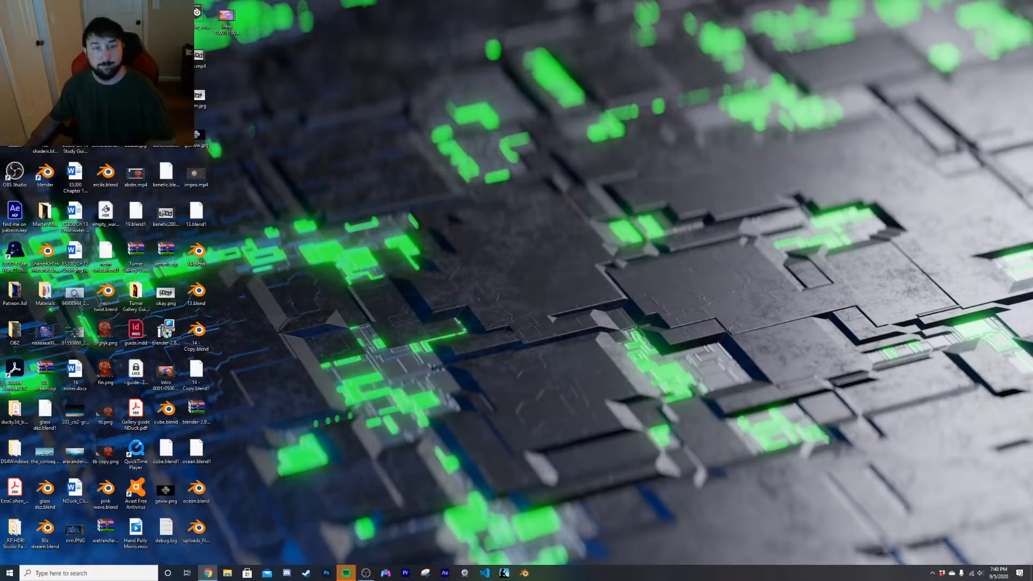
# Step: Turn off the webcam's automatic gain, raise the exposure slightly and save the camera settings
pyautogui.click(466, 574)
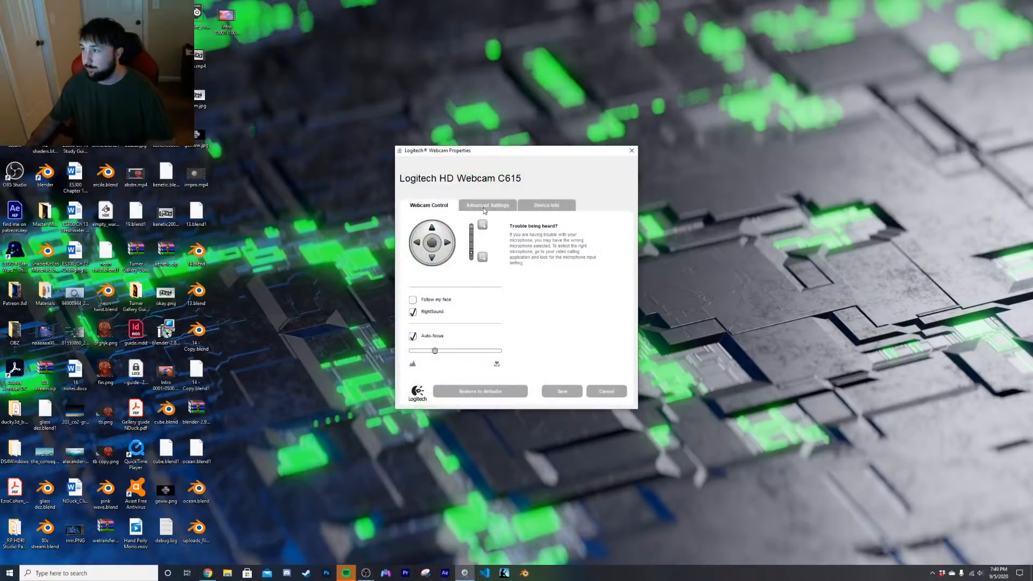
pyautogui.click(485, 207)
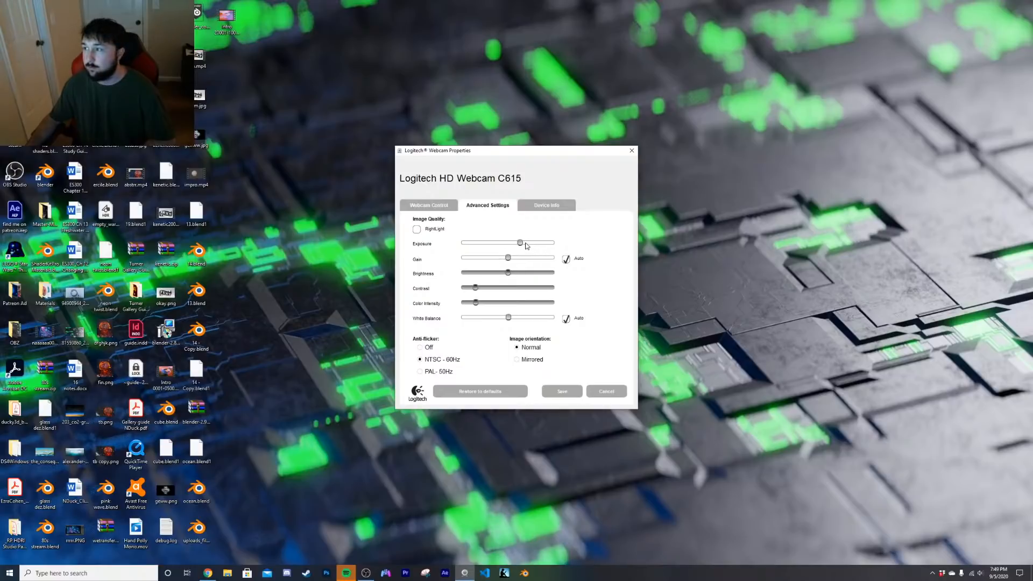
pyautogui.click(566, 260)
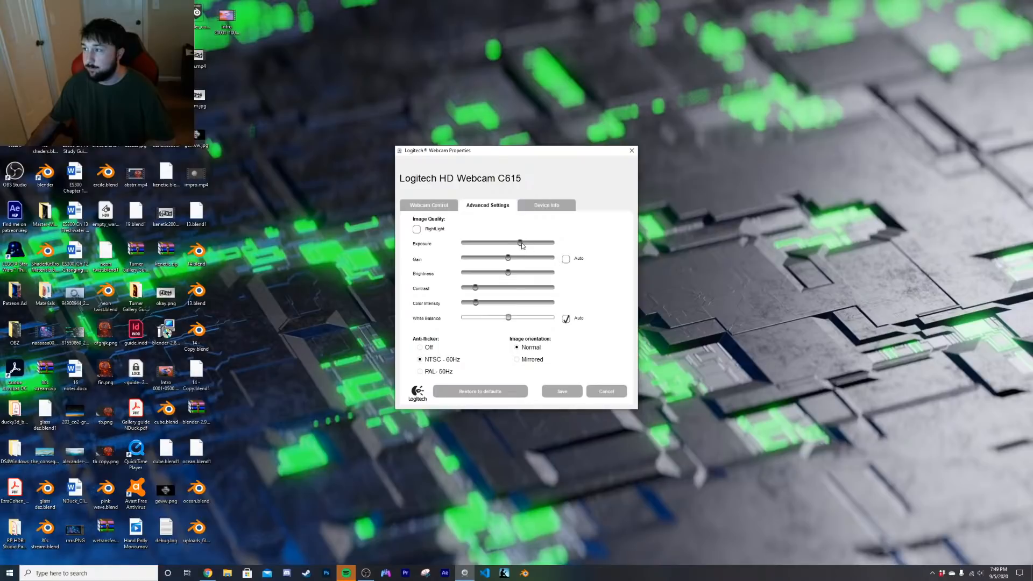
pyautogui.moveTo(527, 246); pyautogui.dragTo(540, 246)
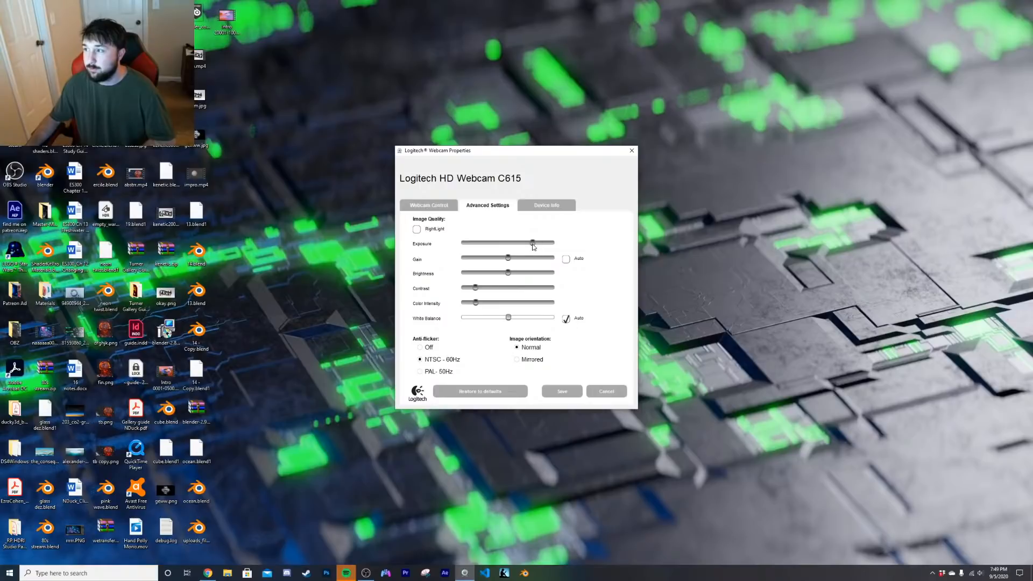
pyautogui.click(547, 396)
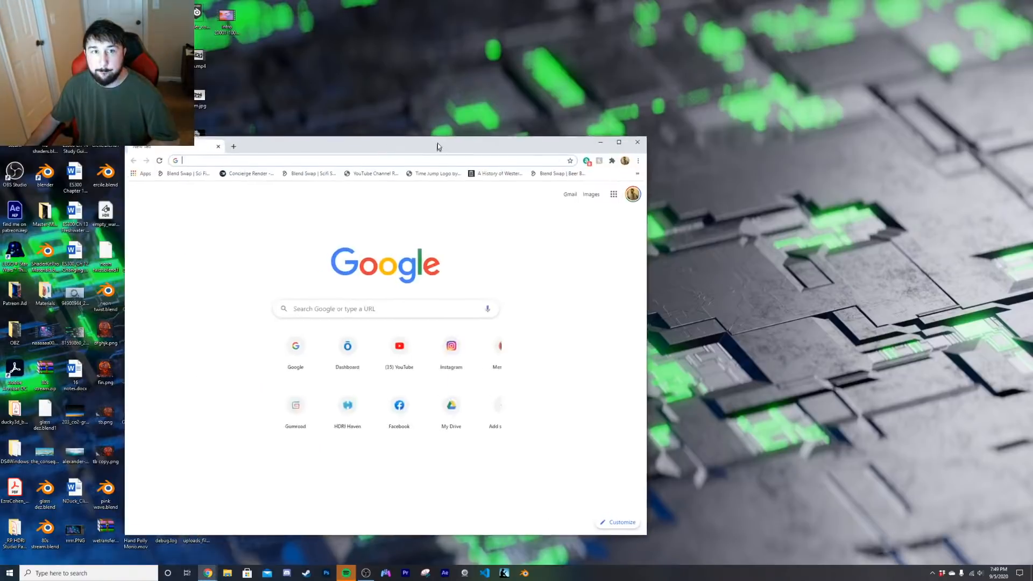
# Step: Reposition the browser window and open the ROHEN board on Pinterest
pyautogui.moveTo(438, 146); pyautogui.dragTo(528, 109)
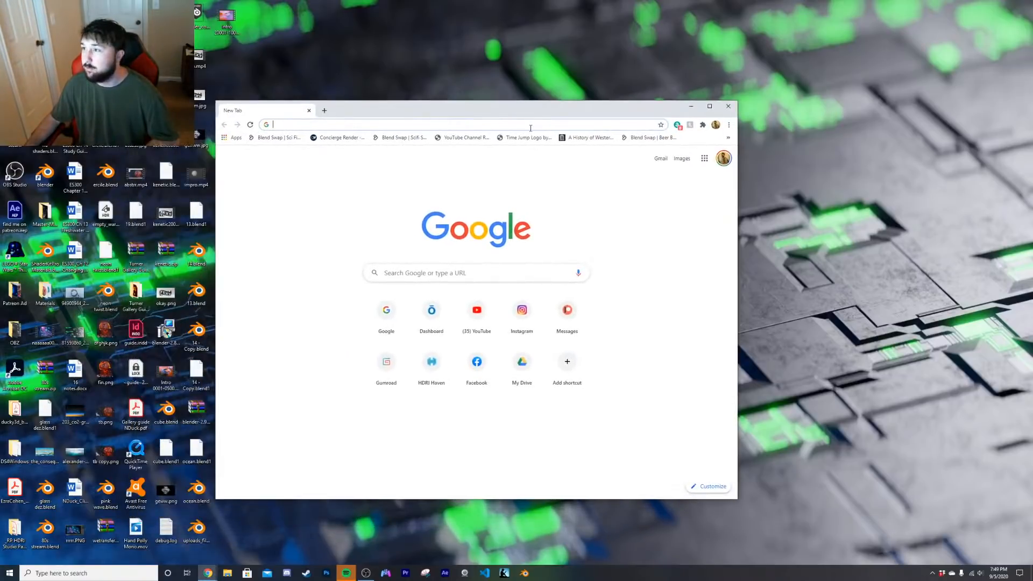
pyautogui.write('pin')
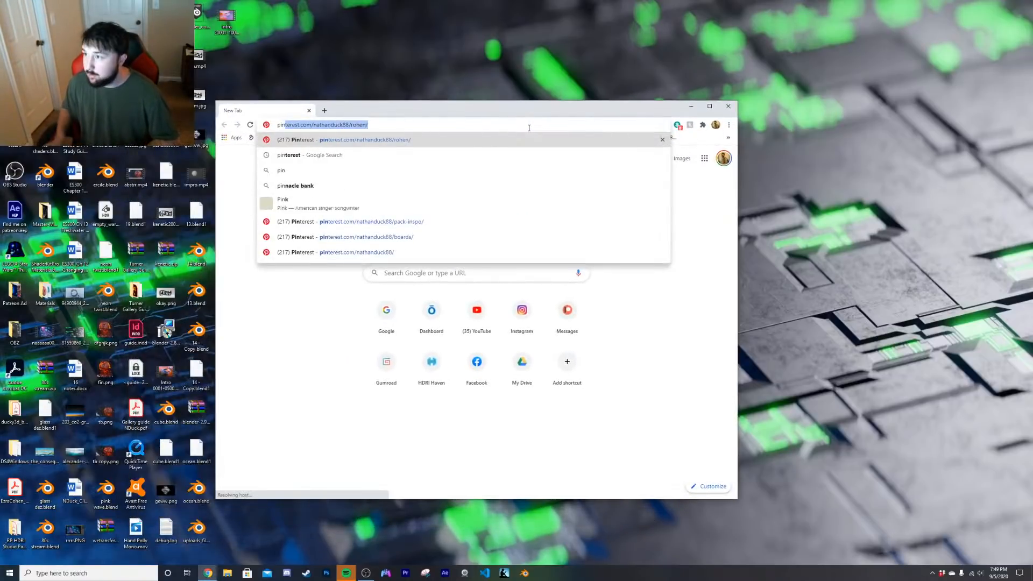
pyautogui.press('Return')
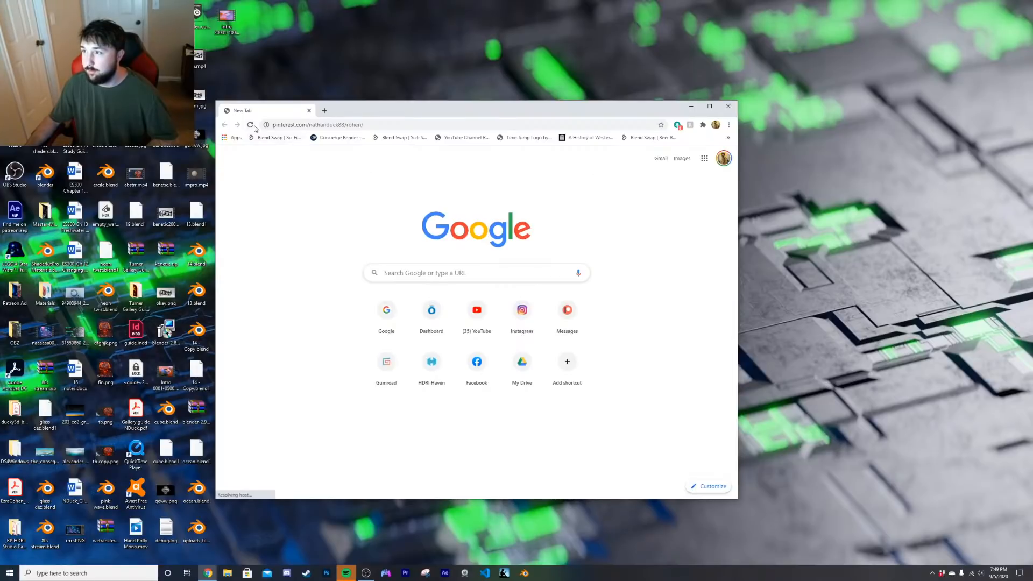
pyautogui.click(319, 122)
pyautogui.write('pin')
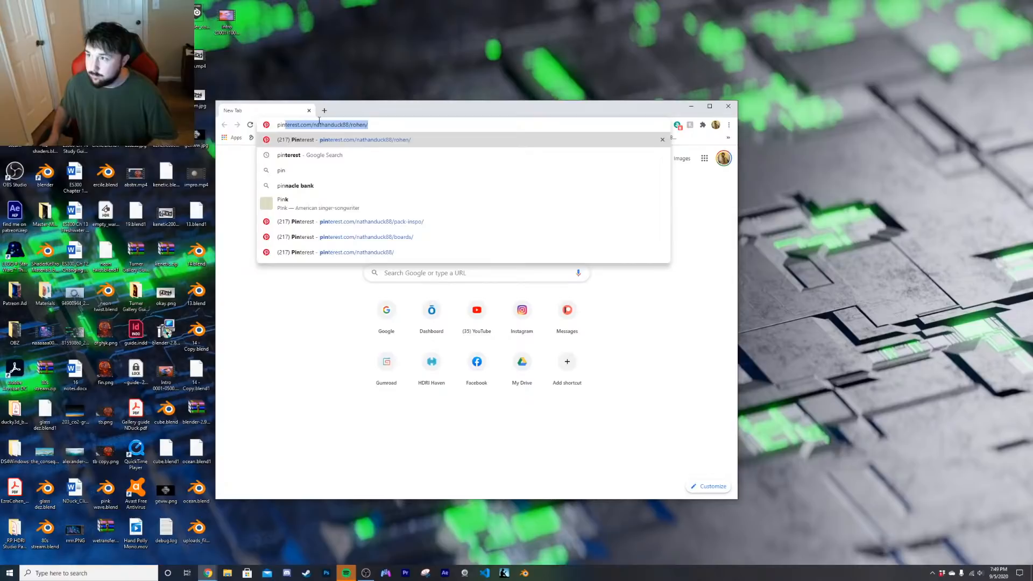
pyautogui.press('Return')
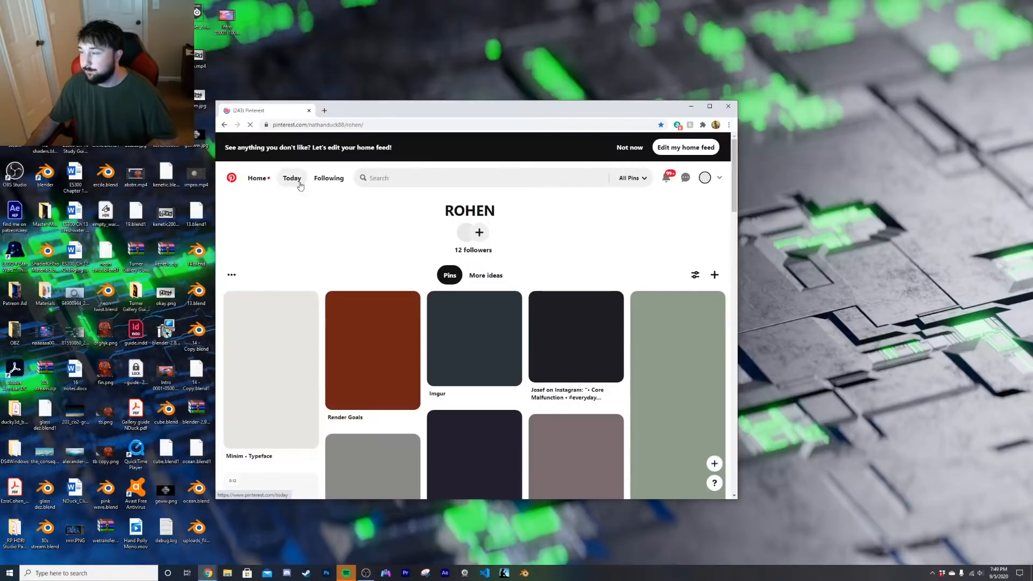
# Step: Open the pack inspo board from the Pinterest profile and maximize the browser window
pyautogui.click(705, 178)
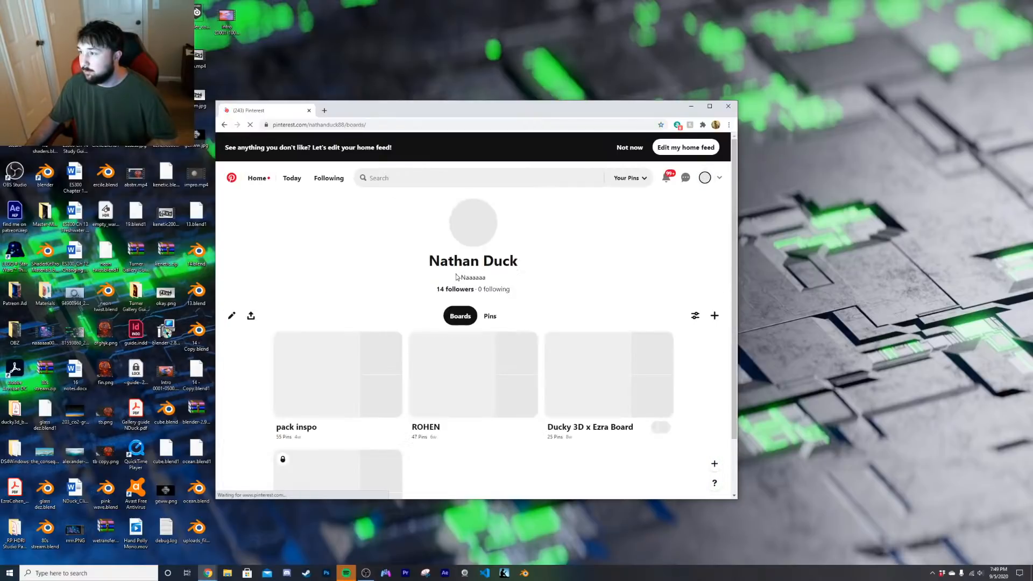
pyautogui.click(322, 375)
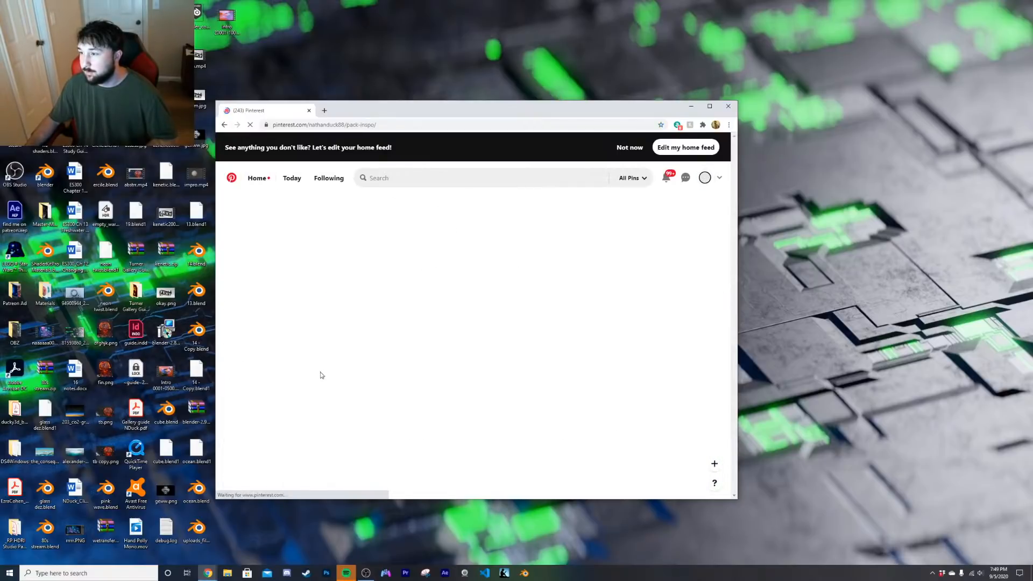
pyautogui.click(710, 106)
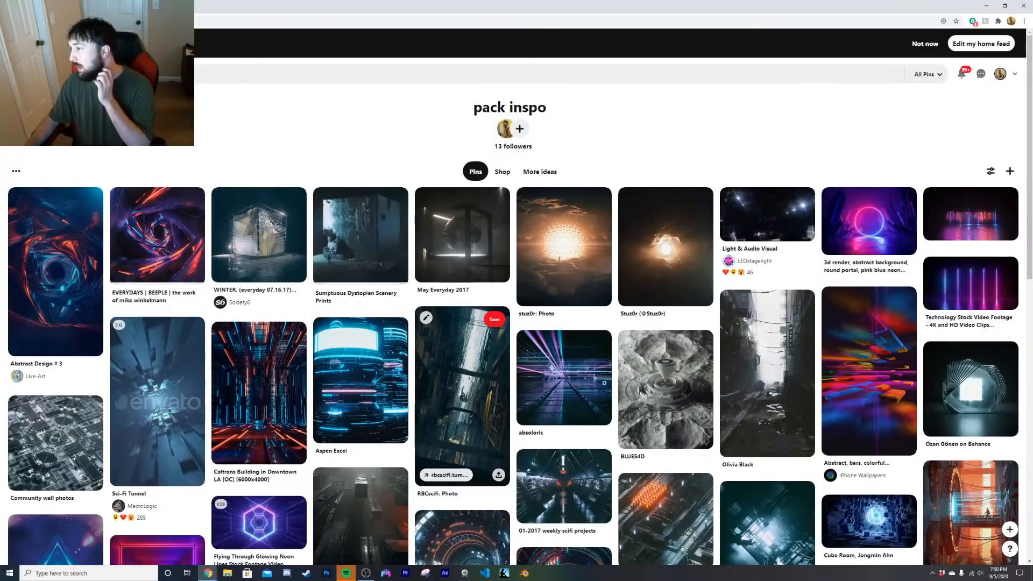
# Step: Open the BLUES4D pin, examine its image enlarged as a reference, and minimize the browser
pyautogui.click(640, 388)
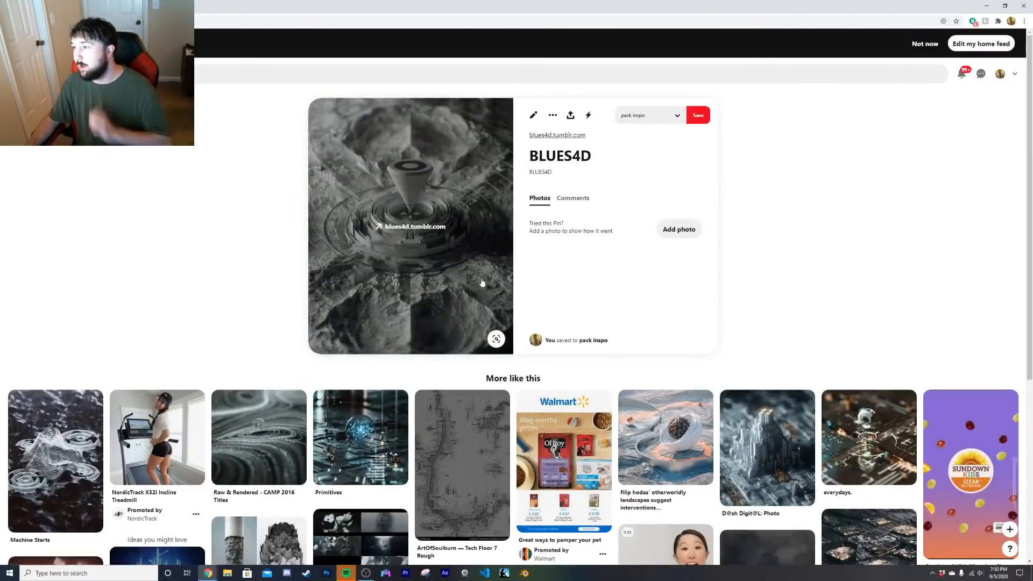
pyautogui.keyDown('ctrl'); pyautogui.scroll(1, 721, 231); pyautogui.keyUp('ctrl')
pyautogui.keyDown('ctrl'); pyautogui.scroll(2, 721, 232); pyautogui.keyUp('ctrl')
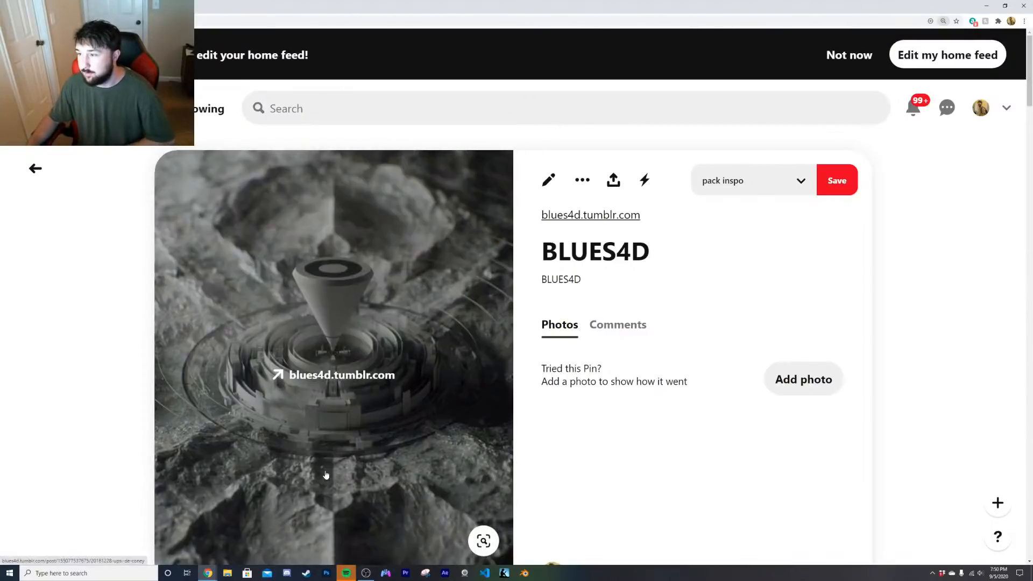
pyautogui.scroll(-2, 396, 283)
pyautogui.scroll(2, 351, 440)
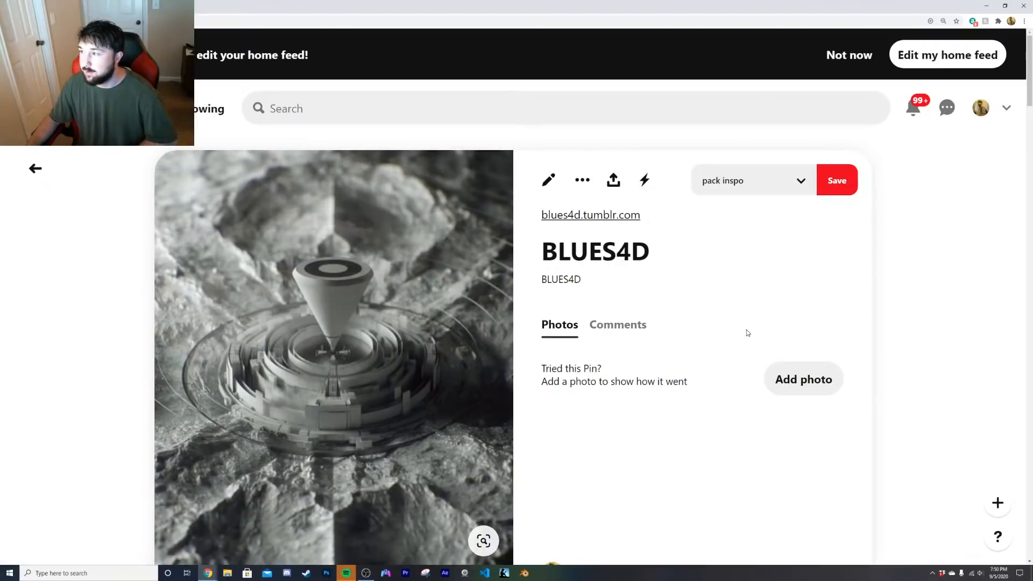
pyautogui.scroll(-1, 747, 333)
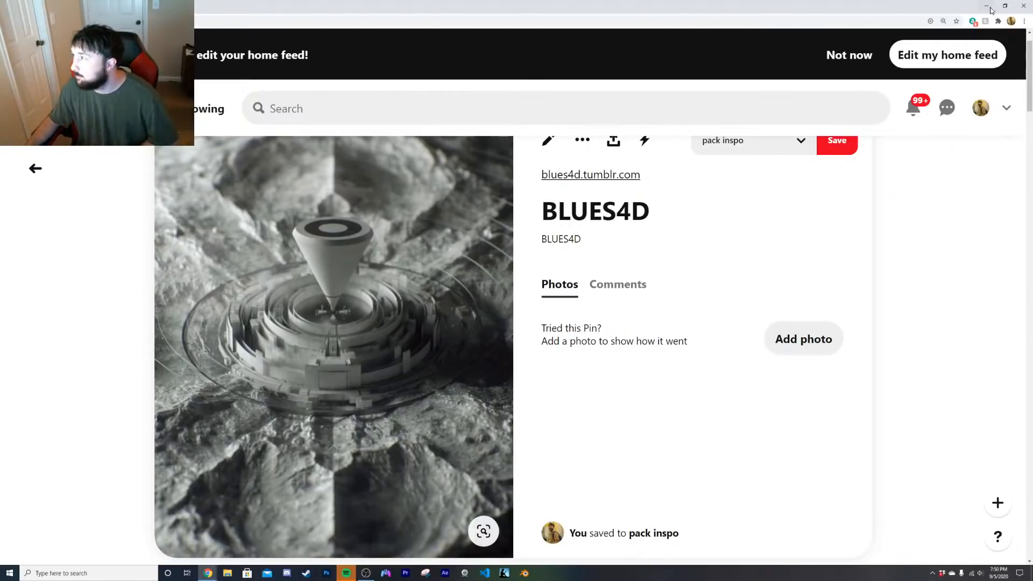
pyautogui.scroll(1, 592, 266)
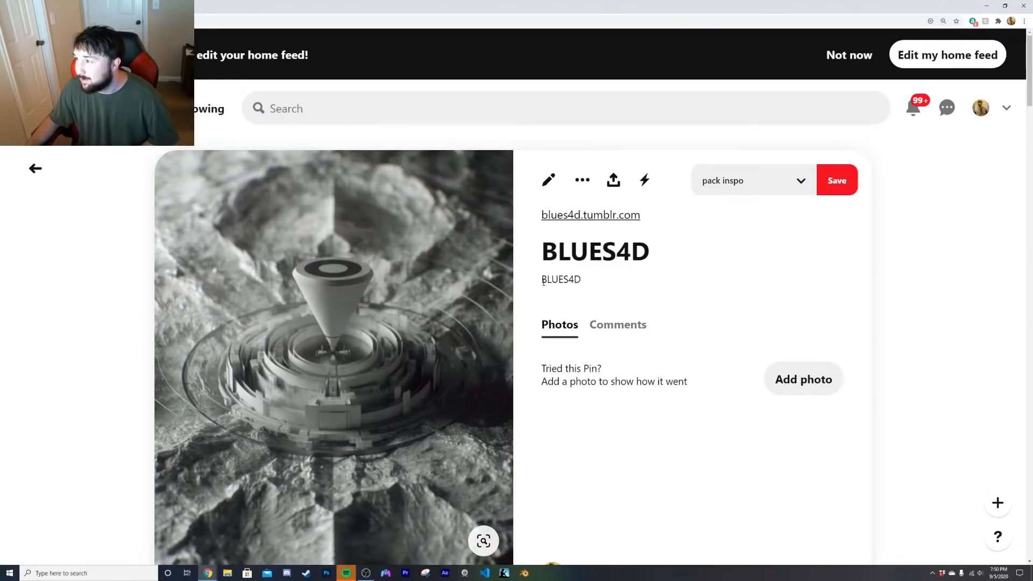
pyautogui.click(987, 5)
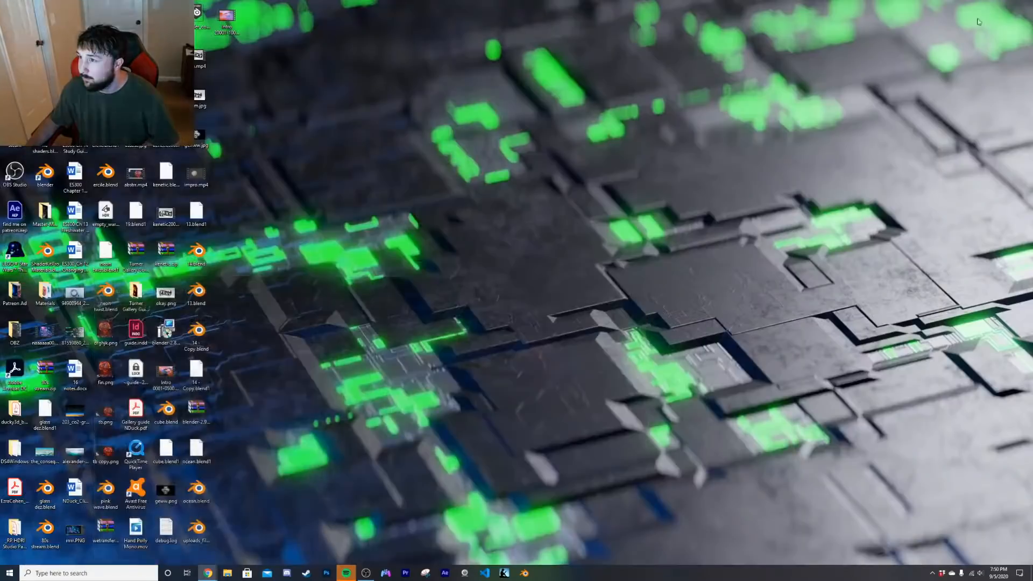
# Step: Switch to Blender, dismiss the splash screen and add a mesh plane at the world origin
pyautogui.click(523, 573)
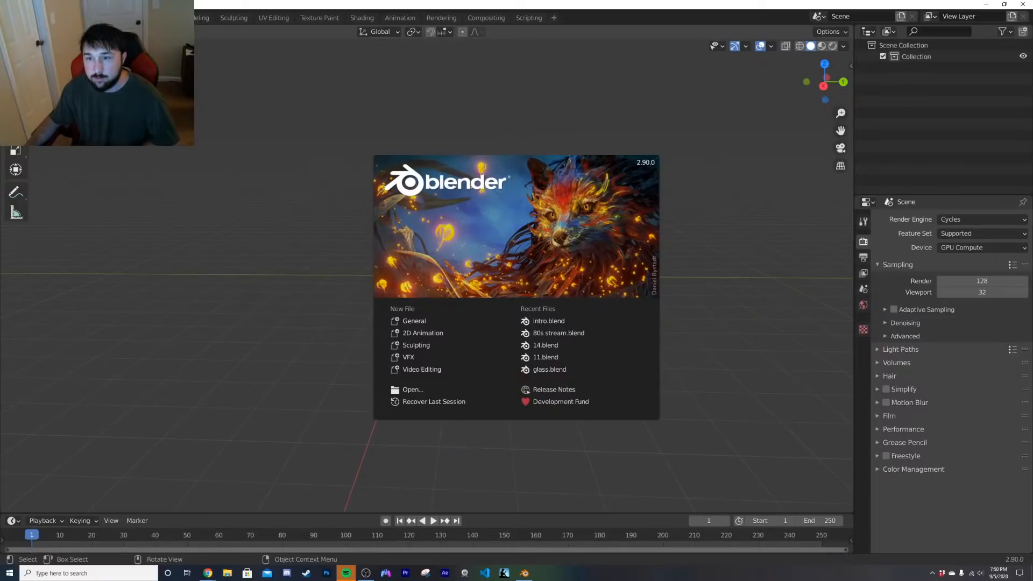
pyautogui.hotkey('alt', 'Tab')
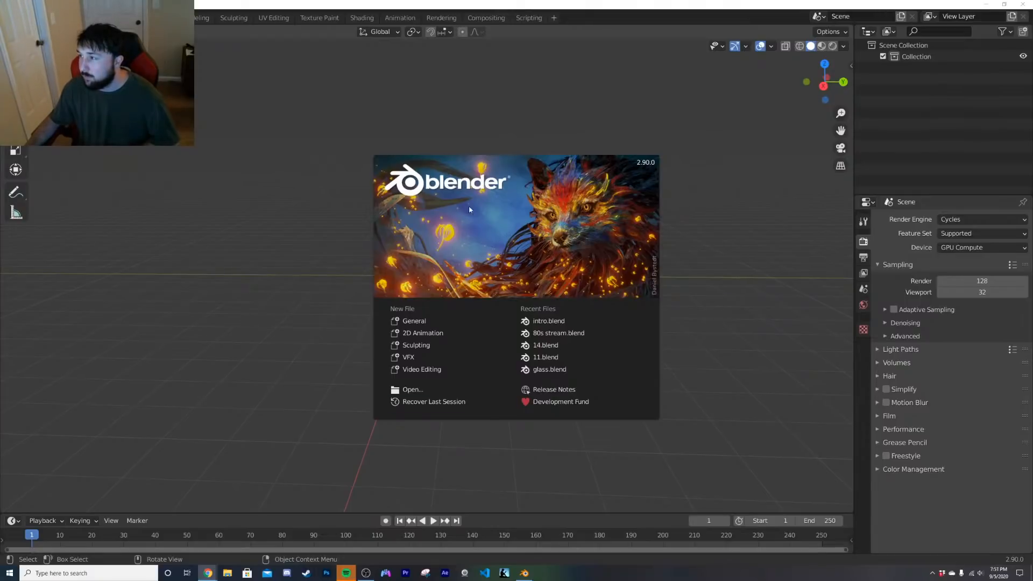
pyautogui.click(284, 288)
pyautogui.hotkey('shift', 'a')
pyautogui.moveTo(284, 288)
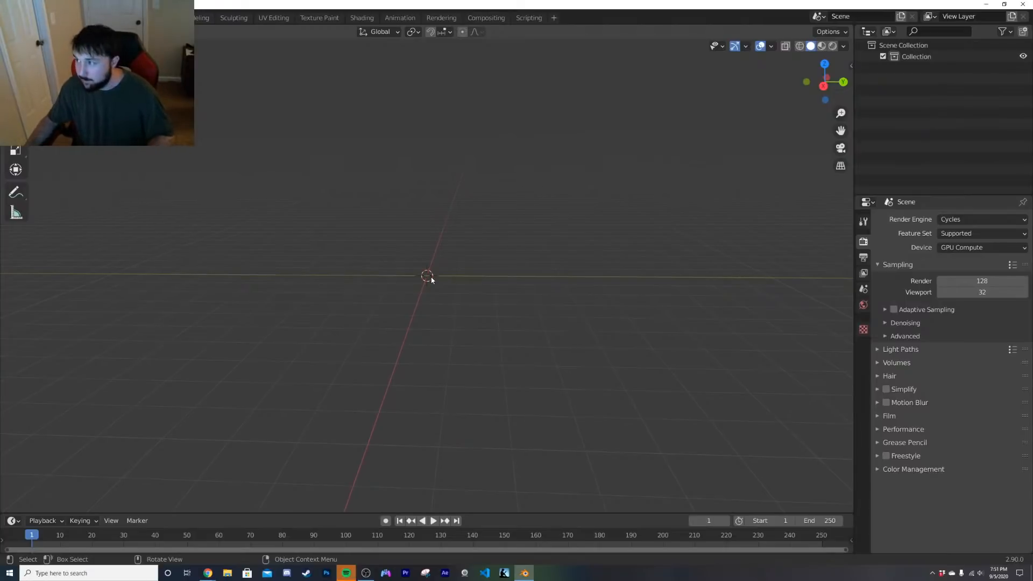
pyautogui.hotkey('shift', 'a')
pyautogui.moveTo(432, 278)
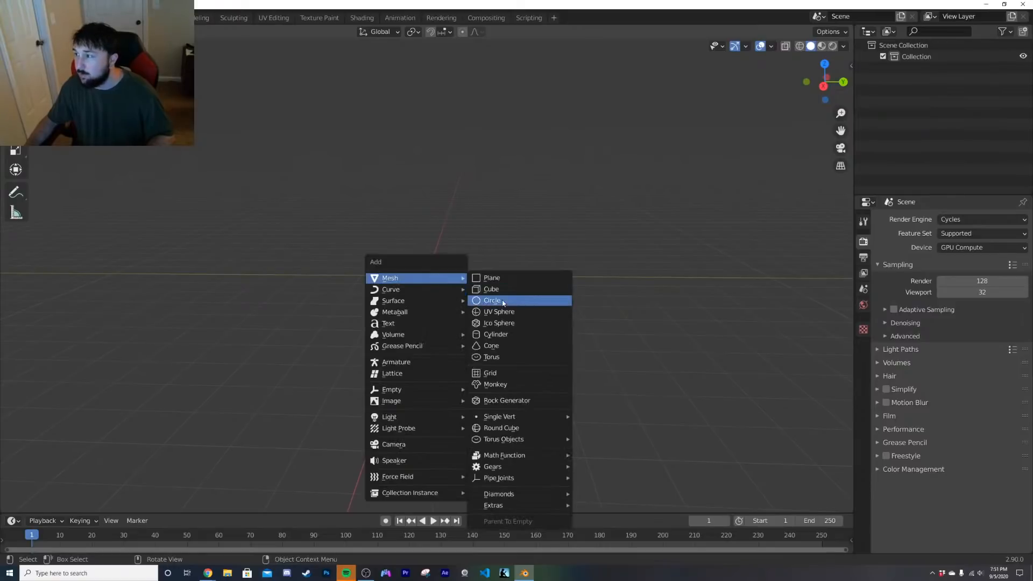
pyautogui.click(491, 278)
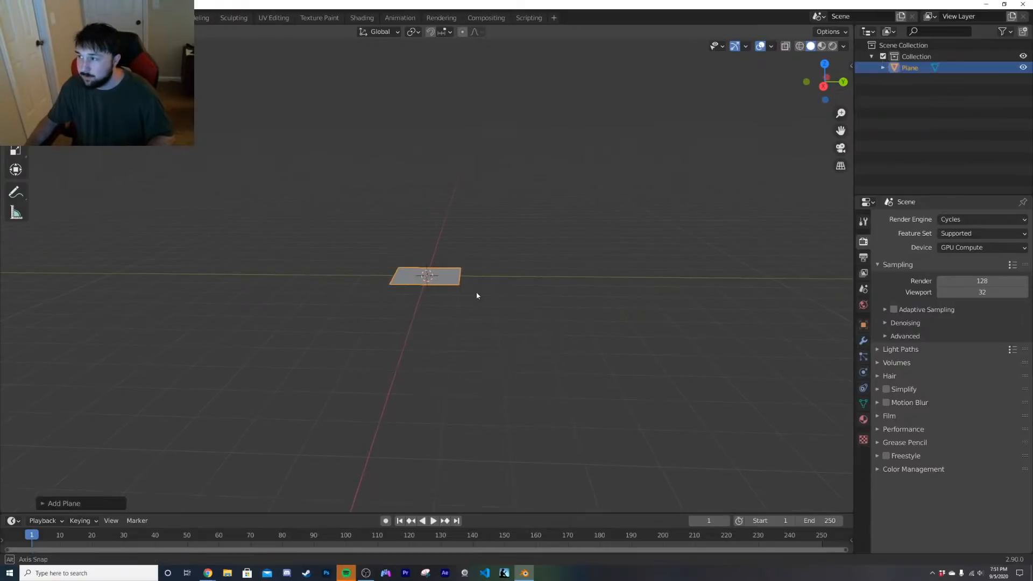
# Step: Scale the plane up by a factor of 5 and apply its scale
pyautogui.moveTo(476, 296); pyautogui.dragTo(477, 301, button='middle')
pyautogui.press('s')
pyautogui.click(476, 302)
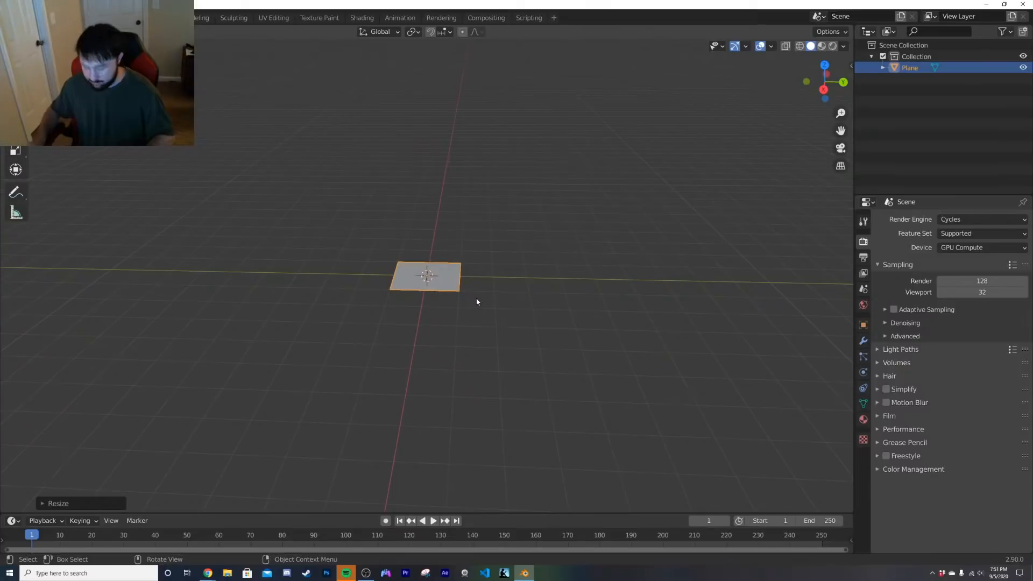
pyautogui.press('s')
pyautogui.press('5')
pyautogui.click(476, 303)
pyautogui.hotkey('ctrl', 'a')
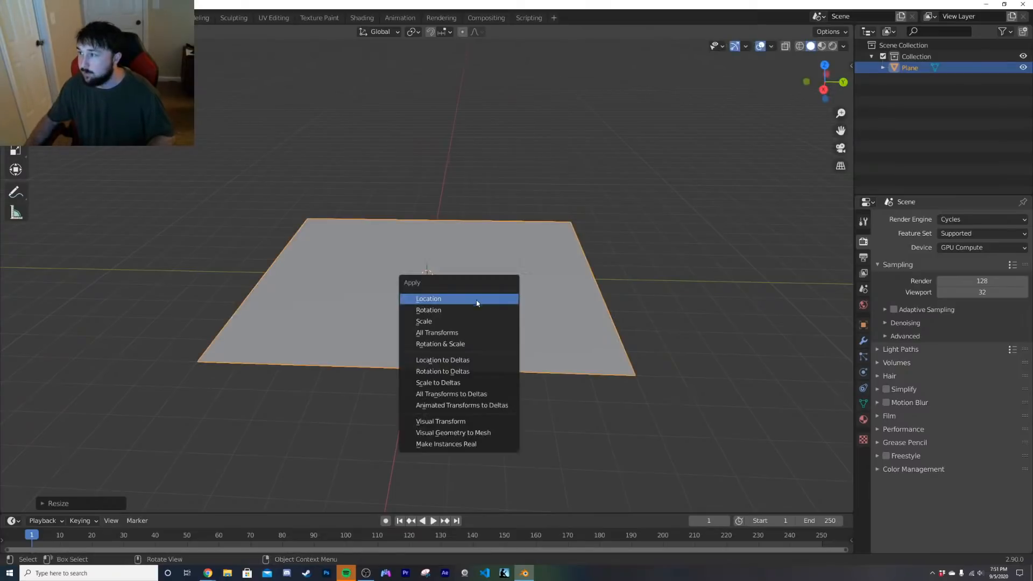
pyautogui.click(469, 321)
# Step: Subdivide the plane's mesh with 100 cuts in Edit Mode and return to Object Mode
pyautogui.moveTo(469, 321); pyautogui.dragTo(469, 333, button='middle')
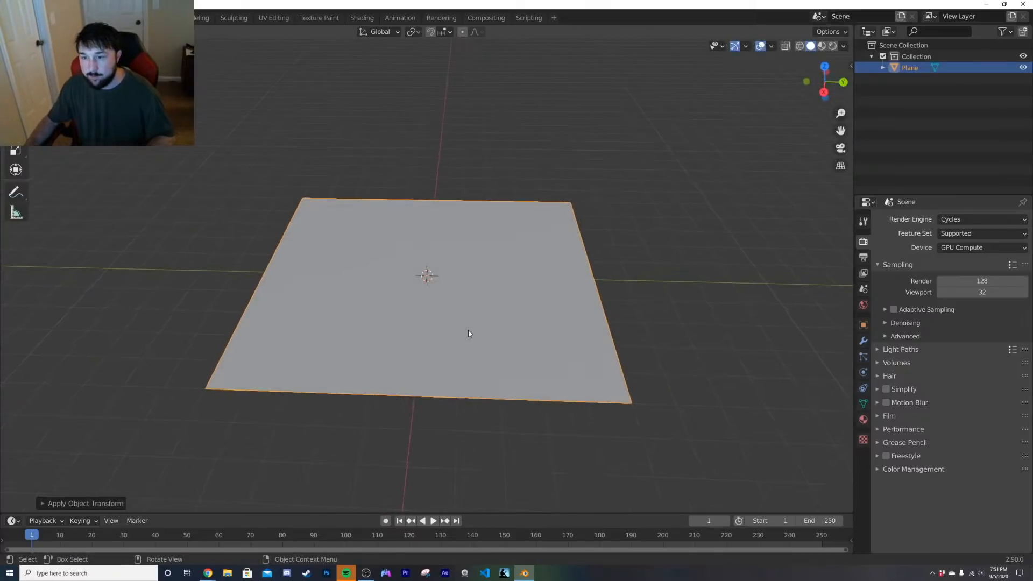
pyautogui.scroll(4, 469, 333)
pyautogui.scroll(-3, 469, 333)
pyautogui.press('Tab')
pyautogui.rightClick(439, 262)
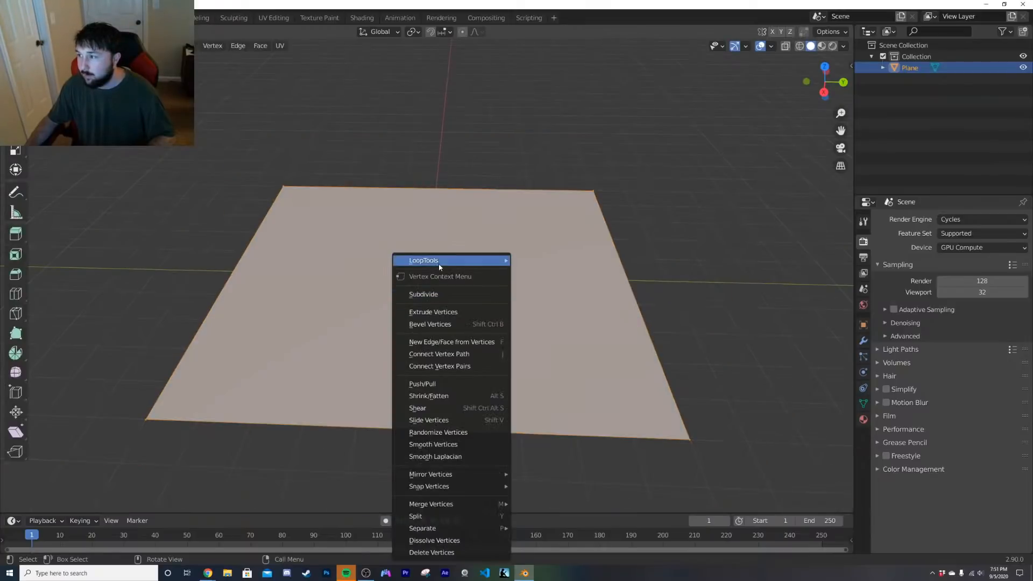
pyautogui.click(439, 295)
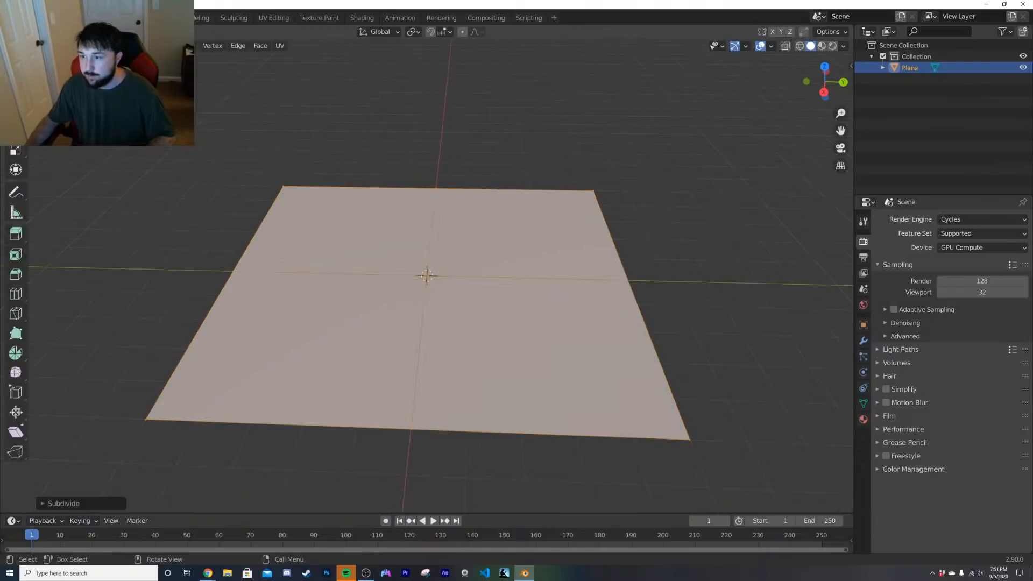
pyautogui.click(77, 503)
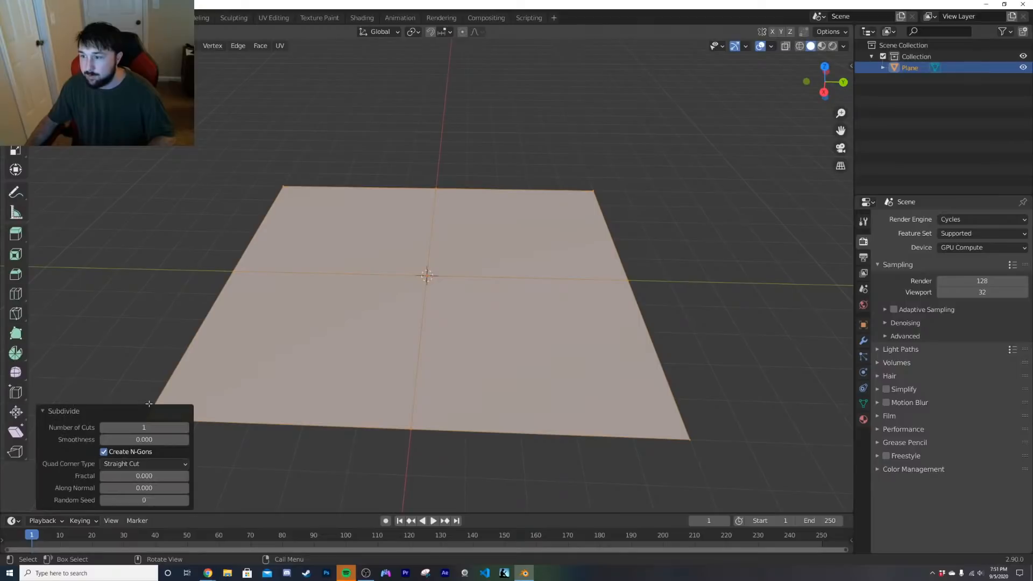
pyautogui.click(151, 428)
pyautogui.write('100')
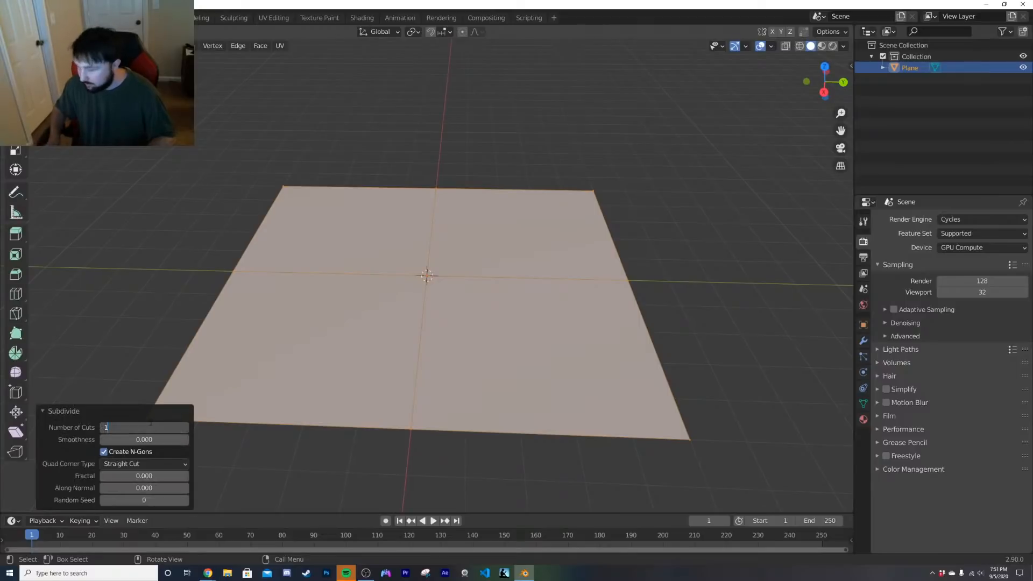
pyautogui.press('Return')
pyautogui.press('Tab')
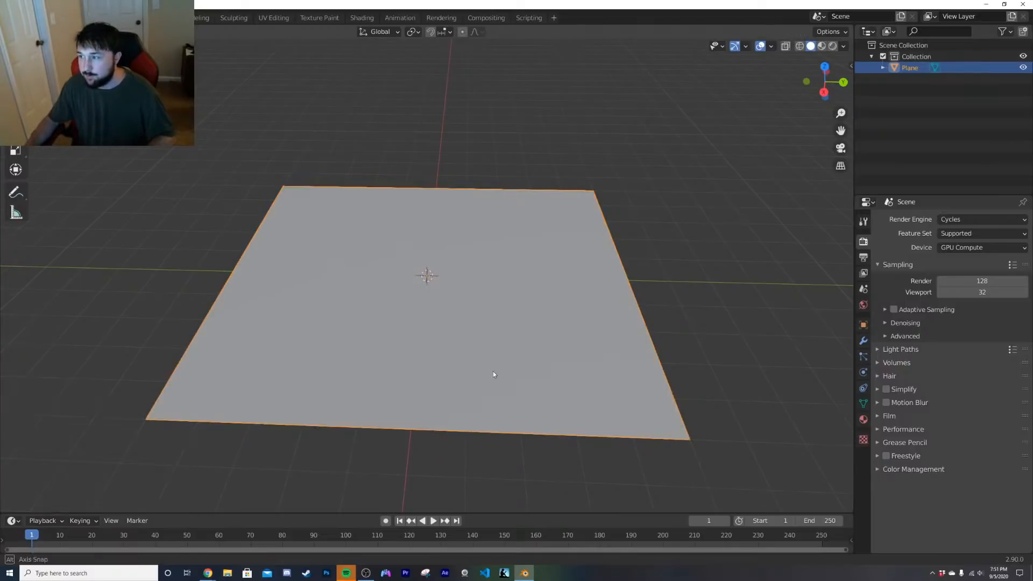
# Step: Add a Displace modifier to the subdivided plane
pyautogui.moveTo(492, 377); pyautogui.dragTo(517, 374, button='middle')
pyautogui.click(864, 341)
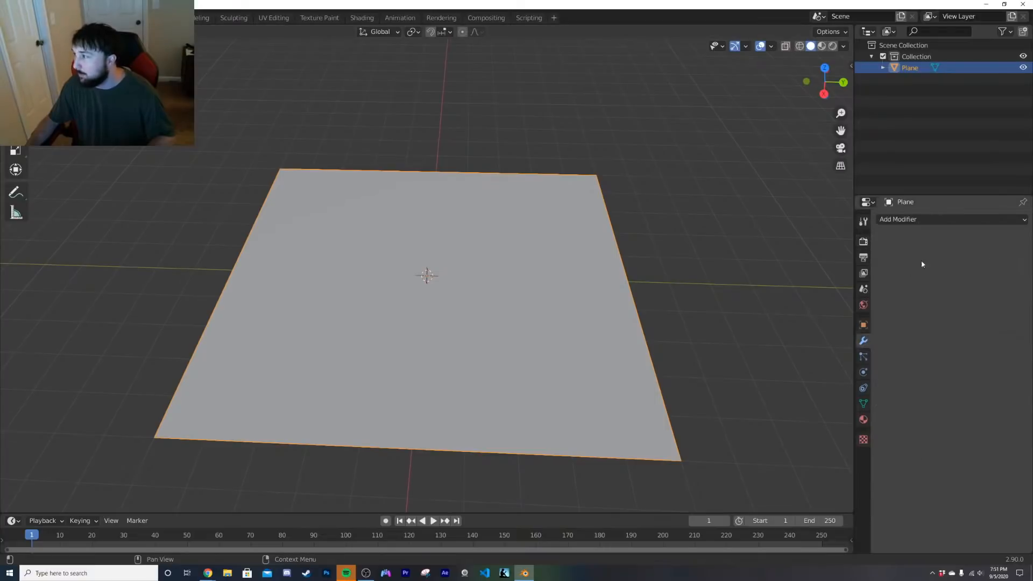
pyautogui.click(934, 220)
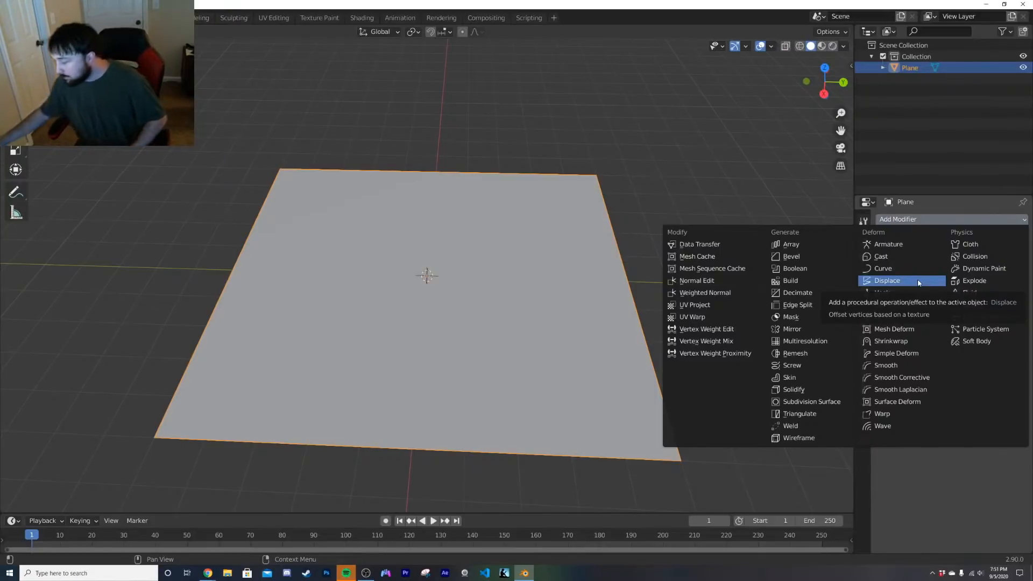
pyautogui.click(894, 219)
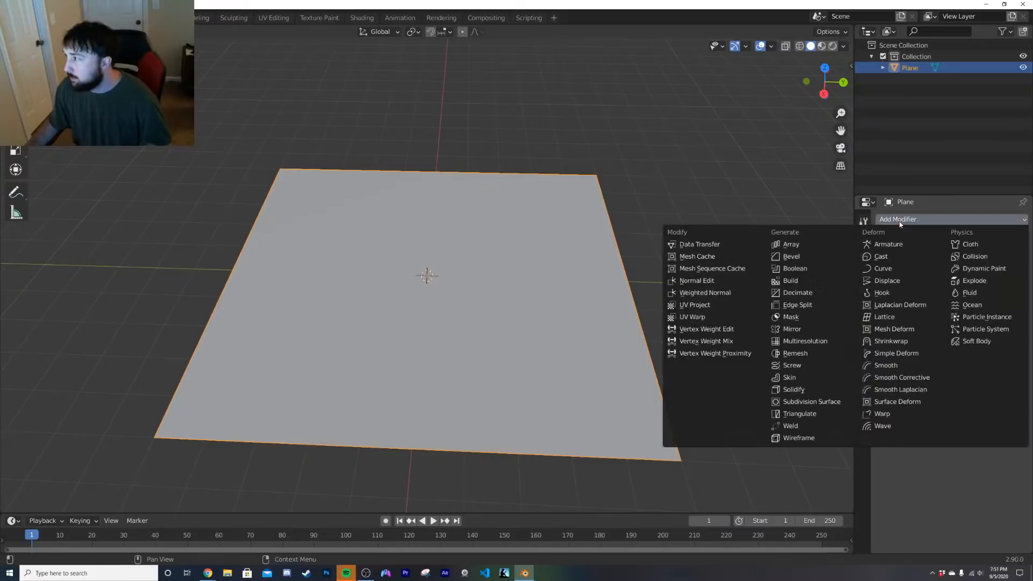
pyautogui.click(898, 281)
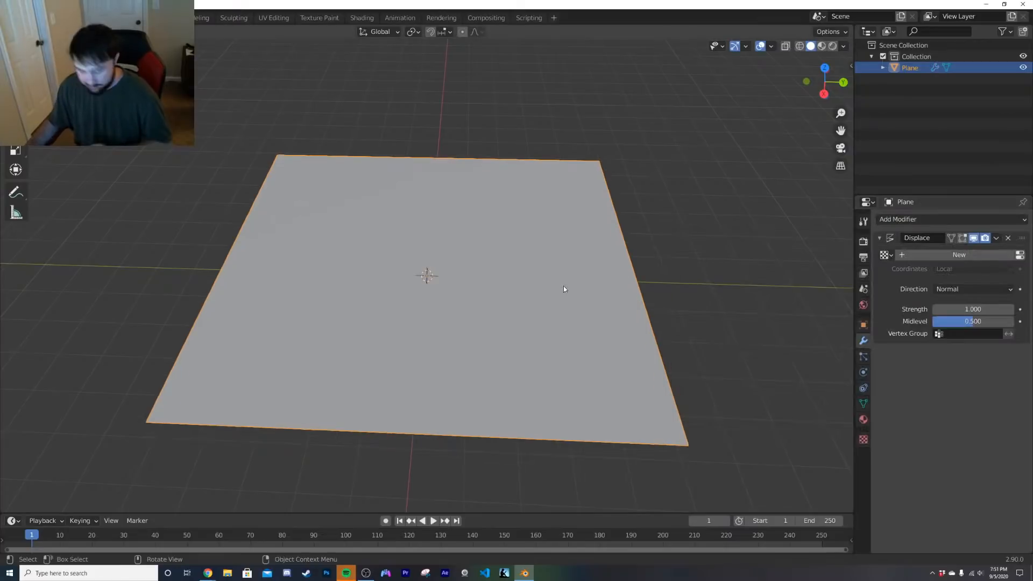
pyautogui.click(975, 291)
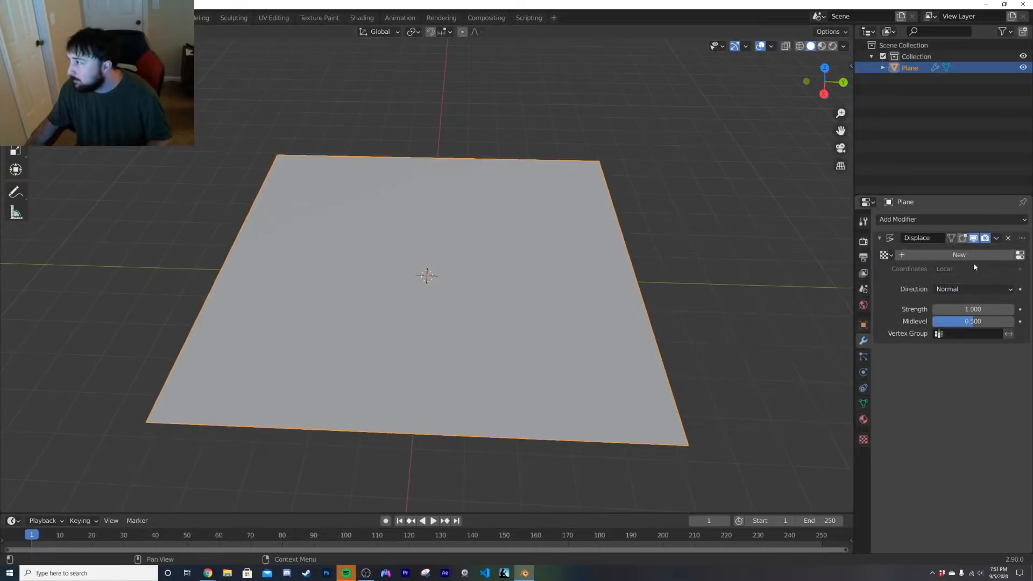
# Step: Create a texture for the Displace modifier, try Distorted Noise, and set its type to Clouds
pyautogui.click(995, 255)
pyautogui.click(1021, 256)
pyautogui.click(938, 252)
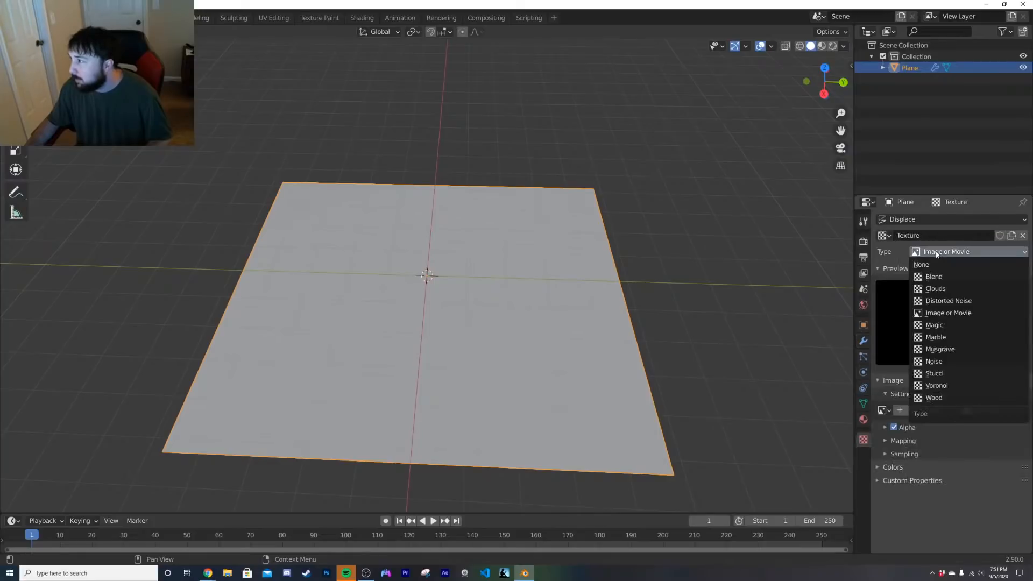
pyautogui.click(957, 301)
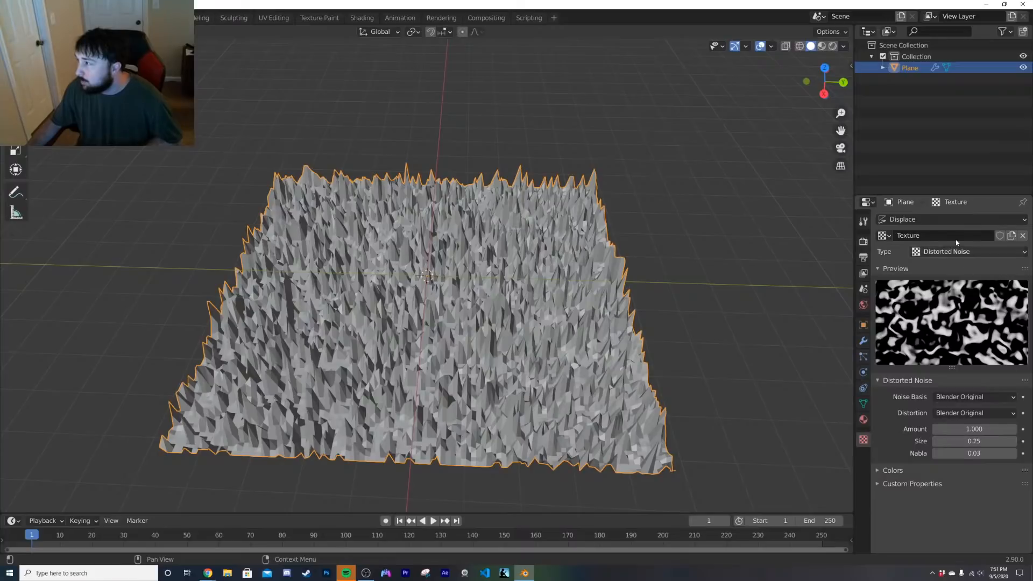
pyautogui.click(958, 255)
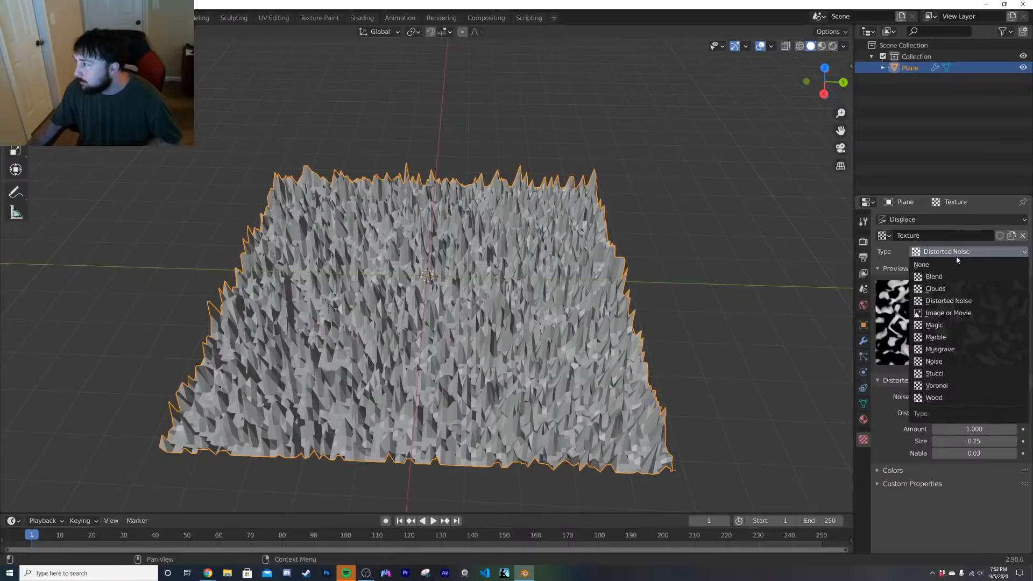
pyautogui.click(958, 289)
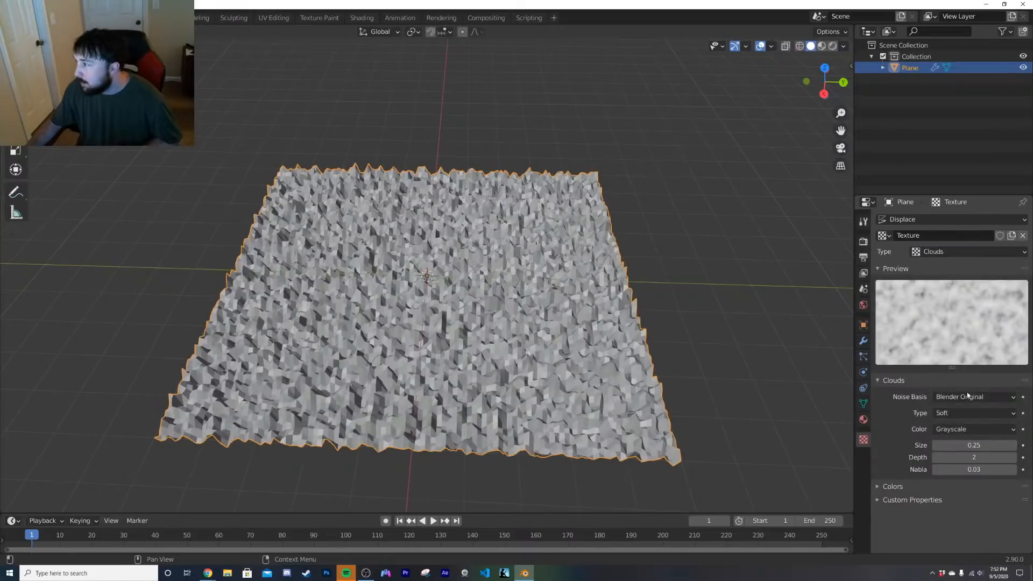
# Step: Add a Subdivision Surface modifier to the plane, place it above Displace in the stack, and reopen the displacement texture's settings
pyautogui.click(863, 340)
pyautogui.click(922, 219)
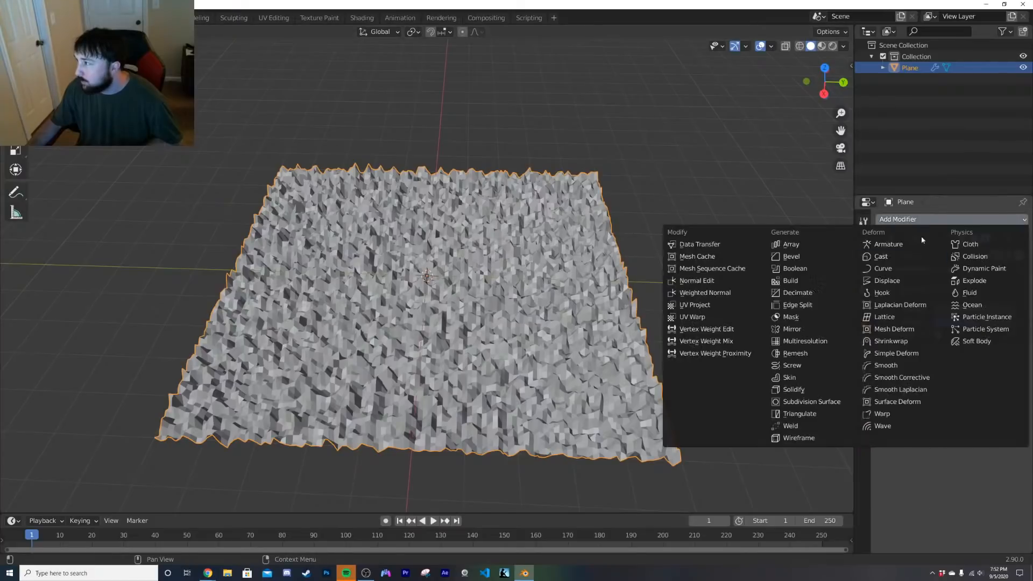
pyautogui.click(807, 401)
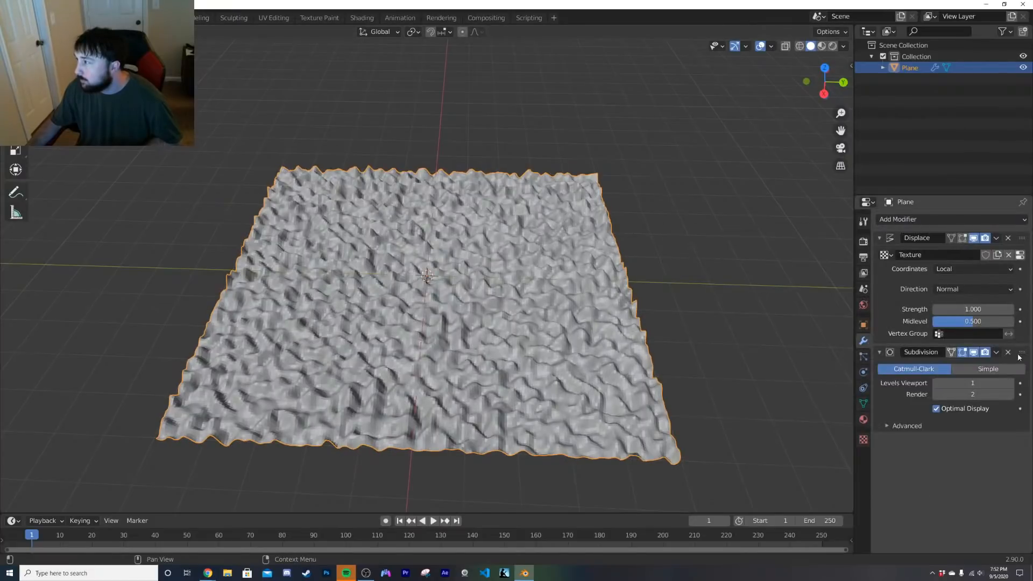
pyautogui.moveTo(1022, 353); pyautogui.dragTo(1022, 238)
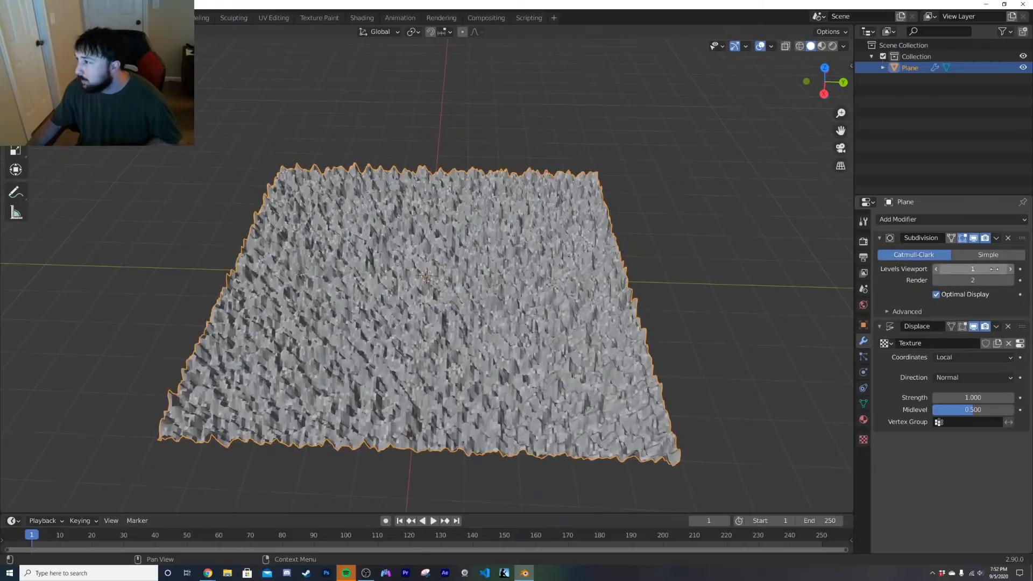
pyautogui.click(1020, 343)
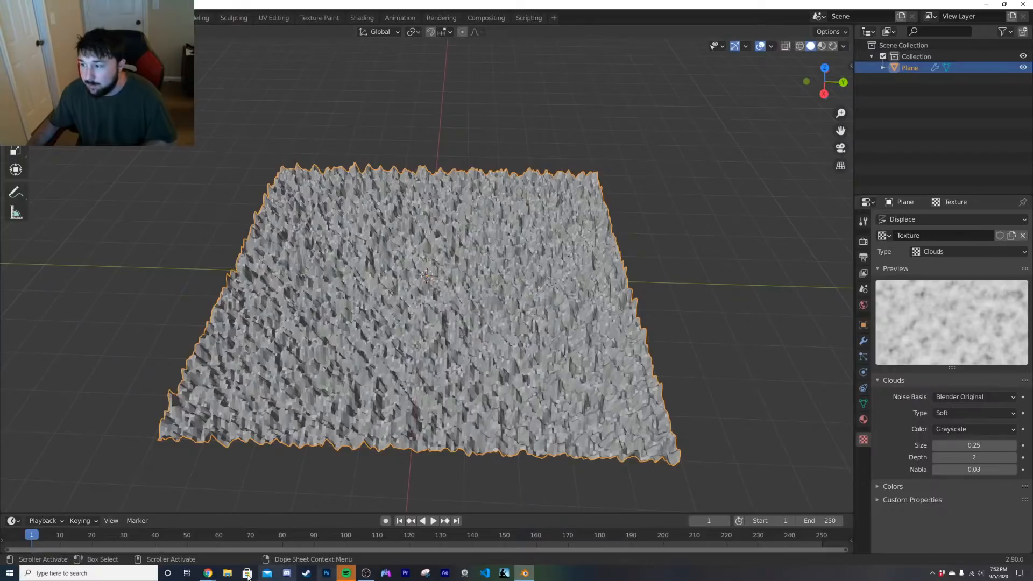
# Step: Switch to the browser and search Google in a new tab for "free fall guy 3d model"
pyautogui.click(211, 573)
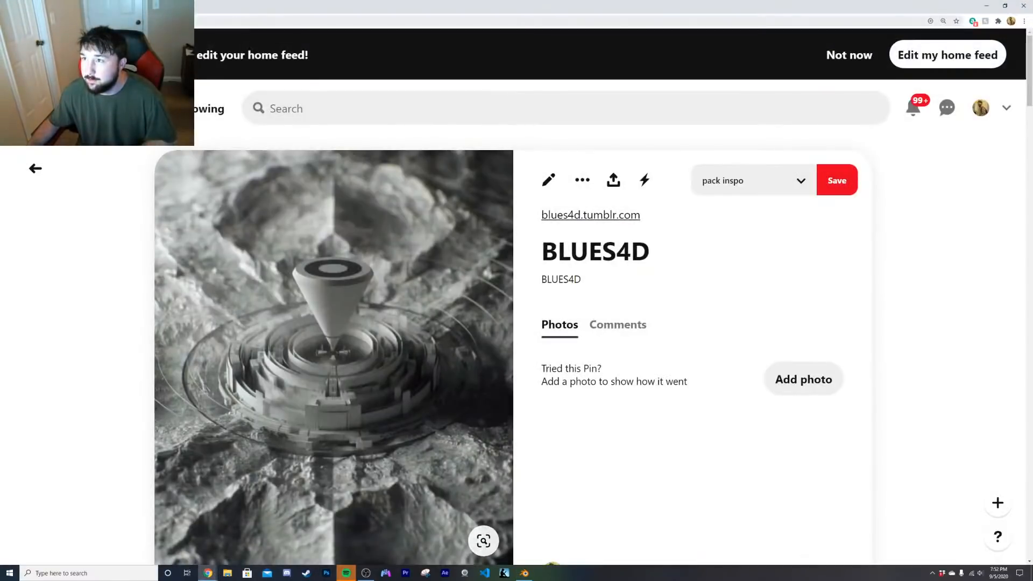
pyautogui.hotkey('ctrl', 't')
pyautogui.write('g')
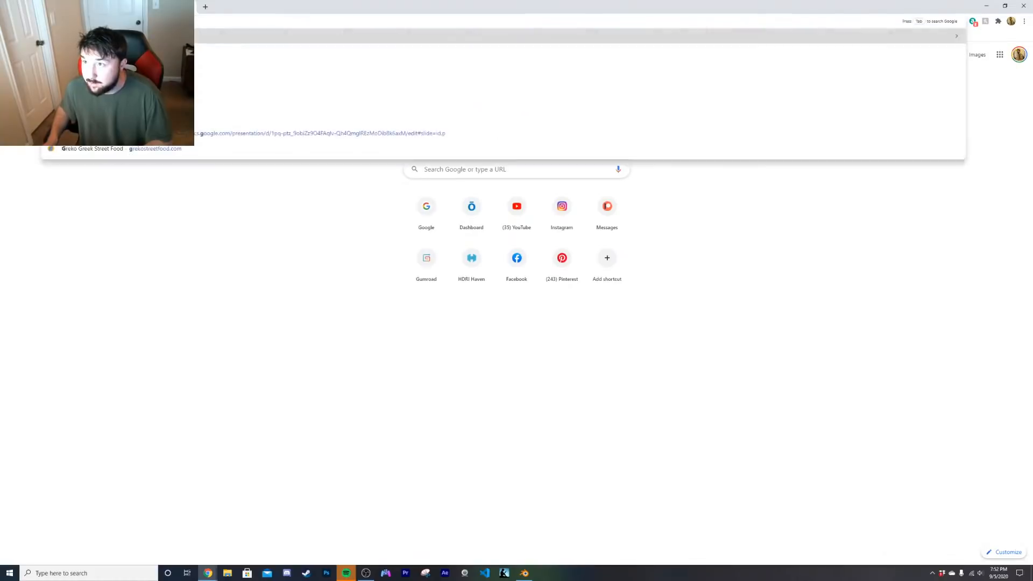
pyautogui.press('Return')
pyautogui.write('free f')
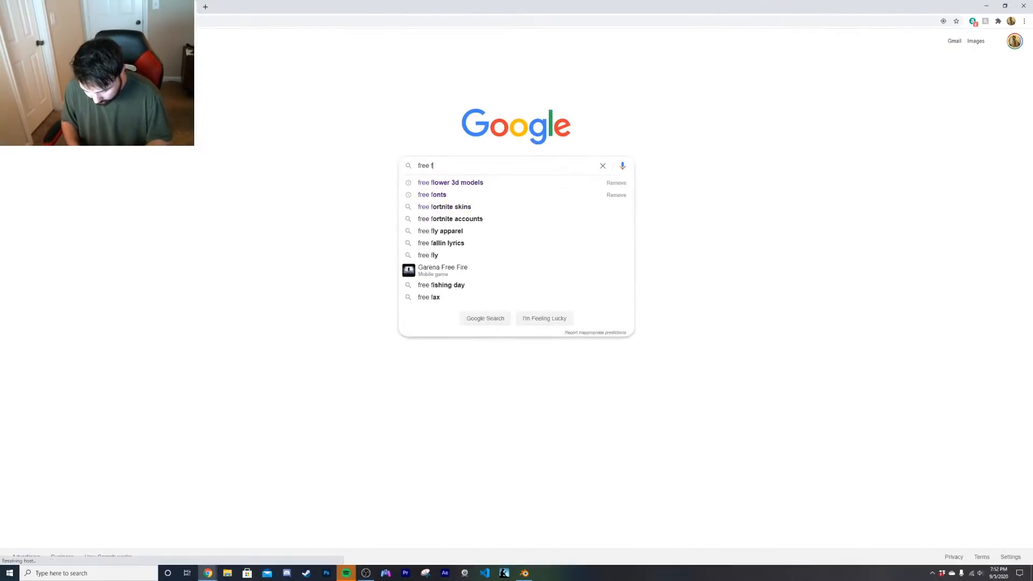
pyautogui.write('all guy 33d')
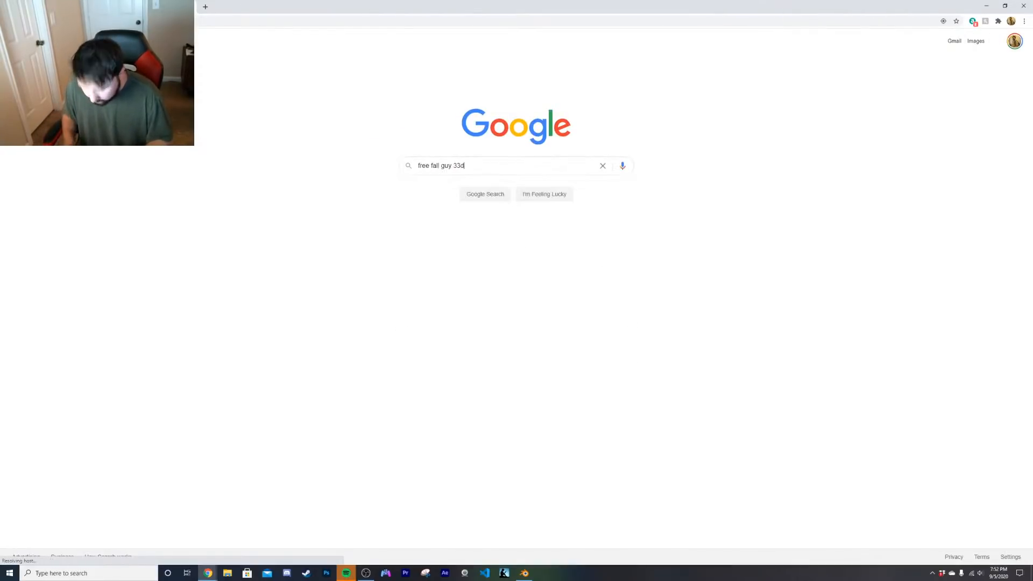
pyautogui.press('BackSpace')
pyautogui.press('BackSpace')
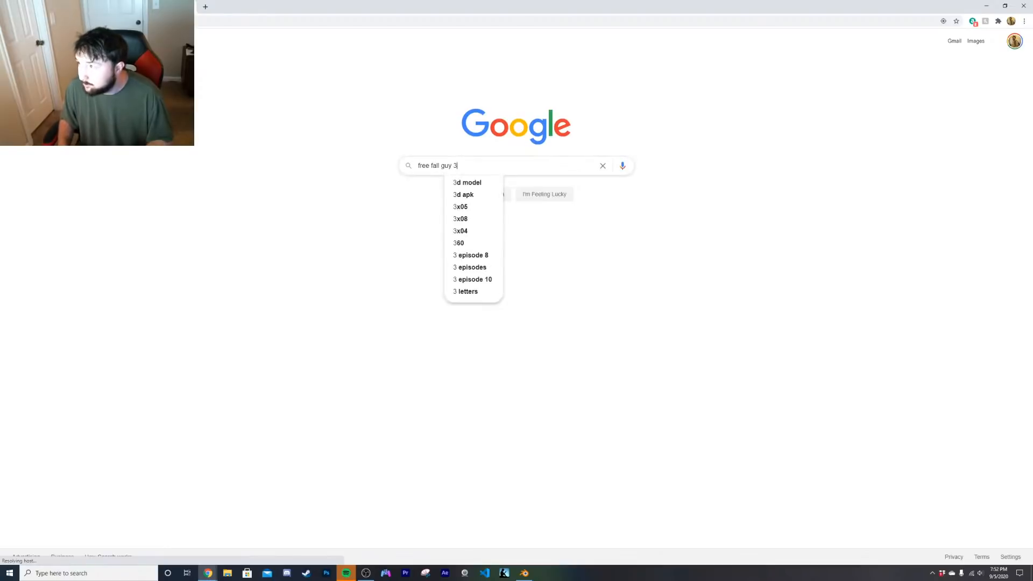
pyautogui.write('d model')
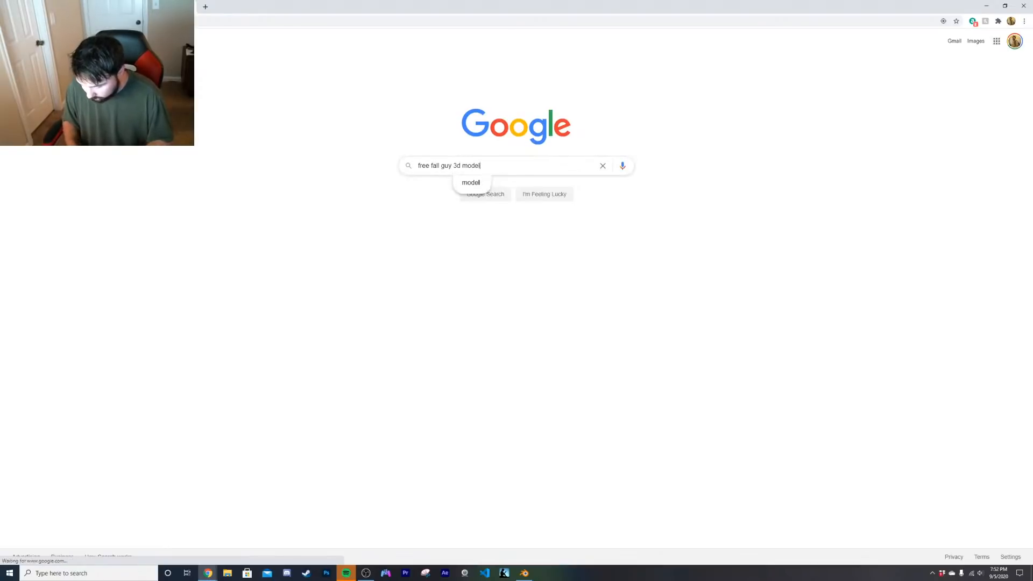
pyautogui.press('Return')
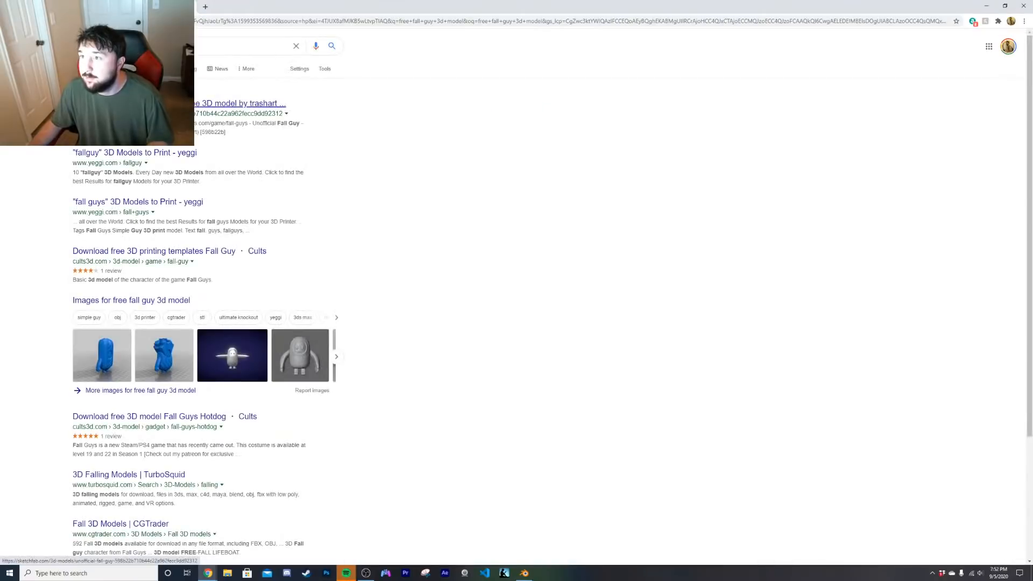
# Step: Open the Unofficial Fall Guy model on Sketchfab and download it in its original dae format
pyautogui.click(151, 103)
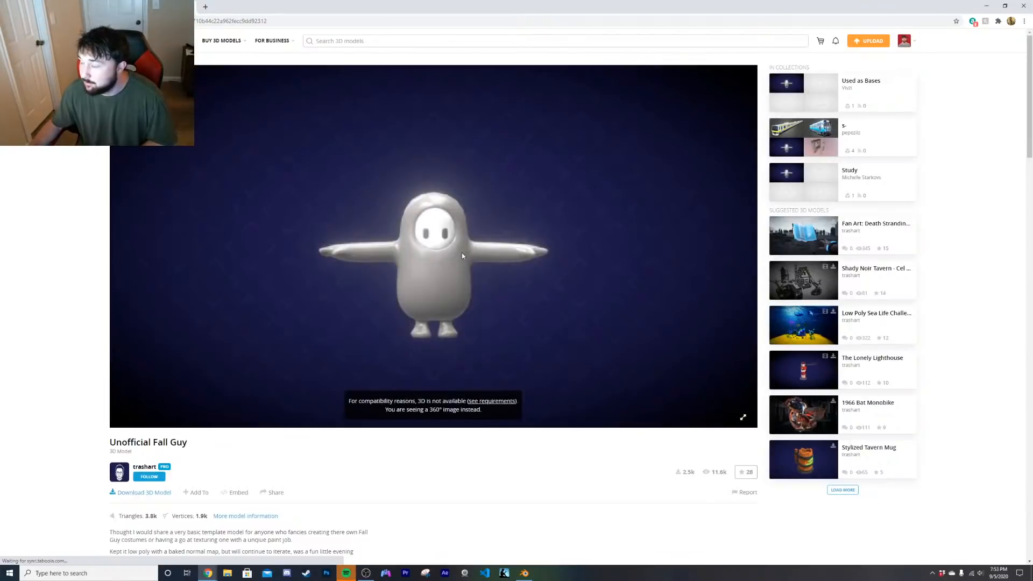
pyautogui.moveTo(446, 274); pyautogui.dragTo(385, 285)
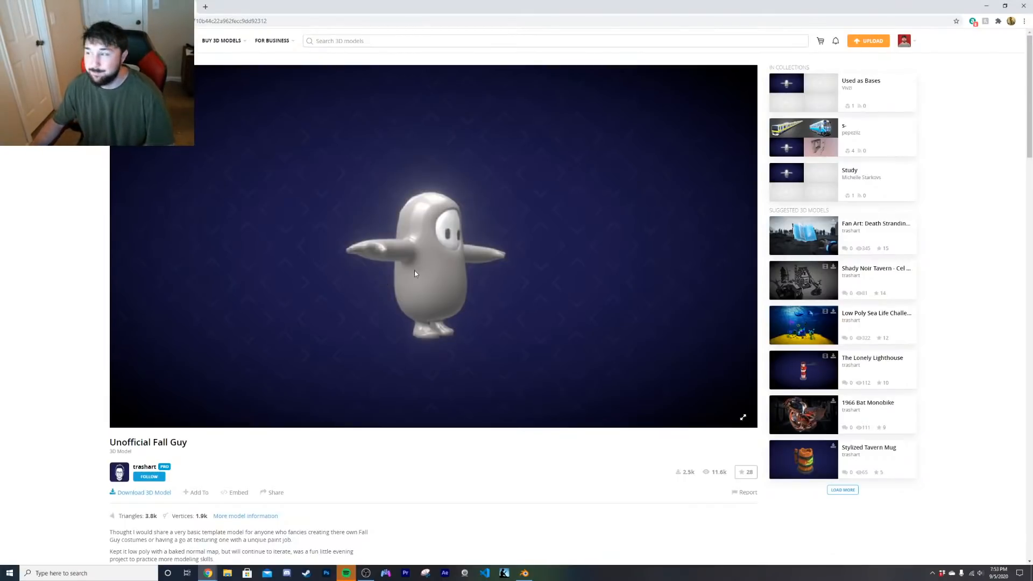
pyautogui.moveTo(415, 273); pyautogui.dragTo(299, 296)
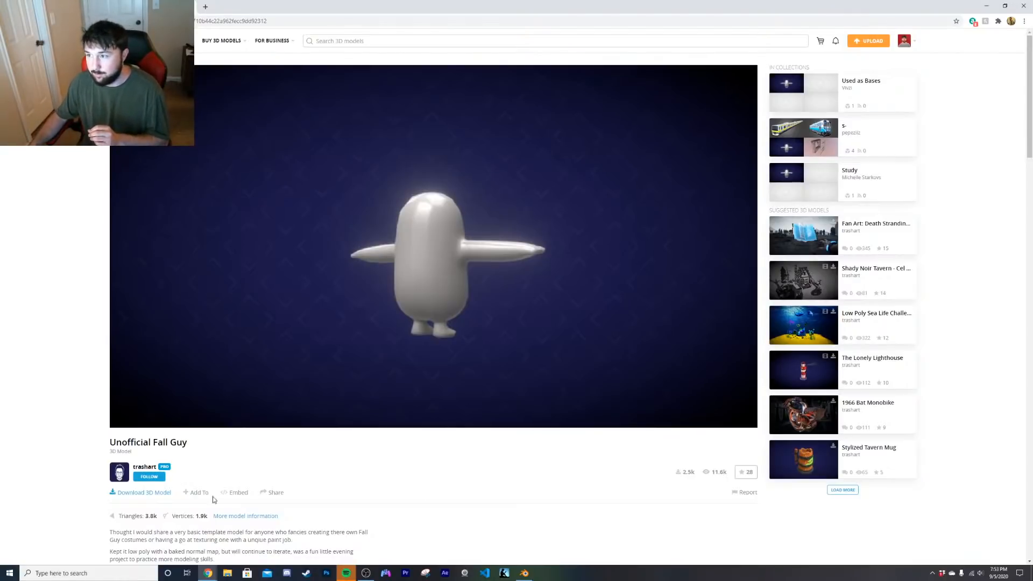
pyautogui.click(141, 494)
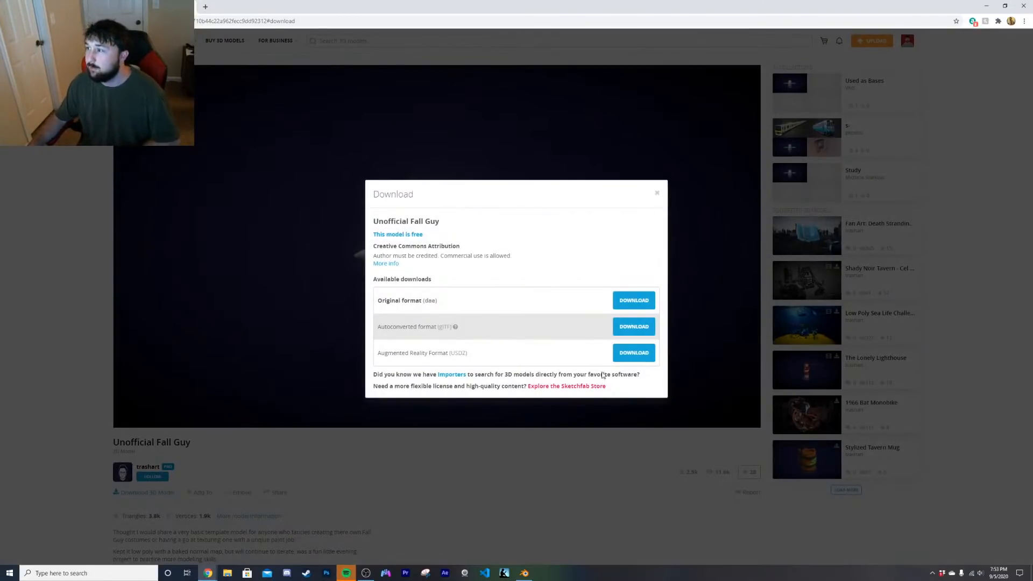
pyautogui.click(629, 305)
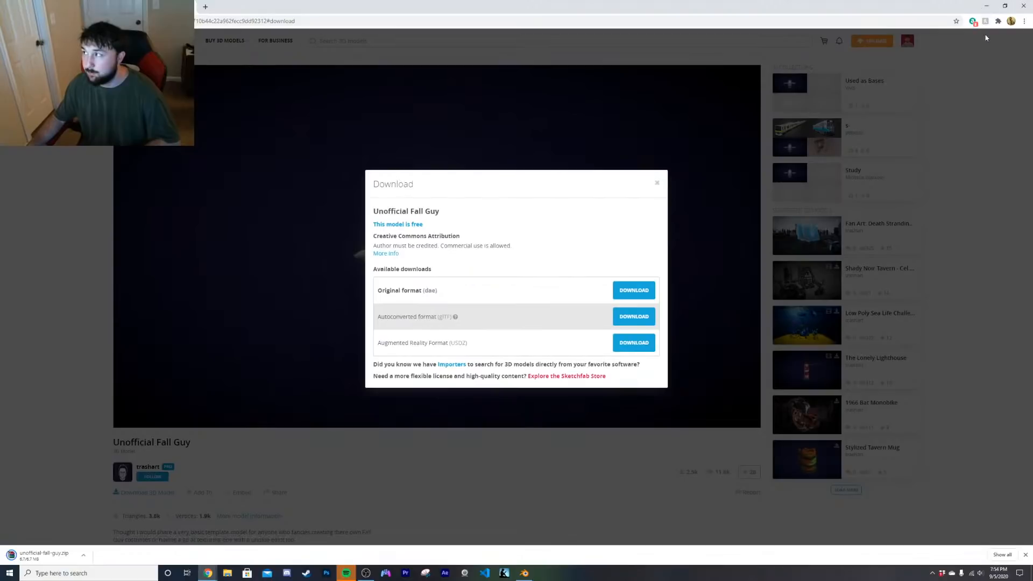
# Step: Restore down the browser window, minimize Blender, and place the downloaded unofficial-fall-guy.zip on the desktop
pyautogui.click(1005, 5)
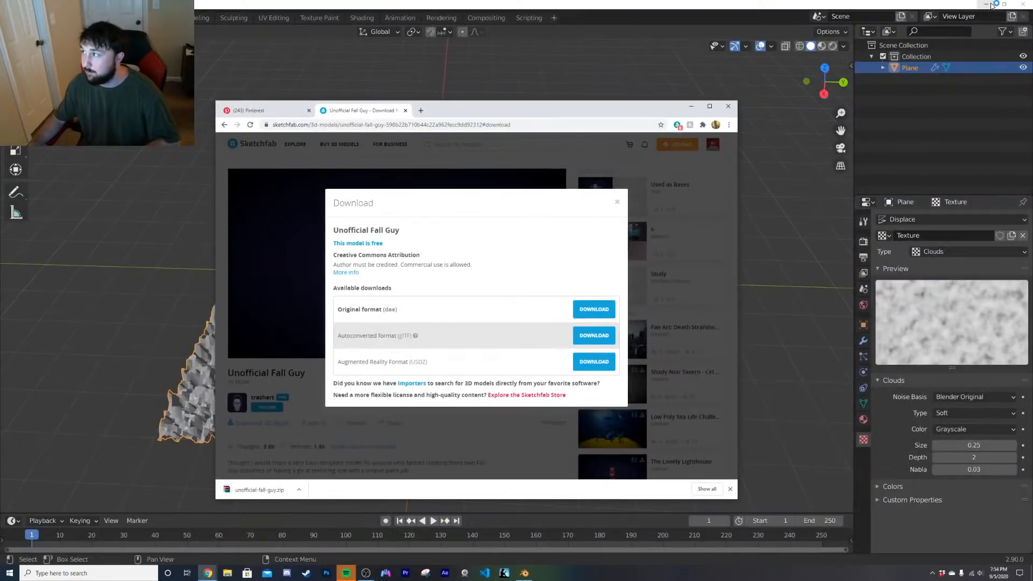
pyautogui.click(993, 7)
pyautogui.moveTo(457, 110); pyautogui.dragTo(658, 99)
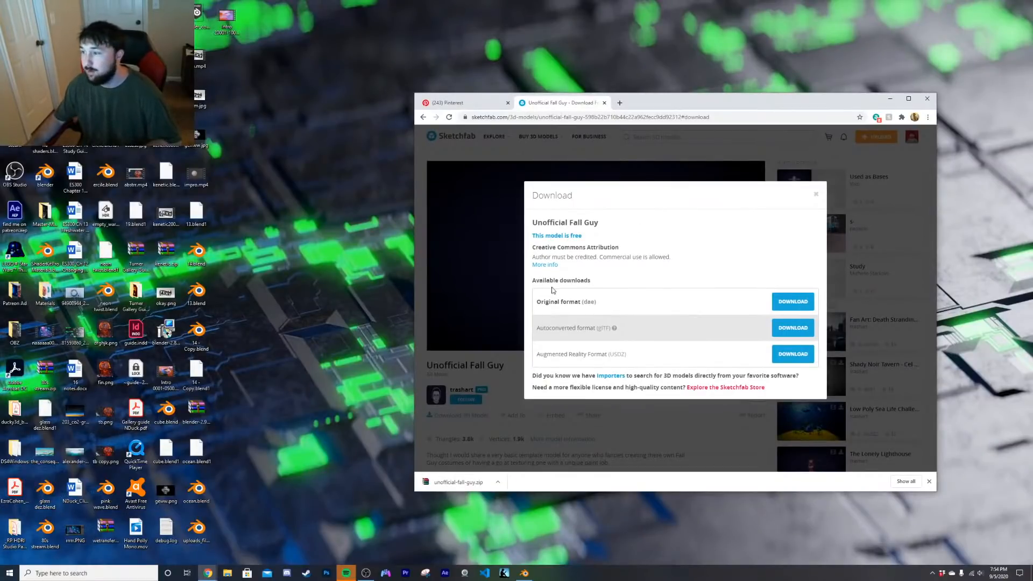
pyautogui.moveTo(441, 486); pyautogui.dragTo(363, 406)
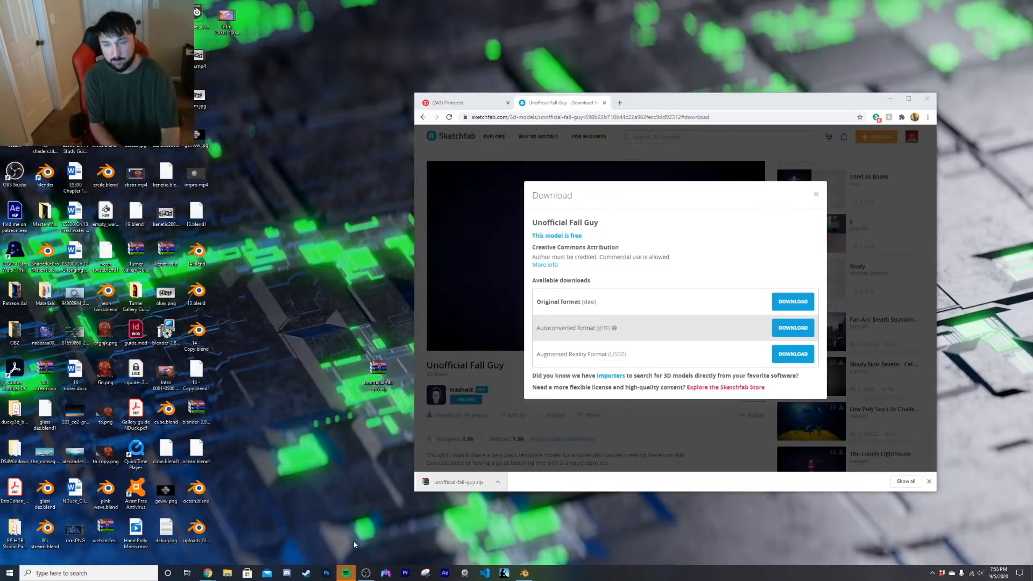
pyautogui.click(430, 295)
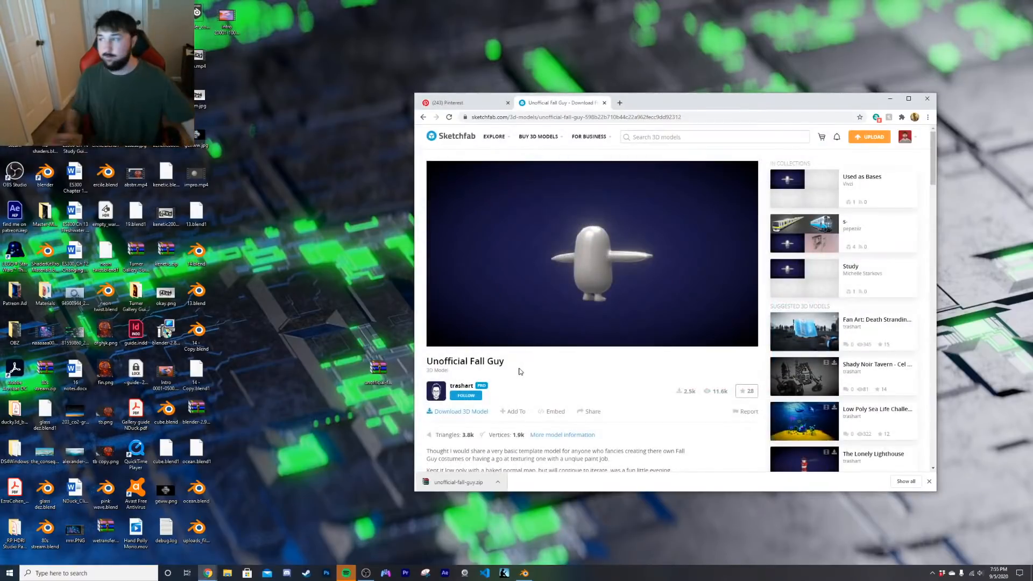
pyautogui.click(327, 291)
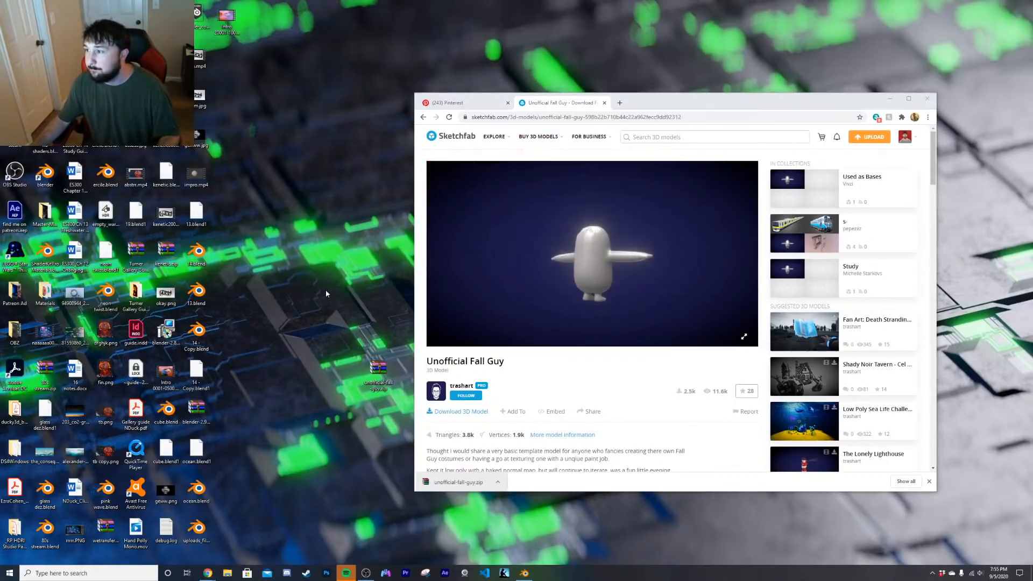
# Step: Move the unofficial-fall-guy archive beside the other desktop icons and extract its contents directly onto the desktop
pyautogui.moveTo(378, 371); pyautogui.dragTo(236, 57)
pyautogui.rightClick(233, 56)
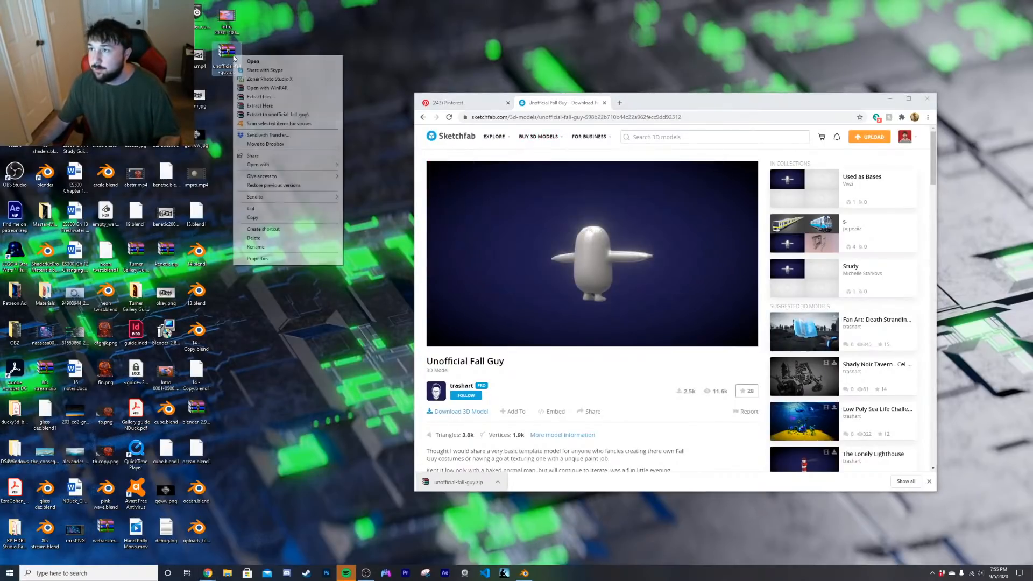
pyautogui.click(279, 106)
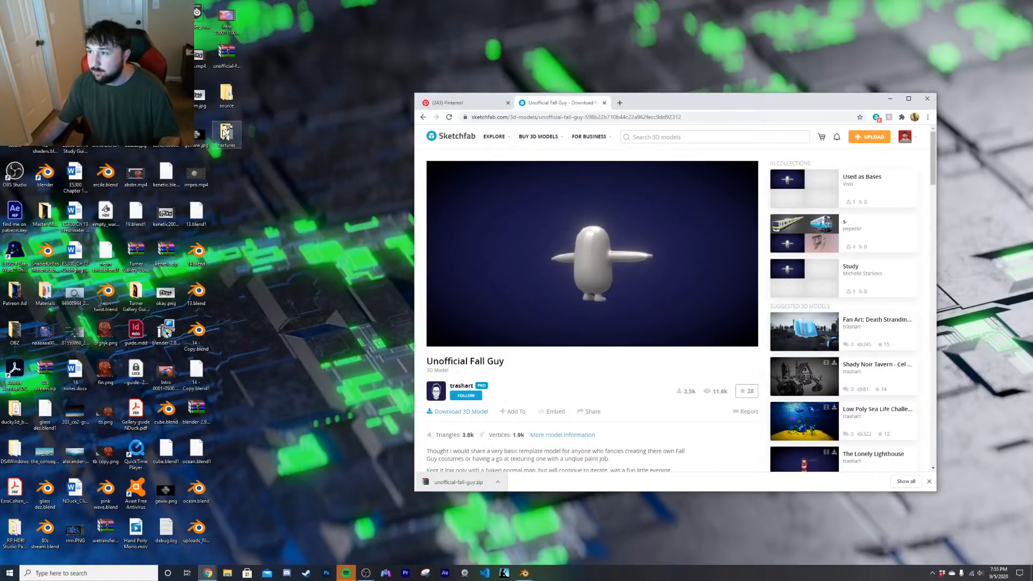
# Step: Switch back to Blender and start a new empty scene, discarding the displaced plane
pyautogui.click(525, 574)
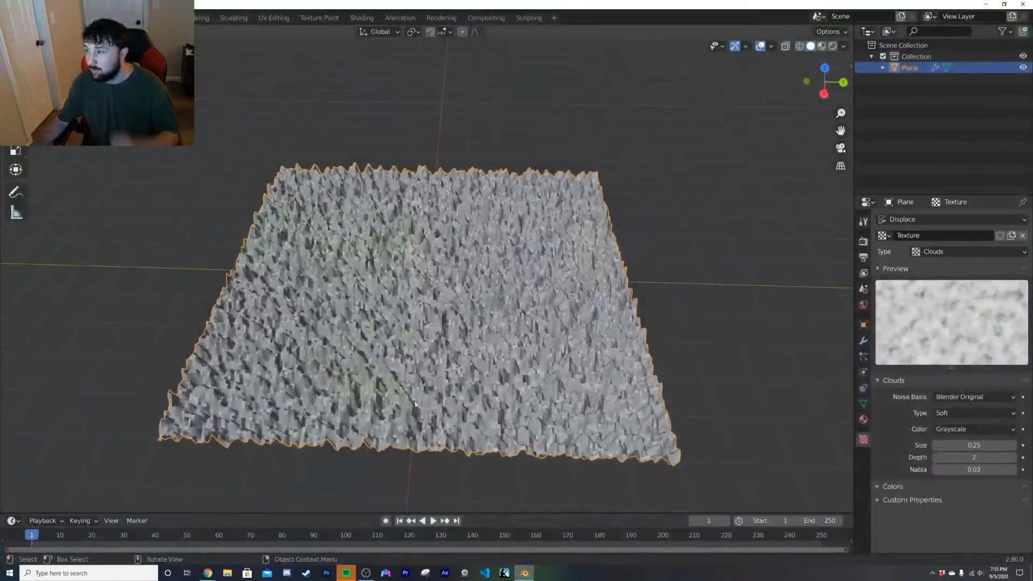
pyautogui.click(11, 5)
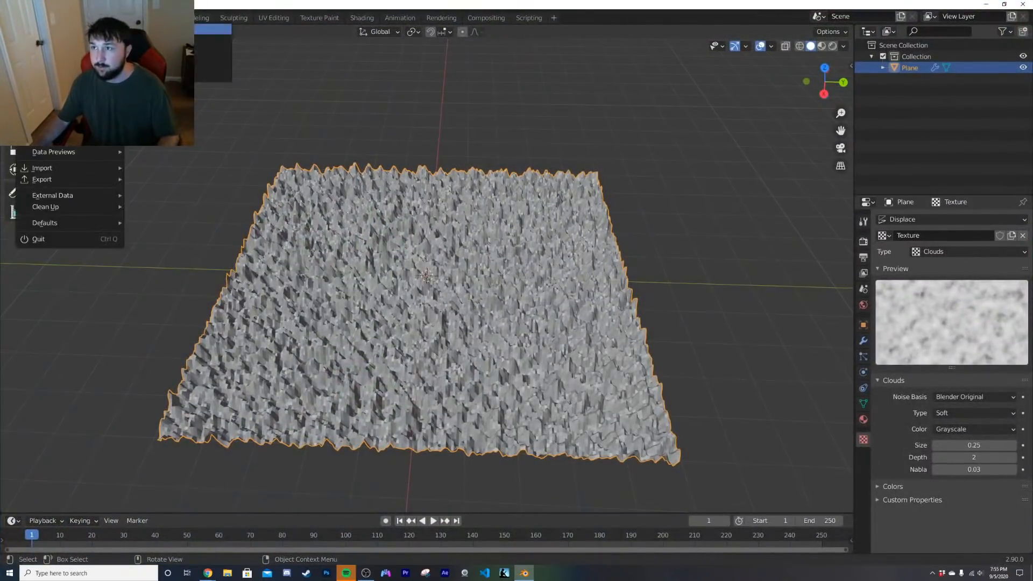
pyautogui.hotkey('ctrl', 'q')
pyautogui.click(525, 306)
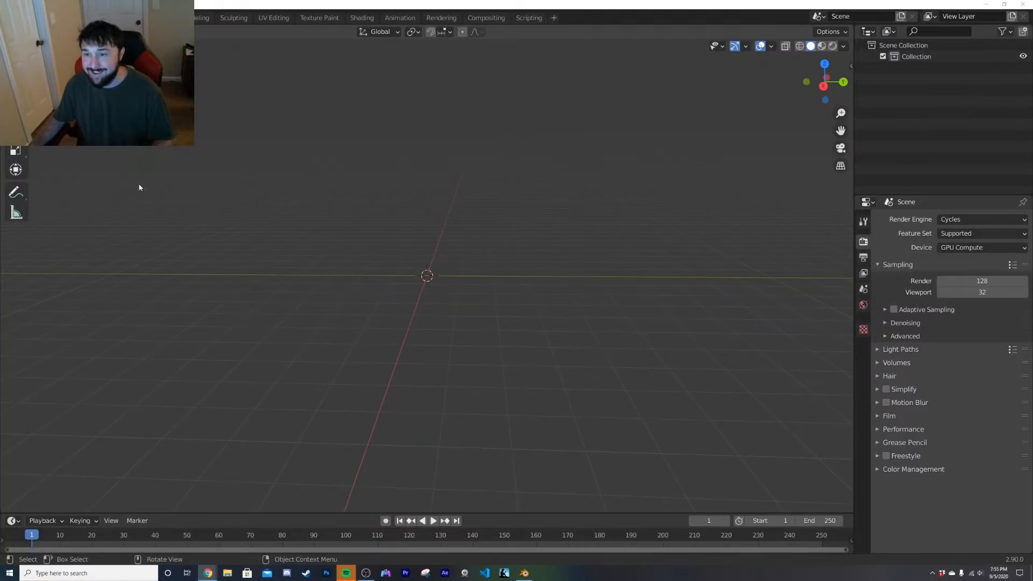
pyautogui.click(26, 18)
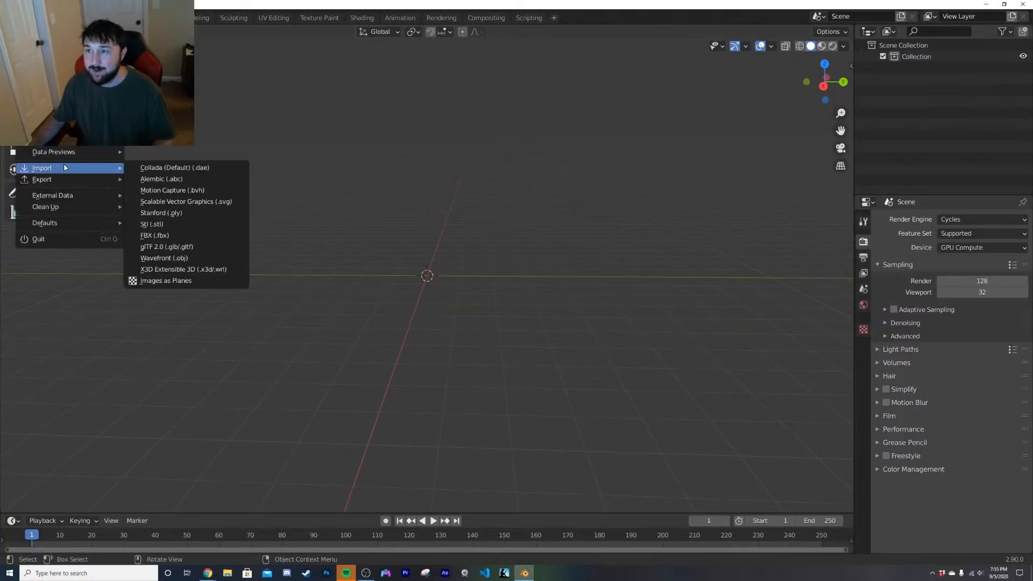
pyautogui.moveTo(64, 181)
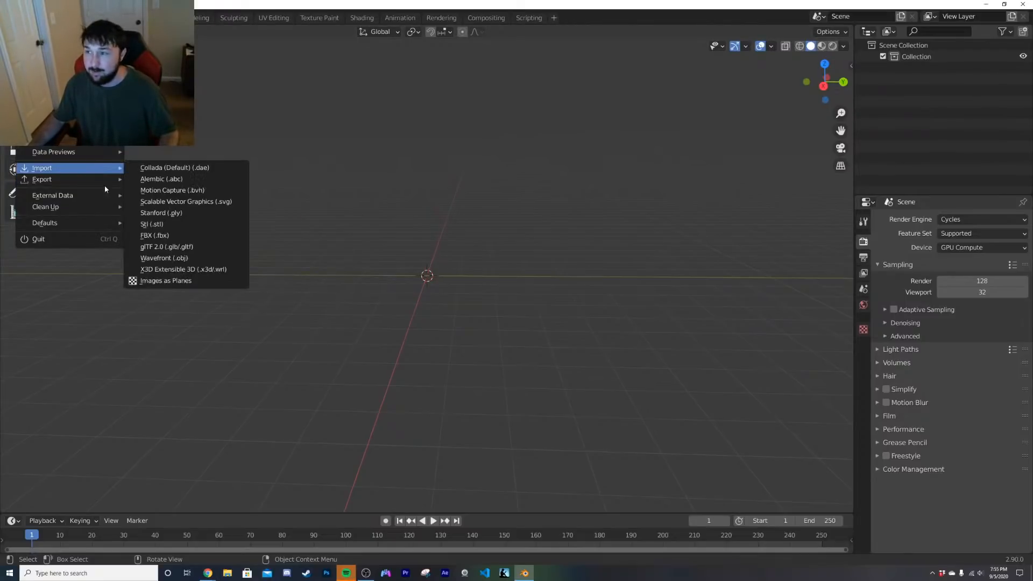
pyautogui.click(190, 168)
pyautogui.click(275, 244)
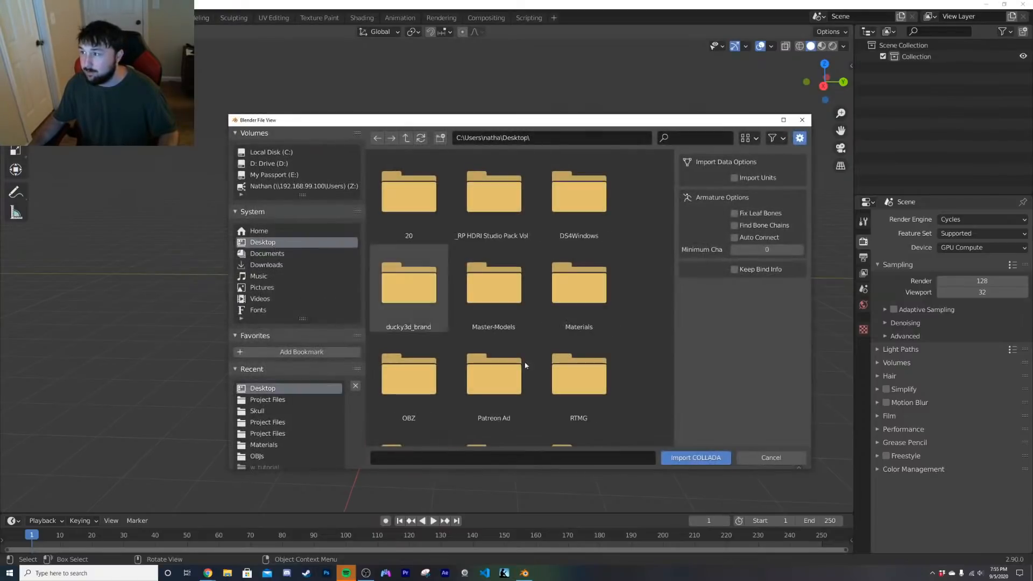
pyautogui.scroll(-3, 544, 375)
pyautogui.click(780, 458)
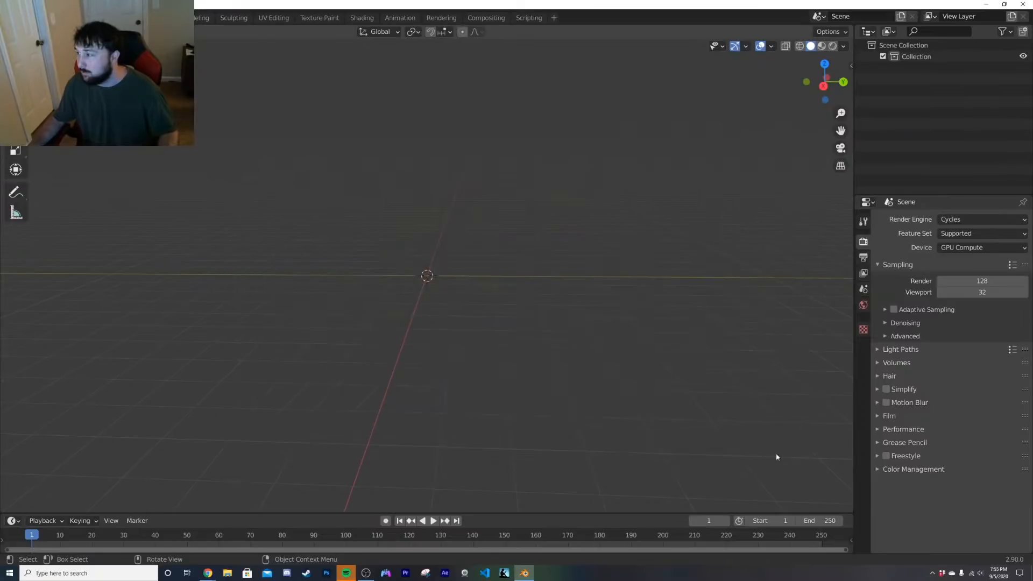
pyautogui.press('super+d')
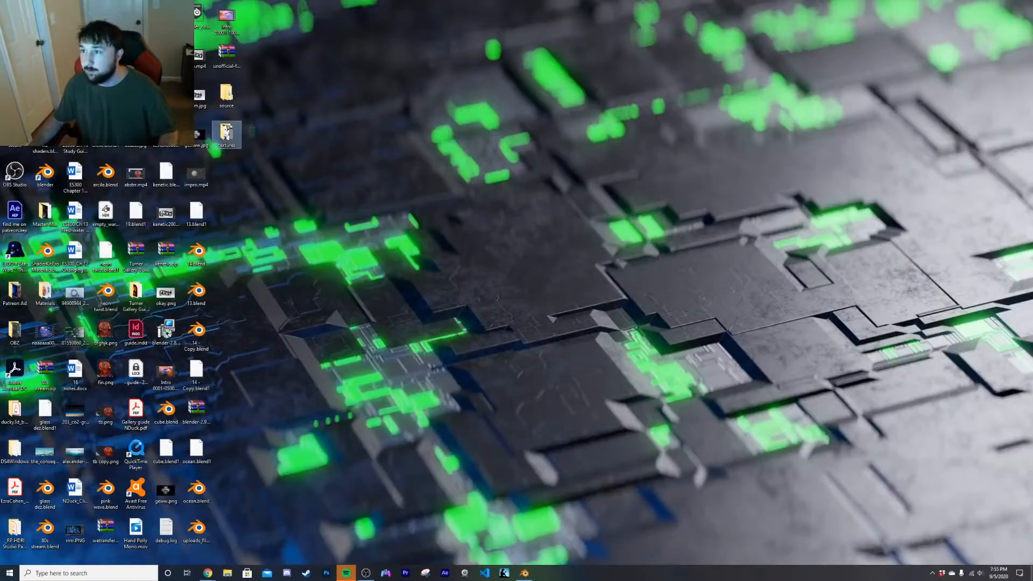
pyautogui.press('super+d')
# Step: Start a Collada (.dae) import and browse to the source folder on the desktop
pyautogui.click(25, 7)
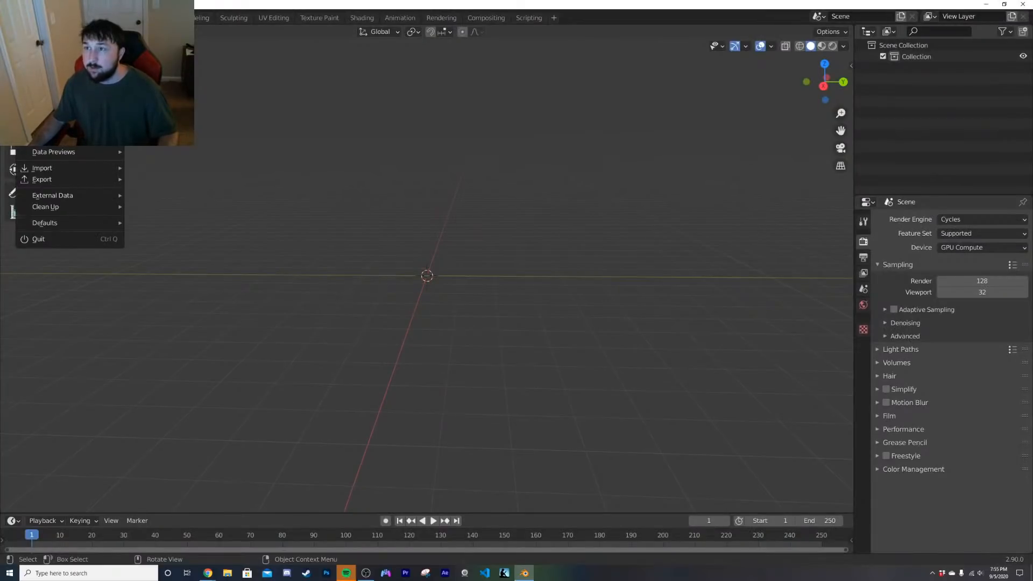
pyautogui.moveTo(48, 168)
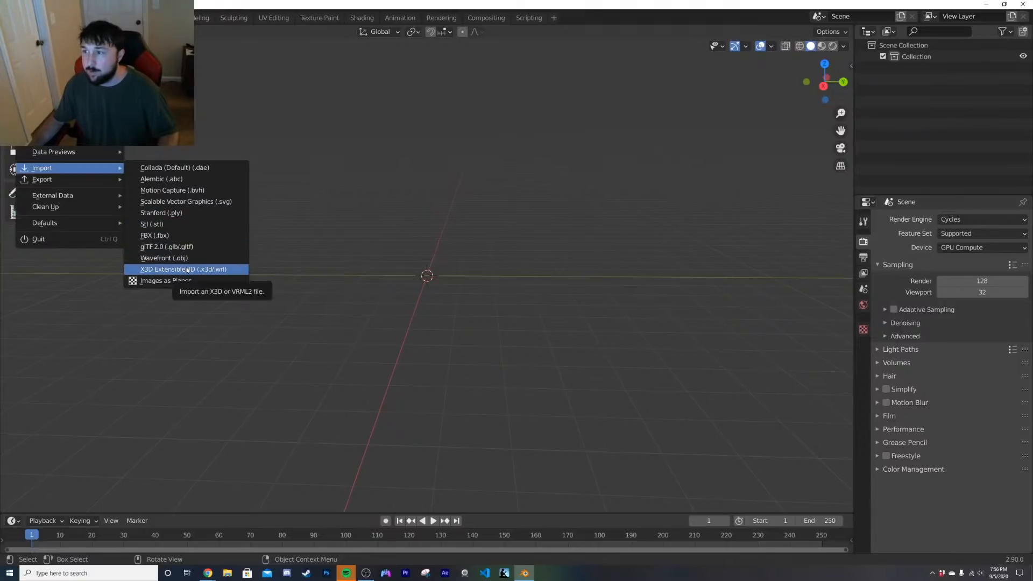
pyautogui.click(182, 163)
pyautogui.click(262, 243)
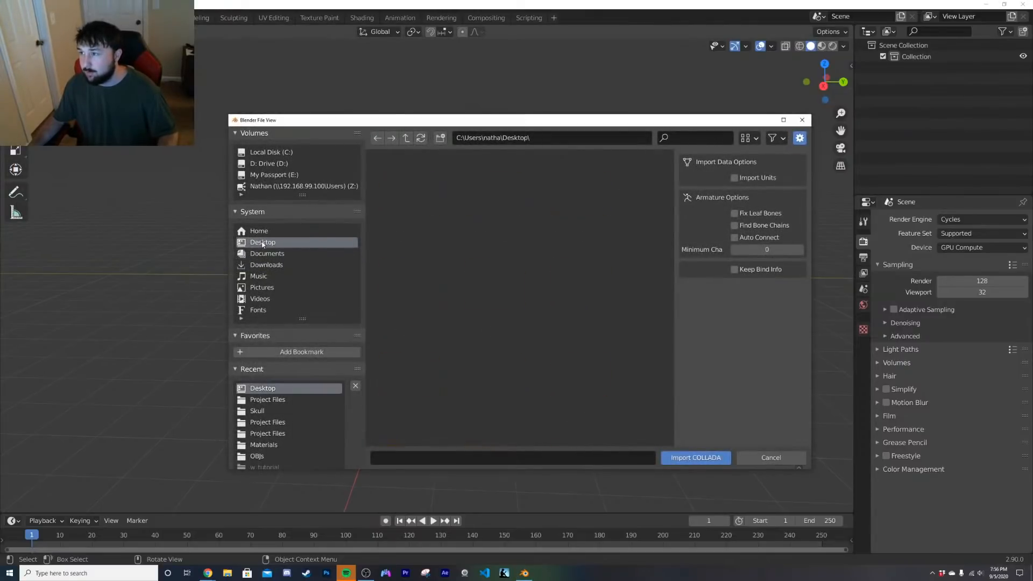
pyautogui.scroll(-2, 474, 328)
pyautogui.click(491, 337)
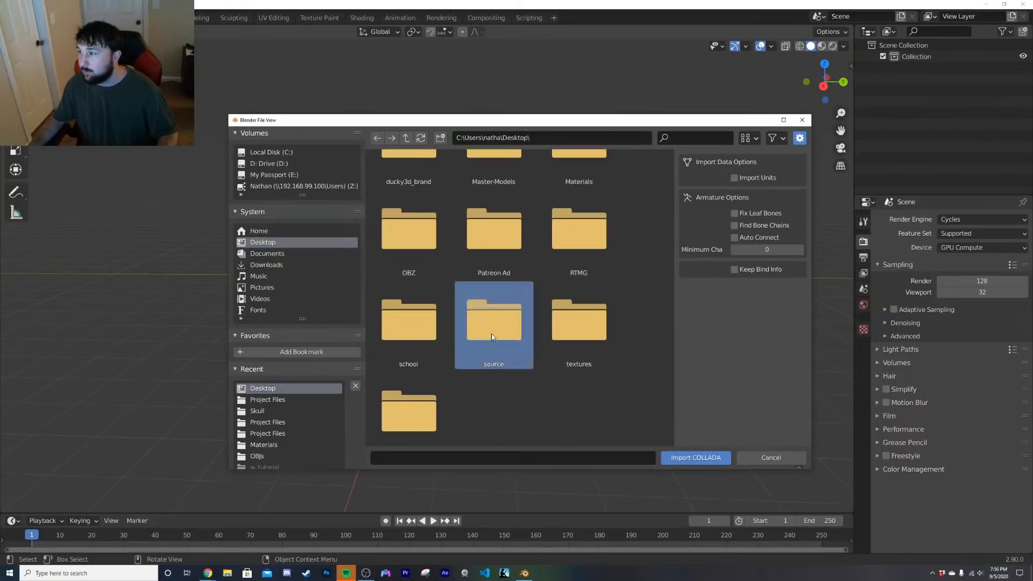
pyautogui.doubleClick(491, 338)
# Step: Open the extracted source folder from the desktop to check its contents, and switch back to the Blender import window
pyautogui.click(1032, 574)
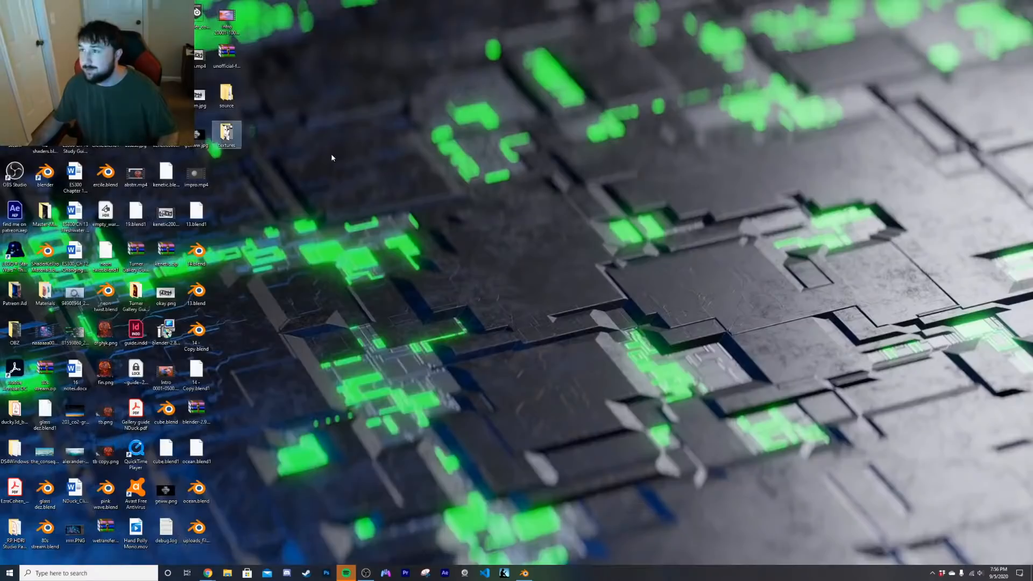
pyautogui.doubleClick(228, 96)
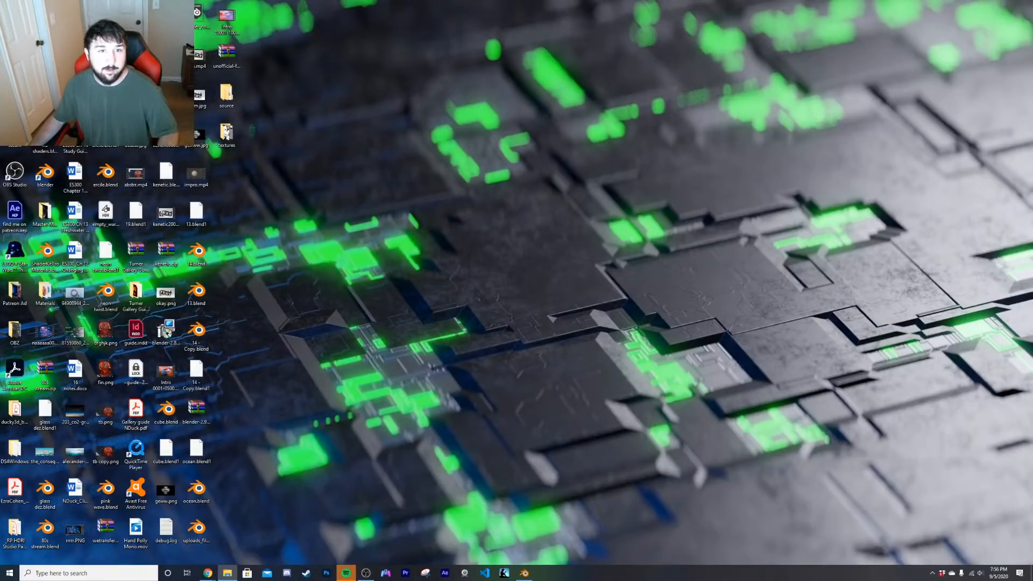
pyautogui.click(524, 574)
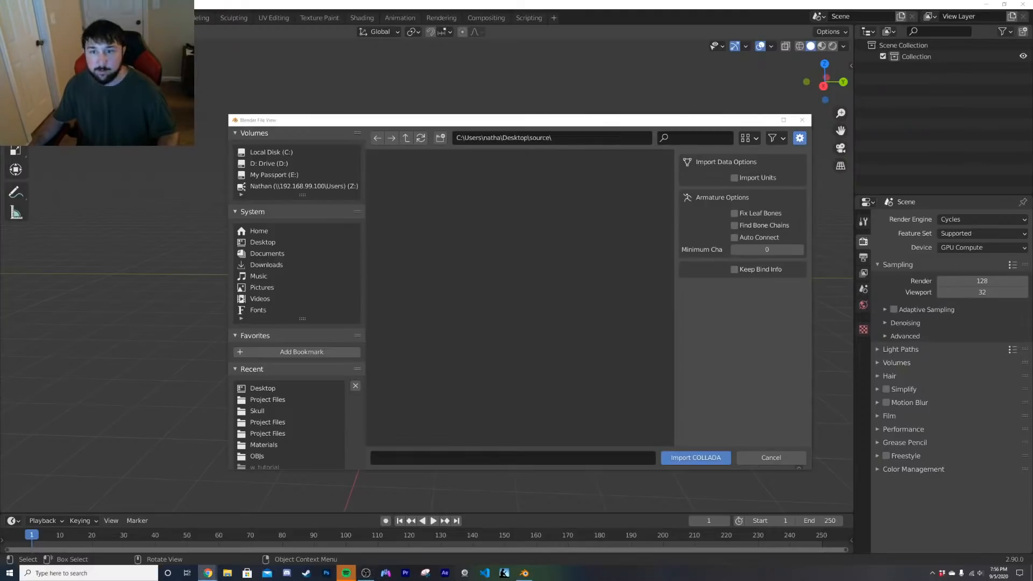
# Step: Reload the desktop's source folder and import the Fall Guy Collada file from its model subfolder
pyautogui.click(405, 139)
pyautogui.scroll(-3, 512, 302)
pyautogui.click(511, 324)
pyautogui.doubleClick(512, 324)
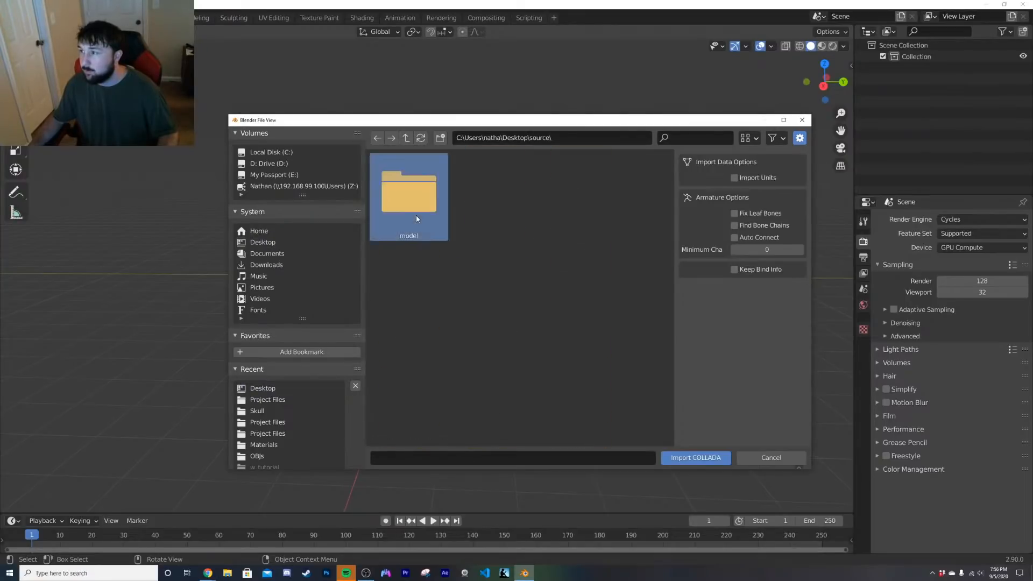
pyautogui.doubleClick(416, 218)
pyautogui.doubleClick(572, 198)
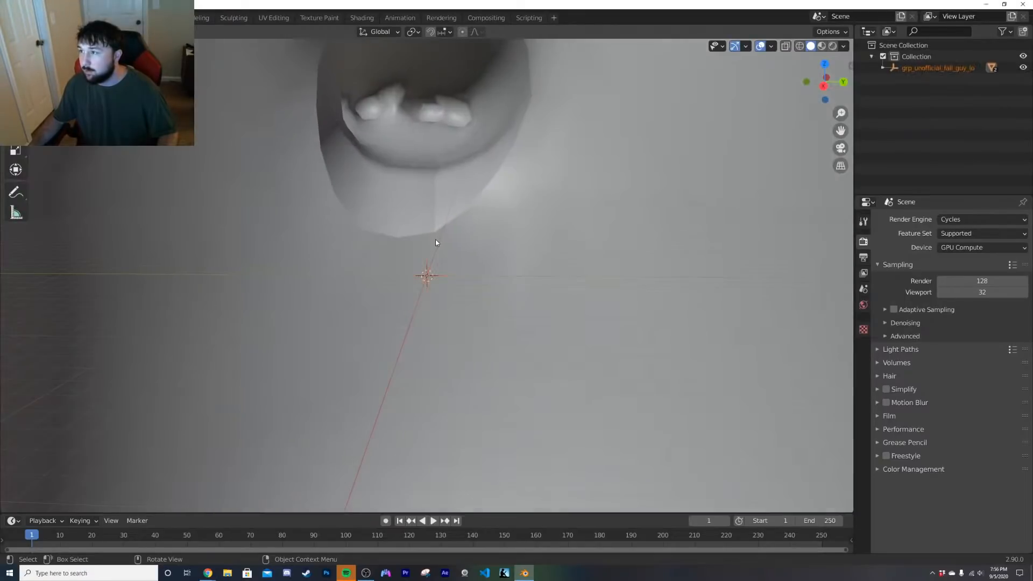
# Step: Scale the oversized imported Fall Guy down around the origin until the whole character fits in view
pyautogui.press('s')
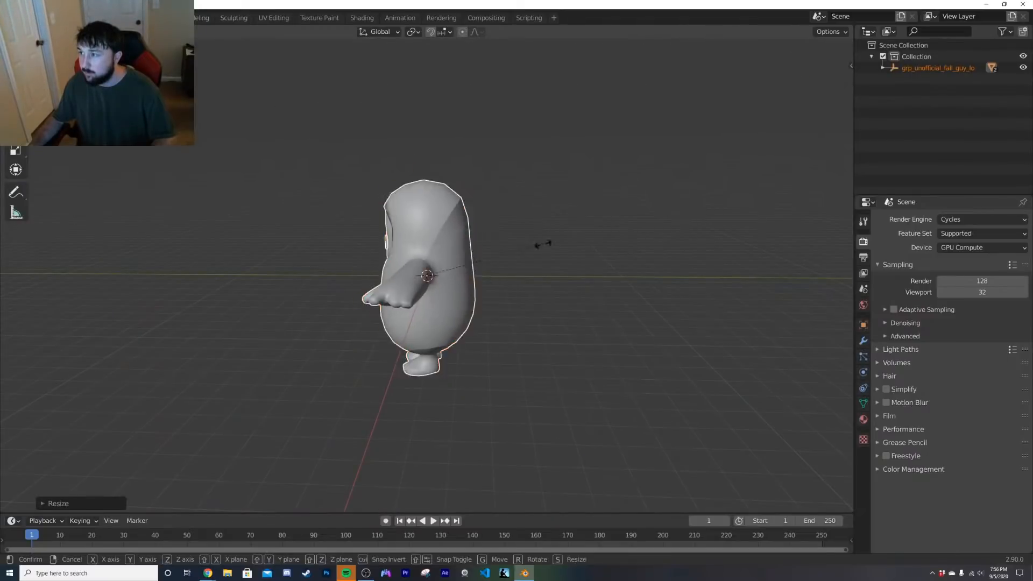
pyautogui.click(455, 277)
pyautogui.scroll(10, 455, 275)
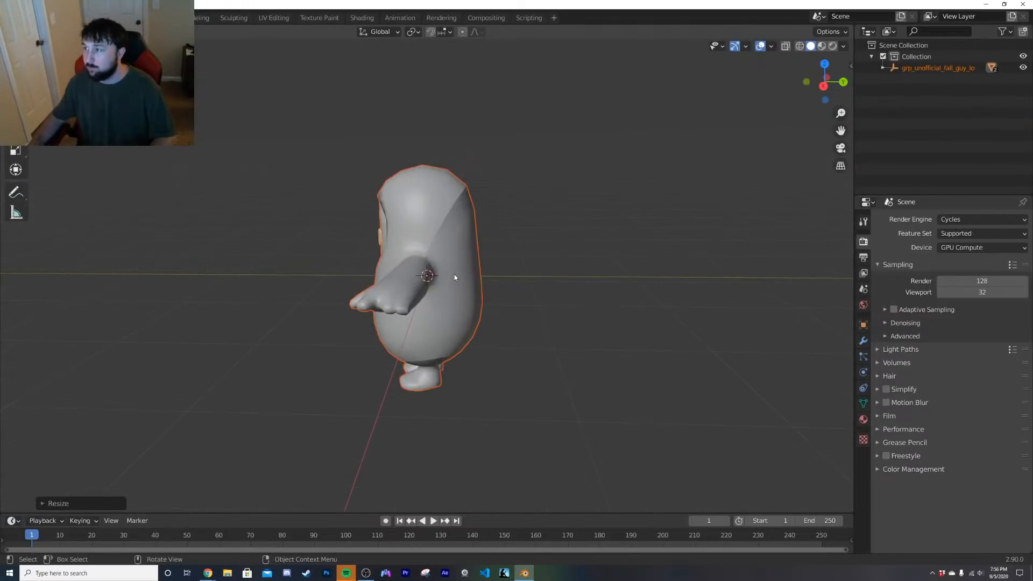
pyautogui.moveTo(454, 275); pyautogui.dragTo(583, 223, button='middle')
# Step: Add a cube at the origin as a size comparison for the character and delete it again
pyautogui.hotkey('shift', 'a')
pyautogui.moveTo(582, 222)
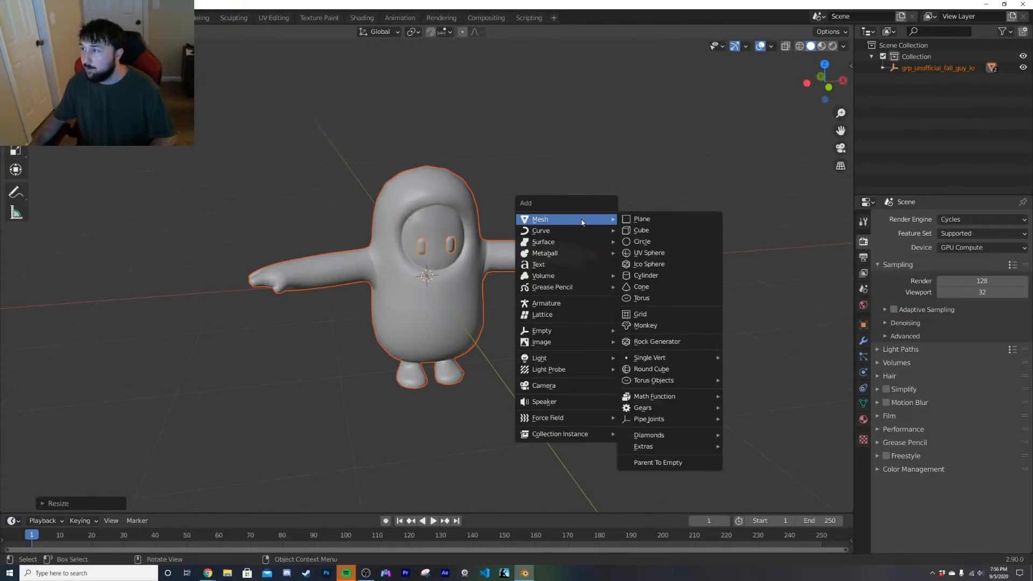
pyautogui.click(642, 230)
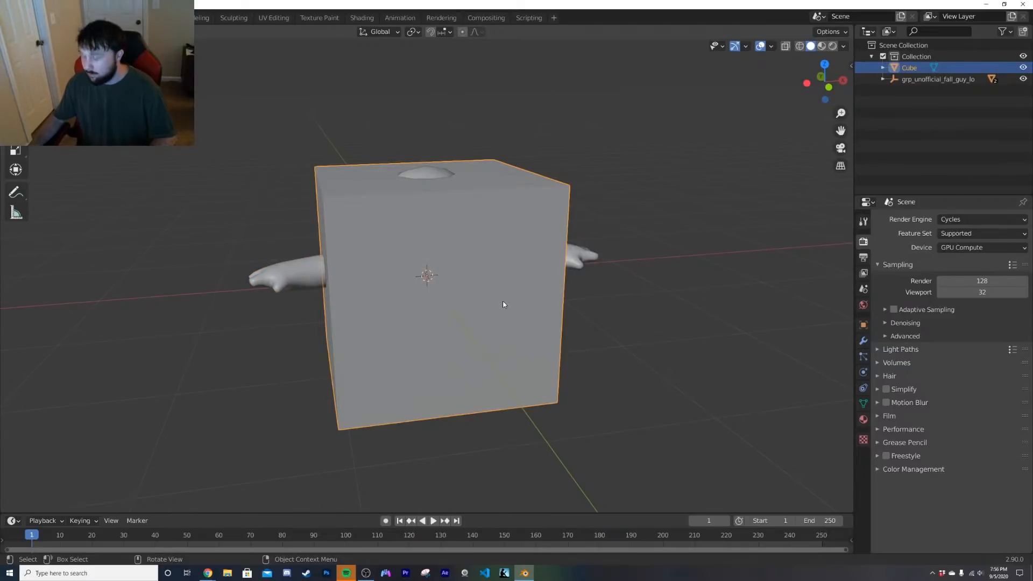
pyautogui.press('Delete')
# Step: Select the Fall Guy's body and eyes together and raise them along Z until the feet stand on the grid floor
pyautogui.moveTo(502, 305); pyautogui.dragTo(398, 305, button='middle')
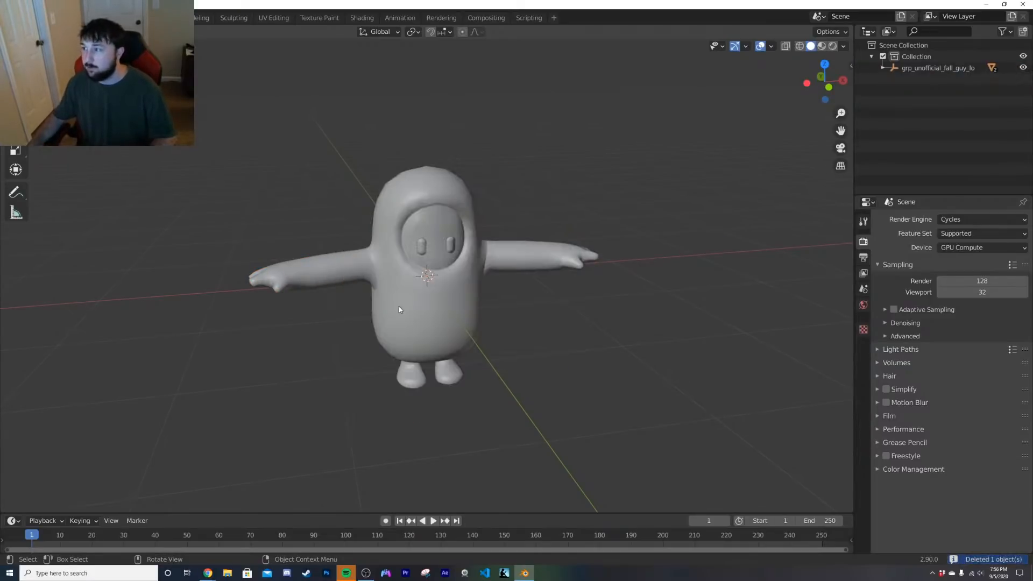
pyautogui.click(449, 302)
pyautogui.click(16, 111)
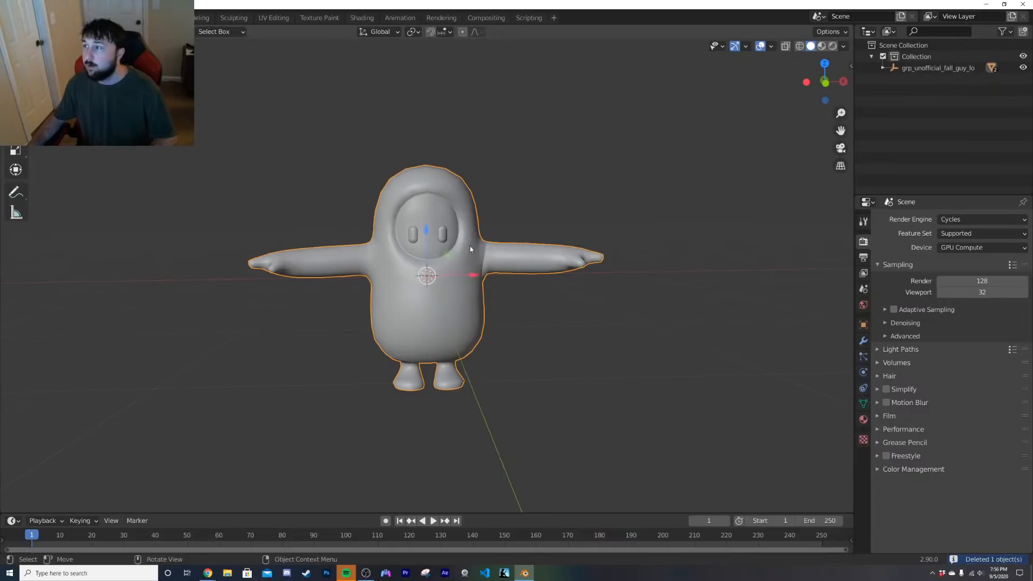
pyautogui.moveTo(424, 235); pyautogui.dragTo(450, 139)
pyautogui.rightClick(450, 139)
pyautogui.keyDown('shift'); pyautogui.click(442, 234); pyautogui.keyUp('shift')
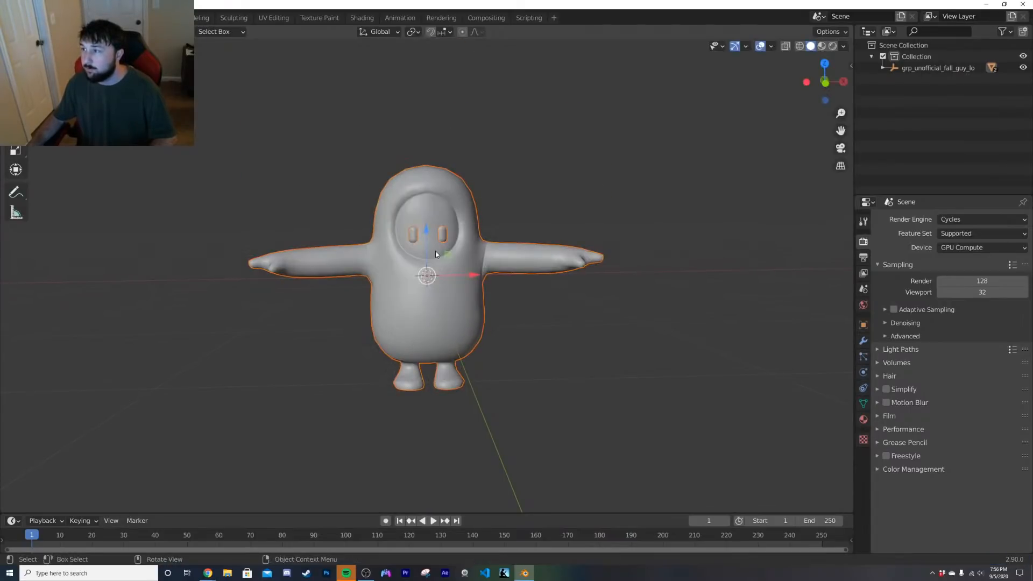
pyautogui.moveTo(424, 234); pyautogui.dragTo(425, 123)
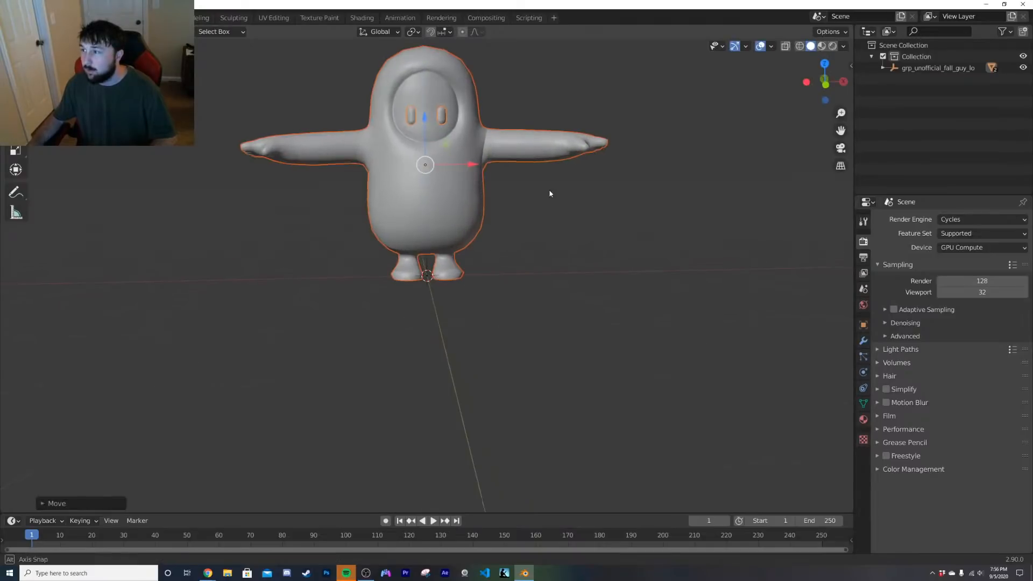
pyautogui.hotkey('ctrl', 'a')
pyautogui.click(550, 196)
# Step: Examine the topology of the Fall Guy's body mesh in Edit Mode, up close around the face and torso
pyautogui.moveTo(550, 196); pyautogui.dragTo(503, 283, button='middle')
pyautogui.click(505, 207)
pyautogui.scroll(8, 483, 229)
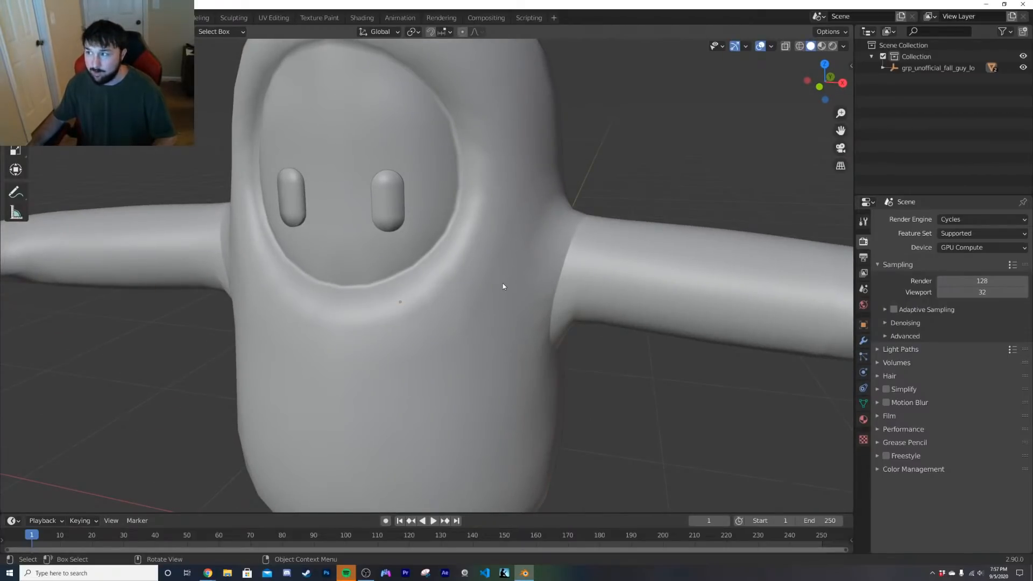
pyautogui.click(458, 225)
pyautogui.press('Tab')
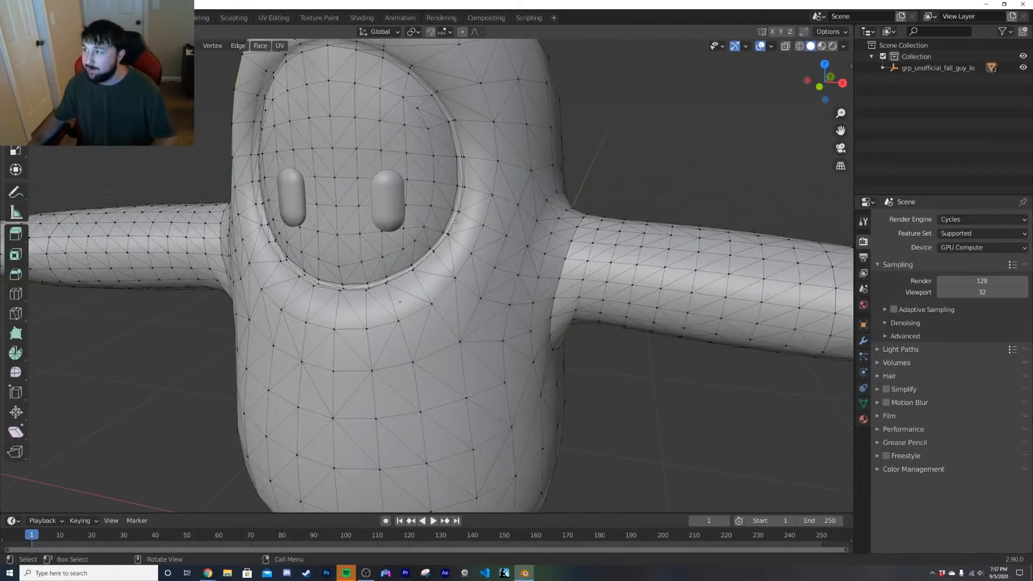
pyautogui.press('Tab')
pyautogui.press('Tab')
pyautogui.moveTo(456, 222); pyautogui.dragTo(373, 392, button='middle')
pyautogui.press('Tab')
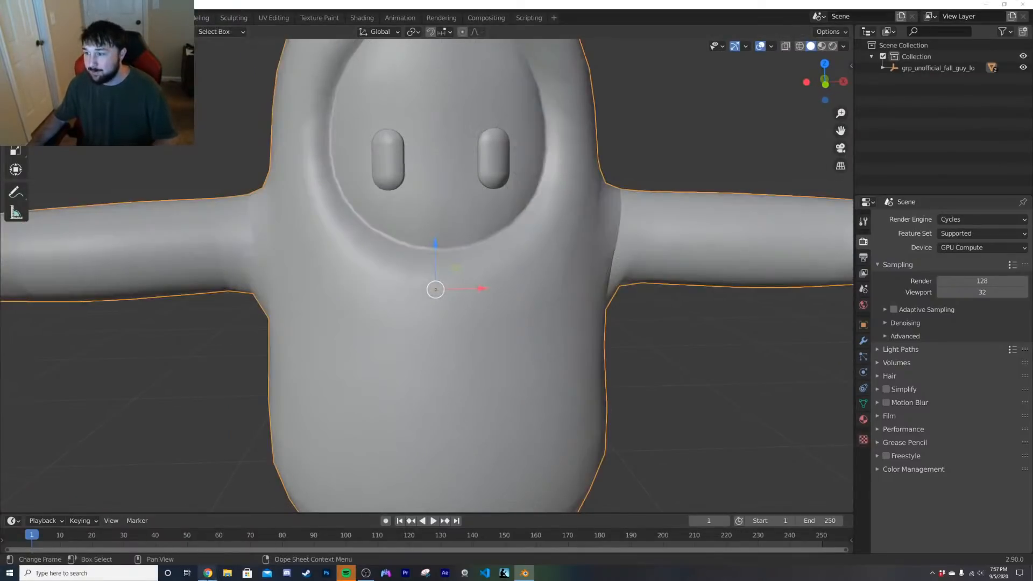
# Step: Switch to Chrome, maximize its window and search Google for "fall guy designs" in a new tab
pyautogui.moveTo(207, 574)
pyautogui.click(228, 554)
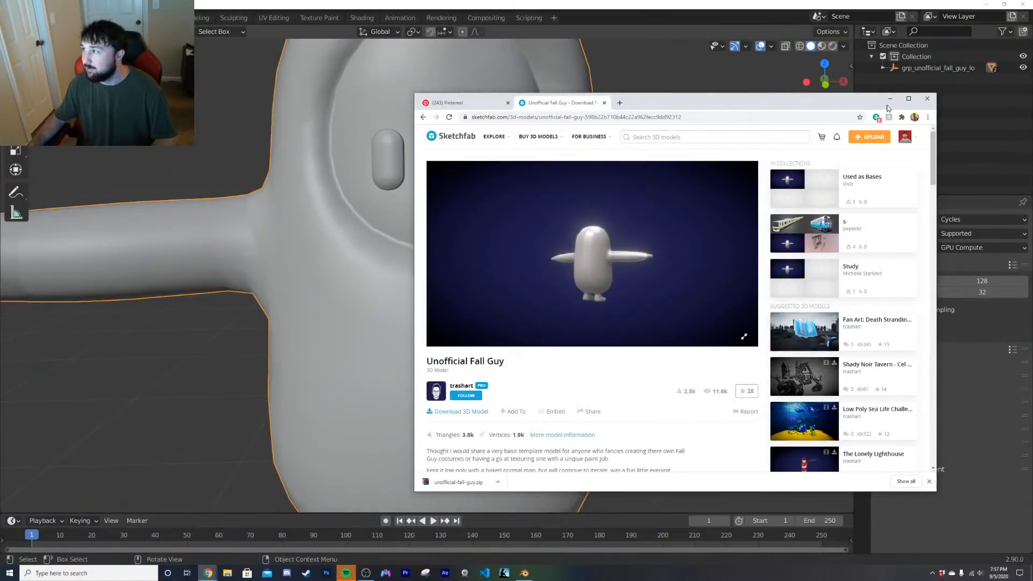
pyautogui.click(909, 99)
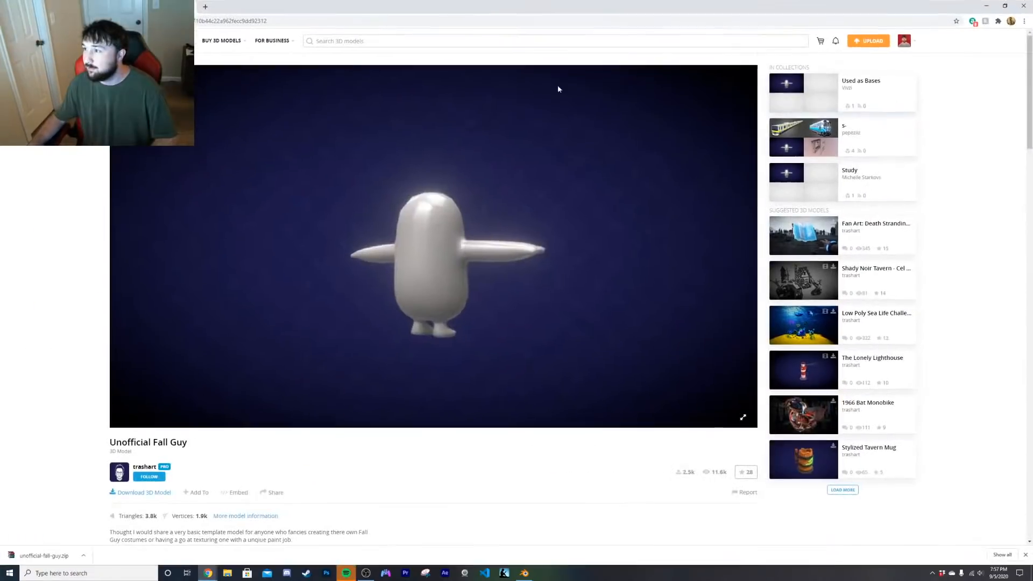
pyautogui.click(287, 19)
pyautogui.hotkey('ctrl', 't')
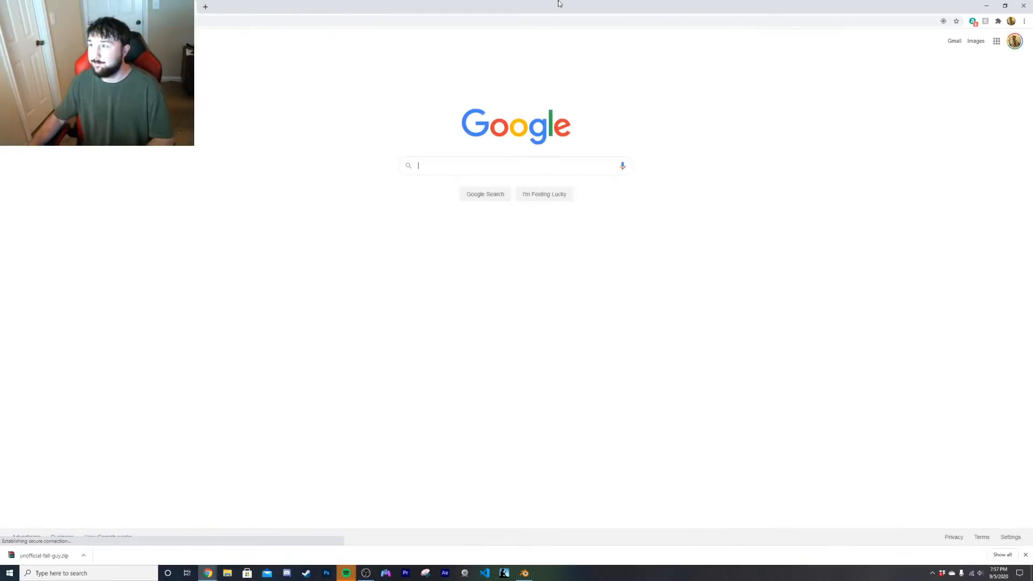
pyautogui.write('fall gy')
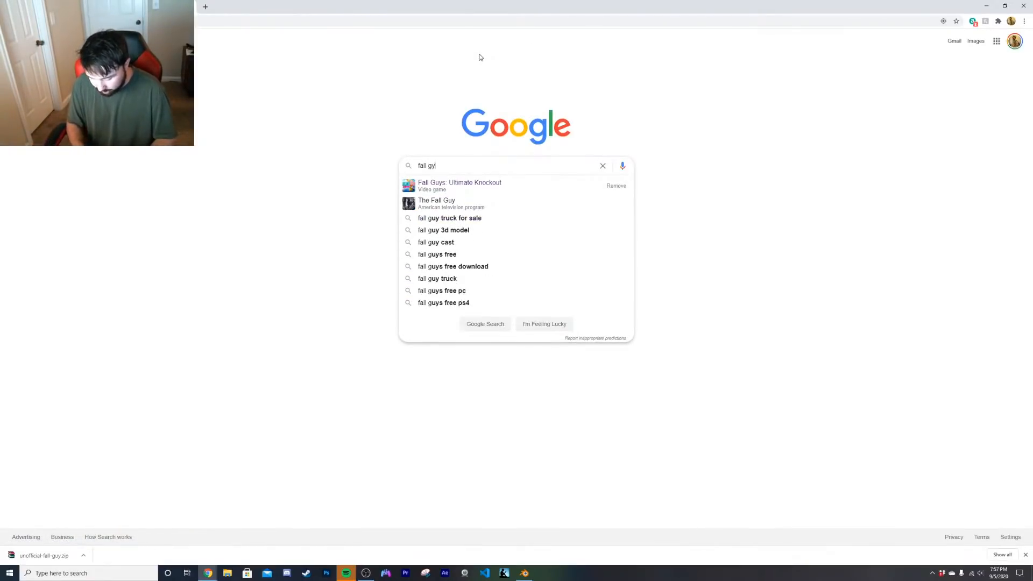
pyautogui.write('uy designs')
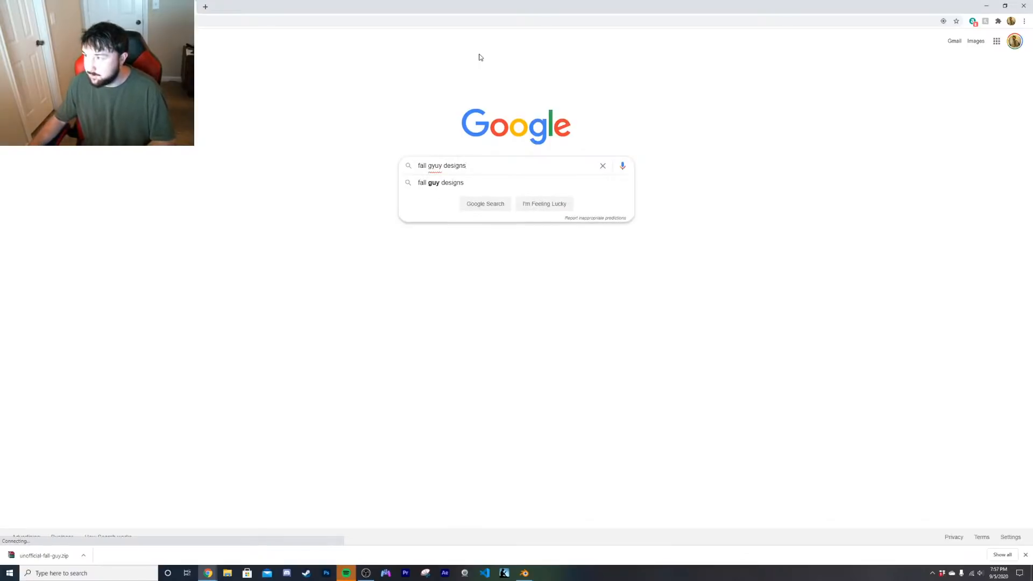
pyautogui.click(451, 184)
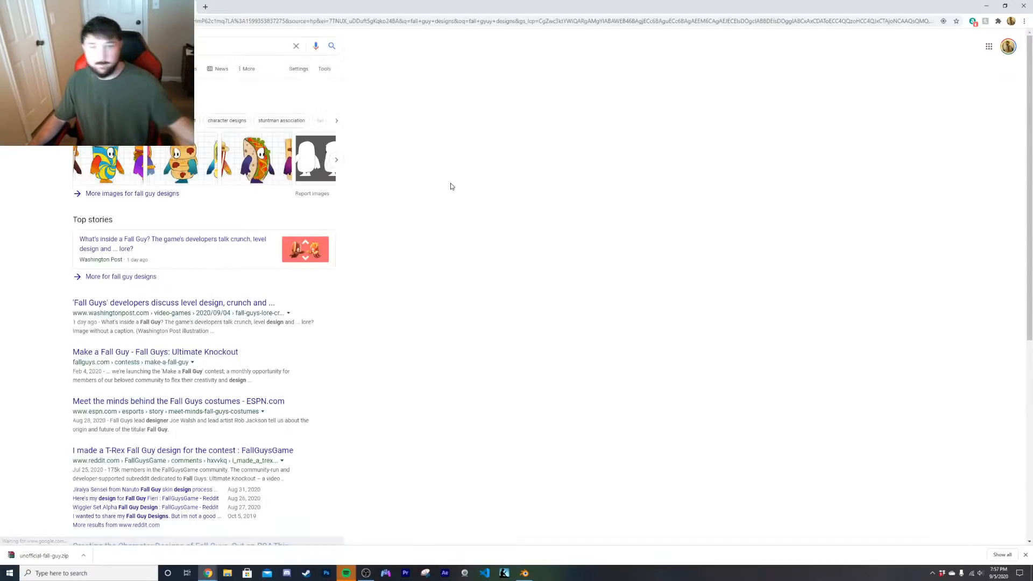
# Step: Show the image results and preview the Ultimate Cookout design and the plain pink Fall Guy from Rock Paper Shotgun
pyautogui.click(112, 69)
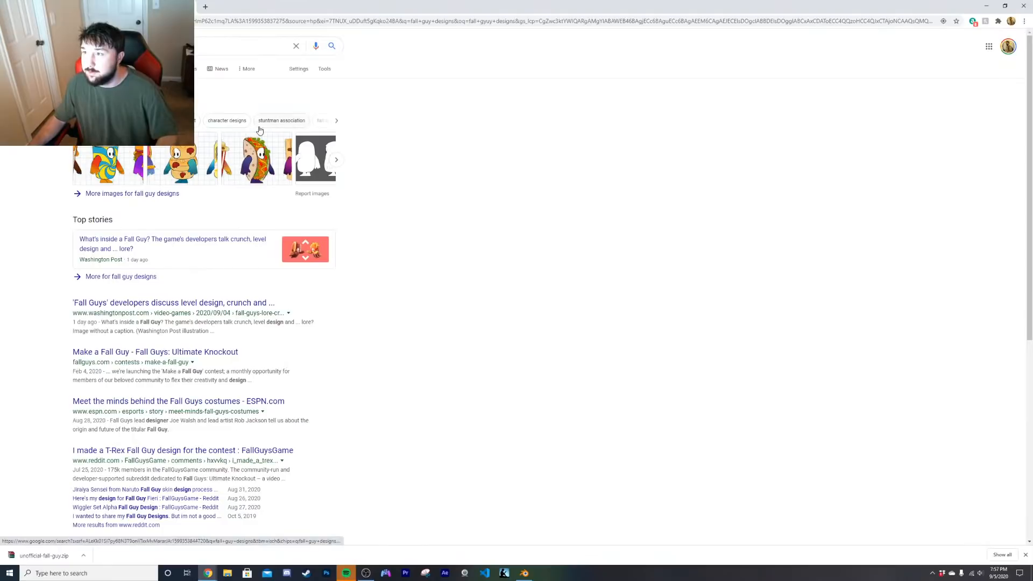
pyautogui.click(279, 338)
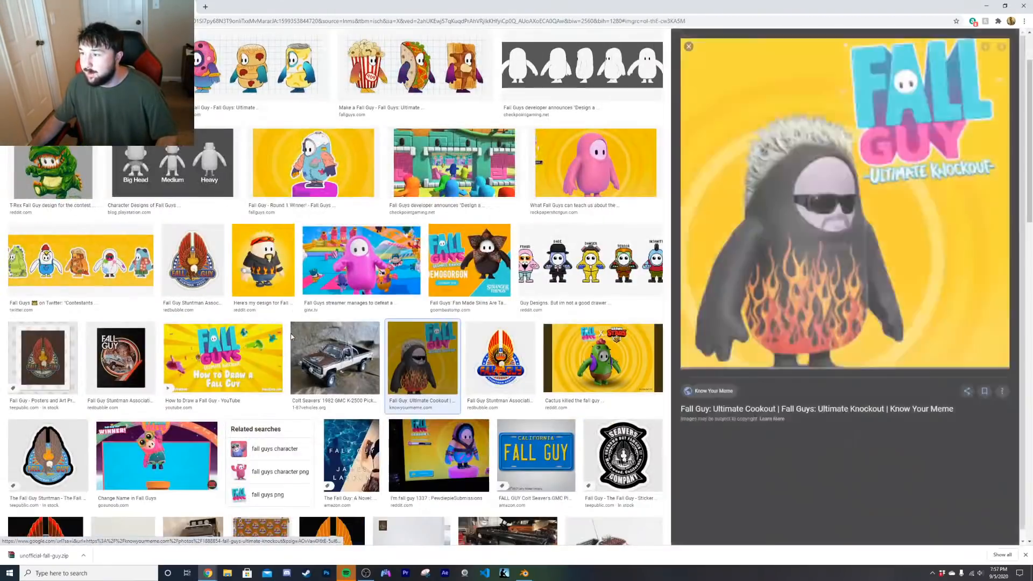
pyautogui.click(689, 46)
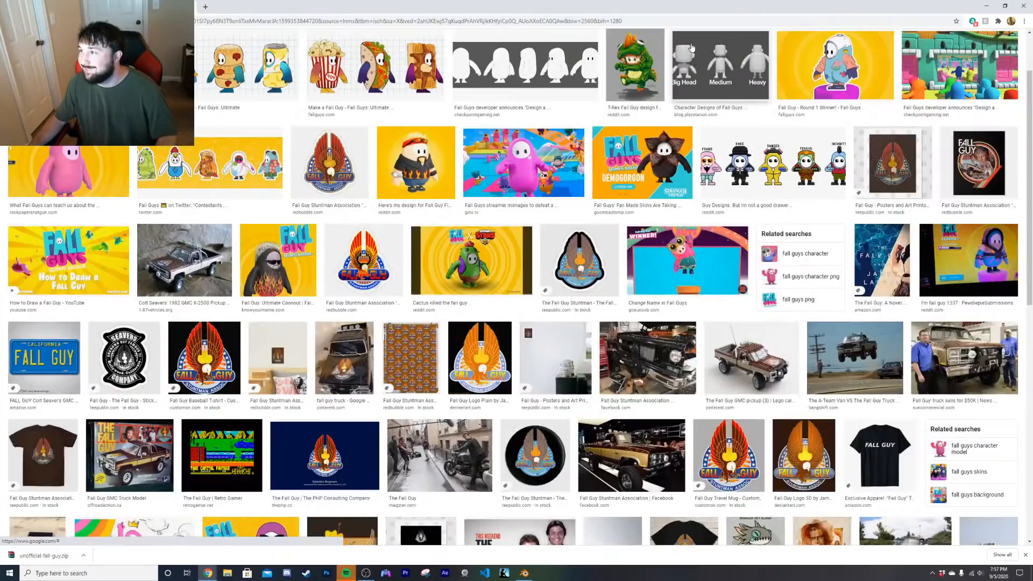
pyautogui.click(67, 170)
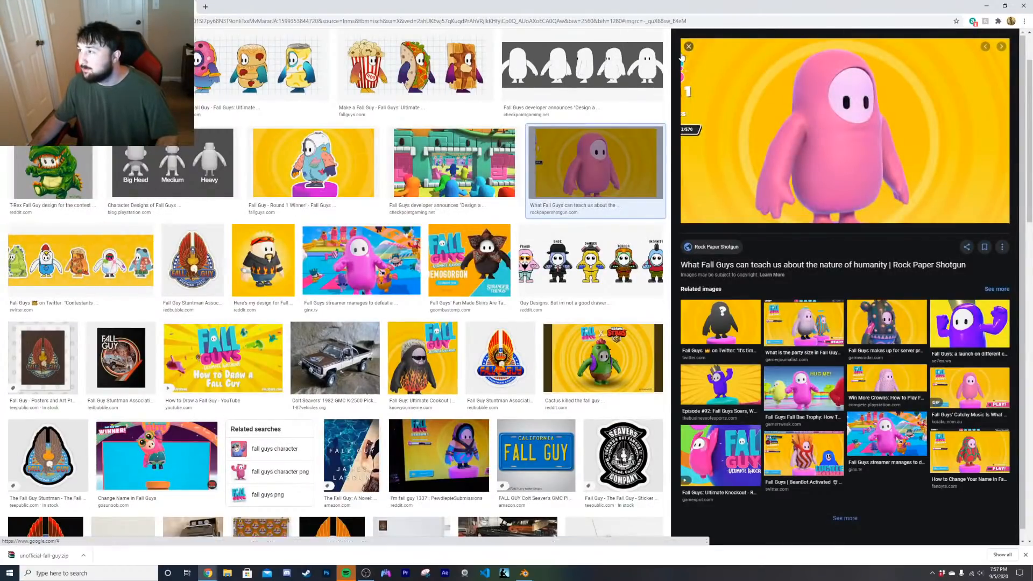
# Step: Close the image preview, skim the remaining Fall Guy image results and return to Blender
pyautogui.press('Escape')
pyautogui.scroll(-3, 615, 330)
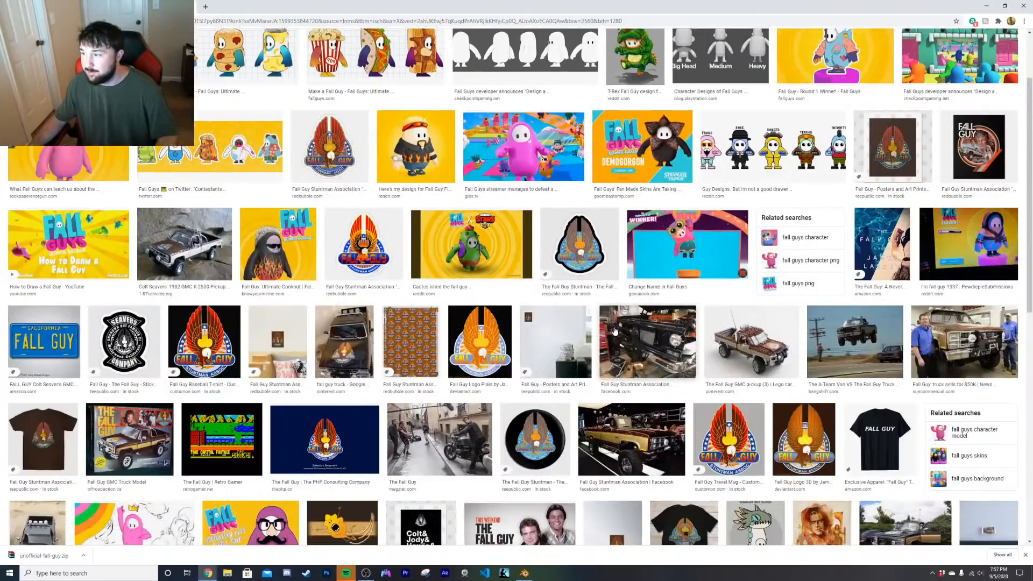
pyautogui.scroll(5, 615, 330)
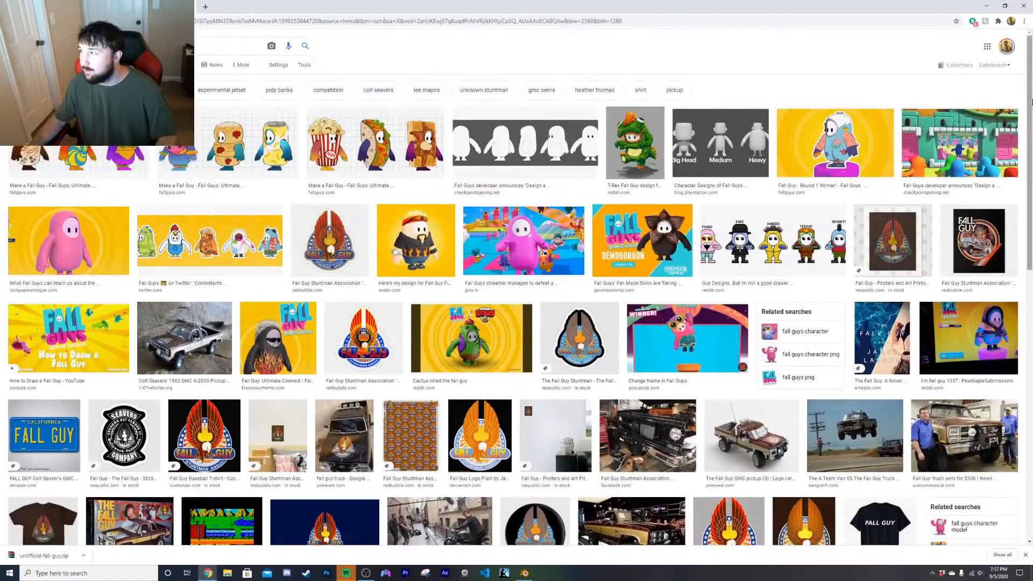
pyautogui.click(1025, 4)
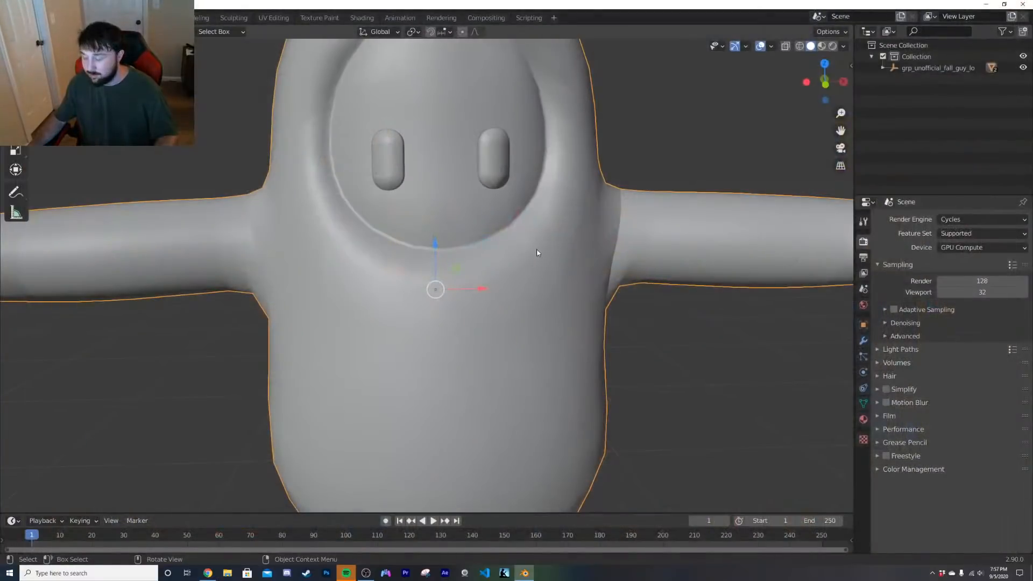
# Step: In Edit Mode, select a polygon between the eyes and grow the selection until it covers the Fall Guy's whole face area
pyautogui.scroll(-5, 452, 197)
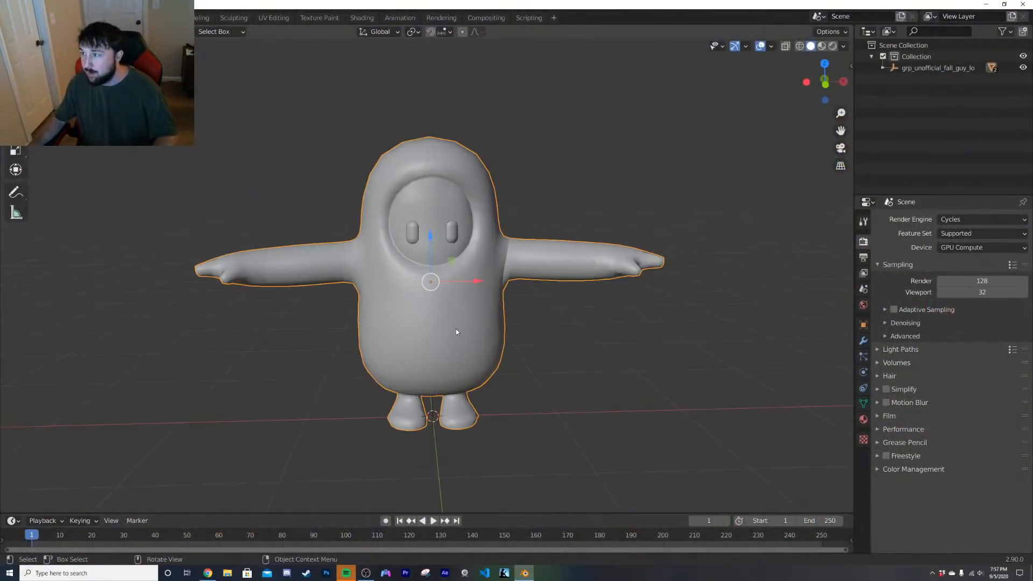
pyautogui.press('Tab')
pyautogui.scroll(5, 445, 202)
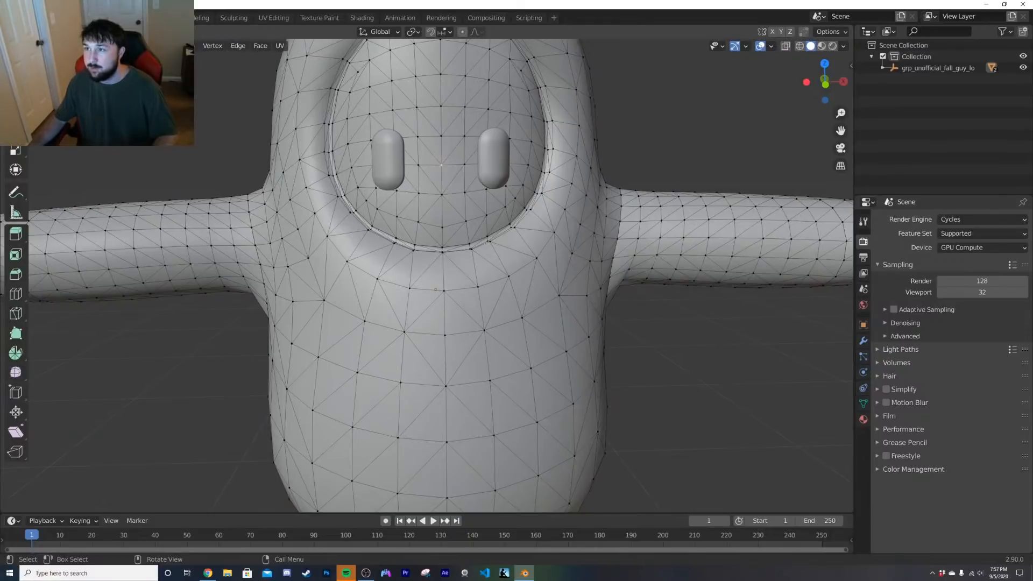
pyautogui.click(434, 148)
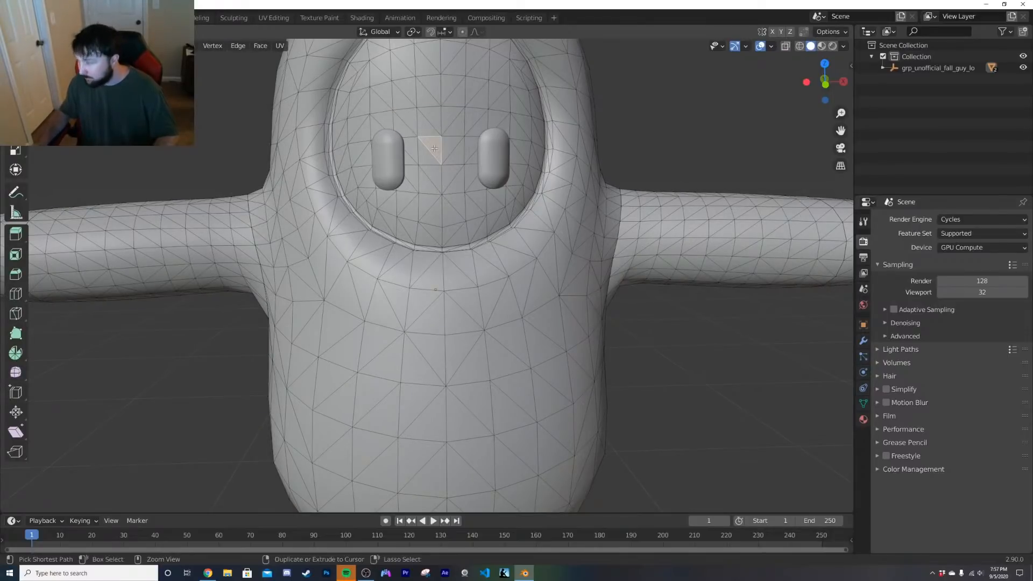
pyautogui.press('ctrl+KP_Add')
pyautogui.press('ctrl+KP_Add')
pyautogui.press('ctrl+KP_Add')
pyautogui.press('ctrl+KP_Add')
pyautogui.press('ctrl+KP_Add')
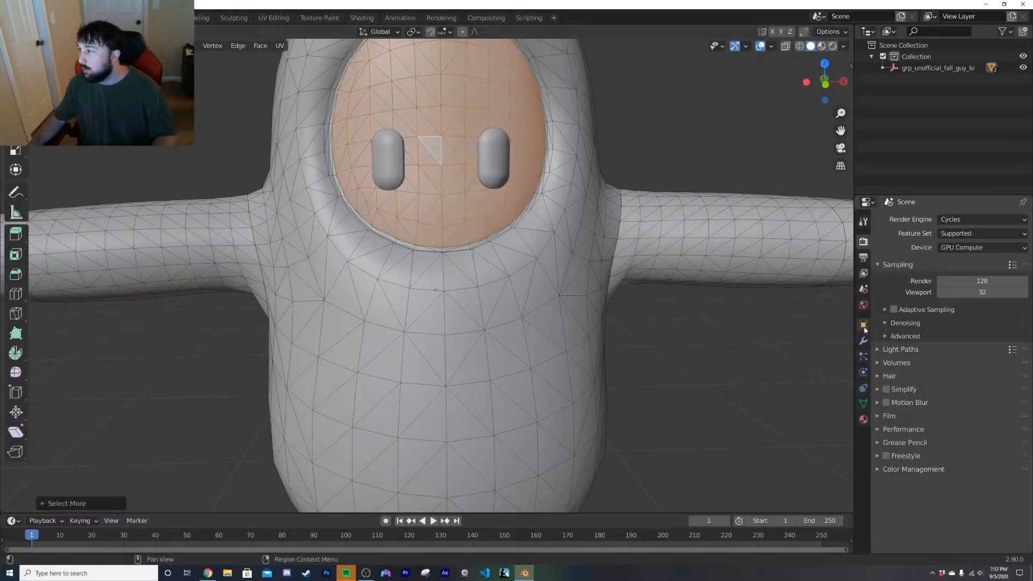
# Step: Add a second material slot with a new material to the body and assign it to the selected face area
pyautogui.click(863, 419)
pyautogui.press('Tab')
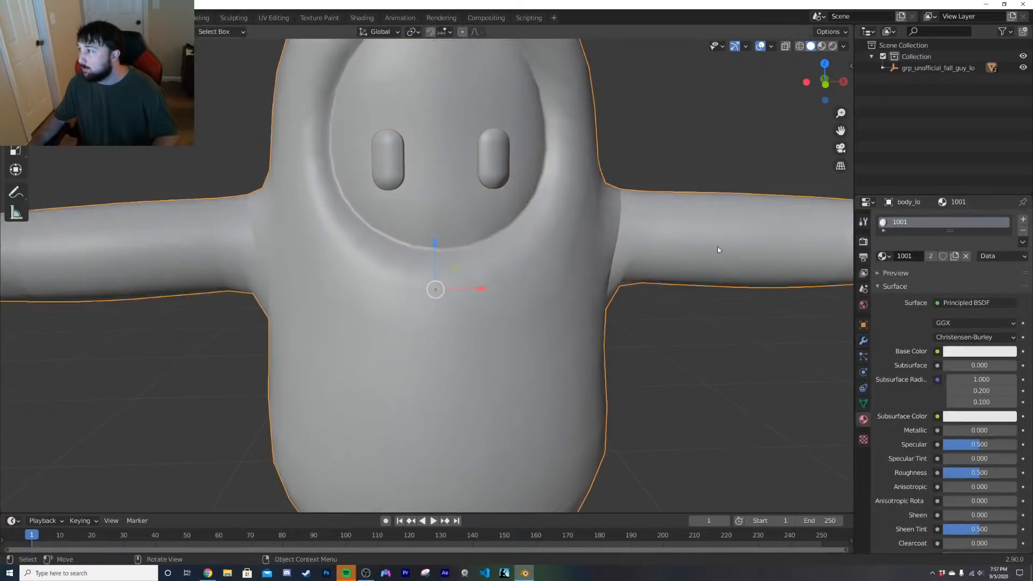
pyautogui.press('Tab')
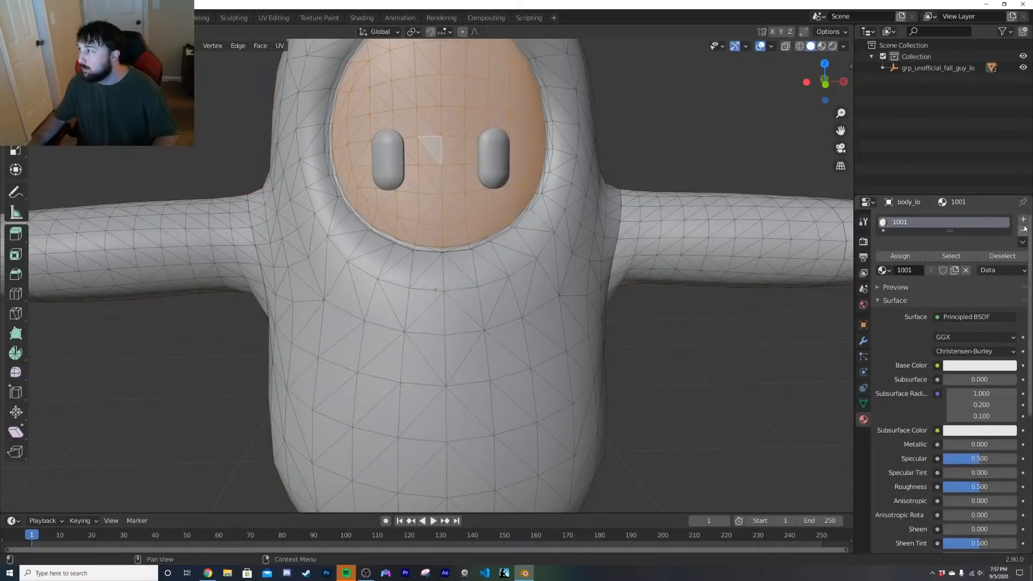
pyautogui.click(1023, 219)
pyautogui.click(904, 296)
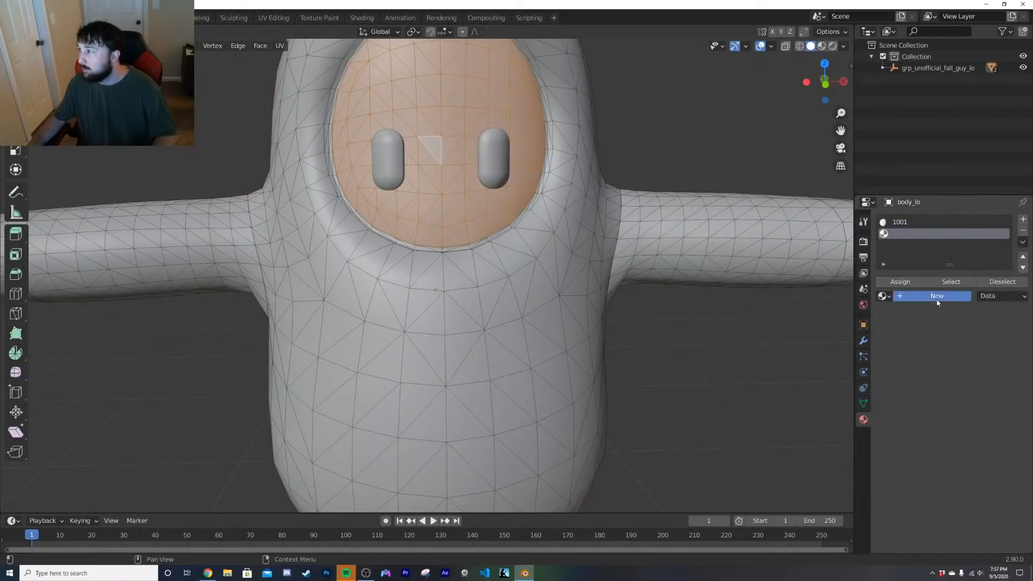
pyautogui.press('Tab')
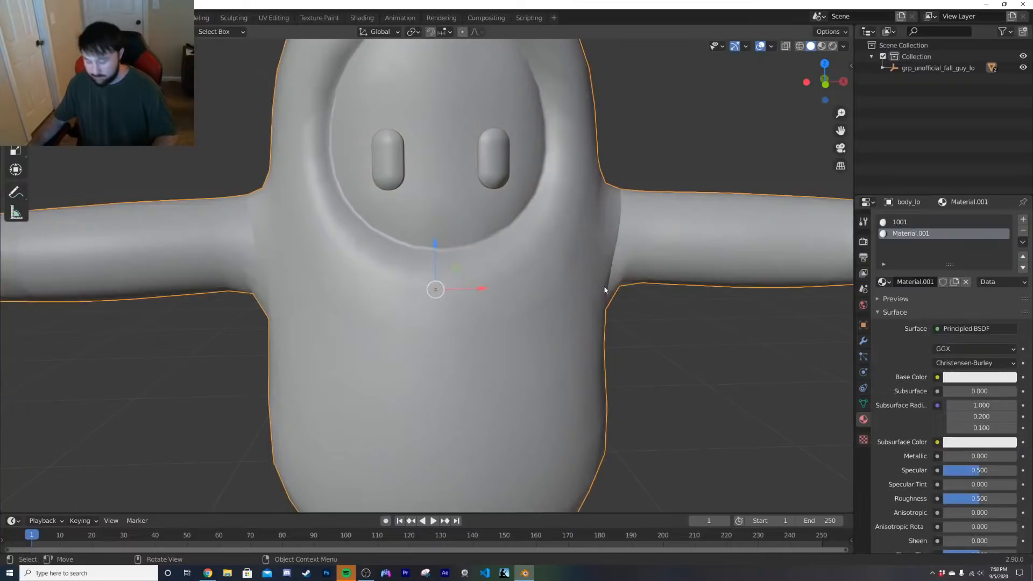
# Step: Switch the viewport to Material Preview and open the Shading workspace
pyautogui.press('z')
pyautogui.press('2')
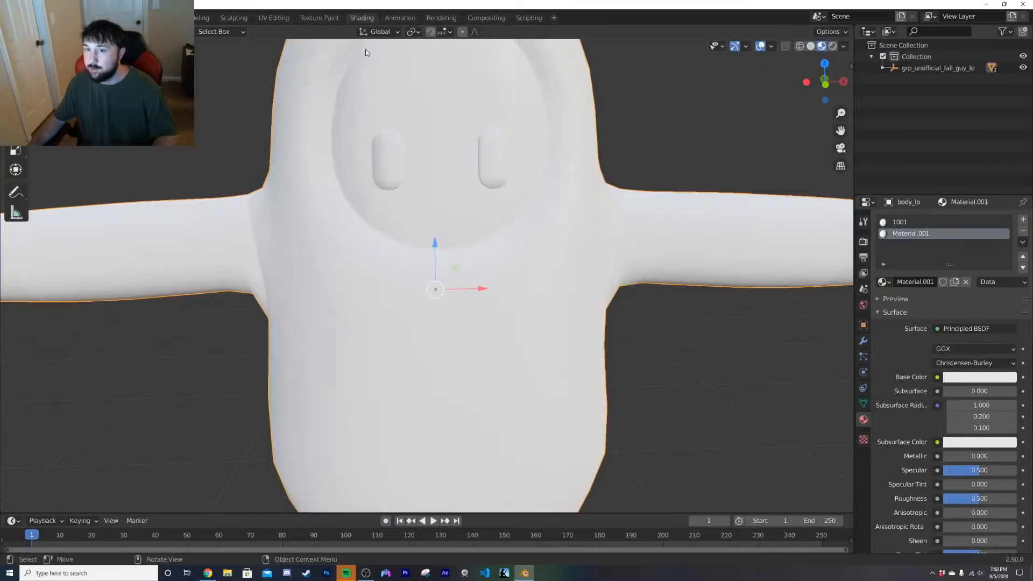
pyautogui.click(362, 18)
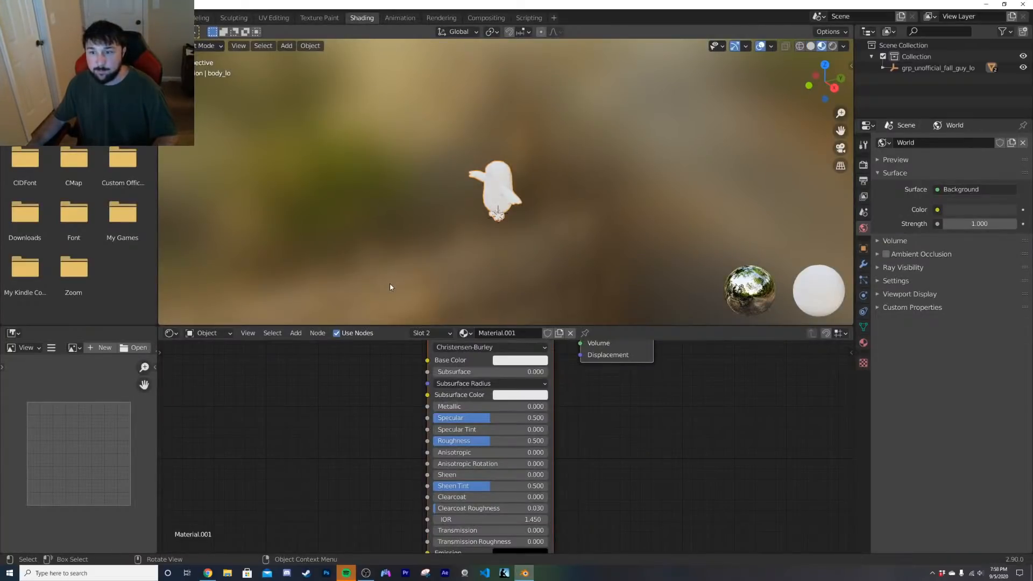
# Step: Inspect the Fall Guy up close from the front and side, and check the face selection in Edit Mode
pyautogui.scroll(4, 393, 280)
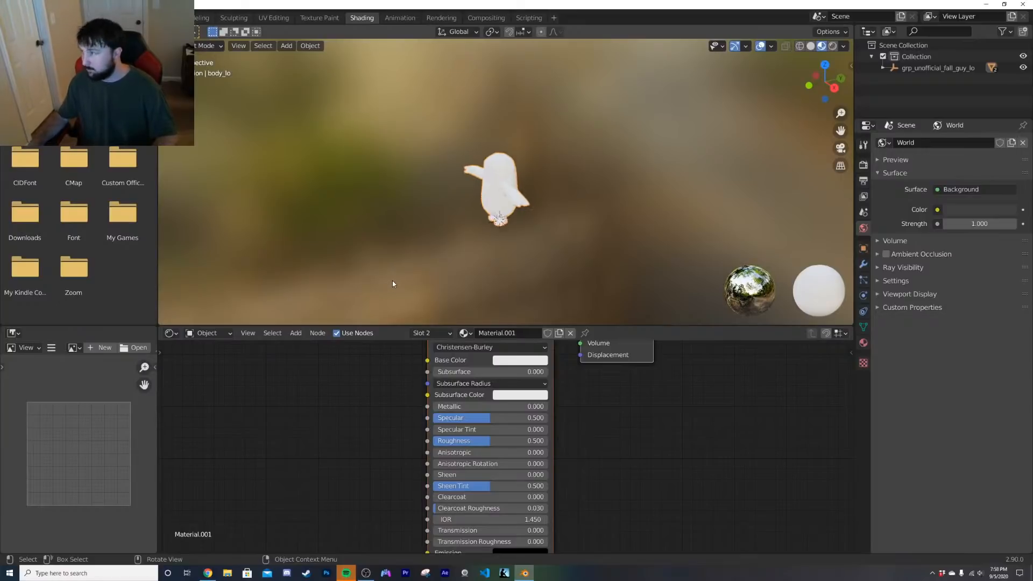
pyautogui.moveTo(409, 218); pyautogui.dragTo(521, 219, button='middle')
pyautogui.scroll(5, 508, 207)
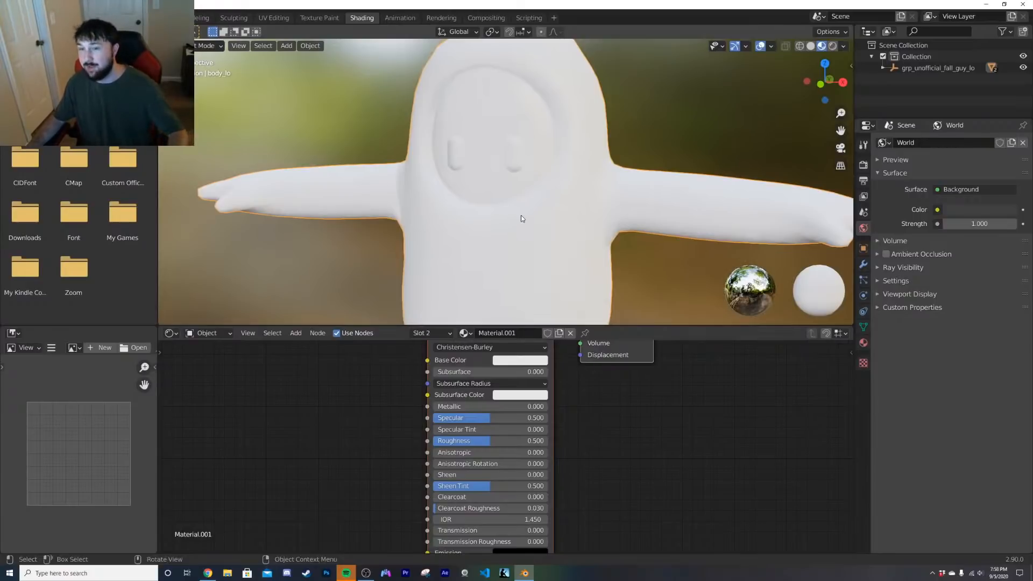
pyautogui.moveTo(521, 219); pyautogui.dragTo(613, 144, button='middle')
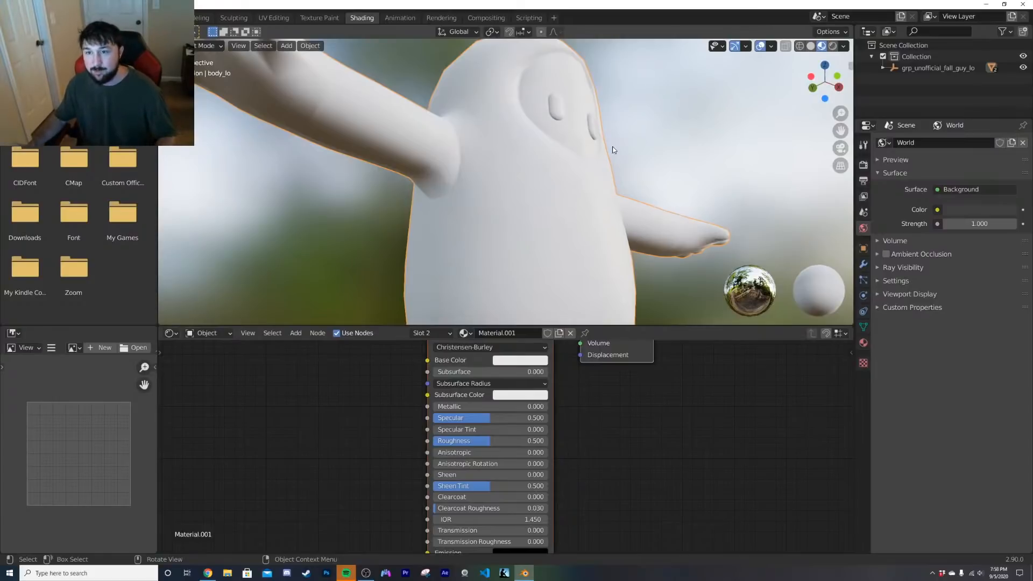
pyautogui.moveTo(615, 150); pyautogui.dragTo(533, 218, button='middle')
pyautogui.scroll(-5, 570, 233)
pyautogui.scroll(5, 533, 218)
pyautogui.press('Tab')
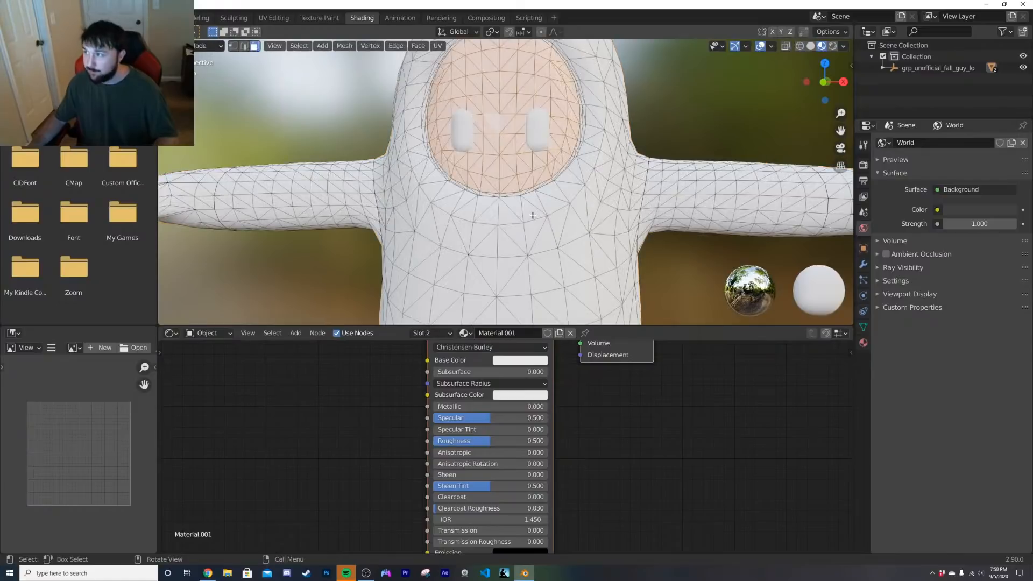
pyautogui.press('Tab')
# Step: Show the body's slot 1 material 1001 in the shader editor and enlarge the node and 3D view areas
pyautogui.scroll(-2, 490, 347)
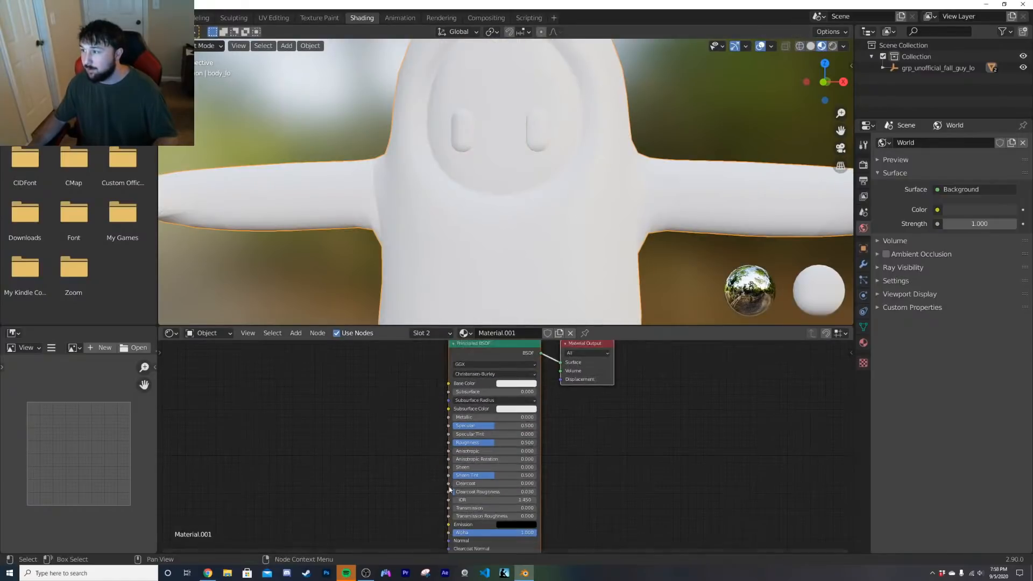
pyautogui.click(432, 333)
pyautogui.click(422, 358)
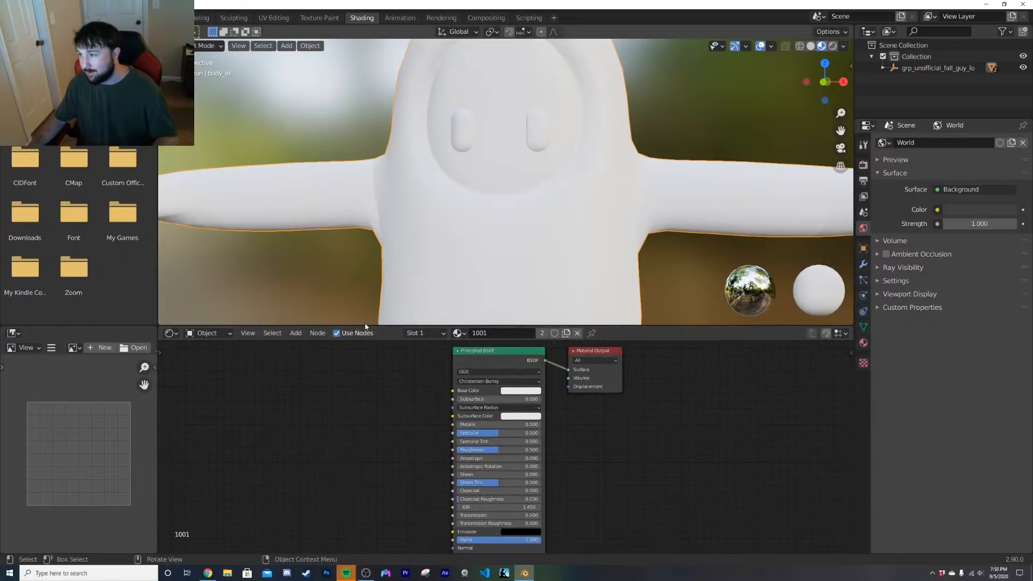
pyautogui.moveTo(368, 326); pyautogui.dragTo(383, 242)
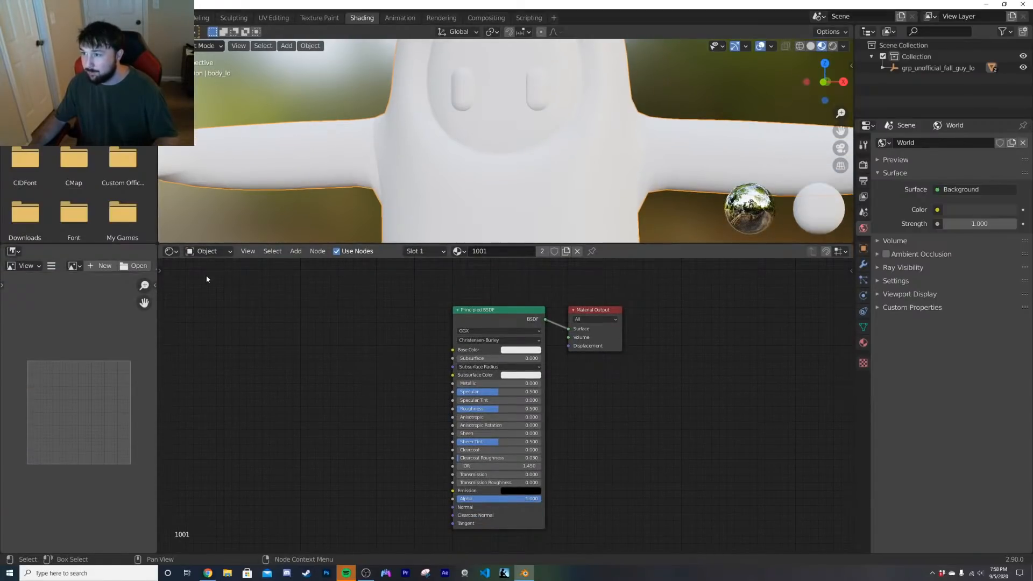
pyautogui.moveTo(160, 246); pyautogui.dragTo(94, 251)
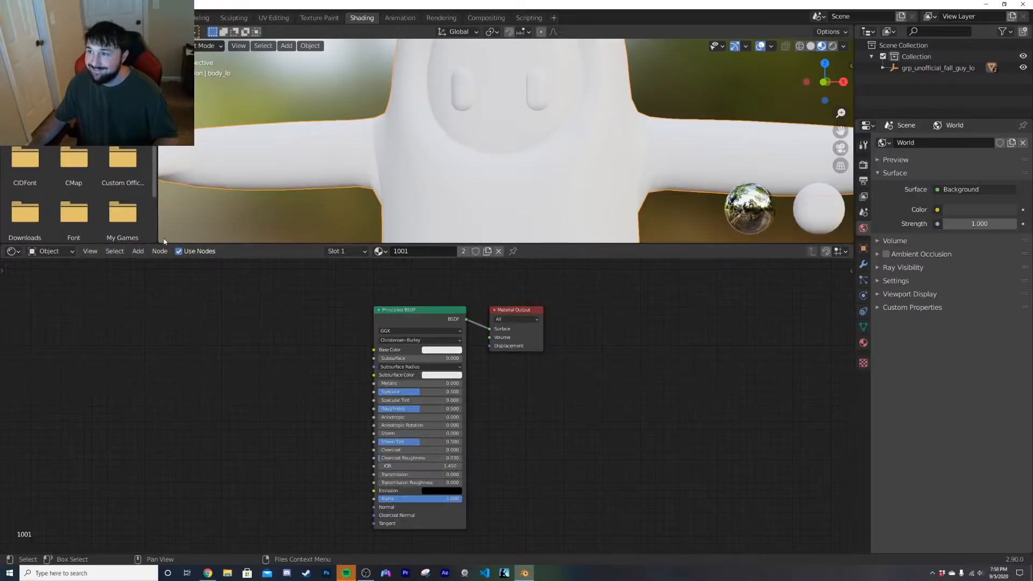
pyautogui.moveTo(160, 240); pyautogui.dragTo(108, 235)
pyautogui.scroll(-4, 322, 219)
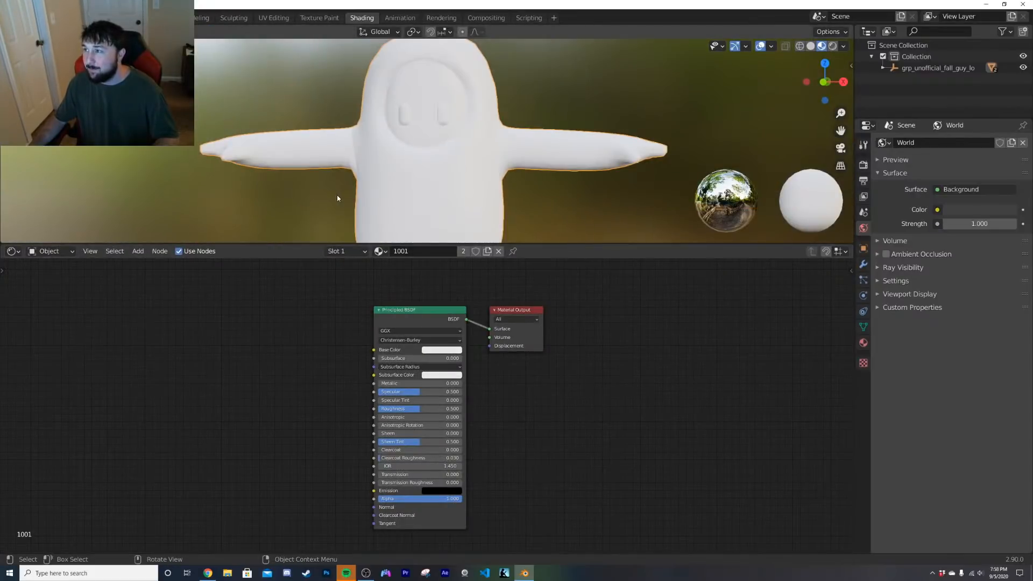
# Step: Add a ColorRamp node beside the Principled BSDF and connect its Color output to Base Color
pyautogui.hotkey('shift', 'a')
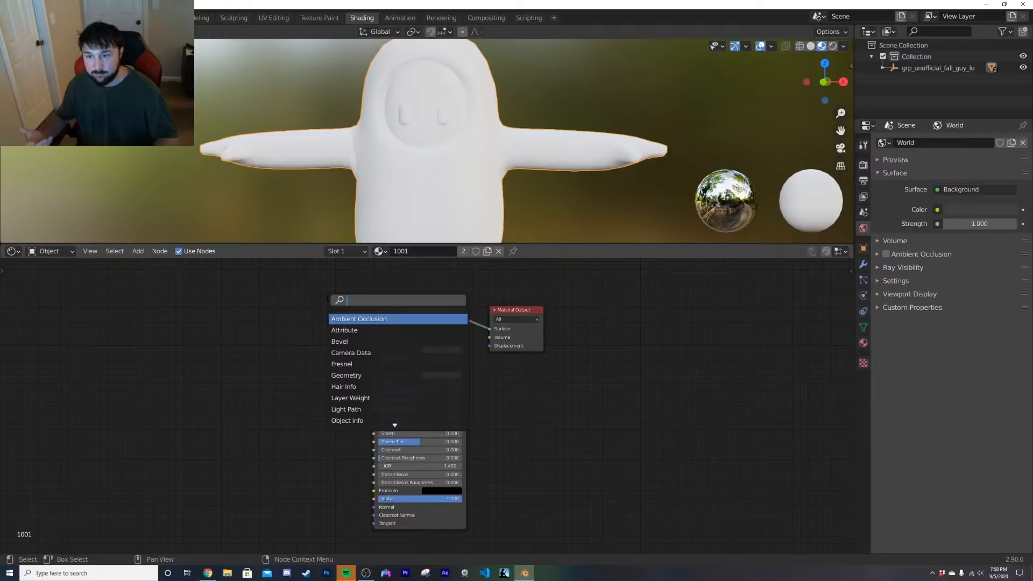
pyautogui.write('ramp')
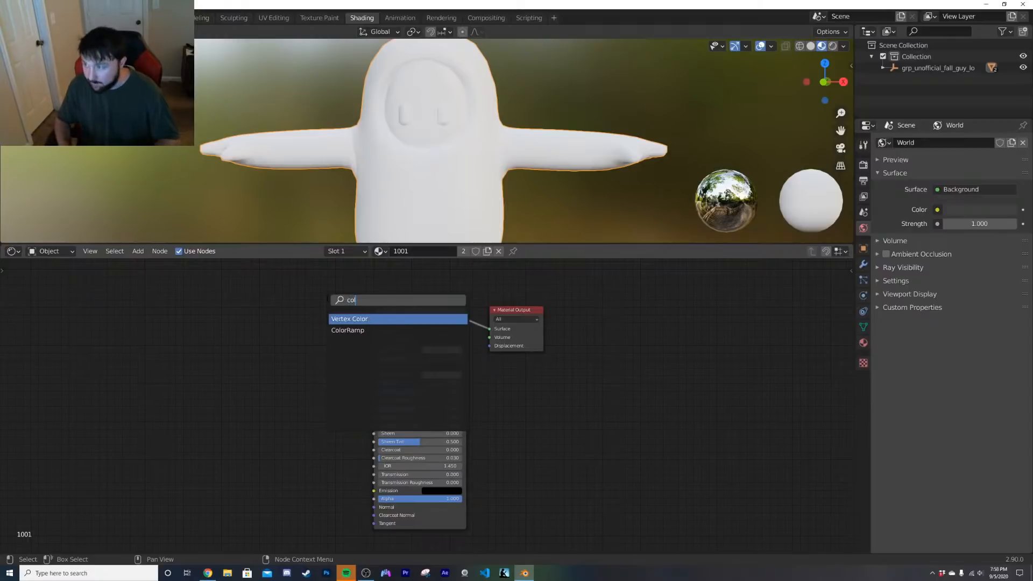
pyautogui.press('Down')
pyautogui.press('Return')
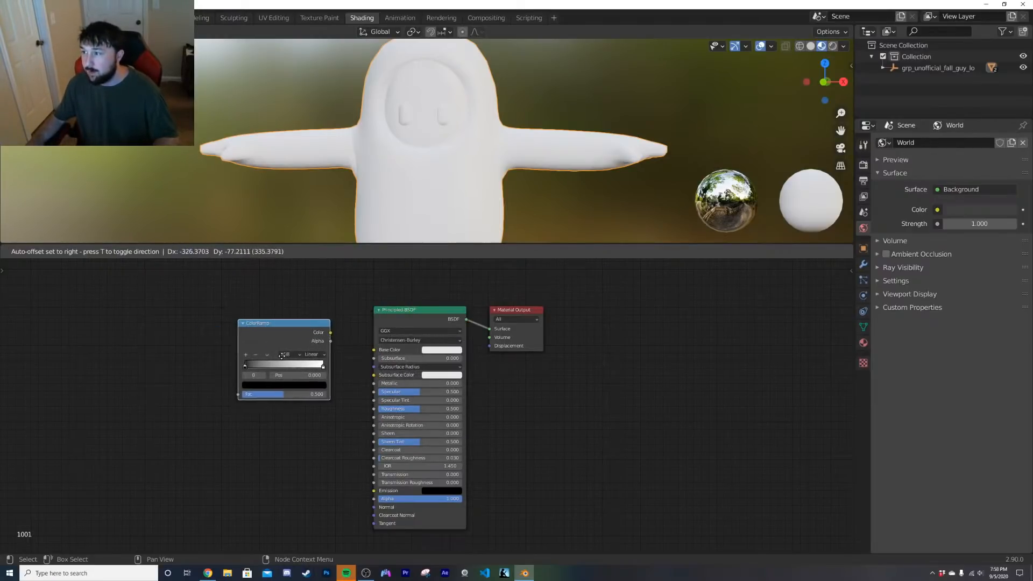
pyautogui.click(278, 359)
pyautogui.moveTo(333, 332); pyautogui.dragTo(374, 350)
pyautogui.scroll(2, 323, 374)
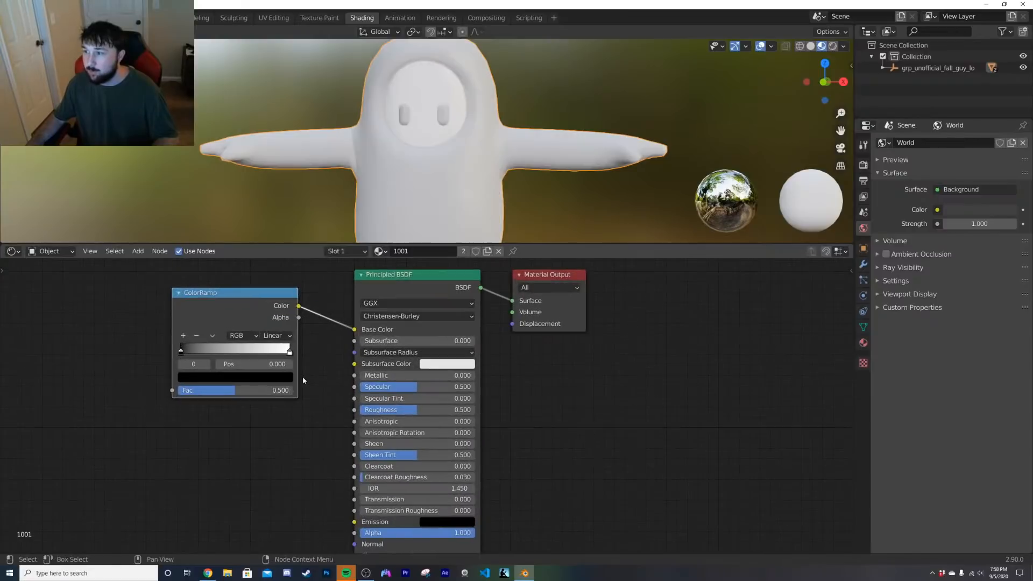
# Step: Color the ramp's first stop golden yellow and its last stop magenta, and move the ColorRamp closer to the Principled BSDF
pyautogui.click(296, 408)
pyautogui.moveTo(294, 276); pyautogui.dragTo(295, 259)
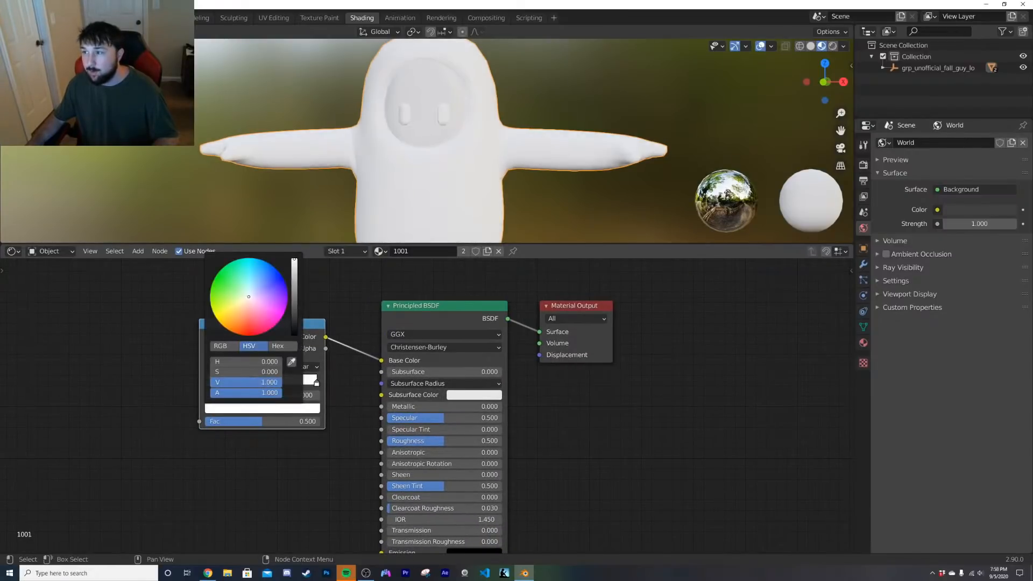
pyautogui.moveTo(214, 320); pyautogui.dragTo(219, 322)
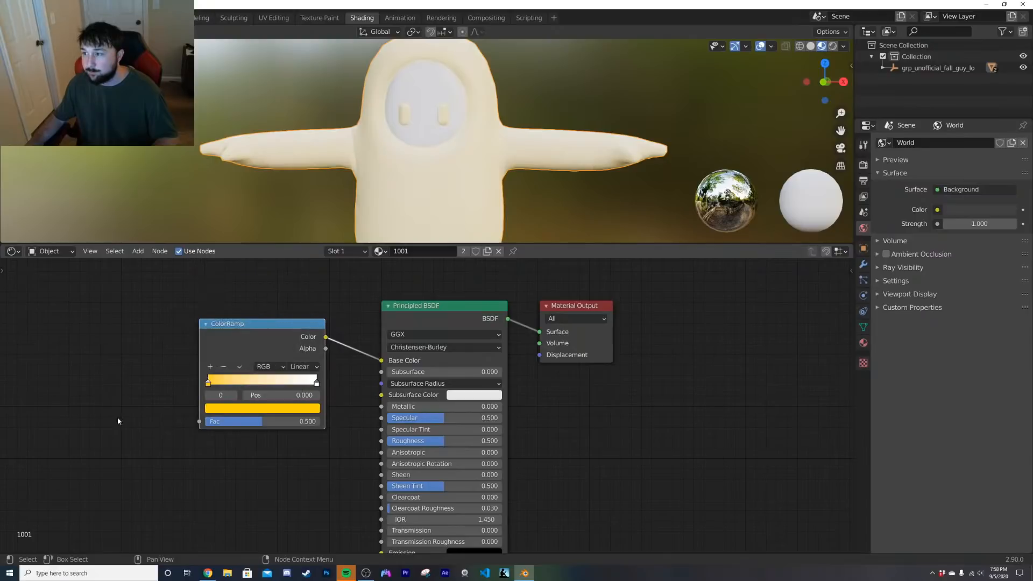
pyautogui.click(316, 382)
pyautogui.click(262, 408)
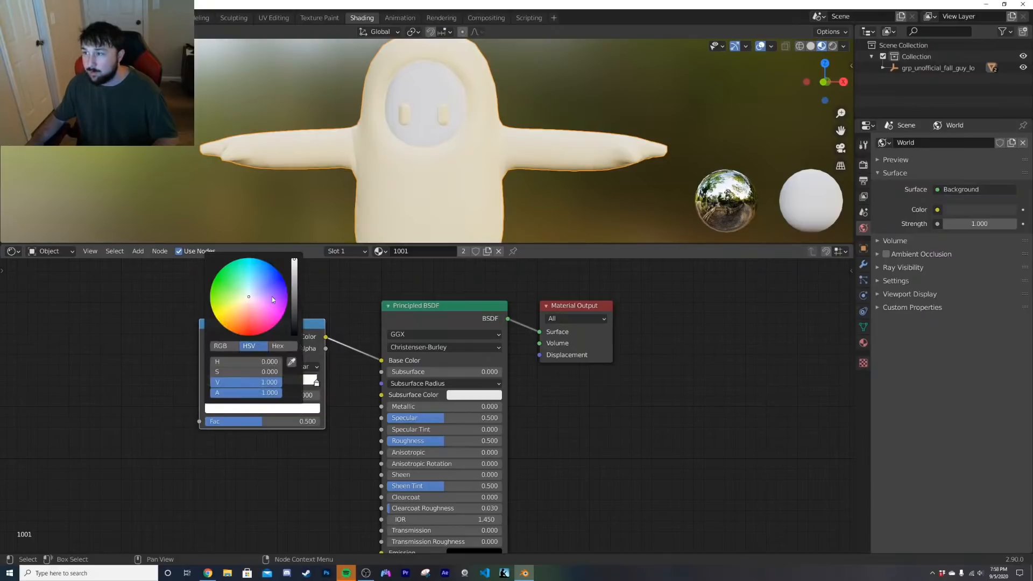
pyautogui.moveTo(273, 296); pyautogui.dragTo(280, 320)
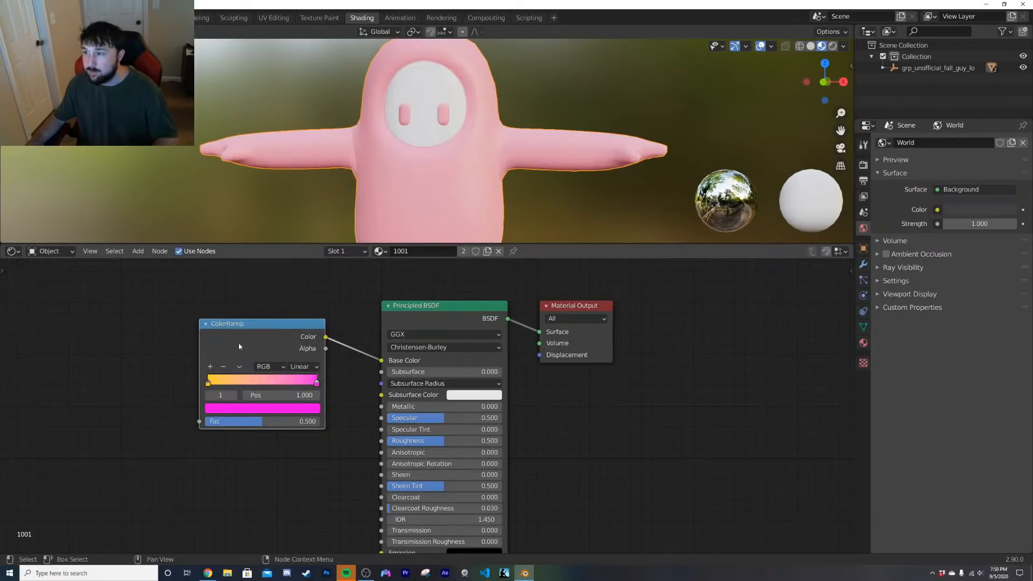
pyautogui.moveTo(240, 347); pyautogui.dragTo(239, 370)
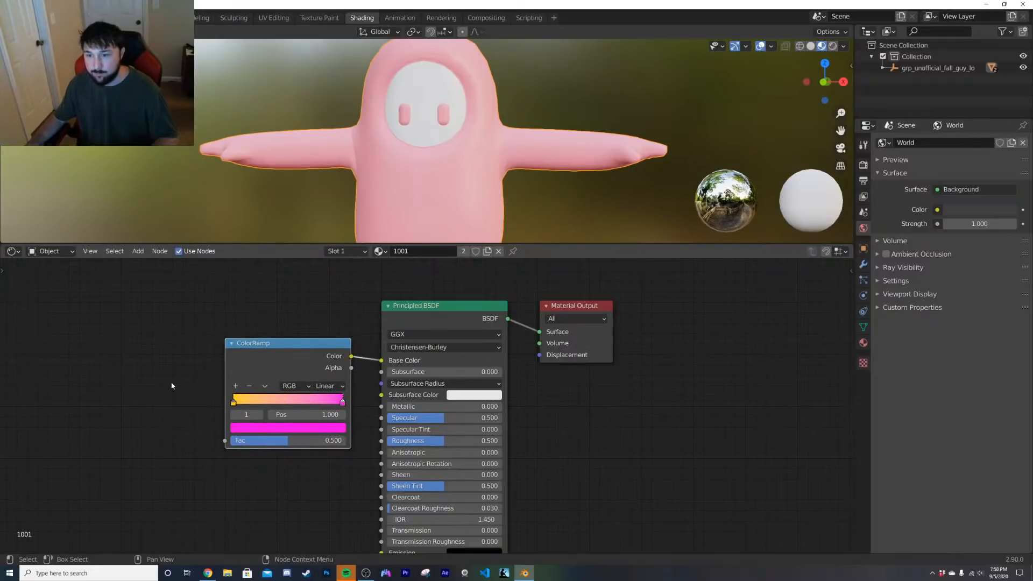
# Step: Add a Voronoi Texture node in front of the ColorRamp
pyautogui.moveTo(172, 386); pyautogui.dragTo(205, 390, button='middle')
pyautogui.hotkey('shift', 'a')
pyautogui.click(205, 380)
pyautogui.write('v')
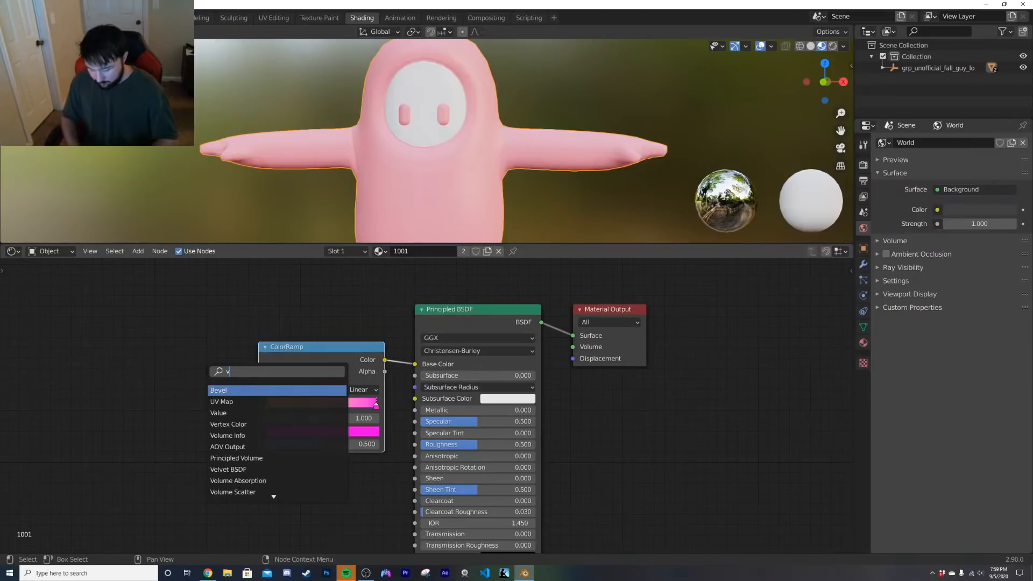
pyautogui.write('or')
pyautogui.press('Return')
pyautogui.click(173, 375)
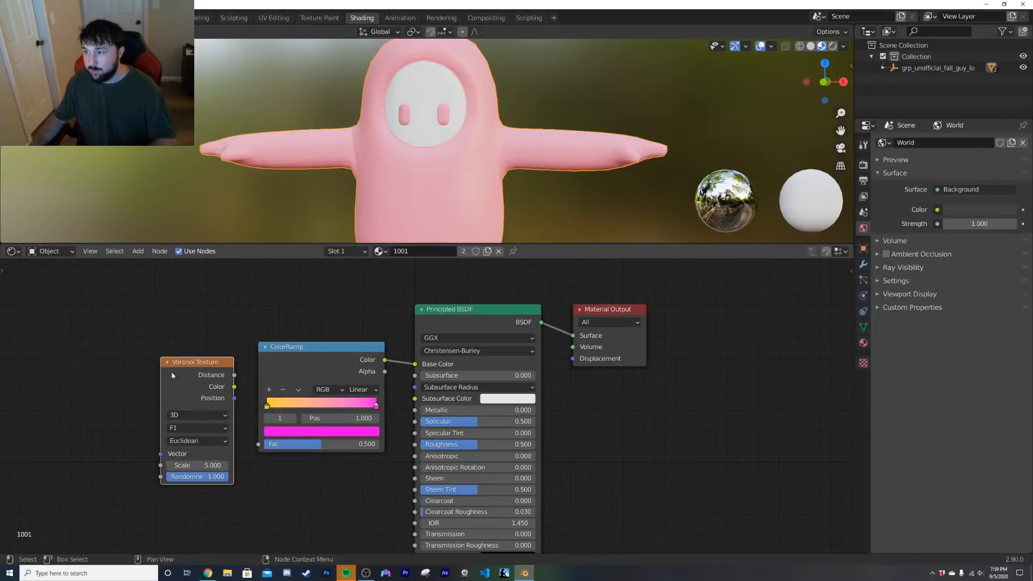
# Step: Add Texture Coordinate and Mapping nodes to the Voronoi Texture and feed the Mapping with Object coordinates
pyautogui.hotkey('ctrl', 't')
pyautogui.press('Home')
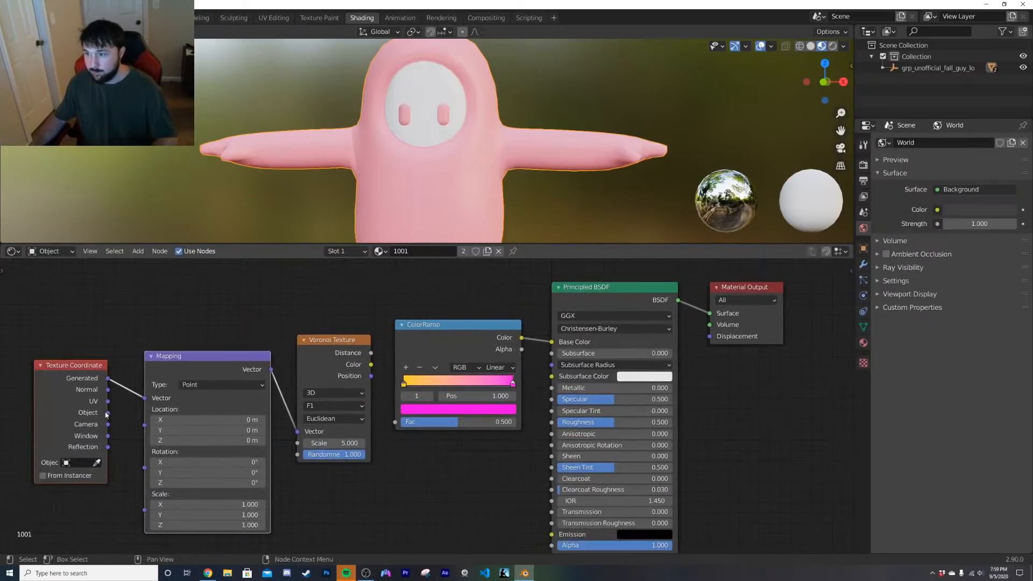
pyautogui.moveTo(108, 413); pyautogui.dragTo(145, 398)
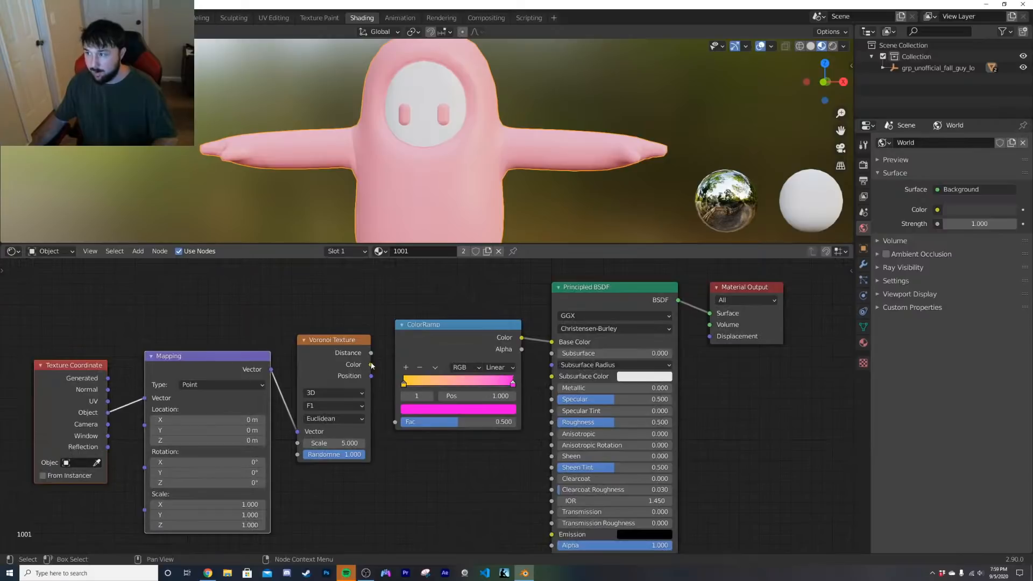
# Step: Connect the Voronoi Texture's Distance output to the ColorRamp's Fac input and move the magenta stop to 0.978
pyautogui.moveTo(371, 354); pyautogui.dragTo(395, 422)
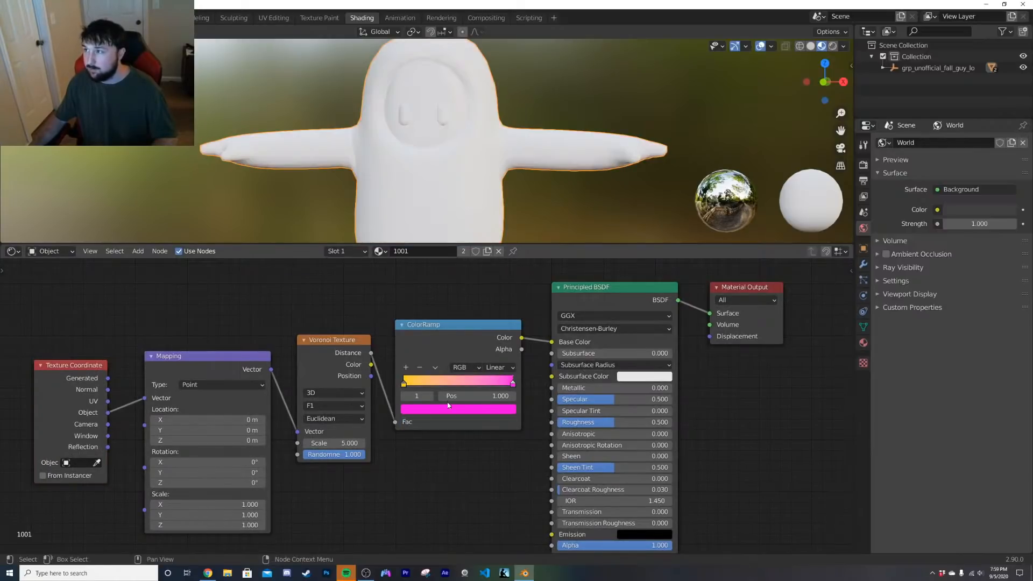
pyautogui.moveTo(509, 381)
pyautogui.mouseDown()
pyautogui.moveTo(409, 382)
pyautogui.moveTo(510, 382)
pyautogui.mouseUp()
# Step: Apply the object transform of the Fall Guy model
pyautogui.scroll(3, 446, 205)
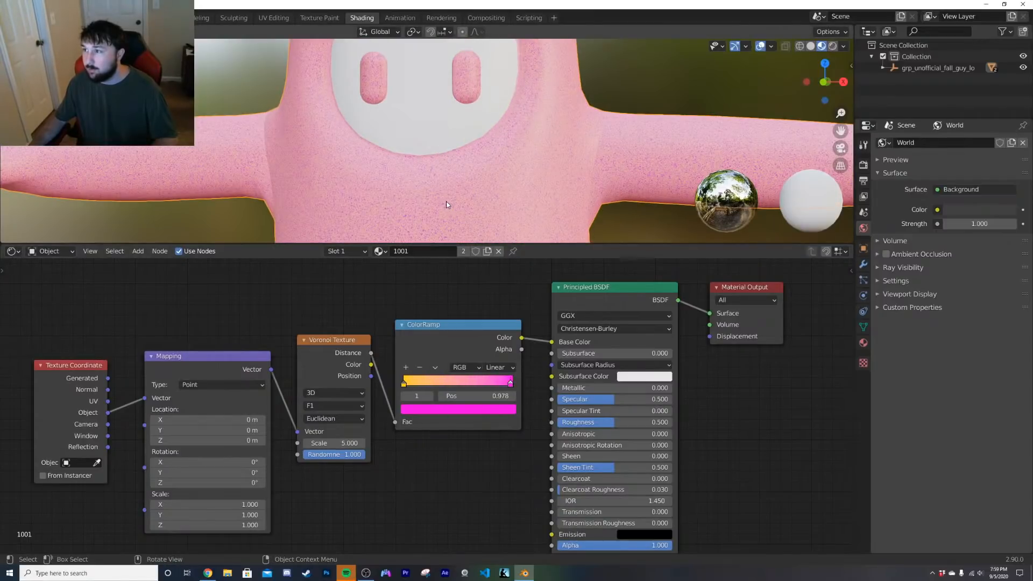
pyautogui.hotkey('ctrl', 'a')
pyautogui.click(446, 204)
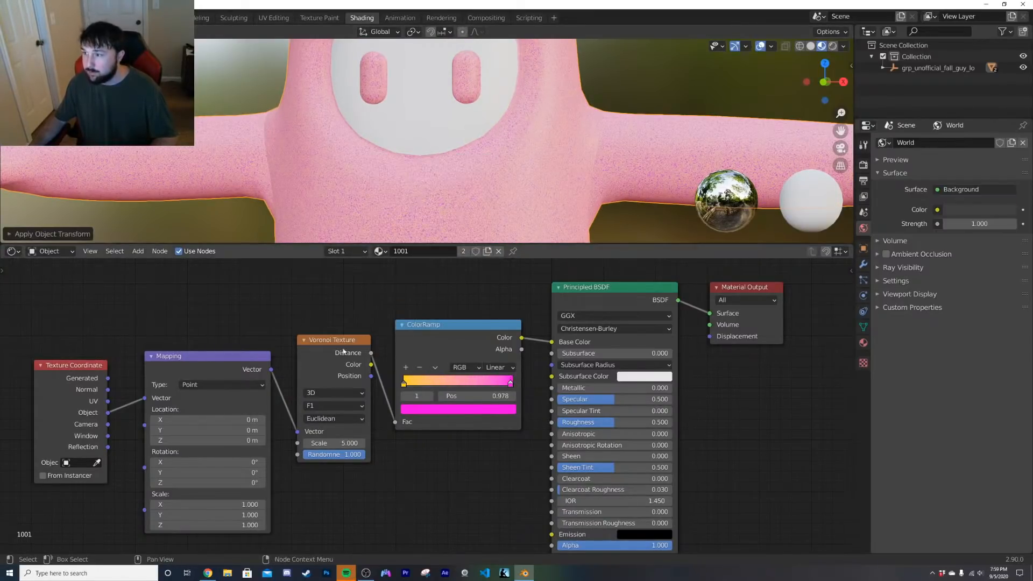
# Step: Set the Voronoi Texture's scale to 0.1
pyautogui.moveTo(332, 443); pyautogui.dragTo(313, 443)
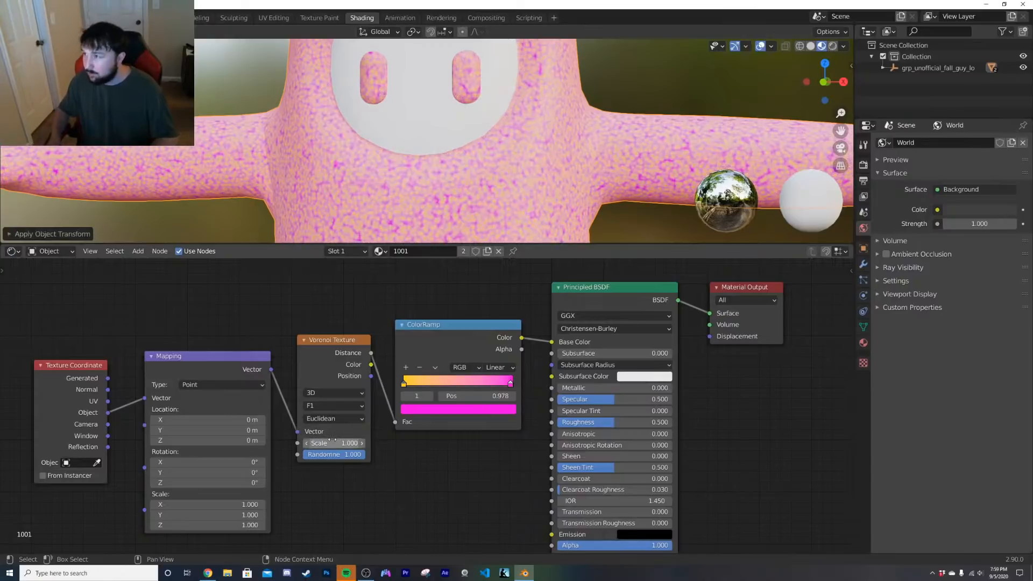
pyautogui.click(332, 443)
pyautogui.write('0')
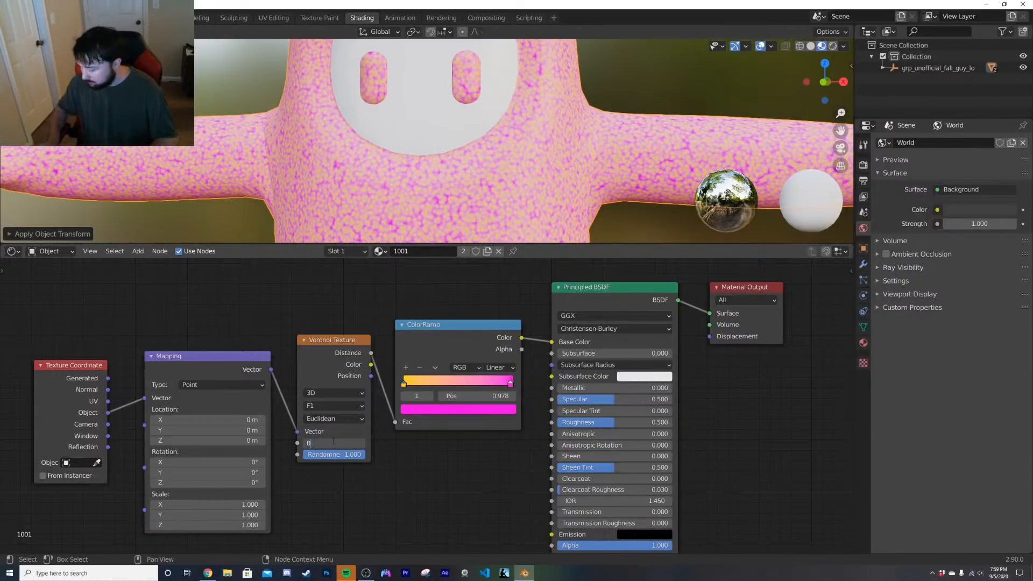
pyautogui.write('.1')
pyautogui.press('Return')
# Step: Set the ColorRamp's interpolation to Constant and move its magenta stop to 0.314
pyautogui.moveTo(510, 383); pyautogui.dragTo(491, 384)
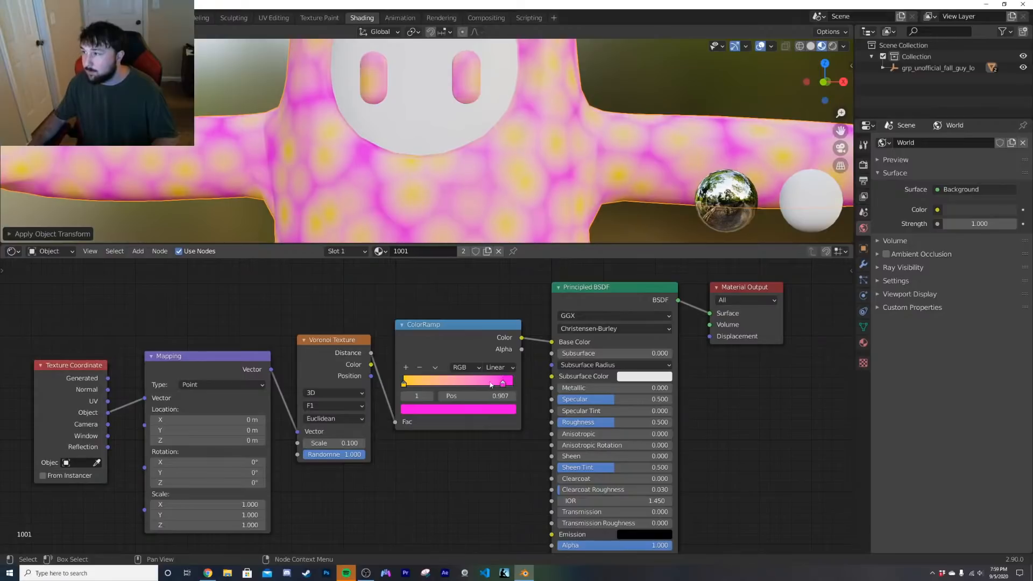
pyautogui.click(499, 367)
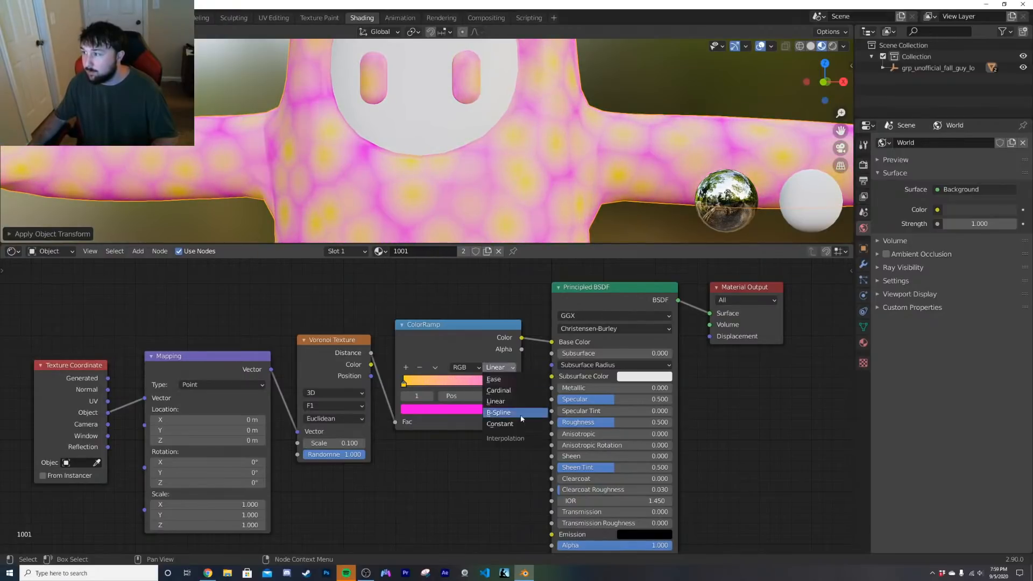
pyautogui.click(521, 423)
pyautogui.moveTo(503, 384); pyautogui.dragTo(438, 385)
# Step: Examine the spot pattern on the body, arms and around the face edge, and check the mesh in Edit Mode
pyautogui.scroll(-5, 438, 176)
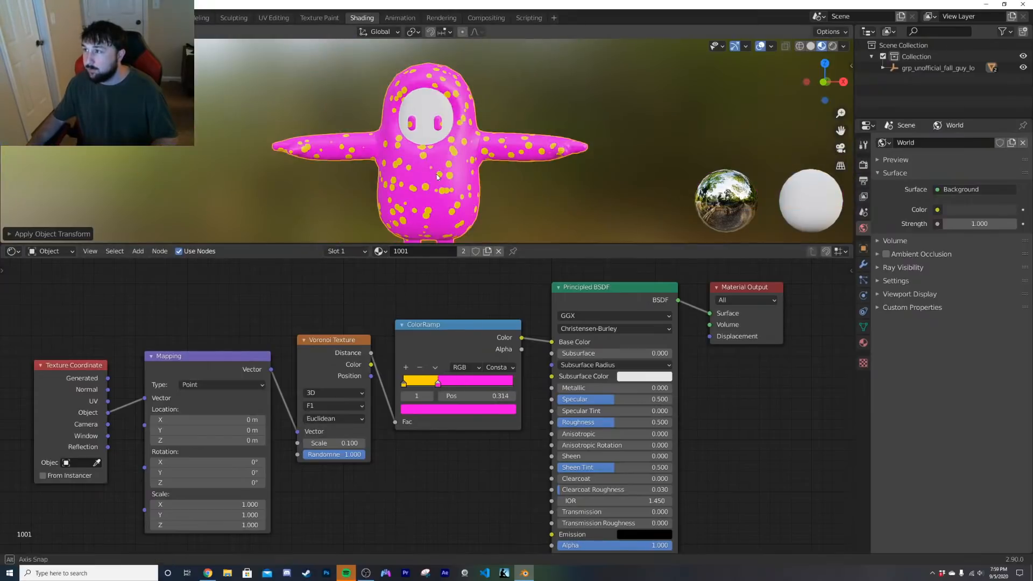
pyautogui.moveTo(438, 177); pyautogui.dragTo(535, 175, button='middle')
pyautogui.scroll(5, 535, 175)
pyautogui.moveTo(432, 168); pyautogui.dragTo(544, 154, button='middle')
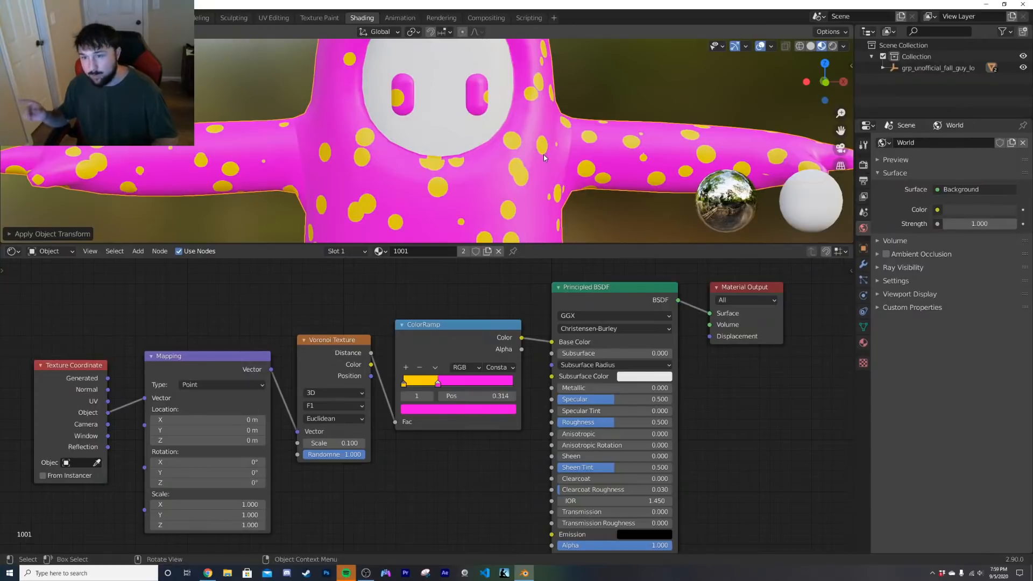
pyautogui.scroll(5, 462, 151)
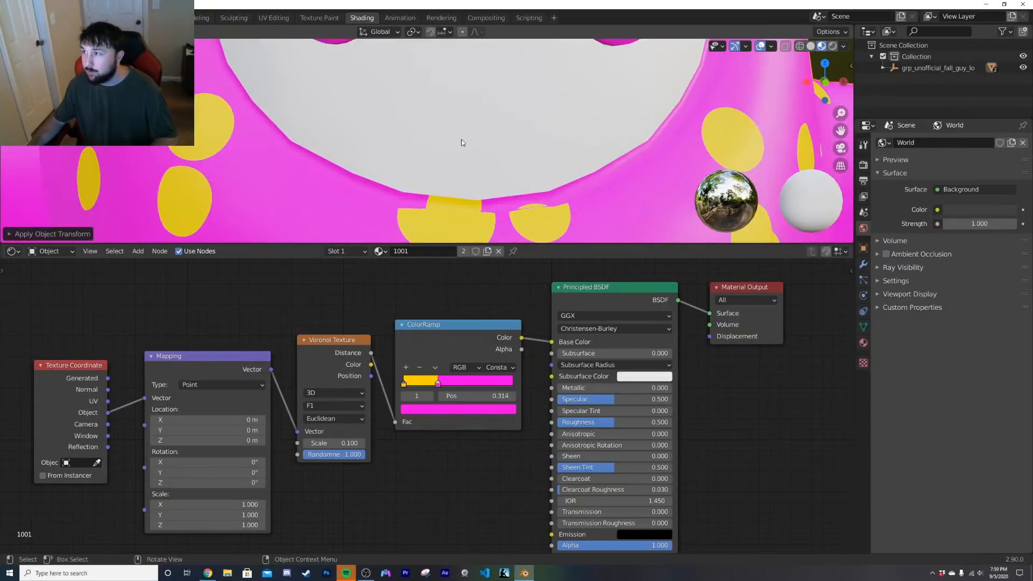
pyautogui.scroll(-2, 462, 151)
pyautogui.scroll(-4, 462, 150)
pyautogui.press('Tab')
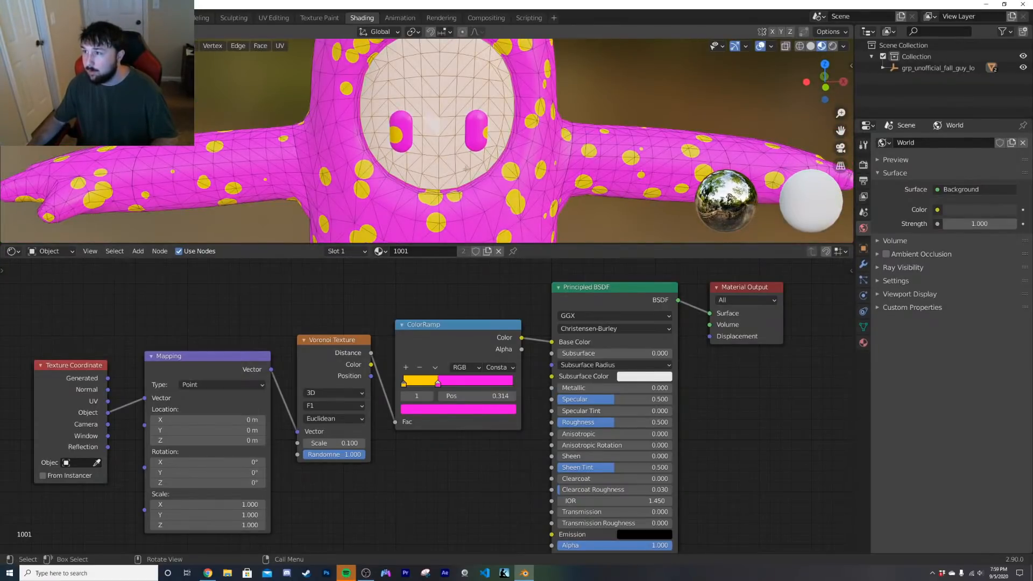
pyautogui.press('a')
pyautogui.press('Tab')
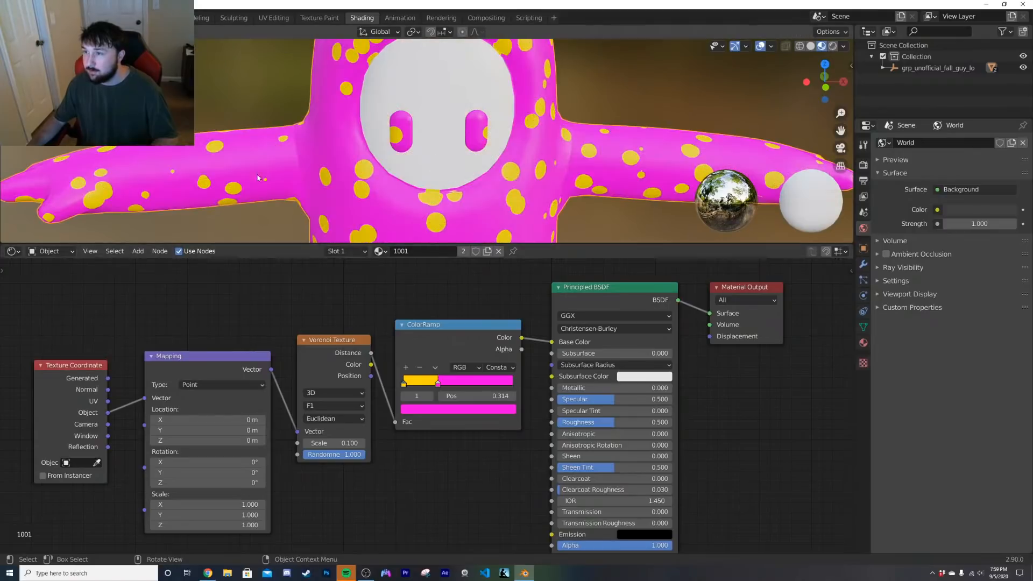
pyautogui.moveTo(302, 202); pyautogui.dragTo(518, 124, button='middle')
pyautogui.scroll(6, 459, 193)
pyautogui.scroll(-3, 415, 201)
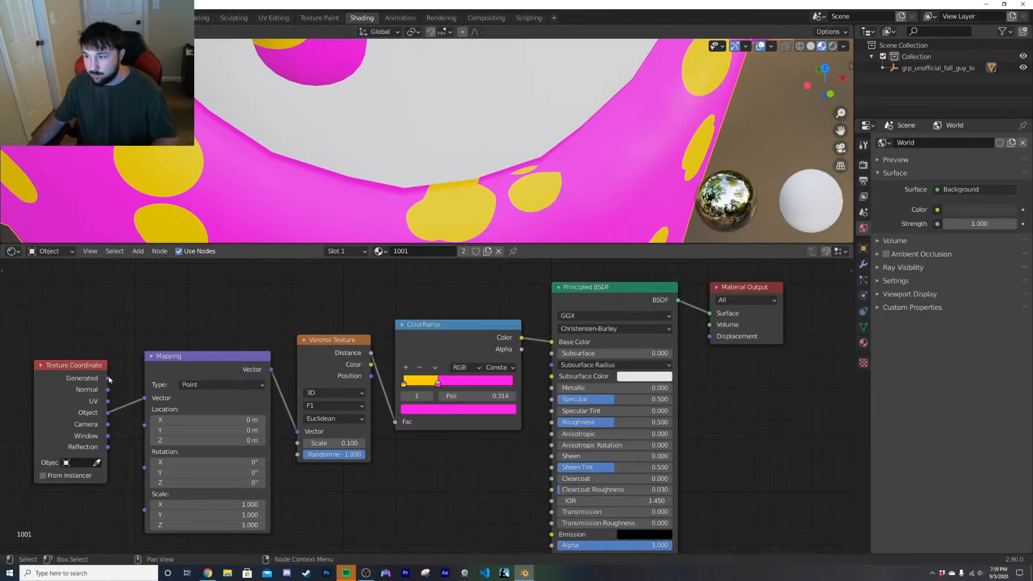
# Step: Try Generated coordinates as the Mapping input with a Voronoi scale of 19.74
pyautogui.moveTo(108, 379); pyautogui.dragTo(144, 399)
pyautogui.scroll(-5, 419, 166)
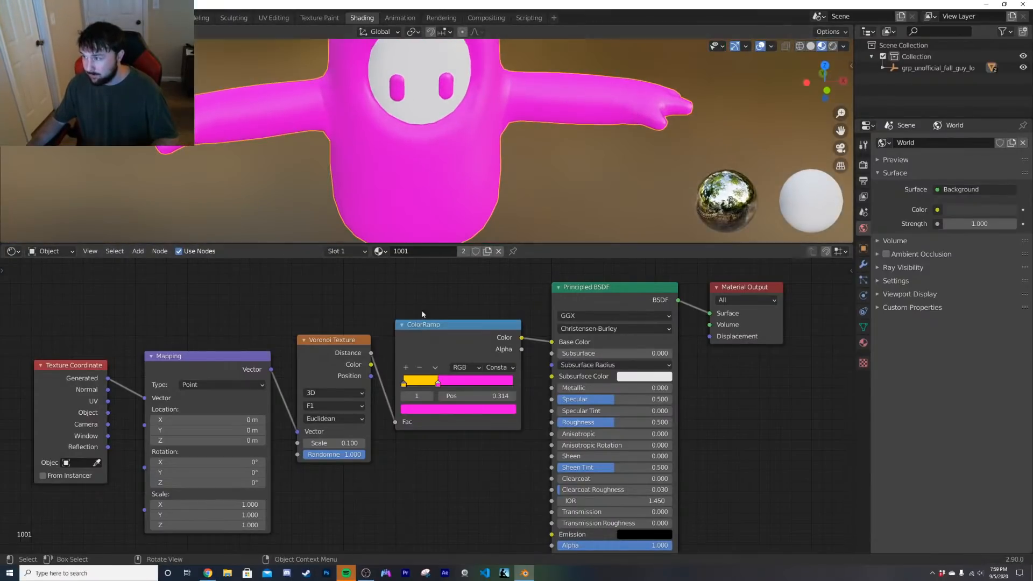
pyautogui.click(339, 442)
pyautogui.press('Return')
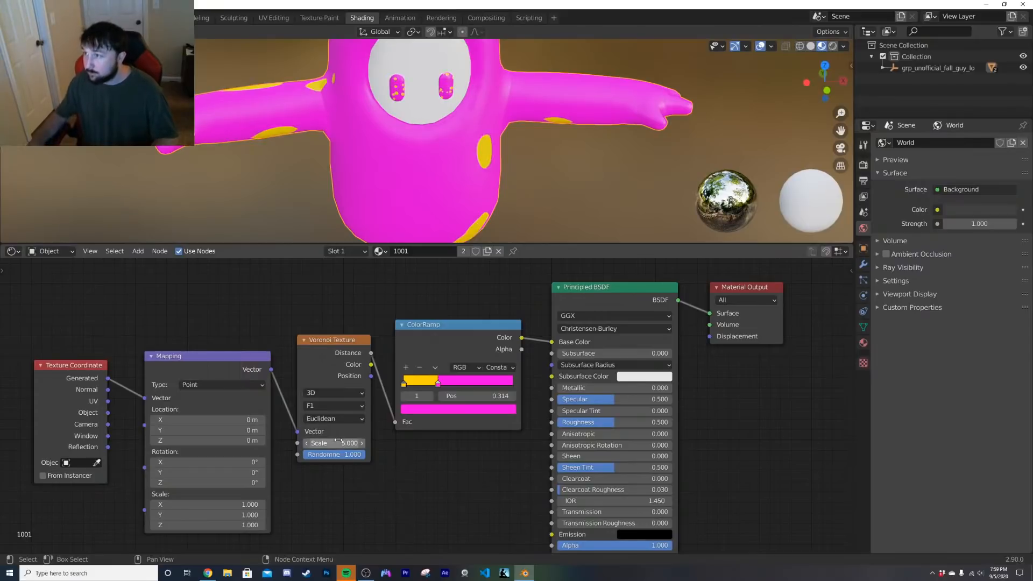
pyautogui.moveTo(340, 443); pyautogui.dragTo(401, 443)
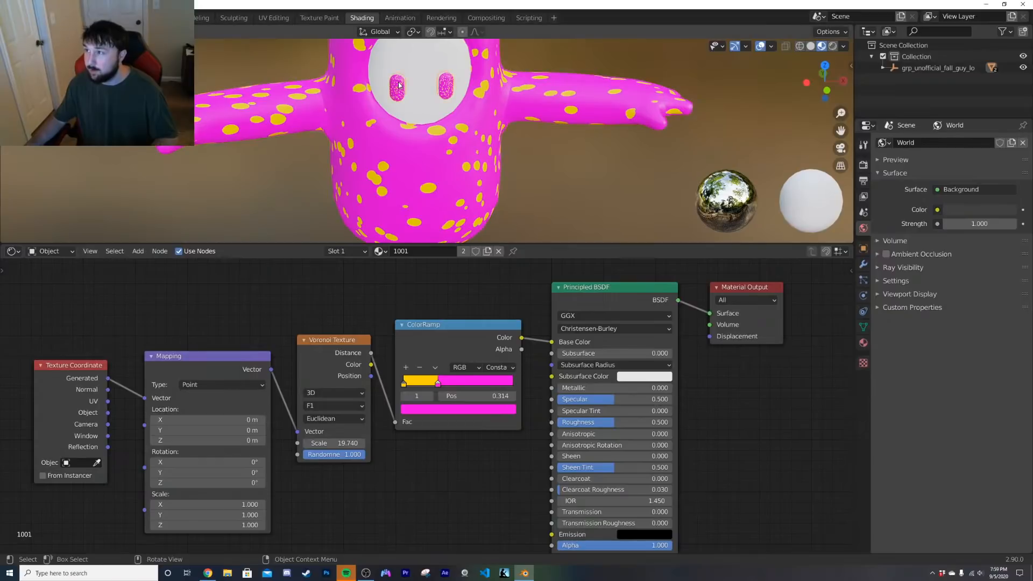
pyautogui.scroll(4, 409, 141)
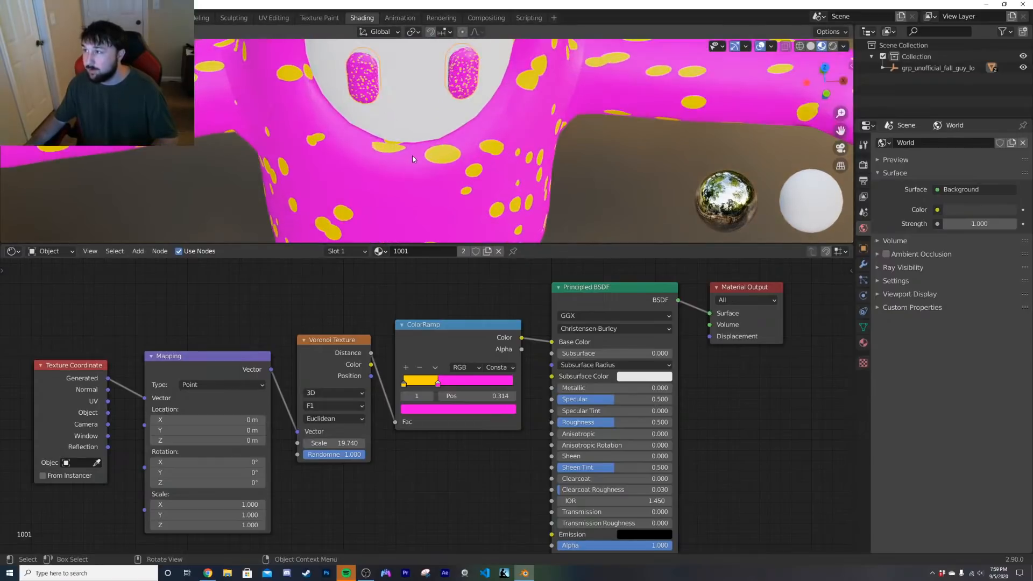
pyautogui.moveTo(413, 155); pyautogui.dragTo(373, 177, button='middle')
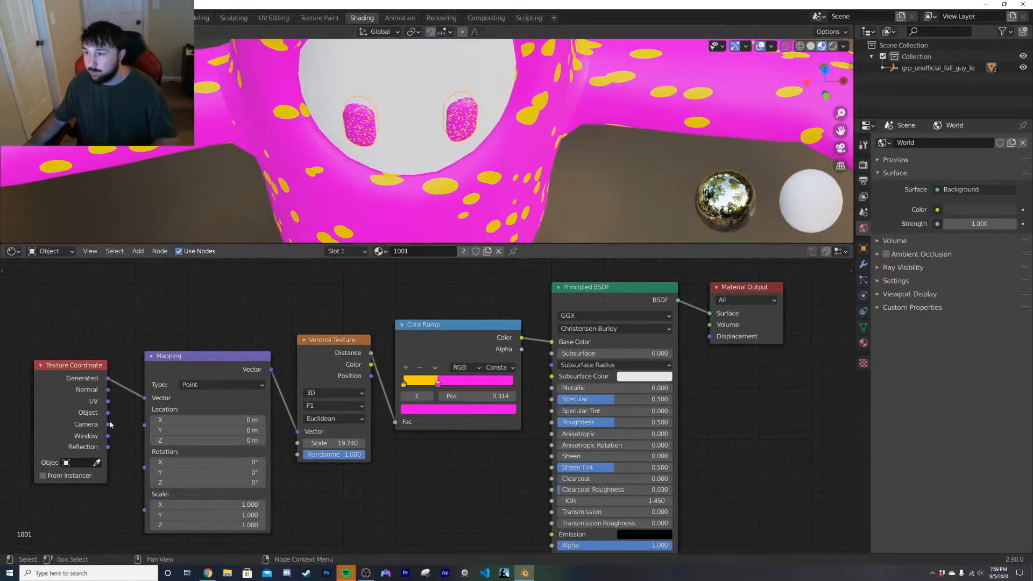
# Step: Feed the Mapping node with Object coordinates again and return the Voronoi Texture's scale to 0.1
pyautogui.moveTo(108, 413); pyautogui.dragTo(144, 398)
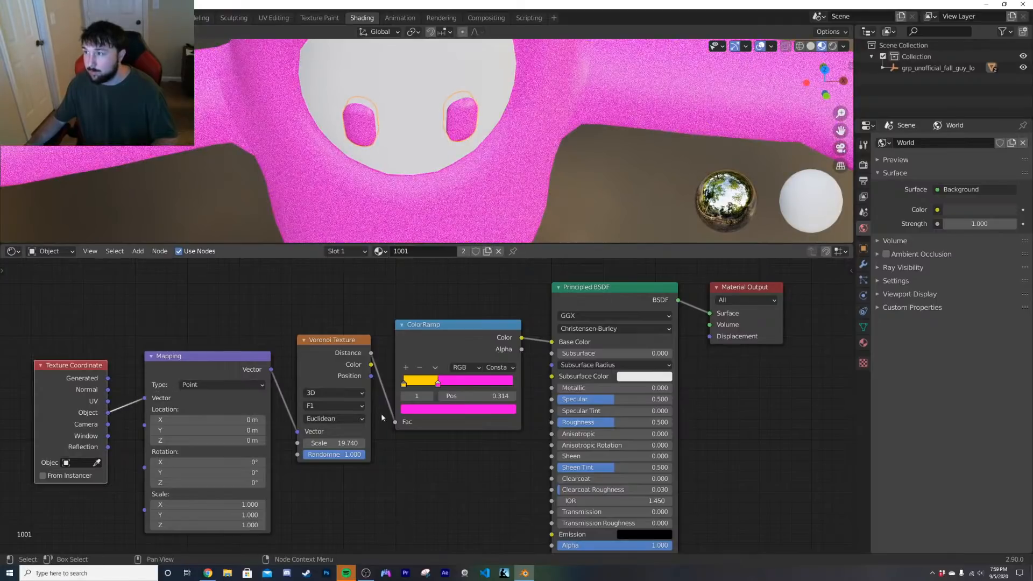
pyautogui.click(333, 443)
pyautogui.write('0.1')
pyautogui.press('Return')
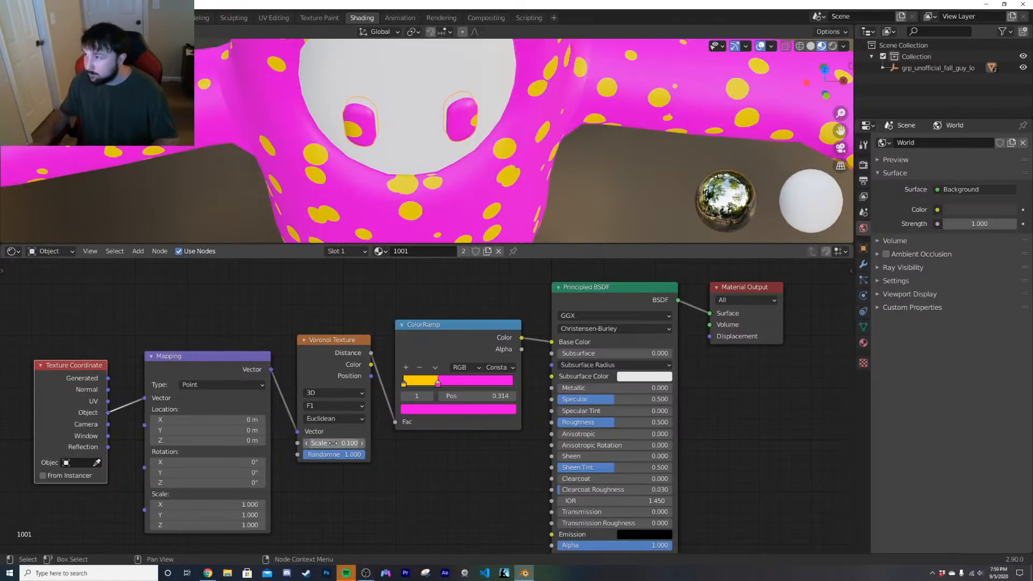
# Step: Switch to the body mesh's face material, Material.001, and set its base color to a fully saturated cyan blue
pyautogui.scroll(-5, 415, 166)
pyautogui.moveTo(411, 164); pyautogui.dragTo(409, 204, button='middle')
pyautogui.click(352, 252)
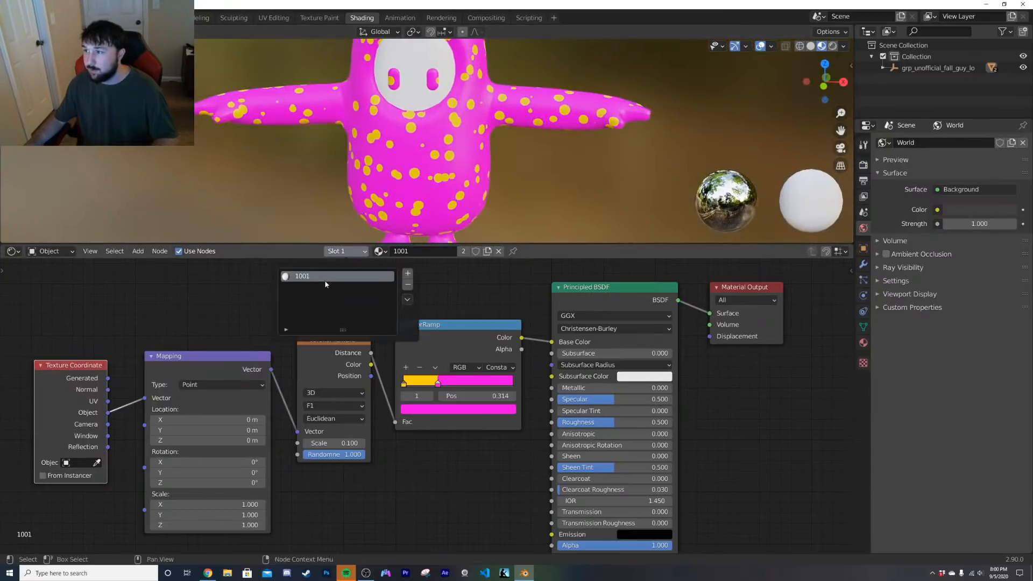
pyautogui.click(407, 273)
pyautogui.click(406, 189)
pyautogui.click(334, 252)
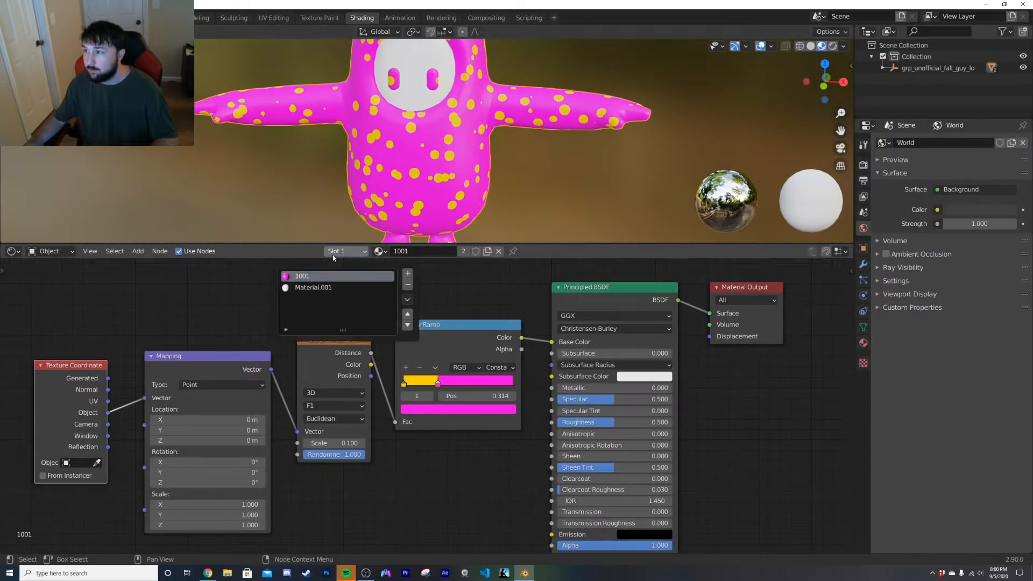
pyautogui.click(325, 288)
pyautogui.click(629, 344)
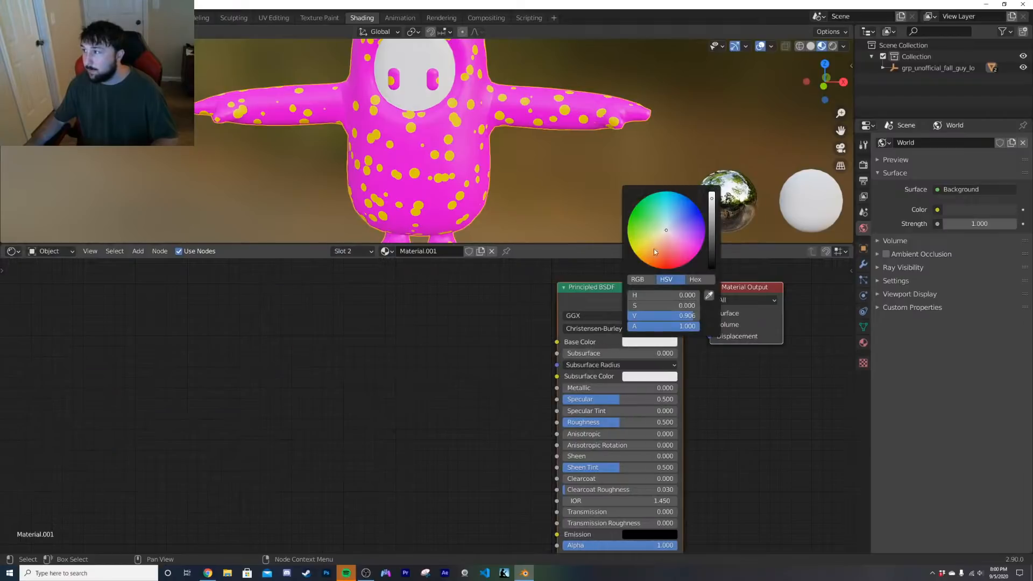
pyautogui.click(671, 194)
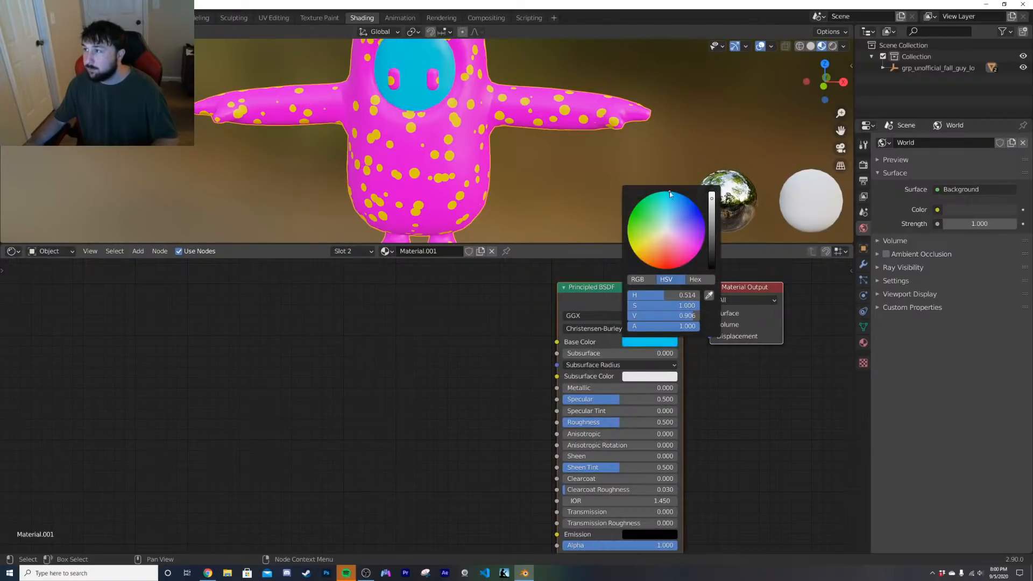
# Step: Check the recolored face against the spotted body and switch back to the body material 1001
pyautogui.scroll(-4, 510, 135)
pyautogui.keyDown('shift'); pyautogui.moveTo(510, 136); pyautogui.dragTo(485, 156, button='middle'); pyautogui.keyUp('shift')
pyautogui.scroll(8, 486, 156)
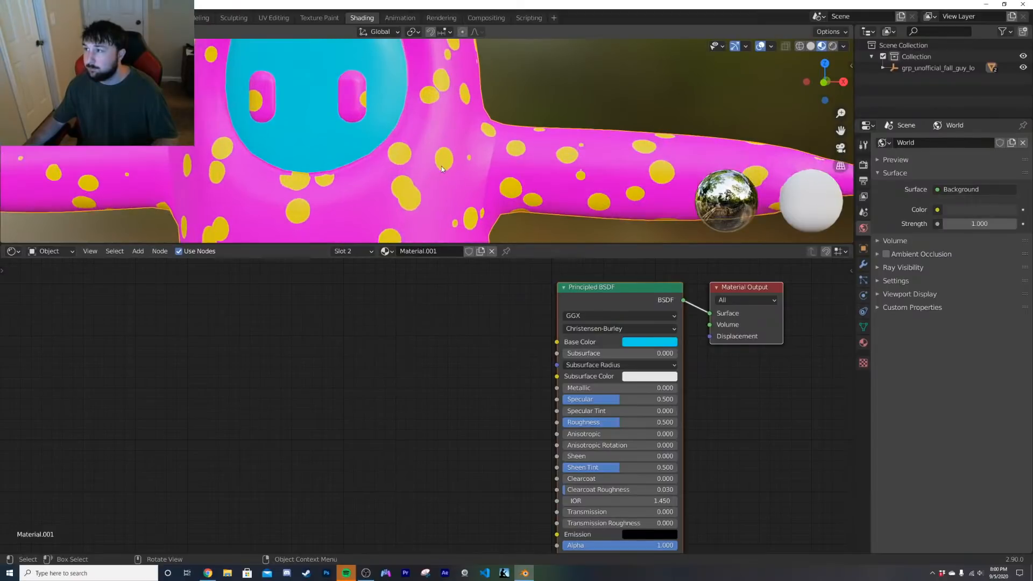
pyautogui.moveTo(421, 173); pyautogui.dragTo(375, 166, button='middle')
pyautogui.scroll(-6, 468, 176)
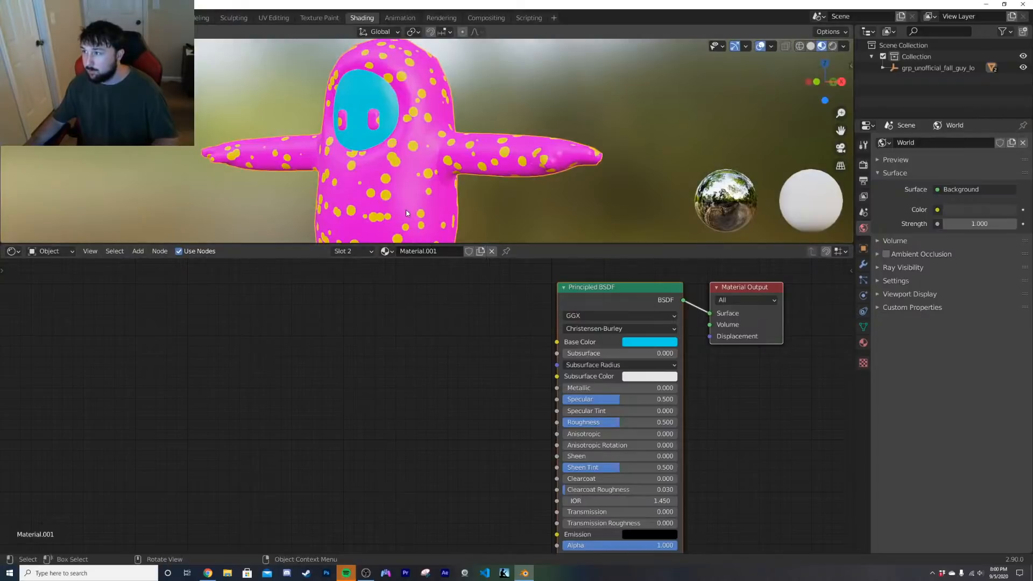
pyautogui.click(351, 251)
pyautogui.click(347, 278)
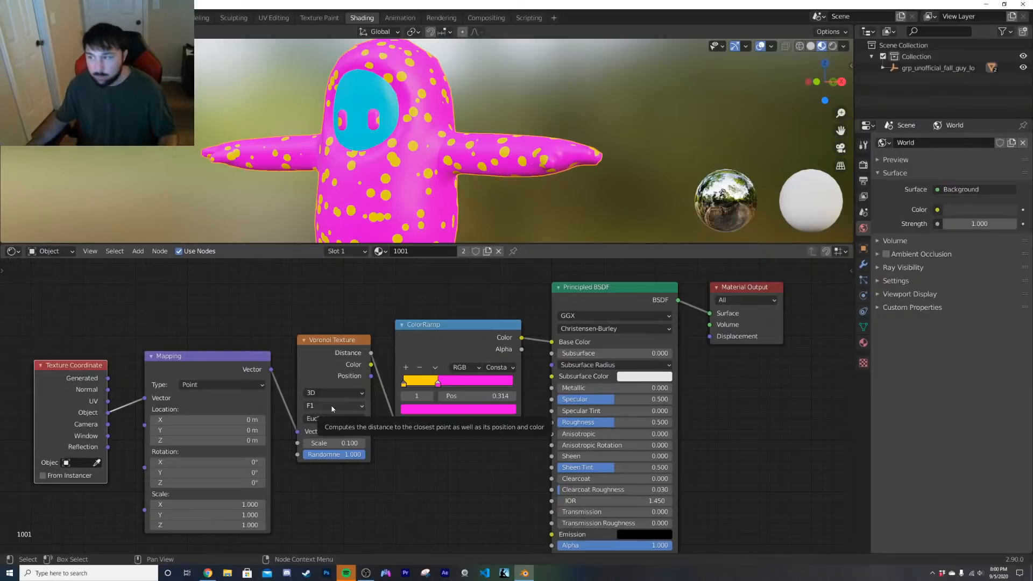
# Step: Insert a Musgrave Texture node between the Mapping and Voronoi Texture nodes
pyautogui.scroll(1, 358, 437)
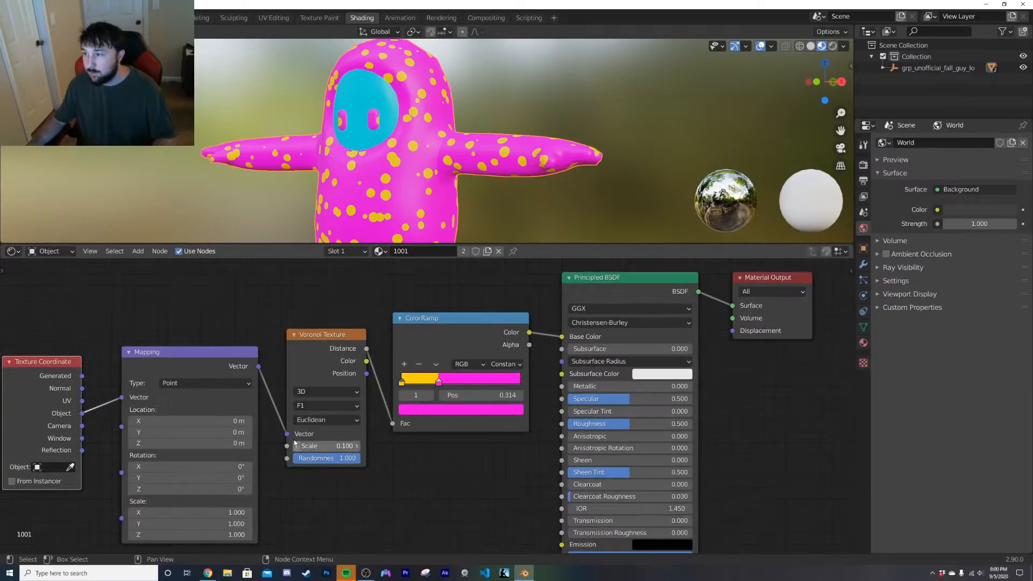
pyautogui.press('q')
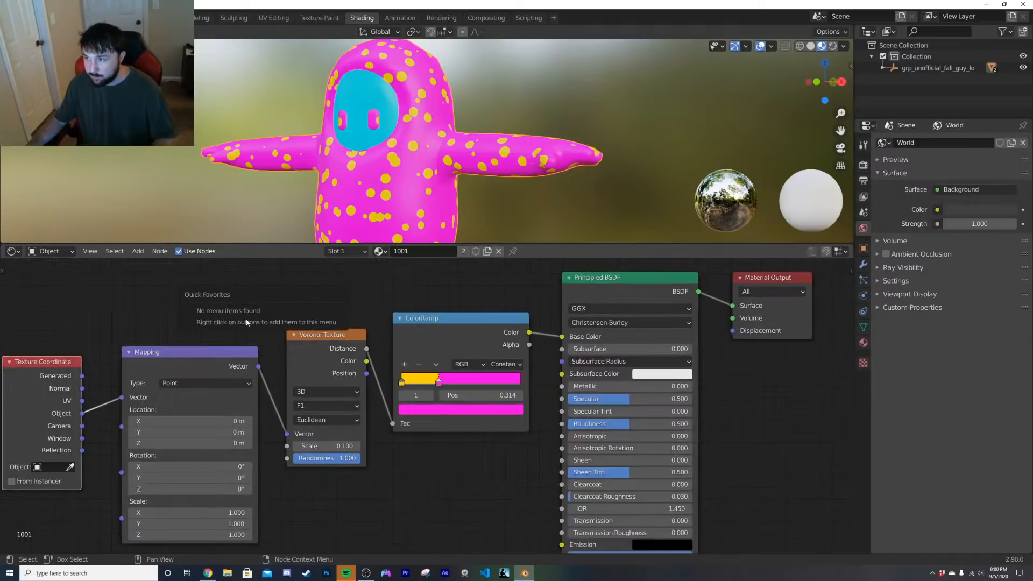
pyautogui.hotkey('shift', 'a')
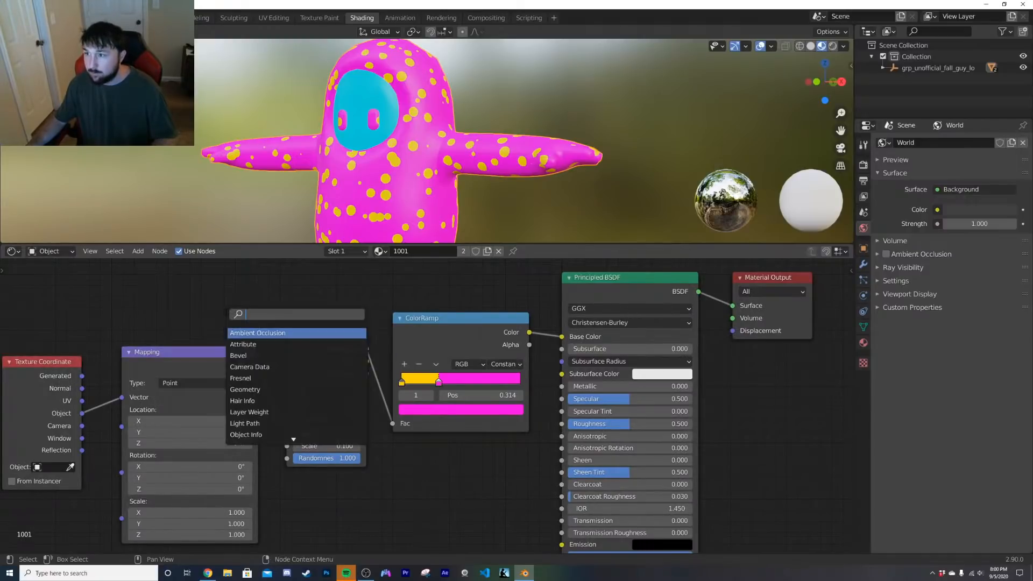
pyautogui.write('MUS')
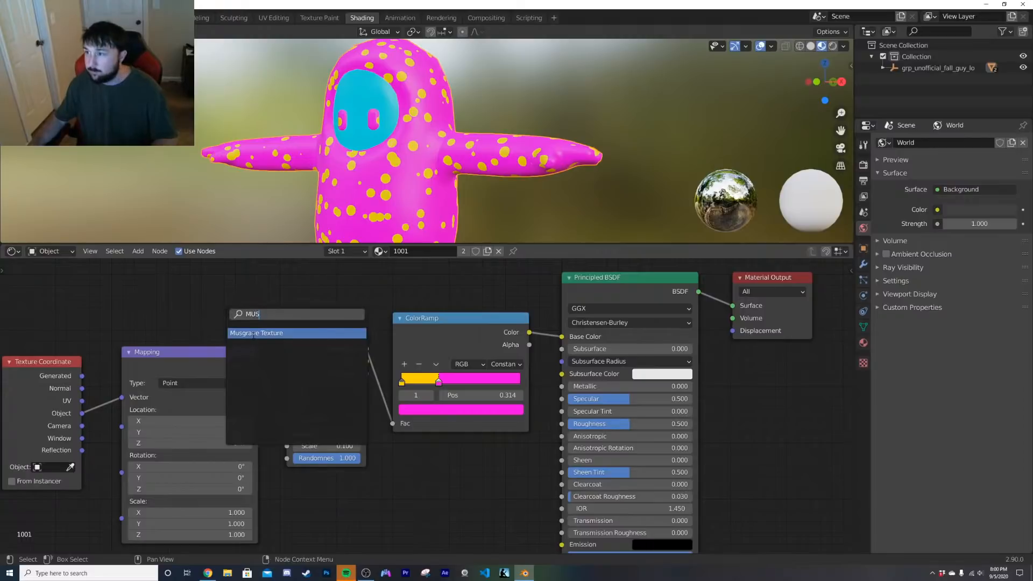
pyautogui.press('Return')
pyautogui.click(349, 409)
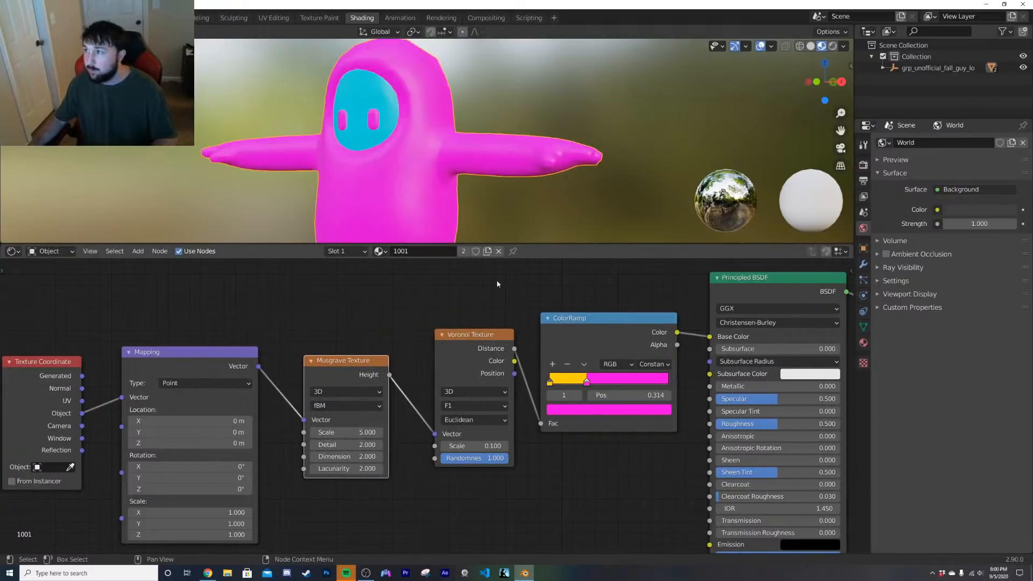
# Step: Try another Musgrave scale, undo it, and move the ColorRamp's magenta stop to 0.446
pyautogui.moveTo(347, 432); pyautogui.dragTo(331, 432)
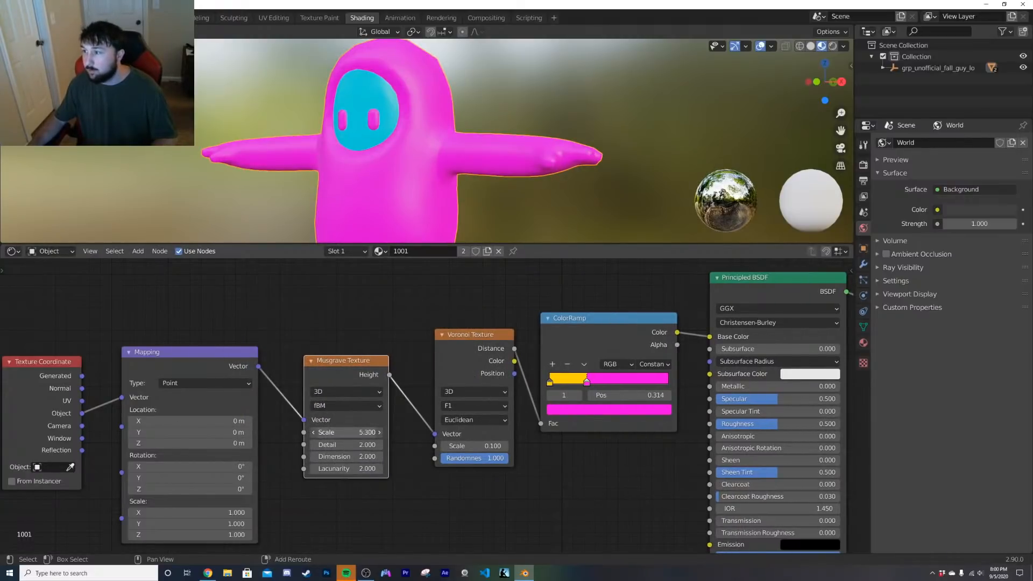
pyautogui.hotkey('ctrl', 'z')
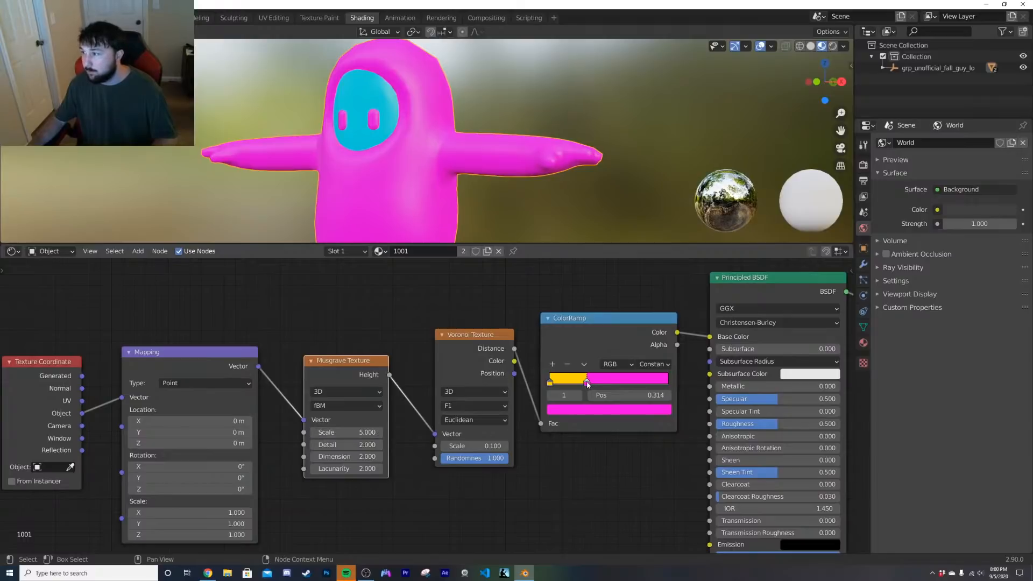
pyautogui.moveTo(587, 383)
pyautogui.mouseDown()
pyautogui.moveTo(661, 383)
pyautogui.moveTo(603, 383)
pyautogui.mouseUp()
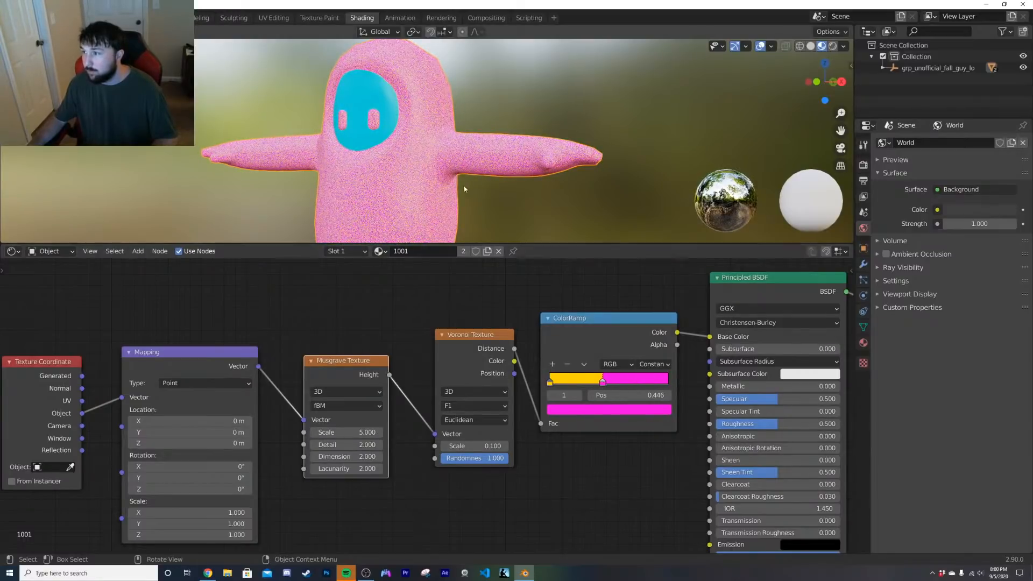
# Step: Set the Musgrave Texture's scale to 0.1
pyautogui.click(360, 433)
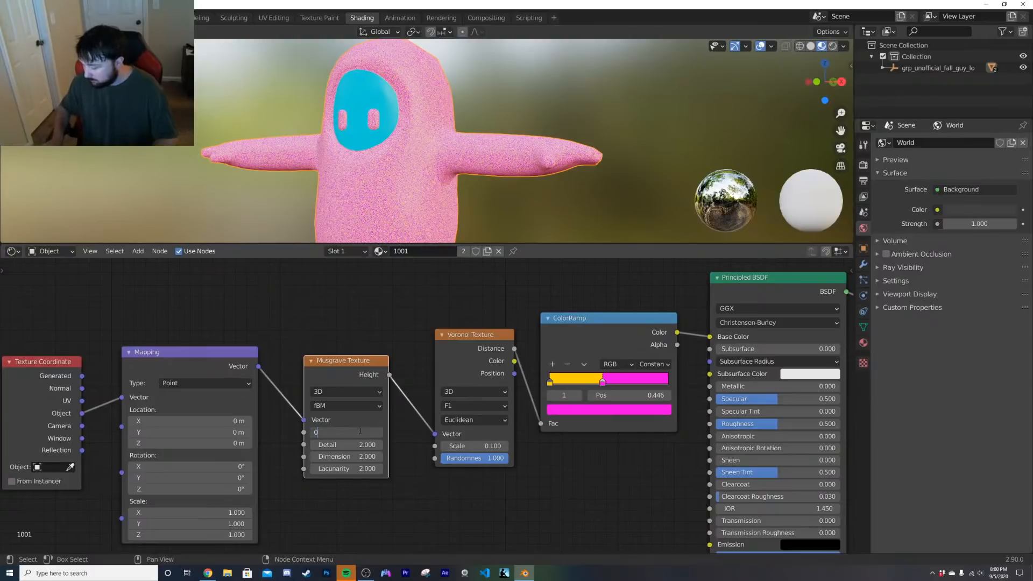
pyautogui.press('Return')
pyautogui.scroll(5, 424, 163)
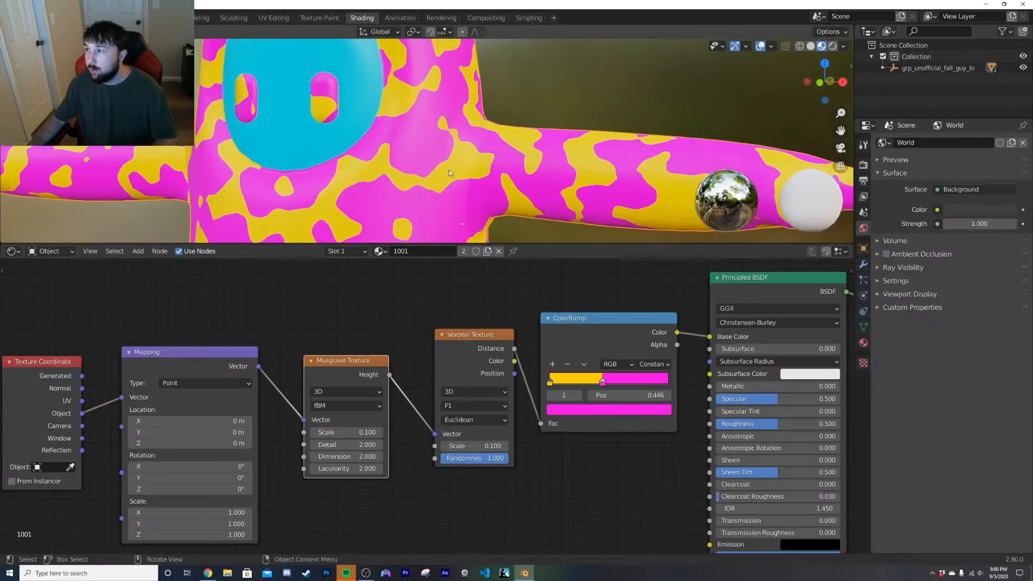
pyautogui.scroll(2, 307, 486)
# Step: Change the Musgrave Texture to Hybrid Multifractal with detail 7.3 and dimension 0
pyautogui.moveTo(301, 462); pyautogui.dragTo(331, 463)
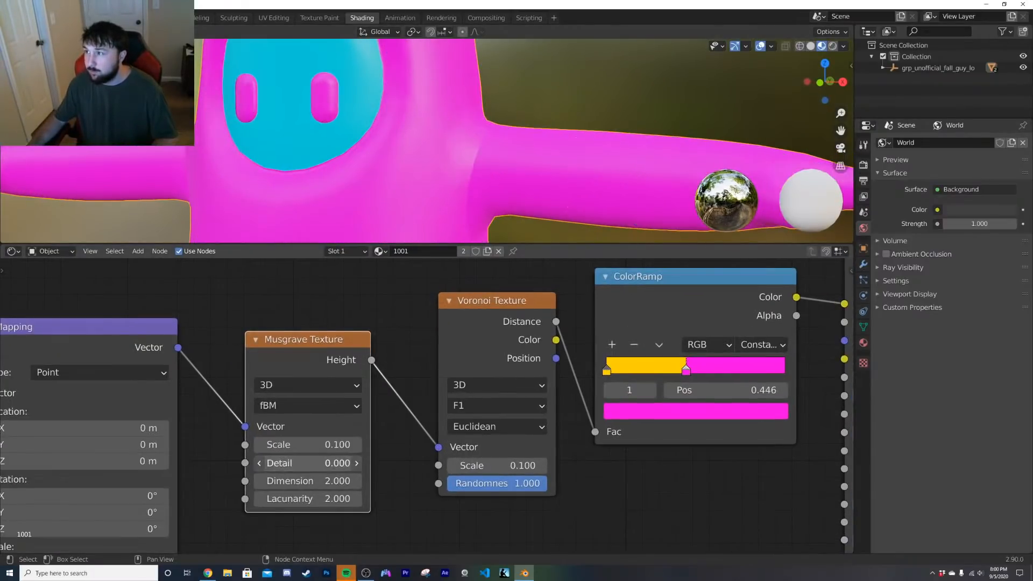
pyautogui.click(310, 405)
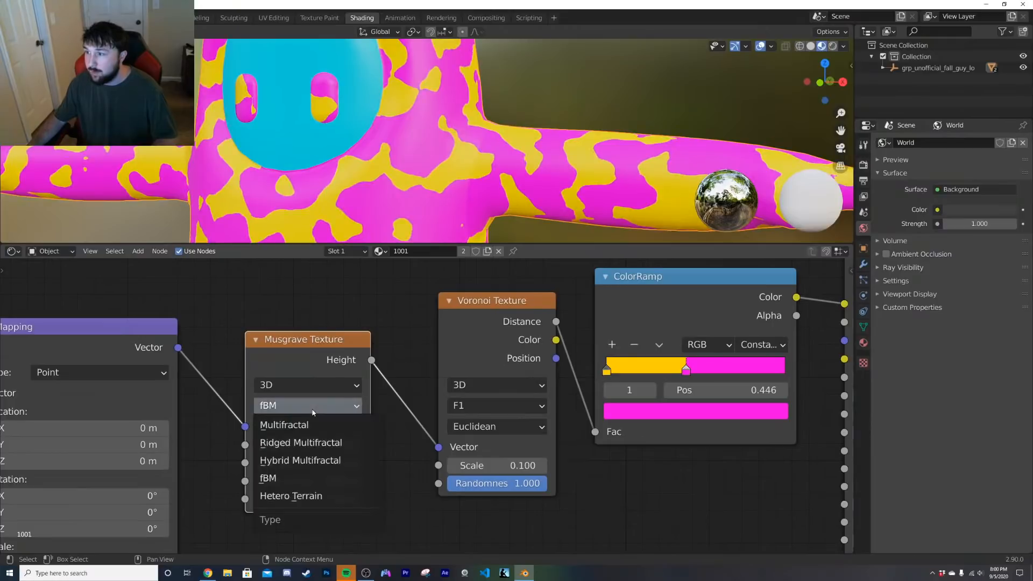
pyautogui.click(303, 458)
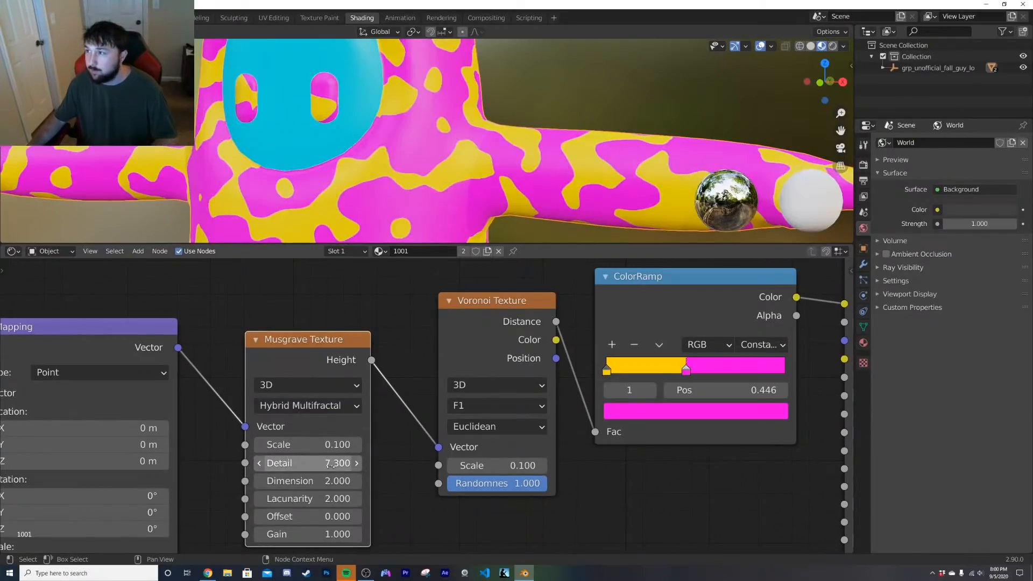
pyautogui.moveTo(303, 461); pyautogui.dragTo(285, 481)
pyautogui.rightClick(303, 462)
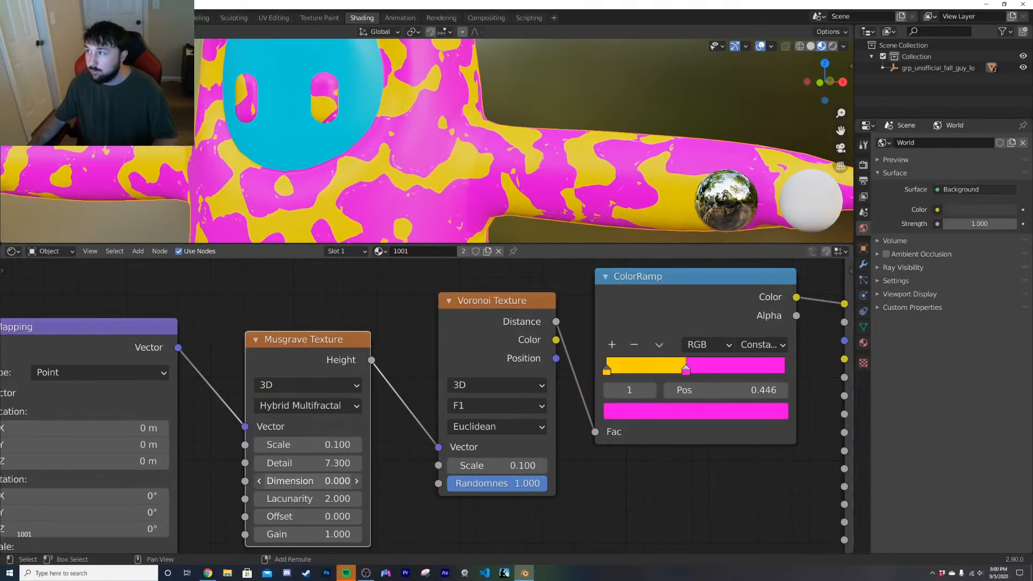
# Step: Examine the yellow and magenta pattern on the whole body from near and far, along with the node chain
pyautogui.moveTo(619, 191); pyautogui.dragTo(408, 183, button='middle')
pyautogui.scroll(-4, 418, 167)
pyautogui.scroll(-6, 418, 168)
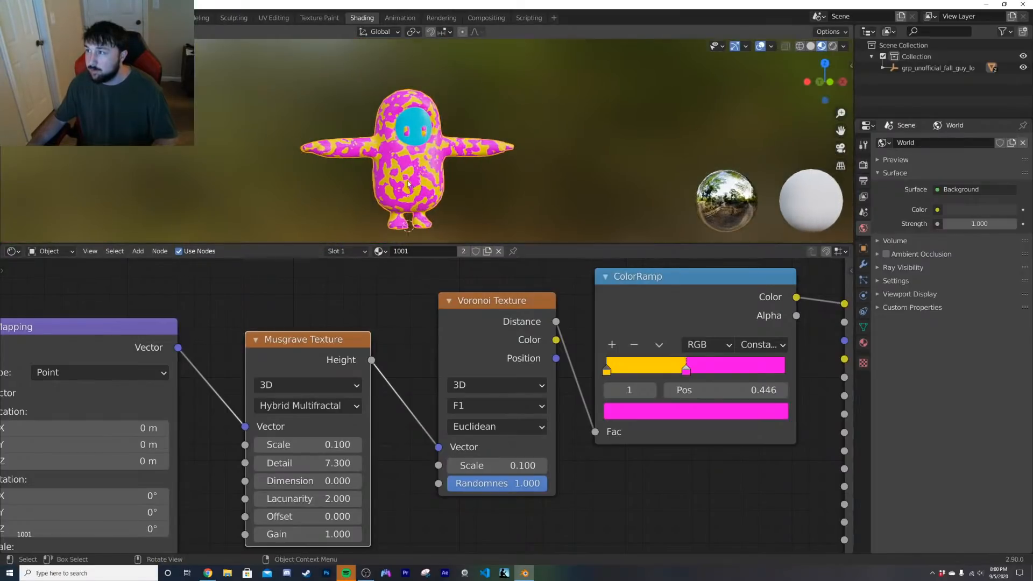
pyautogui.scroll(3, 408, 183)
pyautogui.scroll(2, 408, 183)
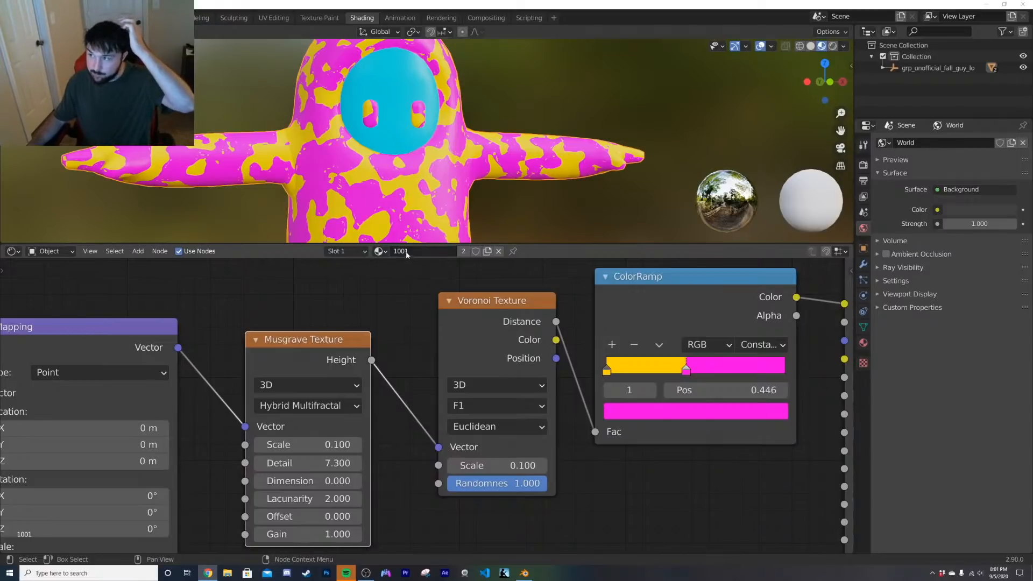
pyautogui.moveTo(463, 181); pyautogui.dragTo(390, 188, button='middle')
pyautogui.scroll(-4, 388, 169)
pyautogui.scroll(6, 390, 188)
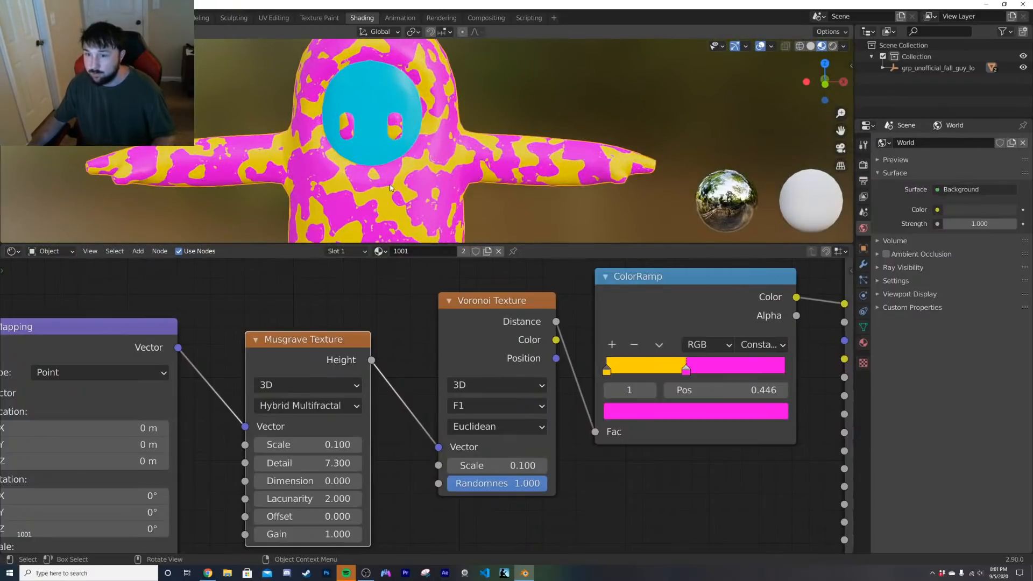
pyautogui.scroll(-3, 436, 207)
pyautogui.scroll(-2, 430, 425)
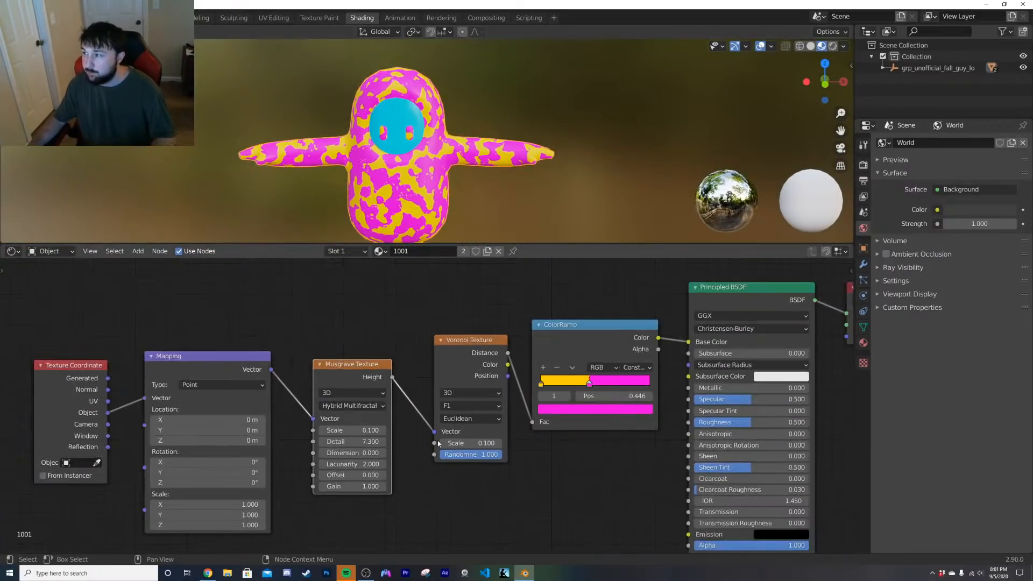
pyautogui.moveTo(427, 436); pyautogui.dragTo(366, 428, button='middle')
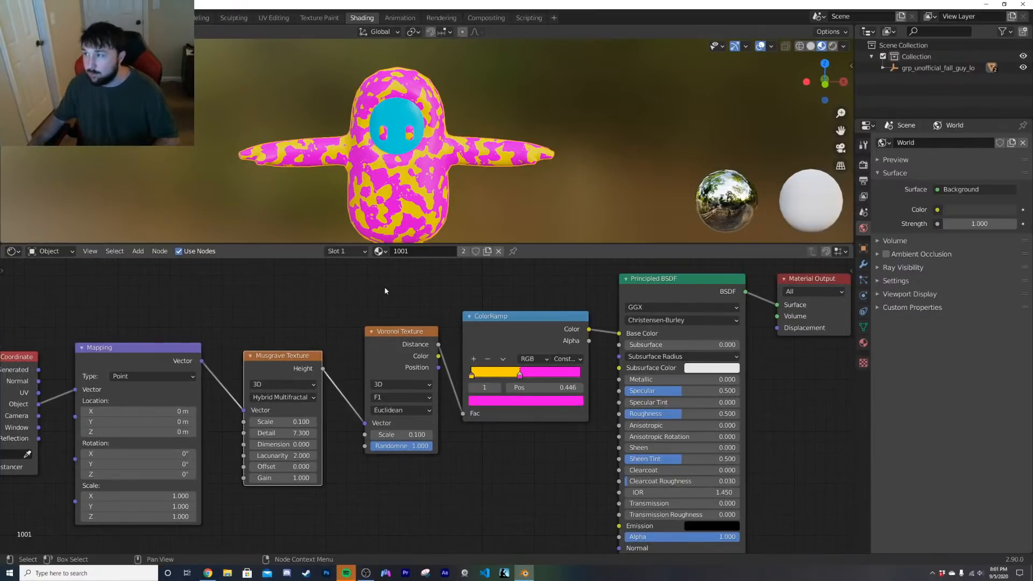
# Step: Add a Plain Axes empty at the world origin and reselect the character's body
pyautogui.scroll(-3, 398, 192)
pyautogui.hotkey('shift', 'a')
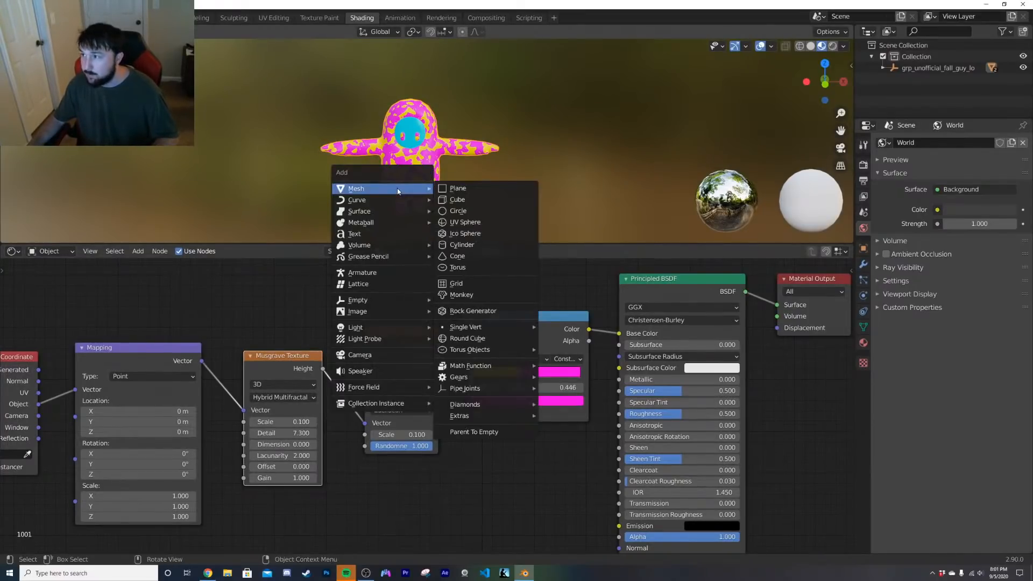
pyautogui.moveTo(378, 301)
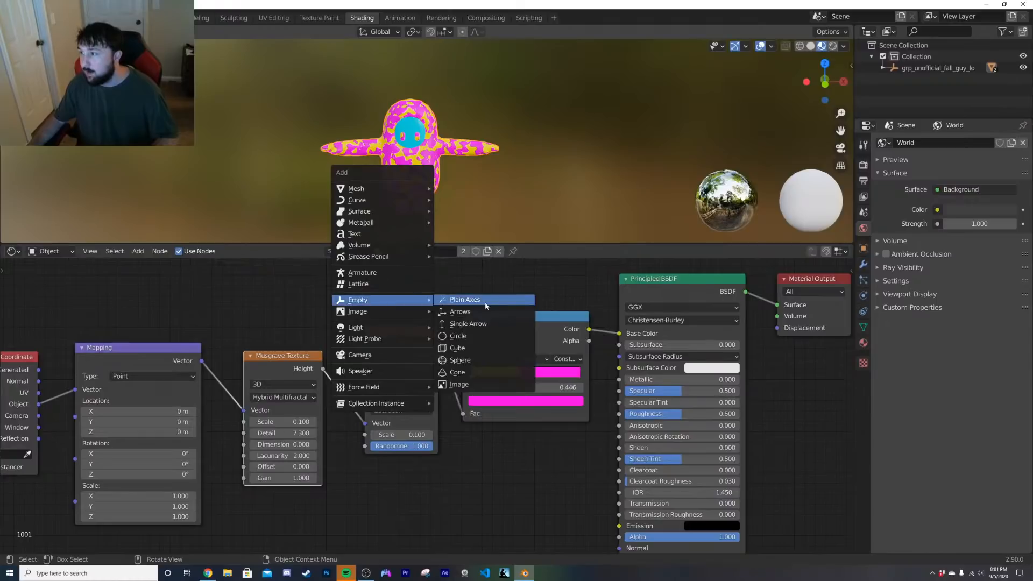
pyautogui.click(464, 300)
pyautogui.moveTo(479, 171); pyautogui.dragTo(447, 171, button='middle')
pyautogui.click(418, 173)
pyautogui.scroll(-3, 460, 332)
pyautogui.scroll(2, 461, 330)
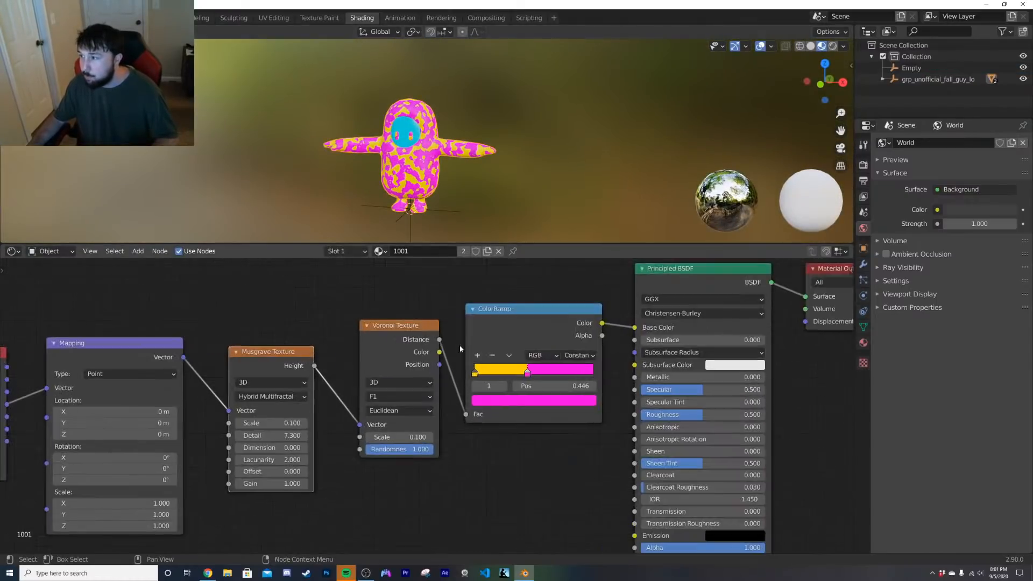
# Step: Add a Gradient Texture node in the free space below the Musgrave and Voronoi nodes
pyautogui.moveTo(238, 351); pyautogui.dragTo(388, 353, button='middle')
pyautogui.moveTo(459, 349); pyautogui.dragTo(369, 349, button='middle')
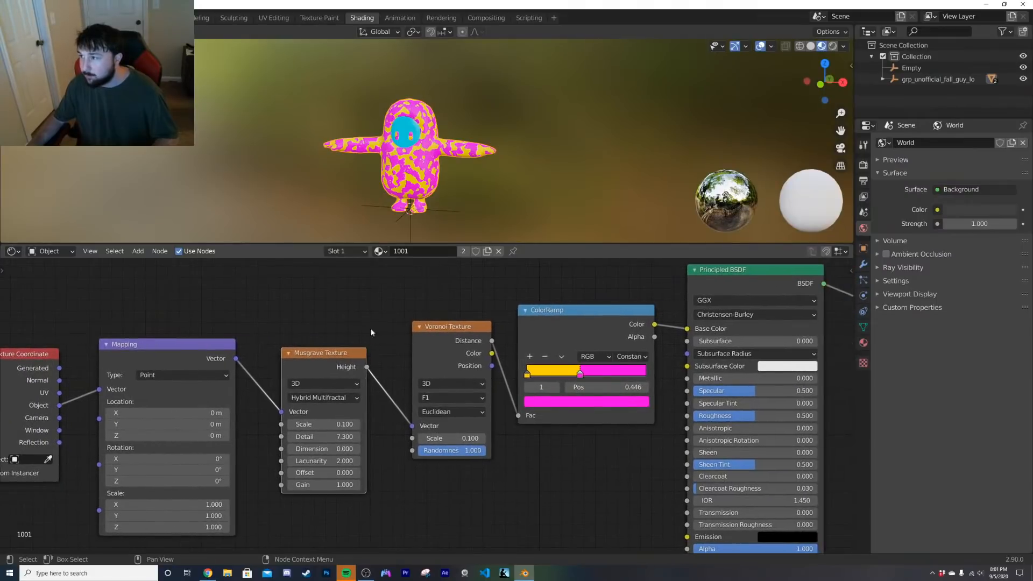
pyautogui.scroll(5, 420, 211)
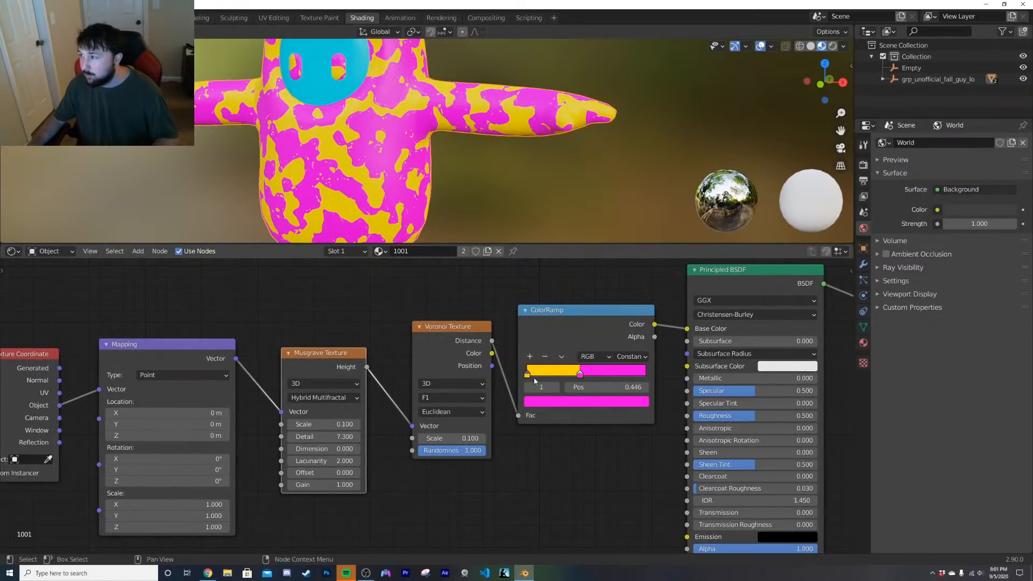
pyautogui.scroll(-3, 480, 445)
pyautogui.hotkey('shift', 'a')
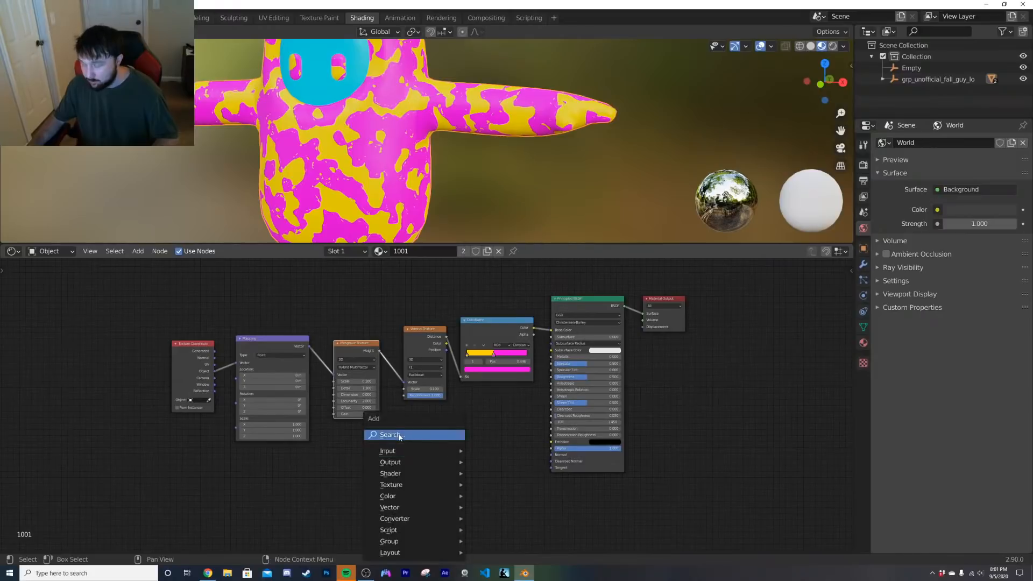
pyautogui.click(403, 434)
pyautogui.write('GR')
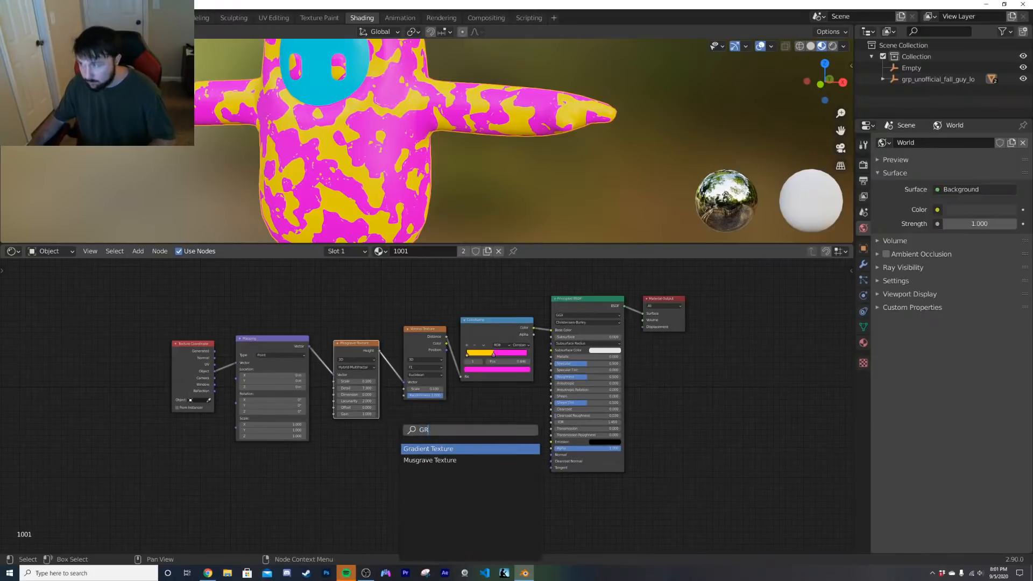
pyautogui.click(441, 448)
pyautogui.click(423, 433)
# Step: Connect the Mapping vector to the Gradient Texture and the gradient's Color output to the ColorRamp's Fac
pyautogui.scroll(2, 421, 444)
pyautogui.moveTo(253, 318); pyautogui.dragTo(355, 489)
pyautogui.moveTo(418, 454); pyautogui.dragTo(477, 363)
# Step: Set the ColorRamp's interpolation to Ease and move its magenta stop to position 1.0
pyautogui.click(574, 321)
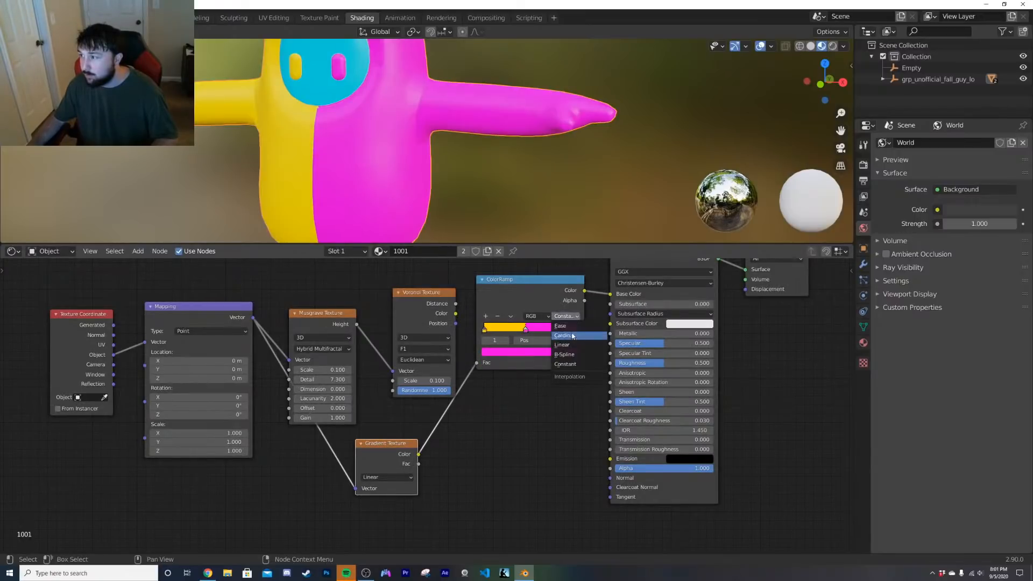
pyautogui.click(567, 332)
pyautogui.moveTo(527, 329); pyautogui.dragTo(579, 334)
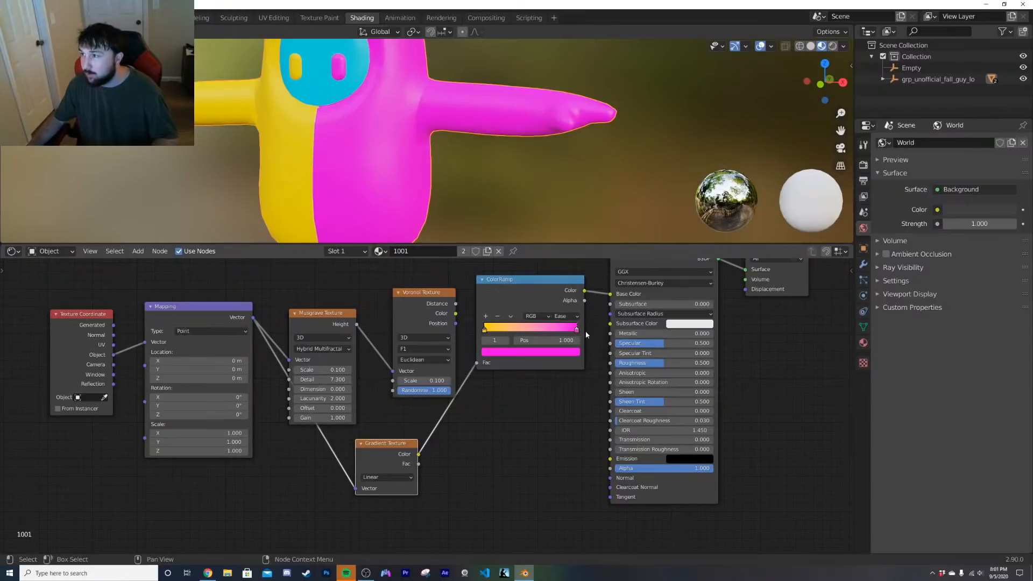
# Step: Give the Gradient Texture its own Texture Coordinate and Mapping nodes and place them below the existing Mapping node
pyautogui.moveTo(382, 188); pyautogui.dragTo(402, 169, button='middle')
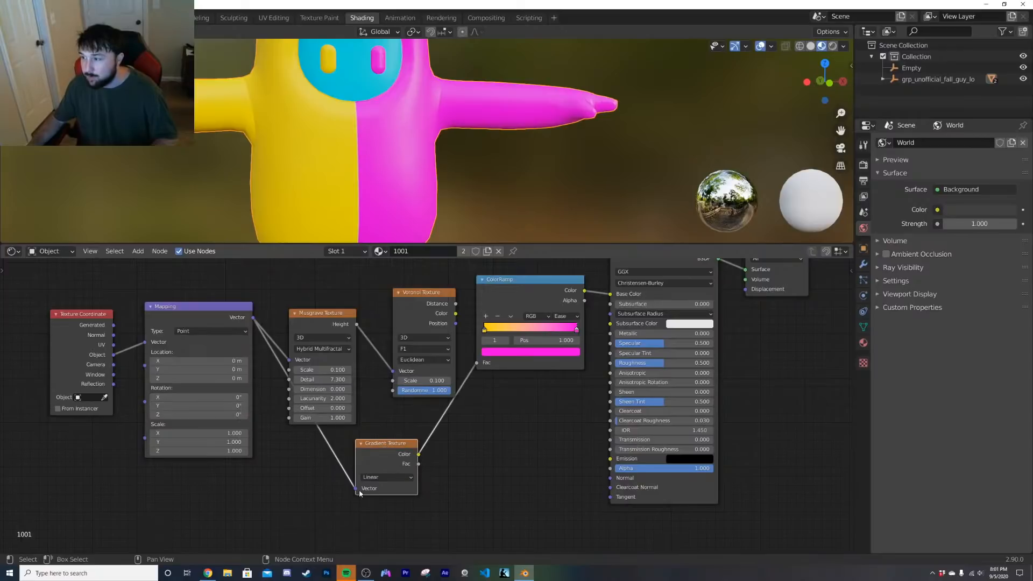
pyautogui.moveTo(359, 494); pyautogui.dragTo(373, 444)
pyautogui.hotkey('ctrl', 't')
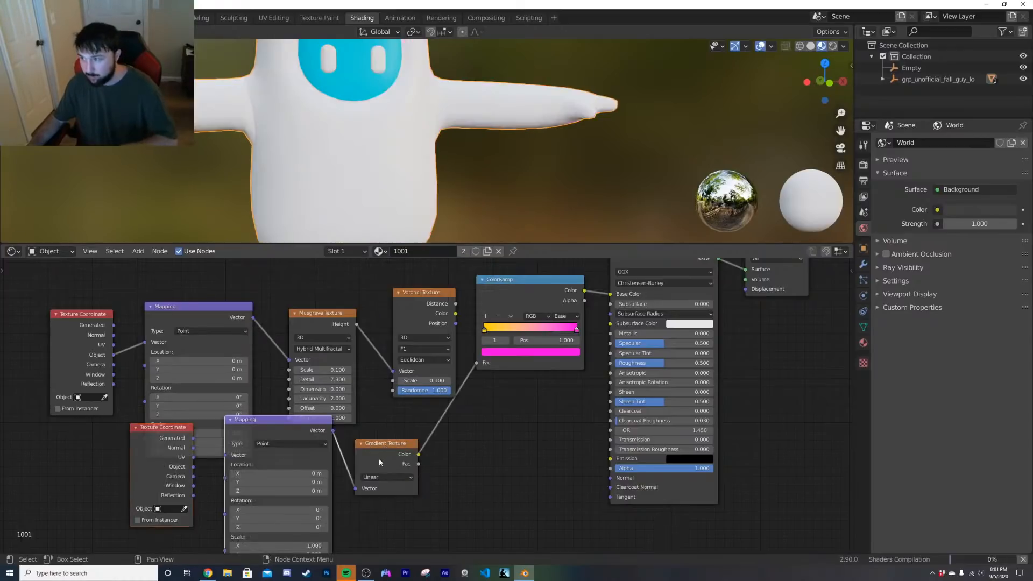
pyautogui.press('g')
pyautogui.click(318, 503)
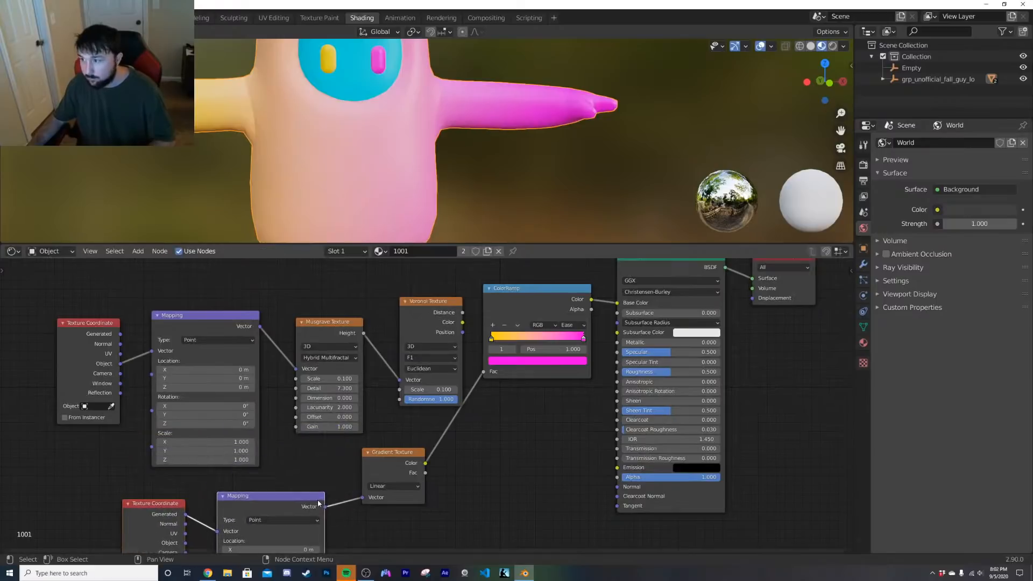
pyautogui.scroll(-5, 389, 127)
pyautogui.moveTo(390, 147)
pyautogui.mouseDown(button='middle')
pyautogui.moveTo(382, 152)
pyautogui.moveTo(401, 160)
pyautogui.mouseUp(button='middle')
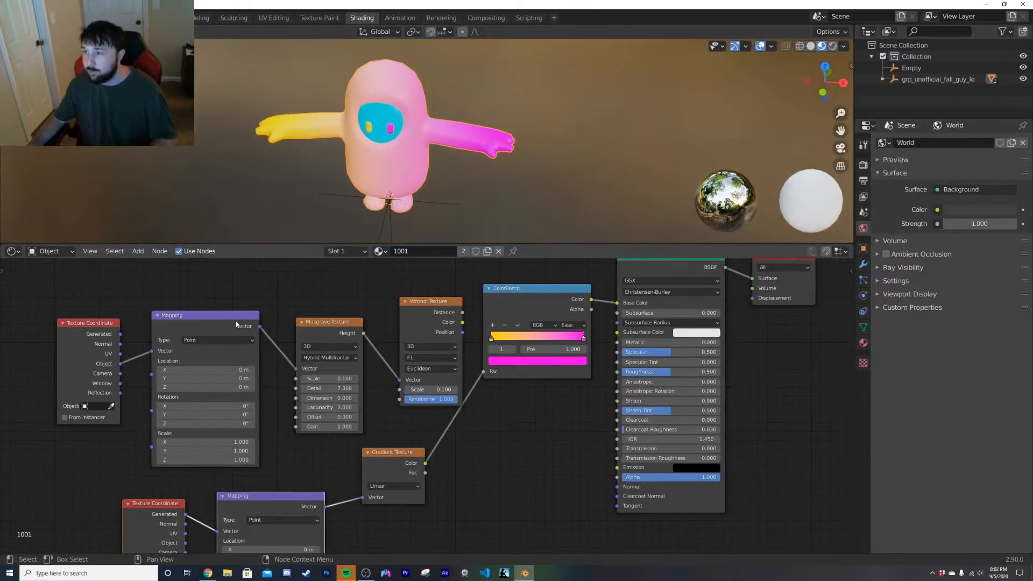
pyautogui.moveTo(331, 472); pyautogui.dragTo(339, 445, button='middle')
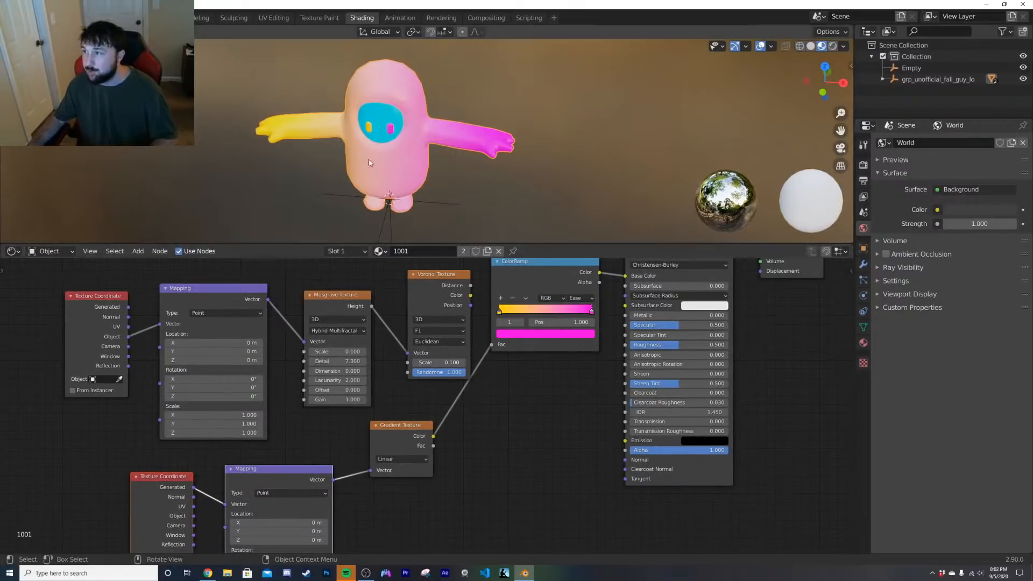
pyautogui.scroll(4, 387, 154)
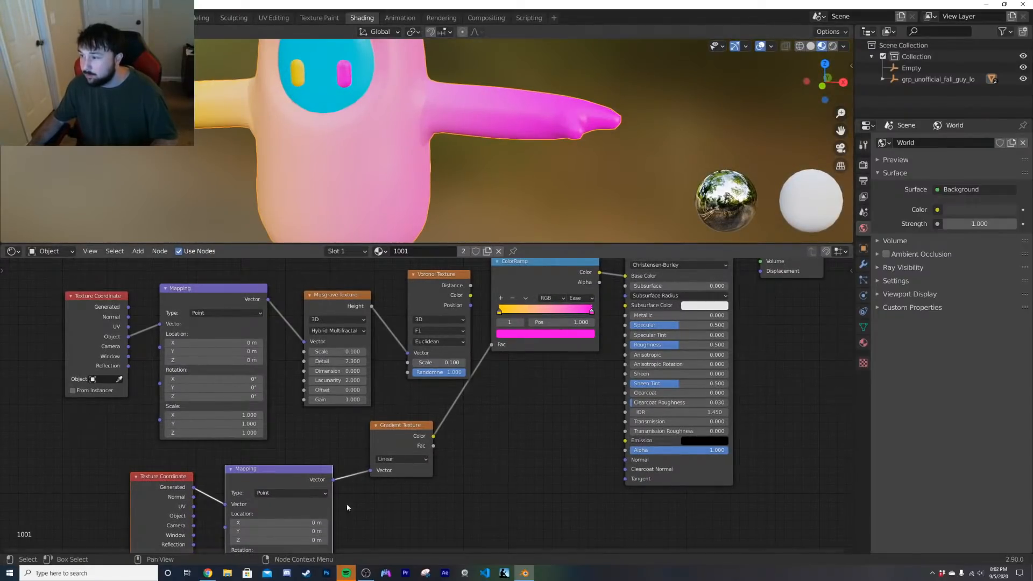
pyautogui.moveTo(348, 499); pyautogui.dragTo(362, 430, button='middle')
pyautogui.moveTo(319, 507); pyautogui.dragTo(290, 507)
pyautogui.press('Escape')
# Step: Set the Empty as the reference object of the gradient's Texture Coordinate node
pyautogui.moveTo(464, 175); pyautogui.dragTo(458, 162, button='middle')
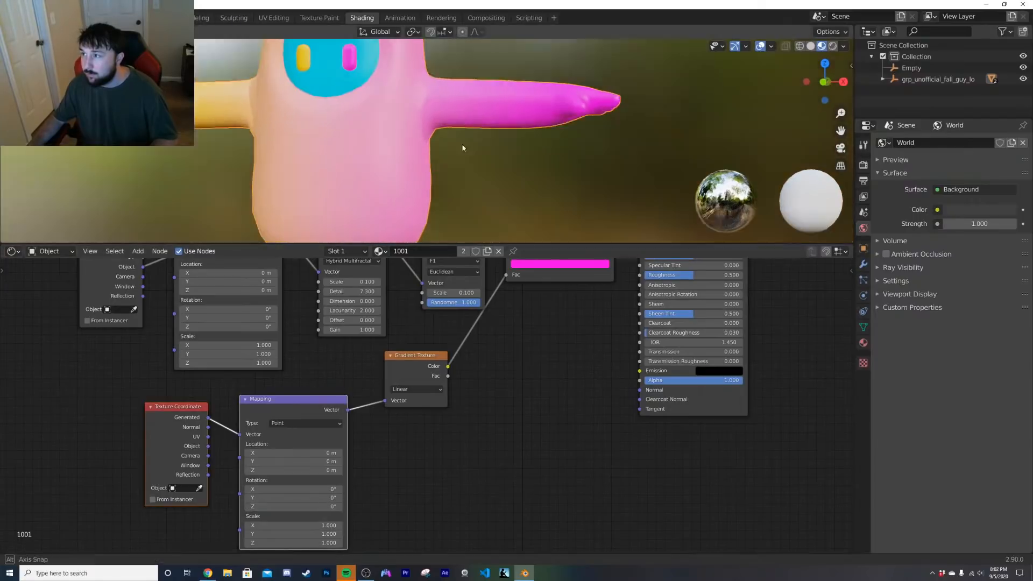
pyautogui.click(195, 489)
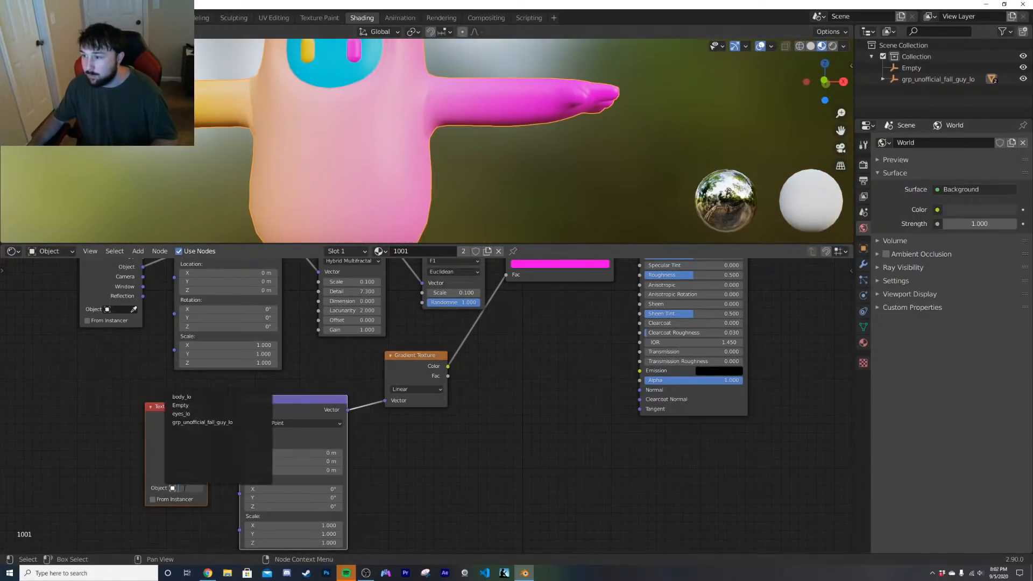
pyautogui.click(201, 406)
# Step: Select the Empty, show its object properties and try changing its rotation
pyautogui.scroll(-5, 347, 199)
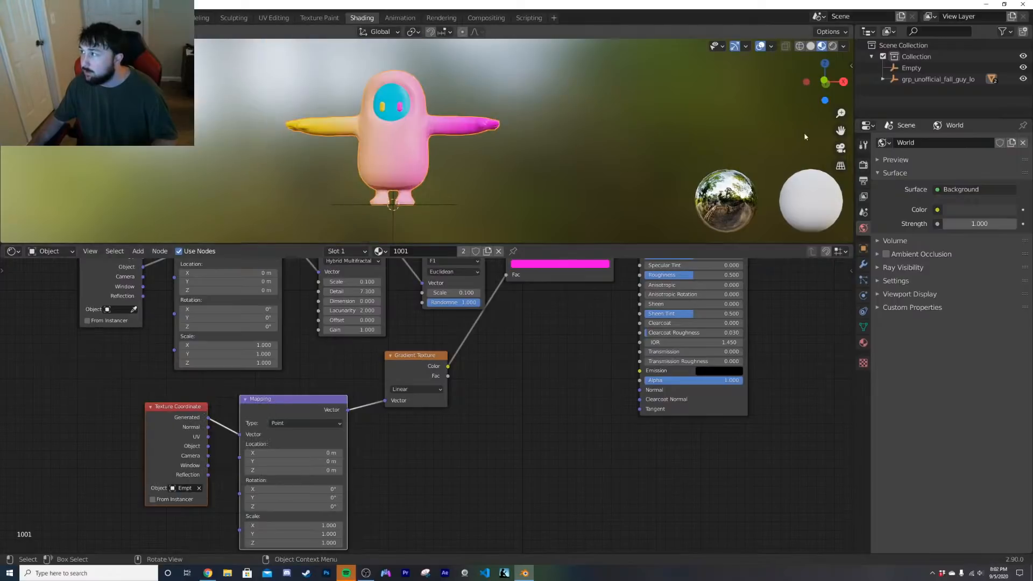
pyautogui.click(911, 68)
pyautogui.click(864, 248)
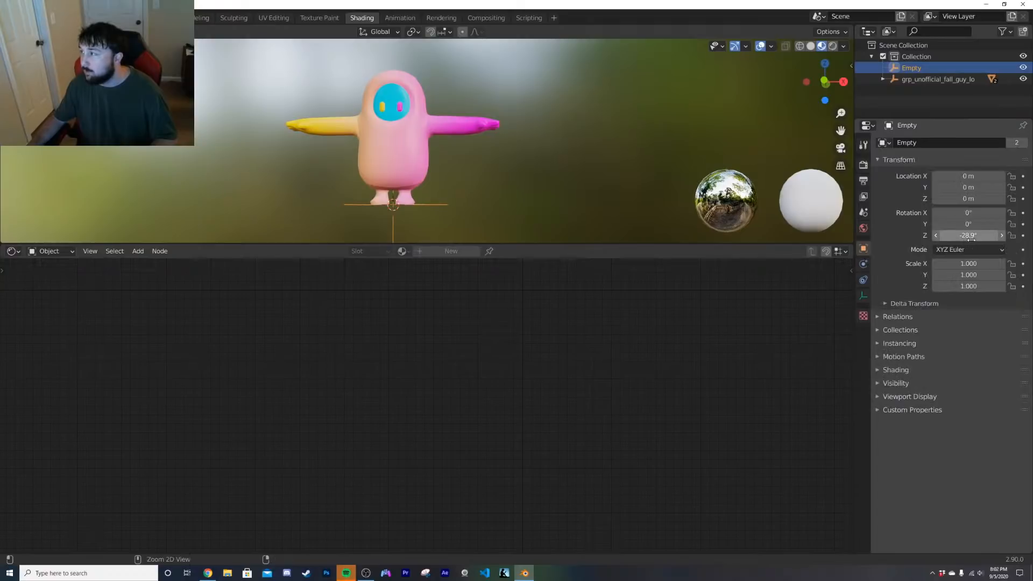
pyautogui.moveTo(966, 224); pyautogui.dragTo(968, 225)
pyautogui.press('Escape')
# Step: Reselect the body and connect the gradient's Texture Coordinate Object output to its Mapping vector
pyautogui.click(422, 146)
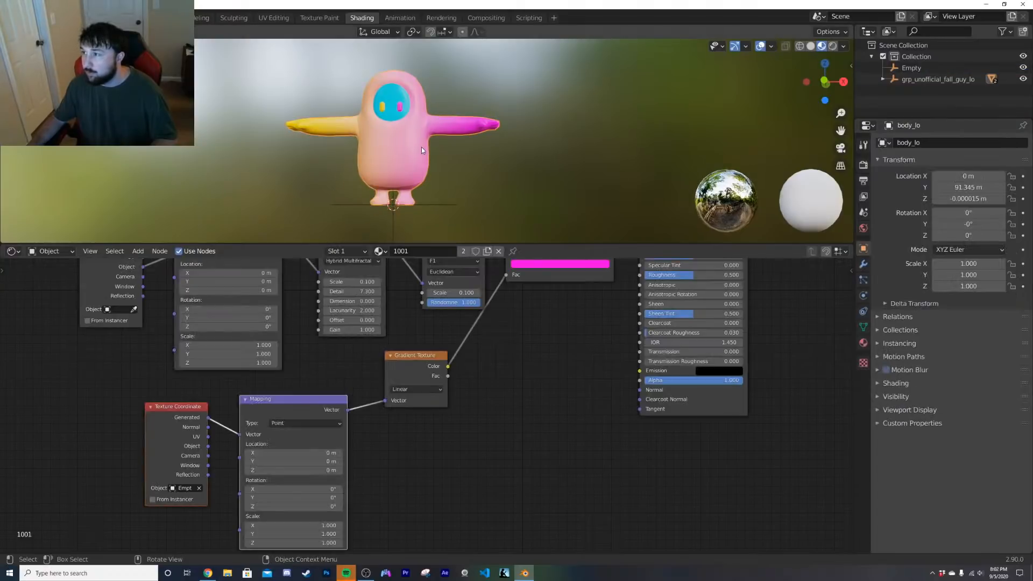
pyautogui.moveTo(208, 447); pyautogui.dragTo(239, 435)
# Step: Set the Empty's Y rotation to 90° and move it up to the character's chest, at about 1.51 m in Z
pyautogui.click(437, 204)
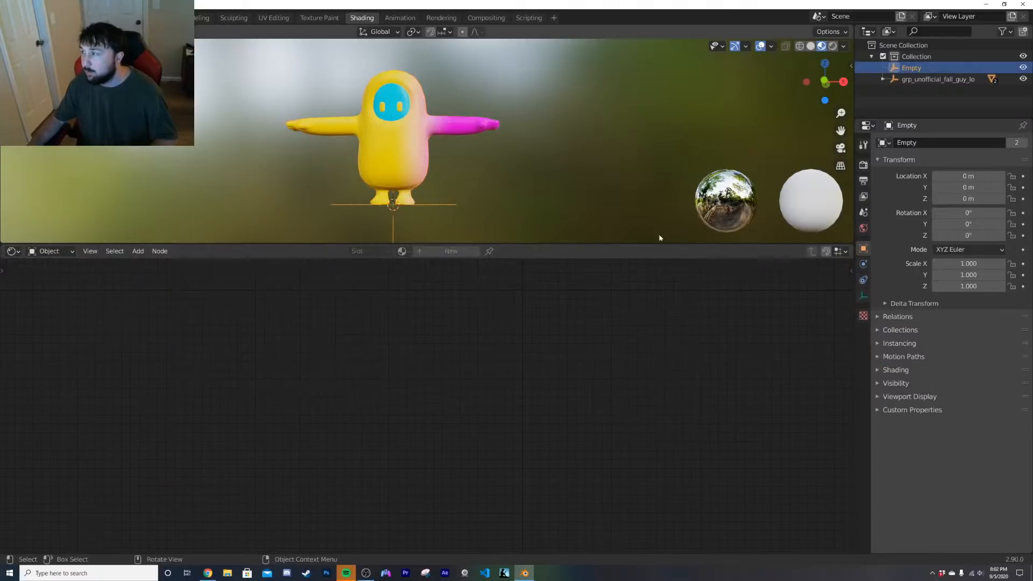
pyautogui.moveTo(969, 224); pyautogui.dragTo(931, 224)
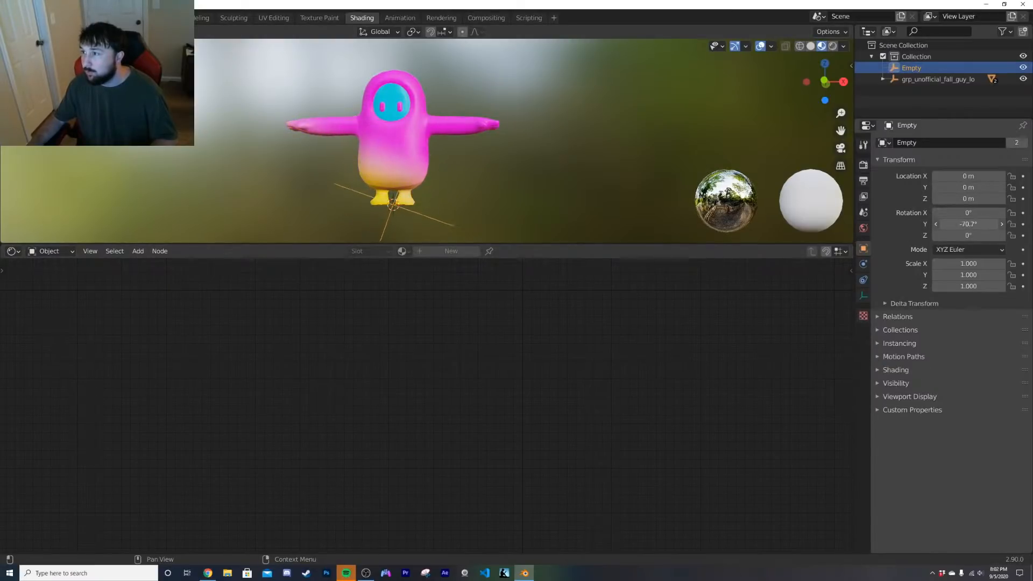
pyautogui.doubleClick(969, 224)
pyautogui.write('90')
pyautogui.press('Return')
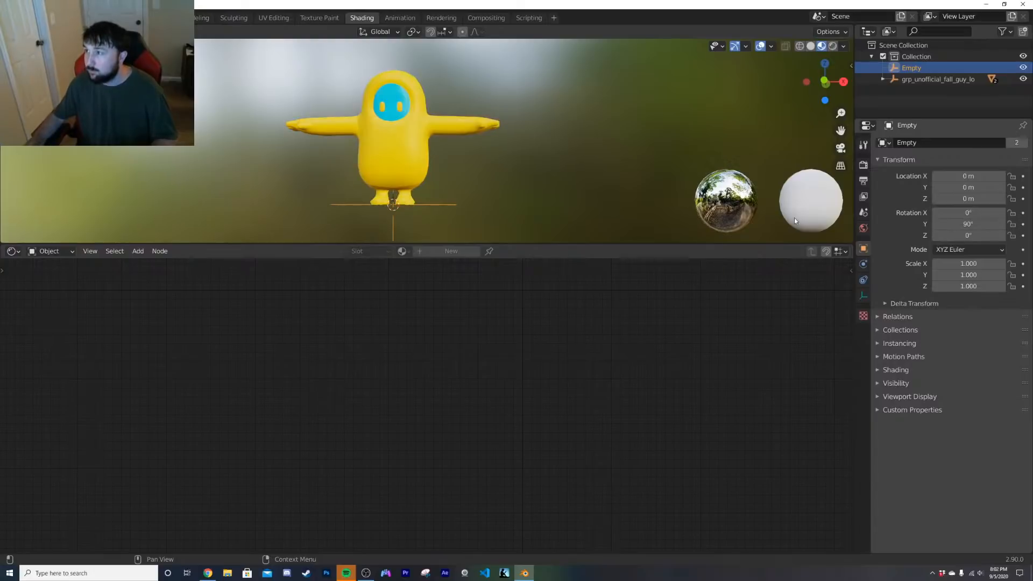
pyautogui.press('g')
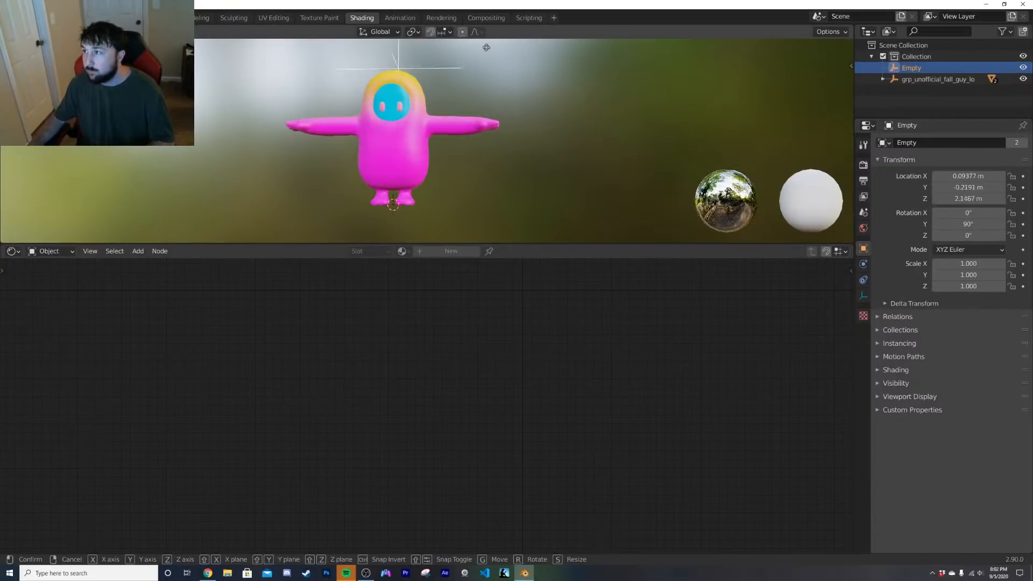
pyautogui.click(483, 93)
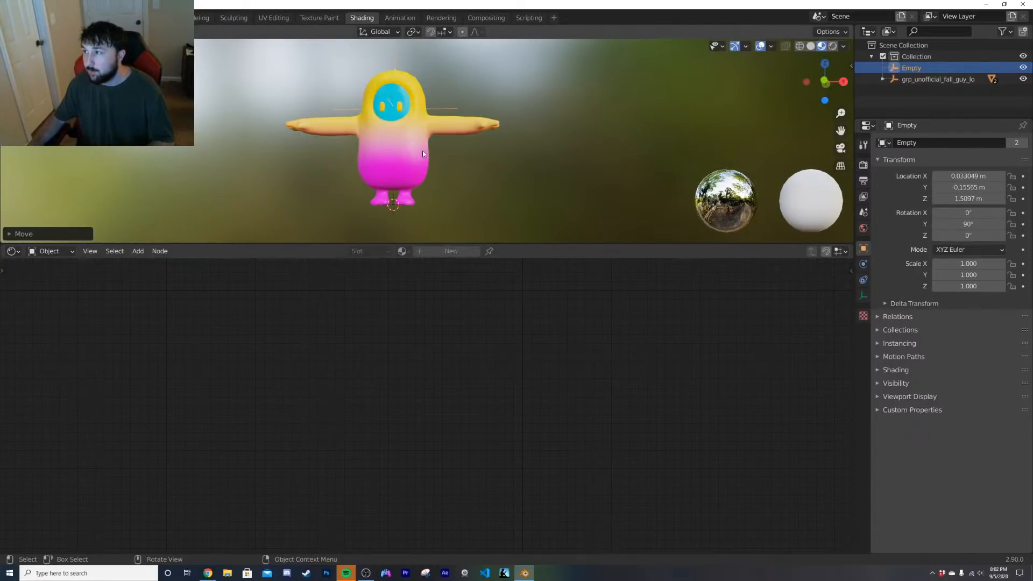
# Step: Select the body and move the Voronoi node chain and the Gradient Texture node away from the ColorRamp to free up space
pyautogui.click(422, 150)
pyautogui.moveTo(398, 428); pyautogui.dragTo(435, 400)
pyautogui.scroll(-2, 337, 314)
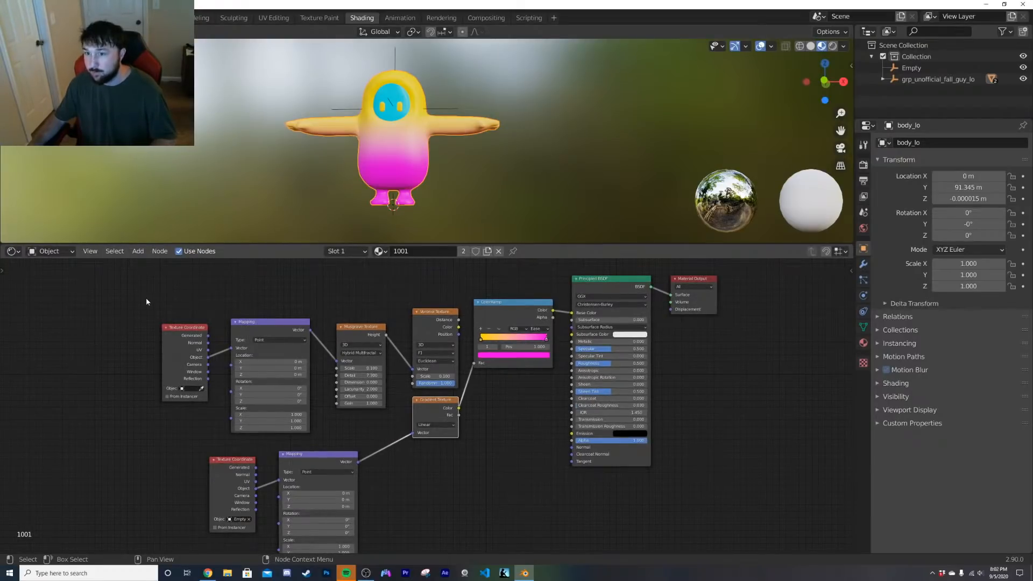
pyautogui.moveTo(146, 298); pyautogui.dragTo(385, 348)
pyautogui.scroll(3, 456, 196)
pyautogui.scroll(-1, 456, 196)
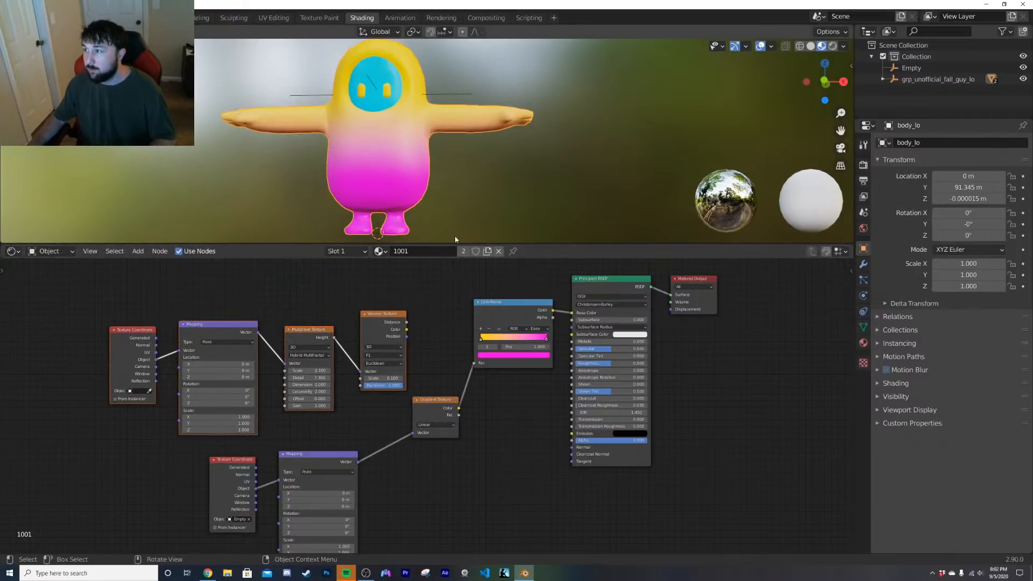
pyautogui.hotkey('shift', 'a')
pyautogui.press('Escape')
pyautogui.moveTo(424, 402); pyautogui.dragTo(380, 412)
# Step: Insert a MixRGB node between the Gradient Texture and ColorRamp, with the gradient in Color1 and Voronoi Distance in Color2
pyautogui.hotkey('shift', 'a')
pyautogui.write('MIX')
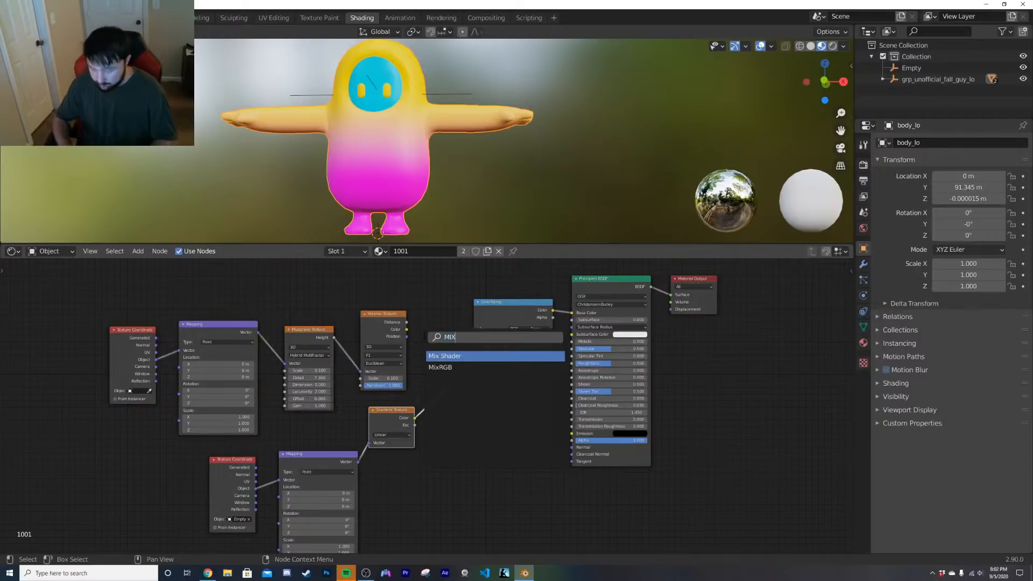
pyautogui.press('Down')
pyautogui.press('Return')
pyautogui.click(428, 328)
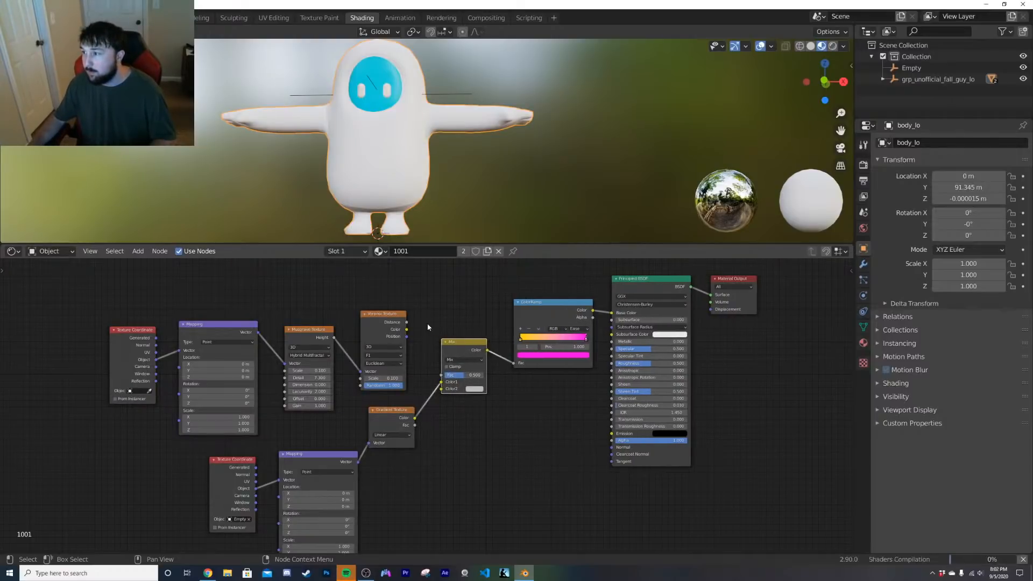
pyautogui.moveTo(408, 326); pyautogui.dragTo(443, 354)
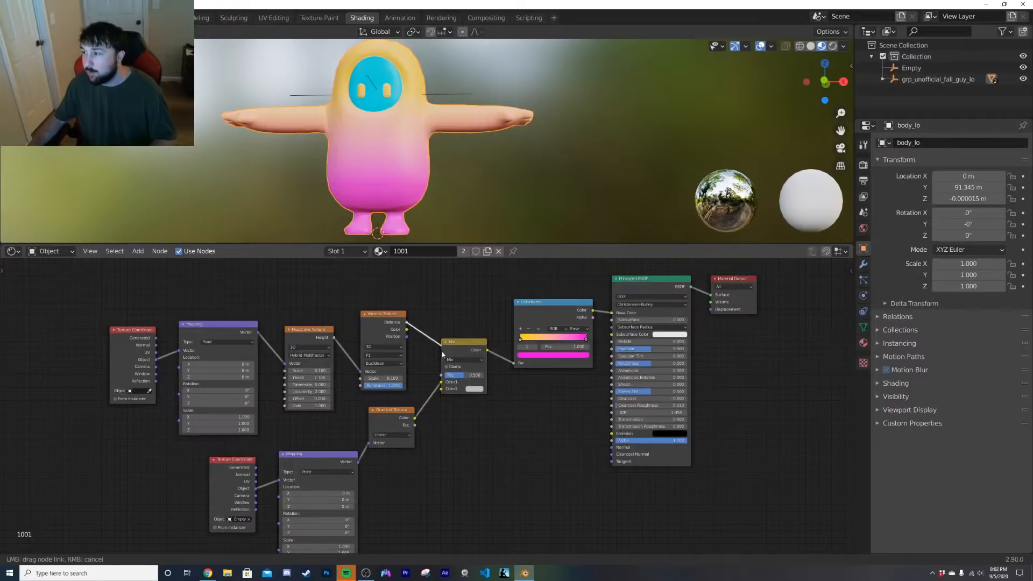
pyautogui.moveTo(445, 392); pyautogui.dragTo(444, 392)
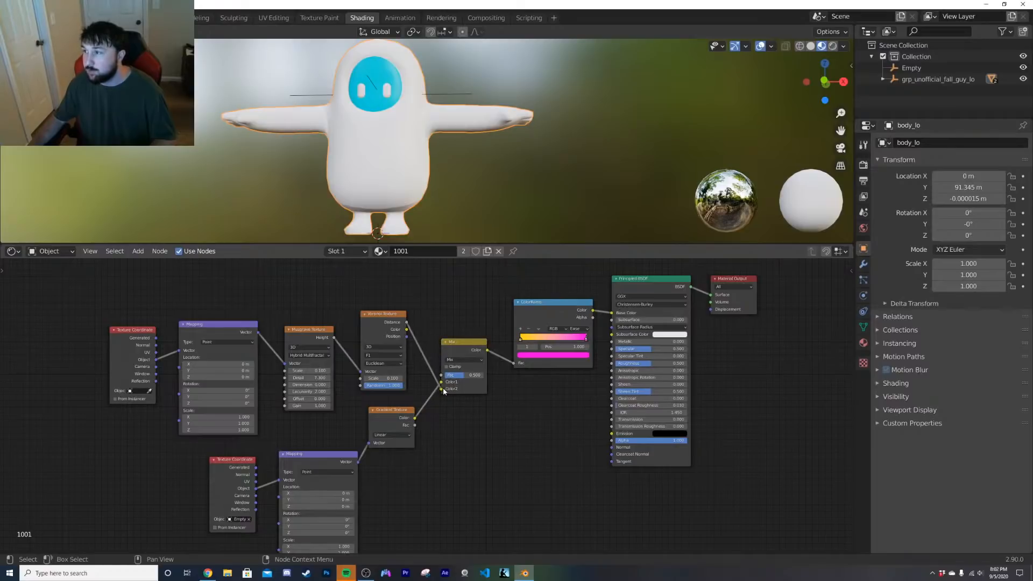
# Step: Try the Difference blend mode on the MixRGB node and inspect the pattern on the body
pyautogui.scroll(4, 385, 182)
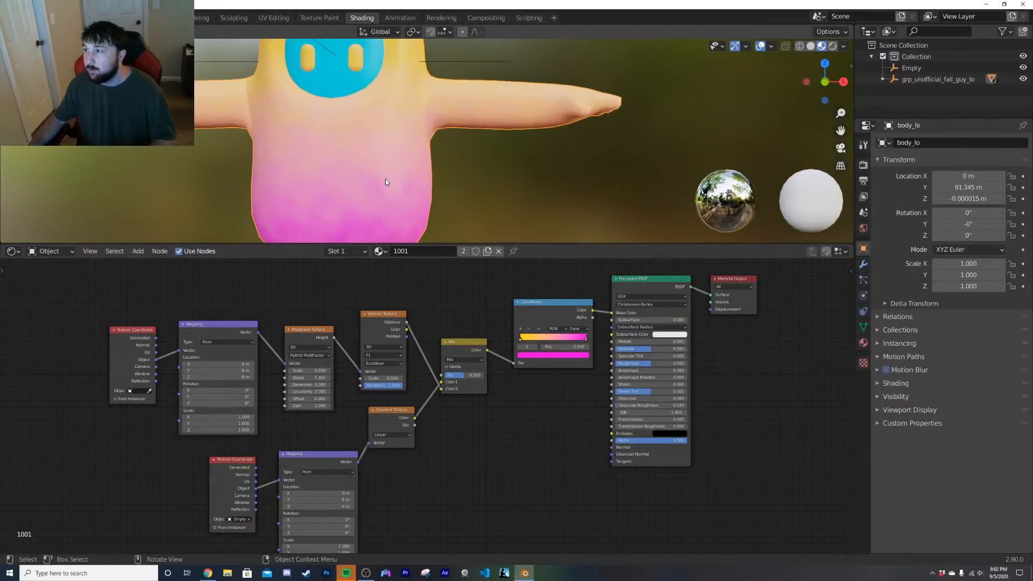
pyautogui.click(464, 360)
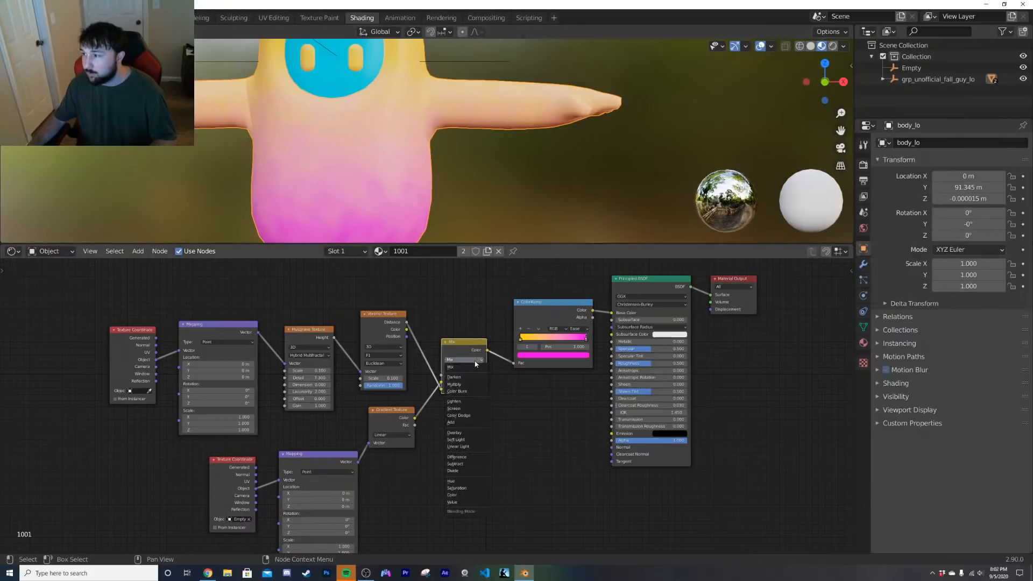
pyautogui.click(466, 457)
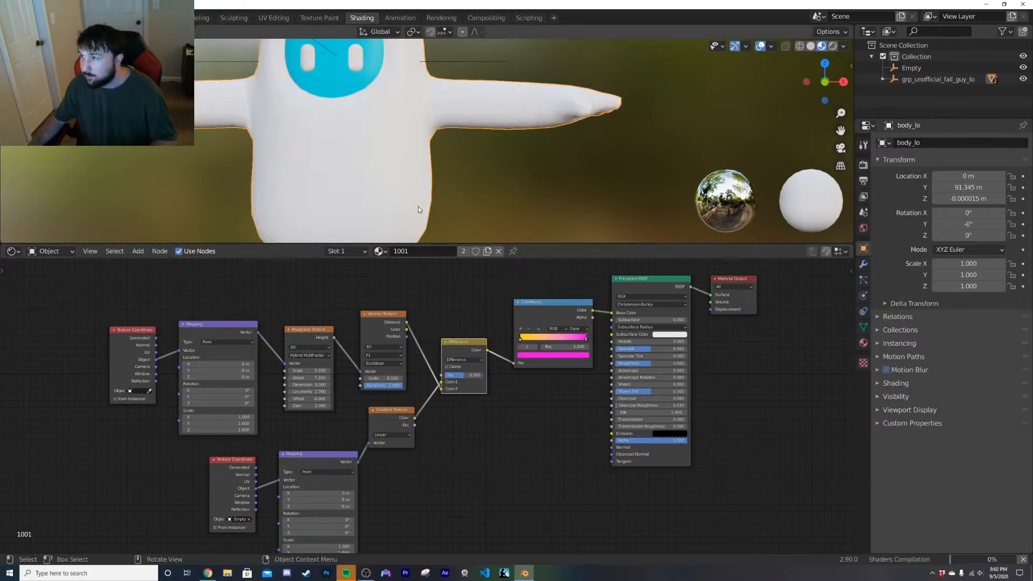
pyautogui.scroll(3, 418, 205)
pyautogui.scroll(-4, 412, 192)
pyautogui.scroll(1, 492, 346)
pyautogui.scroll(2, 493, 346)
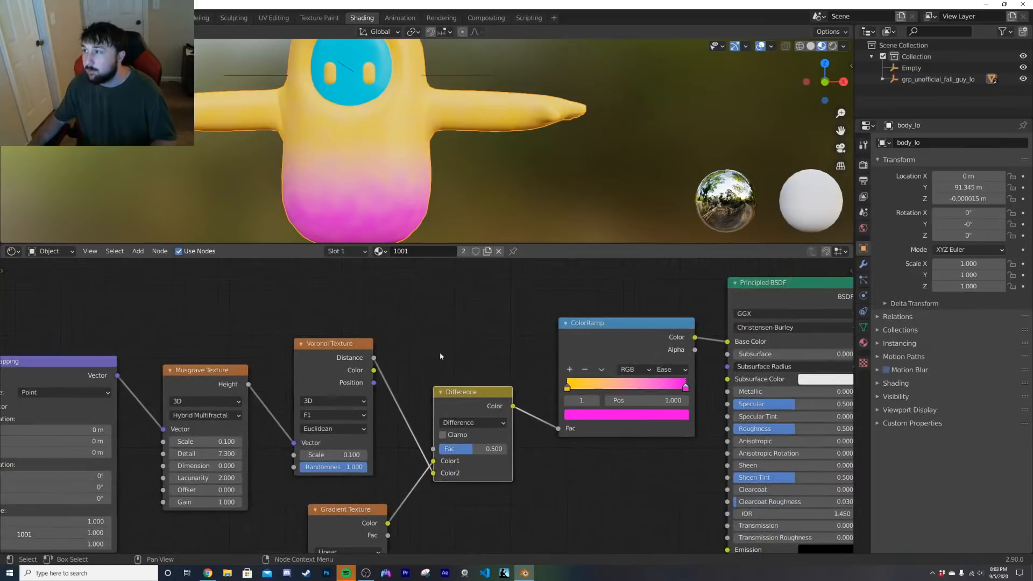
# Step: Try Constant interpolation on the ColorRamp with the magenta stop at about 0.391
pyautogui.moveTo(686, 387); pyautogui.dragTo(726, 389)
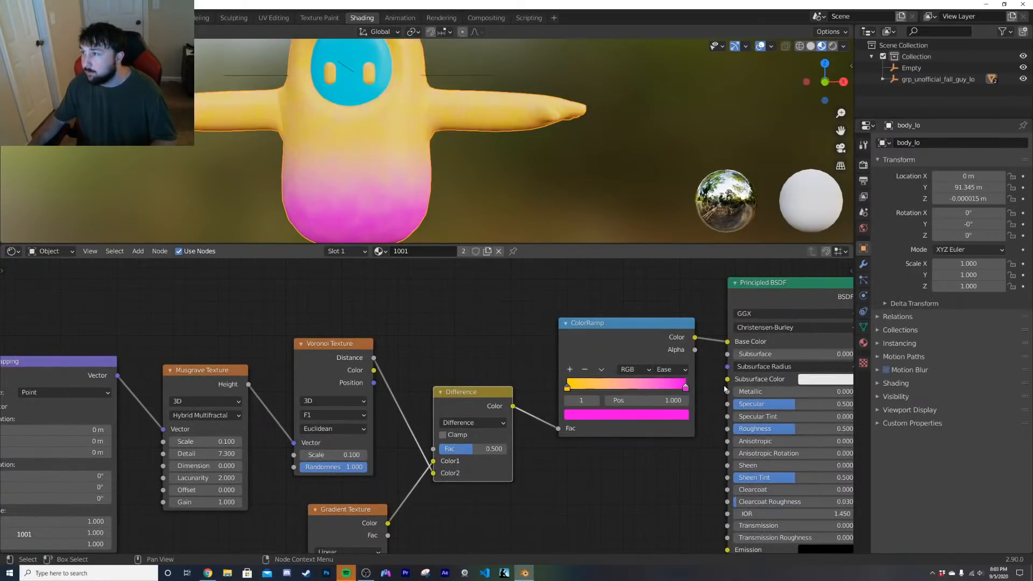
pyautogui.click(685, 371)
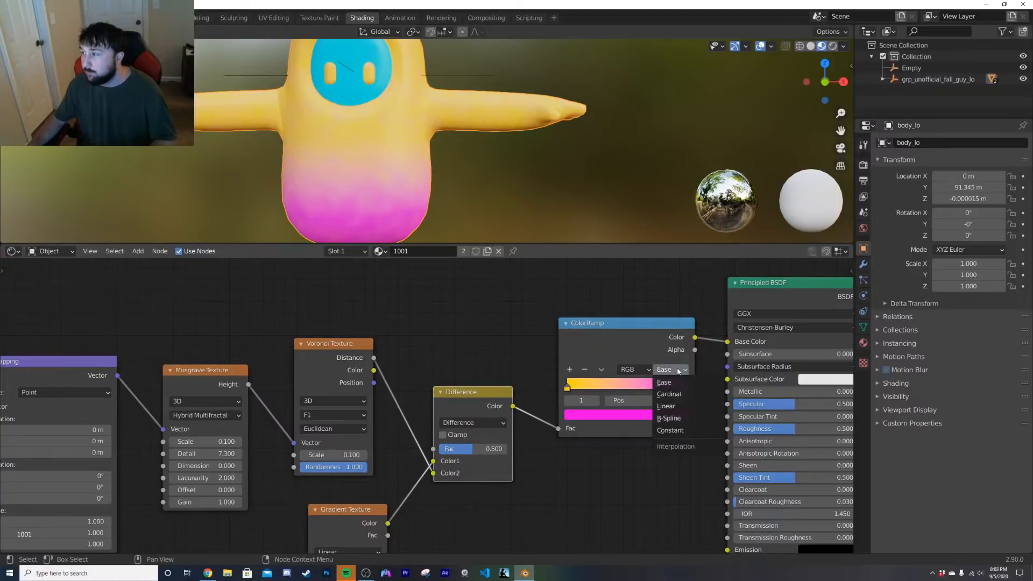
pyautogui.click(679, 430)
pyautogui.moveTo(686, 390); pyautogui.dragTo(610, 390)
# Step: Try the Linear Light blend mode on the MixRGB node
pyautogui.scroll(2, 431, 407)
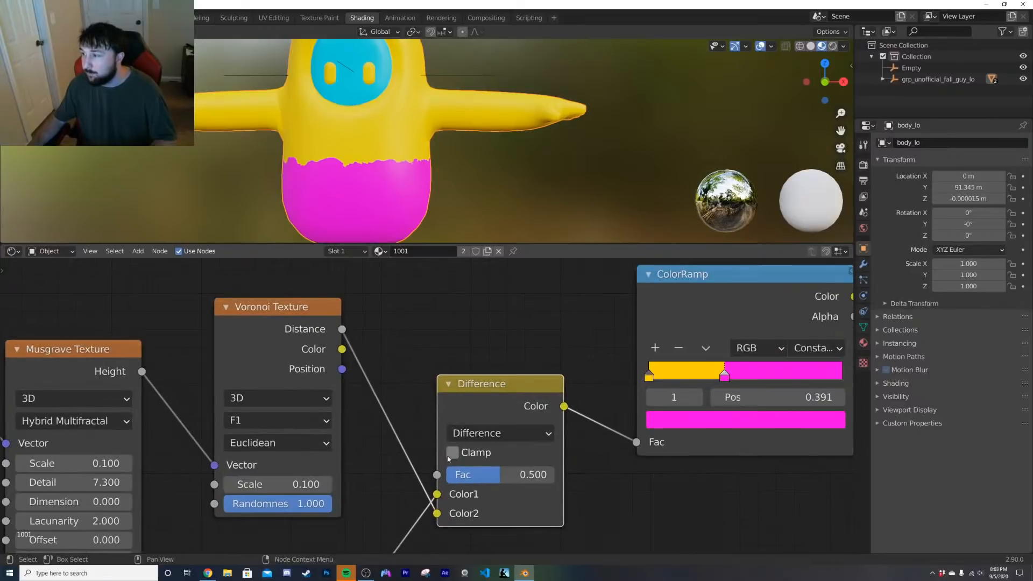
pyautogui.click(500, 433)
pyautogui.moveTo(483, 483)
pyautogui.mouseDown()
pyautogui.moveTo(556, 484)
pyautogui.moveTo(501, 483)
pyautogui.mouseUp()
pyautogui.click(501, 435)
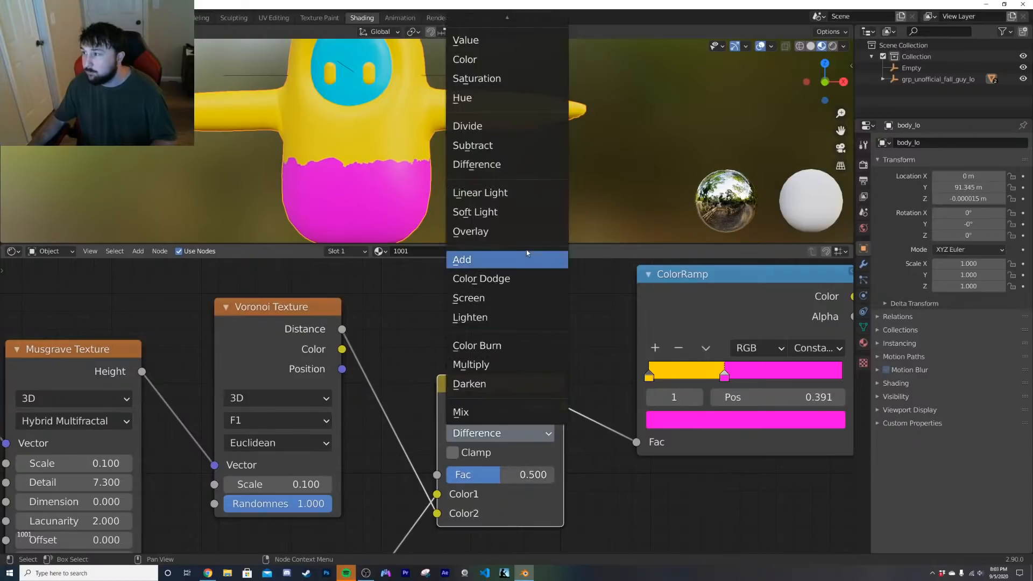
pyautogui.click(478, 203)
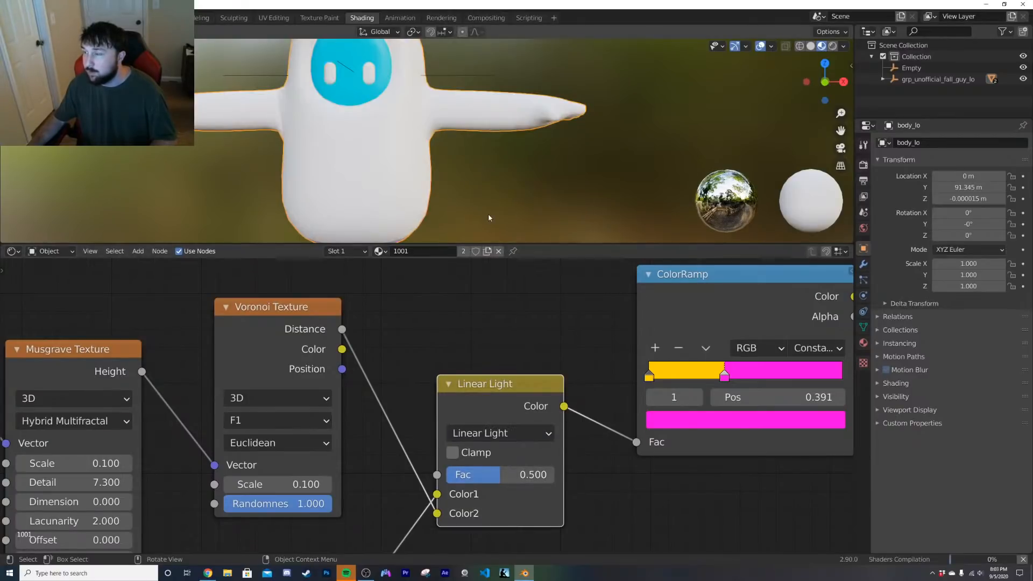
# Step: Set the ColorRamp interpolation back to Ease and move the magenta stop to about 0.888
pyautogui.click(817, 349)
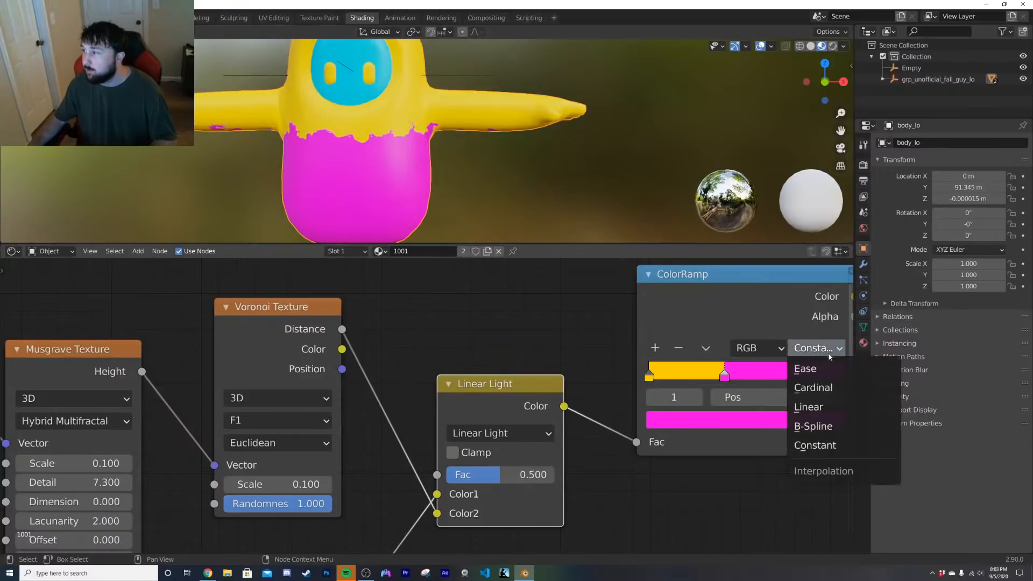
pyautogui.click(806, 366)
pyautogui.moveTo(842, 378)
pyautogui.mouseDown()
pyautogui.moveTo(761, 375)
pyautogui.moveTo(822, 376)
pyautogui.mouseUp()
pyautogui.moveTo(404, 183)
pyautogui.mouseDown(button='middle')
pyautogui.moveTo(411, 199)
pyautogui.moveTo(420, 161)
pyautogui.moveTo(397, 169)
pyautogui.mouseUp(button='middle')
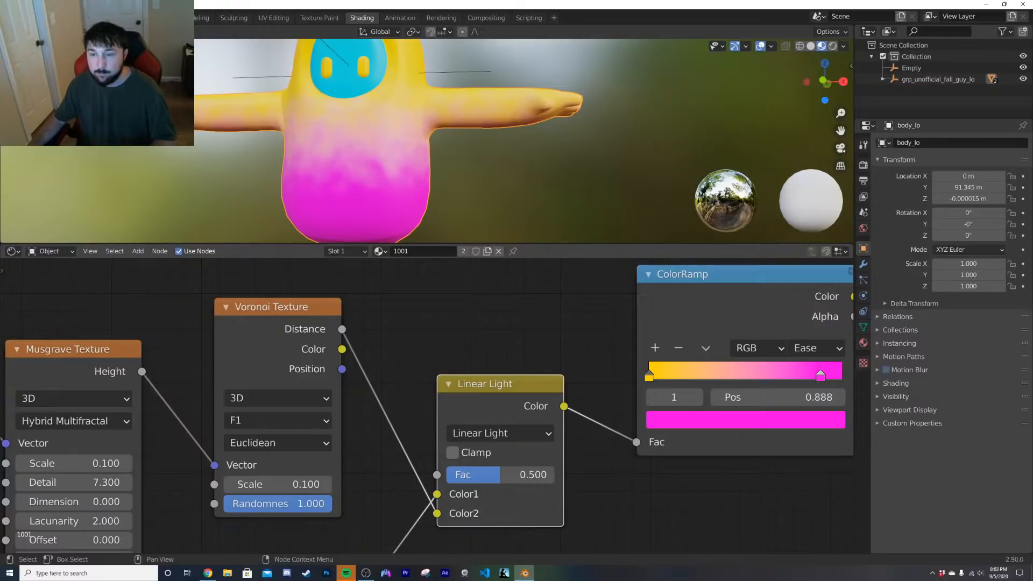
# Step: Try the Lighten, Darken and Multiply blend modes on the MixRGB node, returning to Lighten
pyautogui.click(506, 433)
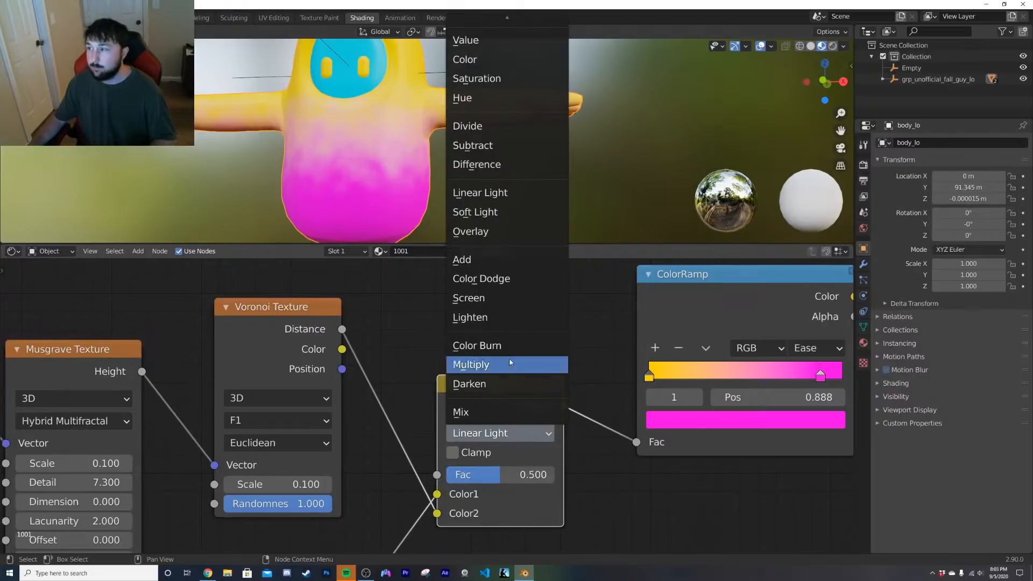
pyautogui.click(515, 315)
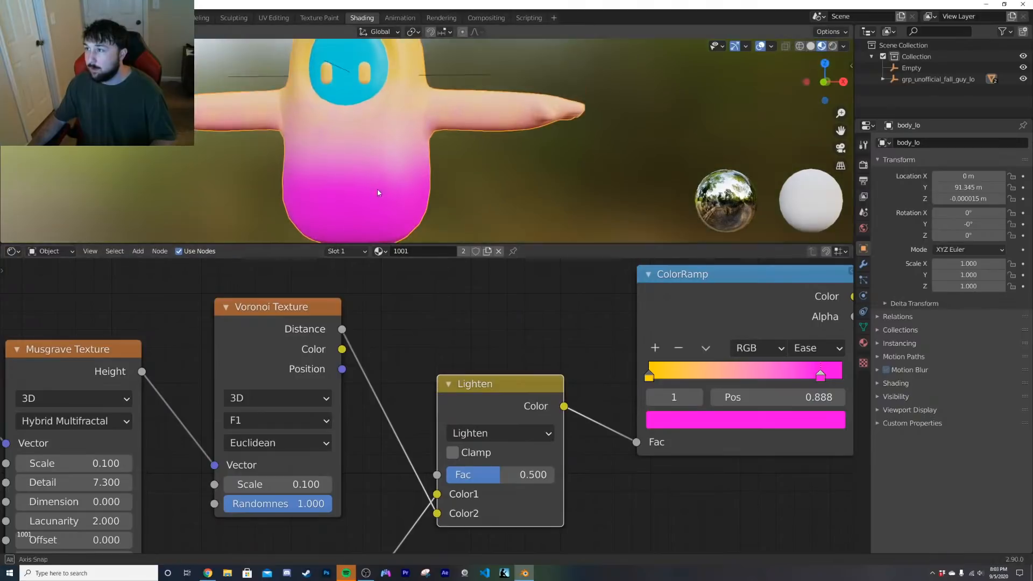
pyautogui.click(537, 434)
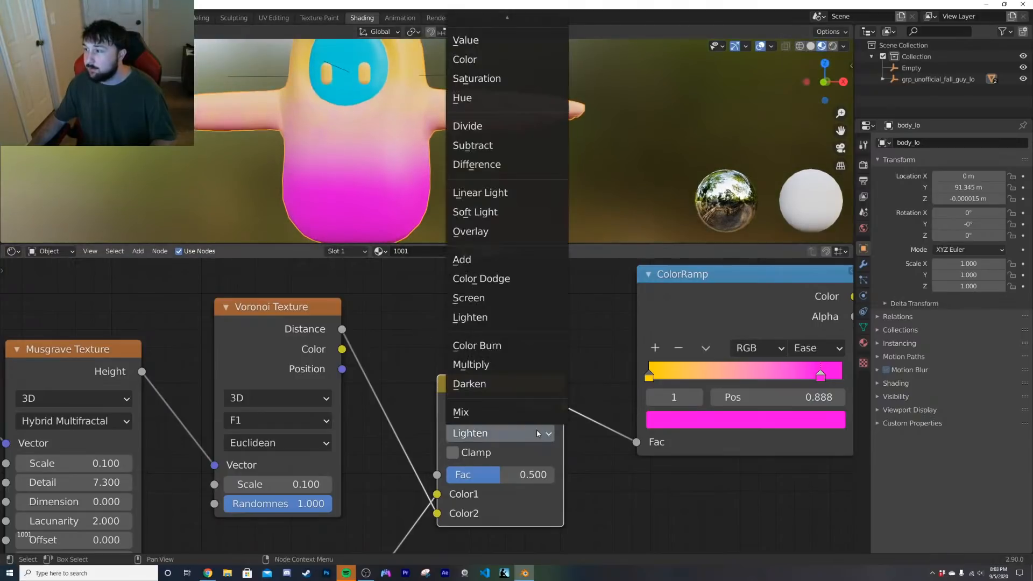
pyautogui.click(506, 378)
pyautogui.click(502, 432)
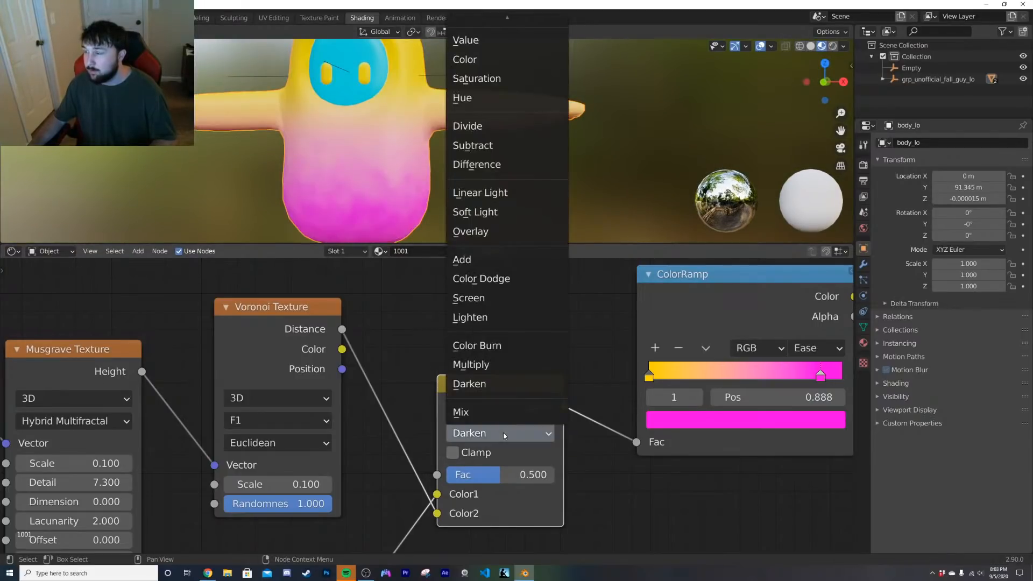
pyautogui.click(503, 364)
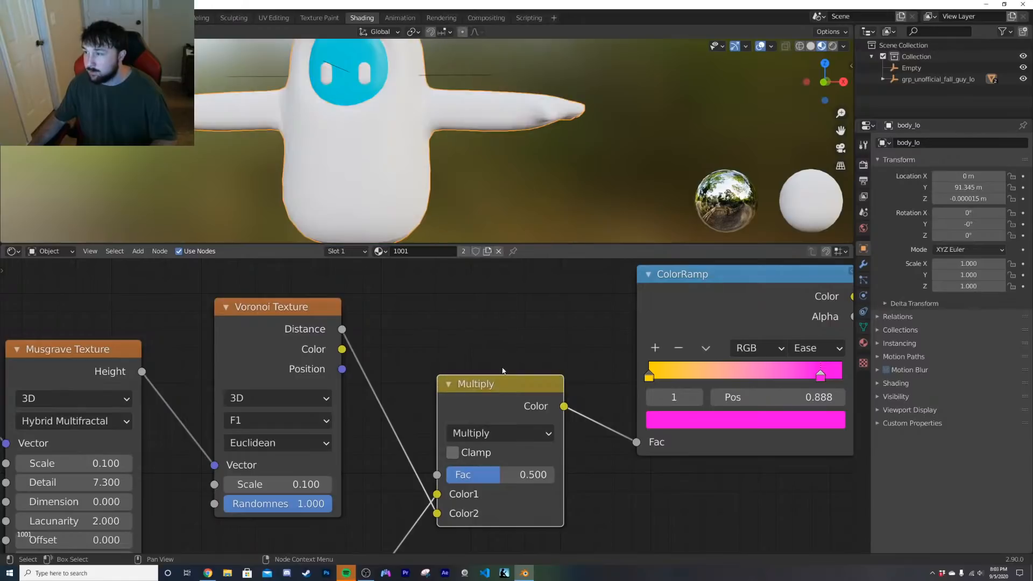
pyautogui.click(501, 433)
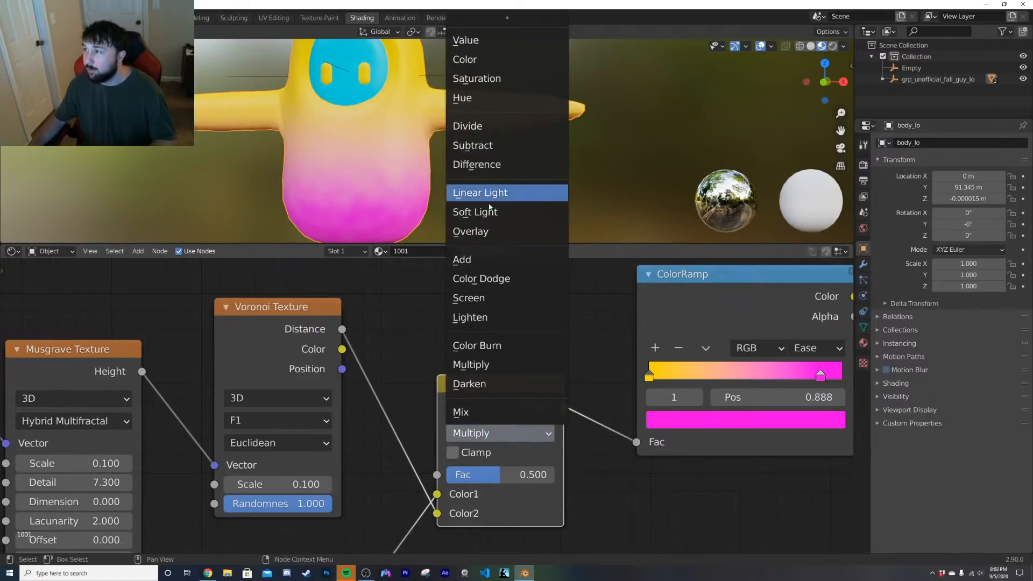
pyautogui.click(483, 322)
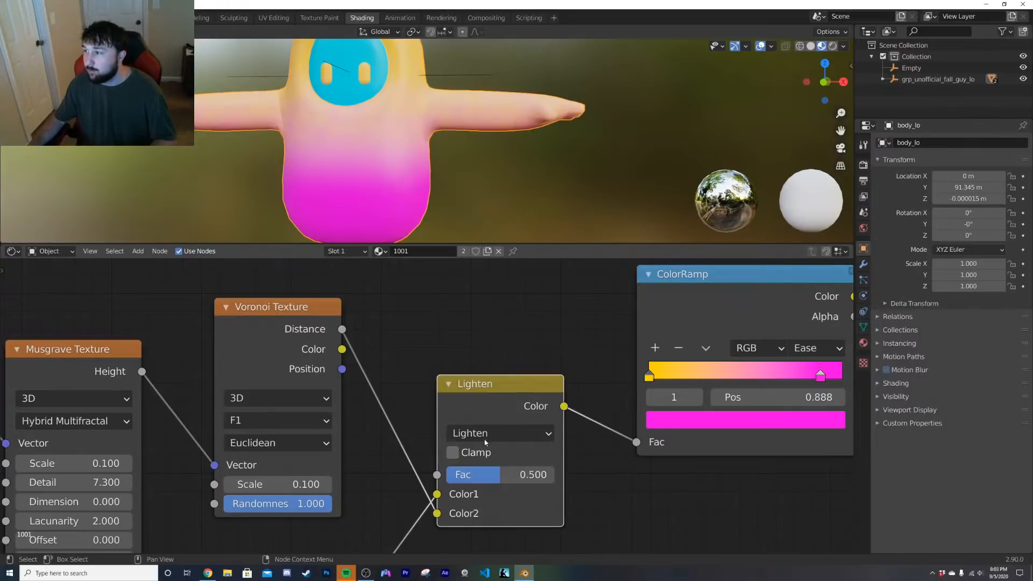
# Step: Try the Screen blend mode on the MixRGB node and settle on Overlay
pyautogui.click(485, 440)
pyautogui.click(479, 294)
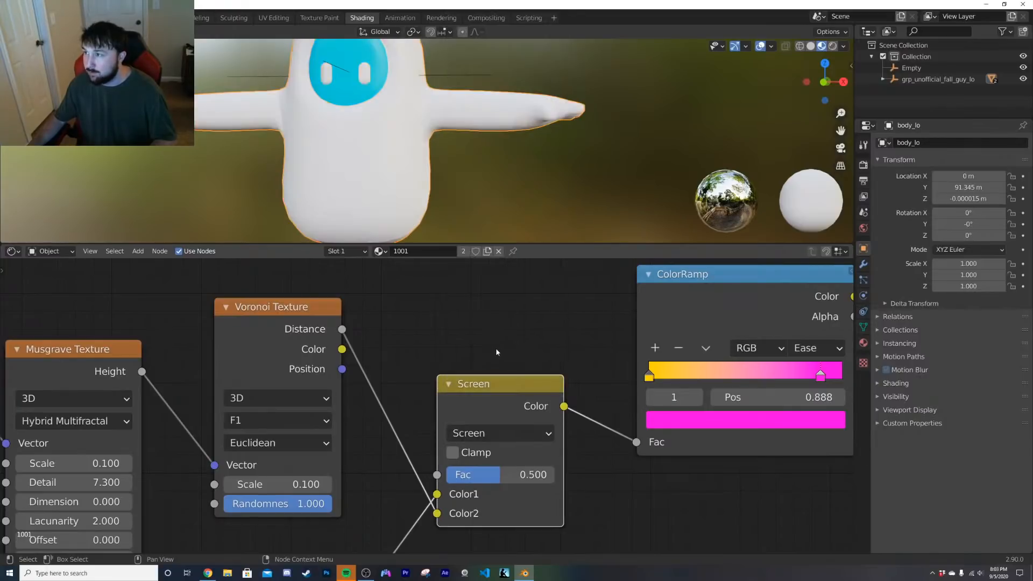
pyautogui.click(496, 434)
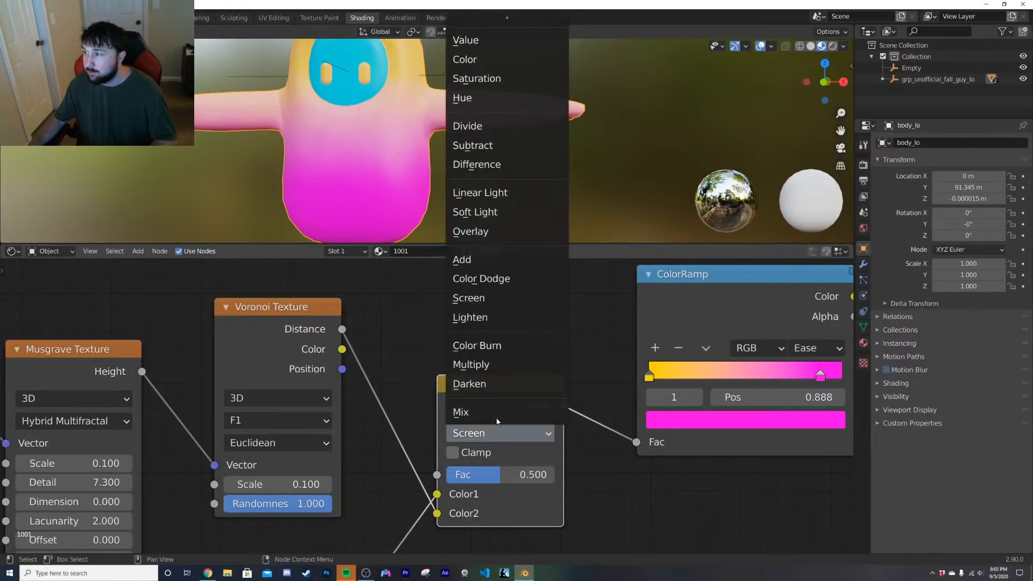
pyautogui.click(475, 230)
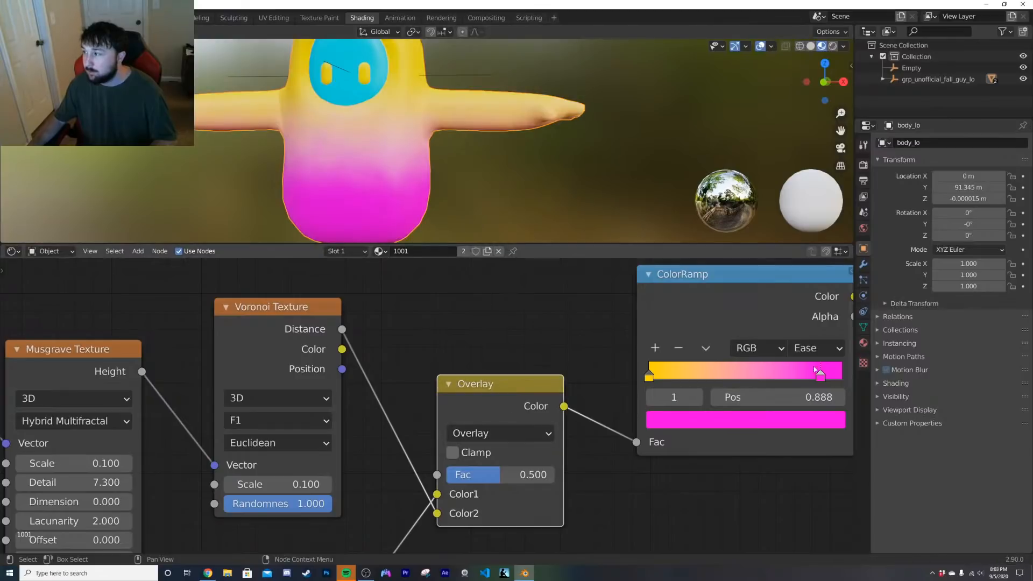
# Step: Try the ColorRamp's magenta stop at about 0.625, then set it to 1.000, keeping the yellow stop at 0.000
pyautogui.moveTo(822, 378); pyautogui.dragTo(770, 370)
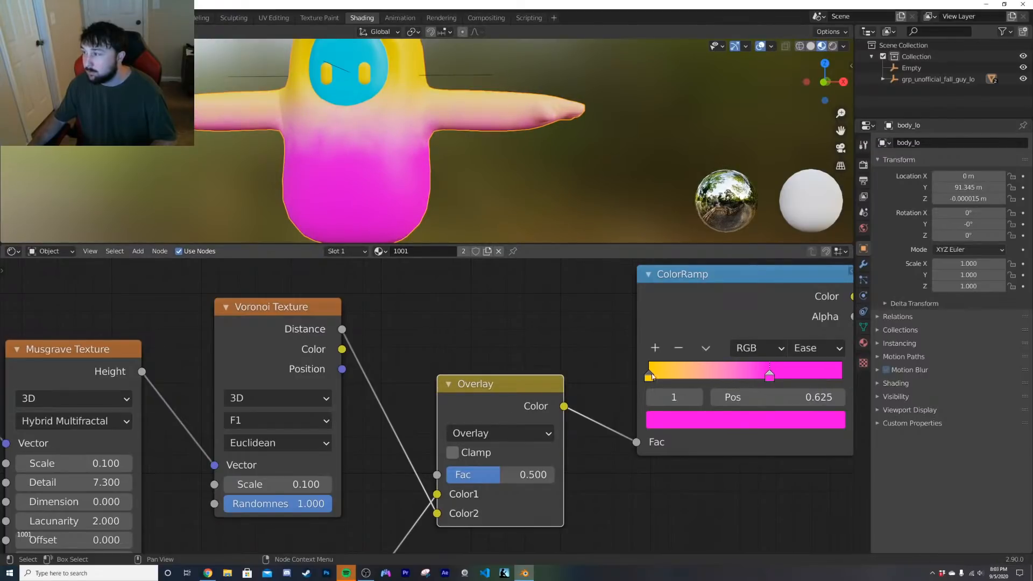
pyautogui.moveTo(650, 377)
pyautogui.mouseDown()
pyautogui.moveTo(731, 377)
pyautogui.moveTo(649, 377)
pyautogui.mouseUp()
pyautogui.moveTo(709, 386); pyautogui.dragTo(707, 388, button='middle')
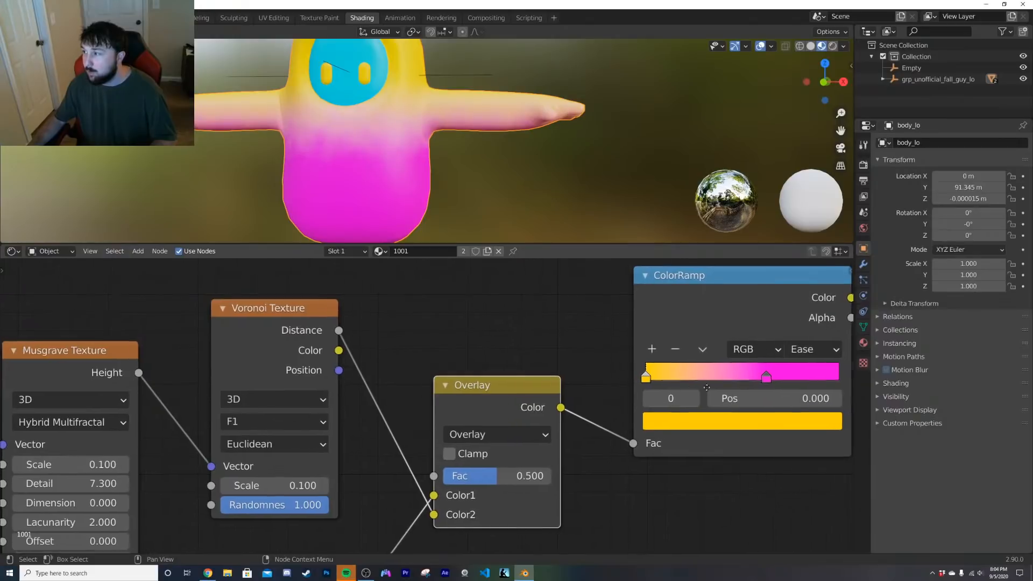
pyautogui.scroll(-2, 706, 387)
pyautogui.moveTo(530, 402); pyautogui.dragTo(603, 408)
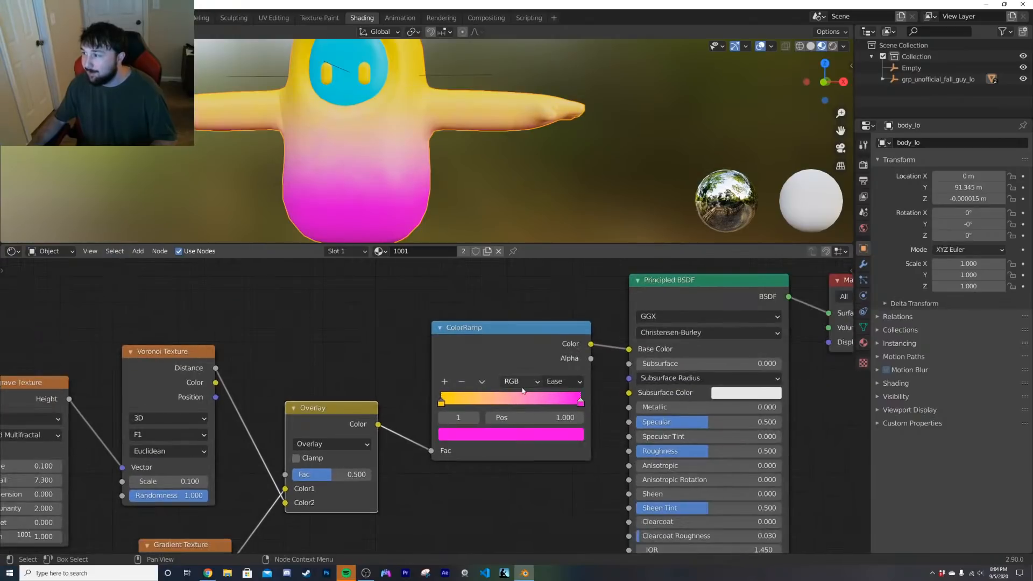
pyautogui.click(488, 337)
pyautogui.scroll(-2, 495, 352)
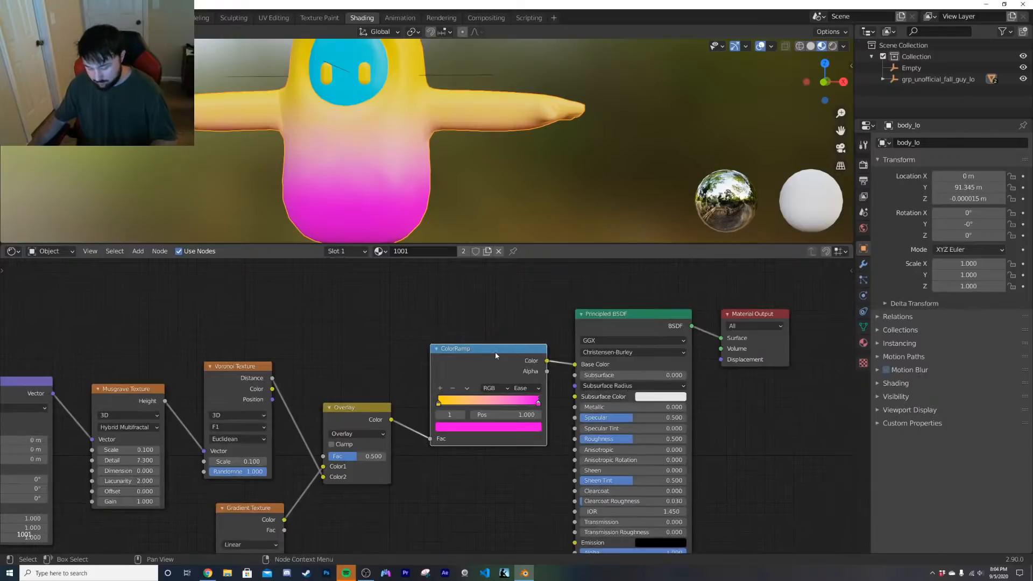
pyautogui.hotkey('shift', 'd')
pyautogui.click(403, 503)
pyautogui.moveTo(402, 503); pyautogui.dragTo(411, 457, button='middle')
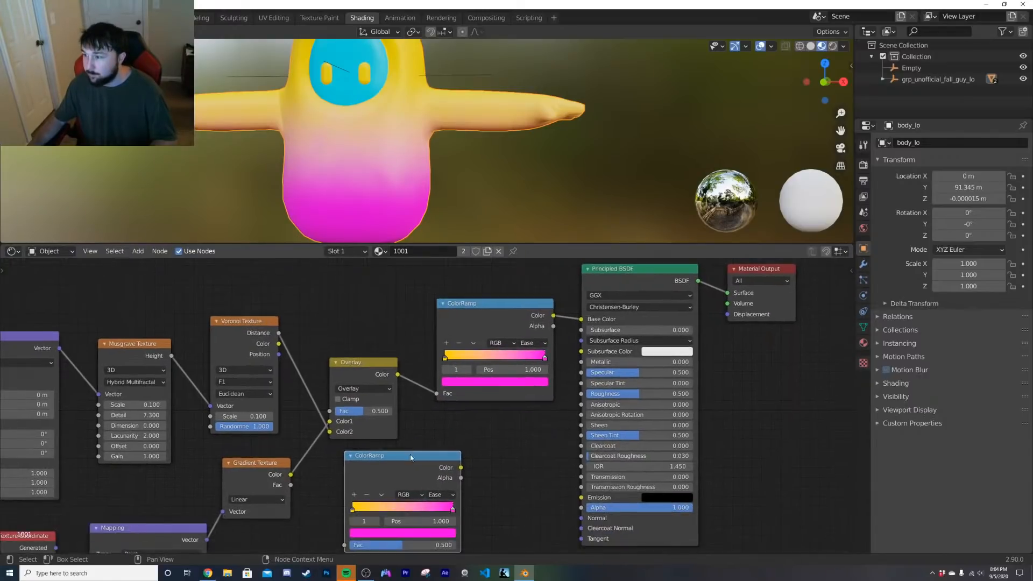
pyautogui.moveTo(407, 478); pyautogui.dragTo(501, 470)
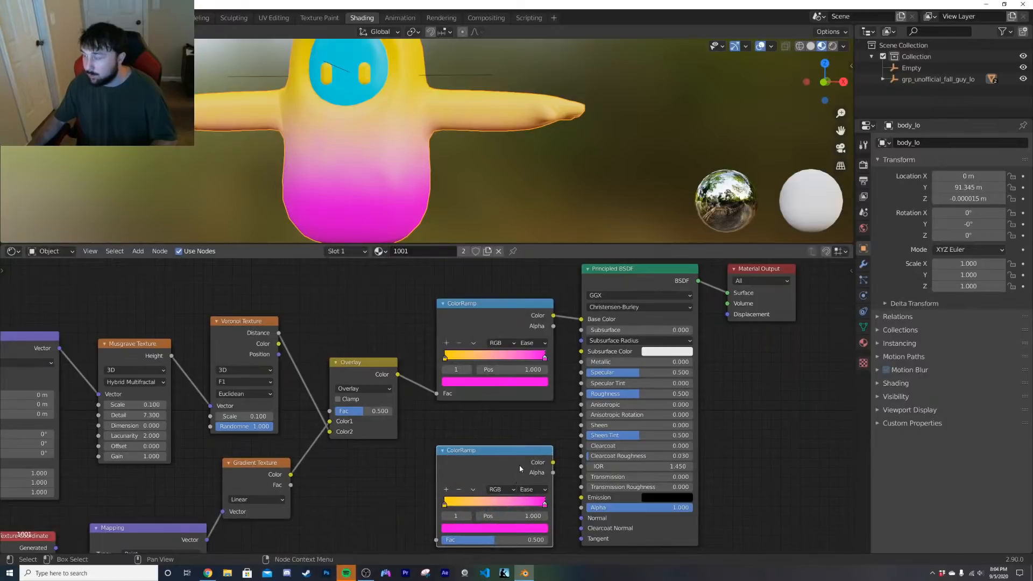
pyautogui.press('x')
# Step: Add a new ColorRamp node on the link between the Voronoi Texture's Distance output and the Overlay mix node
pyautogui.hotkey('shift', 'a')
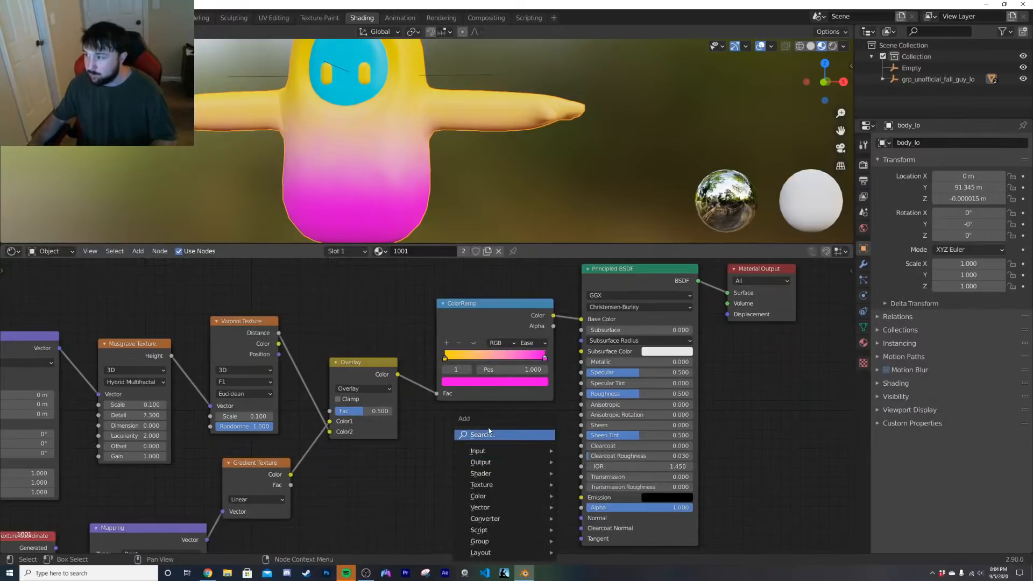
pyautogui.click(500, 434)
pyautogui.write('color ramp')
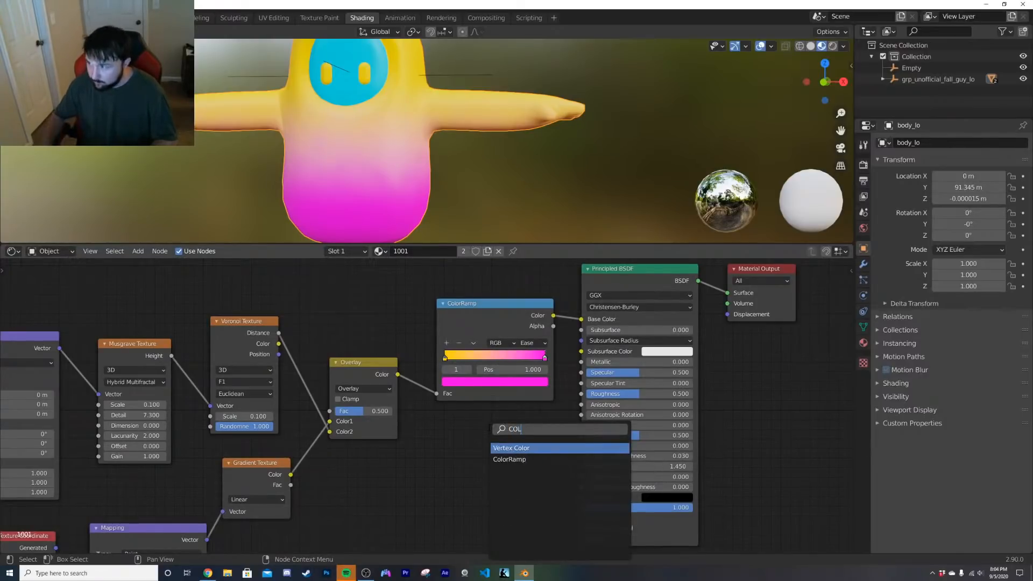
pyautogui.press('Return')
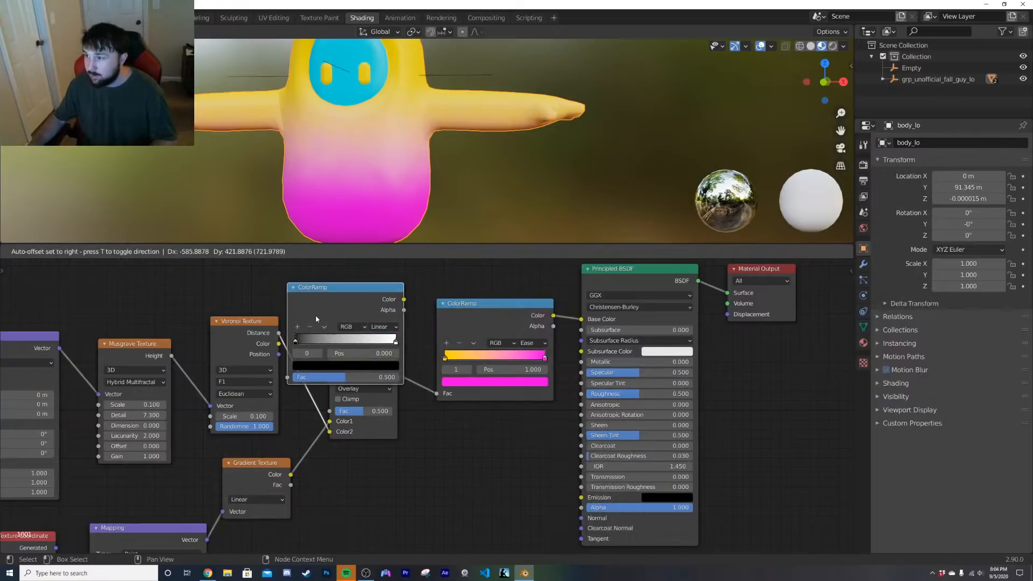
pyautogui.click(316, 315)
# Step: Set the new black-to-white ColorRamp to Constant interpolation and move its white stop to about 0.442
pyautogui.scroll(2, 393, 318)
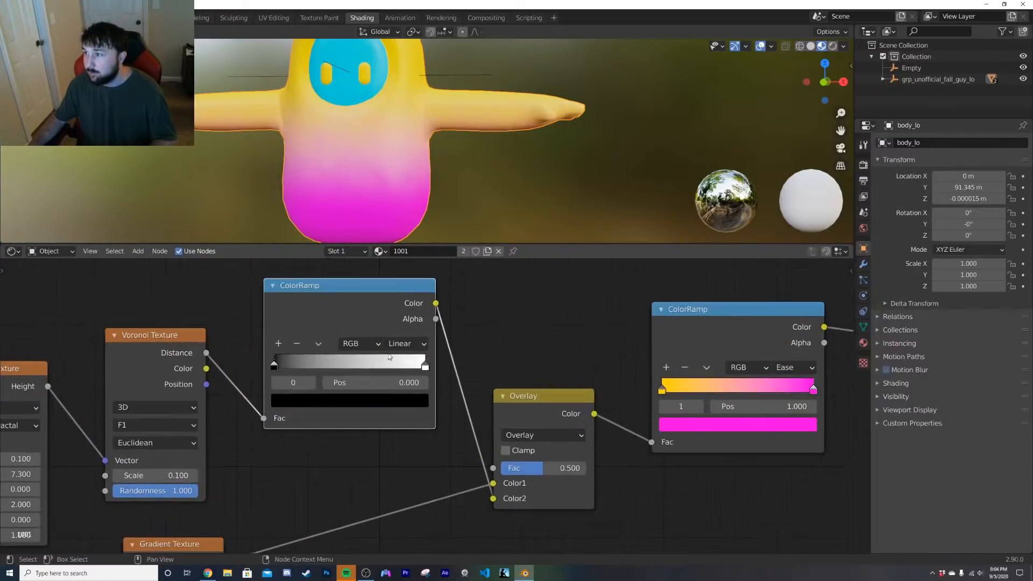
pyautogui.click(407, 343)
pyautogui.click(413, 421)
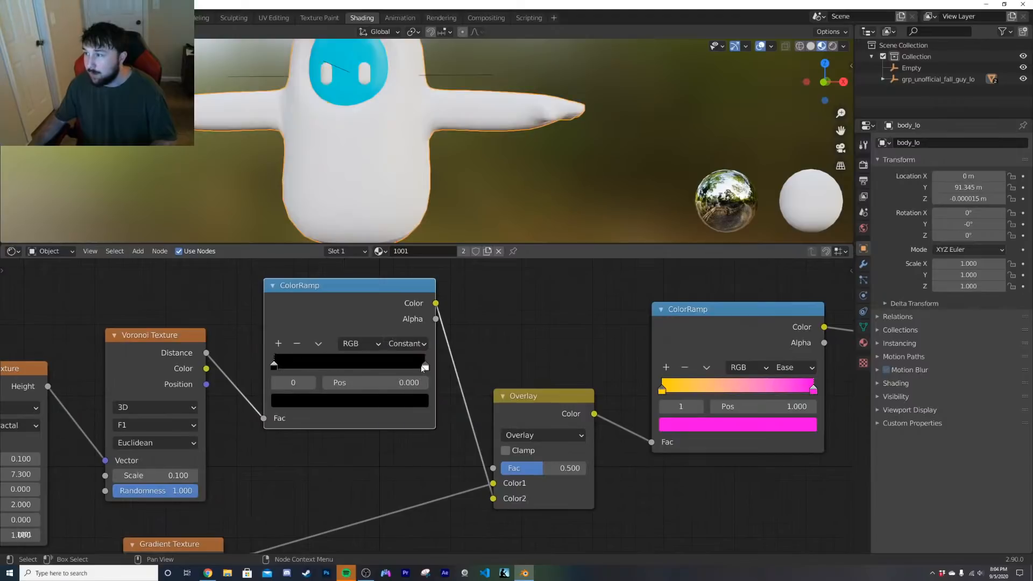
pyautogui.moveTo(424, 366); pyautogui.dragTo(342, 368)
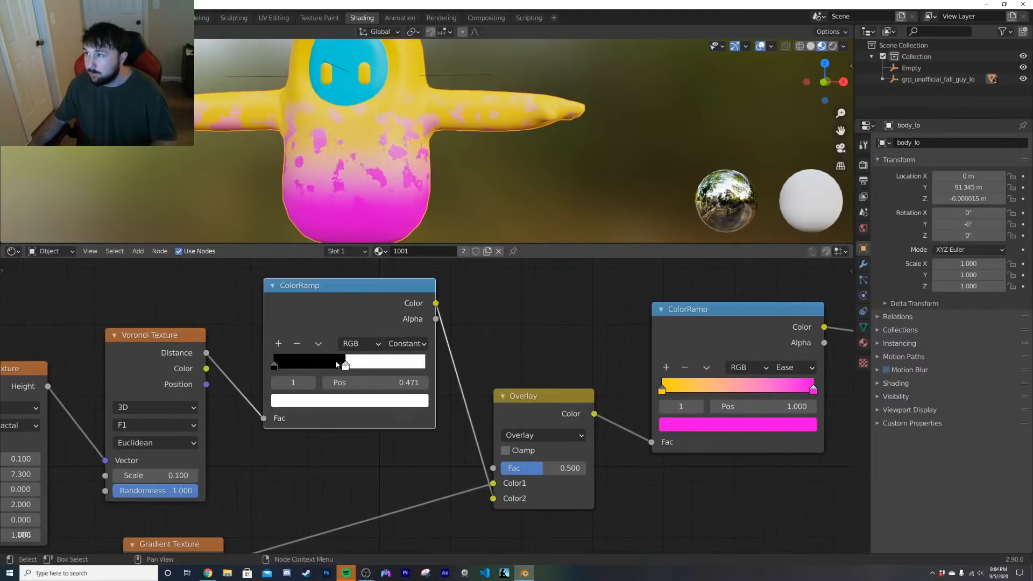
pyautogui.scroll(-3, 408, 189)
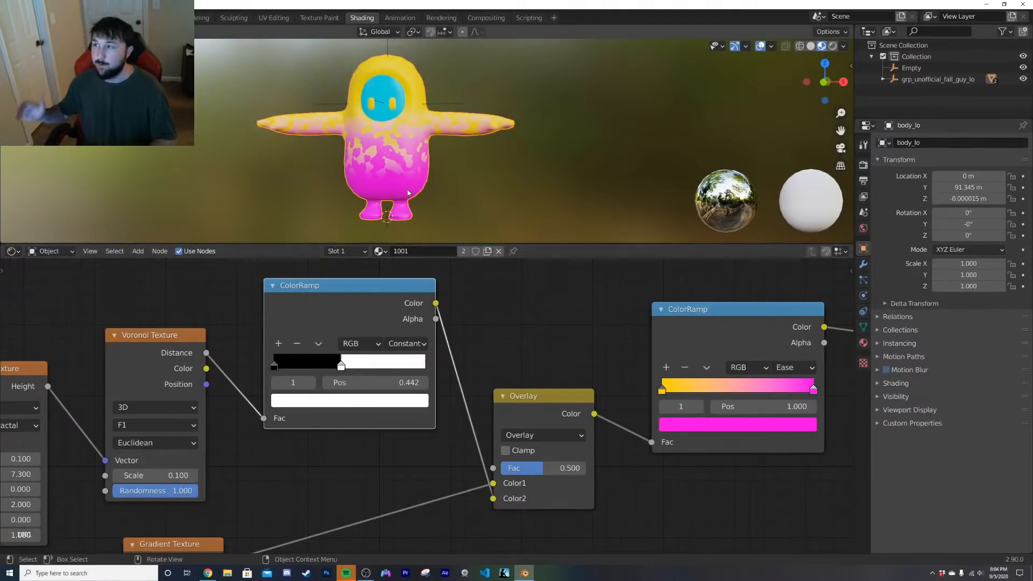
pyautogui.scroll(4, 412, 157)
pyautogui.scroll(3, 411, 157)
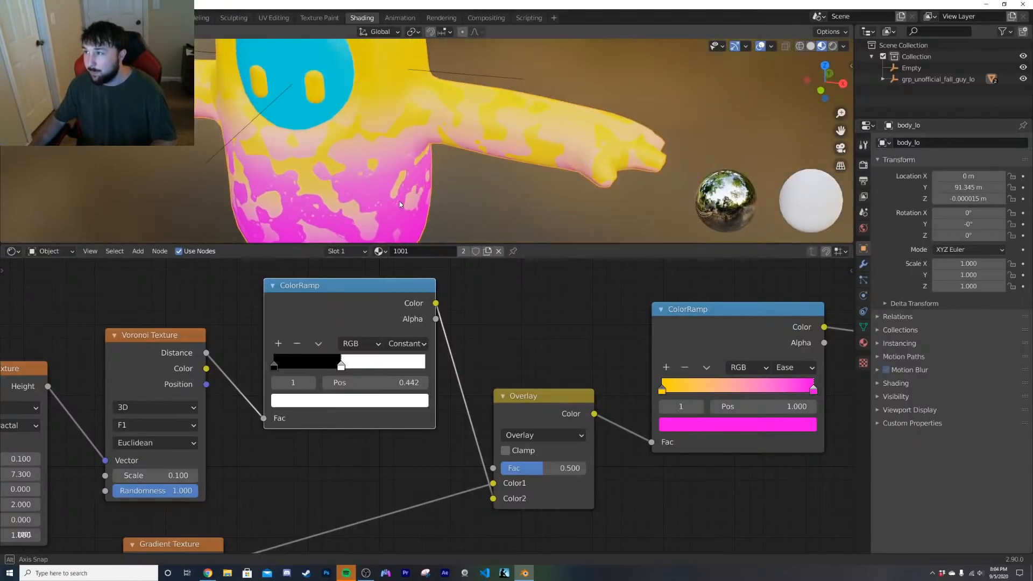
pyautogui.scroll(-4, 428, 169)
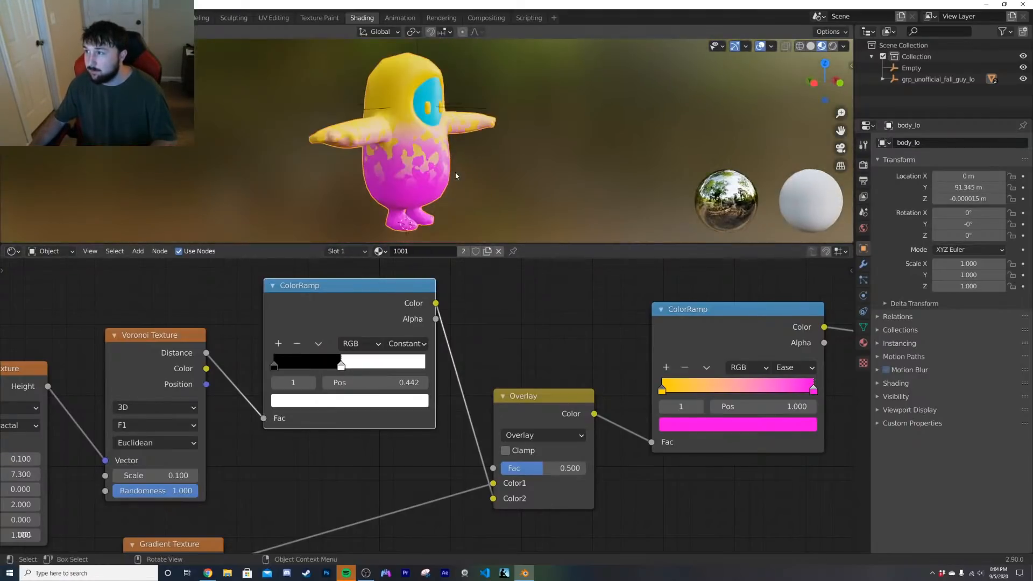
pyautogui.scroll(5, 365, 173)
pyautogui.moveTo(365, 173)
pyautogui.mouseDown(button='middle')
pyautogui.moveTo(337, 197)
pyautogui.moveTo(372, 184)
pyautogui.mouseUp(button='middle')
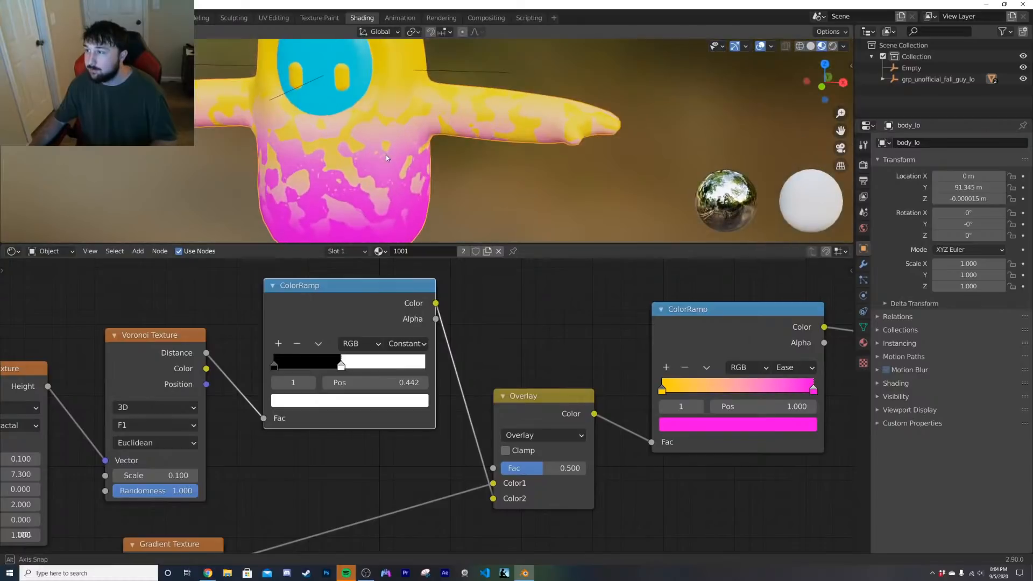
# Step: Move the Empty in front view to about X 0.049 m and Z 1.613 m, and set its X scale to about 2.01
pyautogui.click(922, 67)
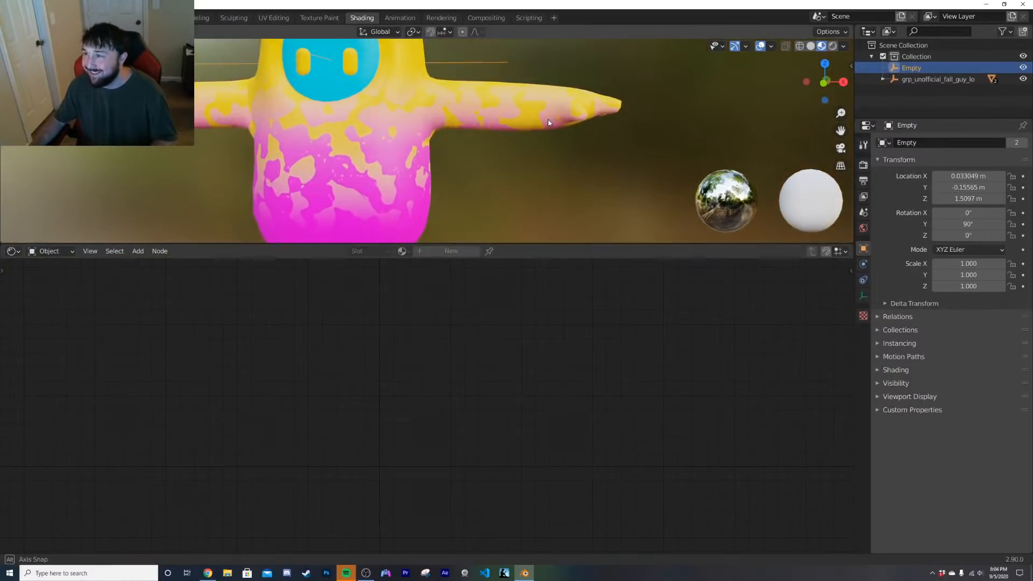
pyautogui.press('`')
pyautogui.click(326, 98)
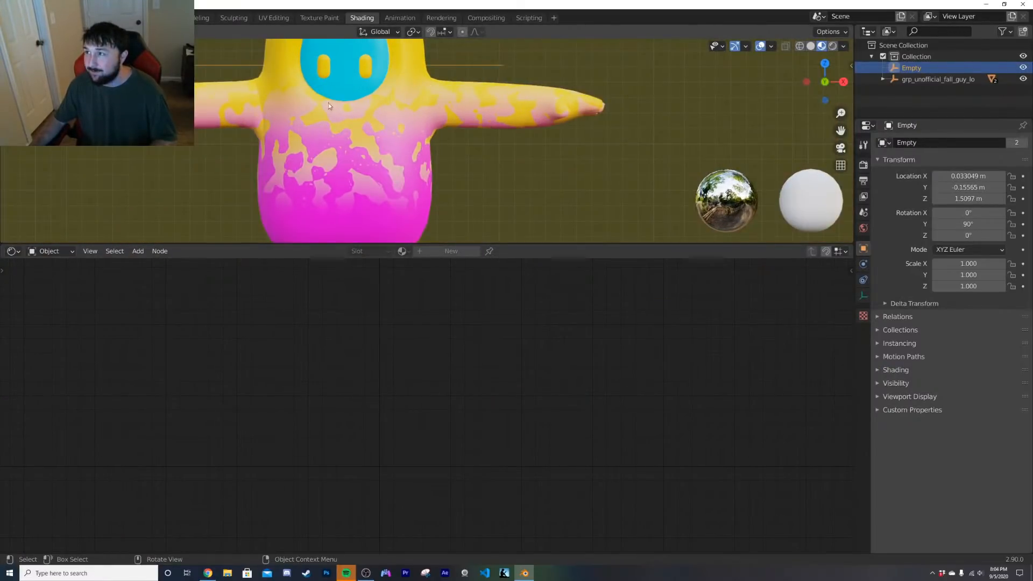
pyautogui.scroll(-3, 392, 151)
pyautogui.scroll(3, 392, 151)
pyautogui.press('g')
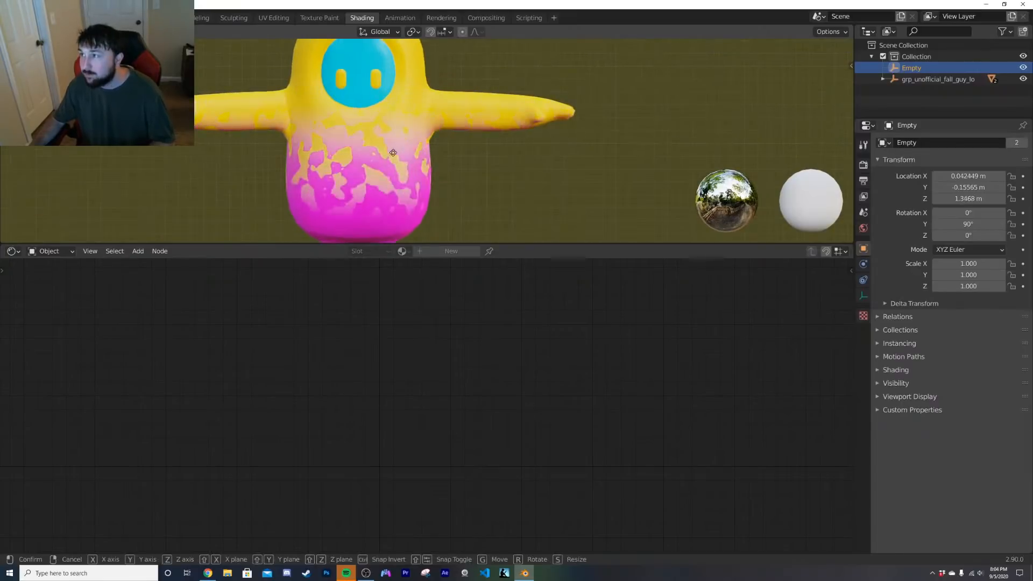
pyautogui.click(396, 78)
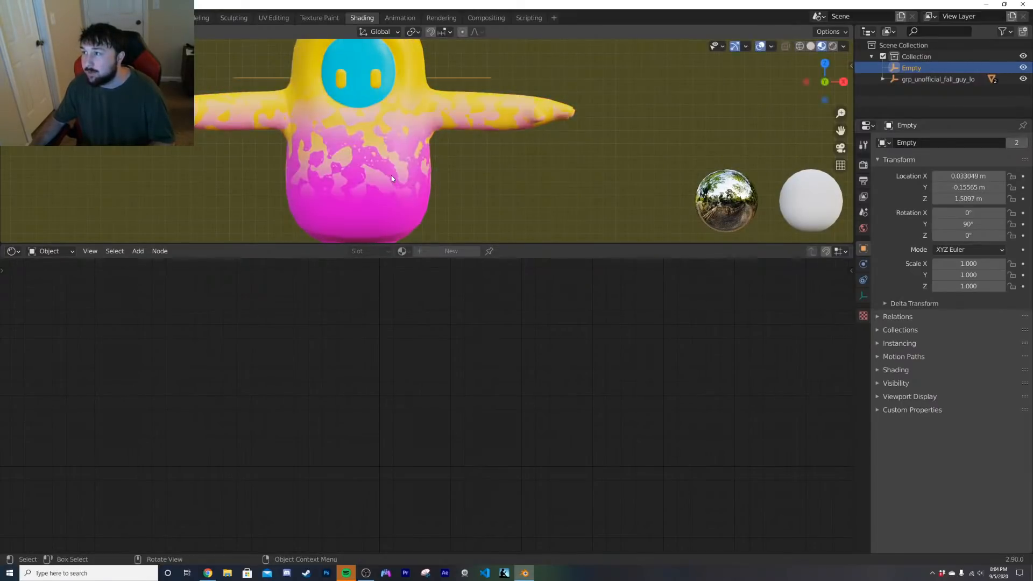
pyautogui.moveTo(959, 265); pyautogui.dragTo(872, 264)
pyautogui.hotkey('ctrl', 'z')
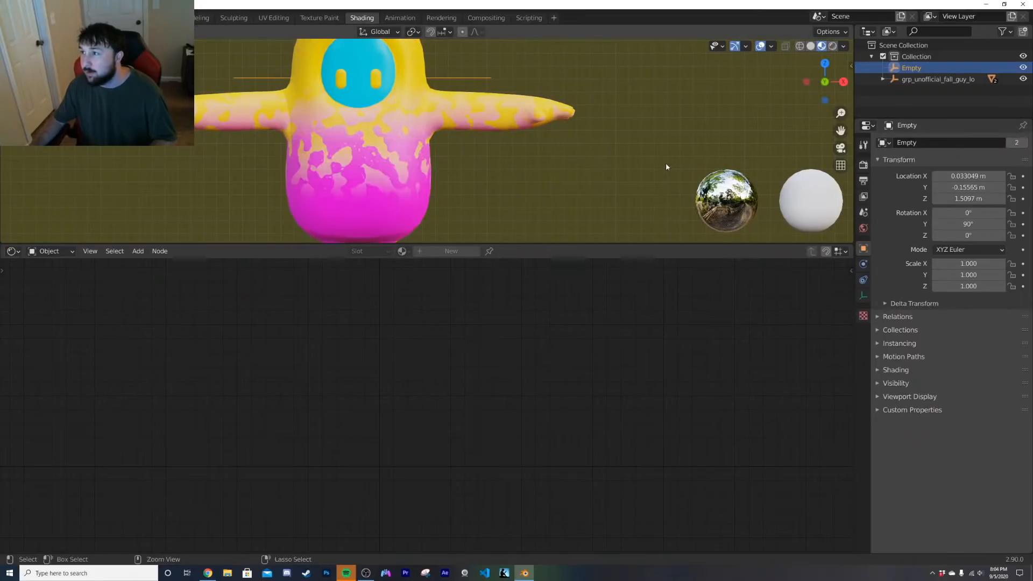
pyautogui.press('g')
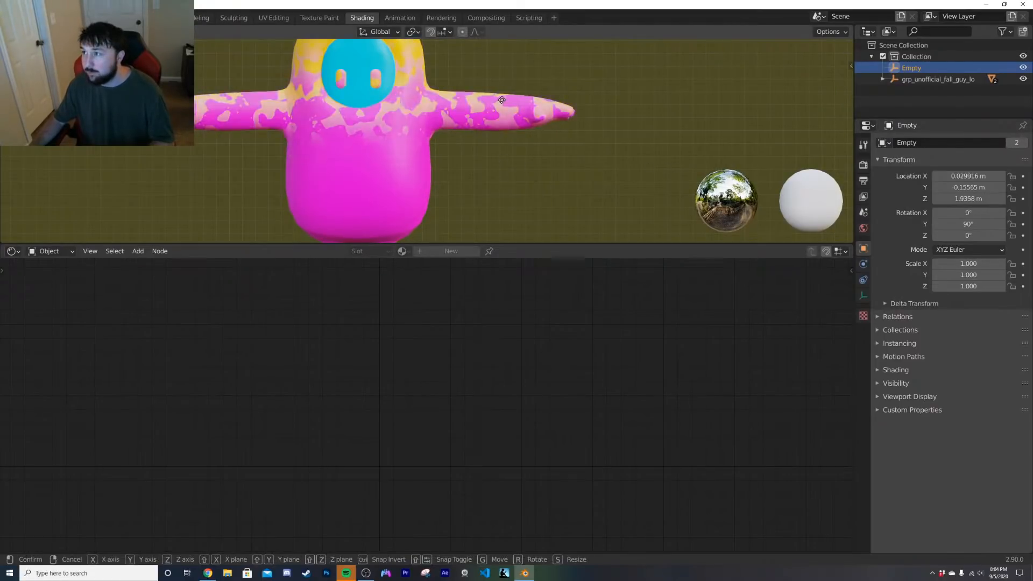
pyautogui.click(1004, 260)
pyautogui.moveTo(996, 263)
pyautogui.mouseDown()
pyautogui.moveTo(1025, 264)
pyautogui.moveTo(969, 264)
pyautogui.moveTo(978, 264)
pyautogui.mouseUp()
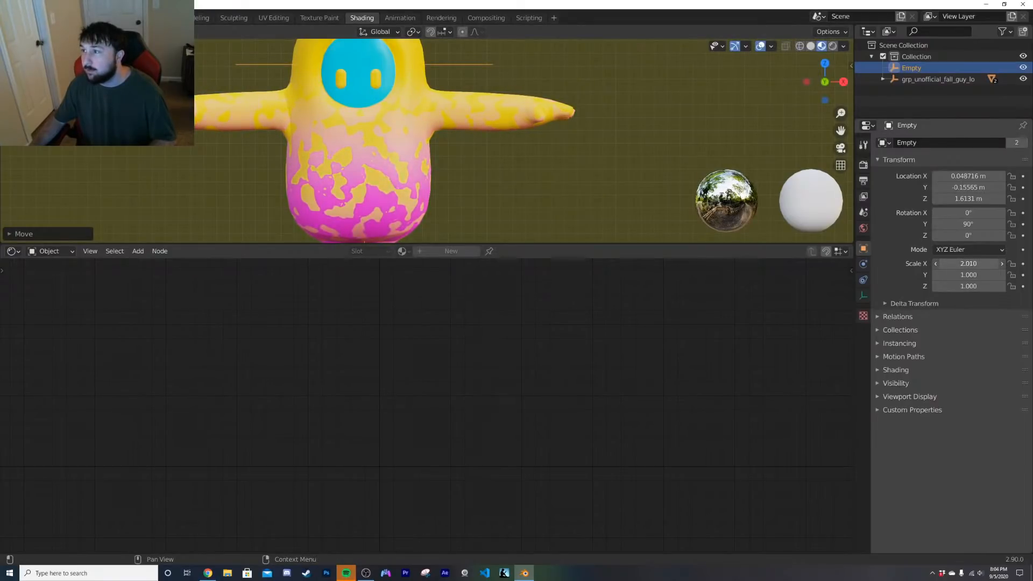
# Step: Add a middle stop at 0.500 to the body's yellow-to-magenta ColorRamp and darken its colour to a value of about 0.524
pyautogui.scroll(-1, 440, 143)
pyautogui.scroll(-2, 440, 144)
pyautogui.click(416, 163)
pyautogui.moveTo(415, 163)
pyautogui.mouseDown(button='middle')
pyautogui.moveTo(480, 167)
pyautogui.moveTo(461, 148)
pyautogui.moveTo(374, 146)
pyautogui.moveTo(398, 170)
pyautogui.mouseUp(button='middle')
pyautogui.scroll(4, 390, 158)
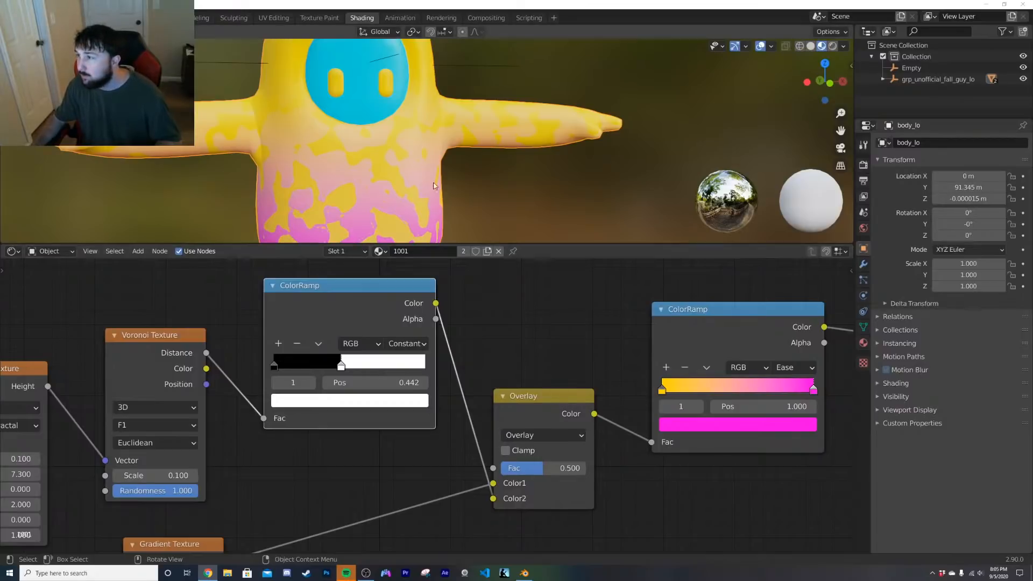
pyautogui.scroll(-4, 405, 195)
pyautogui.moveTo(709, 368); pyautogui.dragTo(638, 377, button='middle')
pyautogui.click(595, 376)
pyautogui.click(670, 436)
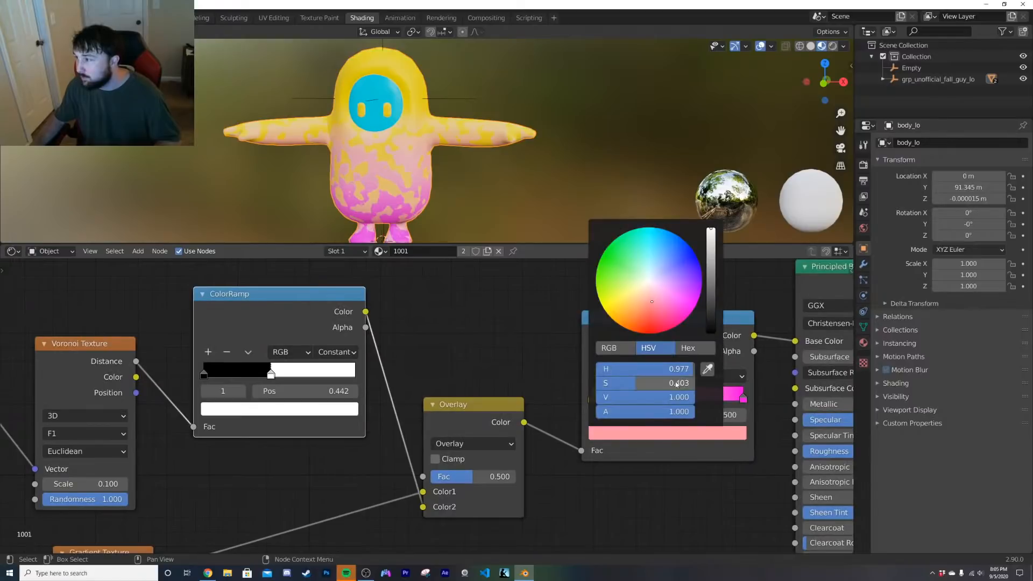
pyautogui.moveTo(713, 305); pyautogui.dragTo(712, 278)
# Step: Recolour the gradient's middle stop purple with a hue of about 0.789 and saturation 1.000
pyautogui.moveTo(442, 144); pyautogui.dragTo(446, 150, button='middle')
pyautogui.scroll(-3, 446, 149)
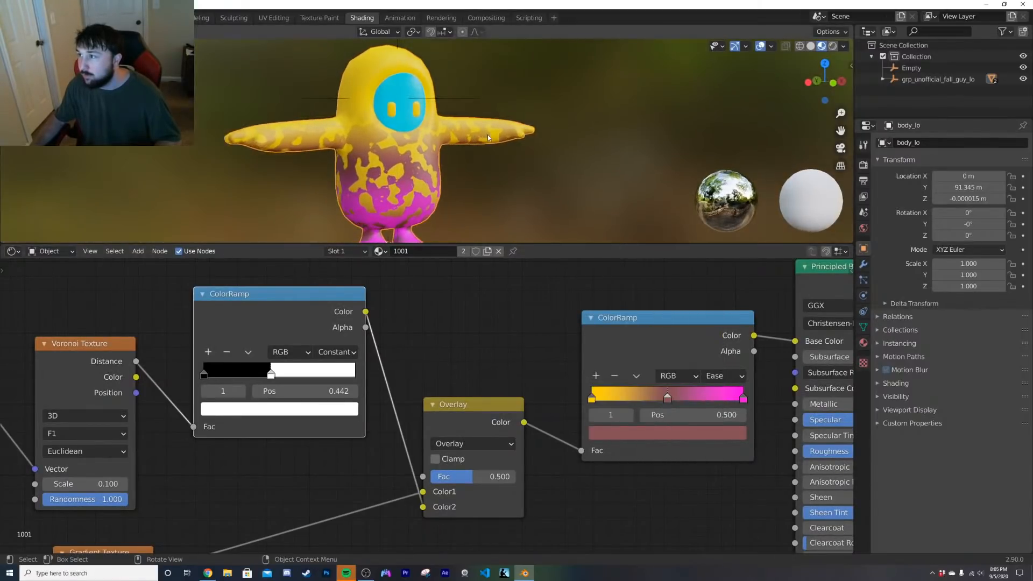
pyautogui.click(672, 430)
pyautogui.moveTo(691, 315); pyautogui.dragTo(700, 297)
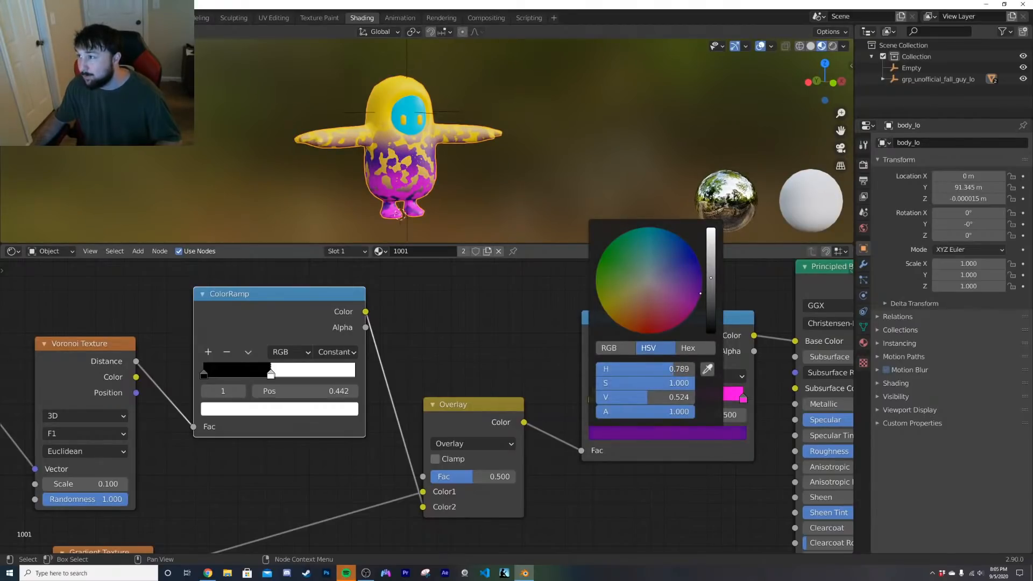
pyautogui.press('KP_1')
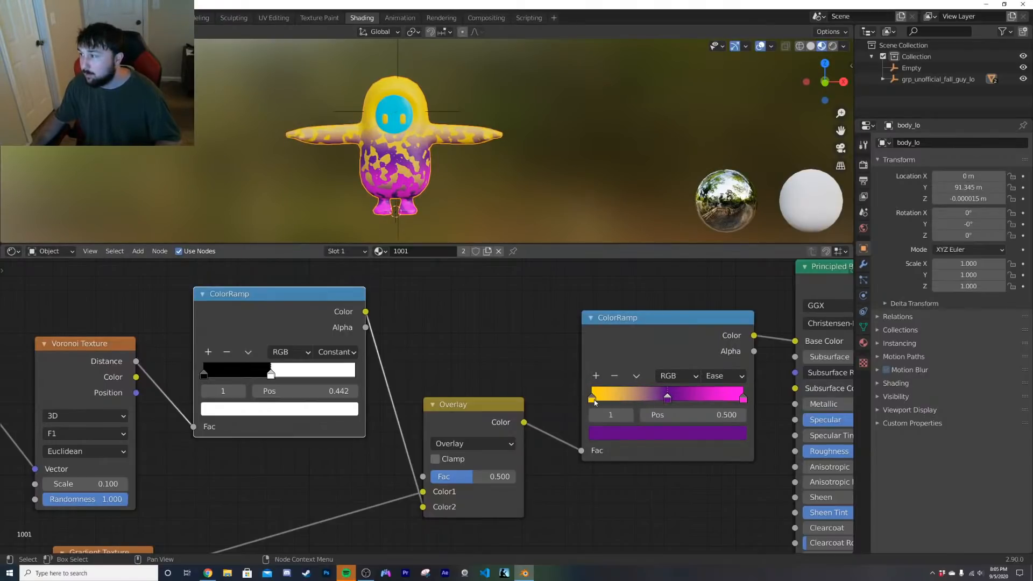
# Step: Try the gradient's yellow stop at about 0.766, undo the move and return the stop to 0.000
pyautogui.moveTo(595, 402); pyautogui.dragTo(710, 404)
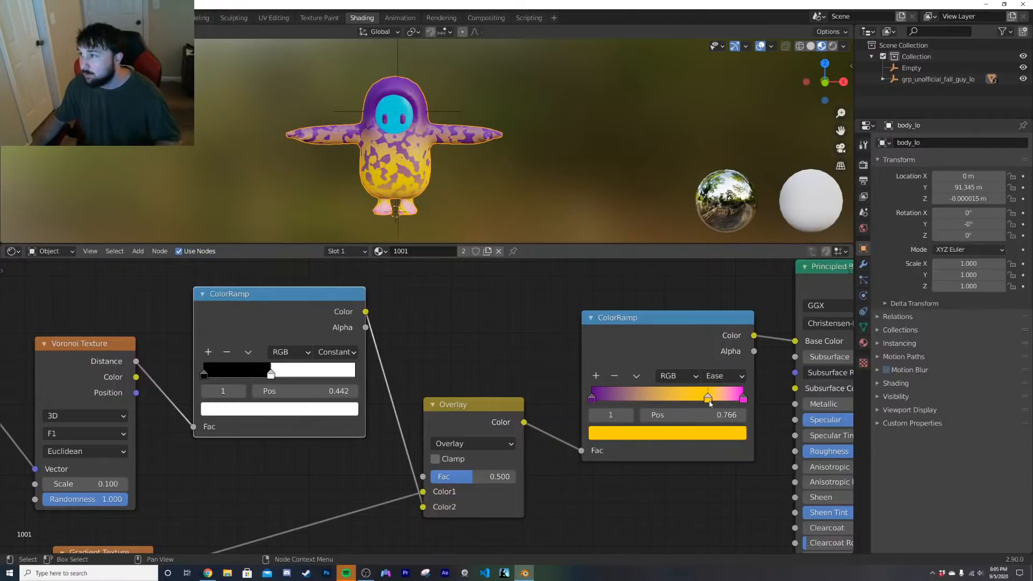
pyautogui.hotkey('ctrl', 'z')
pyautogui.hotkey('ctrl', 'z')
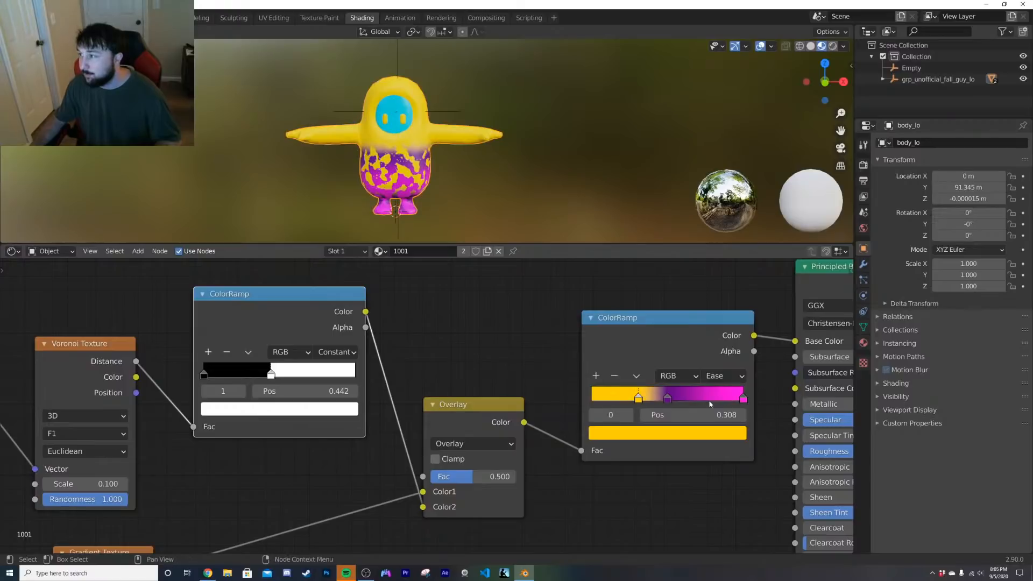
pyautogui.moveTo(639, 401); pyautogui.dragTo(548, 401)
# Step: Change the colour of the gradient's first stop at 0.000 from yellow to light blue
pyautogui.scroll(3, 447, 214)
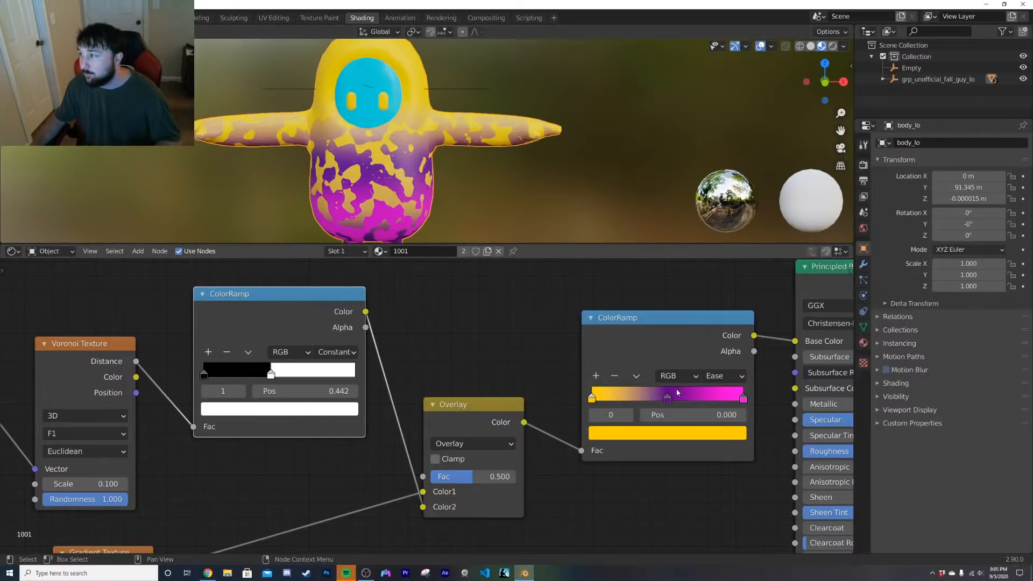
pyautogui.click(611, 427)
pyautogui.moveTo(647, 242)
pyautogui.mouseDown()
pyautogui.moveTo(636, 229)
pyautogui.moveTo(676, 237)
pyautogui.moveTo(634, 229)
pyautogui.moveTo(657, 227)
pyautogui.mouseUp()
pyautogui.scroll(-1, 441, 116)
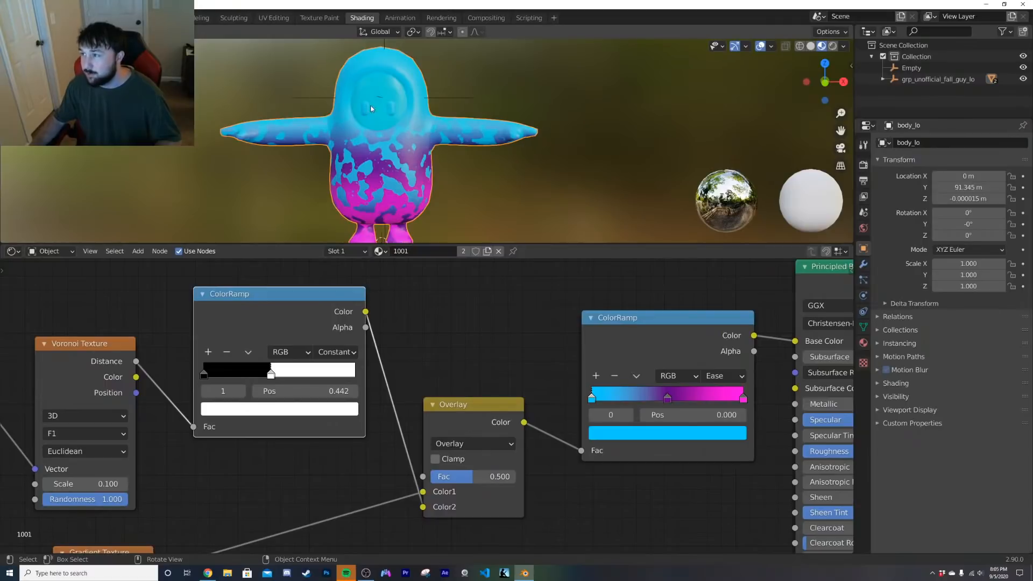
# Step: Set the Base Color of the face material Material.001 in slot 2 to yellow
pyautogui.click(347, 251)
pyautogui.click(323, 289)
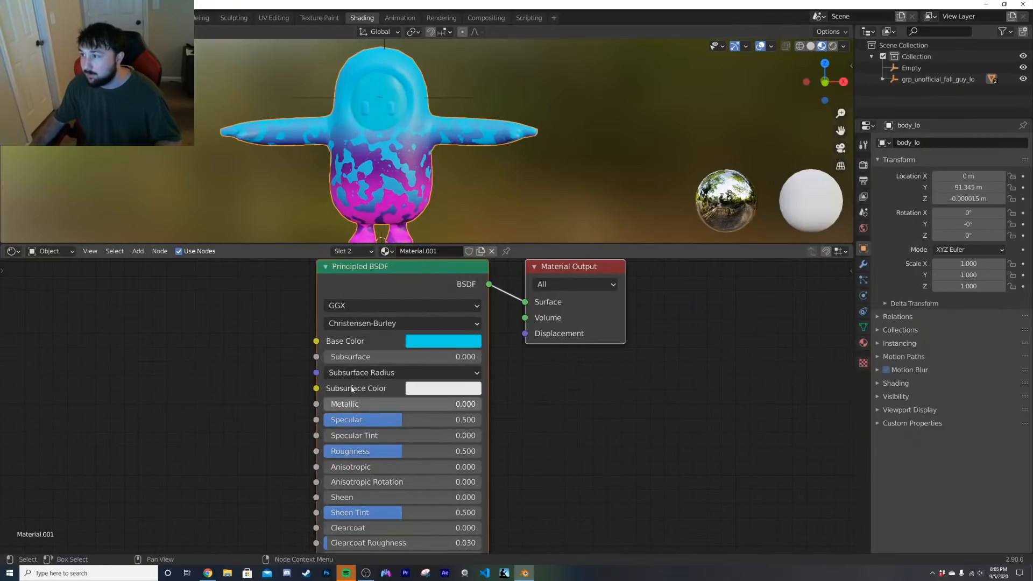
pyautogui.click(456, 339)
pyautogui.moveTo(440, 225); pyautogui.dragTo(419, 214)
pyautogui.moveTo(445, 169)
pyautogui.mouseDown(button='middle')
pyautogui.moveTo(523, 152)
pyautogui.moveTo(613, 156)
pyautogui.moveTo(446, 165)
pyautogui.mouseUp(button='middle')
pyautogui.scroll(2, 446, 165)
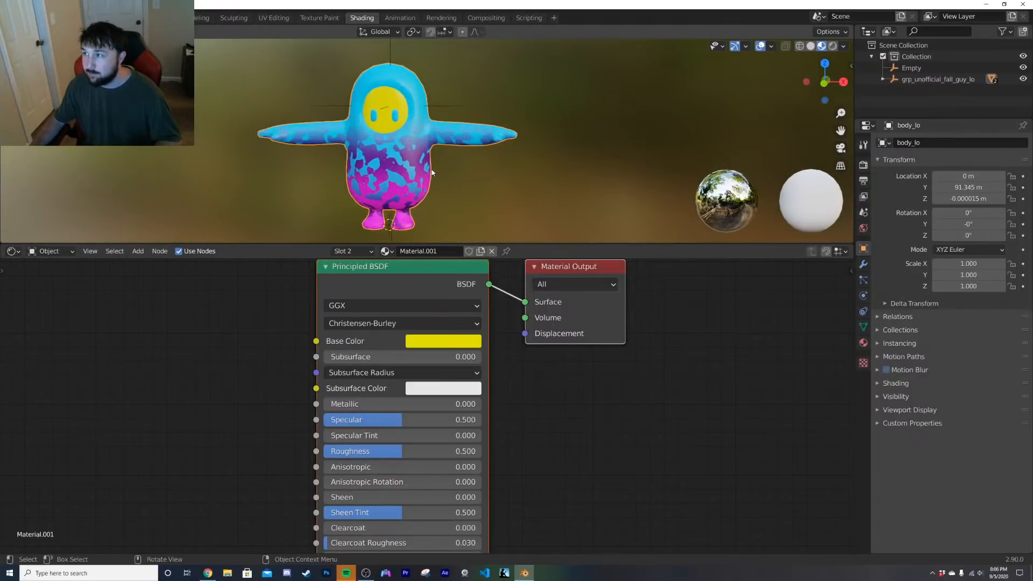
# Step: Switch to the Layout workspace and hide the viewport gizmos and overlays to inspect the finished model
pyautogui.click(161, 17)
pyautogui.scroll(-6, 410, 191)
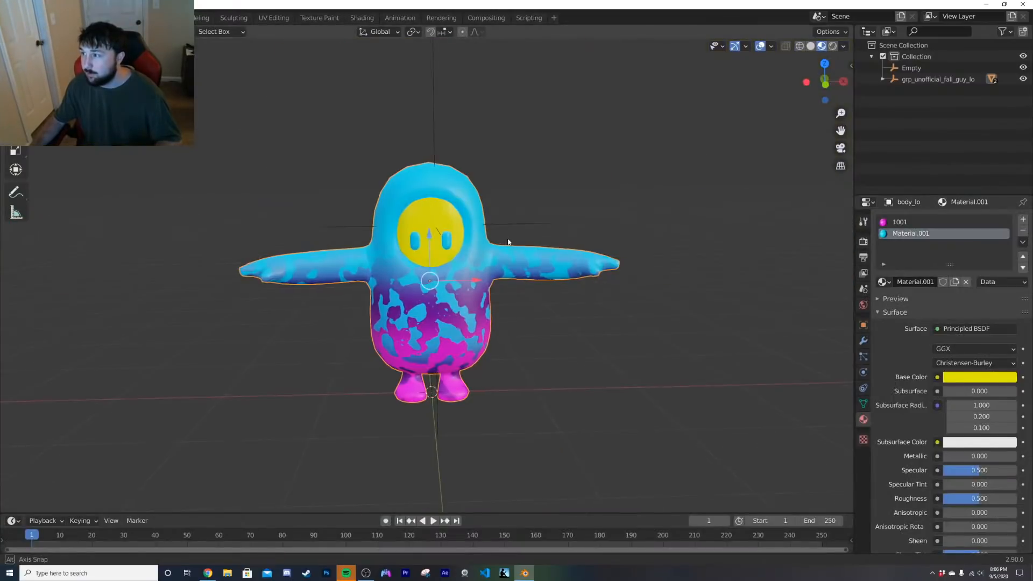
pyautogui.moveTo(508, 242); pyautogui.dragTo(479, 241, button='middle')
pyautogui.scroll(2, 479, 241)
pyautogui.click(736, 47)
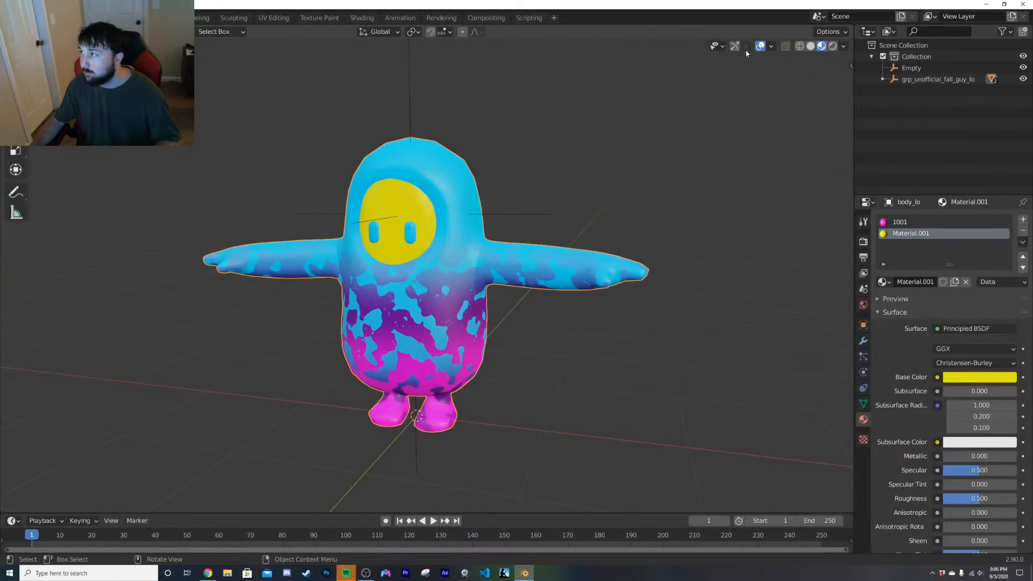
pyautogui.click(746, 46)
pyautogui.click(760, 47)
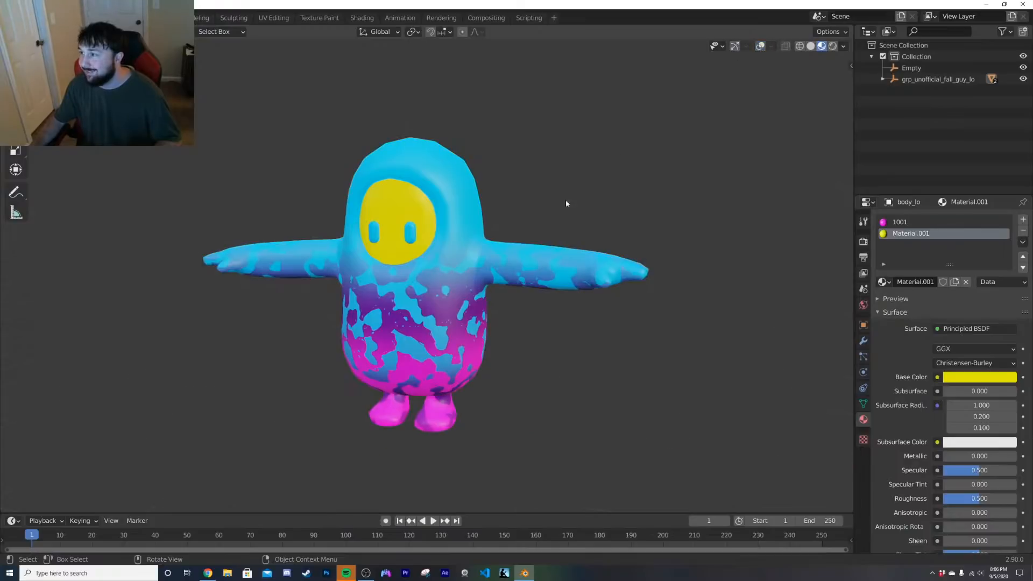
pyautogui.moveTo(565, 203); pyautogui.dragTo(546, 215, button='middle')
pyautogui.scroll(2, 545, 215)
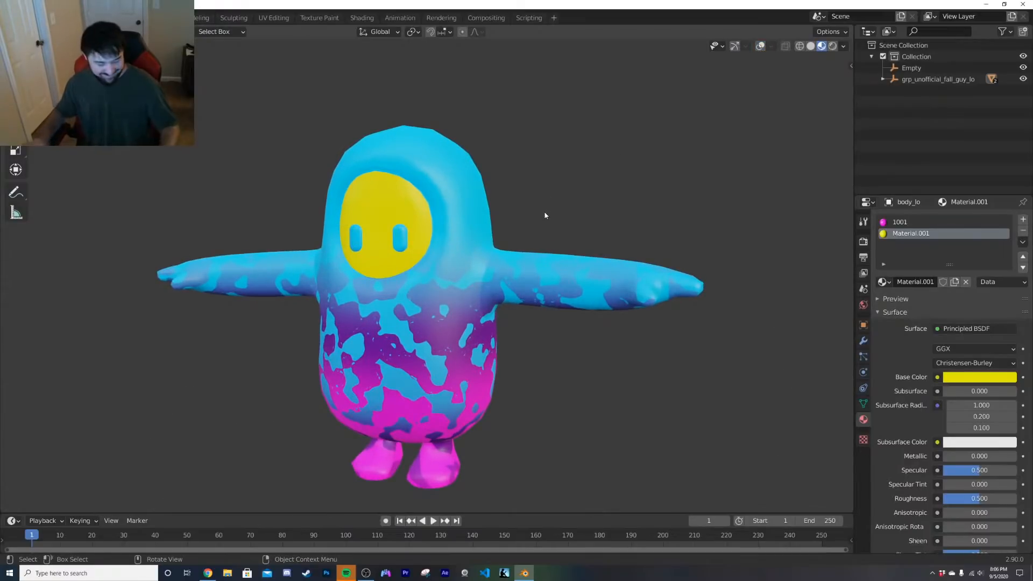
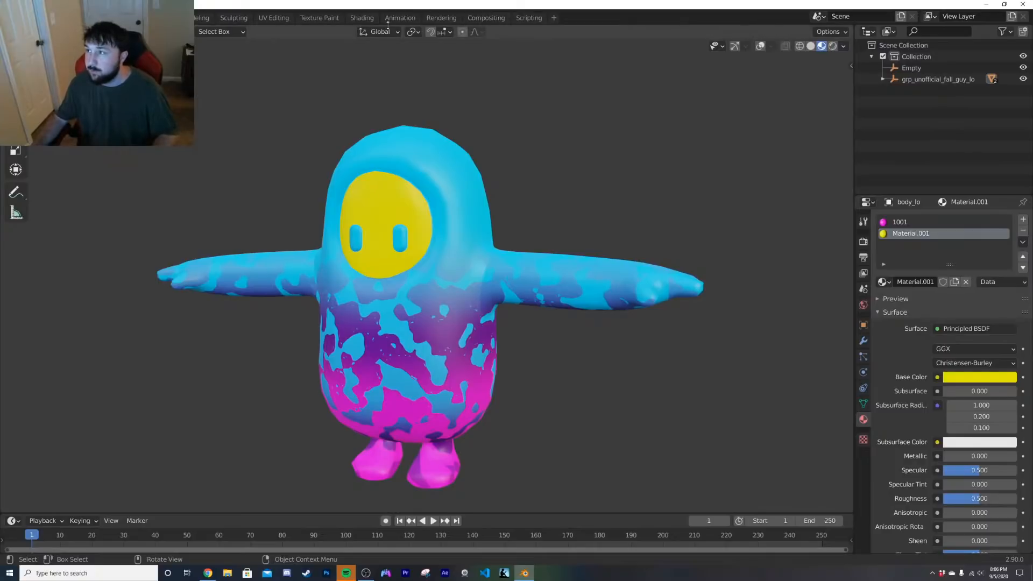
# Step: Switch to the Shading workspace and copy all the shader nodes of the body material 1001 in slot 1
pyautogui.click(361, 17)
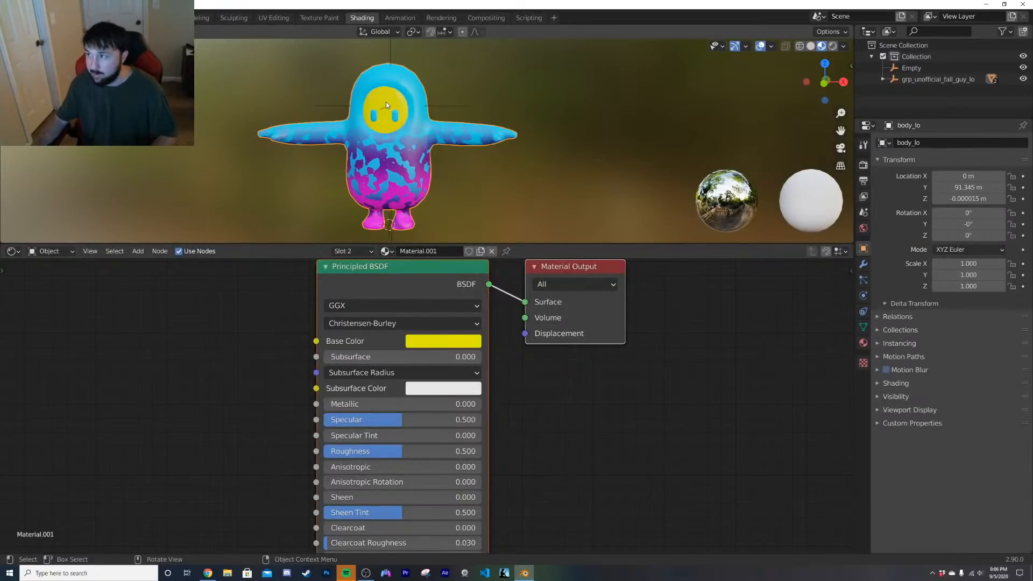
pyautogui.scroll(2, 386, 102)
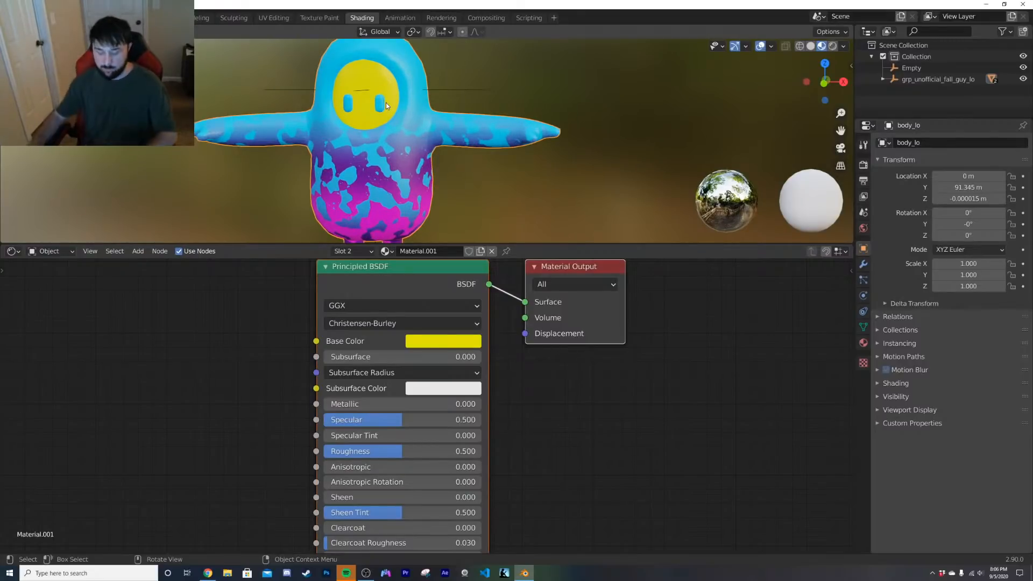
pyautogui.scroll(-5, 373, 351)
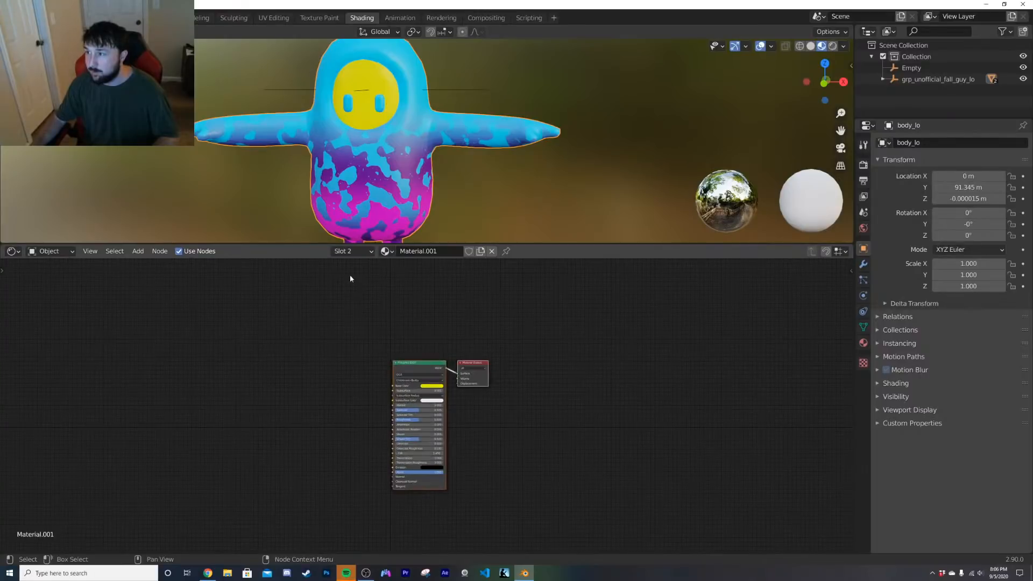
pyautogui.click(352, 251)
pyautogui.click(332, 276)
pyautogui.scroll(-3, 318, 402)
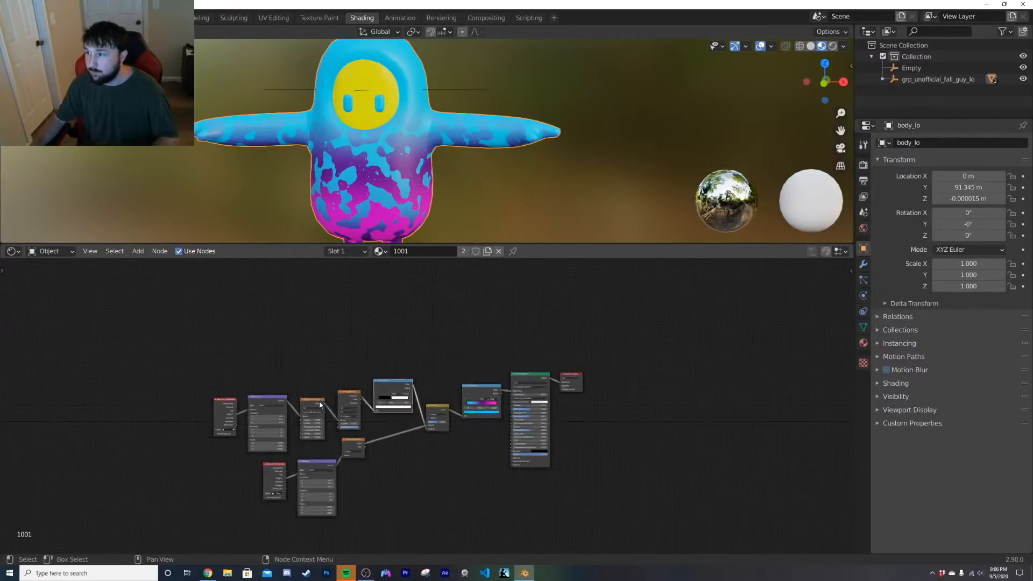
pyautogui.moveTo(228, 359); pyautogui.dragTo(504, 508)
pyautogui.hotkey('ctrl', 'c')
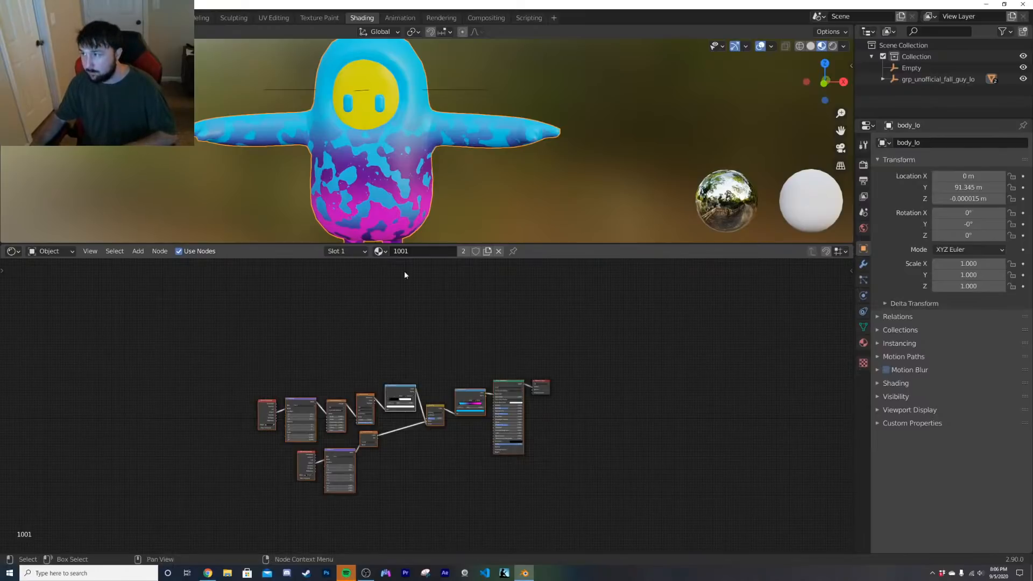
# Step: Paste the copied nodes into Material.001 in slot 2, replacing its yellow shader, and connect the Principled BSDF to the Material Output's Surface
pyautogui.click(348, 252)
pyautogui.click(334, 288)
pyautogui.scroll(2, 455, 393)
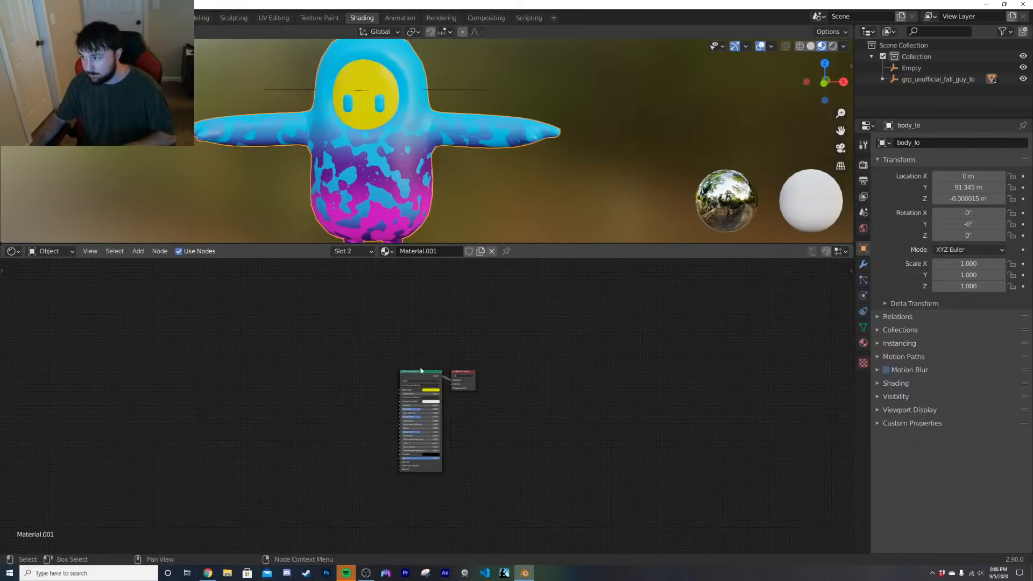
pyautogui.hotkey('ctrl', 'v')
pyautogui.scroll(2, 445, 405)
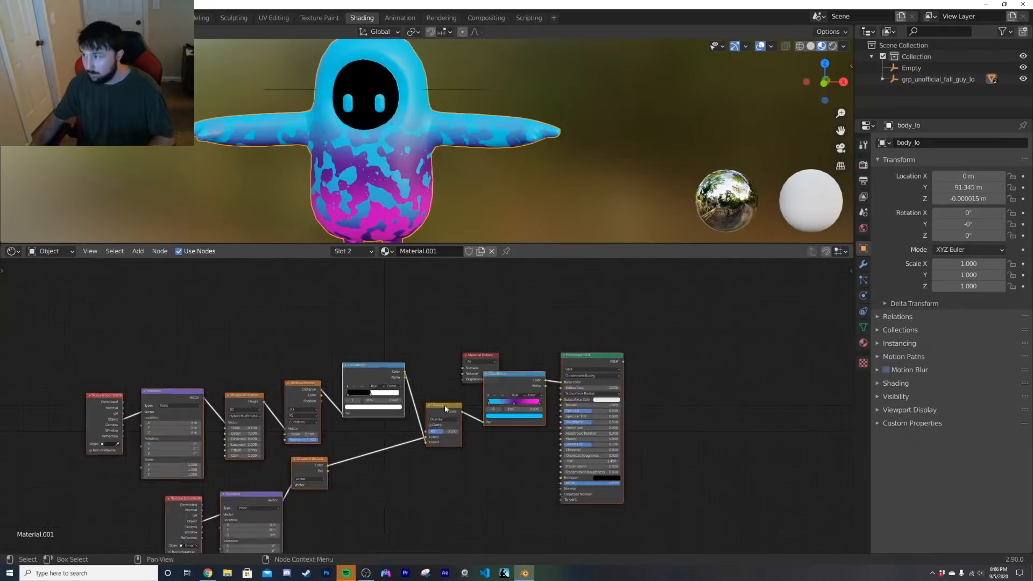
pyautogui.press('g')
pyautogui.click(414, 428)
pyautogui.scroll(4, 420, 387)
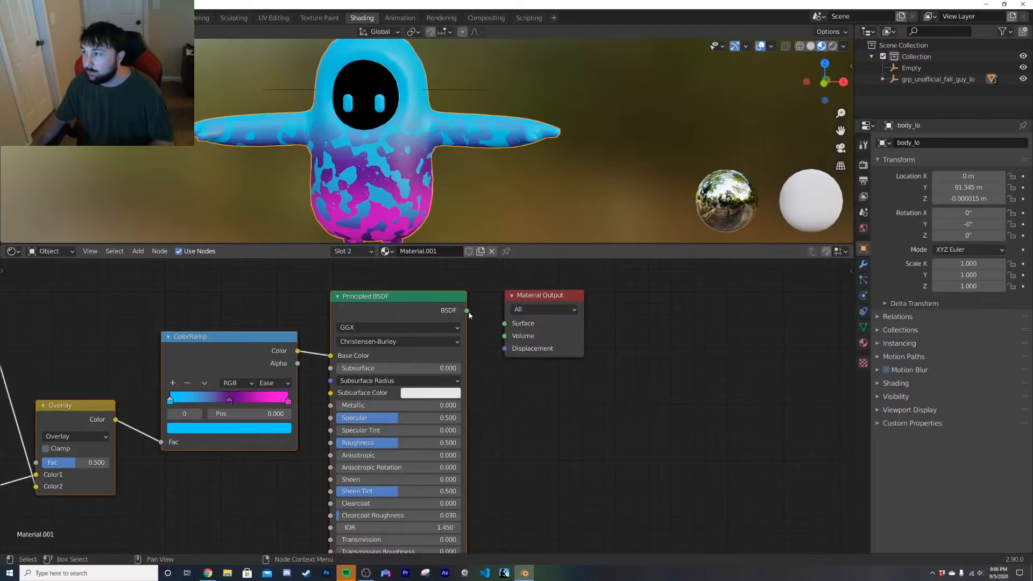
pyautogui.moveTo(467, 311); pyautogui.dragTo(512, 329)
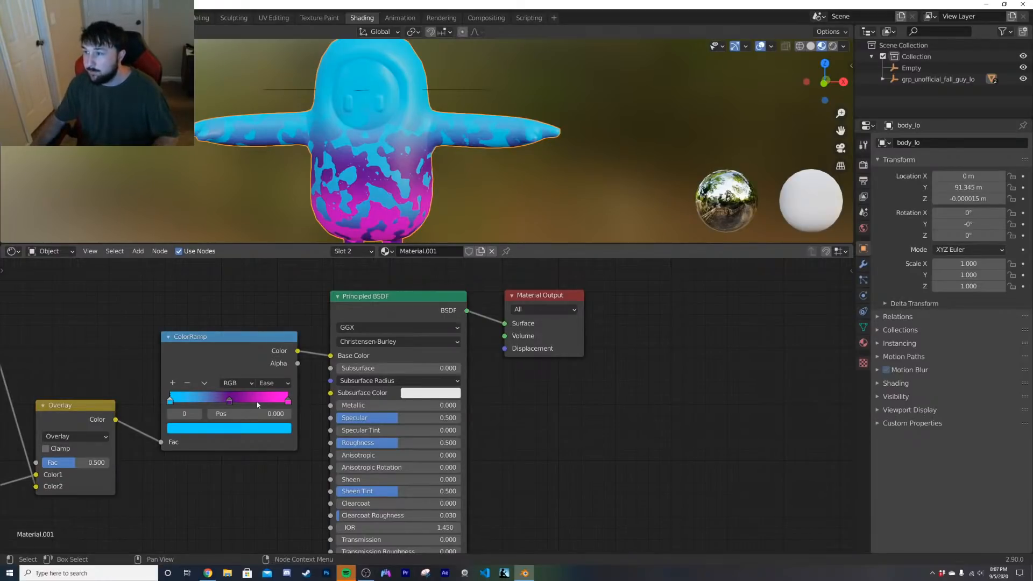
# Step: Duplicate the empty that controls the body gradient, leaving the copy in place
pyautogui.moveTo(257, 405); pyautogui.dragTo(429, 394, button='middle')
pyautogui.moveTo(292, 360); pyautogui.dragTo(467, 354, button='middle')
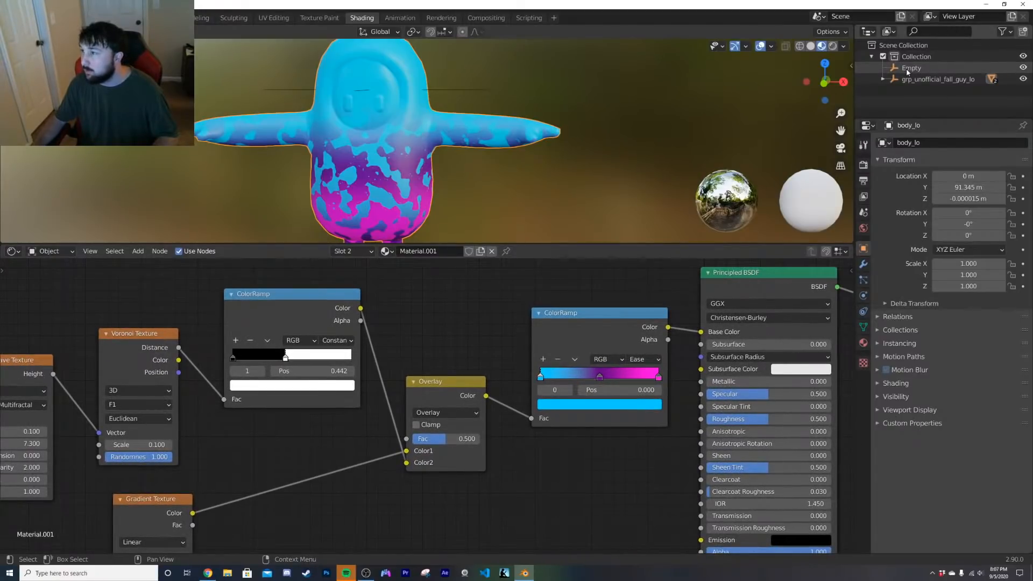
pyautogui.scroll(-3, 447, 103)
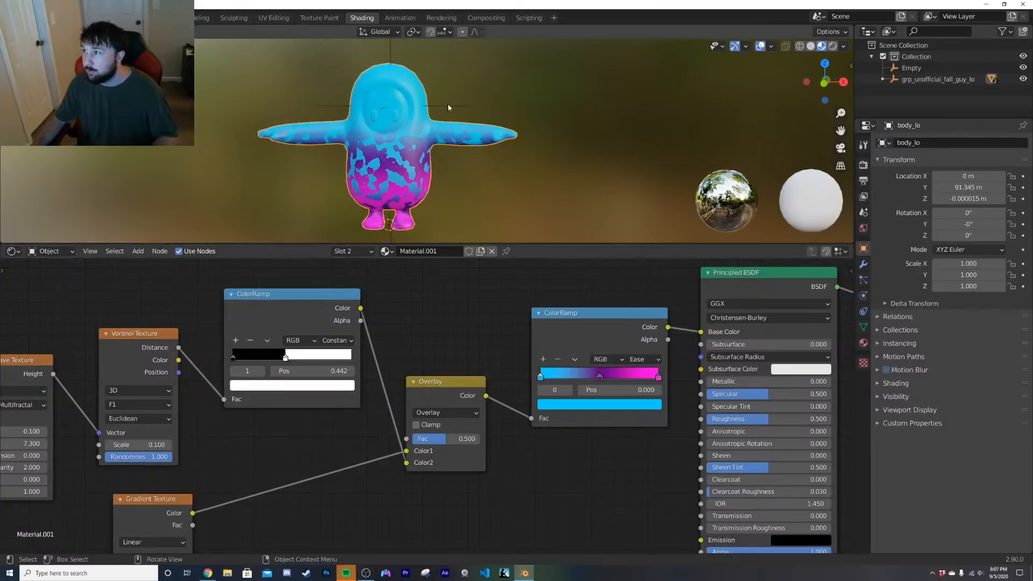
pyautogui.click(448, 104)
pyautogui.hotkey('shift', 'd')
pyautogui.rightClick(469, 89)
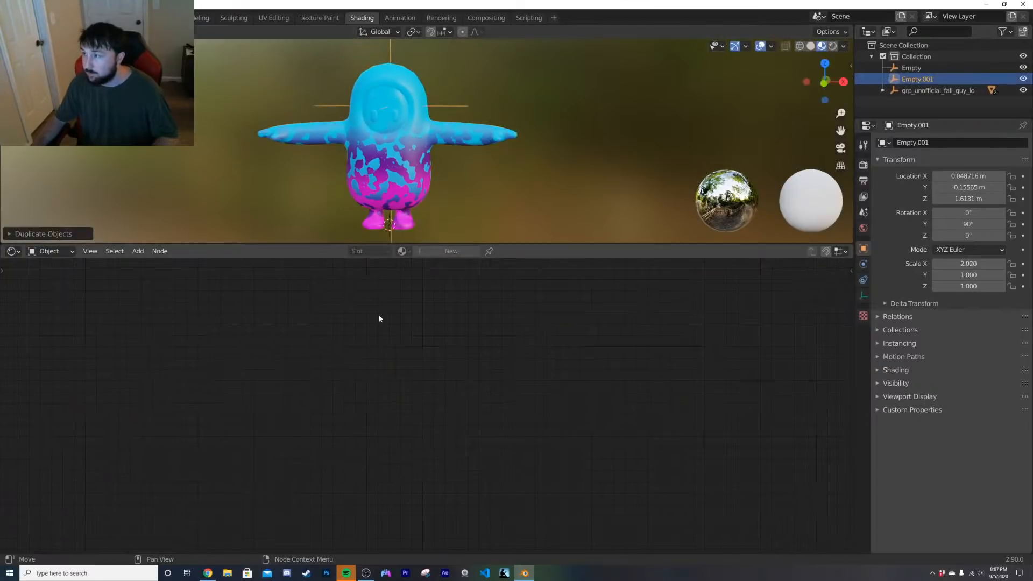
# Step: Set Empty.001 as the object of the gradient's Texture Coordinate node in the face material Material.001
pyautogui.click(399, 151)
pyautogui.scroll(3, 488, 376)
pyautogui.moveTo(489, 376); pyautogui.dragTo(539, 373, button='middle')
pyautogui.scroll(-6, 540, 373)
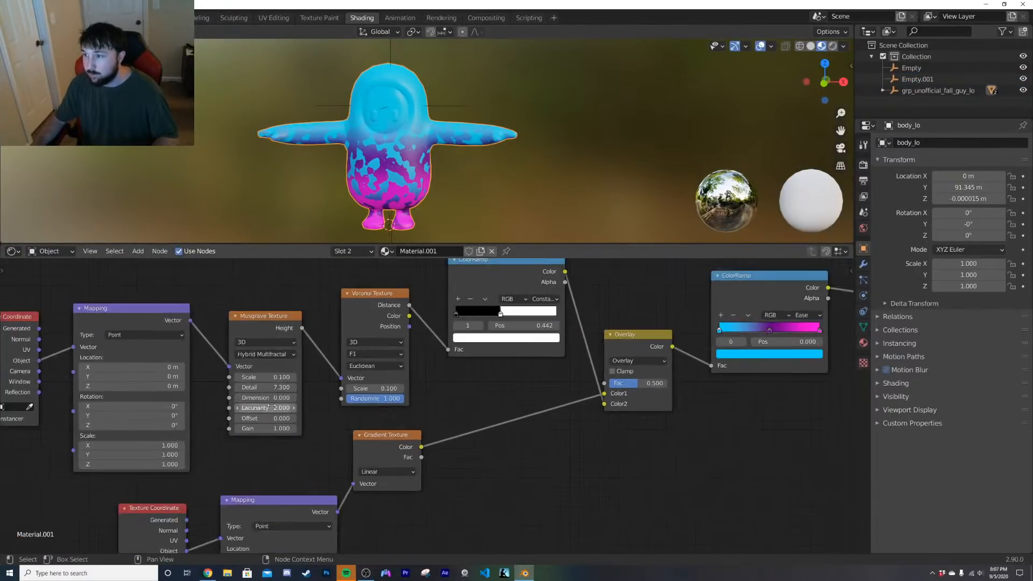
pyautogui.moveTo(132, 446); pyautogui.dragTo(189, 414, button='middle')
pyautogui.scroll(-1, 190, 414)
pyautogui.moveTo(201, 550); pyautogui.dragTo(222, 495, button='middle')
pyautogui.click(222, 494)
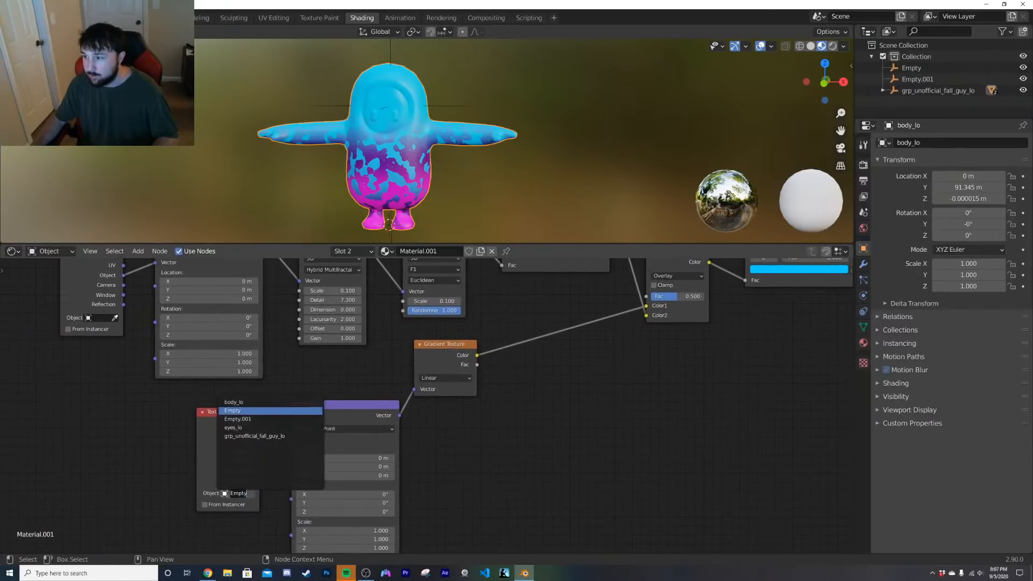
# Step: Try Z and X rotations on Empty.001, undo them and set its Y rotation to -180°
pyautogui.click(918, 79)
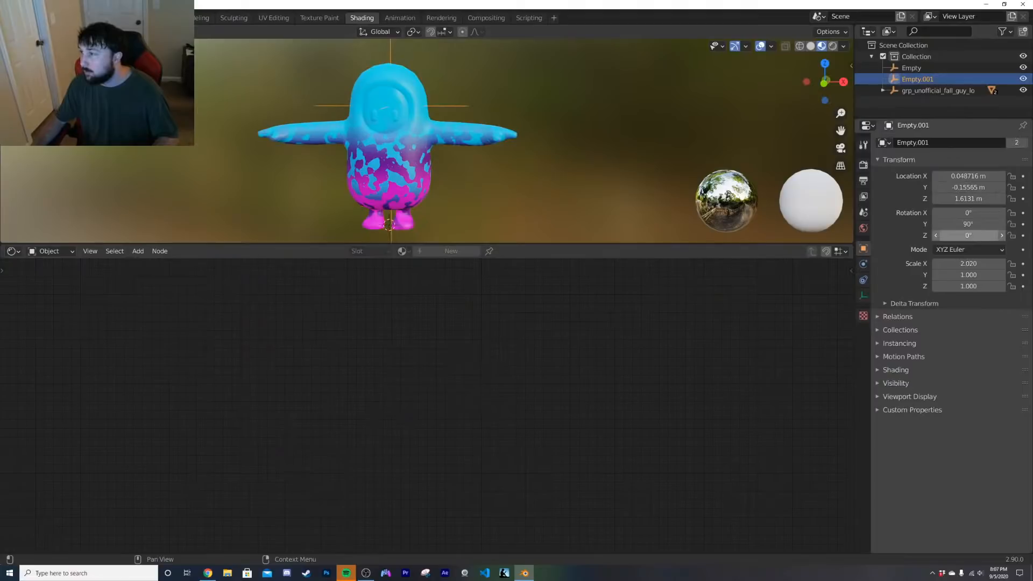
pyautogui.click(977, 234)
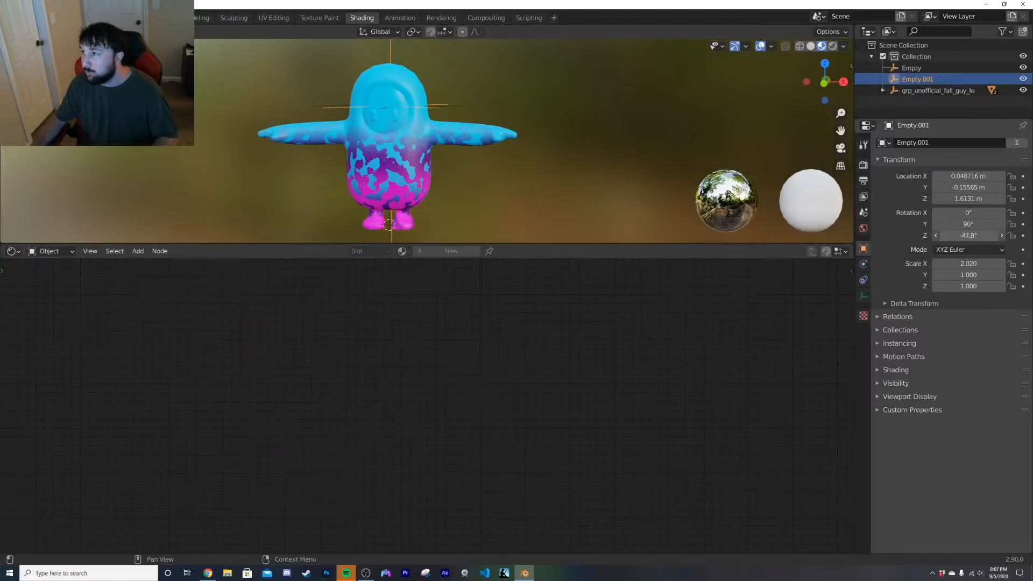
pyautogui.moveTo(960, 213); pyautogui.dragTo(872, 224)
pyautogui.hotkey('ctrl', 'z')
pyautogui.click(969, 224)
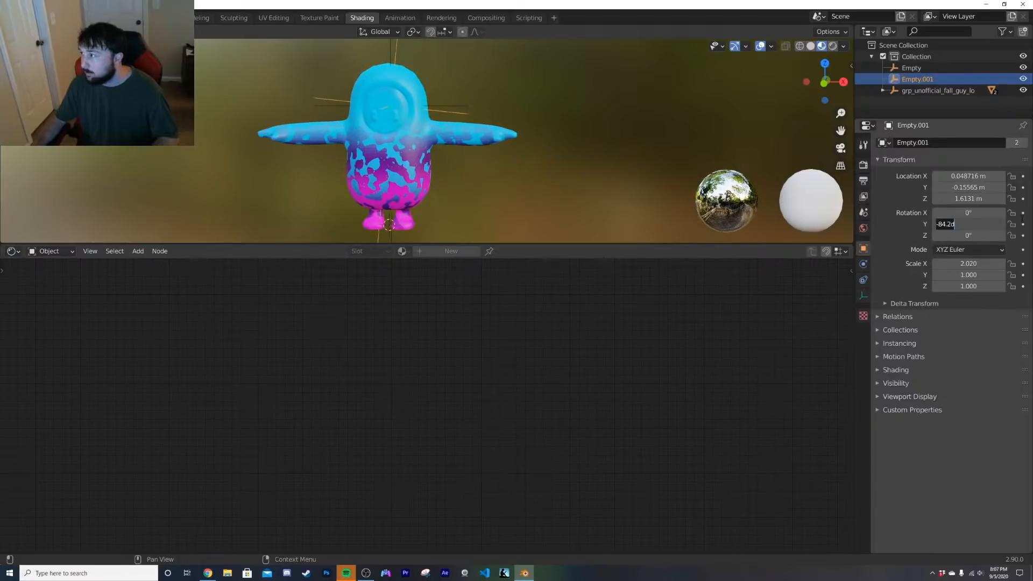
pyautogui.press('BackSpace')
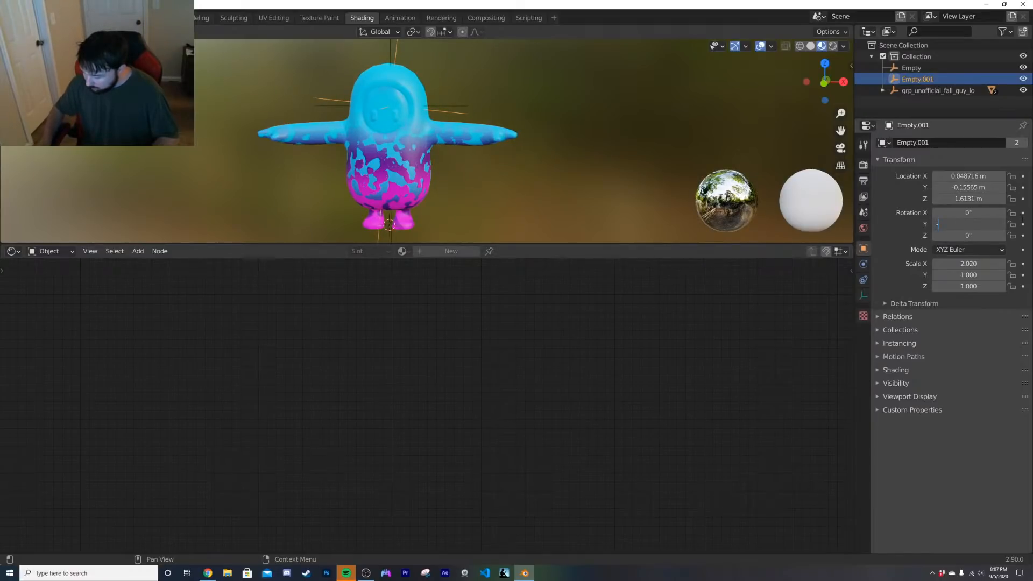
pyautogui.write('-180')
pyautogui.press('Return')
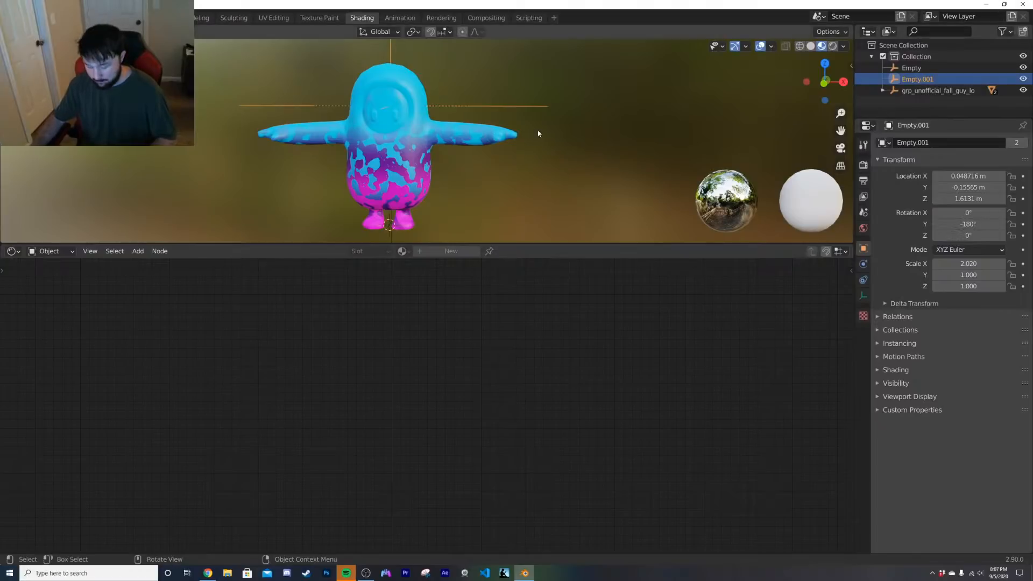
# Step: Set Empty.001's Y rotation to about -90.5° and move it to about X 0.70, Y -0.19, Z 0.87 m to flip the face gradient
pyautogui.press('g')
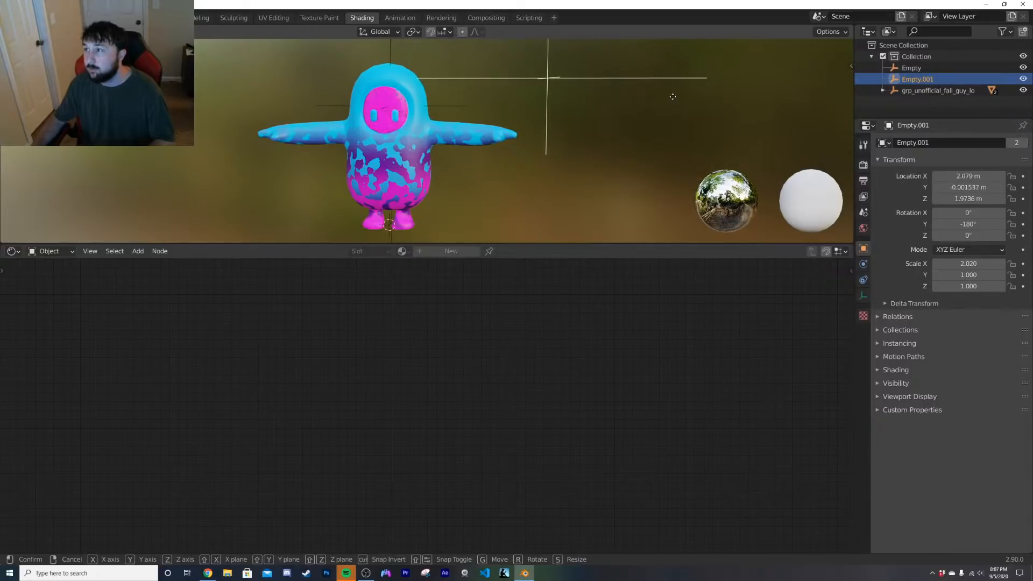
pyautogui.click(590, 99)
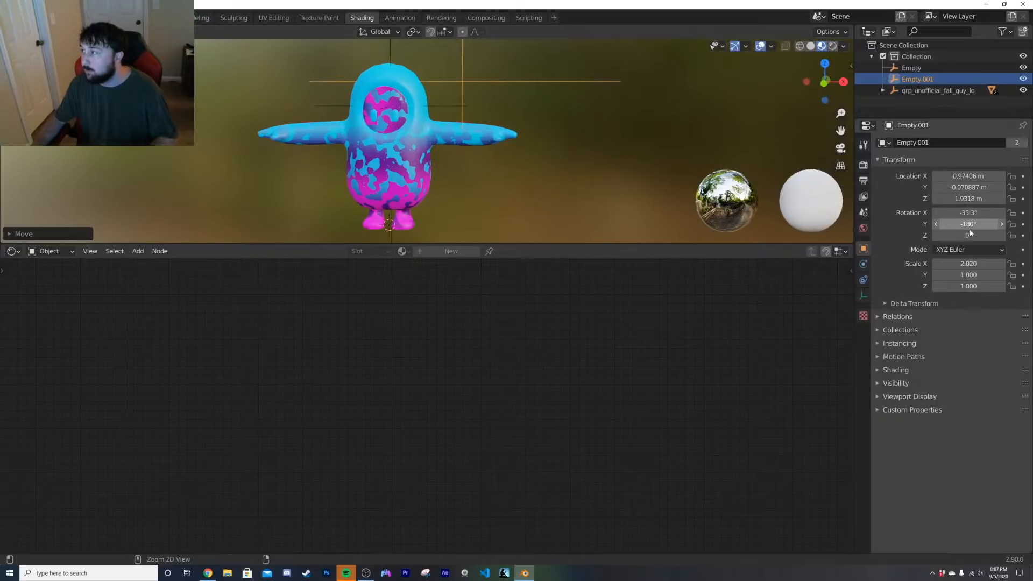
pyautogui.hotkey('ctrl', 'z')
pyautogui.moveTo(968, 225); pyautogui.dragTo(1004, 224)
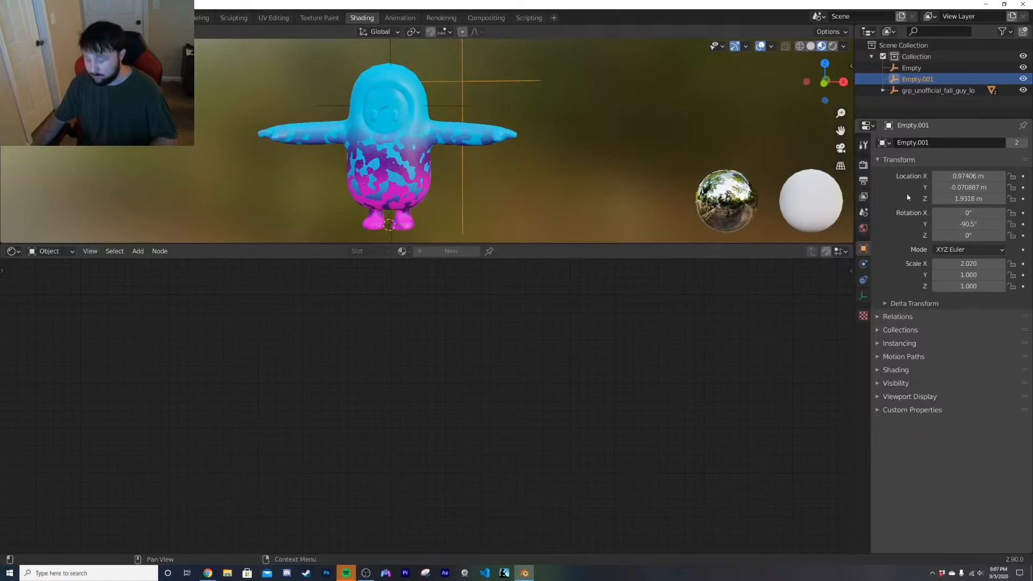
pyautogui.press('g')
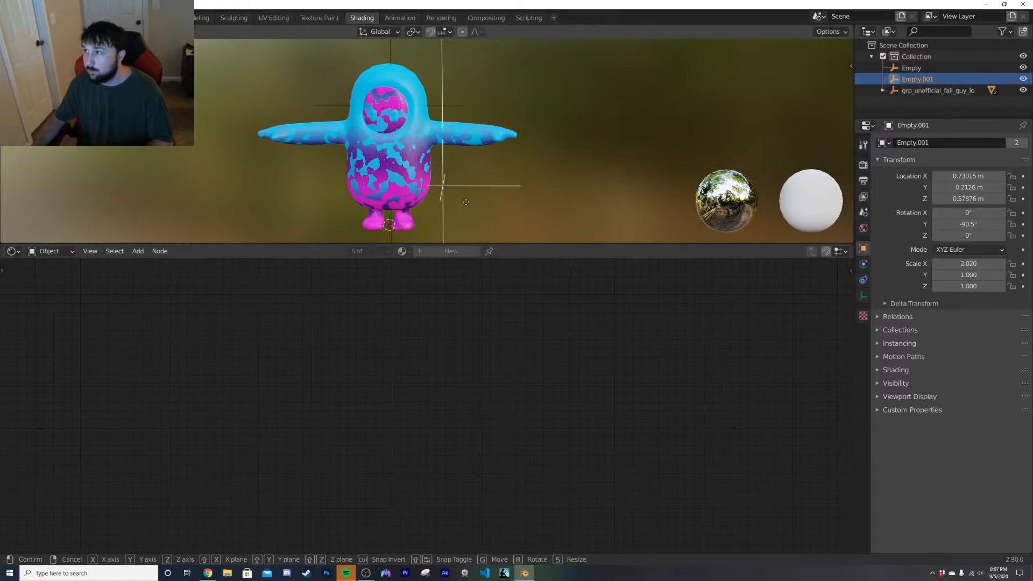
pyautogui.click(464, 181)
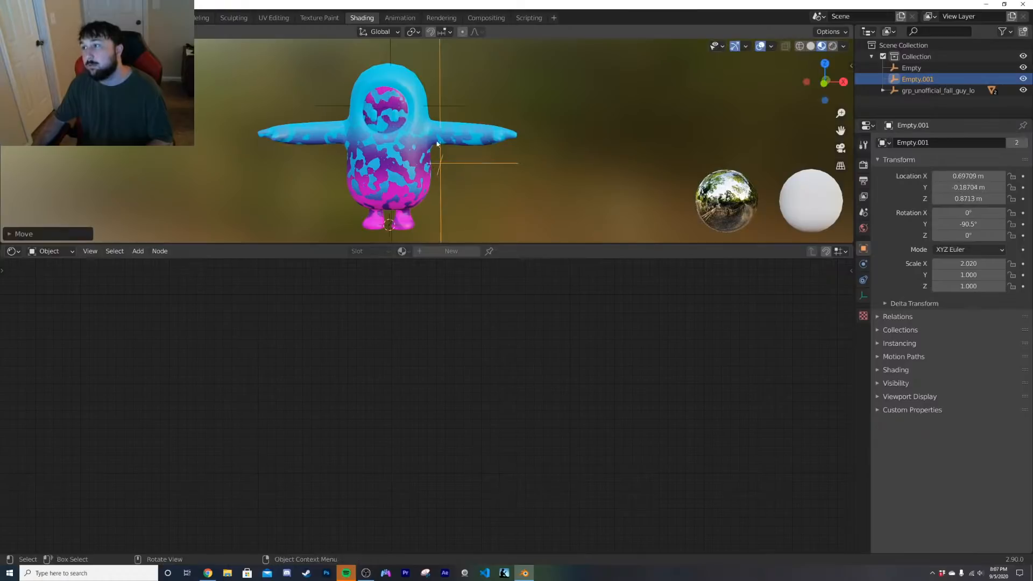
# Step: Select the eyes, unlink their shared material 1001 and give them a new material
pyautogui.scroll(5, 343, 89)
pyautogui.click(338, 82)
pyautogui.keyDown('shift'); pyautogui.moveTo(338, 82); pyautogui.dragTo(547, 233, button='middle'); pyautogui.keyUp('shift')
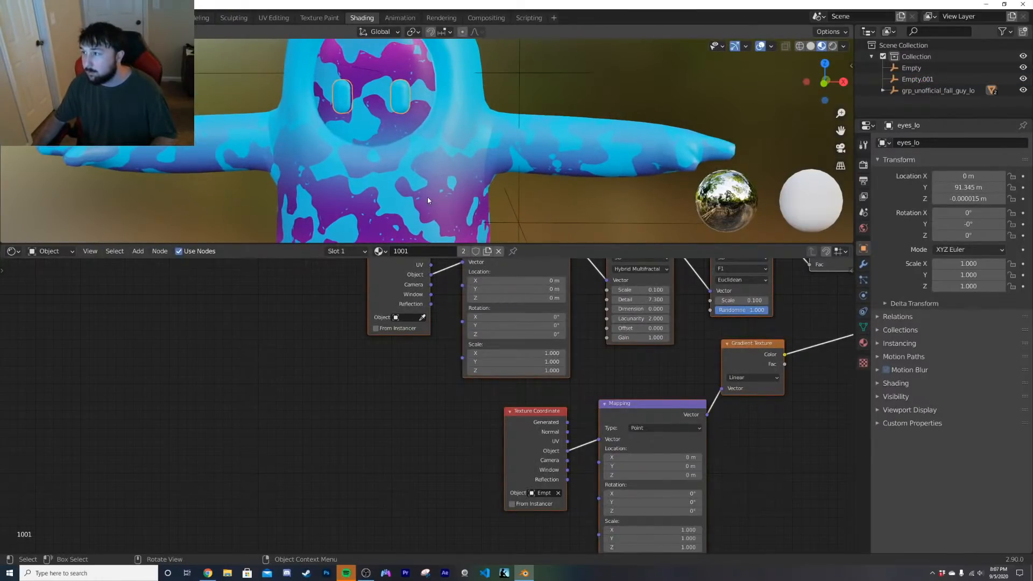
pyautogui.scroll(-5, 428, 196)
pyautogui.press('g')
pyautogui.rightClick(560, 154)
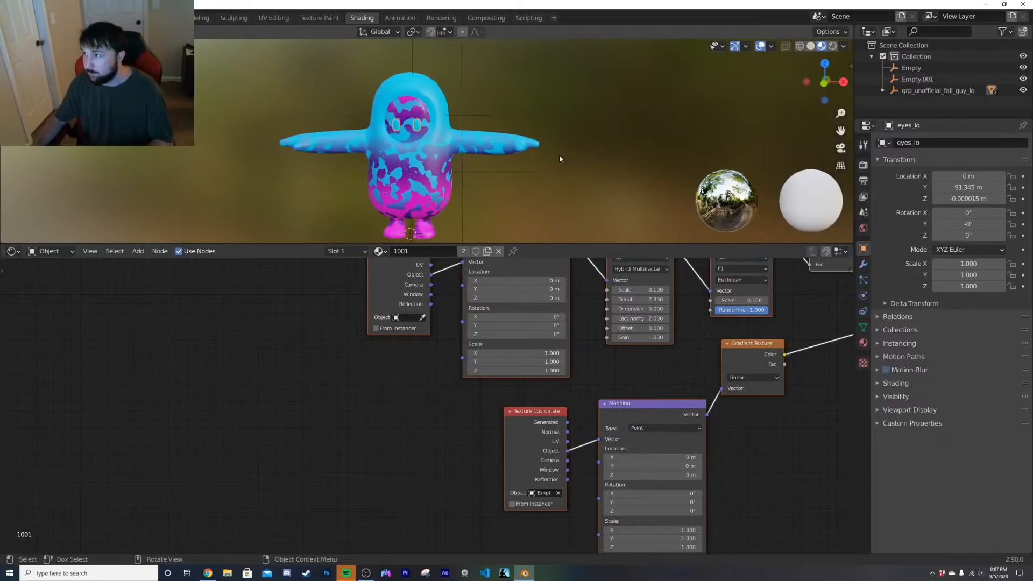
pyautogui.scroll(5, 442, 180)
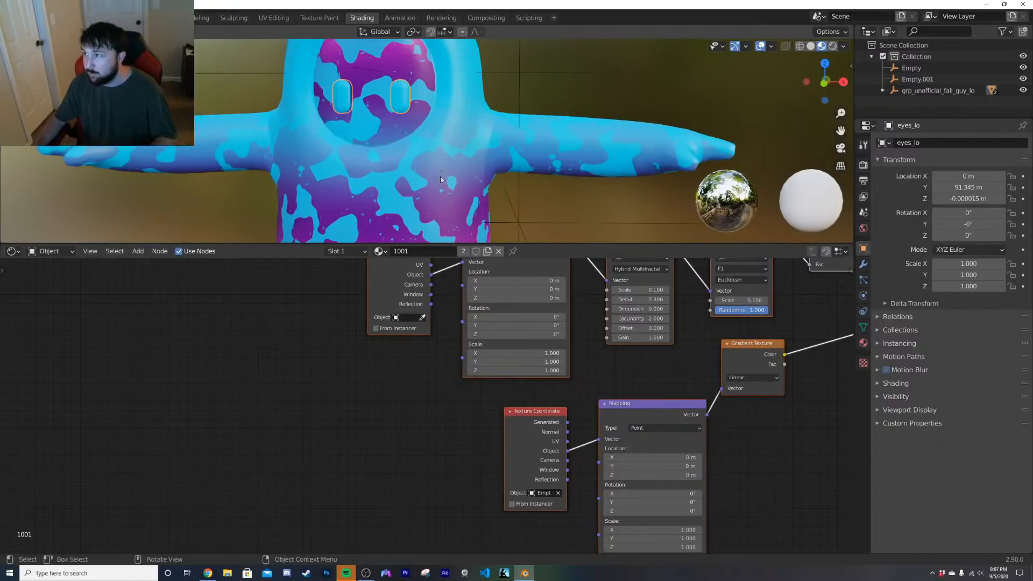
pyautogui.click(499, 251)
pyautogui.click(447, 252)
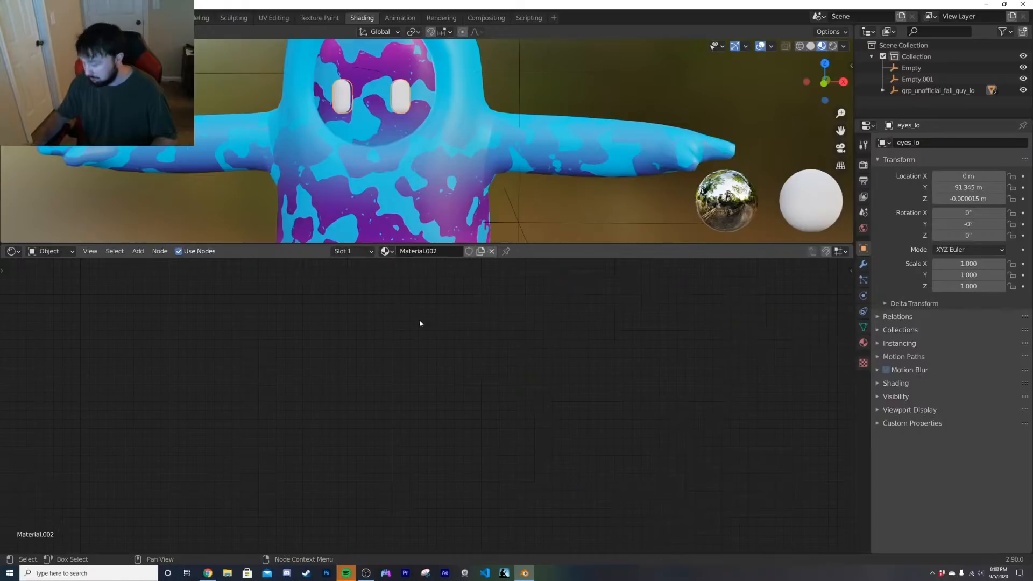
# Step: Delete the Principled BSDF from the eyes' new material and add an Emission shader beside the Material Output
pyautogui.press('Home')
pyautogui.click(403, 308)
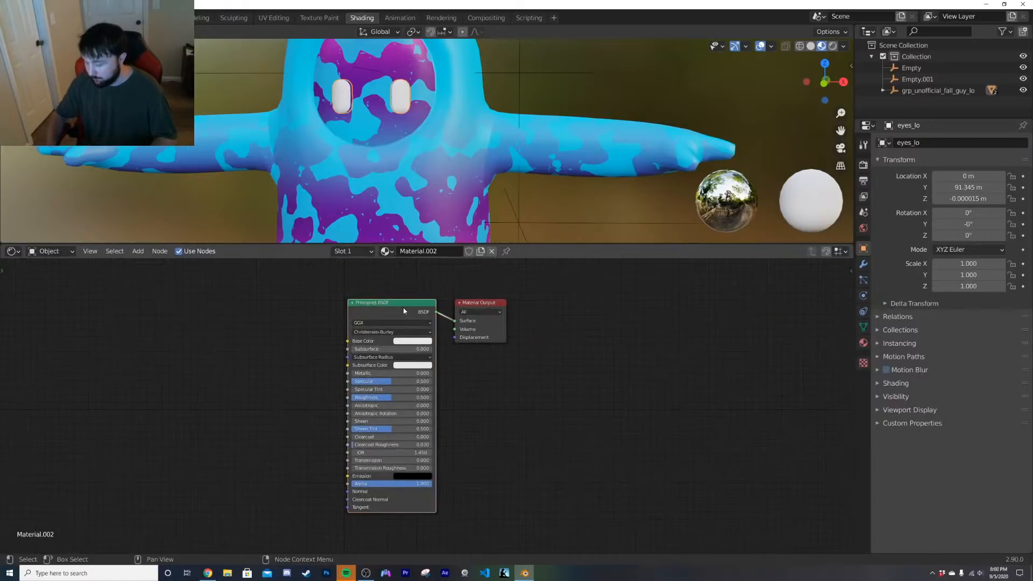
pyautogui.press('Delete')
pyautogui.hotkey('shift', 'a')
pyautogui.click(402, 308)
pyautogui.write('E')
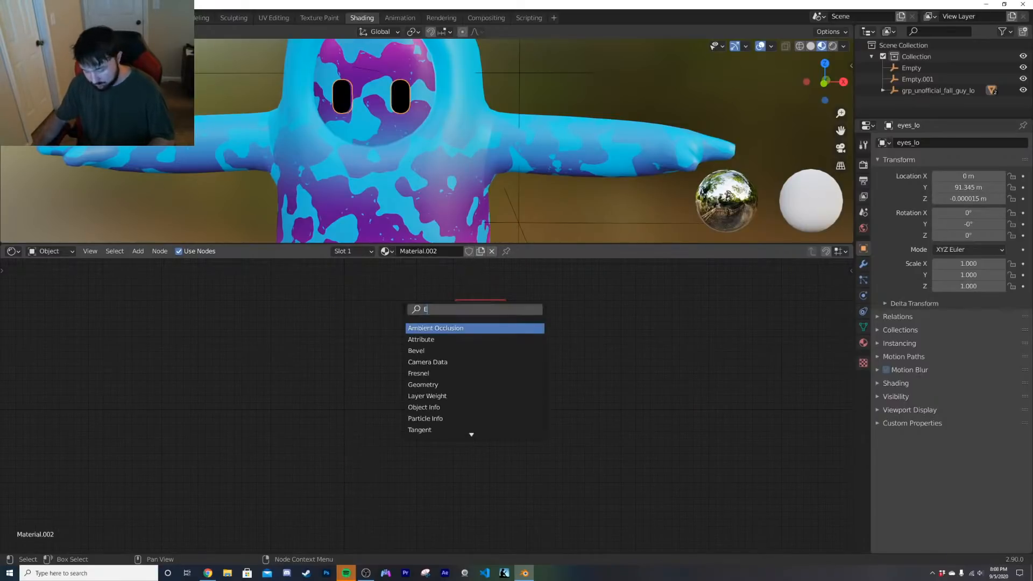
pyautogui.write('m')
pyautogui.press('Return')
pyautogui.click(337, 317)
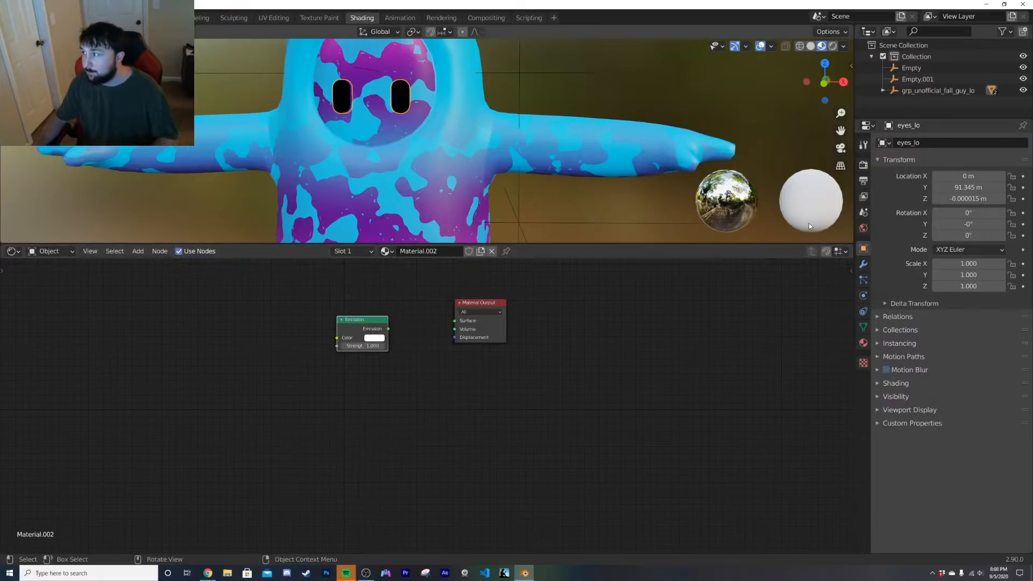
# Step: Change the render engine to Eevee and enable Bloom, Ambient Occlusion and Screen Space Reflections
pyautogui.click(864, 165)
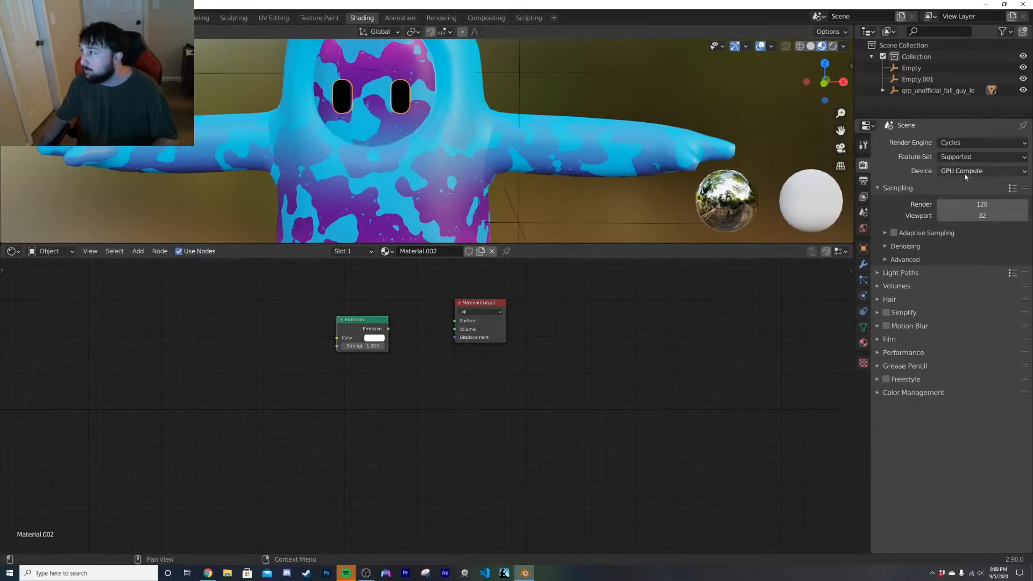
pyautogui.click(969, 143)
pyautogui.click(969, 155)
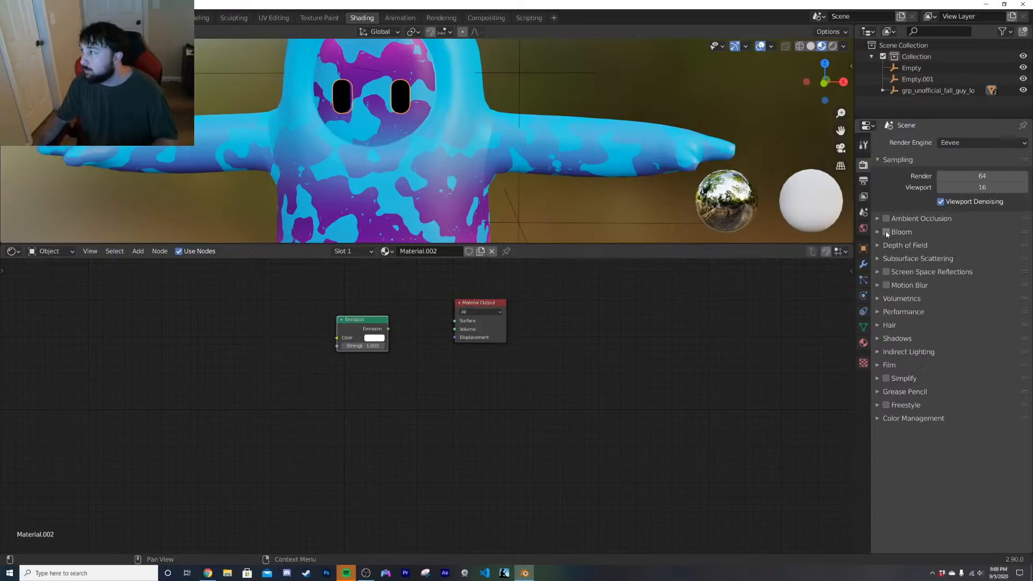
pyautogui.click(886, 232)
pyautogui.click(887, 219)
pyautogui.click(886, 273)
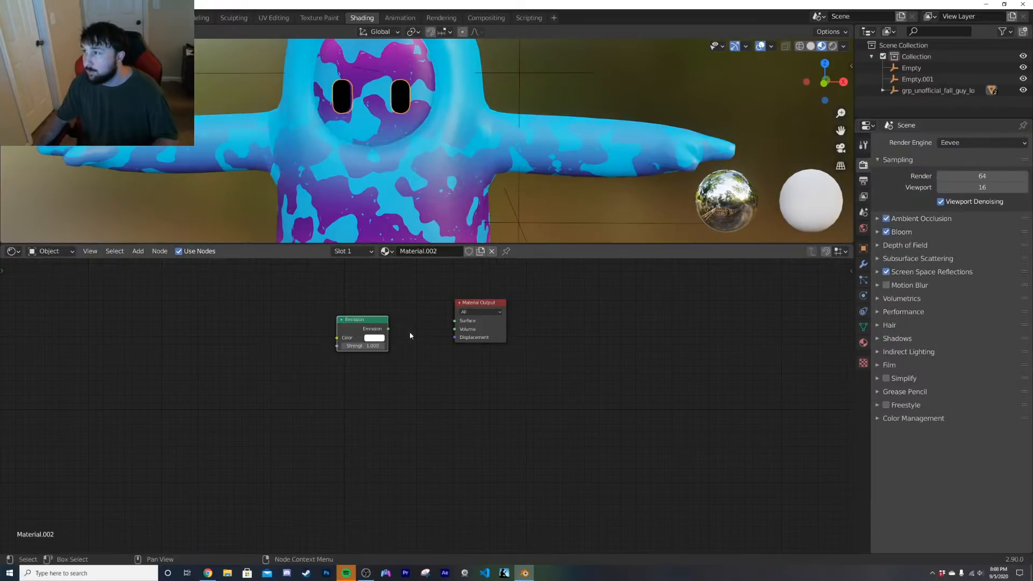
# Step: Connect the Emission shader to the Material Output's Surface input and raise its strength to 16.1
pyautogui.moveTo(388, 328); pyautogui.dragTo(455, 321)
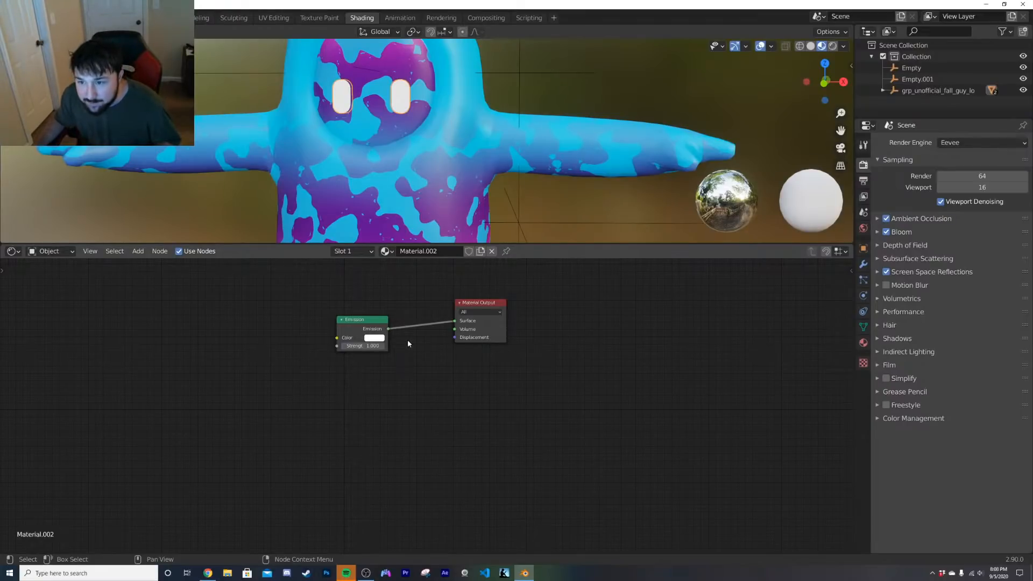
pyautogui.scroll(2, 408, 340)
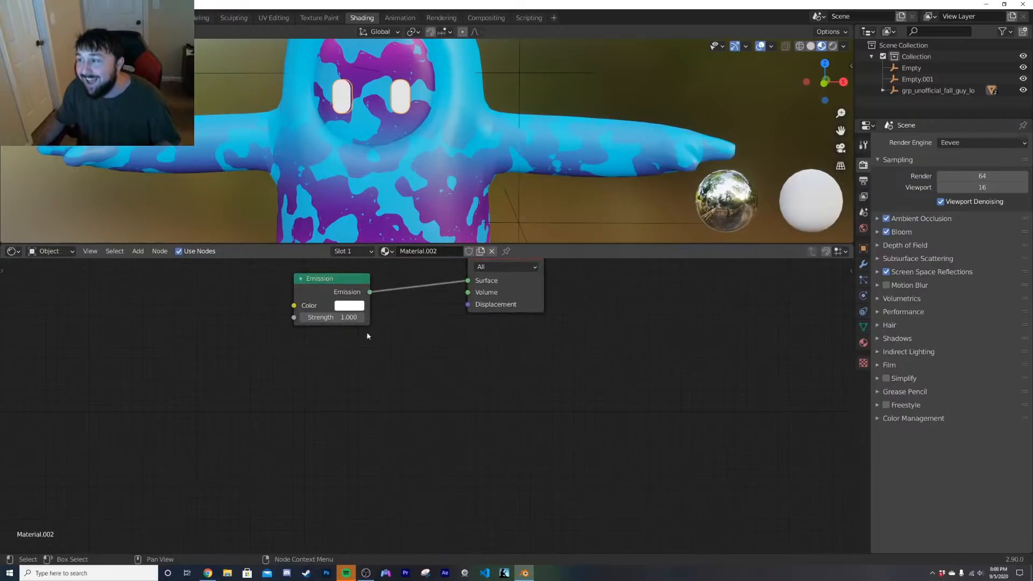
pyautogui.moveTo(348, 319); pyautogui.dragTo(376, 317)
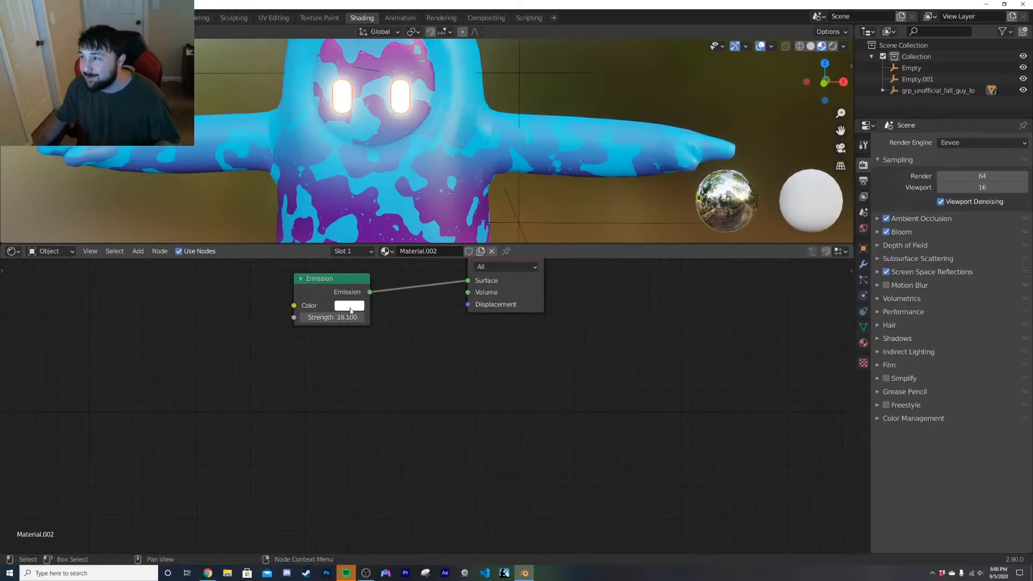
# Step: Set the eyes' emission colour to a saturated purple with hue 0.768 and the emission strength to 68.5
pyautogui.click(349, 306)
pyautogui.click(396, 152)
pyautogui.moveTo(395, 153); pyautogui.dragTo(389, 150)
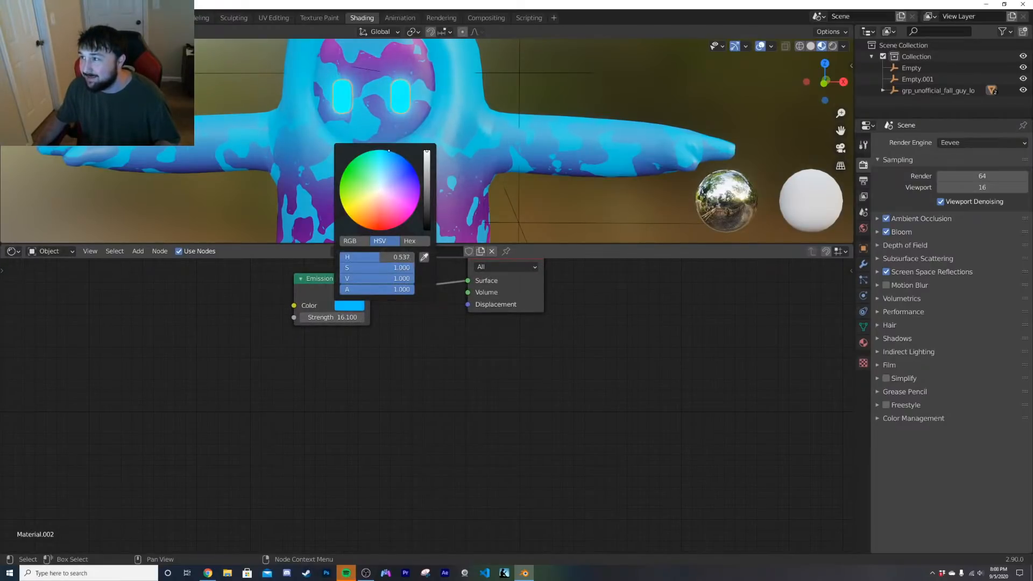
pyautogui.click(345, 306)
pyautogui.moveTo(392, 225); pyautogui.dragTo(420, 195)
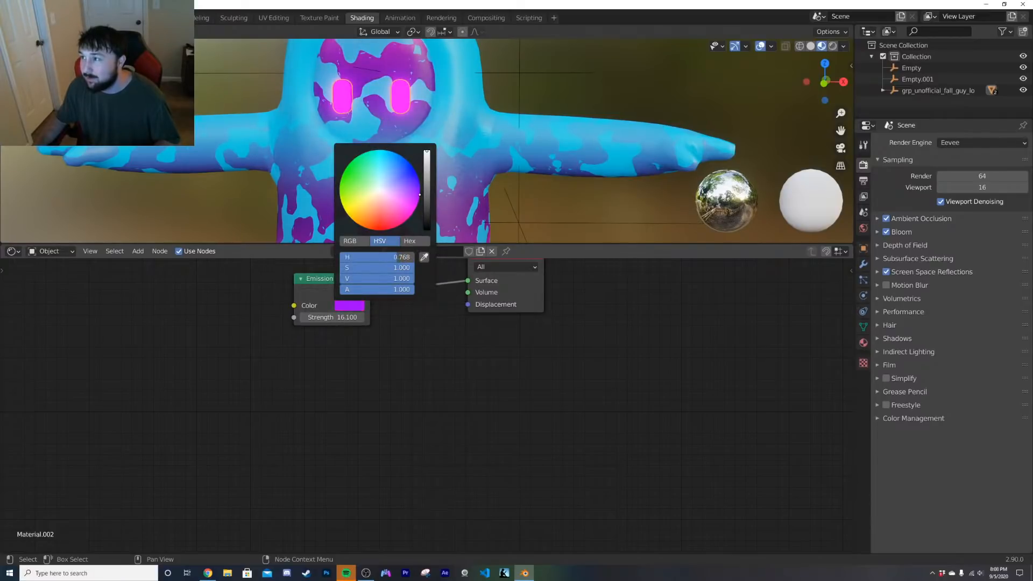
pyautogui.moveTo(323, 317); pyautogui.dragTo(360, 317)
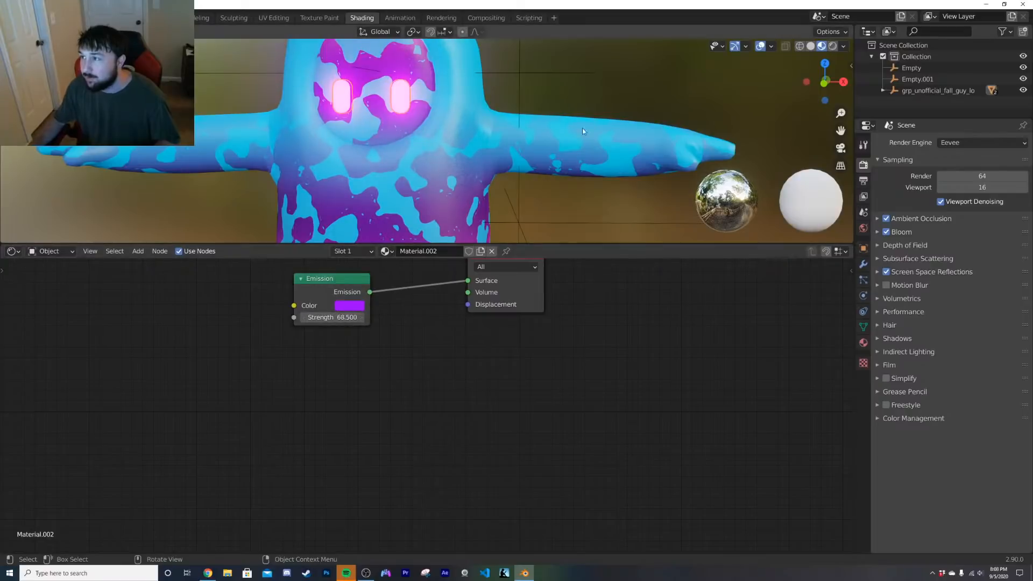
# Step: Select the body, show the material 1001 in slot 1, and set its Overlay mix factor to about 0.453
pyautogui.scroll(-5, 582, 128)
pyautogui.moveTo(566, 82); pyautogui.dragTo(471, 167, button='middle')
pyautogui.scroll(3, 485, 144)
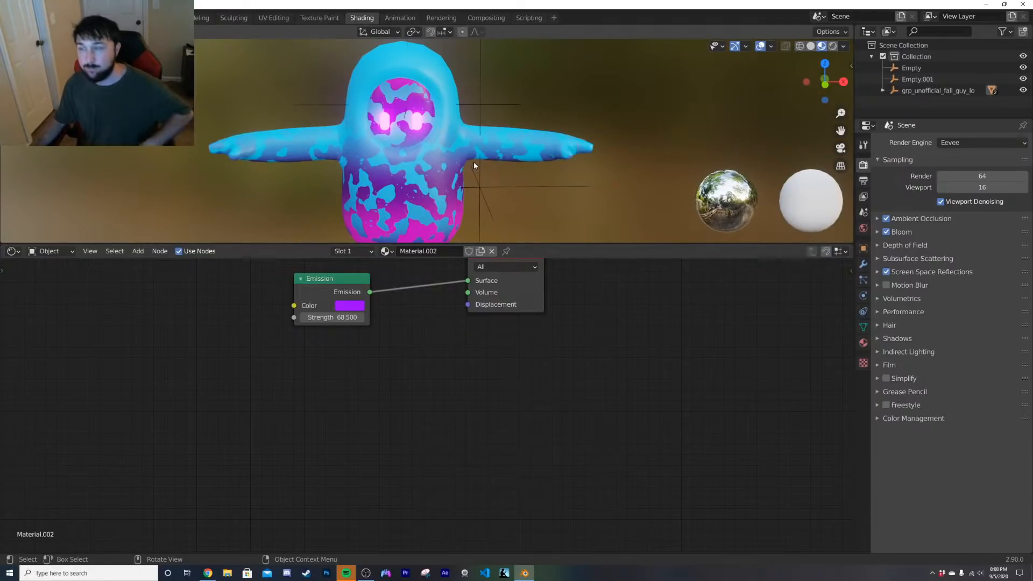
pyautogui.moveTo(474, 161); pyautogui.dragTo(439, 169, button='middle')
pyautogui.click(439, 169)
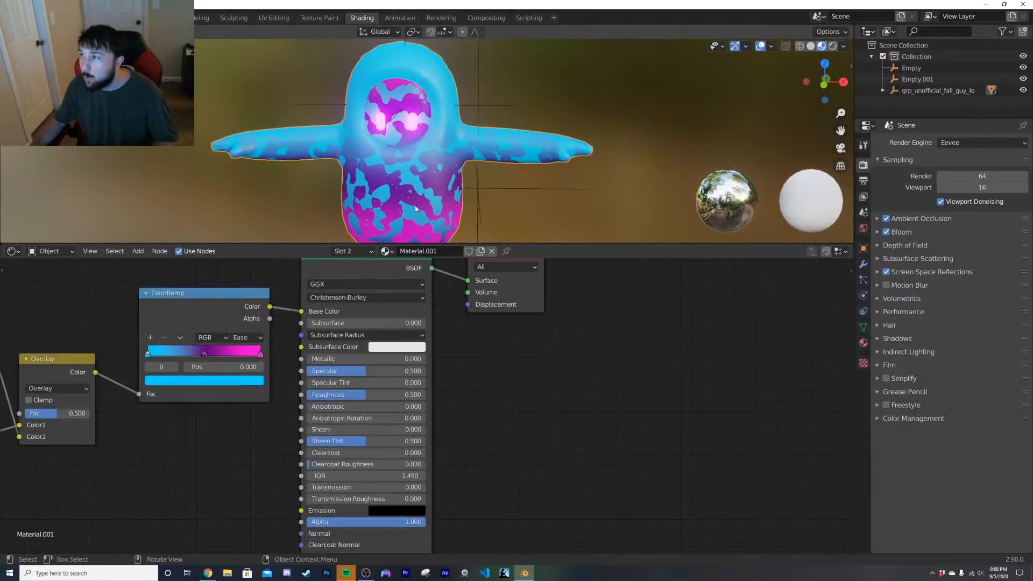
pyautogui.keyDown('ctrl'); pyautogui.hscroll(-3, 98, 428); pyautogui.keyUp('ctrl')
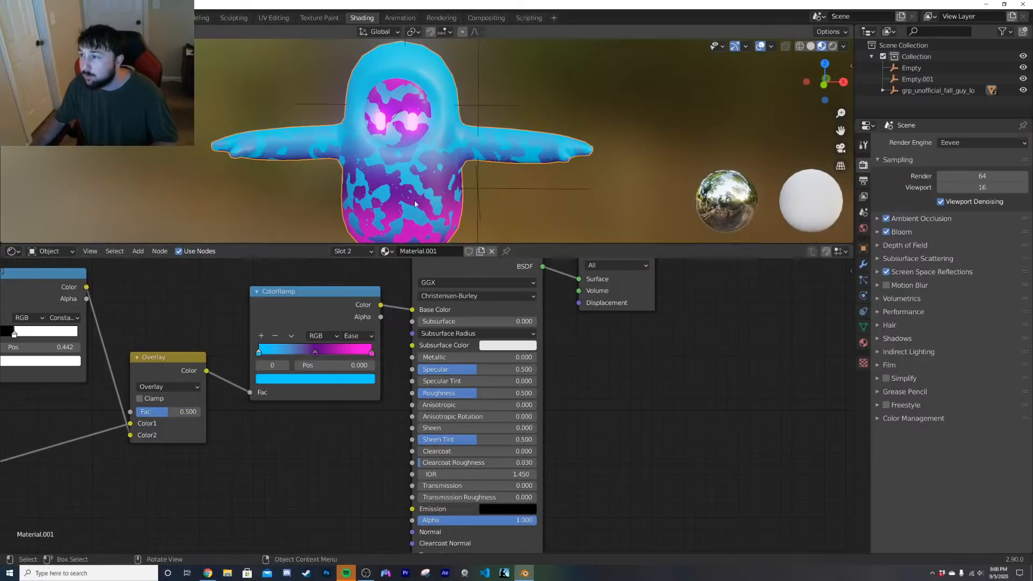
pyautogui.click(353, 251)
pyautogui.click(331, 276)
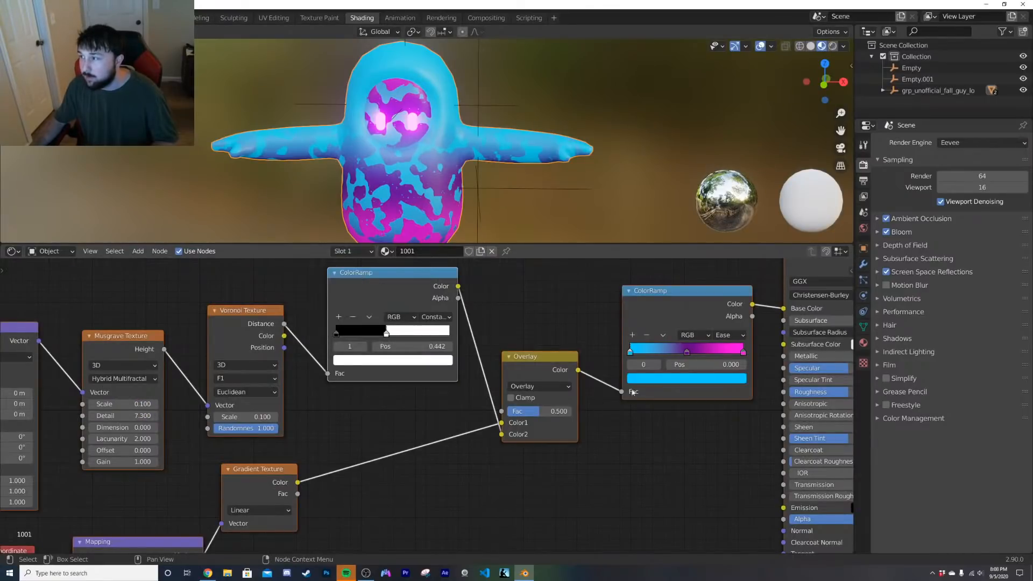
pyautogui.moveTo(617, 386); pyautogui.dragTo(402, 405, button='middle')
pyautogui.doubleClick(331, 429)
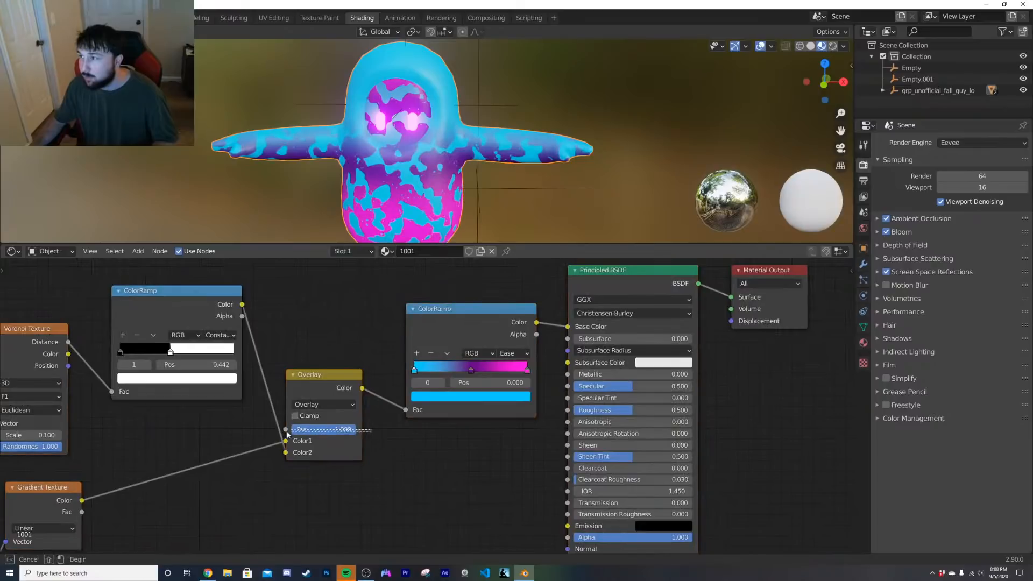
pyautogui.write('1.0')
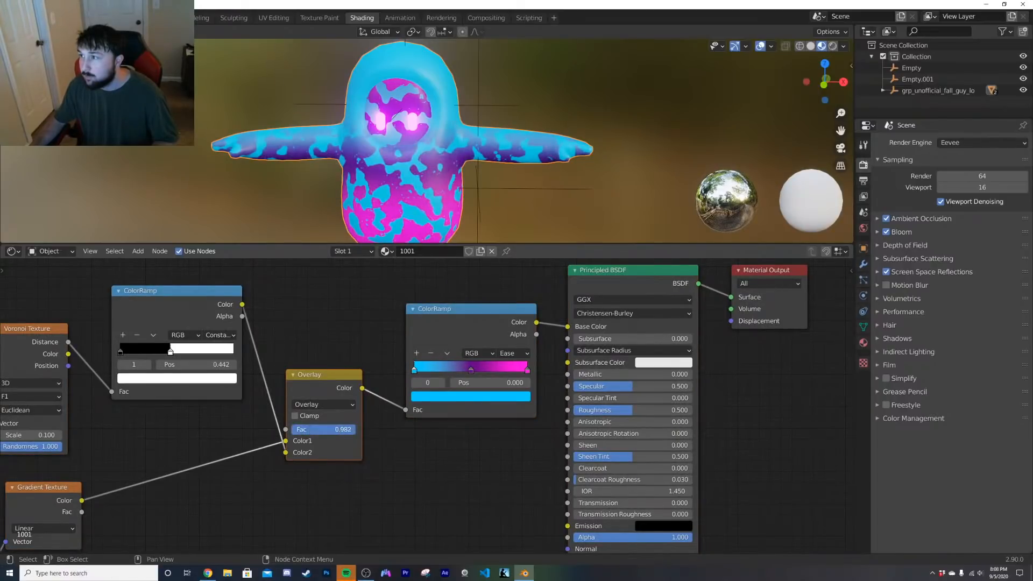
pyautogui.moveTo(345, 429); pyautogui.dragTo(322, 429)
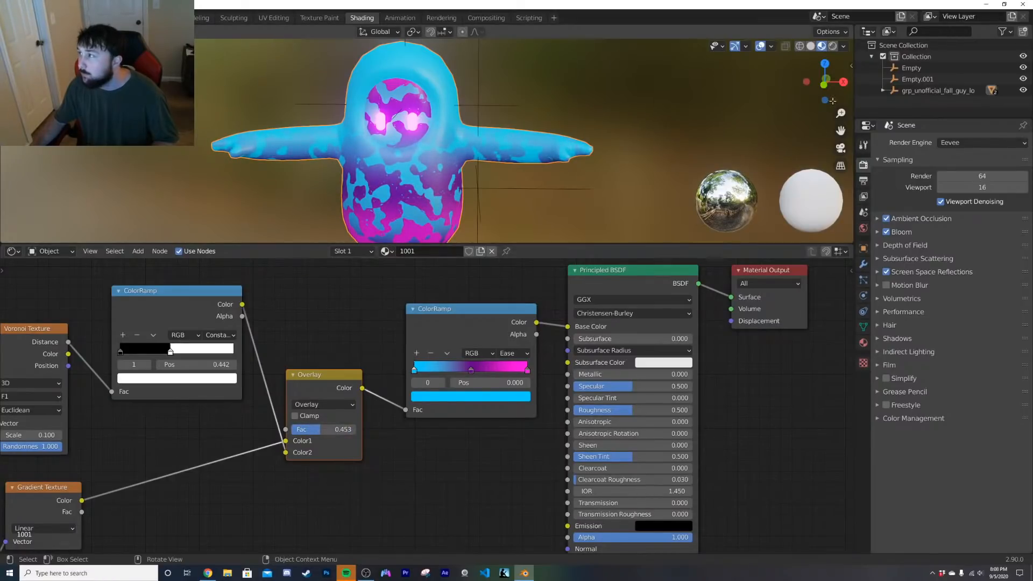
# Step: Move the object Empty slightly upwards to shift the body gradient so more purple and magenta covers the arms and torso
pyautogui.click(907, 69)
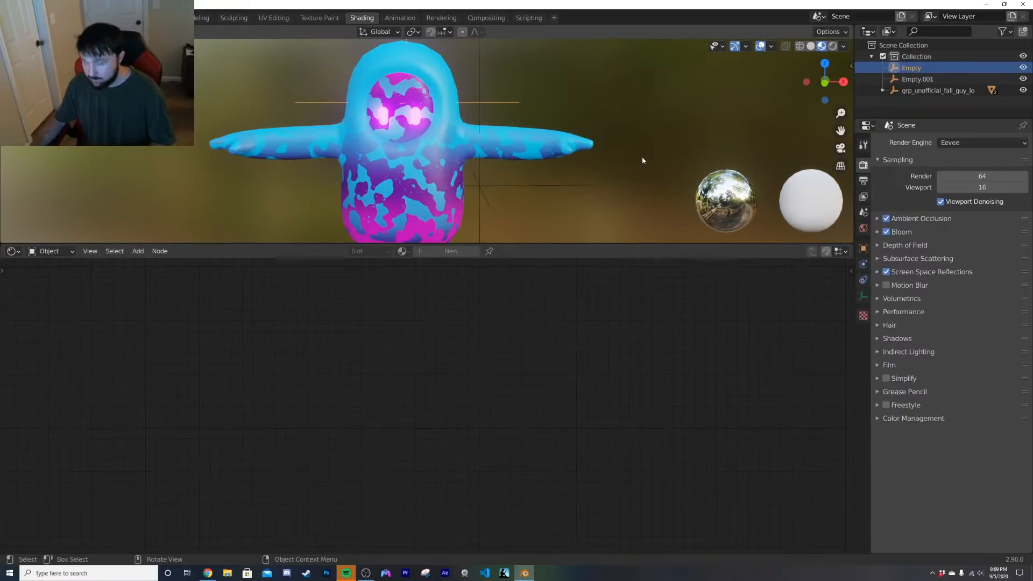
pyautogui.press('g')
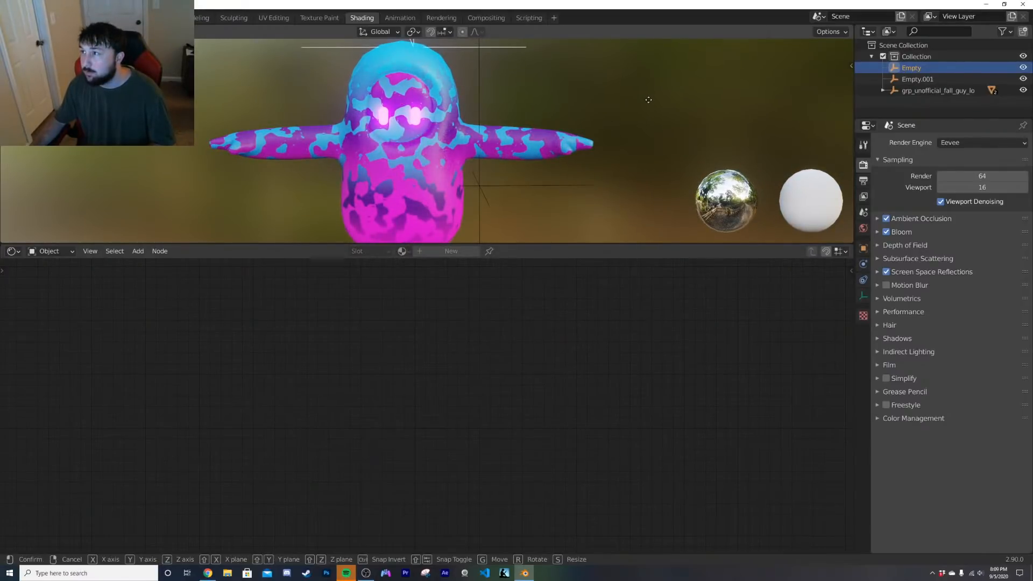
pyautogui.click(650, 132)
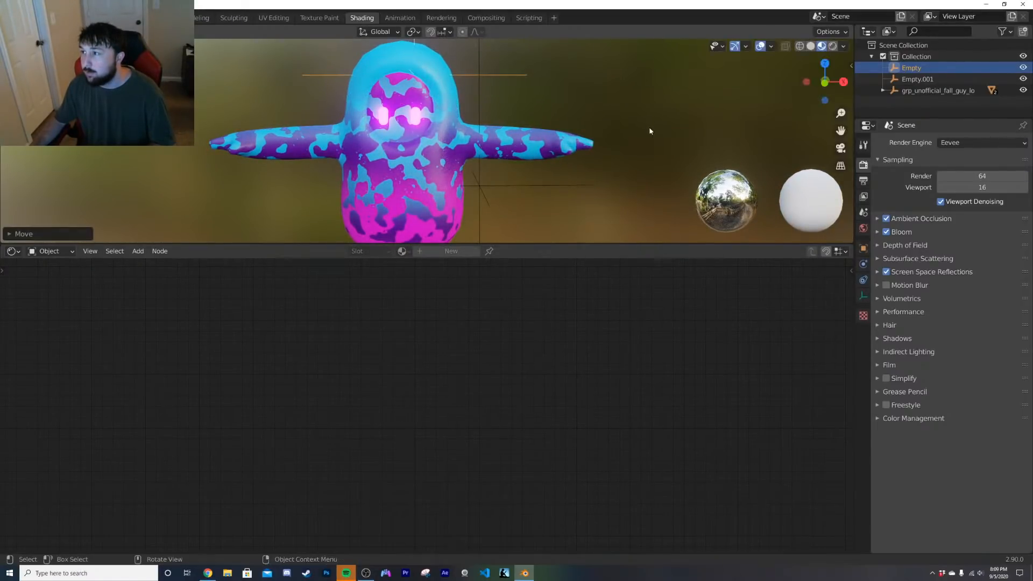
pyautogui.moveTo(651, 131); pyautogui.dragTo(443, 121, button='middle')
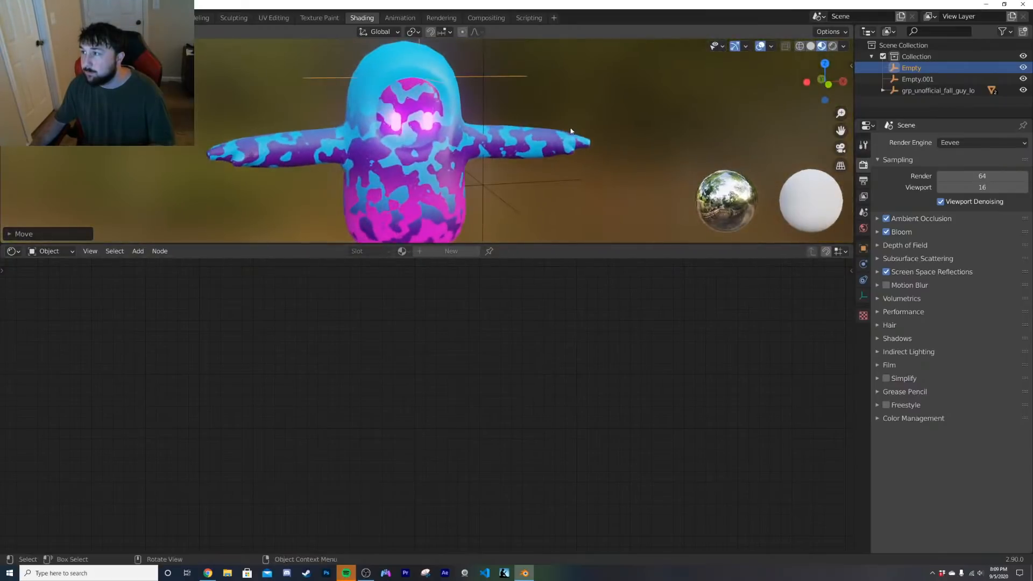
pyautogui.scroll(3, 443, 122)
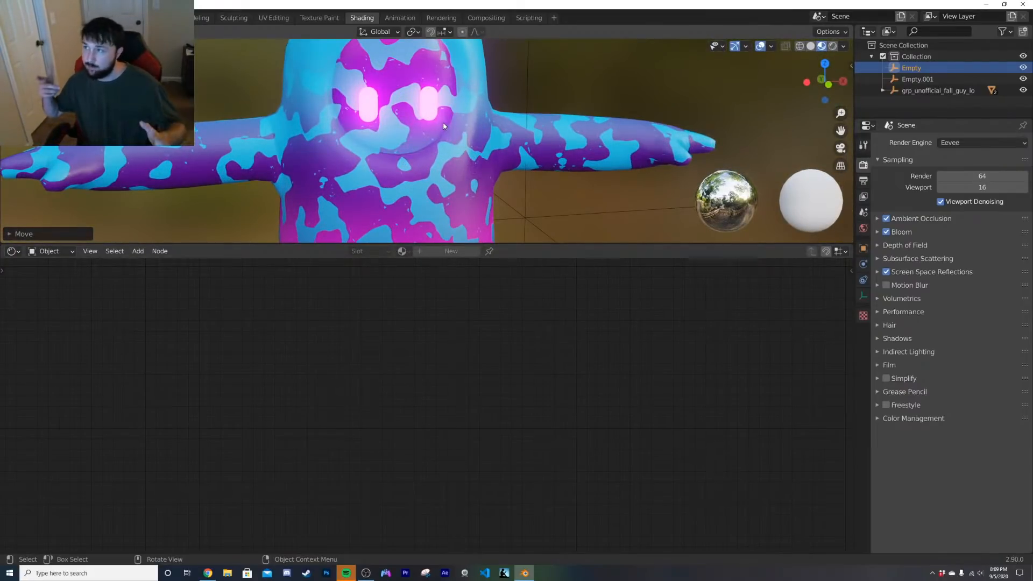
pyautogui.scroll(-5, 443, 121)
pyautogui.moveTo(444, 126); pyautogui.dragTo(399, 78, button='middle')
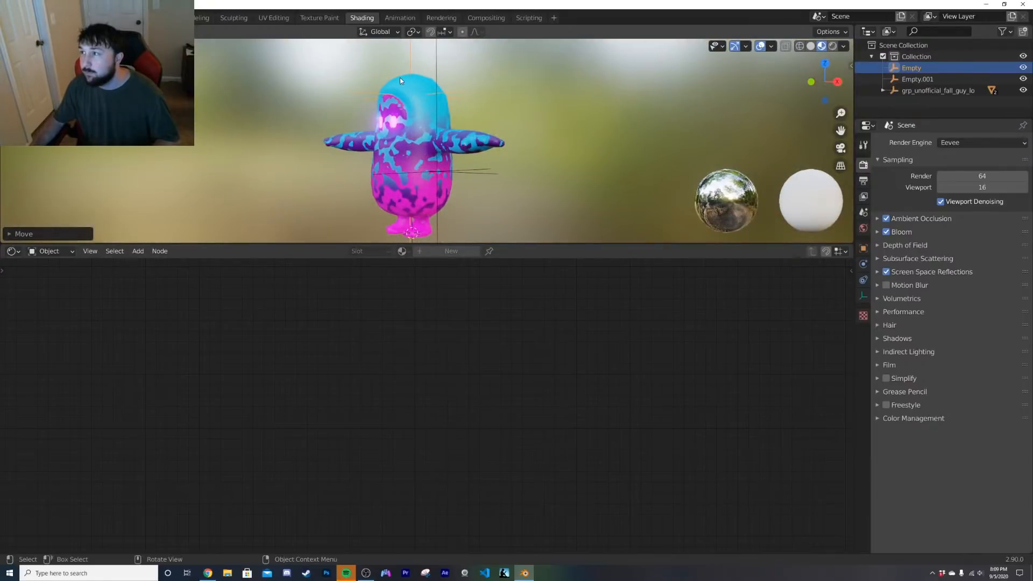
# Step: Add another colour stop to the body's gradient ColorRamp and recolour the first stop green
pyautogui.click(399, 81)
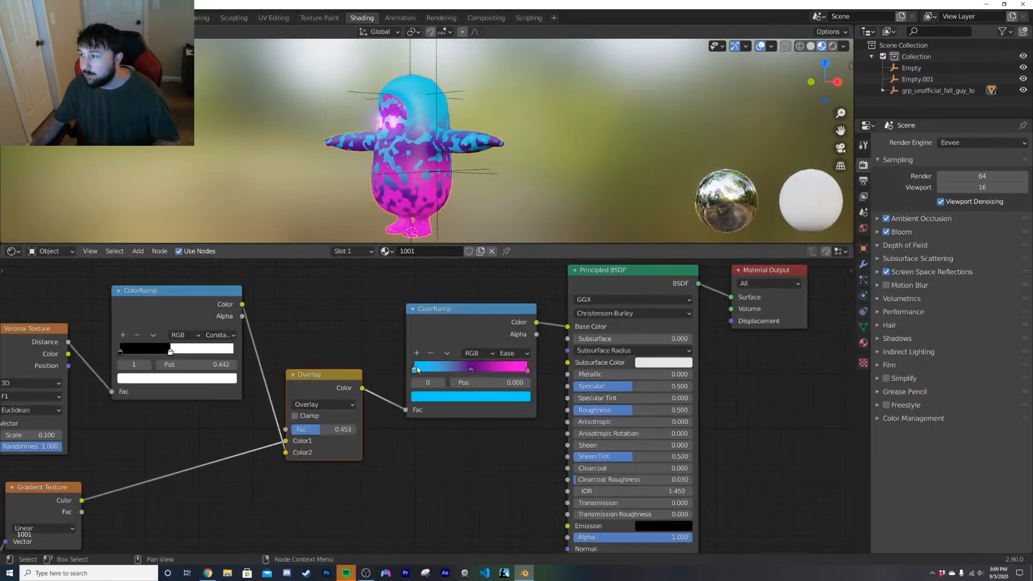
pyautogui.scroll(1, 417, 370)
pyautogui.scroll(4, 403, 153)
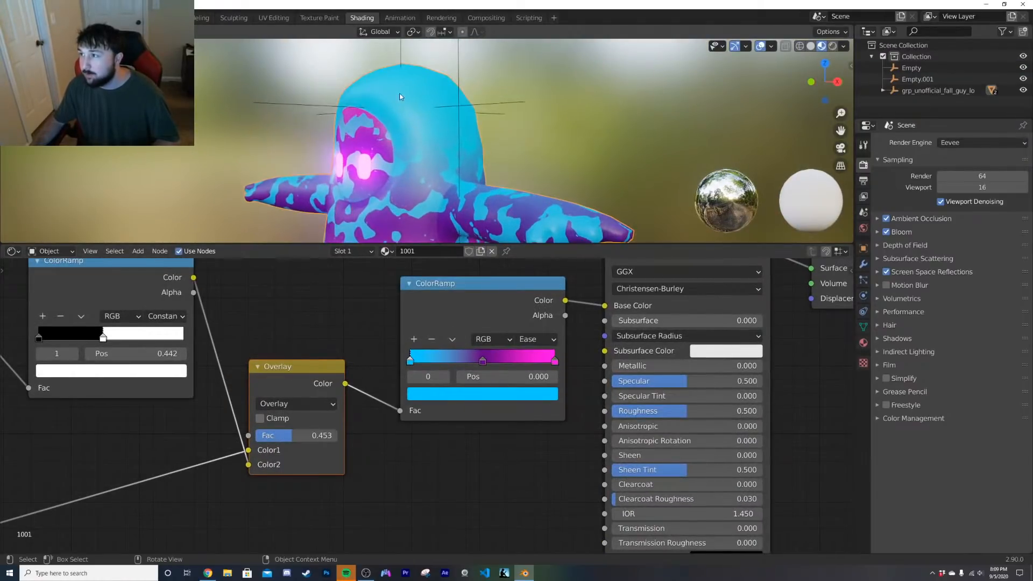
pyautogui.scroll(3, 406, 74)
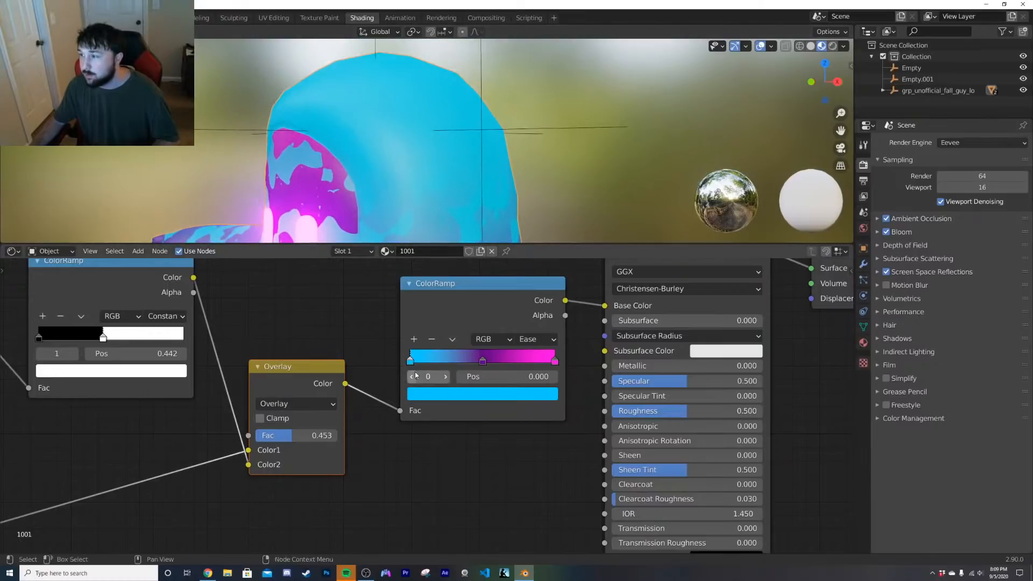
pyautogui.moveTo(414, 365); pyautogui.dragTo(390, 364)
pyautogui.click(414, 340)
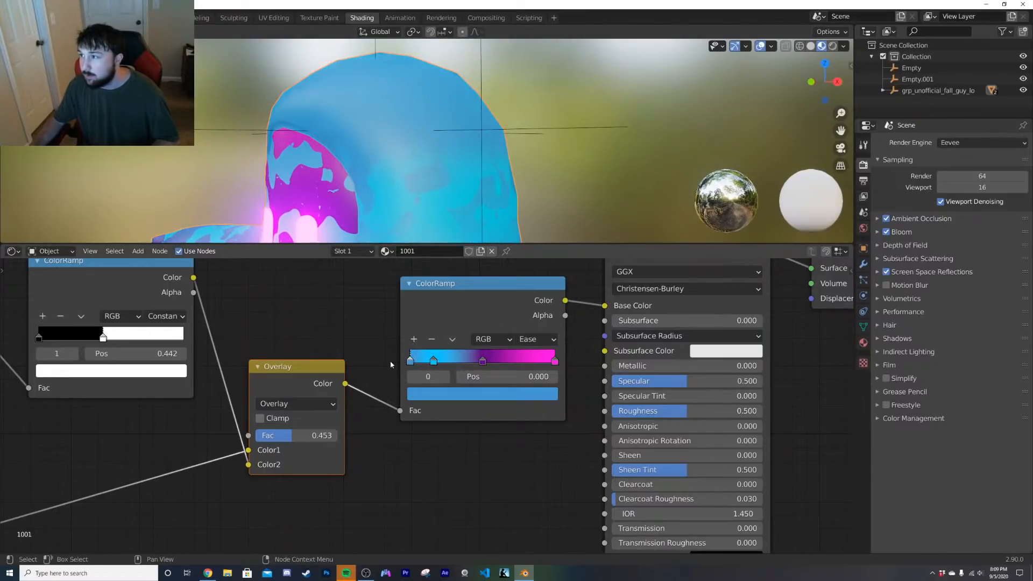
pyautogui.click(425, 394)
pyautogui.moveTo(484, 226); pyautogui.dragTo(414, 246)
# Step: Move the gradient ramp's blue stop to position 0.292 and inspect the blend on the head
pyautogui.scroll(-5, 418, 189)
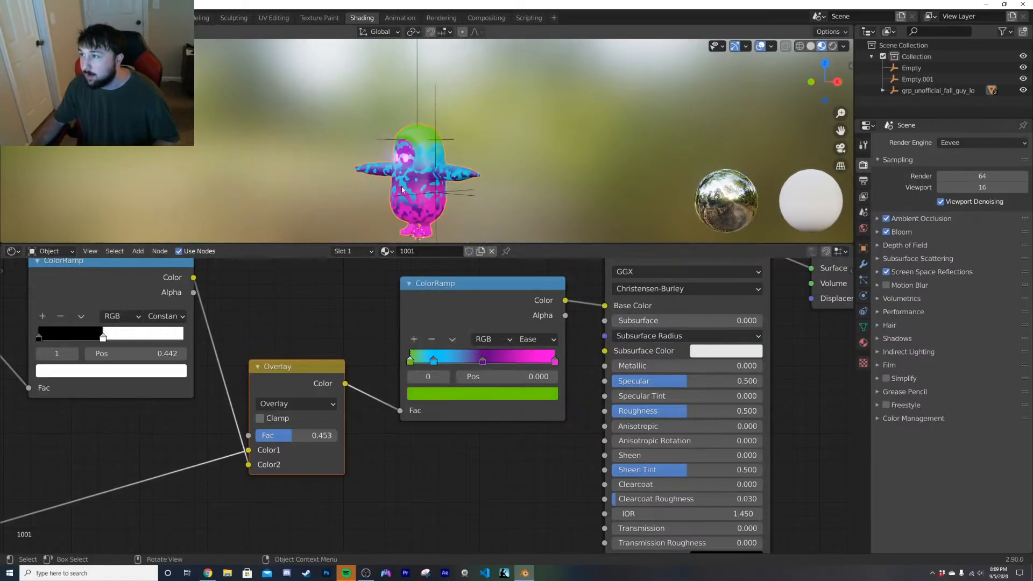
pyautogui.scroll(3, 417, 190)
pyautogui.scroll(-2, 418, 190)
pyautogui.scroll(6, 419, 190)
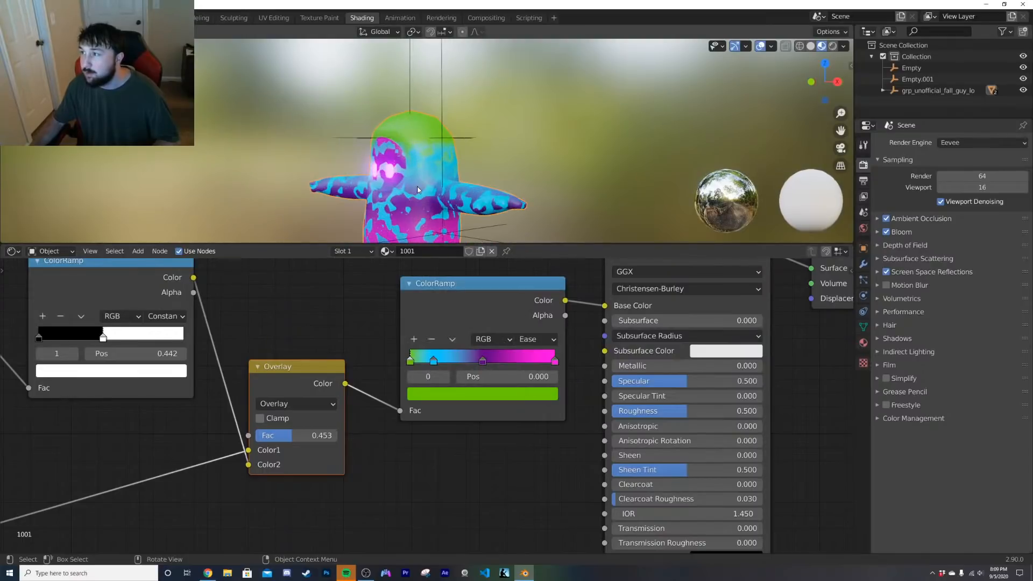
pyautogui.moveTo(435, 360); pyautogui.dragTo(455, 361)
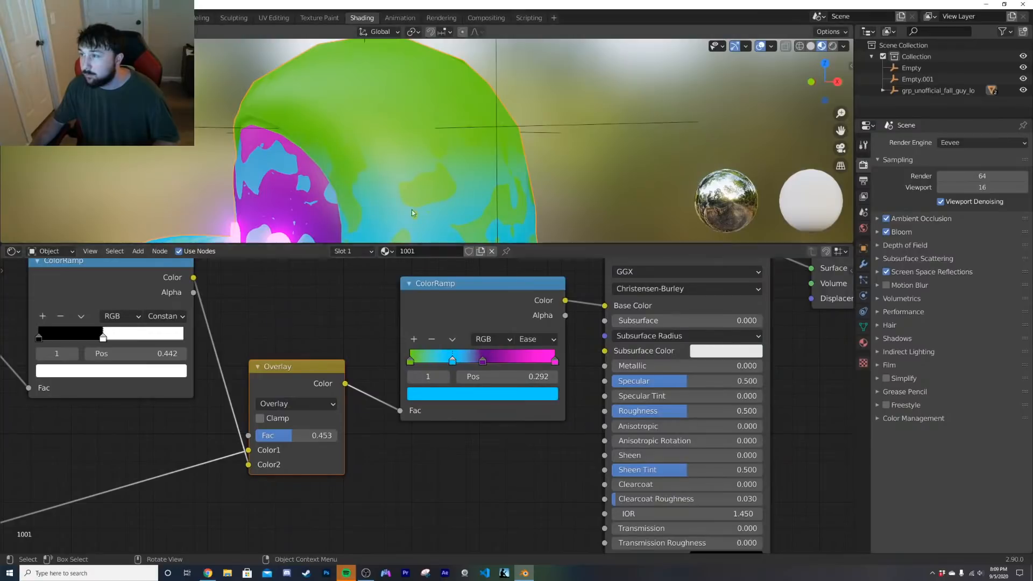
pyautogui.scroll(-4, 406, 203)
pyautogui.moveTo(407, 204); pyautogui.dragTo(450, 202, button='middle')
pyautogui.scroll(-4, 471, 198)
pyautogui.scroll(5, 450, 202)
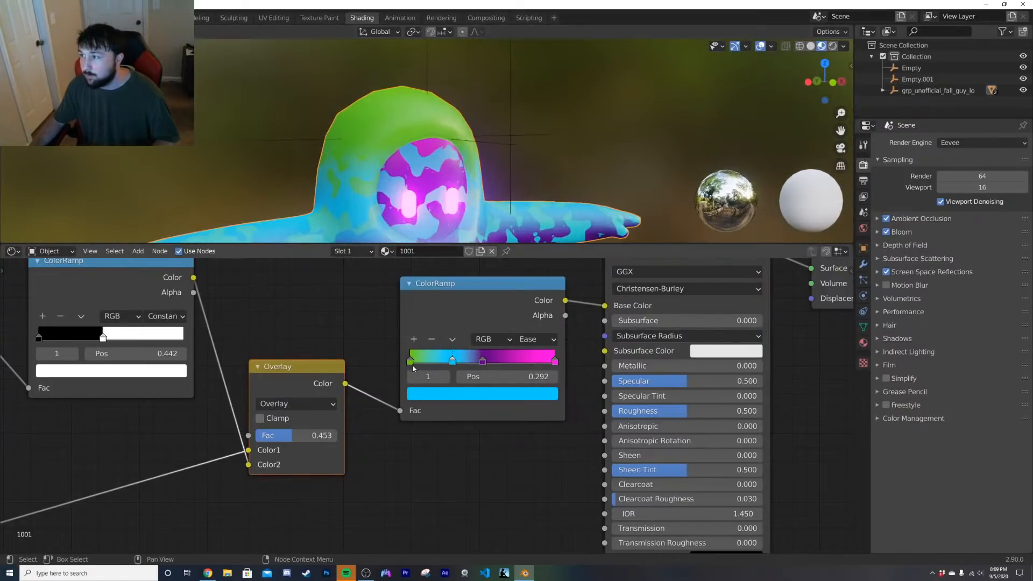
# Step: Recolour the gradient ramp's first stop bright magenta with hue 0.818, saturation 1 and value 1
pyautogui.click(423, 393)
pyautogui.moveTo(505, 280); pyautogui.dragTo(511, 267)
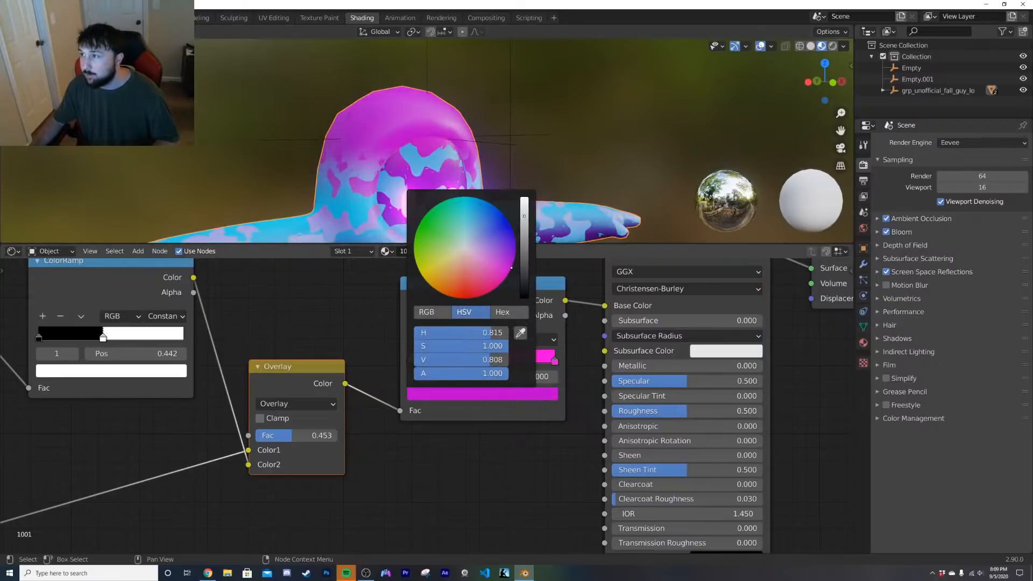
pyautogui.scroll(-6, 425, 186)
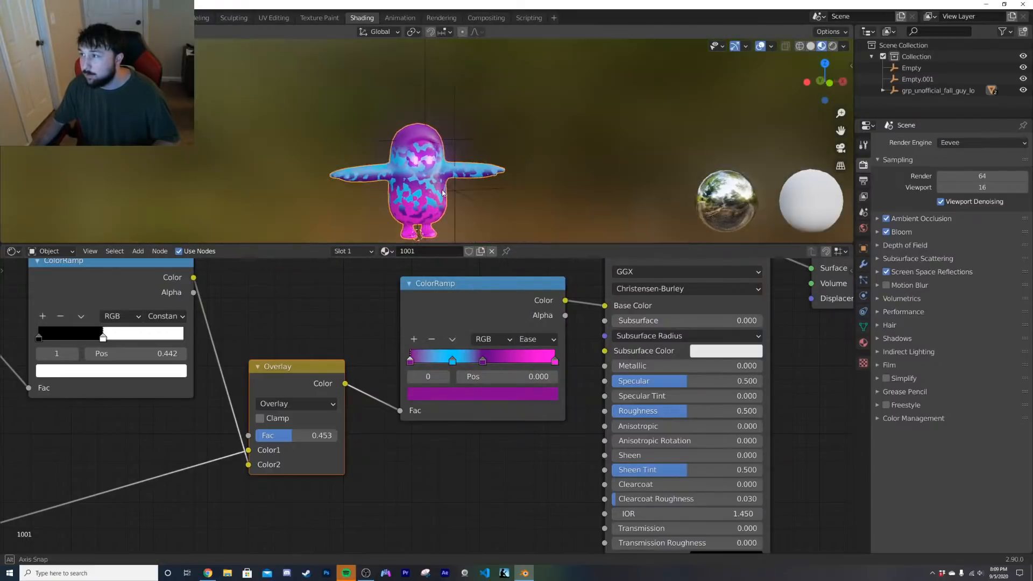
pyautogui.scroll(5, 429, 193)
pyautogui.click(450, 393)
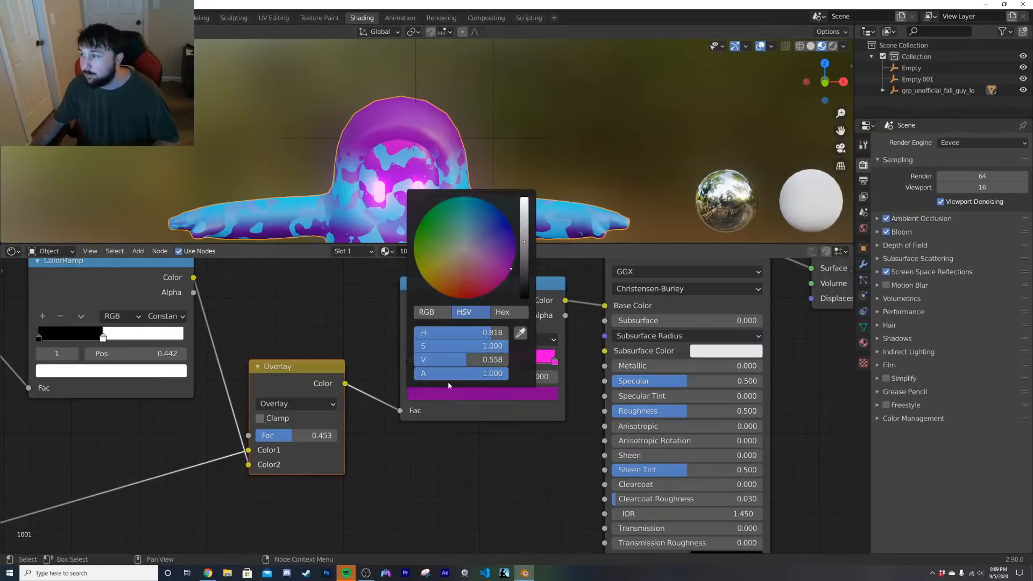
pyautogui.moveTo(527, 248); pyautogui.dragTo(524, 198)
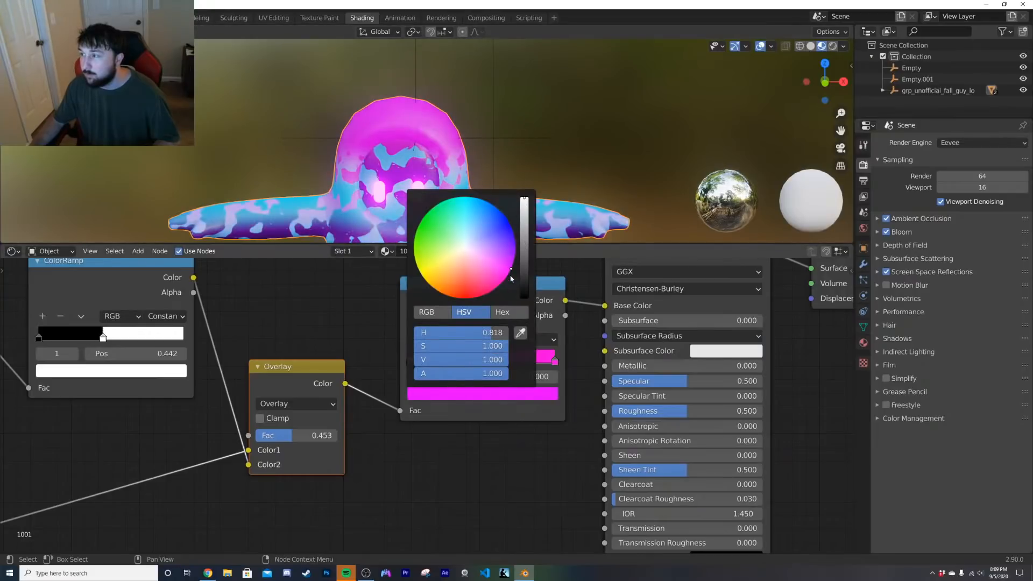
# Step: Move the gradient ramp's blue stop to position 0.170 and set the Overlay mix factor to 0.488
pyautogui.moveTo(442, 364); pyautogui.dragTo(417, 366)
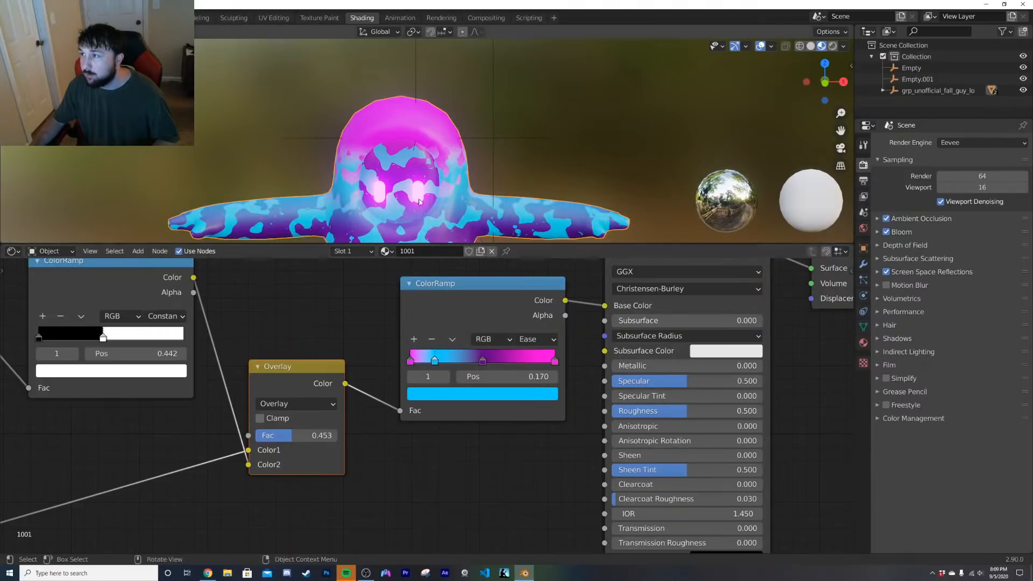
pyautogui.scroll(-4, 415, 161)
pyautogui.moveTo(409, 183); pyautogui.dragTo(462, 194, button='middle')
pyautogui.scroll(3, 468, 172)
pyautogui.scroll(-1, 482, 145)
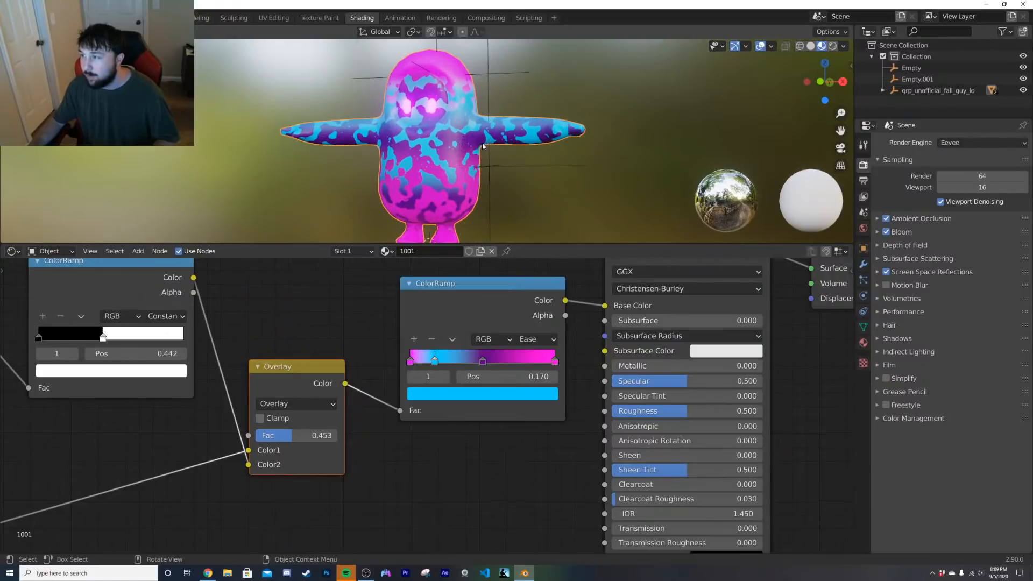
pyautogui.scroll(-2, 447, 163)
pyautogui.moveTo(295, 436)
pyautogui.mouseDown()
pyautogui.moveTo(268, 436)
pyautogui.moveTo(331, 435)
pyautogui.moveTo(292, 435)
pyautogui.mouseUp()
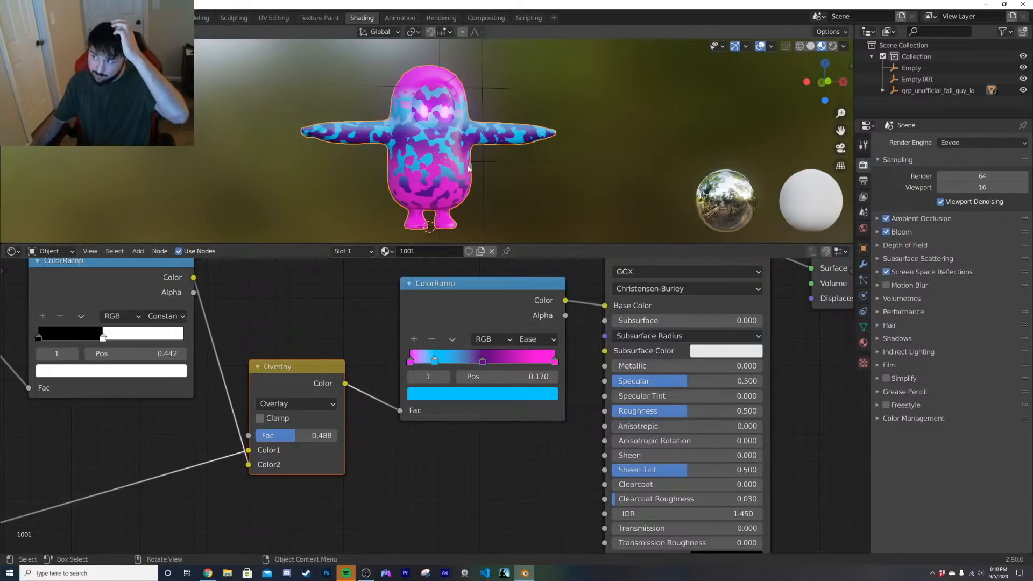
# Step: Face the character from the front and hide the gizmos in the 3D viewport
pyautogui.moveTo(533, 130); pyautogui.dragTo(558, 106, button='middle')
pyautogui.click(734, 46)
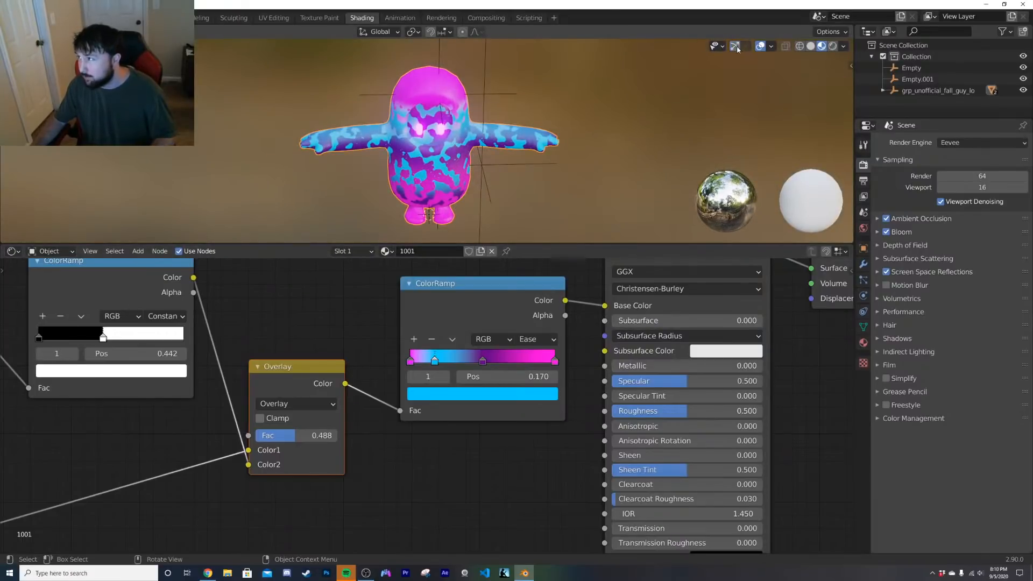
# Step: Hide the overlays in the 3D viewport and inspect the character's pattern from the front at near and far distance
pyautogui.click(761, 46)
pyautogui.moveTo(409, 113); pyautogui.dragTo(438, 183, button='middle')
pyautogui.scroll(3, 458, 134)
pyautogui.scroll(-3, 457, 135)
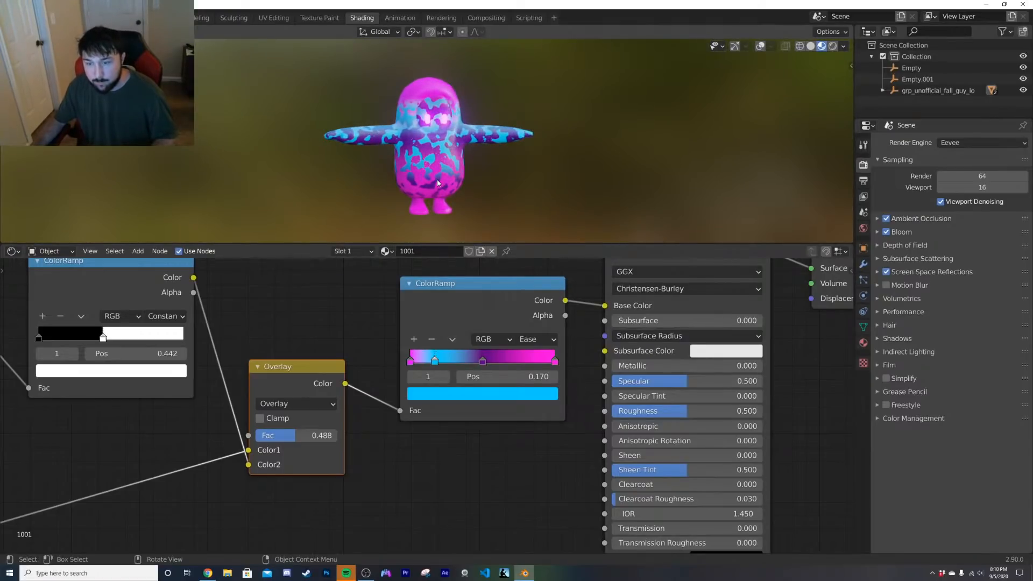
pyautogui.moveTo(437, 183); pyautogui.dragTo(444, 182, button='middle')
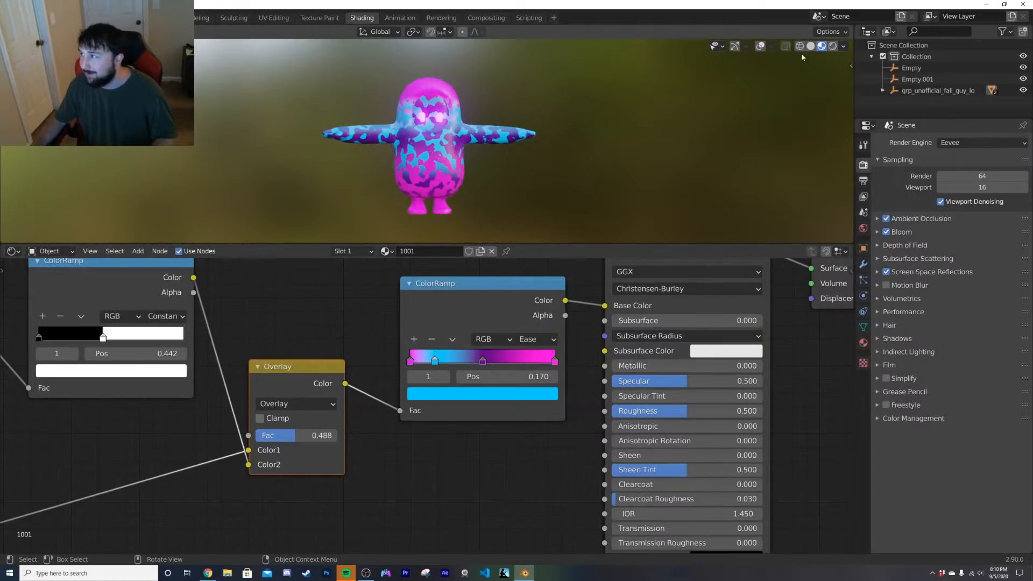
pyautogui.moveTo(530, 141)
pyautogui.mouseDown(button='middle')
pyautogui.moveTo(465, 185)
pyautogui.moveTo(522, 150)
pyautogui.moveTo(513, 136)
pyautogui.moveTo(631, 122)
pyautogui.moveTo(539, 156)
pyautogui.mouseUp(button='middle')
pyautogui.scroll(5, 522, 150)
pyautogui.scroll(-8, 538, 156)
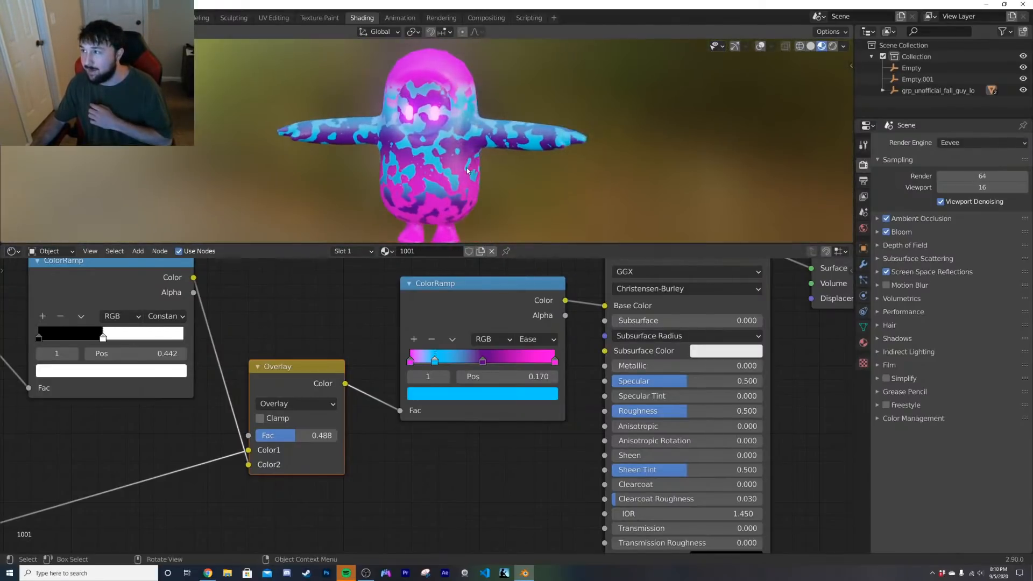
# Step: View the character in the Layout workspace from different angles and return to the Shading workspace
pyautogui.hotkey('ctrl', 'pageup')
pyautogui.hotkey('ctrl', 'pageup')
pyautogui.hotkey('ctrl', 'pageup')
pyautogui.hotkey('ctrl', 'pageup')
pyautogui.hotkey('ctrl', 'pageup')
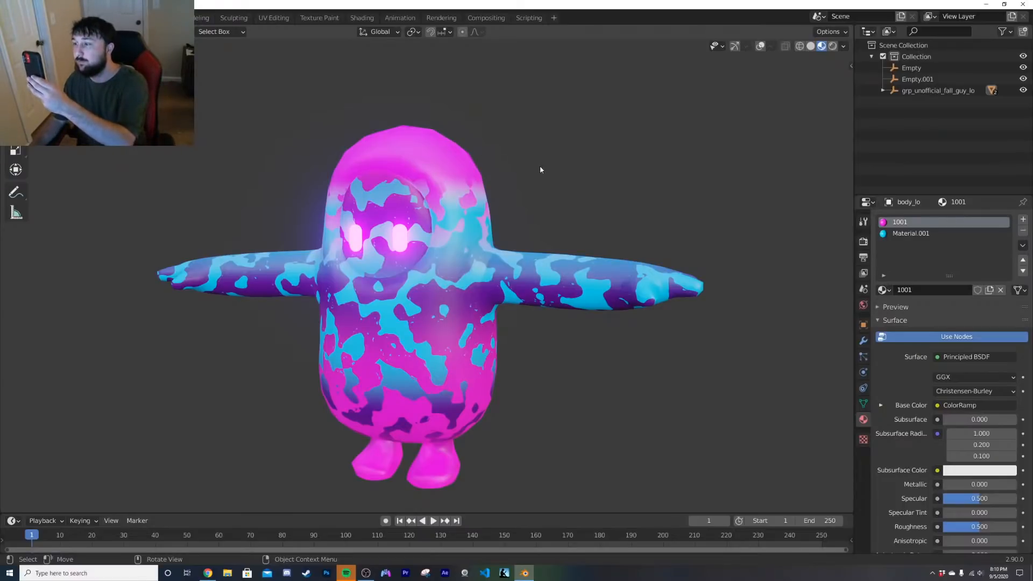
pyautogui.moveTo(541, 170); pyautogui.dragTo(476, 208, button='middle')
pyautogui.scroll(-2, 542, 209)
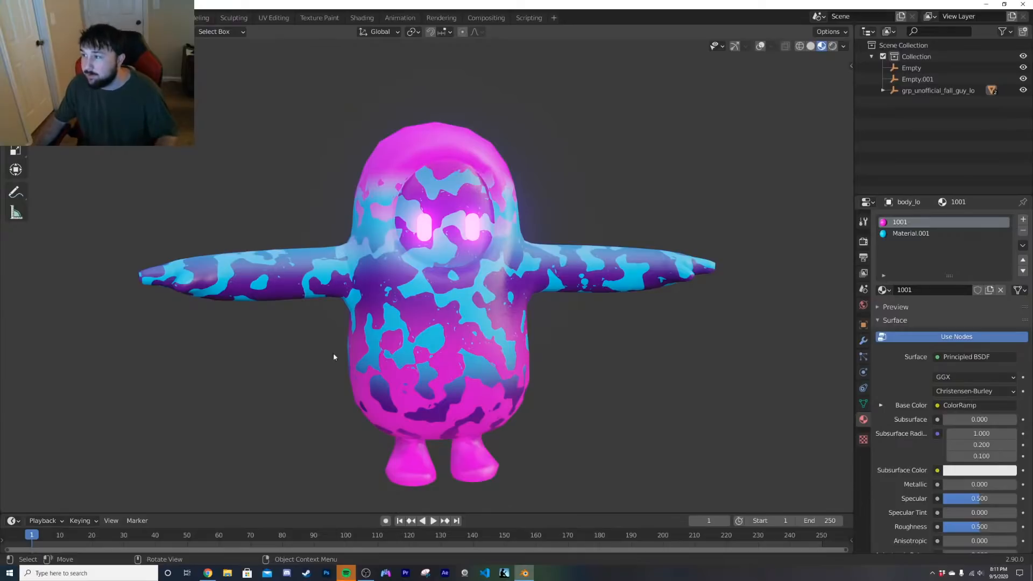
pyautogui.click(361, 18)
# Step: Add a Bump node to the body material and connect it to the Principled BSDF's Normal input
pyautogui.scroll(5, 430, 161)
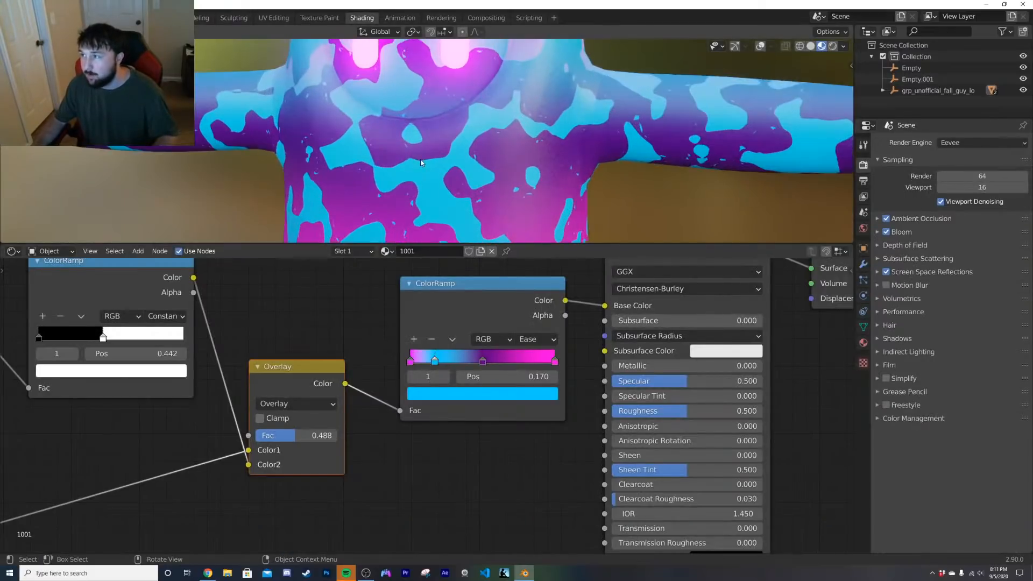
pyautogui.scroll(-2, 385, 377)
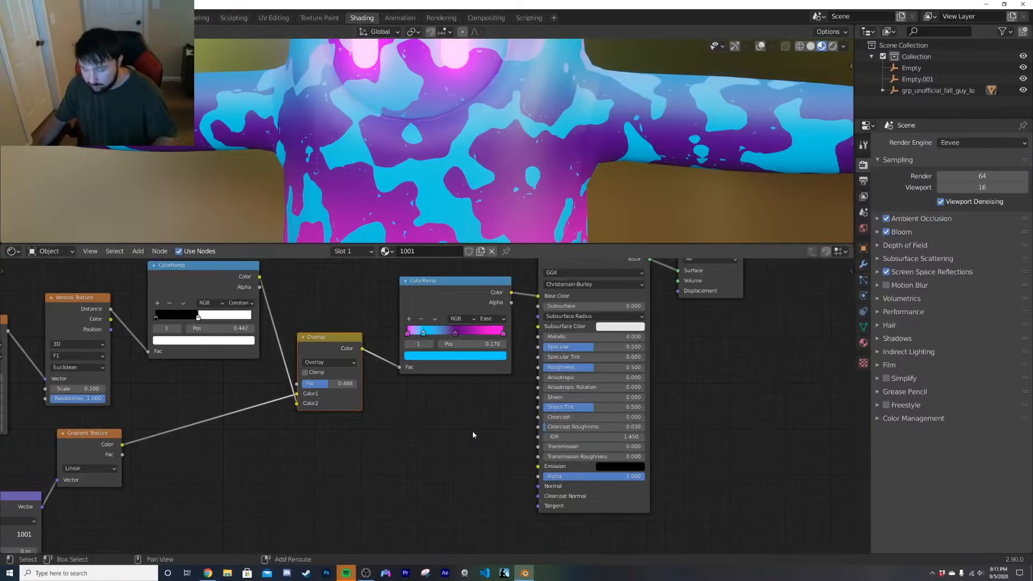
pyautogui.hotkey('shift', 'a')
pyautogui.write('bum')
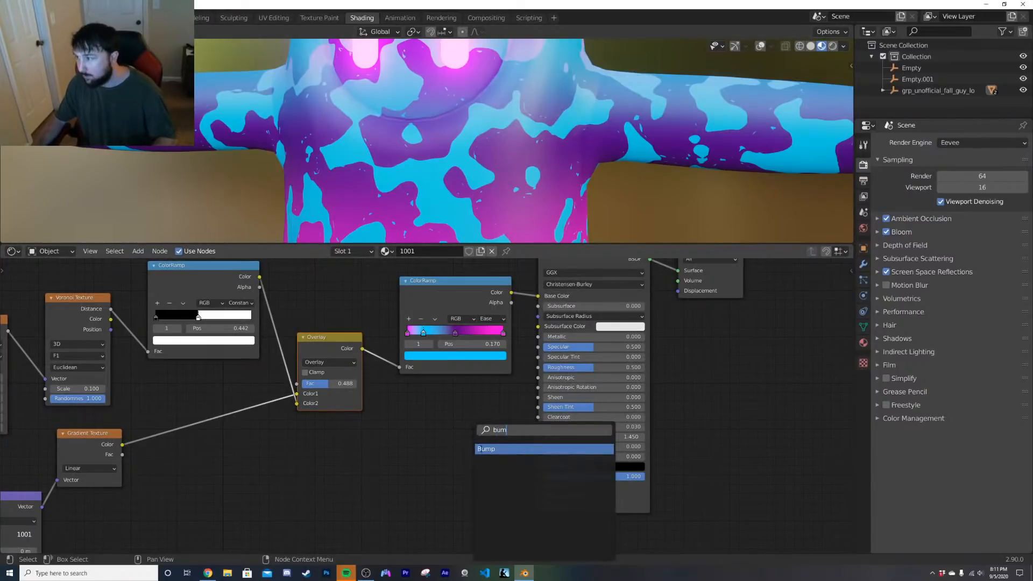
pyautogui.press('Return')
pyautogui.moveTo(502, 479); pyautogui.dragTo(537, 486)
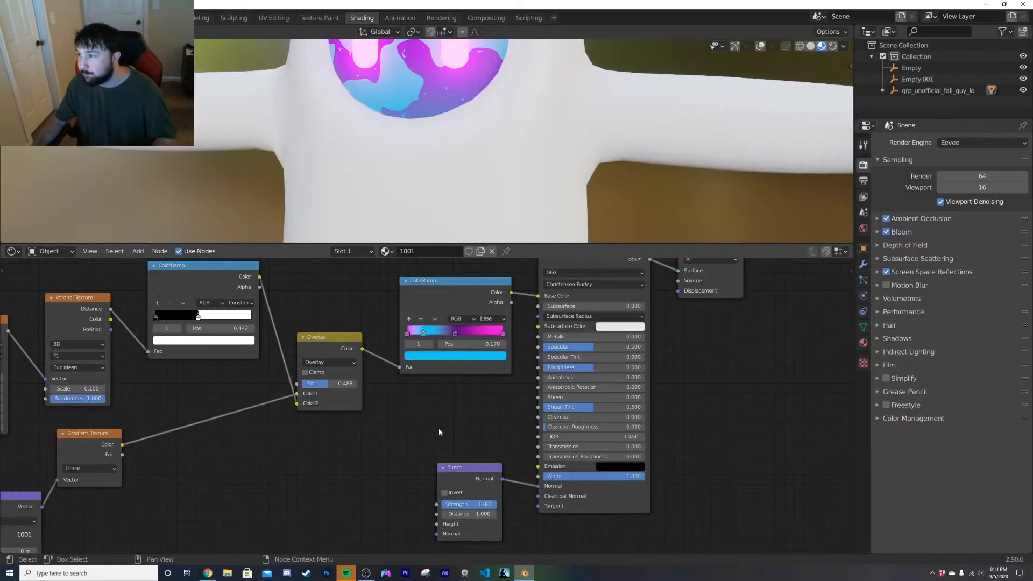
# Step: Try driving the Bump node's Height from the gradient ColorRamp and inspect the chest surface up close
pyautogui.scroll(-1, 411, 416)
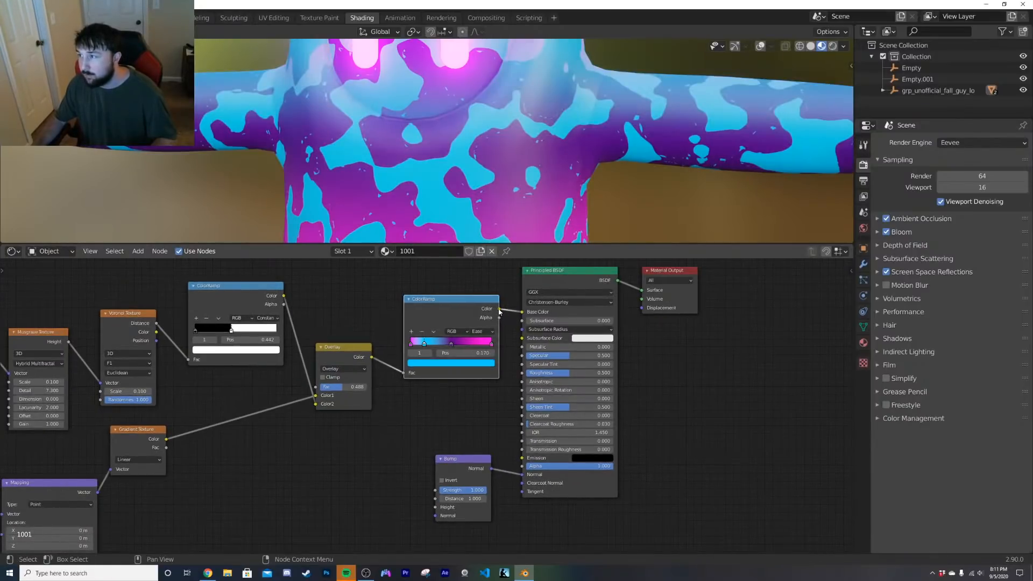
pyautogui.moveTo(499, 317); pyautogui.dragTo(436, 507)
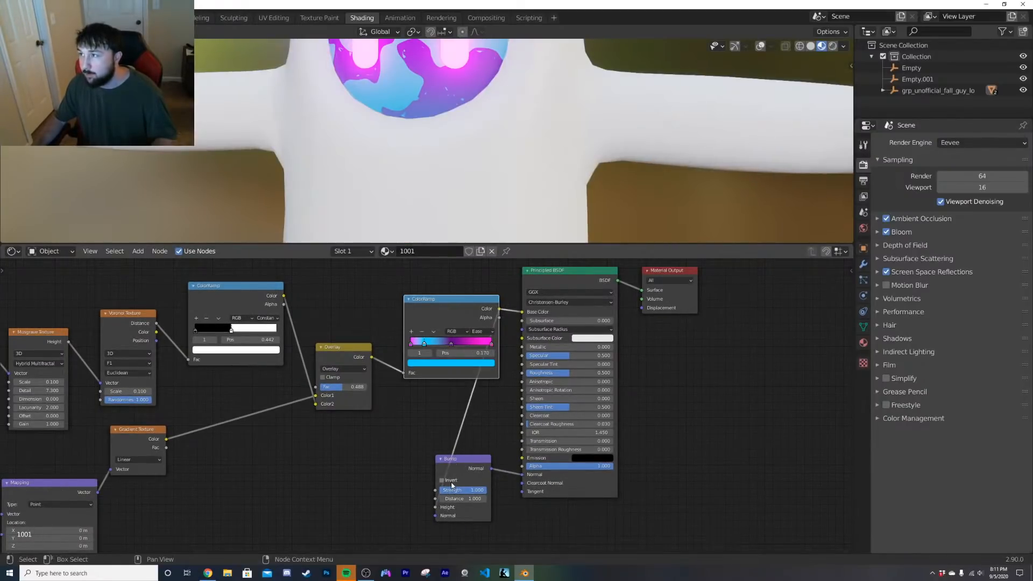
pyautogui.scroll(4, 485, 190)
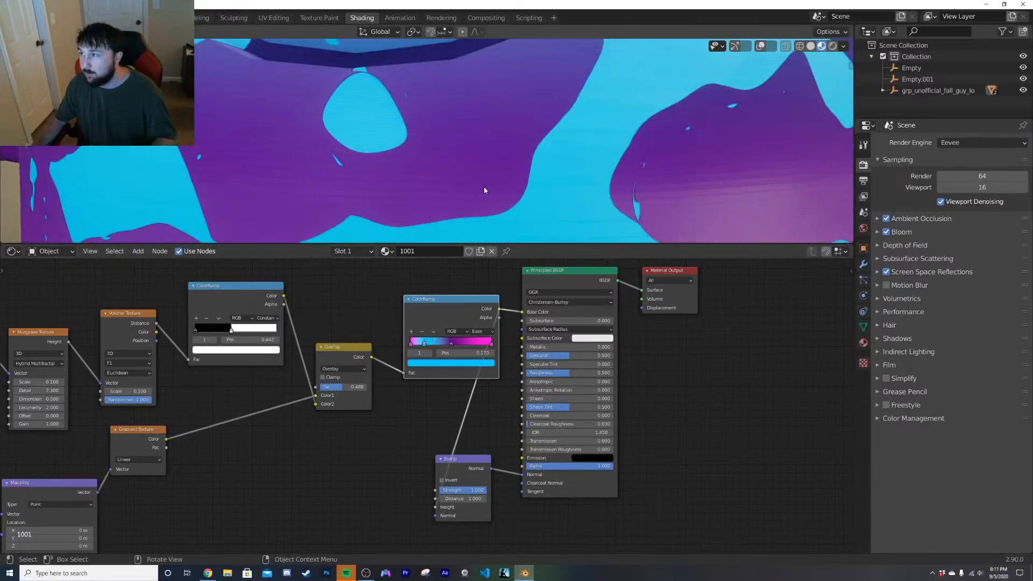
pyautogui.rightClick(485, 190)
pyautogui.press('Escape')
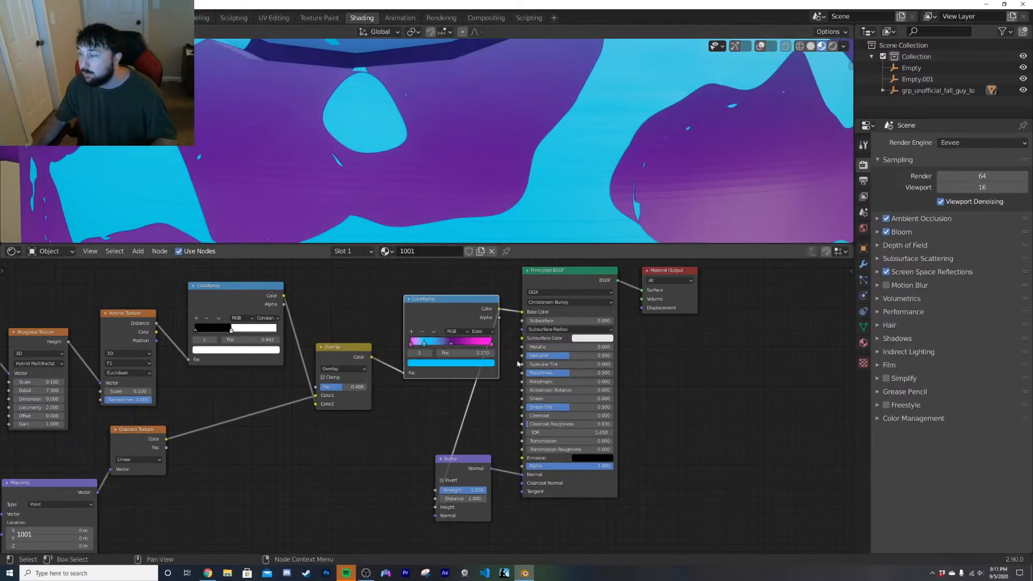
# Step: Try a Bump strength of 0.253 and delete the Bump node
pyautogui.moveTo(477, 490); pyautogui.dragTo(451, 490)
pyautogui.click(464, 454)
pyautogui.click(461, 464)
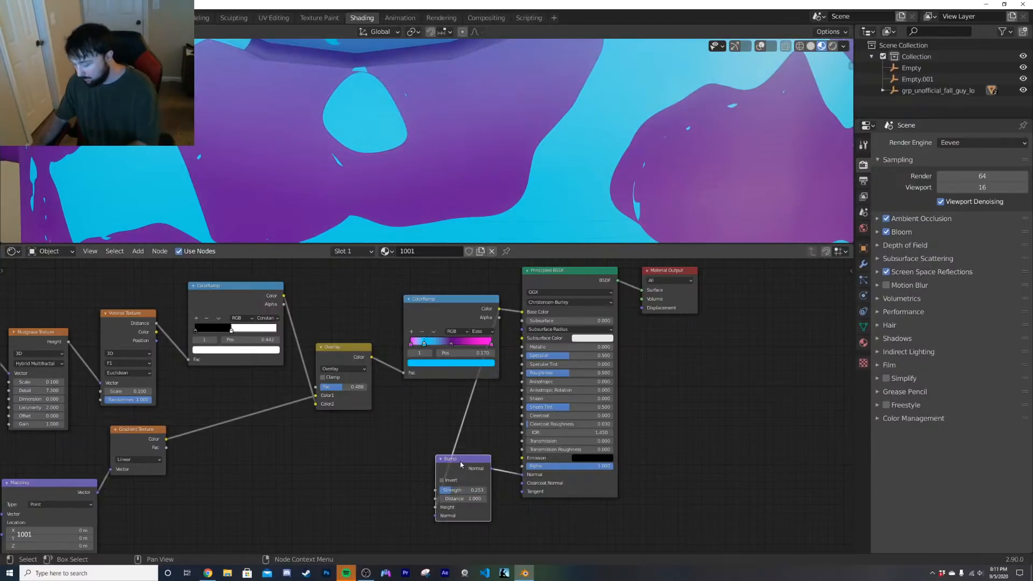
pyautogui.press('Delete')
pyautogui.scroll(-4, 569, 157)
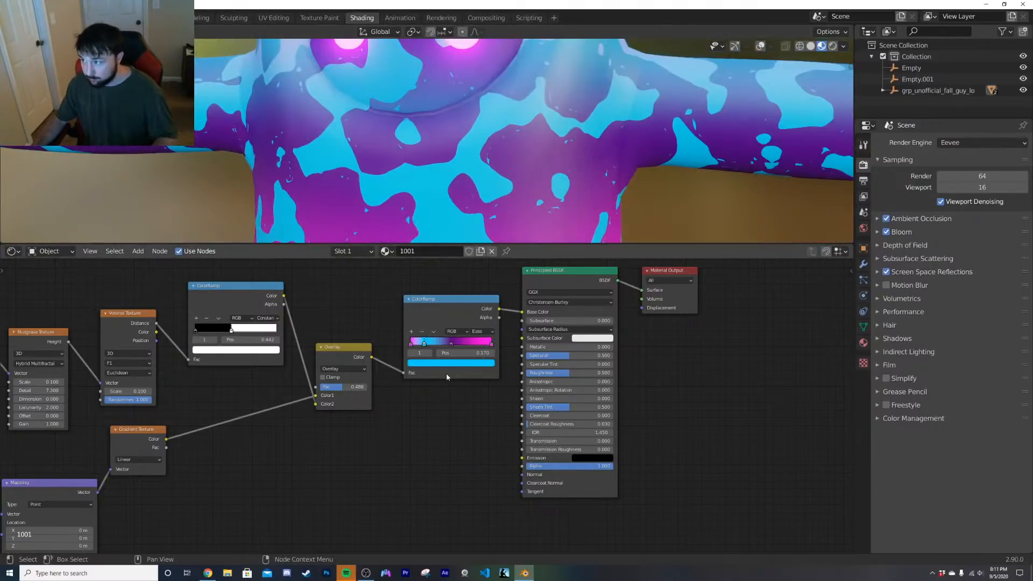
# Step: Add a new Bump node, connect it to the Principled BSDF's Normal input and place it beside the shader
pyautogui.hotkey('shift', 'a')
pyautogui.click(450, 405)
pyautogui.write('bum')
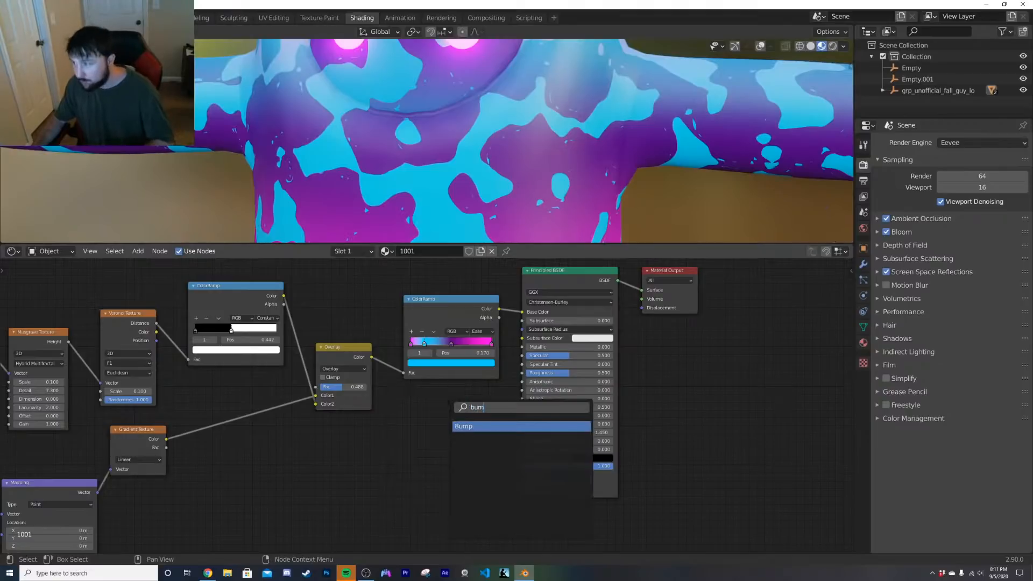
pyautogui.press('Return')
pyautogui.moveTo(486, 442); pyautogui.dragTo(522, 475)
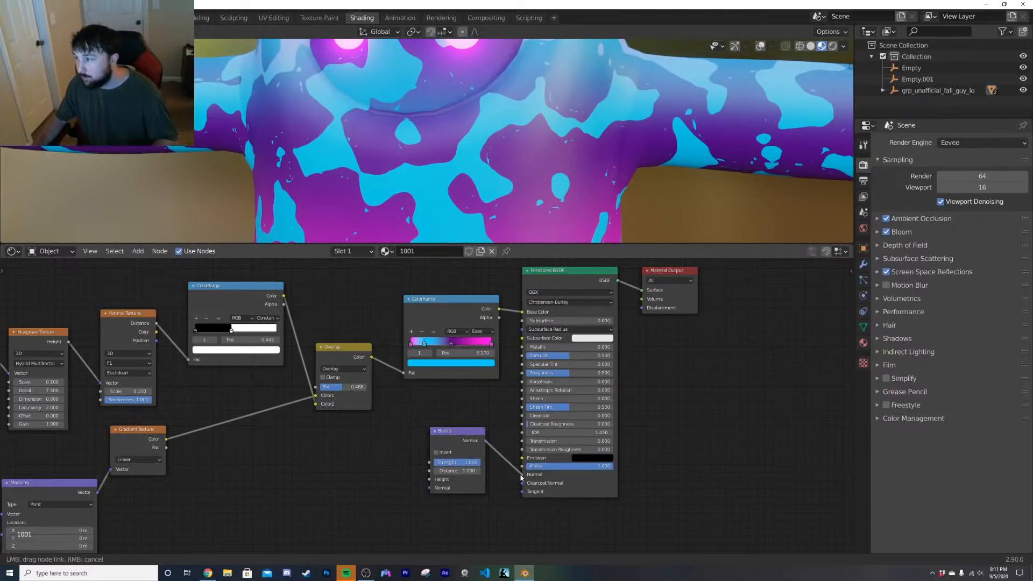
pyautogui.moveTo(458, 434); pyautogui.dragTo(465, 408)
pyautogui.scroll(4, 515, 467)
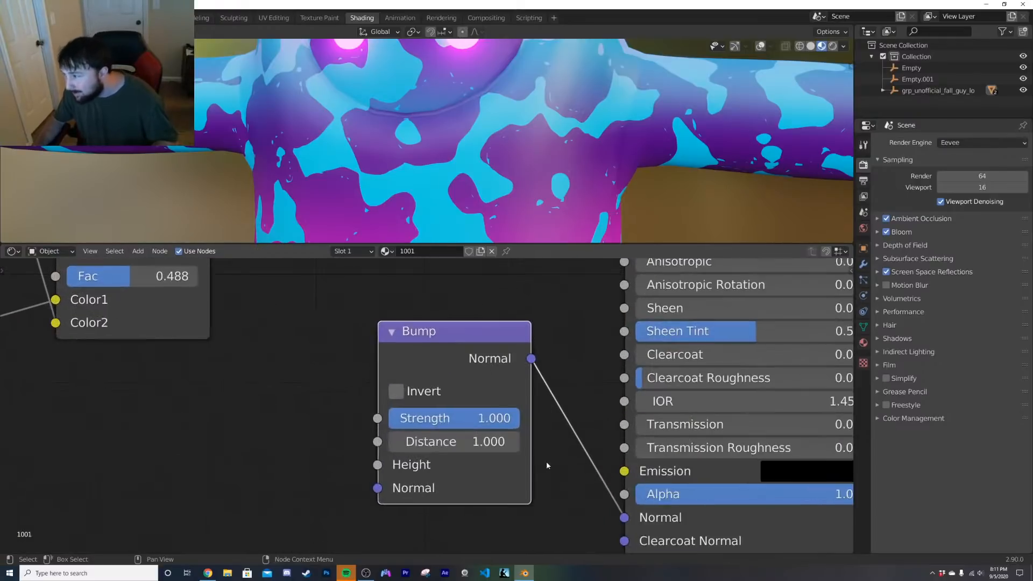
pyautogui.scroll(-4, 427, 407)
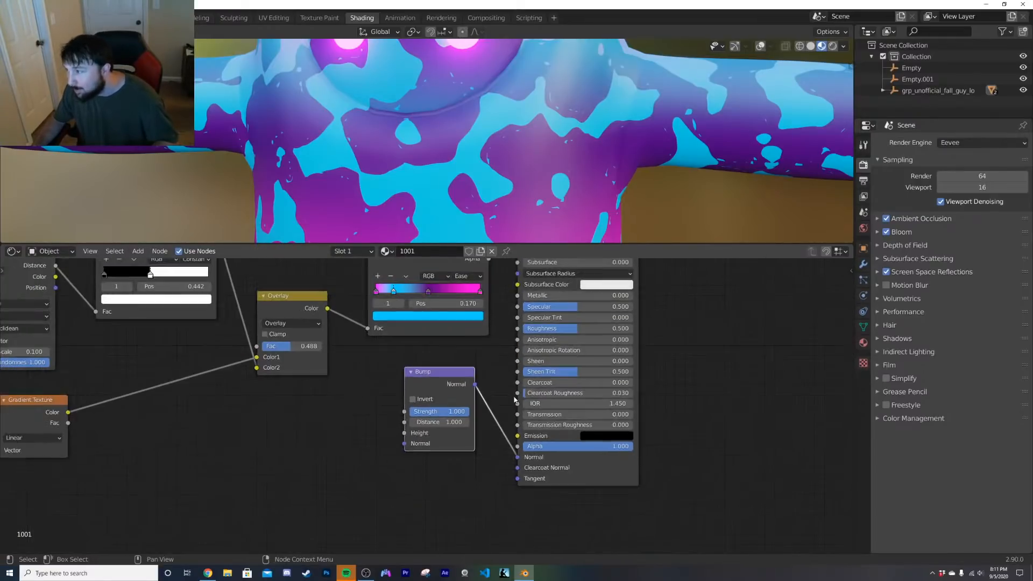
pyautogui.moveTo(415, 383); pyautogui.dragTo(423, 425)
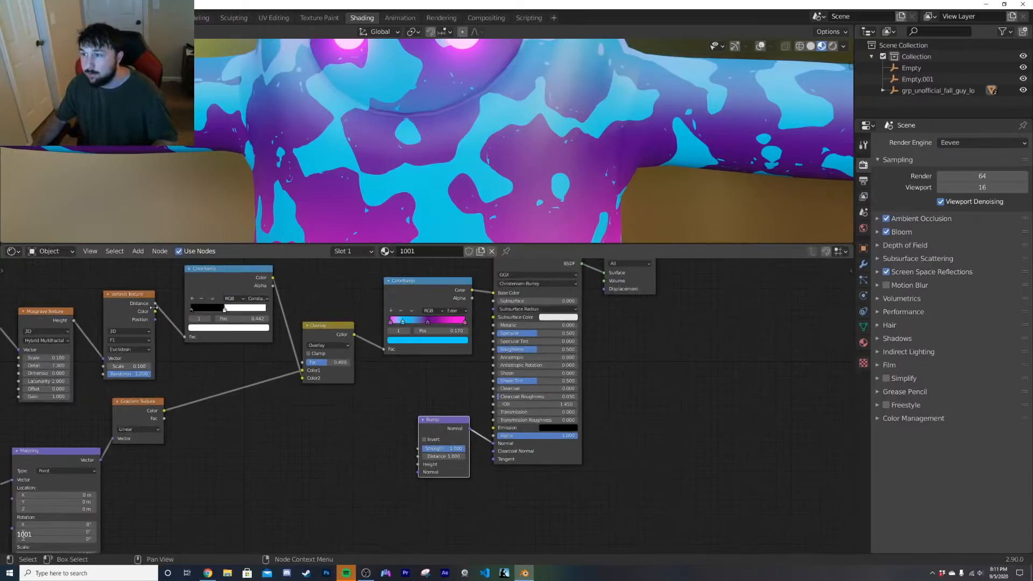
# Step: Try the Voronoi Texture's Distance as the Bump node's Height with a strength of 0.247
pyautogui.moveTo(156, 304)
pyautogui.mouseDown()
pyautogui.moveTo(374, 308)
pyautogui.moveTo(419, 464)
pyautogui.mouseUp()
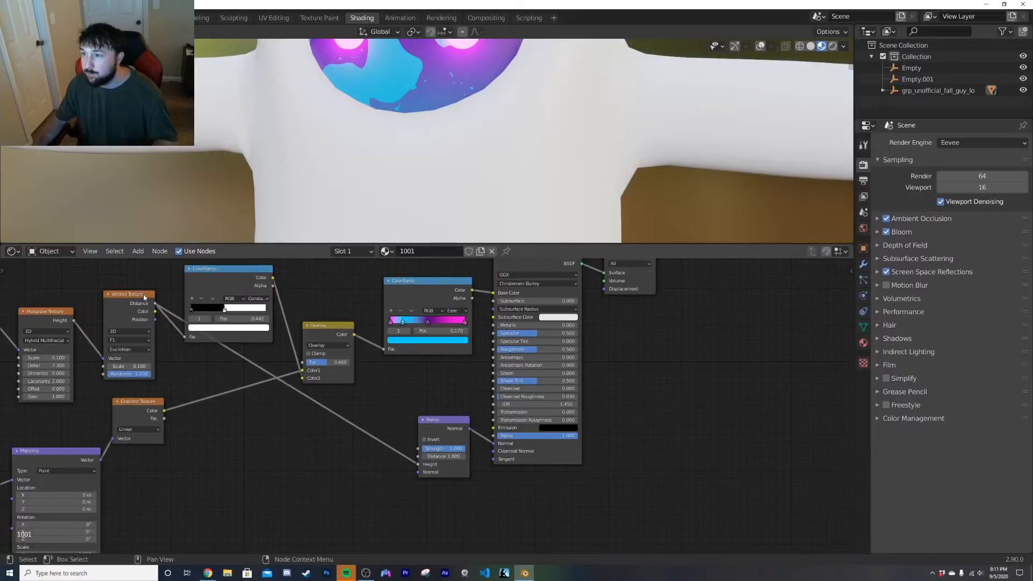
pyautogui.scroll(4, 484, 173)
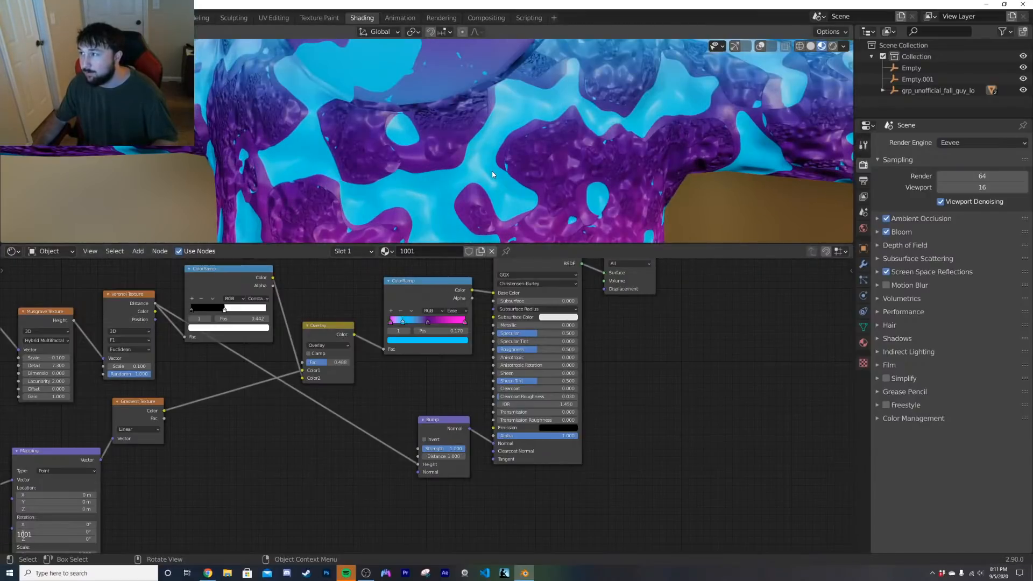
pyautogui.scroll(3, 492, 174)
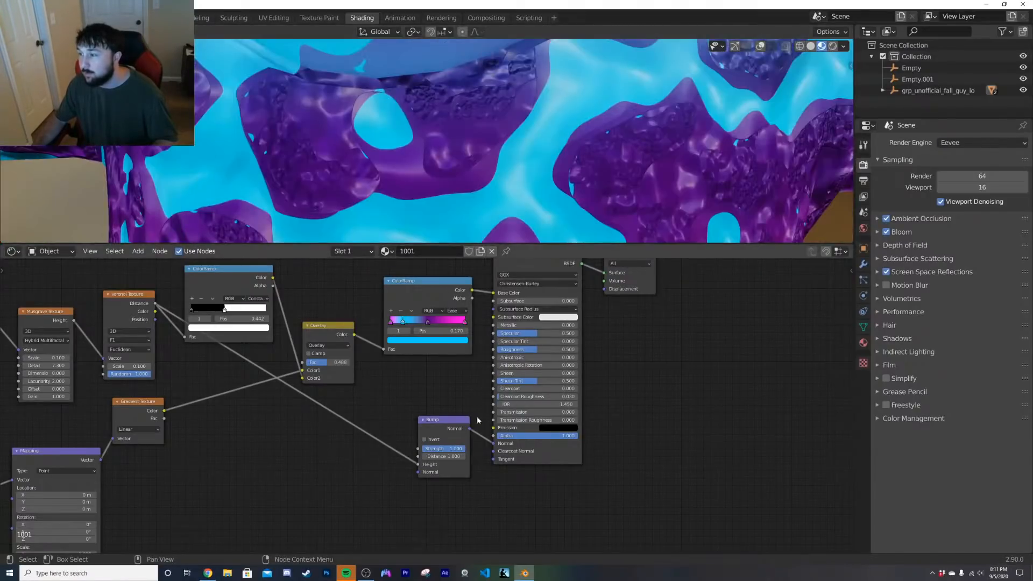
pyautogui.moveTo(448, 449); pyautogui.dragTo(416, 449)
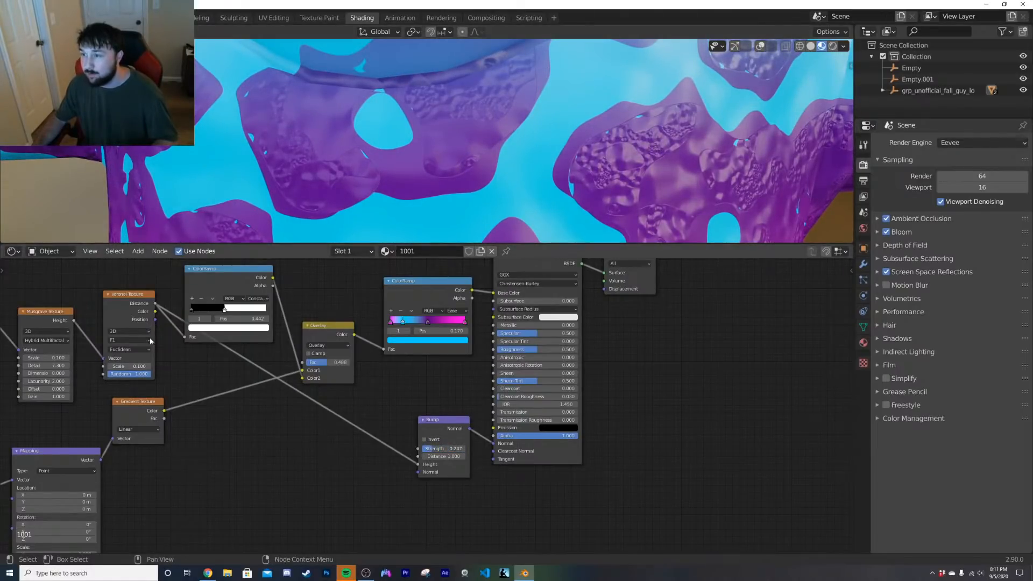
# Step: Connect the Musgrave Texture's Height output to the Bump node's Height input and set the Bump strength to 0.418
pyautogui.moveTo(148, 348); pyautogui.dragTo(187, 338, button='middle')
pyautogui.moveTo(111, 311); pyautogui.dragTo(459, 455)
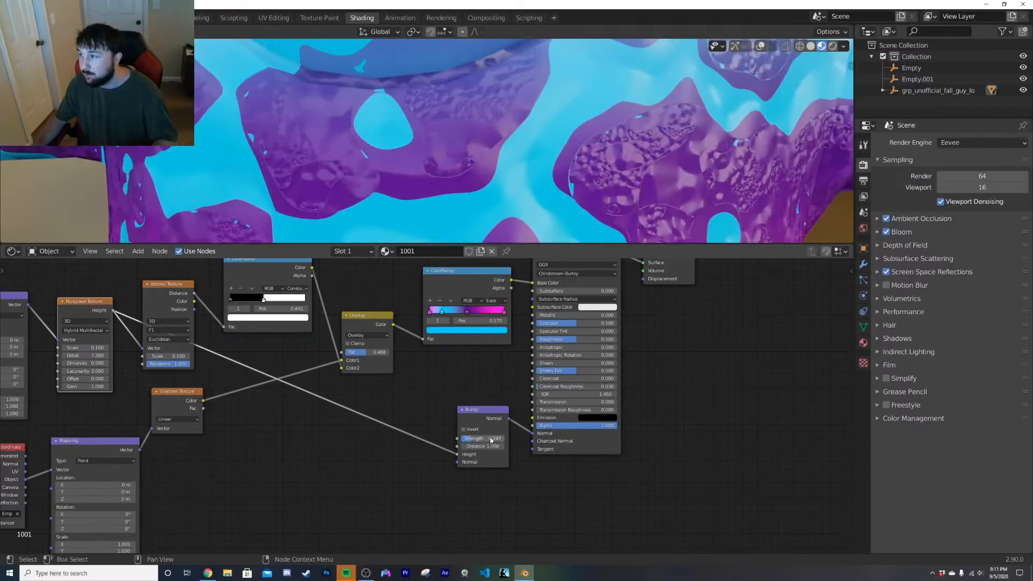
pyautogui.moveTo(491, 439); pyautogui.dragTo(480, 439)
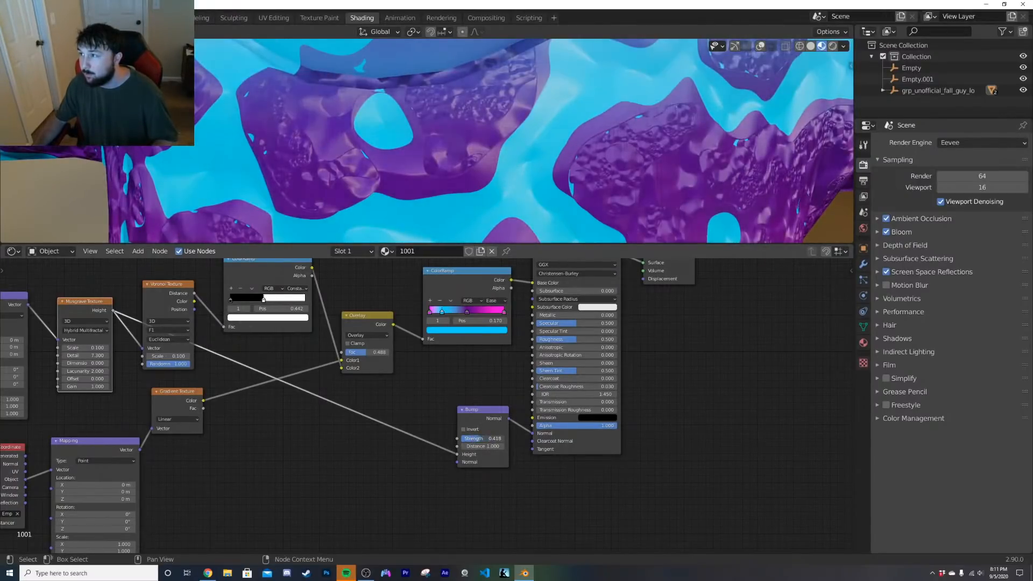
# Step: Set the Musgrave Texture's Detail to 1.800, and test an Overlay mix factor of 0 before undoing it
pyautogui.scroll(5, 648, 167)
pyautogui.scroll(-5, 649, 168)
pyautogui.scroll(3, 368, 381)
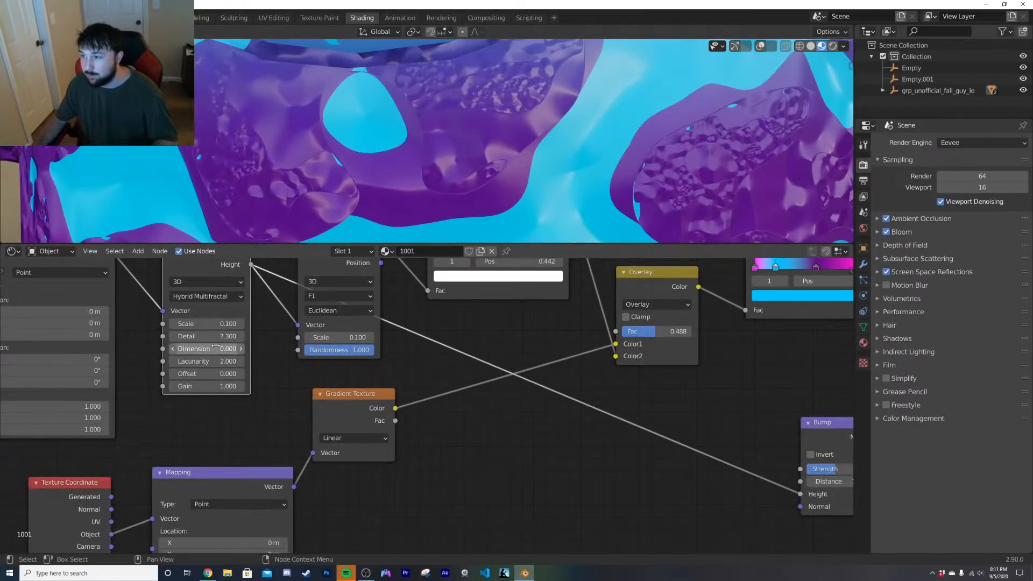
pyautogui.moveTo(215, 337); pyautogui.dragTo(141, 337)
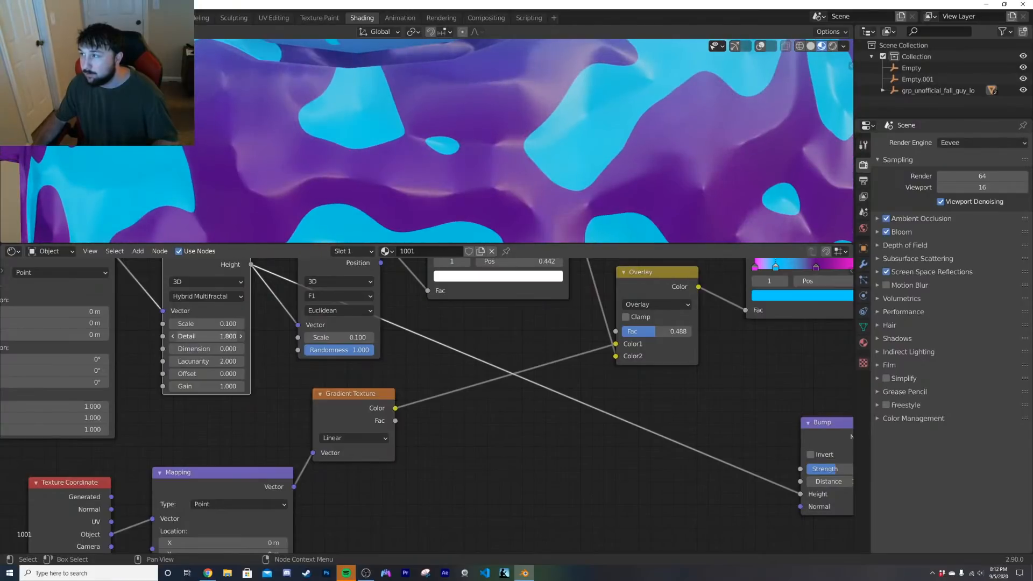
pyautogui.scroll(-6, 352, 115)
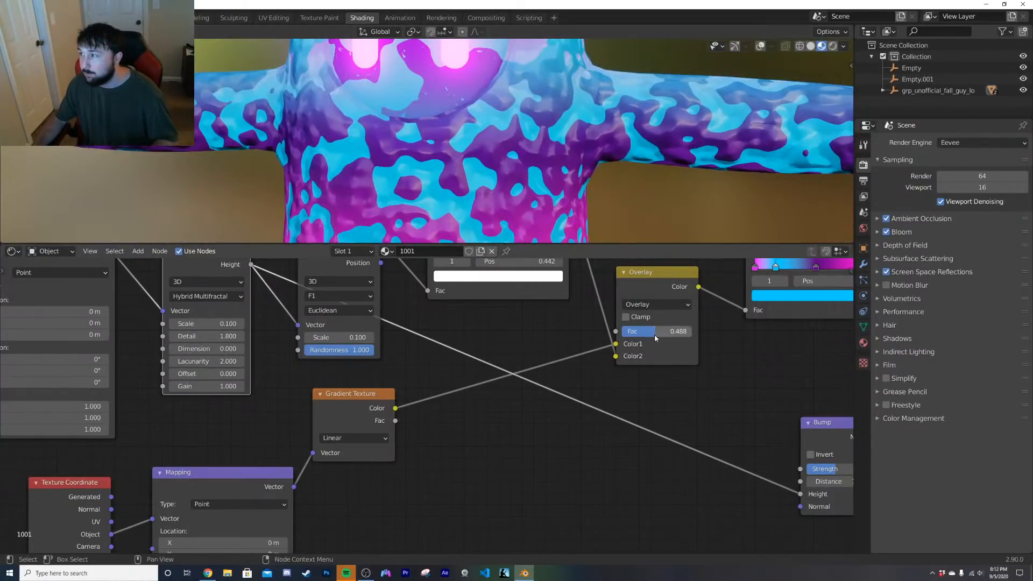
pyautogui.moveTo(654, 335); pyautogui.dragTo(635, 331)
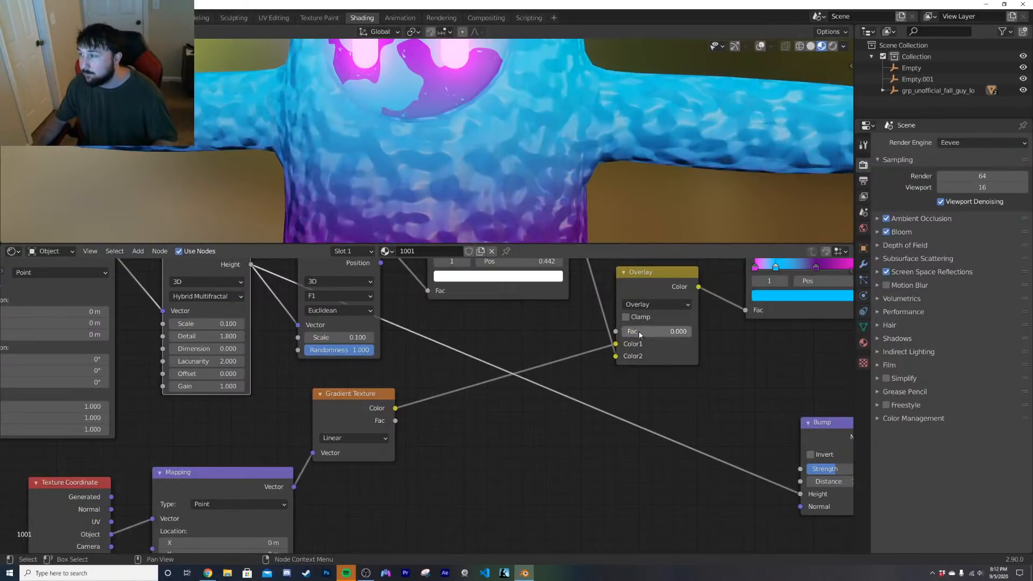
pyautogui.hotkey('ctrl', 'z')
# Step: Set the Bump strength to 0.247, enable Invert and inspect the relief on the body from the side and front
pyautogui.moveTo(423, 406); pyautogui.dragTo(416, 404, button='middle')
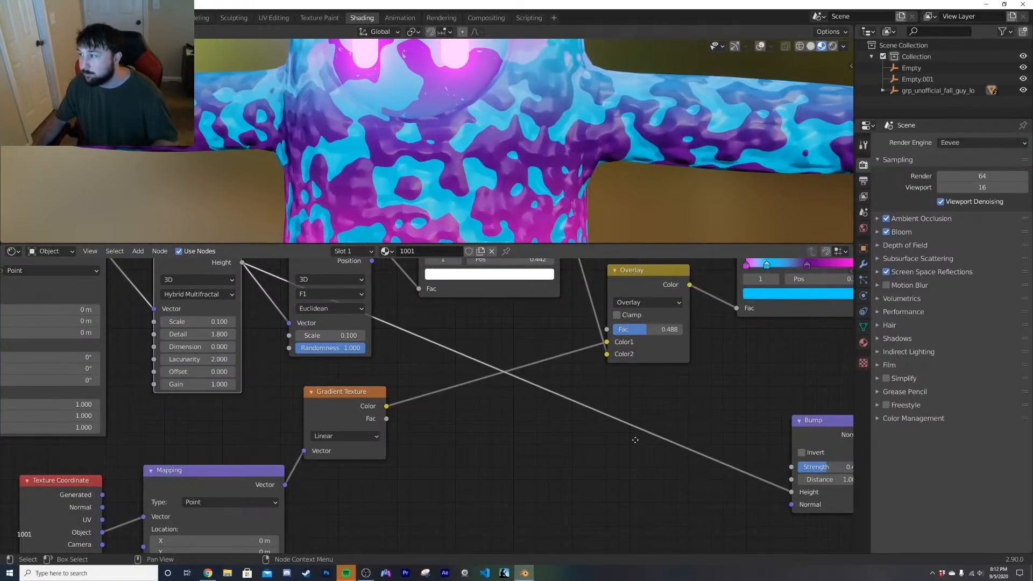
pyautogui.moveTo(634, 434); pyautogui.dragTo(267, 429, button='middle')
pyautogui.moveTo(319, 378); pyautogui.dragTo(345, 398, button='middle')
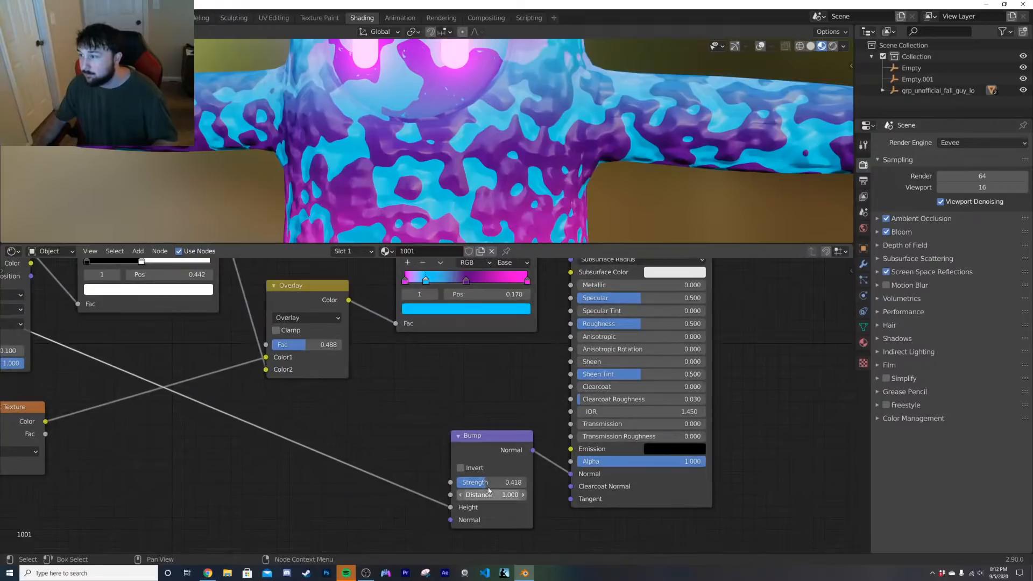
pyautogui.moveTo(489, 483)
pyautogui.mouseDown()
pyautogui.moveTo(457, 483)
pyautogui.moveTo(474, 483)
pyautogui.mouseUp()
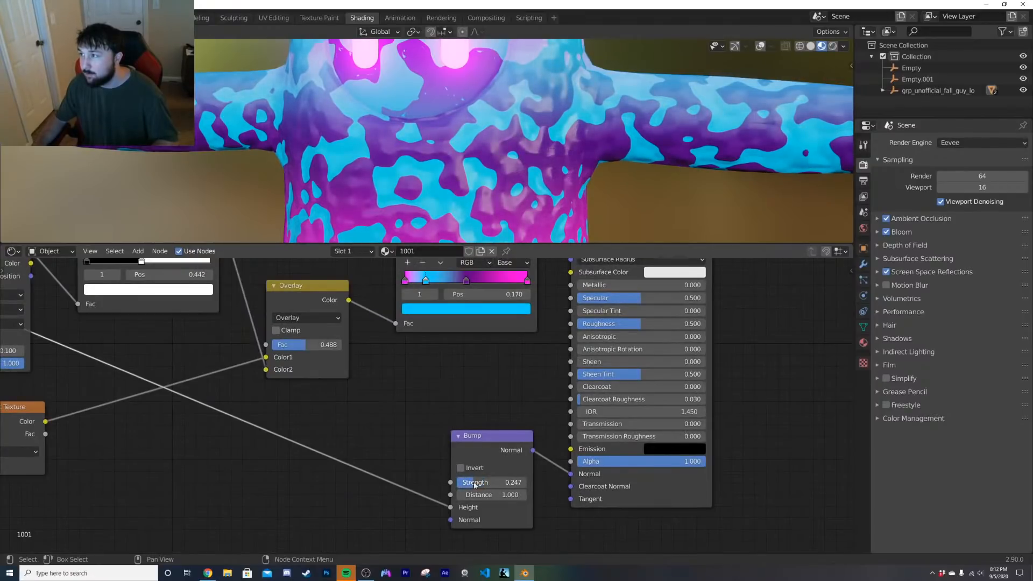
pyautogui.scroll(-4, 473, 225)
pyautogui.moveTo(538, 163); pyautogui.dragTo(454, 141, button='middle')
pyautogui.click(461, 468)
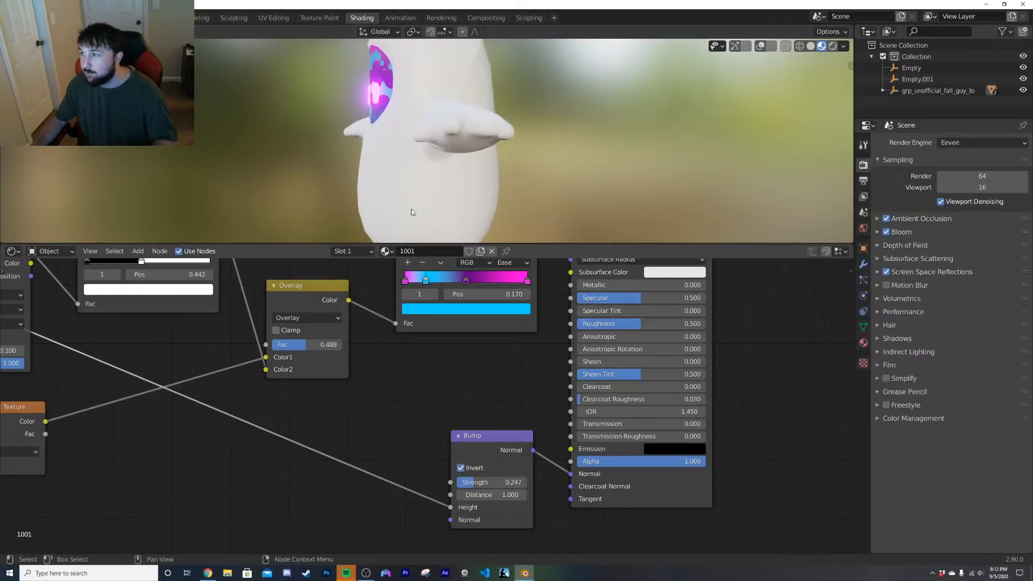
pyautogui.moveTo(398, 173); pyautogui.dragTo(563, 143, button='middle')
pyautogui.scroll(2, 420, 175)
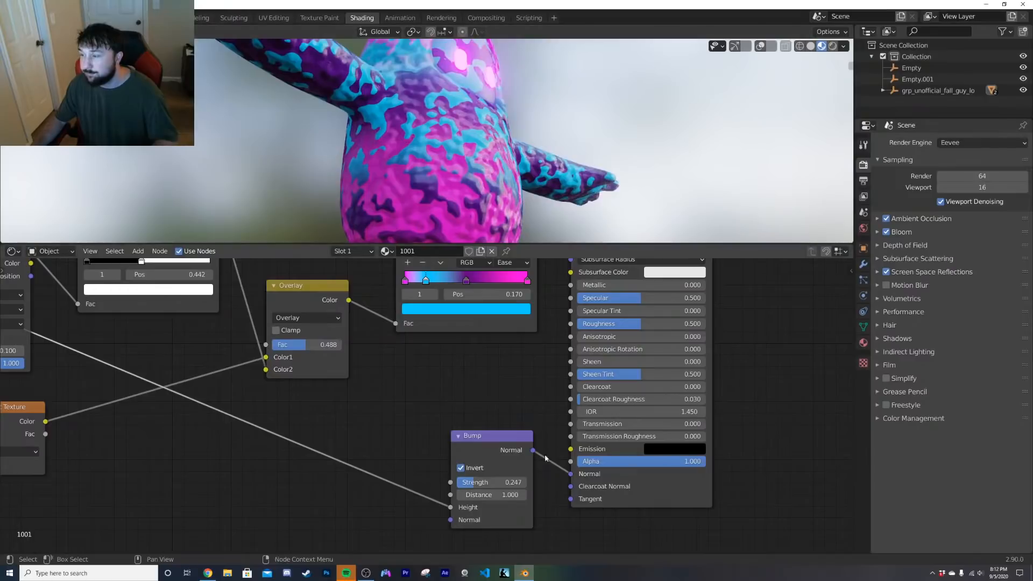
# Step: Delete the Bump node from the 1001 material and check the body's surface without the relief
pyautogui.click(473, 443)
pyautogui.press('x')
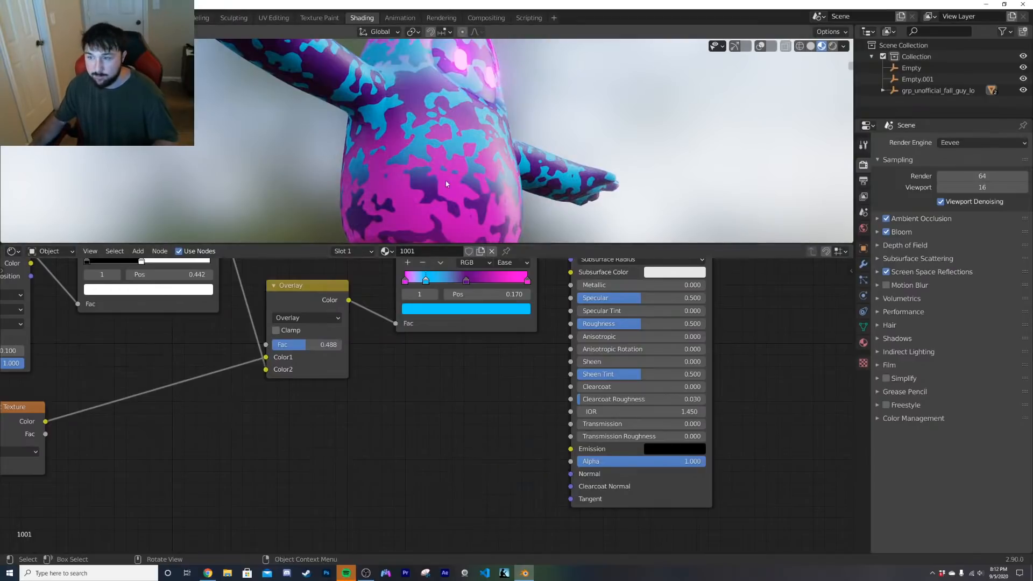
pyautogui.moveTo(446, 184); pyautogui.dragTo(466, 199, button='middle')
pyautogui.scroll(-3, 466, 199)
pyautogui.scroll(3, 466, 199)
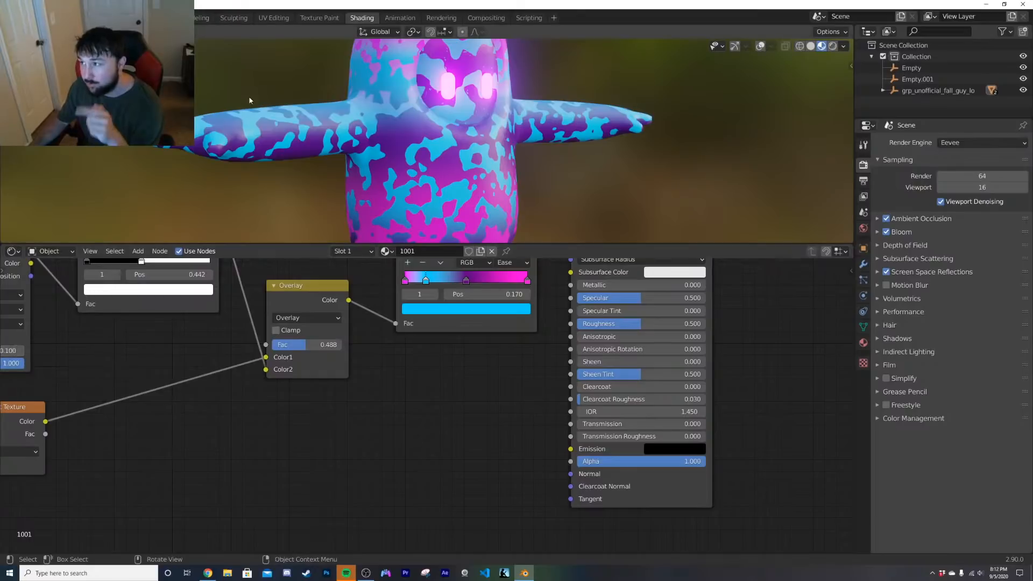
# Step: Examine the character's gradient pattern and glowing eyes from several angles, both up close and at full figure
pyautogui.moveTo(414, 161); pyautogui.dragTo(416, 140, button='middle')
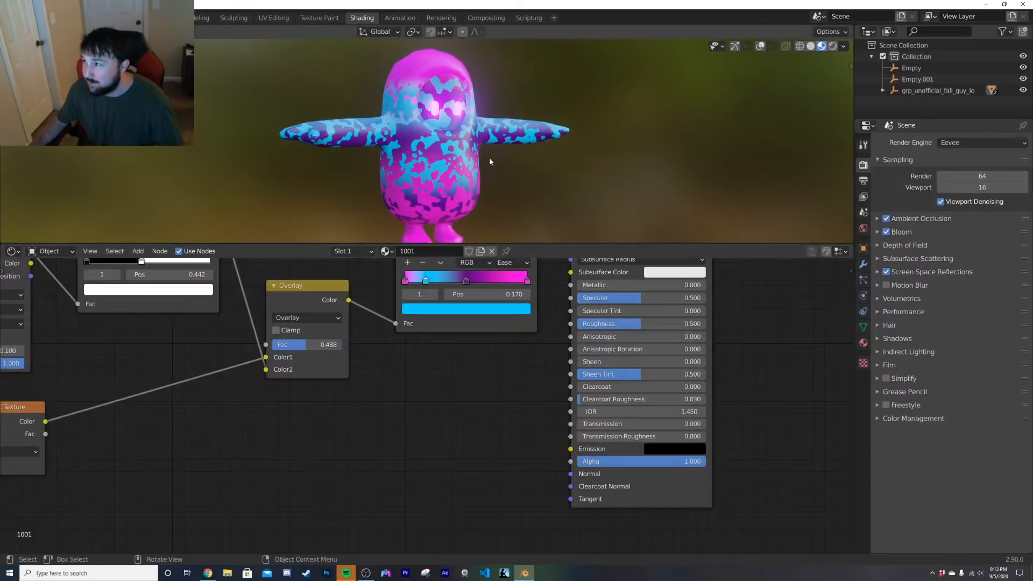
pyautogui.moveTo(490, 161); pyautogui.dragTo(452, 224, button='middle')
pyautogui.scroll(5, 395, 172)
pyautogui.moveTo(396, 172); pyautogui.dragTo(444, 139, button='middle')
pyautogui.scroll(-3, 587, 146)
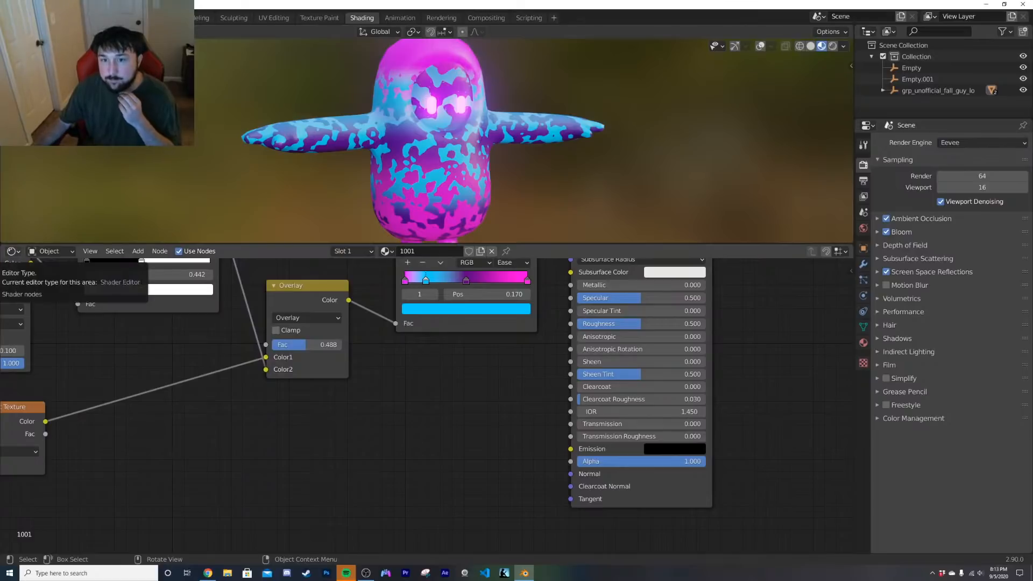
pyautogui.moveTo(244, 181); pyautogui.dragTo(477, 140, button='middle')
pyautogui.scroll(5, 462, 125)
pyautogui.scroll(-5, 477, 140)
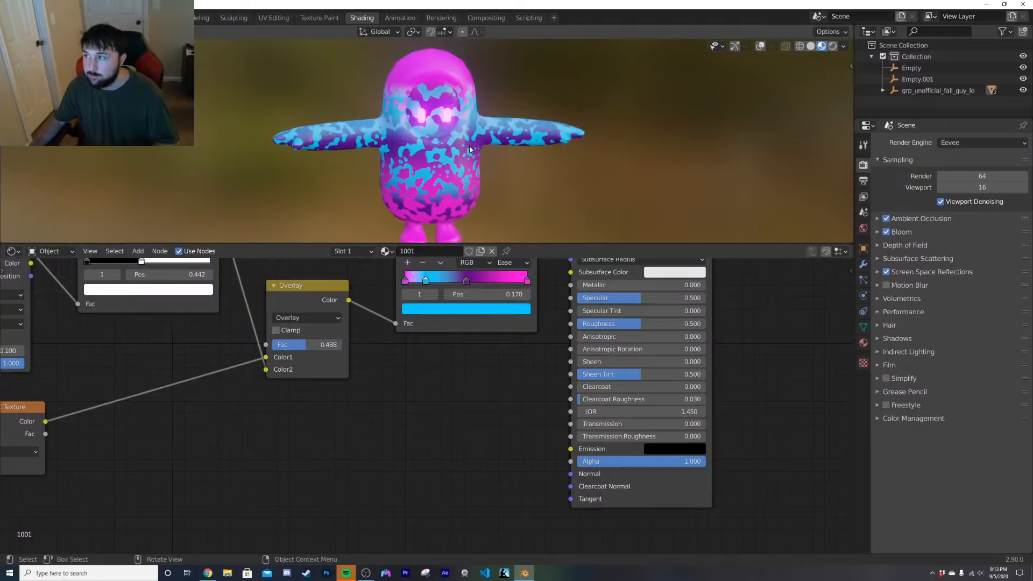
# Step: Save the scene to the Desktop folder under the file name "fall dude"
pyautogui.click(24, 17)
pyautogui.click(48, 102)
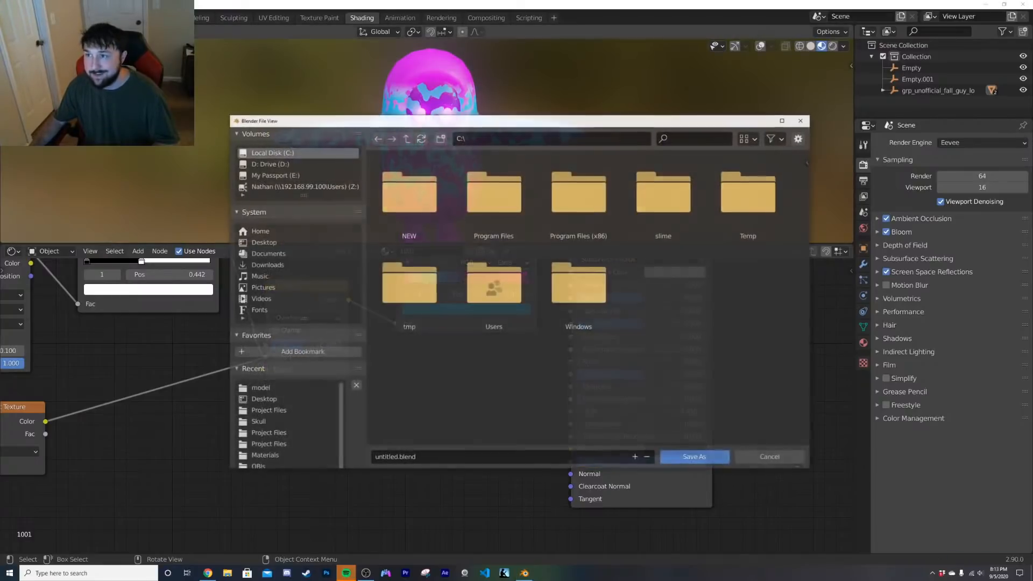
pyautogui.click(262, 242)
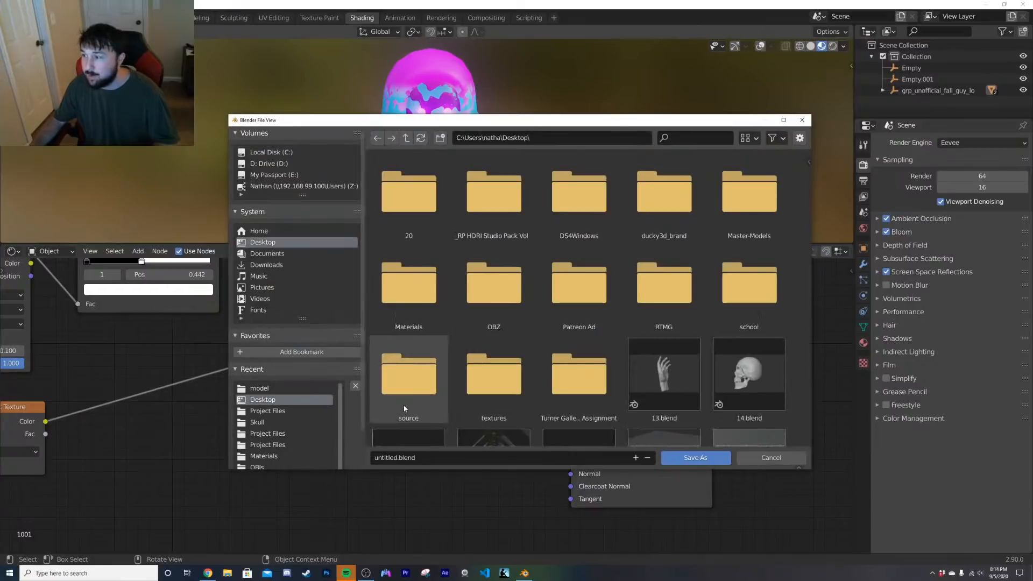
pyautogui.click(431, 463)
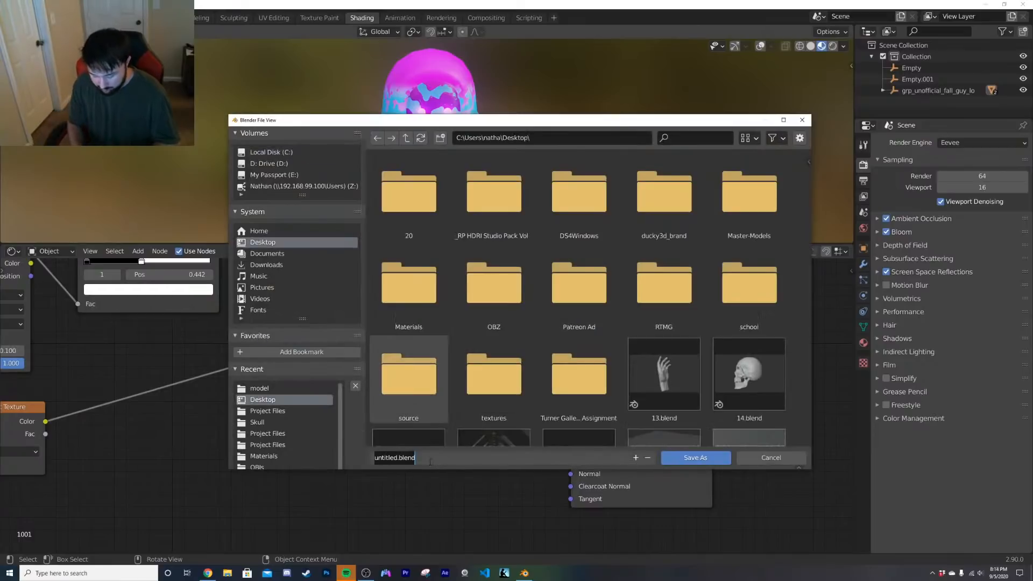
pyautogui.write('fg')
pyautogui.press('BackSpace')
pyautogui.press('BackSpace')
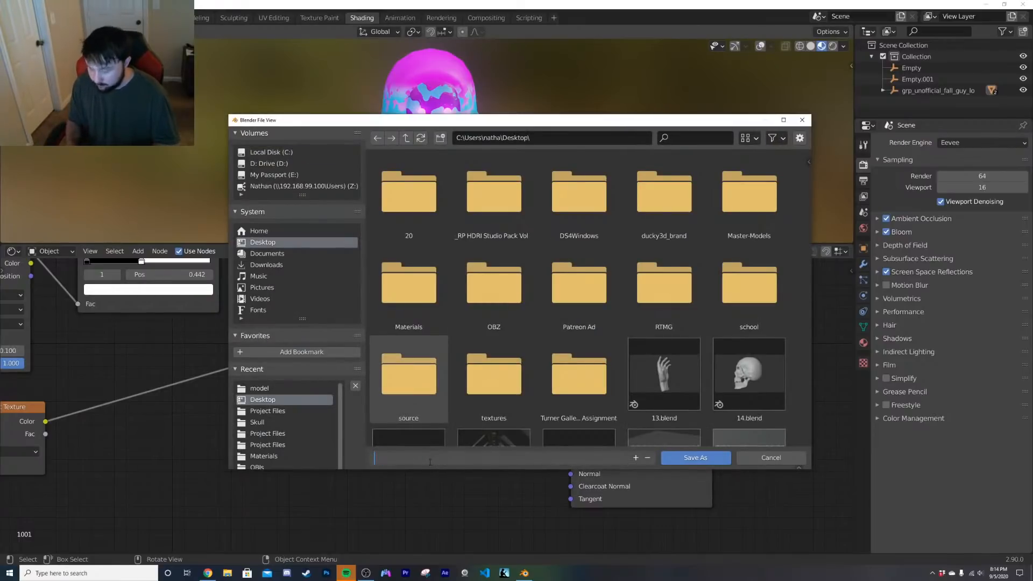
pyautogui.write('fall dude')
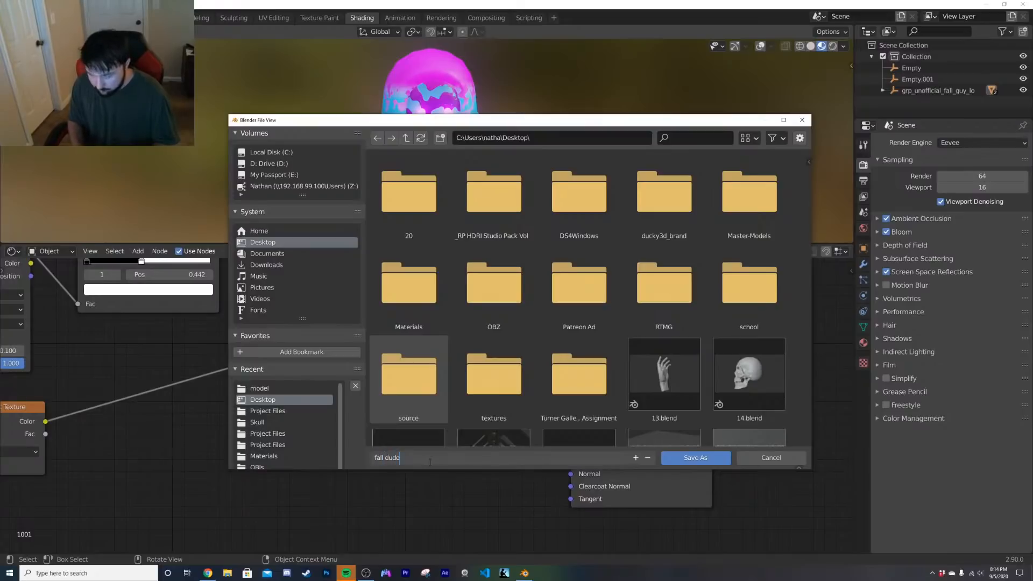
pyautogui.press('Return')
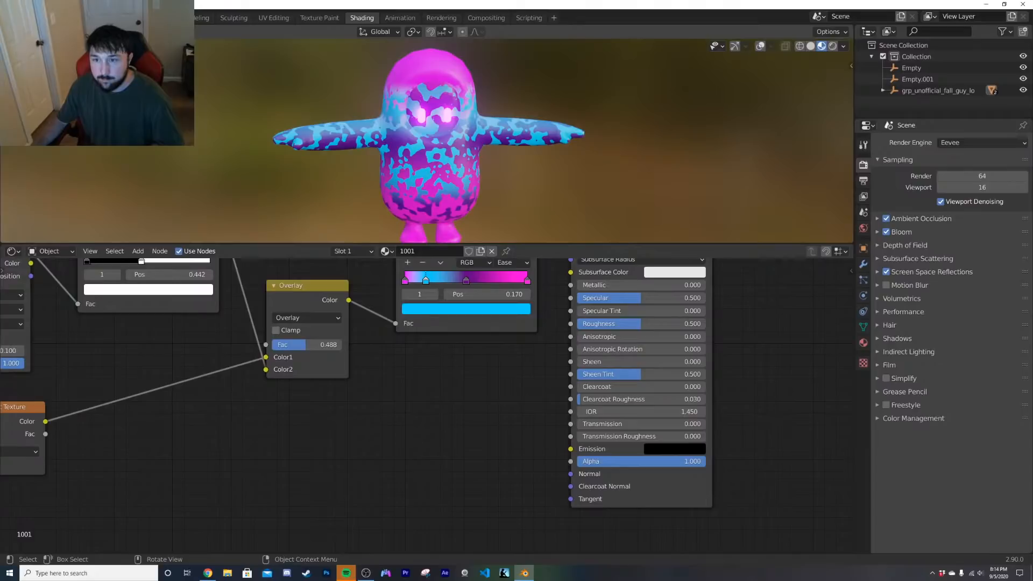
# Step: Start a new project file in place of the open character scene
pyautogui.click(23, 17)
pyautogui.moveTo(49, 30)
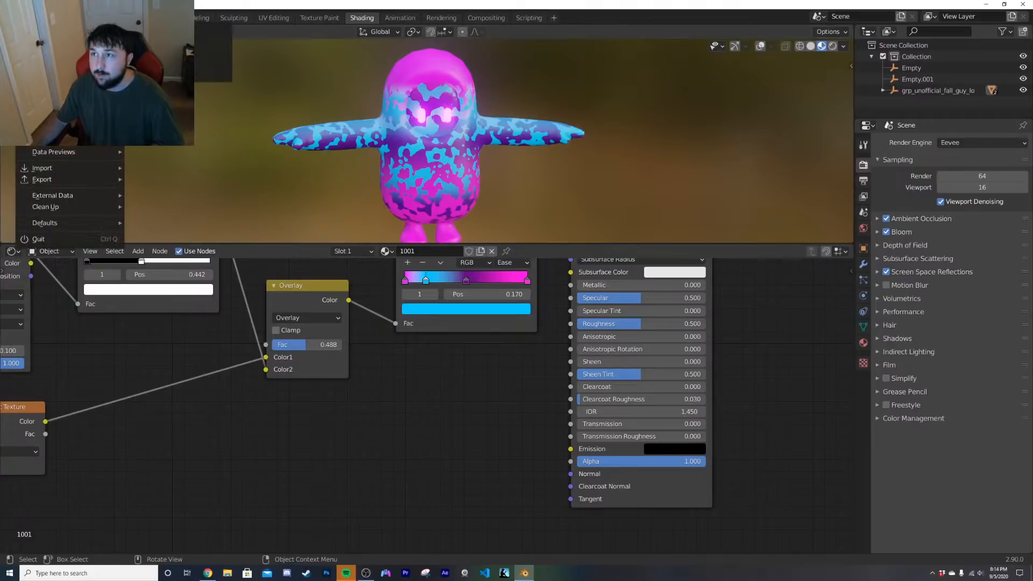
pyautogui.click(140, 30)
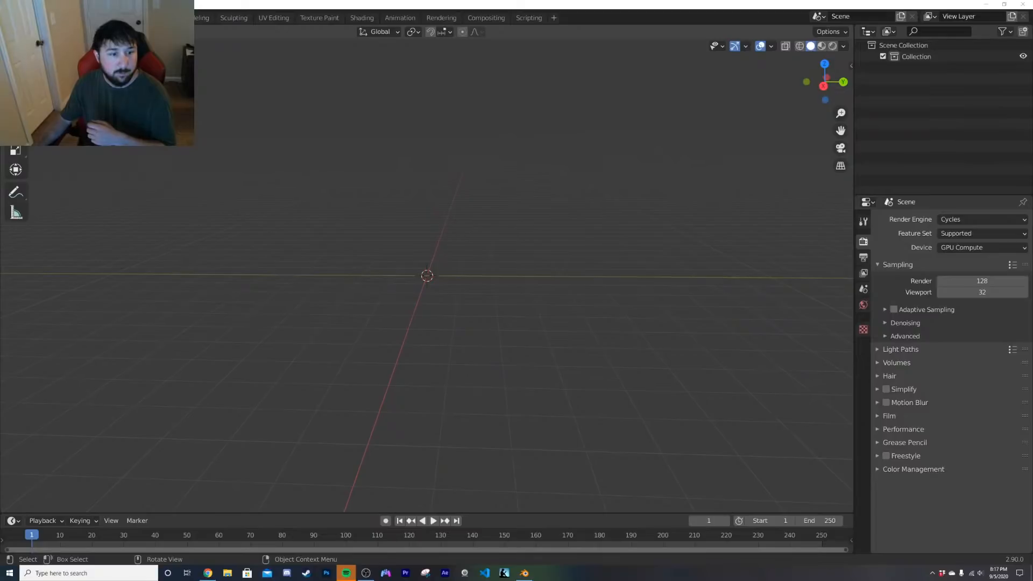
# Step: Switch to Chrome in a maximized window and open the saved Pinterest inspiration board
pyautogui.click(207, 573)
pyautogui.moveTo(123, 148); pyautogui.dragTo(577, 76)
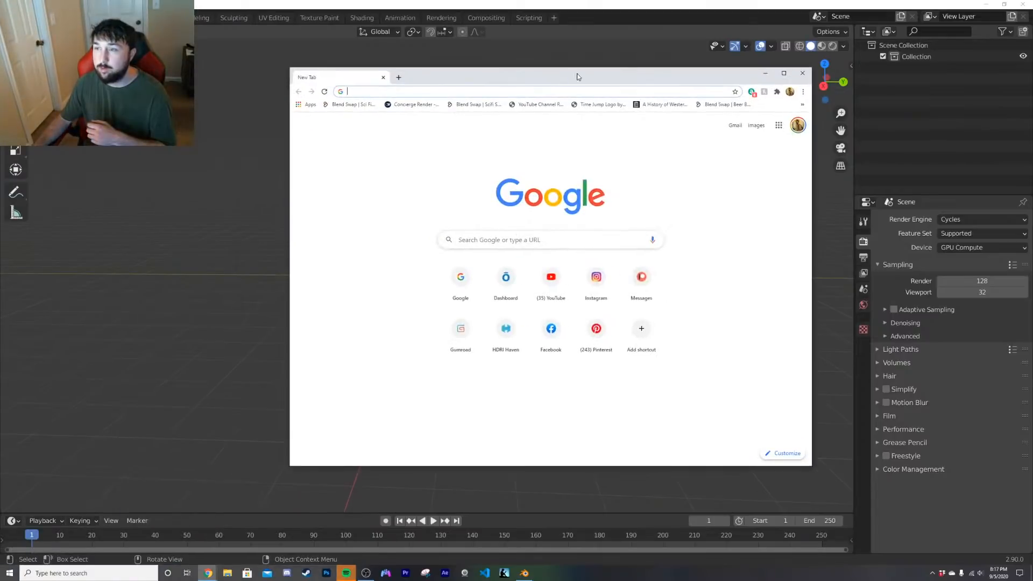
pyautogui.click(785, 73)
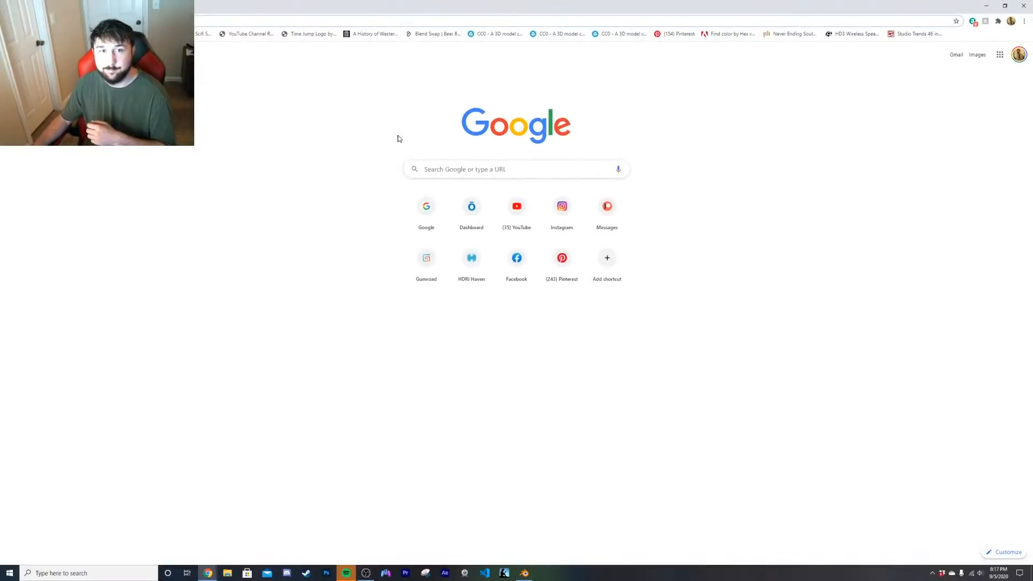
pyautogui.click(295, 24)
pyautogui.press('Escape')
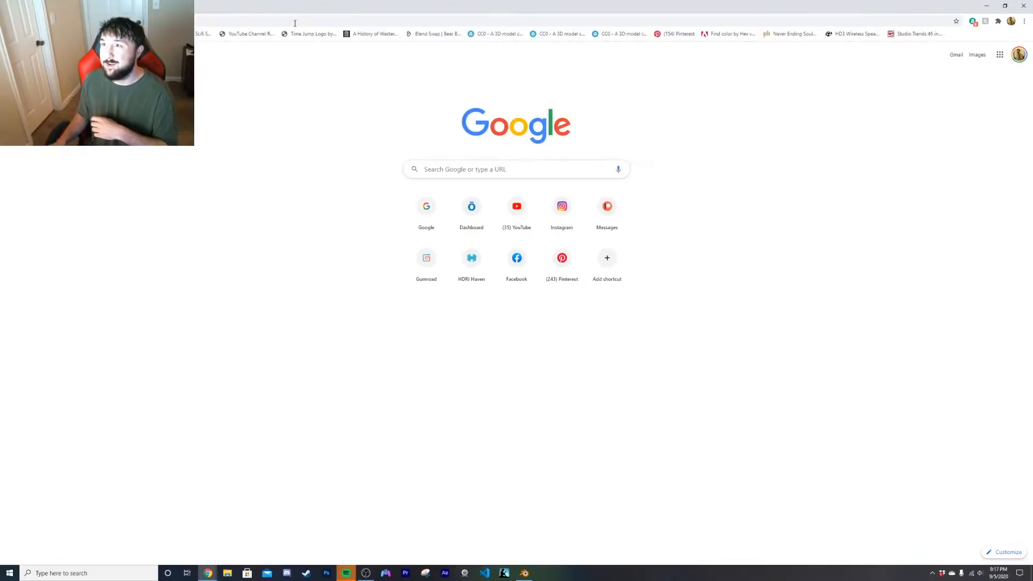
pyautogui.press('Return')
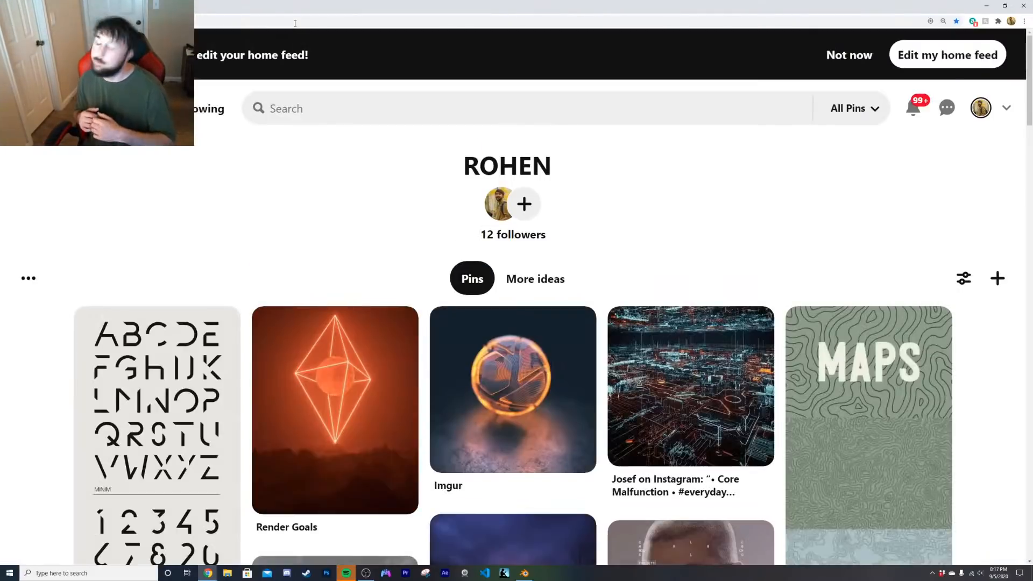
# Step: Open the "Render Goals" pin and look through the similar pins suggested for it
pyautogui.click(311, 398)
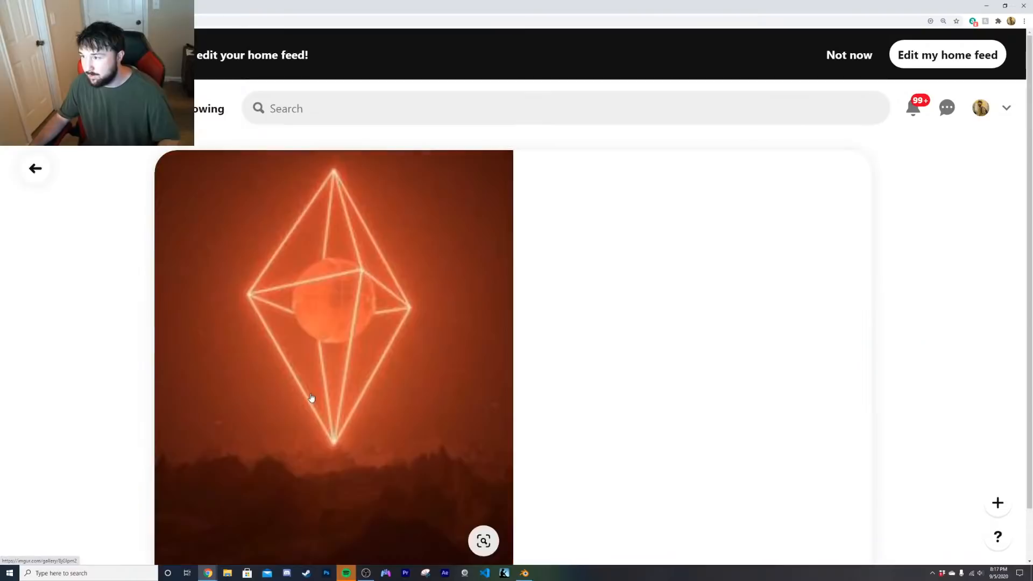
pyautogui.scroll(-8, 358, 345)
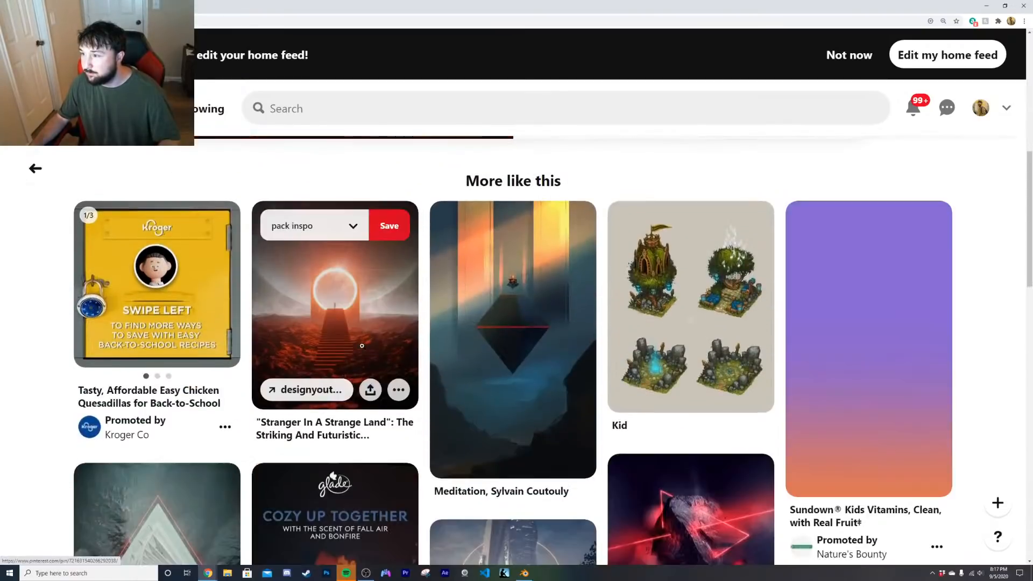
pyautogui.scroll(-5, 362, 346)
pyautogui.scroll(15, 364, 358)
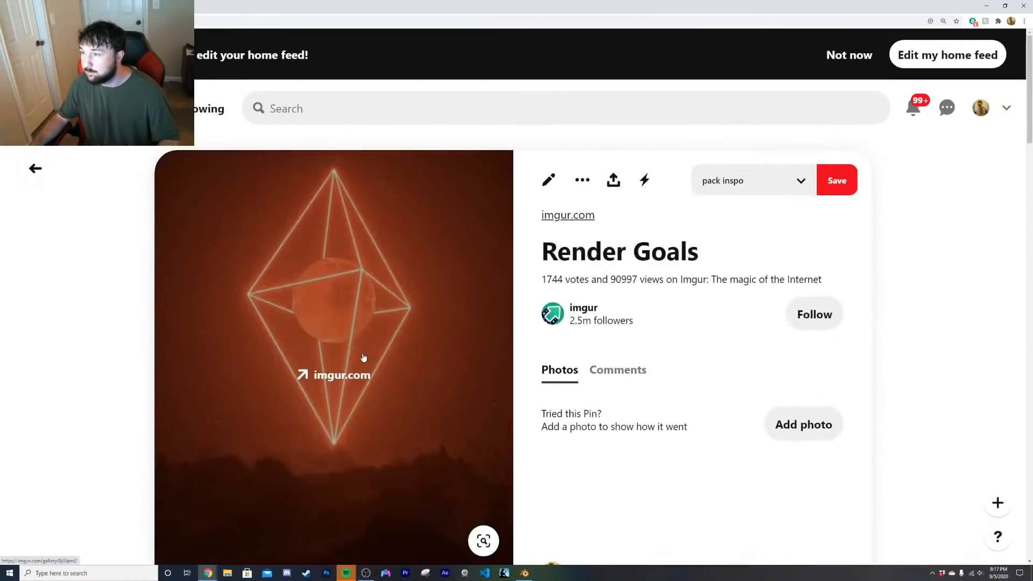
# Step: Search Pinterest for "red scifi"
pyautogui.click(321, 111)
pyautogui.write('re')
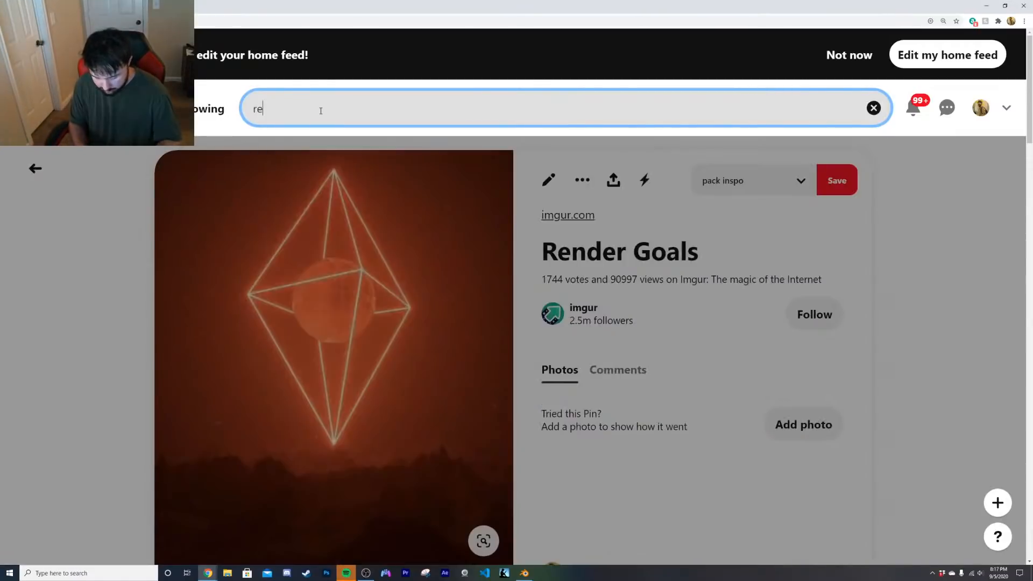
pyautogui.write('d scifi')
pyautogui.press('Return')
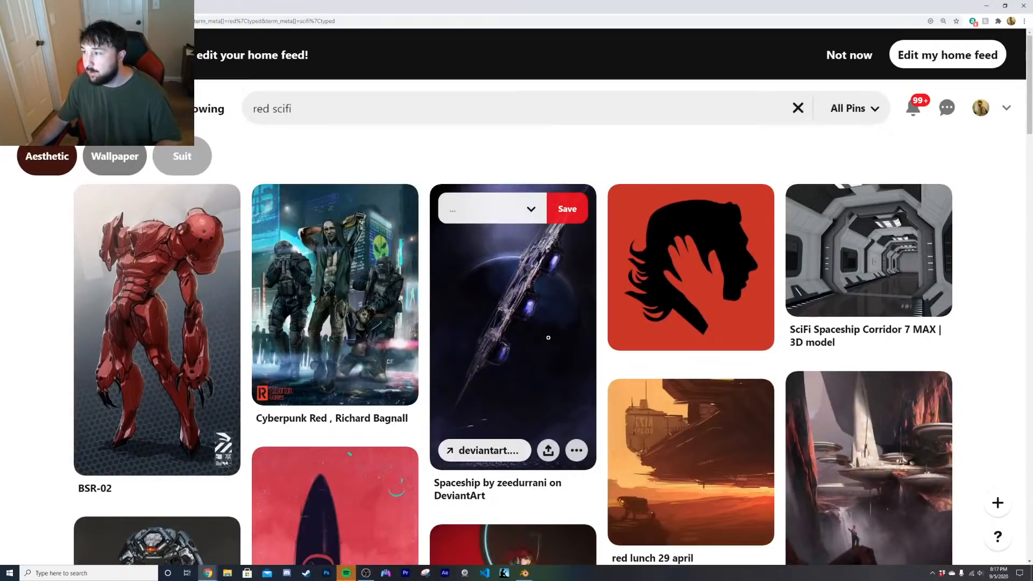
# Step: Look through the "red scifi" pins for reference images suited to the new scene
pyautogui.scroll(-6, 548, 337)
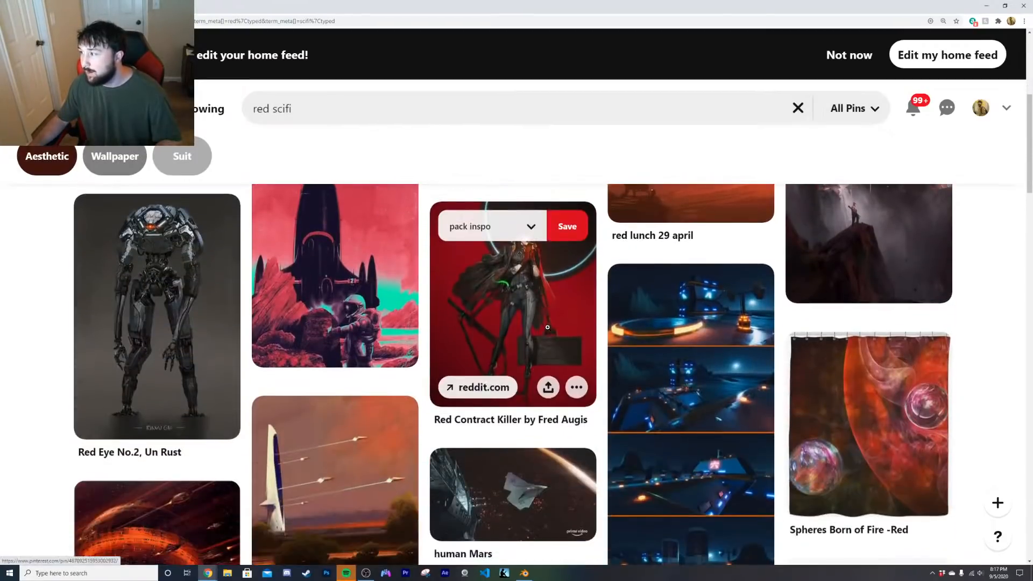
pyautogui.scroll(-5, 548, 327)
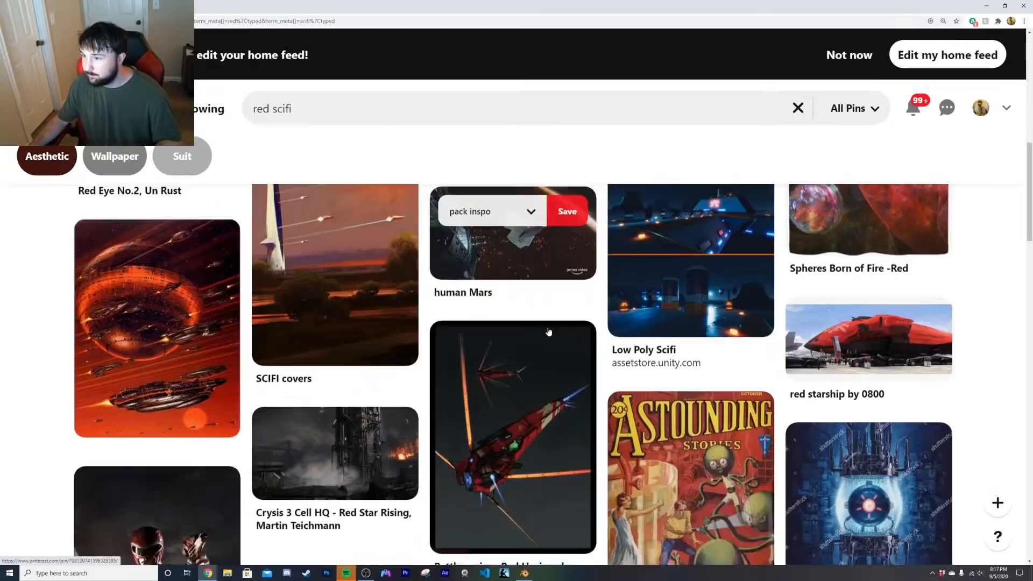
pyautogui.scroll(-12, 548, 330)
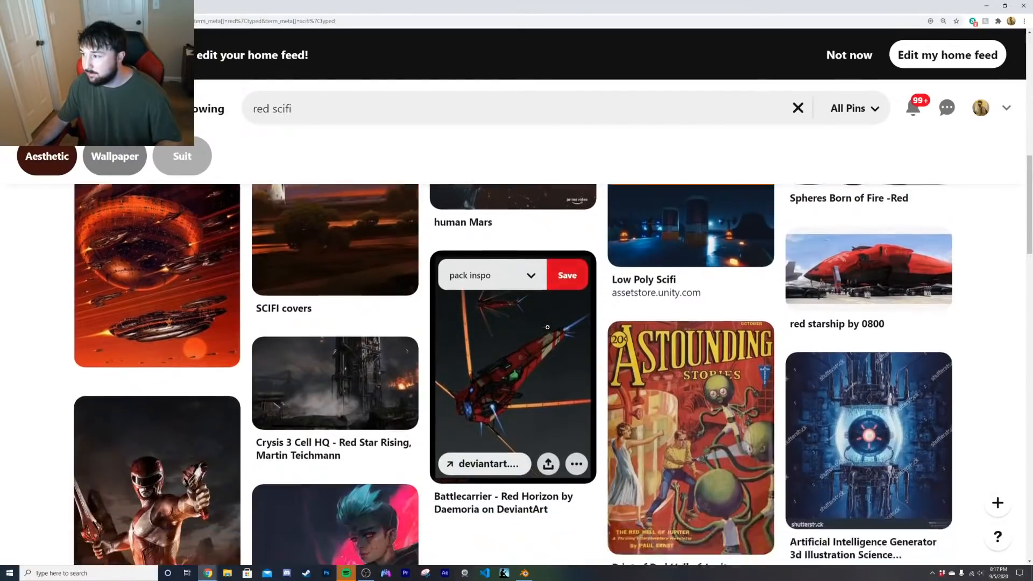
pyautogui.scroll(-6, 548, 327)
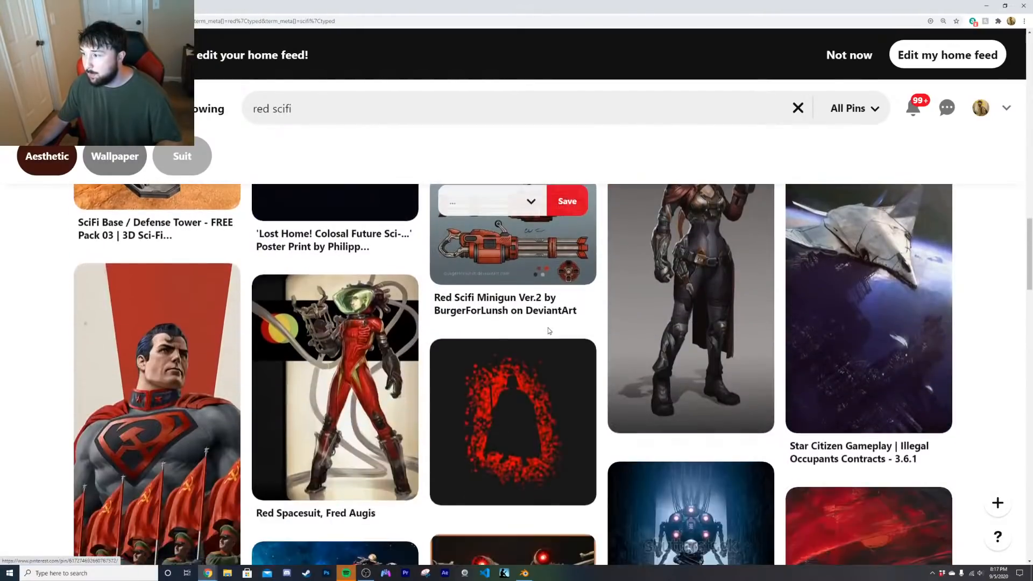
pyautogui.scroll(-4, 548, 329)
pyautogui.scroll(-3, 549, 330)
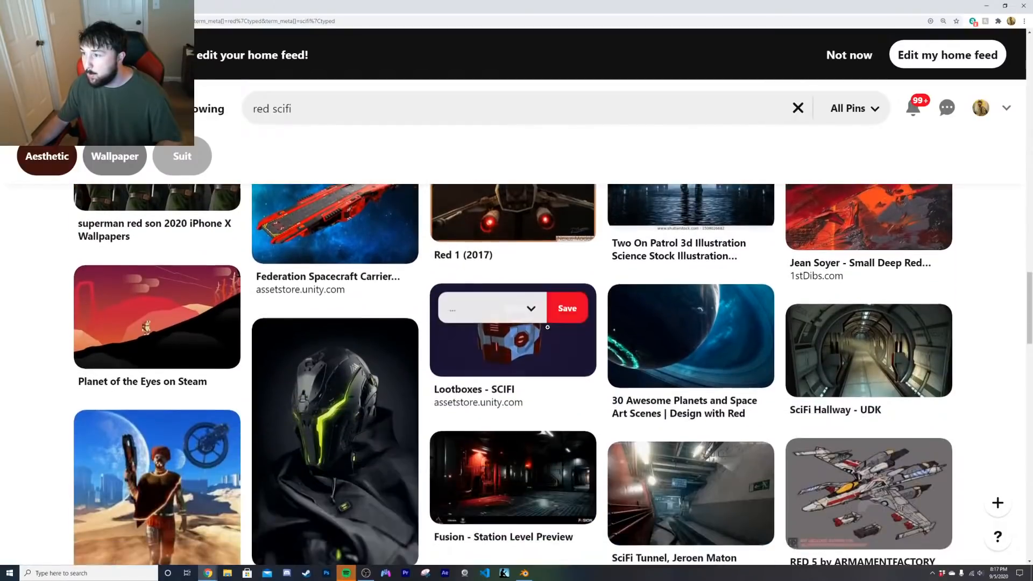
pyautogui.scroll(-3, 548, 327)
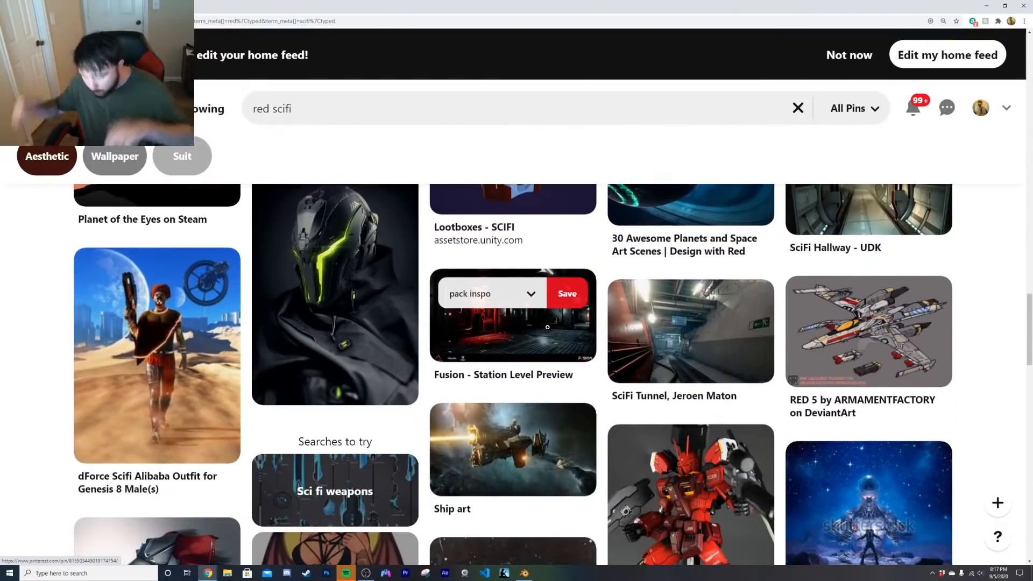
pyautogui.scroll(-4, 548, 329)
pyautogui.scroll(-4, 579, 338)
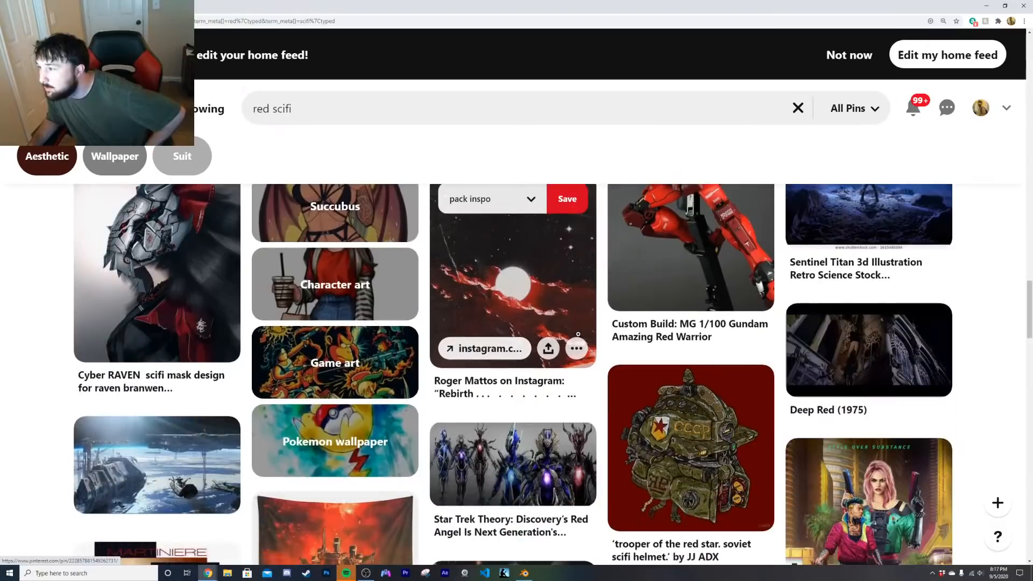
pyautogui.scroll(-4, 580, 331)
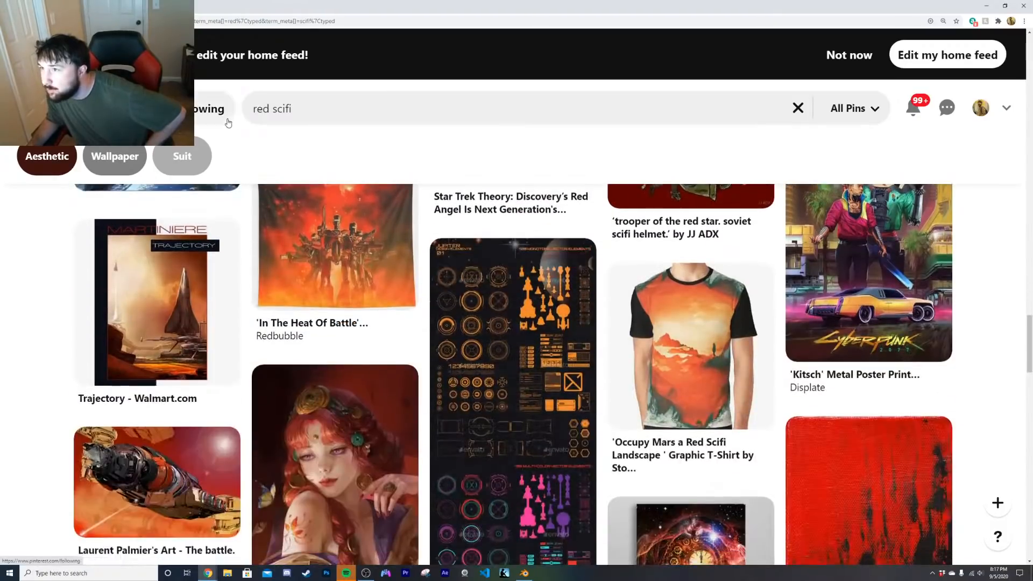
# Step: Refine the search to "red scifi neon" and view the "Abstract Illuminated Empty Corridor Interior Design" pin before returning to the results
pyautogui.click(319, 105)
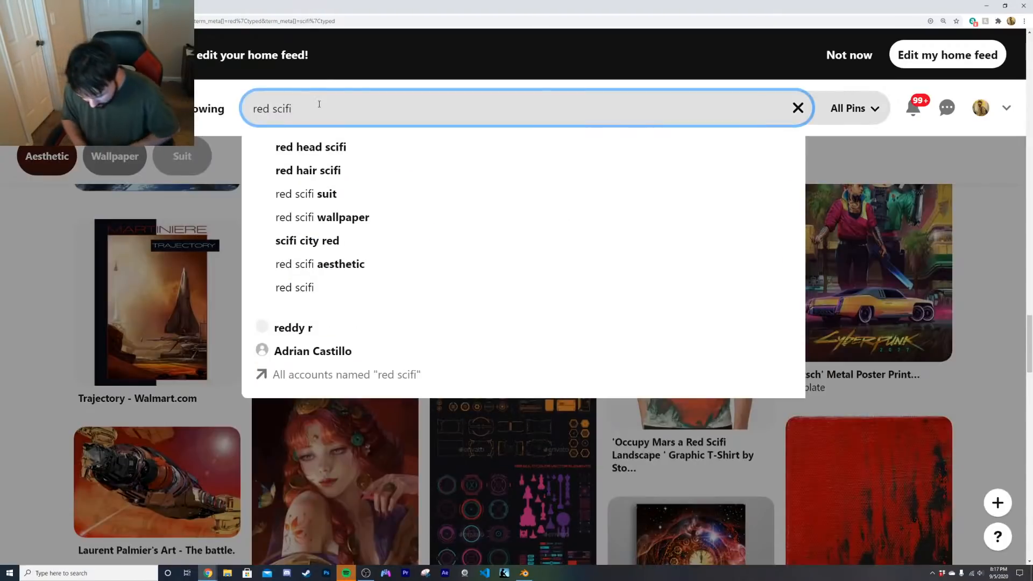
pyautogui.write('neon')
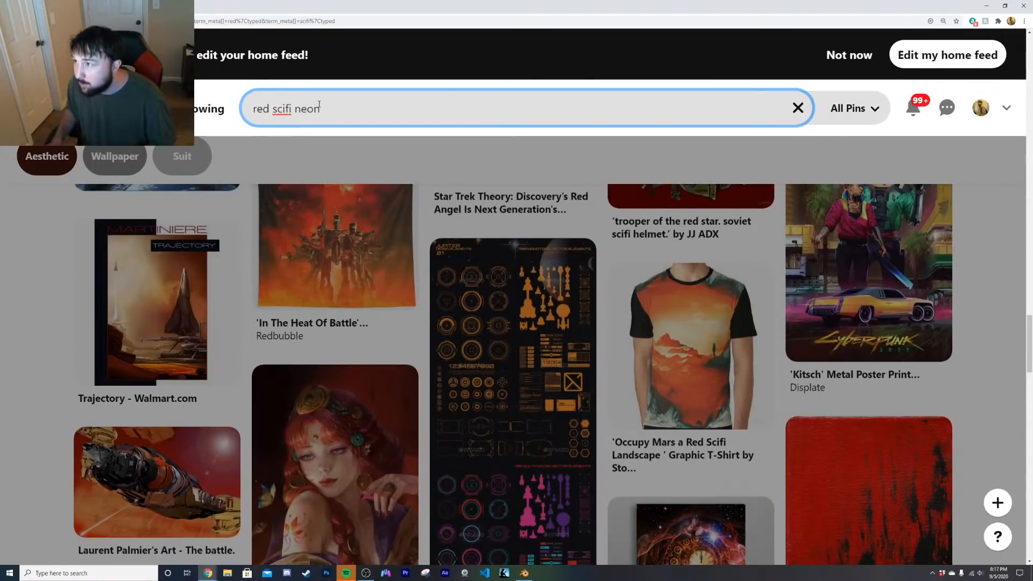
pyautogui.press('Return')
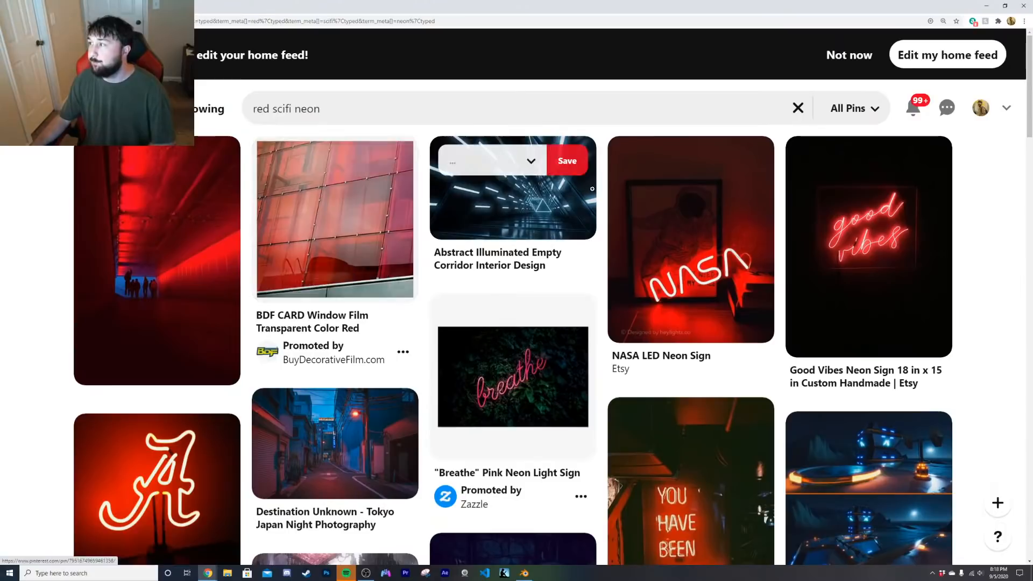
pyautogui.click(535, 202)
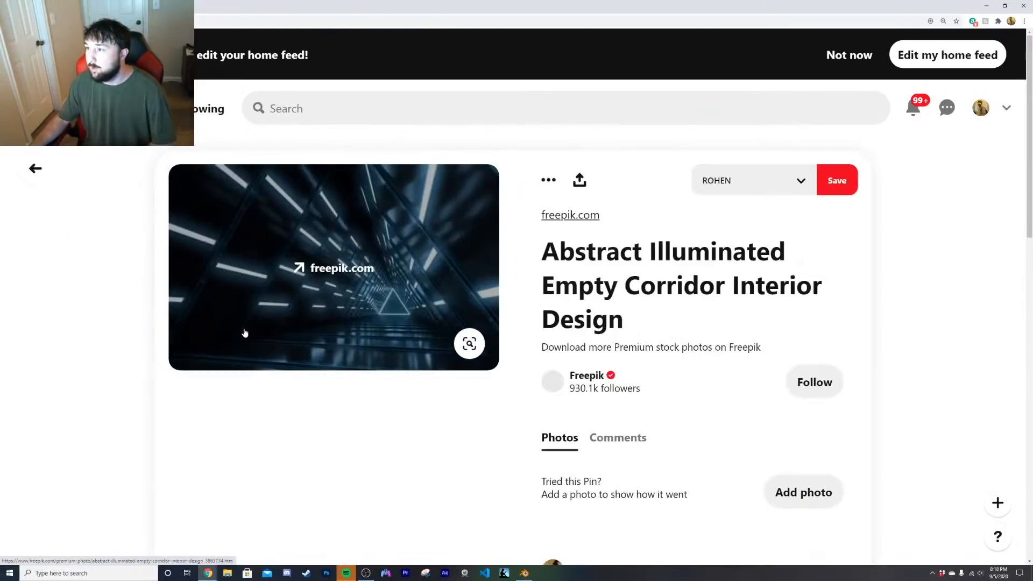
pyautogui.click(35, 169)
# Step: Examine the "red scifi neon" pins for lighting, colour and composition ideas, returning to the first results
pyautogui.scroll(-3, 544, 320)
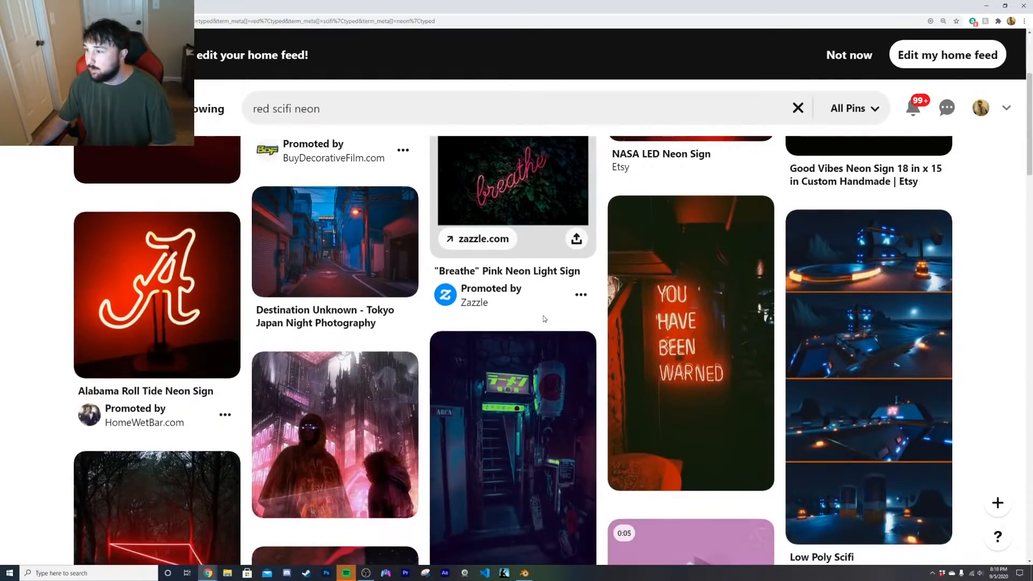
pyautogui.scroll(-4, 543, 316)
pyautogui.scroll(-4, 542, 315)
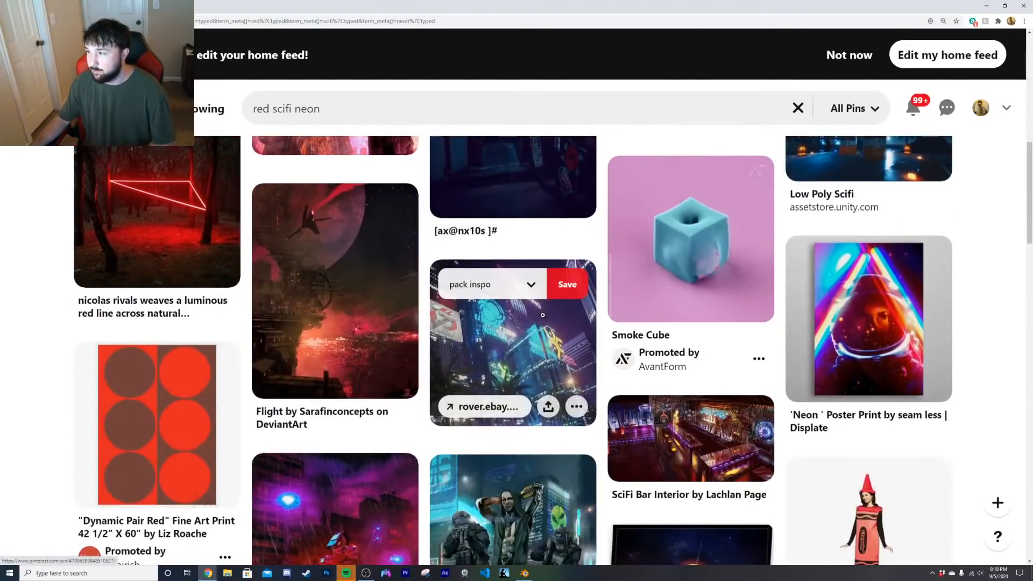
pyautogui.scroll(-1, 545, 319)
pyautogui.scroll(2, 544, 318)
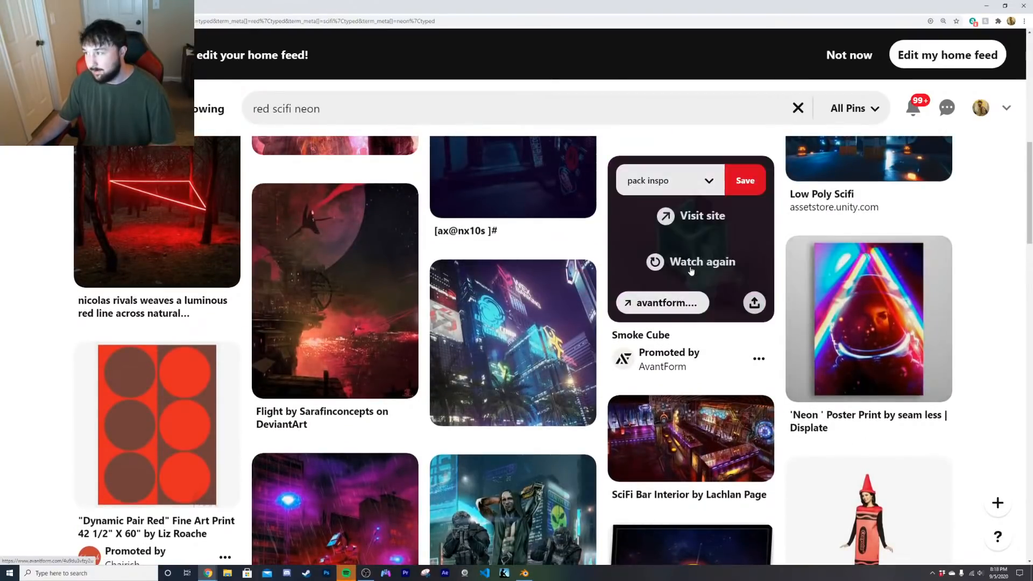
pyautogui.scroll(-6, 616, 364)
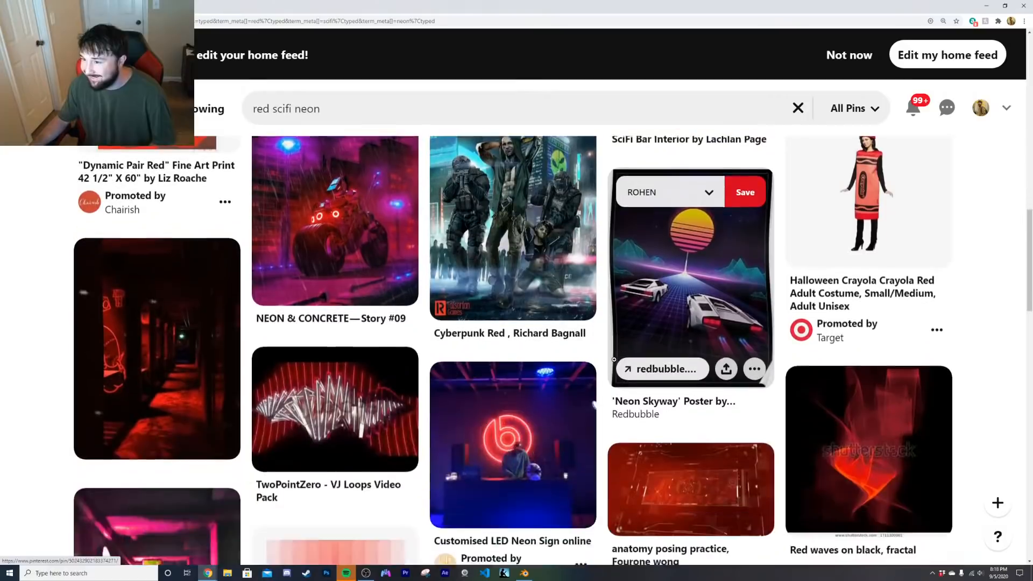
pyautogui.scroll(-3, 615, 359)
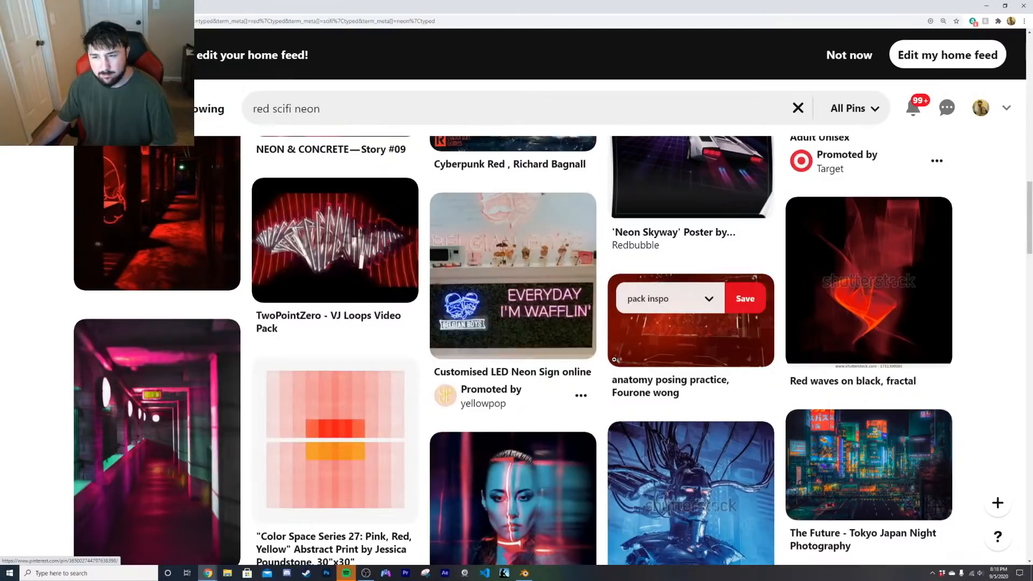
pyautogui.scroll(-1, 615, 359)
pyautogui.scroll(-5, 615, 360)
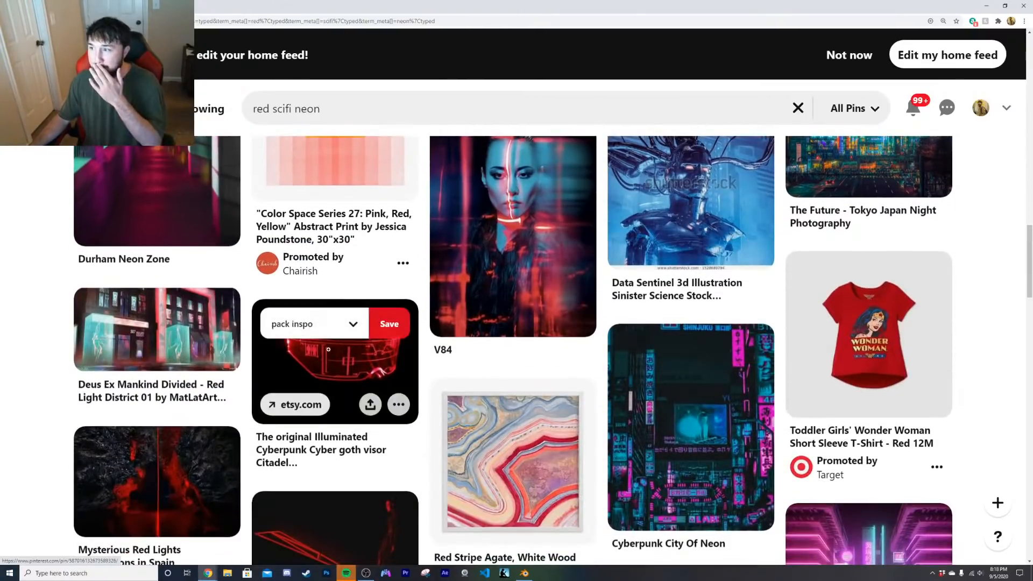
pyautogui.scroll(-10, 644, 364)
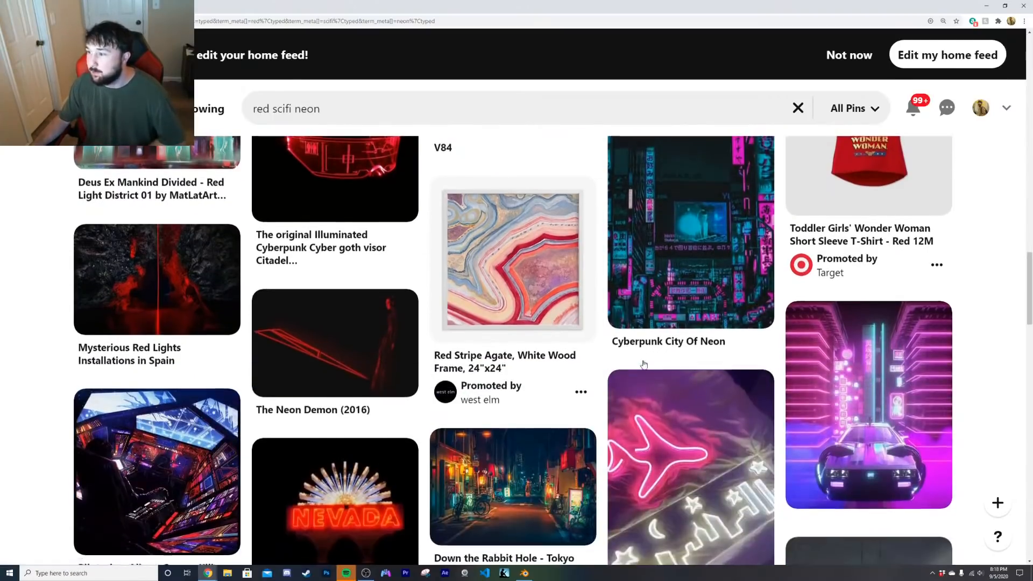
pyautogui.scroll(-5, 644, 363)
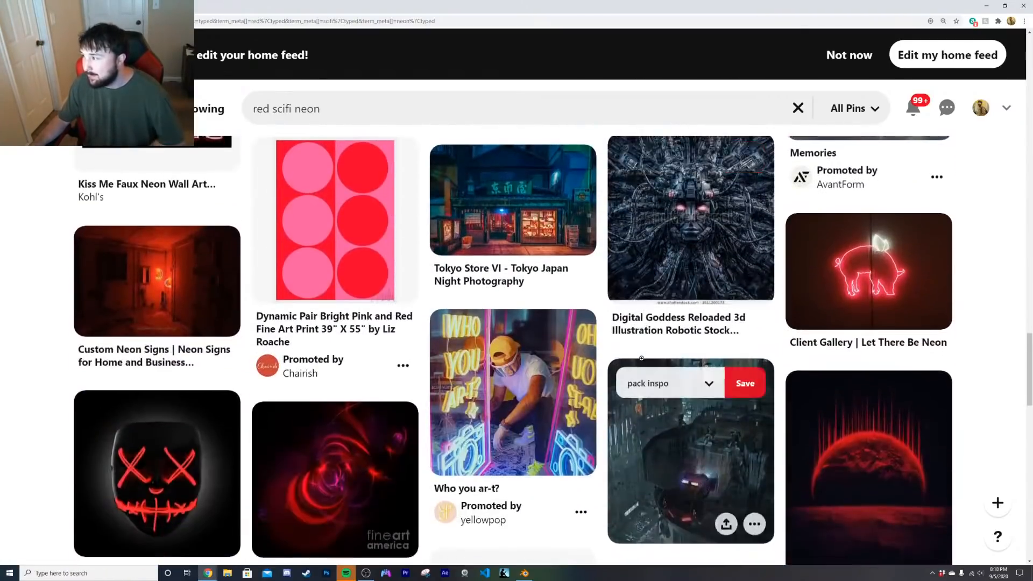
pyautogui.scroll(-8, 642, 358)
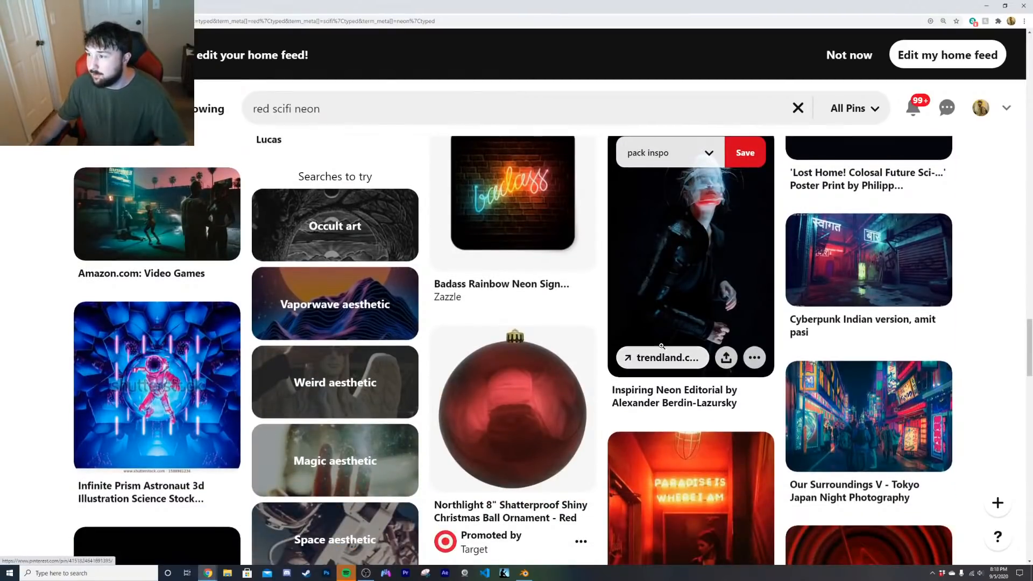
pyautogui.scroll(-3, 661, 345)
pyautogui.scroll(-2, 662, 346)
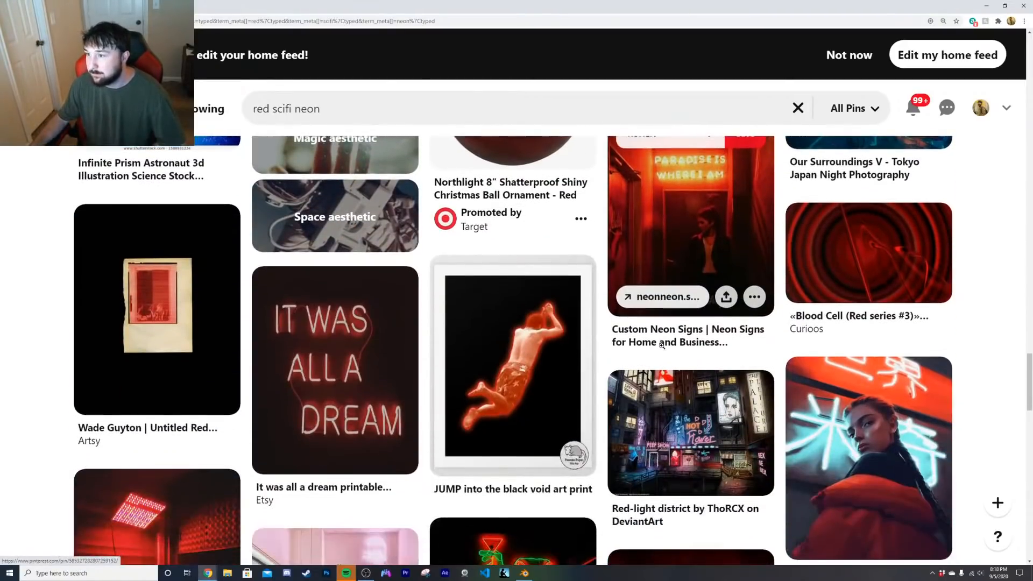
pyautogui.scroll(-5, 662, 345)
pyautogui.scroll(-5, 661, 345)
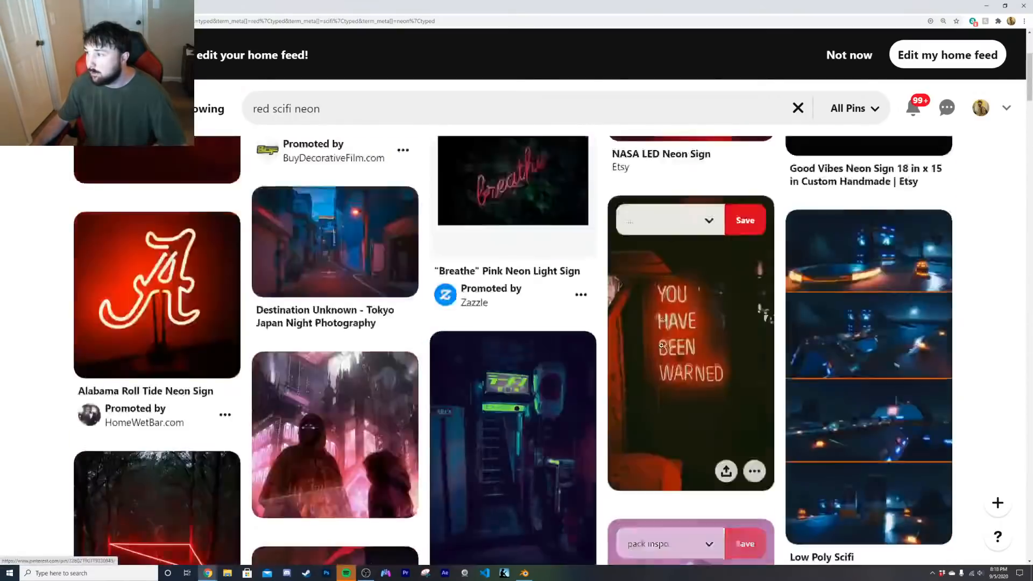
pyautogui.scroll(3, 661, 346)
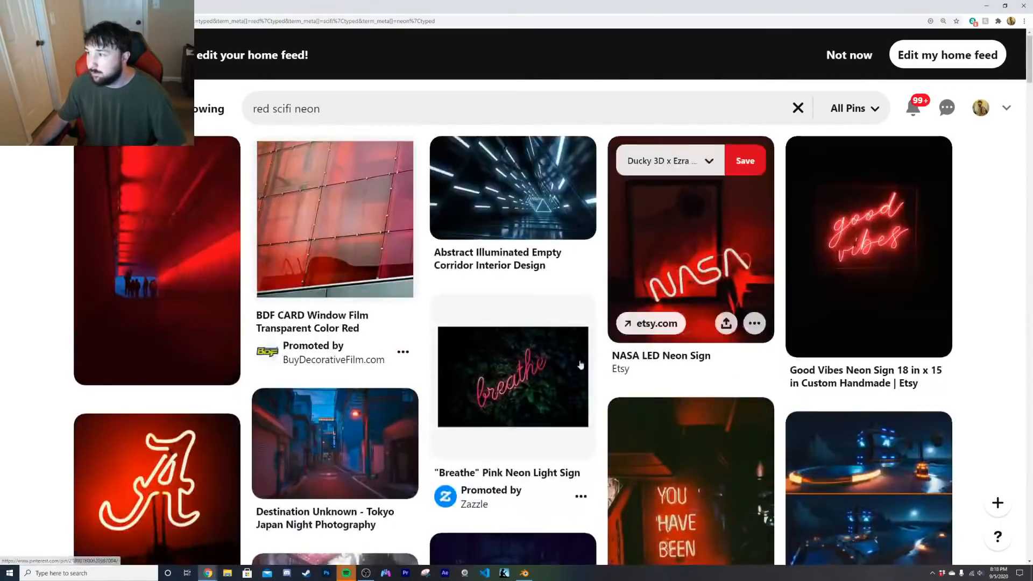
# Step: View the dark red corridor pin and the related "31 Choice Photos For Your Late Night" pin, then return to Blender
pyautogui.click(176, 250)
pyautogui.scroll(-7, 467, 373)
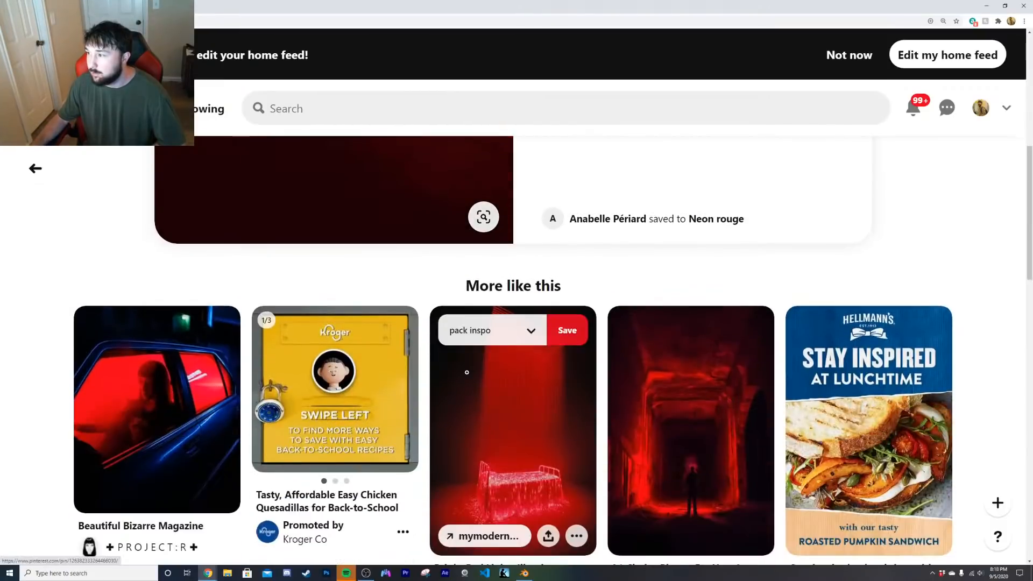
pyautogui.scroll(-1, 467, 372)
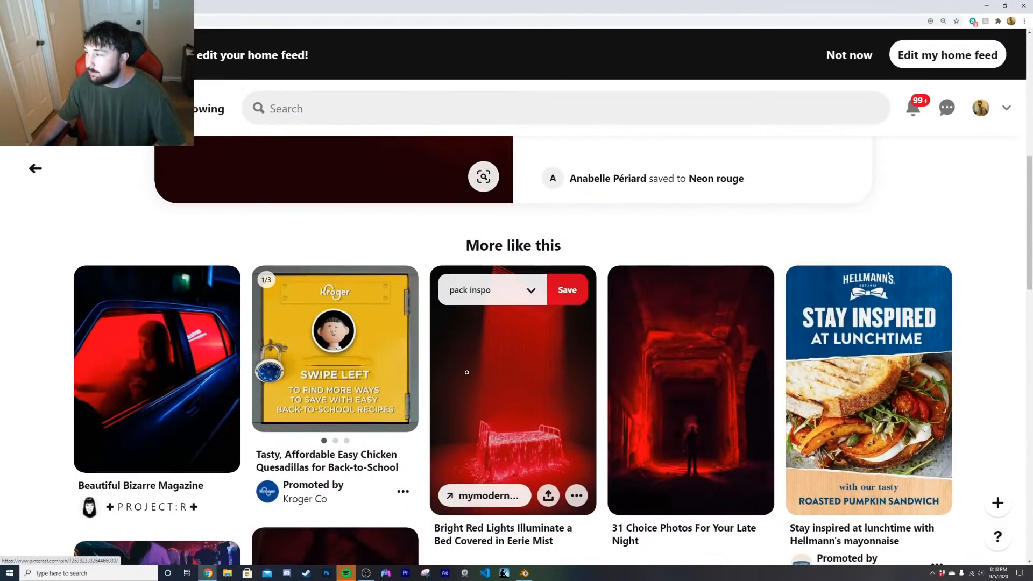
pyautogui.click(693, 431)
pyautogui.scroll(-3, 398, 364)
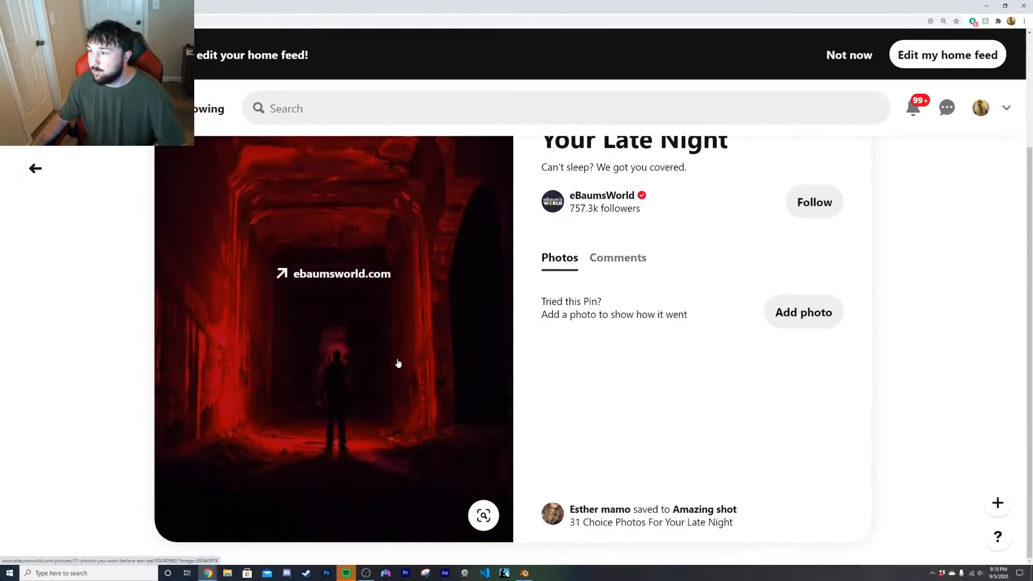
pyautogui.scroll(1, 399, 364)
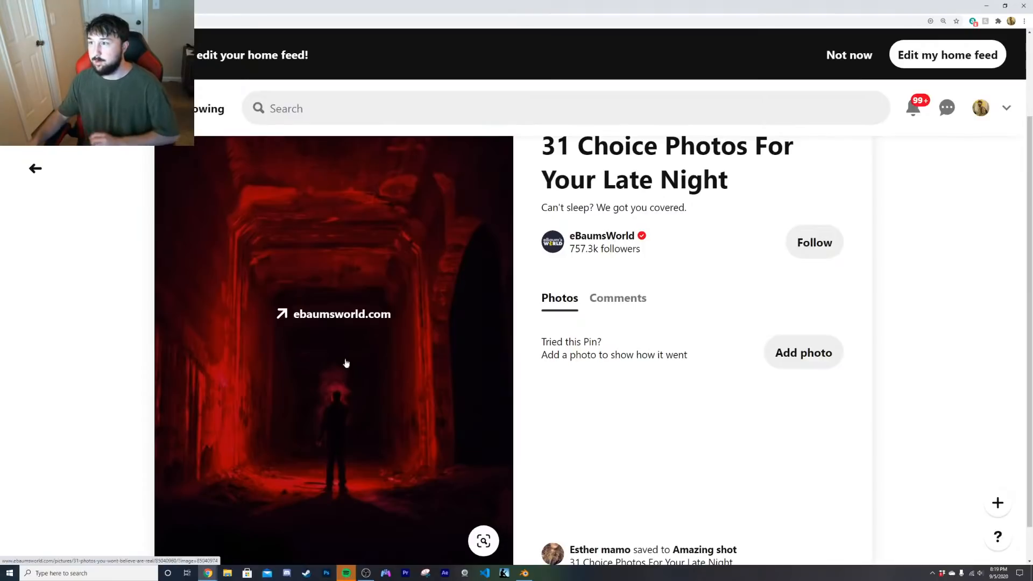
pyautogui.click(987, 7)
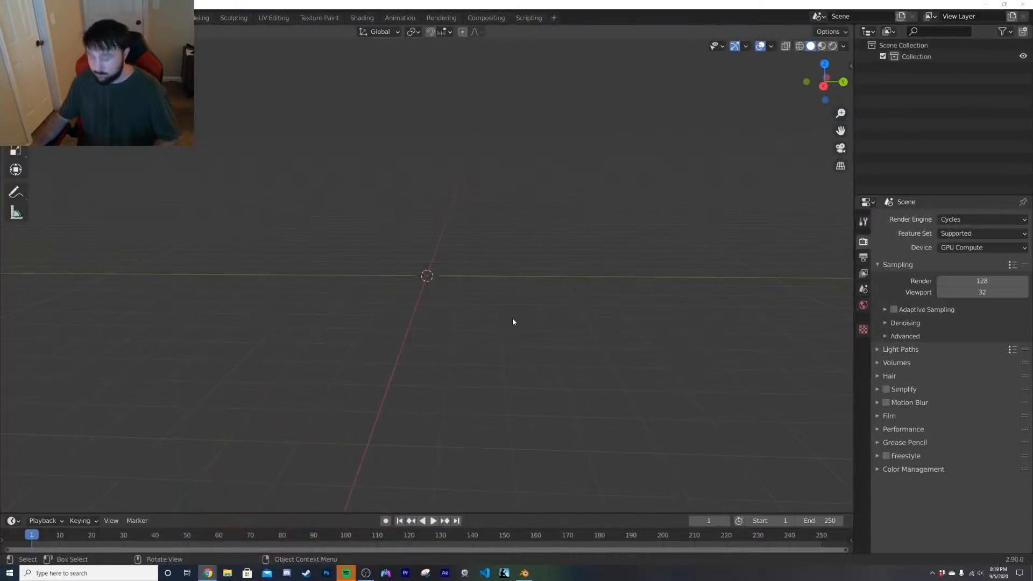
# Step: Add a cube and delete its two opposite faces along the X axis to form an open-ended tube
pyautogui.hotkey('shift', 'a')
pyautogui.moveTo(492, 299)
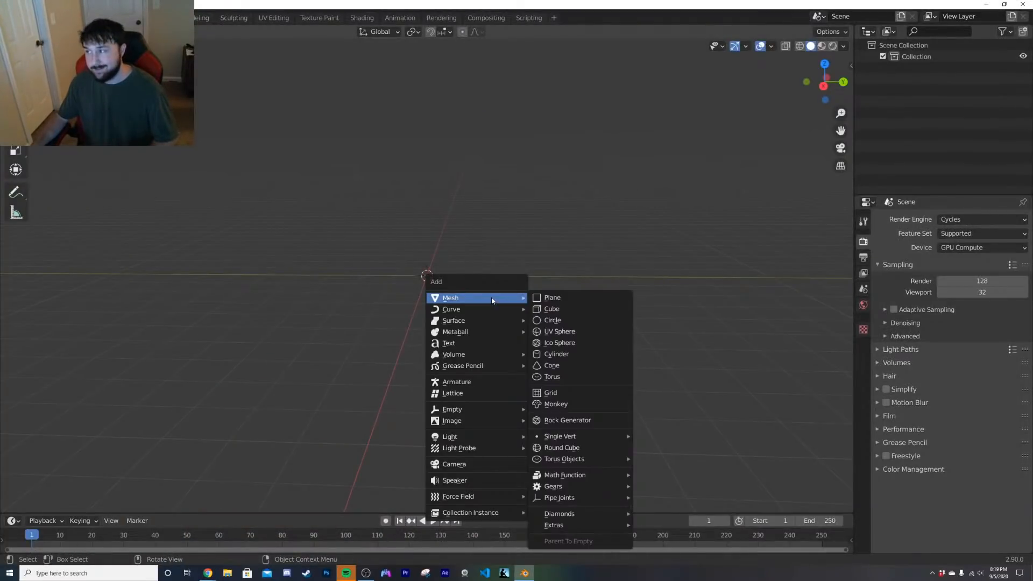
pyautogui.click(552, 309)
pyautogui.press('Tab')
pyautogui.press('s')
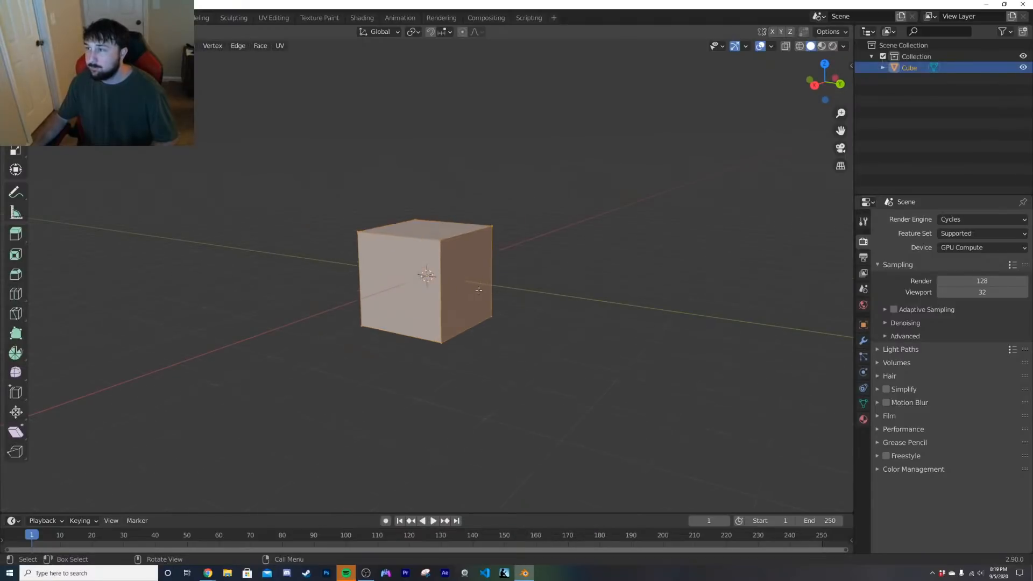
pyautogui.press('Return')
pyautogui.moveTo(431, 282); pyautogui.dragTo(535, 322, button='middle')
pyautogui.press('x')
pyautogui.click(461, 307)
pyautogui.press('Tab')
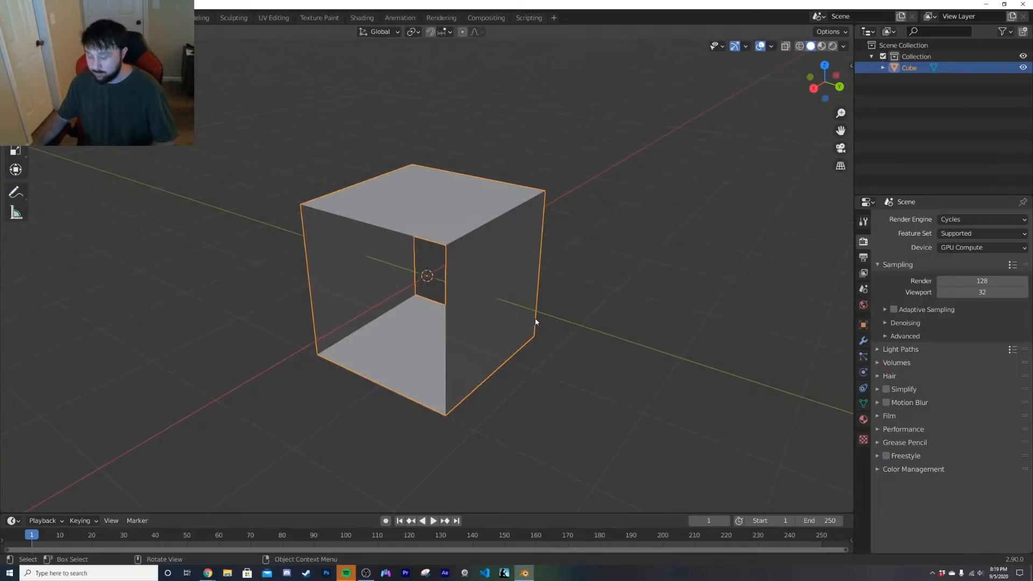
# Step: Try stretching the open-ended cube by a factor of 10 along the Y axis
pyautogui.write('sy10')
pyautogui.press('Return')
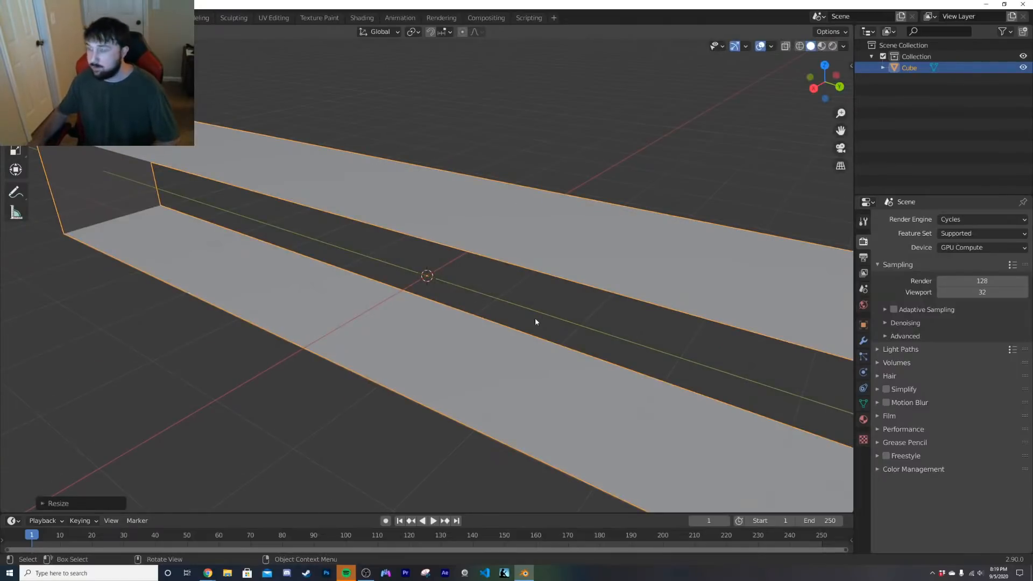
pyautogui.hotkey('ctrl', 'a')
pyautogui.hotkey('ctrl', 'a')
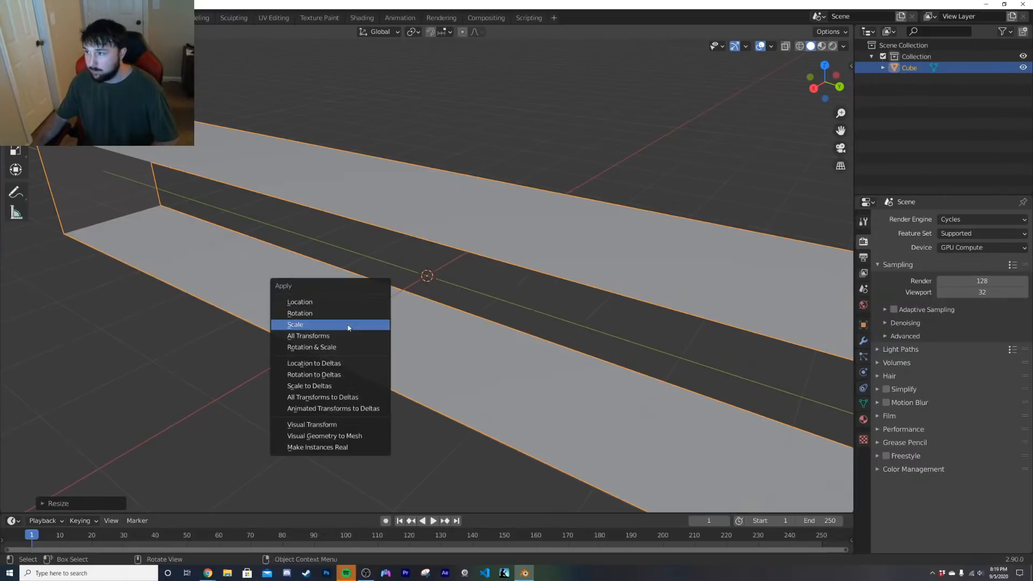
pyautogui.hotkey('ctrl', 'z')
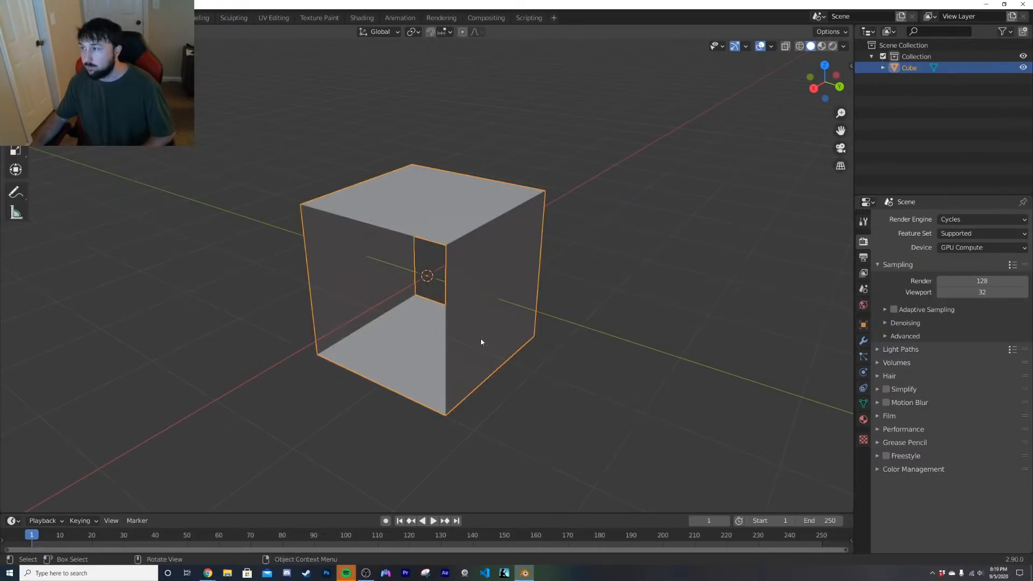
# Step: Scale the open-ended cube by 10 along the X axis and apply its scale
pyautogui.moveTo(496, 338)
pyautogui.mouseDown(button='middle')
pyautogui.moveTo(496, 324)
pyautogui.moveTo(479, 328)
pyautogui.mouseUp(button='middle')
pyautogui.write('s')
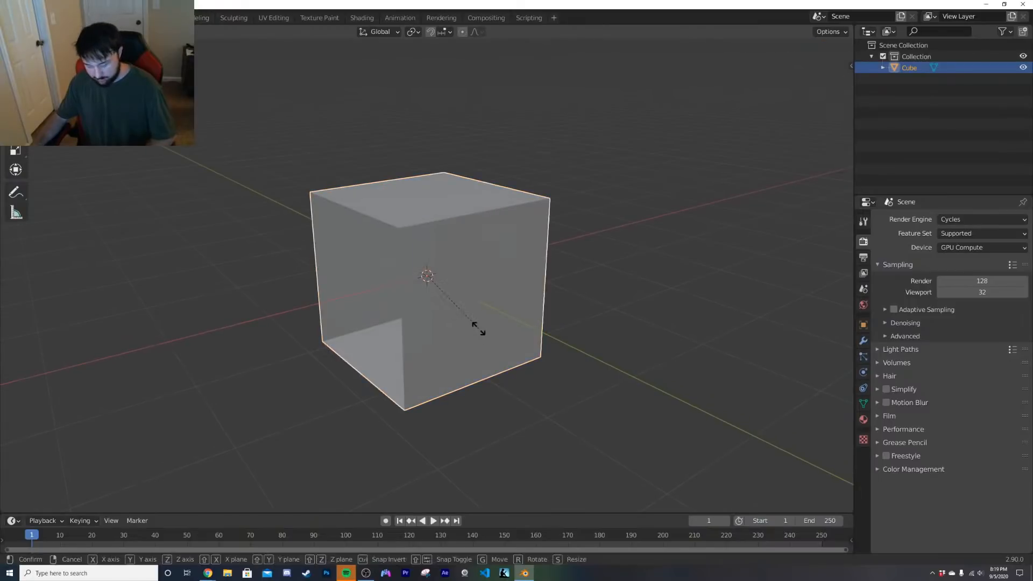
pyautogui.write('y10')
pyautogui.press('Return')
pyautogui.hotkey('ctrl', 'a')
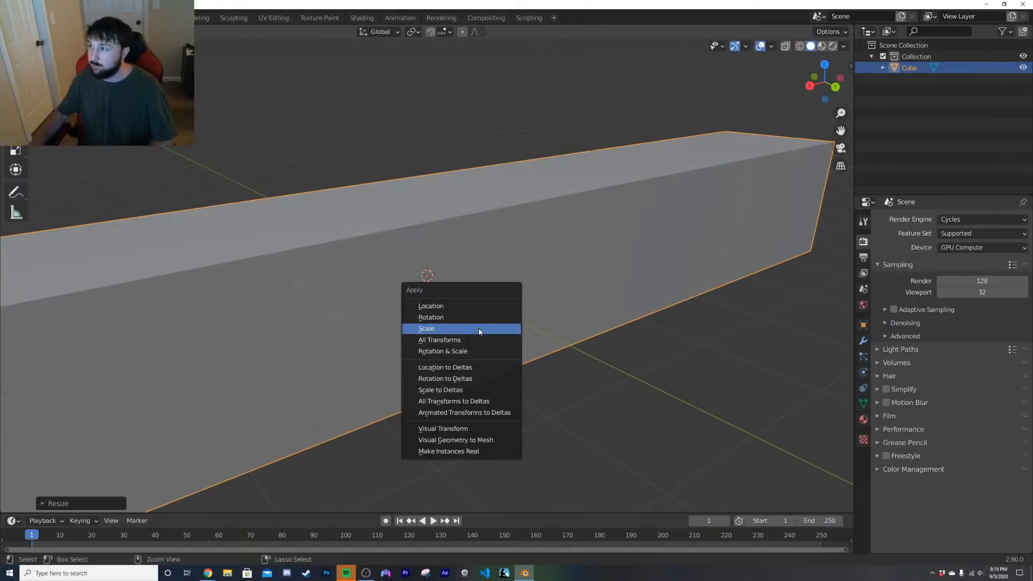
pyautogui.click(479, 329)
# Step: Divide the long tube along its length with 100 crosswise loop cuts
pyautogui.scroll(-3, 479, 328)
pyautogui.press('`')
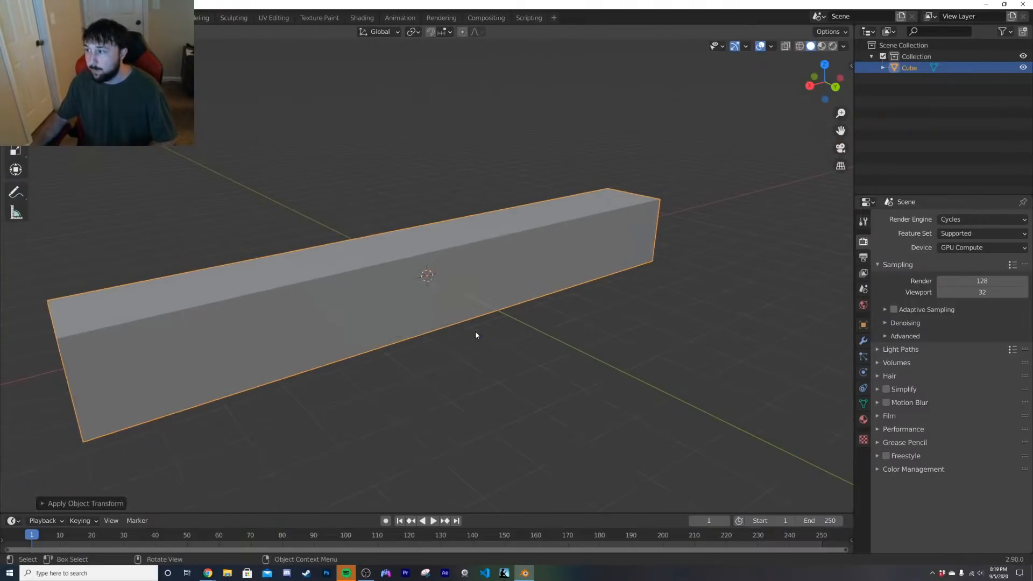
pyautogui.press('`')
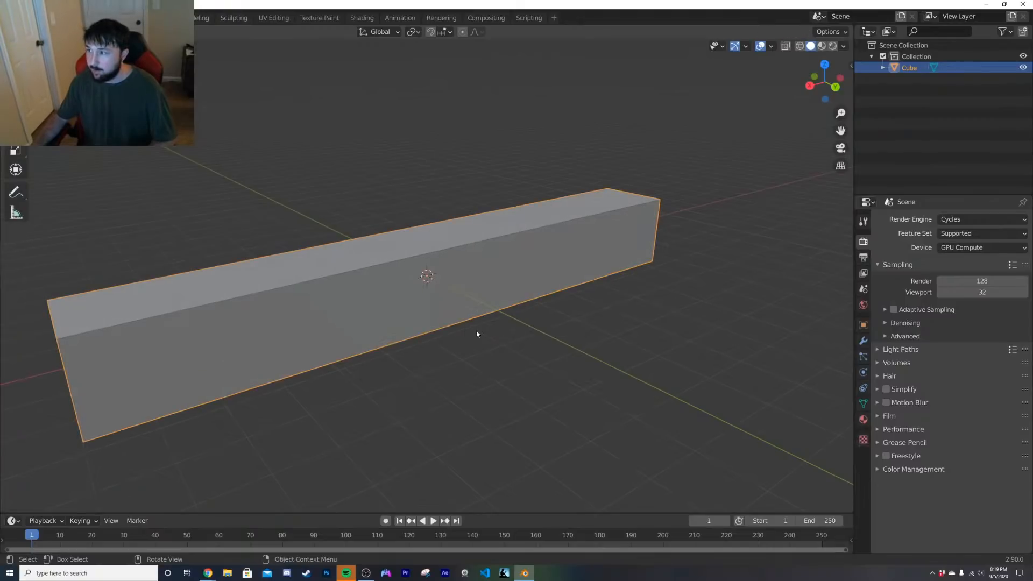
pyautogui.press('Tab')
pyautogui.press('a')
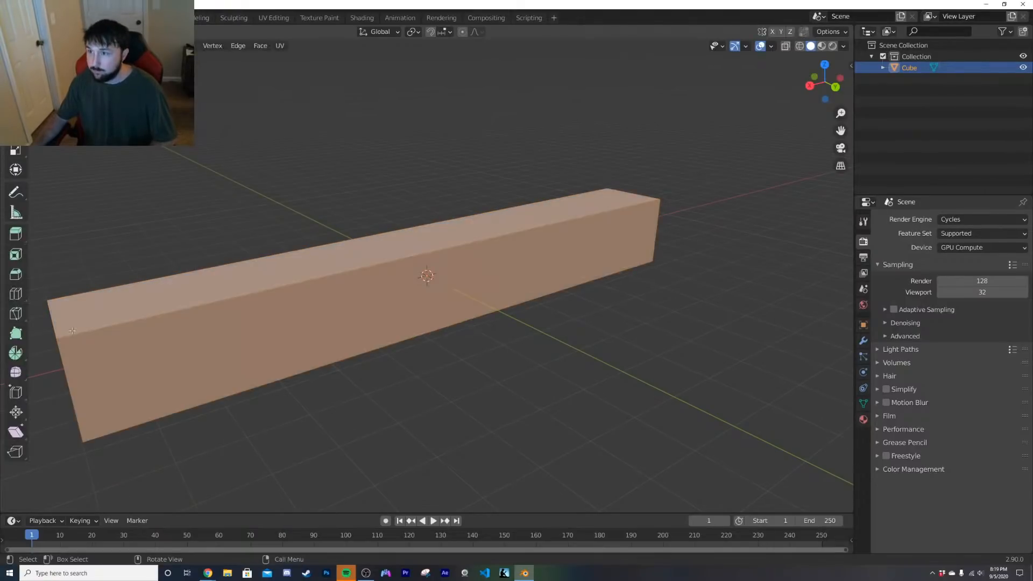
pyautogui.click(16, 294)
pyautogui.click(416, 268)
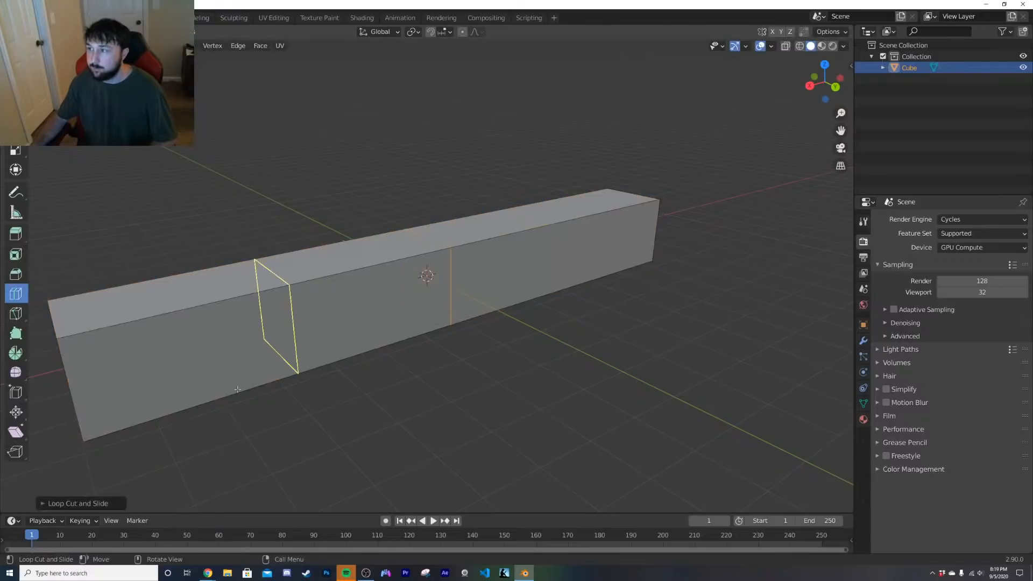
pyautogui.click(96, 507)
pyautogui.moveTo(144, 416); pyautogui.dragTo(251, 416)
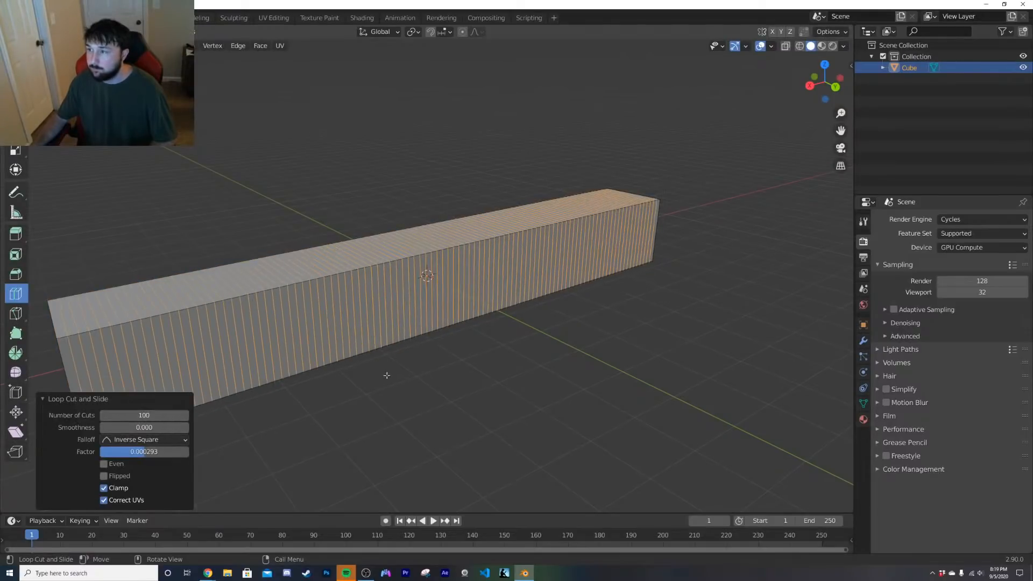
# Step: Add 9 lengthwise loop cuts to the tube's side wall on the positive Y side
pyautogui.moveTo(335, 383); pyautogui.dragTo(369, 352, button='middle')
pyautogui.click(194, 282)
pyautogui.moveTo(194, 282); pyautogui.dragTo(224, 404, button='middle')
pyautogui.moveTo(145, 416)
pyautogui.mouseDown()
pyautogui.moveTo(162, 416)
pyautogui.moveTo(153, 416)
pyautogui.mouseUp()
pyautogui.click(146, 417)
# Step: Add 9 lengthwise loop cuts to the tube's ceiling
pyautogui.moveTo(403, 437); pyautogui.dragTo(474, 302, button='middle')
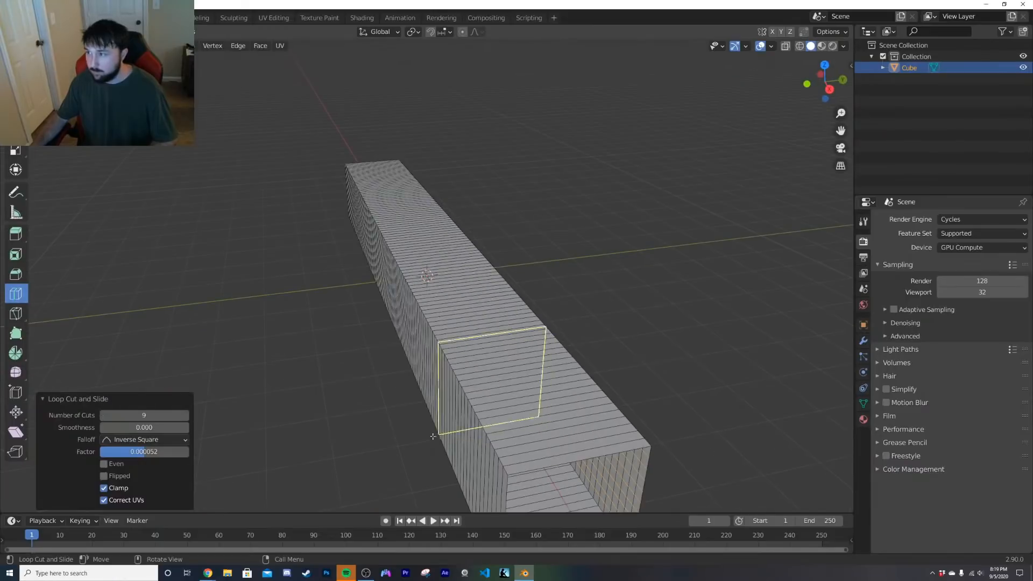
pyautogui.click(474, 302)
pyautogui.click(153, 416)
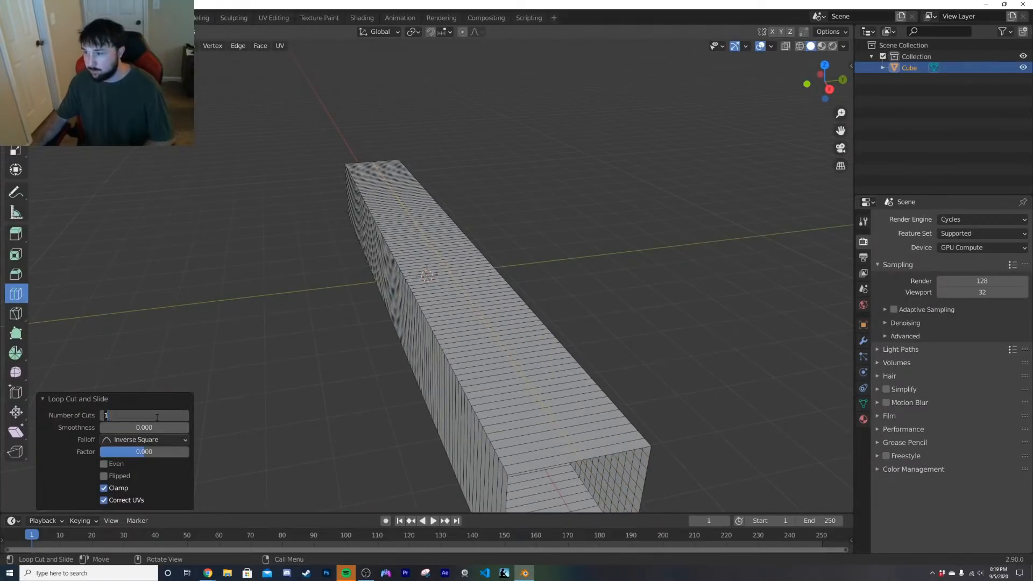
pyautogui.write('9')
pyautogui.press('Return')
pyautogui.moveTo(429, 390); pyautogui.dragTo(442, 370, button='middle')
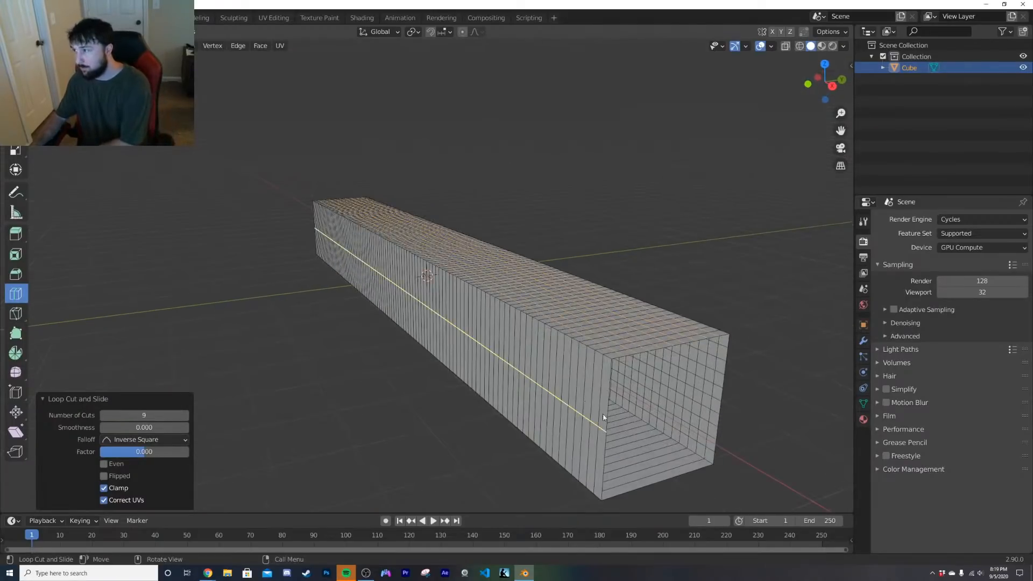
# Step: Add 9 lengthwise loop cuts to the remaining side wall and 9 to the floor
pyautogui.click(148, 416)
pyautogui.write('1')
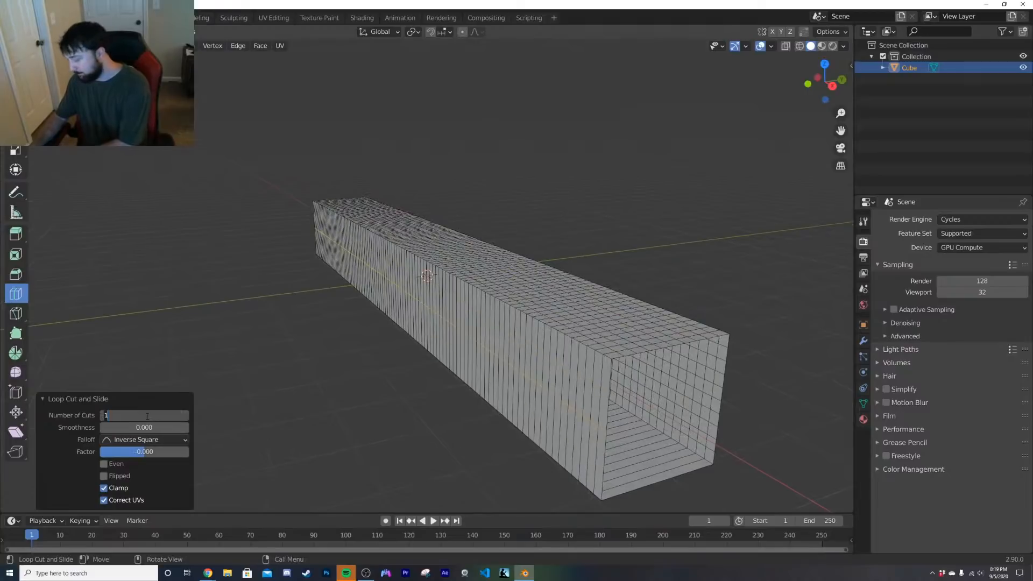
pyautogui.press('Return')
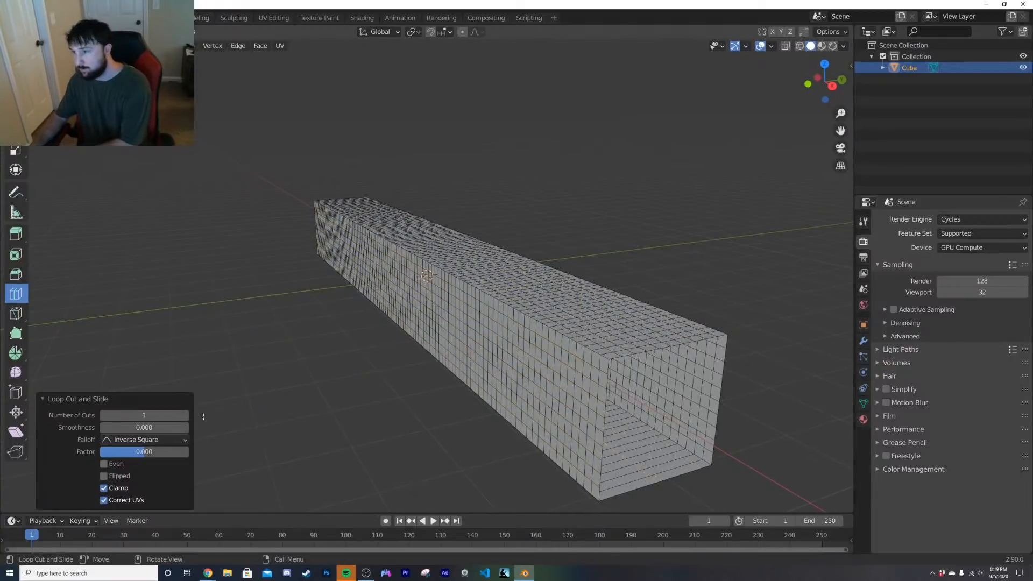
pyautogui.click(136, 415)
pyautogui.write('9')
pyautogui.press('Return')
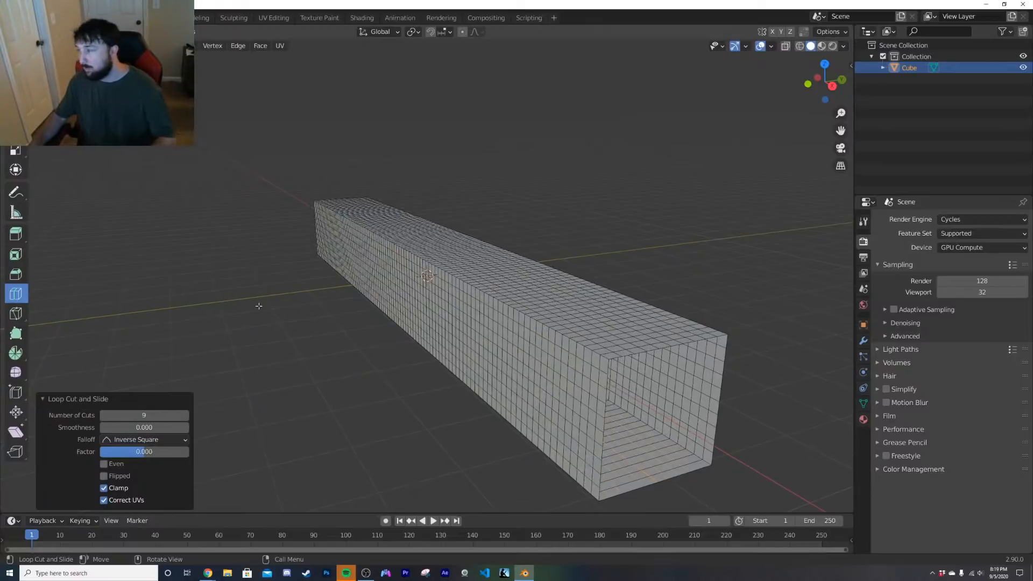
# Step: Return to the Select Box tool and inspect the subdivided corridor from inside and outside, with all its geometry selected
pyautogui.moveTo(71, 240); pyautogui.dragTo(427, 339, button='middle')
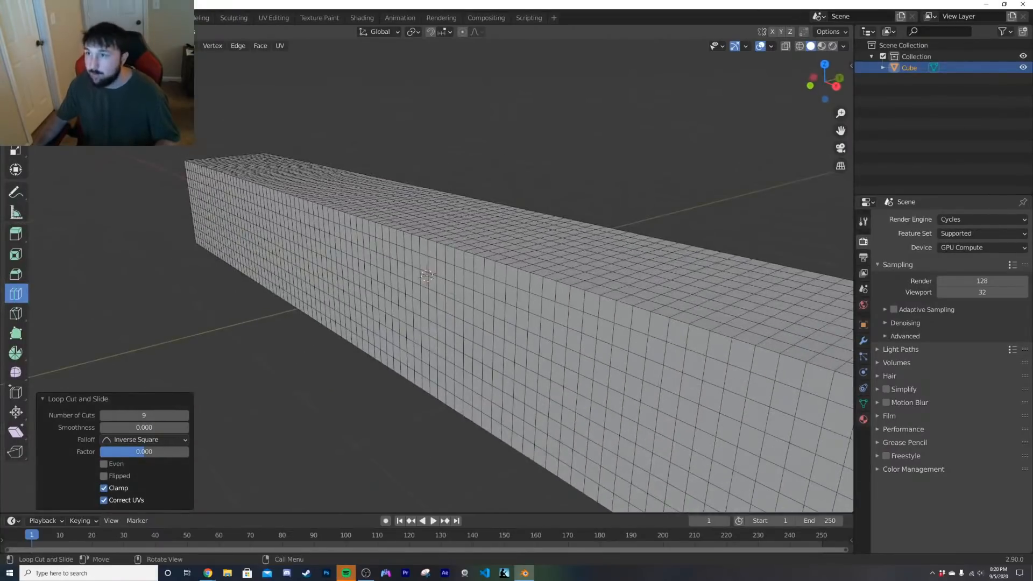
pyautogui.press('w')
pyautogui.moveTo(514, 280); pyautogui.dragTo(464, 269, button='middle')
pyautogui.press('Tab')
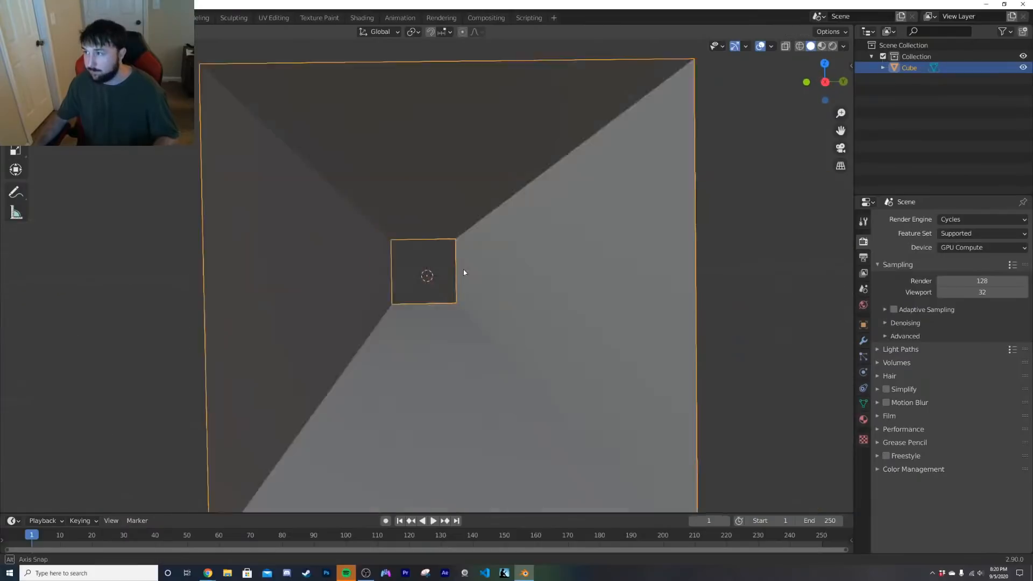
pyautogui.press('Tab')
pyautogui.press('a')
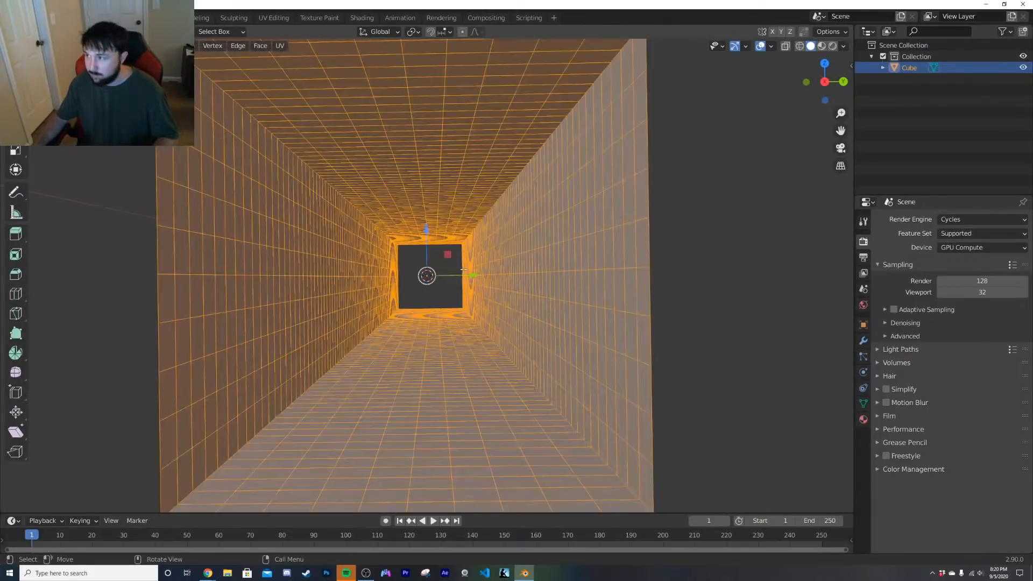
pyautogui.press('Tab')
pyautogui.scroll(-8, 484, 272)
pyautogui.moveTo(452, 310); pyautogui.dragTo(428, 258, button='middle')
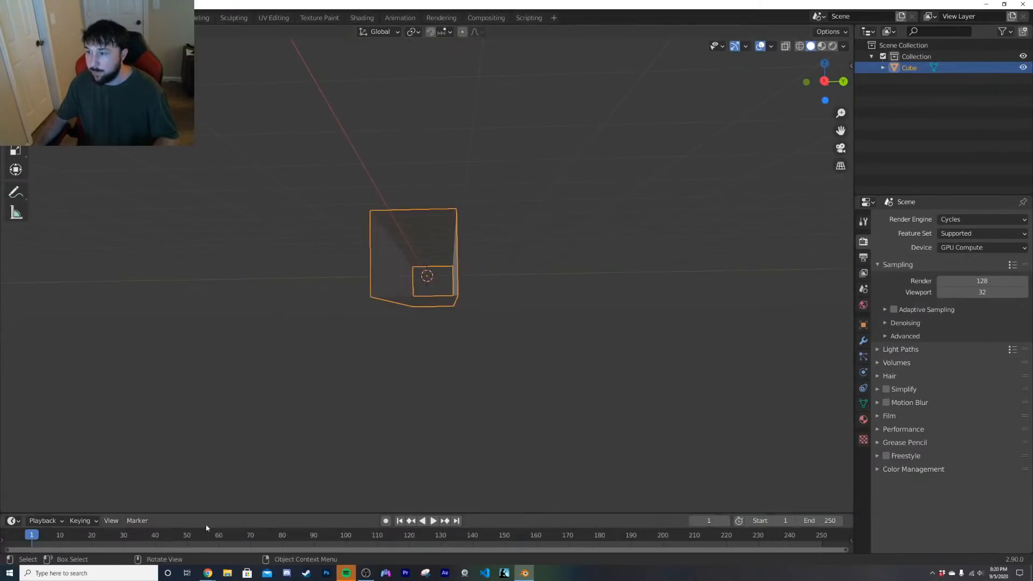
# Step: Check the red corridor reference photo in the browser again and compare it with the corridor mesh in Blender
pyautogui.click(209, 573)
pyautogui.click(248, 533)
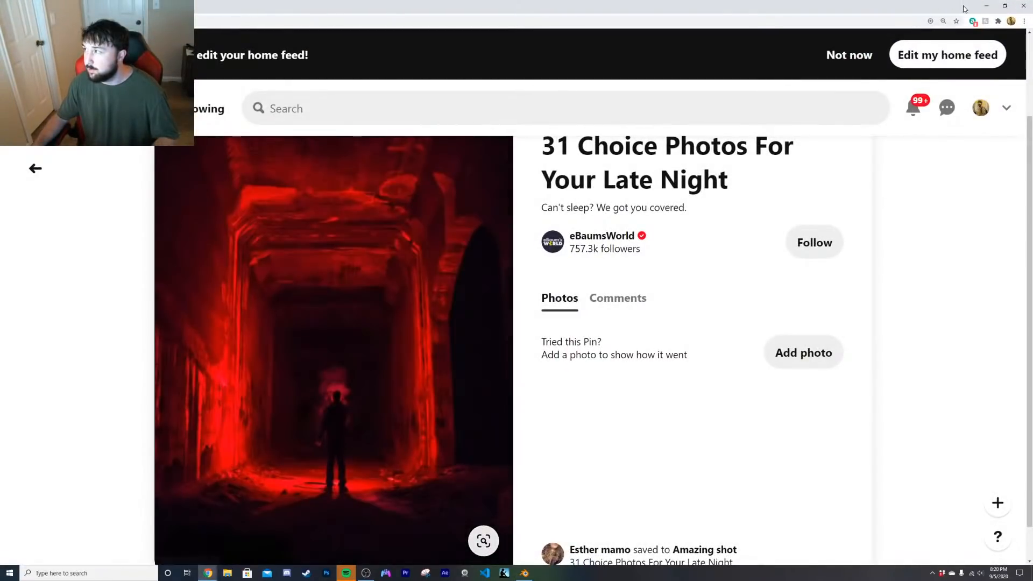
pyautogui.click(987, 6)
pyautogui.hotkey('ctrl', 'Tab')
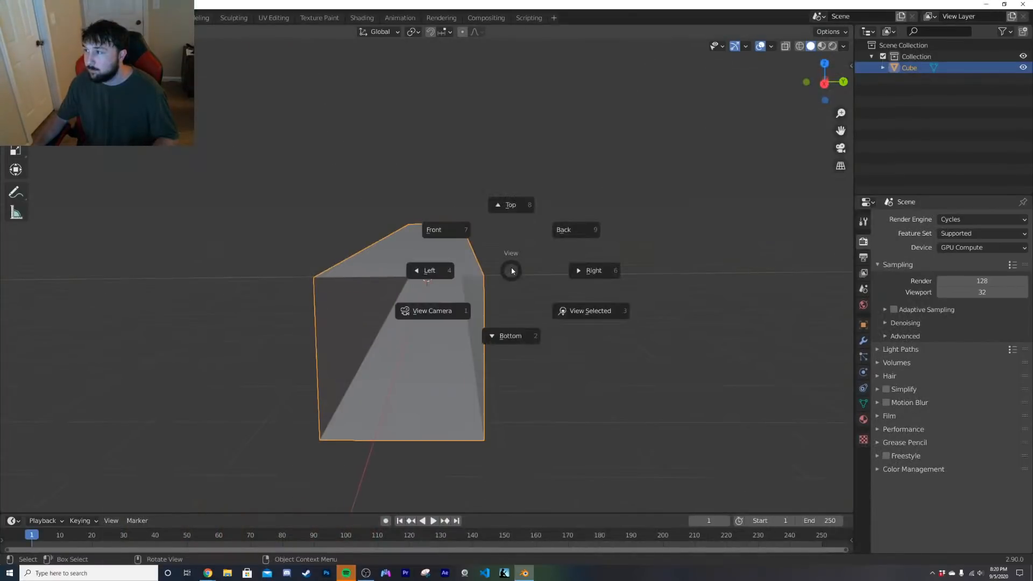
pyautogui.press('Tab')
pyautogui.moveTo(511, 271); pyautogui.dragTo(480, 273, button='middle')
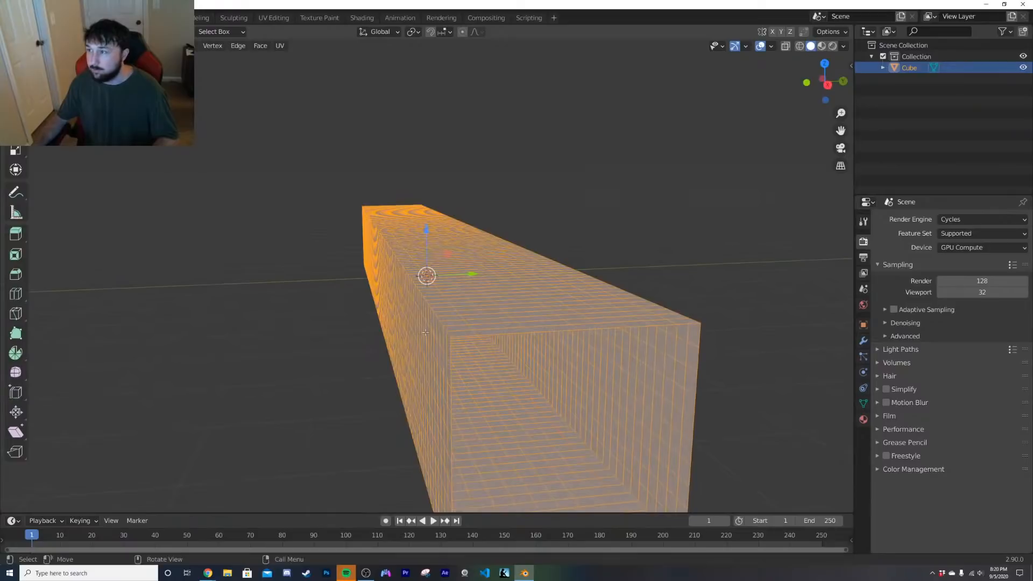
pyautogui.moveTo(447, 334); pyautogui.dragTo(500, 318, button='middle')
# Step: Leave mesh editing and add a Bevel modifier to the corridor with its limit method set to Angle
pyautogui.press('Tab')
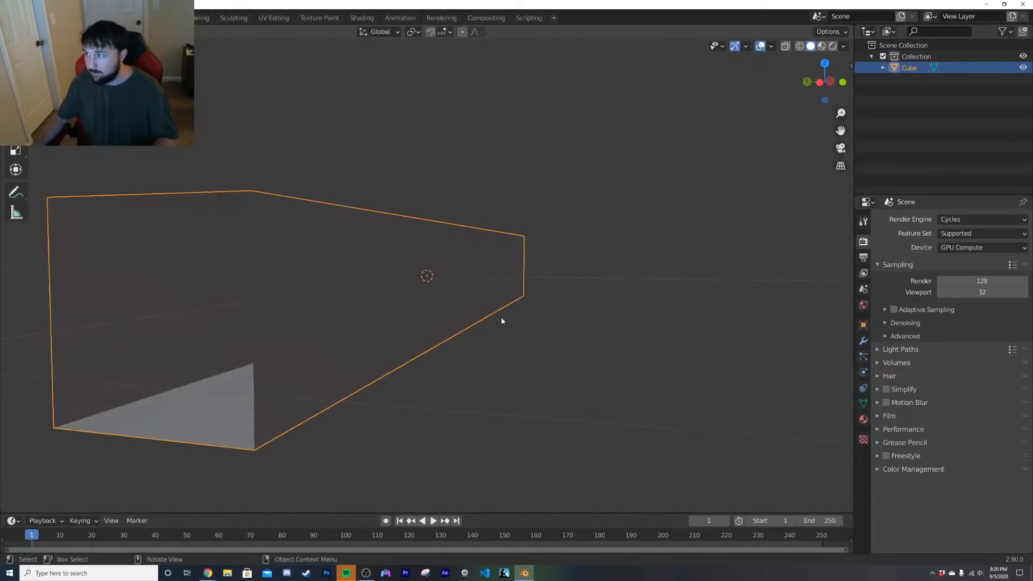
pyautogui.click(863, 341)
pyautogui.click(940, 220)
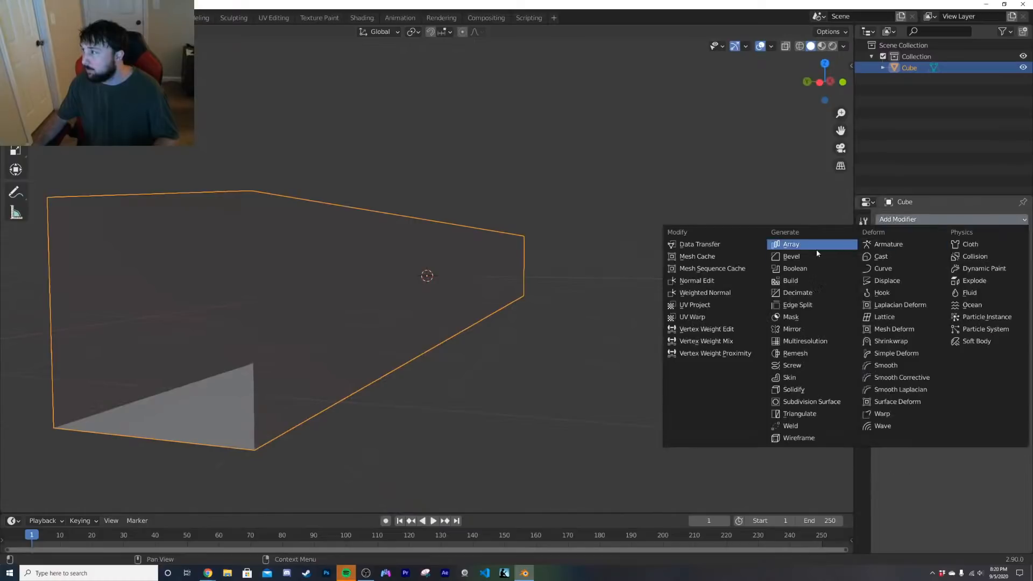
pyautogui.click(789, 257)
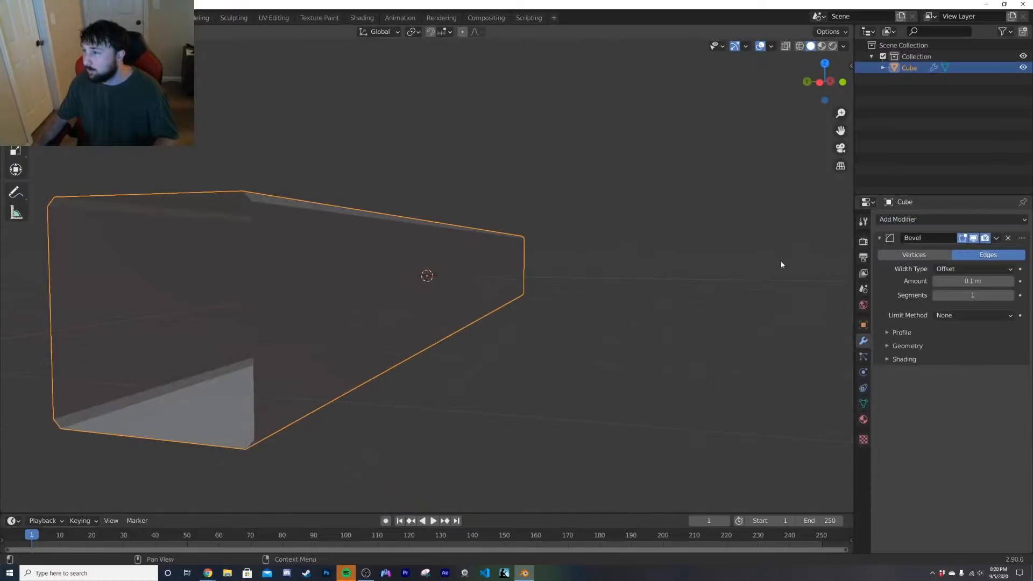
pyautogui.click(962, 318)
pyautogui.click(961, 349)
pyautogui.click(962, 315)
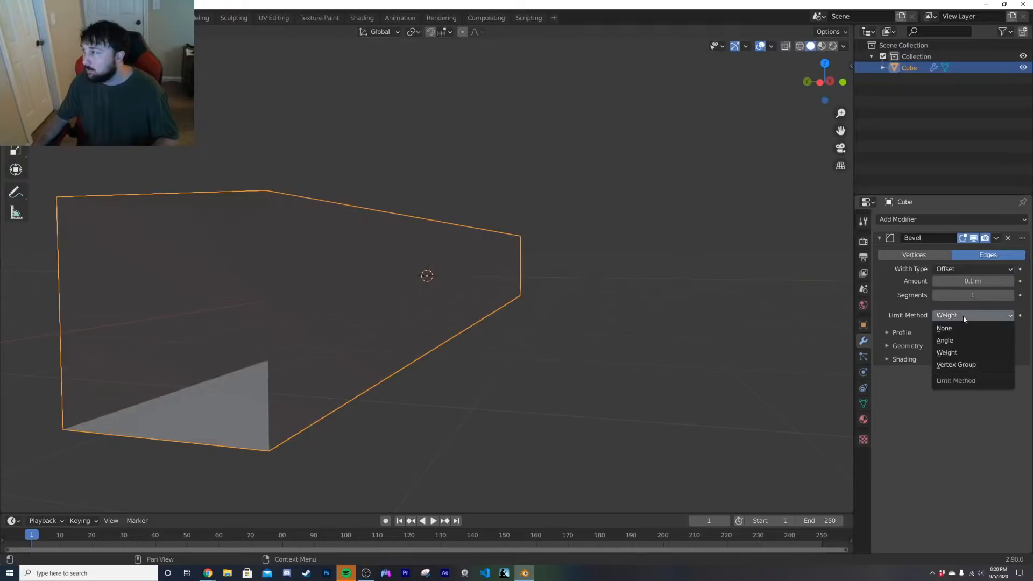
pyautogui.click(961, 339)
# Step: Set the corridor's bevel amount to 0.42 m with 3 segments
pyautogui.moveTo(717, 316); pyautogui.dragTo(747, 315, button='middle')
pyautogui.moveTo(980, 283); pyautogui.dragTo(988, 283)
pyautogui.moveTo(714, 322); pyautogui.dragTo(722, 323, button='middle')
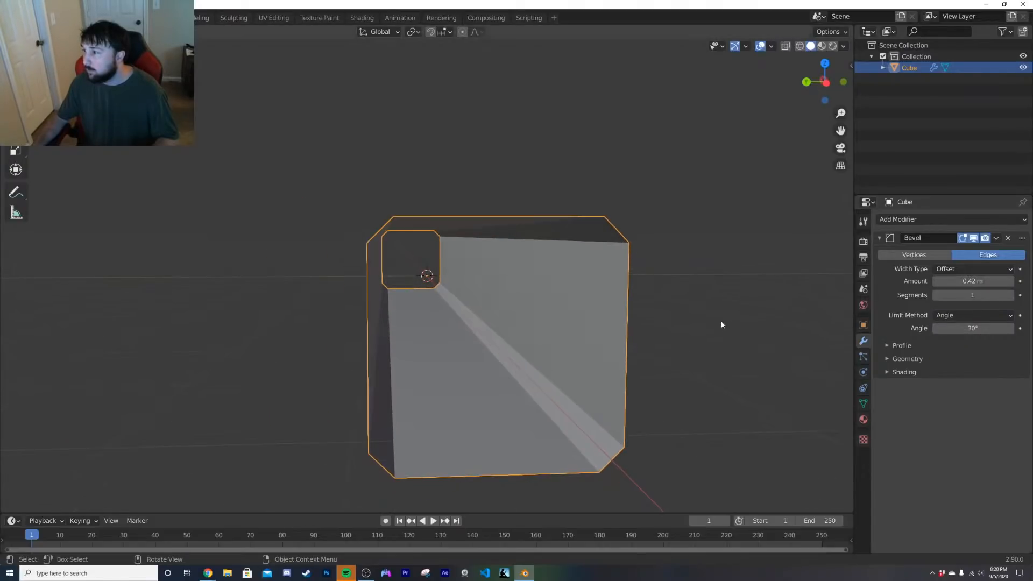
pyautogui.moveTo(983, 296)
pyautogui.mouseDown()
pyautogui.moveTo(1002, 297)
pyautogui.moveTo(987, 297)
pyautogui.mouseUp()
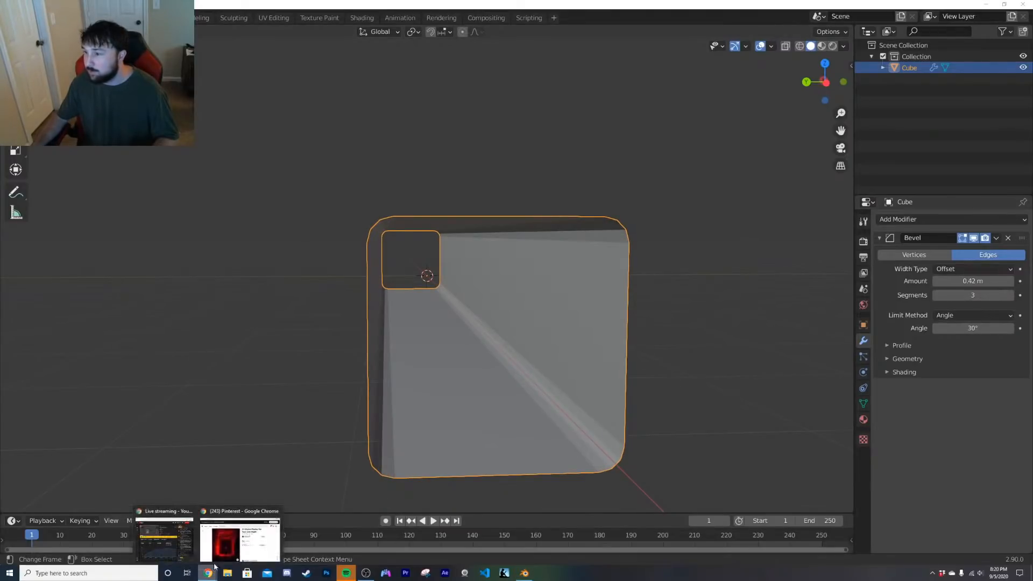
# Step: Check the corridor reference photo in the browser, return to Blender, and set 6 bevel segments with smooth shading on the corridor
pyautogui.click(208, 573)
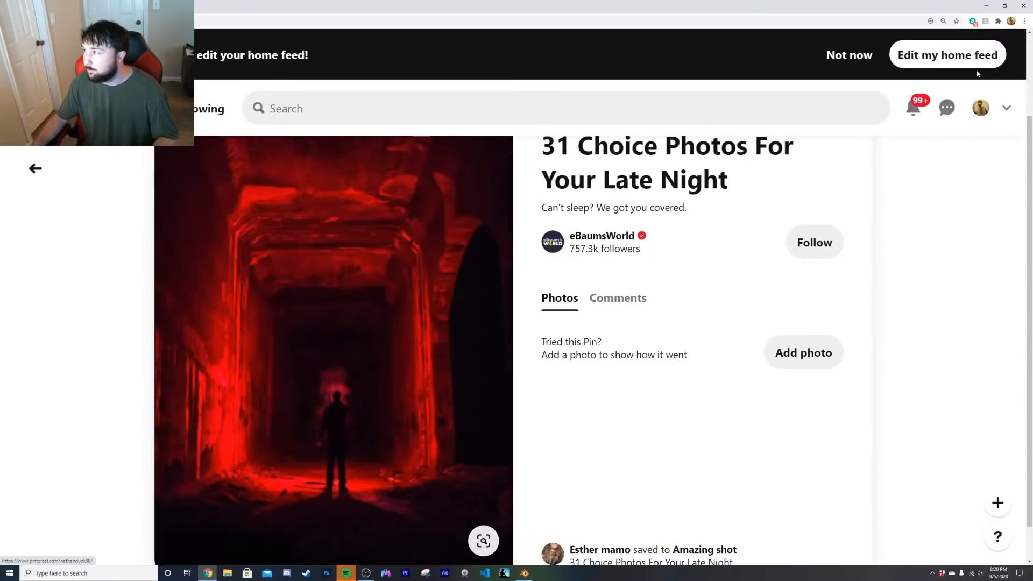
pyautogui.click(987, 5)
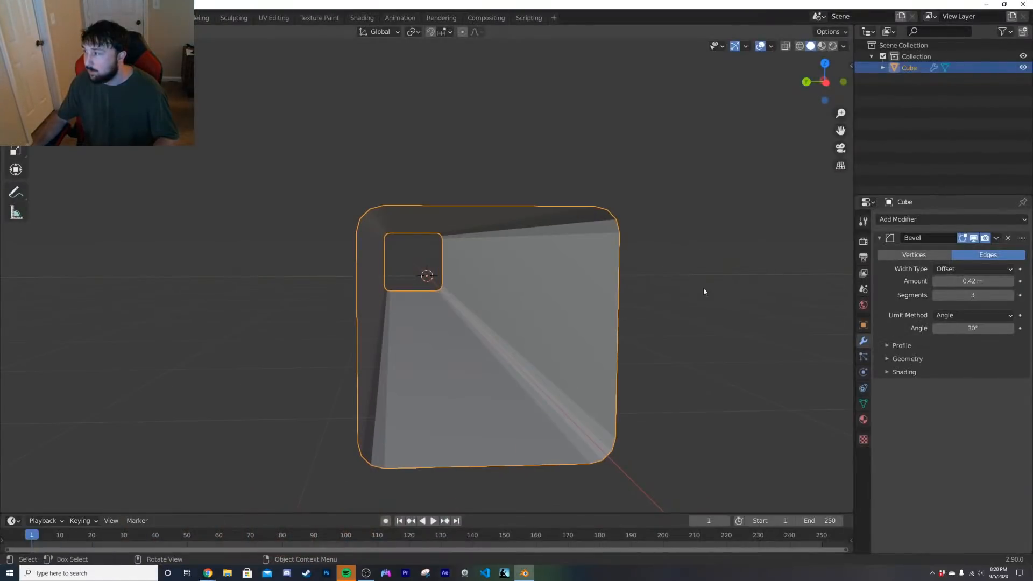
pyautogui.moveTo(982, 294)
pyautogui.mouseDown()
pyautogui.moveTo(963, 294)
pyautogui.moveTo(992, 294)
pyautogui.mouseUp()
pyautogui.rightClick(565, 243)
pyautogui.click(564, 242)
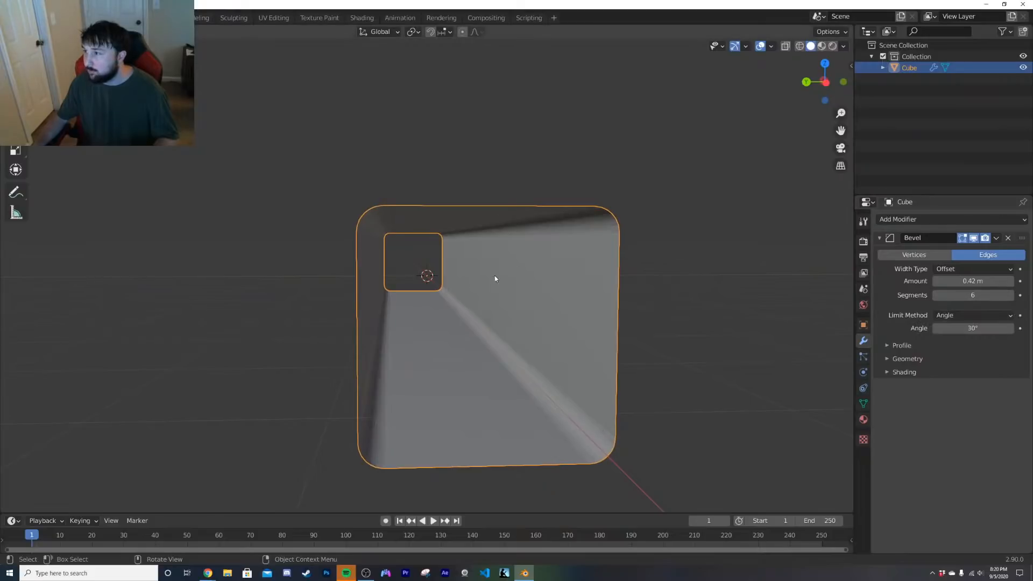
# Step: Stretch the whole corridor object vertically by a factor of about 1.375 along Z
pyautogui.moveTo(495, 277); pyautogui.dragTo(489, 272, button='middle')
pyautogui.press('Tab')
pyautogui.press('`')
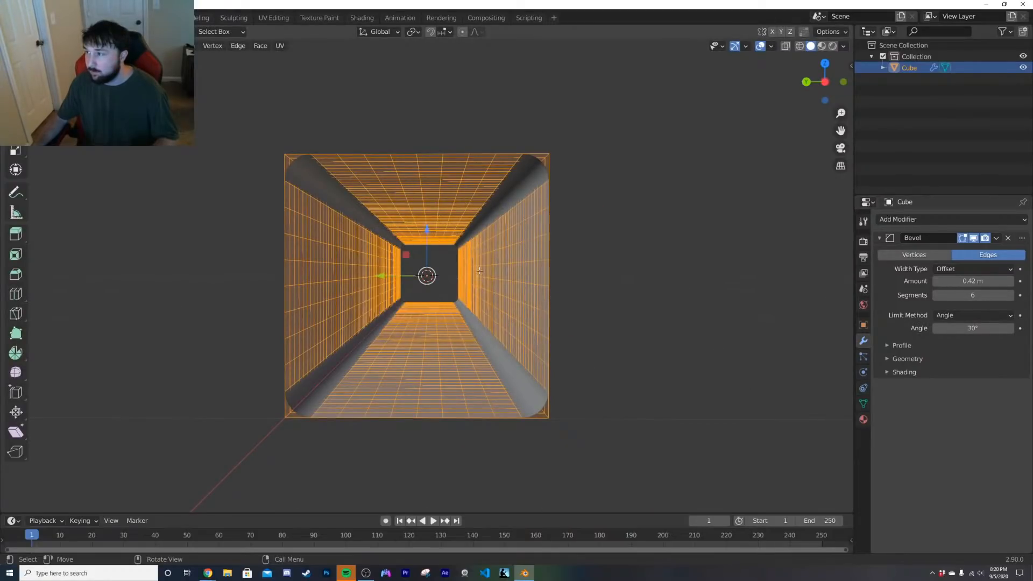
pyautogui.press('Tab')
pyautogui.click(33, 154)
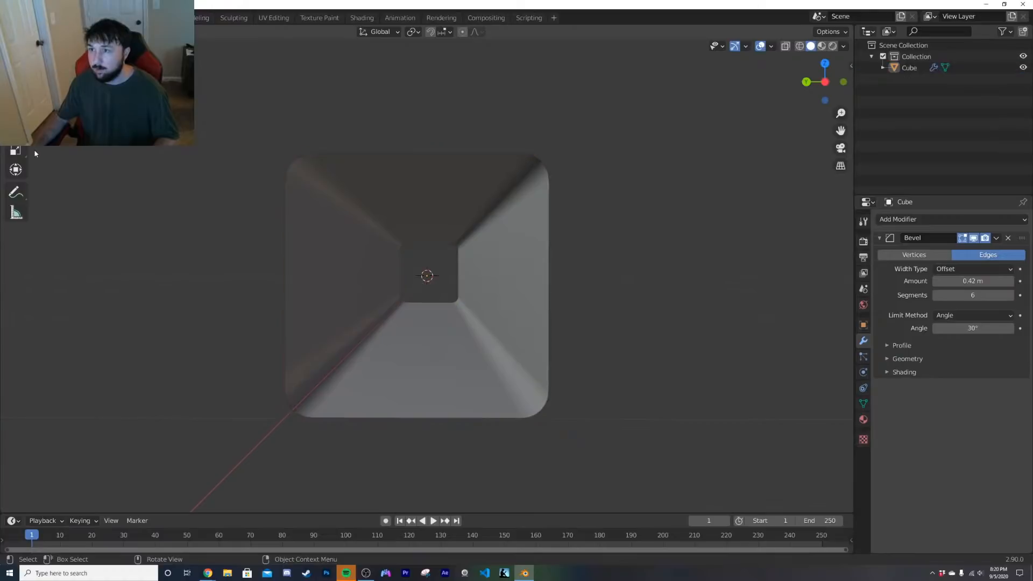
pyautogui.click(17, 152)
pyautogui.click(421, 249)
pyautogui.moveTo(427, 228); pyautogui.dragTo(429, 209)
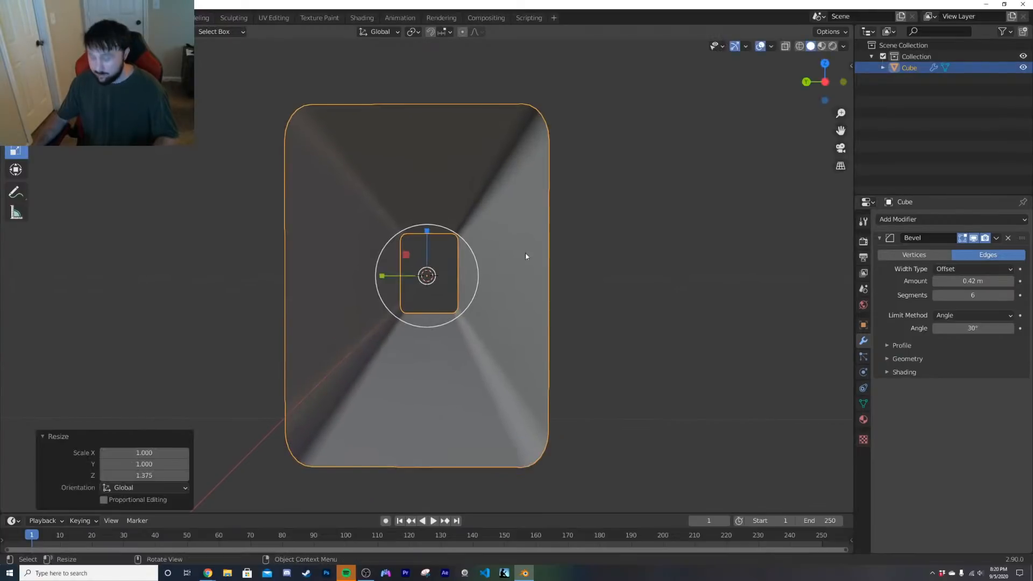
# Step: Apply the corridor's scale and reduce its bevel amount to 0.191 m
pyautogui.hotkey('ctrl', 'a')
pyautogui.click(585, 266)
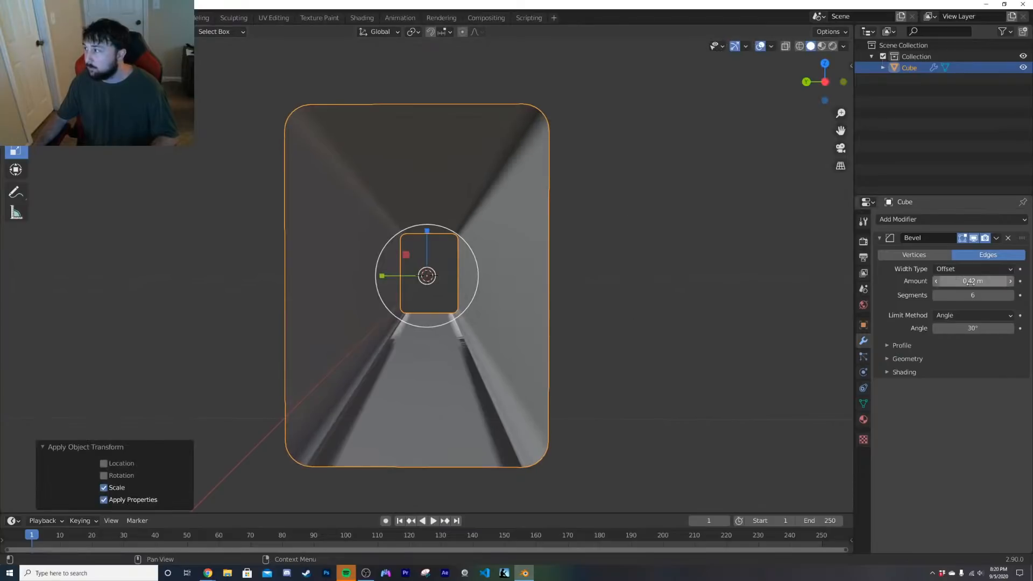
pyautogui.moveTo(973, 281)
pyautogui.mouseDown()
pyautogui.moveTo(947, 281)
pyautogui.moveTo(974, 281)
pyautogui.moveTo(963, 281)
pyautogui.mouseUp()
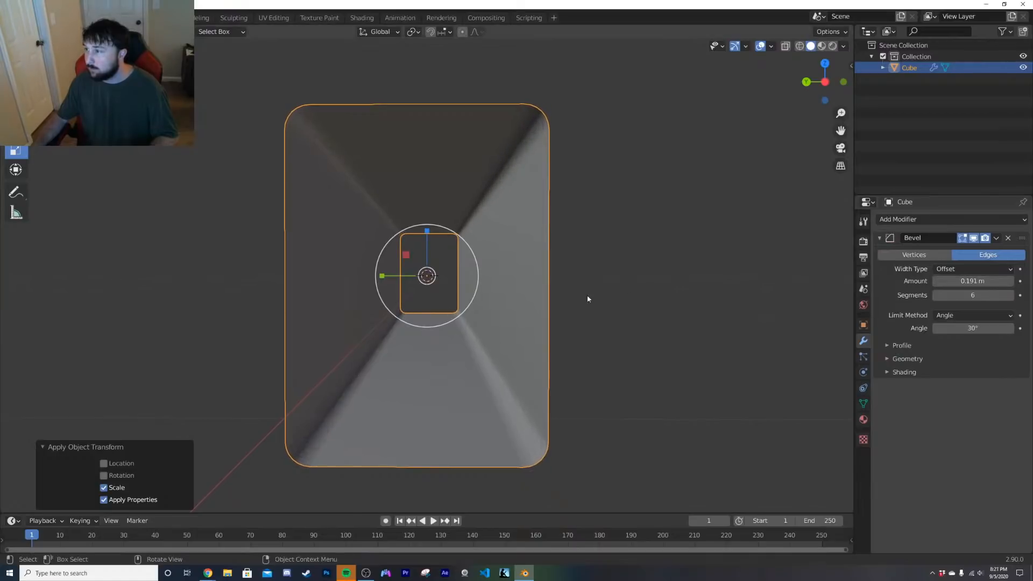
# Step: Switch to the right-side view in Object Mode and add a camera aligned with it at the origin
pyautogui.press('`')
pyautogui.click(466, 243)
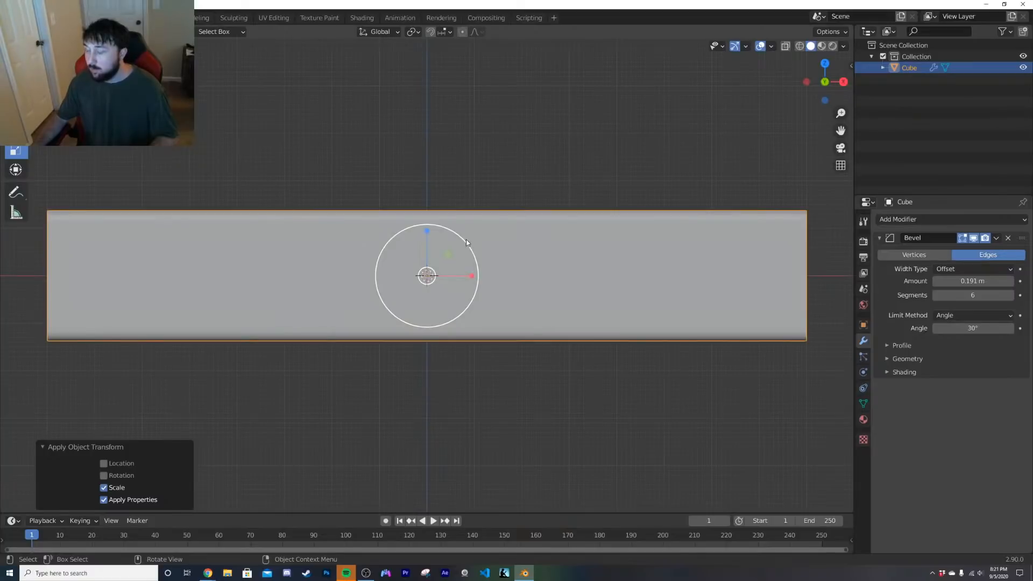
pyautogui.press('Tab')
pyautogui.press('`')
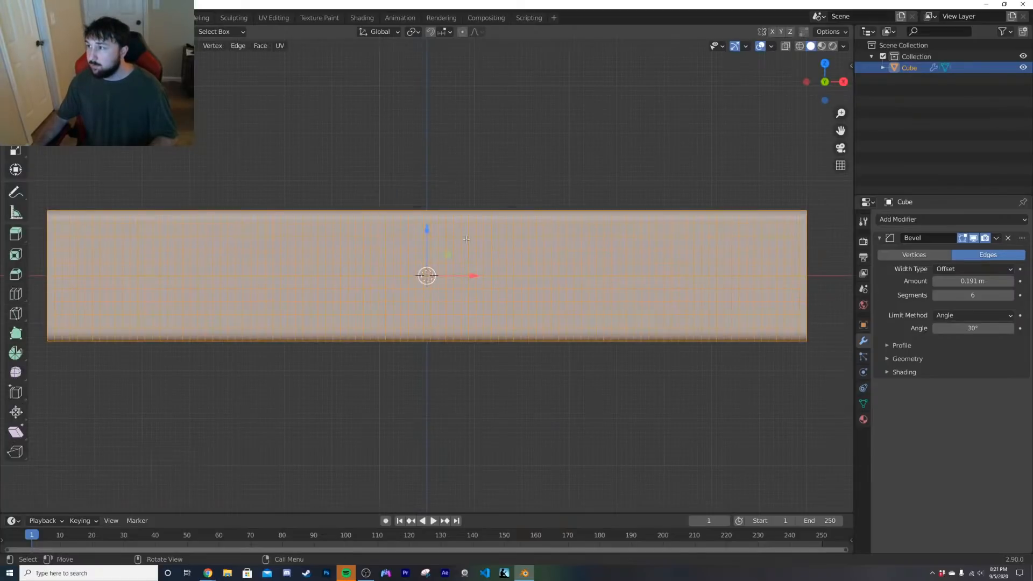
pyautogui.press('`')
pyautogui.press('Escape')
pyautogui.press('Tab')
pyautogui.press('`')
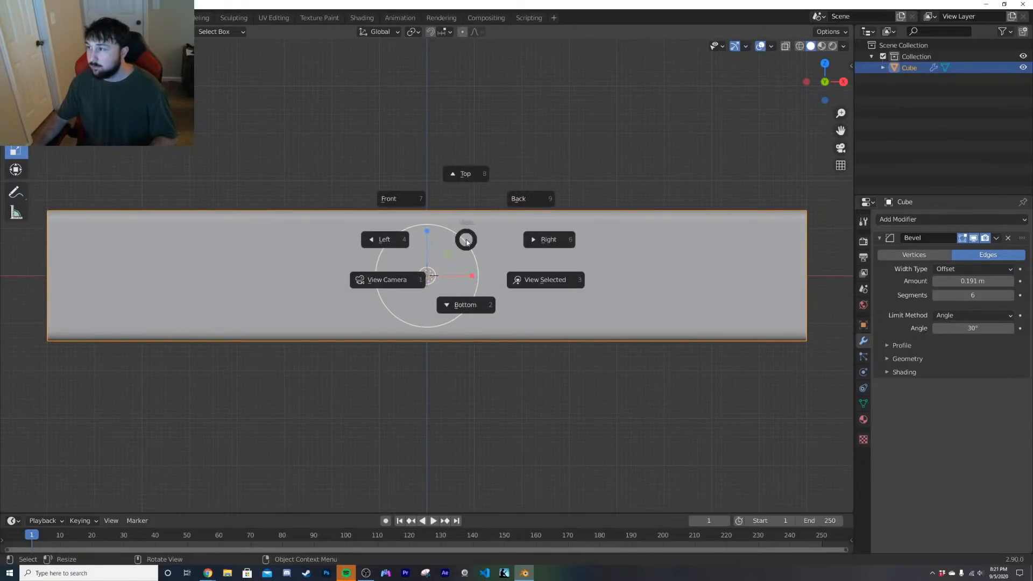
pyautogui.click(547, 242)
pyautogui.hotkey('shift', 'a')
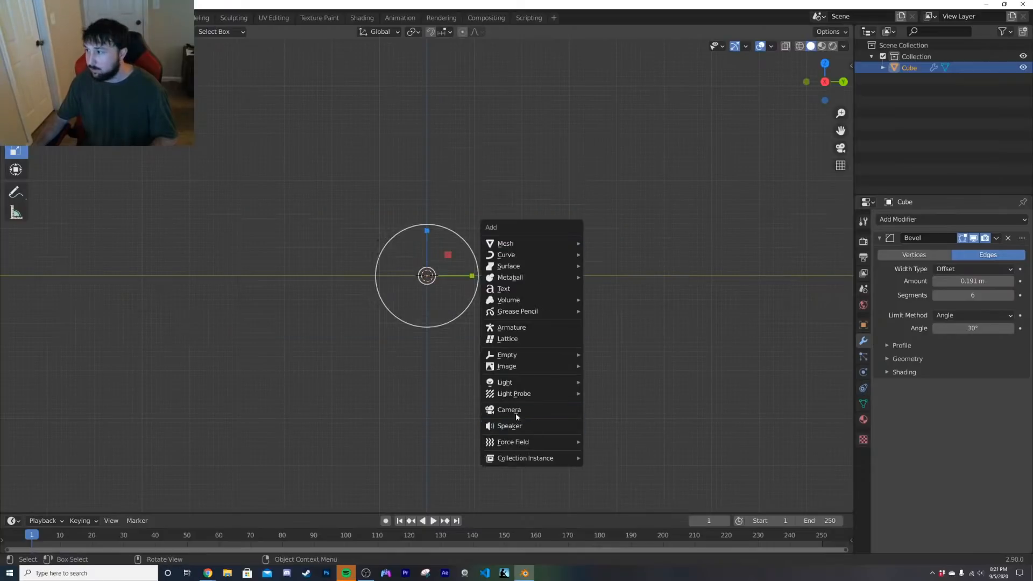
pyautogui.click(516, 413)
# Step: Try the camera's Y location at -8 m and set it back to 0 m
pyautogui.moveTo(543, 348); pyautogui.dragTo(496, 327, button='middle')
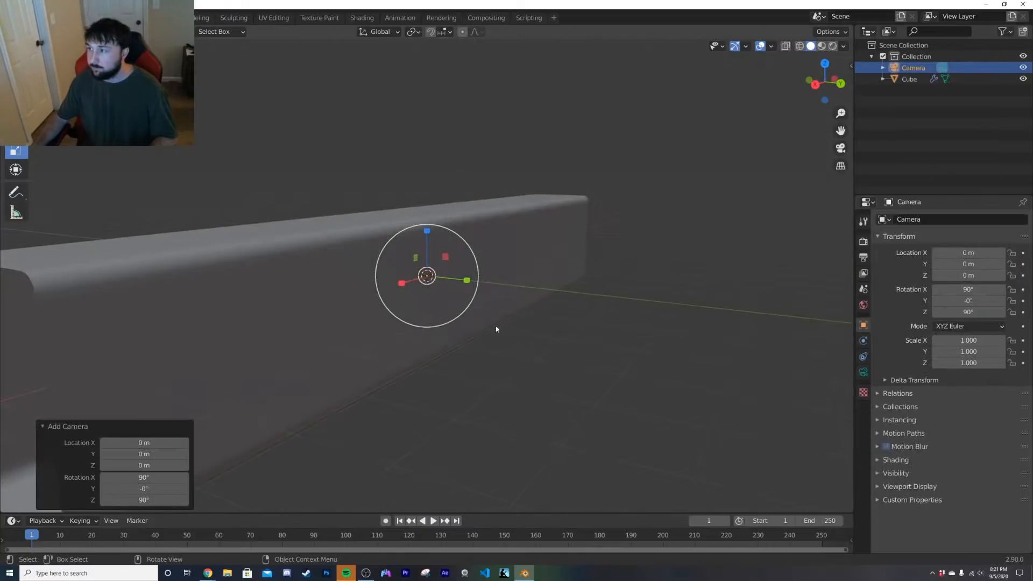
pyautogui.click(972, 264)
pyautogui.write('-8')
pyautogui.press('Return')
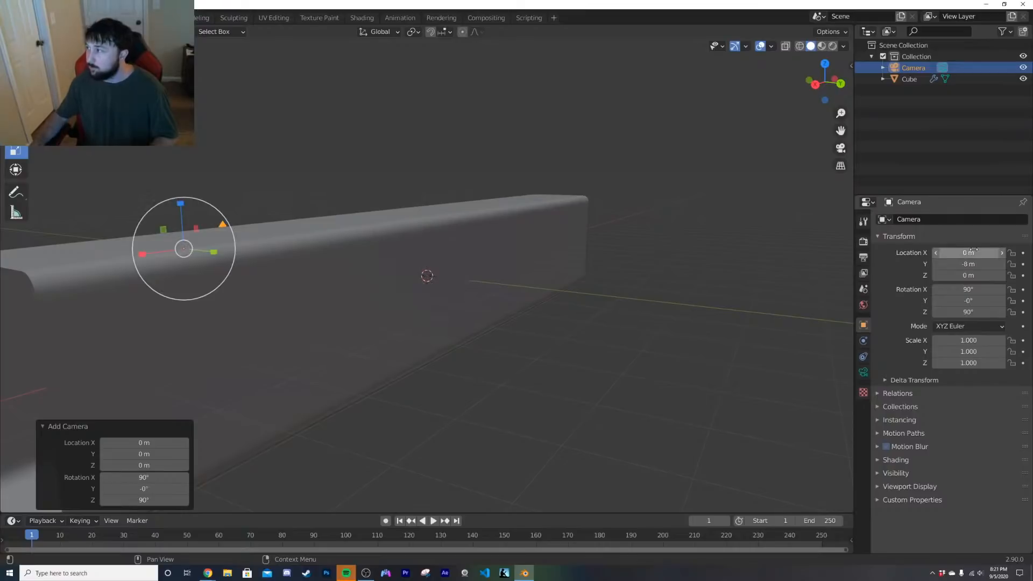
pyautogui.write('0')
pyautogui.press('Return')
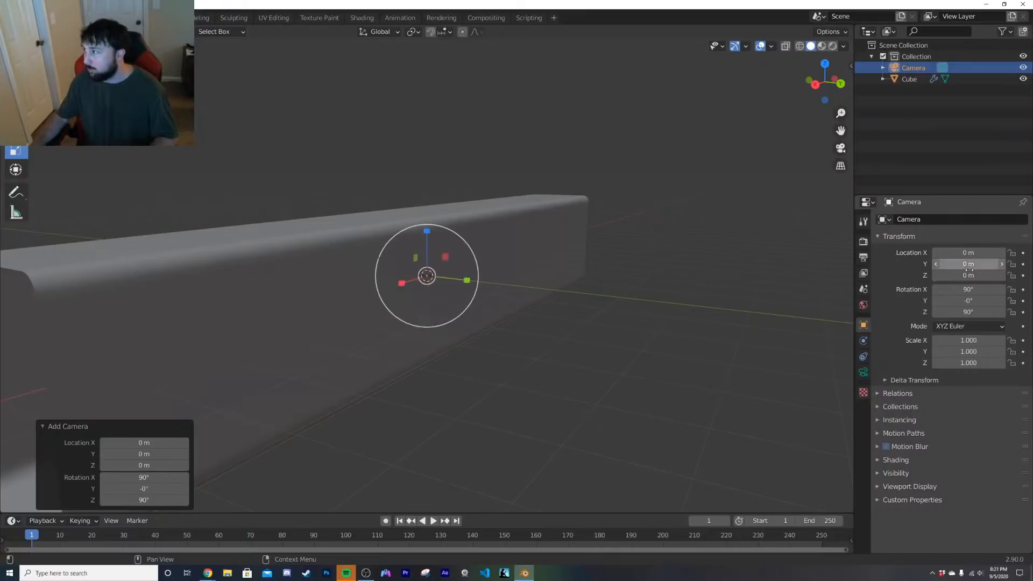
# Step: Try the camera's X location at -8 m, set it to 8 m instead, and look through the camera
pyautogui.click(972, 257)
pyautogui.write('-8')
pyautogui.press('Return')
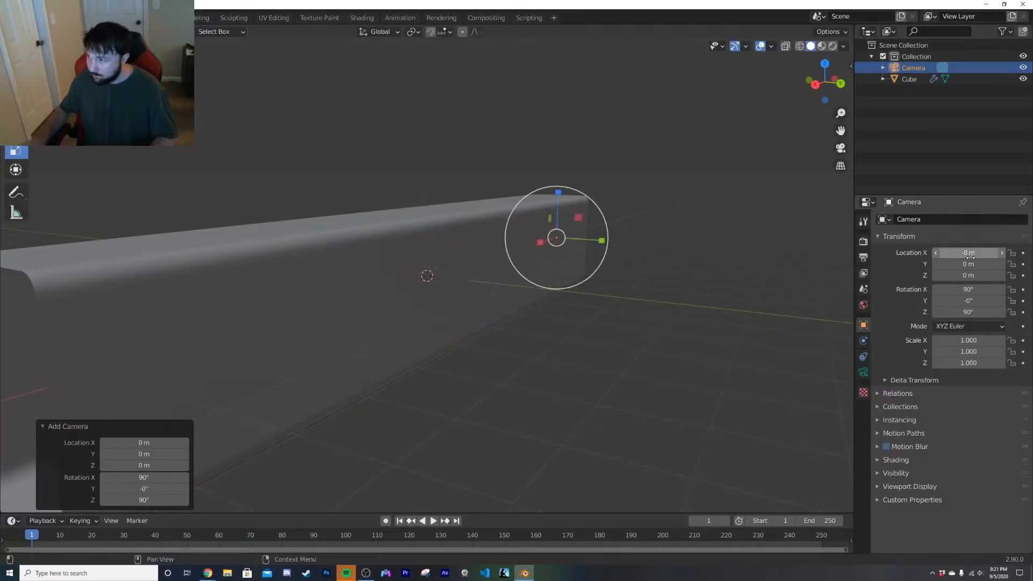
pyautogui.moveTo(589, 216); pyautogui.dragTo(502, 225, button='middle')
pyautogui.scroll(-3, 502, 225)
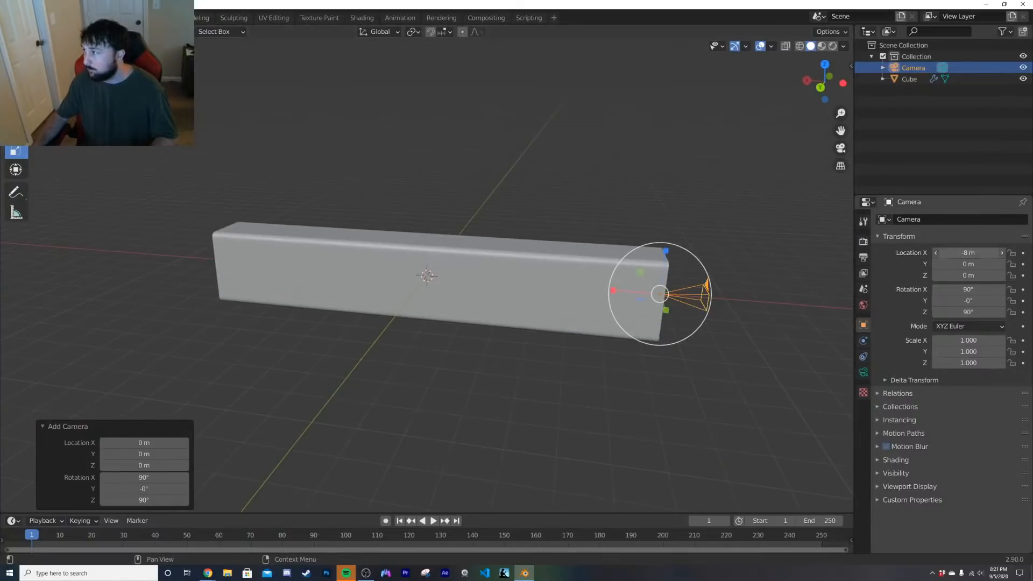
pyautogui.press('Return')
pyautogui.moveTo(645, 256); pyautogui.dragTo(589, 289, button='middle')
pyautogui.scroll(3, 589, 289)
pyautogui.press('KP_0')
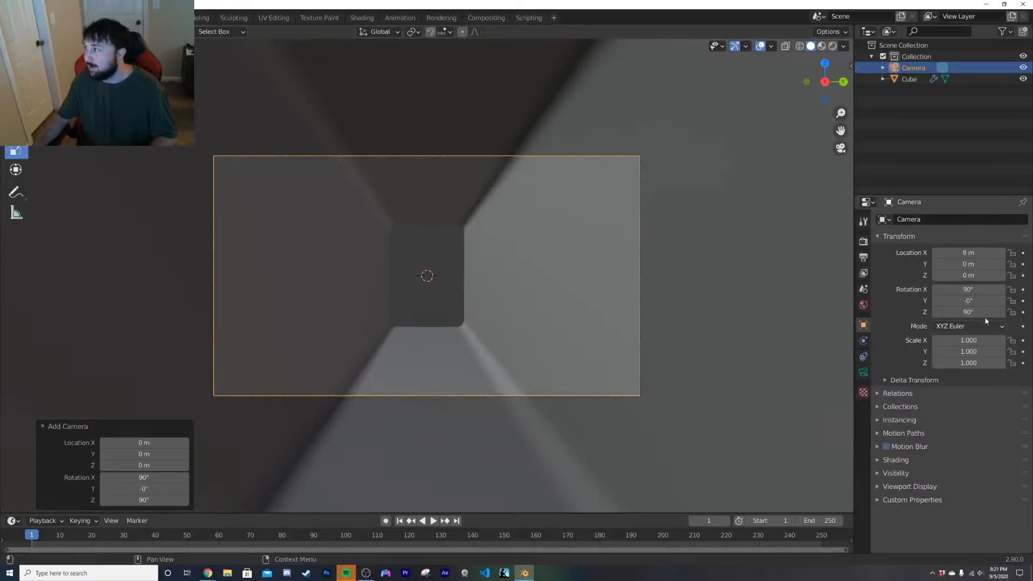
# Step: Check the reference photo in the browser, return to Blender, and set the camera's focal length to 25 mm
pyautogui.click(208, 573)
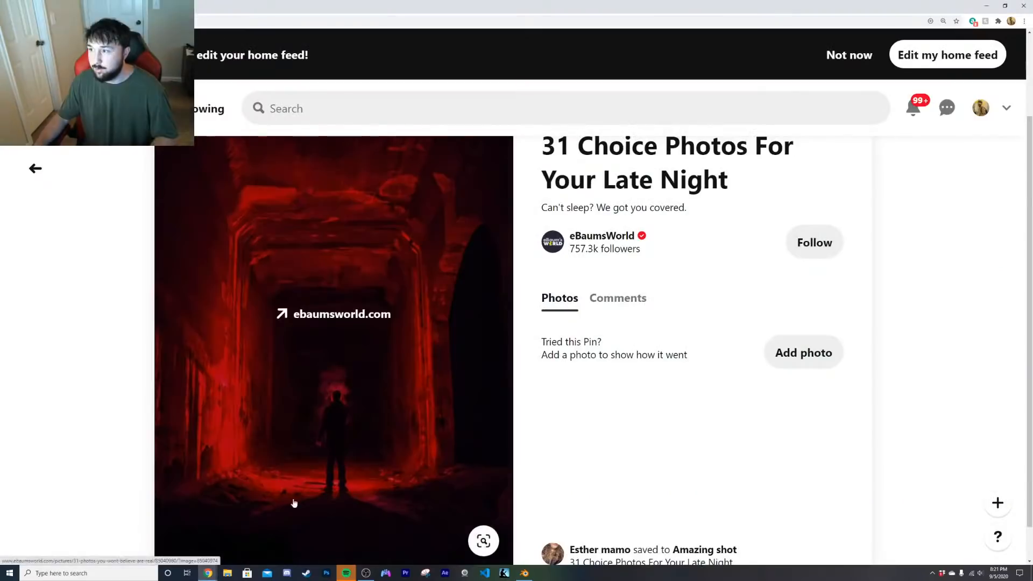
pyautogui.click(986, 6)
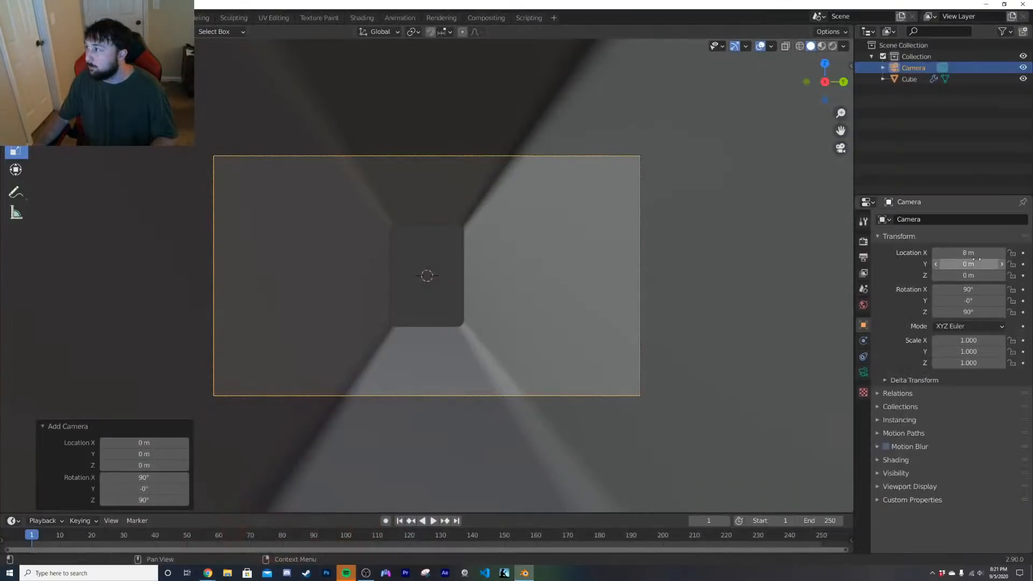
pyautogui.moveTo(982, 264); pyautogui.dragTo(934, 274)
pyautogui.hotkey('ctrl', 'z')
pyautogui.click(863, 372)
pyautogui.scroll(4, 429, 340)
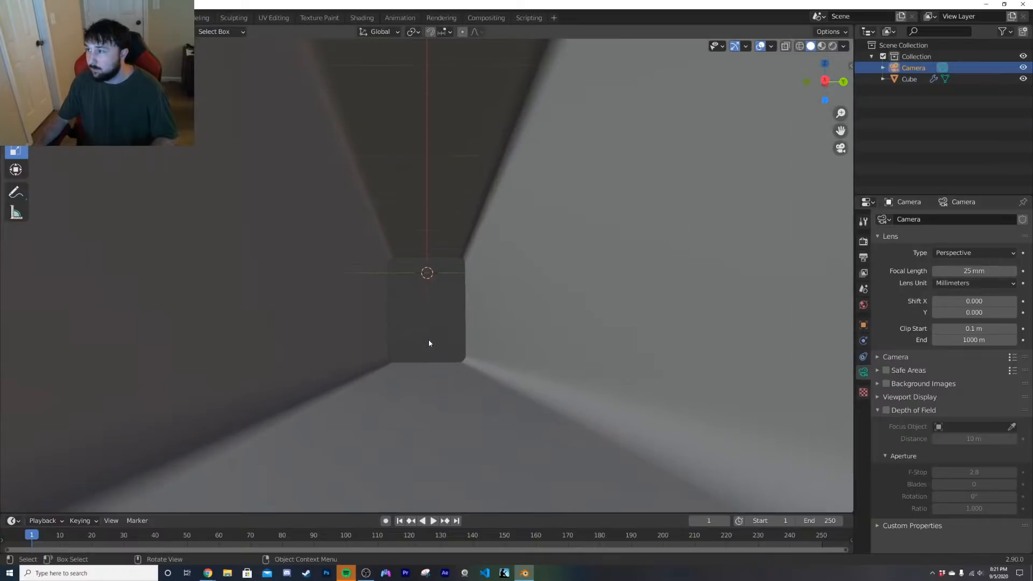
pyautogui.scroll(-2, 429, 340)
# Step: Switch the viewport to rendered shading and try to change the render engine from Cycles to Eevee
pyautogui.press('z')
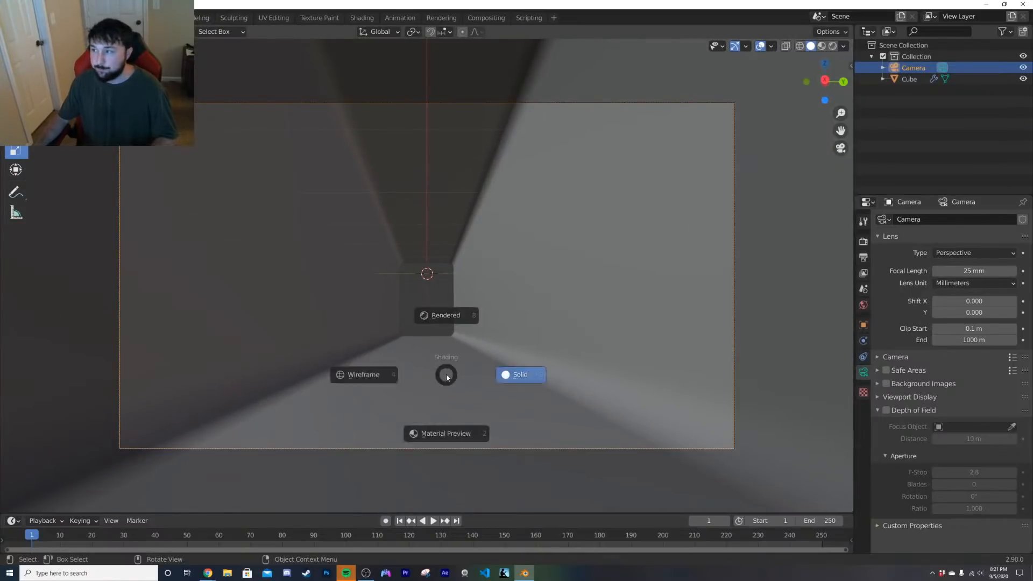
pyautogui.click(454, 328)
pyautogui.click(864, 242)
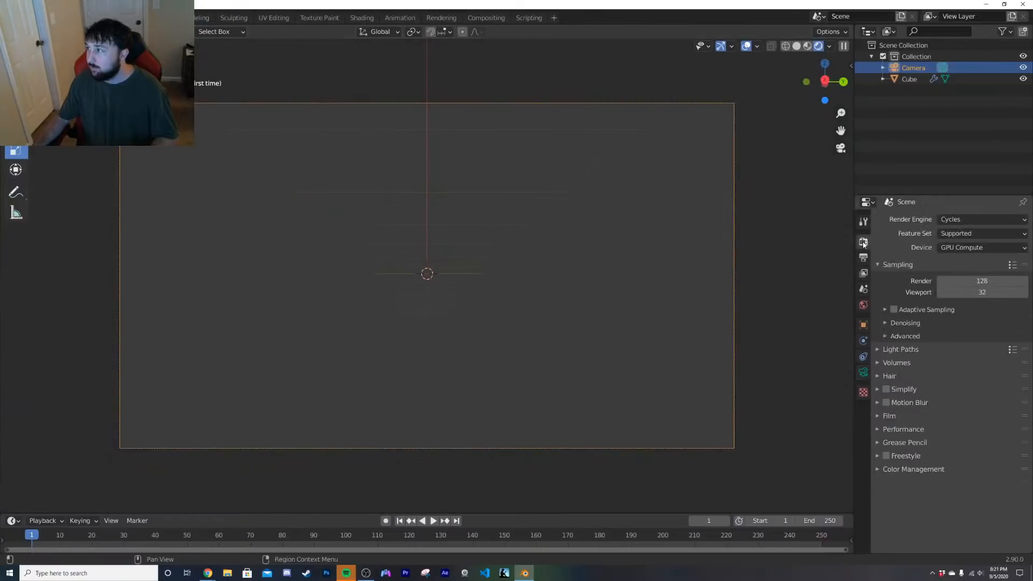
pyautogui.click(988, 223)
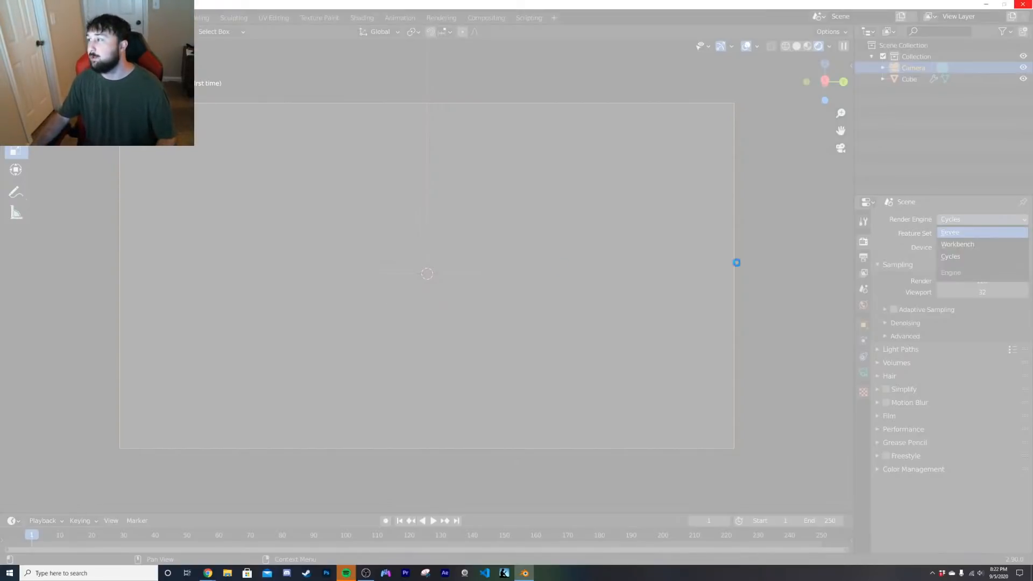
# Step: Close and relaunch Blender, and set the new scene's render engine to Eevee
pyautogui.click(1024, 4)
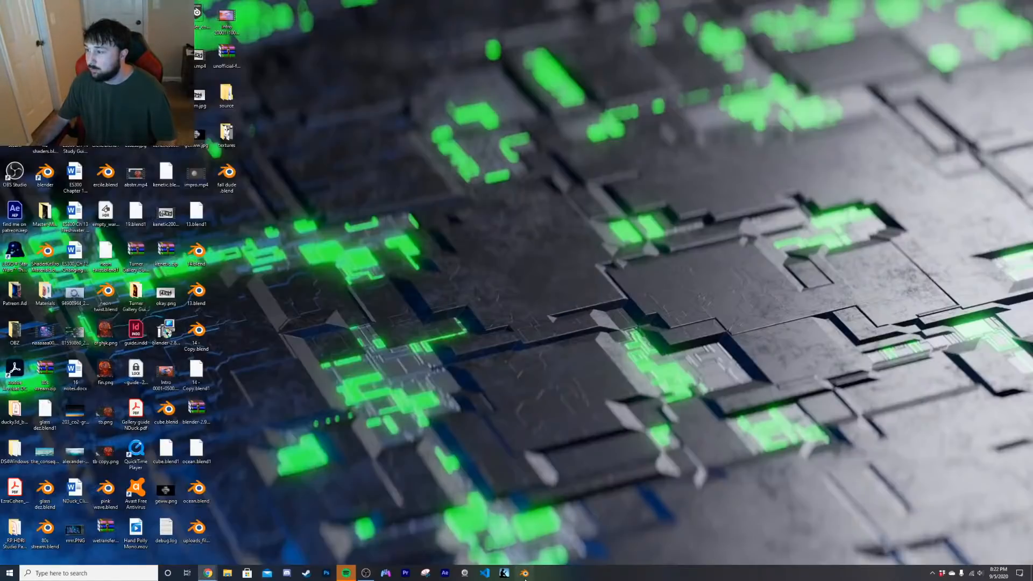
pyautogui.click(525, 574)
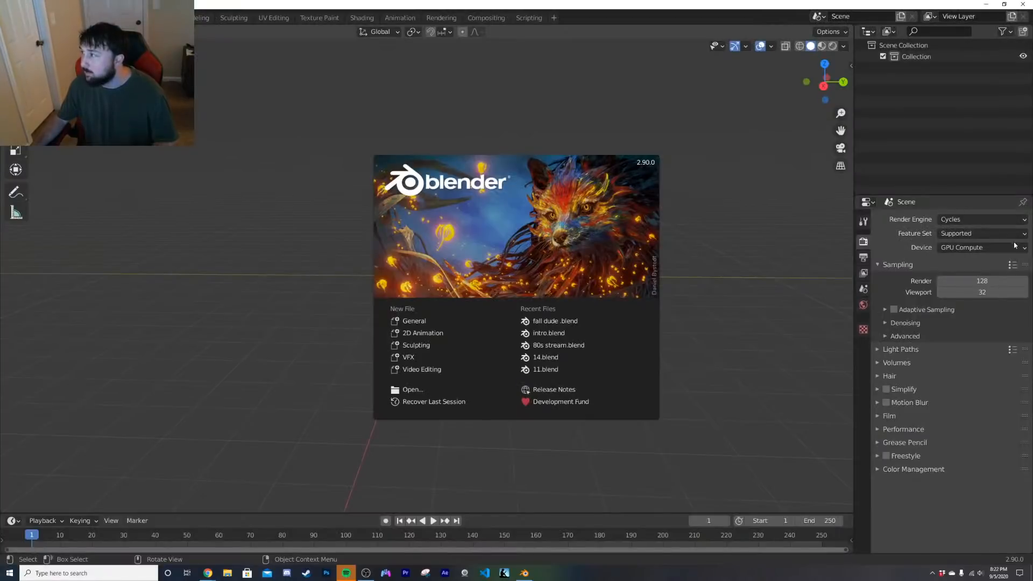
pyautogui.click(980, 216)
pyautogui.click(981, 219)
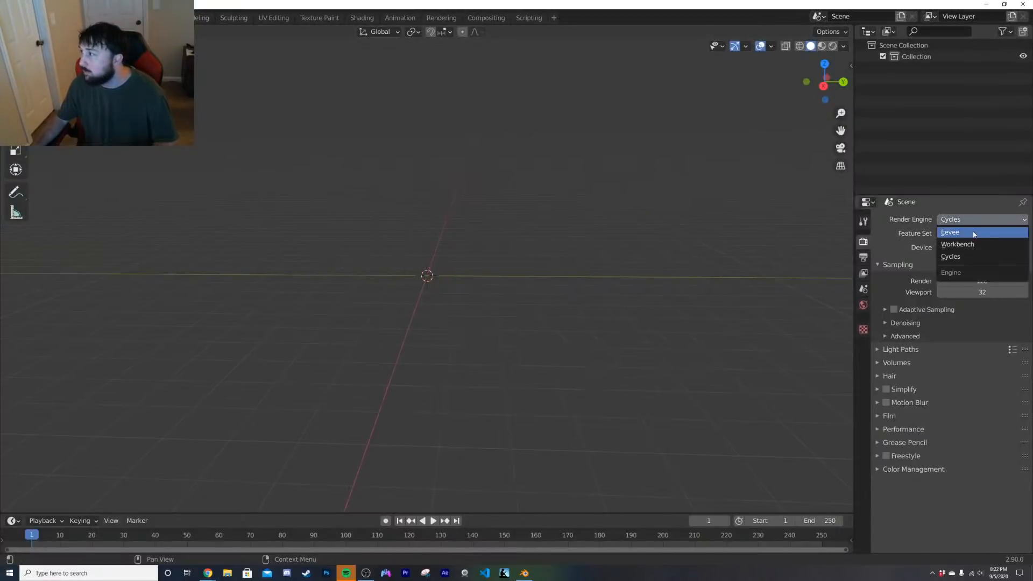
# Step: Add a cube and scale its mesh by 10 along the Y axis in Edit Mode to form a long bar
pyautogui.hotkey('shift', 'a')
pyautogui.click(476, 309)
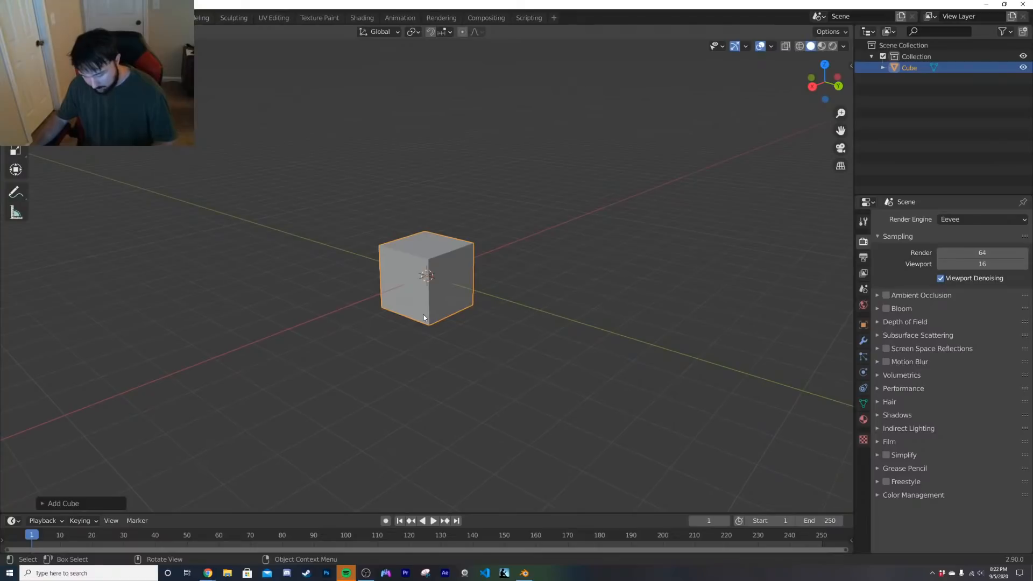
pyautogui.press('Tab')
pyautogui.write('sy10')
pyautogui.press('Return')
pyautogui.moveTo(423, 315); pyautogui.dragTo(323, 310, button='middle')
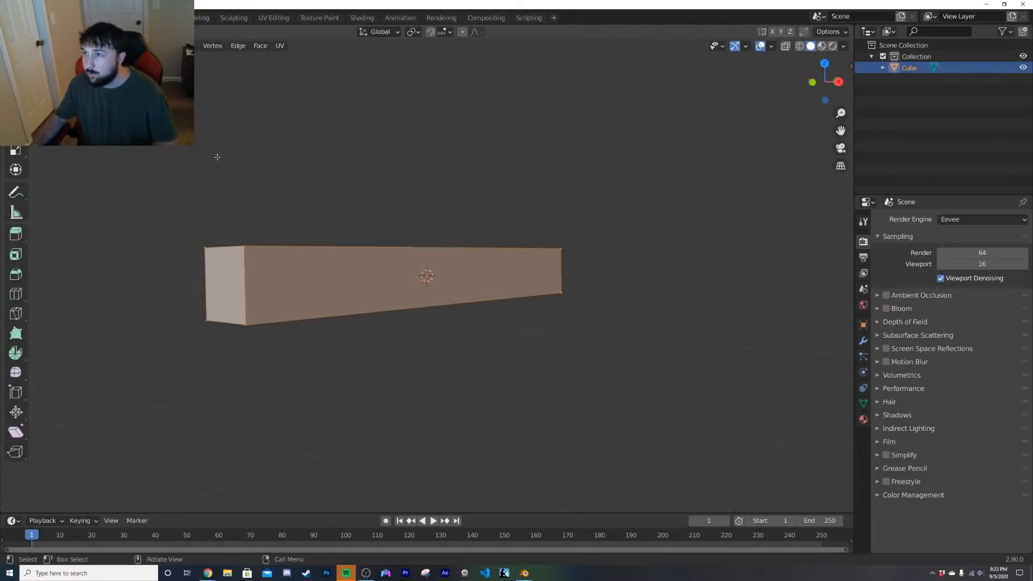
# Step: Delete the square end face at one end of the long bar
pyautogui.hotkey('alt', 'a')
pyautogui.click(234, 305)
pyautogui.moveTo(234, 305); pyautogui.dragTo(314, 341, button='middle')
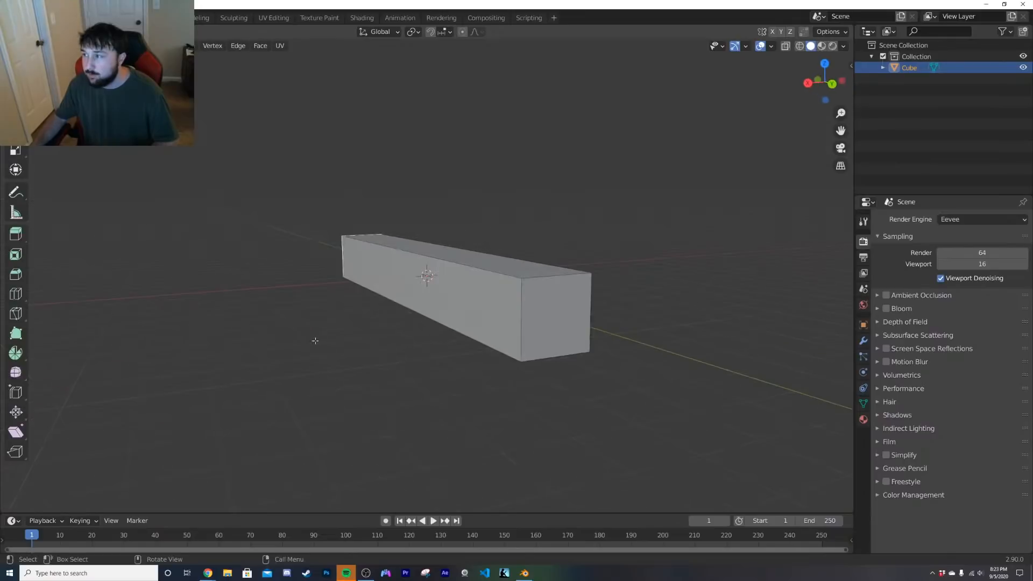
pyautogui.rightClick(538, 354)
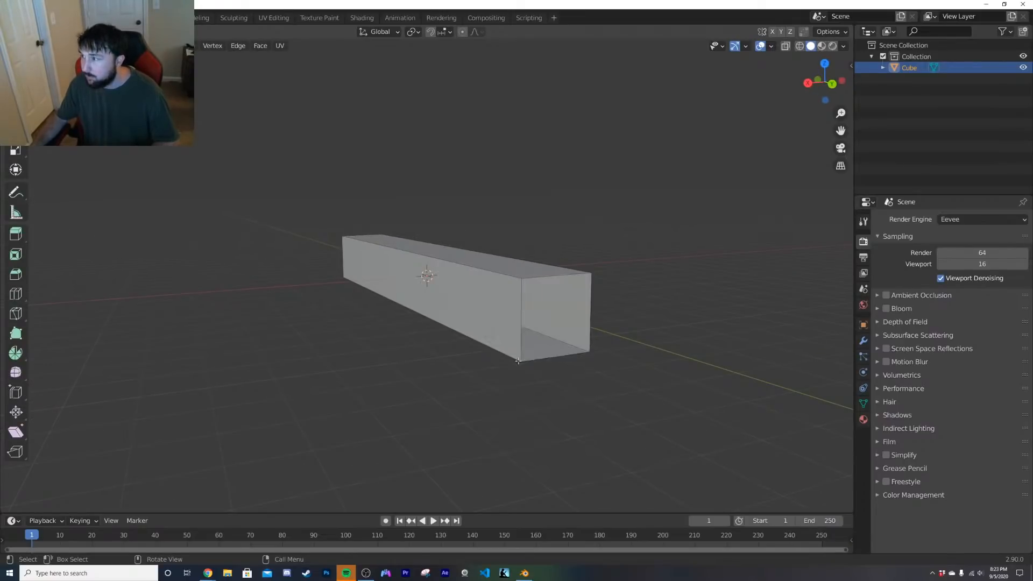
pyautogui.moveTo(533, 358); pyautogui.dragTo(794, 347, button='middle')
# Step: Delete the end face at the opposite end of the bar to form an open tube
pyautogui.moveTo(565, 320); pyautogui.dragTo(507, 323, button='middle')
pyautogui.press('Tab')
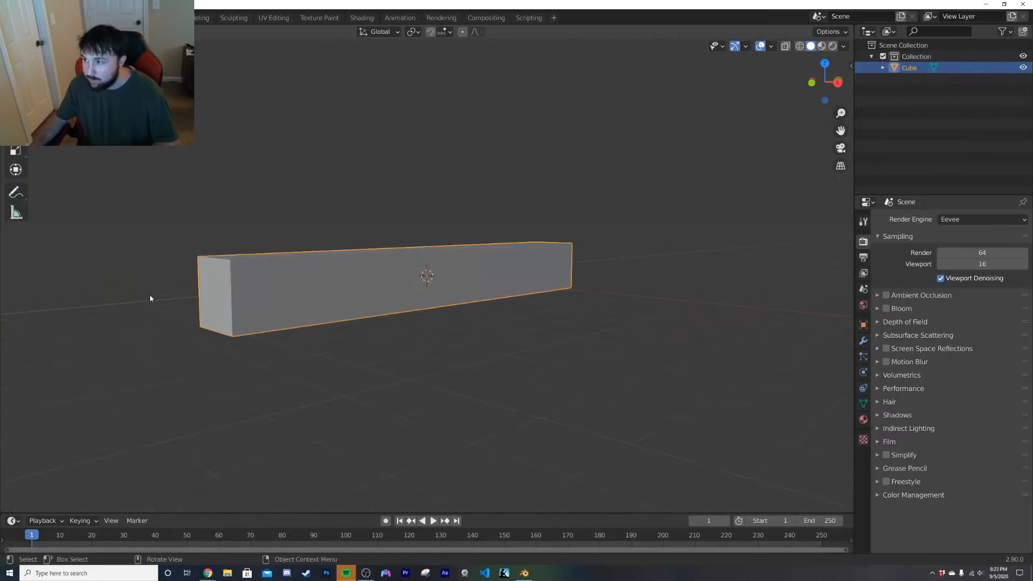
pyautogui.press('Tab')
pyautogui.click(224, 292)
pyautogui.press('x')
pyautogui.click(226, 294)
pyautogui.press('`')
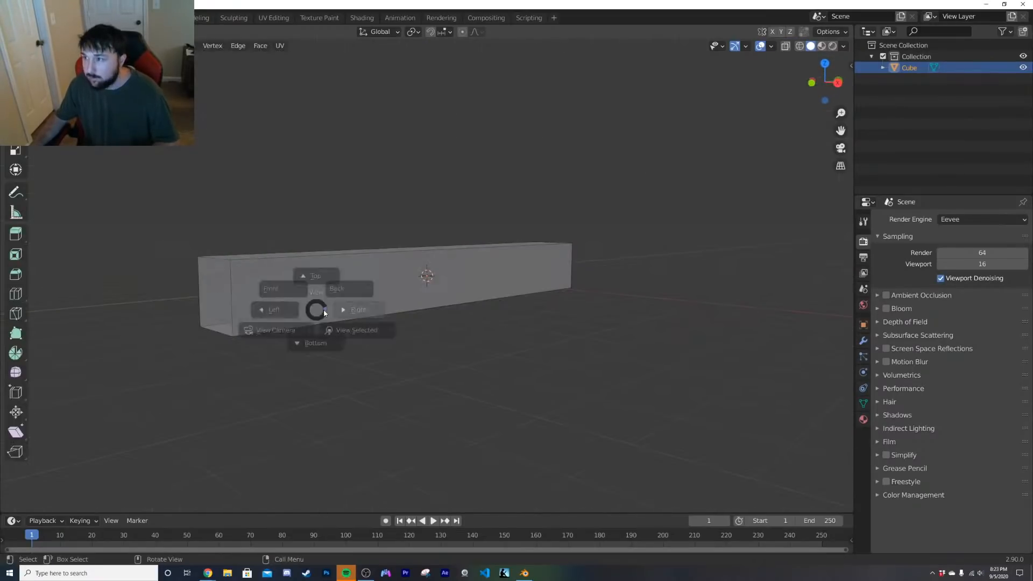
pyautogui.click(326, 314)
pyautogui.moveTo(337, 314); pyautogui.dragTo(484, 307, button='middle')
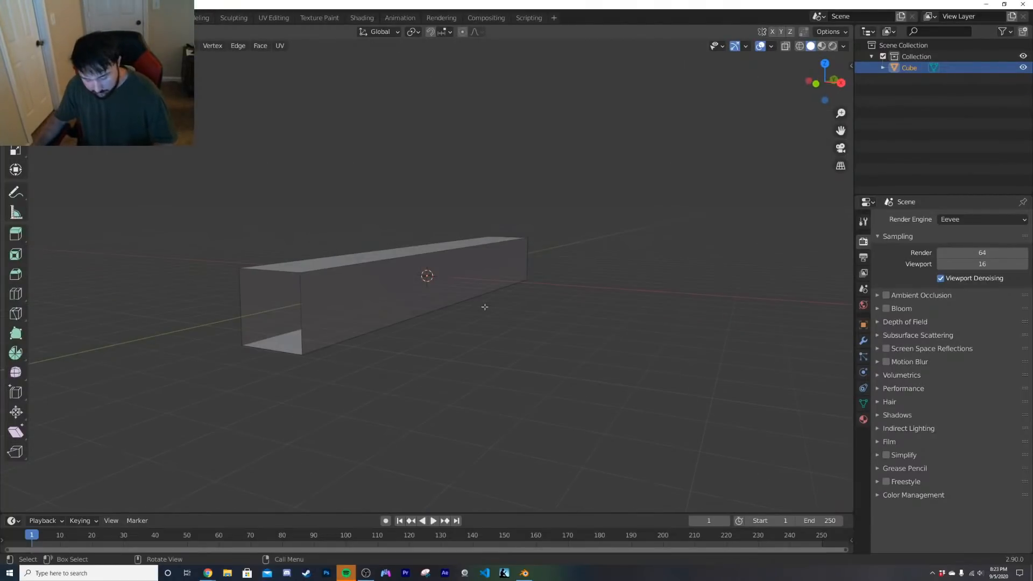
pyautogui.scroll(5, 445, 293)
pyautogui.moveTo(420, 295); pyautogui.dragTo(448, 297, button='middle')
pyautogui.press('Tab')
pyautogui.press('Tab')
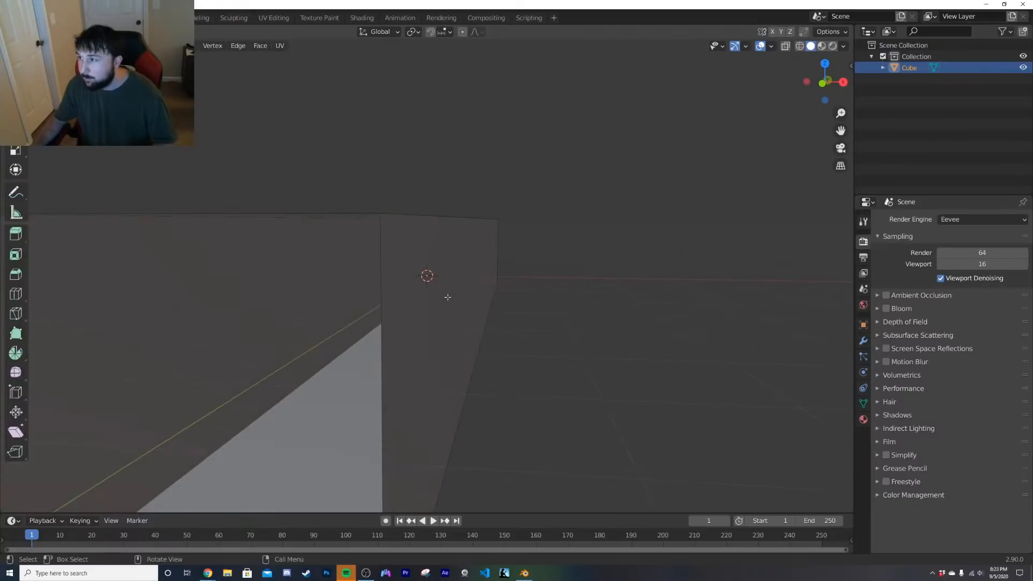
pyautogui.press('a')
pyautogui.press('Tab')
pyautogui.scroll(-5, 452, 297)
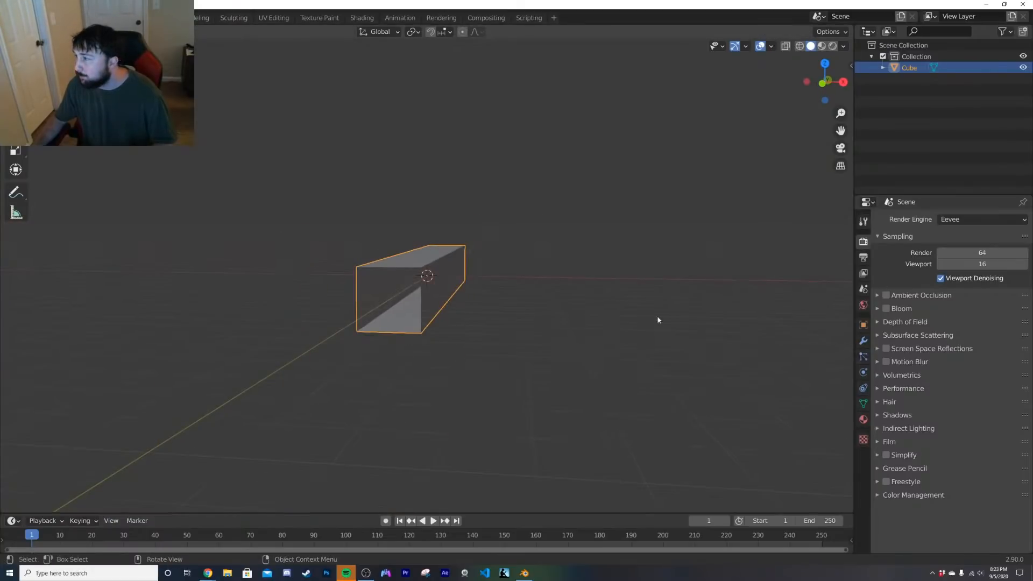
pyautogui.scroll(4, 658, 320)
# Step: Check the tube's transform values and apply its object transform ahead of adding modifiers
pyautogui.click(863, 325)
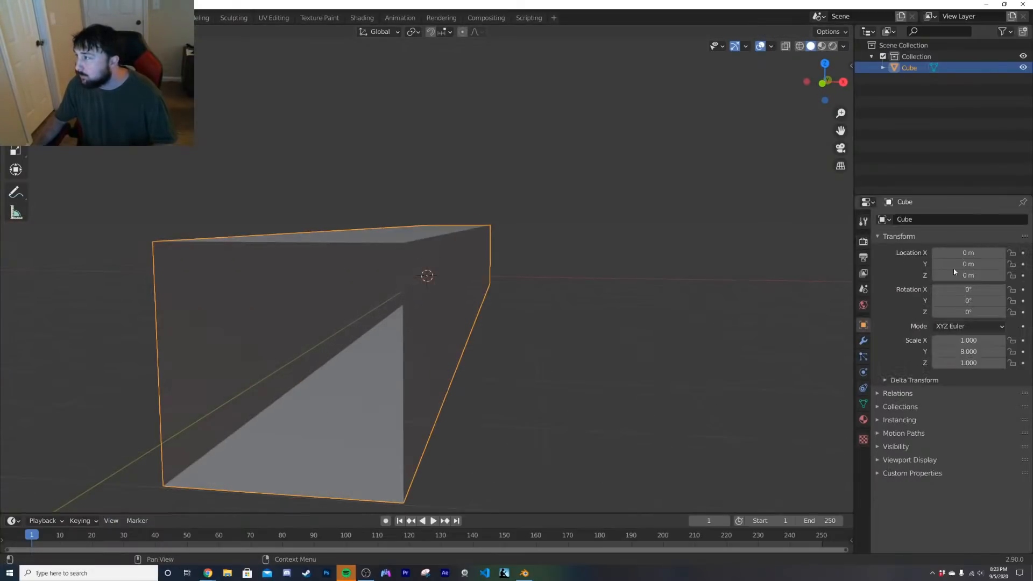
pyautogui.click(864, 340)
pyautogui.click(930, 220)
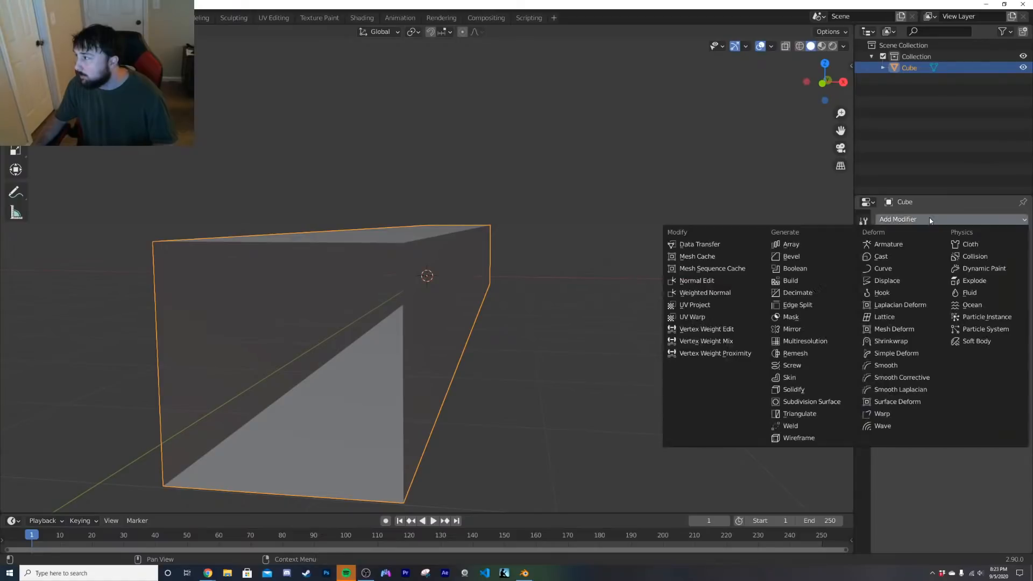
pyautogui.hotkey('ctrl', 'a')
pyautogui.click(519, 194)
pyautogui.hotkey('ctrl', 'a')
pyautogui.click(513, 215)
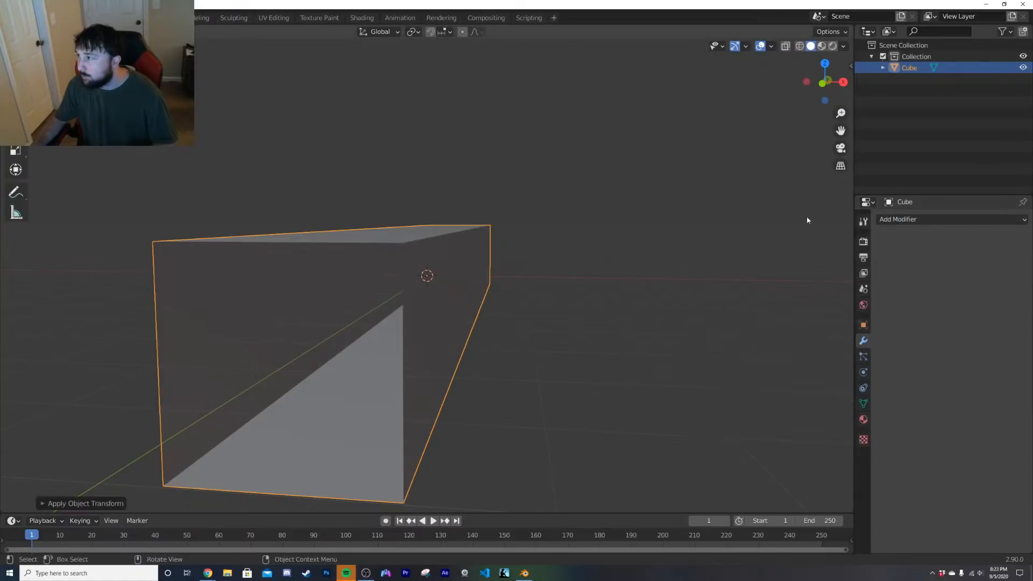
# Step: Add a Bevel modifier to the tube with the limit method Angle, an amount of 0.24 m and 6 segments
pyautogui.click(914, 220)
pyautogui.click(794, 257)
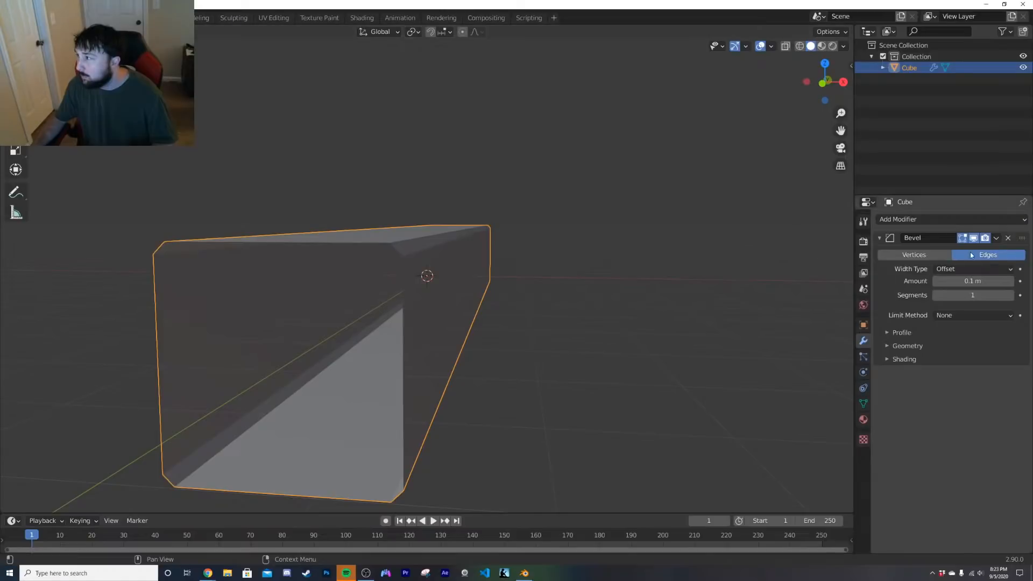
pyautogui.click(951, 316)
pyautogui.click(960, 343)
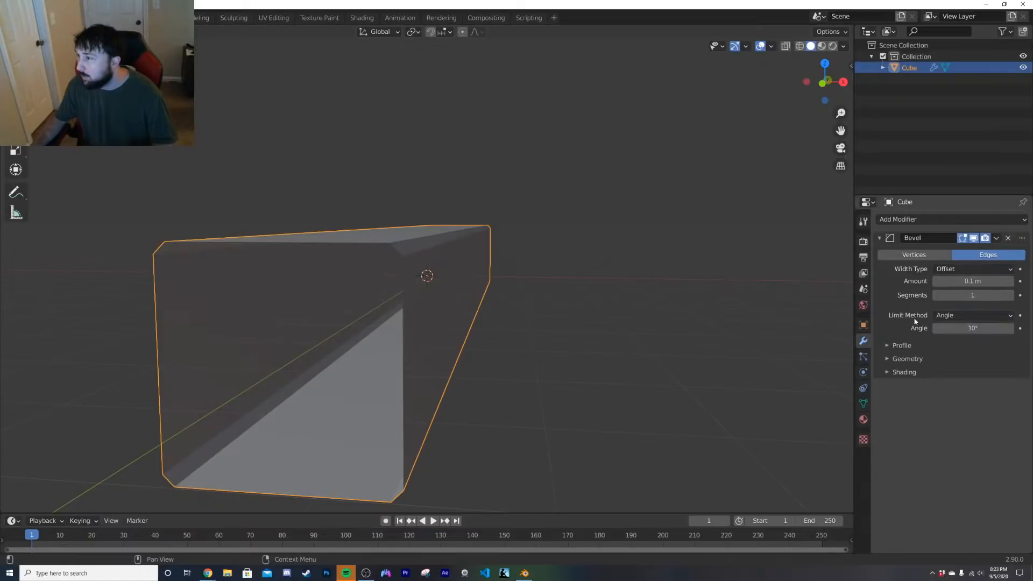
pyautogui.moveTo(973, 280); pyautogui.dragTo(1017, 295)
# Step: Shade the tube smooth and scale it taller along the Z axis
pyautogui.rightClick(624, 250)
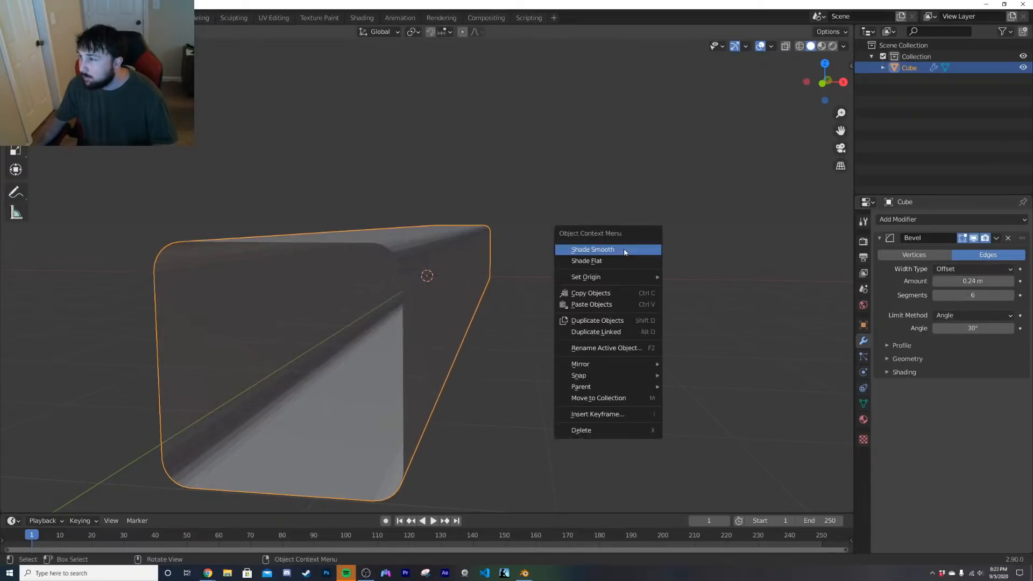
pyautogui.click(624, 250)
pyautogui.moveTo(556, 259)
pyautogui.mouseDown(button='middle')
pyautogui.moveTo(586, 253)
pyautogui.moveTo(556, 253)
pyautogui.mouseUp(button='middle')
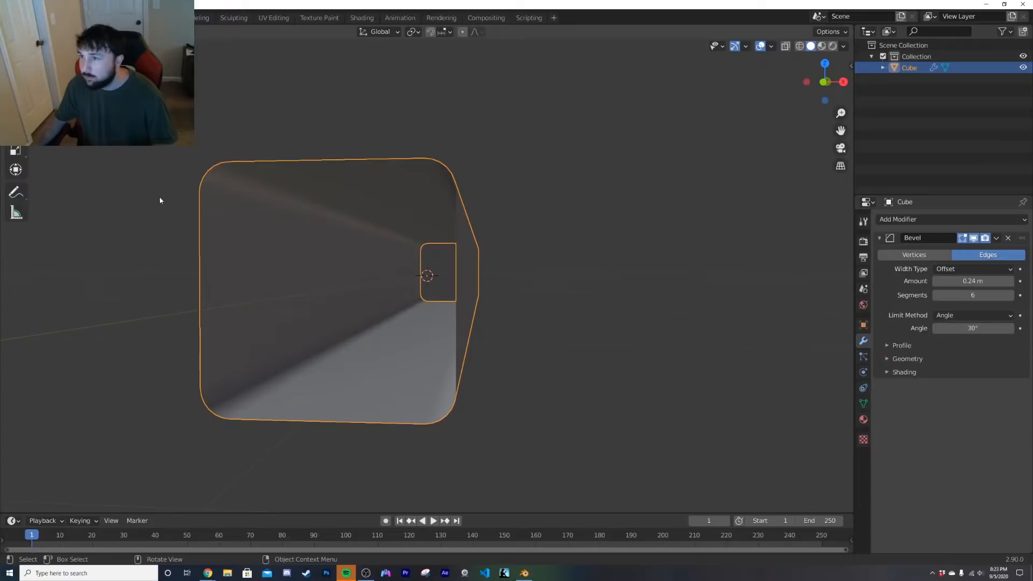
pyautogui.click(15, 151)
pyautogui.moveTo(427, 231); pyautogui.dragTo(453, 214)
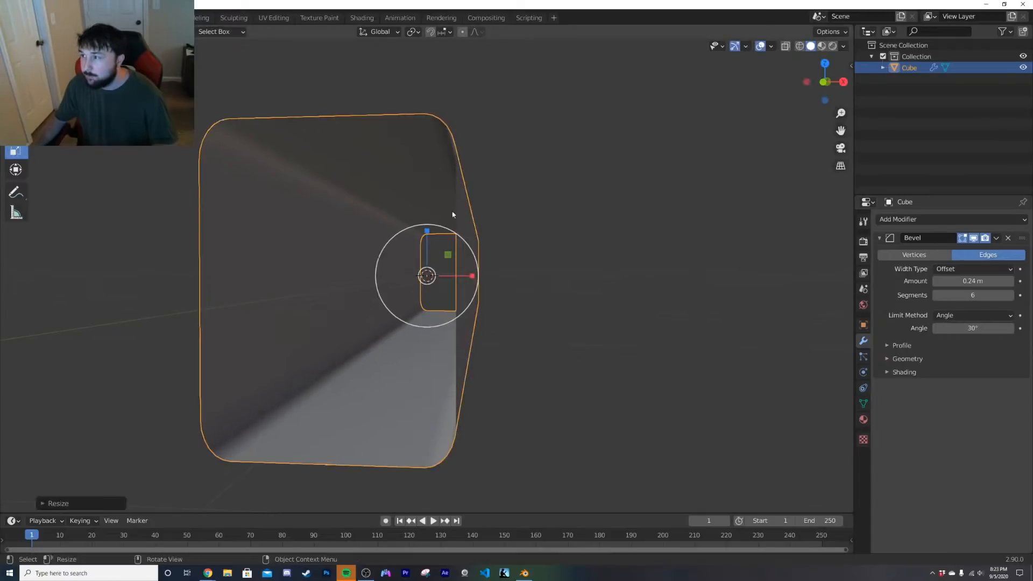
# Step: Add a dense series of evenly spaced loop cuts around the tube, dividing it along its full length
pyautogui.moveTo(452, 214); pyautogui.dragTo(524, 220, button='middle')
pyautogui.press('Tab')
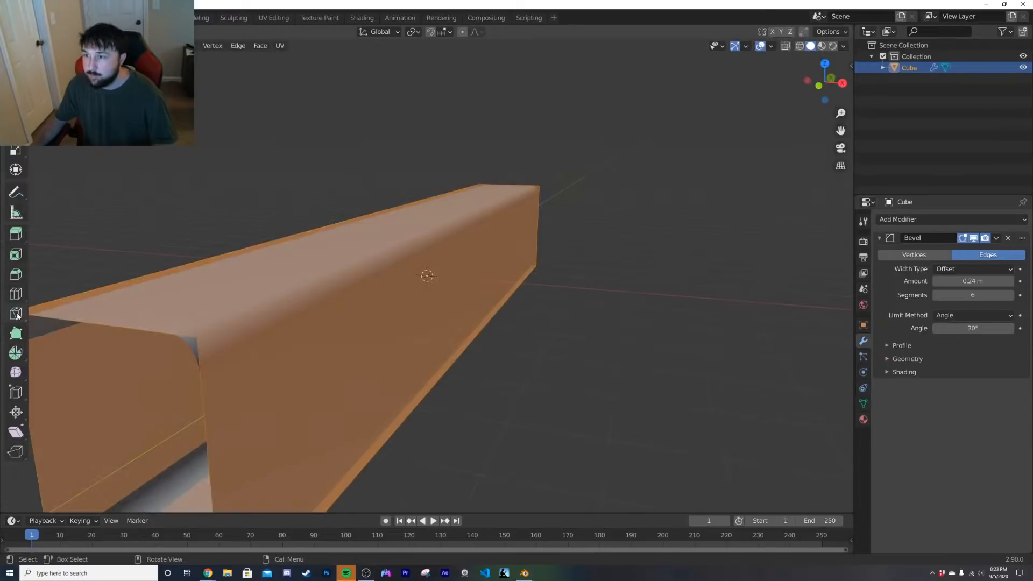
pyautogui.click(15, 294)
pyautogui.click(415, 220)
pyautogui.moveTo(415, 220); pyautogui.dragTo(72, 450, button='middle')
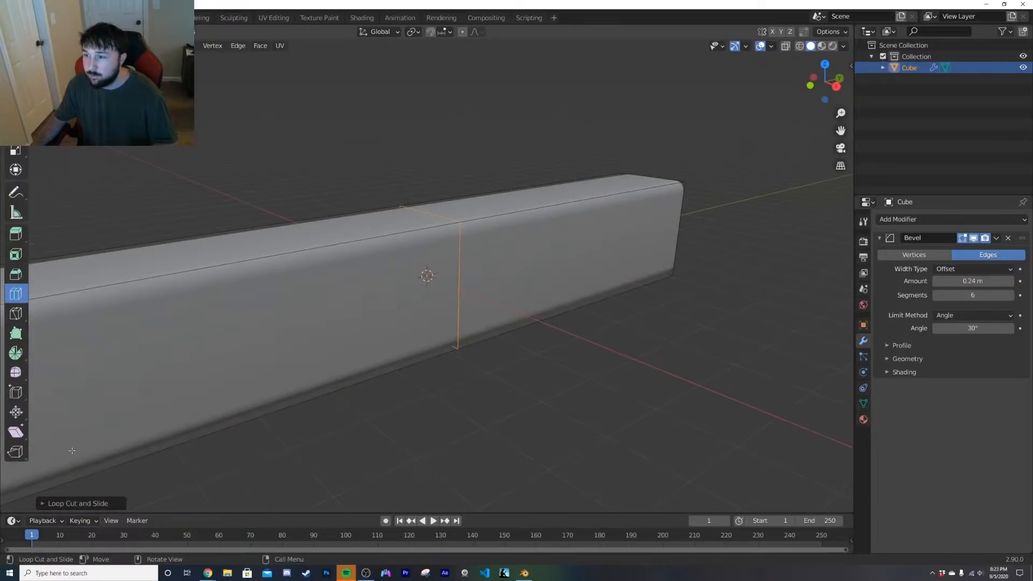
pyautogui.click(88, 508)
pyautogui.moveTo(150, 416); pyautogui.dragTo(231, 416)
# Step: Add nine lengthwise loop cuts to one side wall of the tube and nine to its ceiling
pyautogui.scroll(-2, 264, 337)
pyautogui.click(176, 349)
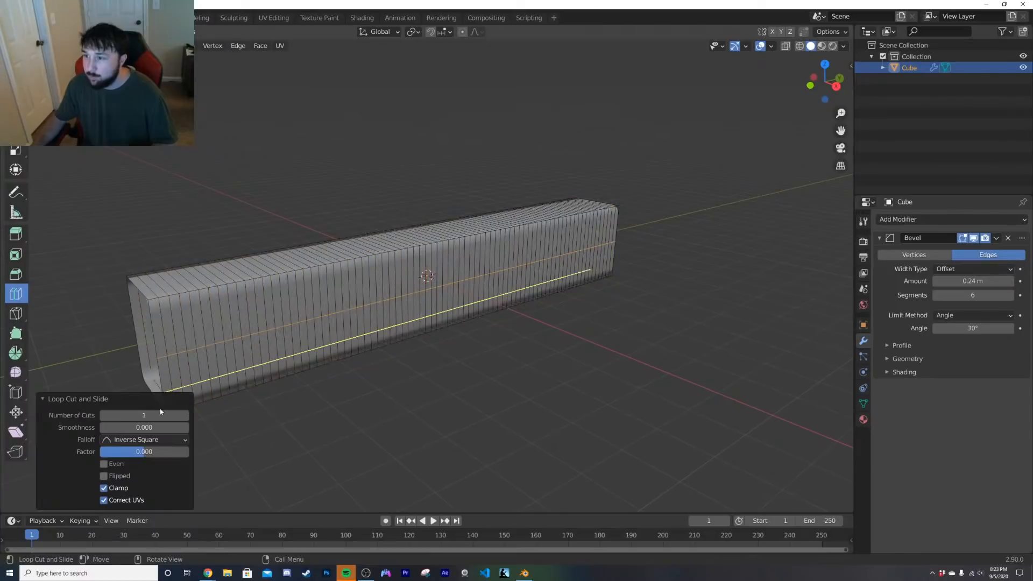
pyautogui.click(151, 415)
pyautogui.write('9')
pyautogui.press('Return')
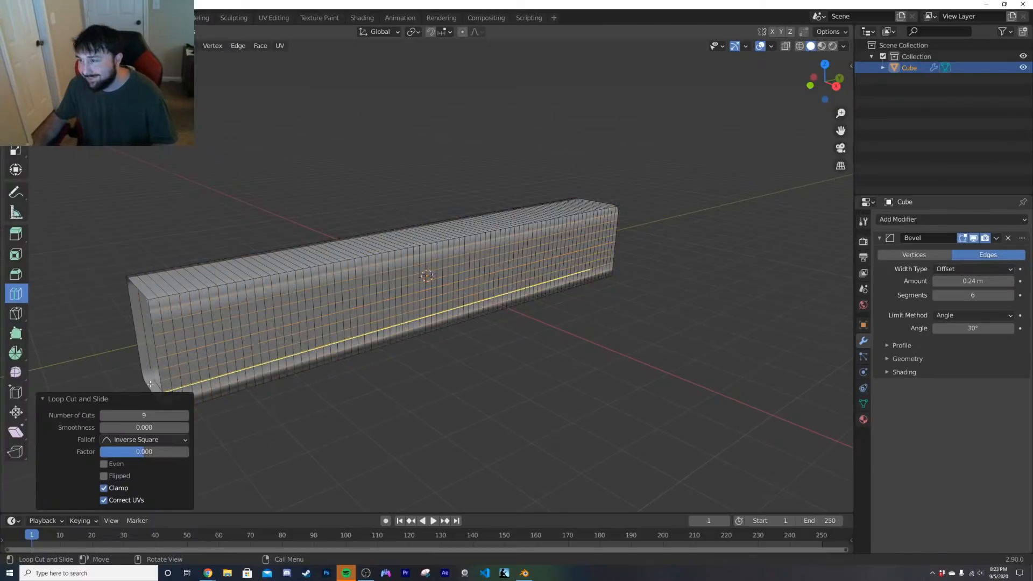
pyautogui.moveTo(231, 344); pyautogui.dragTo(267, 328, button='middle')
pyautogui.click(251, 363)
pyautogui.click(160, 415)
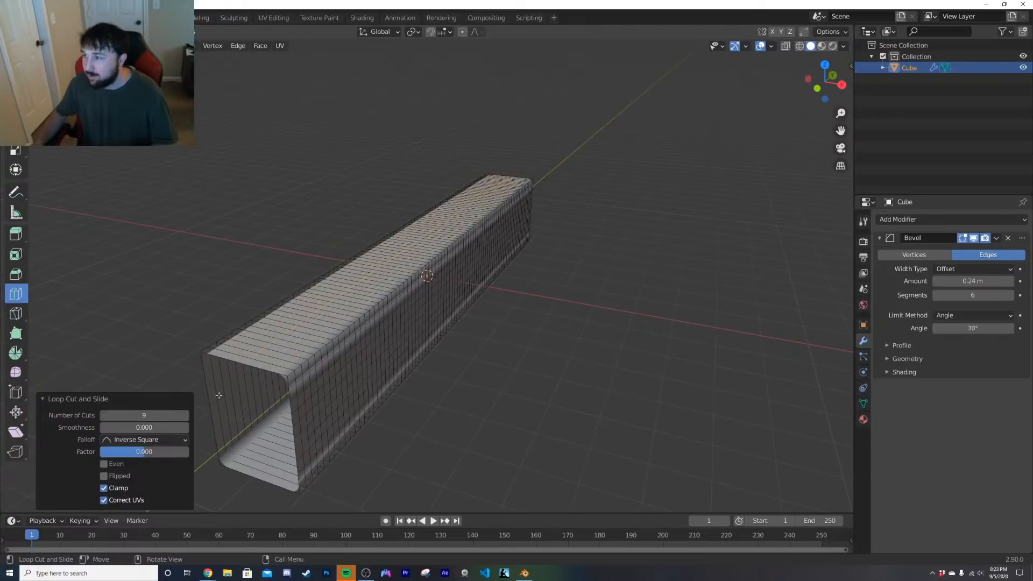
# Step: Add nine lengthwise loop cuts to the opposite side wall and nine to the floor of the tube
pyautogui.moveTo(299, 351); pyautogui.dragTo(328, 332, button='middle')
pyautogui.click(356, 324)
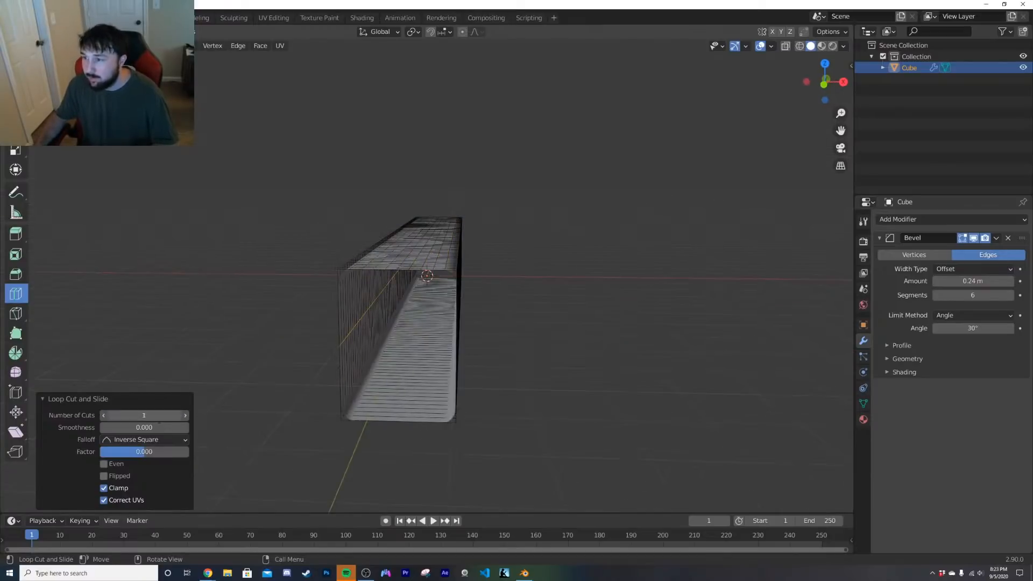
pyautogui.click(143, 415)
pyautogui.write('9')
pyautogui.press('Return')
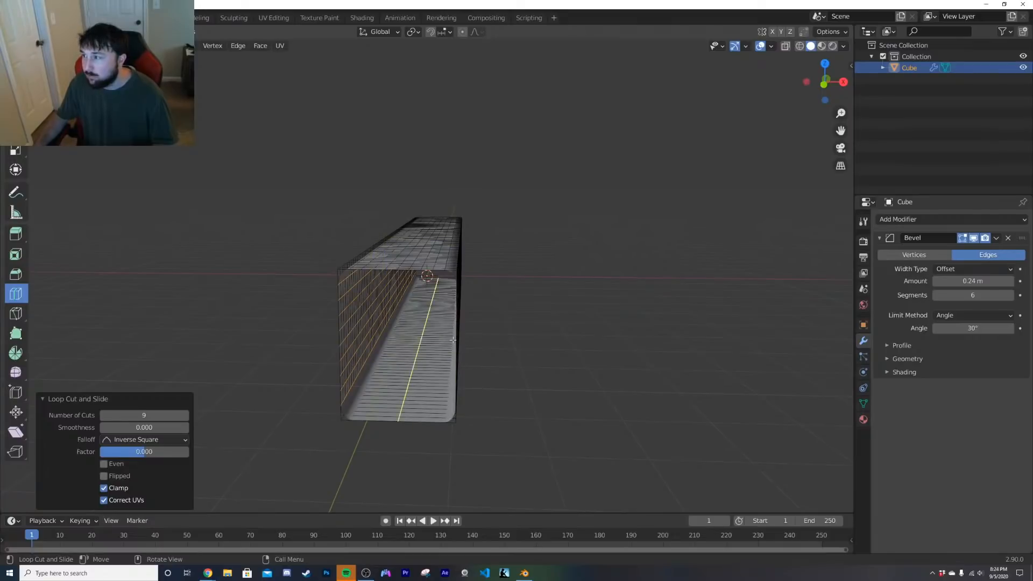
pyautogui.scroll(3, 473, 345)
pyautogui.click(405, 363)
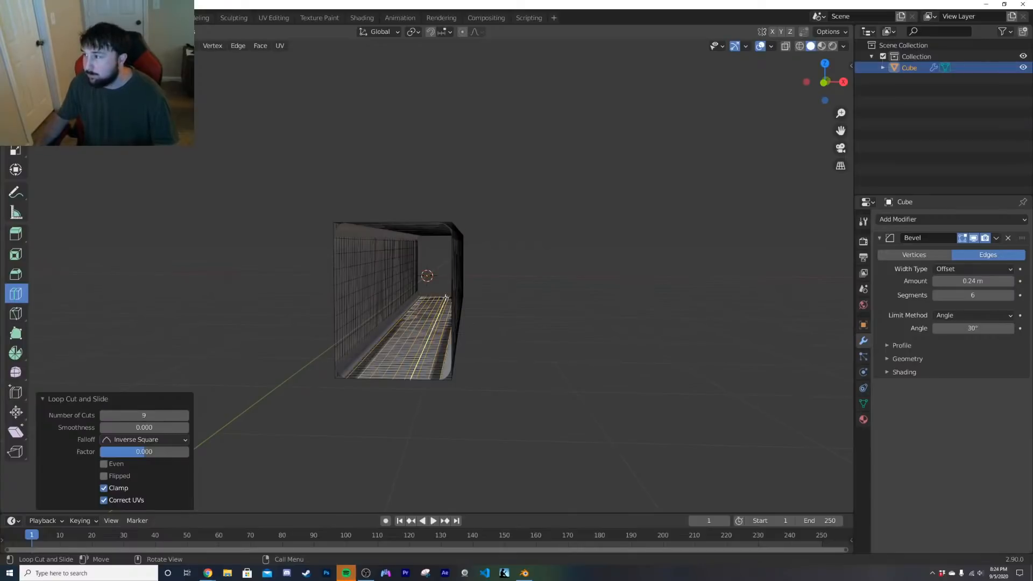
# Step: Try nine more lengthwise loop cuts within a narrow strip of the already divided side wall, and undo them
pyautogui.click(153, 415)
pyautogui.write('1')
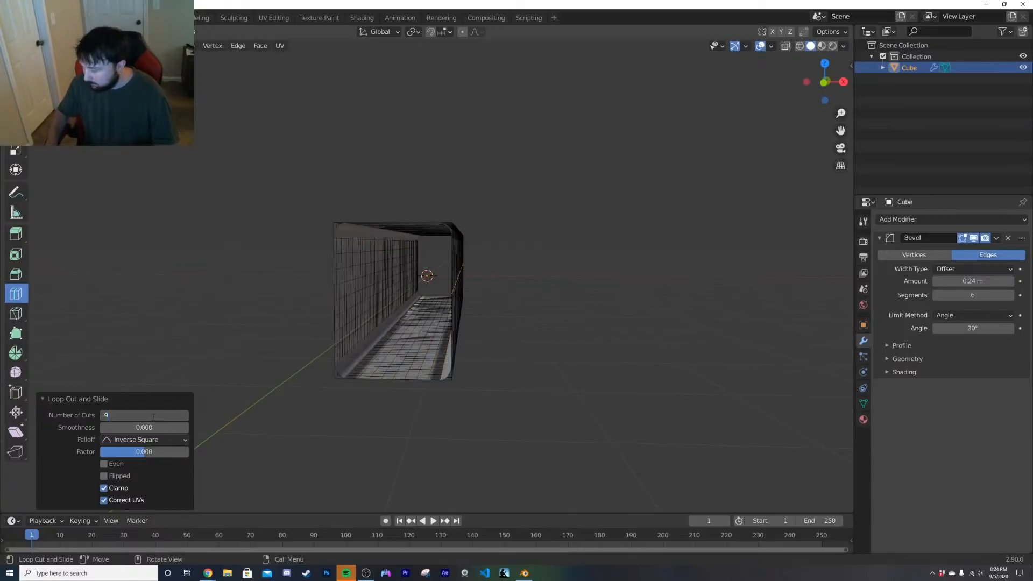
pyautogui.press('Return')
pyautogui.press('Tab')
pyautogui.moveTo(161, 392); pyautogui.dragTo(466, 307, button='middle')
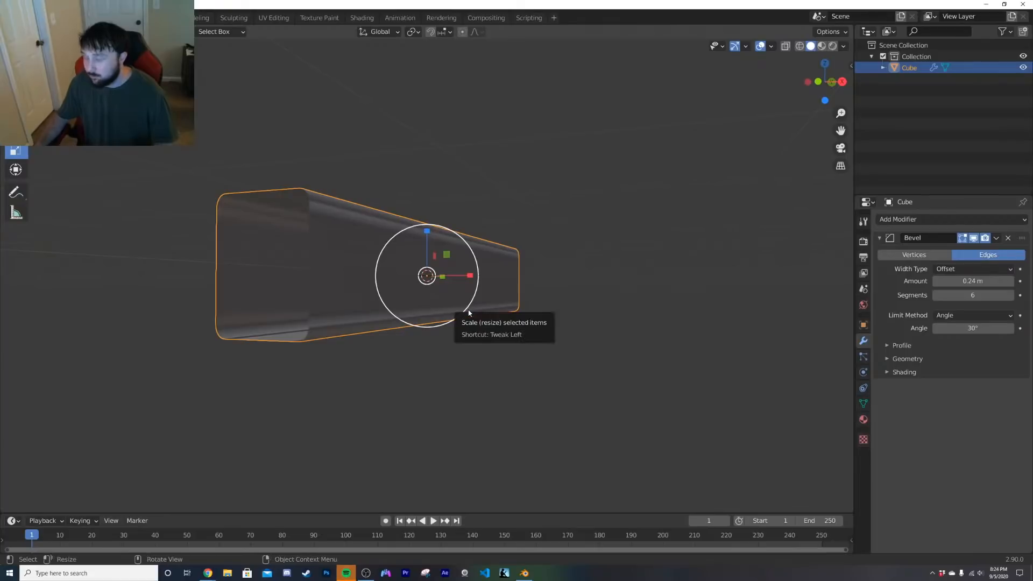
pyautogui.press('Tab')
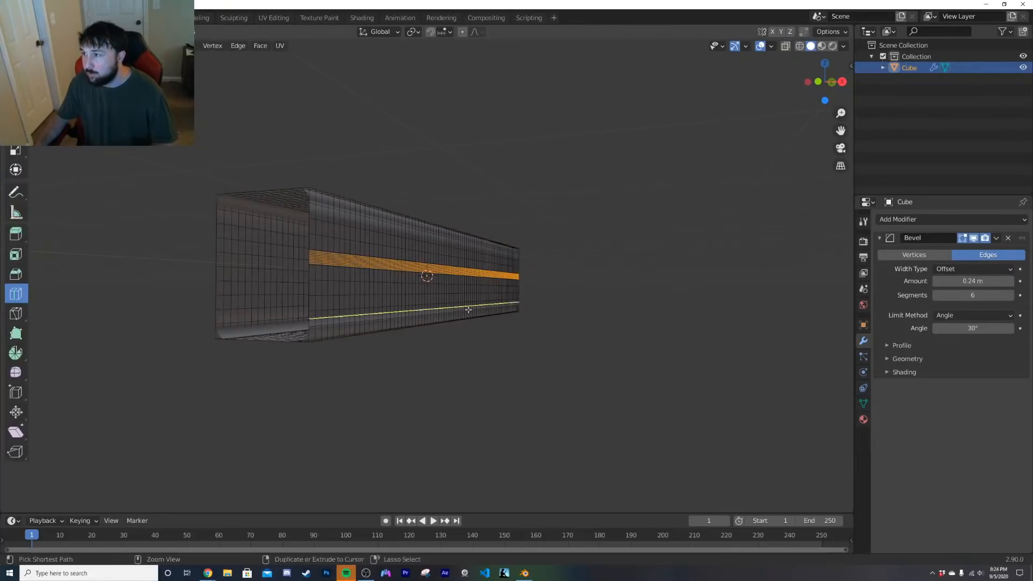
pyautogui.press('Tab')
pyautogui.press('Tab')
pyautogui.click(468, 310)
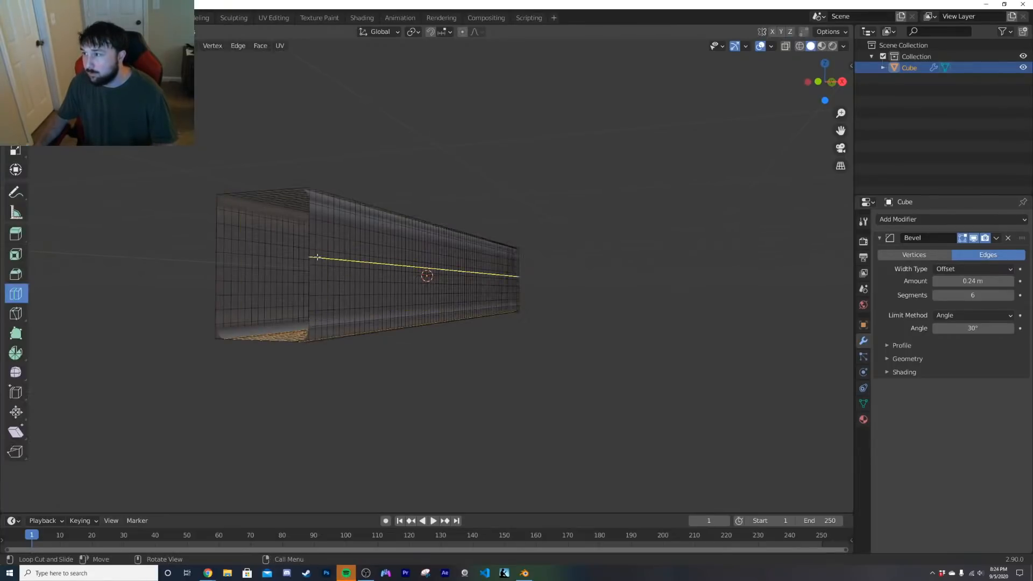
# Step: Return the tube to Object Mode and set its Bevel modifier amount to 0.19 m
pyautogui.moveTo(340, 340); pyautogui.dragTo(434, 384, button='middle')
pyautogui.click(15, 112)
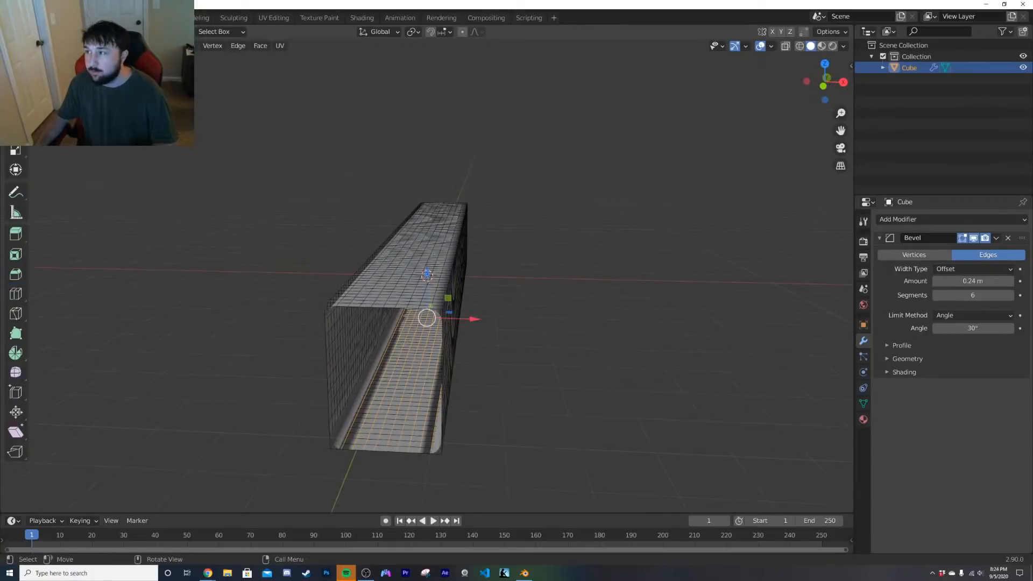
pyautogui.press('Tab')
pyautogui.press('Tab')
pyautogui.press('a')
pyautogui.press('Tab')
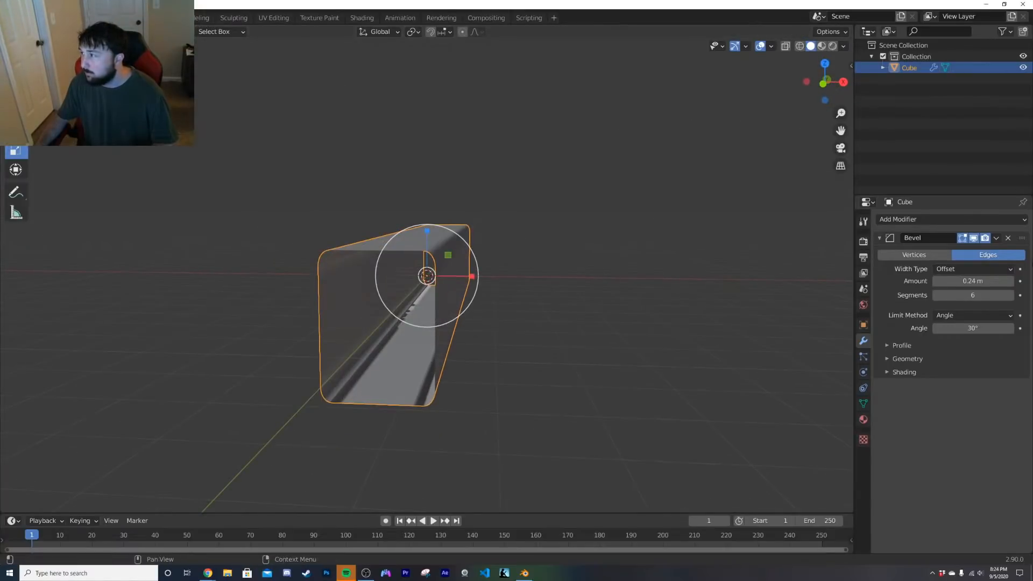
pyautogui.moveTo(975, 283); pyautogui.dragTo(967, 282)
pyautogui.scroll(1, 458, 285)
pyautogui.moveTo(453, 287); pyautogui.dragTo(456, 279, button='middle')
pyautogui.scroll(-1, 458, 285)
# Step: Save the project to the Desktop under the file name red
pyautogui.click(24, 18)
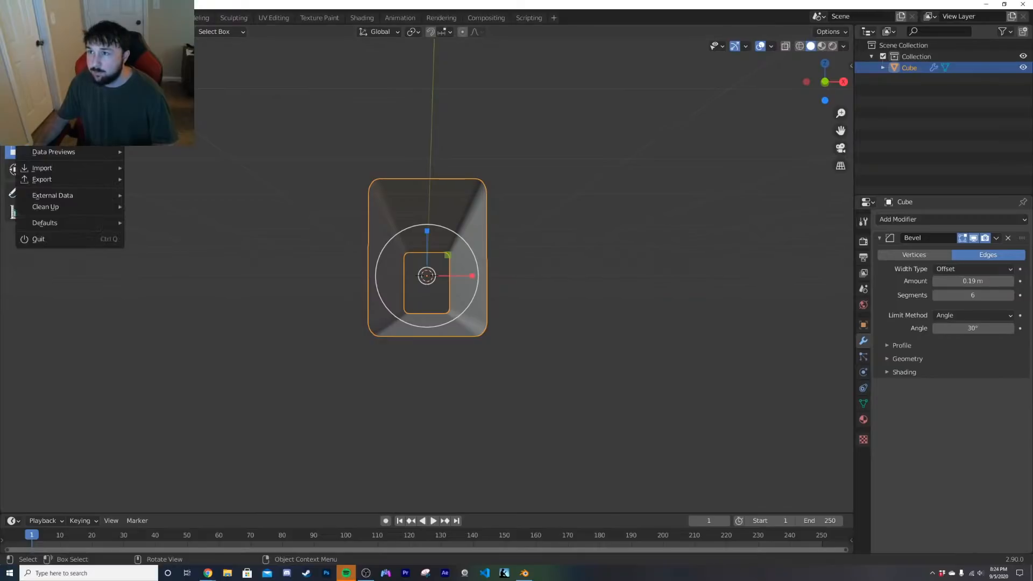
pyautogui.click(47, 102)
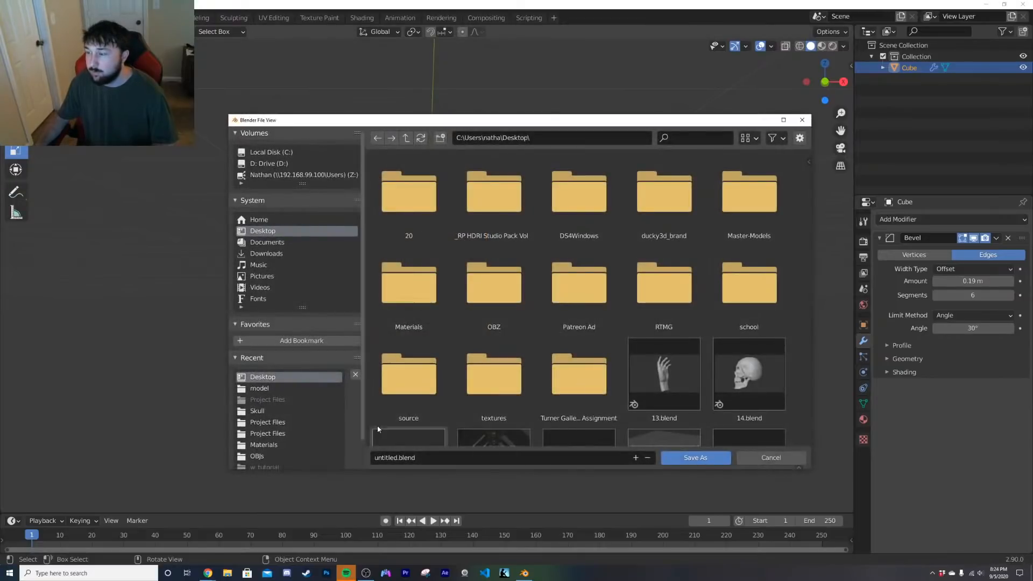
pyautogui.click(432, 458)
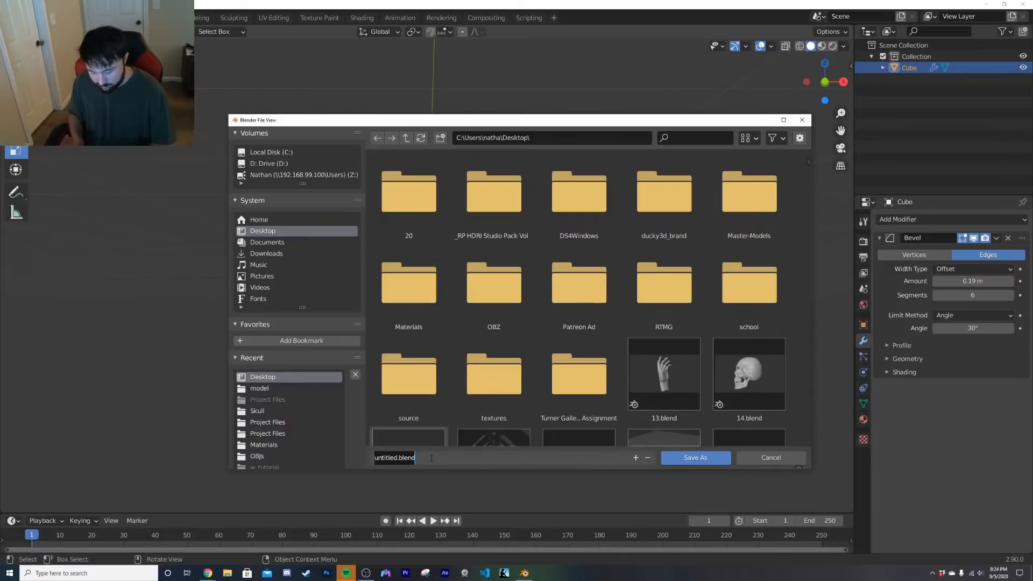
pyautogui.write('tubr')
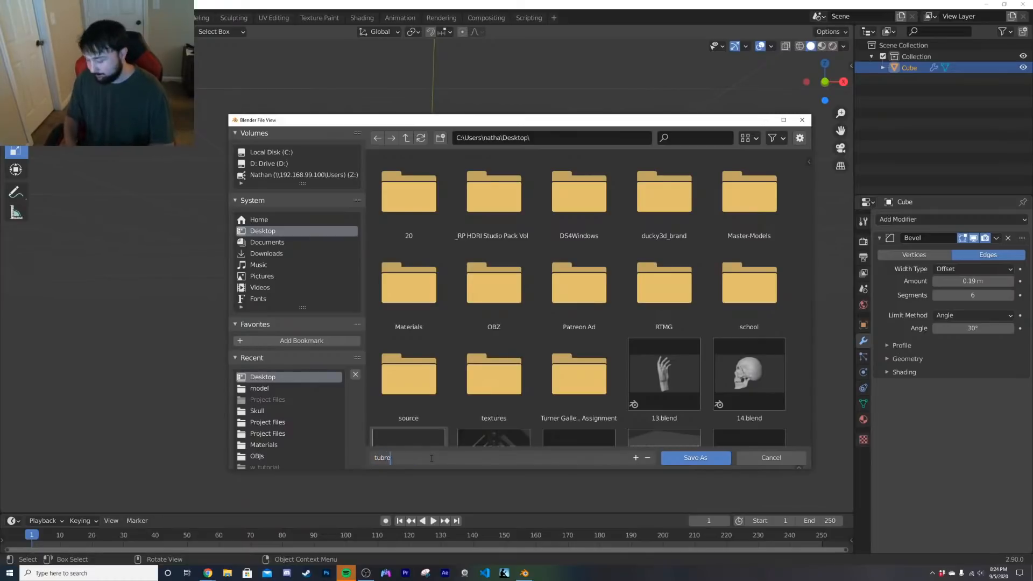
pyautogui.write('e')
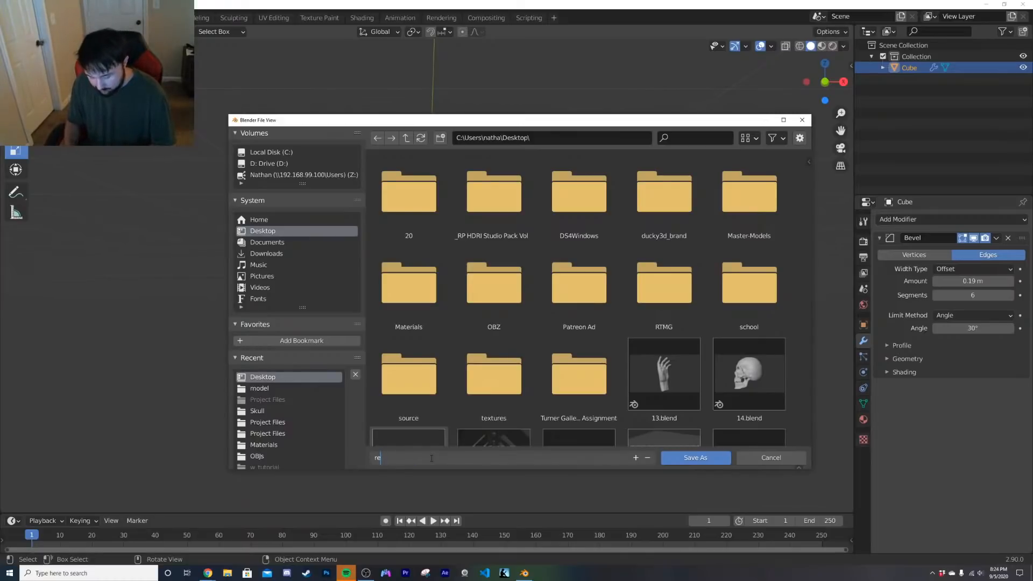
pyautogui.write('d')
pyautogui.click(669, 458)
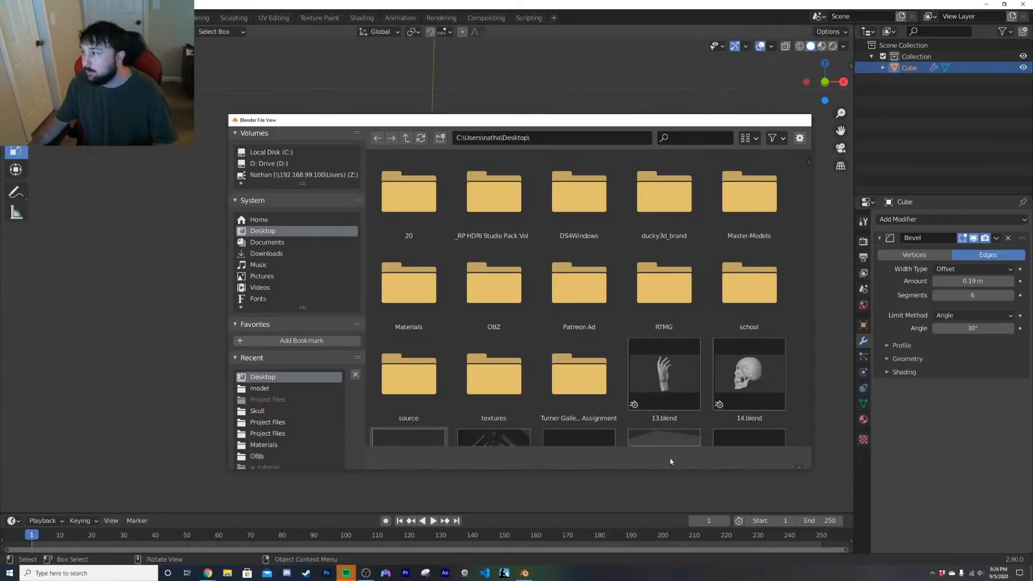
# Step: Examine the red corridor reference photo in the browser and return to Blender
pyautogui.scroll(8, 482, 276)
pyautogui.scroll(-4, 468, 300)
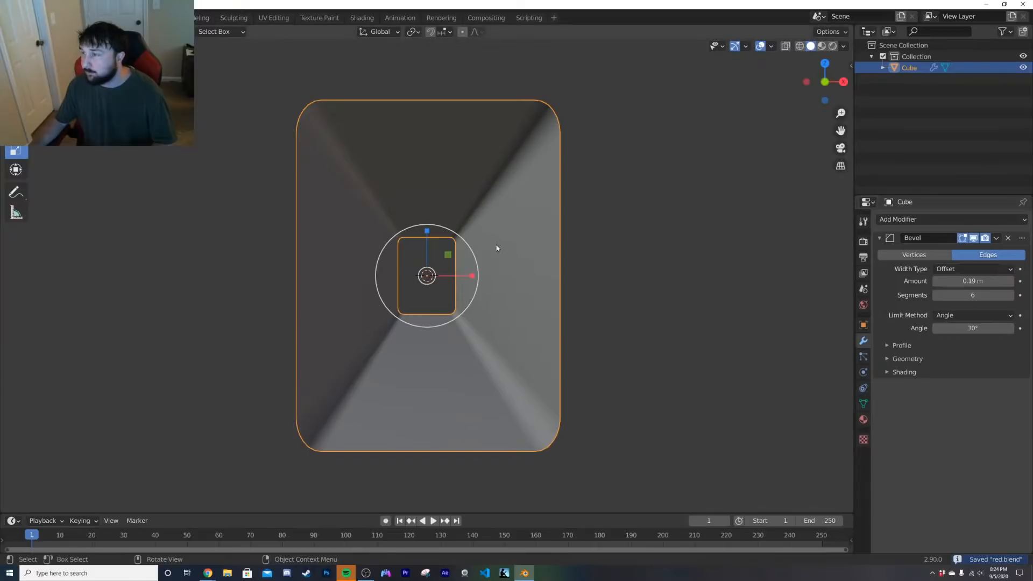
pyautogui.moveTo(208, 573)
pyautogui.click(267, 530)
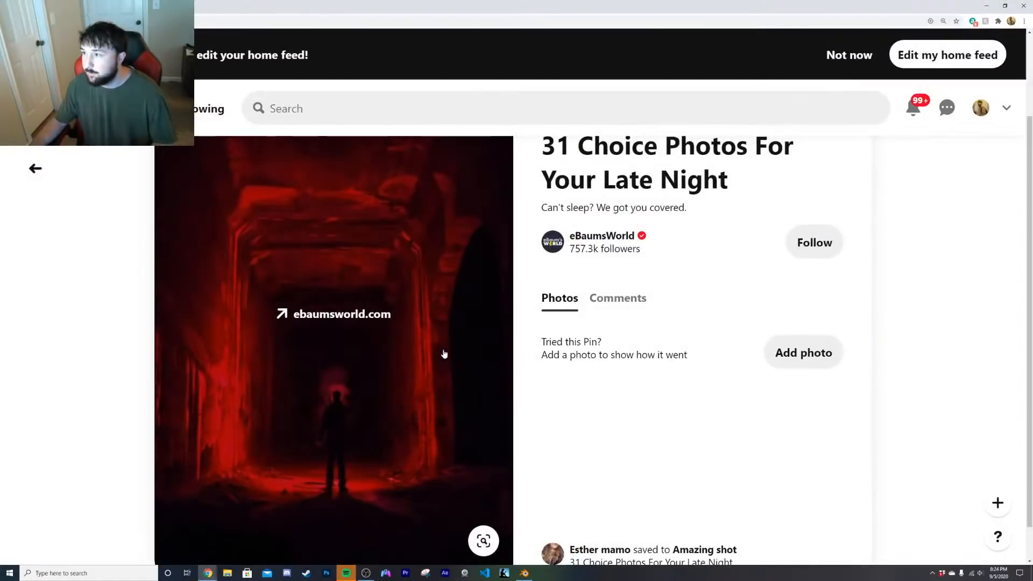
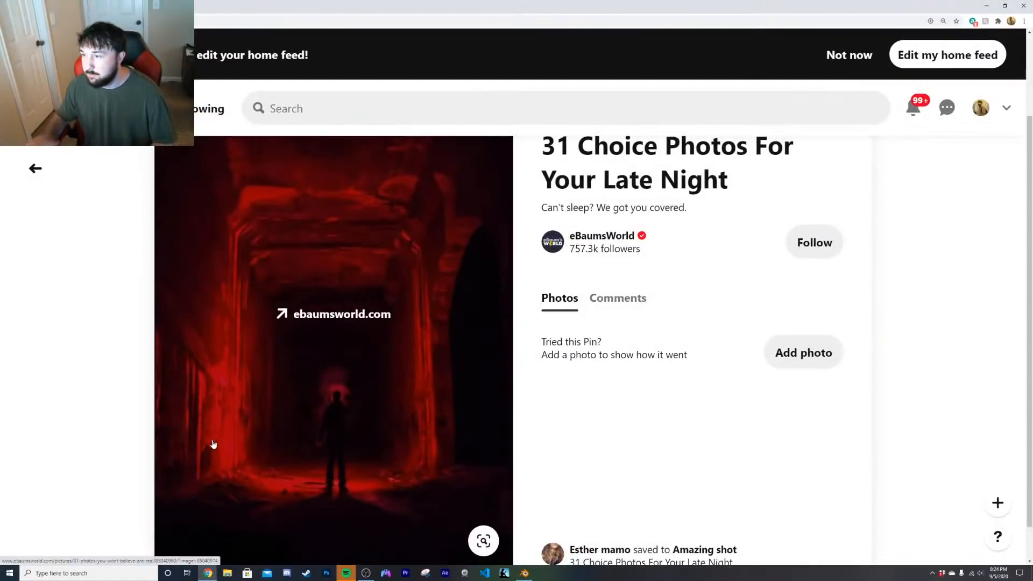
pyautogui.click(989, 7)
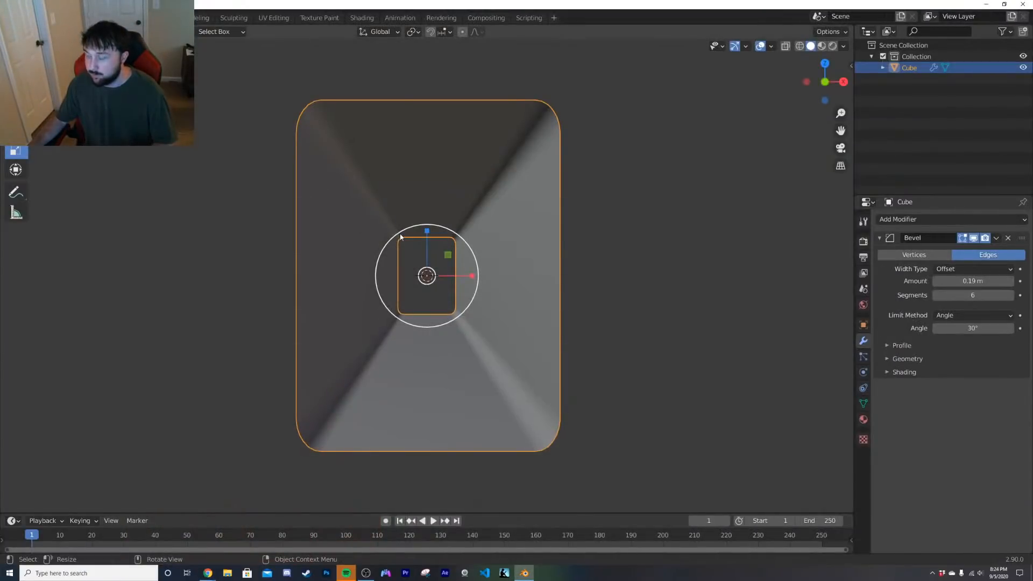
# Step: Switch the viewport to rendered shading and add a point light at the centre of the tube
pyautogui.click(864, 241)
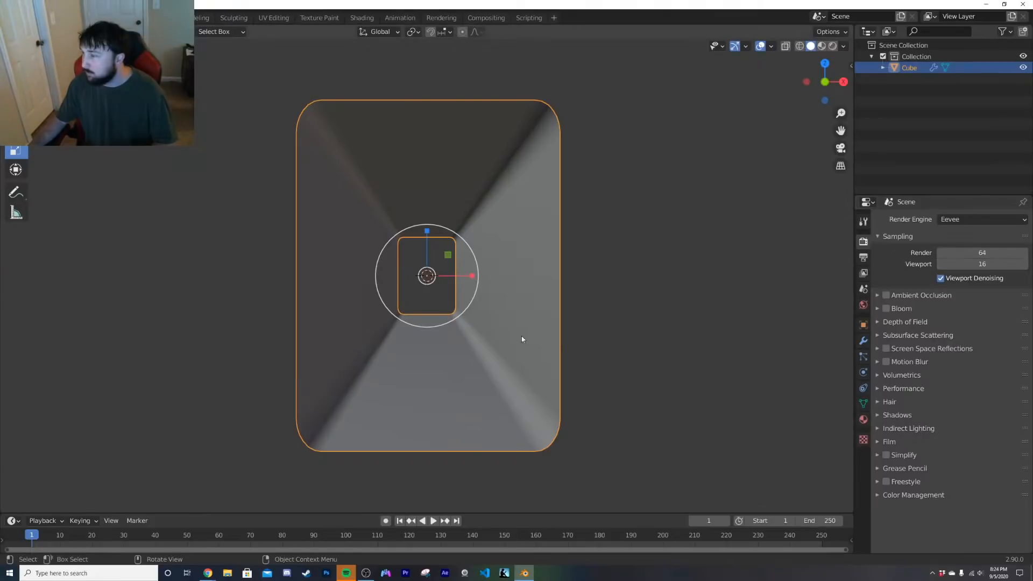
pyautogui.press('z')
pyautogui.click(485, 260)
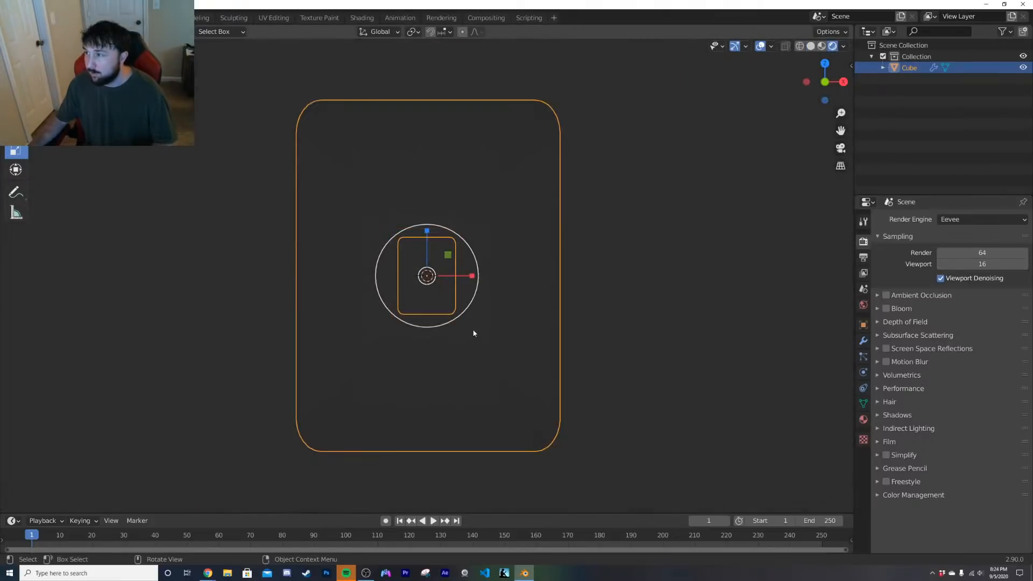
pyautogui.hotkey('shift', 'a')
pyautogui.moveTo(446, 475)
pyautogui.click(532, 468)
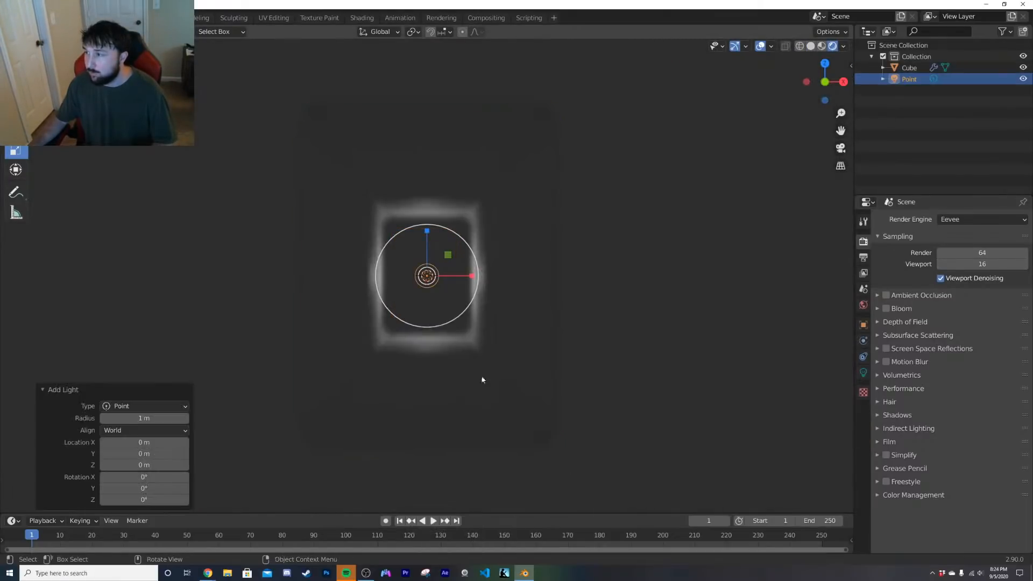
# Step: Set the world background color to black
pyautogui.click(866, 307)
pyautogui.click(972, 294)
pyautogui.moveTo(1008, 206); pyautogui.dragTo(1008, 220)
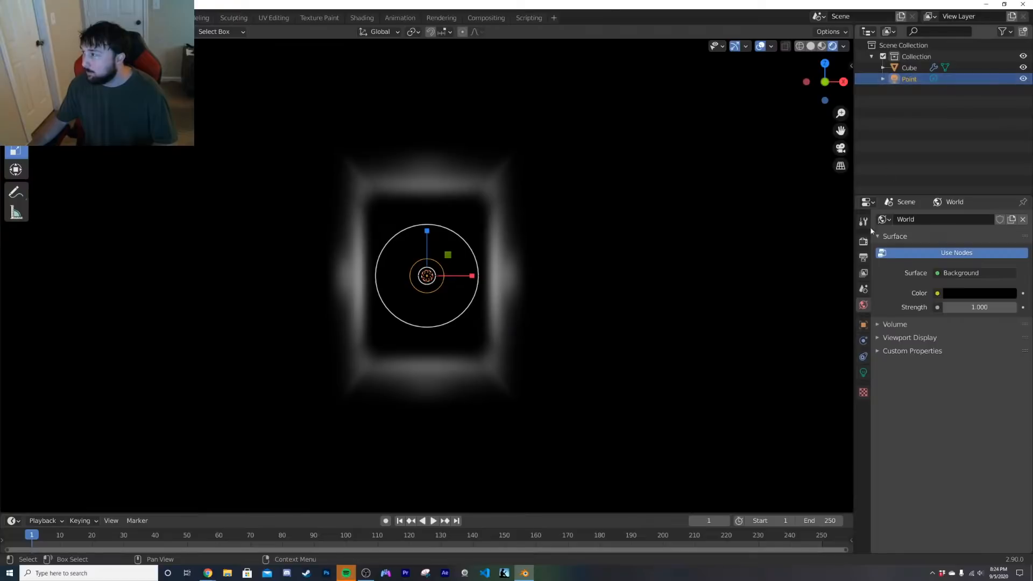
# Step: Color the point light red and raise its power so it lights the corridor walls
pyautogui.click(864, 371)
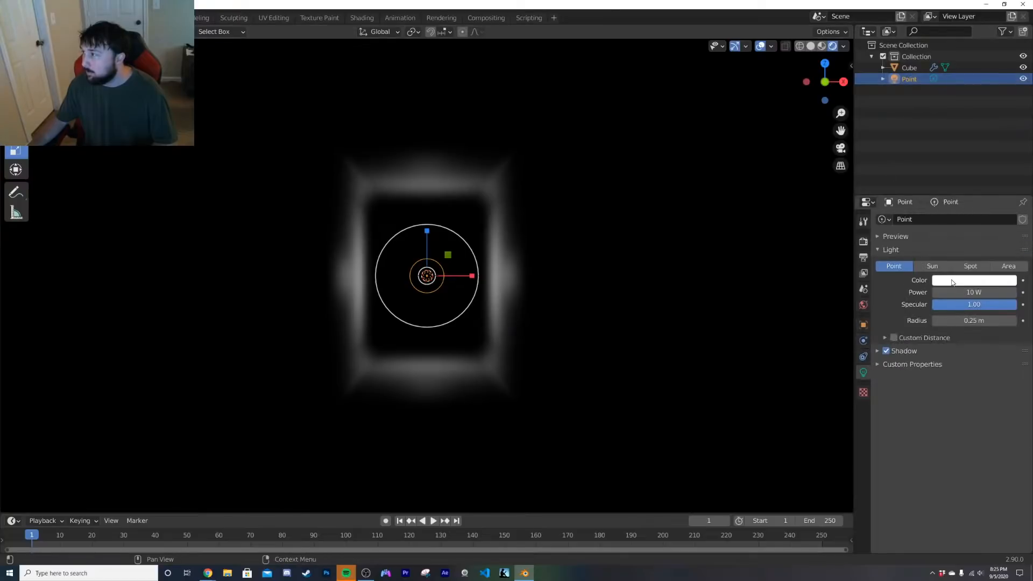
pyautogui.click(953, 282)
pyautogui.click(952, 213)
pyautogui.moveTo(957, 293); pyautogui.dragTo(1001, 293)
# Step: Create a new material for the tube in the Shading workspace
pyautogui.click(590, 375)
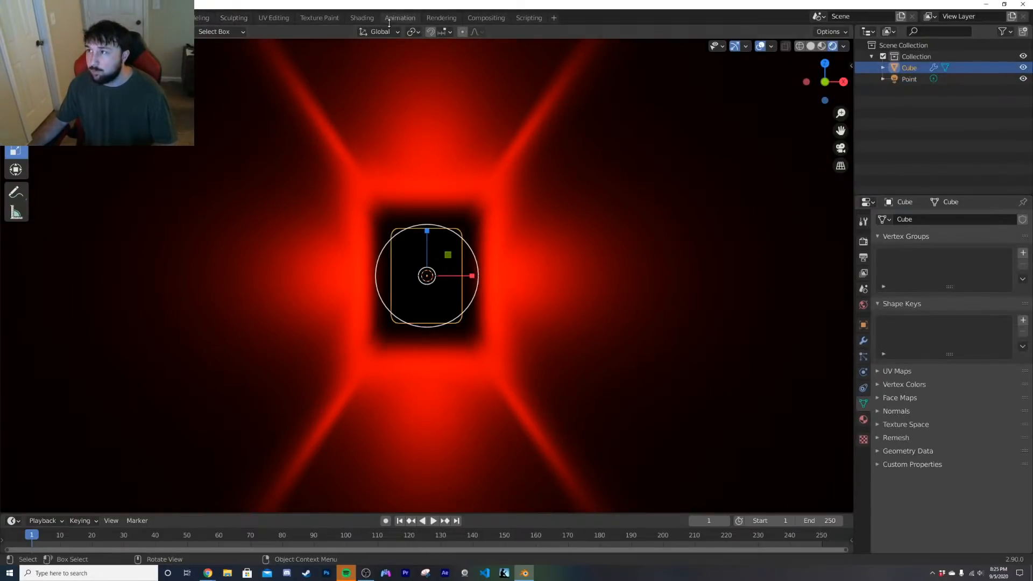
pyautogui.click(362, 18)
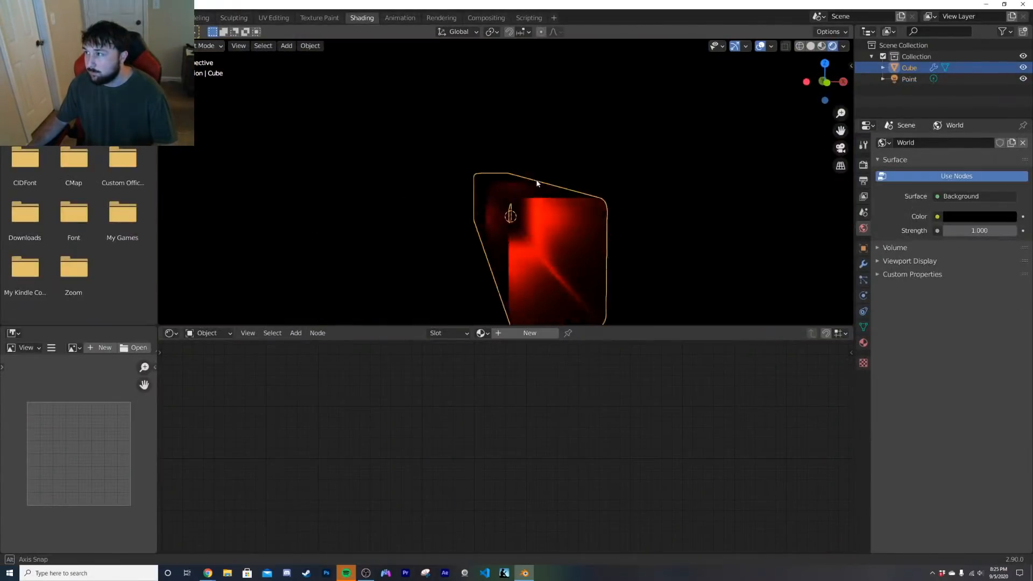
pyautogui.scroll(-5, 576, 213)
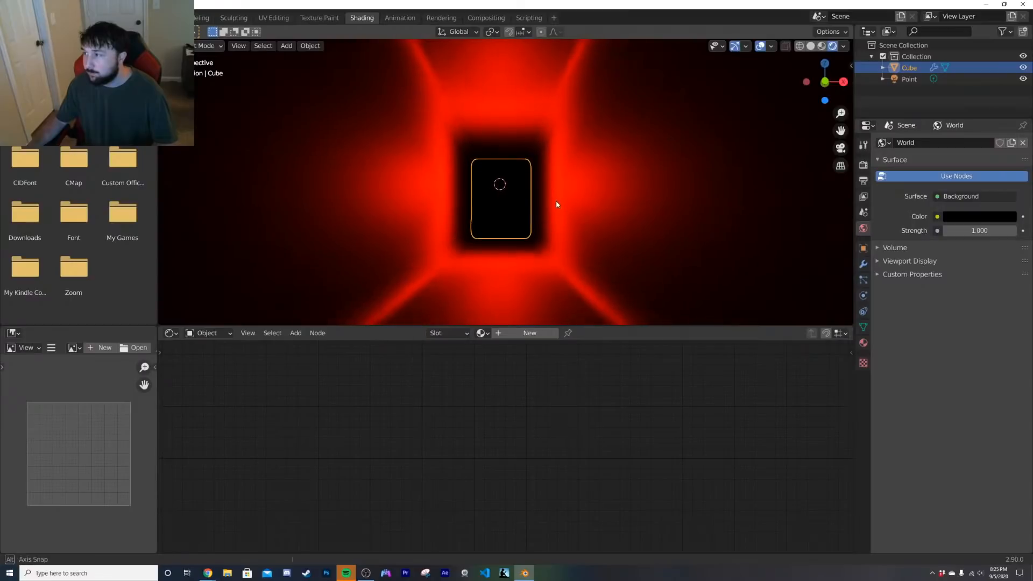
pyautogui.click(530, 332)
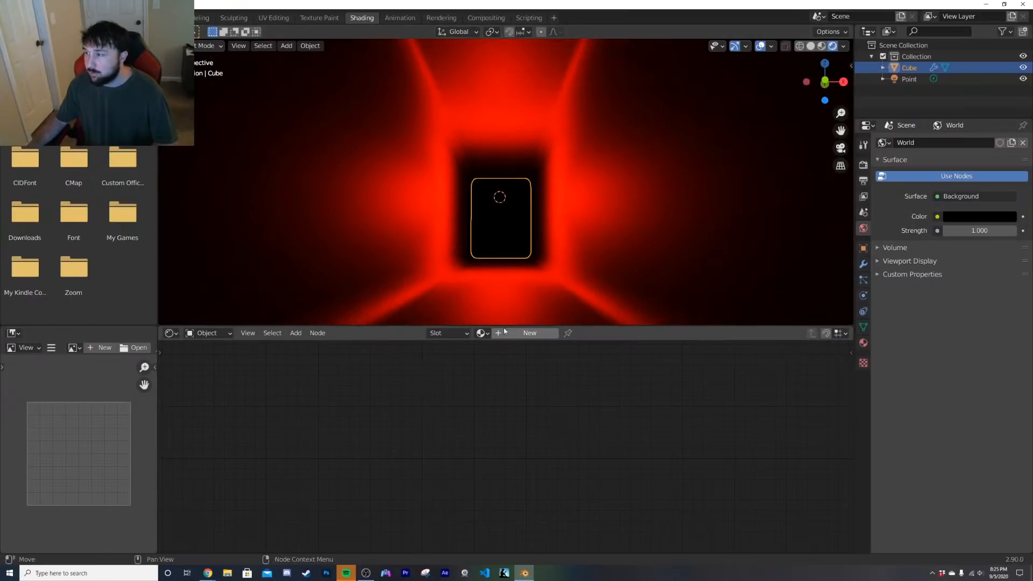
# Step: Add a ColorRamp node, connect its Color output to the Principled BSDF's Base Color, and position it beside the shader
pyautogui.scroll(-2, 392, 424)
pyautogui.hotkey('shift', 'a')
pyautogui.click(350, 373)
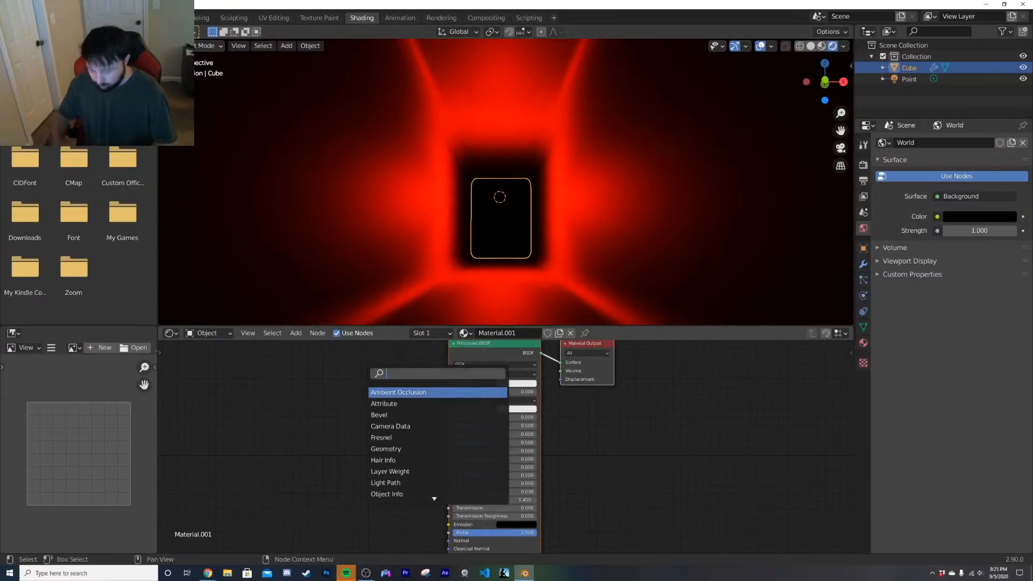
pyautogui.write('col')
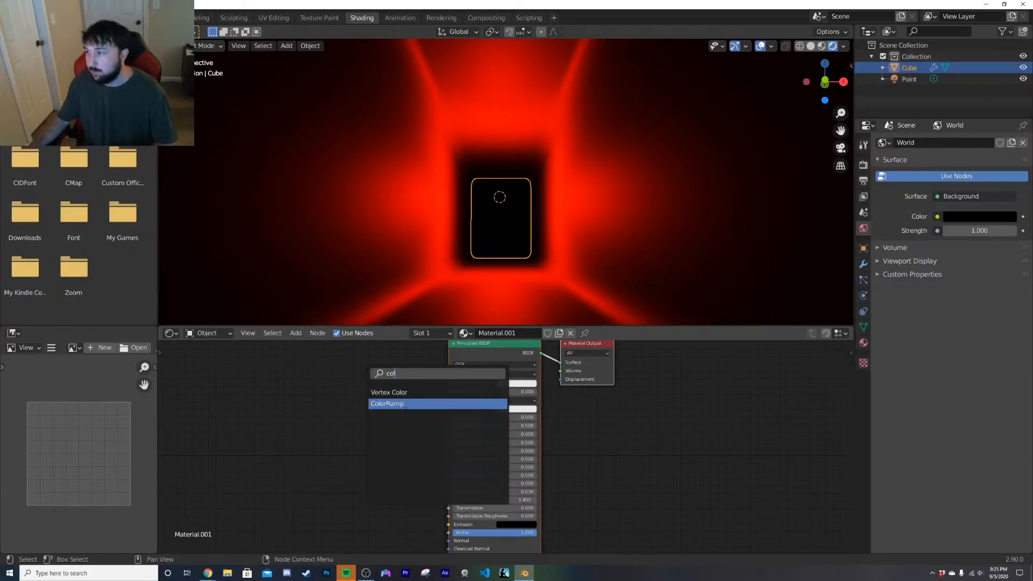
pyautogui.click(401, 404)
pyautogui.click(310, 387)
pyautogui.moveTo(368, 368); pyautogui.dragTo(414, 394)
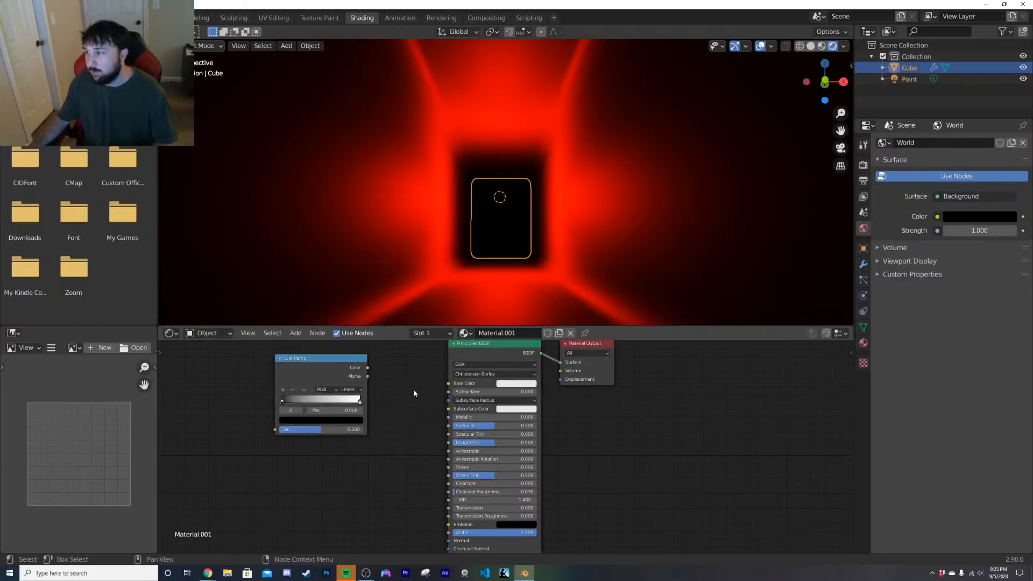
pyautogui.moveTo(368, 369); pyautogui.dragTo(443, 382)
pyautogui.moveTo(368, 392); pyautogui.dragTo(491, 401, button='middle')
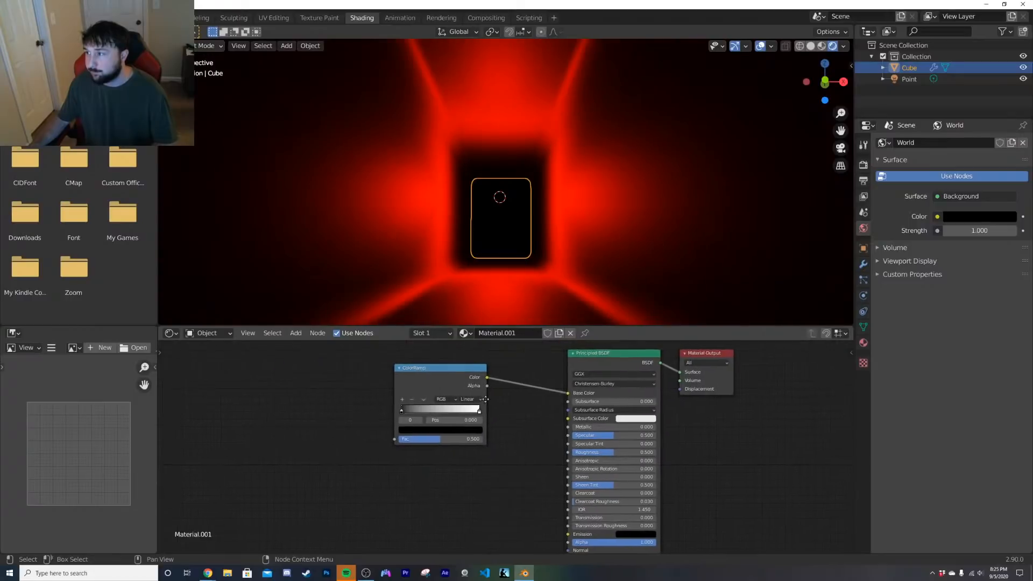
pyautogui.hotkey('shift', 'a')
pyautogui.press('Escape')
pyautogui.press('g')
pyautogui.hotkey('shift', 'a')
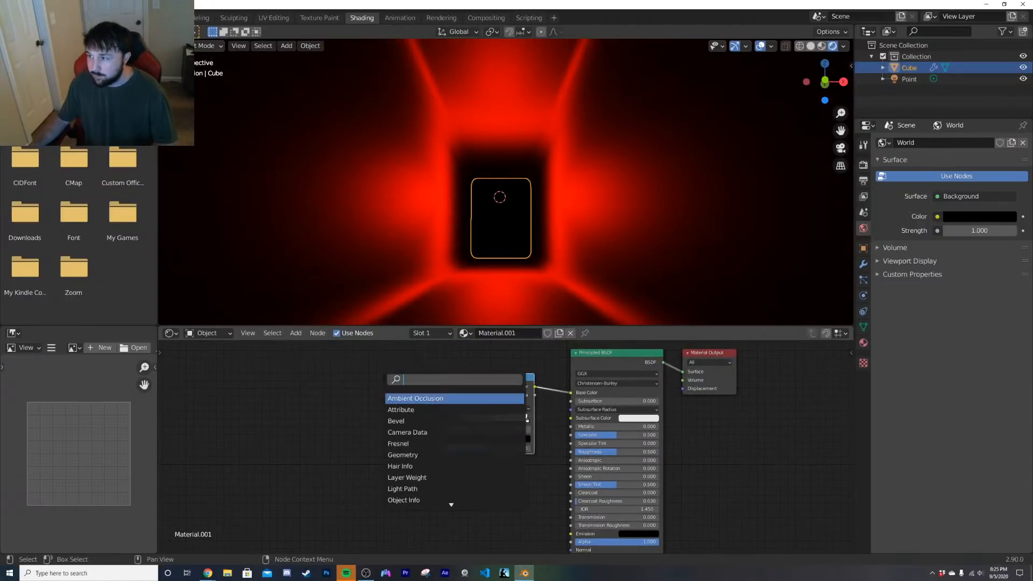
pyautogui.write('mus')
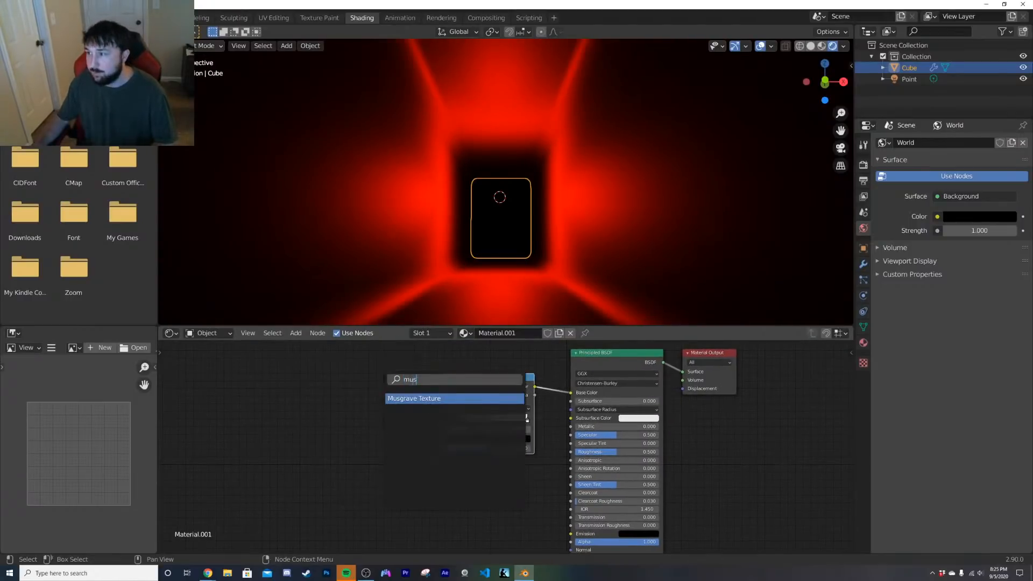
pyautogui.press('Escape')
# Step: Add a Noise Texture node and connect its Fac output to the ColorRamp's Fac input
pyautogui.hotkey('shift', 'a')
pyautogui.press('Return')
pyautogui.write('noi')
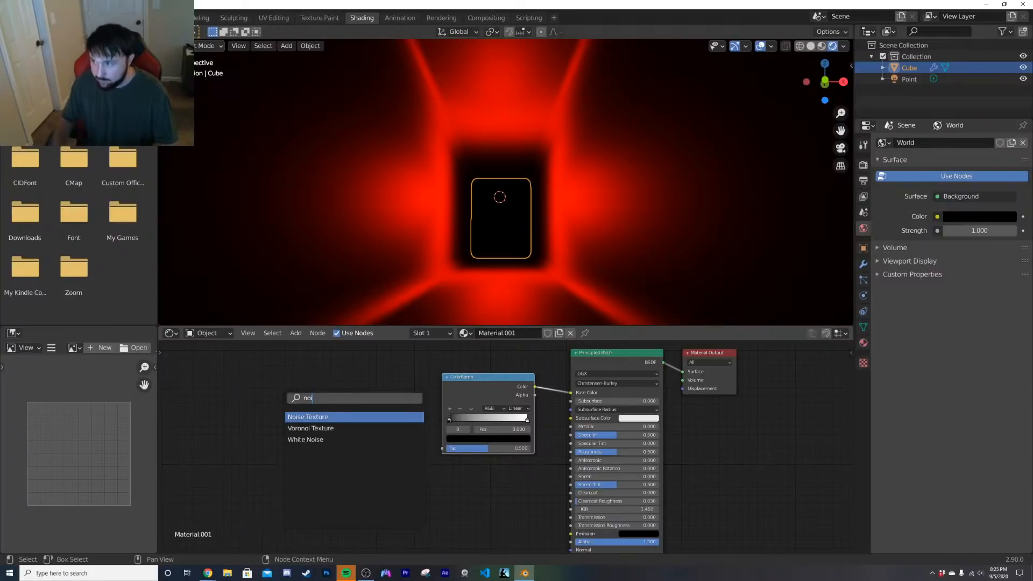
pyautogui.press('Return')
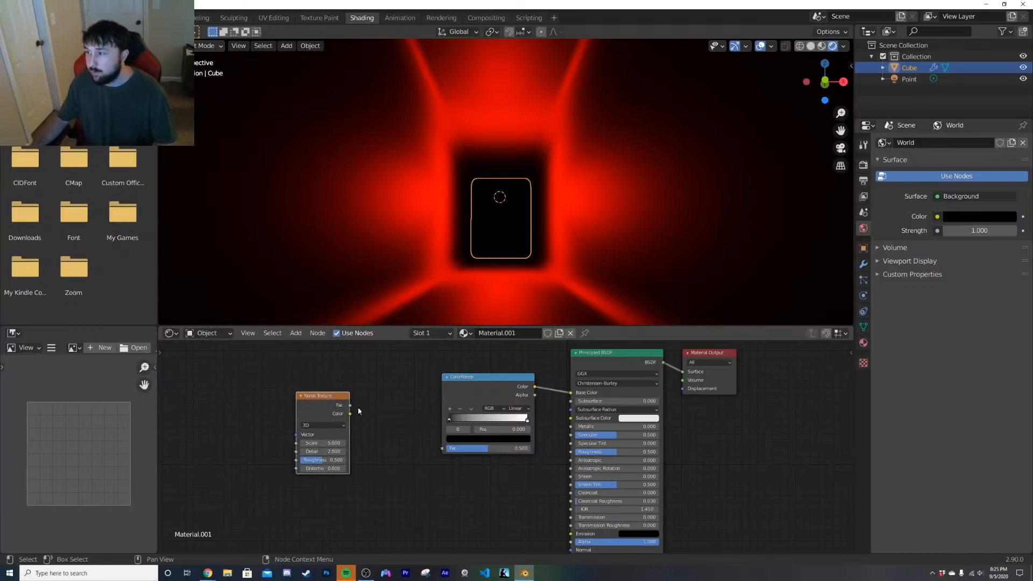
pyautogui.moveTo(350, 405); pyautogui.dragTo(442, 448)
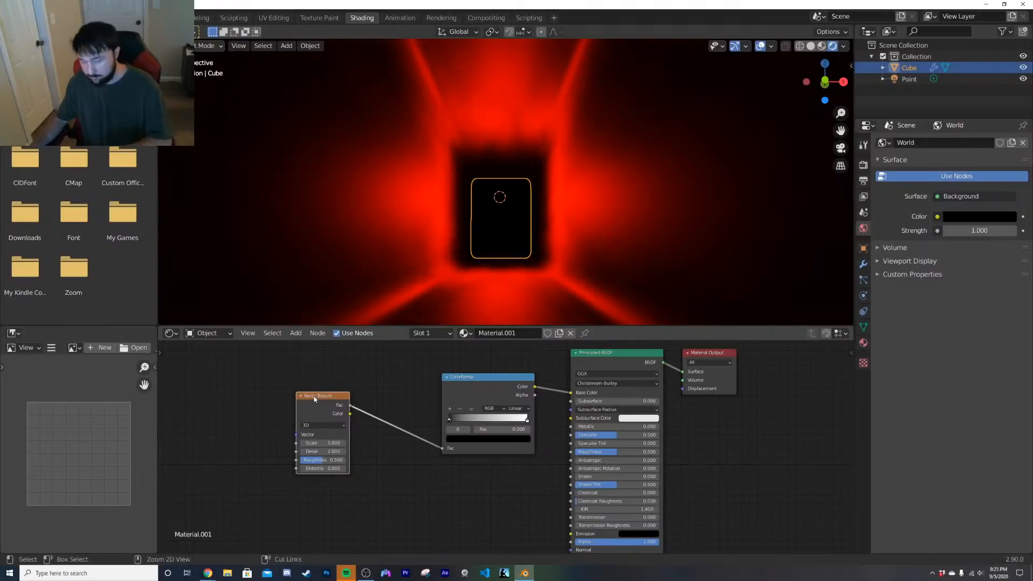
# Step: Add Texture Coordinate and Mapping nodes to the Noise Texture, using the Object coordinates as the mapping's vector
pyautogui.hotkey('ctrl', 't')
pyautogui.moveTo(247, 435); pyautogui.dragTo(280, 426)
pyautogui.scroll(2, 415, 437)
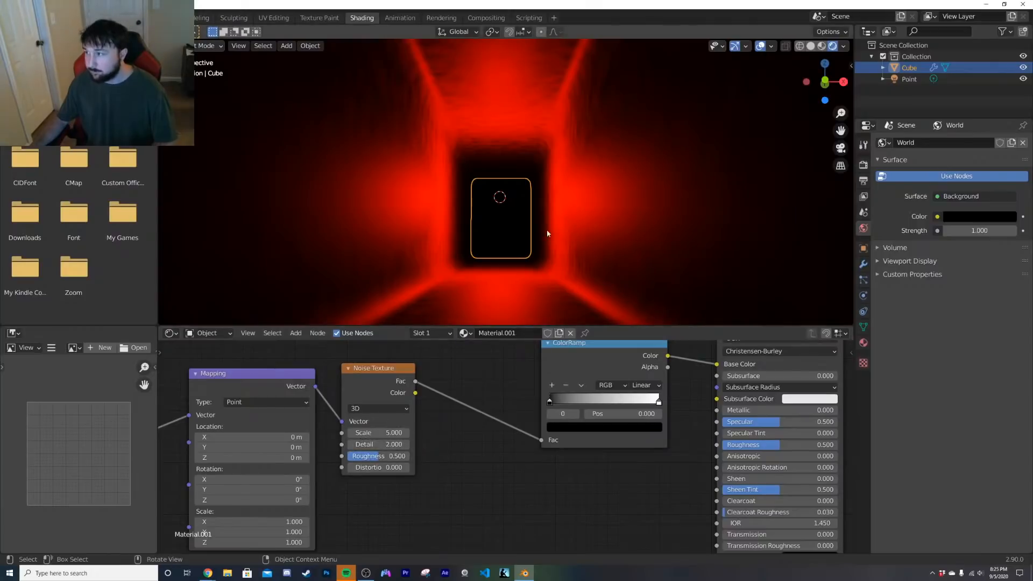
# Step: Set the noise to scale 2.520, detail 16 and roughness 0.712, and move the ColorRamp's black stop to 0.356
pyautogui.scroll(2, 548, 233)
pyautogui.moveTo(394, 433); pyautogui.dragTo(372, 432)
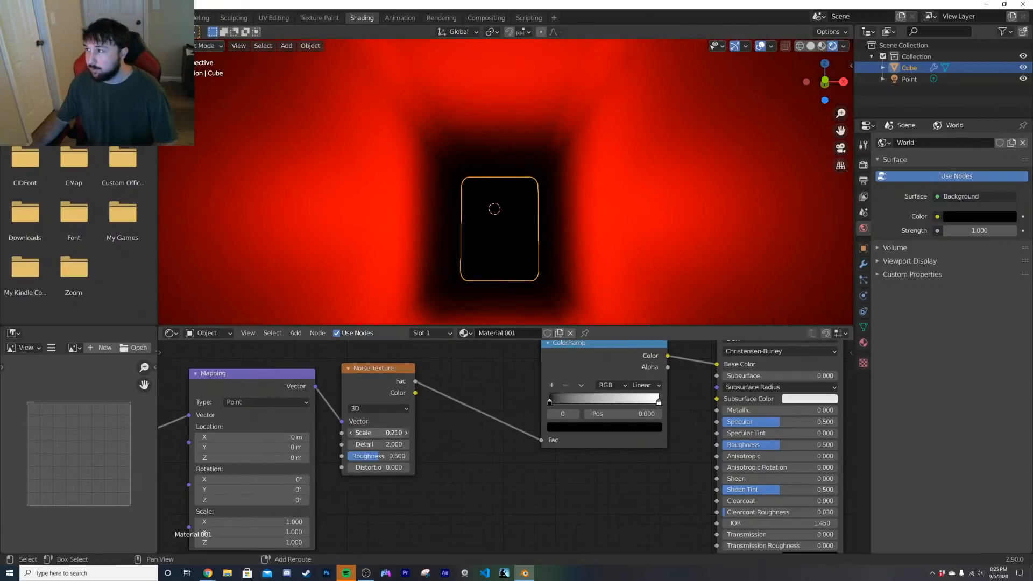
pyautogui.moveTo(563, 403); pyautogui.dragTo(593, 407)
pyautogui.moveTo(392, 457)
pyautogui.mouseDown()
pyautogui.moveTo(425, 456)
pyautogui.moveTo(425, 444)
pyautogui.moveTo(371, 459)
pyautogui.mouseUp()
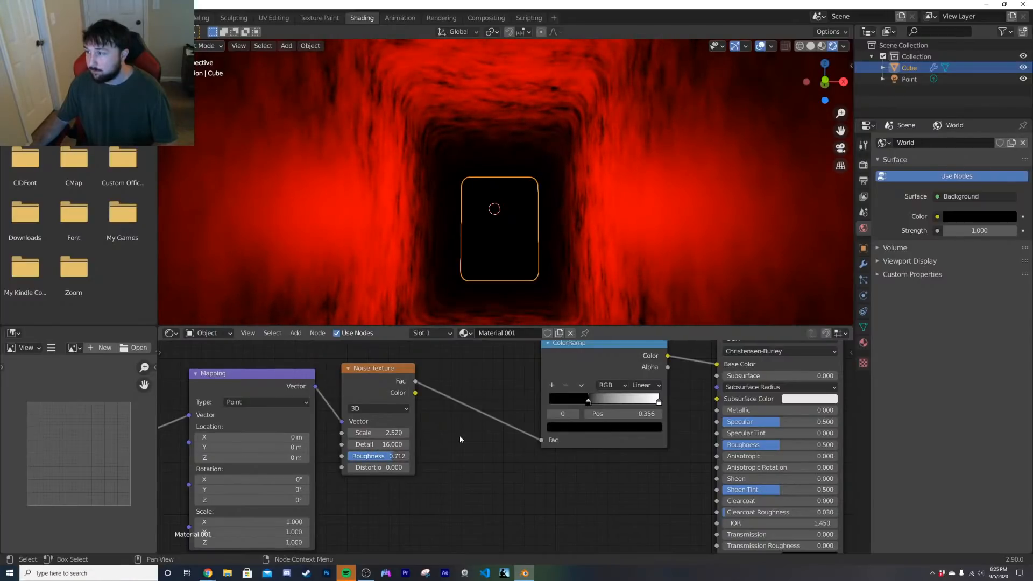
# Step: Set the Noise Texture scale to 0.5 and move the ColorRamp's black stop to 0.413
pyautogui.moveTo(327, 481); pyautogui.dragTo(421, 455, button='middle')
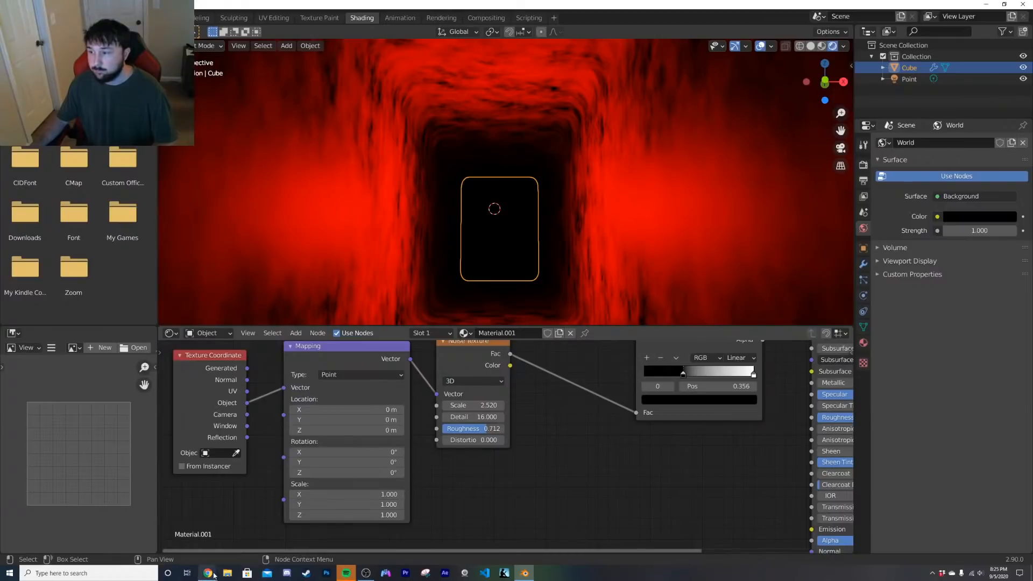
pyautogui.scroll(-3, 590, 217)
pyautogui.scroll(2, 591, 217)
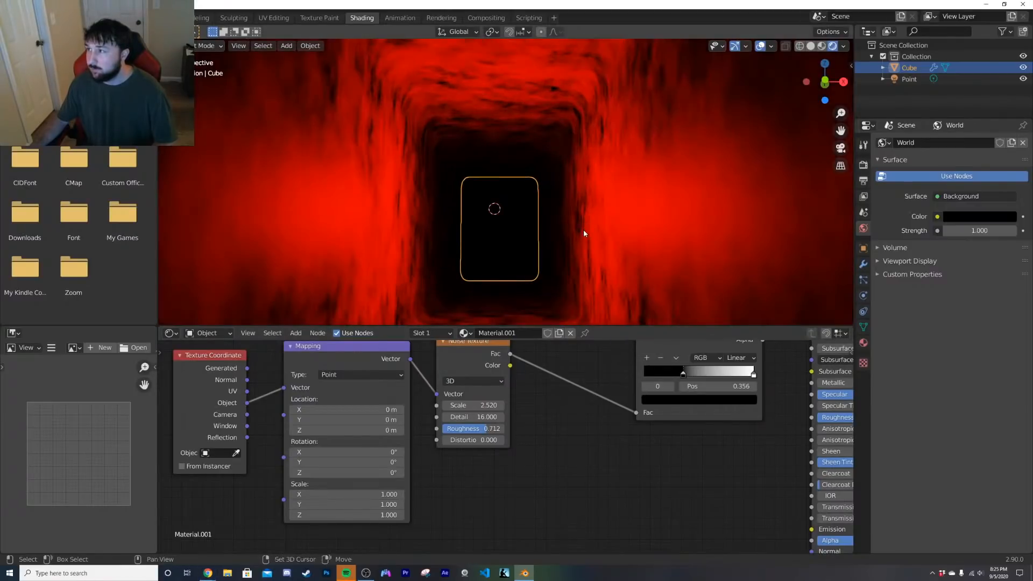
pyautogui.moveTo(584, 229); pyautogui.dragTo(583, 223, button='middle')
pyautogui.click(472, 407)
pyautogui.write('0.')
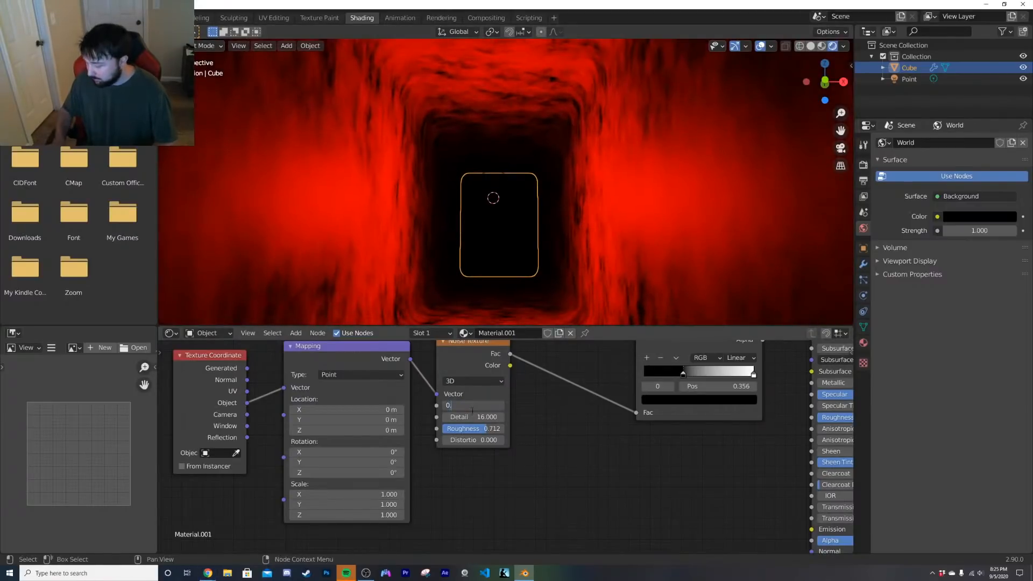
pyautogui.write('5')
pyautogui.press('Return')
pyautogui.moveTo(684, 381); pyautogui.dragTo(689, 375)
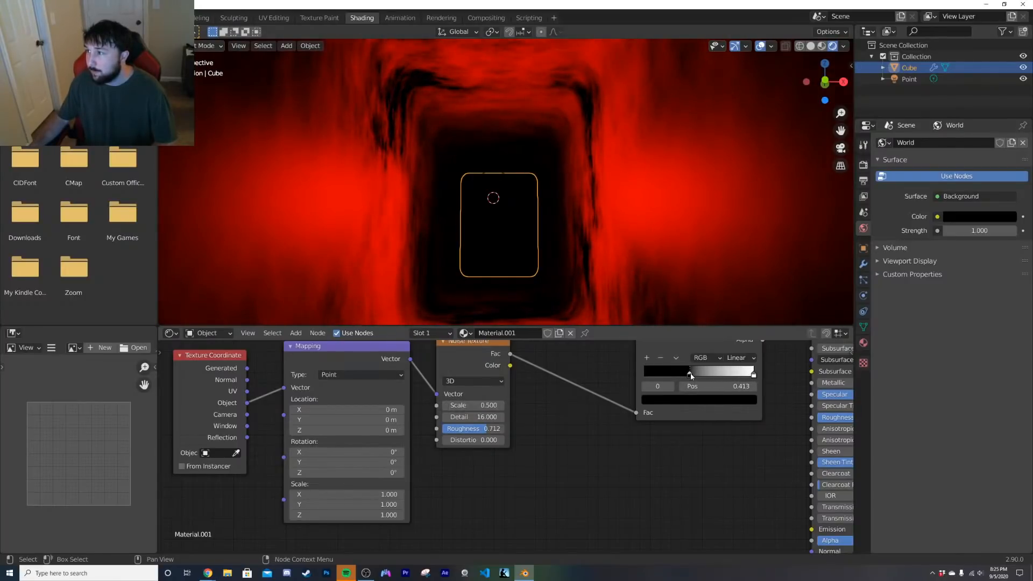
# Step: Compare the wall texture with the reference photo in the browser and return to the Blender node setup
pyautogui.press('Home')
pyautogui.hotkey('shift', 'a')
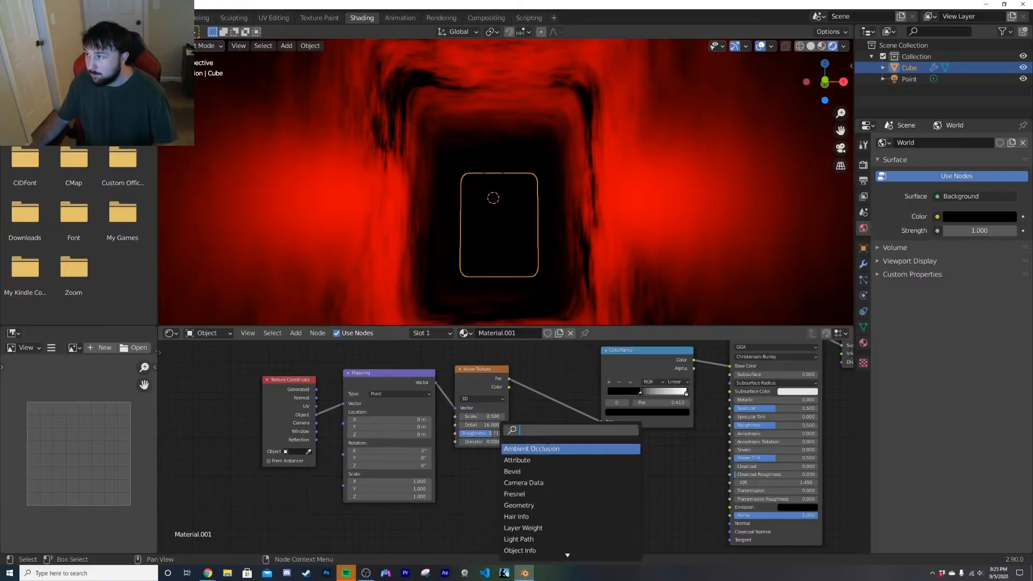
pyautogui.click(232, 535)
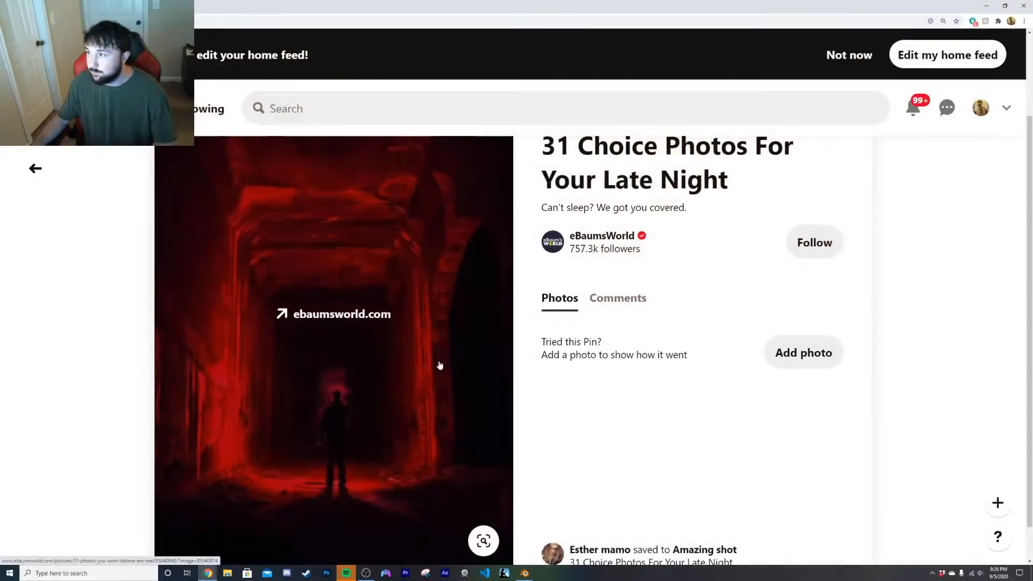
pyautogui.click(987, 11)
# Step: Add a Musgrave Texture node below the Noise Texture and connect the Mapping node's Vector output to it
pyautogui.moveTo(509, 387); pyautogui.dragTo(555, 400)
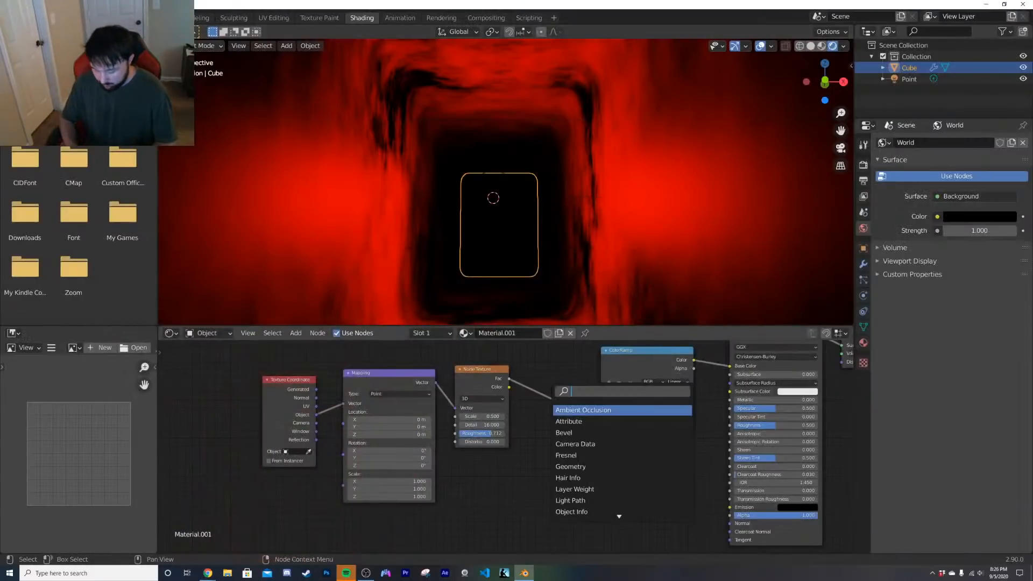
pyautogui.write('mus')
pyautogui.press('Return')
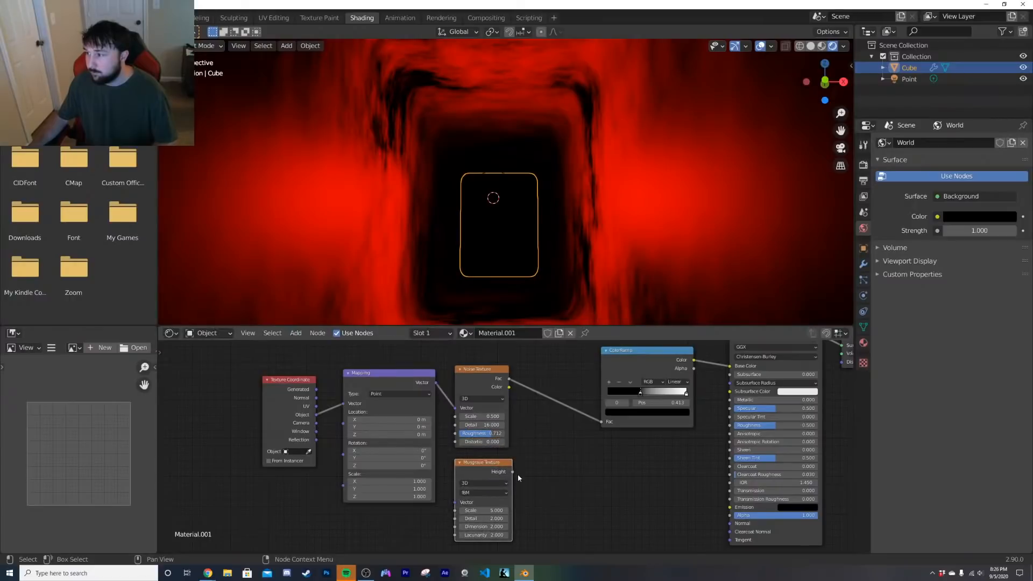
pyautogui.moveTo(434, 383); pyautogui.dragTo(457, 503)
# Step: Insert a MixRGB node on the link between the Noise Texture and the ColorRamp
pyautogui.hotkey('shift', 'a')
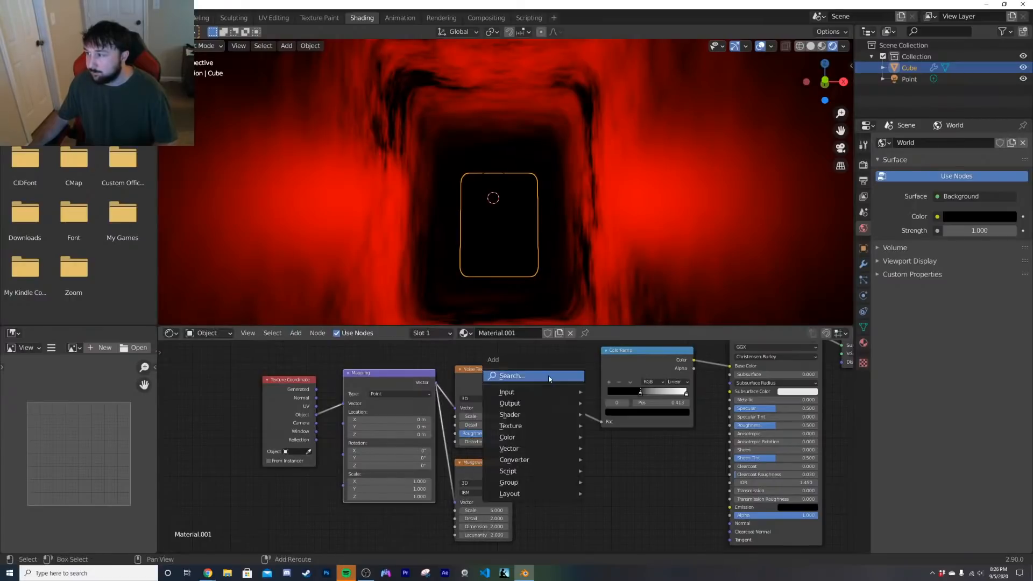
pyautogui.write('col')
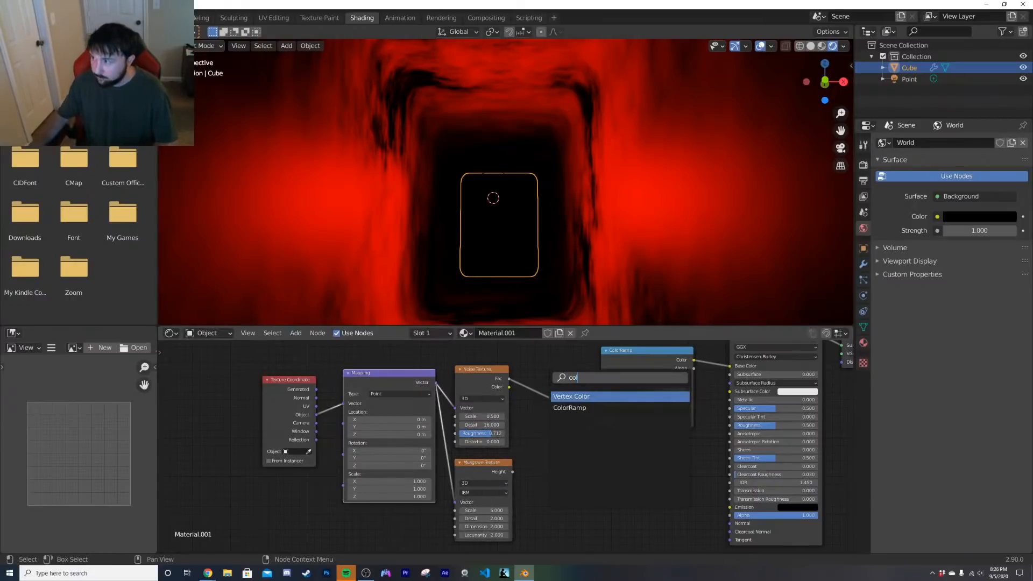
pyautogui.press('BackSpace')
pyautogui.press('BackSpace')
pyautogui.press('BackSpace')
pyautogui.write('mix')
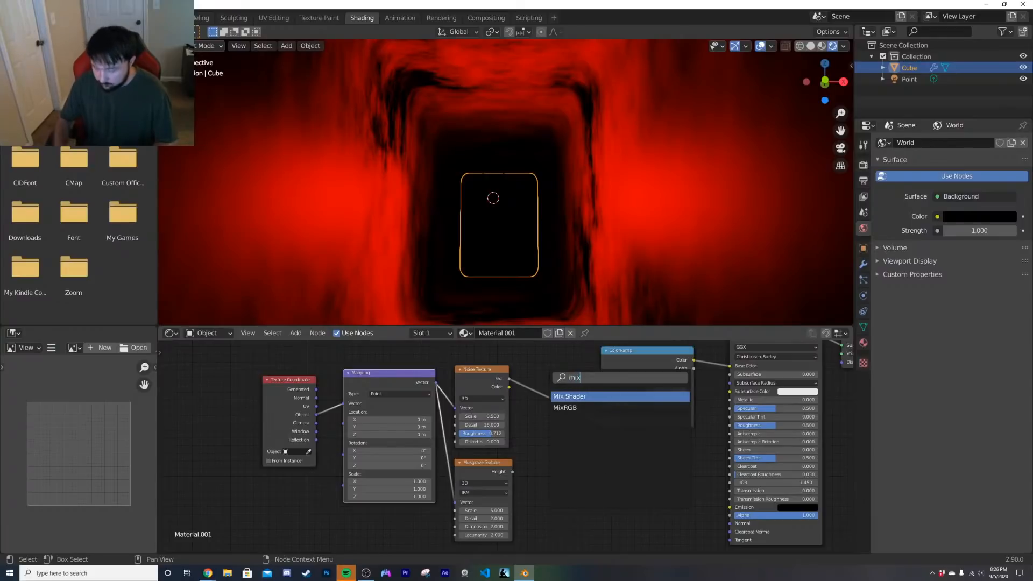
pyautogui.click(565, 407)
pyautogui.click(566, 392)
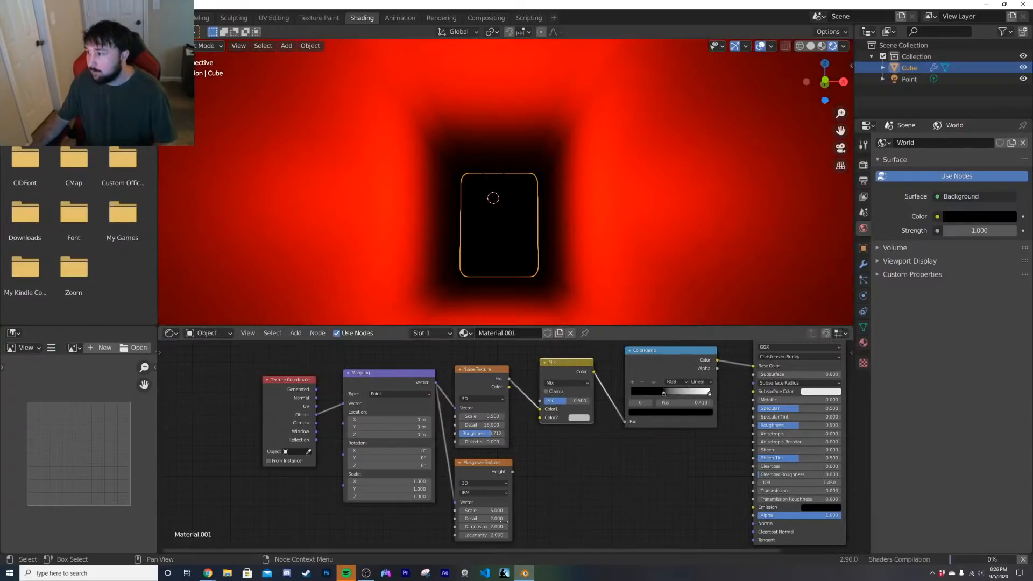
# Step: Set the Musgrave Texture to detail 16, dimension 0 and scale 0.1, and connect its Height output to the Mix node's Color2
pyautogui.write('16.000')
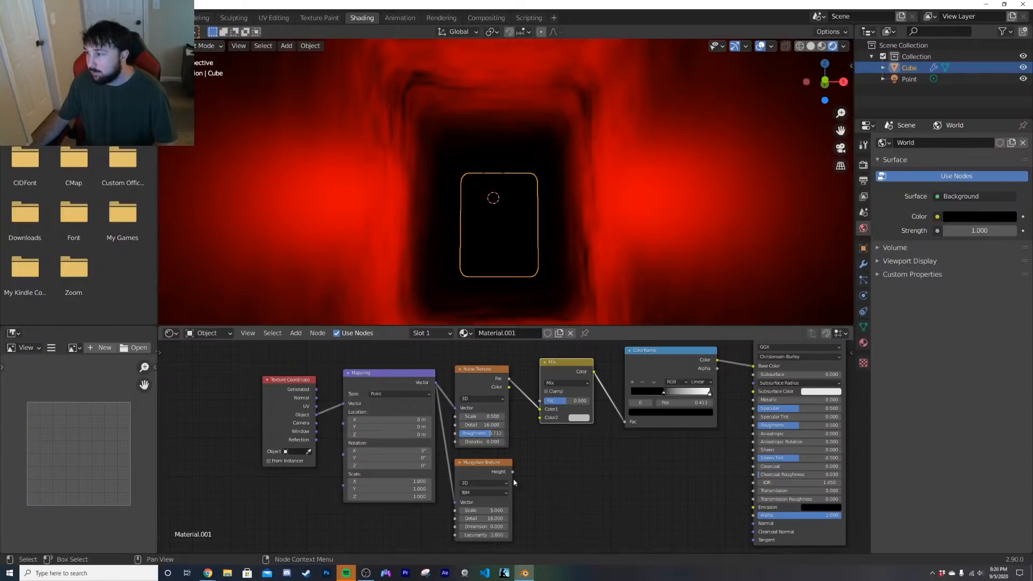
pyautogui.moveTo(512, 472); pyautogui.dragTo(594, 401)
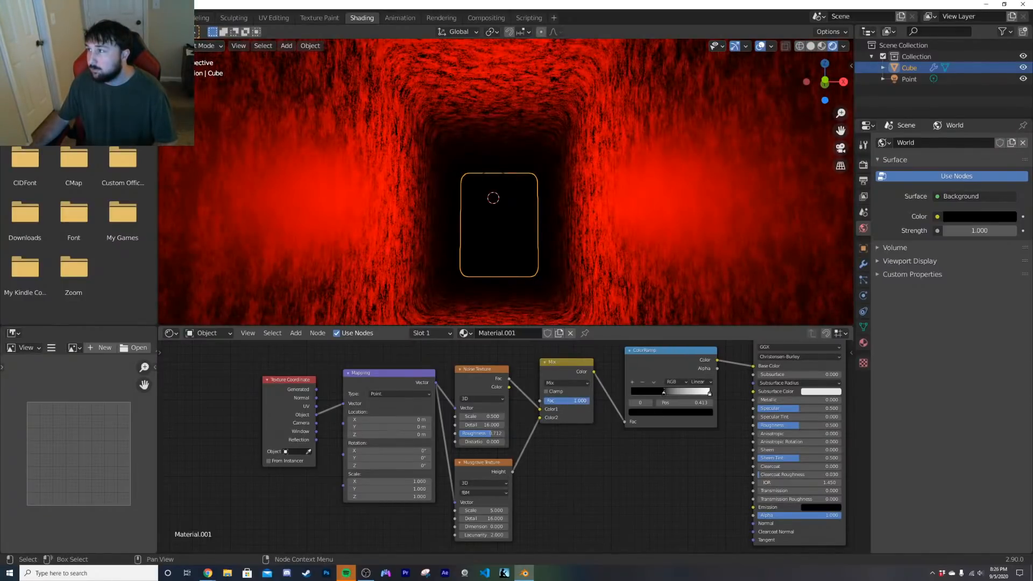
pyautogui.scroll(4, 420, 245)
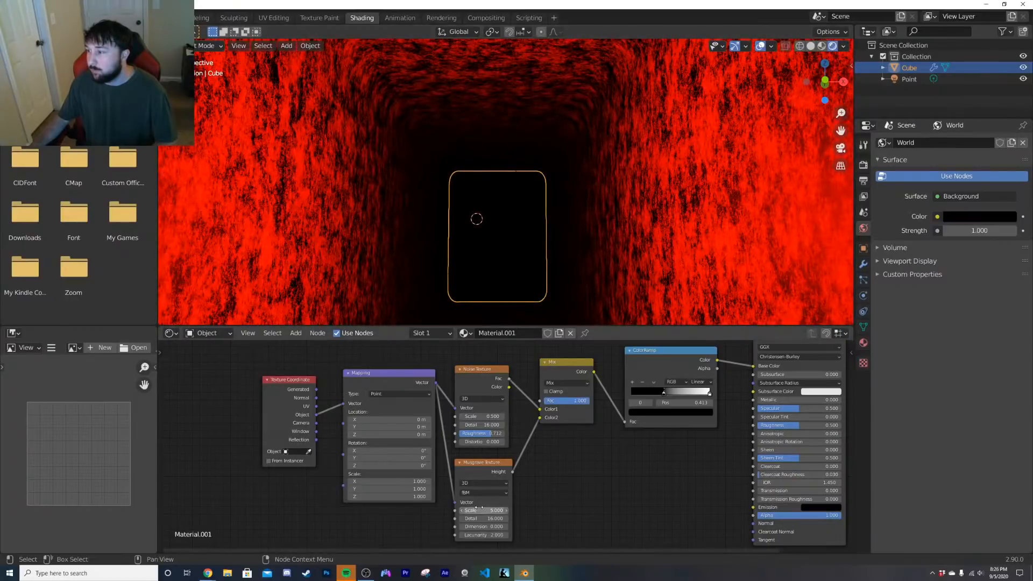
pyautogui.moveTo(481, 510); pyautogui.dragTo(463, 510)
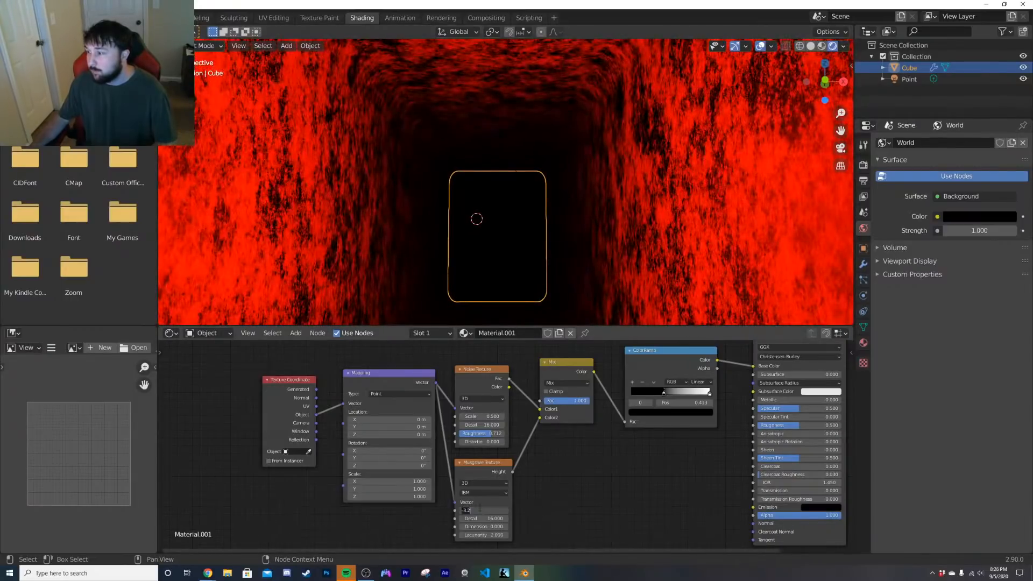
pyautogui.write('0.1')
pyautogui.press('Return')
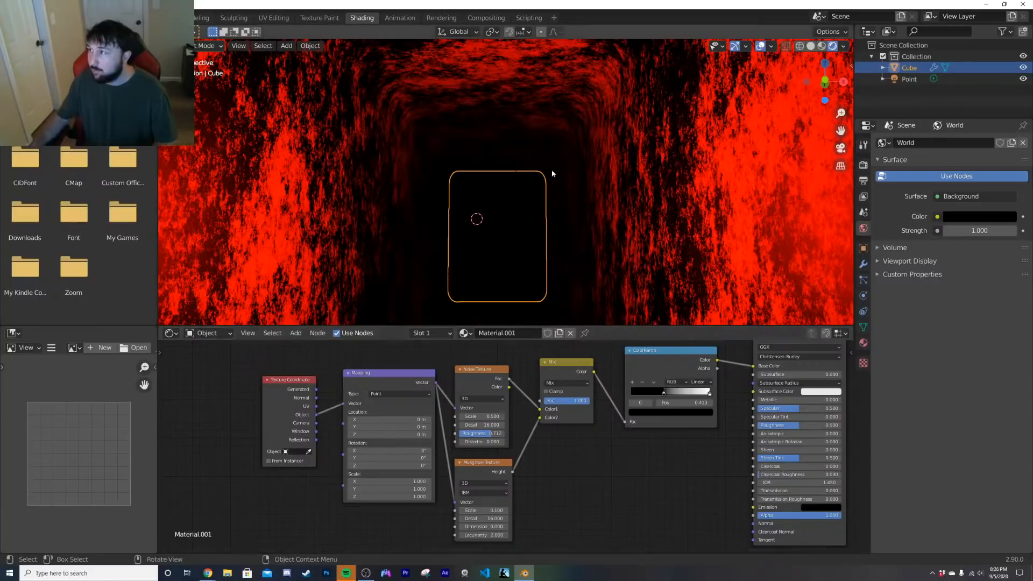
# Step: Set the Mix node's factor to 0.106
pyautogui.moveTo(564, 400)
pyautogui.mouseDown()
pyautogui.moveTo(517, 400)
pyautogui.moveTo(556, 402)
pyautogui.mouseUp()
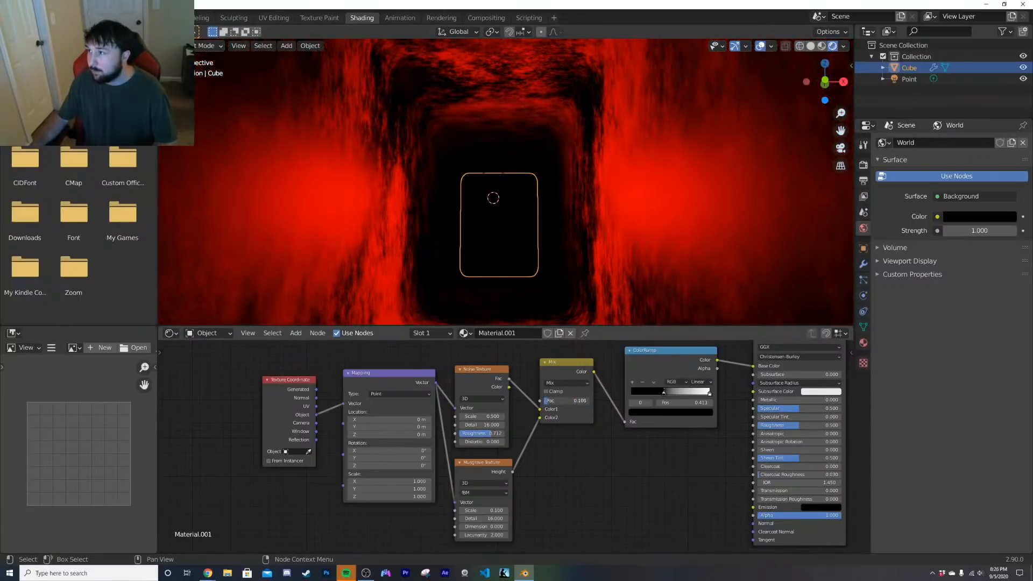
pyautogui.scroll(-3, 549, 208)
pyautogui.scroll(2, 549, 208)
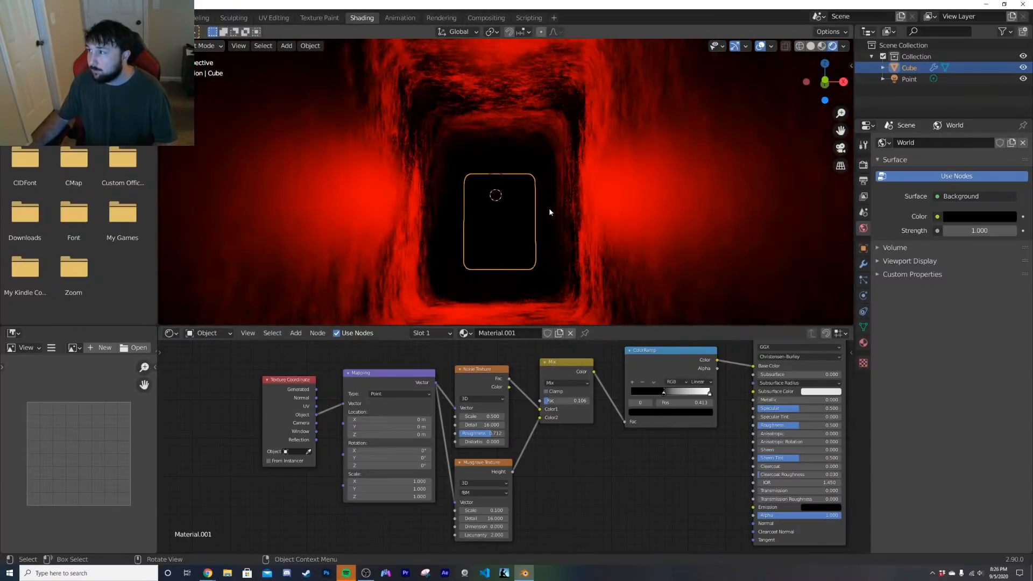
# Step: Add a Bump node beside the Principled shader and connect its Normal output to the shader's Normal input
pyautogui.moveTo(687, 443); pyautogui.dragTo(565, 422, button='middle')
pyautogui.hotkey('shift', 'a')
pyautogui.write('bum')
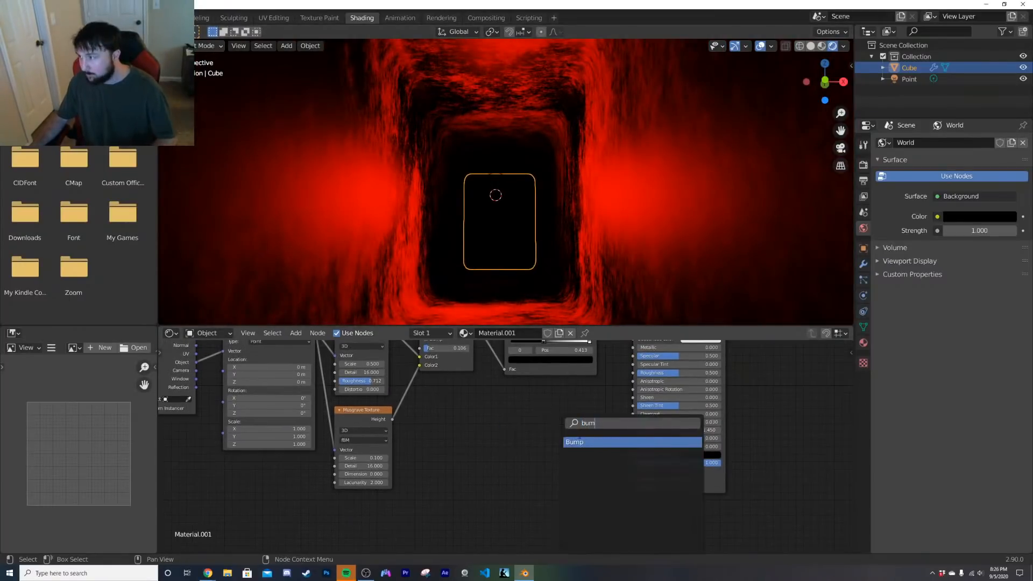
pyautogui.click(575, 453)
pyautogui.click(574, 463)
pyautogui.moveTo(595, 455); pyautogui.dragTo(643, 475)
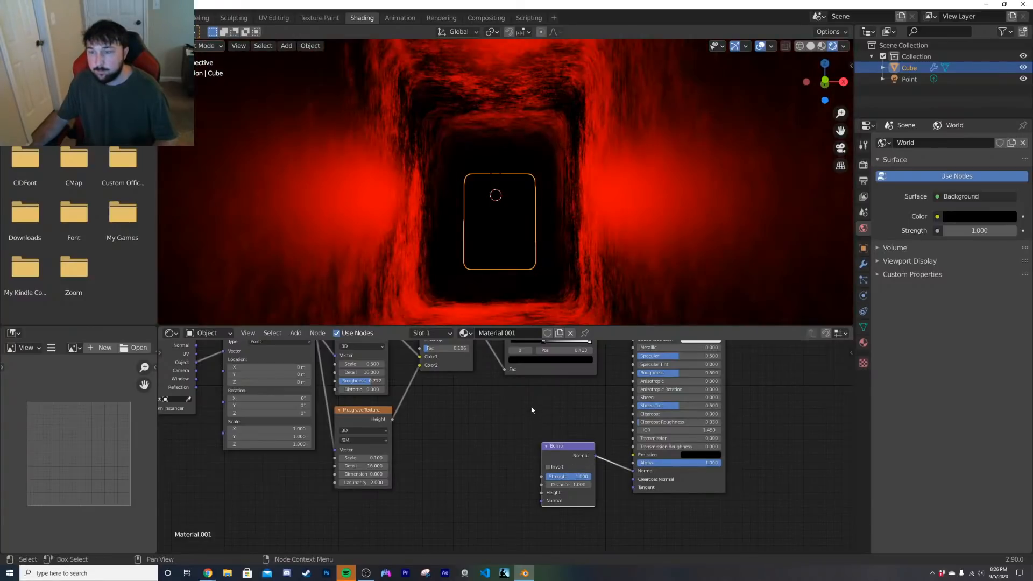
# Step: Connect the Mix node's Color output to the Bump node's Height and set the bump strength to 0.312
pyautogui.moveTo(531, 410); pyautogui.dragTo(543, 438, button='middle')
pyautogui.moveTo(486, 348); pyautogui.dragTo(553, 521)
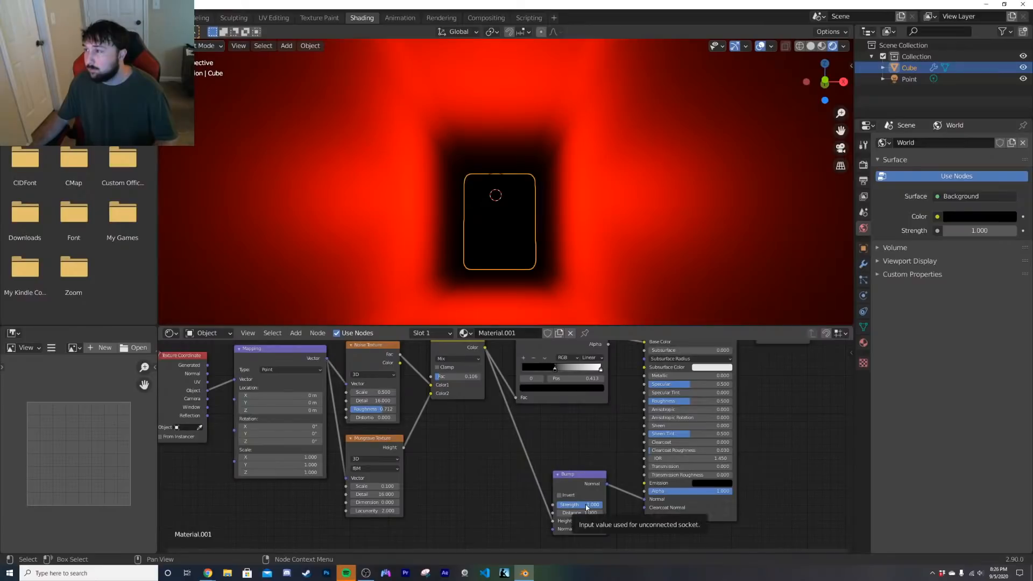
pyautogui.moveTo(587, 507)
pyautogui.mouseDown()
pyautogui.moveTo(560, 508)
pyautogui.moveTo(568, 508)
pyautogui.mouseUp()
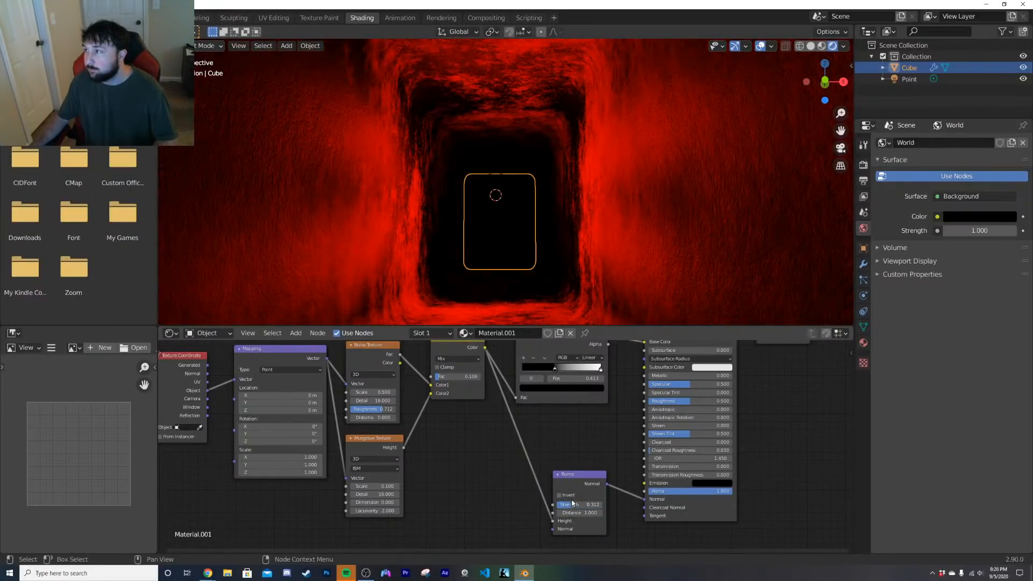
# Step: Connect the Noise Texture's Fac output to the Bump node's Height and set the bump strength to 0.306
pyautogui.moveTo(400, 355); pyautogui.dragTo(553, 521)
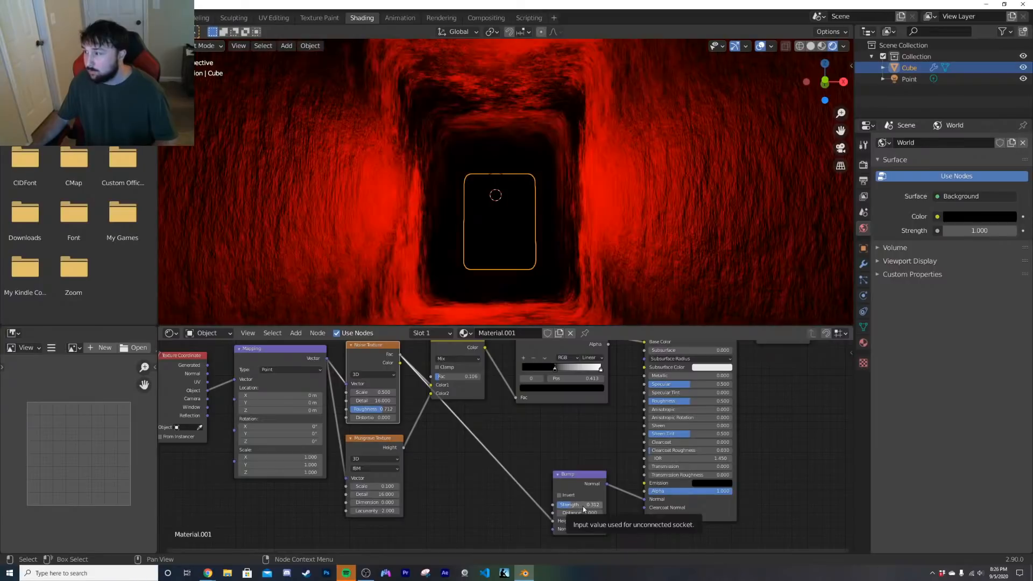
pyautogui.moveTo(580, 506)
pyautogui.mouseDown()
pyautogui.moveTo(608, 506)
pyautogui.moveTo(580, 506)
pyautogui.mouseUp()
pyautogui.moveTo(491, 475); pyautogui.dragTo(486, 399, button='middle')
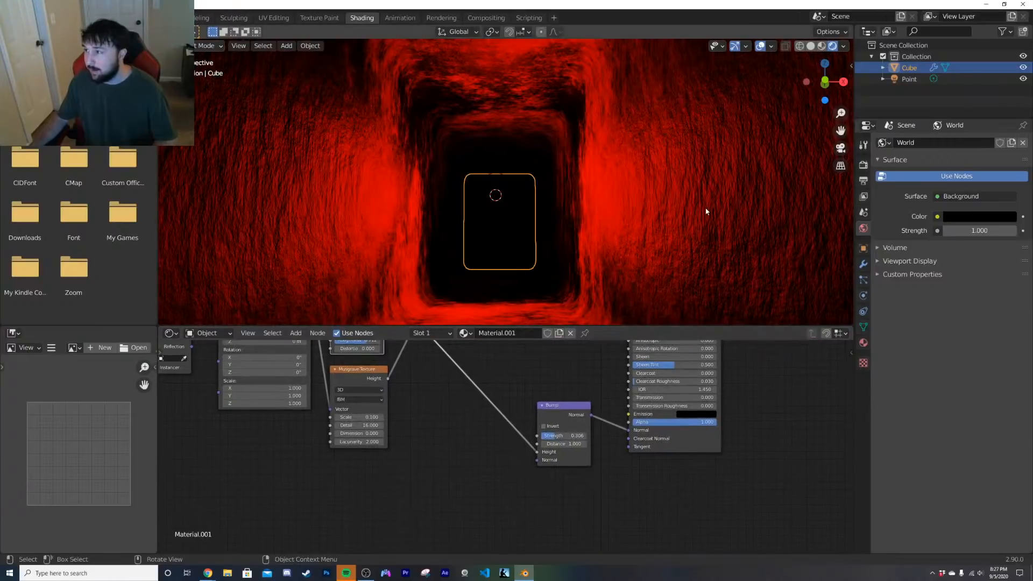
pyautogui.scroll(-1, 673, 210)
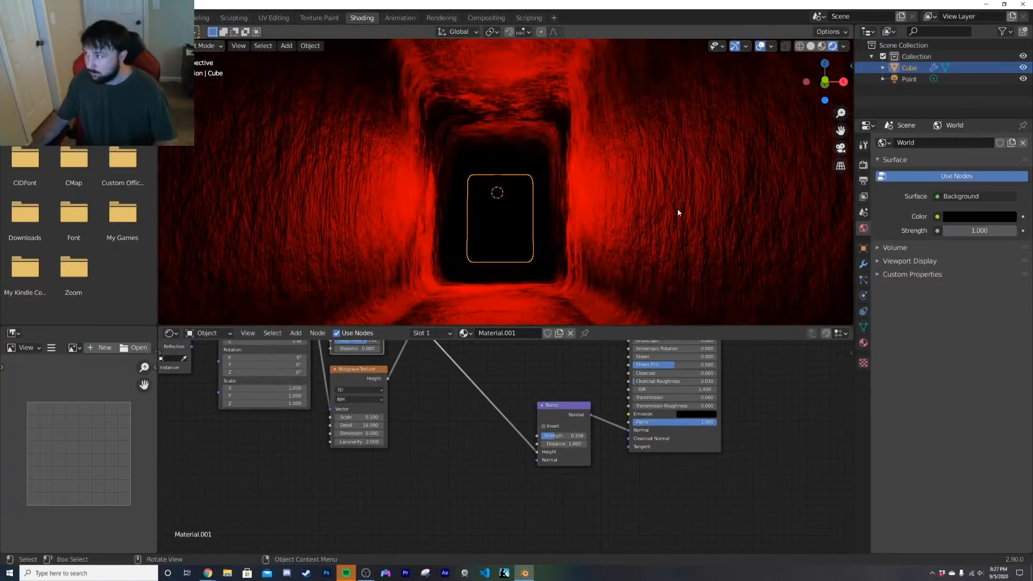
pyautogui.scroll(-2, 603, 418)
pyautogui.moveTo(546, 438); pyautogui.dragTo(556, 401)
pyautogui.hotkey('shift', 'a')
pyautogui.click(522, 433)
pyautogui.write('noi')
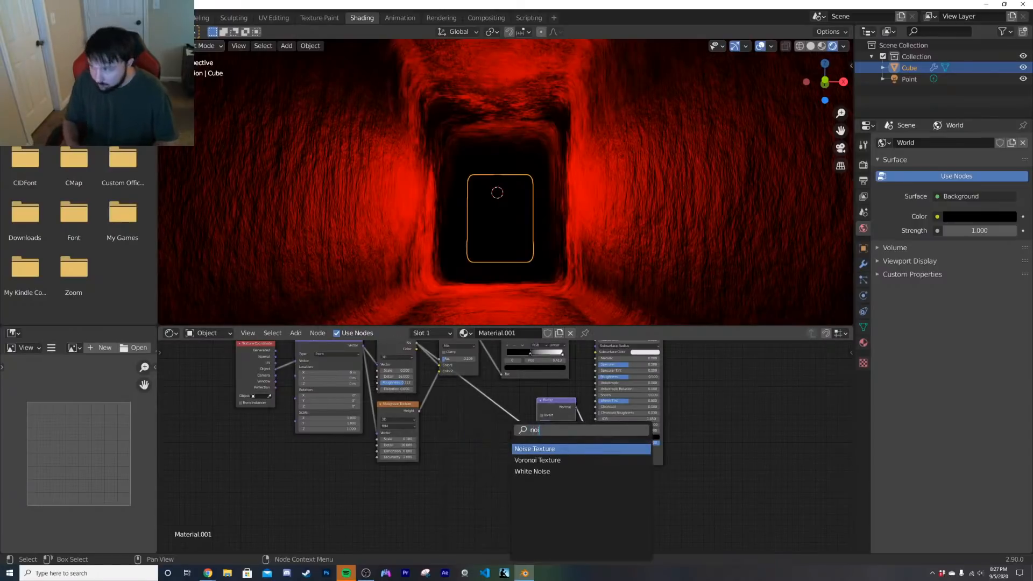
pyautogui.press('Return')
pyautogui.click(495, 447)
# Step: Add a second Noise Texture node below the Musgrave Texture
pyautogui.hotkey('shift', 'a')
pyautogui.moveTo(495, 448)
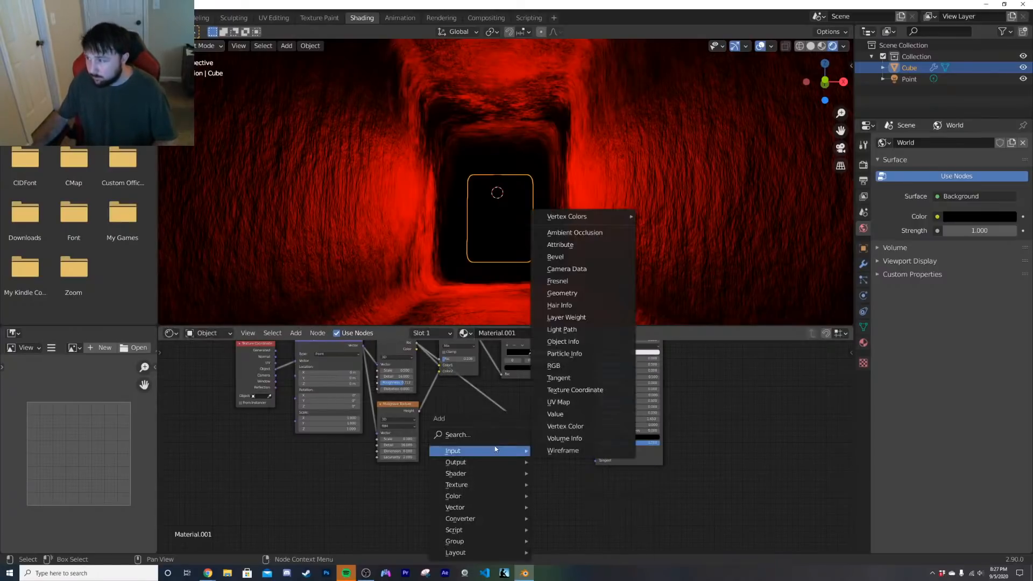
pyautogui.click(475, 434)
pyautogui.write('noi')
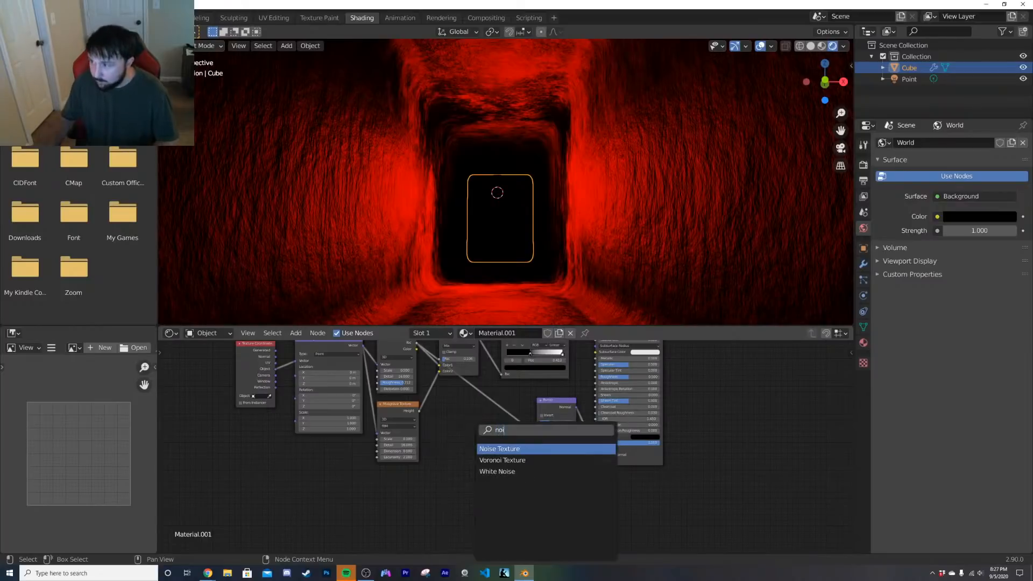
pyautogui.press('Return')
pyautogui.click(423, 482)
pyautogui.scroll(3, 464, 467)
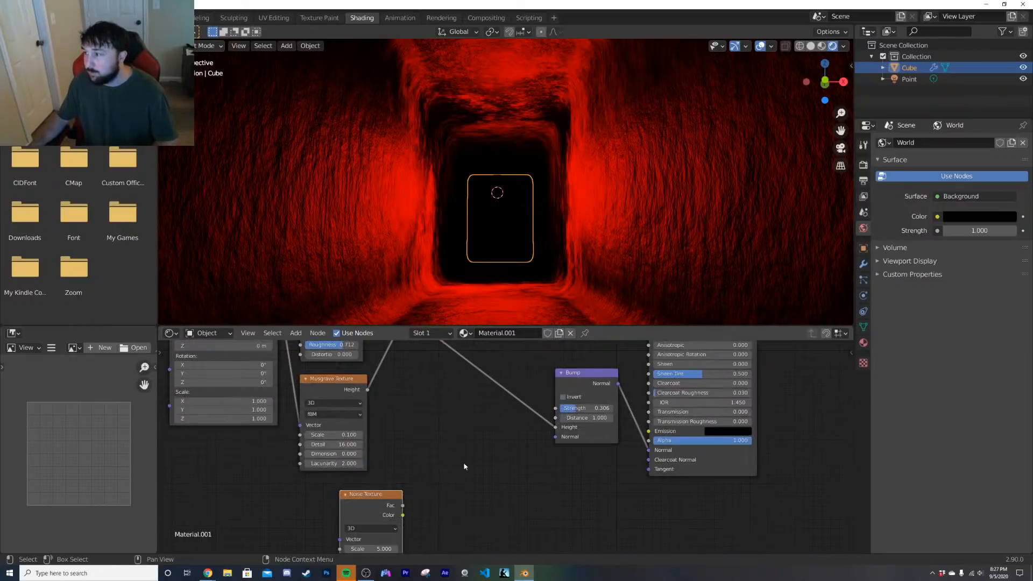
# Step: Add a ColorRamp next to the new Noise Texture and connect its Color output to the Bump node's Normal input
pyautogui.hotkey('shift', 'a')
pyautogui.click(452, 432)
pyautogui.write('col')
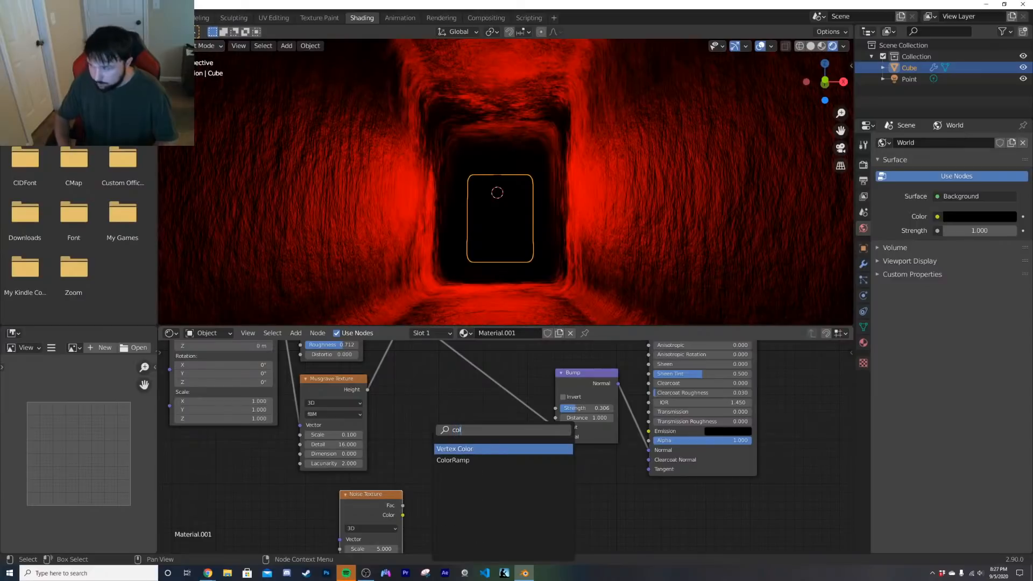
pyautogui.press('Down')
pyautogui.press('Return')
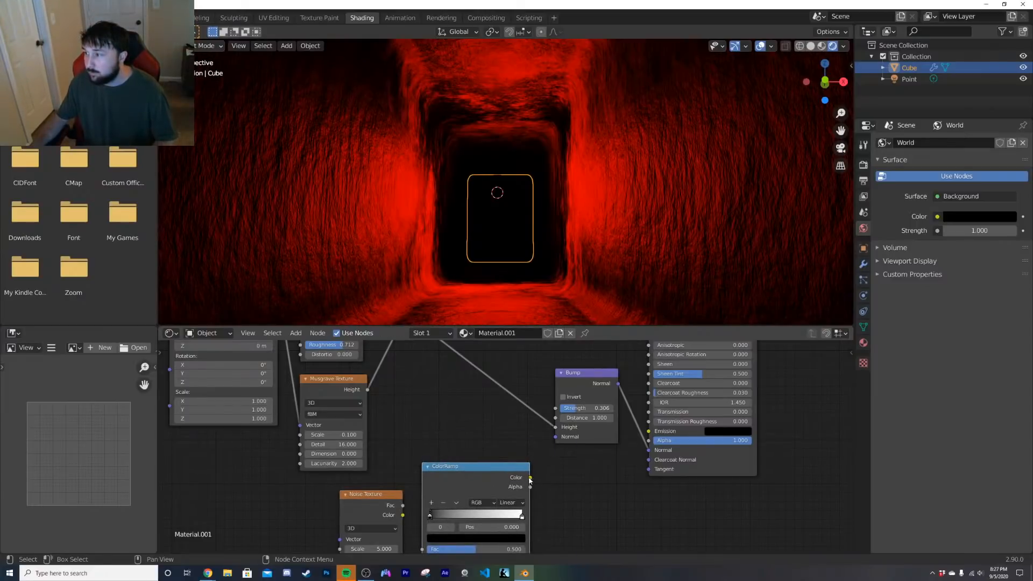
pyautogui.moveTo(531, 478); pyautogui.dragTo(556, 427)
pyautogui.scroll(-4, 470, 431)
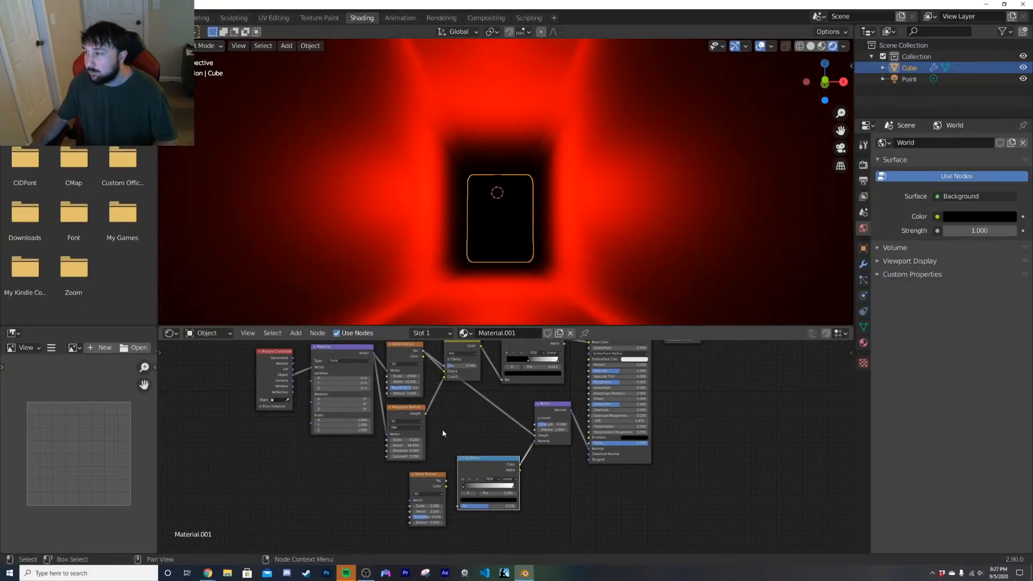
# Step: Connect the Mapping node's Vector output to the new Noise Texture and that noise's Fac output to the new ColorRamp
pyautogui.moveTo(375, 358); pyautogui.dragTo(410, 500)
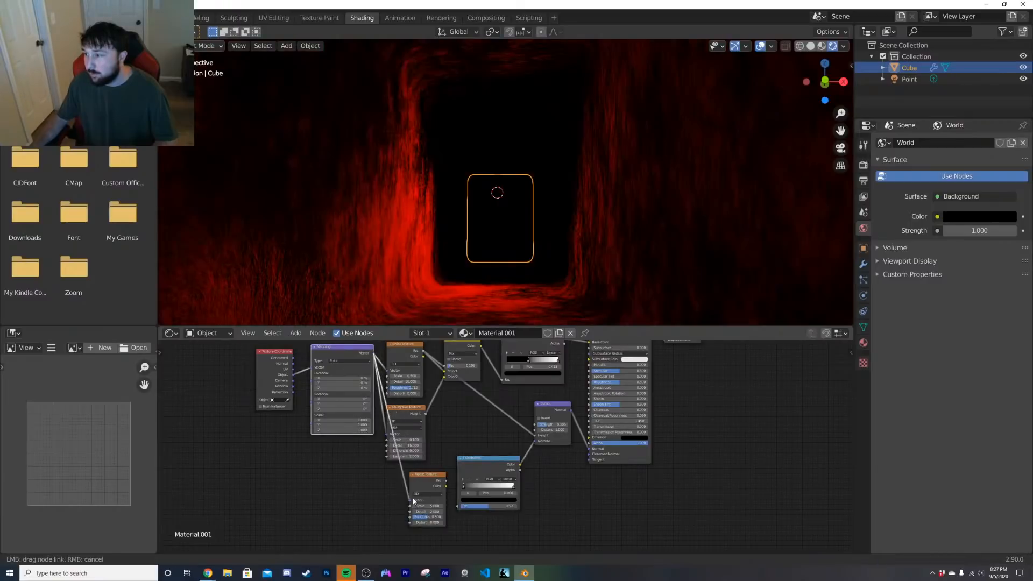
pyautogui.scroll(1, 464, 488)
pyautogui.scroll(-1, 465, 492)
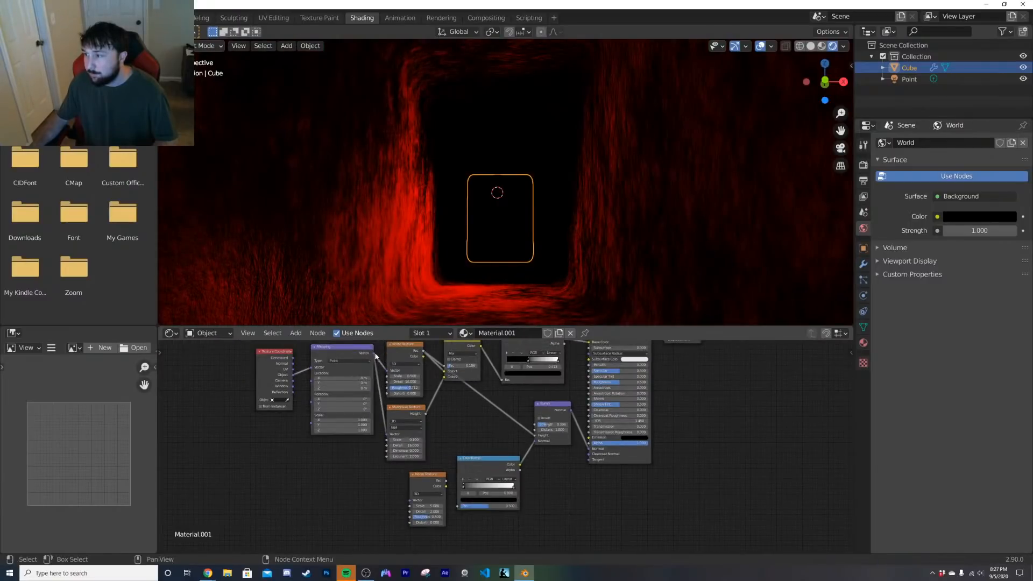
pyautogui.moveTo(375, 356)
pyautogui.mouseDown()
pyautogui.moveTo(424, 553)
pyautogui.moveTo(411, 501)
pyautogui.moveTo(453, 508)
pyautogui.moveTo(440, 504)
pyautogui.mouseUp()
pyautogui.scroll(2, 417, 476)
pyautogui.scroll(2, 507, 450)
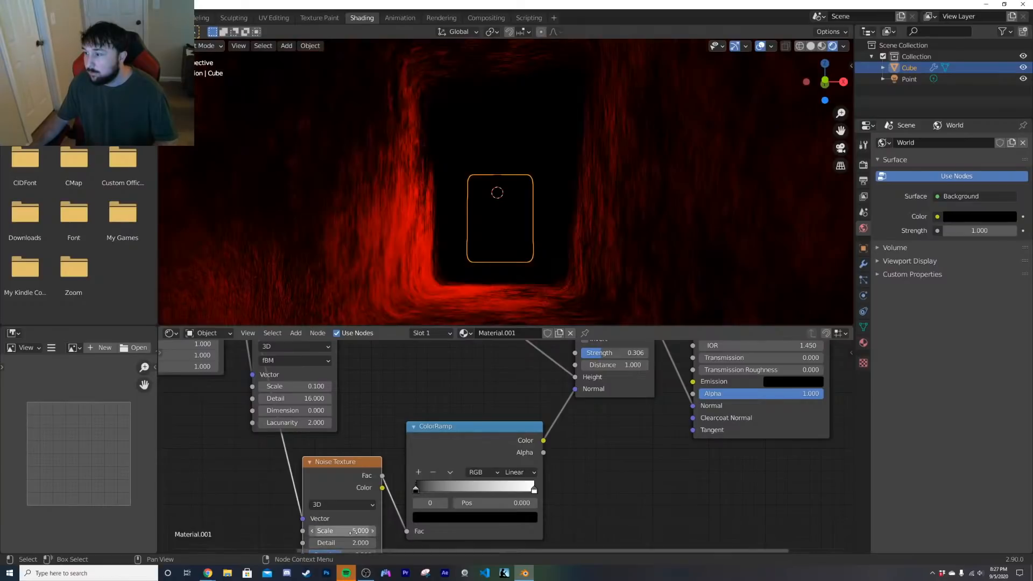
# Step: Set the new noise's detail to 16, move its ColorRamp's black stop to 0.487, and view the result in Material Preview
pyautogui.moveTo(353, 543); pyautogui.dragTo(425, 543)
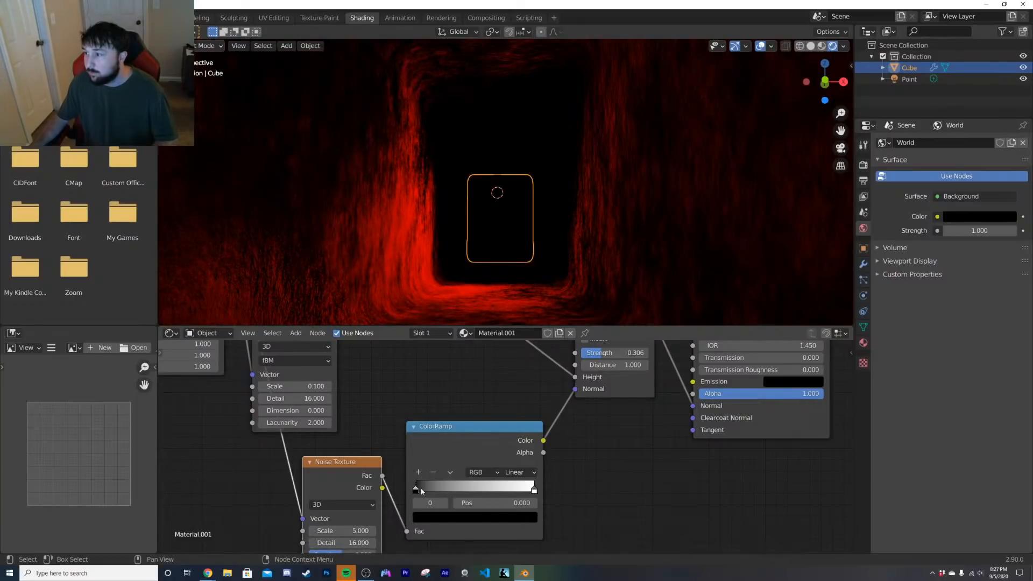
pyautogui.moveTo(421, 488); pyautogui.dragTo(473, 489)
pyautogui.press('z')
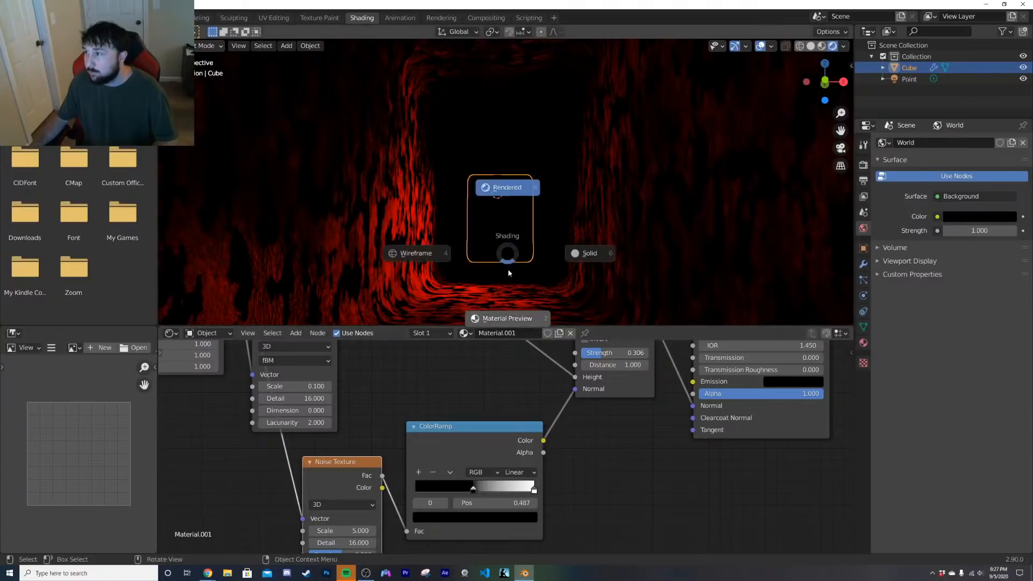
pyautogui.click(507, 319)
# Step: Disconnect the new ColorRamp from the Bump node and move it together with its Noise Texture away from the Bump node
pyautogui.scroll(-2, 542, 389)
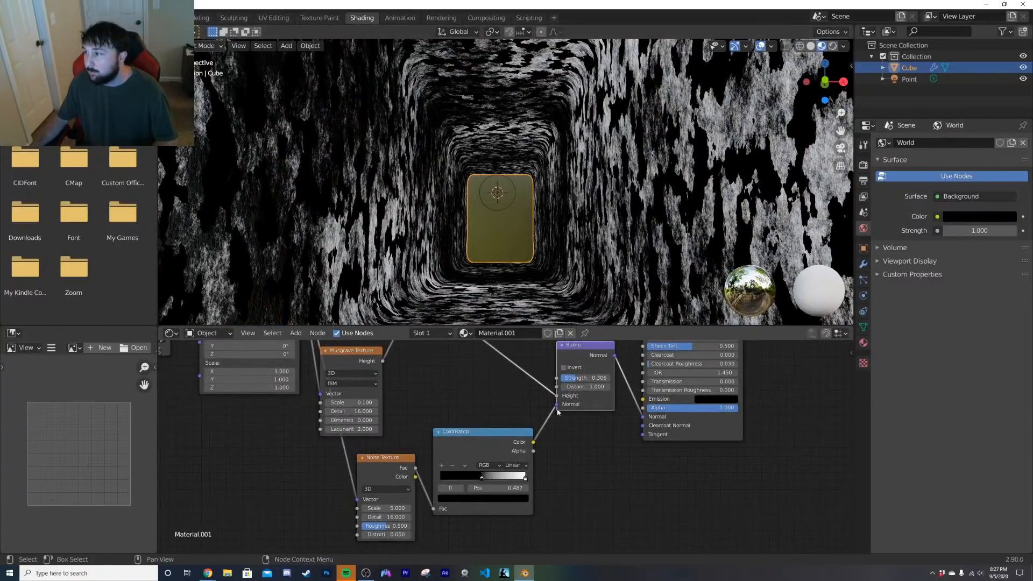
pyautogui.scroll(-2, 533, 449)
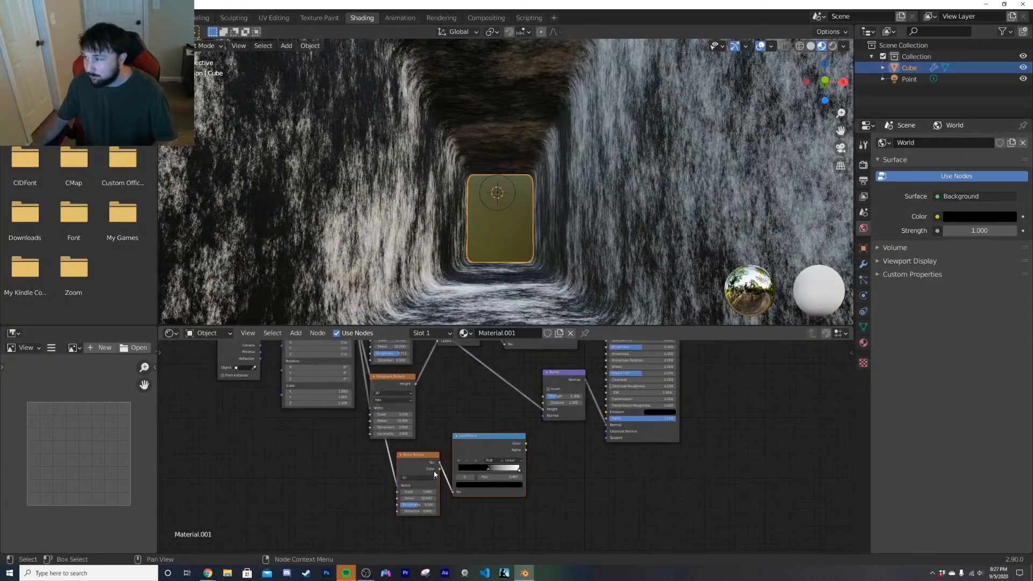
pyautogui.moveTo(491, 435); pyautogui.dragTo(432, 464)
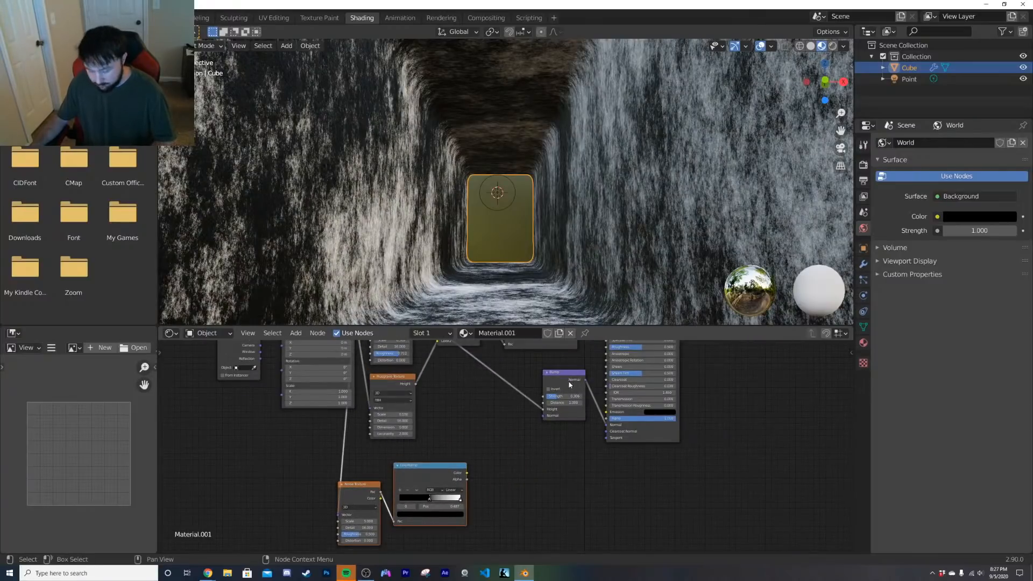
# Step: Duplicate the Bump node, feed the copy's Normal into the original's Normal input, and connect the new ColorRamp's Color to the copy's Height
pyautogui.click(565, 377)
pyautogui.hotkey('shift', 'd')
pyautogui.click(537, 435)
pyautogui.moveTo(540, 432); pyautogui.dragTo(543, 416)
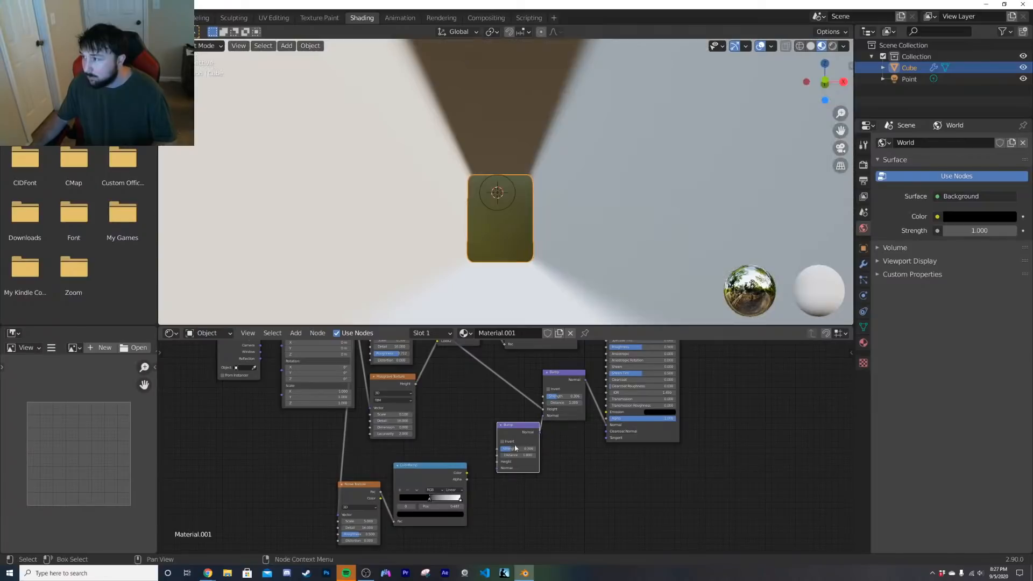
pyautogui.moveTo(467, 472); pyautogui.dragTo(489, 471)
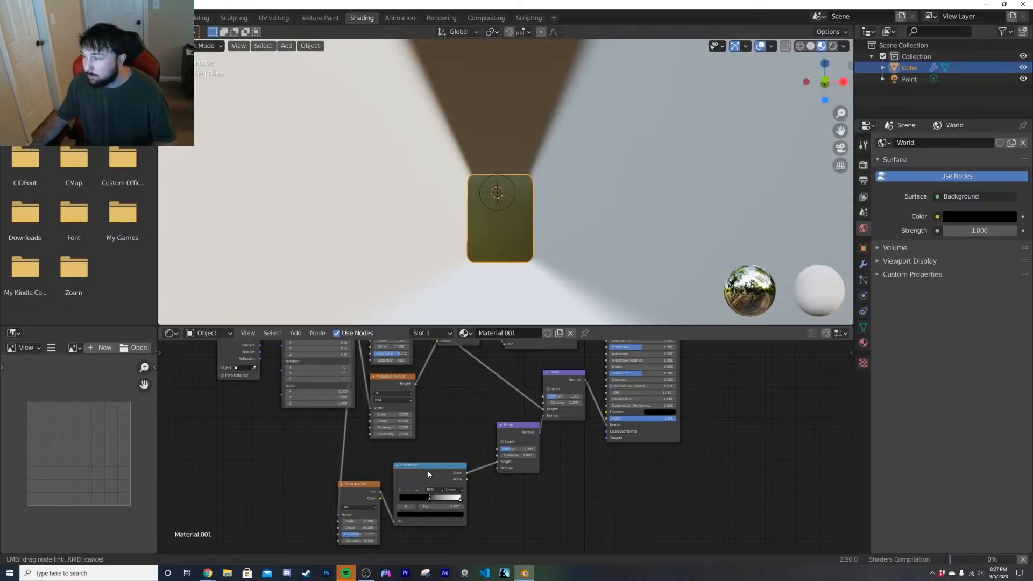
# Step: Show the tube in Rendered shading, shift the lower ColorRamp's black stop slightly, and raise the scale of its Noise Texture
pyautogui.press('z')
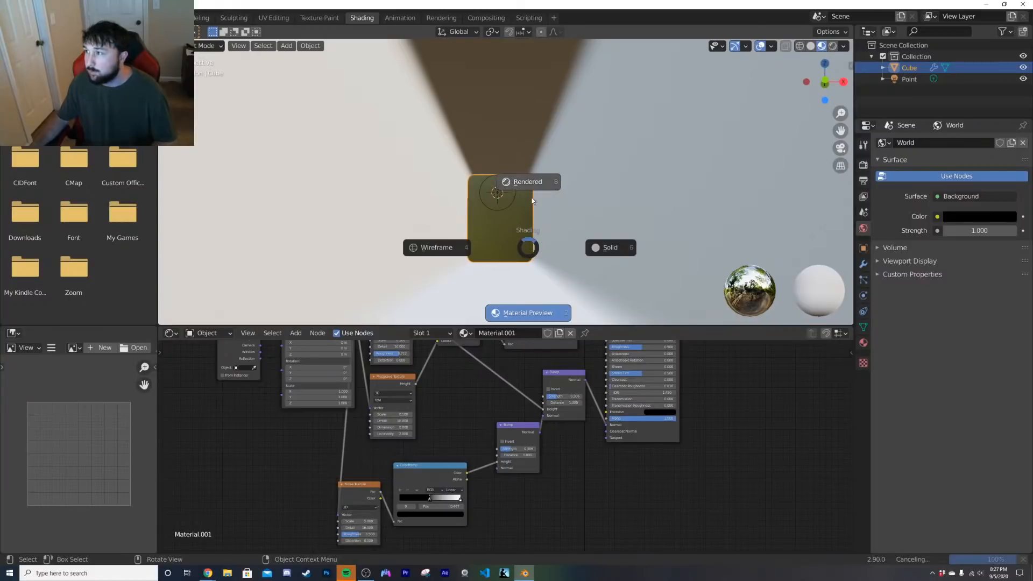
pyautogui.click(532, 199)
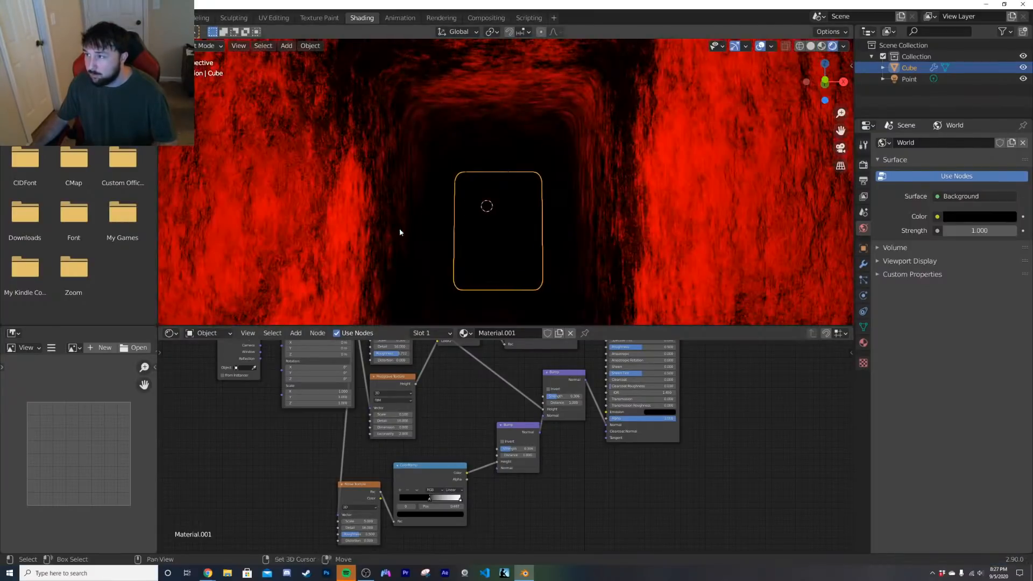
pyautogui.keyDown('shift'); pyautogui.moveTo(400, 230); pyautogui.dragTo(485, 178, button='middle'); pyautogui.keyUp('shift')
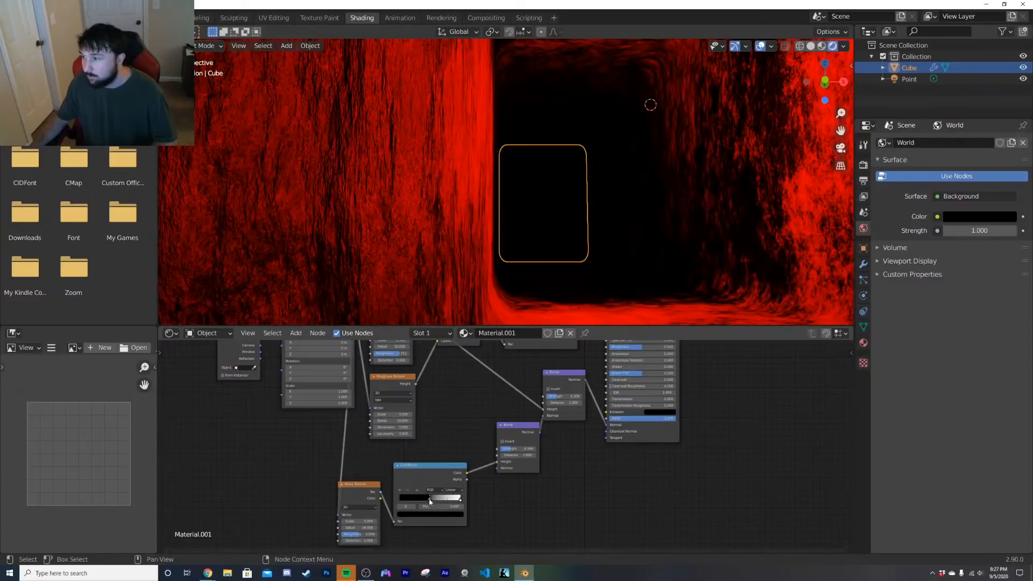
pyautogui.moveTo(430, 501)
pyautogui.mouseDown()
pyautogui.moveTo(441, 501)
pyautogui.moveTo(423, 502)
pyautogui.moveTo(432, 502)
pyautogui.mouseUp()
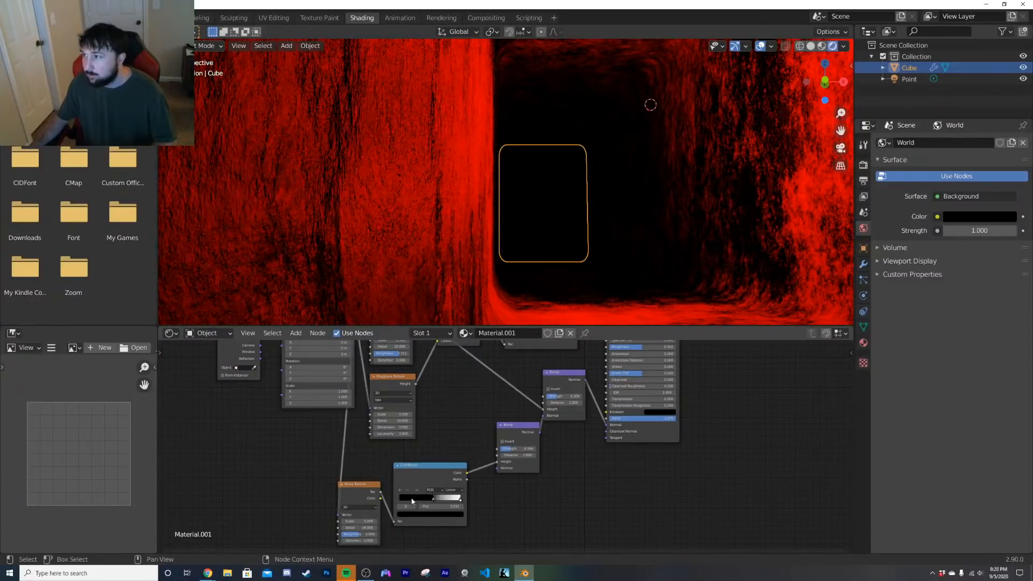
pyautogui.moveTo(356, 522); pyautogui.dragTo(473, 470)
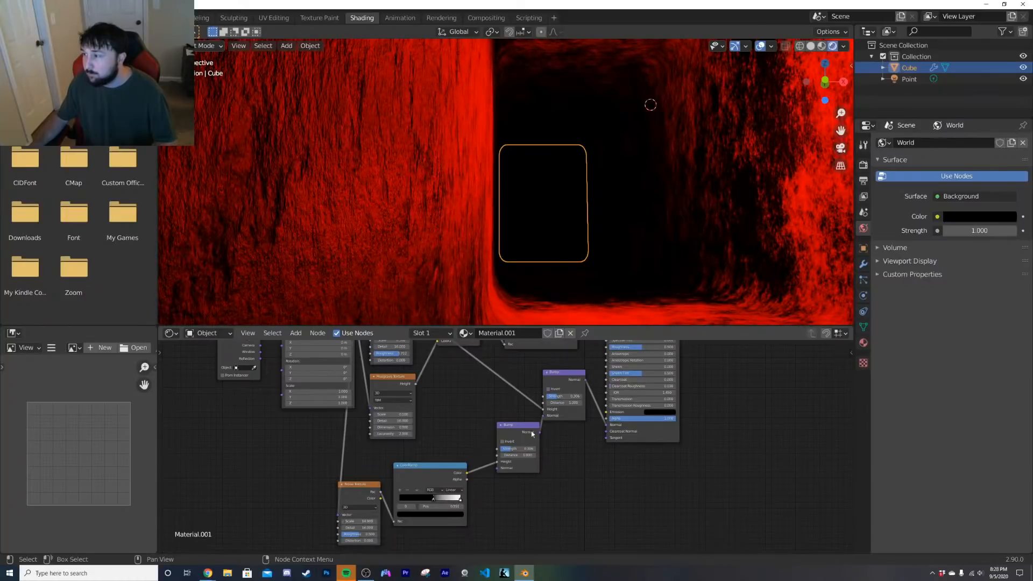
# Step: Move the lower ColorRamp's black stop to 0.564 and set the lower Bump node's strength to 0.724
pyautogui.click(504, 443)
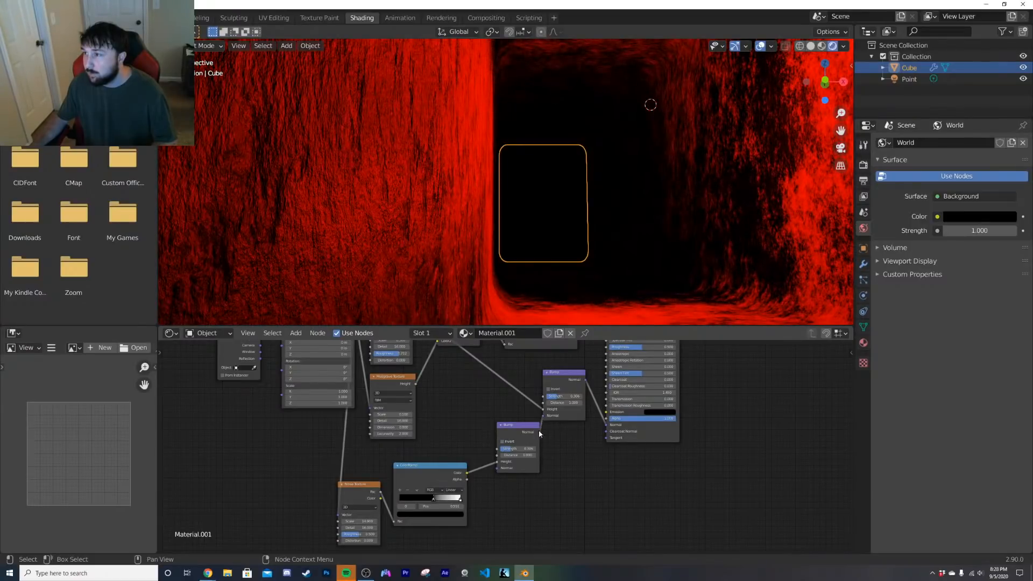
pyautogui.moveTo(436, 501); pyautogui.dragTo(437, 502)
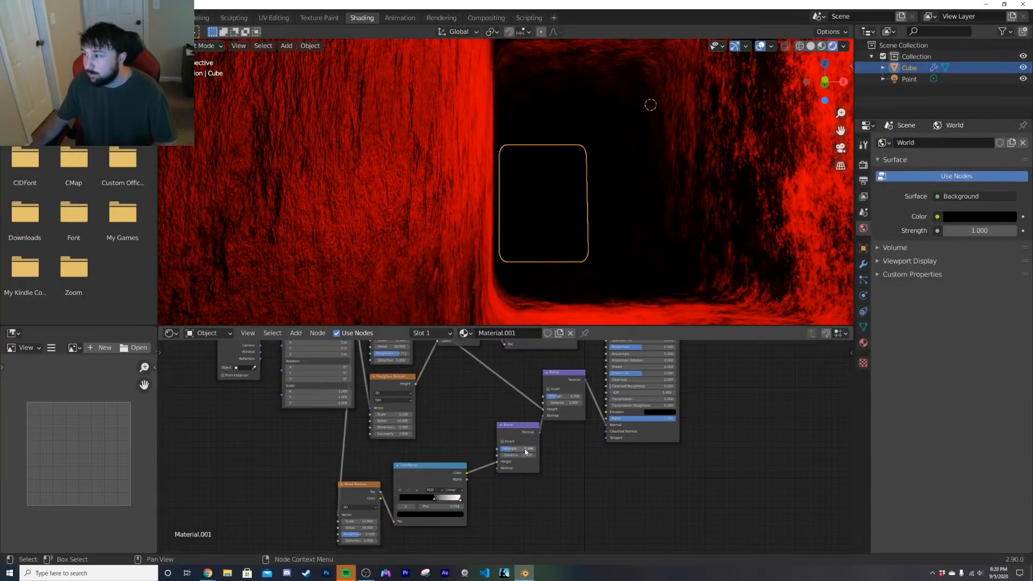
pyautogui.moveTo(525, 452); pyautogui.dragTo(554, 452)
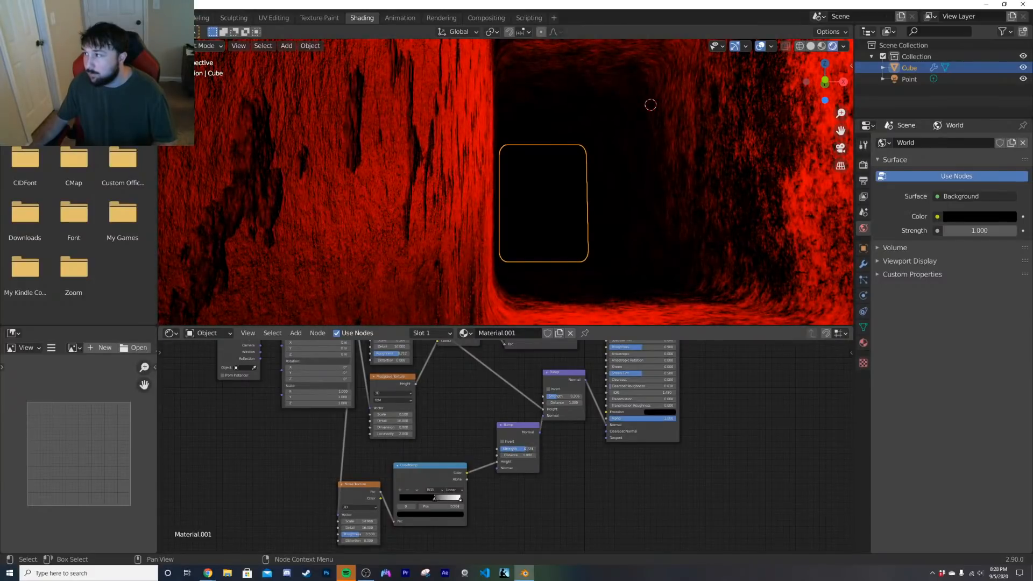
# Step: Align the viewport to front view and add a camera at the scene origin
pyautogui.scroll(-7, 526, 252)
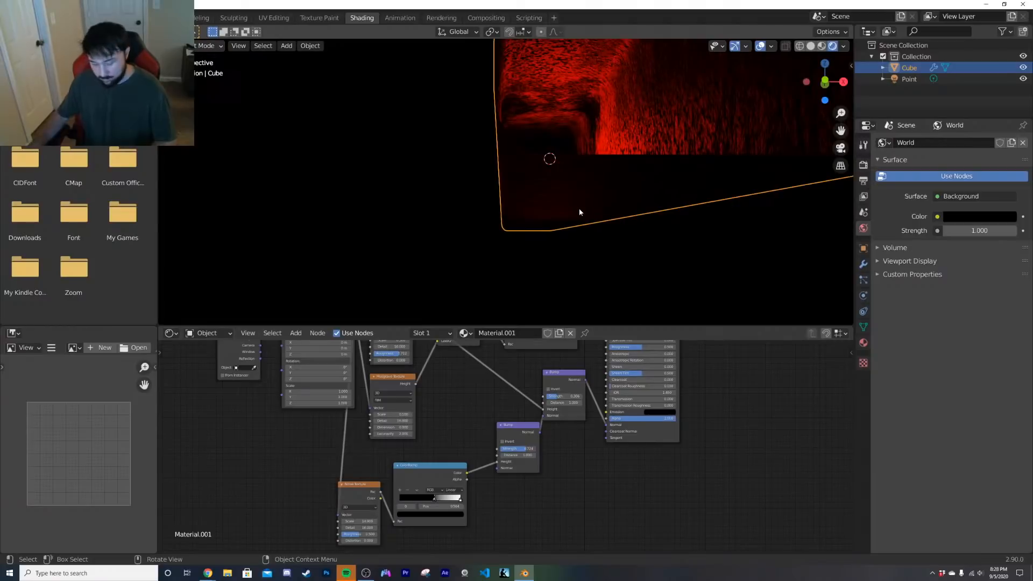
pyautogui.press('`')
pyautogui.click(545, 179)
pyautogui.hotkey('shift', 'a')
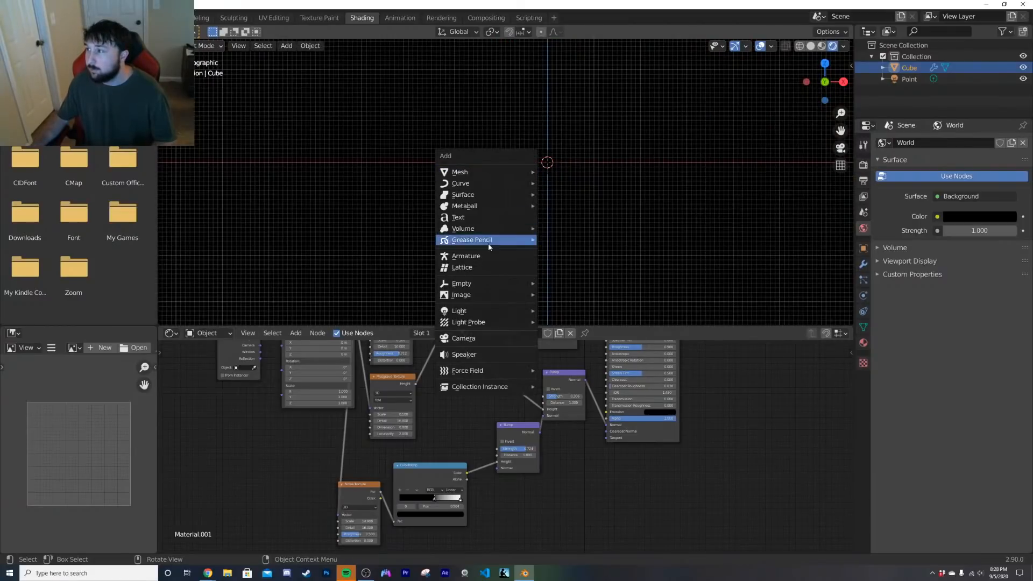
pyautogui.click(469, 339)
pyautogui.moveTo(480, 241); pyautogui.dragTo(465, 224, button='middle')
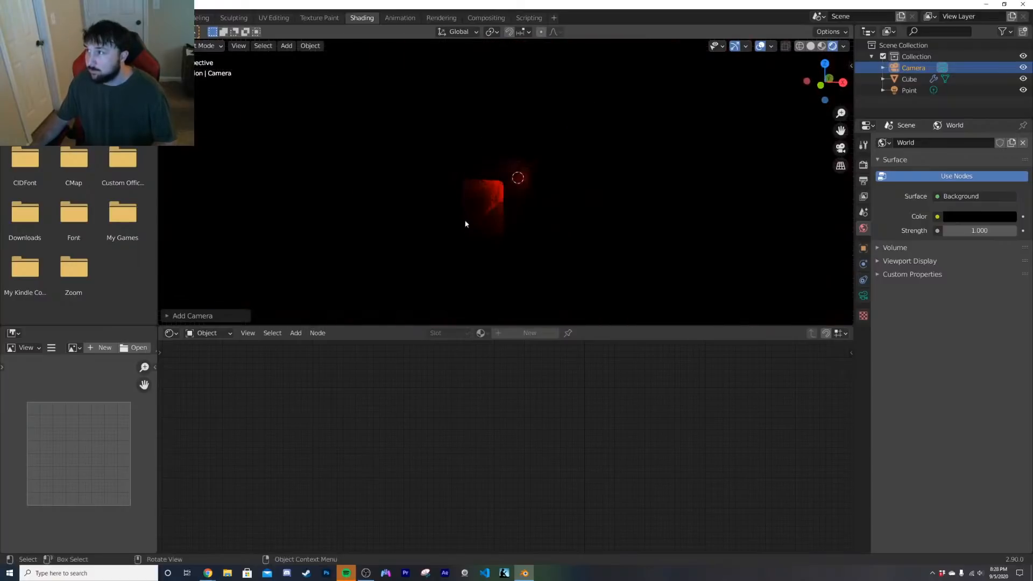
# Step: Set the camera's Y location to -8 m
pyautogui.click(863, 248)
pyautogui.click(969, 187)
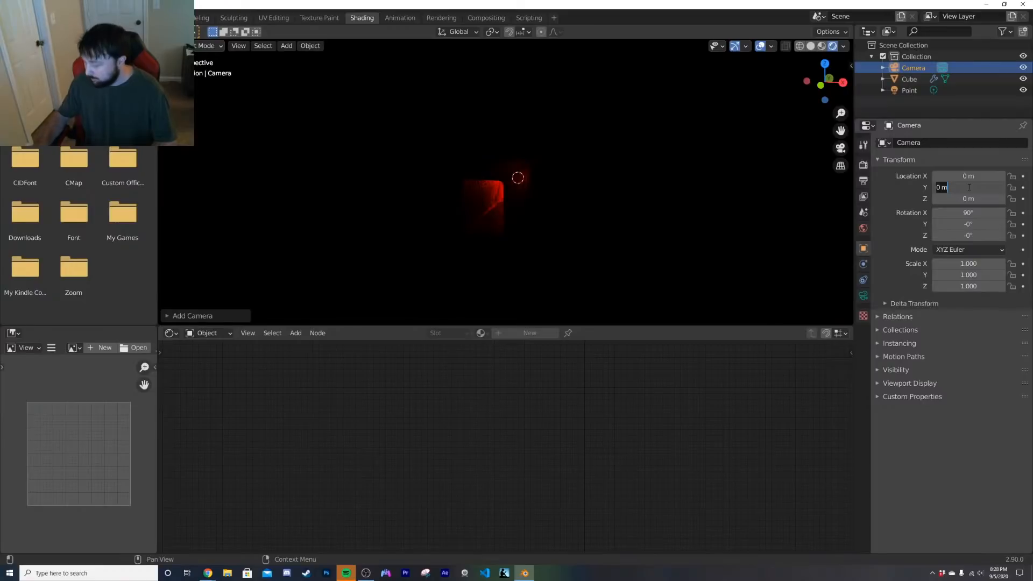
pyautogui.write('-8')
pyautogui.press('Return')
# Step: Look through the camera and frame the corridor by adjusting its height and setting its focal length to 35 mm
pyautogui.press('KP_0')
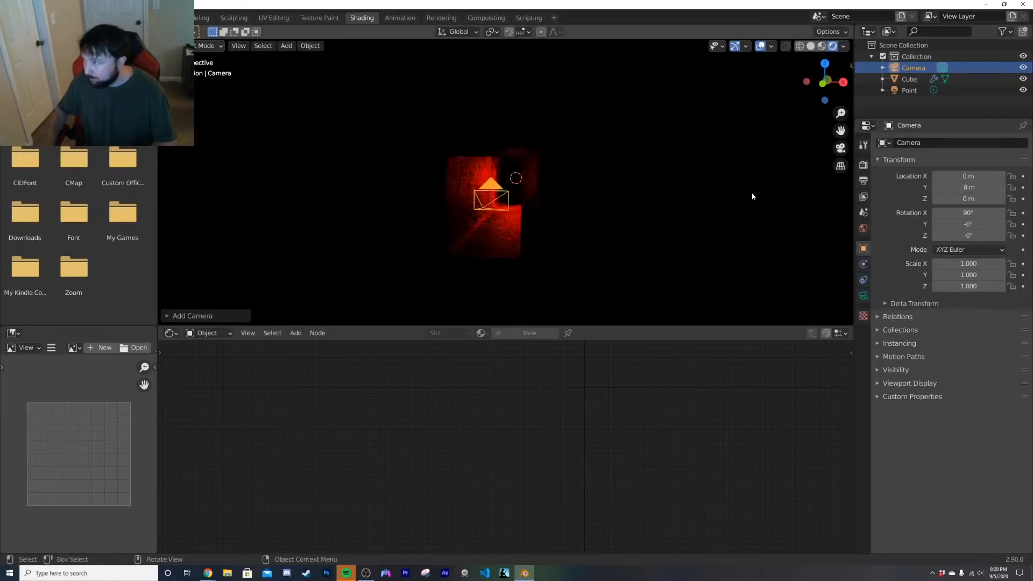
pyautogui.moveTo(971, 200)
pyautogui.mouseDown()
pyautogui.moveTo(938, 200)
pyautogui.moveTo(987, 213)
pyautogui.moveTo(968, 194)
pyautogui.mouseUp()
pyautogui.click(863, 296)
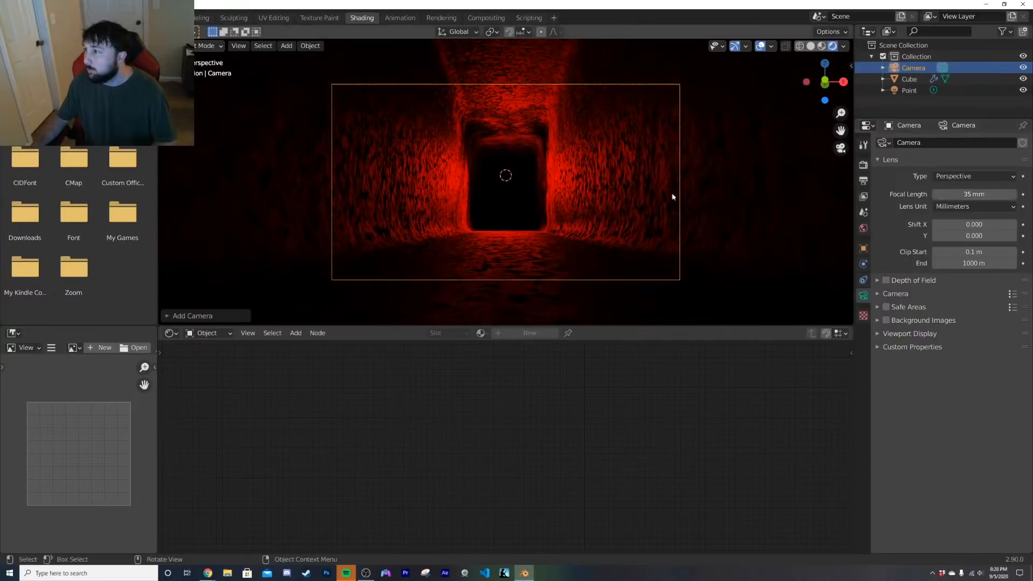
# Step: Select the tube, set the lower Noise Texture's scale to 4.670, and reduce the lower Bump node's strength to 0.606
pyautogui.scroll(3, 670, 183)
pyautogui.click(674, 180)
pyautogui.scroll(5, 403, 511)
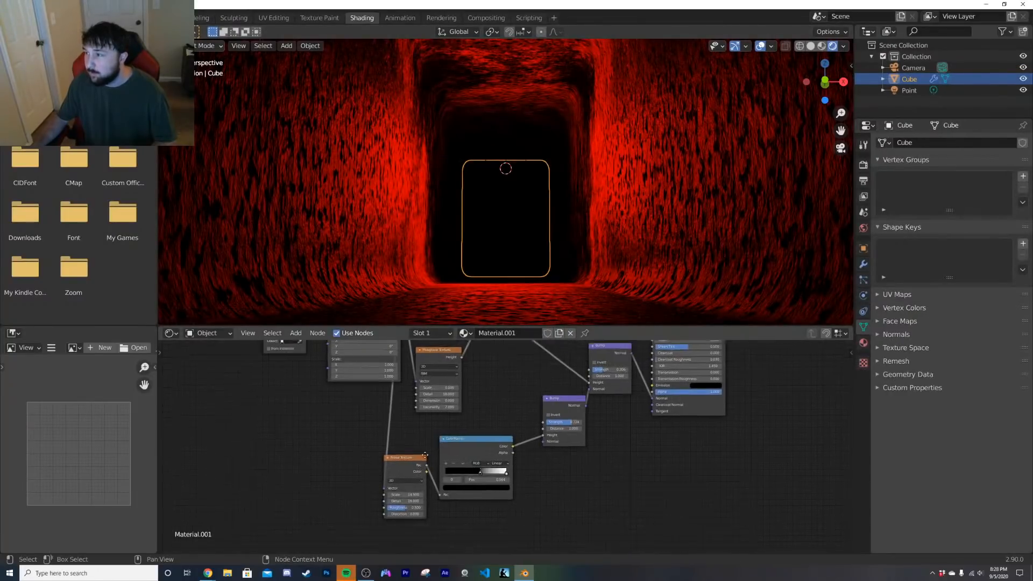
pyautogui.moveTo(288, 536); pyautogui.dragTo(223, 536)
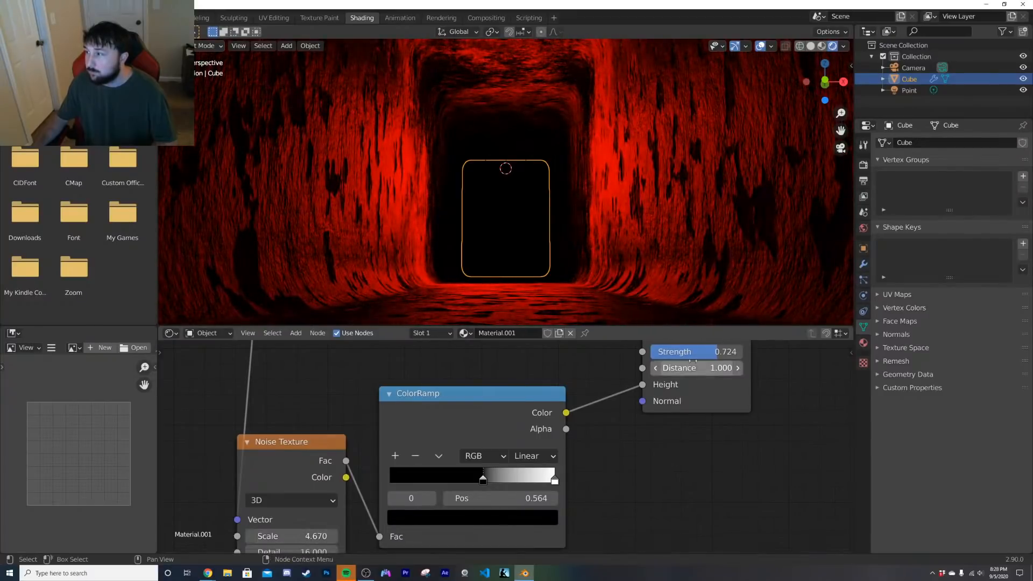
pyautogui.moveTo(700, 352)
pyautogui.mouseDown()
pyautogui.moveTo(668, 352)
pyautogui.moveTo(699, 351)
pyautogui.mouseUp()
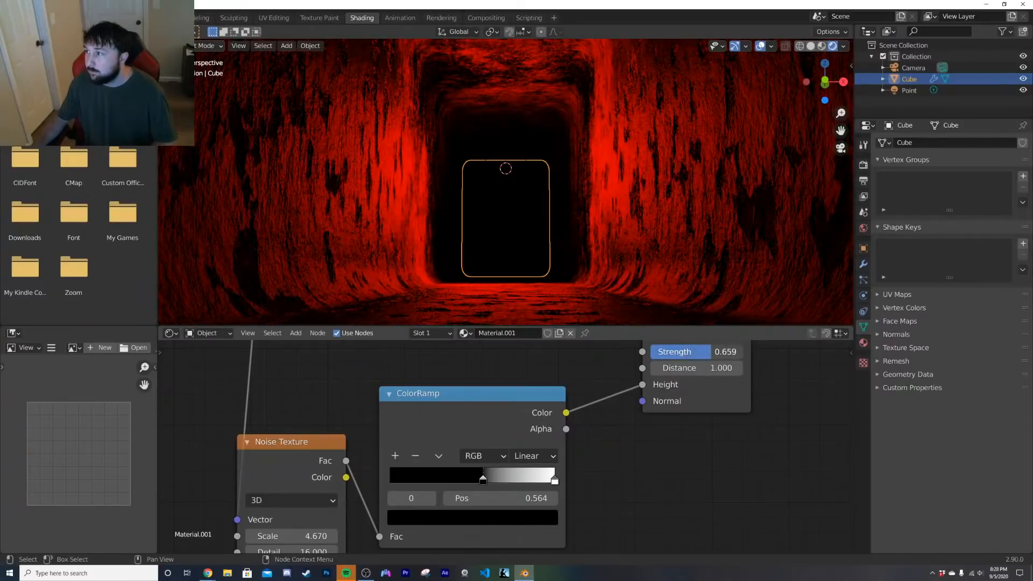
pyautogui.scroll(-2, 569, 237)
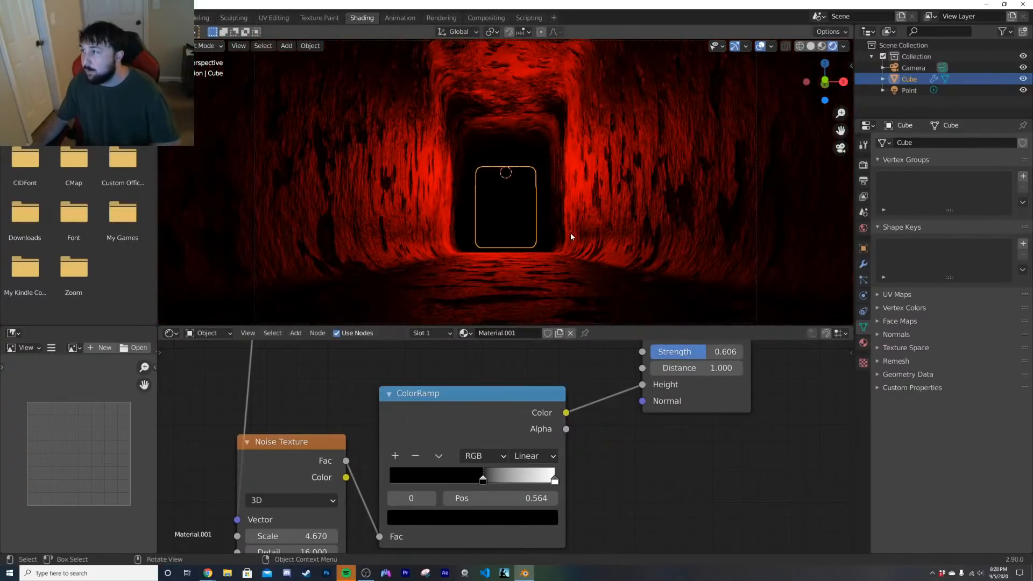
# Step: Set the strength of the Bump node connected to the Principled BSDF to 0.276
pyautogui.moveTo(551, 373); pyautogui.dragTo(738, 439, button='middle')
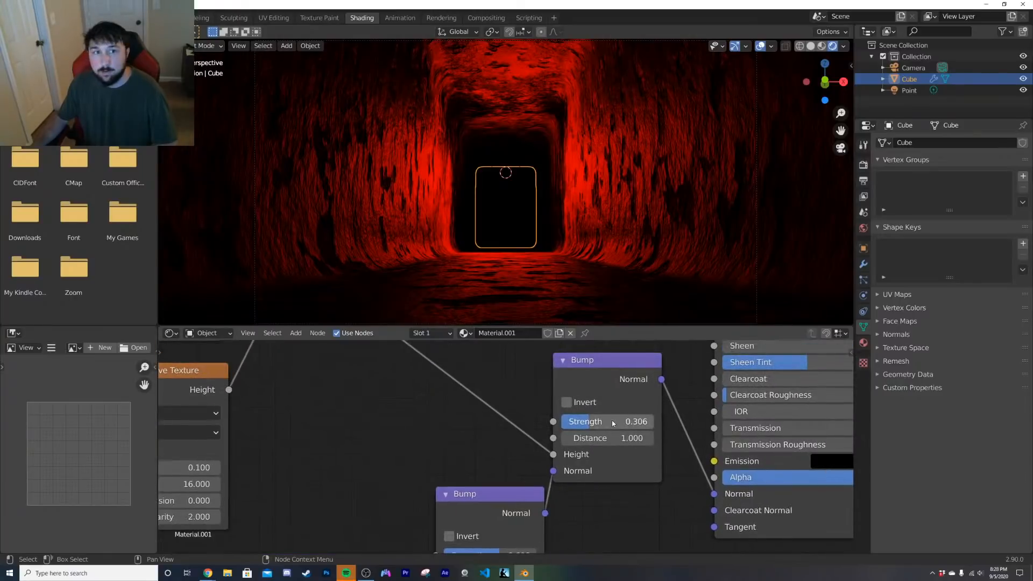
pyautogui.moveTo(611, 421); pyautogui.dragTo(573, 421)
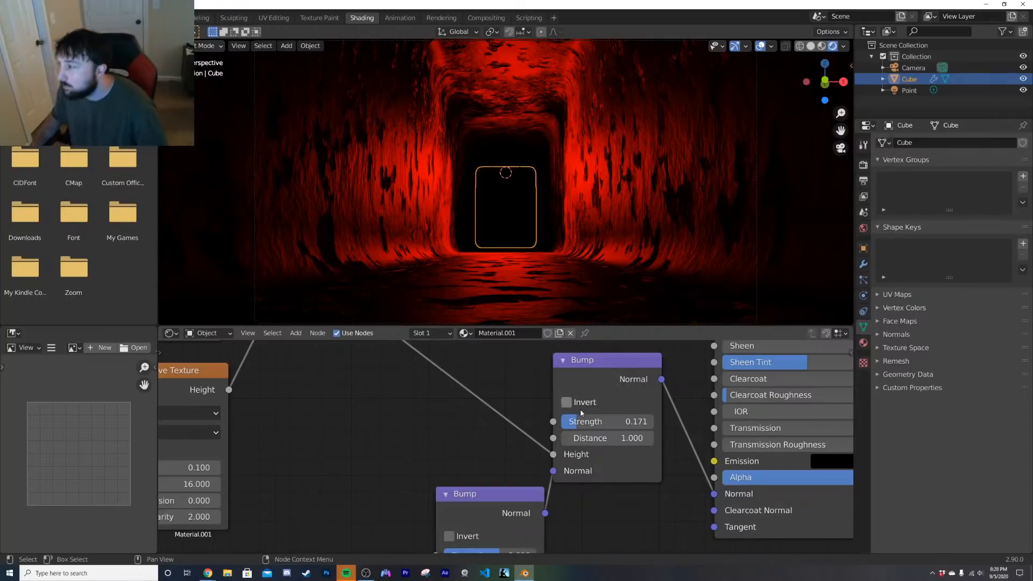
pyautogui.moveTo(580, 421); pyautogui.dragTo(585, 421)
# Step: Move the Mix node and its ColorRamp up to free space, and place a duplicate of the ColorRamp beneath the original
pyautogui.scroll(-3, 490, 404)
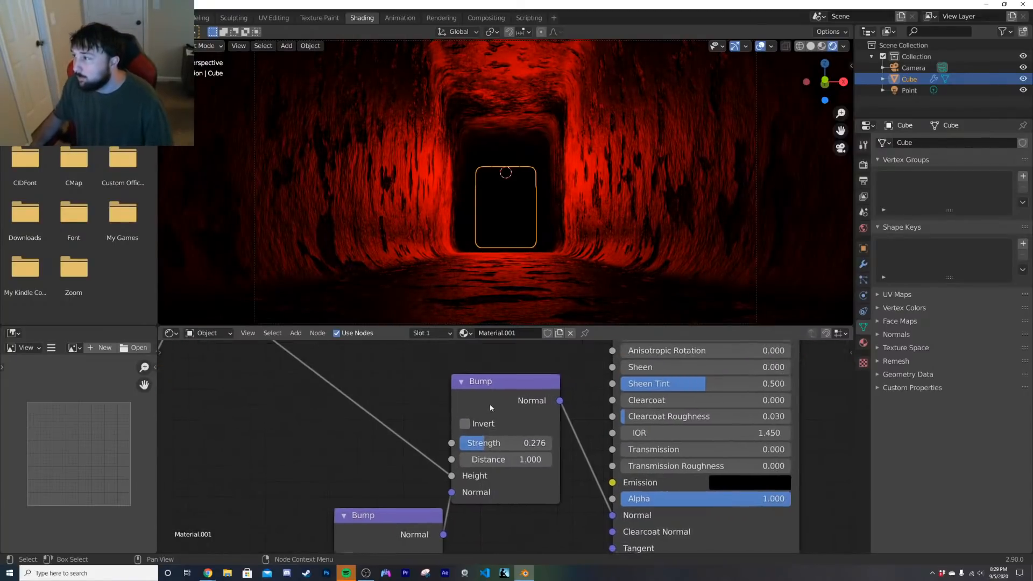
pyautogui.moveTo(490, 403); pyautogui.dragTo(431, 452, button='middle')
pyautogui.moveTo(446, 443); pyautogui.dragTo(446, 487)
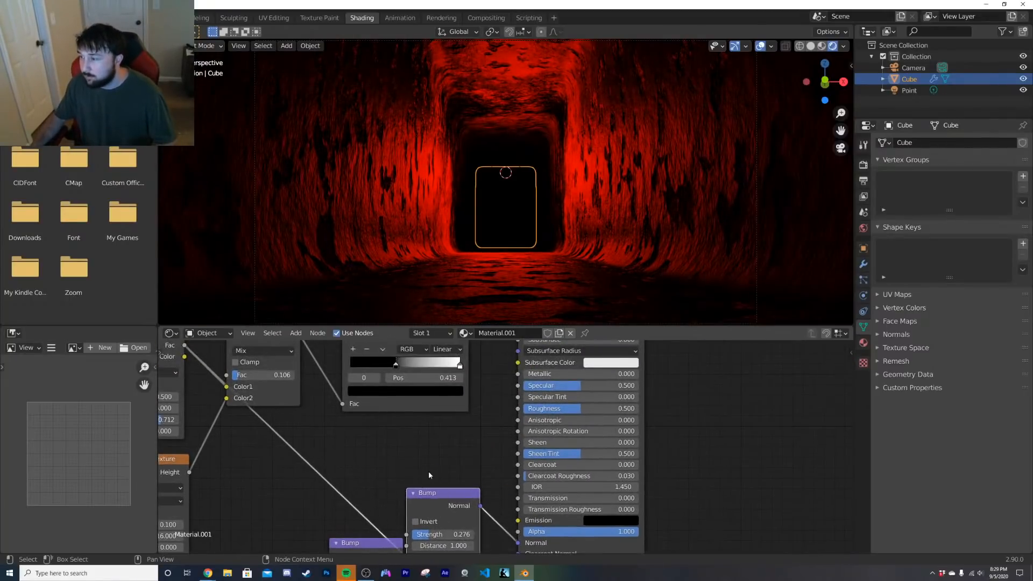
pyautogui.scroll(-4, 428, 470)
pyautogui.moveTo(356, 360); pyautogui.dragTo(453, 361)
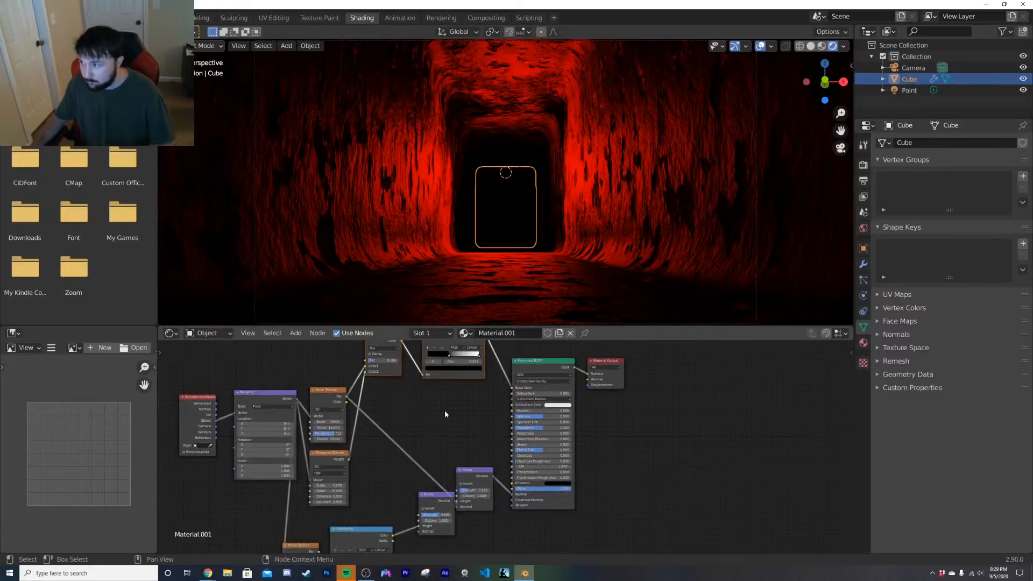
pyautogui.scroll(-2, 445, 414)
pyautogui.moveTo(452, 365); pyautogui.dragTo(453, 411)
pyautogui.scroll(2, 453, 411)
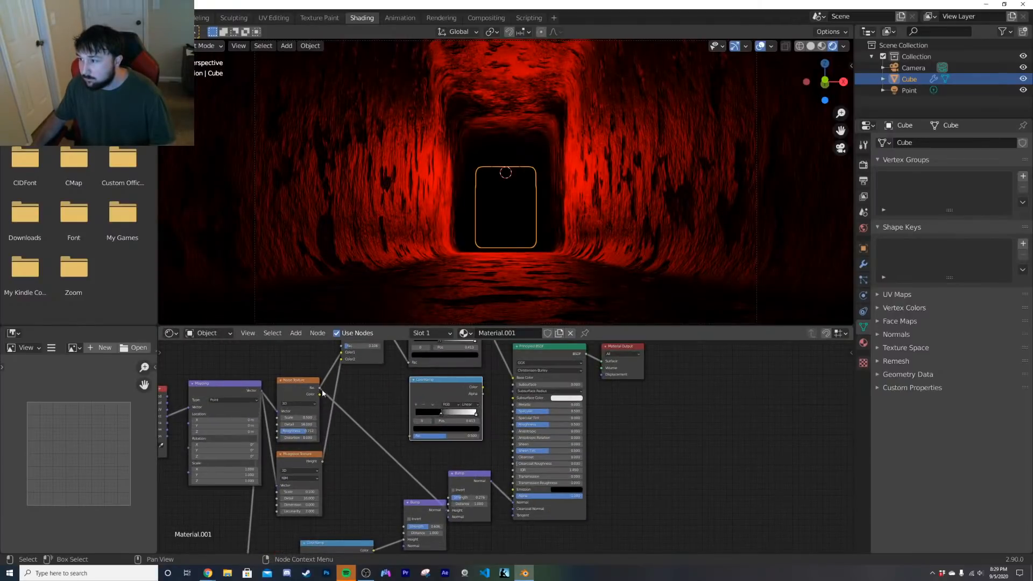
# Step: Connect the upper Noise Texture's Fac to the duplicated ColorRamp's Fac and the ramp's Color to the Principled BSDF's Roughness
pyautogui.moveTo(321, 388); pyautogui.dragTo(369, 402)
pyautogui.moveTo(412, 434); pyautogui.dragTo(412, 435)
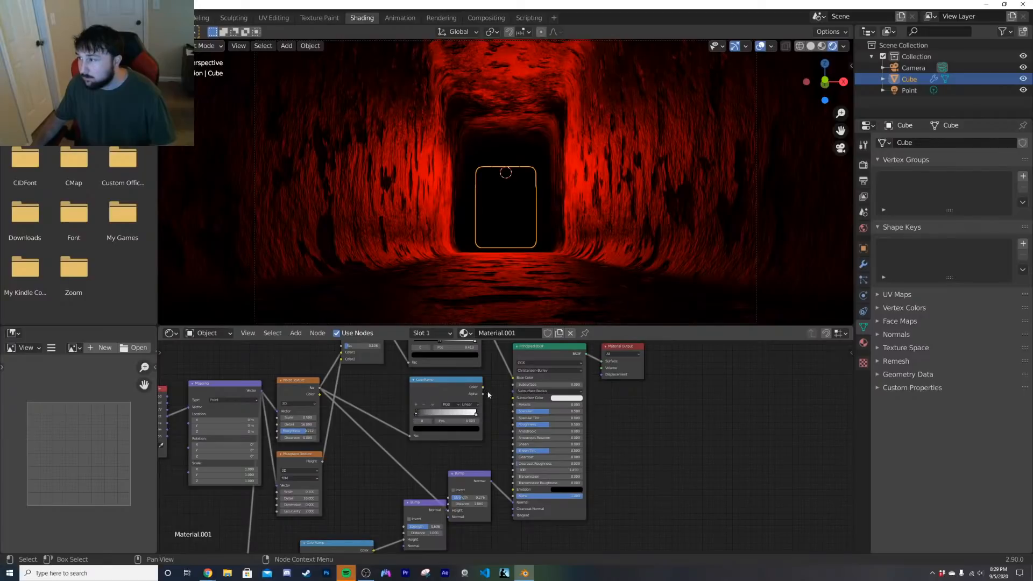
pyautogui.moveTo(513, 429); pyautogui.dragTo(514, 429)
# Step: Set the roughness ColorRamp's black stop to position 0.000 and lighten its color to a grey with value 0.466
pyautogui.scroll(5, 473, 419)
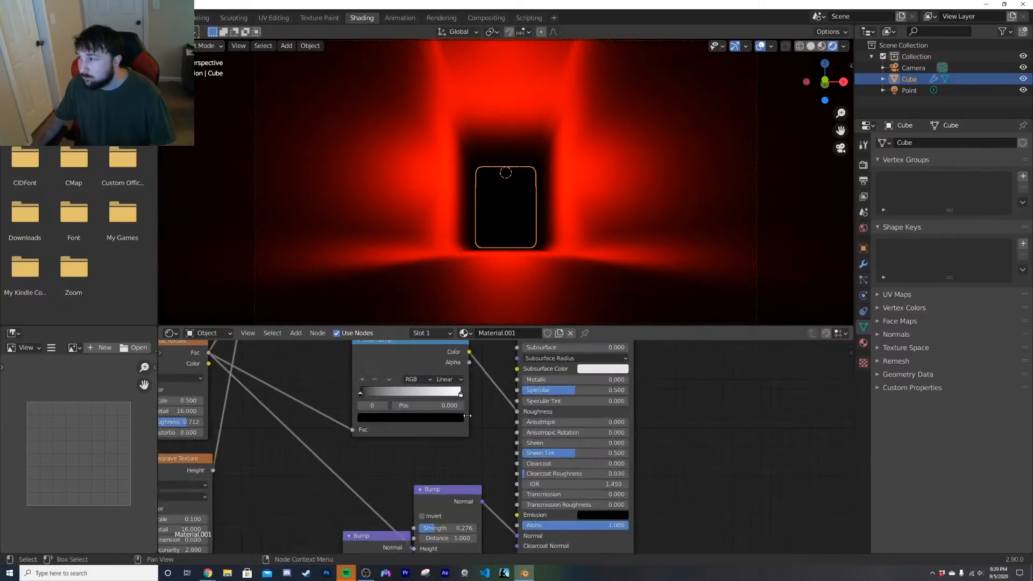
pyautogui.scroll(1, 475, 466)
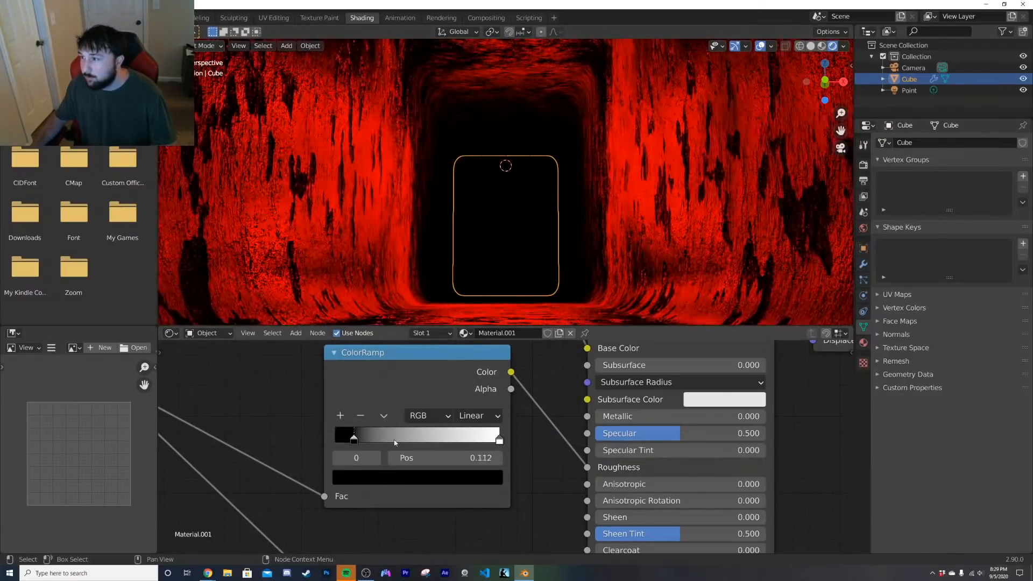
pyautogui.moveTo(343, 447)
pyautogui.mouseDown()
pyautogui.moveTo(447, 441)
pyautogui.moveTo(334, 440)
pyautogui.mouseUp()
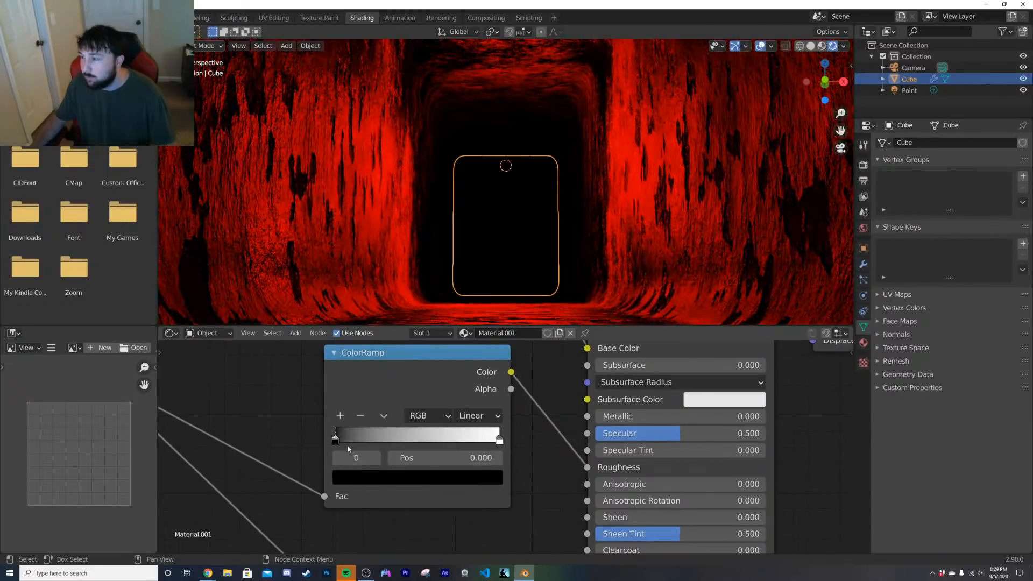
pyautogui.click(429, 483)
pyautogui.moveTo(464, 373); pyautogui.dragTo(465, 314)
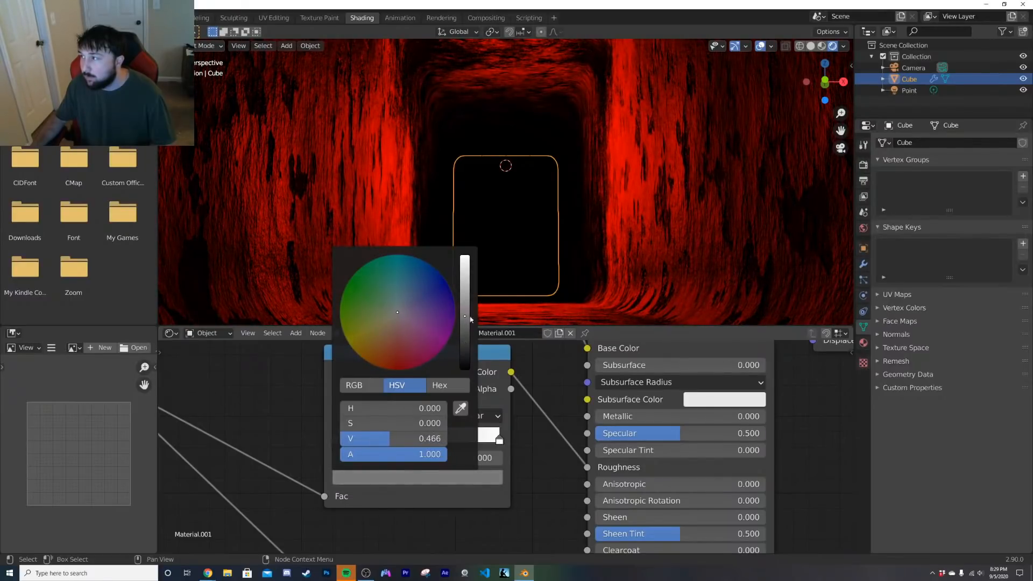
# Step: Switch to the Layout workspace and hide the viewport gizmos and overlays for a clean look at the camera view
pyautogui.scroll(-3, 593, 216)
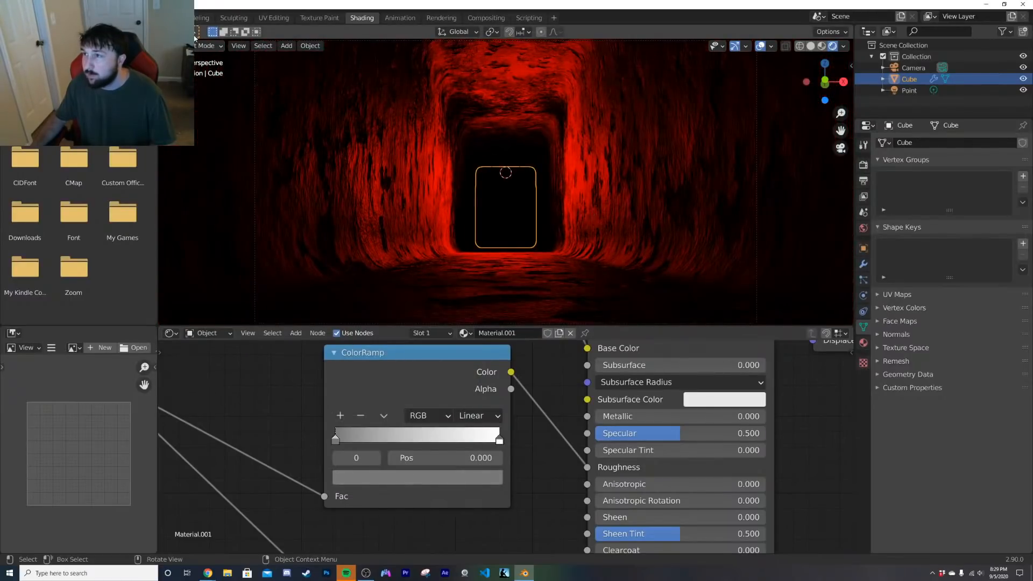
pyautogui.click(164, 18)
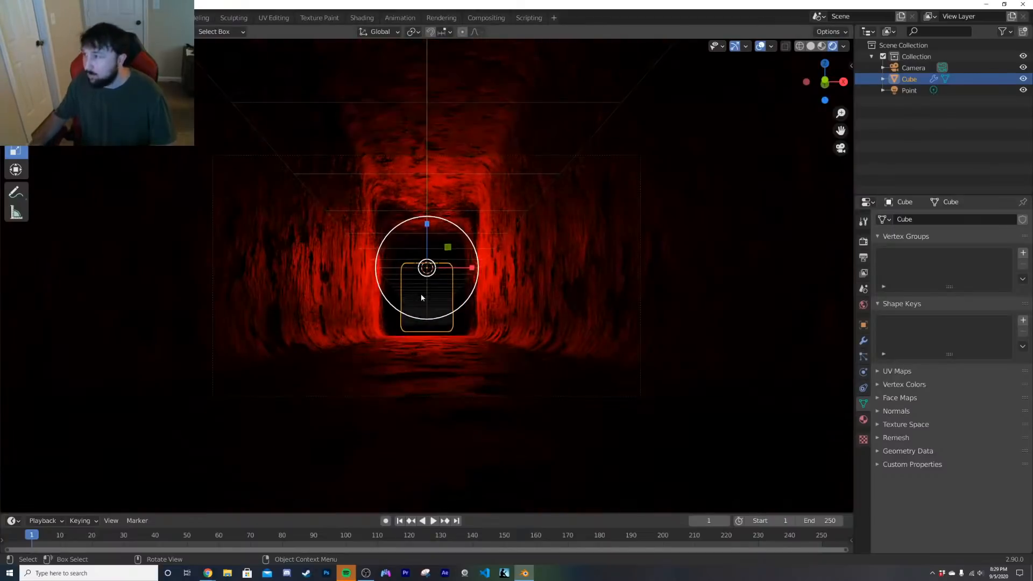
pyautogui.click(735, 46)
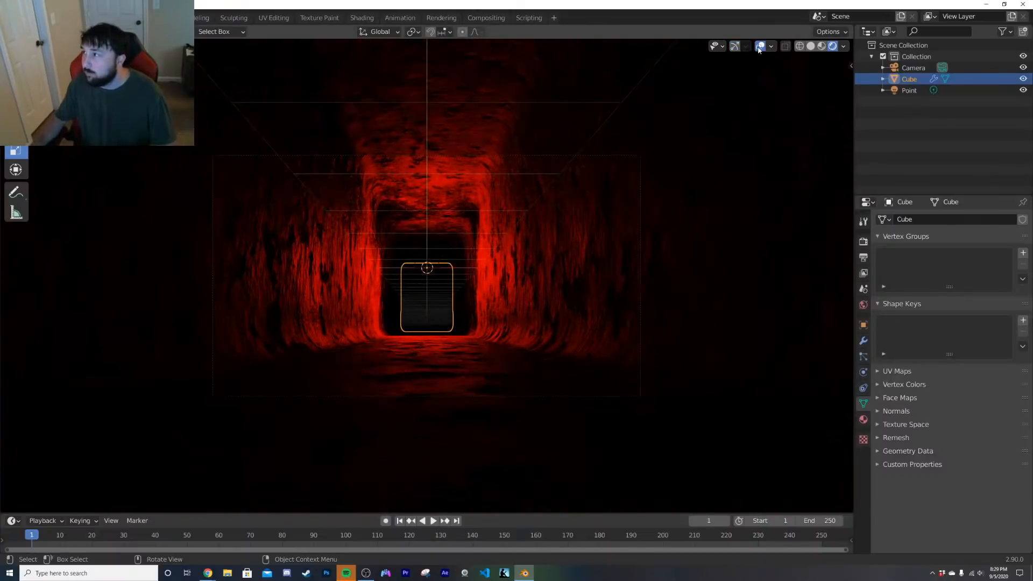
pyautogui.click(760, 46)
pyautogui.scroll(3, 520, 272)
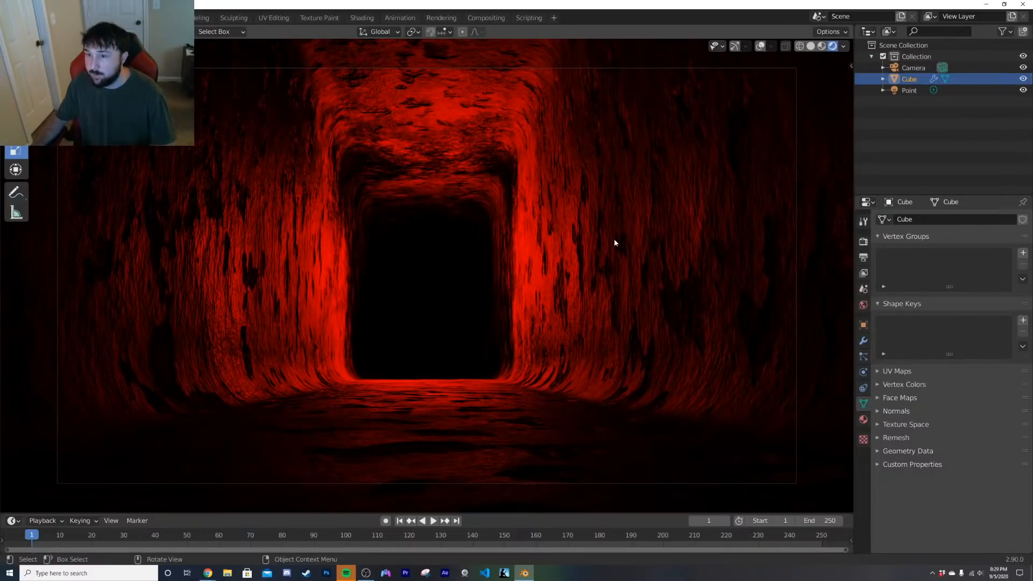
# Step: Switch the viewport to Solid shading and save the file red.blend
pyautogui.press('z')
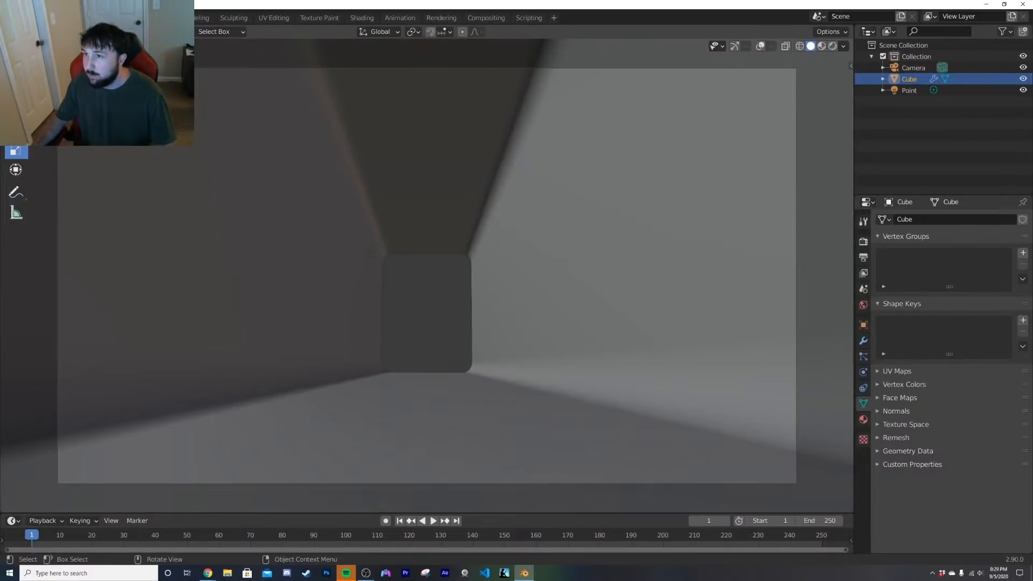
pyautogui.click(25, 18)
pyautogui.hotkey('ctrl', 's')
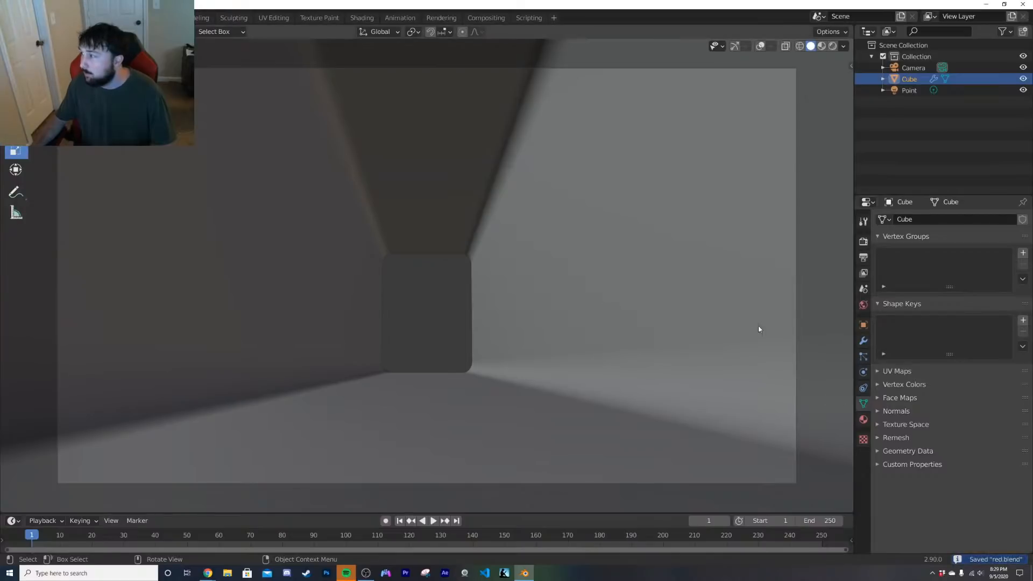
# Step: Add a Displace modifier to the tunnel cube and apply the cube's scale
pyautogui.click(864, 341)
pyautogui.click(915, 220)
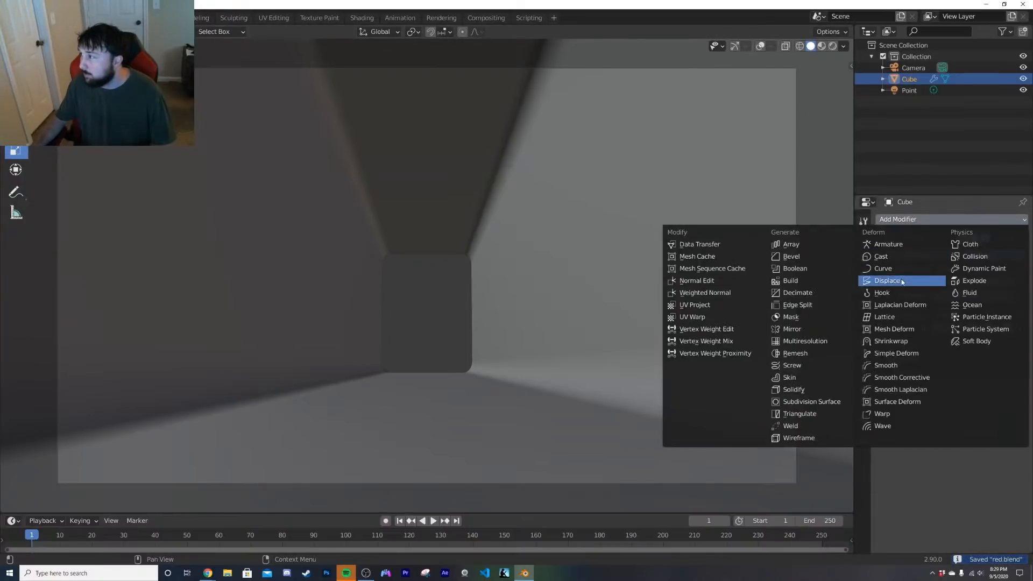
pyautogui.click(886, 281)
pyautogui.hotkey('ctrl', 'a')
pyautogui.click(595, 316)
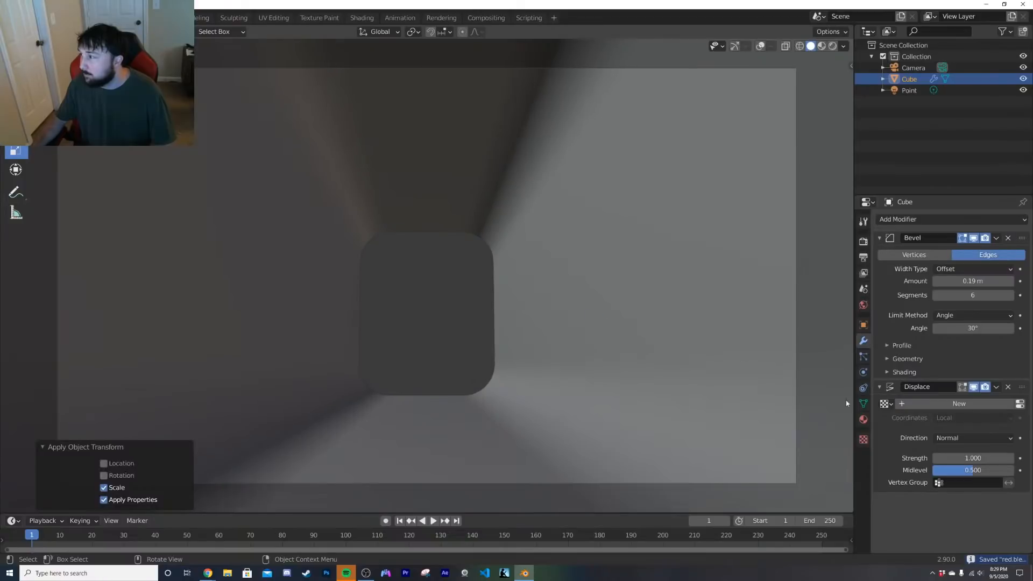
pyautogui.click(995, 403)
pyautogui.click(1020, 404)
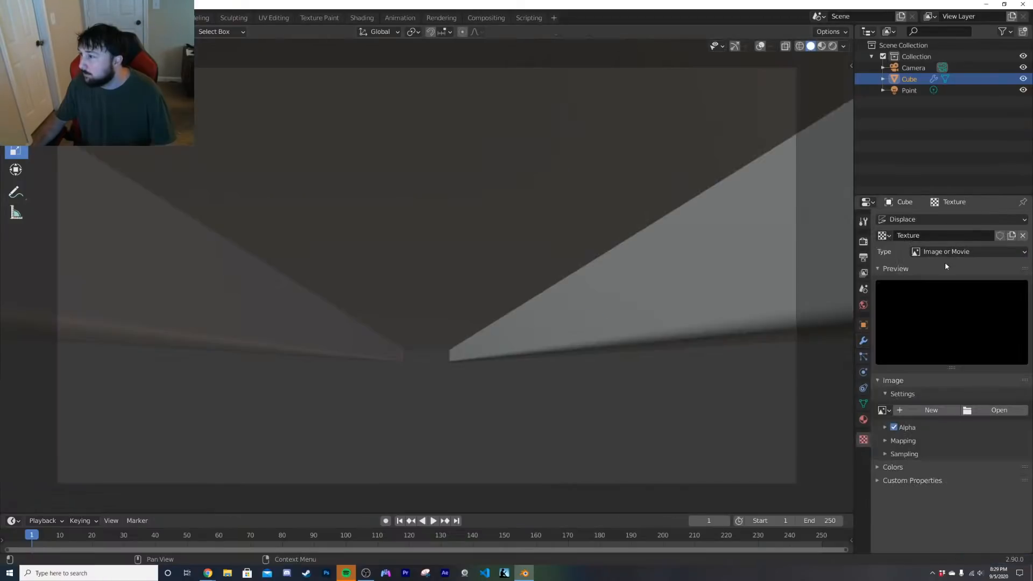
pyautogui.press('KP_0')
pyautogui.press('KP_0')
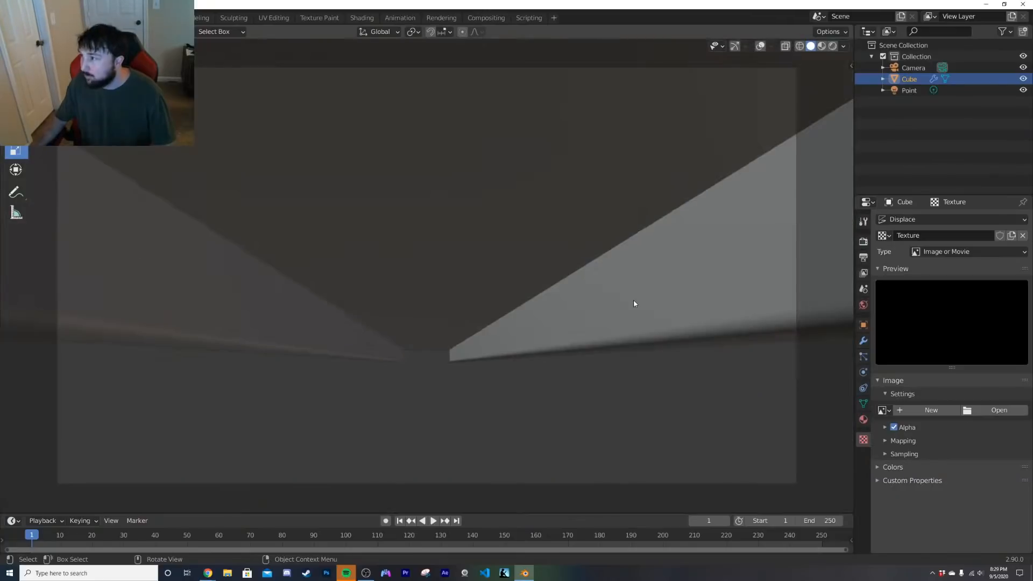
pyautogui.hotkey('ctrl', 'a')
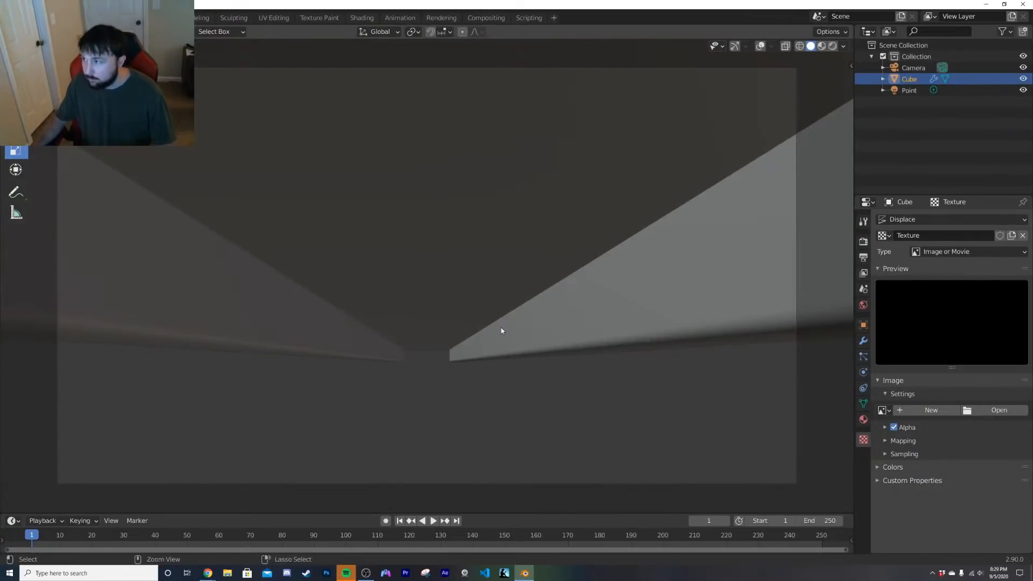
pyautogui.hotkey('ctrl', 'z')
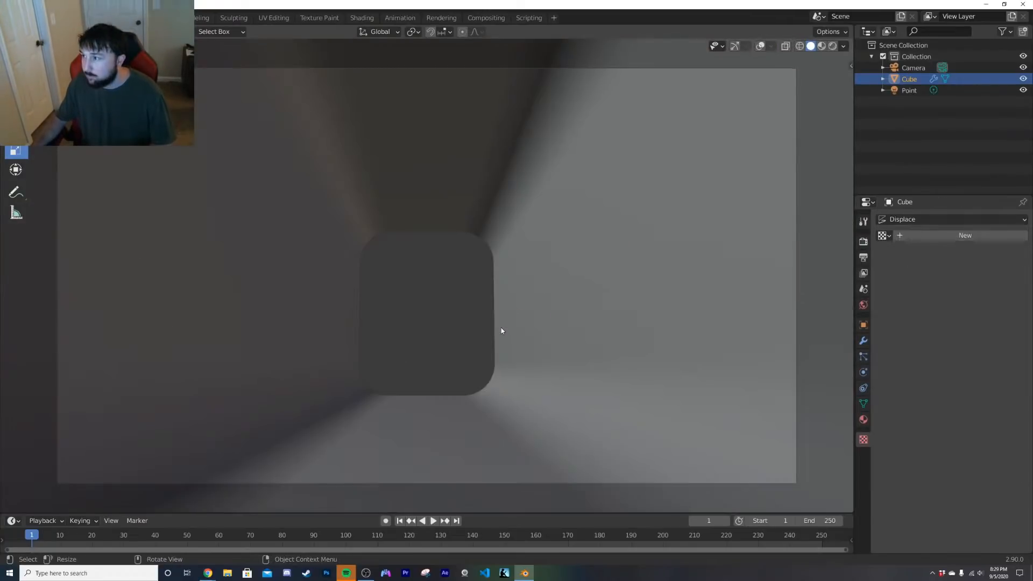
# Step: Apply the cube's scale, create a new texture for the Displace modifier and set its type to Clouds
pyautogui.click(863, 341)
pyautogui.hotkey('ctrl', 'a')
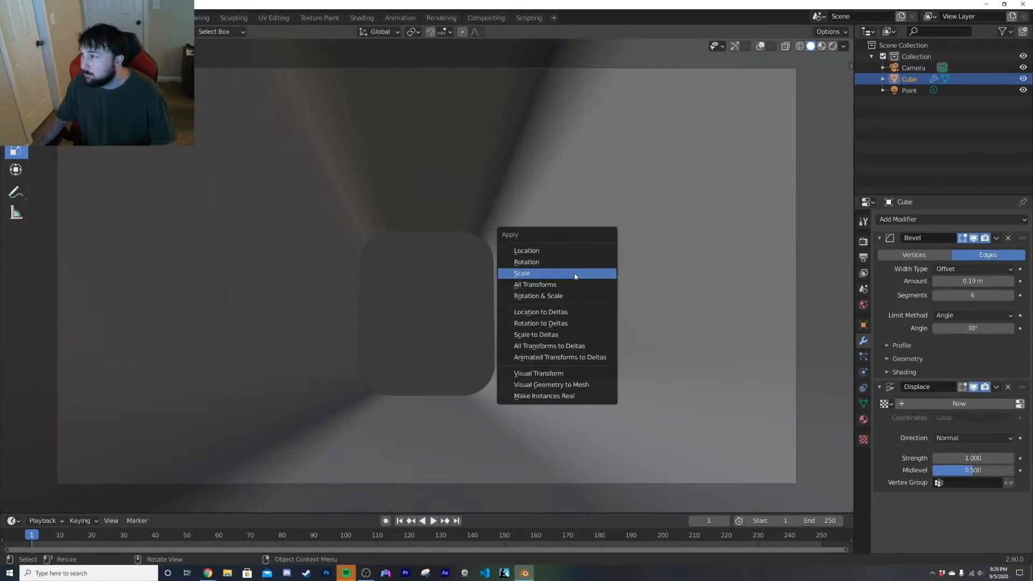
pyautogui.click(575, 276)
pyautogui.click(995, 404)
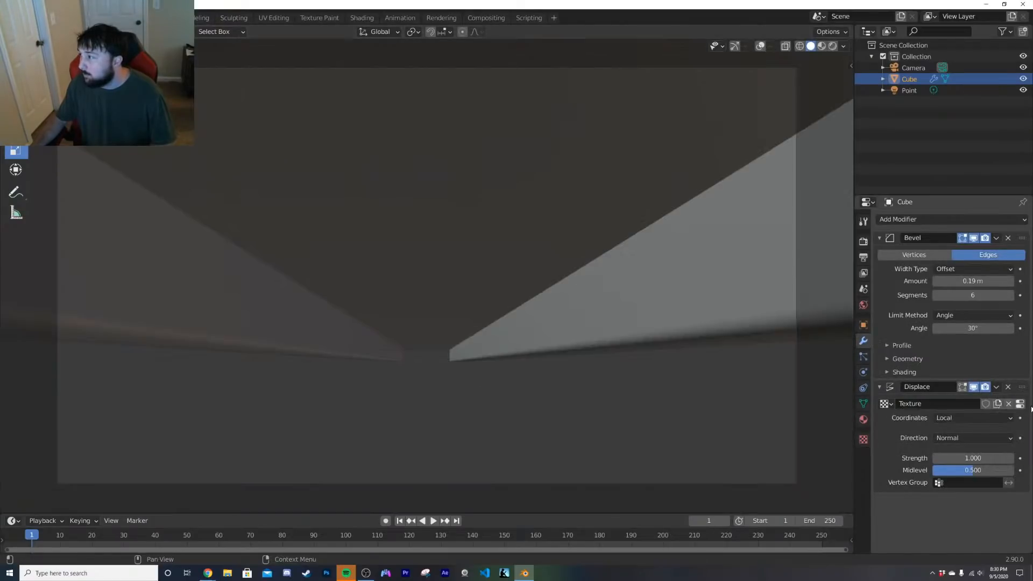
pyautogui.click(1020, 403)
pyautogui.click(955, 251)
pyautogui.click(947, 281)
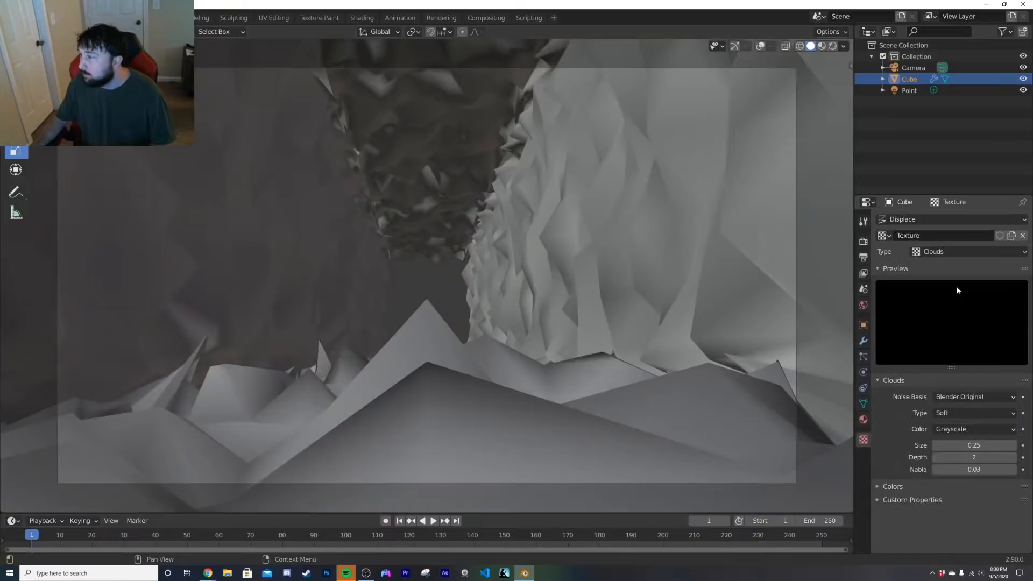
# Step: Set the Clouds texture's size to 1.31 and depth to 0, and the Displace strength to 0.1
pyautogui.moveTo(974, 457)
pyautogui.mouseDown()
pyautogui.moveTo(952, 458)
pyautogui.moveTo(1012, 445)
pyautogui.moveTo(958, 455)
pyautogui.mouseUp()
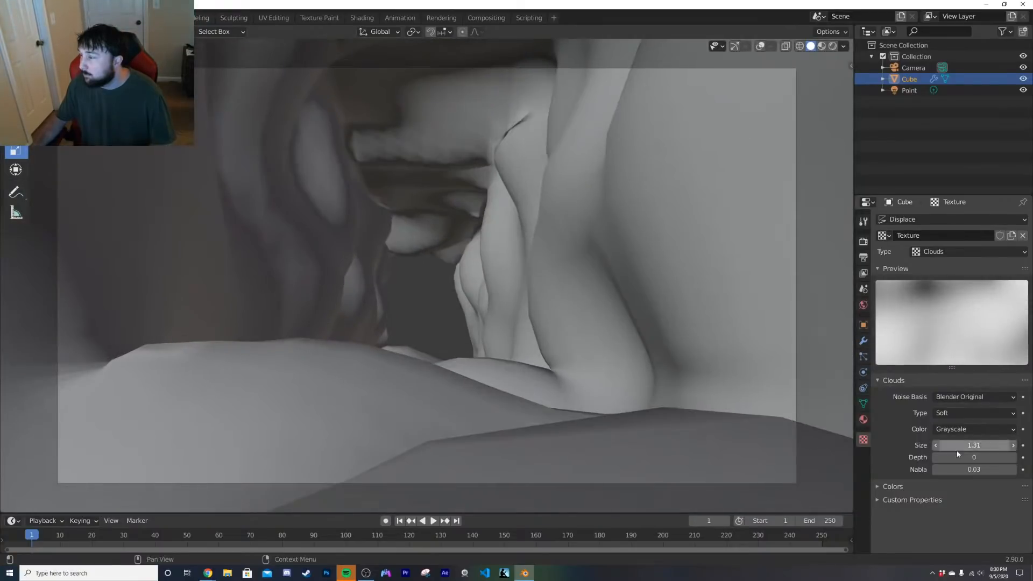
pyautogui.click(863, 341)
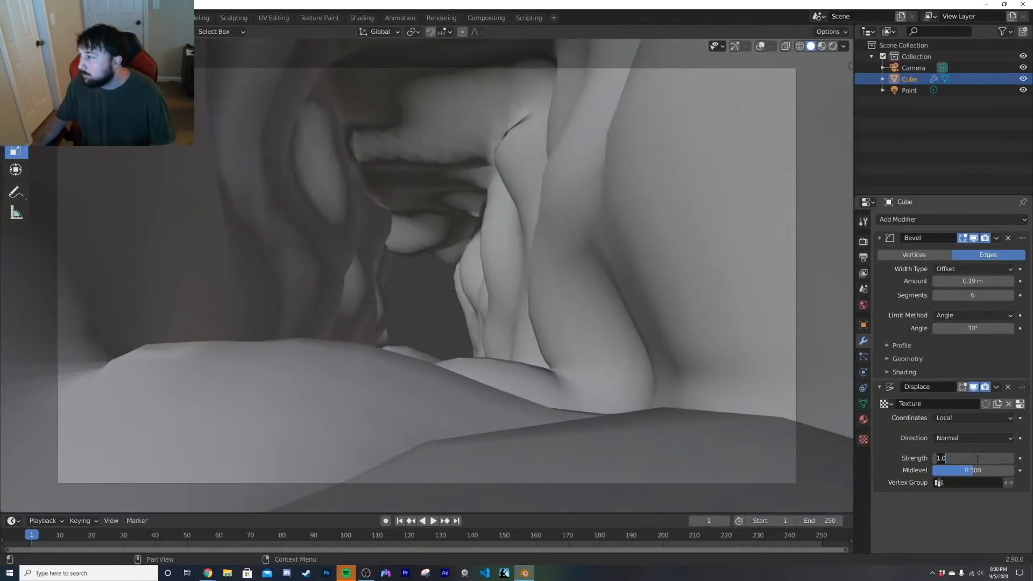
pyautogui.write('.1')
pyautogui.press('Return')
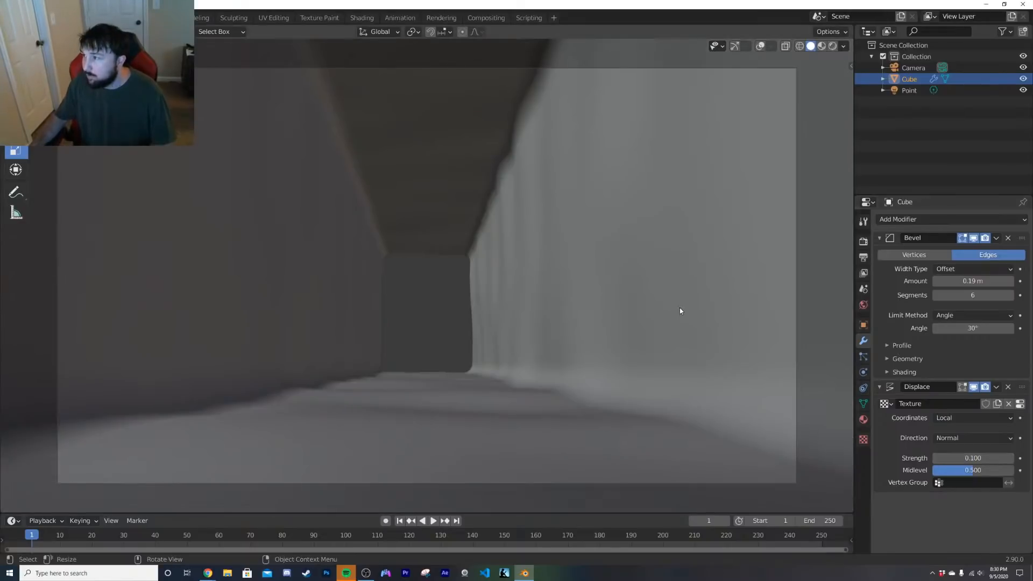
# Step: Compare the displaced tunnel walls in Rendered and Solid shading, ending in Solid
pyautogui.press('z')
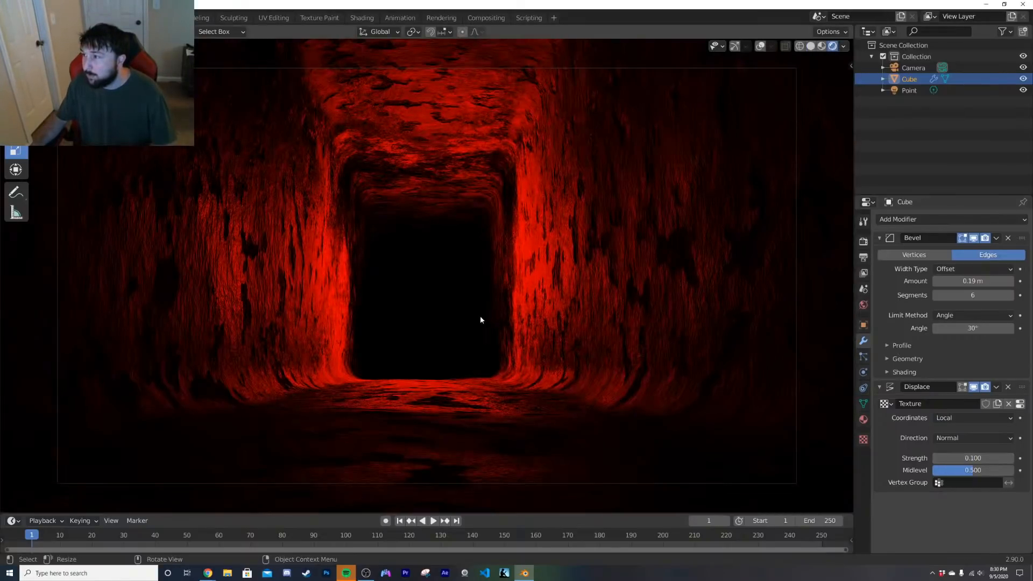
pyautogui.press('z')
pyautogui.click(471, 374)
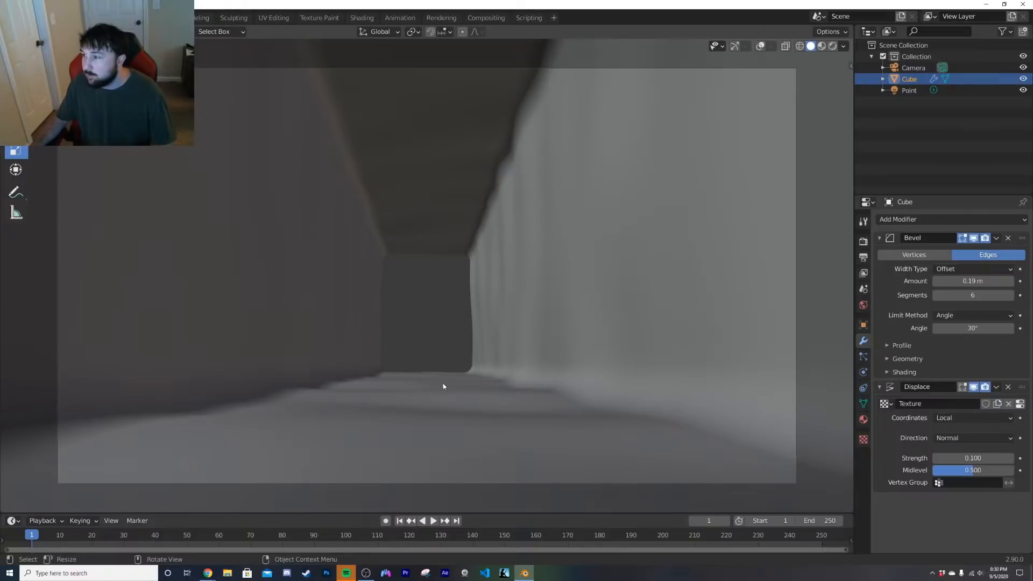
pyautogui.press('z')
pyautogui.click(461, 342)
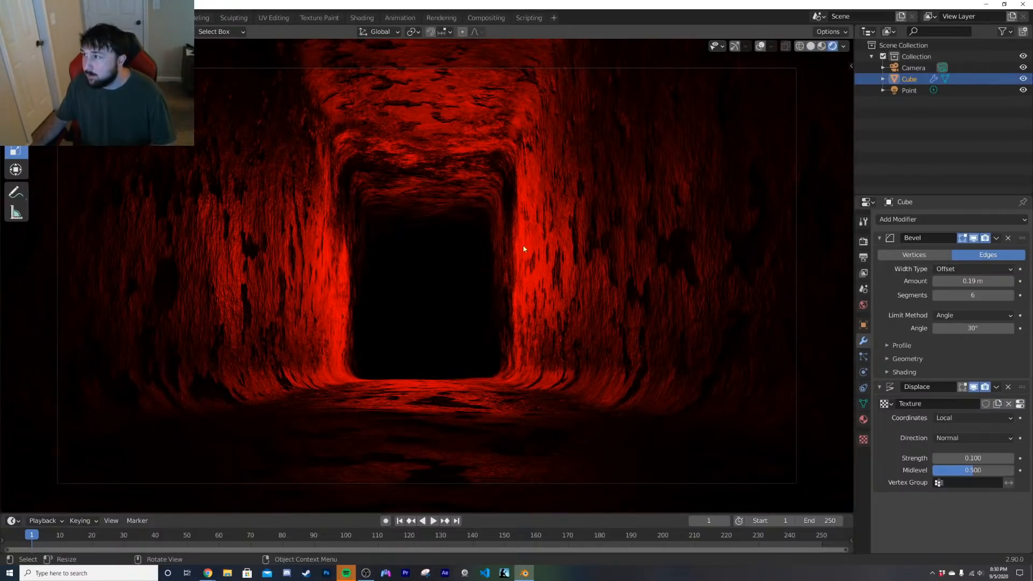
pyautogui.press('z')
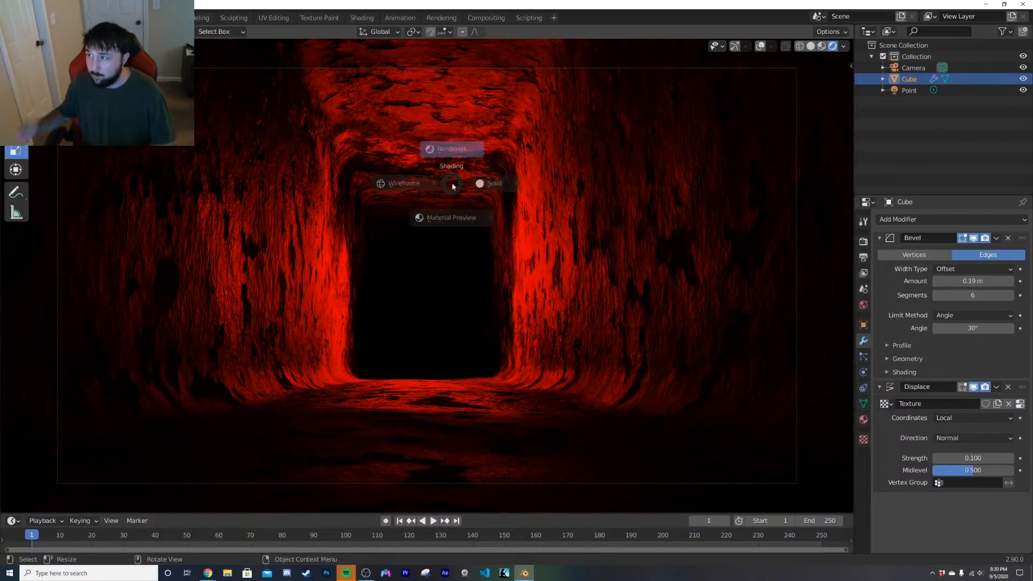
pyautogui.click(504, 188)
# Step: Save the file and turn the viewport gizmos and overlays back on outside the camera view
pyautogui.scroll(-8, 496, 269)
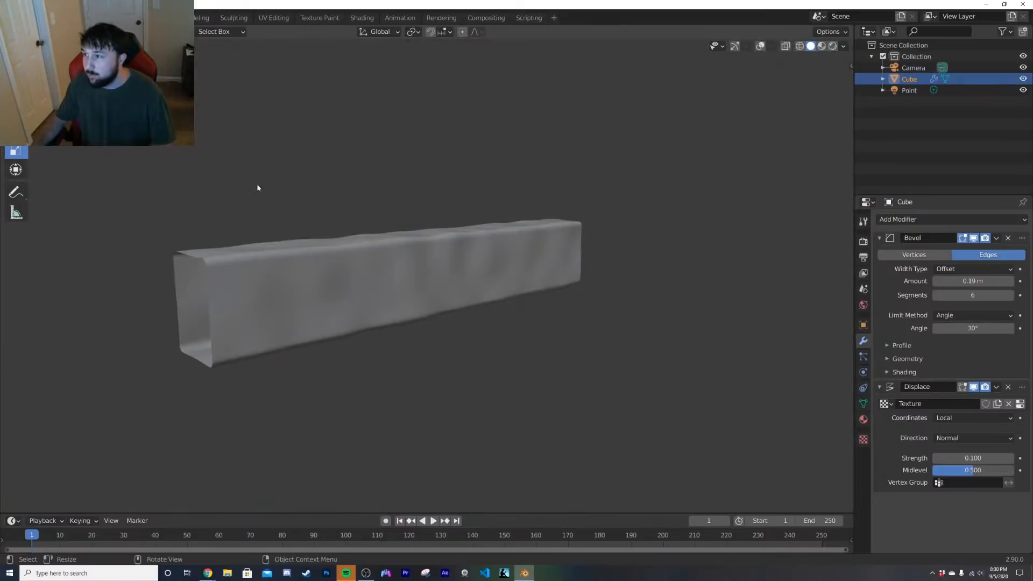
pyautogui.click(25, 18)
pyautogui.click(44, 90)
pyautogui.moveTo(544, 280); pyautogui.dragTo(474, 290, button='middle')
pyautogui.scroll(-3, 486, 285)
pyautogui.click(736, 46)
pyautogui.click(760, 46)
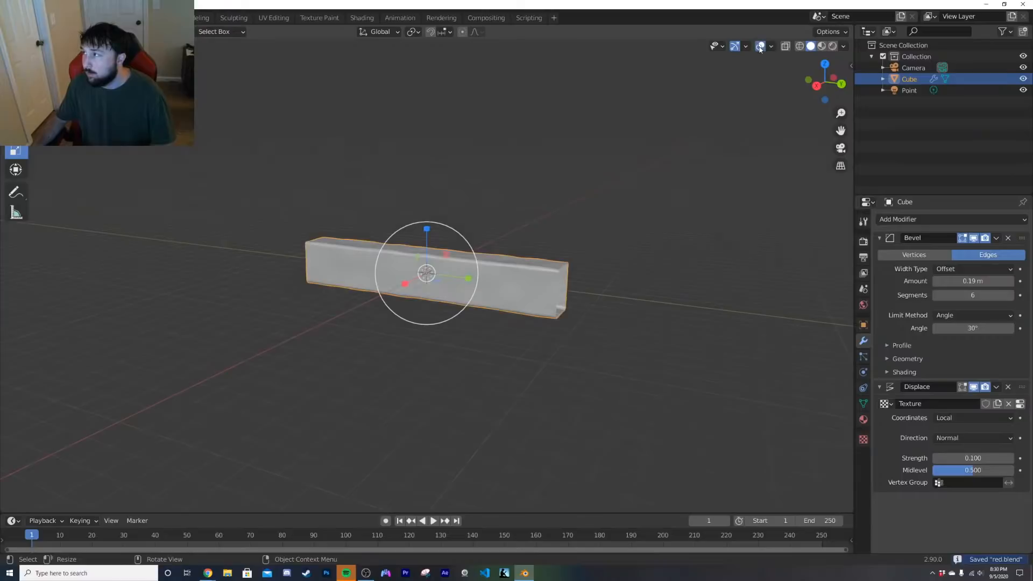
# Step: Add a Plain Axes empty and move it 8 m along Y to the tunnel's far end
pyautogui.scroll(5, 482, 247)
pyautogui.hotkey('shift', 'a')
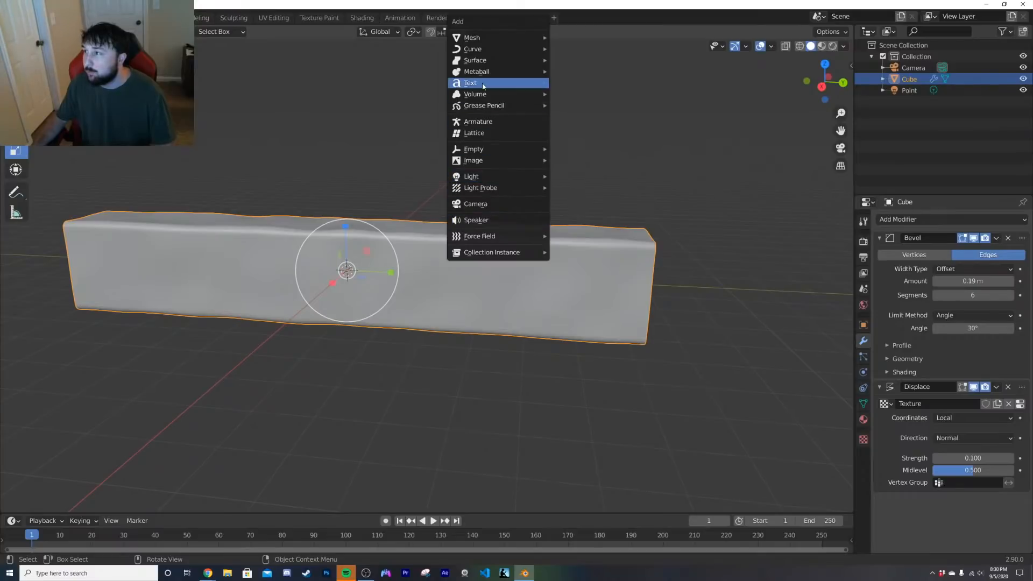
pyautogui.moveTo(482, 188)
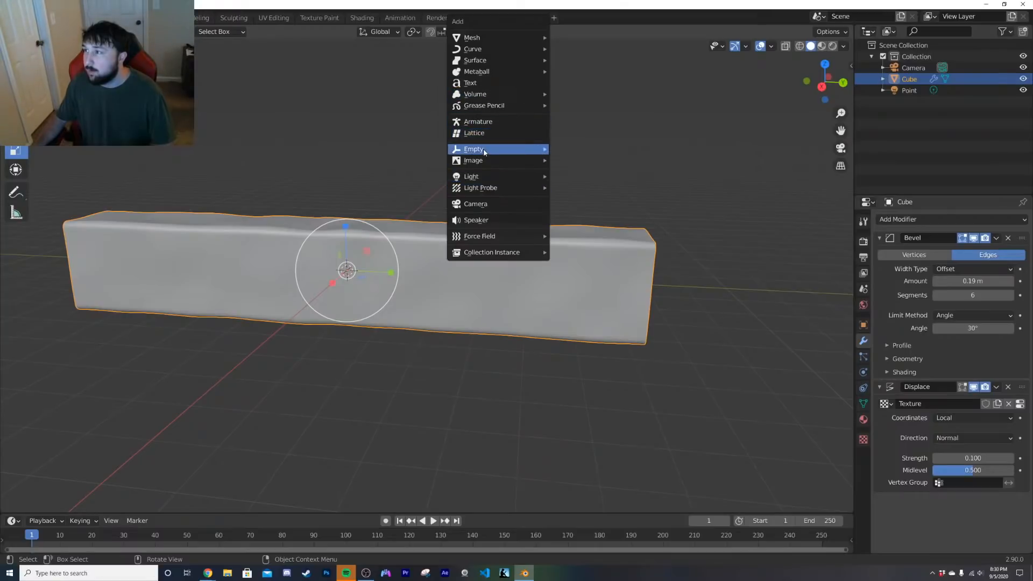
pyautogui.moveTo(474, 149)
pyautogui.click(579, 149)
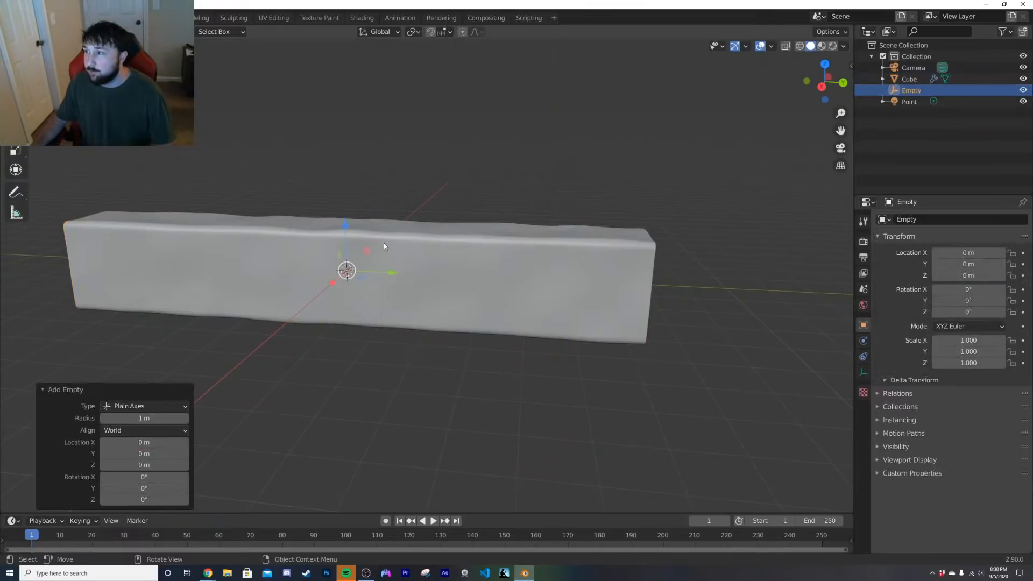
pyautogui.press('g')
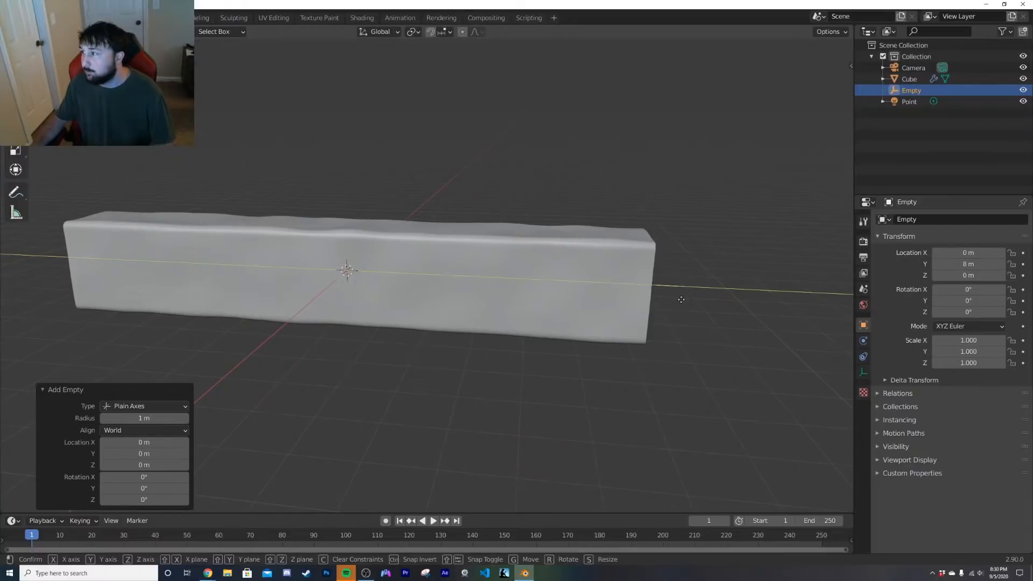
pyautogui.click(595, 275)
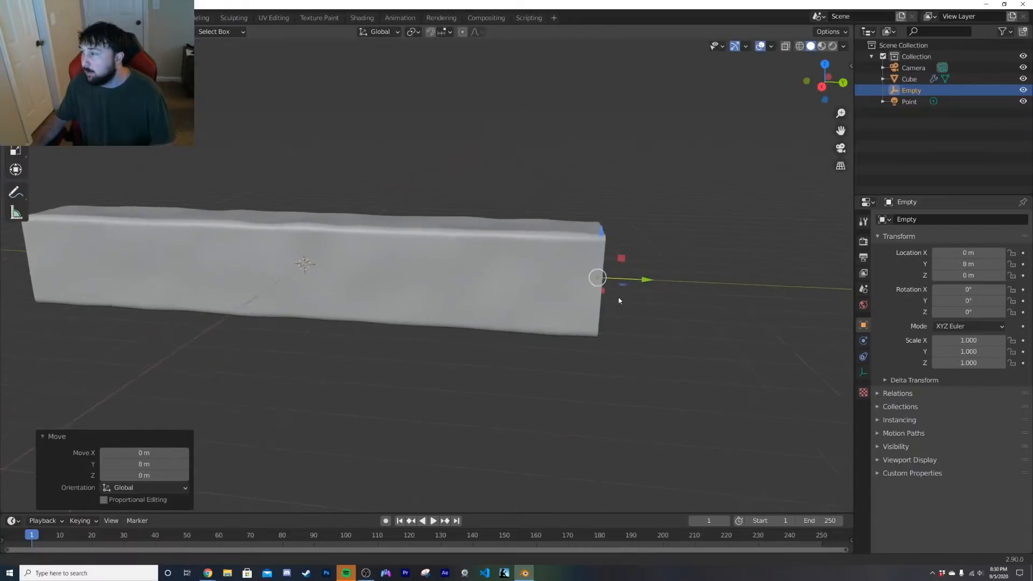
# Step: Add a Mirror modifier to the tunnel cube with the Empty as its mirror object
pyautogui.click(593, 280)
pyautogui.moveTo(592, 279); pyautogui.dragTo(551, 277, button='middle')
pyautogui.click(880, 253)
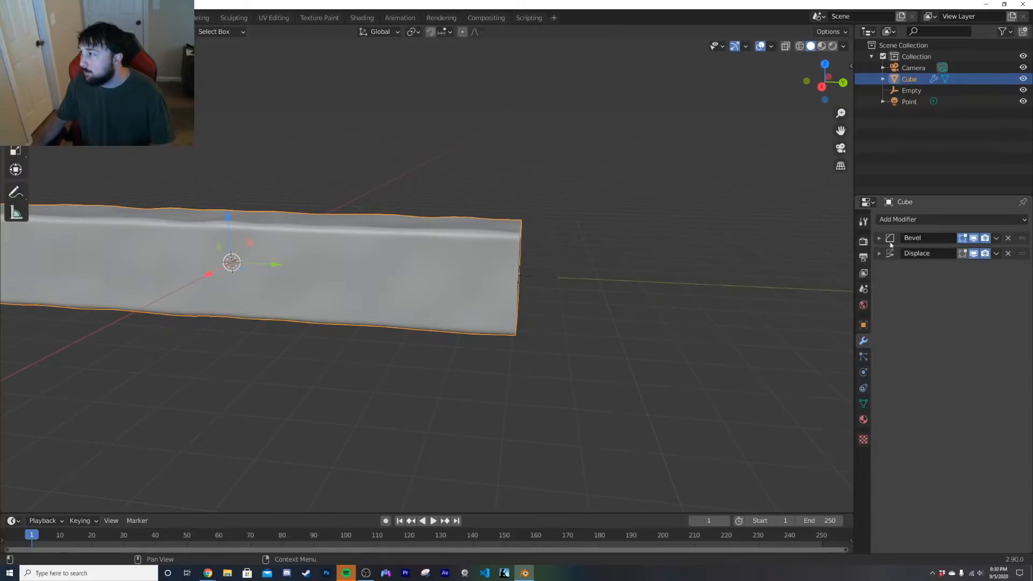
pyautogui.click(899, 220)
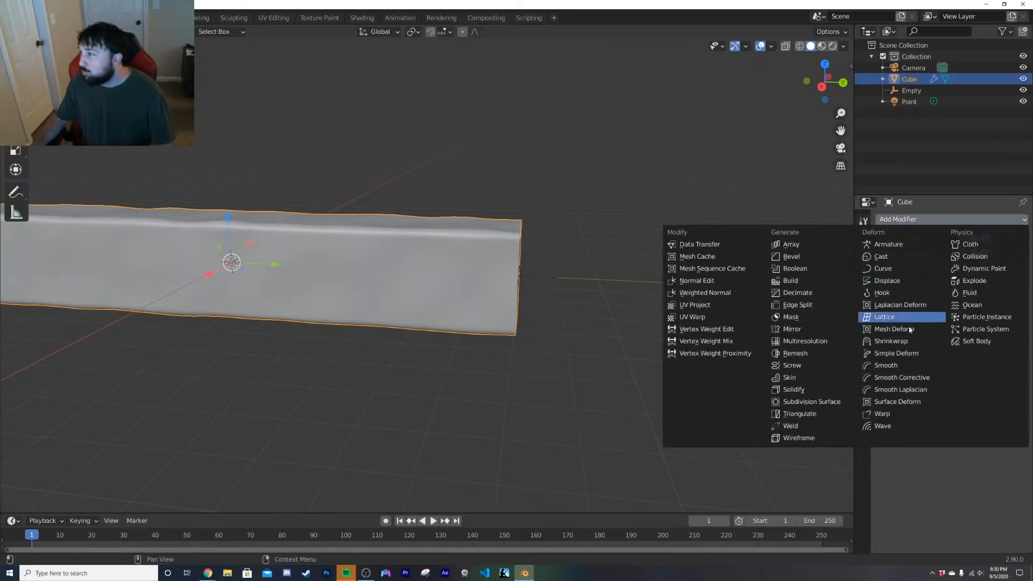
pyautogui.click(821, 329)
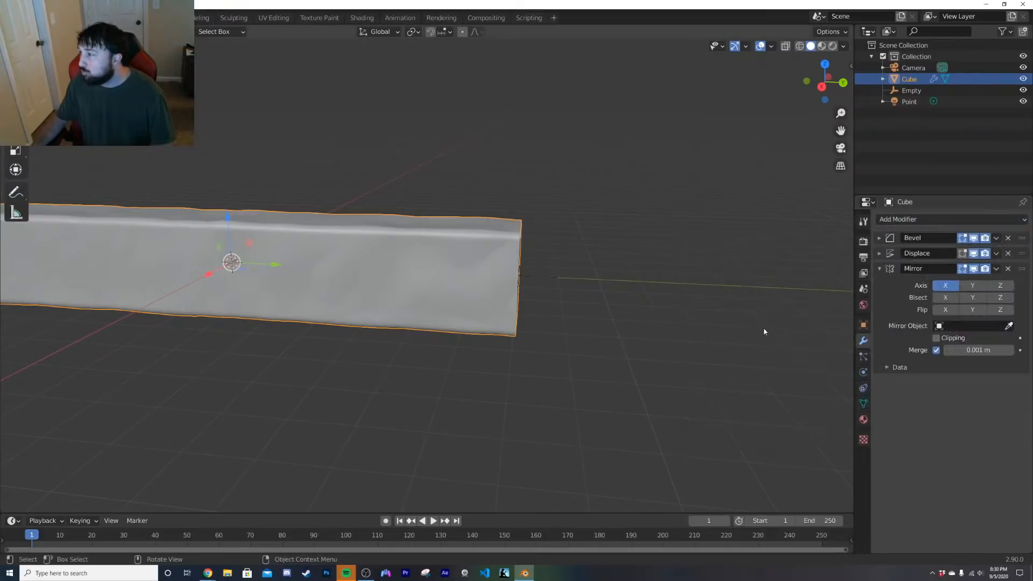
pyautogui.click(962, 327)
pyautogui.click(956, 353)
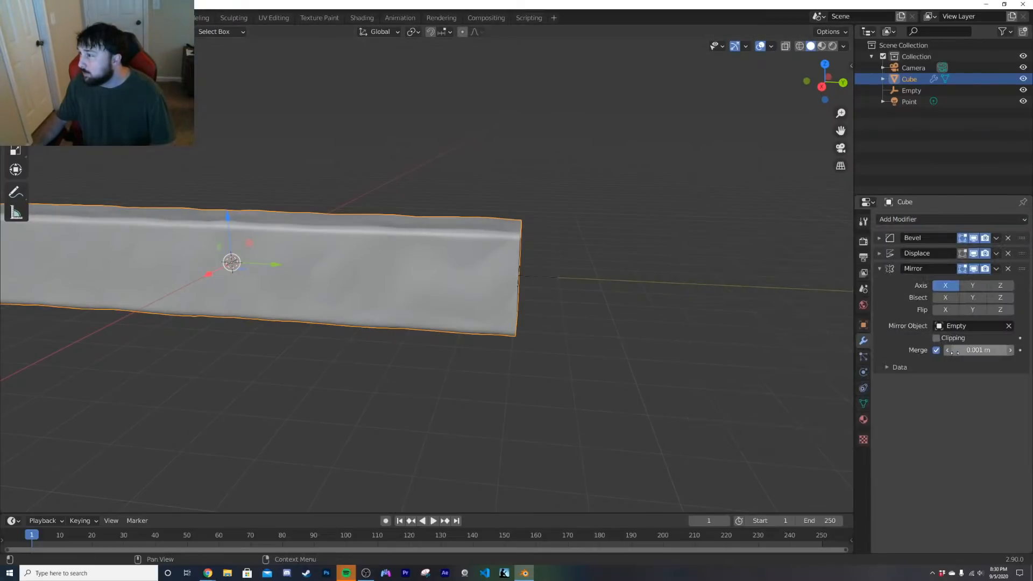
# Step: Set the Mirror modifier to mirror only along the Y axis, with bisect off
pyautogui.click(944, 297)
pyautogui.click(950, 287)
pyautogui.click(950, 299)
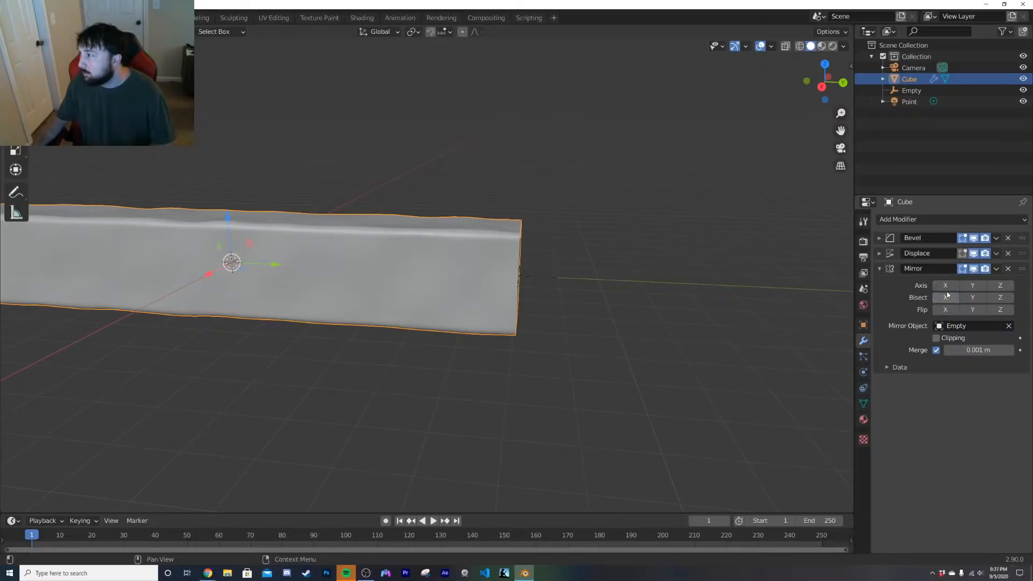
pyautogui.click(946, 290)
pyautogui.hotkey('ctrl', 'z')
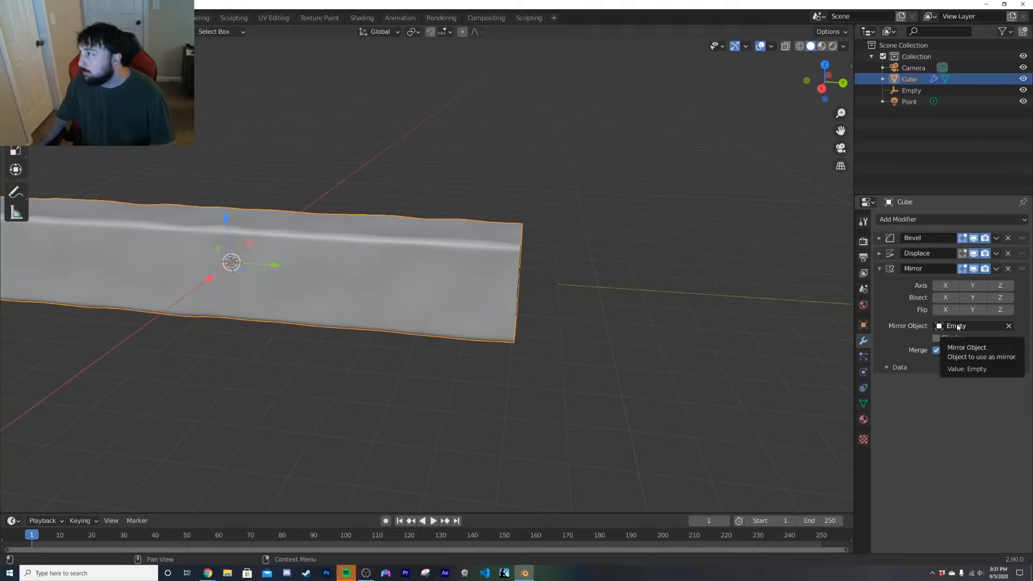
pyautogui.click(973, 285)
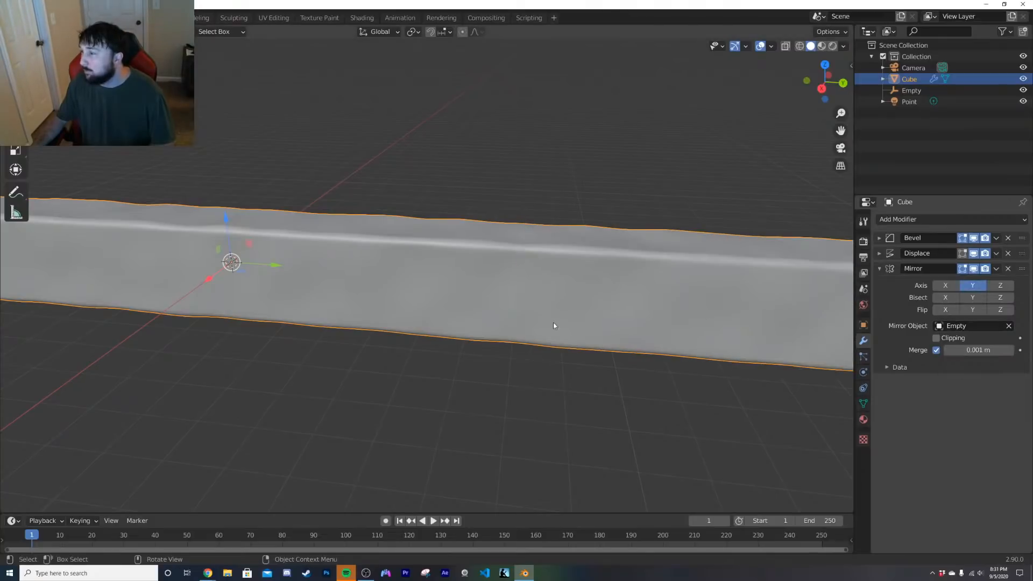
# Step: Show the camera view in Rendered shading with gizmos and overlays hidden, and save the file
pyautogui.scroll(-5, 560, 328)
pyautogui.press('KP_0')
pyautogui.press('z')
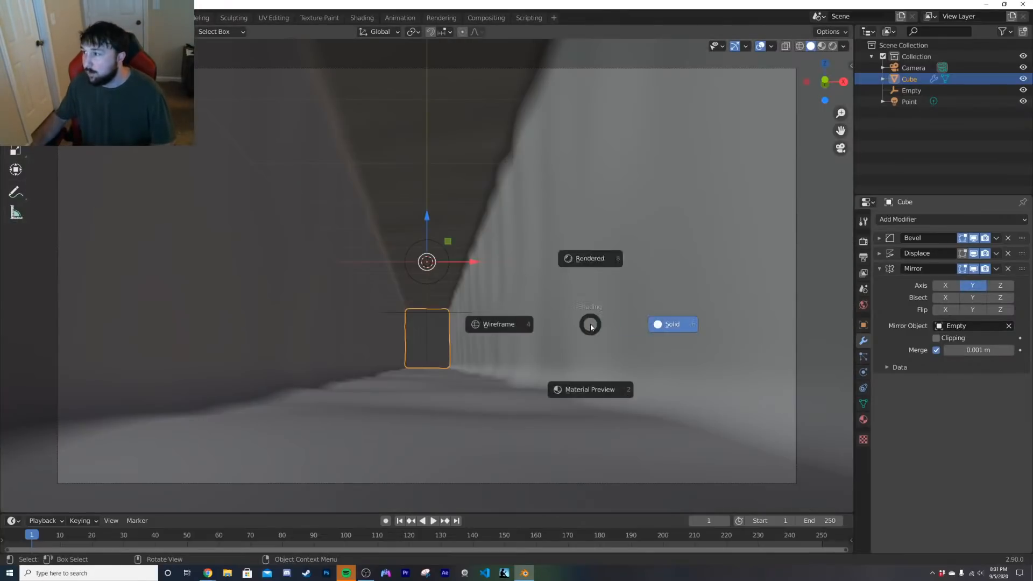
pyautogui.click(599, 296)
pyautogui.click(735, 47)
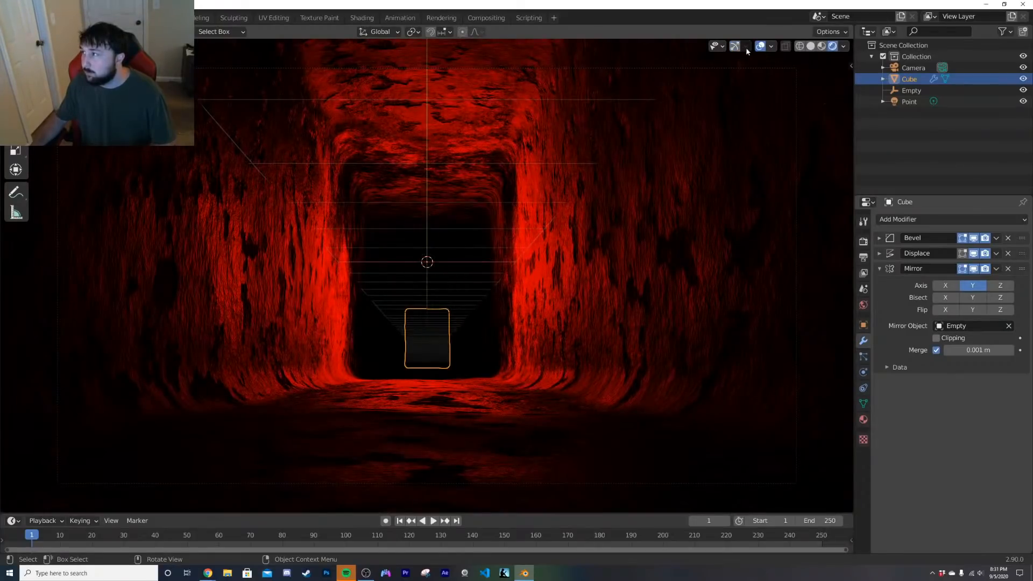
pyautogui.click(760, 47)
pyautogui.click(24, 17)
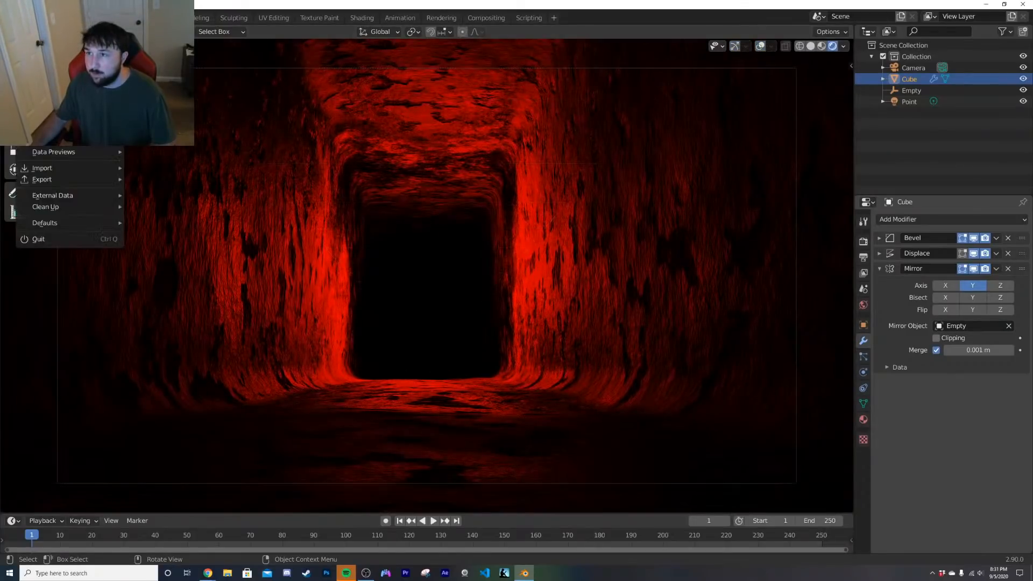
pyautogui.click(42, 90)
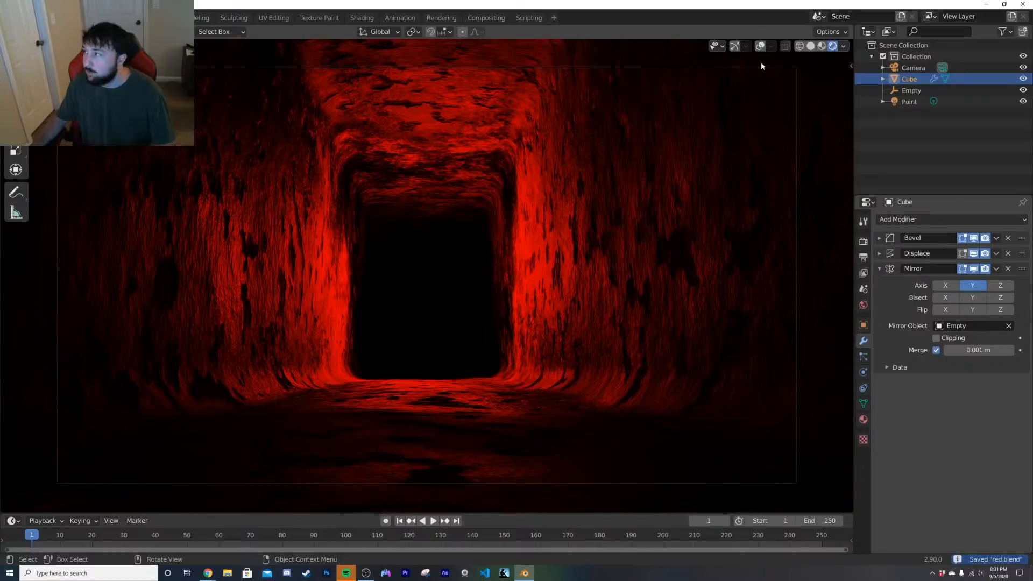
# Step: Parent the point light to the camera using the Object parent type
pyautogui.click(912, 102)
pyautogui.keyDown('ctrl'); pyautogui.click(915, 68); pyautogui.keyUp('ctrl')
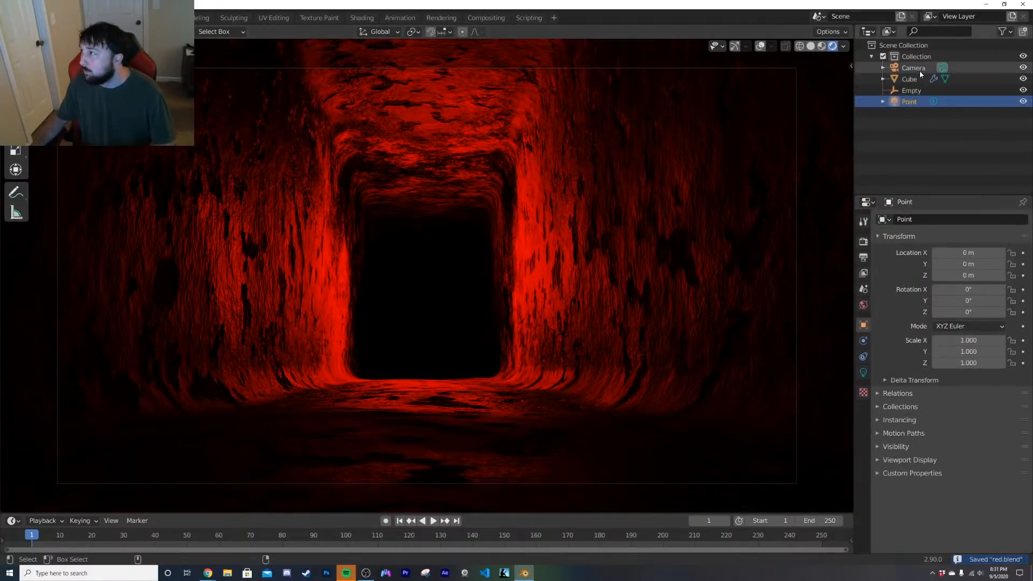
pyautogui.hotkey('ctrl', 'p')
pyautogui.click(537, 239)
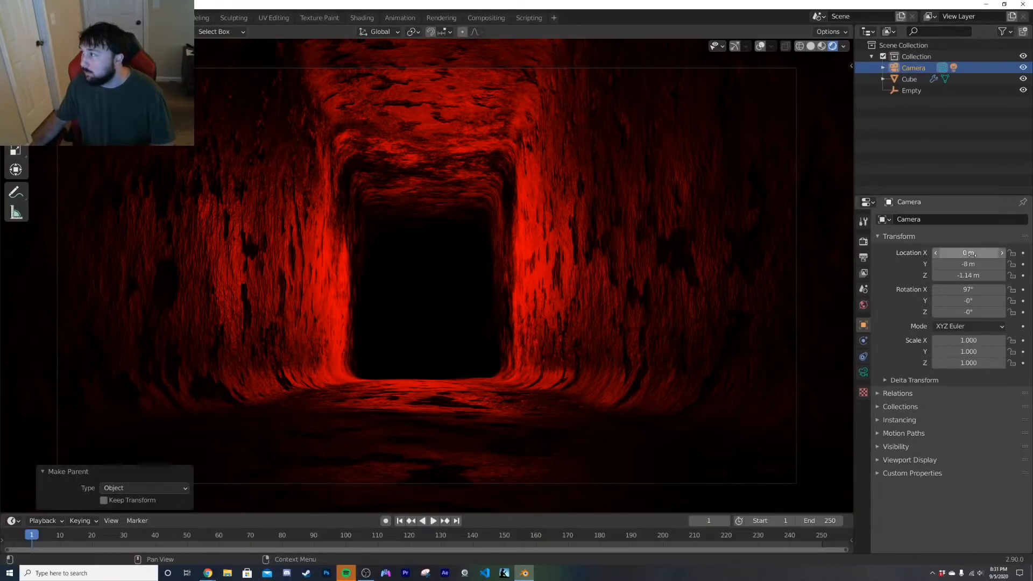
# Step: Try moving the camera along X and Y to test the parented light, and undo the moves
pyautogui.moveTo(972, 254); pyautogui.dragTo(796, 254)
pyautogui.hotkey('ctrl', 'z')
pyautogui.moveTo(972, 276); pyautogui.dragTo(628, 263)
pyautogui.hotkey('ctrl', 'z')
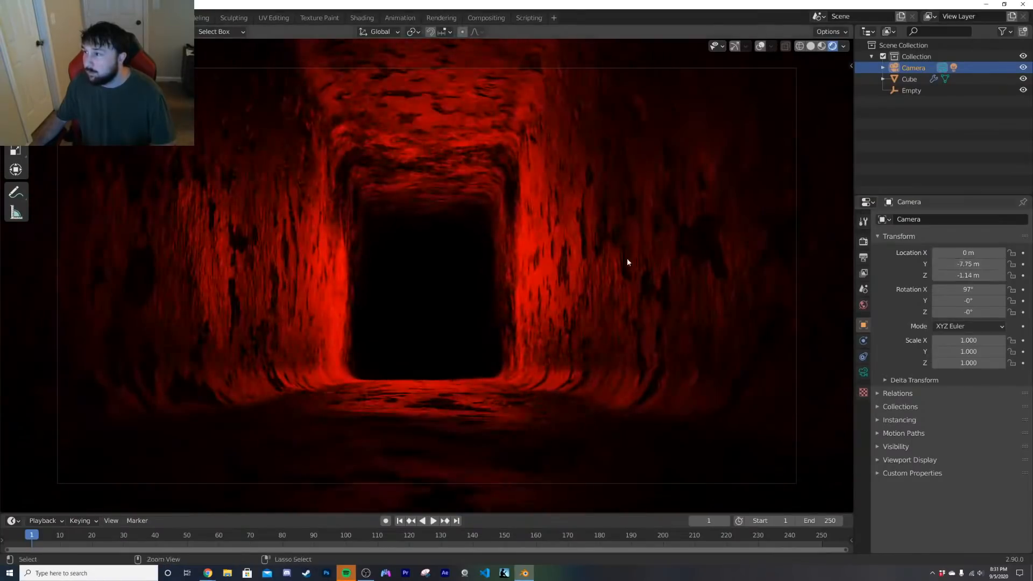
pyautogui.hotkey('ctrl', 'z')
# Step: Switch to Solid shading outside the tunnel and move the tunnel cube into a new collection named Collection 2
pyautogui.press('z')
pyautogui.click(614, 272)
pyautogui.moveTo(612, 273); pyautogui.dragTo(508, 298, button='middle')
pyautogui.scroll(-6, 521, 286)
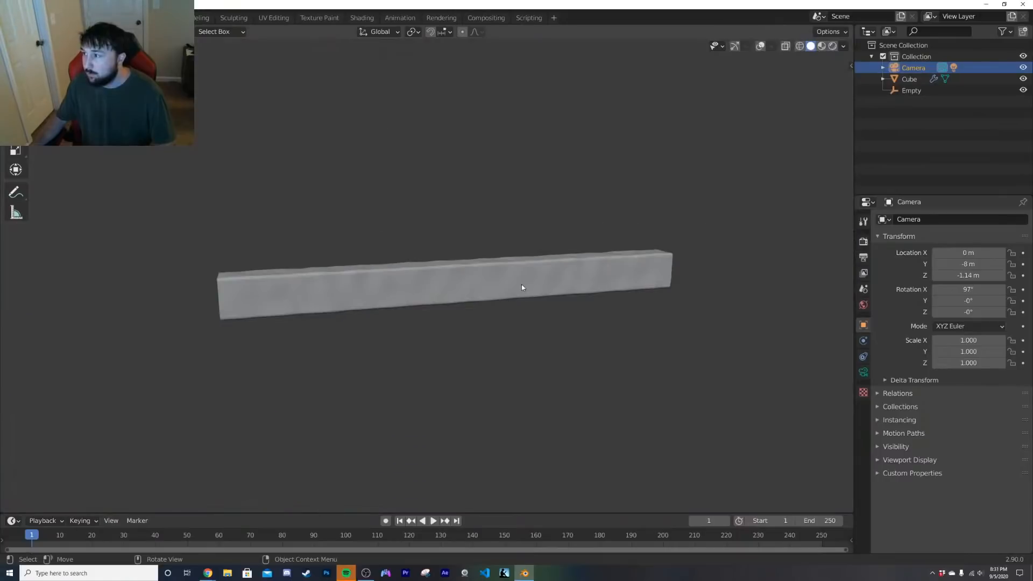
pyautogui.click(522, 288)
pyautogui.press('m')
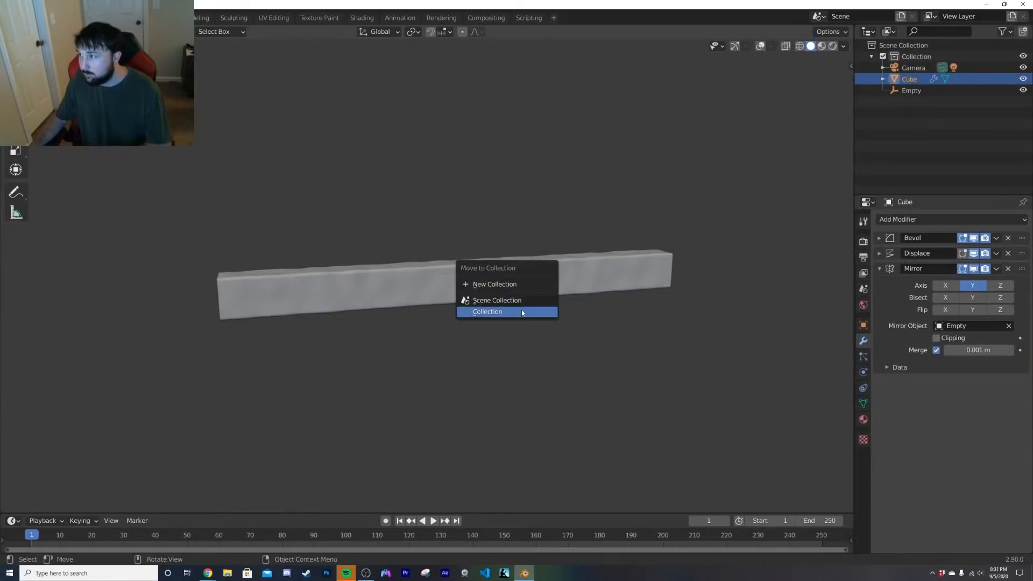
pyautogui.click(505, 284)
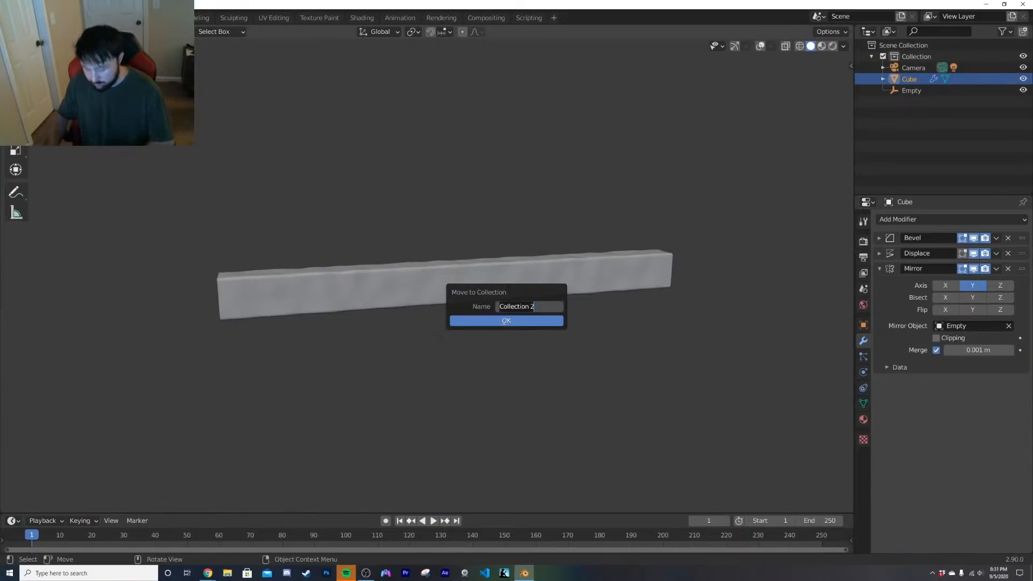
pyautogui.press('Return')
# Step: Show gizmos and overlays, add a collection instance of Collection 2, and move it 32 m along Y to extend the tunnel
pyautogui.hotkey('shift', 'a')
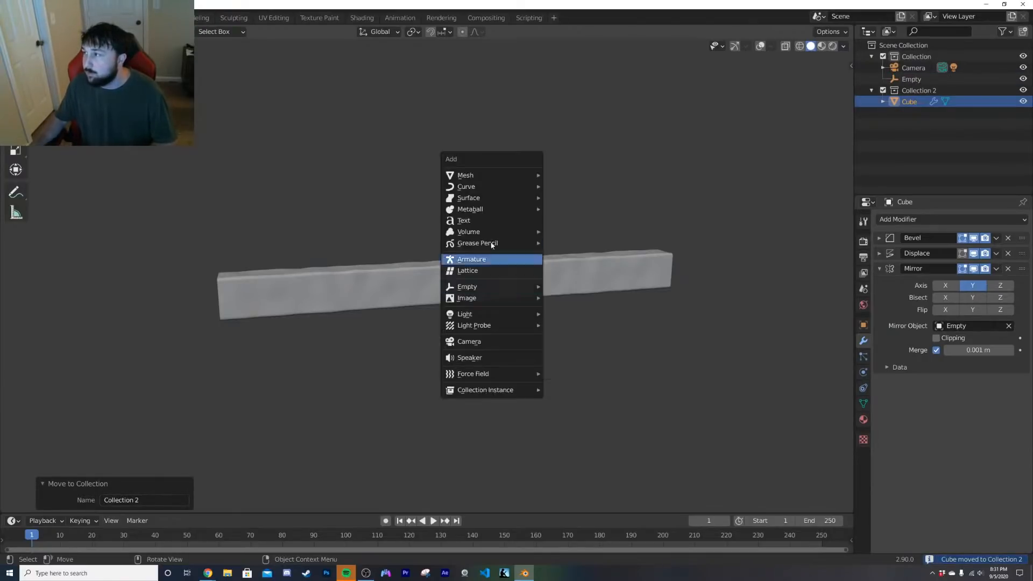
pyautogui.click(735, 46)
pyautogui.click(761, 46)
pyautogui.scroll(3, 427, 293)
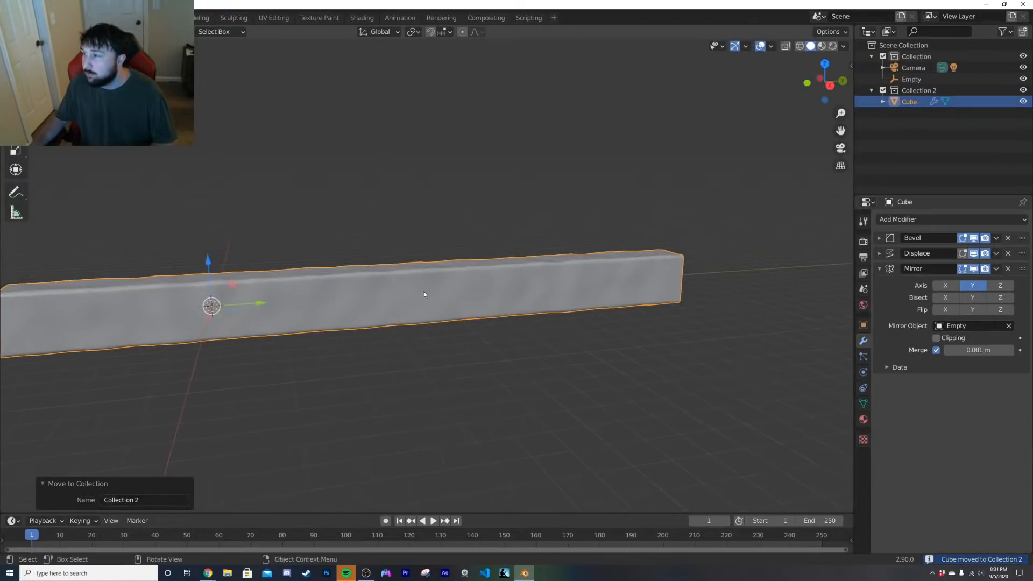
pyautogui.hotkey('shift', 'a')
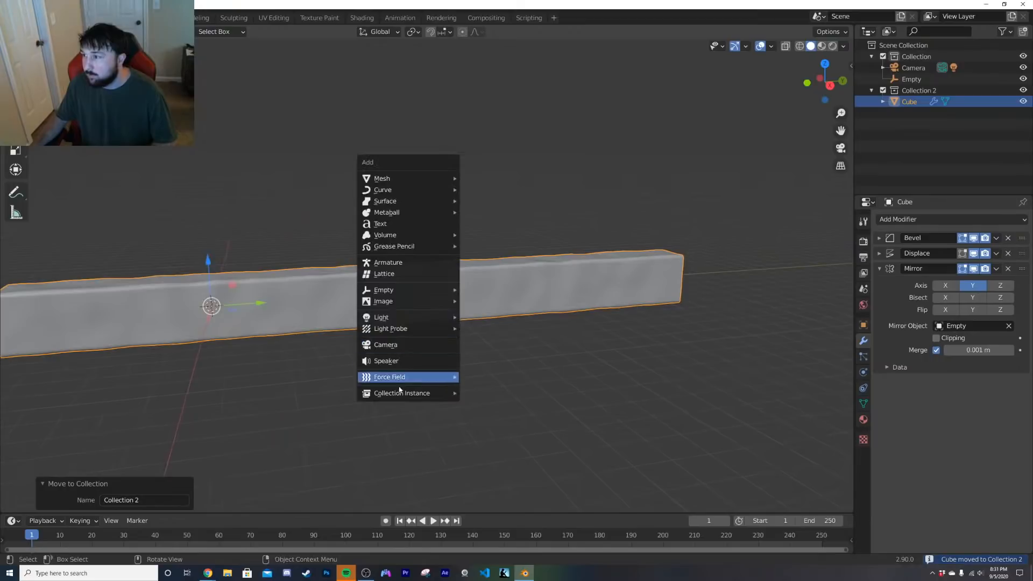
pyautogui.moveTo(420, 394)
pyautogui.click(488, 400)
pyautogui.moveTo(265, 302); pyautogui.dragTo(744, 288)
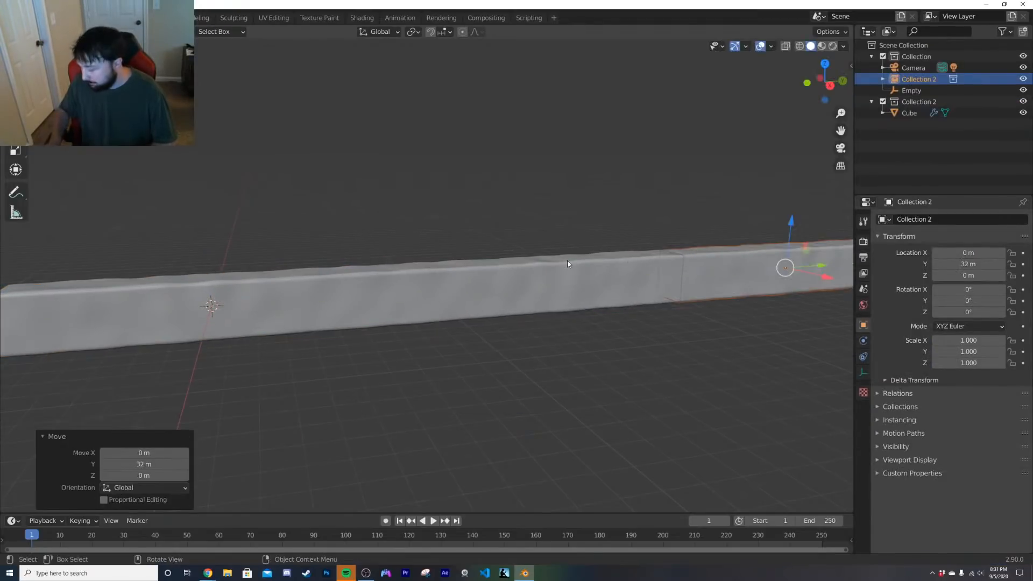
# Step: Show the camera view in Rendered shading
pyautogui.press('KP_0')
pyautogui.press('z')
pyautogui.click(557, 196)
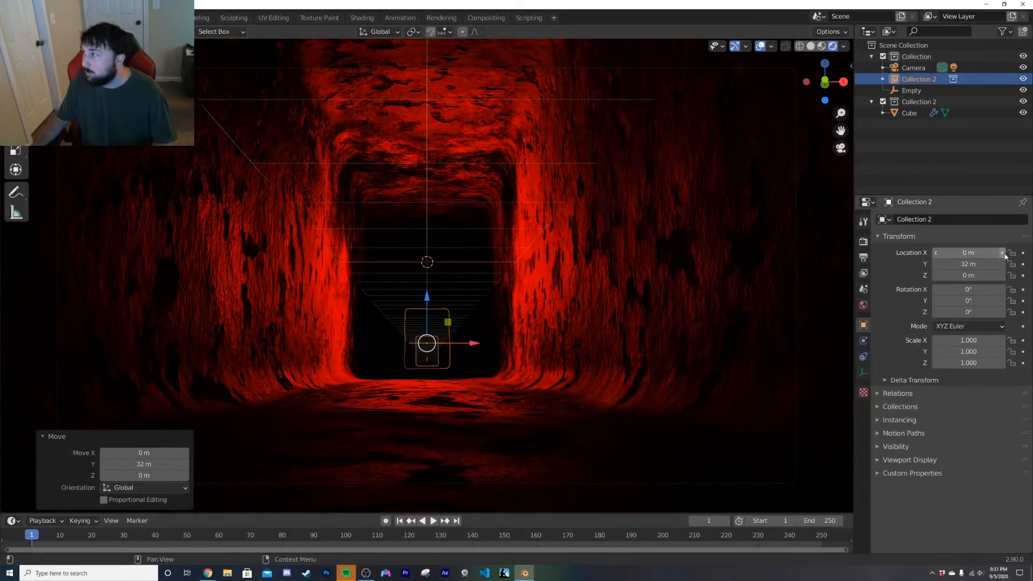
# Step: Try keyframing the camera's Y location at frame 1, and undo the keyframe
pyautogui.click(932, 69)
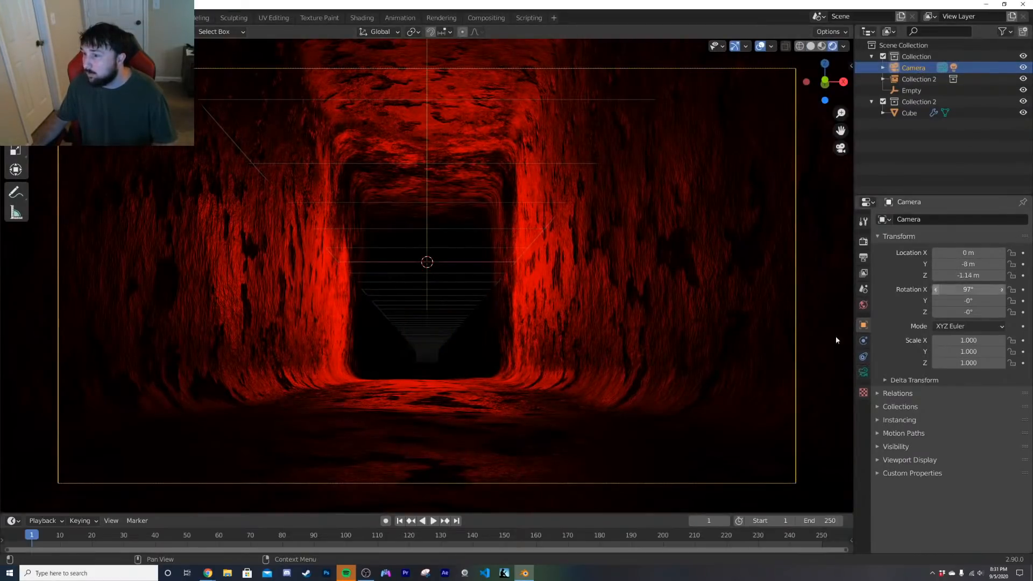
pyautogui.click(1023, 264)
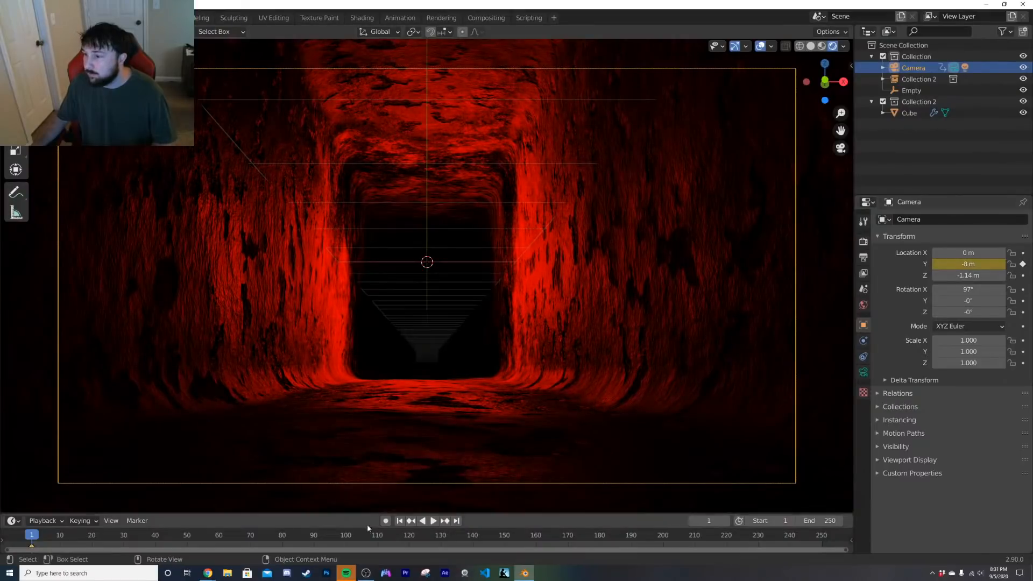
pyautogui.hotkey('ctrl', 'z')
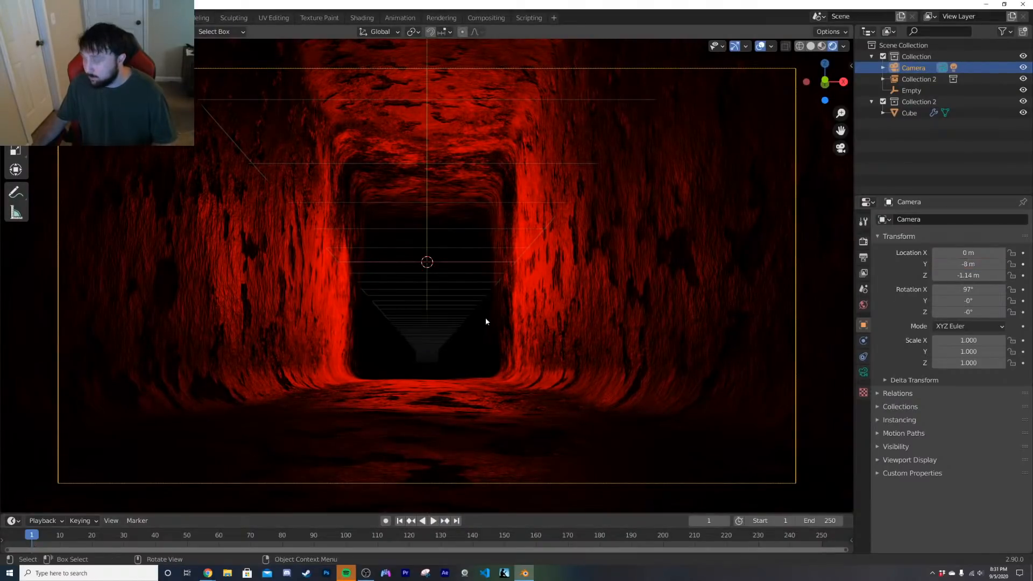
# Step: Set the default F-Curve interpolation to Linear in the Preferences
pyautogui.click(46, 18)
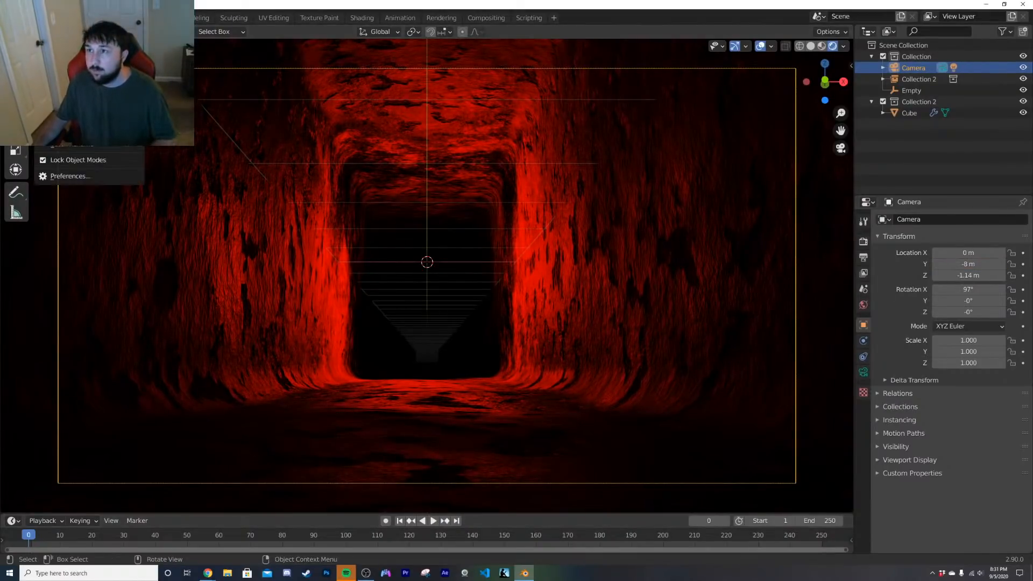
pyautogui.click(65, 177)
pyautogui.click(250, 241)
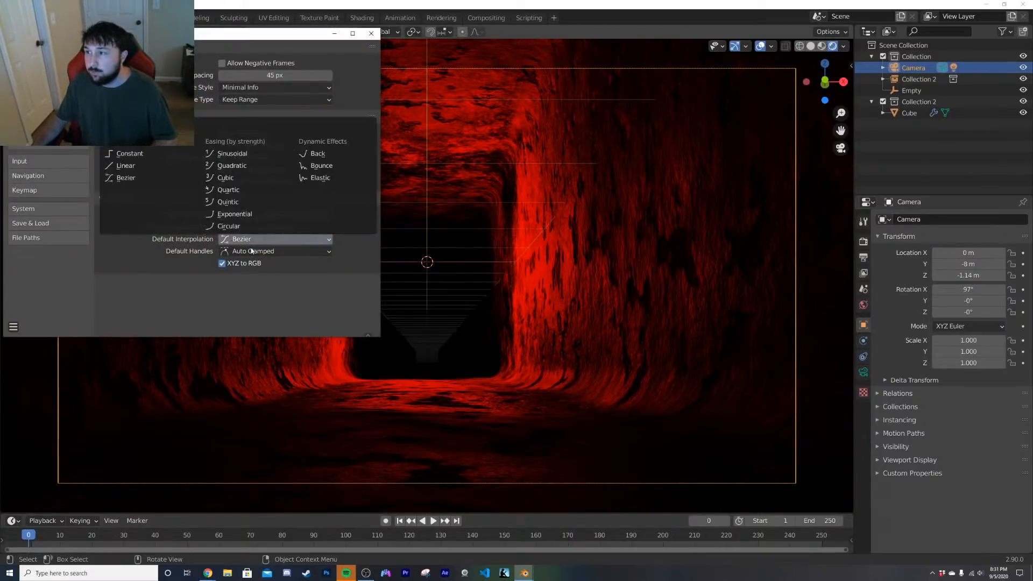
pyautogui.click(127, 170)
pyautogui.click(371, 33)
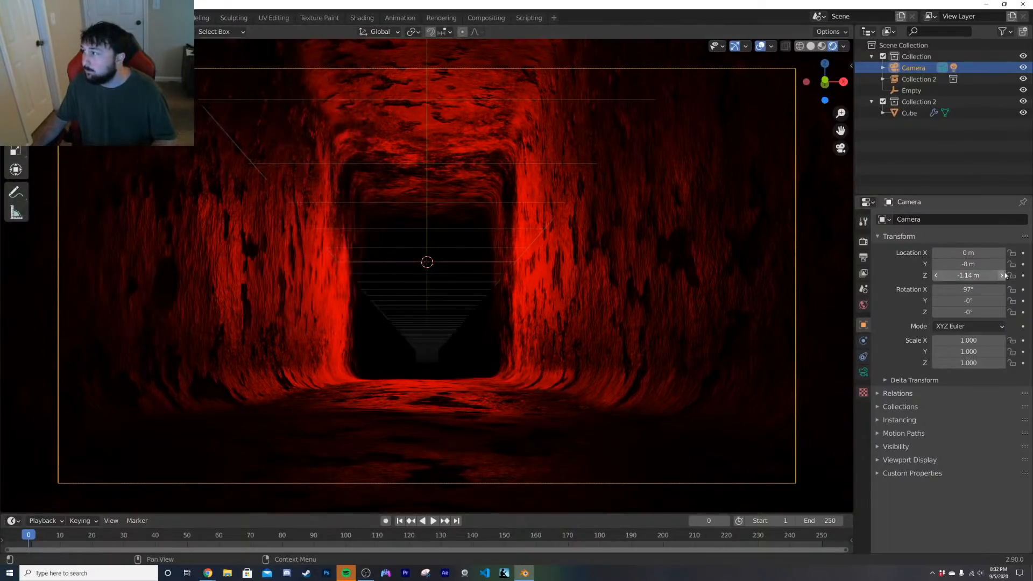
# Step: Keyframe the camera's Y location at -8 m on frame 0 and 24 m on frame 250
pyautogui.click(1023, 265)
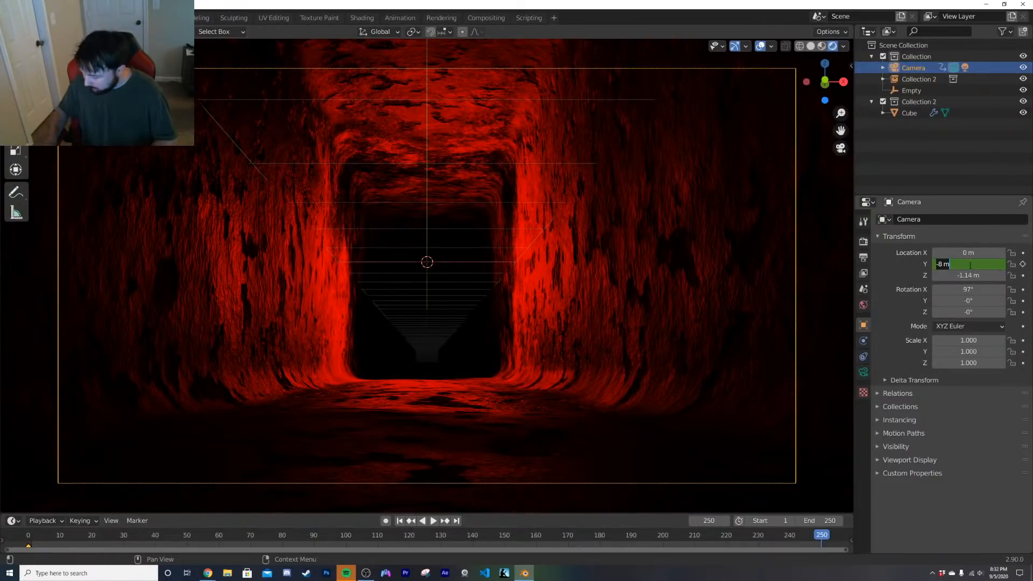
pyautogui.press('Return')
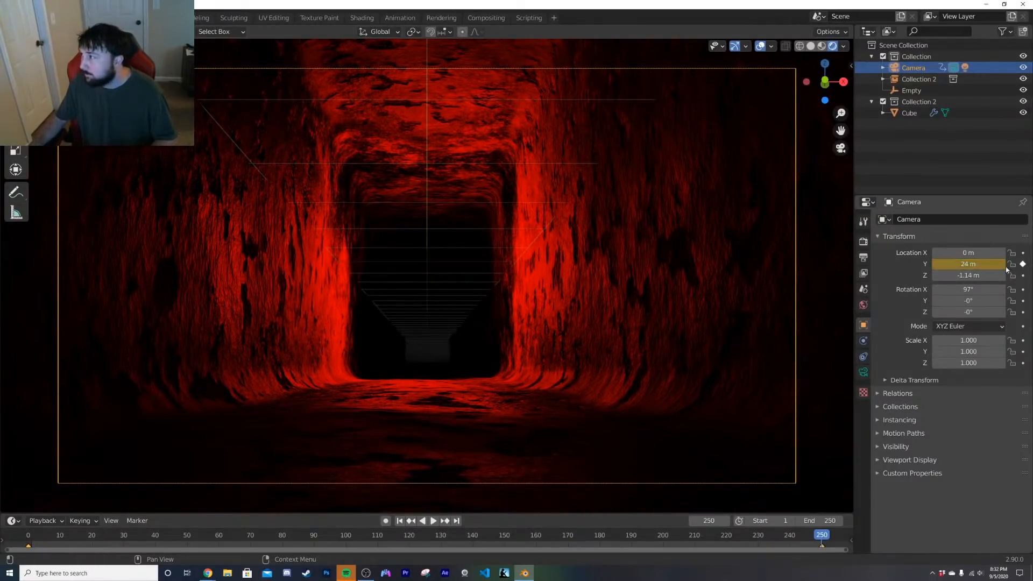
# Step: Play the camera animation with gizmos and overlays hidden, then stop it and return to frame 1
pyautogui.press('space')
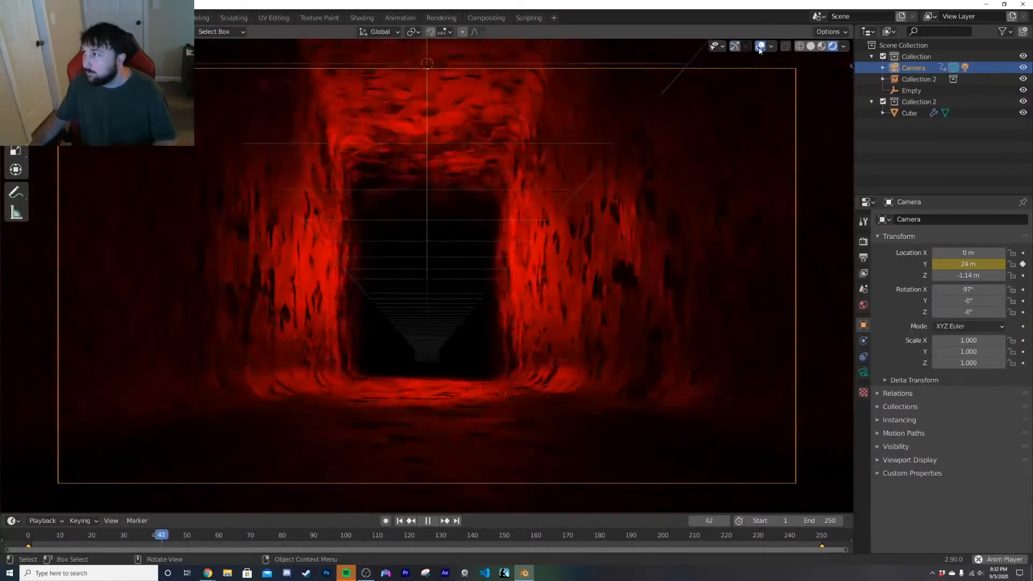
pyautogui.click(760, 47)
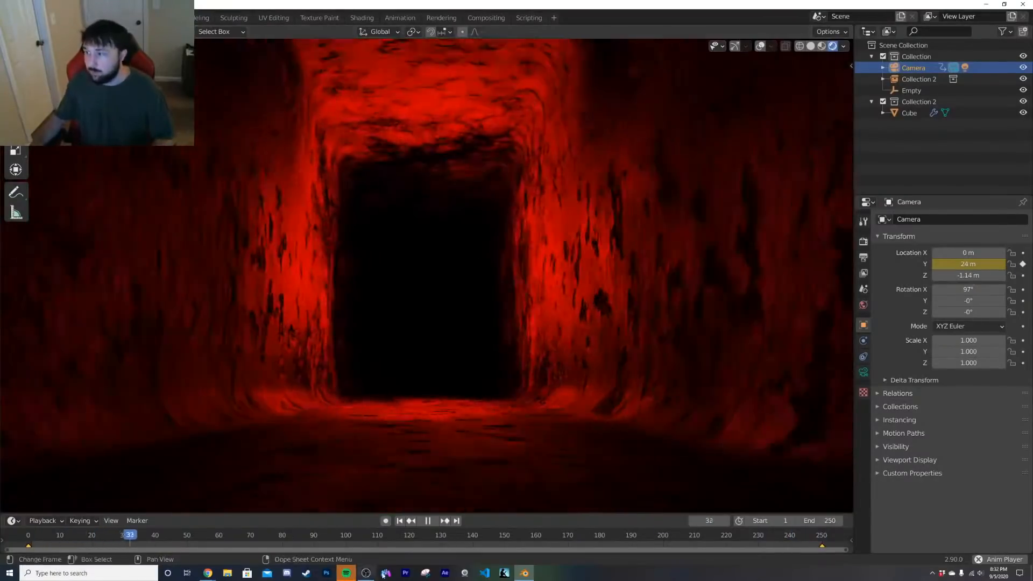
pyautogui.click(428, 521)
pyautogui.click(400, 521)
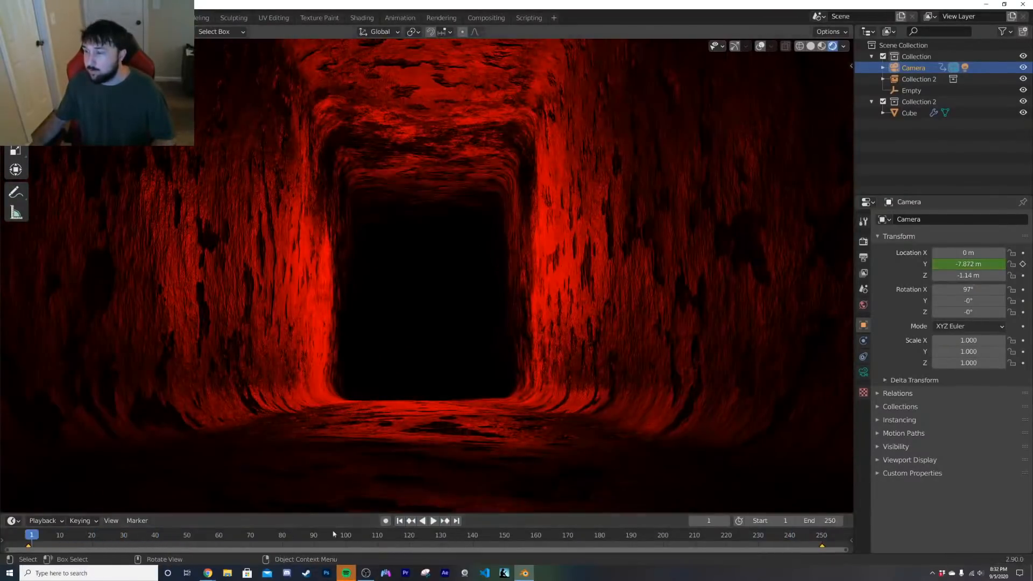
# Step: Show the tunnel's open end in Solid shading from outside the camera view and select the tunnel cube
pyautogui.click(396, 415)
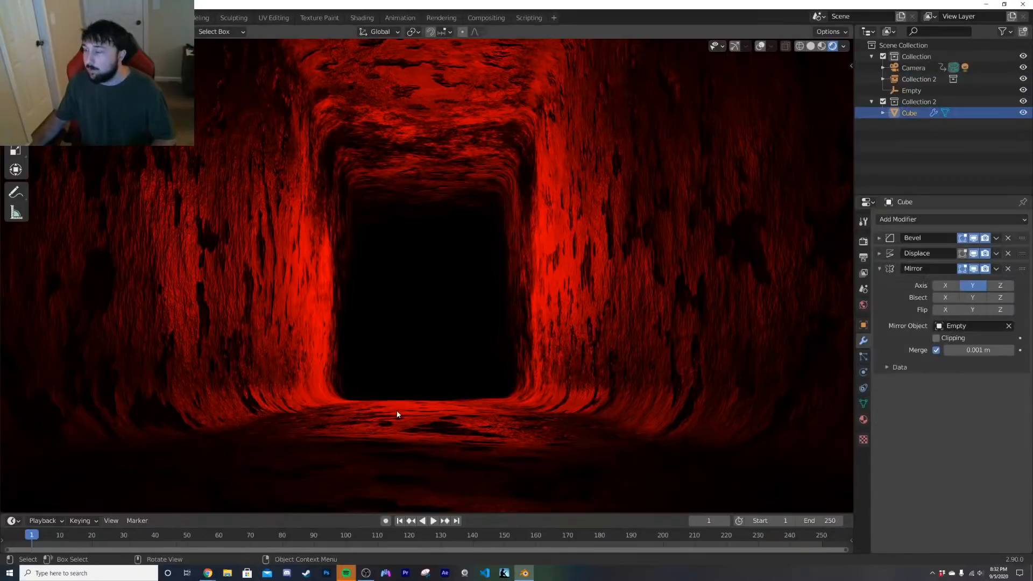
pyautogui.scroll(-5, 423, 391)
pyautogui.scroll(5, 424, 386)
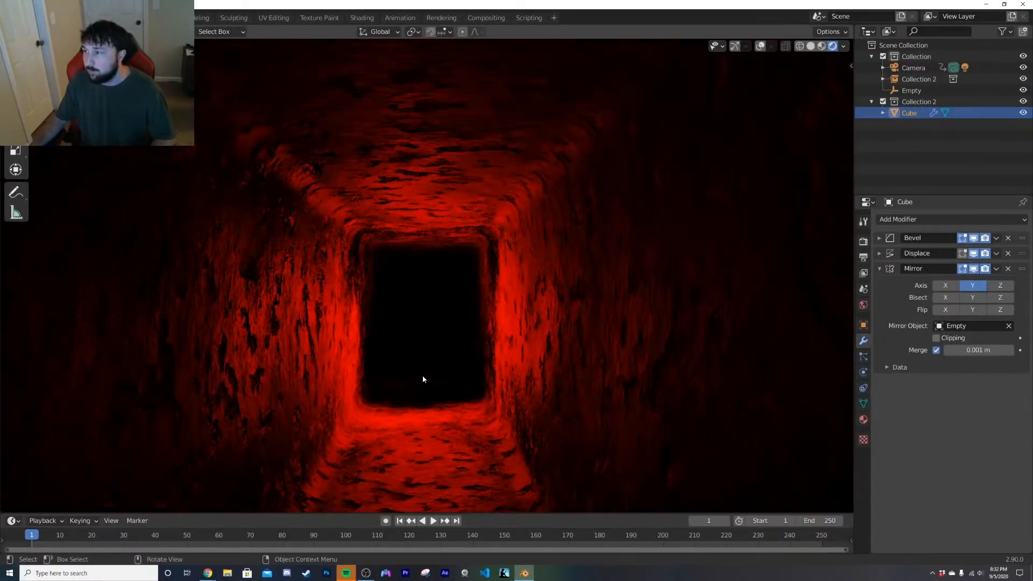
pyautogui.click(913, 67)
pyautogui.scroll(-3, 376, 271)
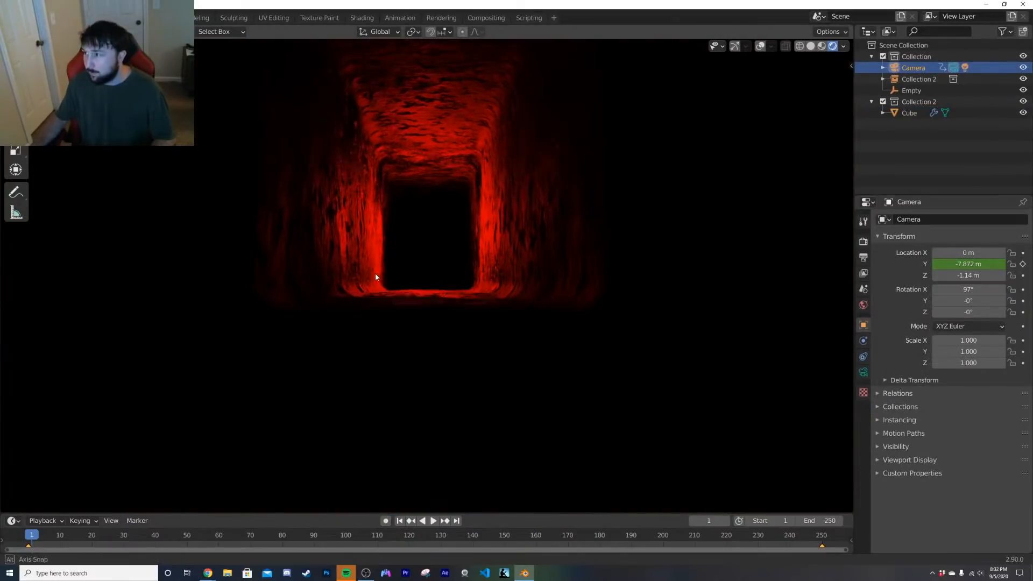
pyautogui.scroll(2, 375, 273)
pyautogui.press('z')
pyautogui.click(504, 275)
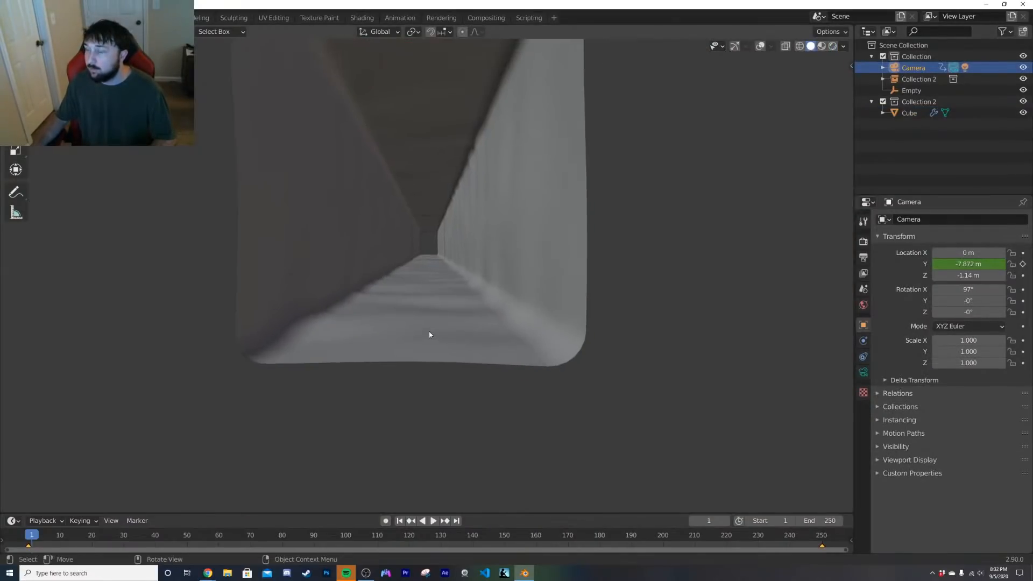
pyautogui.click(429, 335)
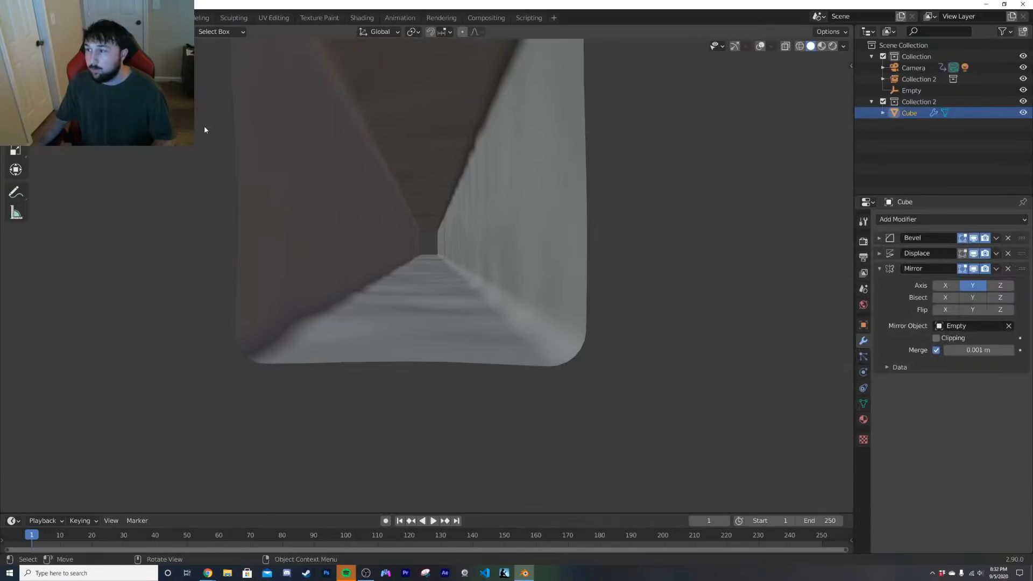
pyautogui.press('Tab')
pyautogui.press('Tab')
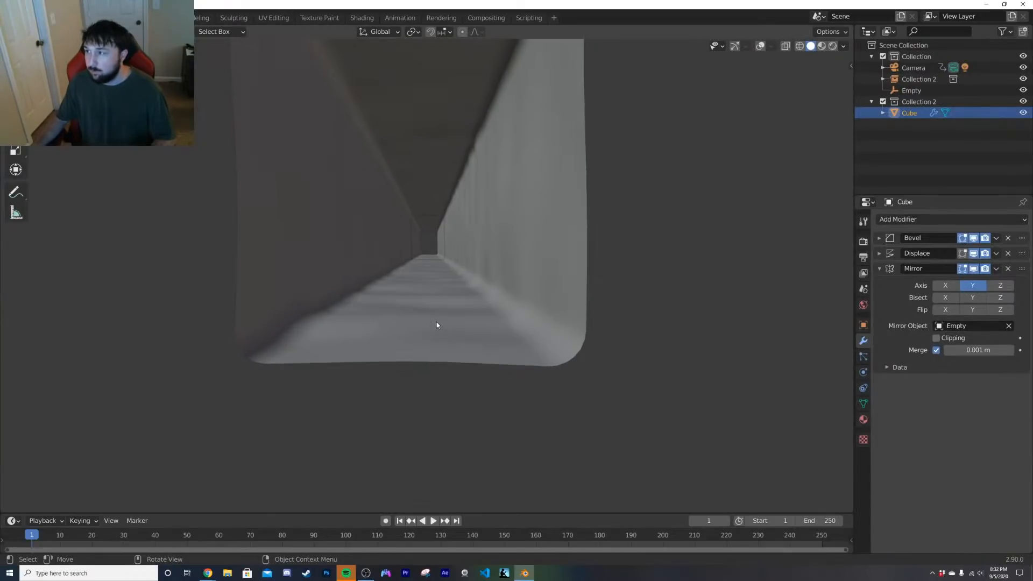
pyautogui.click(362, 18)
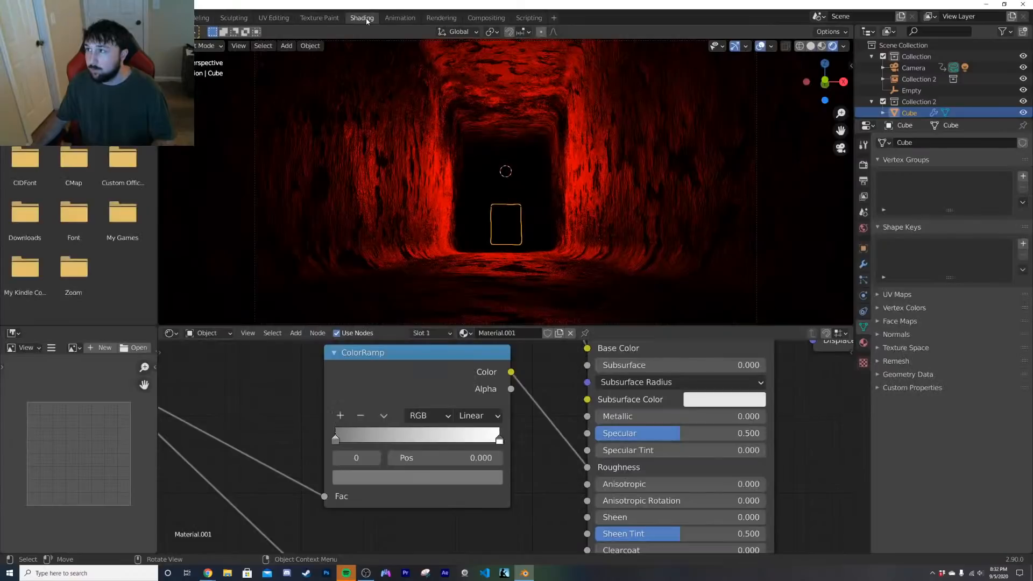
pyautogui.click(168, 18)
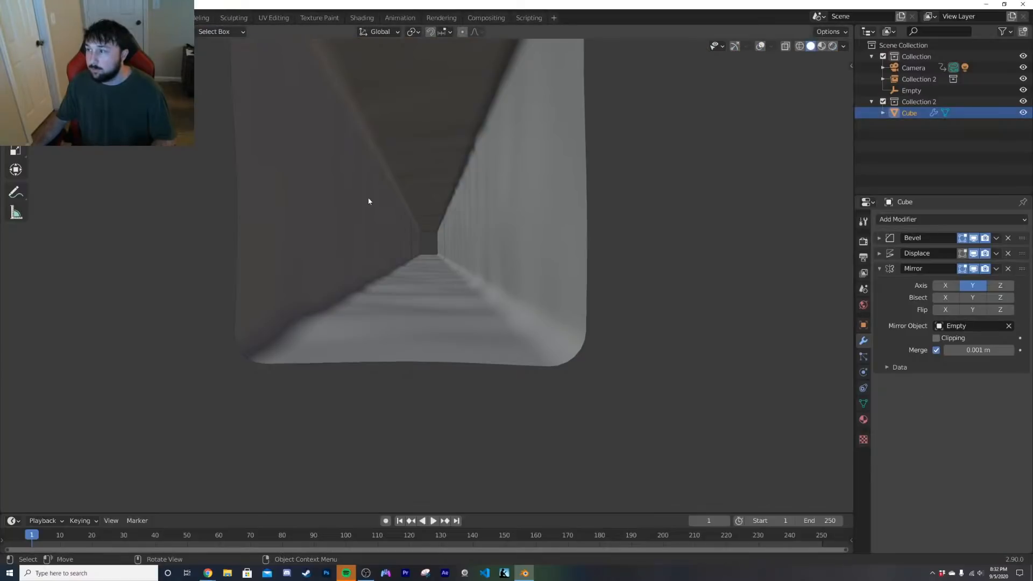
# Step: Enter Edit Mode on the tunnel cube with X-ray off and the gizmos and overlays shown
pyautogui.press('Tab')
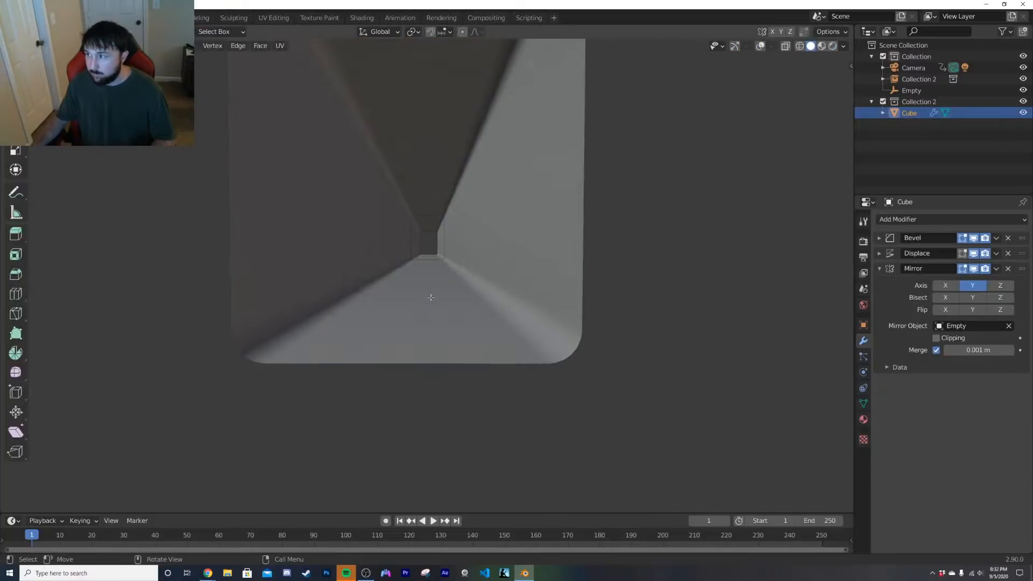
pyautogui.hotkey('alt', 'z')
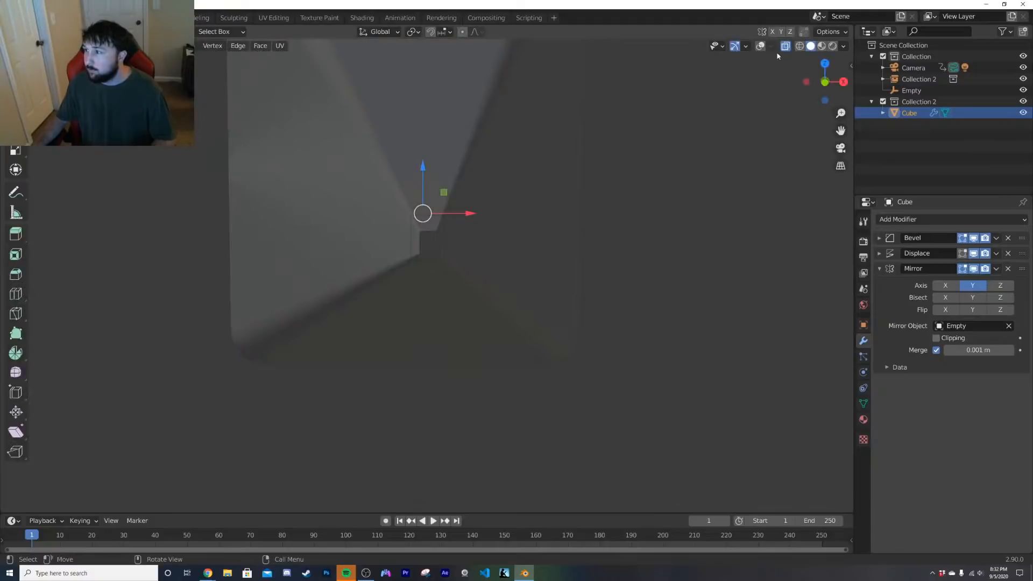
pyautogui.hotkey('alt', 'z')
pyautogui.click(760, 46)
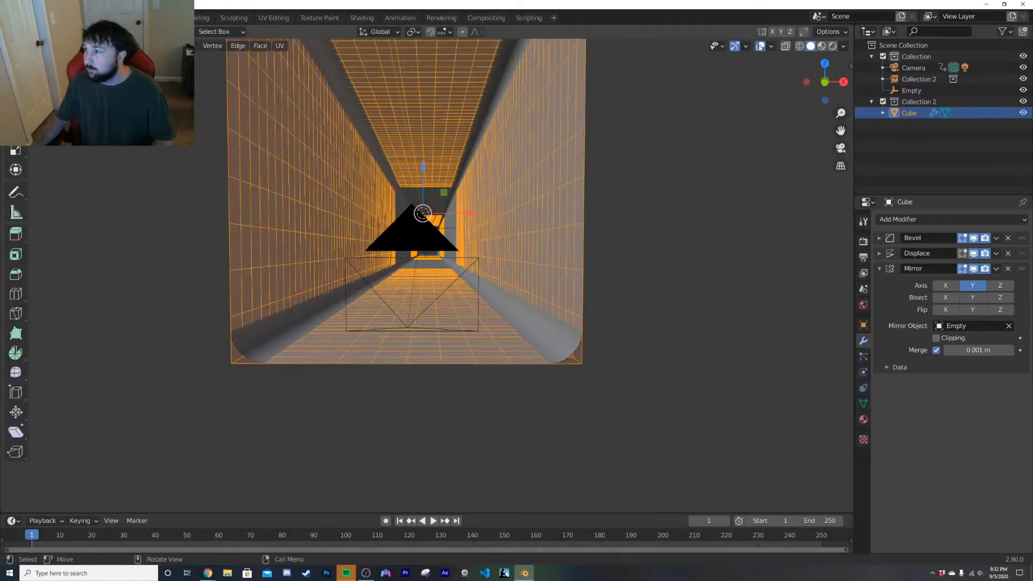
pyautogui.moveTo(485, 280); pyautogui.dragTo(468, 307, button='middle')
# Step: Try to select the tunnel floor by growing the selection from a face deep inside the tunnel
pyautogui.click(459, 331)
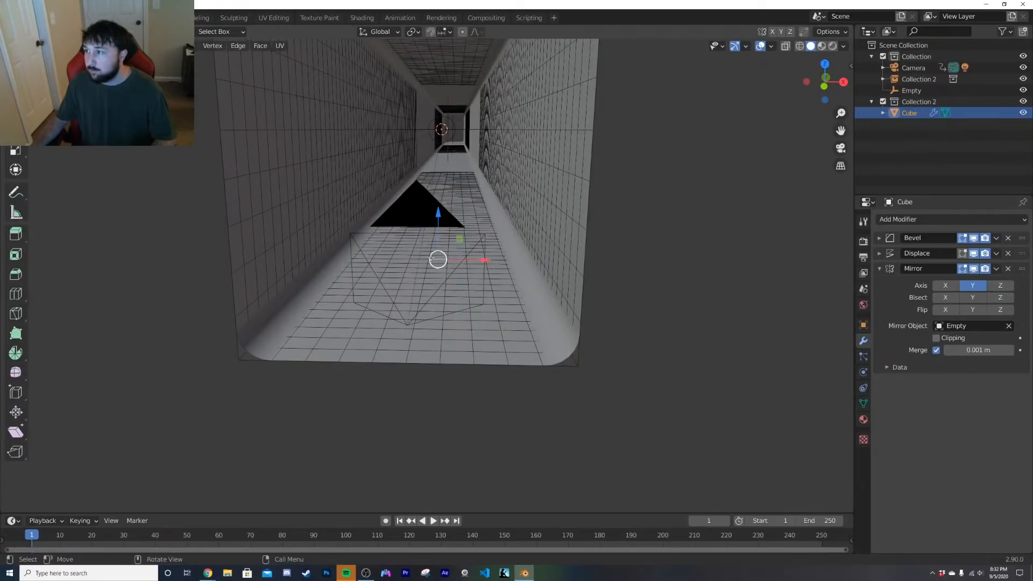
pyautogui.click(216, 133)
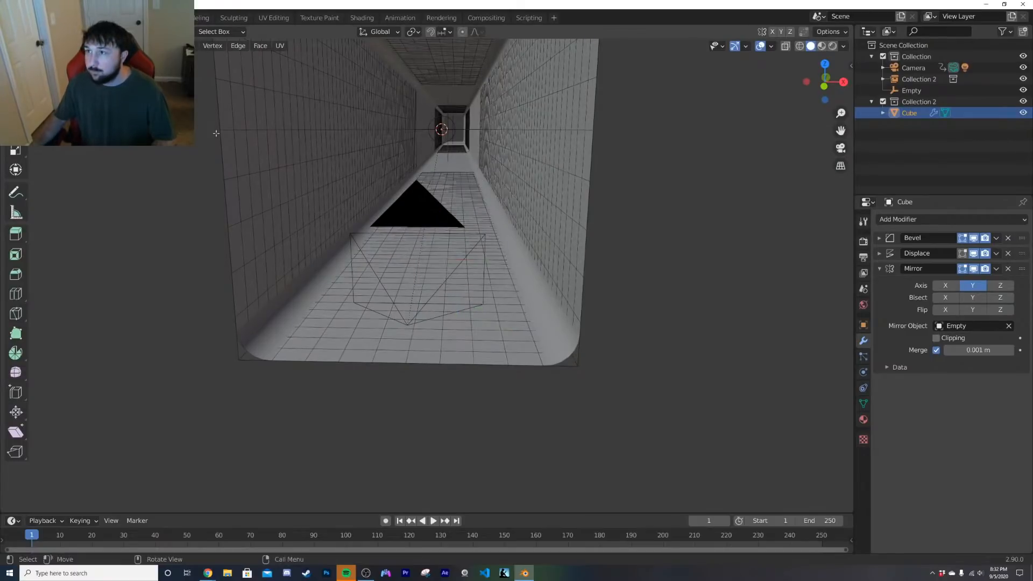
pyautogui.click(457, 201)
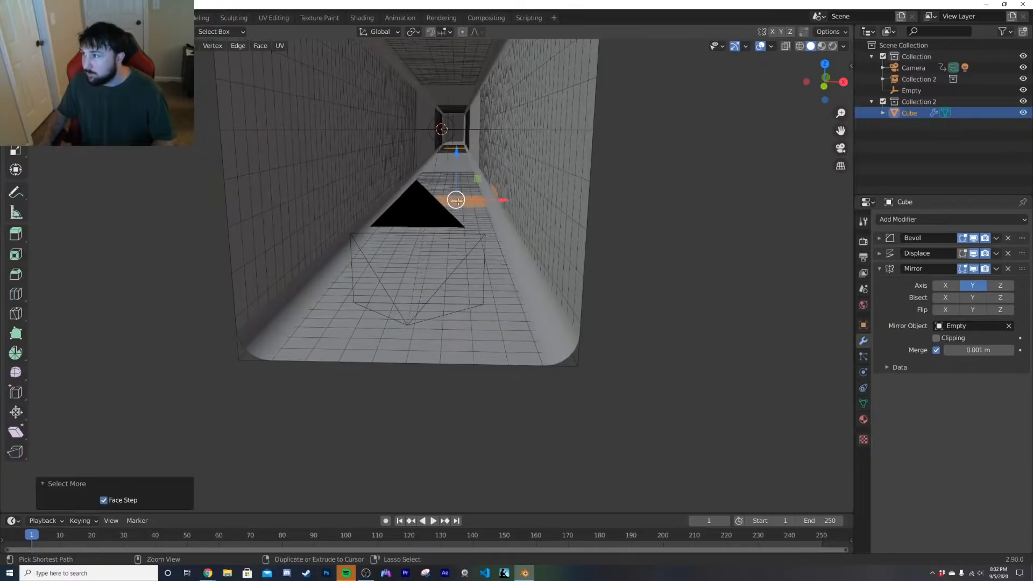
pyautogui.press('ctrl+KP_Add')
pyautogui.press('ctrl+KP_Add')
pyautogui.press('ctrl+KP_Add')
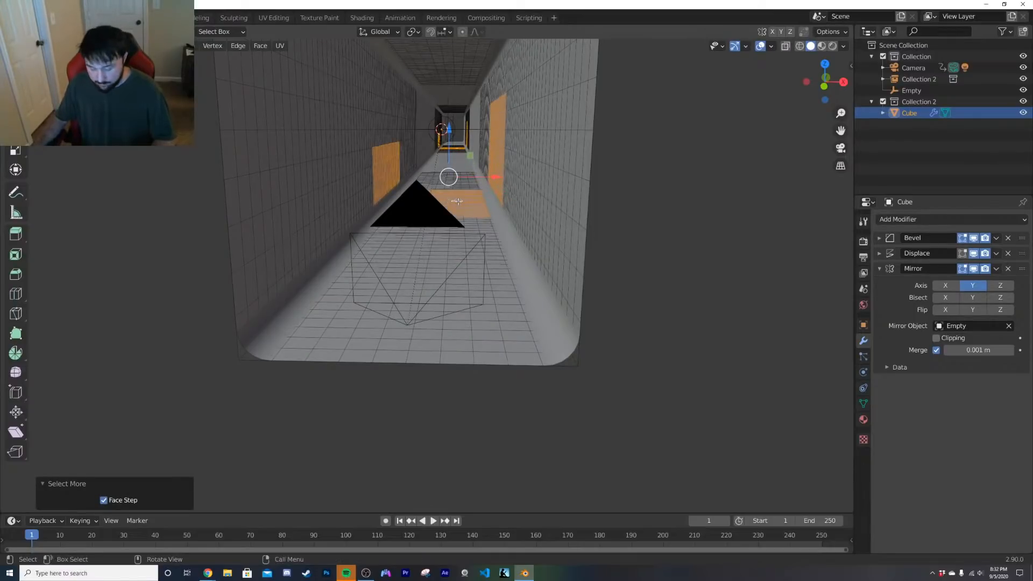
# Step: Try to pick the lengthwise face loops along the edge of the tunnel floor from below
pyautogui.click(419, 322)
pyautogui.moveTo(421, 321); pyautogui.dragTo(462, 278, button='middle')
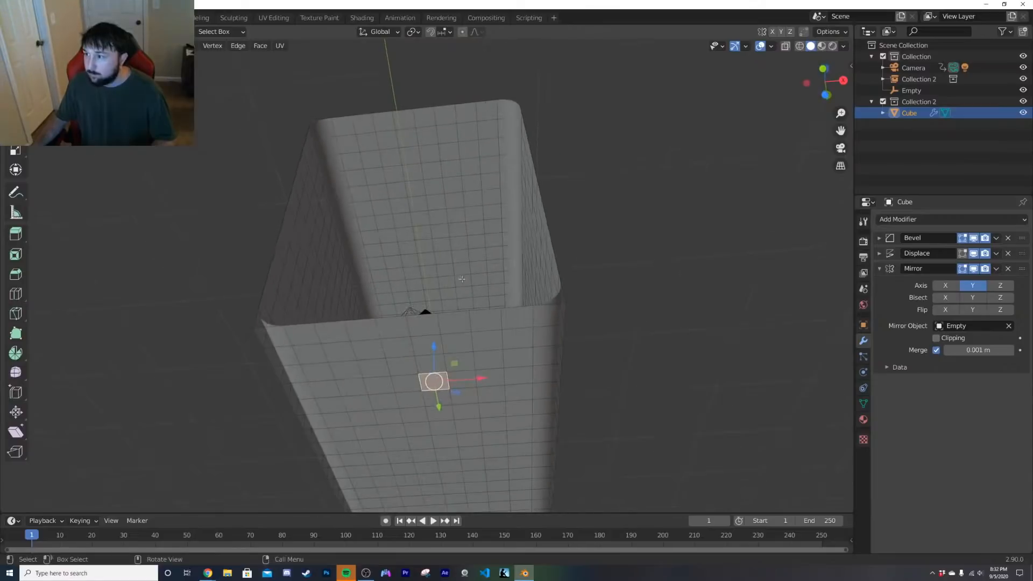
pyautogui.moveTo(461, 323); pyautogui.dragTo(464, 331, button='middle')
pyautogui.keyDown('alt'); pyautogui.click(280, 341); pyautogui.keyUp('alt')
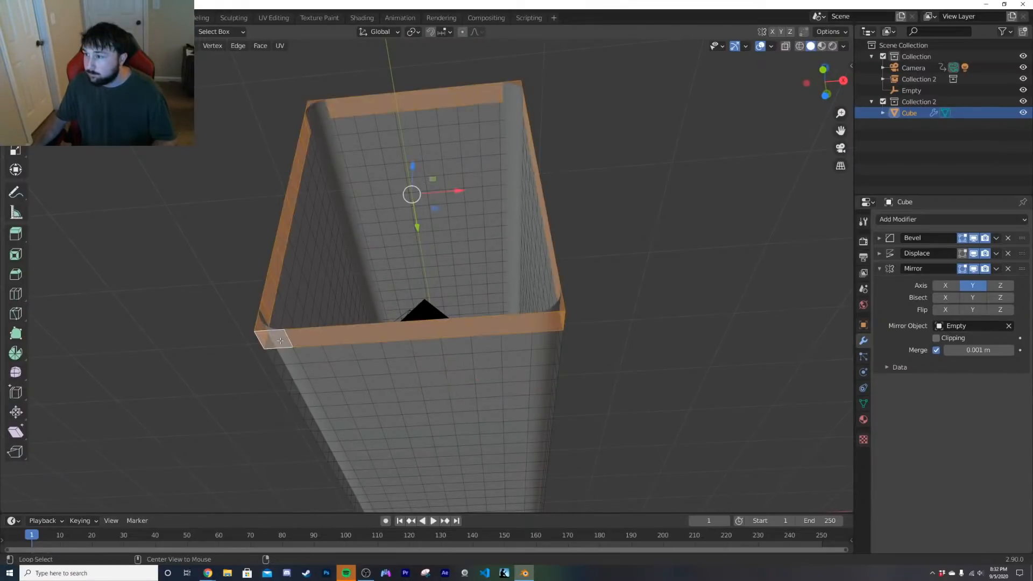
pyautogui.keyDown('alt'); pyautogui.click(292, 357); pyautogui.keyUp('alt')
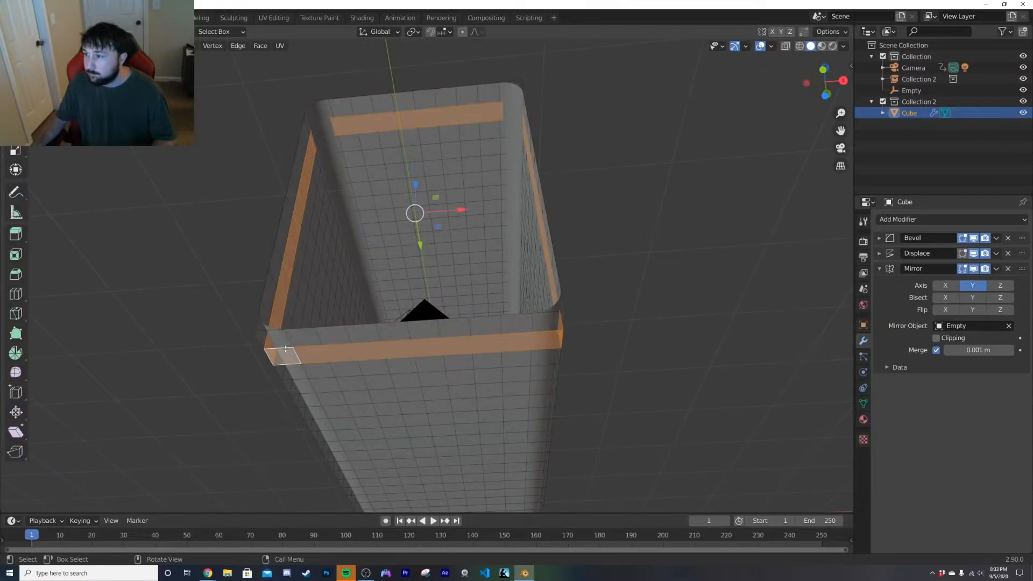
pyautogui.keyDown('alt'); pyautogui.click(291, 347); pyautogui.keyUp('alt')
pyautogui.keyDown('alt'); pyautogui.keyDown('shift'); pyautogui.click(327, 360); pyautogui.keyUp('shift'); pyautogui.keyUp('alt')
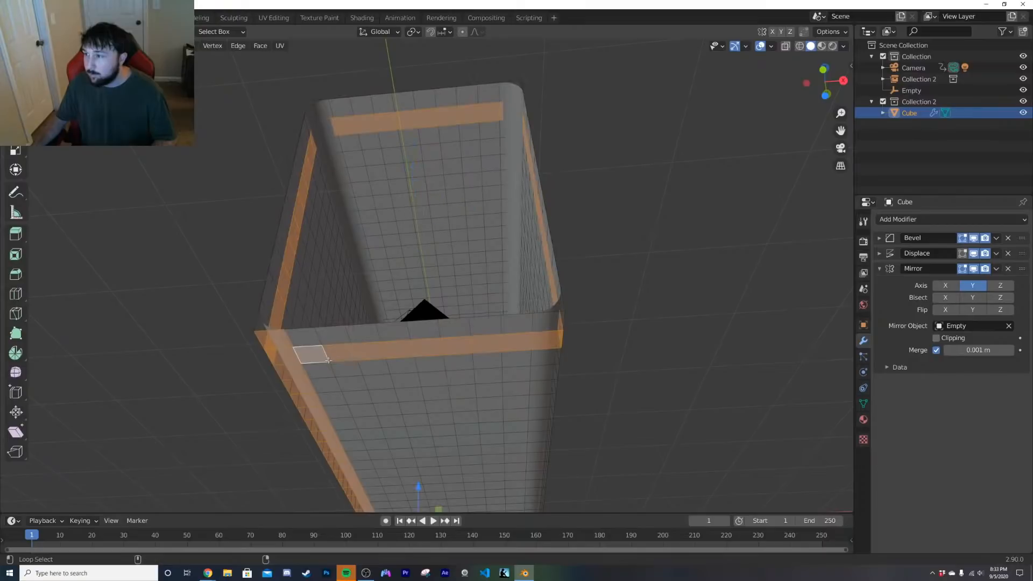
pyautogui.keyDown('alt'); pyautogui.keyDown('shift'); pyautogui.click(330, 361); pyautogui.keyUp('shift'); pyautogui.keyUp('alt')
# Step: Try to add the floor's neighbouring lengthwise face loops one by one across the tunnel's underside
pyautogui.keyDown('alt'); pyautogui.click(324, 361); pyautogui.keyUp('alt')
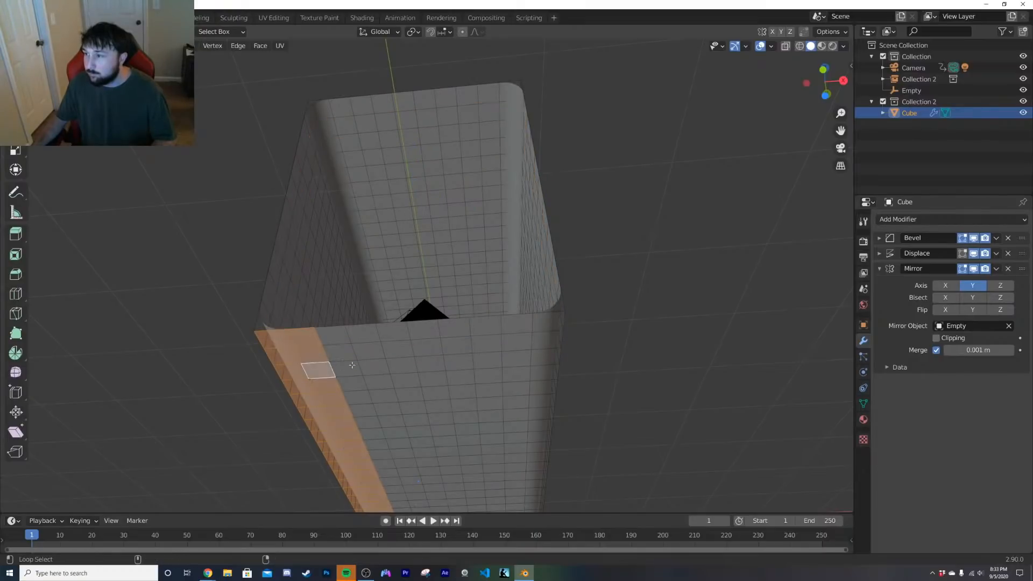
pyautogui.keyDown('alt'); pyautogui.keyDown('shift'); pyautogui.click(367, 376); pyautogui.keyUp('shift'); pyautogui.keyUp('alt')
pyautogui.keyDown('alt'); pyautogui.keyDown('shift'); pyautogui.click(389, 375); pyautogui.keyUp('shift'); pyautogui.keyUp('alt')
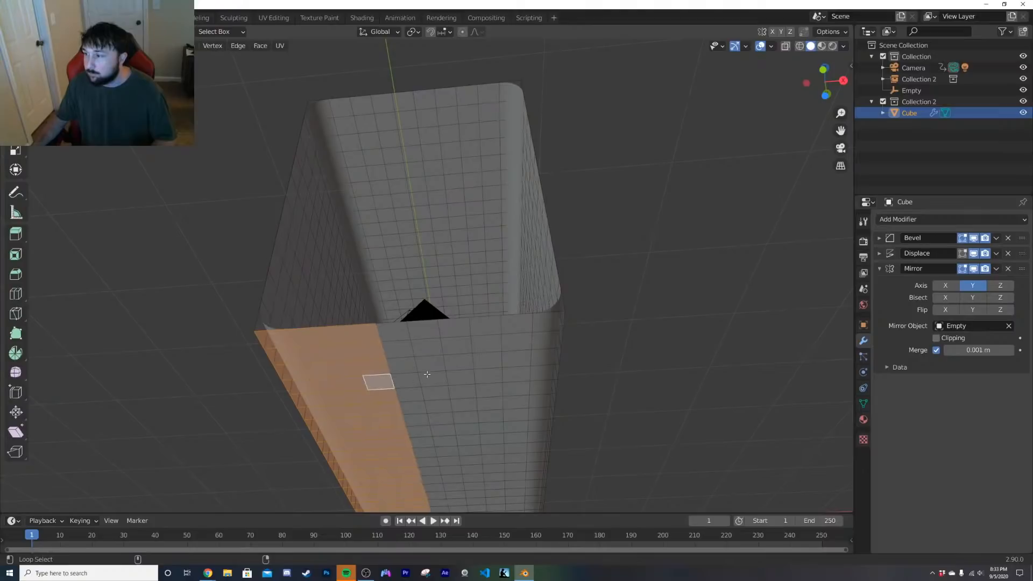
pyautogui.keyDown('alt'); pyautogui.keyDown('shift'); pyautogui.click(436, 373); pyautogui.keyUp('shift'); pyautogui.keyUp('alt')
pyautogui.keyDown('alt'); pyautogui.keyDown('shift'); pyautogui.click(437, 373); pyautogui.keyUp('shift'); pyautogui.keyUp('alt')
pyautogui.keyDown('alt'); pyautogui.keyDown('shift'); pyautogui.click(440, 373); pyautogui.keyUp('shift'); pyautogui.keyUp('alt')
pyautogui.keyDown('alt'); pyautogui.keyDown('shift'); pyautogui.click(444, 373); pyautogui.keyUp('shift'); pyautogui.keyUp('alt')
pyautogui.keyDown('alt'); pyautogui.keyDown('shift'); pyautogui.click(447, 374); pyautogui.keyUp('shift'); pyautogui.keyUp('alt')
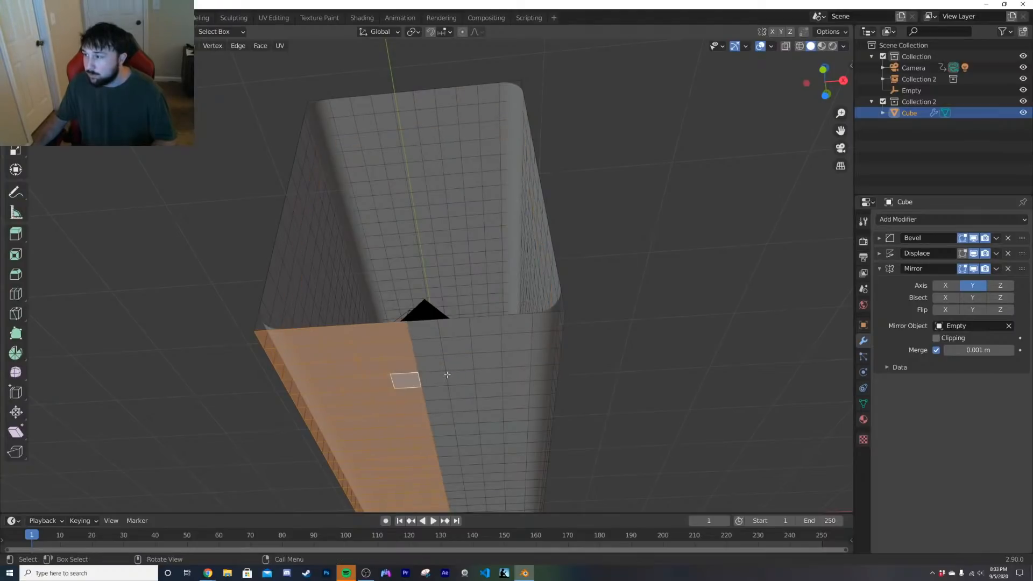
pyautogui.keyDown('alt'); pyautogui.keyDown('shift'); pyautogui.click(444, 370); pyautogui.keyUp('shift'); pyautogui.keyUp('alt')
pyautogui.keyDown('alt'); pyautogui.keyDown('shift'); pyautogui.click(453, 371); pyautogui.keyUp('shift'); pyautogui.keyUp('alt')
# Step: Select the whole tunnel floor by growing a central lengthwise face loop and adding the remaining outer edge loops
pyautogui.keyDown('alt'); pyautogui.click(439, 383); pyautogui.keyUp('alt')
pyautogui.press('ctrl+KP_Add')
pyautogui.press('ctrl+KP_Add')
pyautogui.press('ctrl+KP_Add')
pyautogui.press('ctrl+KP_Add')
pyautogui.press('ctrl+KP_Add')
pyautogui.press('ctrl+KP_Add')
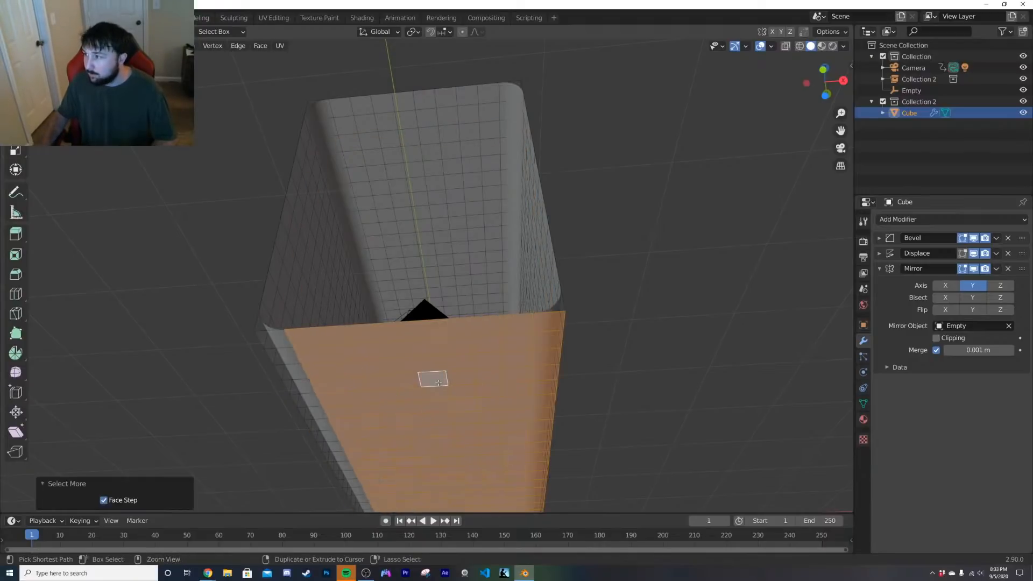
pyautogui.keyDown('alt'); pyautogui.keyDown('shift'); pyautogui.click(292, 343); pyautogui.keyUp('shift'); pyautogui.keyUp('alt')
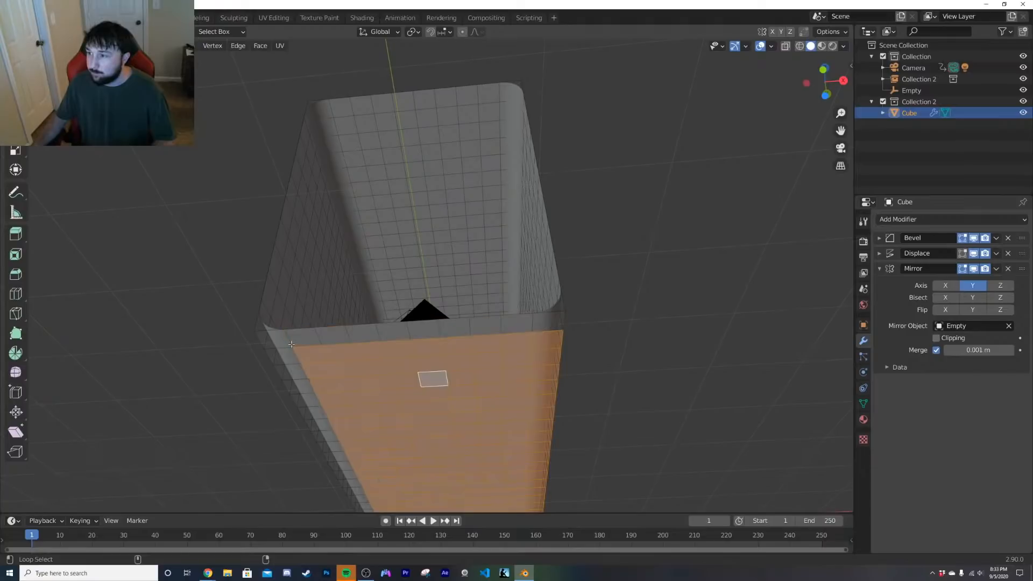
pyautogui.keyDown('alt'); pyautogui.keyDown('shift'); pyautogui.click(290, 350); pyautogui.keyUp('shift'); pyautogui.keyUp('alt')
pyautogui.keyDown('alt'); pyautogui.keyDown('shift'); pyautogui.click(294, 361); pyautogui.keyUp('shift'); pyautogui.keyUp('alt')
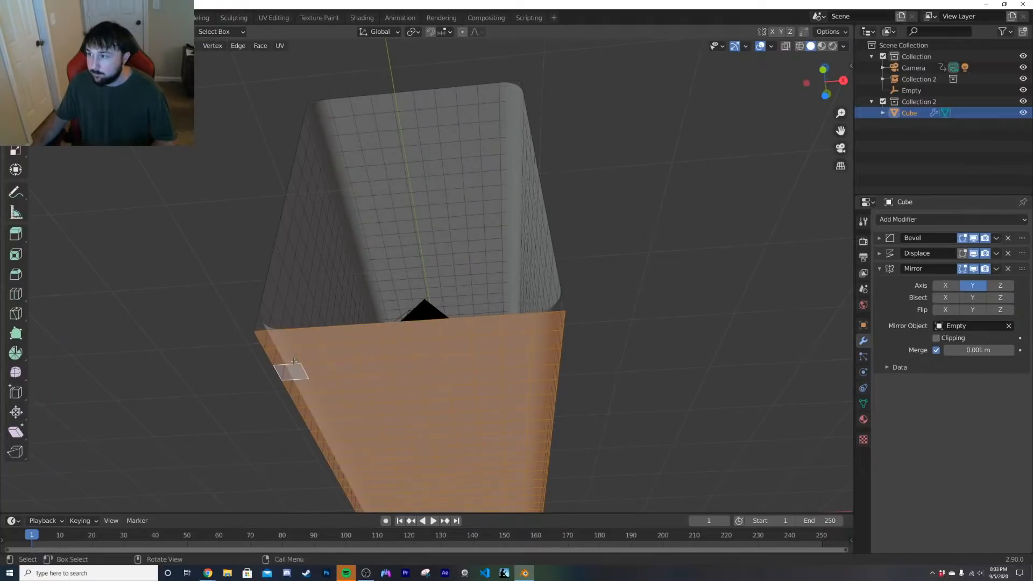
# Step: Create a vertex group on the cube, assign the selected floor faces to it, and return to Object Mode
pyautogui.moveTo(294, 361); pyautogui.dragTo(302, 389, button='middle')
pyautogui.click(865, 358)
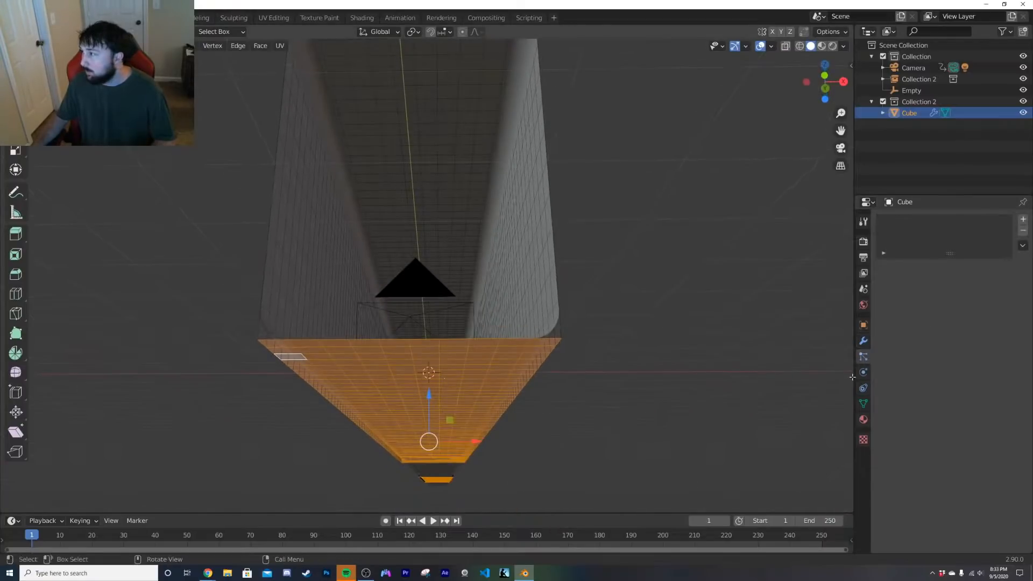
pyautogui.click(864, 404)
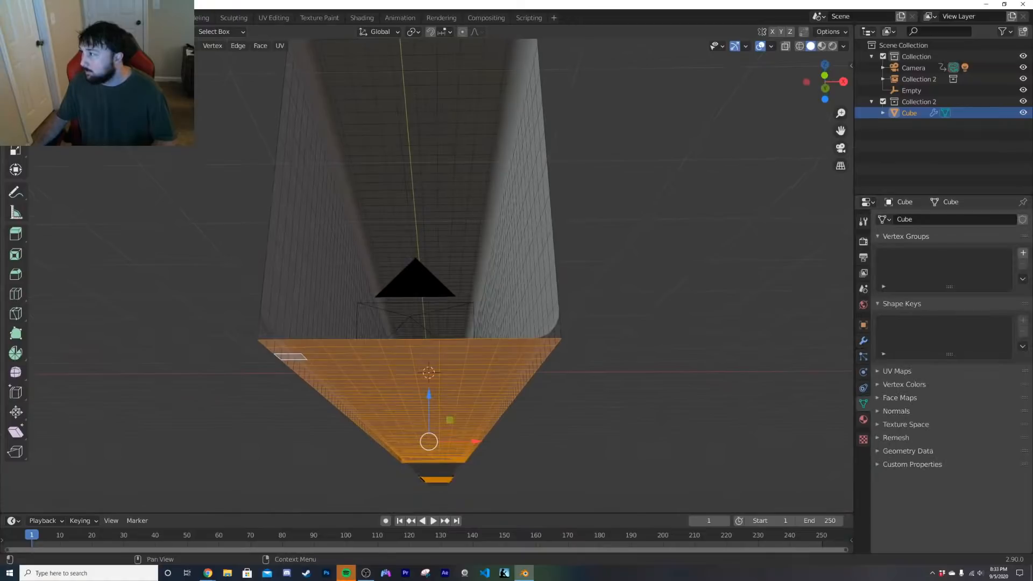
pyautogui.click(1023, 253)
pyautogui.click(892, 323)
pyautogui.press('Tab')
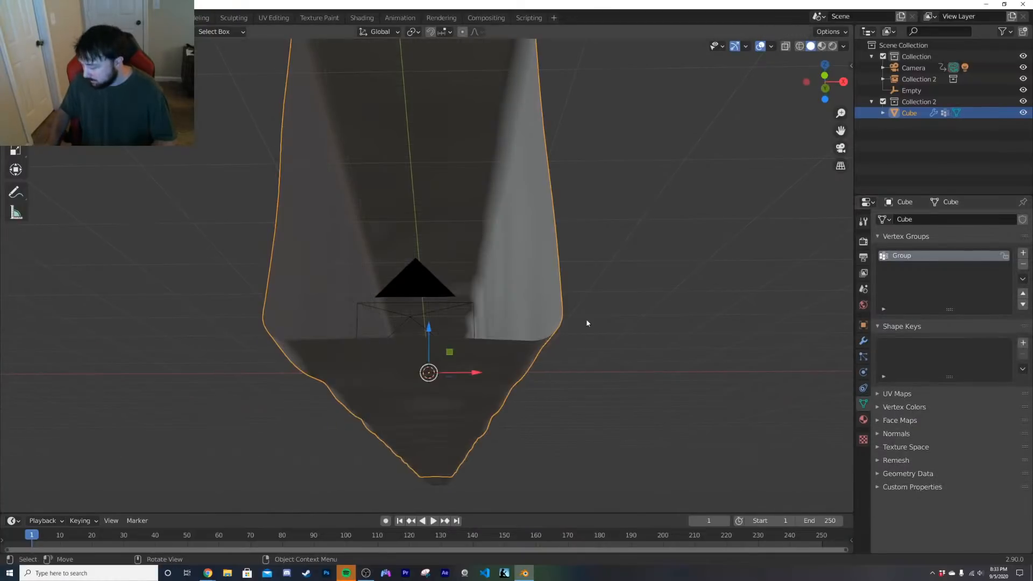
# Step: Add an ico sphere with 2 subdivisions and a 1 m radius, and move it out beside the tunnel
pyautogui.scroll(8, 587, 323)
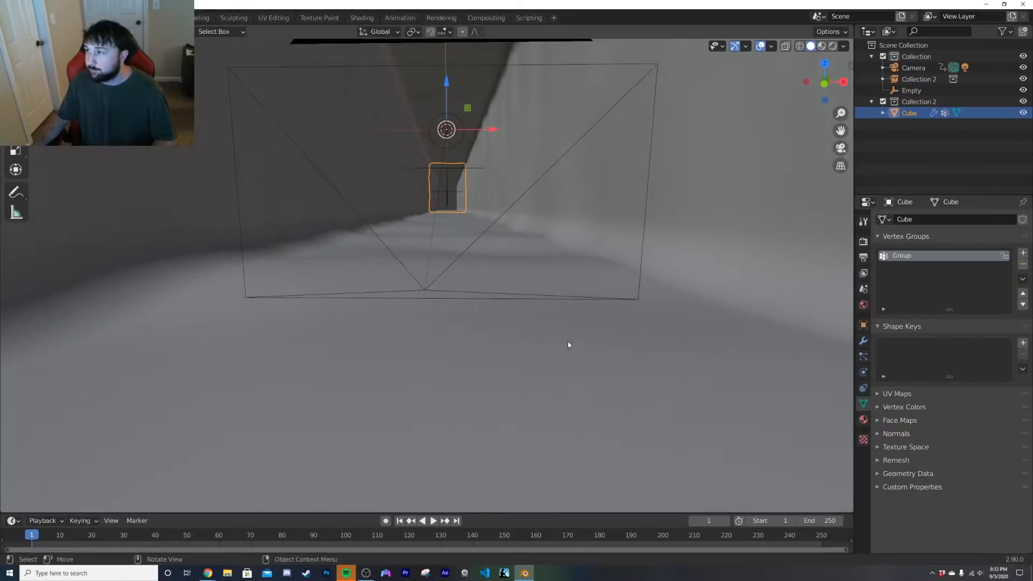
pyautogui.scroll(-9, 567, 342)
pyautogui.keyDown('shift'); pyautogui.moveTo(473, 253); pyautogui.dragTo(312, 330, button='middle'); pyautogui.keyUp('shift')
pyautogui.keyDown('shift'); pyautogui.moveTo(452, 273); pyautogui.dragTo(484, 299, button='middle'); pyautogui.keyUp('shift')
pyautogui.hotkey('shift', 'a')
pyautogui.moveTo(468, 40)
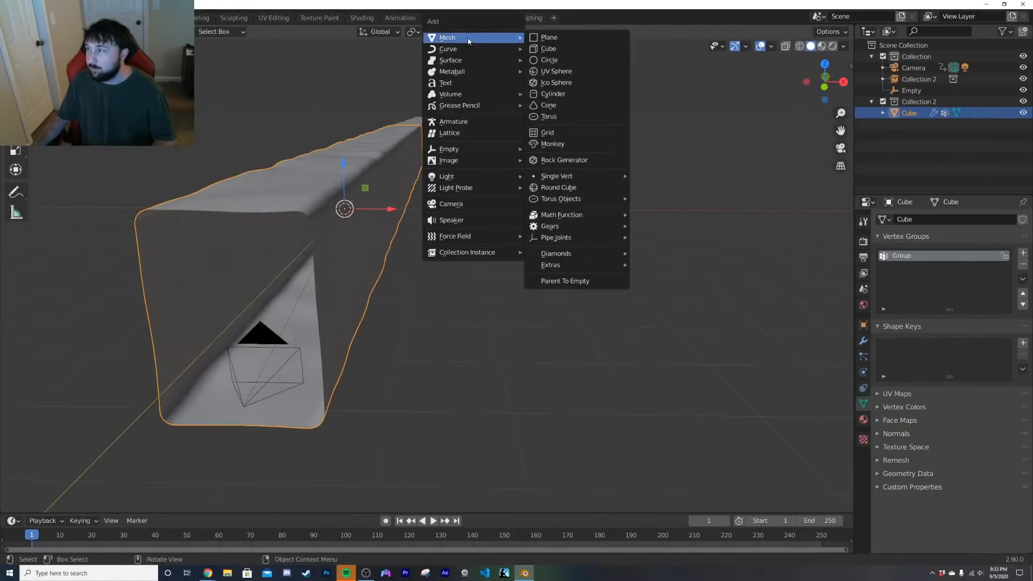
pyautogui.click(560, 82)
pyautogui.keyDown('shift'); pyautogui.moveTo(512, 138); pyautogui.dragTo(407, 218, button='middle'); pyautogui.keyUp('shift')
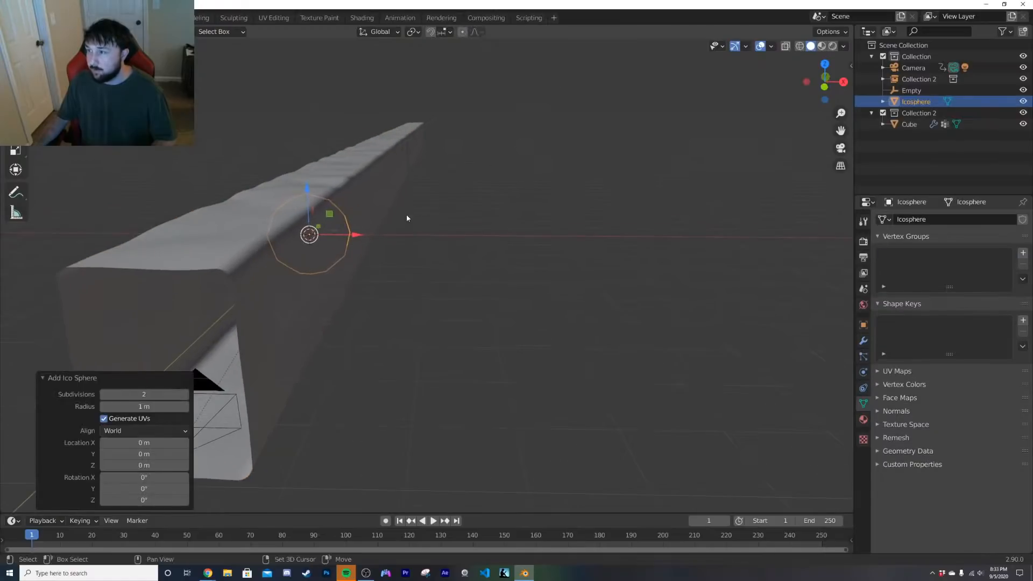
pyautogui.press('g')
pyautogui.click(733, 221)
# Step: Subdivide the whole icosphere with one cut and raise the Smoothness so it rounds out
pyautogui.press('Tab')
pyautogui.keyDown('shift'); pyautogui.moveTo(610, 231); pyautogui.dragTo(494, 231, button='middle'); pyautogui.keyUp('shift')
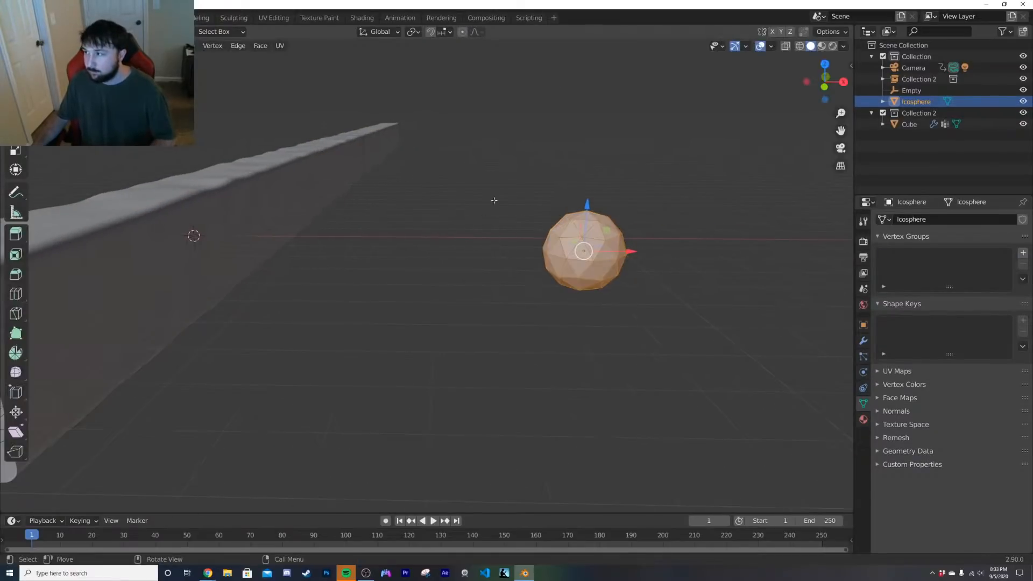
pyautogui.rightClick(498, 200)
pyautogui.press('Tab')
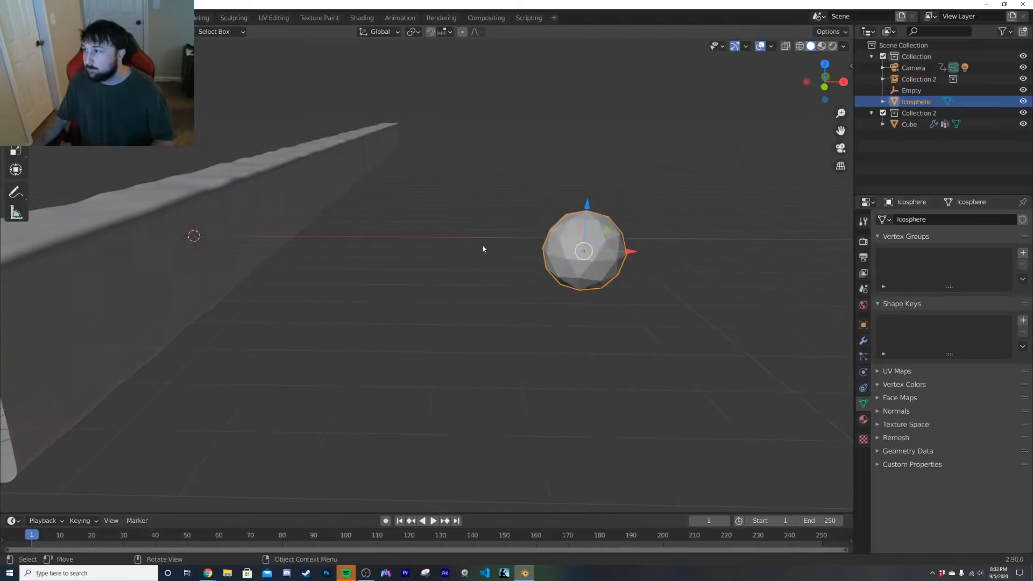
pyautogui.press('Tab')
pyautogui.rightClick(450, 236)
pyautogui.click(426, 253)
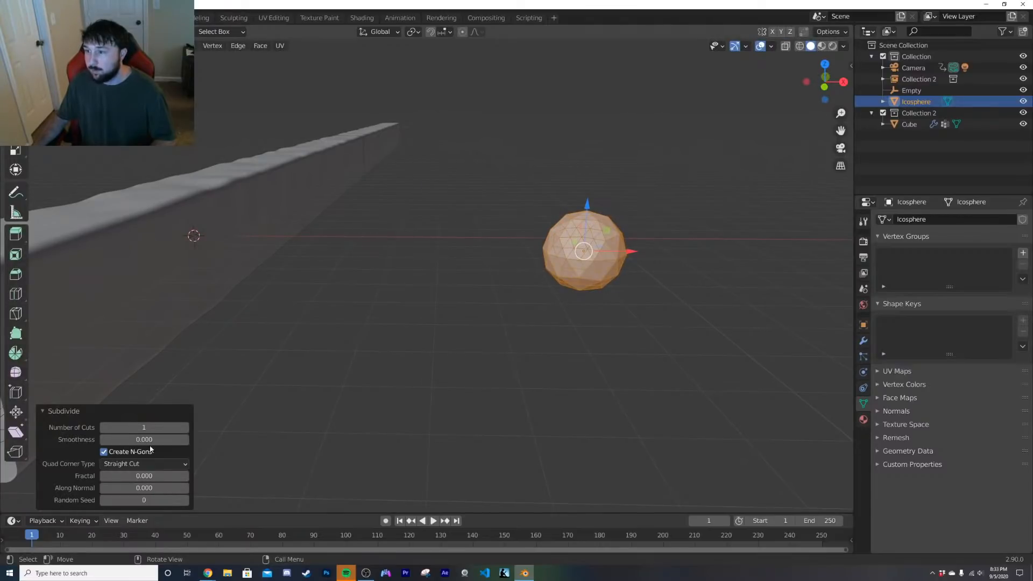
pyautogui.moveTo(146, 440); pyautogui.dragTo(180, 440)
pyautogui.press('Tab')
# Step: Shade the icosphere smooth and frame it in the viewport
pyautogui.rightClick(427, 239)
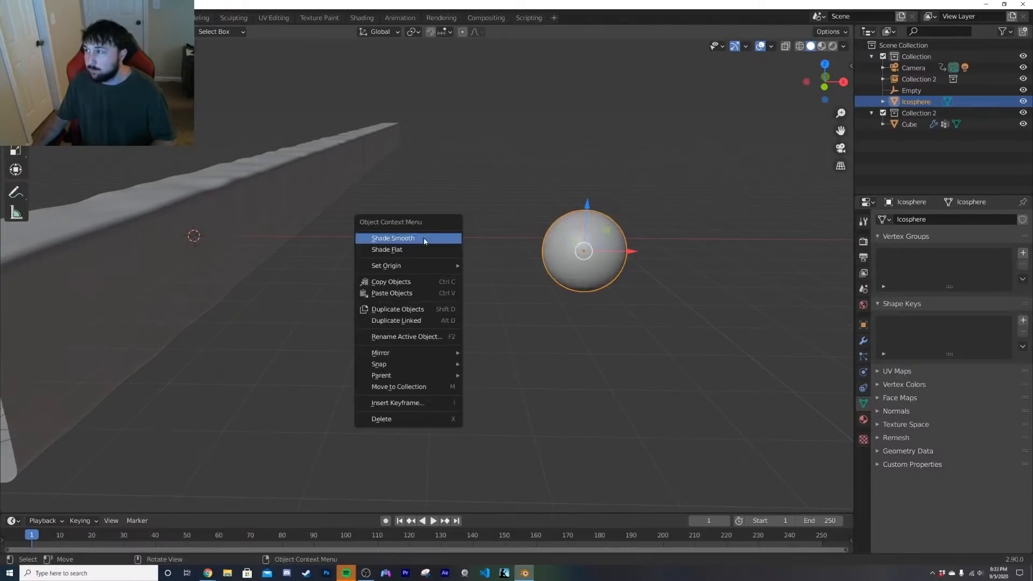
pyautogui.click(428, 239)
pyautogui.press('KP_Decimal')
pyautogui.scroll(-10, 453, 251)
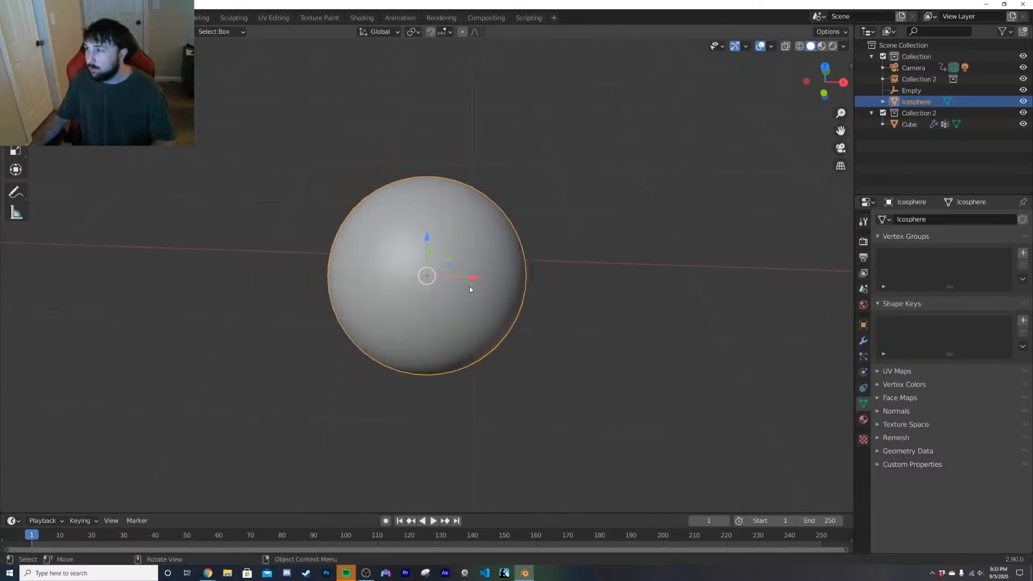
pyautogui.scroll(8, 573, 309)
# Step: Add a Displace modifier to the icosphere and give it a new texture
pyautogui.click(864, 341)
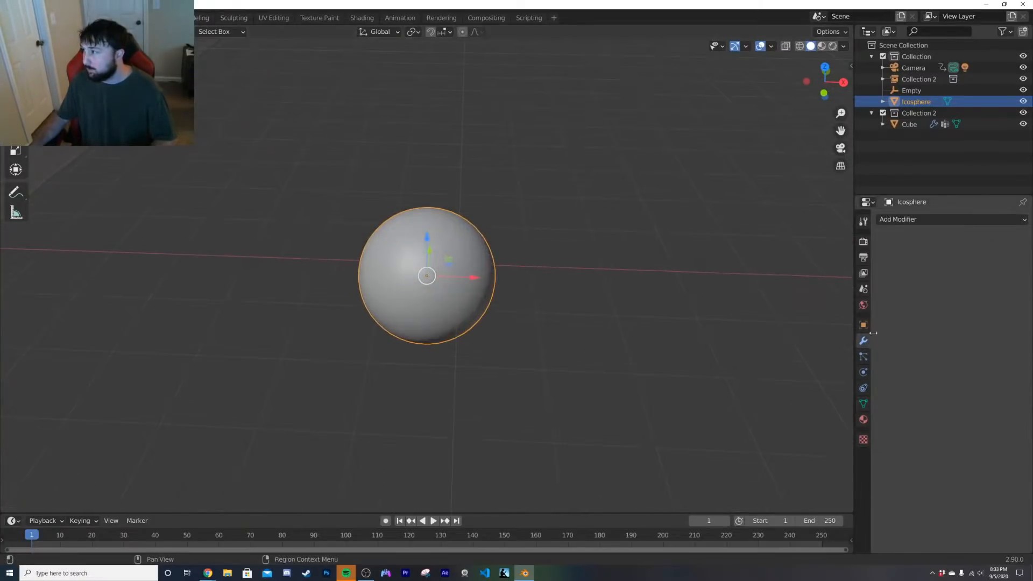
pyautogui.click(940, 220)
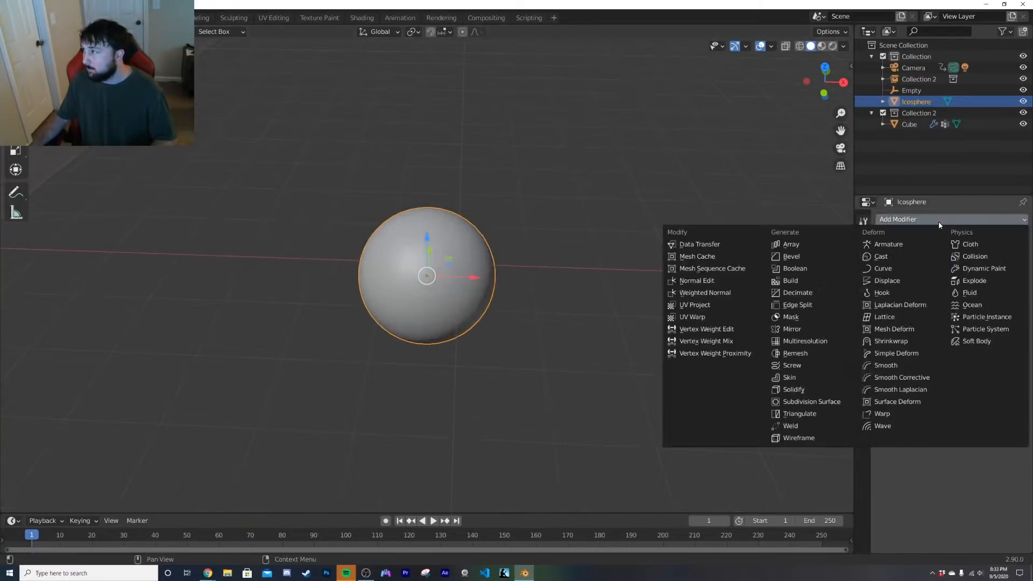
pyautogui.click(918, 282)
pyautogui.click(1009, 255)
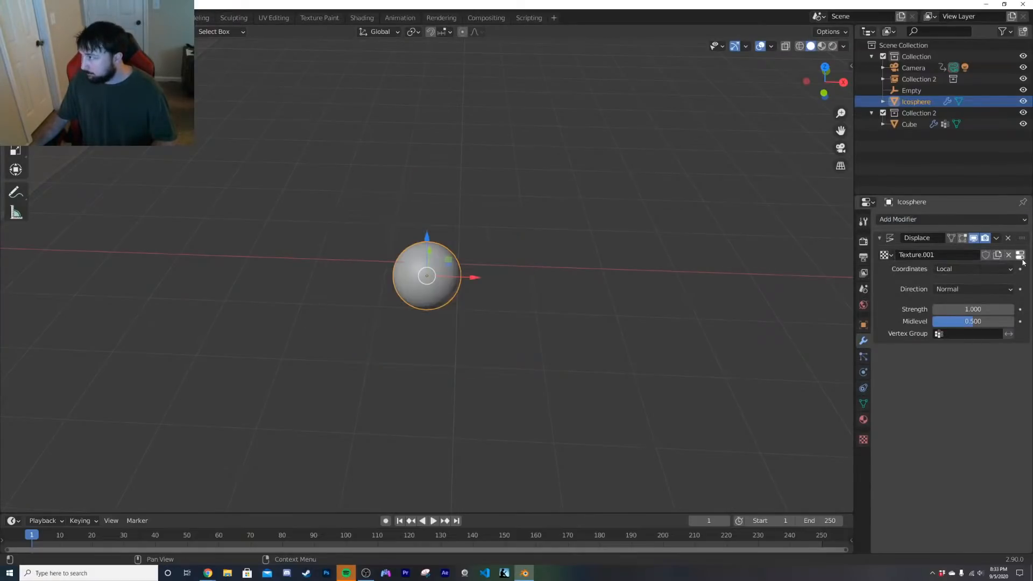
# Step: Set the displacement texture to Clouds with size 0.69 and depth 0, and switch its type to Voronoi
pyautogui.click(1020, 255)
pyautogui.click(963, 251)
pyautogui.click(947, 287)
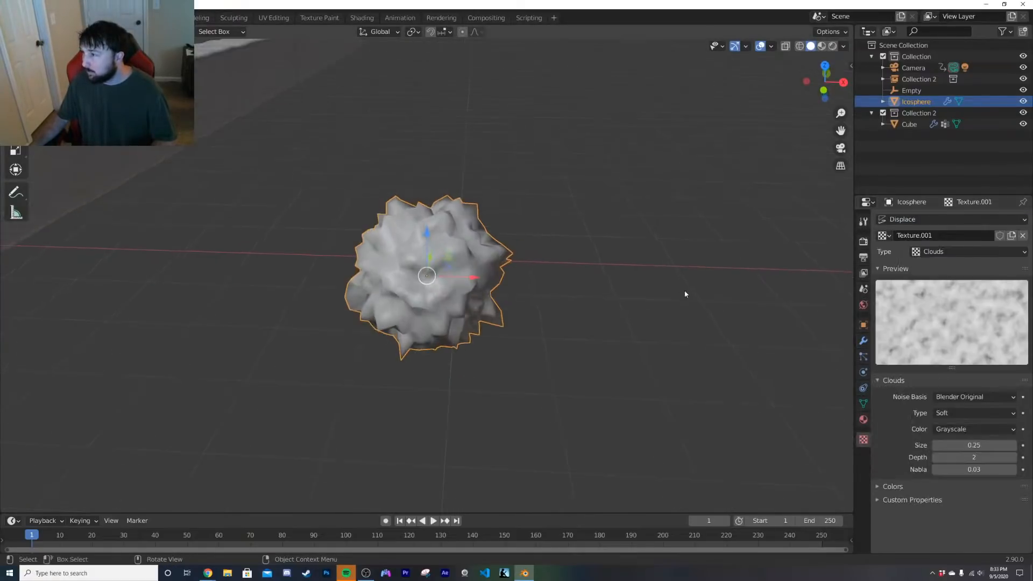
pyautogui.moveTo(969, 457)
pyautogui.mouseDown()
pyautogui.moveTo(996, 457)
pyautogui.moveTo(961, 457)
pyautogui.moveTo(998, 445)
pyautogui.moveTo(981, 445)
pyautogui.mouseUp()
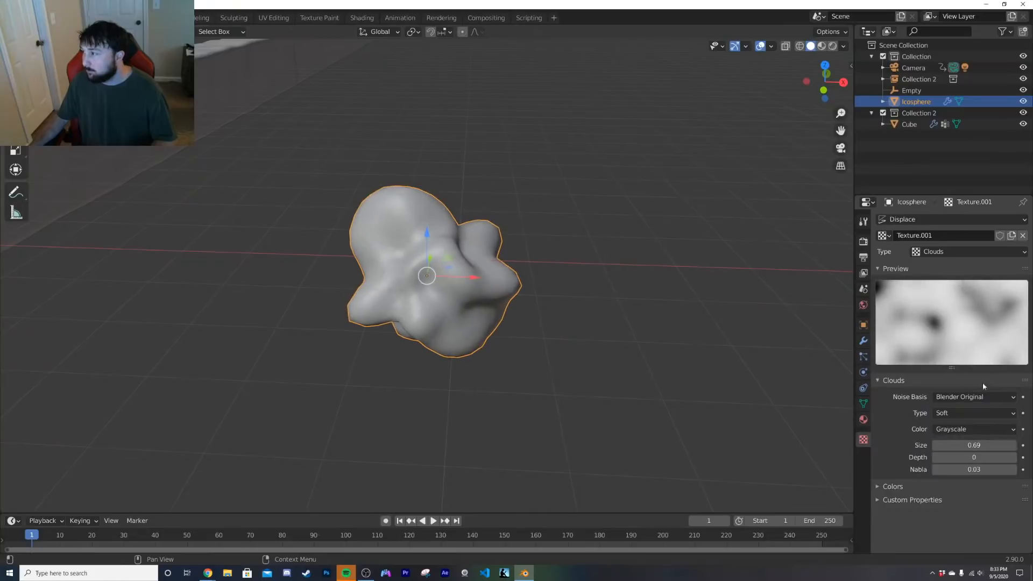
pyautogui.click(964, 251)
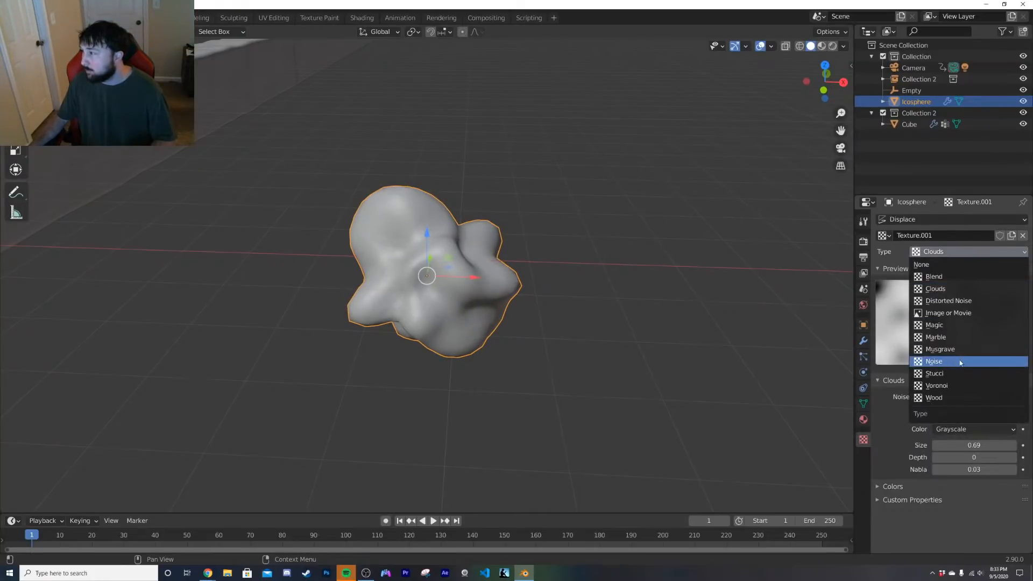
pyautogui.click(944, 386)
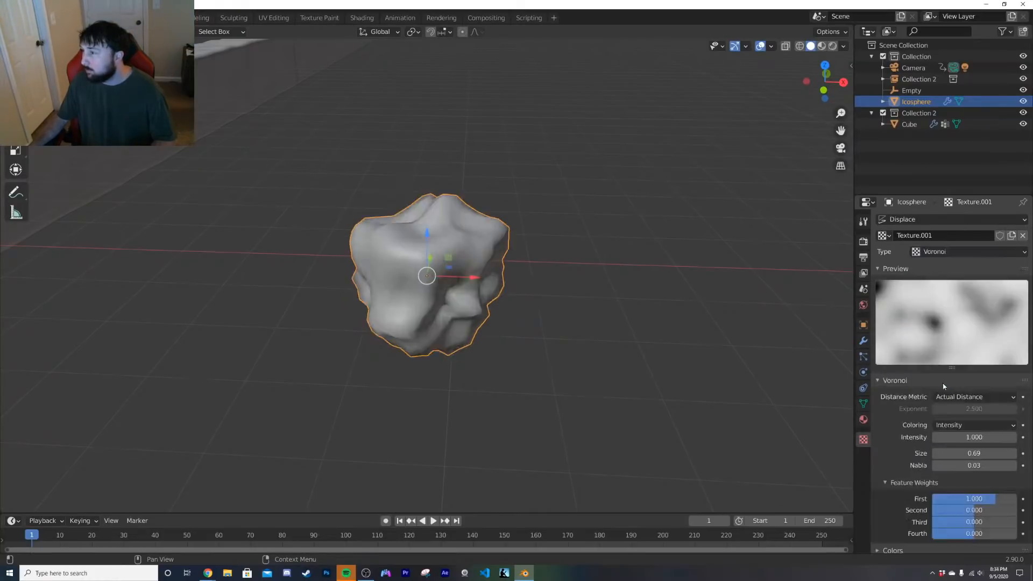
# Step: Set the texture coordinates of the icosphere's Displace modifier to Global
pyautogui.moveTo(974, 437)
pyautogui.mouseDown()
pyautogui.moveTo(1012, 437)
pyautogui.moveTo(974, 437)
pyautogui.mouseUp()
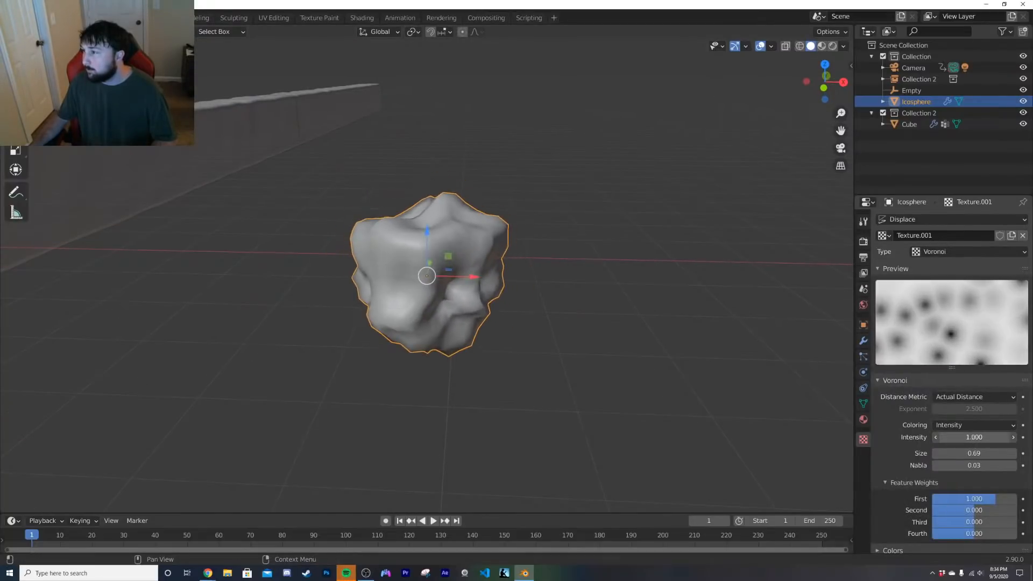
pyautogui.moveTo(547, 302); pyautogui.dragTo(507, 303, button='middle')
pyautogui.scroll(-4, 342, 307)
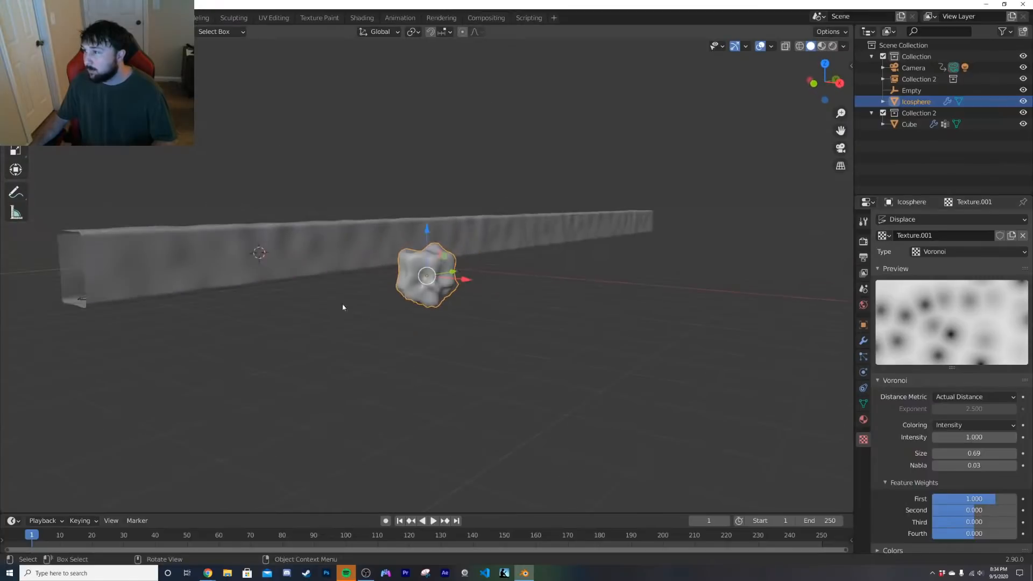
pyautogui.moveTo(342, 308); pyautogui.dragTo(600, 341, button='middle')
pyautogui.click(863, 341)
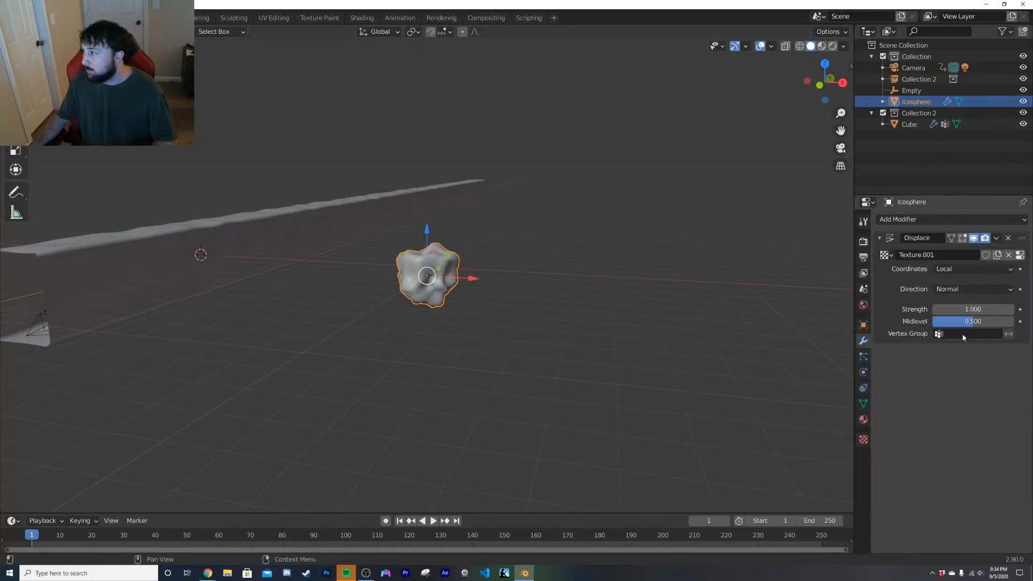
pyautogui.click(977, 288)
pyautogui.click(968, 269)
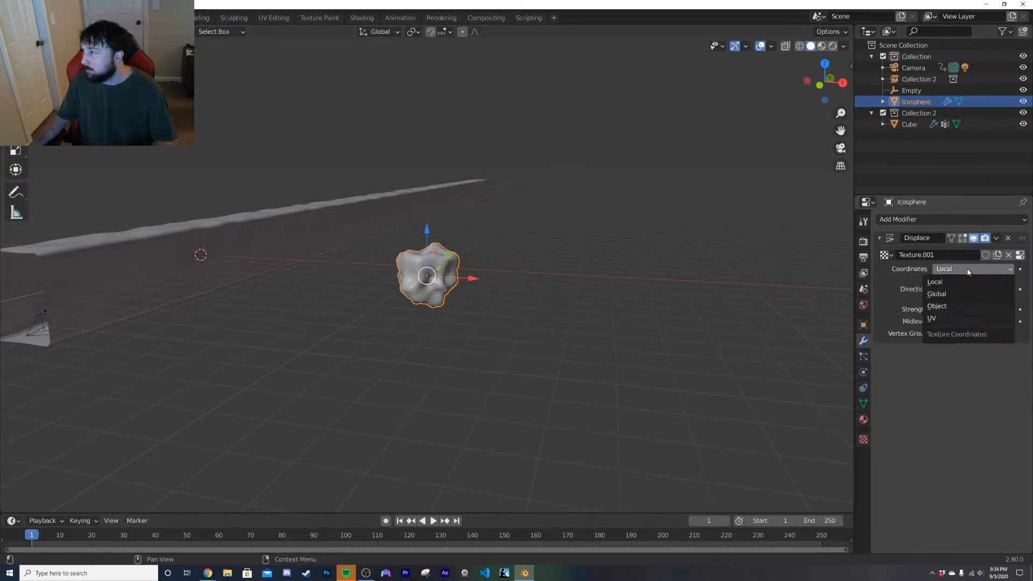
pyautogui.click(947, 294)
# Step: Duplicate the displaced icosphere five times, placing the copies in a row along the X axis beside the original
pyautogui.moveTo(587, 295); pyautogui.dragTo(538, 285, button='middle')
pyautogui.hotkey('shift', 'd')
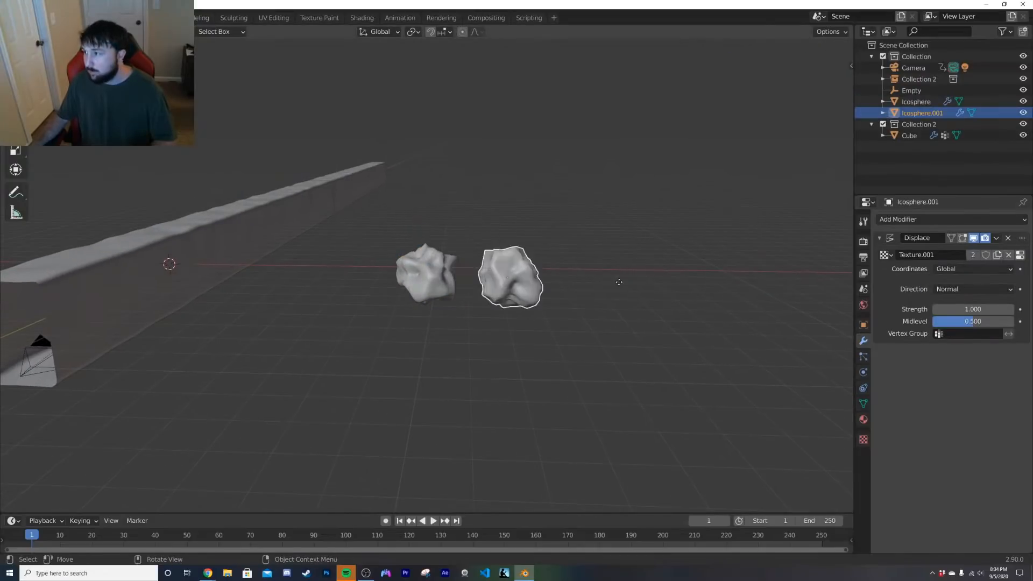
pyautogui.click(624, 282)
pyautogui.hotkey('shift', 'd')
pyautogui.click(702, 280)
pyautogui.hotkey('shift', 'd')
pyautogui.click(788, 269)
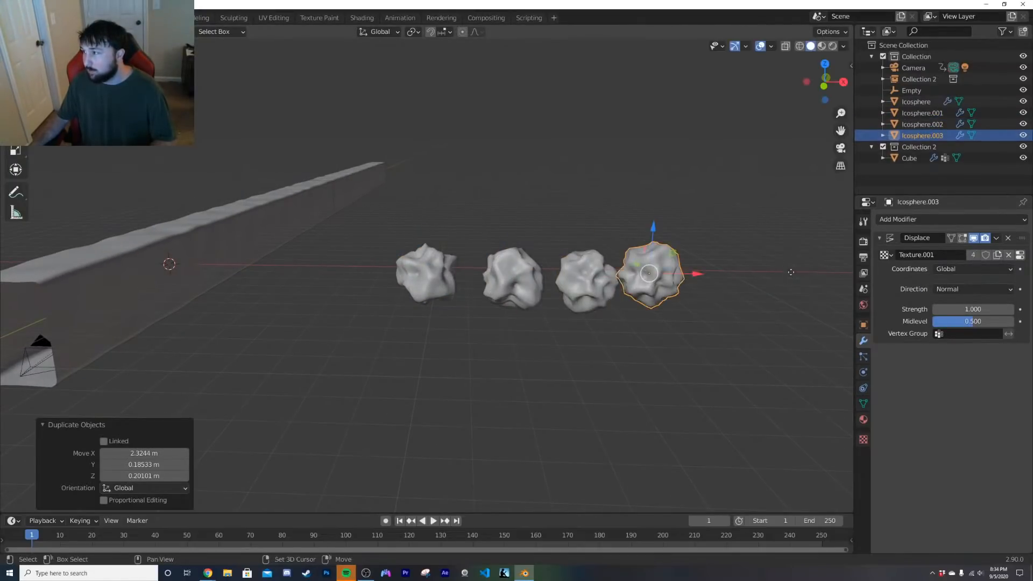
pyautogui.hotkey('shift', 'd')
pyautogui.click(17, 274)
pyautogui.hotkey('shift', 'd')
pyautogui.click(75, 273)
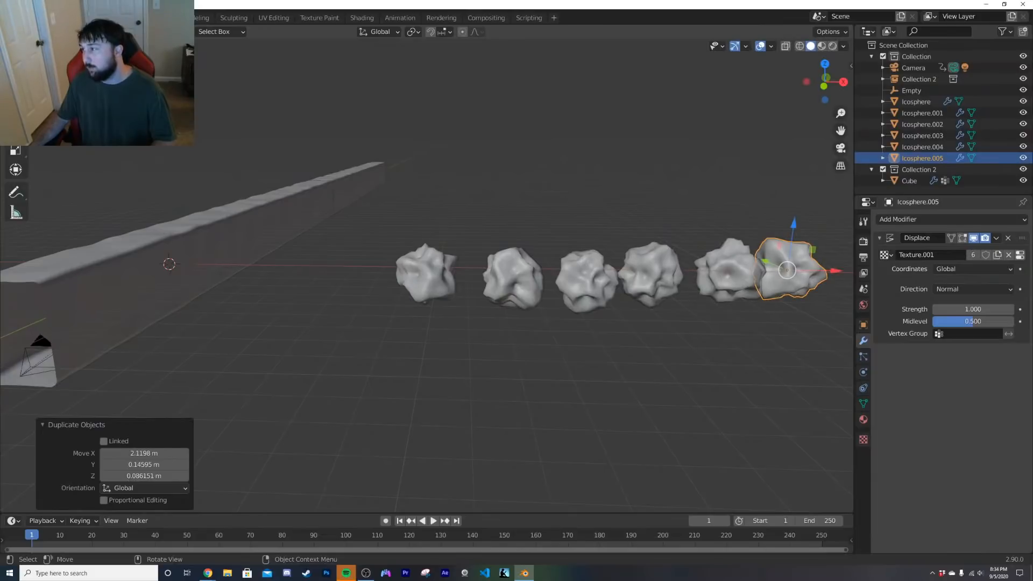
# Step: Lower the Displace strength of the original icosphere to 0.390
pyautogui.moveTo(415, 323); pyautogui.dragTo(418, 341, button='middle')
pyautogui.click(426, 290)
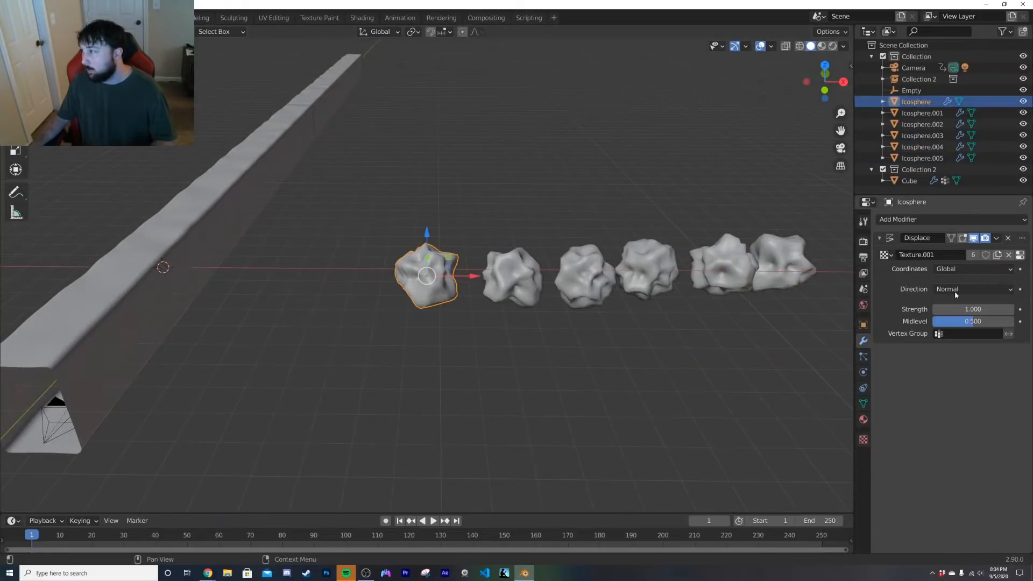
pyautogui.moveTo(554, 374); pyautogui.dragTo(732, 346)
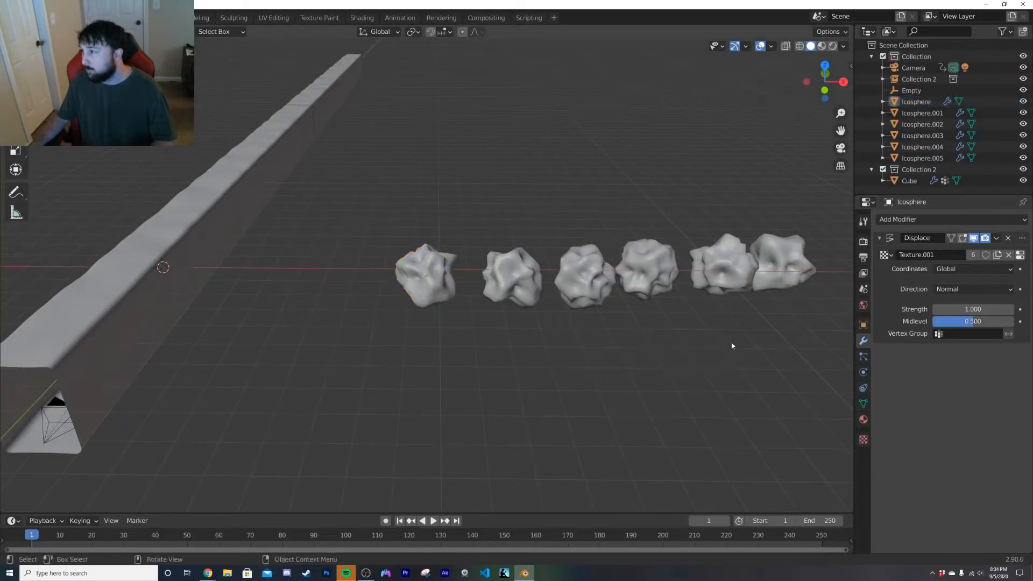
pyautogui.moveTo(973, 309); pyautogui.dragTo(946, 309)
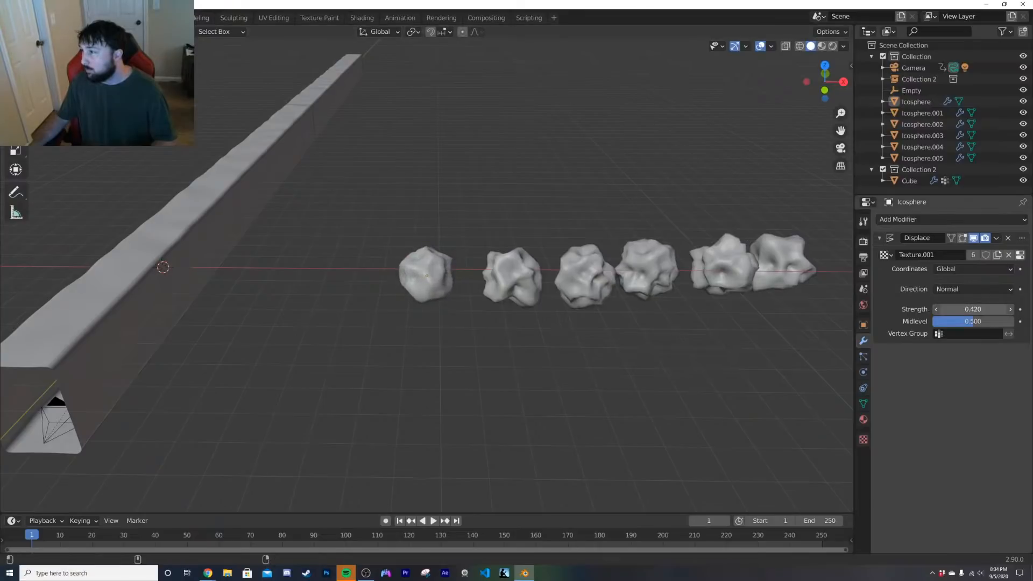
# Step: Delete the five duplicated icospheres, keeping only the original
pyautogui.moveTo(467, 339); pyautogui.dragTo(783, 265)
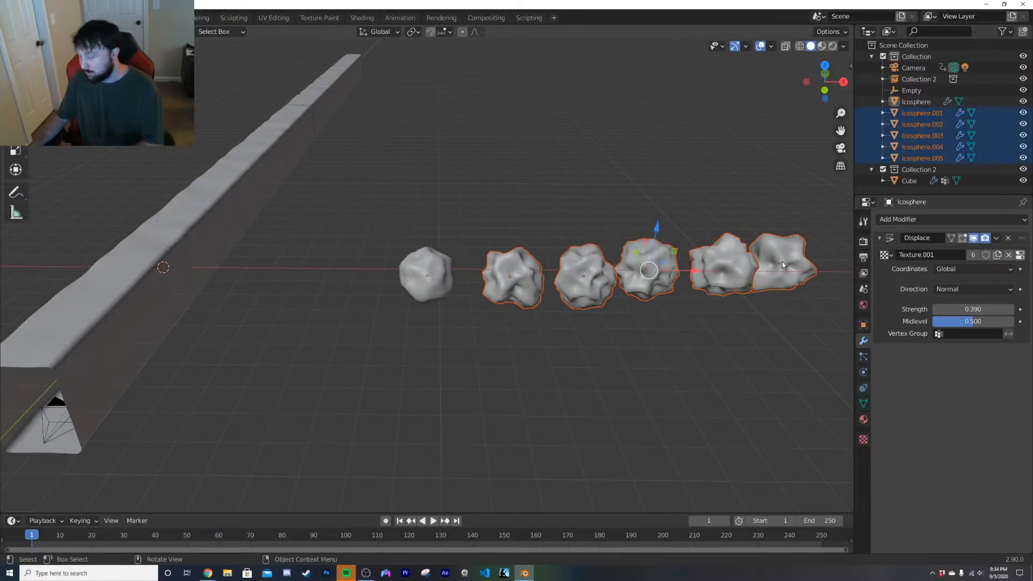
pyautogui.press('Delete')
pyautogui.moveTo(446, 286); pyautogui.dragTo(451, 268, button='middle')
# Step: Select the remaining icosphere and switch to the Shading workspace with the viewport in Material Preview
pyautogui.click(450, 269)
pyautogui.scroll(5, 459, 290)
pyautogui.scroll(-5, 460, 295)
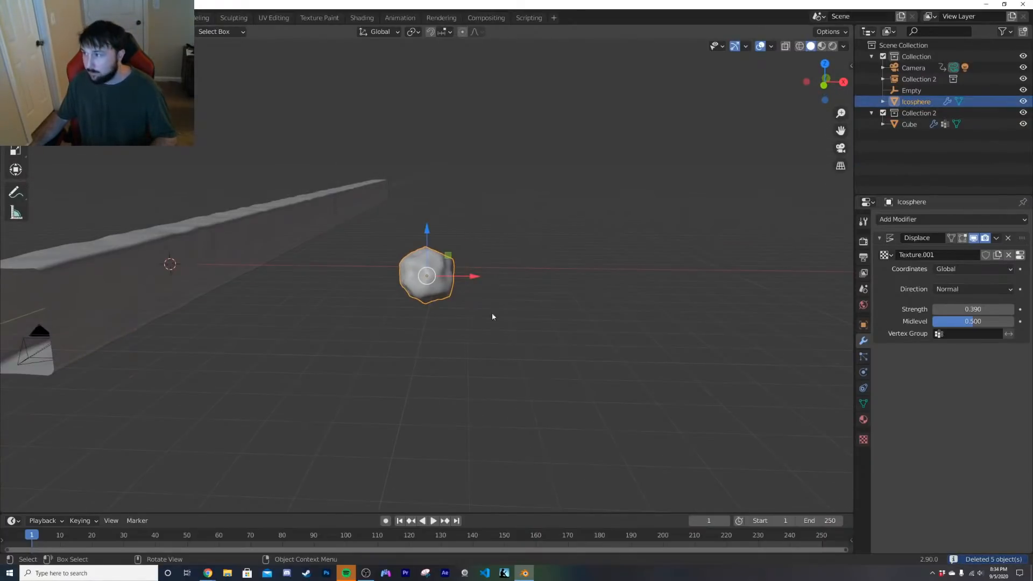
pyautogui.scroll(5, 492, 315)
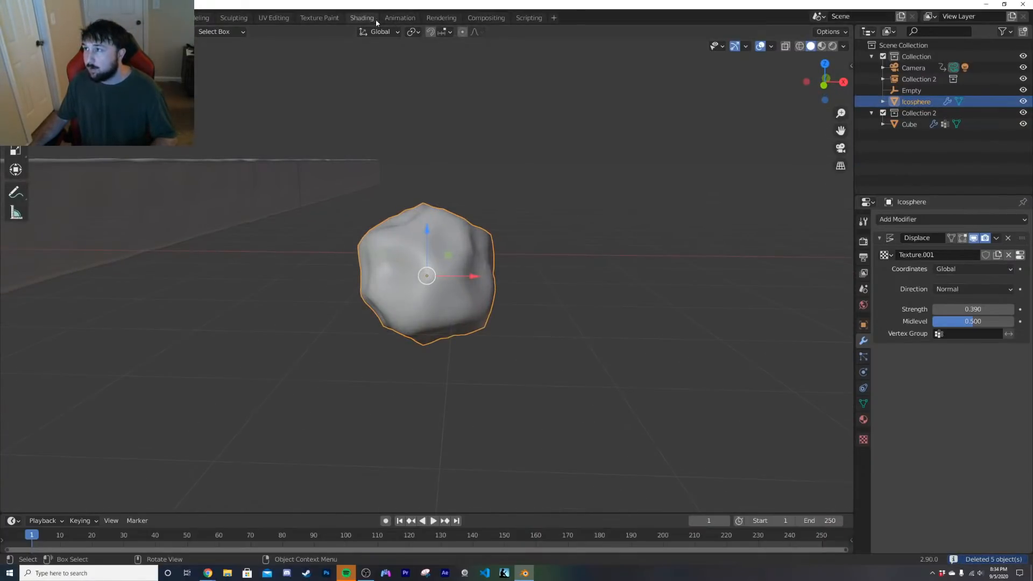
pyautogui.click(362, 17)
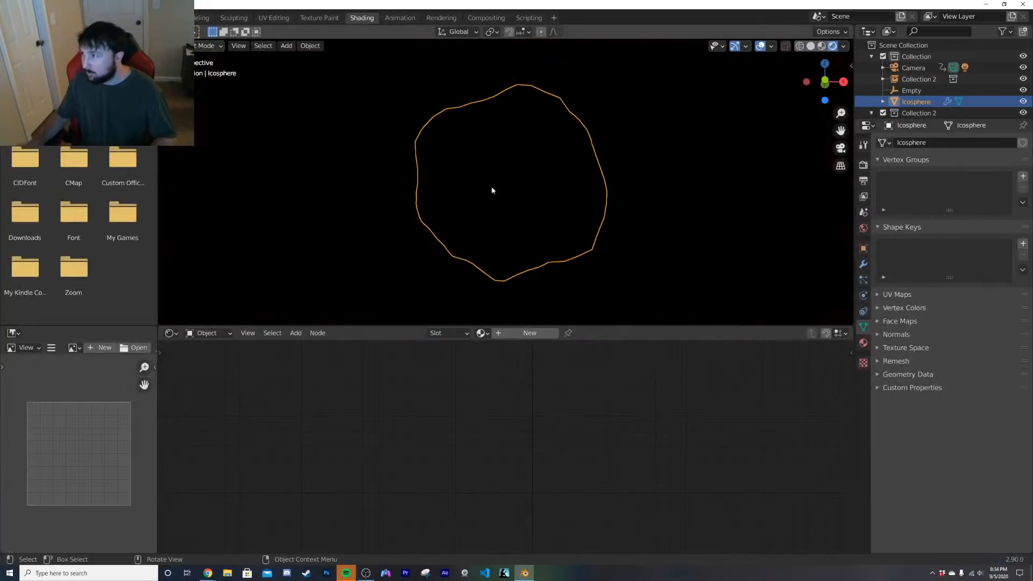
pyautogui.press('z')
pyautogui.click(486, 249)
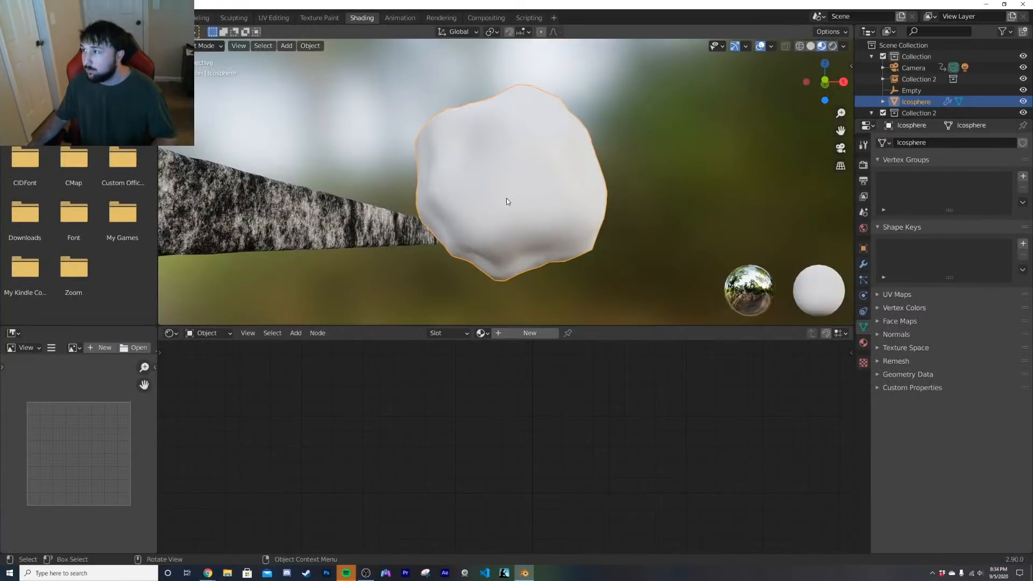
# Step: Create a new material for the icosphere and connect a new ColorRamp node to its Base Color
pyautogui.click(530, 333)
pyautogui.scroll(-2, 439, 418)
pyautogui.hotkey('shift', 'a')
pyautogui.click(404, 372)
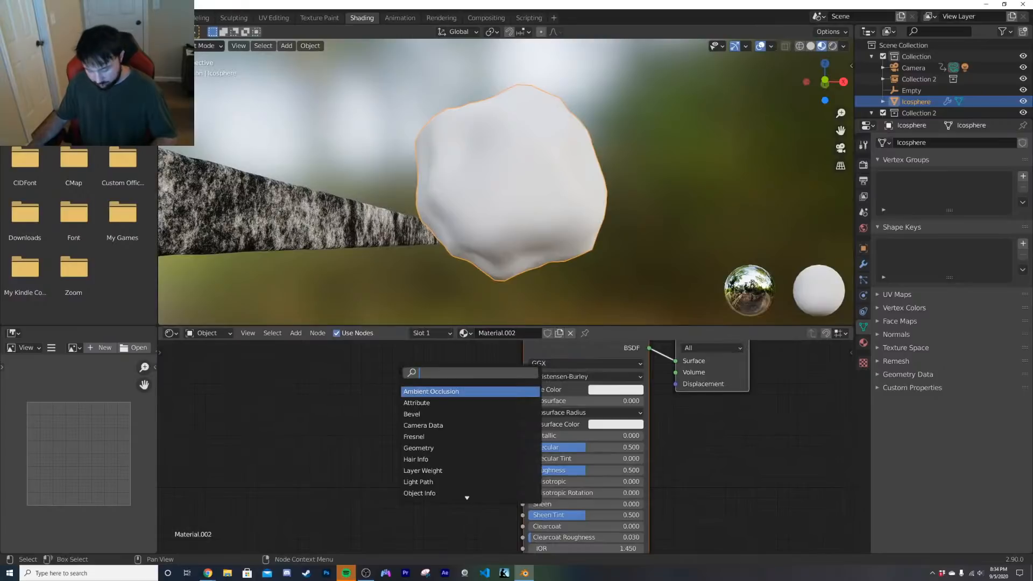
pyautogui.write('col')
pyautogui.click(425, 403)
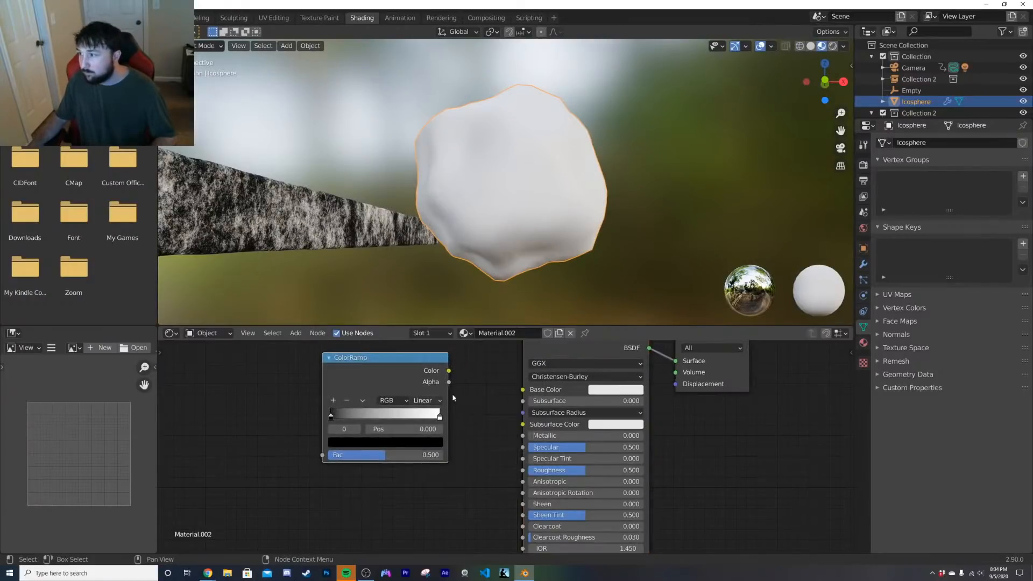
pyautogui.moveTo(517, 394); pyautogui.dragTo(519, 392)
# Step: Add a Noise Texture with Mapping and Texture Coordinate nodes, and connect its Fac output to the ColorRamp's Fac
pyautogui.moveTo(398, 394); pyautogui.dragTo(506, 396, button='middle')
pyautogui.hotkey('shift', 'a')
pyautogui.click(351, 393)
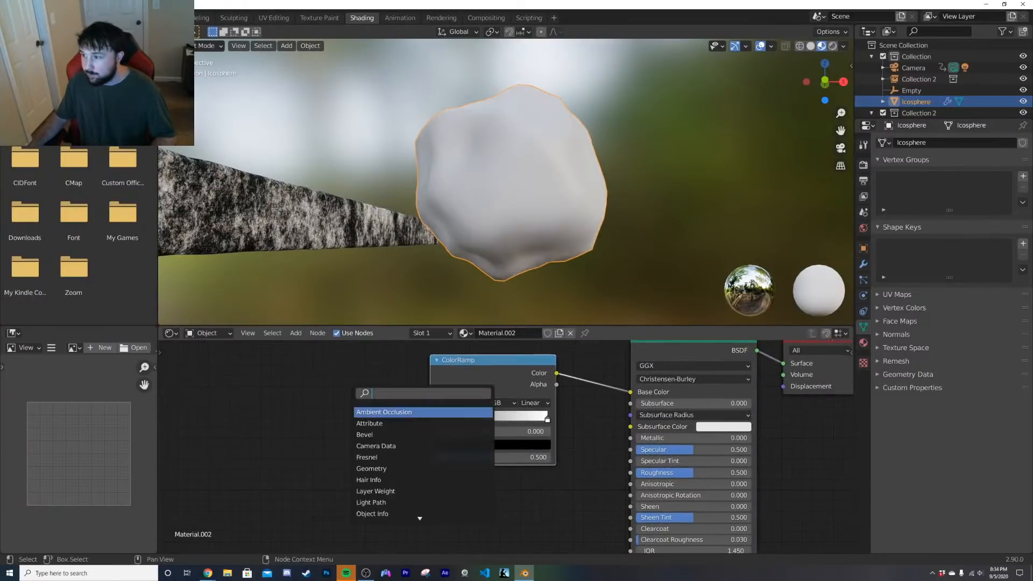
pyautogui.write('noi')
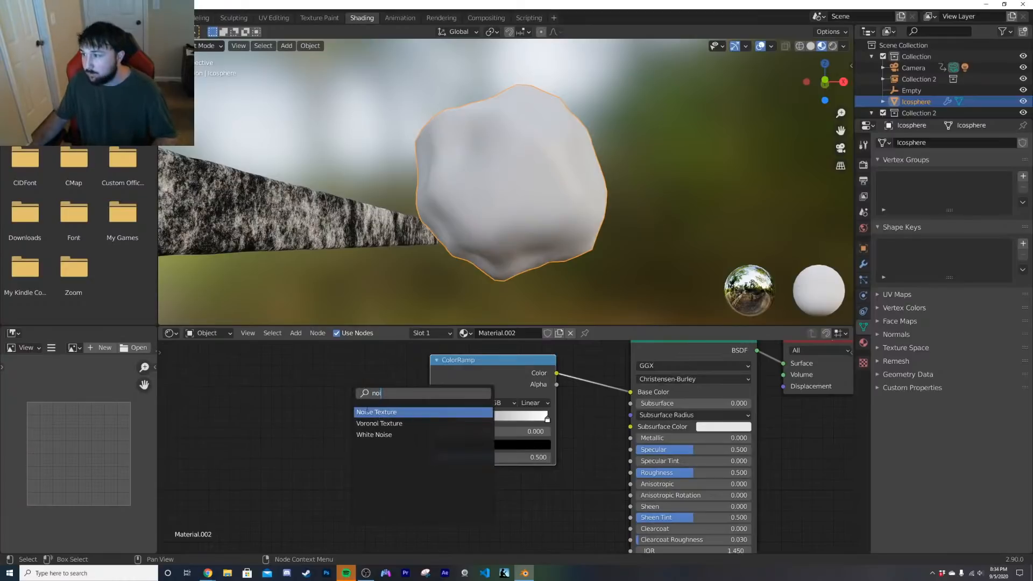
pyautogui.click(366, 412)
pyautogui.hotkey('ctrl', 't')
pyautogui.moveTo(242, 458); pyautogui.dragTo(298, 428, button='middle')
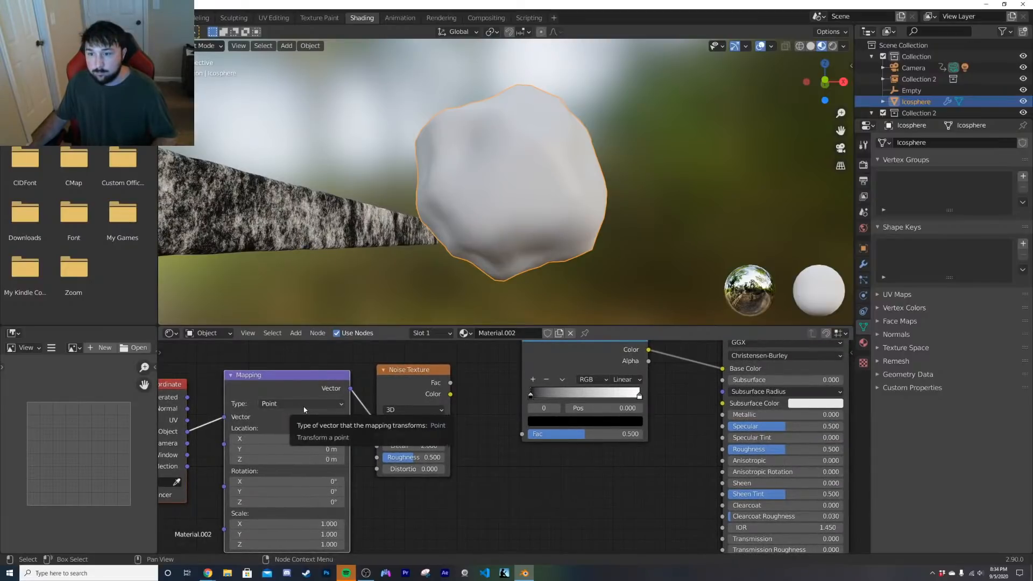
pyautogui.moveTo(451, 383); pyautogui.dragTo(468, 391)
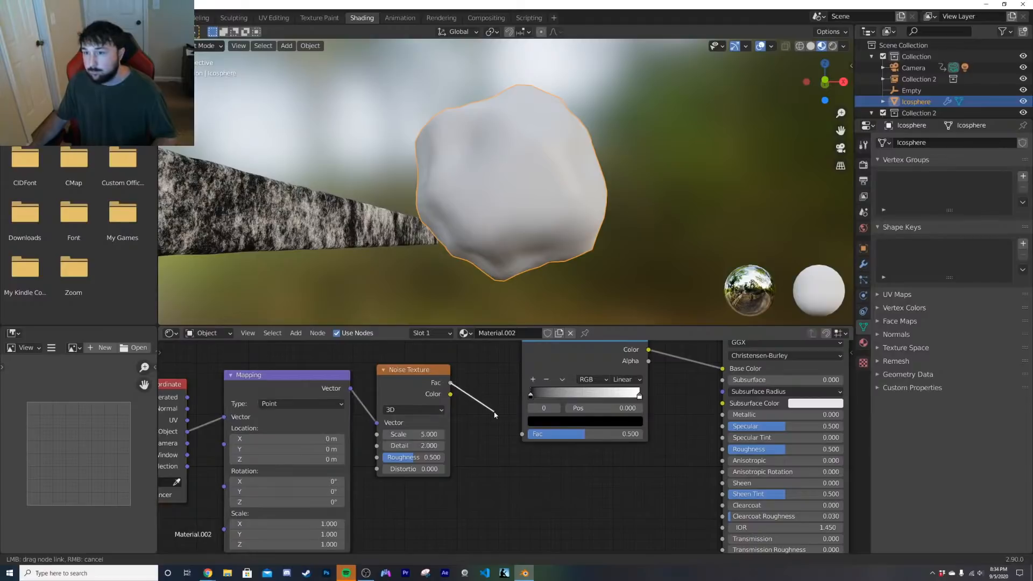
pyautogui.moveTo(522, 437); pyautogui.dragTo(522, 435)
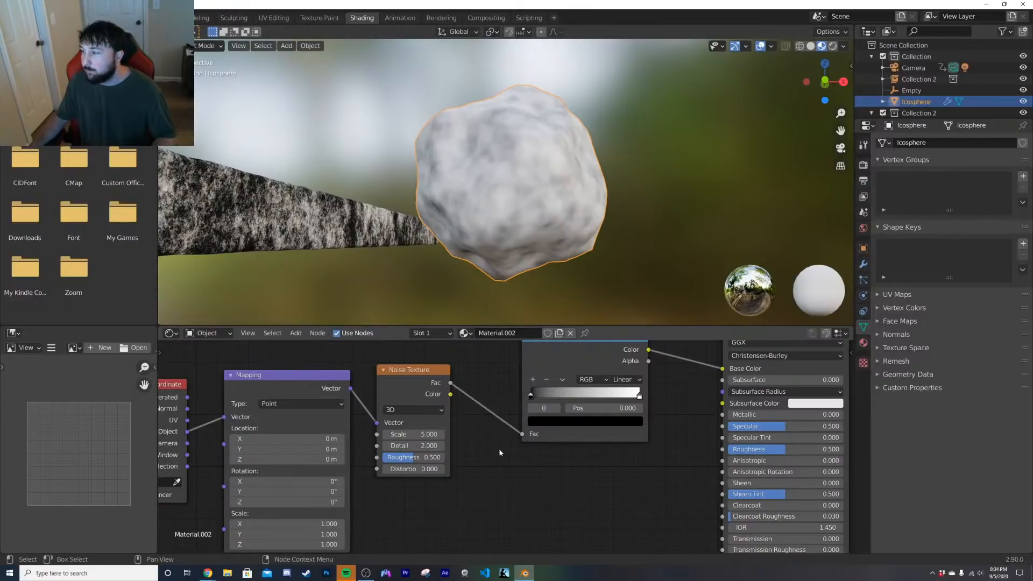
# Step: Move the ColorRamp's black stop to 0.369 and set the Noise Texture's scale to 2.8 and detail to 16
pyautogui.scroll(-2, 525, 437)
pyautogui.scroll(2, 527, 436)
pyautogui.moveTo(536, 381); pyautogui.dragTo(588, 381)
pyautogui.moveTo(389, 431); pyautogui.dragTo(431, 445)
# Step: Add a Bump node driven by the noise Fac as Height and connect it to the Principled BSDF's Normal
pyautogui.scroll(-3, 530, 427)
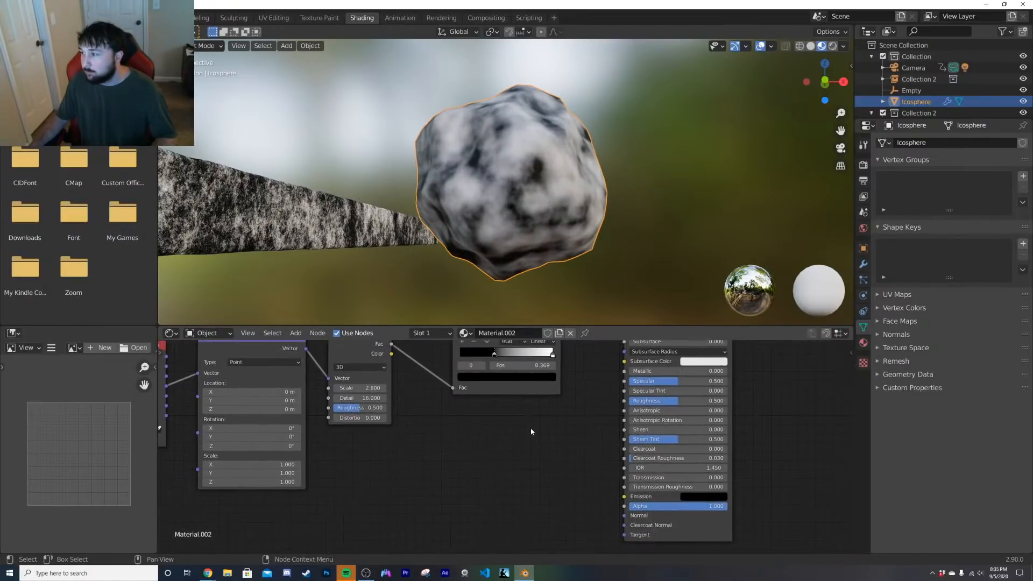
pyautogui.hotkey('shift', 'a')
pyautogui.write('bump')
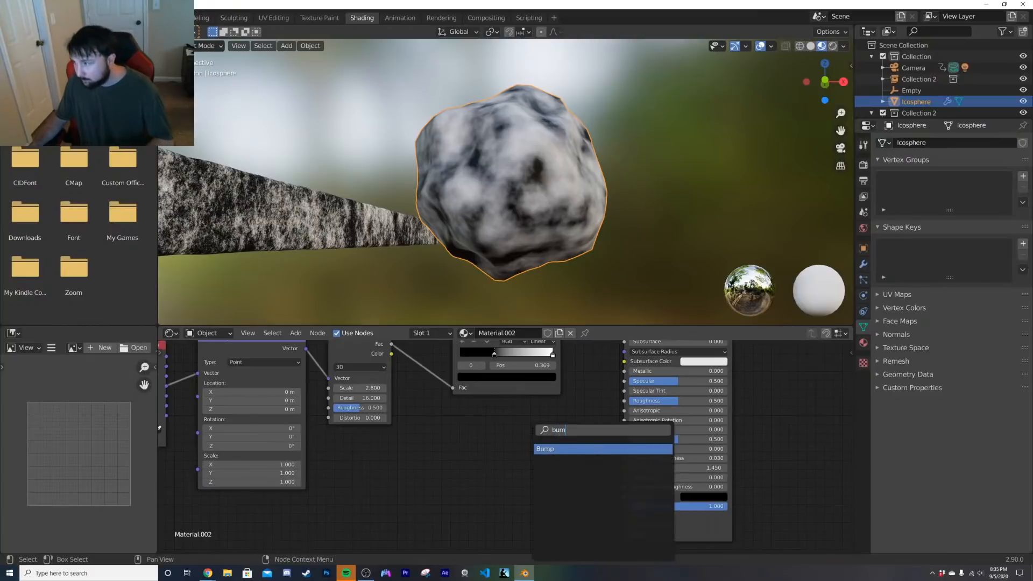
pyautogui.press('Return')
pyautogui.click(565, 507)
pyautogui.moveTo(568, 500); pyautogui.dragTo(624, 515)
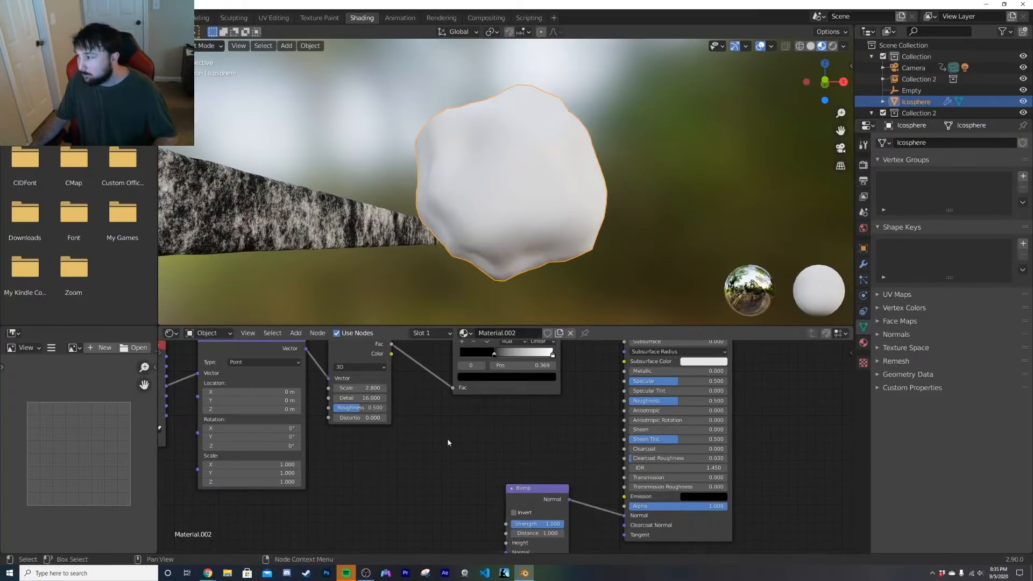
pyautogui.scroll(-1, 539, 543)
pyautogui.moveTo(412, 372); pyautogui.dragTo(512, 542)
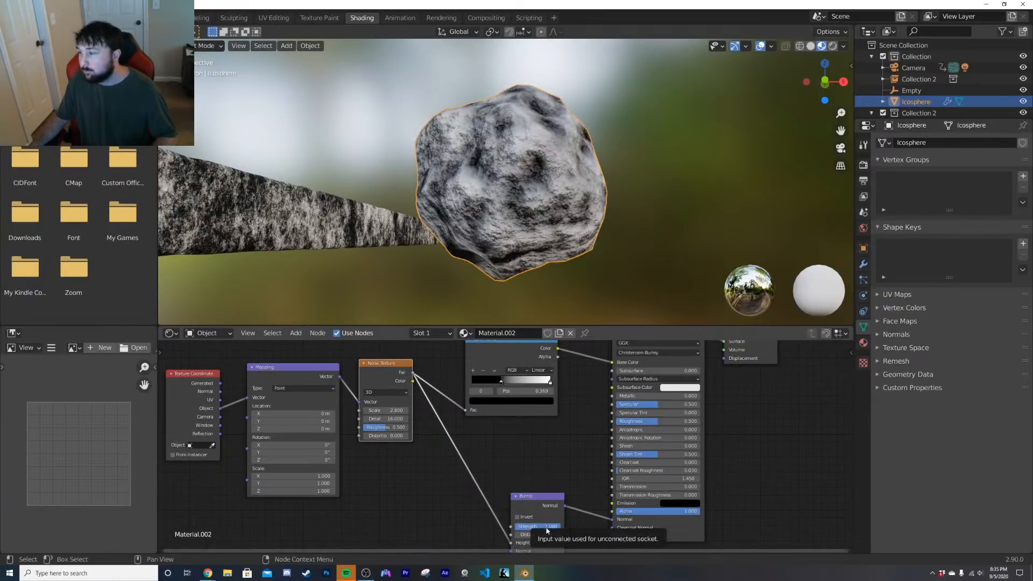
# Step: Add a second ColorRamp below the first, fed by the noise Fac and connected to the Principled BSDF's Roughness
pyautogui.scroll(5, 554, 447)
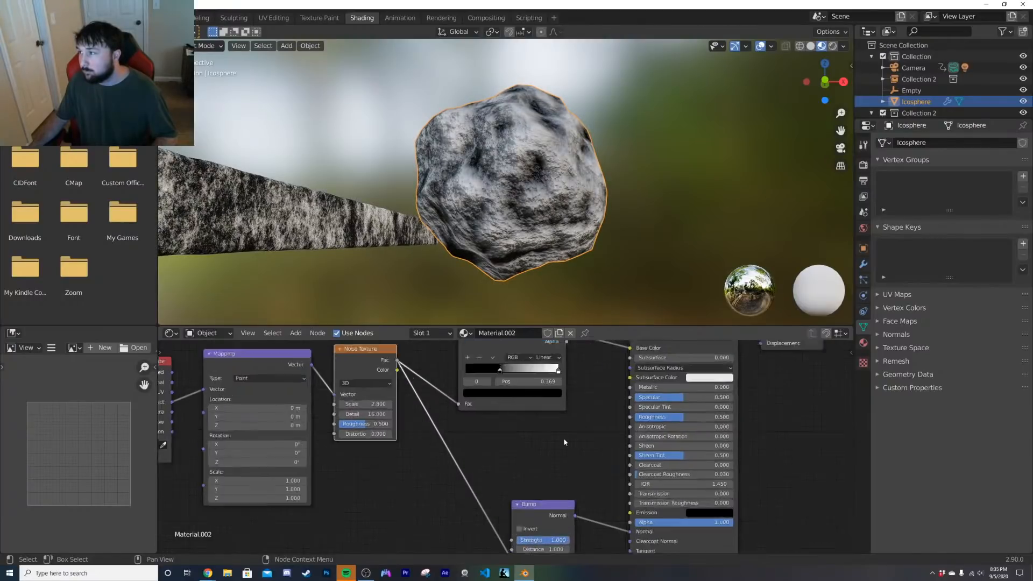
pyautogui.moveTo(541, 450); pyautogui.dragTo(499, 487, button='middle')
pyautogui.scroll(-6, 493, 477)
pyautogui.moveTo(450, 394); pyautogui.dragTo(457, 359)
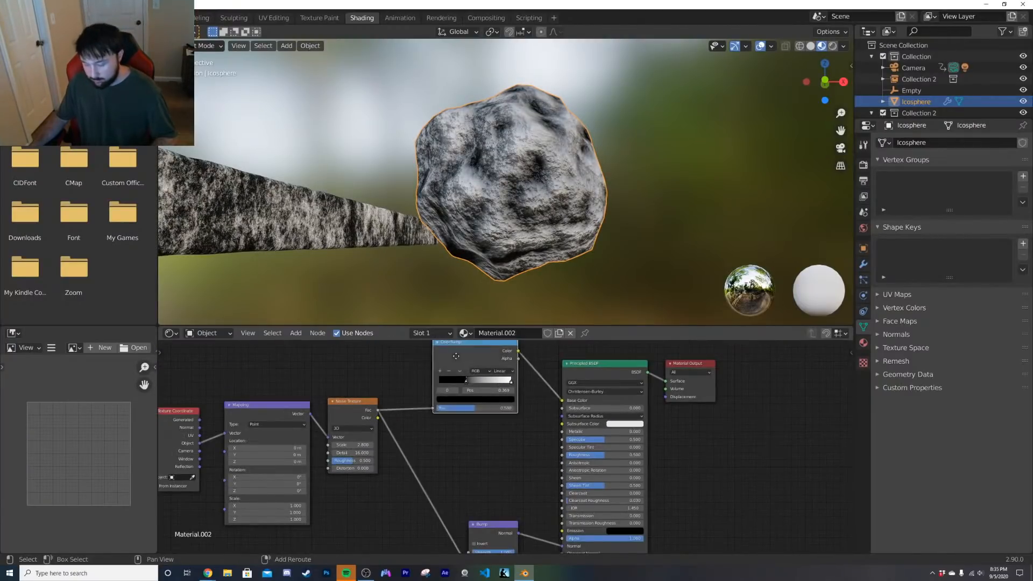
pyautogui.hotkey('shift', 'd')
pyautogui.click(466, 441)
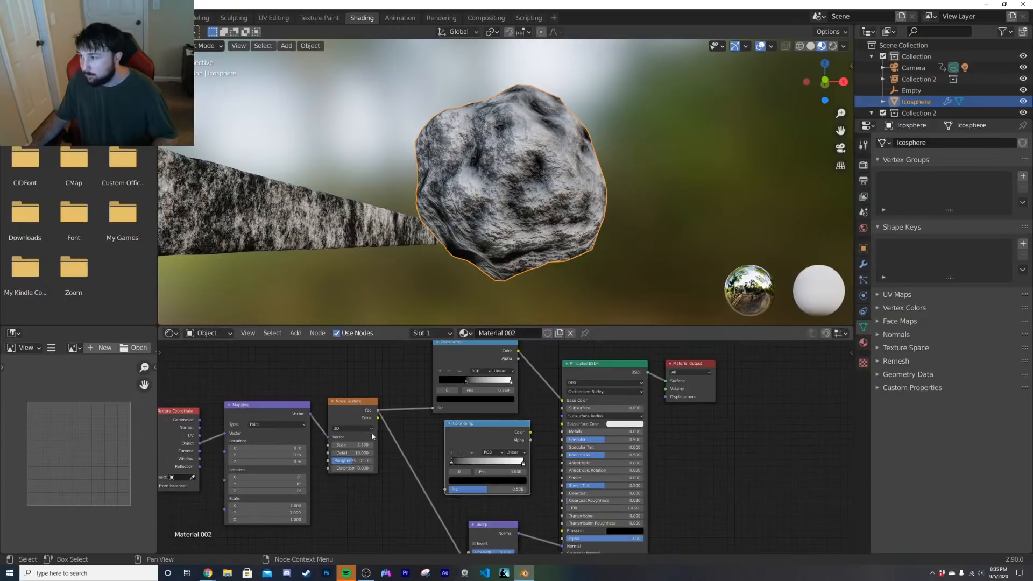
pyautogui.moveTo(377, 413); pyautogui.dragTo(446, 500)
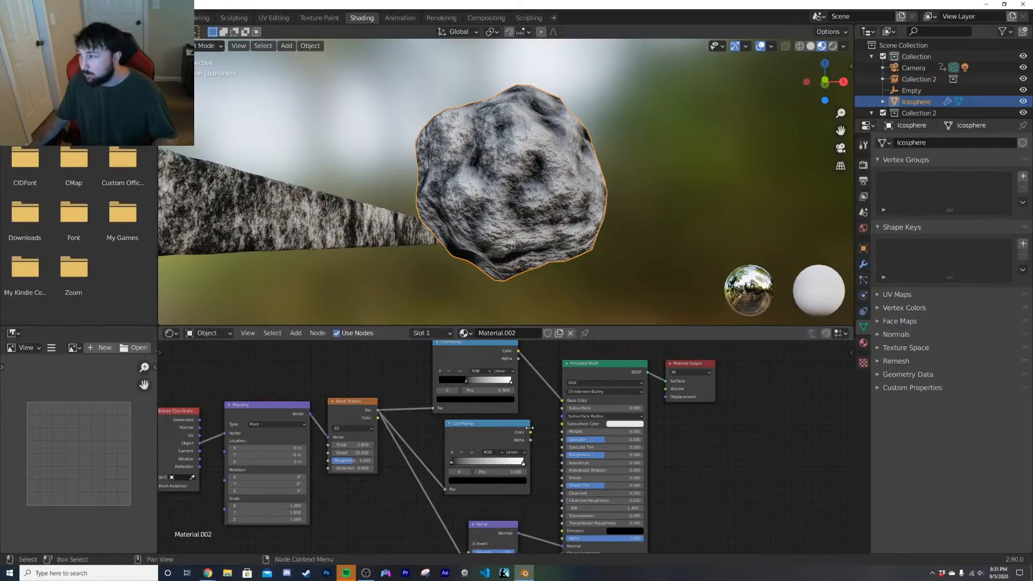
pyautogui.moveTo(531, 433); pyautogui.dragTo(562, 455)
# Step: Move the roughness ramp's black stop to about 0.378 and lighten its colour to a value of about 0.821
pyautogui.scroll(3, 512, 463)
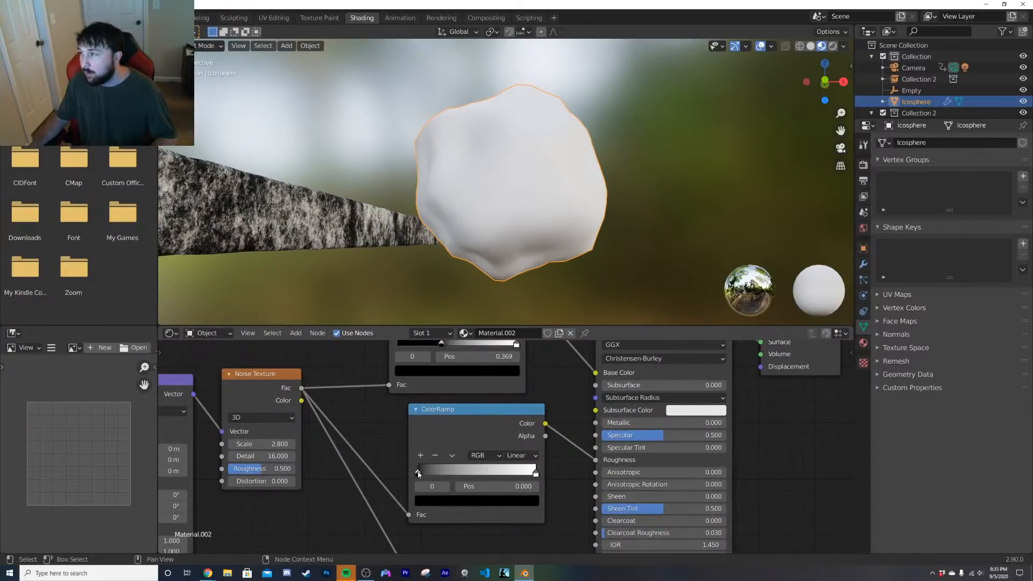
pyautogui.moveTo(418, 474)
pyautogui.mouseDown()
pyautogui.moveTo(463, 473)
pyautogui.moveTo(411, 474)
pyautogui.mouseUp()
pyautogui.scroll(2, 520, 229)
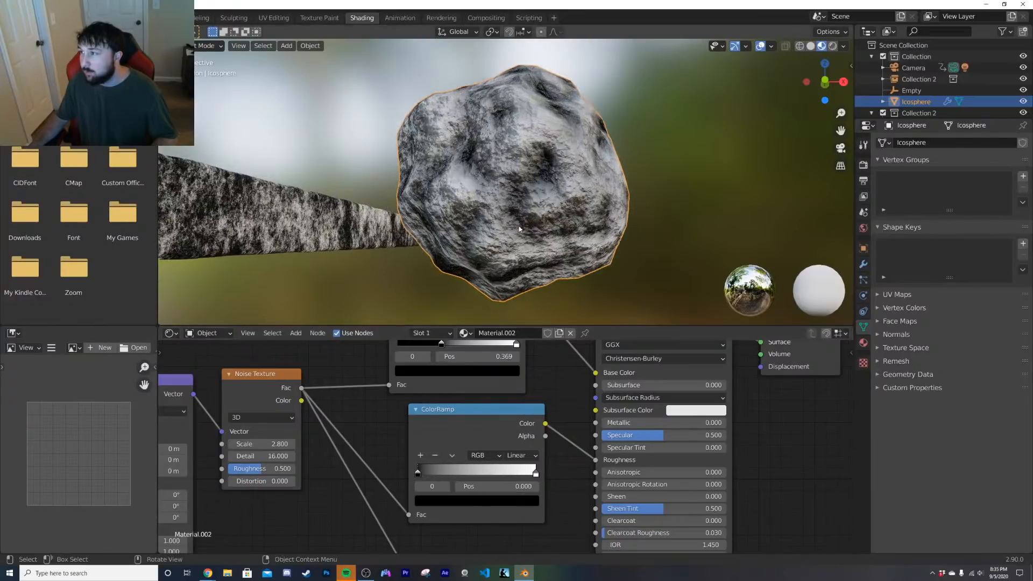
pyautogui.scroll(2, 520, 232)
pyautogui.scroll(2, 519, 234)
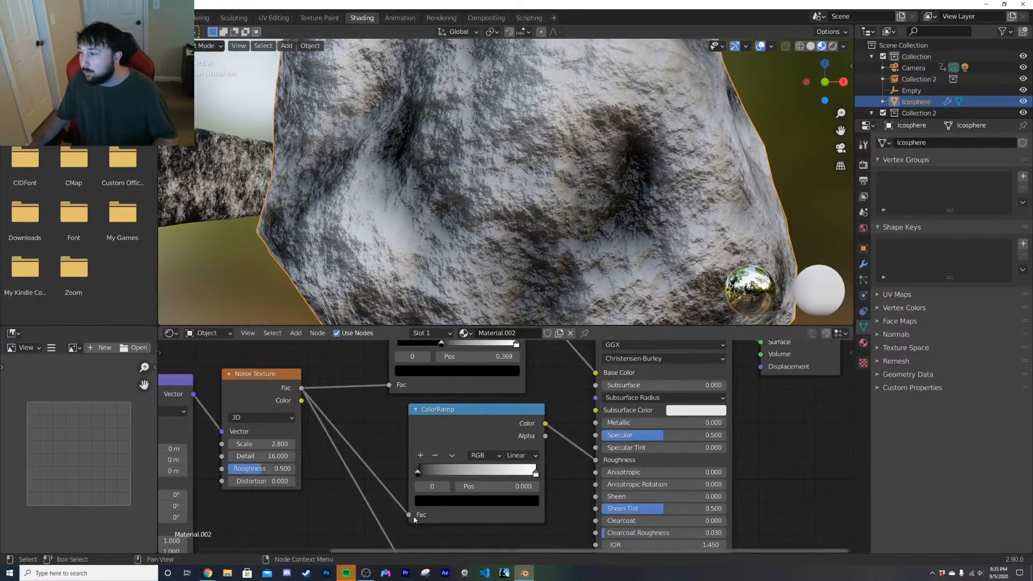
pyautogui.moveTo(418, 473); pyautogui.dragTo(467, 472)
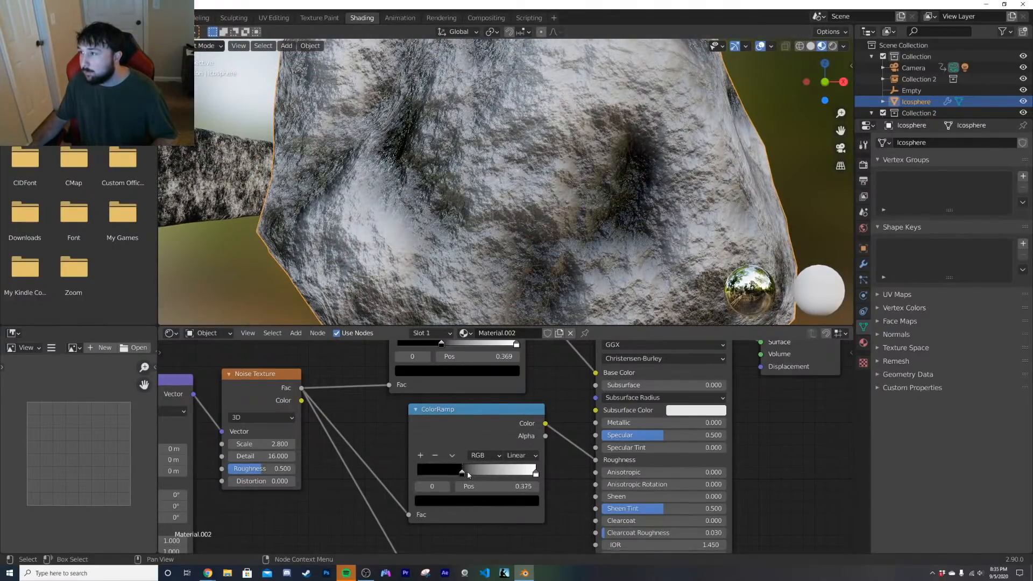
pyautogui.click(477, 504)
pyautogui.moveTo(512, 405); pyautogui.dragTo(512, 353)
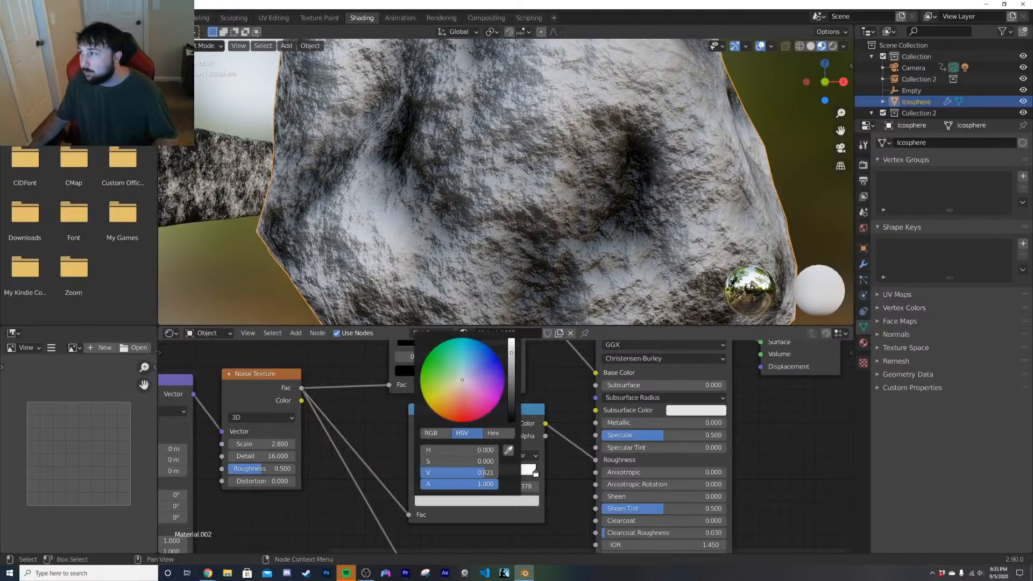
# Step: Set the scale of the rock material's Noise Texture to 1.36
pyautogui.scroll(-6, 567, 236)
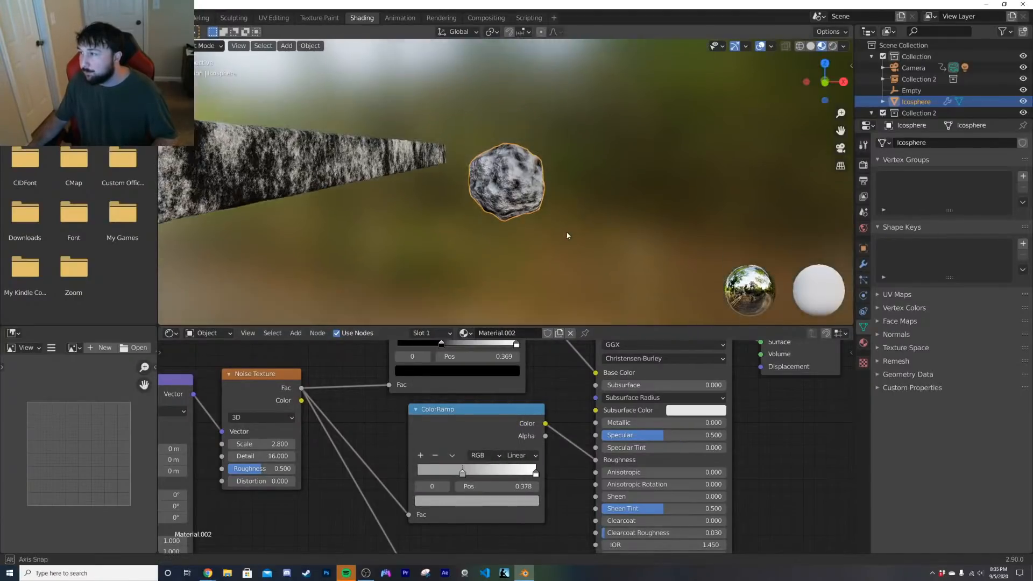
pyautogui.click(261, 444)
pyautogui.write('2.22')
pyautogui.press('Return')
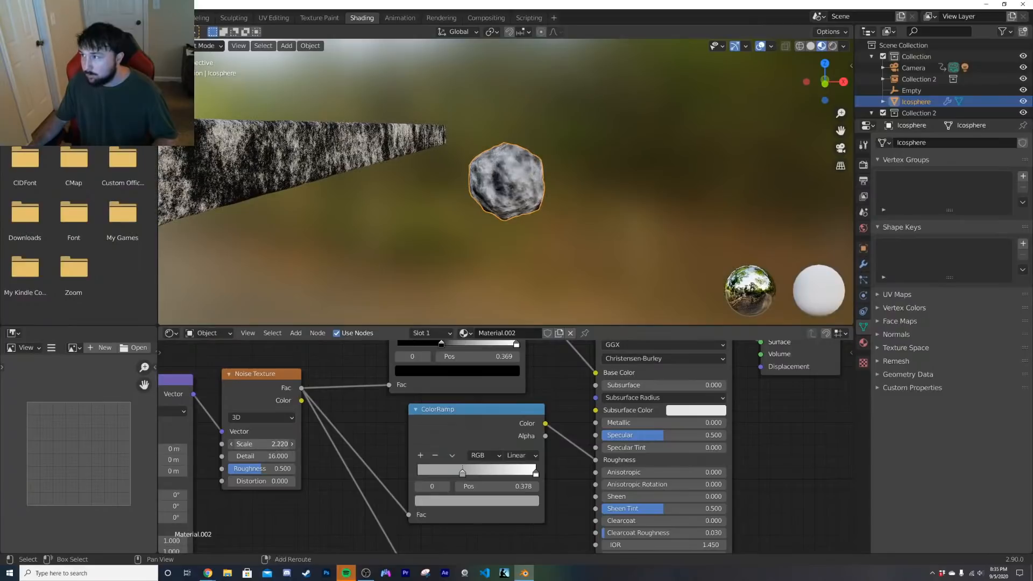
pyautogui.click(261, 444)
pyautogui.write('1.2')
pyautogui.press('Return')
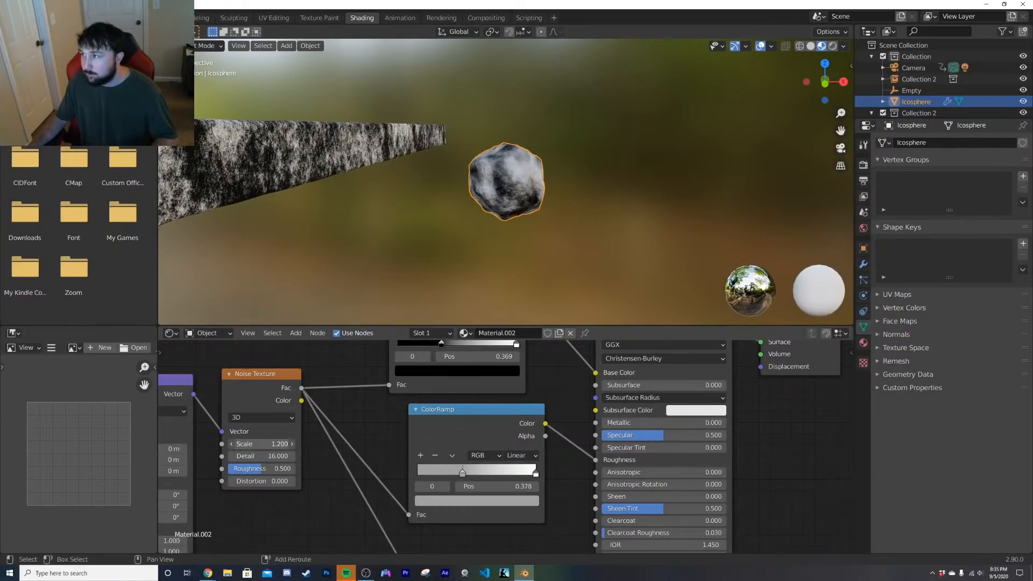
pyautogui.moveTo(261, 444); pyautogui.dragTo(275, 444)
# Step: Duplicate the icosphere rock five times, placing the copies side by side in a row extending away from the tunnel
pyautogui.moveTo(538, 215); pyautogui.dragTo(566, 208, button='middle')
pyautogui.hotkey('shift', 'd')
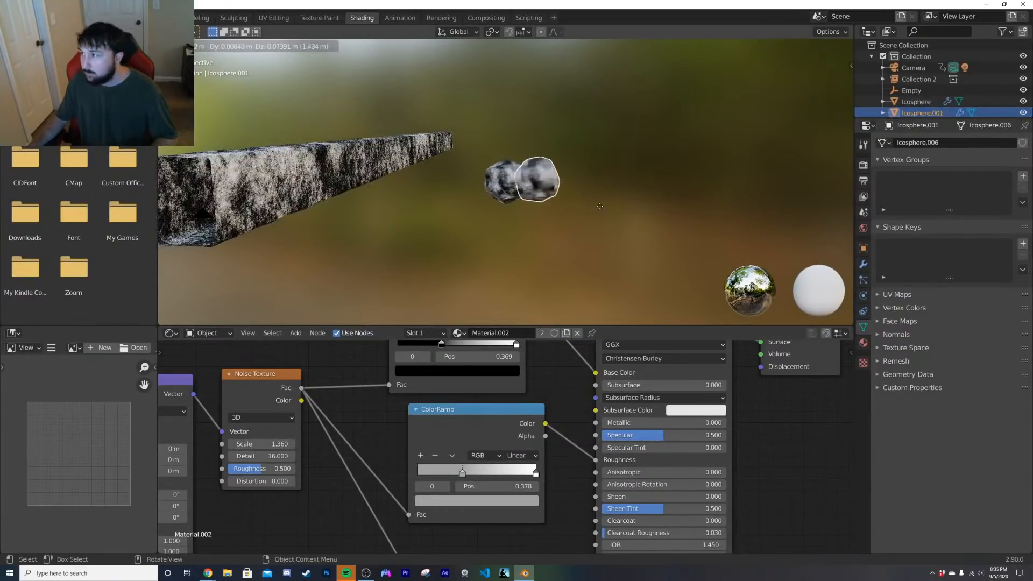
pyautogui.click(628, 208)
pyautogui.hotkey('shift', 'd')
pyautogui.click(690, 210)
pyautogui.hotkey('shift', 'd')
pyautogui.click(743, 211)
pyautogui.hotkey('shift', 'd')
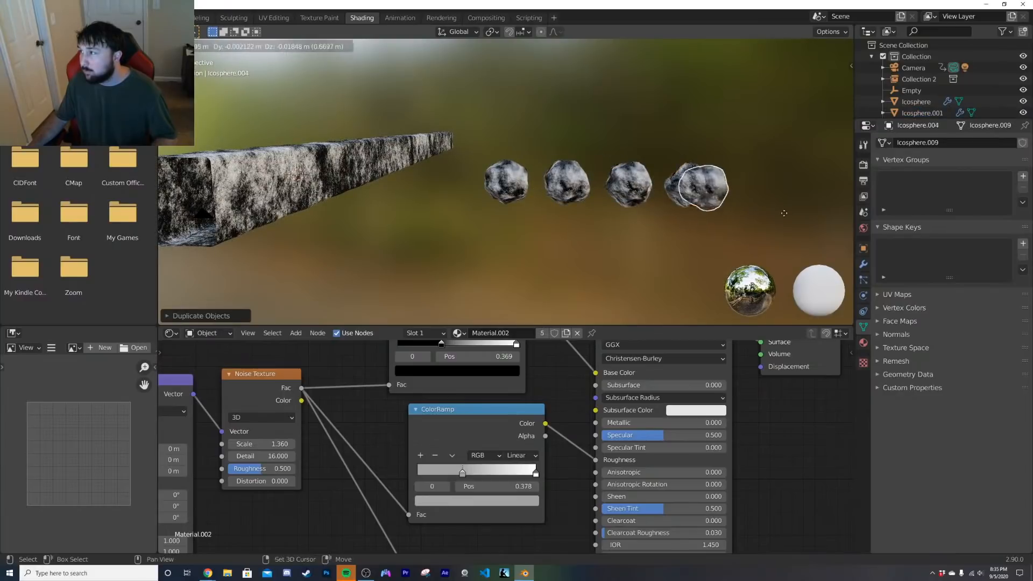
pyautogui.click(824, 213)
pyautogui.hotkey('shift', 'd')
pyautogui.click(843, 216)
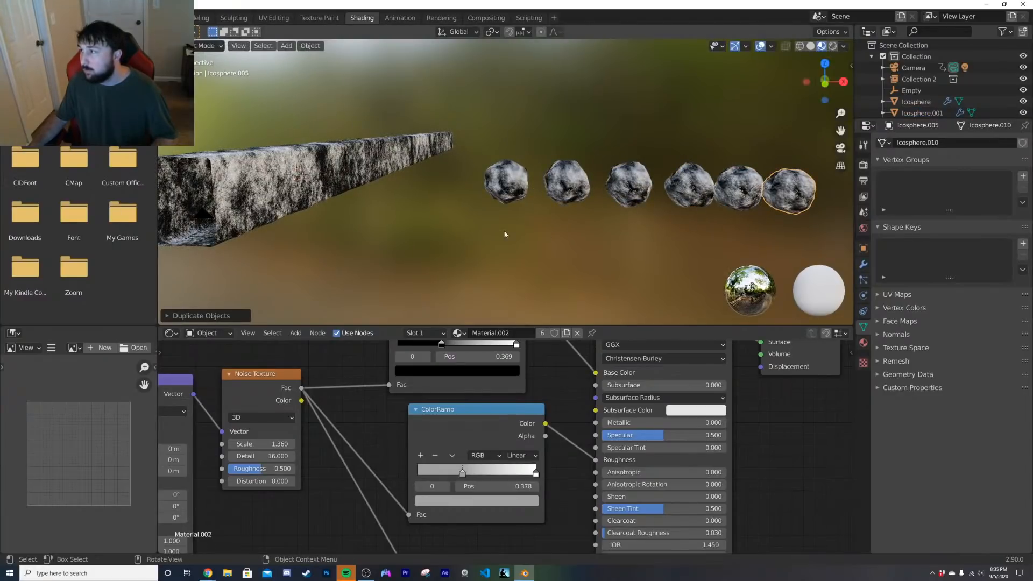
# Step: Select all six rocks and move them into a new collection named rocks
pyautogui.moveTo(505, 234); pyautogui.dragTo(797, 178)
pyautogui.press('m')
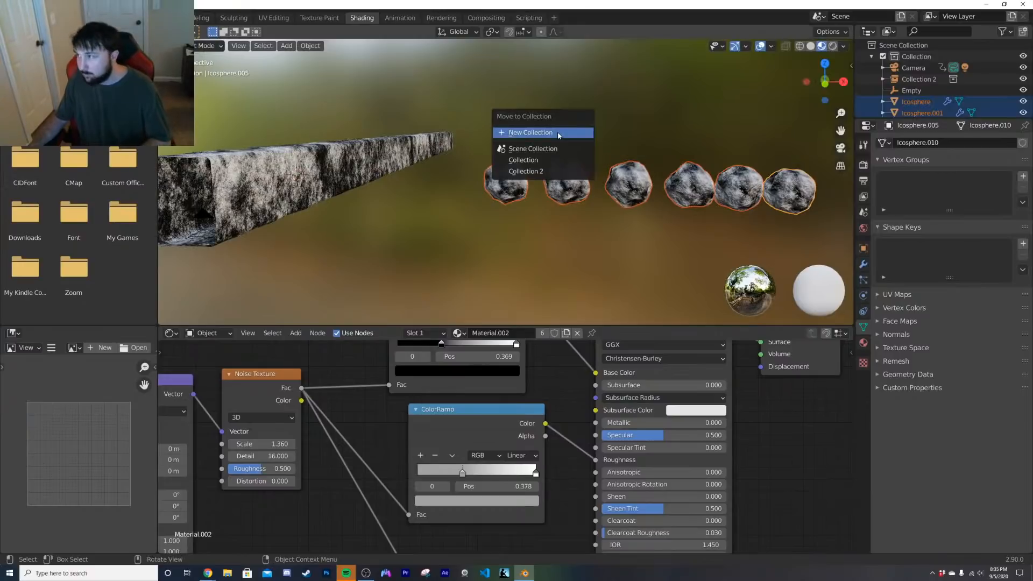
pyautogui.click(536, 132)
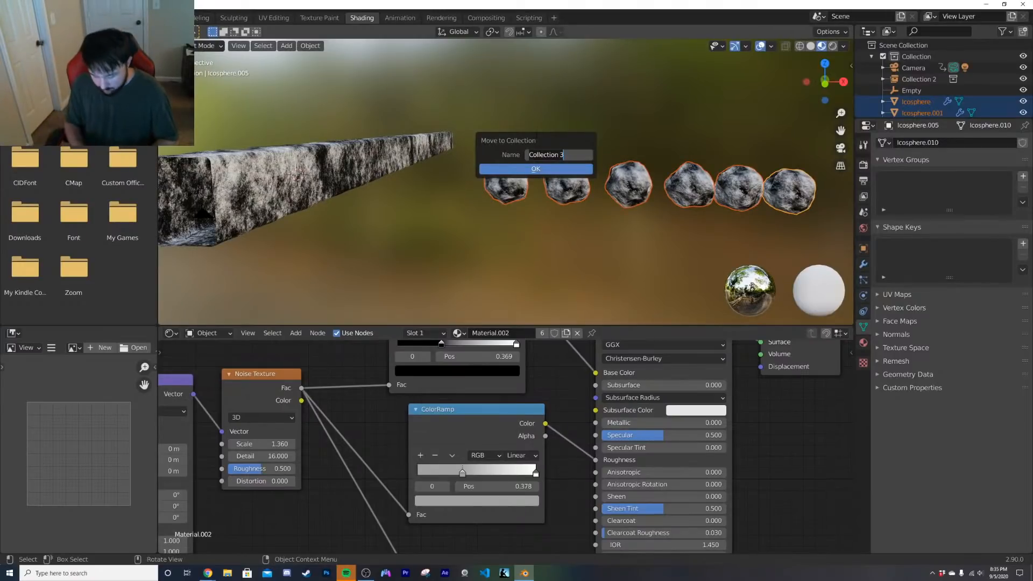
pyautogui.write('rocks')
pyautogui.press('Return')
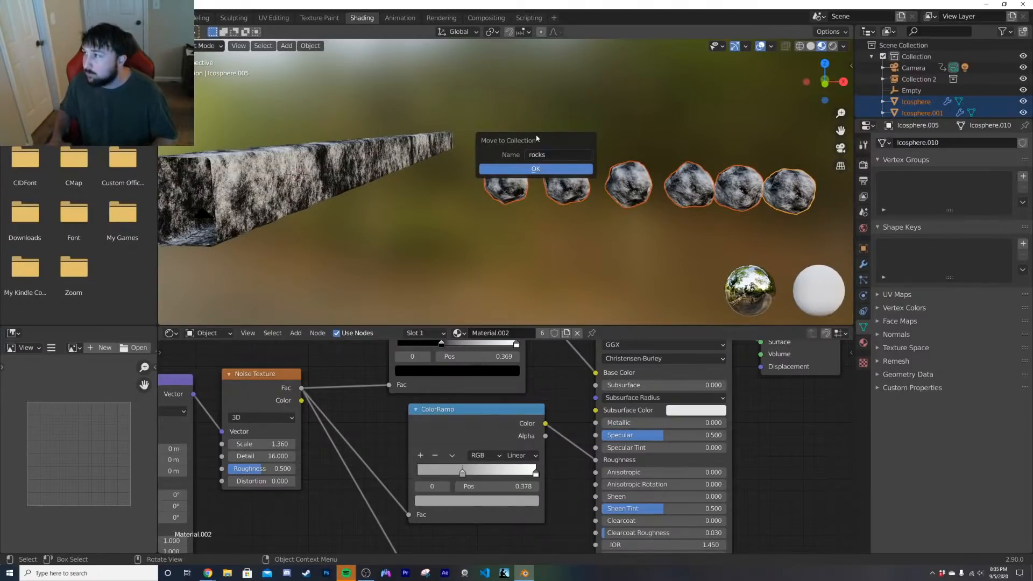
pyautogui.click(536, 168)
# Step: Show the inside of the tunnel in Rendered viewport shading
pyautogui.scroll(5, 474, 236)
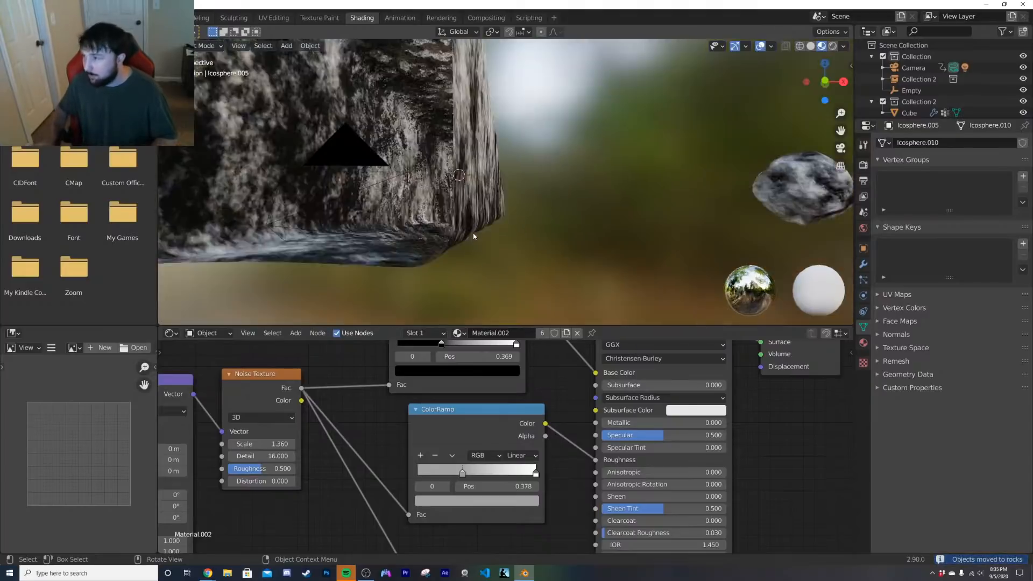
pyautogui.scroll(5, 474, 236)
pyautogui.press('z')
pyautogui.click(472, 167)
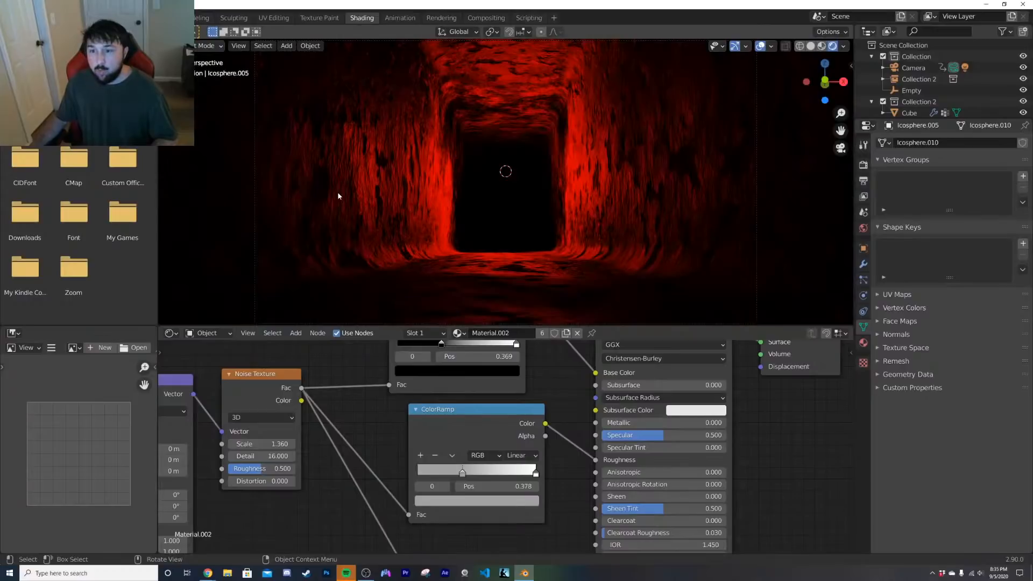
# Step: Add a particle system to the last duplicated rock and set its type to Hair
pyautogui.click(860, 263)
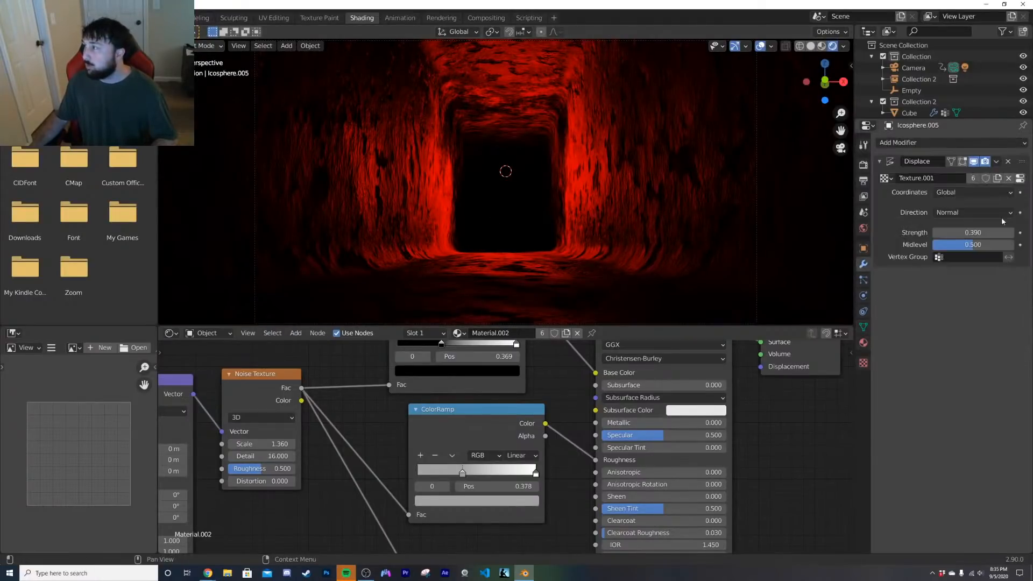
pyautogui.click(864, 280)
pyautogui.click(1023, 143)
pyautogui.click(989, 204)
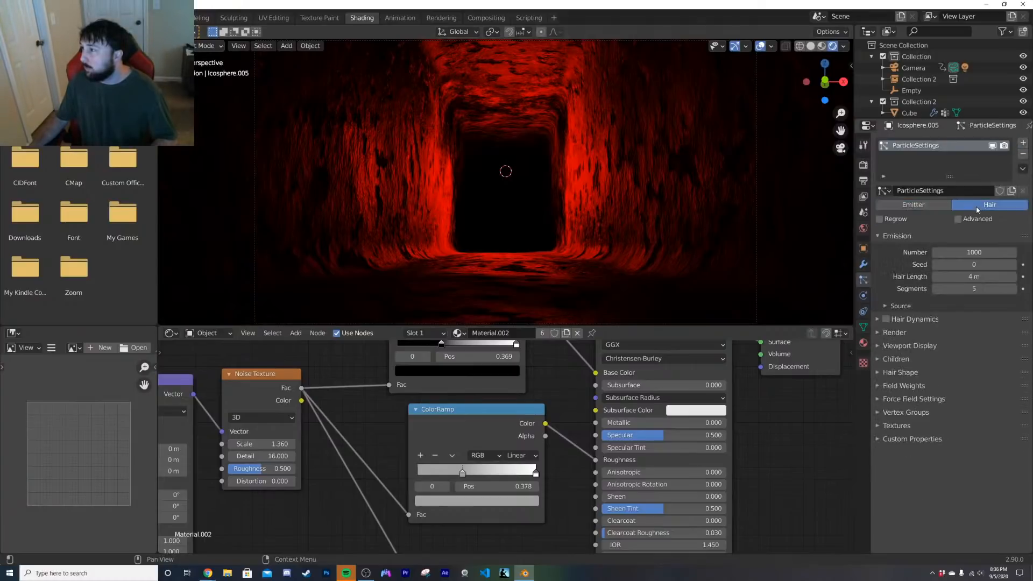
pyautogui.press('KP_0')
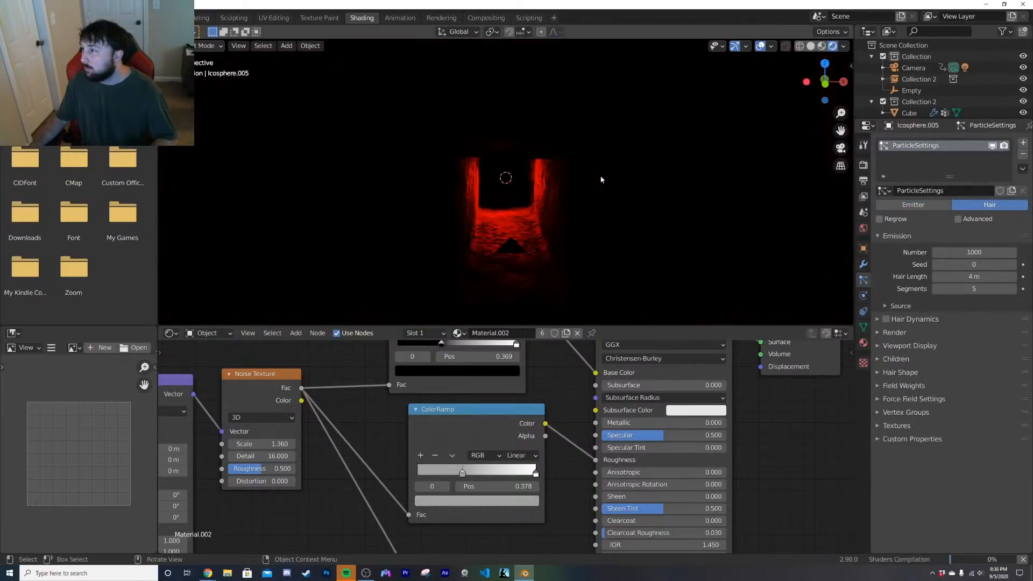
pyautogui.scroll(2, 597, 191)
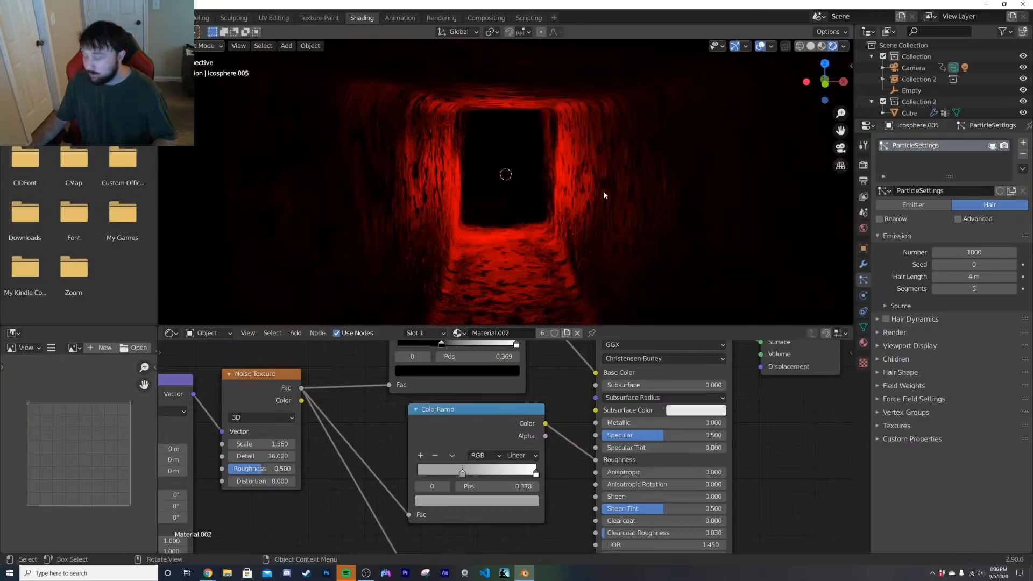
pyautogui.moveTo(594, 204); pyautogui.dragTo(590, 192, button='middle')
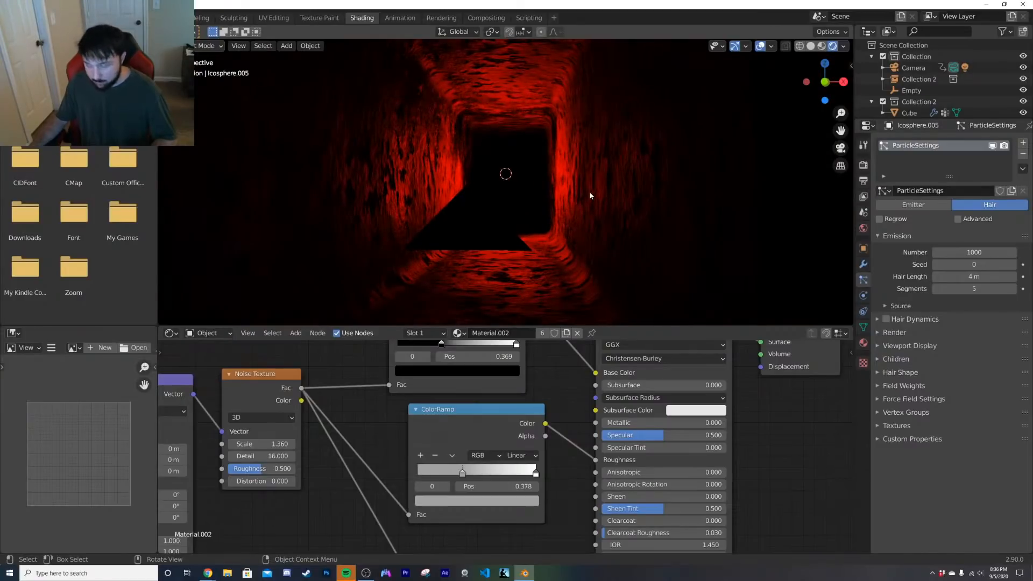
# Step: Switch the viewport to solid shading and remove the hair particle system from the last icosphere in the row
pyautogui.press('z')
pyautogui.click(671, 192)
pyautogui.scroll(-5, 603, 213)
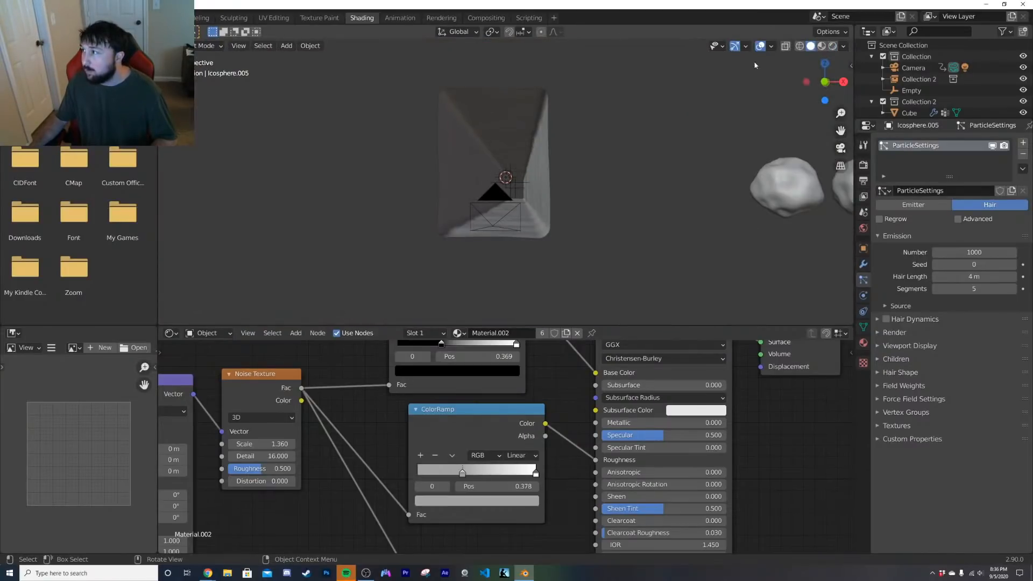
pyautogui.click(487, 195)
pyautogui.click(484, 199)
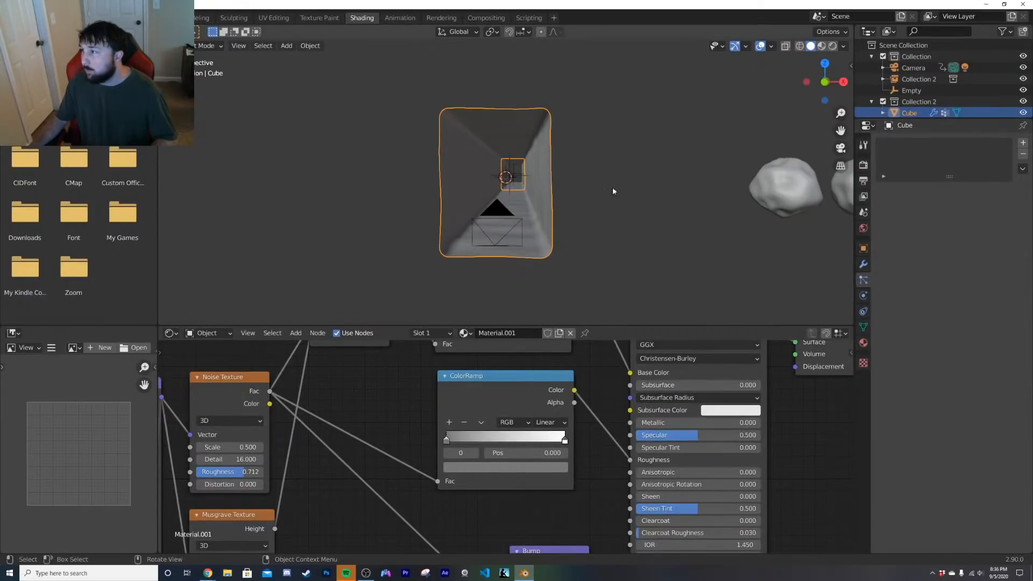
pyautogui.click(748, 195)
pyautogui.scroll(-8, 755, 206)
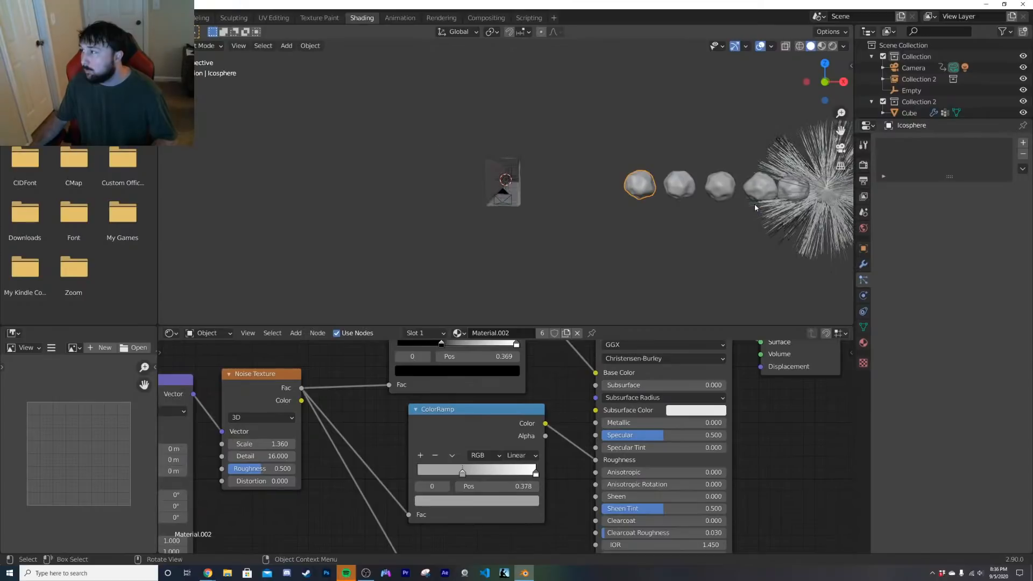
pyautogui.click(692, 186)
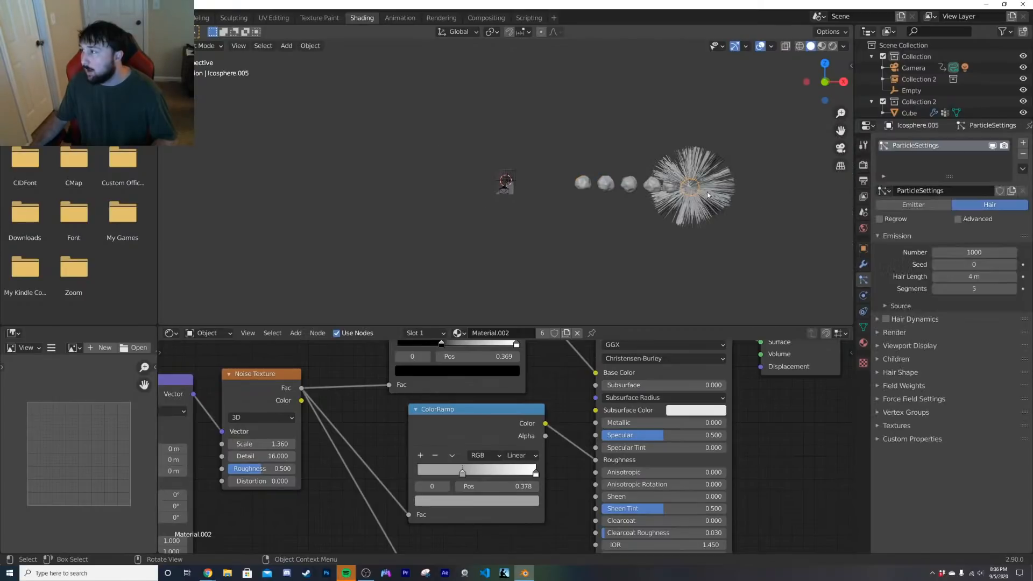
pyautogui.click(1023, 154)
# Step: Add a particle system of type Hair to the tunnel cube
pyautogui.scroll(6, 596, 224)
pyautogui.click(562, 213)
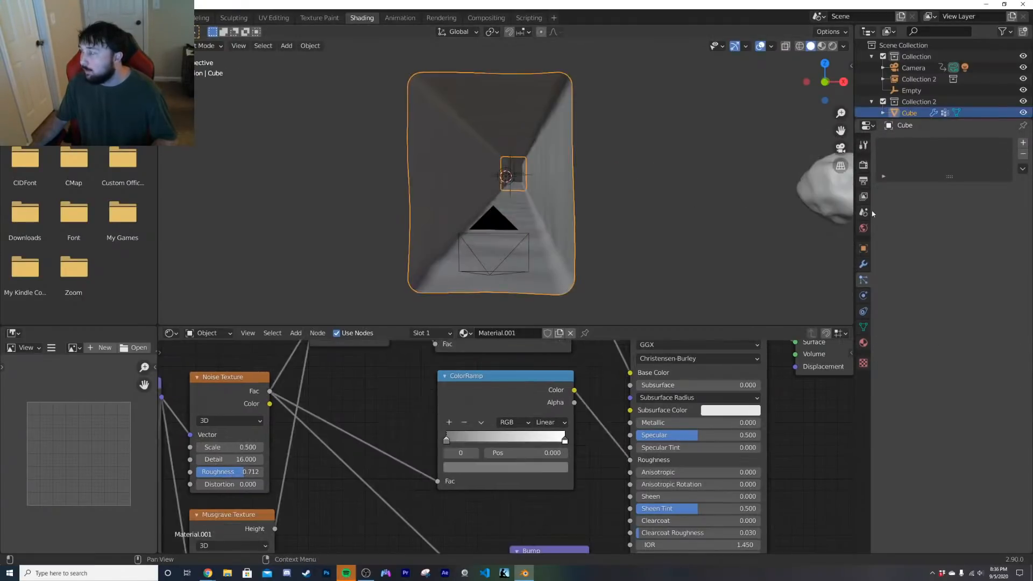
pyautogui.click(1023, 143)
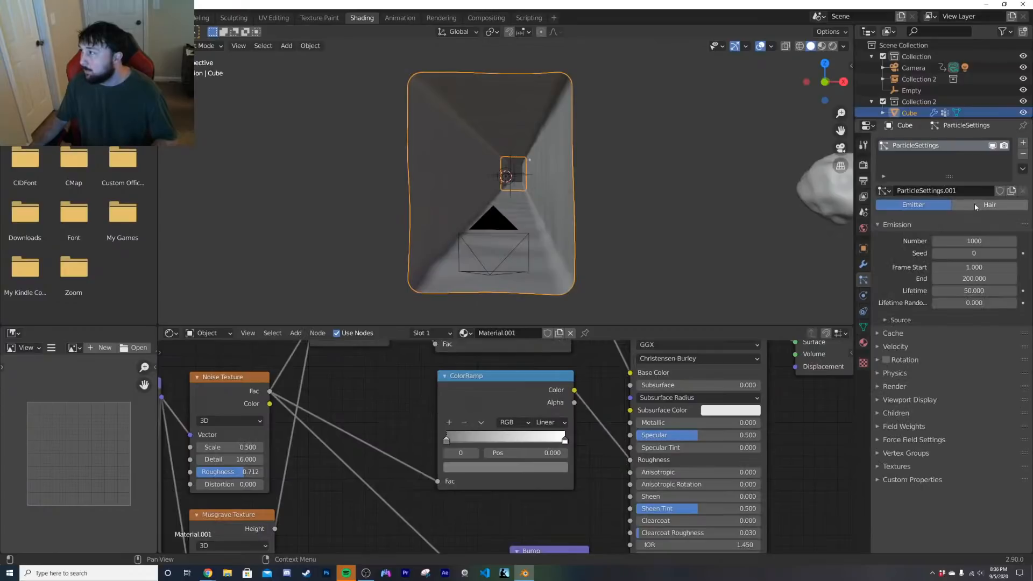
pyautogui.click(990, 205)
# Step: Move the ParticleSettings modifier to the start of the cube's modifier stack, above Bevel, Displace and Mirror
pyautogui.moveTo(646, 179); pyautogui.dragTo(756, 225, button='middle')
pyautogui.scroll(-5, 577, 192)
pyautogui.click(859, 264)
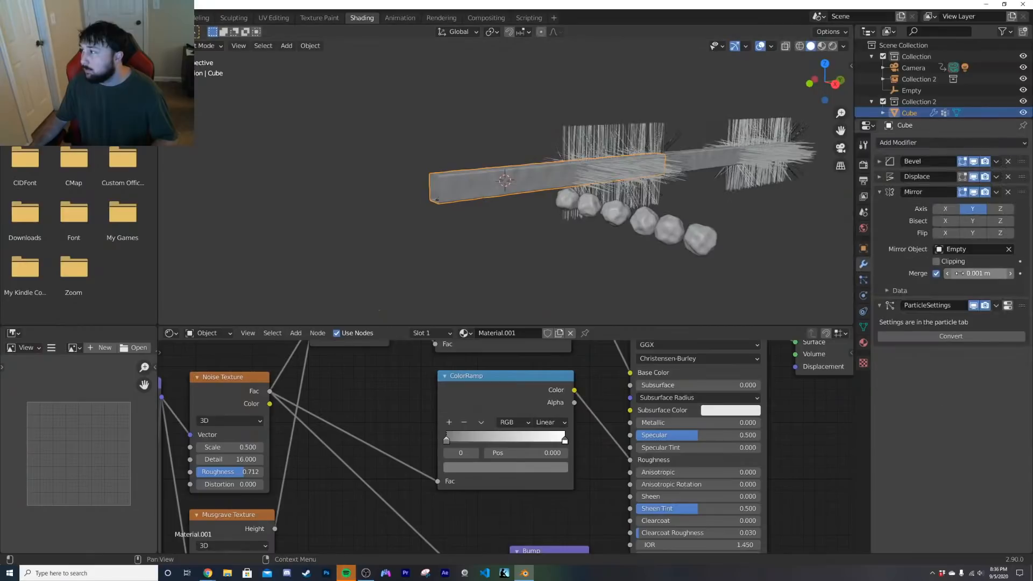
pyautogui.moveTo(1021, 306); pyautogui.dragTo(1002, 163)
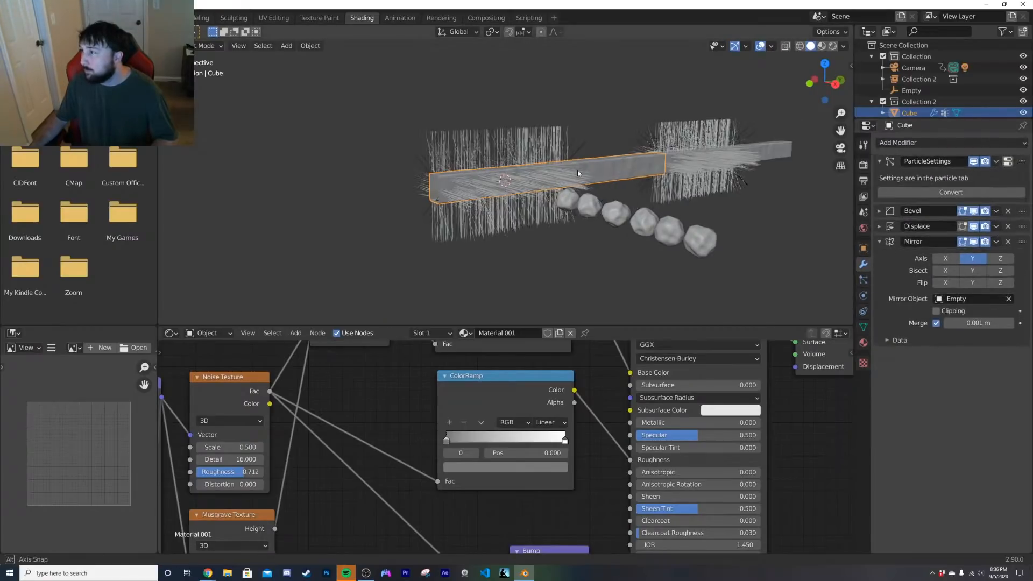
pyautogui.scroll(5, 556, 206)
pyautogui.moveTo(556, 207); pyautogui.dragTo(592, 185, button='middle')
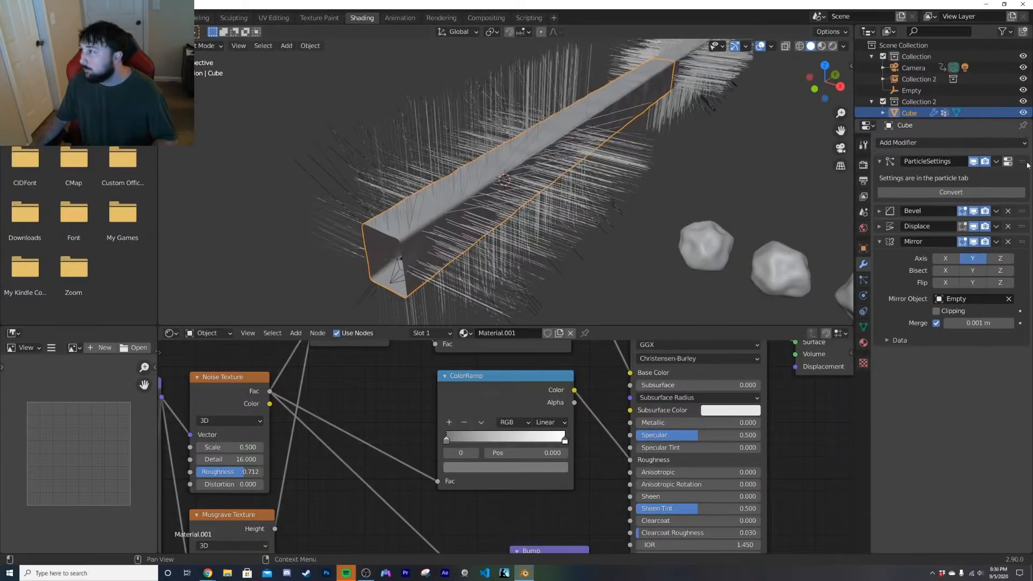
pyautogui.moveTo(1027, 164)
pyautogui.mouseDown()
pyautogui.moveTo(1023, 305)
pyautogui.moveTo(1008, 162)
pyautogui.mouseUp()
pyautogui.moveTo(747, 180); pyautogui.dragTo(709, 166, button='middle')
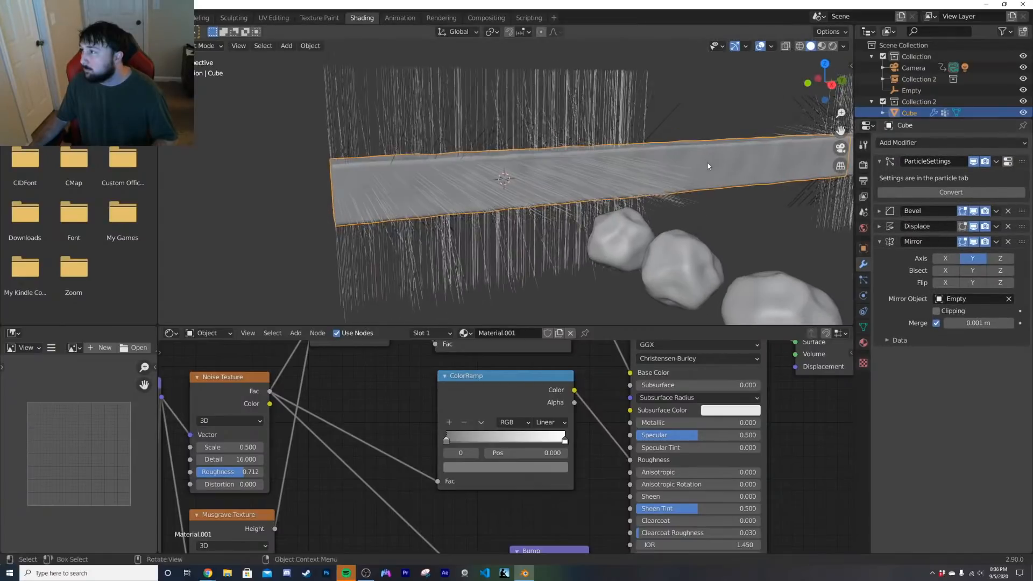
# Step: Apply the Mirror modifier on the tunnel cube
pyautogui.press('Tab')
pyautogui.press('Tab')
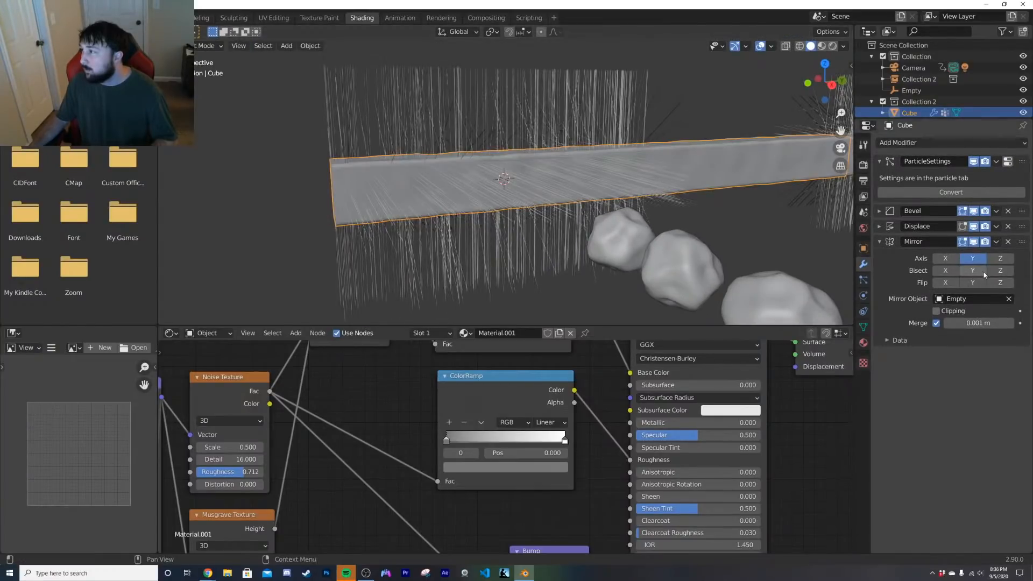
pyautogui.click(996, 242)
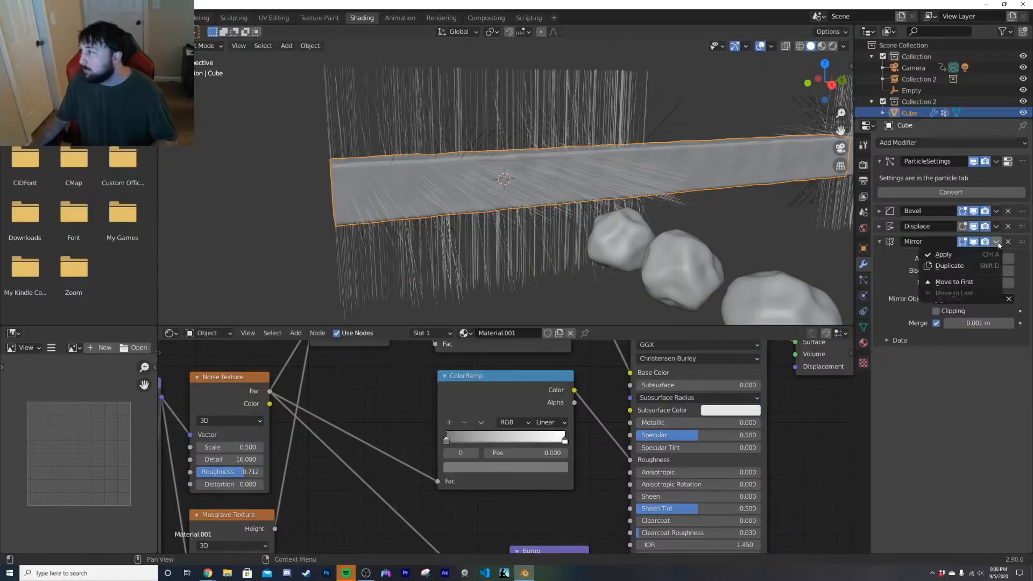
pyautogui.click(964, 256)
# Step: Enter edit mode on the tunnel cube and select all of its faces
pyautogui.moveTo(667, 221); pyautogui.dragTo(589, 215, button='middle')
pyautogui.press('Tab')
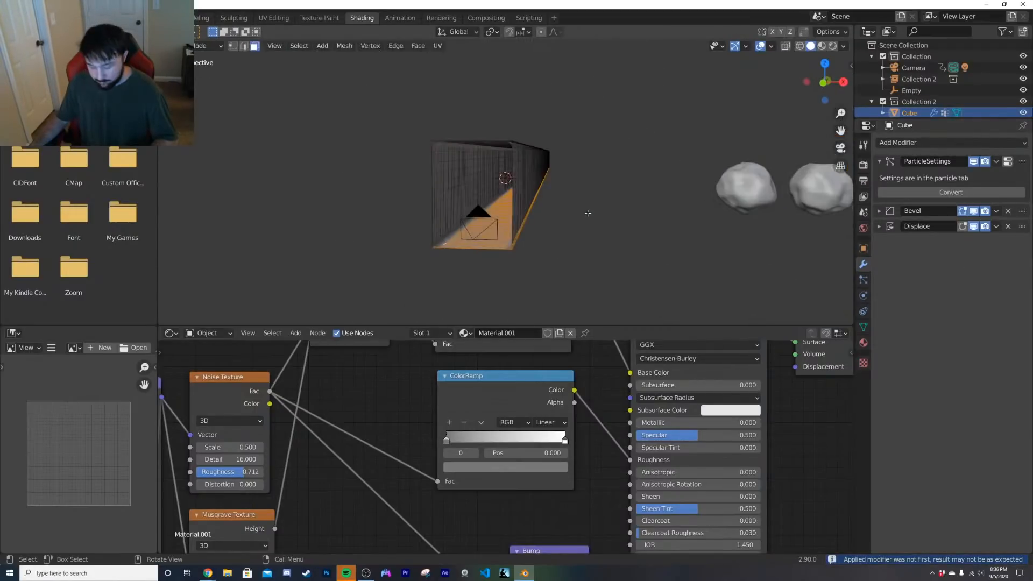
pyautogui.press('a')
pyautogui.press('Tab')
pyautogui.press('Tab')
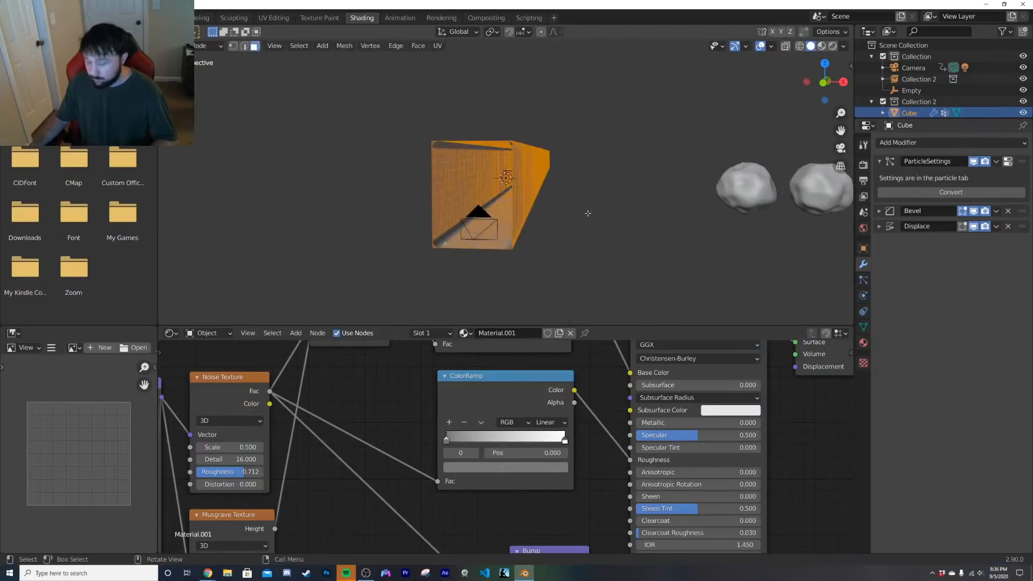
pyautogui.press('super+Tab')
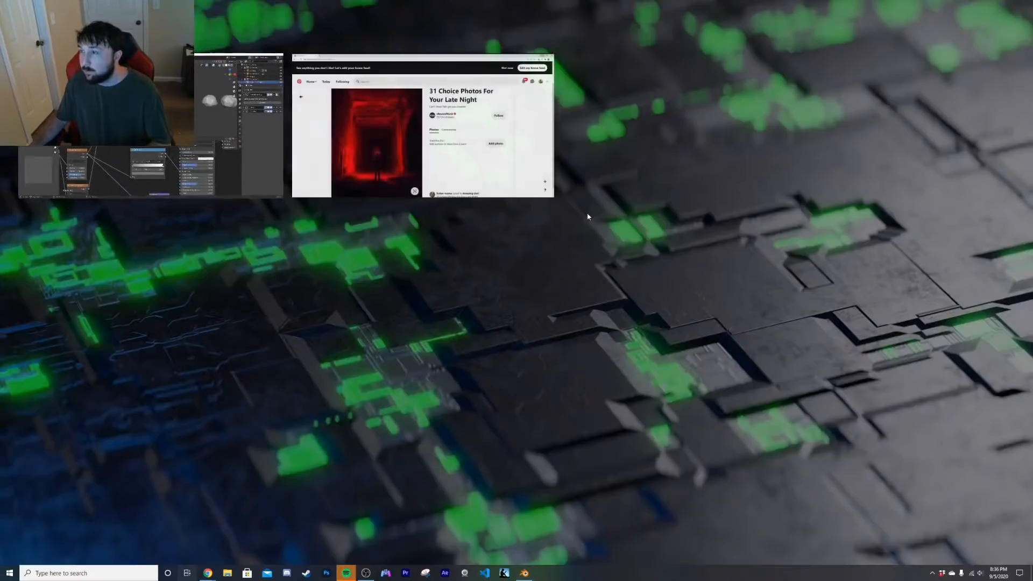
pyautogui.click(225, 158)
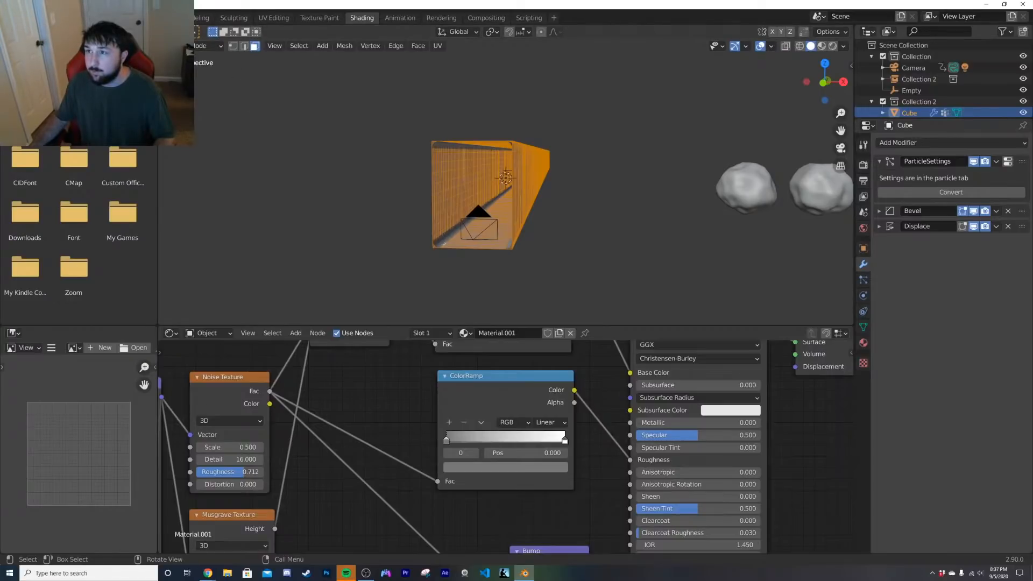
pyautogui.click(43, 18)
pyautogui.click(97, 176)
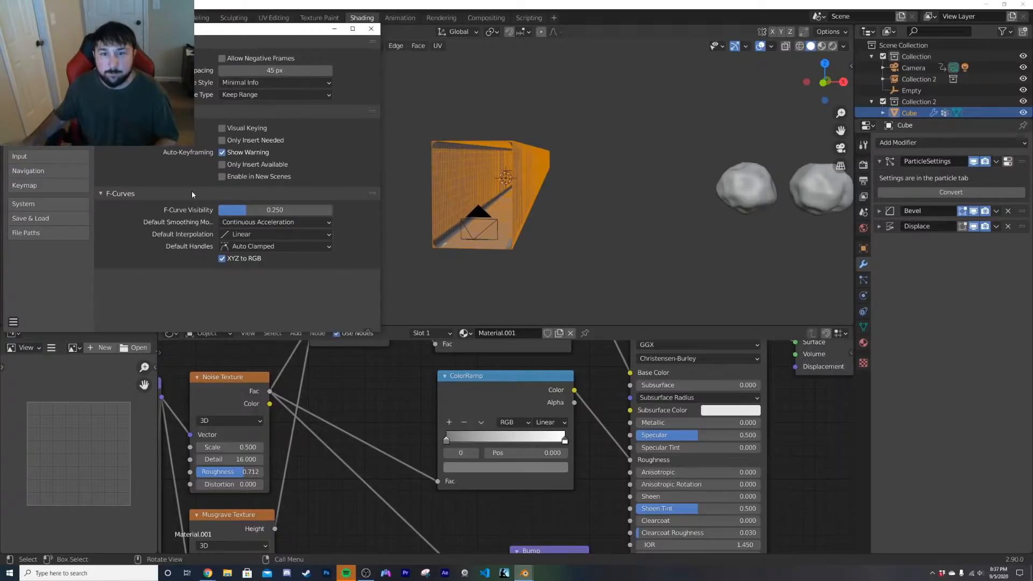
pyautogui.click(371, 29)
# Step: Find the Flip normals operator with the operator search, apply it to the selected faces and return to object mode
pyautogui.click(44, 18)
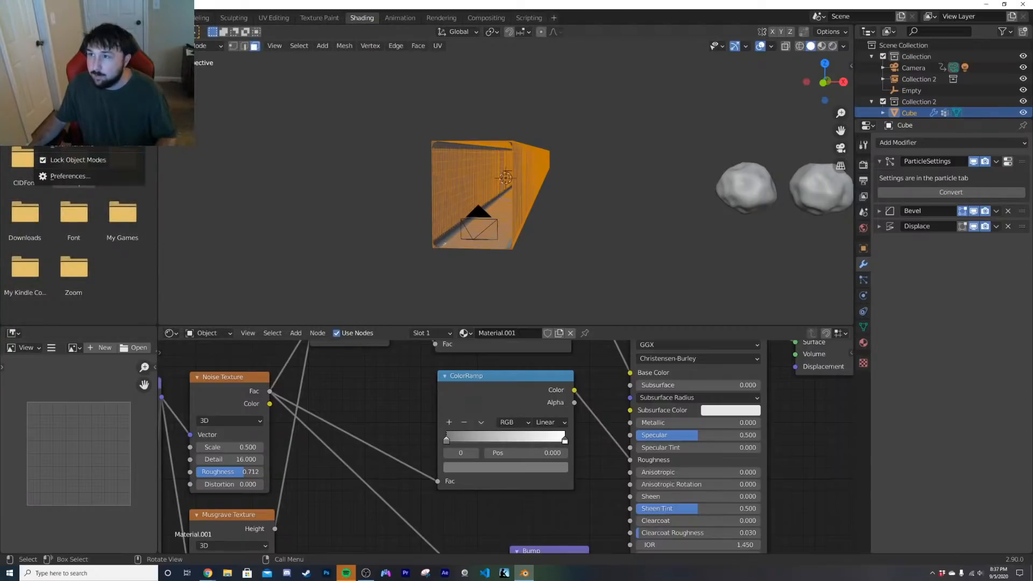
pyautogui.click(95, 116)
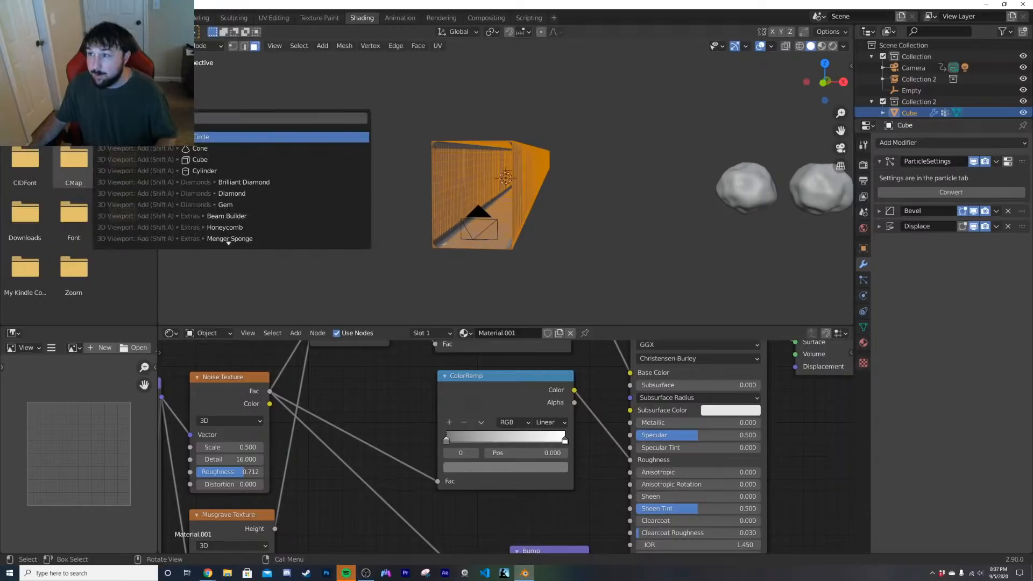
pyautogui.write('fl')
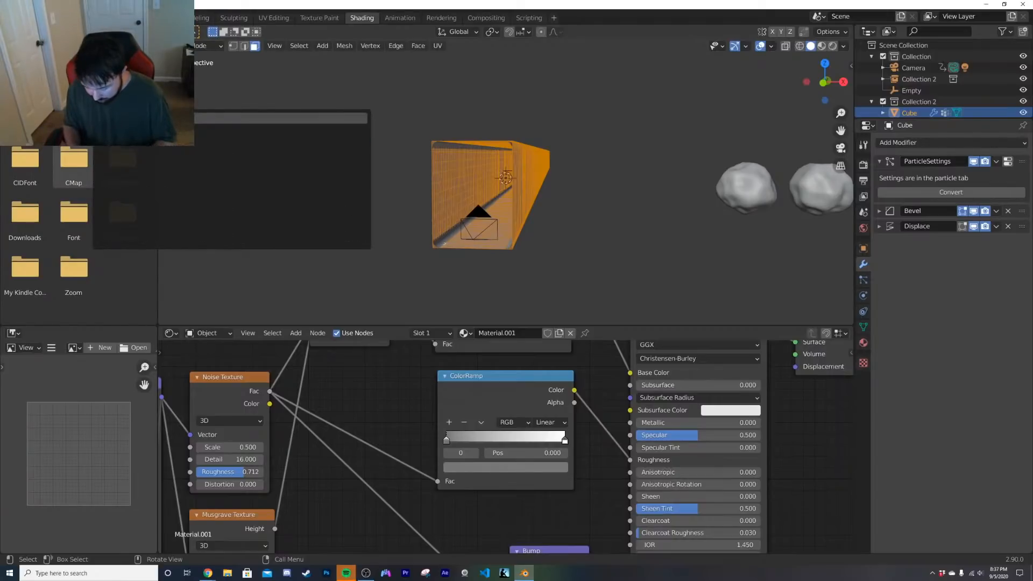
pyautogui.press('BackSpace')
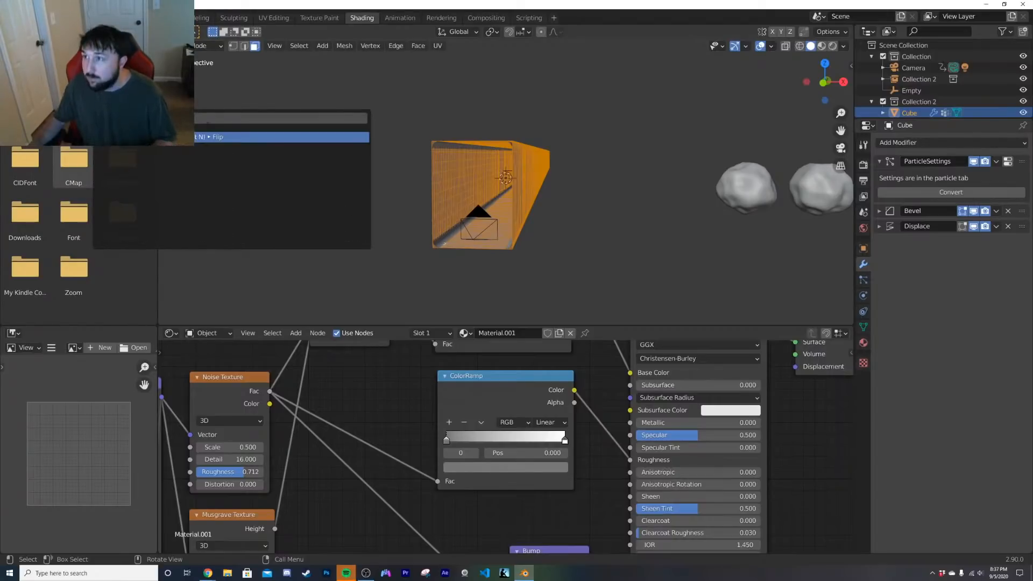
pyautogui.press('Return')
pyautogui.press('Tab')
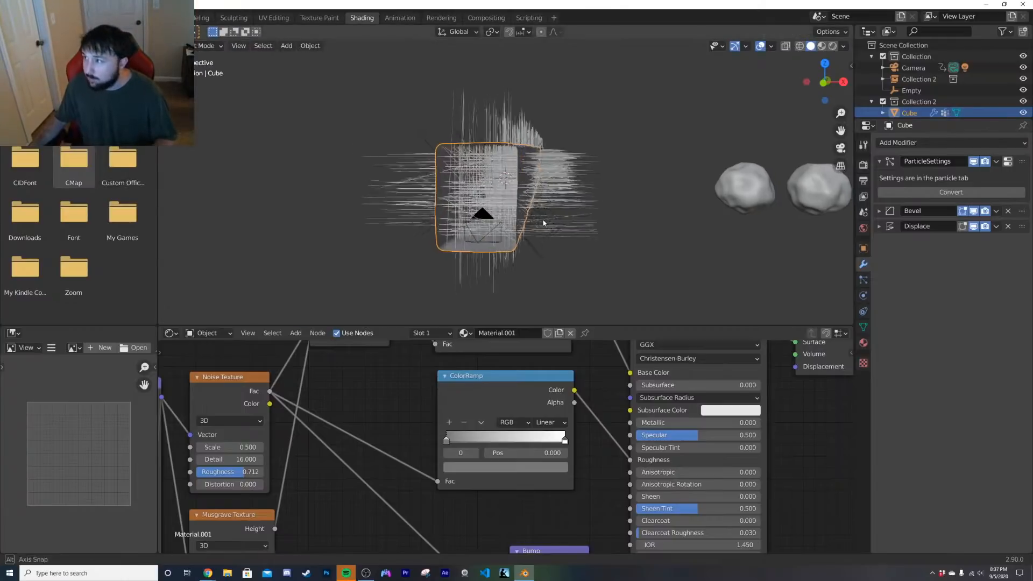
pyautogui.scroll(6, 509, 221)
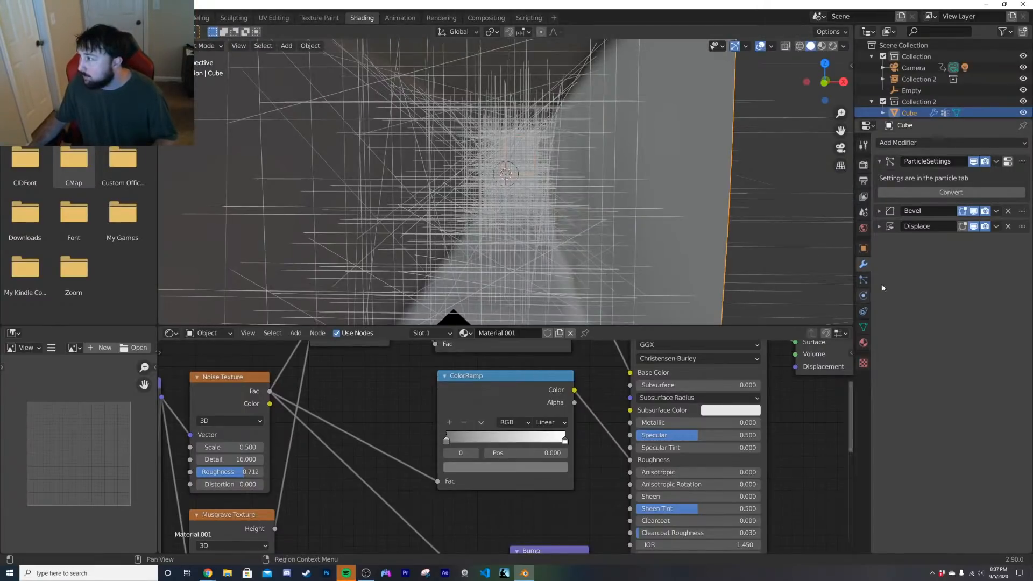
# Step: Show the tunnel cube's particle settings and expand the Render section
pyautogui.click(864, 280)
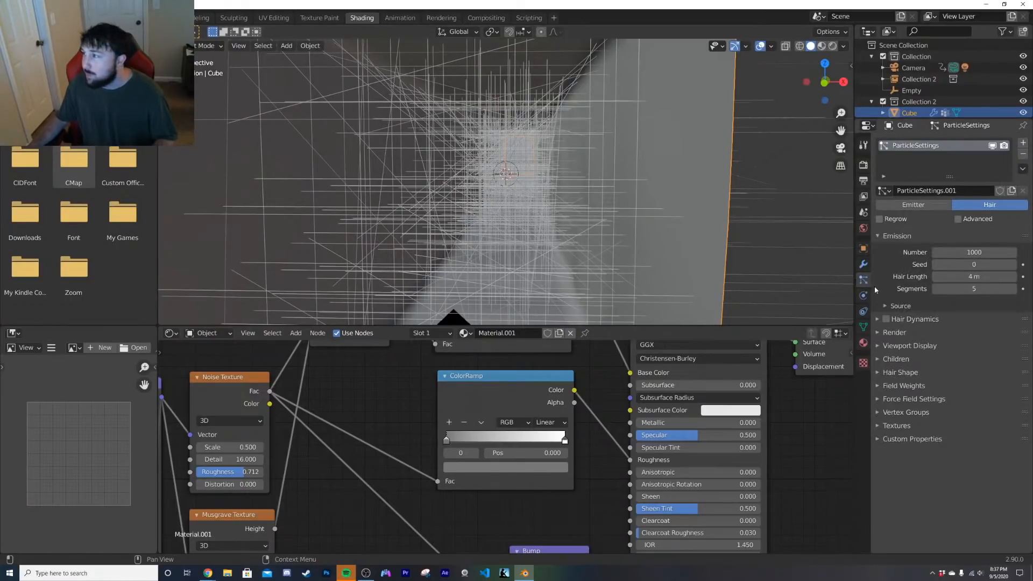
pyautogui.scroll(-4, 606, 231)
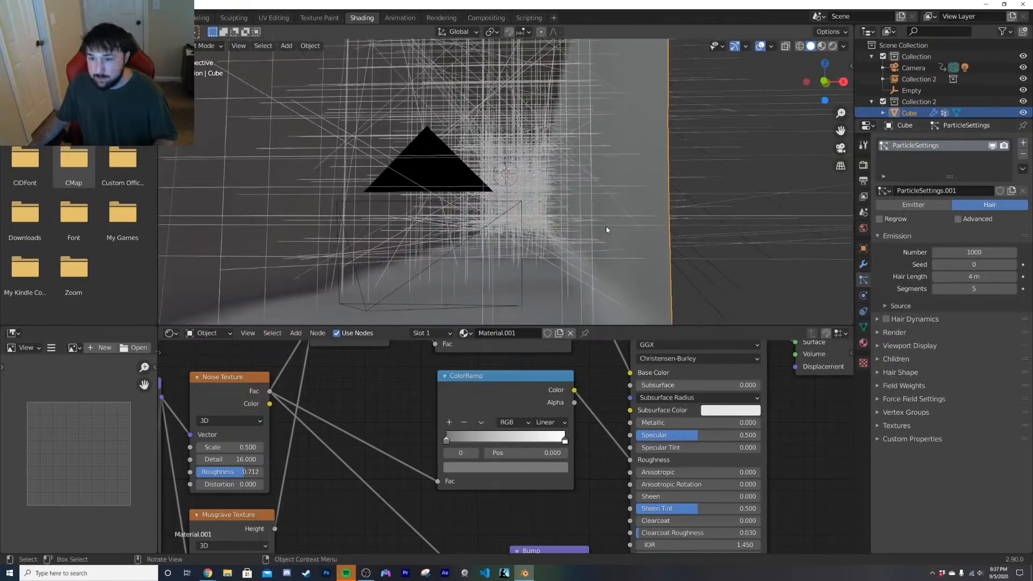
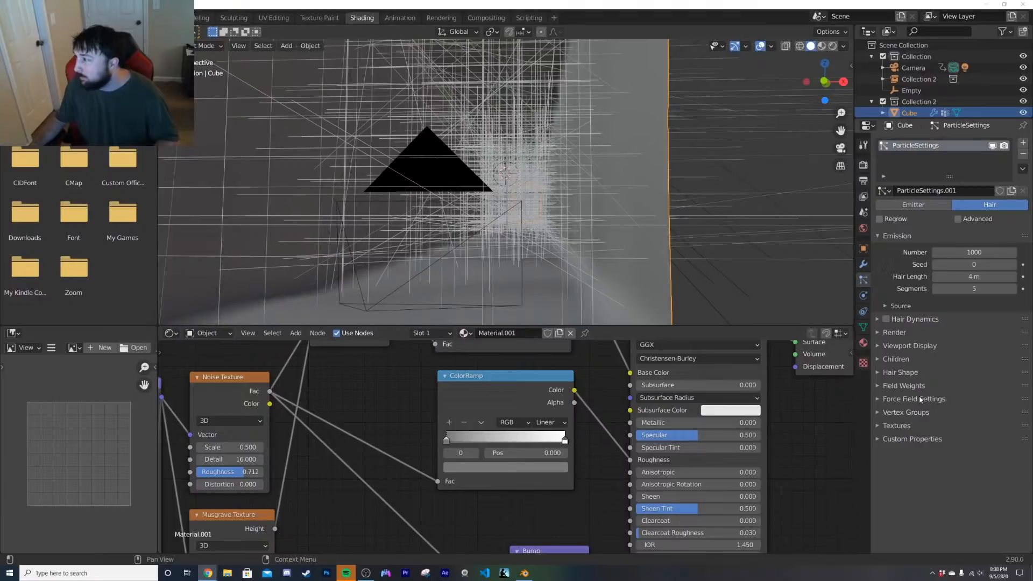
pyautogui.click(894, 333)
# Step: Try rendering the hair particles as Object and look for a rock among the instance objects
pyautogui.click(974, 348)
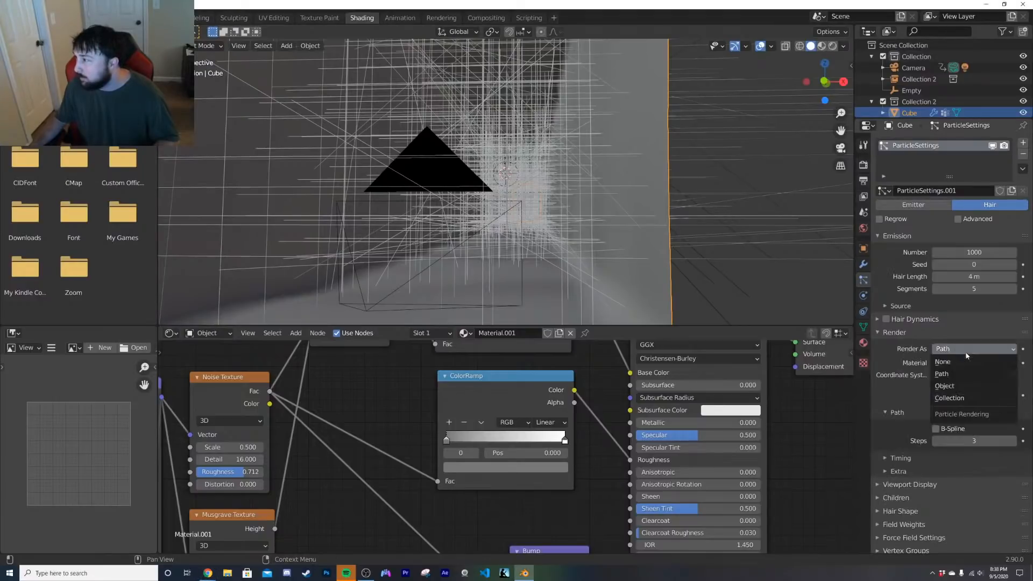
pyautogui.click(969, 396)
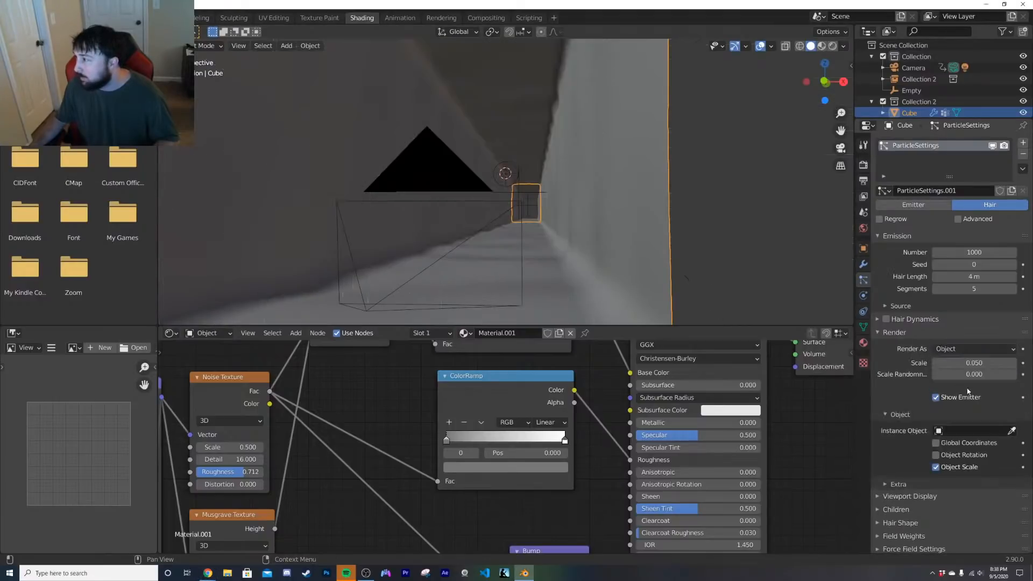
pyautogui.click(973, 429)
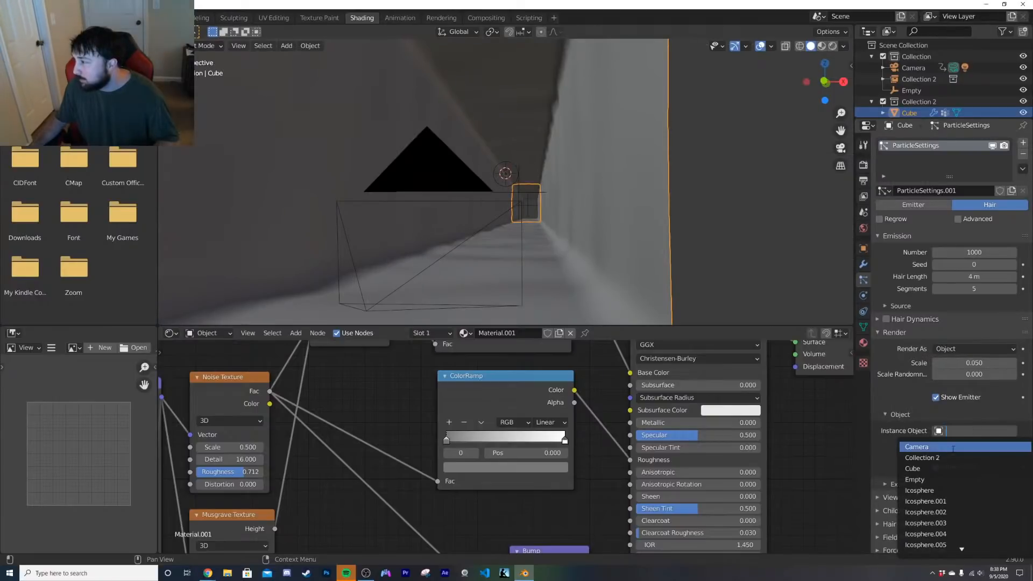
pyautogui.press('Escape')
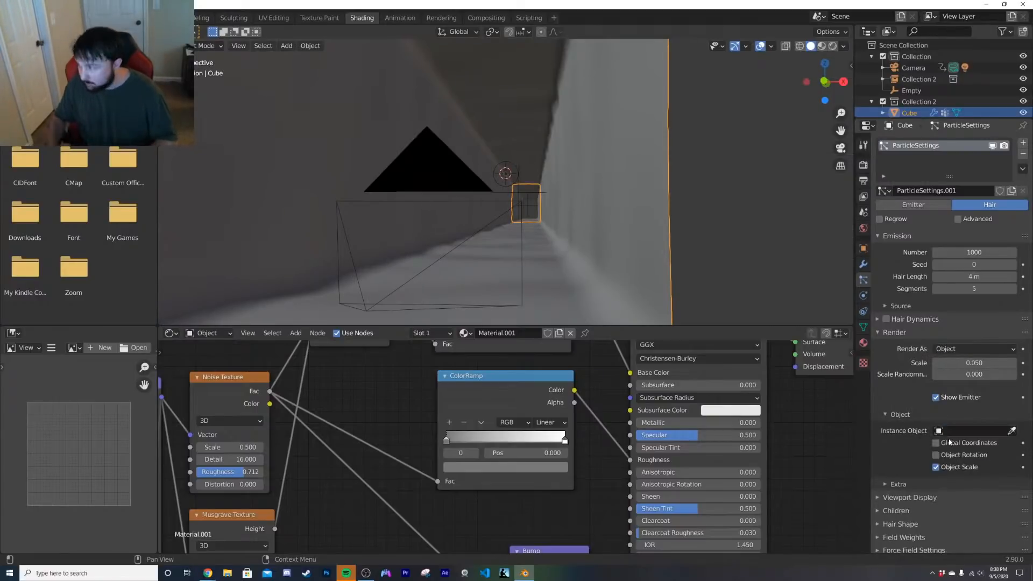
pyautogui.click(963, 431)
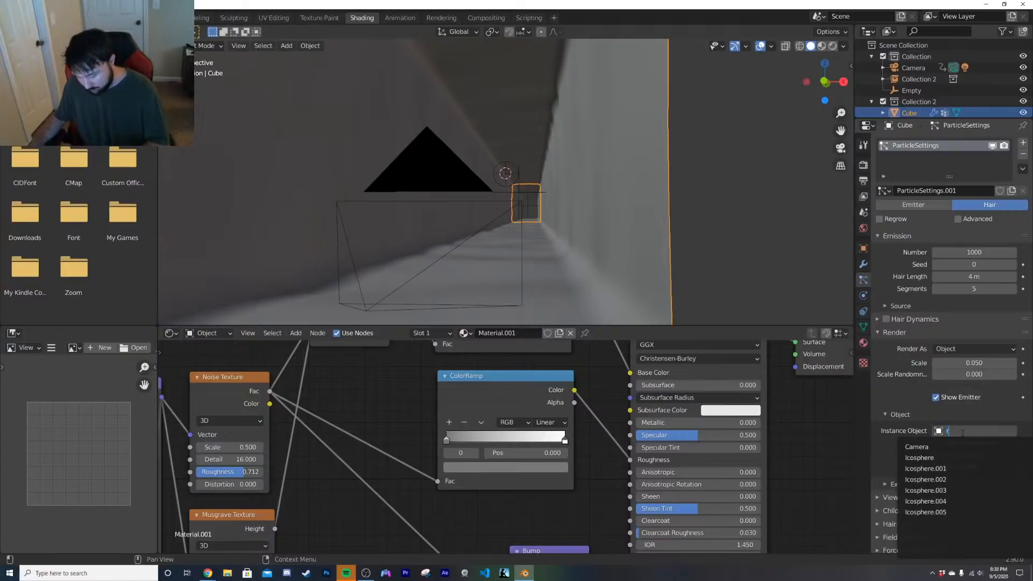
pyautogui.press('Escape')
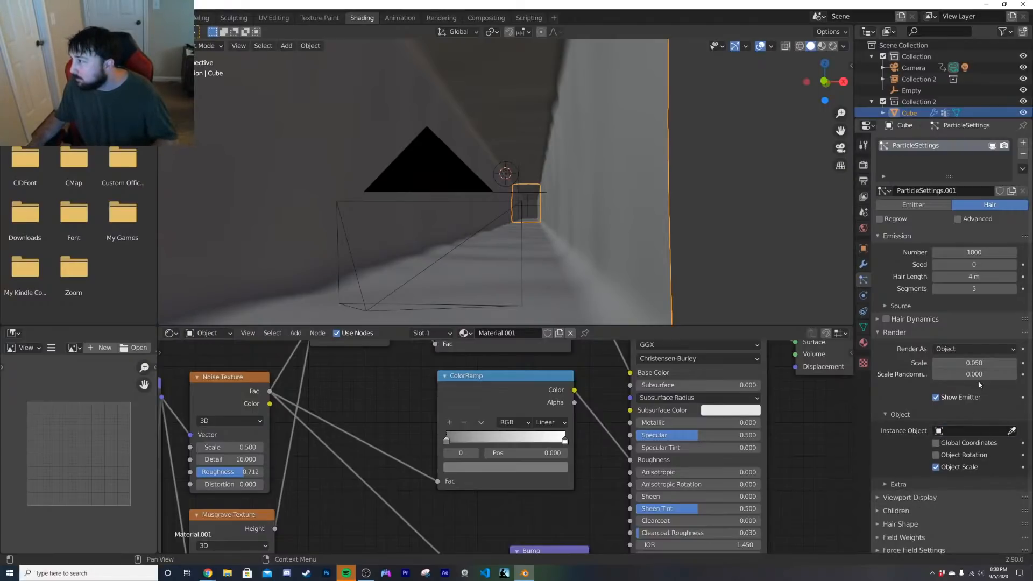
# Step: Render the hair particles as Collection and assign the rocks collection as the instance collection
pyautogui.click(974, 350)
pyautogui.click(969, 398)
pyautogui.click(975, 432)
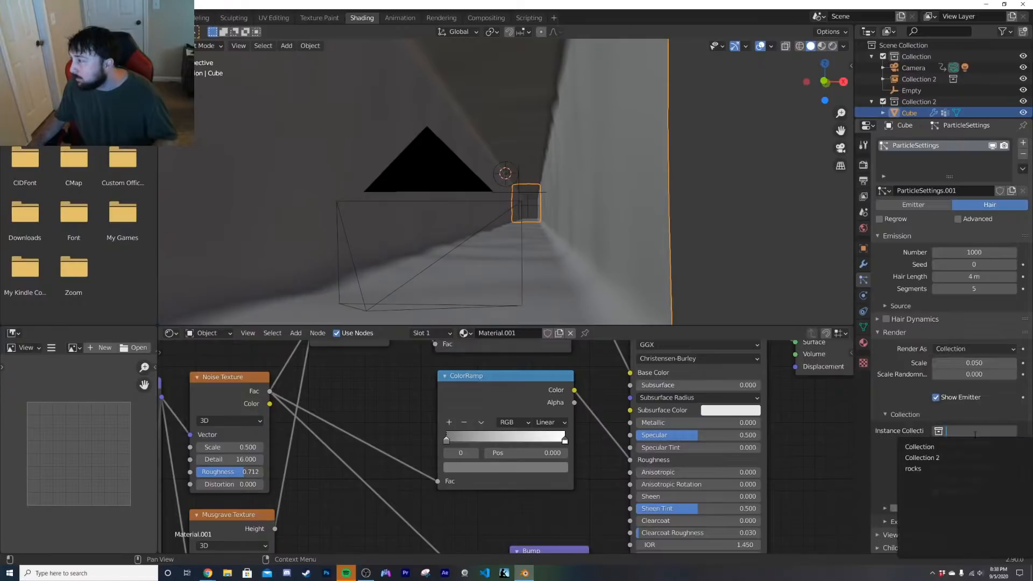
pyautogui.press('Escape')
pyautogui.click(963, 431)
pyautogui.click(973, 459)
# Step: Limit the hair particles' density to the vertex group named Group
pyautogui.scroll(-4, 972, 460)
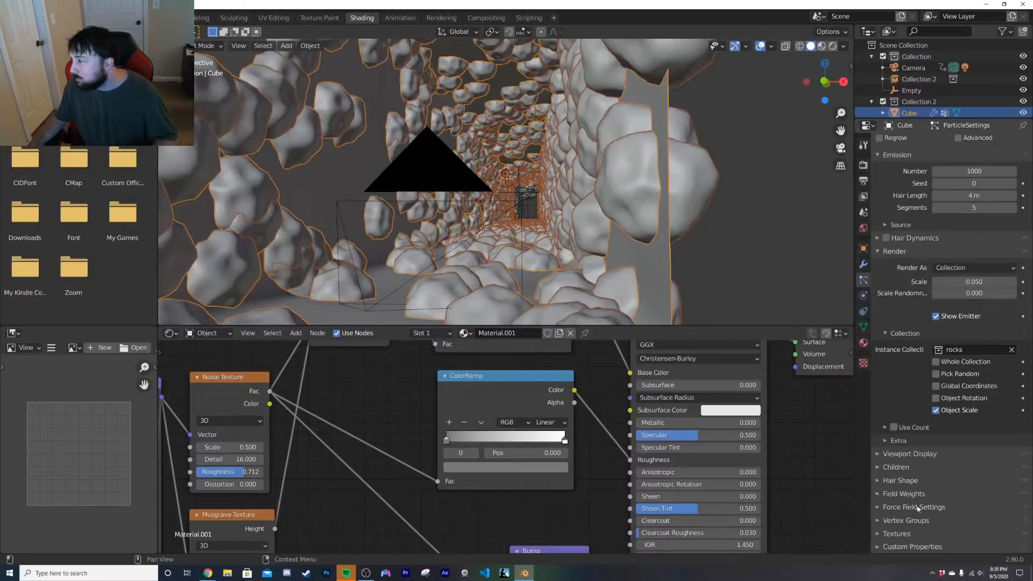
pyautogui.scroll(-2, 963, 500)
pyautogui.click(963, 474)
pyautogui.click(963, 488)
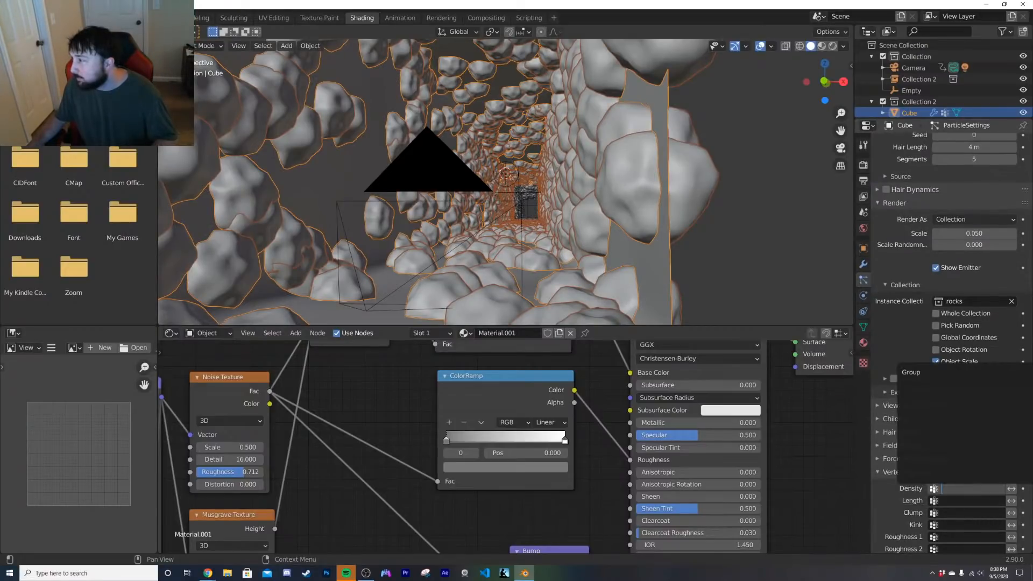
pyautogui.click(915, 372)
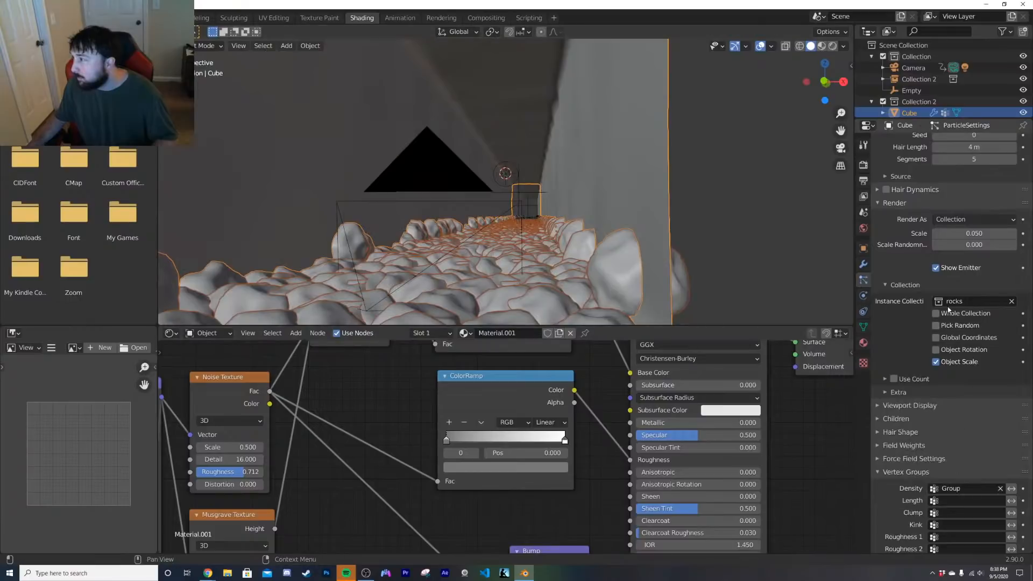
# Step: Set the rock instances' scale randomness to 1.000 and scale to 0.010, and look through the camera
pyautogui.scroll(3, 948, 311)
pyautogui.moveTo(964, 309); pyautogui.dragTo(945, 297)
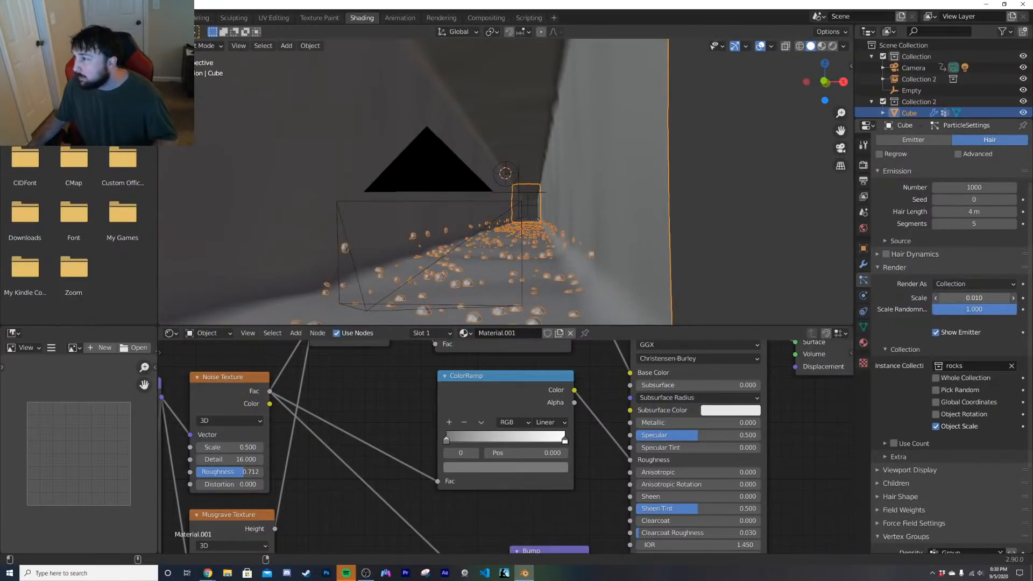
pyautogui.press('Tab')
pyautogui.press('Tab')
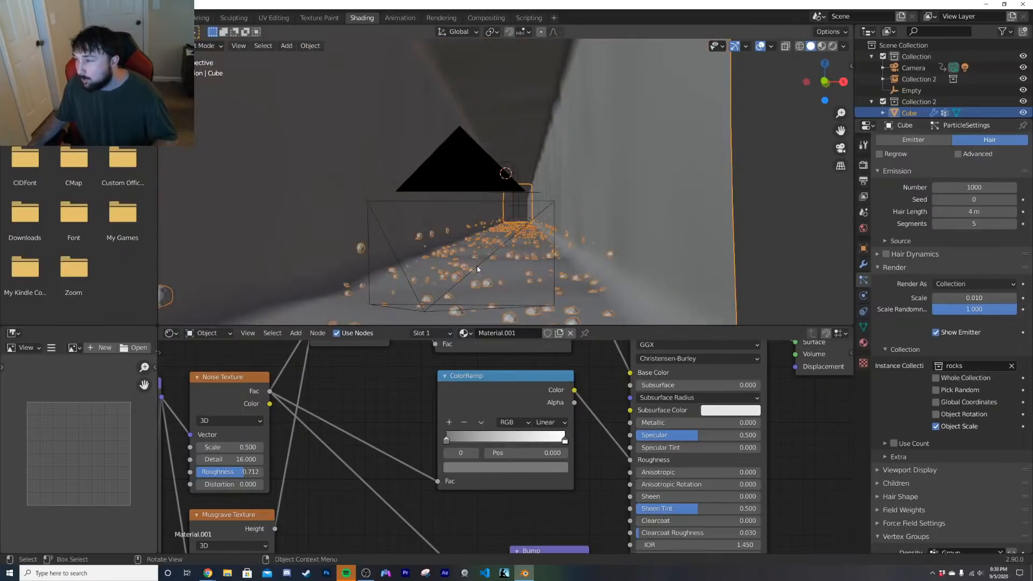
pyautogui.press('KP_0')
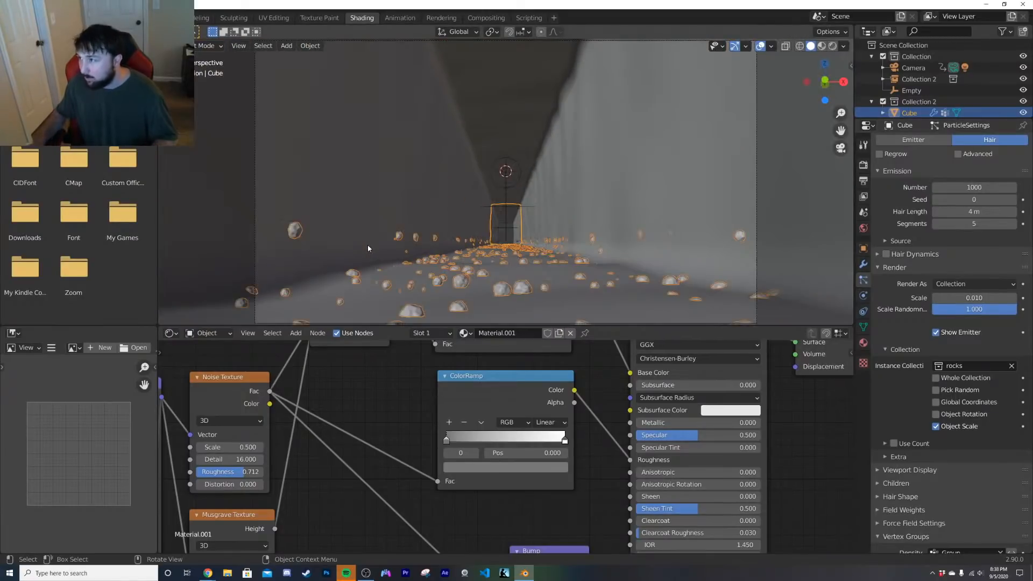
# Step: Try a scale of 0.001 for the rock instances, and change it to 0.002
pyautogui.click(981, 299)
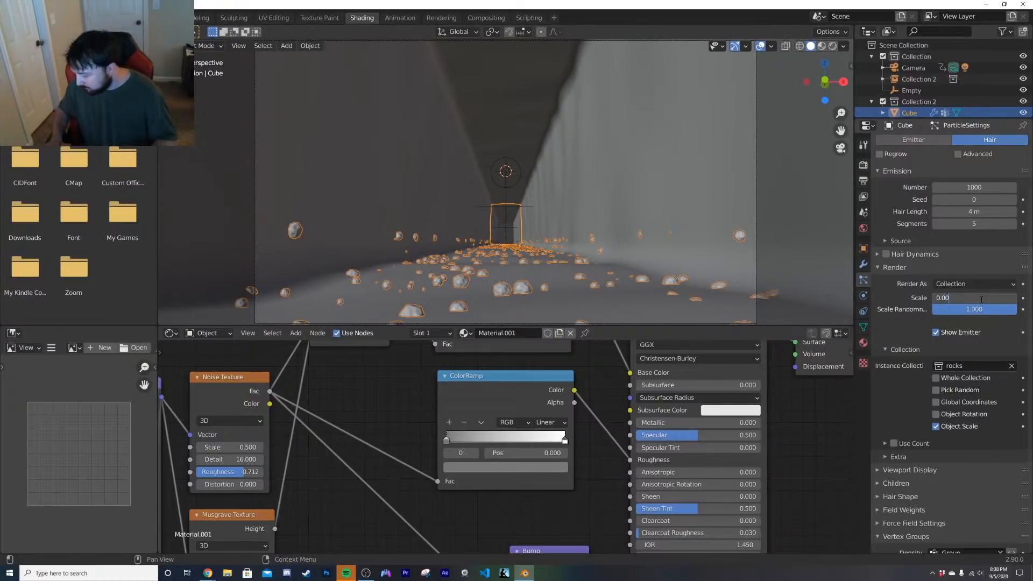
pyautogui.write('1')
pyautogui.press('Return')
pyautogui.click(967, 298)
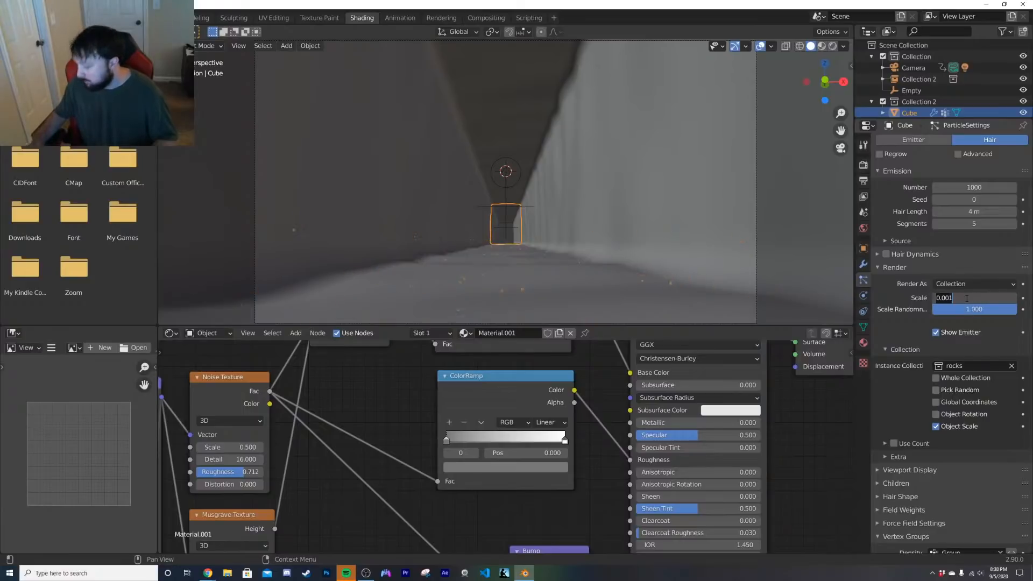
pyautogui.write('0.002')
pyautogui.press('Return')
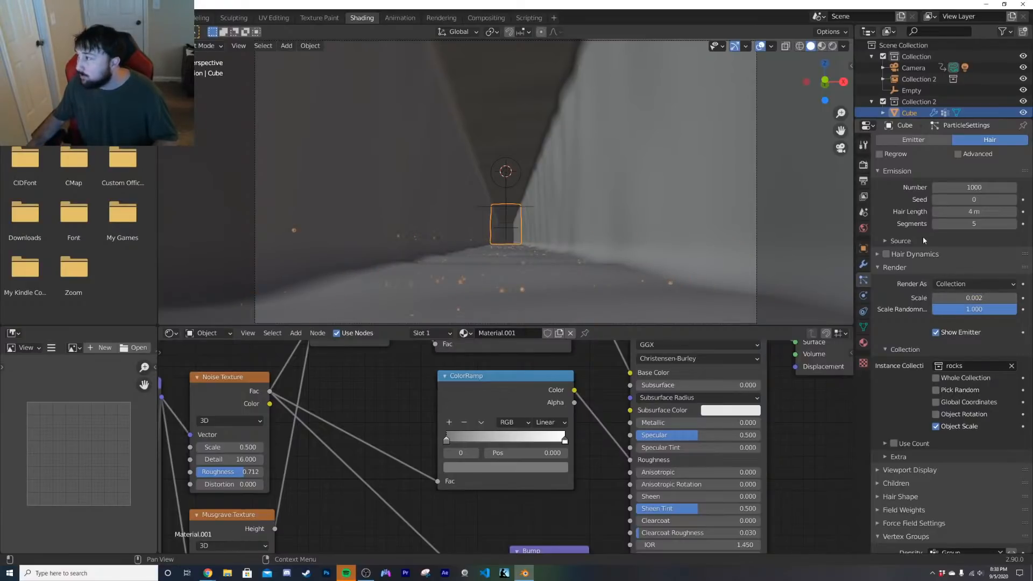
# Step: Show the tunnel in rendered shading with the viewport gizmos and overlays hidden
pyautogui.press('z')
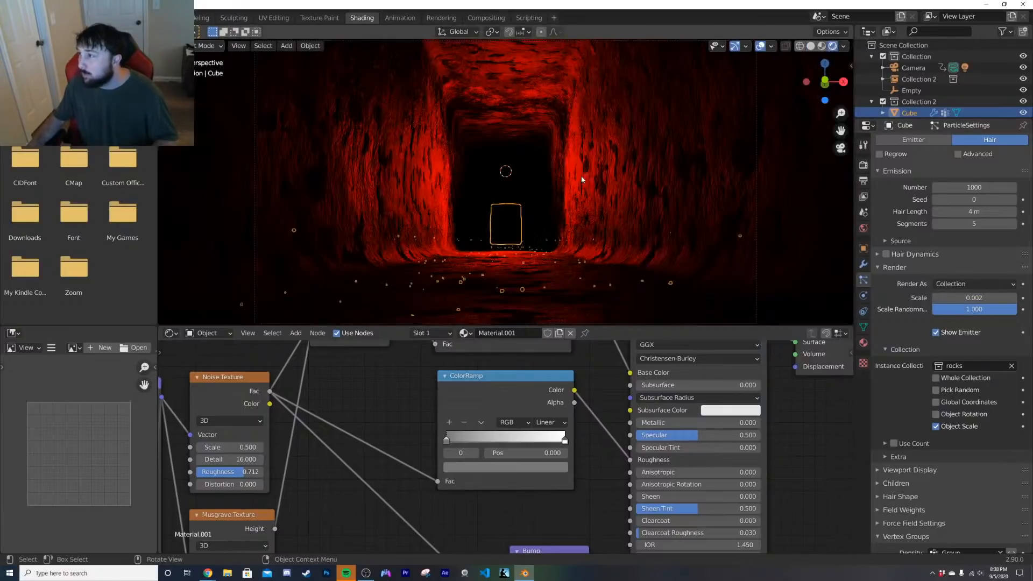
pyautogui.click(734, 46)
pyautogui.click(760, 46)
pyautogui.scroll(5, 570, 274)
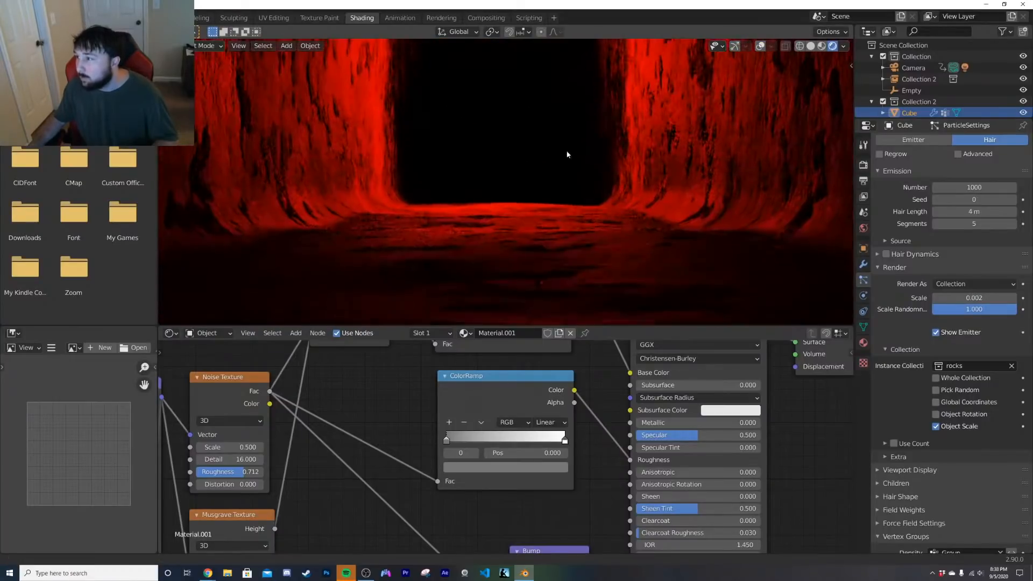
# Step: Set the number of hair particles to 30000
pyautogui.scroll(3, 969, 232)
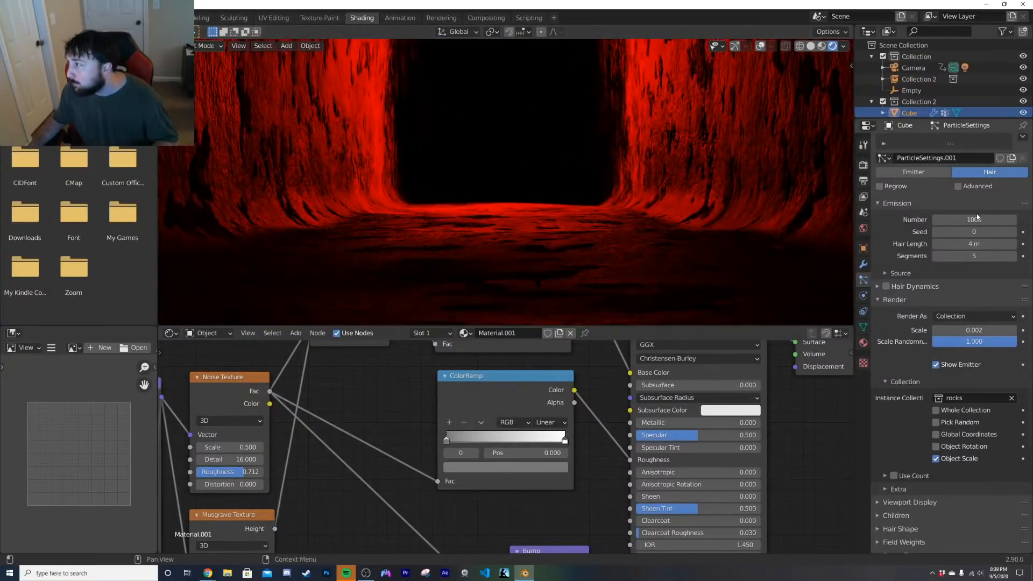
pyautogui.click(979, 236)
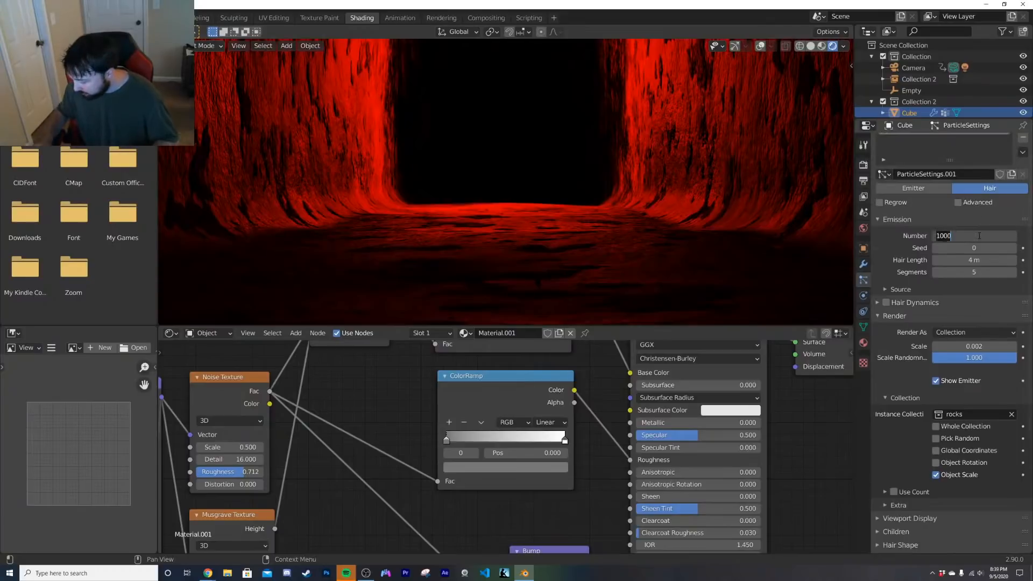
pyautogui.write('3')
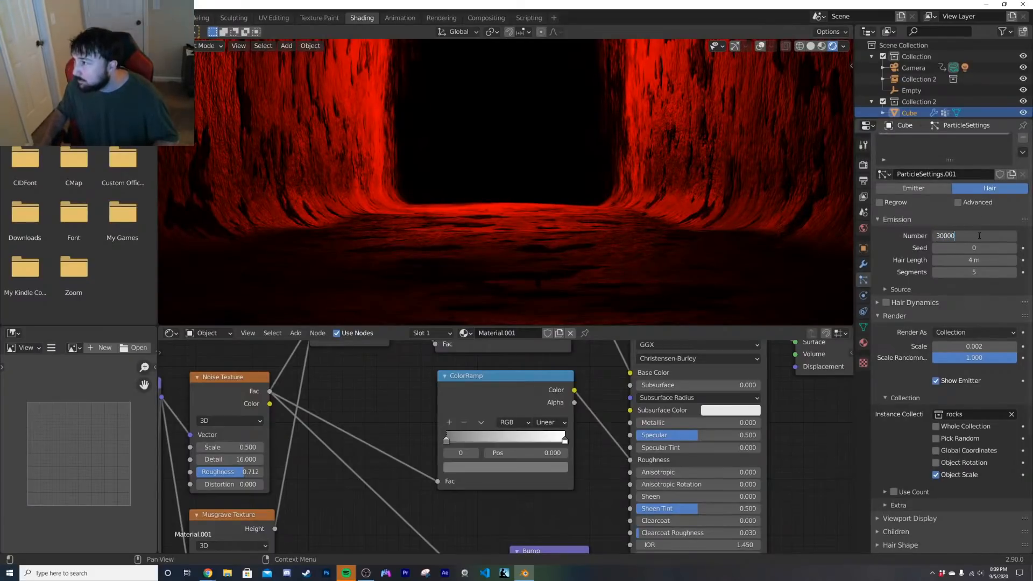
pyautogui.write('0000')
pyautogui.press('Return')
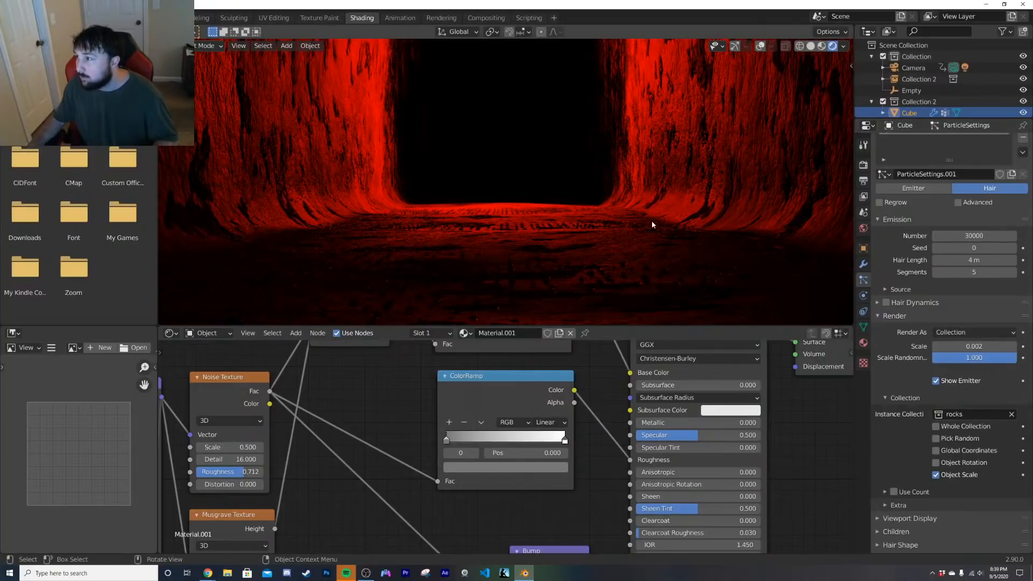
# Step: Examine the scattered rocks on the tunnel floor in material preview and solid shading
pyautogui.press('z')
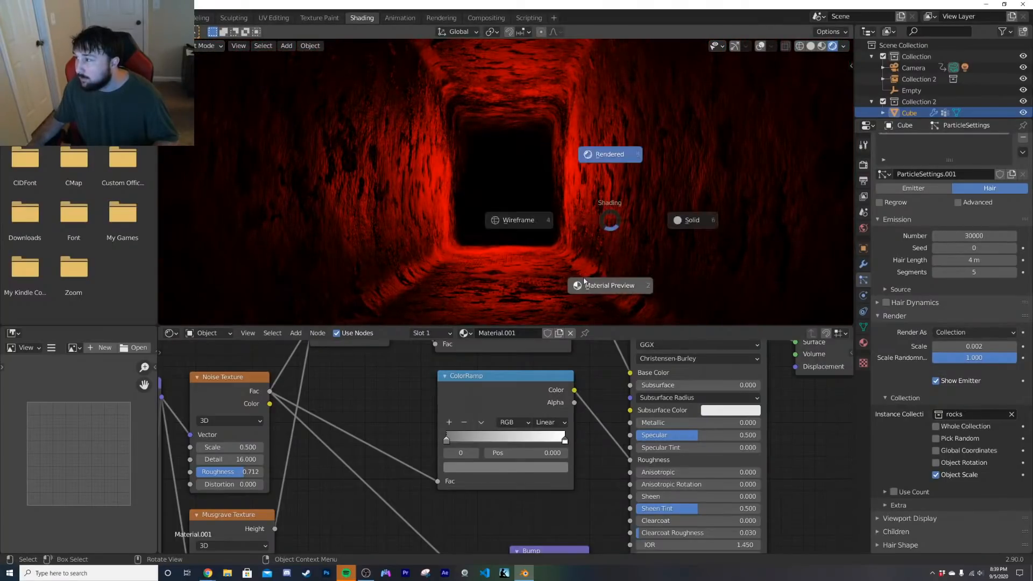
pyautogui.click(584, 280)
pyautogui.press('z')
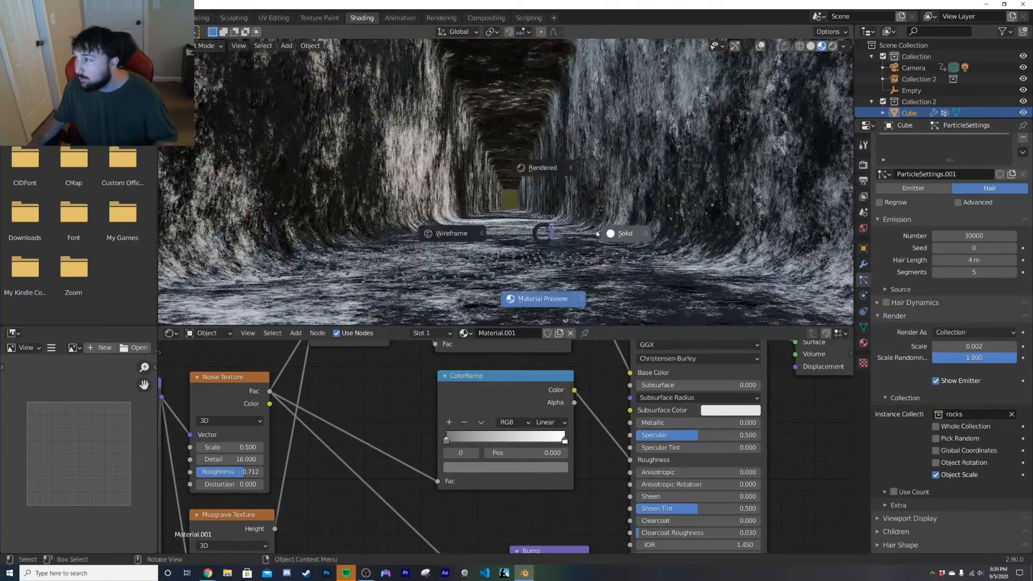
pyautogui.click(597, 233)
pyautogui.moveTo(542, 248)
pyautogui.mouseDown(button='middle')
pyautogui.moveTo(544, 268)
pyautogui.moveTo(547, 254)
pyautogui.mouseUp(button='middle')
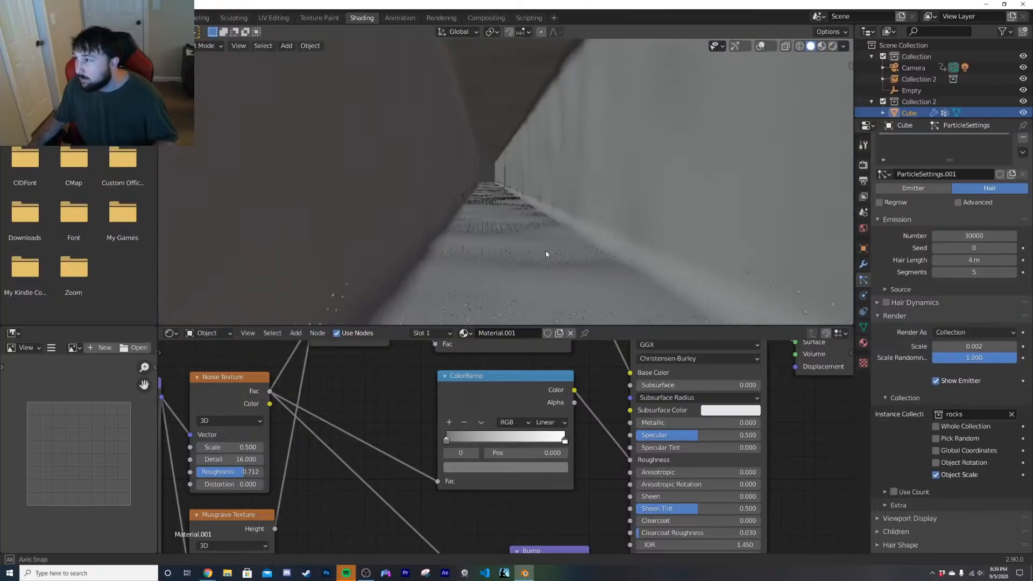
# Step: Move the Displace modifier above ParticleSettings and Bevel in the cube's modifier stack
pyautogui.click(864, 264)
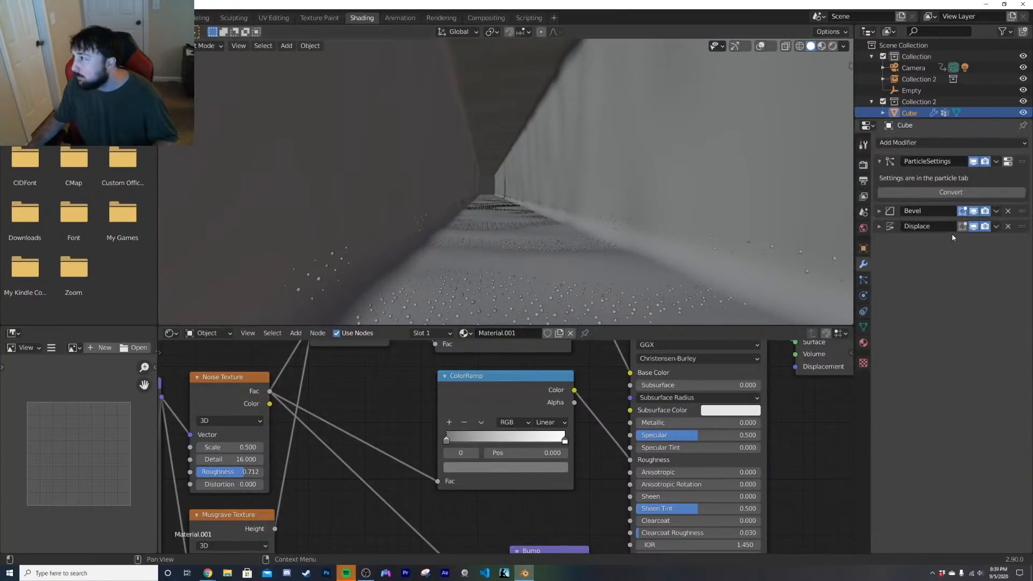
pyautogui.click(881, 161)
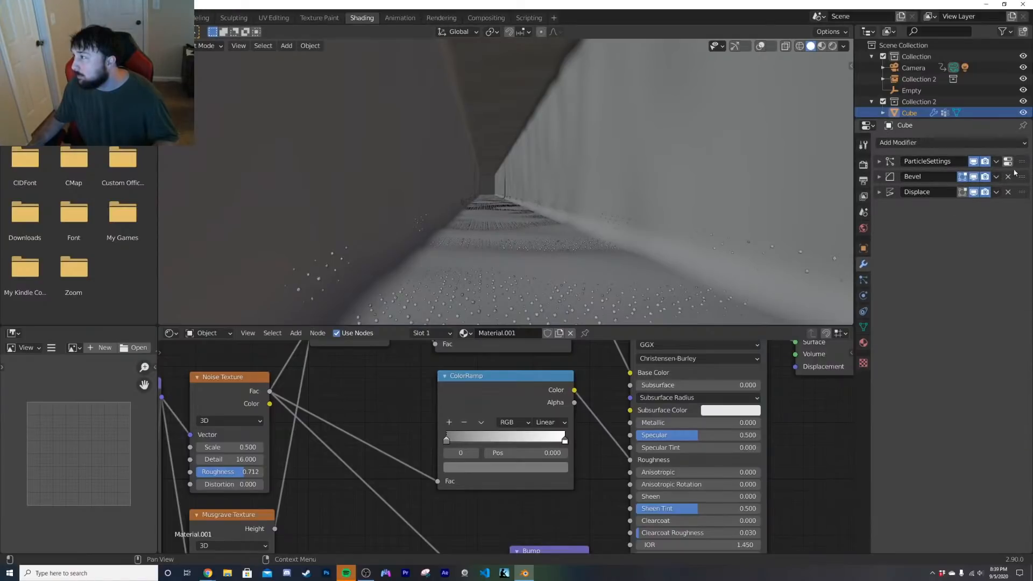
pyautogui.moveTo(1022, 167)
pyautogui.mouseDown()
pyautogui.moveTo(1019, 217)
pyautogui.moveTo(1030, 161)
pyautogui.mouseUp()
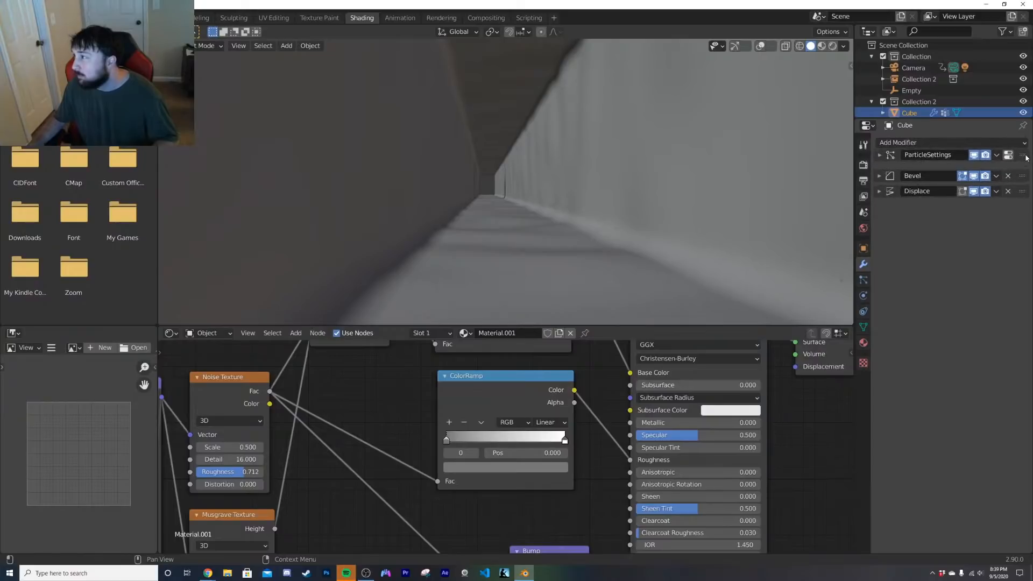
pyautogui.moveTo(1025, 198); pyautogui.dragTo(1022, 160)
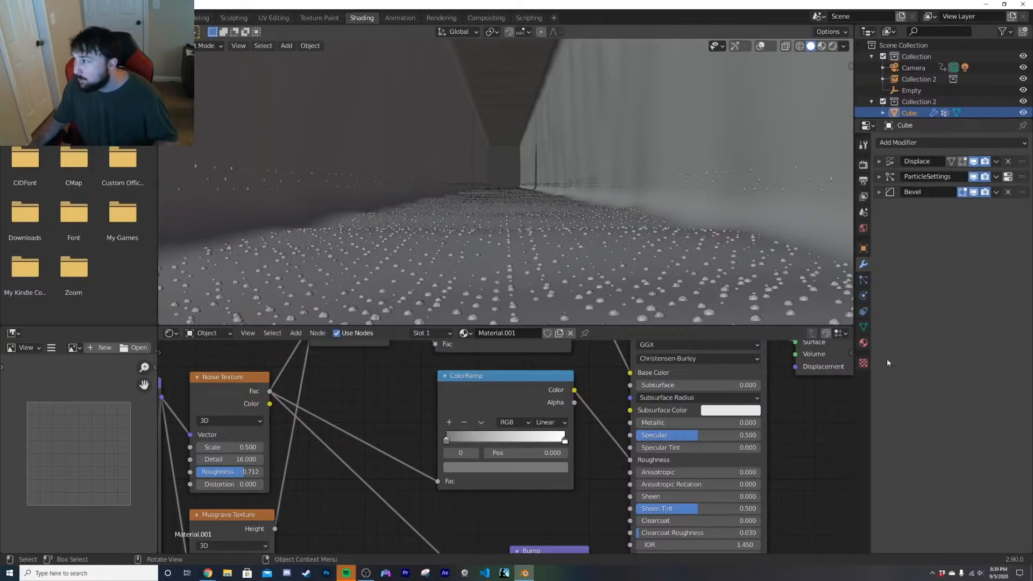
# Step: Set the distribution of the hair particles' emission source to Random
pyautogui.click(864, 280)
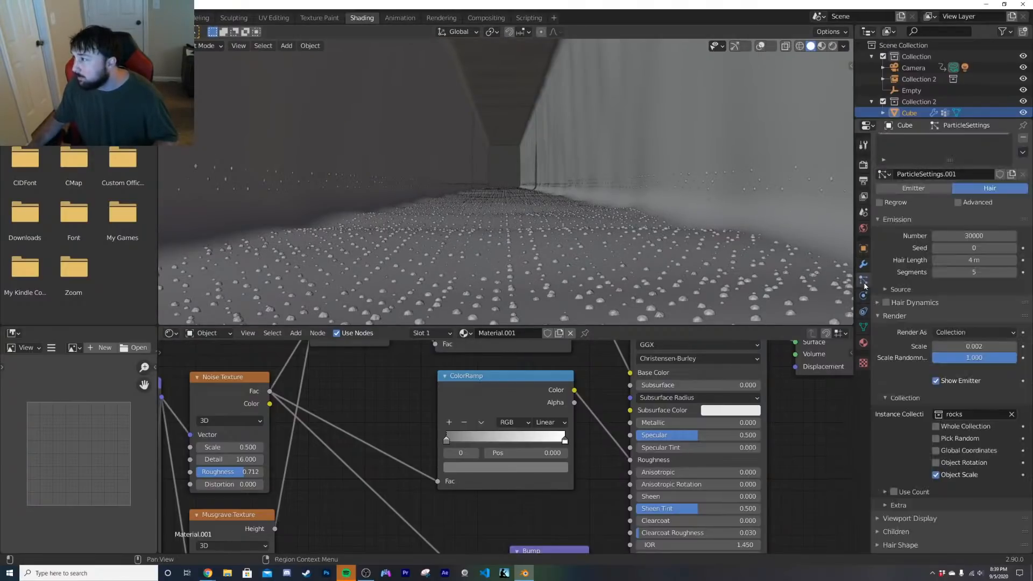
pyautogui.click(900, 290)
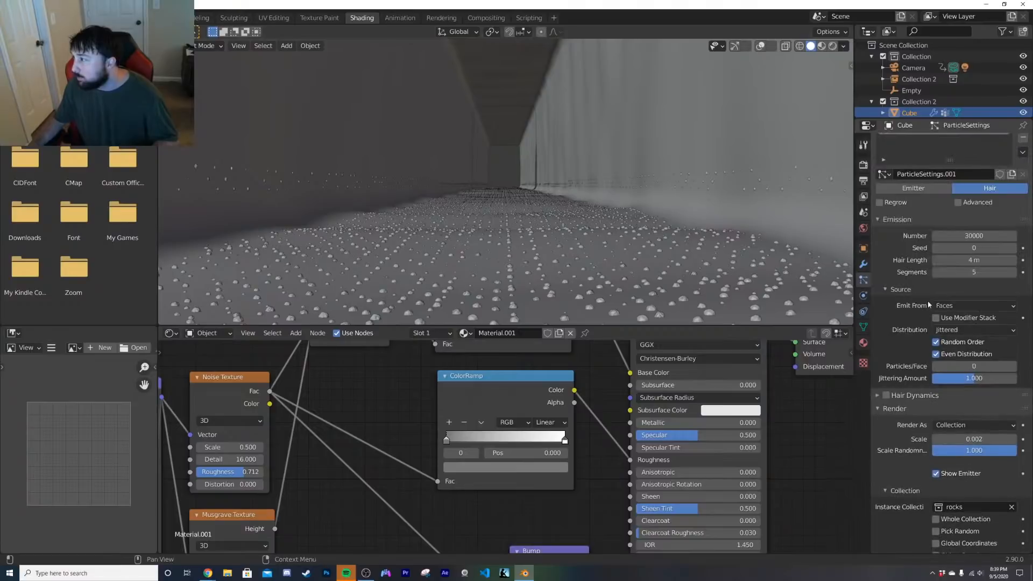
pyautogui.click(967, 331)
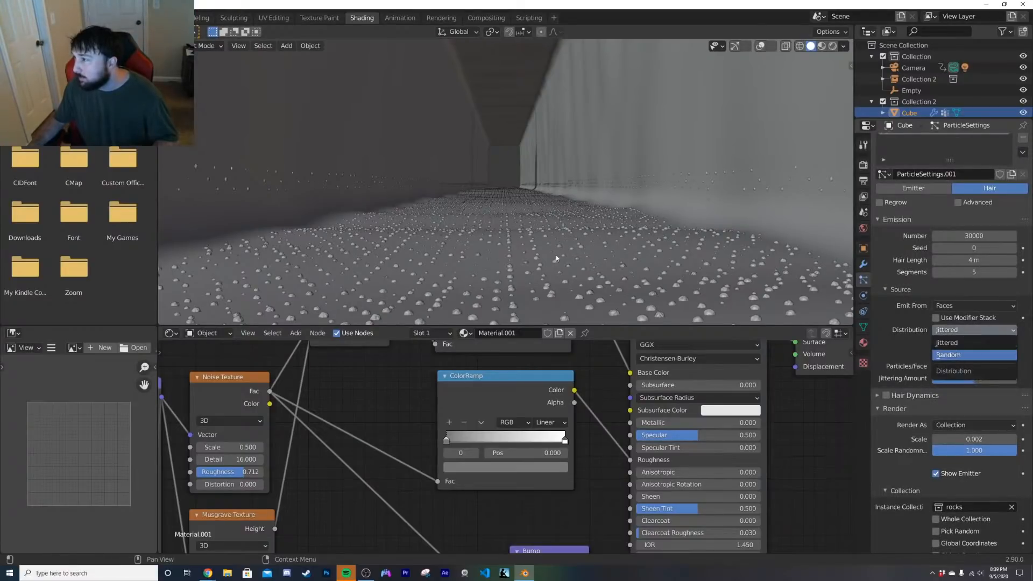
pyautogui.press('Return')
# Step: Show the rendered tunnel through the camera and set the number of hair particles to 10000
pyautogui.press('z')
pyautogui.click(516, 198)
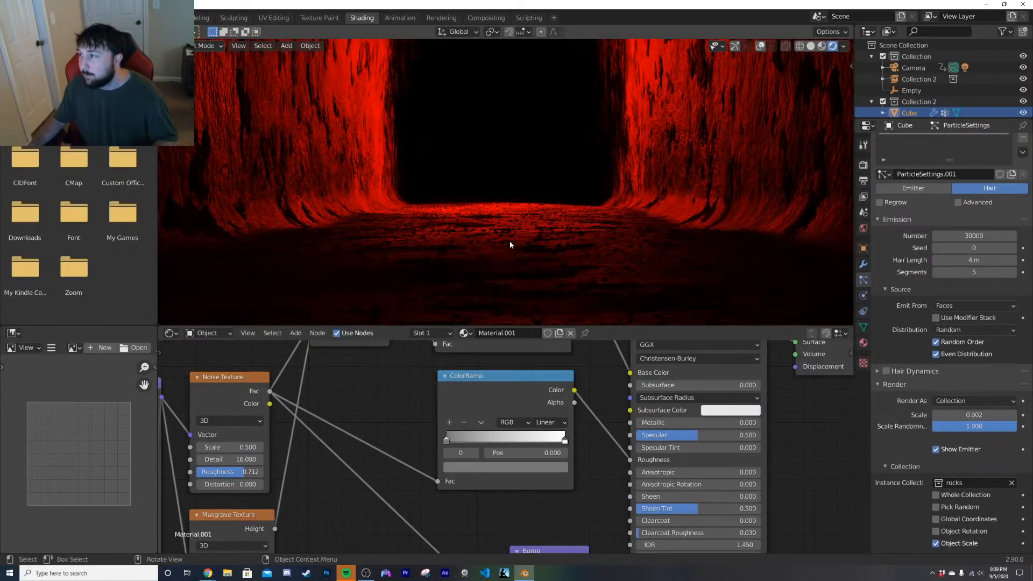
pyautogui.press('KP_0')
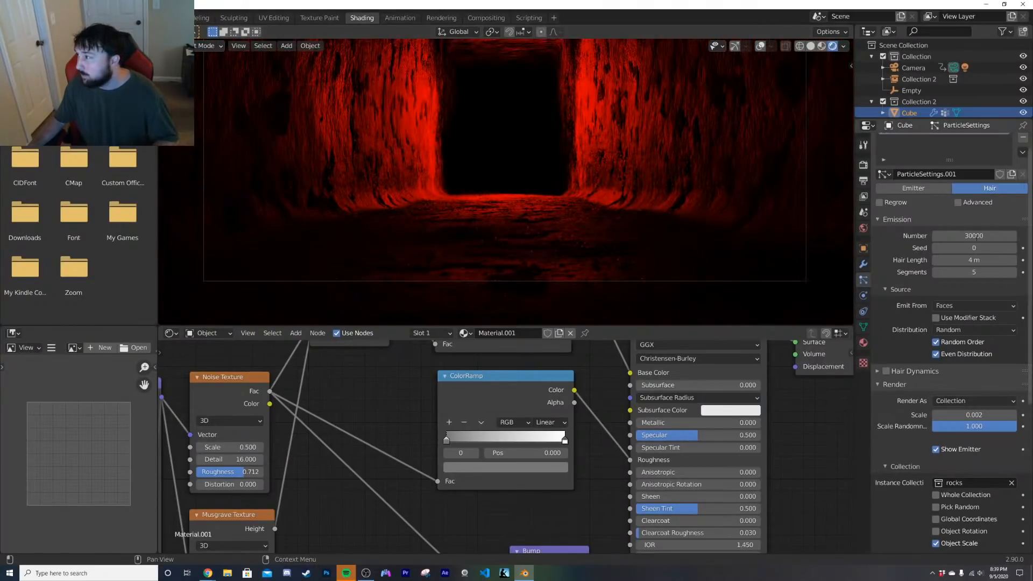
pyautogui.click(977, 235)
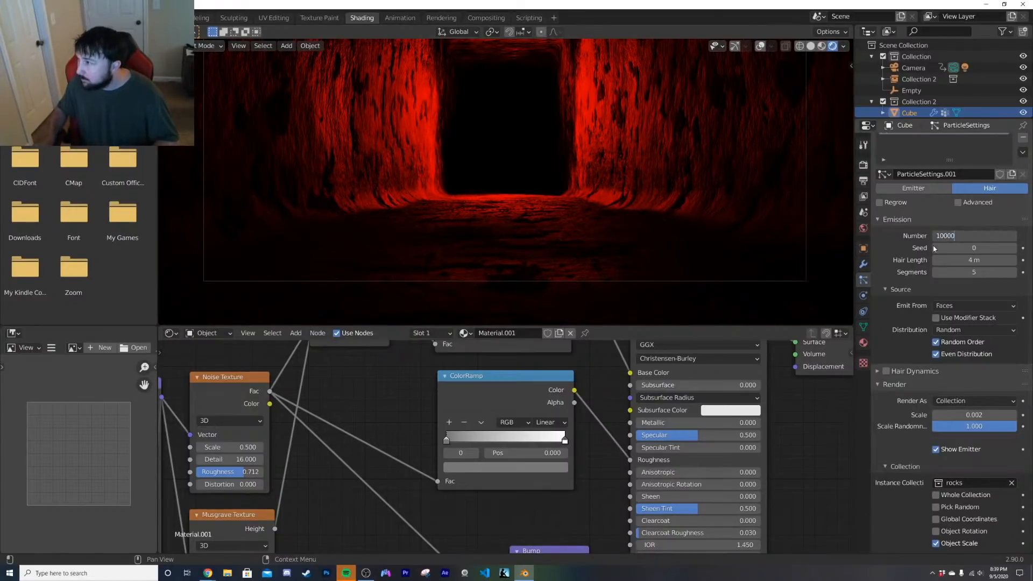
pyautogui.write('10000')
pyautogui.press('Return')
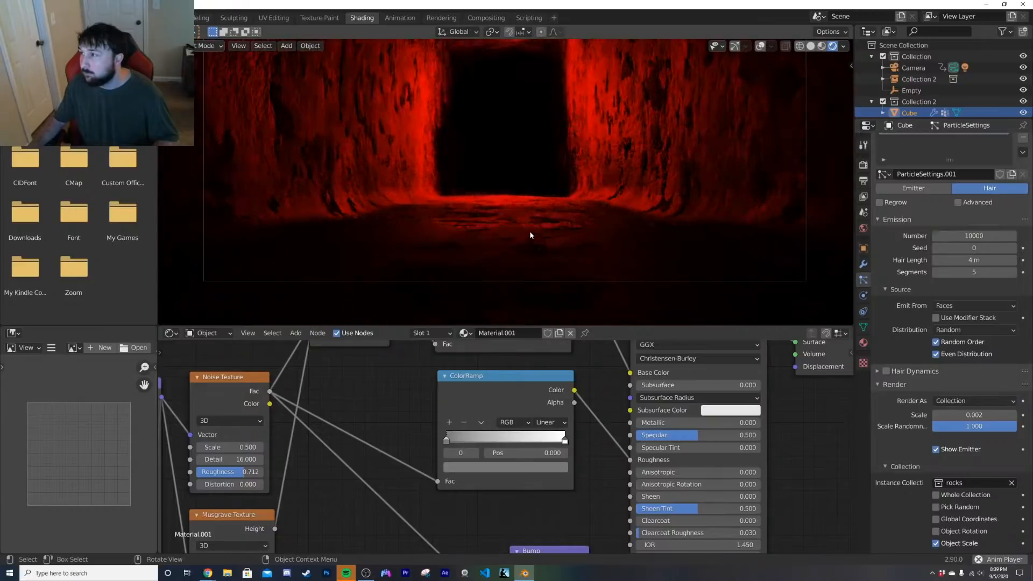
# Step: Try a scale of 0.005 for the rock instances, and raise it to 0.007
pyautogui.click(972, 415)
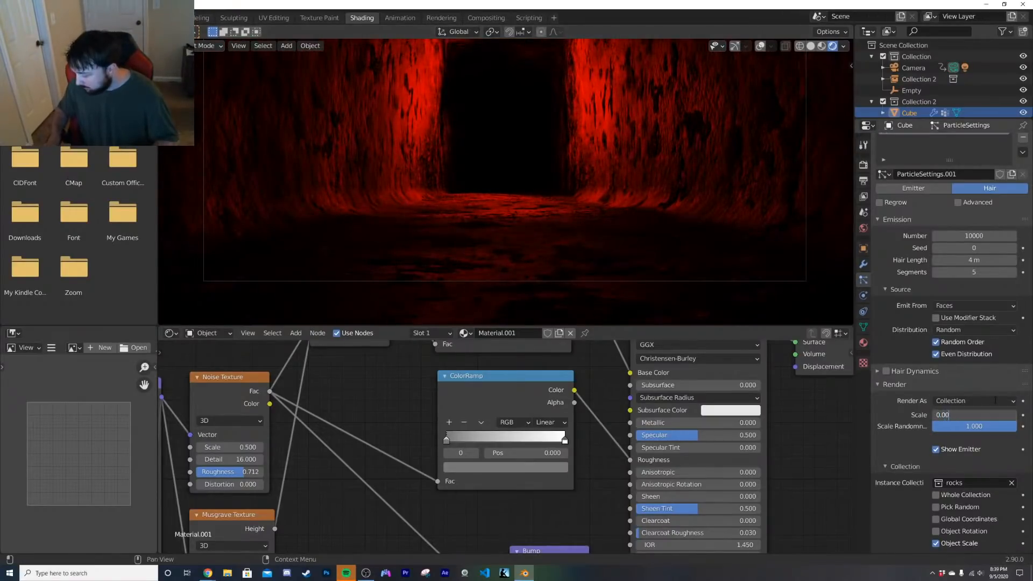
pyautogui.write('0.005')
pyautogui.press('Return')
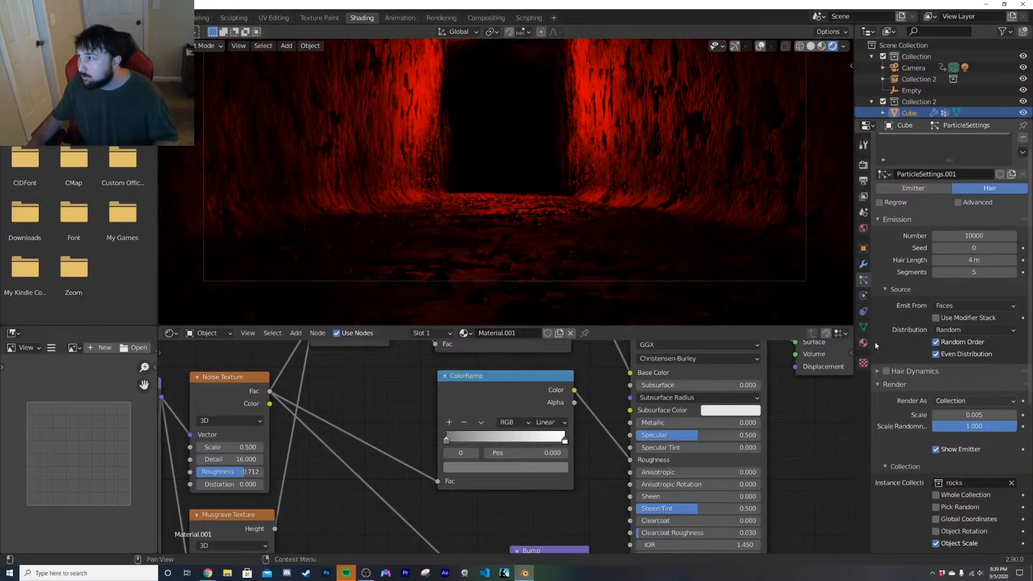
pyautogui.click(977, 416)
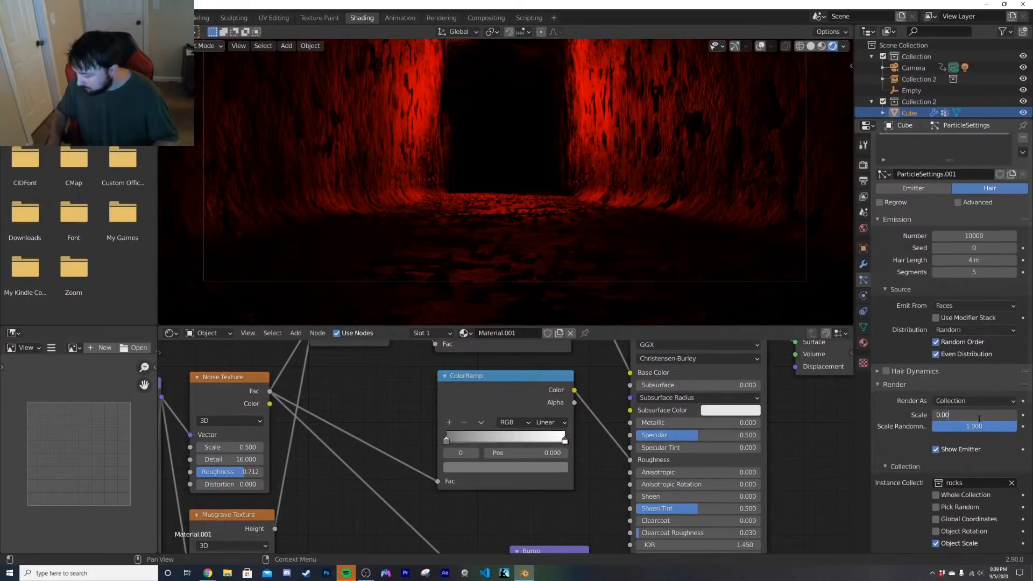
pyautogui.press('Return')
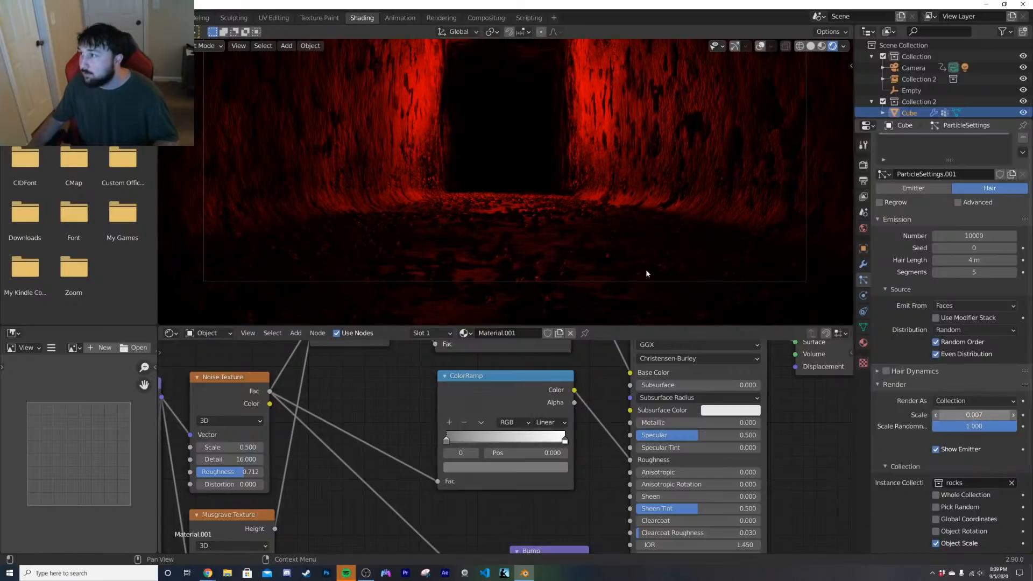
# Step: Show the tunnel in solid shading, try 5000 hair particles for the rocks, and lower the number to 3000
pyautogui.press('z')
pyautogui.click(671, 161)
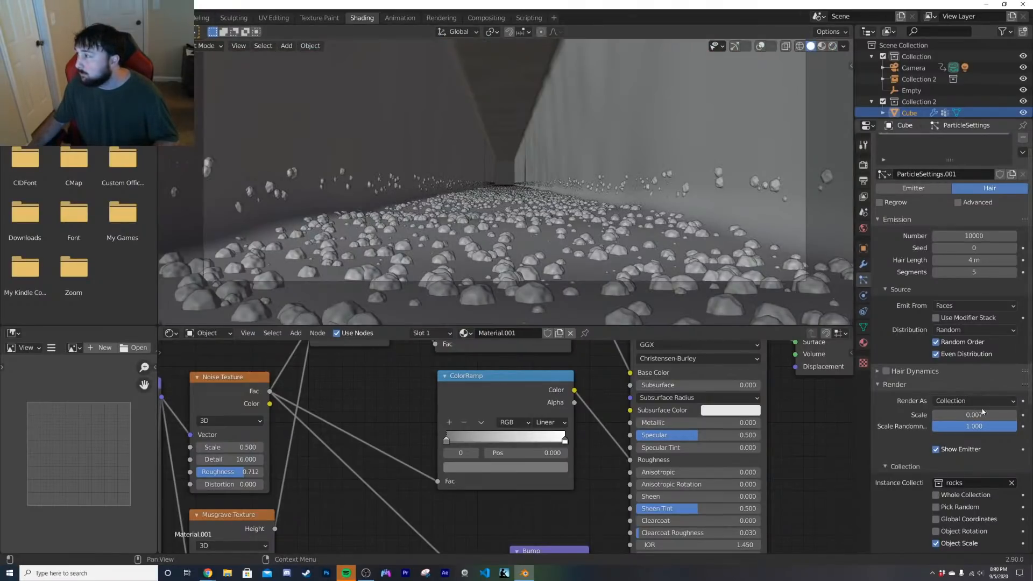
pyautogui.click(979, 236)
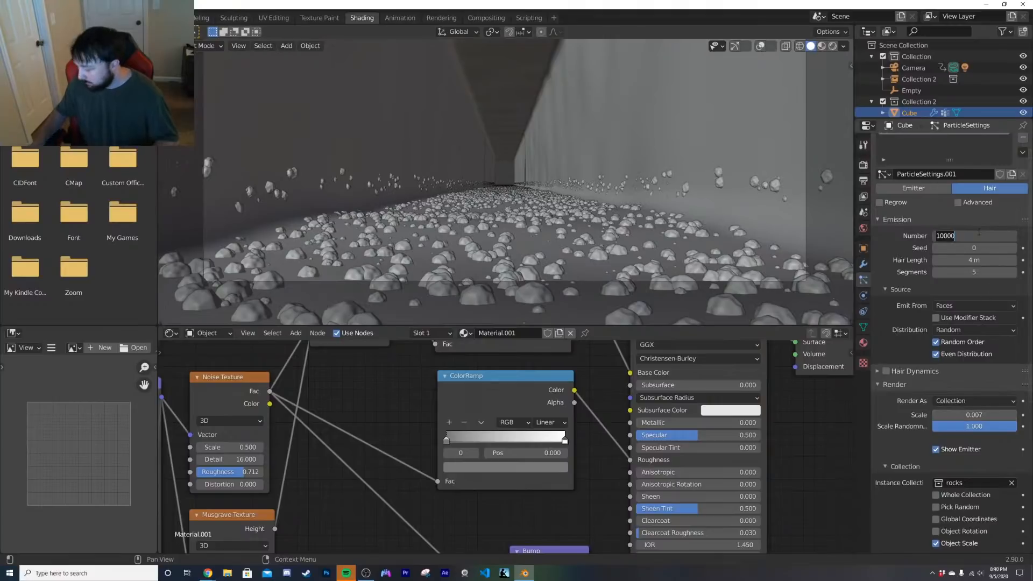
pyautogui.press('Return')
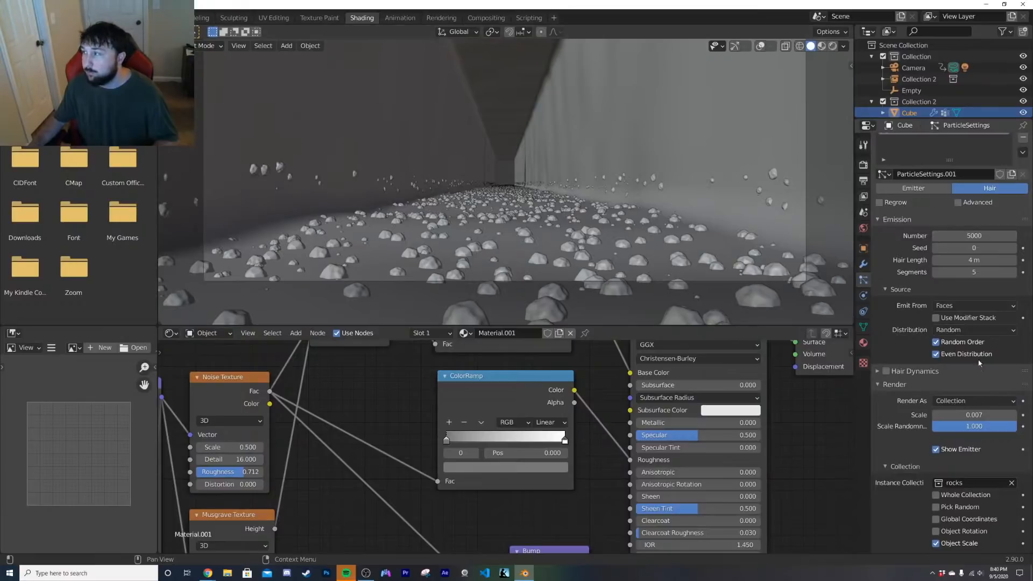
pyautogui.click(973, 236)
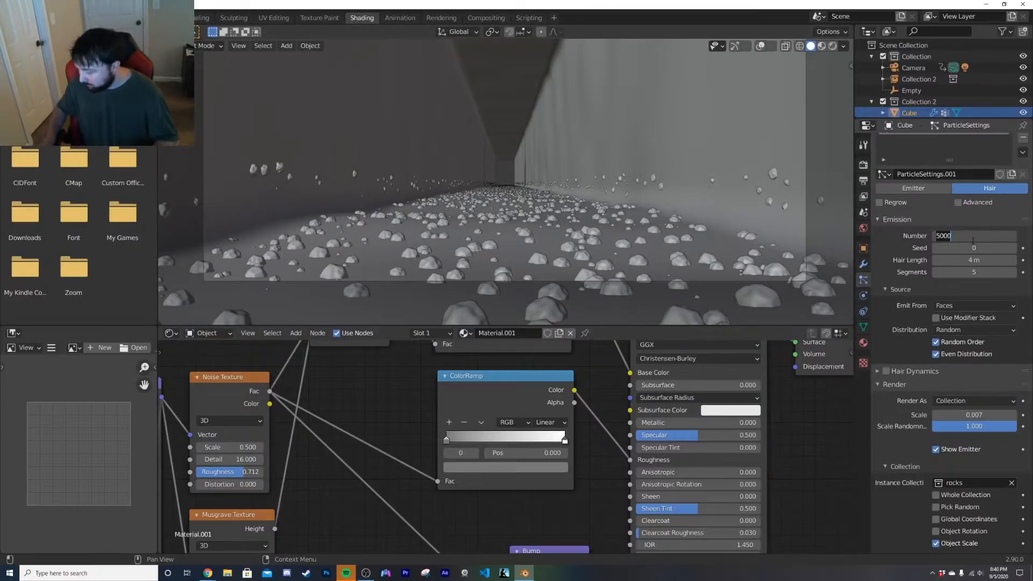
pyautogui.press('Return')
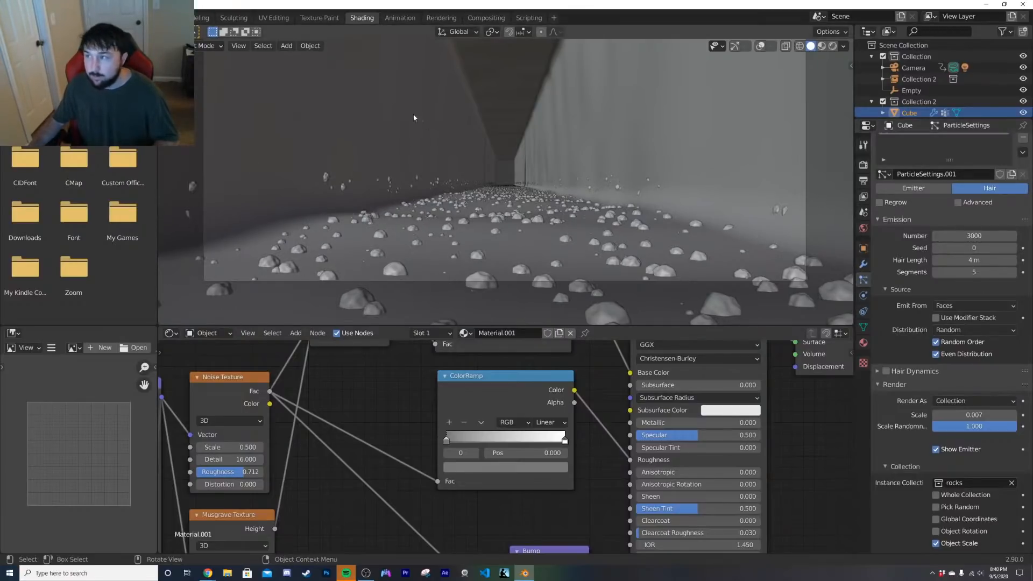
# Step: Inspect the rocks in the large viewport through the camera in rendered shading, with overlays and gizmos hidden
pyautogui.click(159, 18)
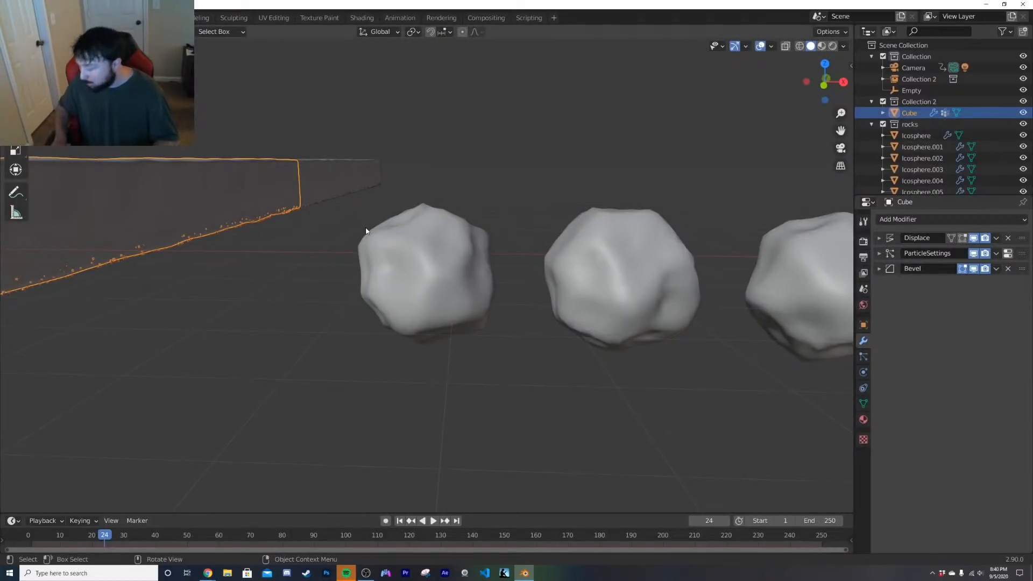
pyautogui.press('KP_0')
pyautogui.press('z')
pyautogui.click(365, 190)
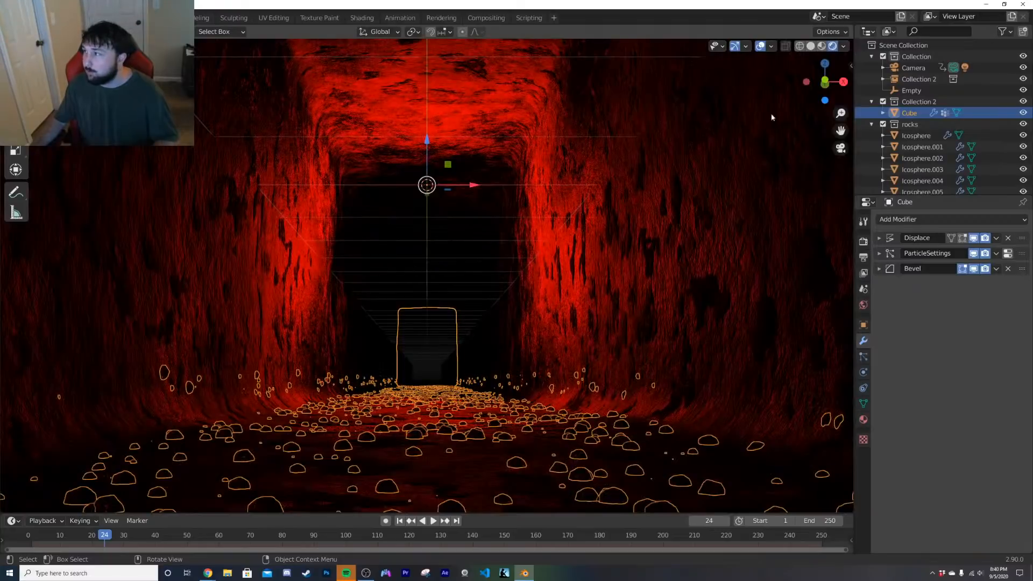
pyautogui.click(761, 47)
pyautogui.click(735, 46)
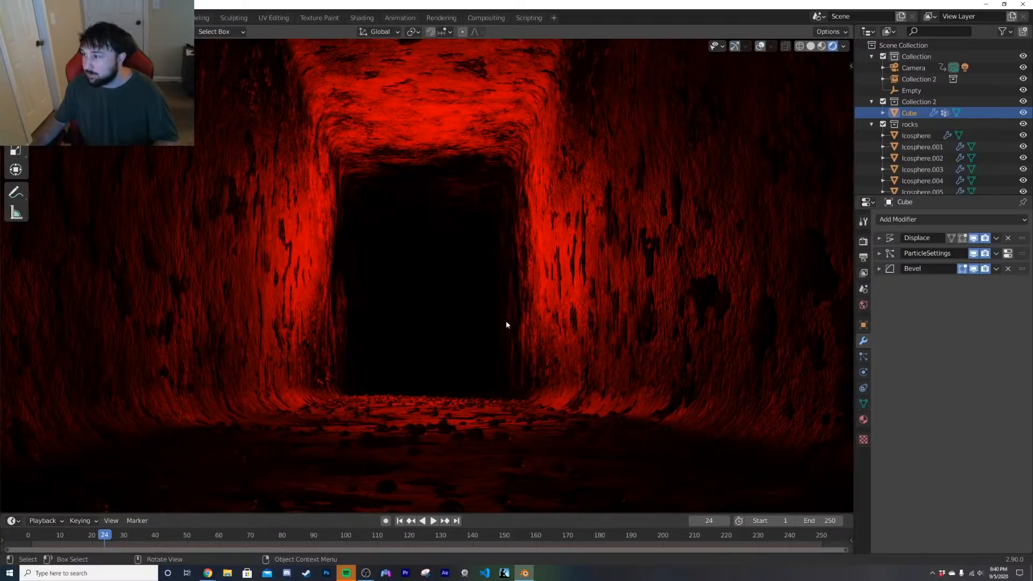
pyautogui.keyDown('ctrl'); pyautogui.moveTo(478, 398); pyautogui.dragTo(489, 202, button='middle'); pyautogui.keyUp('ctrl')
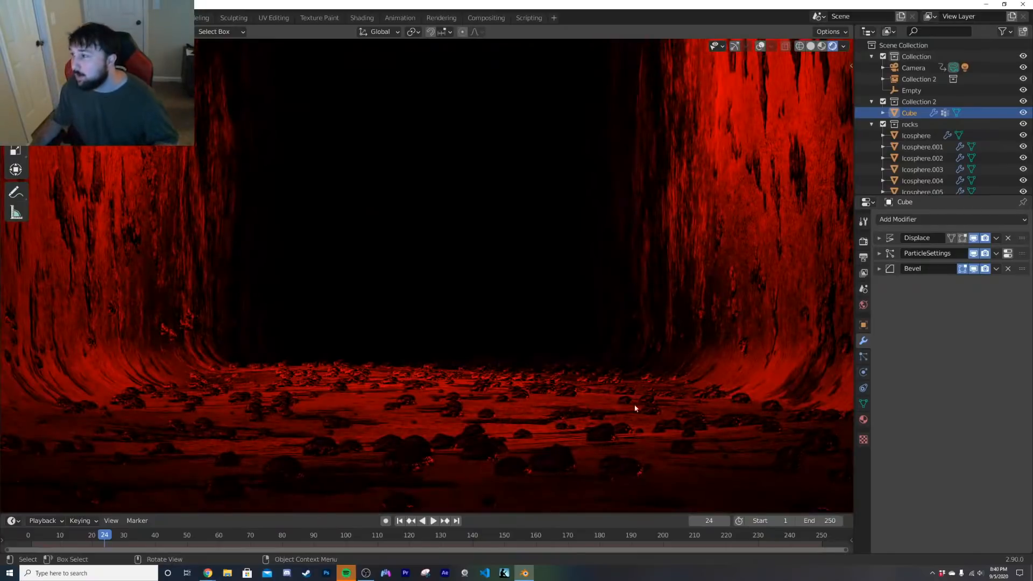
# Step: In the first rock's material, move the roughness ColorRamp's dark stop to 0.013 and disconnect the ramp from the Principled BSDF's Roughness
pyautogui.scroll(-8, 627, 408)
pyautogui.press('z')
pyautogui.click(679, 332)
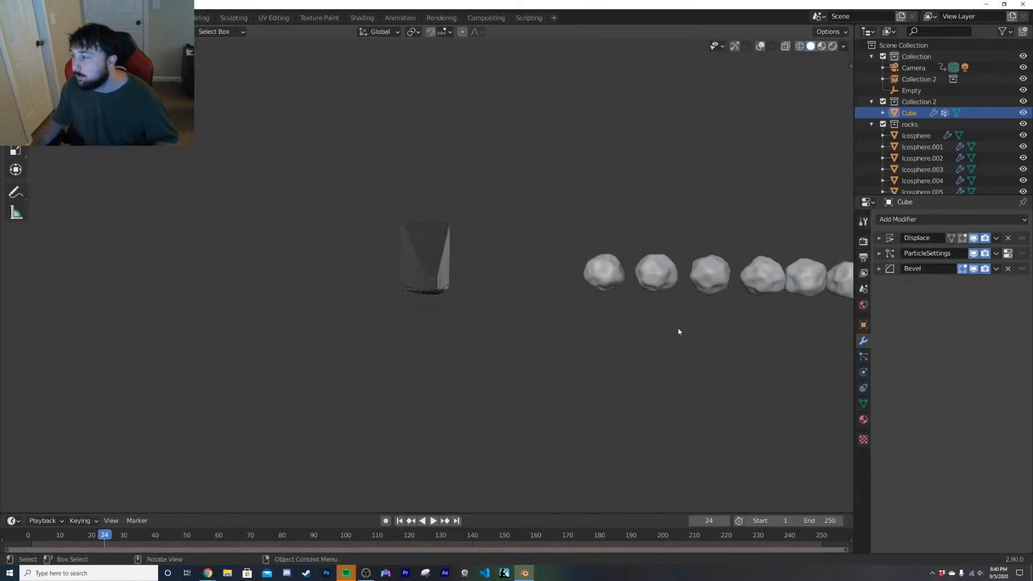
pyautogui.click(628, 275)
pyautogui.scroll(8, 474, 278)
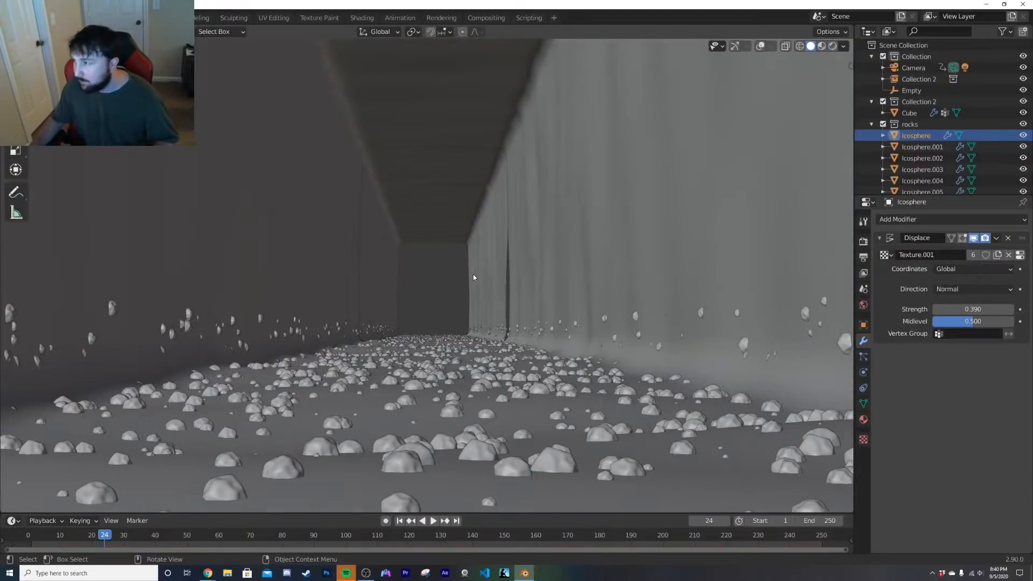
pyautogui.click(361, 17)
pyautogui.press('z')
pyautogui.click(447, 250)
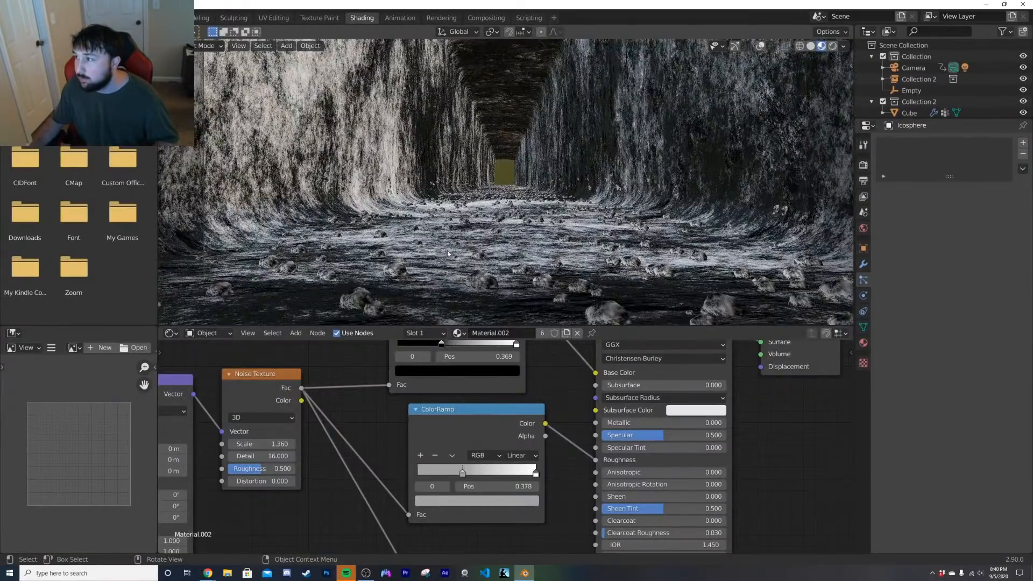
pyautogui.moveTo(455, 366); pyautogui.dragTo(460, 407, button='middle')
pyautogui.moveTo(468, 512); pyautogui.dragTo(426, 511)
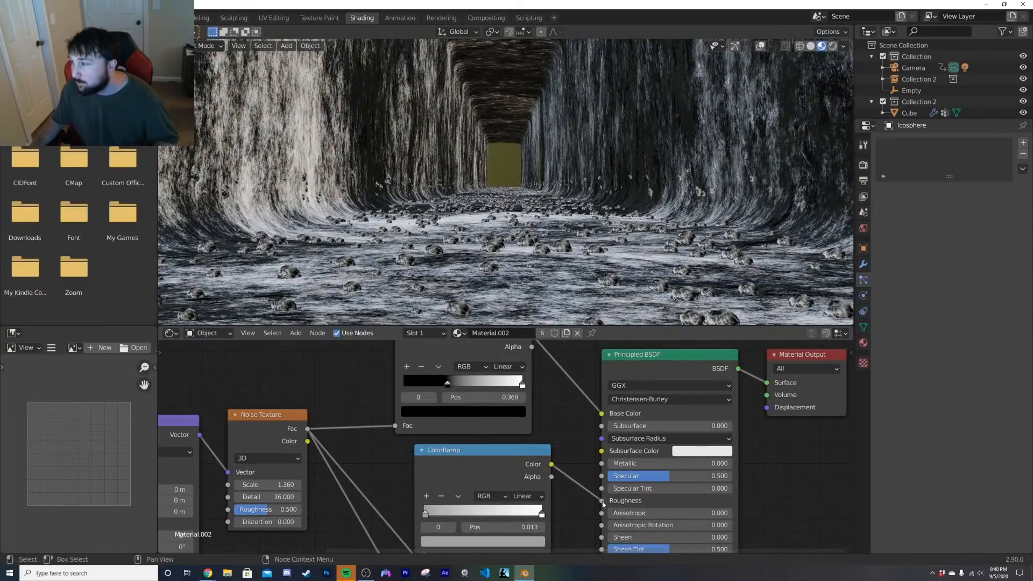
pyautogui.moveTo(603, 504); pyautogui.dragTo(570, 485)
# Step: Check the rendered rocks through the camera and play the tunnel animation
pyautogui.press('z')
pyautogui.click(516, 247)
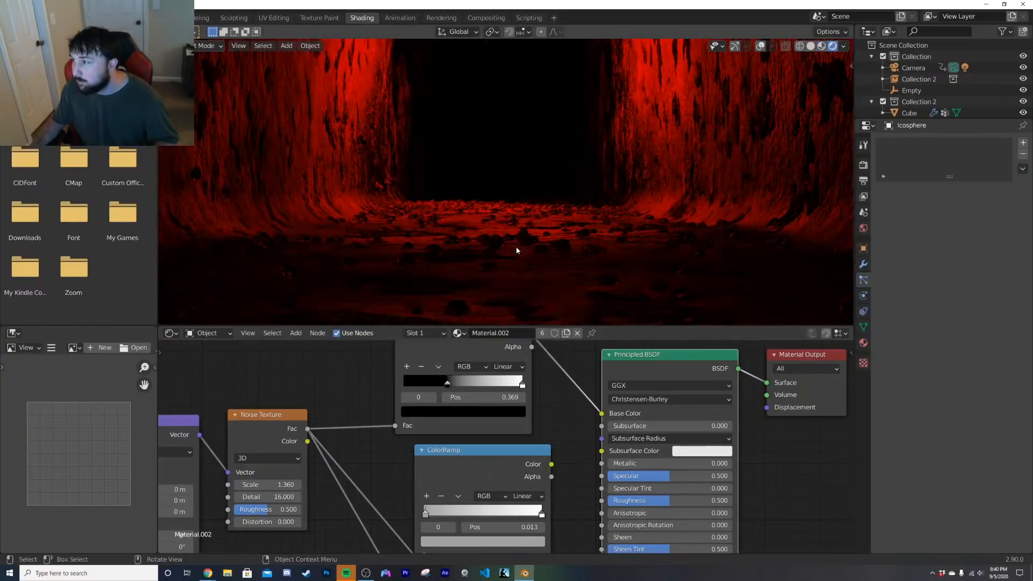
pyautogui.click(159, 18)
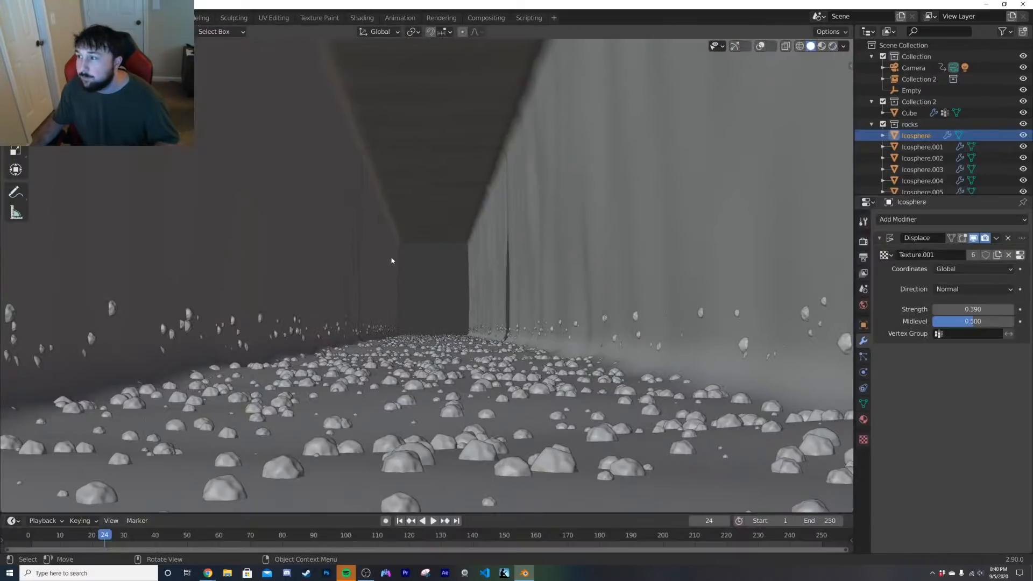
pyautogui.press('z')
pyautogui.click(392, 204)
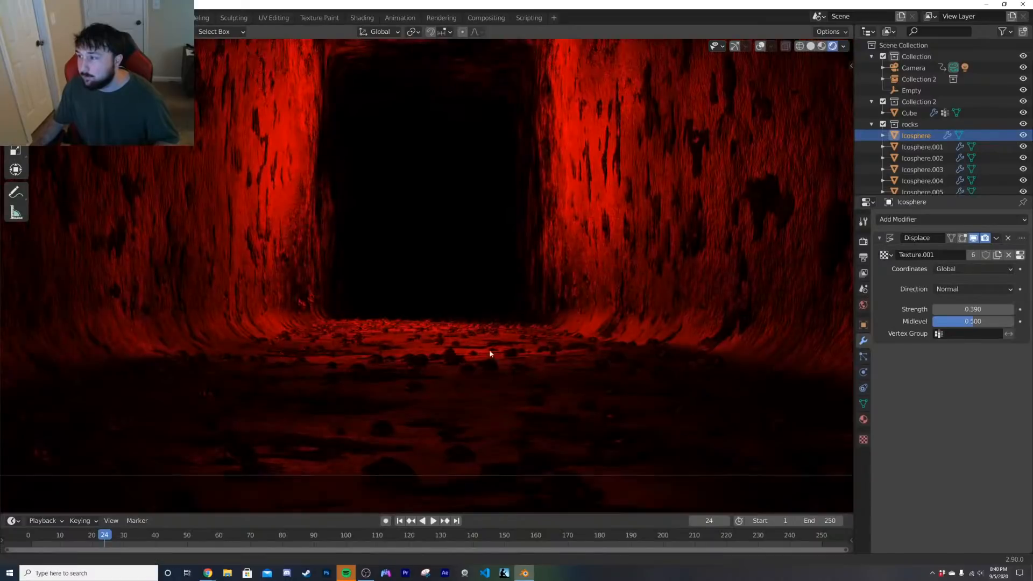
pyautogui.press('KP_0')
pyautogui.keyDown('shift'); pyautogui.moveTo(486, 326); pyautogui.dragTo(487, 360, button='middle'); pyautogui.keyUp('shift')
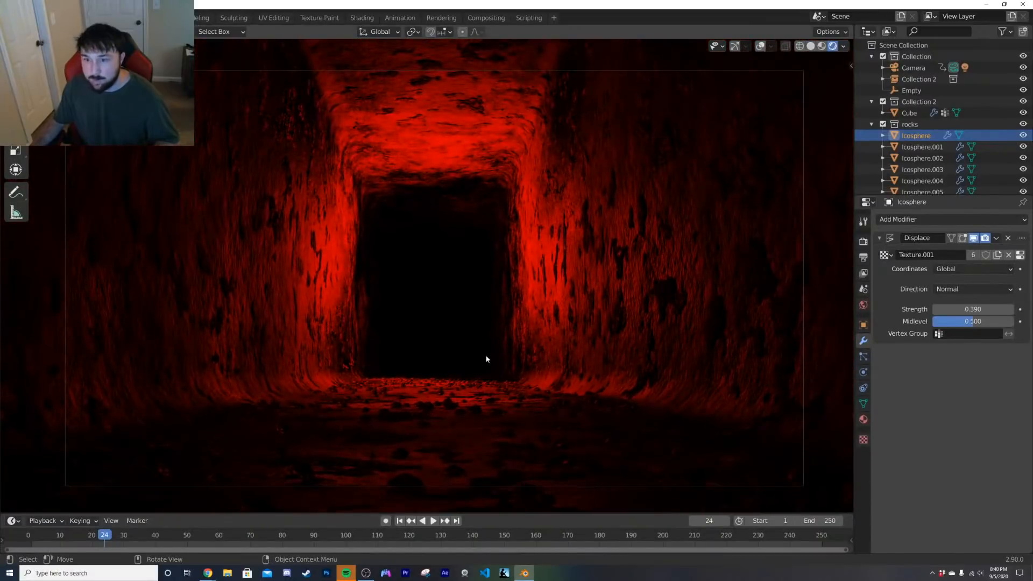
pyautogui.press('space')
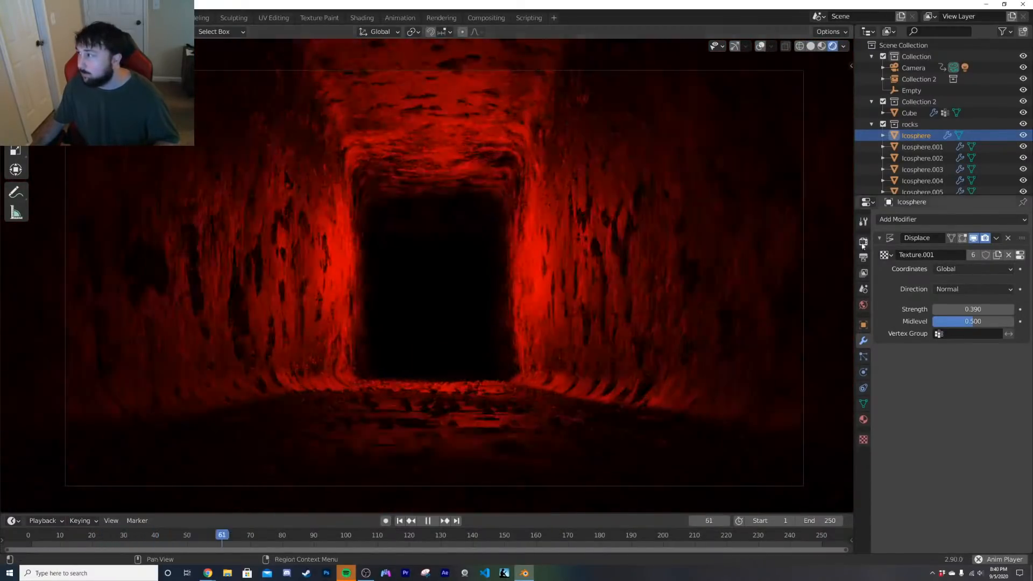
# Step: Stop the playback and enable Ambient Occlusion, Bloom, Screen Space Reflections and Motion Blur for the Eevee render
pyautogui.click(863, 243)
pyautogui.press('space')
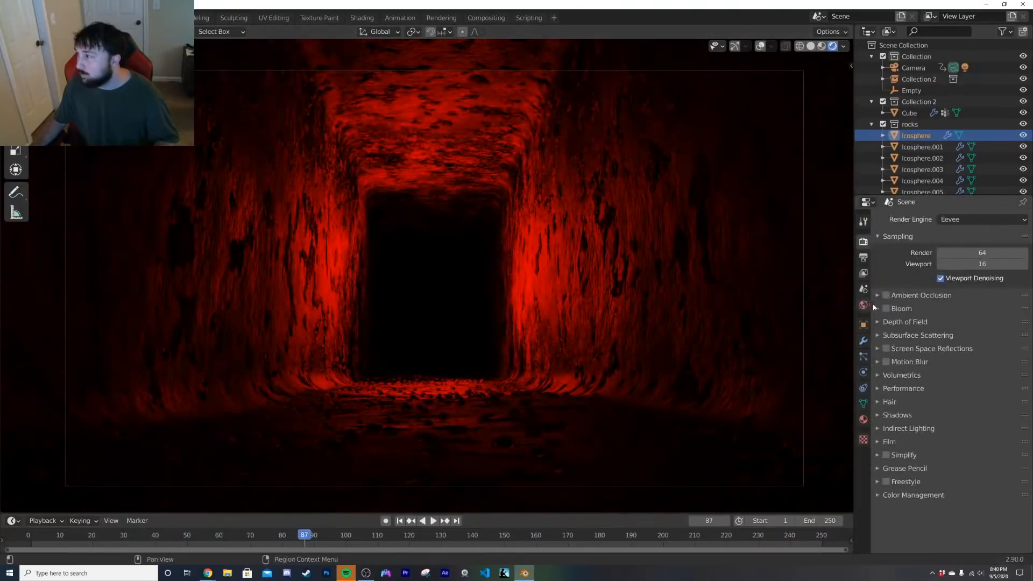
pyautogui.click(878, 295)
pyautogui.click(886, 296)
pyautogui.click(878, 296)
pyautogui.click(887, 349)
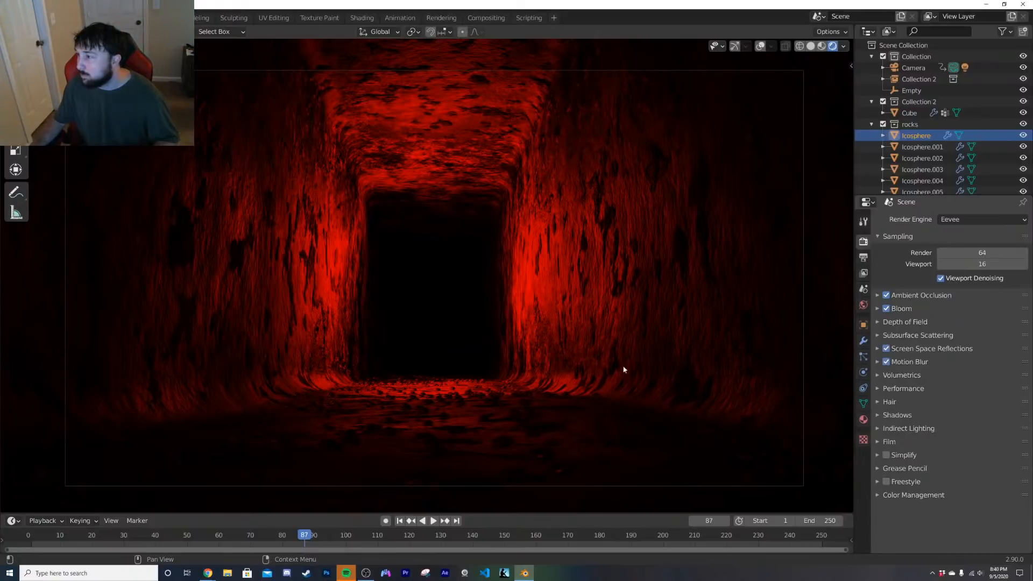
# Step: Replay the animation to examine the render effects, and return to frame 1
pyautogui.press('space')
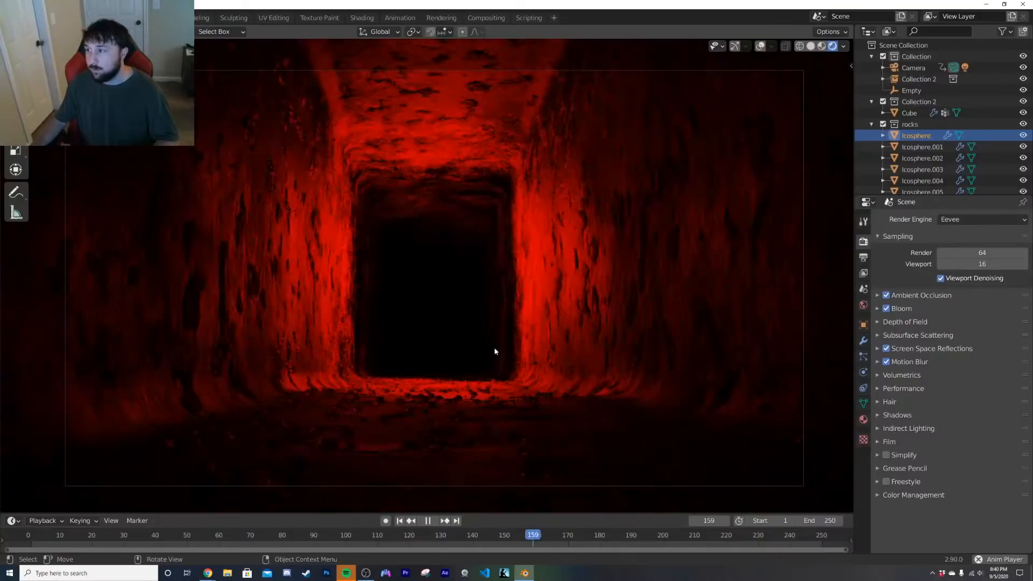
pyautogui.press('space')
pyautogui.click(400, 521)
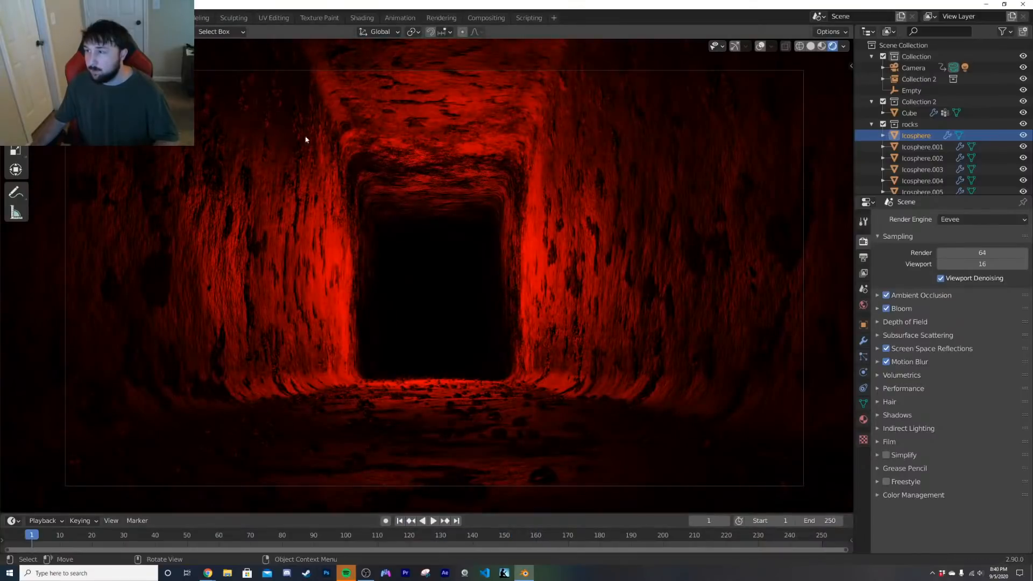
# Step: Add a cylinder in solid shading with a radius of 0.04 m and a depth of 5.11 m
pyautogui.press('z')
pyautogui.click(463, 251)
pyautogui.hotkey('shift', 'a')
pyautogui.moveTo(463, 308)
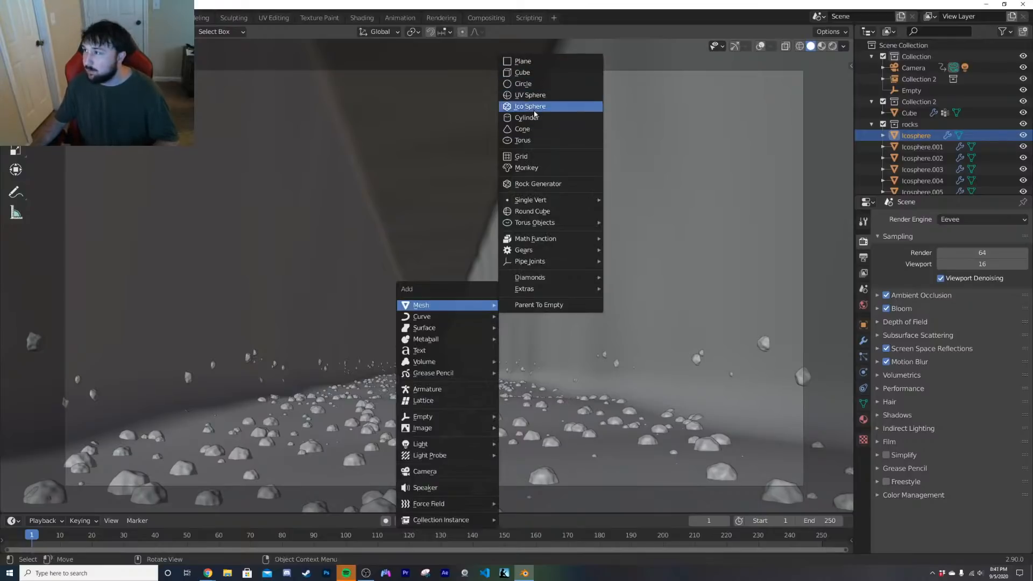
pyautogui.click(528, 118)
pyautogui.press('KP_Decimal')
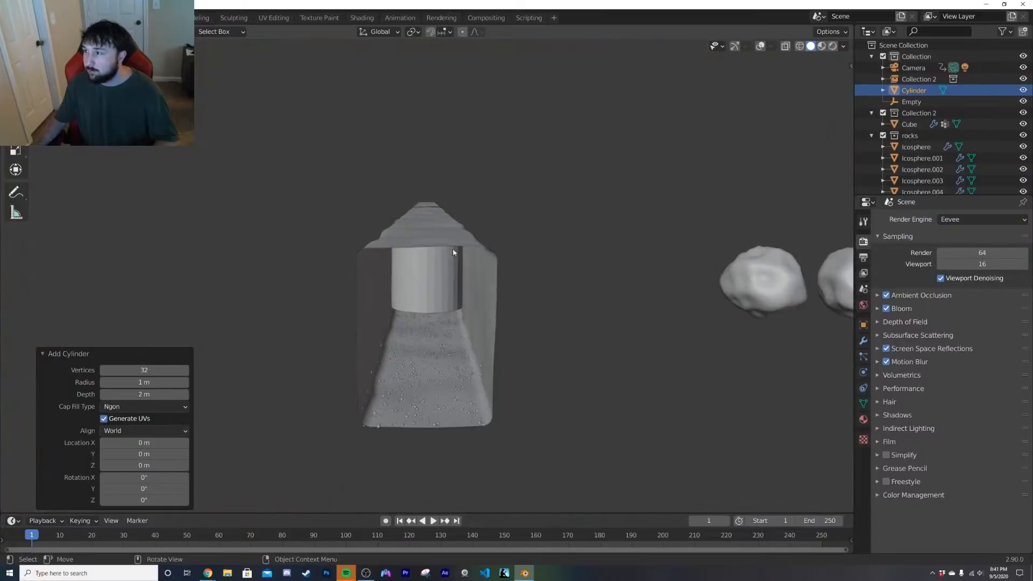
pyautogui.moveTo(143, 395); pyautogui.dragTo(73, 383)
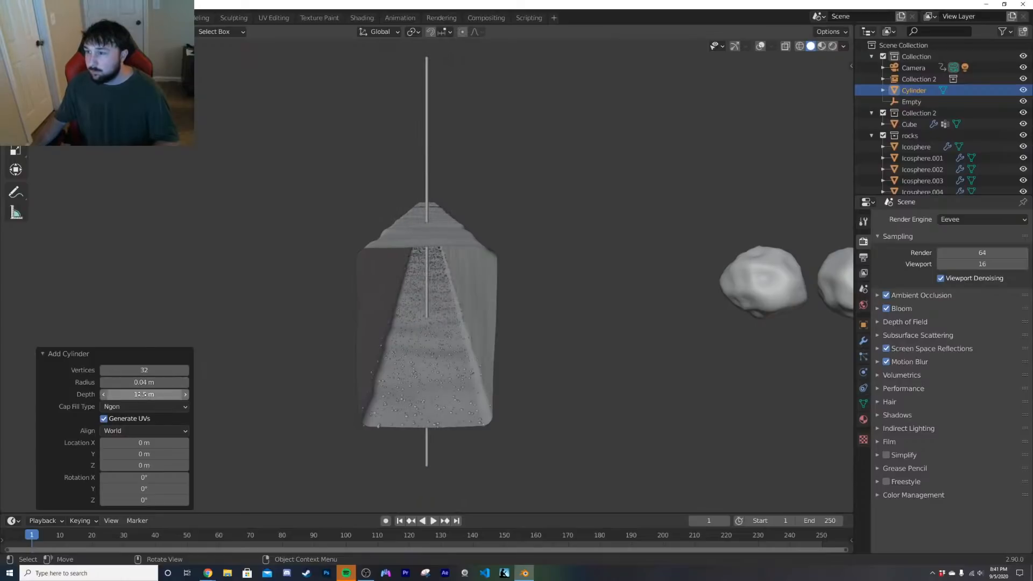
pyautogui.moveTo(144, 395); pyautogui.dragTo(132, 395)
# Step: Turn the gizmos and overlays back on and move the cylinder about 0.61 m along X inside the tunnel
pyautogui.moveTo(329, 324)
pyautogui.mouseDown(button='middle')
pyautogui.moveTo(336, 294)
pyautogui.moveTo(333, 316)
pyautogui.mouseUp(button='middle')
pyautogui.press('KP_0')
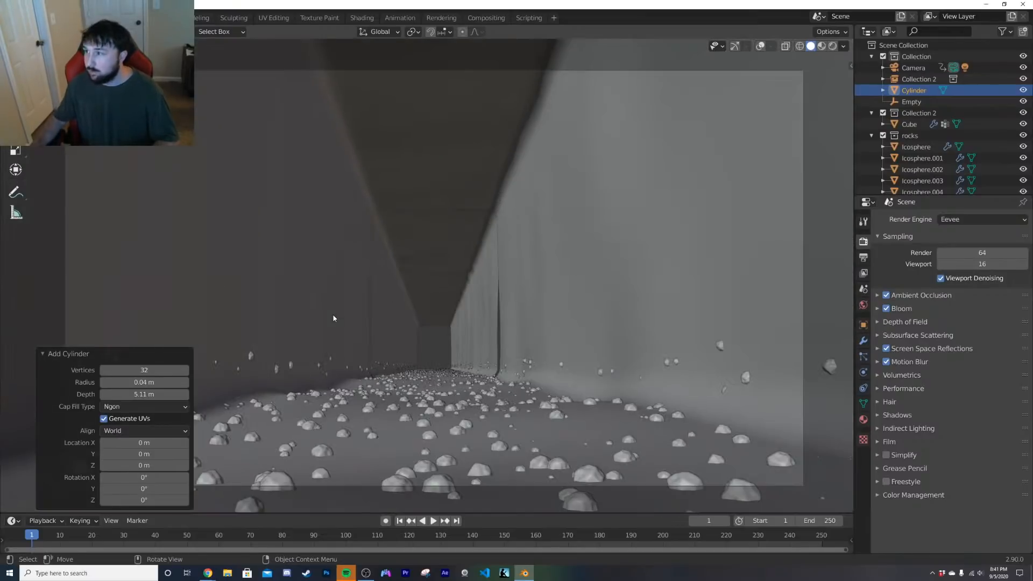
pyautogui.moveTo(454, 332)
pyautogui.mouseDown(button='middle')
pyautogui.moveTo(453, 353)
pyautogui.moveTo(447, 347)
pyautogui.mouseUp(button='middle')
pyautogui.scroll(-12, 453, 353)
pyautogui.scroll(5, 447, 348)
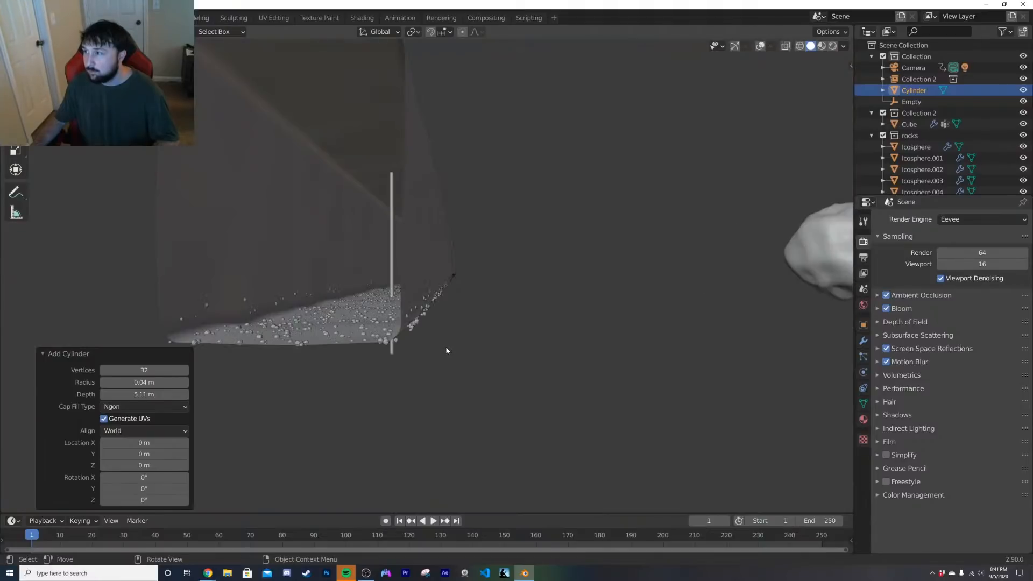
pyautogui.click(738, 49)
pyautogui.click(760, 48)
pyautogui.moveTo(466, 213); pyautogui.dragTo(511, 241, button='middle')
pyautogui.moveTo(486, 270); pyautogui.dragTo(512, 269)
# Step: Rotate the cylinder 43° in the front view so it runs diagonally across the tunnel
pyautogui.press('`')
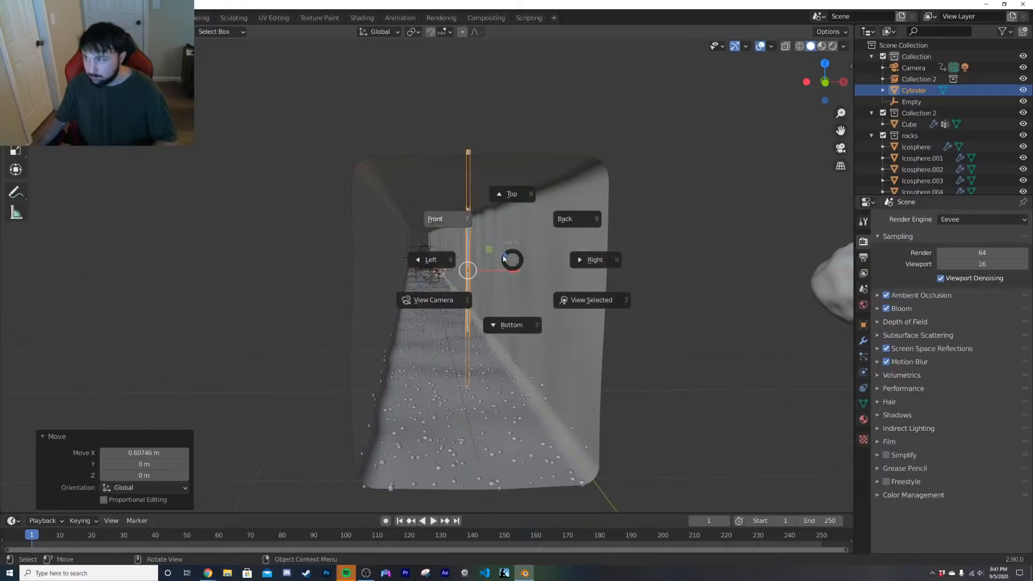
pyautogui.click(451, 229)
pyautogui.press('r')
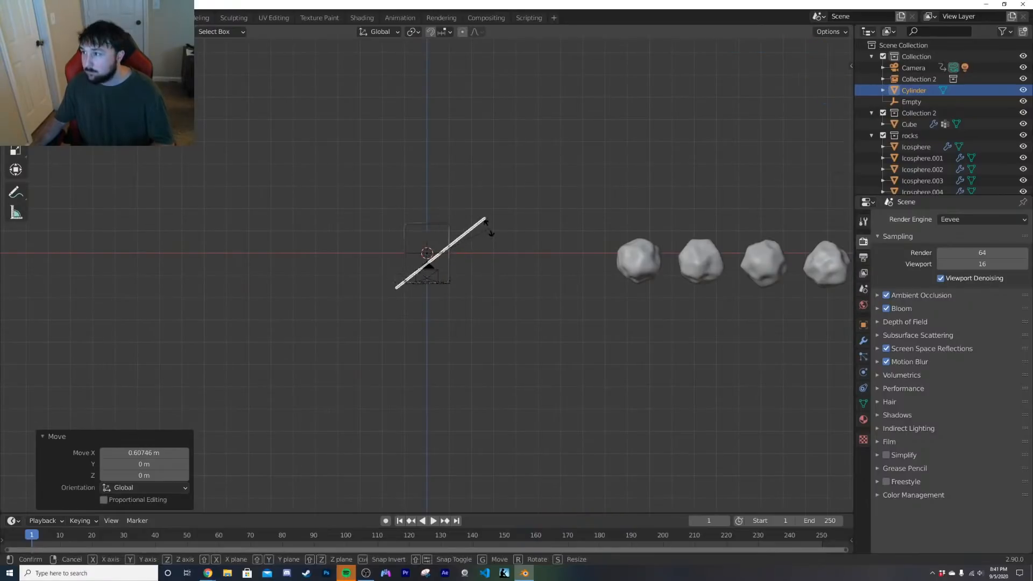
pyautogui.click(487, 217)
pyautogui.scroll(4, 458, 306)
pyautogui.scroll(9, 469, 308)
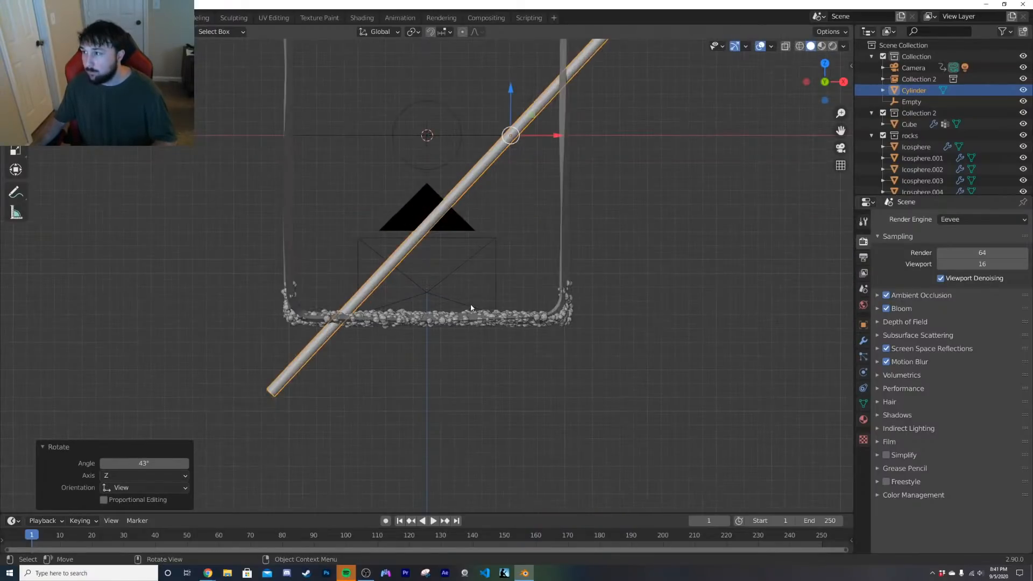
pyautogui.moveTo(470, 309); pyautogui.dragTo(472, 308, button='middle')
pyautogui.press('KP_0')
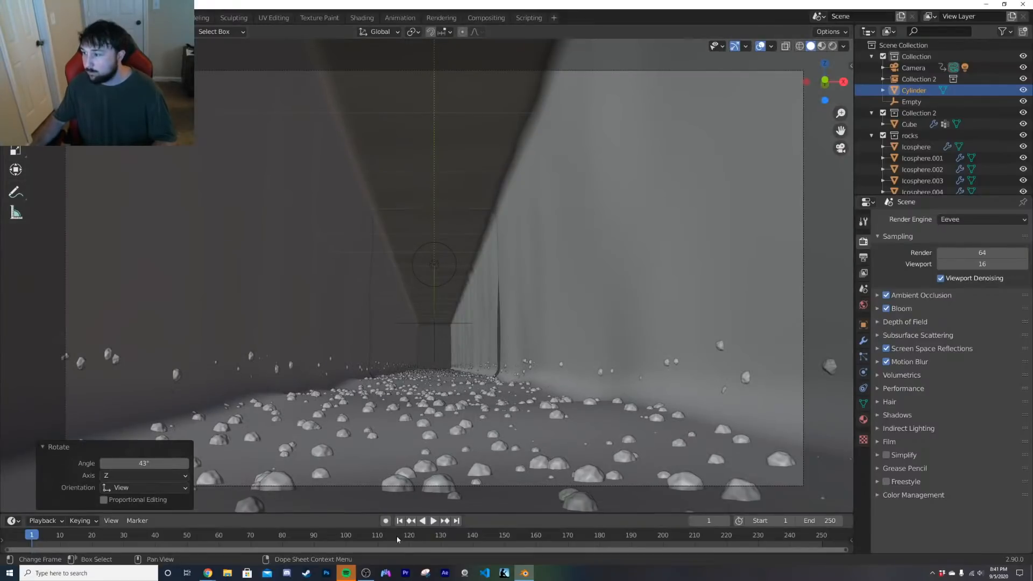
# Step: Move the tilted cylinder about -0.98 m along X
pyautogui.press('KP_0')
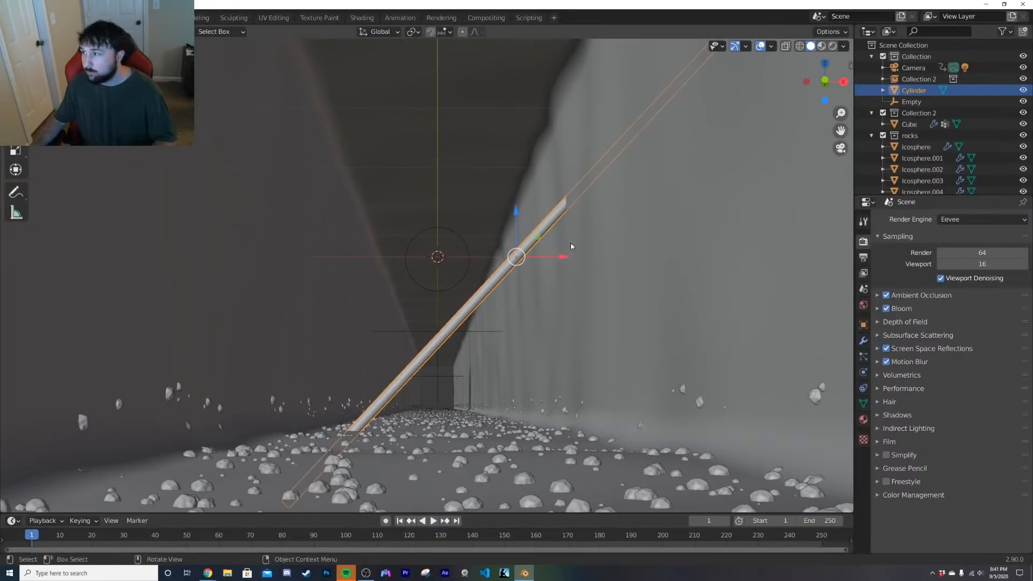
pyautogui.press('g')
pyautogui.press('x')
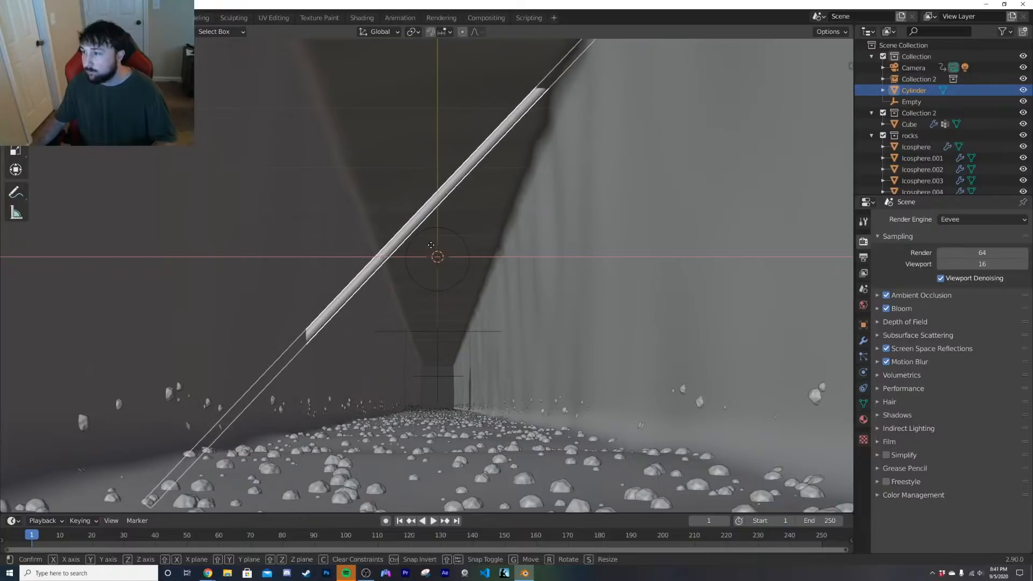
pyautogui.click(438, 246)
# Step: Duplicate the diagonal cylinder five times in the top view, spreading the copies along the tunnel's length, and return to the camera view
pyautogui.press('KP_0')
pyautogui.press('`')
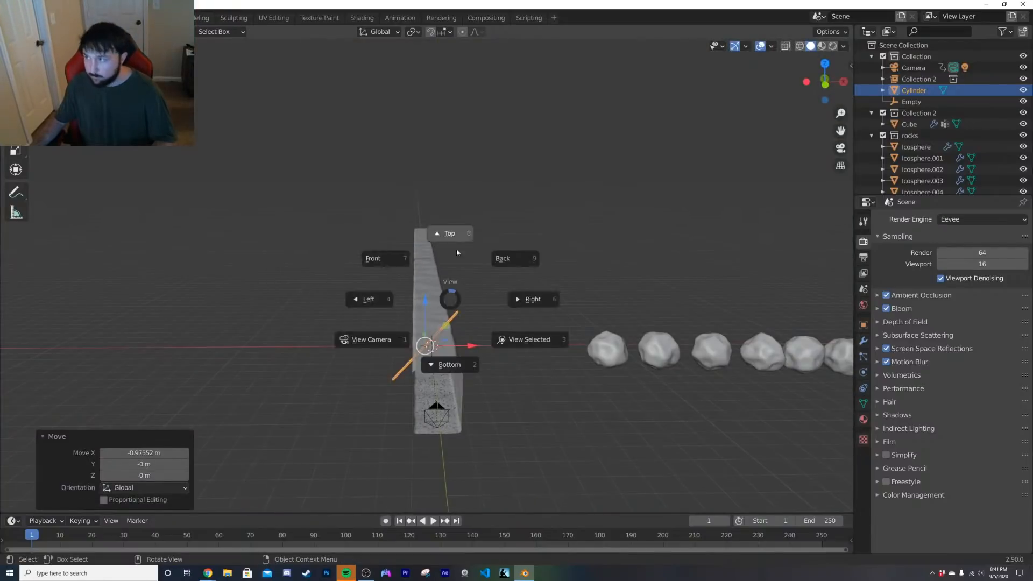
pyautogui.click(457, 253)
pyautogui.scroll(-2, 451, 373)
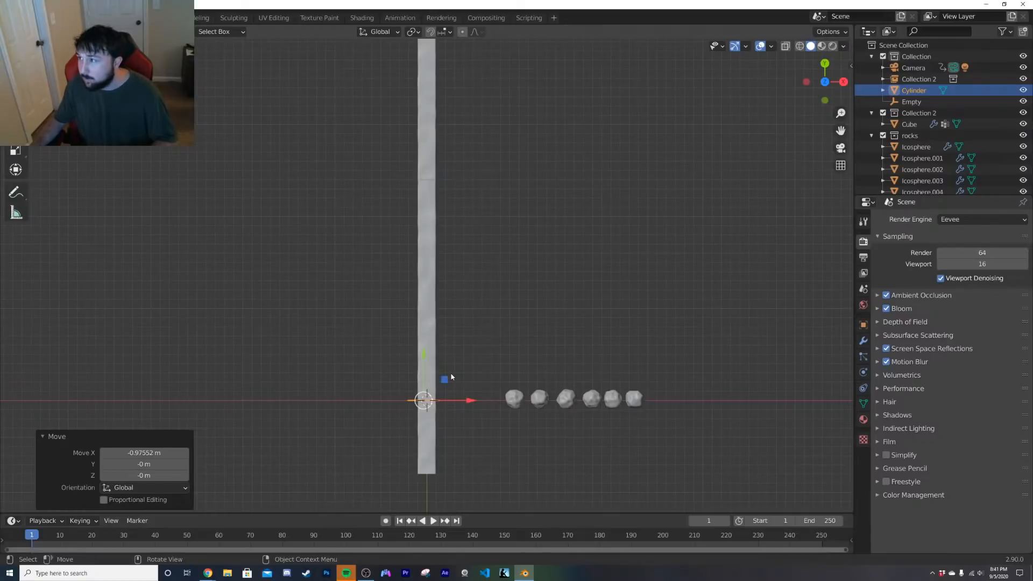
pyautogui.hotkey('shift', 'd')
pyautogui.click(454, 274)
pyautogui.hotkey('shift', 'd')
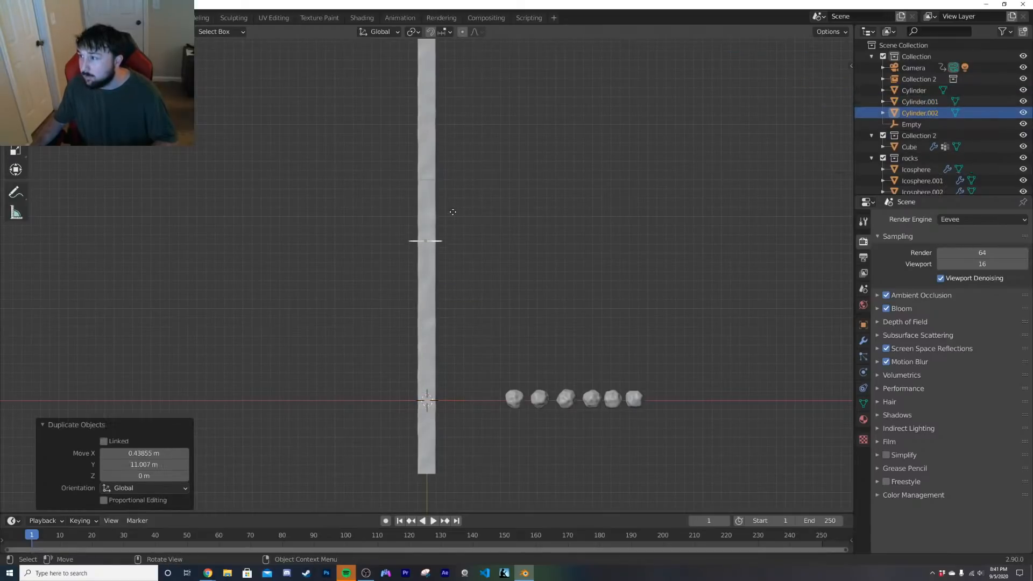
pyautogui.click(454, 210)
pyautogui.hotkey('shift', 'd')
pyautogui.click(455, 321)
pyautogui.hotkey('shift', 'd')
pyautogui.click(461, 366)
pyautogui.hotkey('shift', 'd')
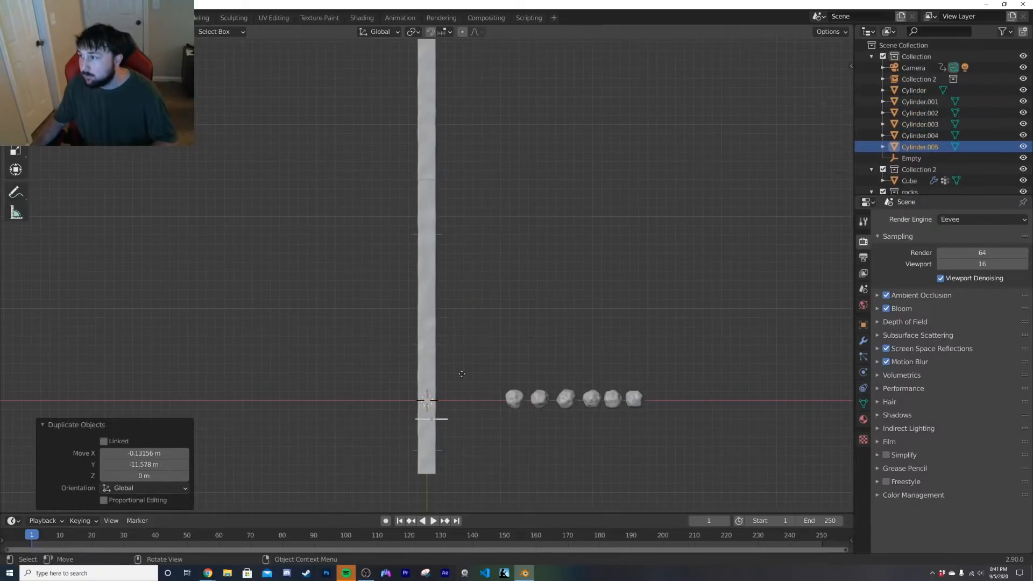
pyautogui.click(454, 197)
pyautogui.press('KP_0')
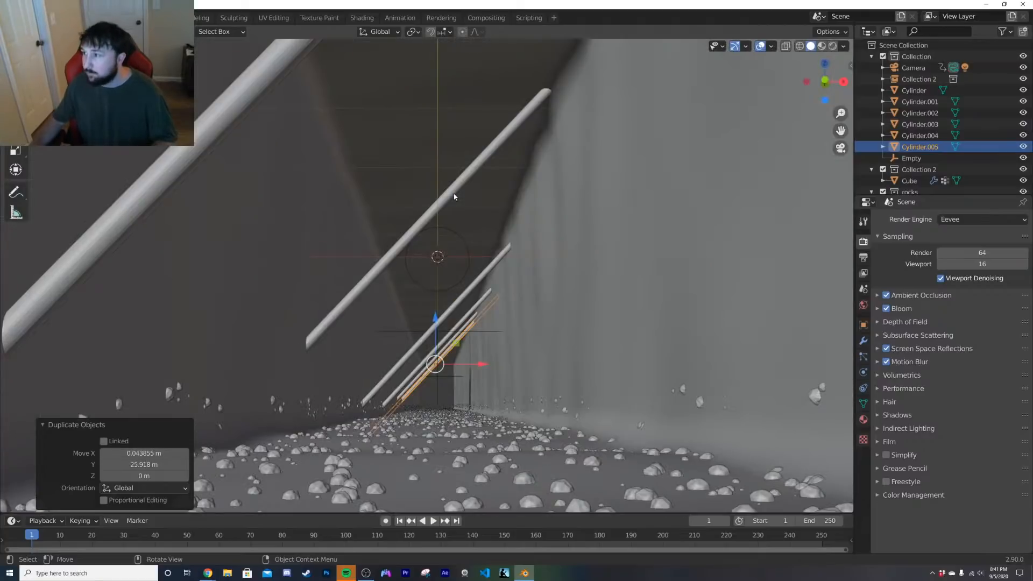
# Step: Set the farthest cylinder's Z rotation to -132° and move it about 0.83 m along X and 0.78 m along Z
pyautogui.click(864, 324)
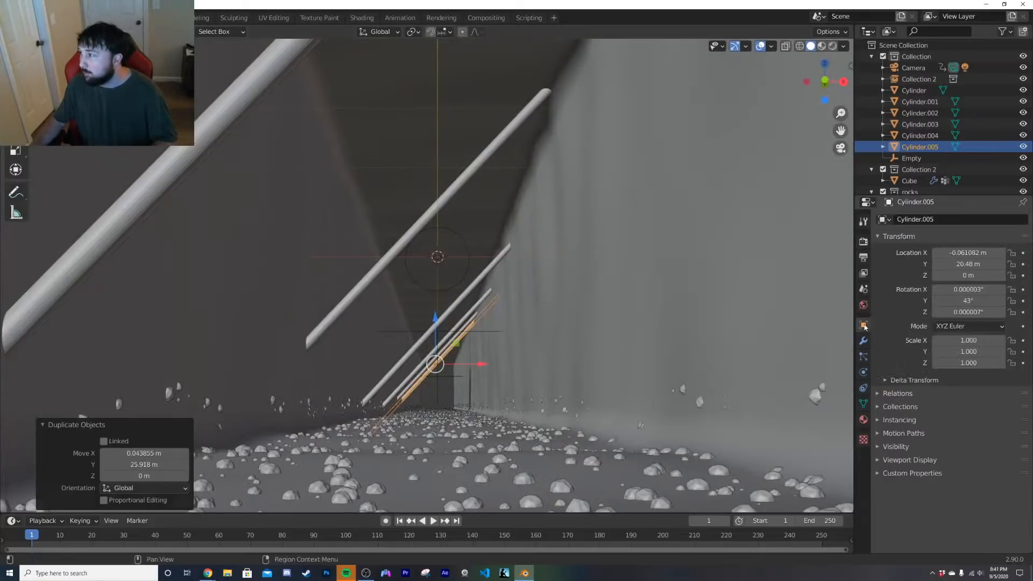
pyautogui.moveTo(975, 312); pyautogui.dragTo(905, 313)
pyautogui.press('g')
pyautogui.click(498, 334)
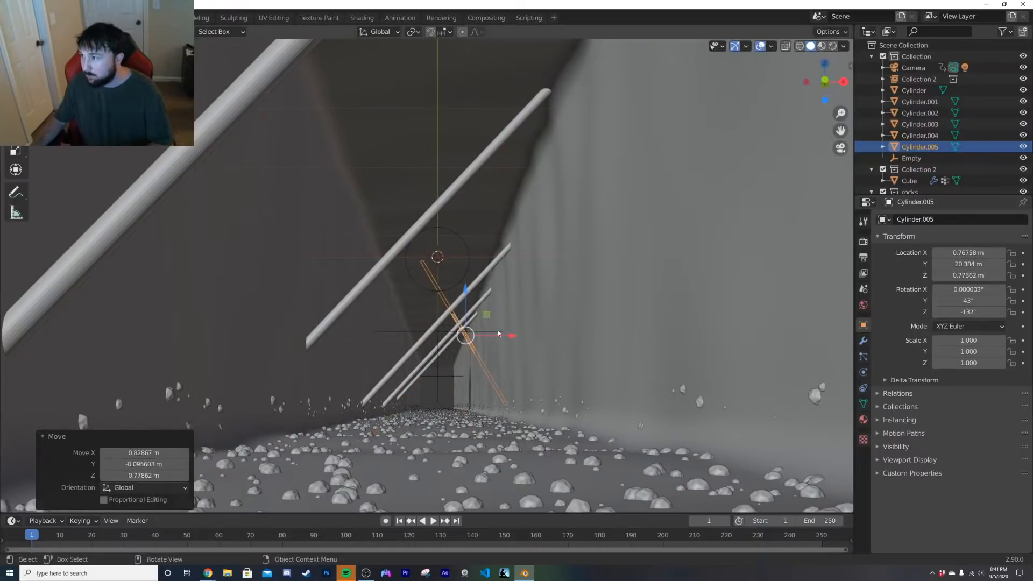
# Step: Trackball-rotate the mid-tunnel cylinder by about -119° and 10.3°, and raise it about 0.94 m along Z
pyautogui.click(424, 339)
pyautogui.press('r')
pyautogui.press('r')
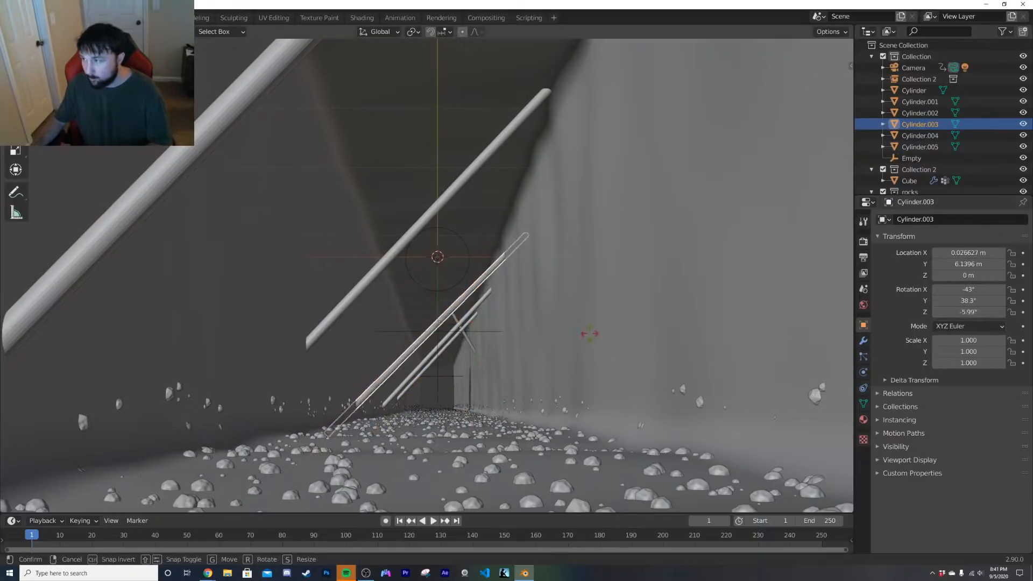
pyautogui.click(575, 281)
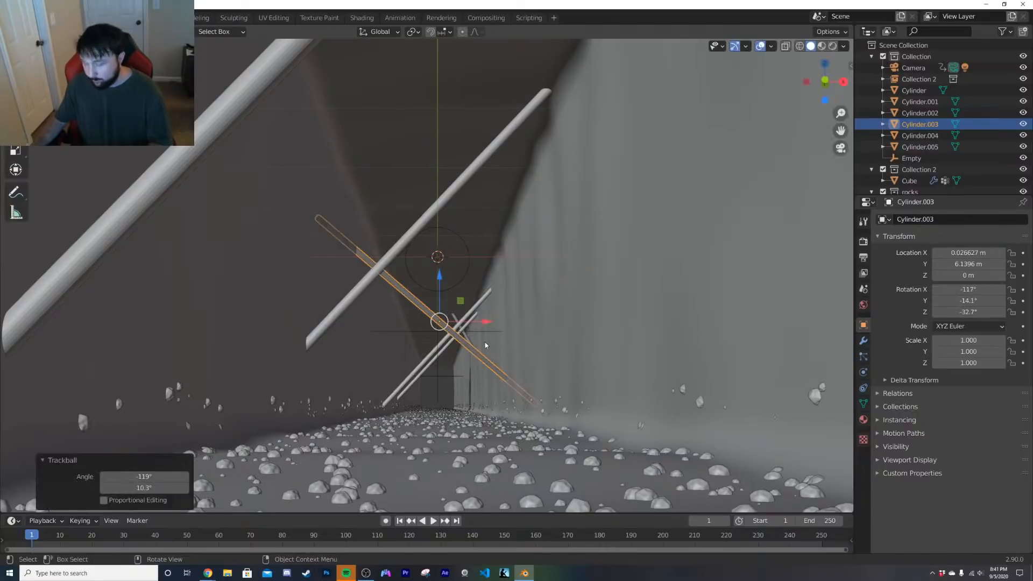
pyautogui.press('g')
pyautogui.click(429, 282)
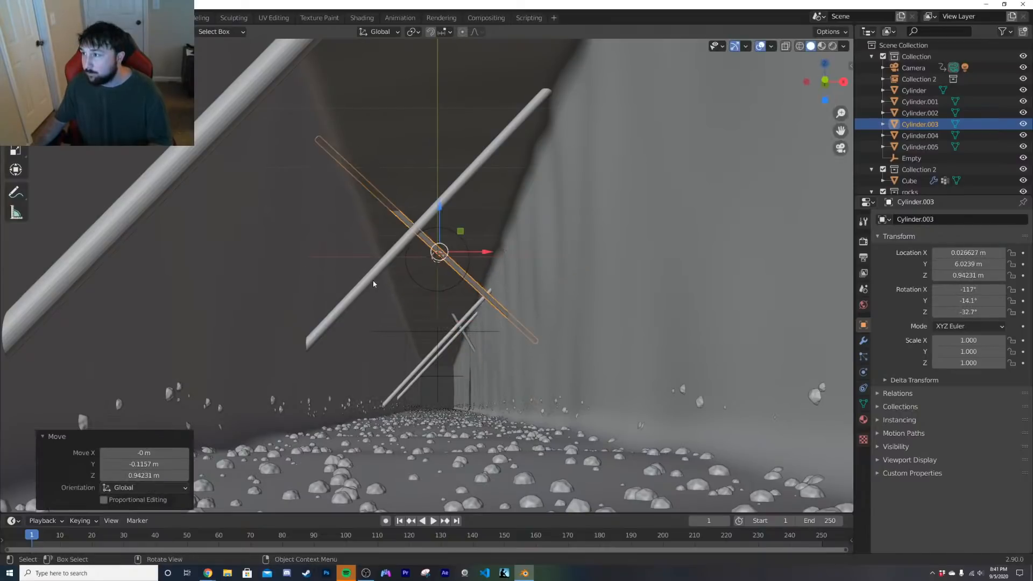
# Step: Trackball-rotate the original cylinder by about -165° and -6.3° so it crosses the tunnel in the opposite diagonal direction
pyautogui.click(373, 283)
pyautogui.press('g')
pyautogui.press('r')
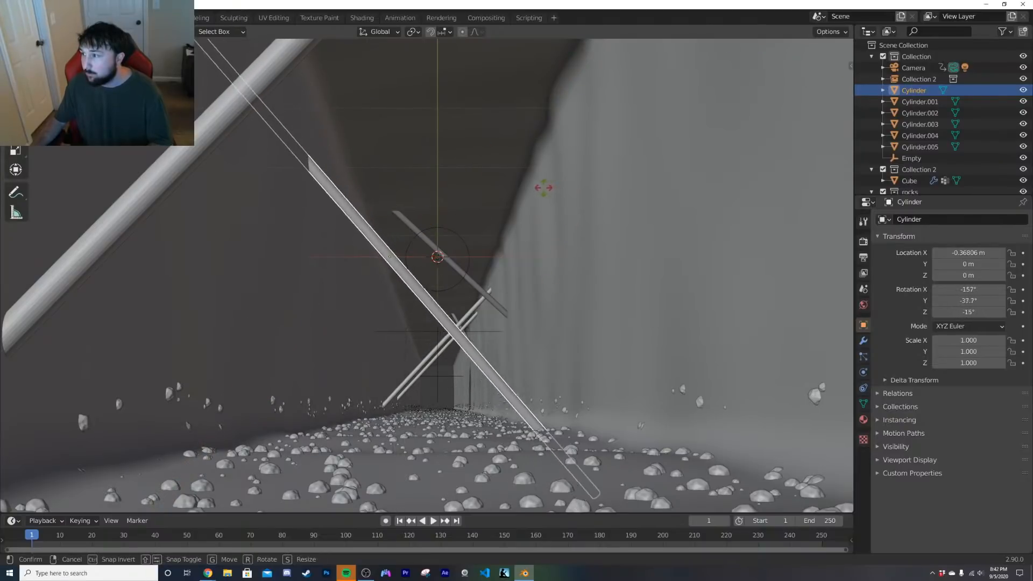
pyautogui.click(512, 193)
pyautogui.scroll(-3, 458, 231)
pyautogui.press('KP_0')
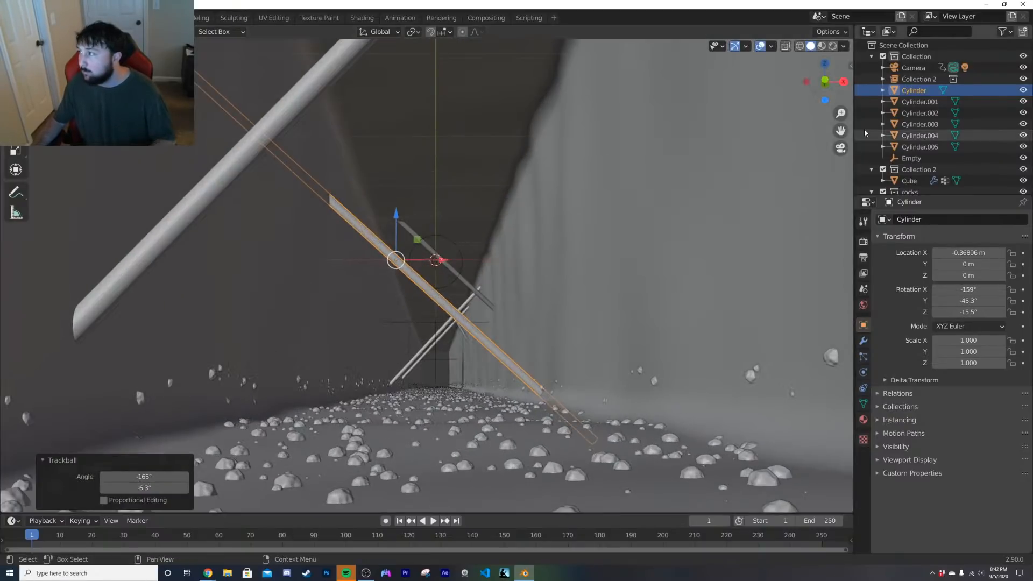
# Step: Select all six cylinders and move them to Collection 2
pyautogui.moveTo(923, 87); pyautogui.dragTo(919, 147)
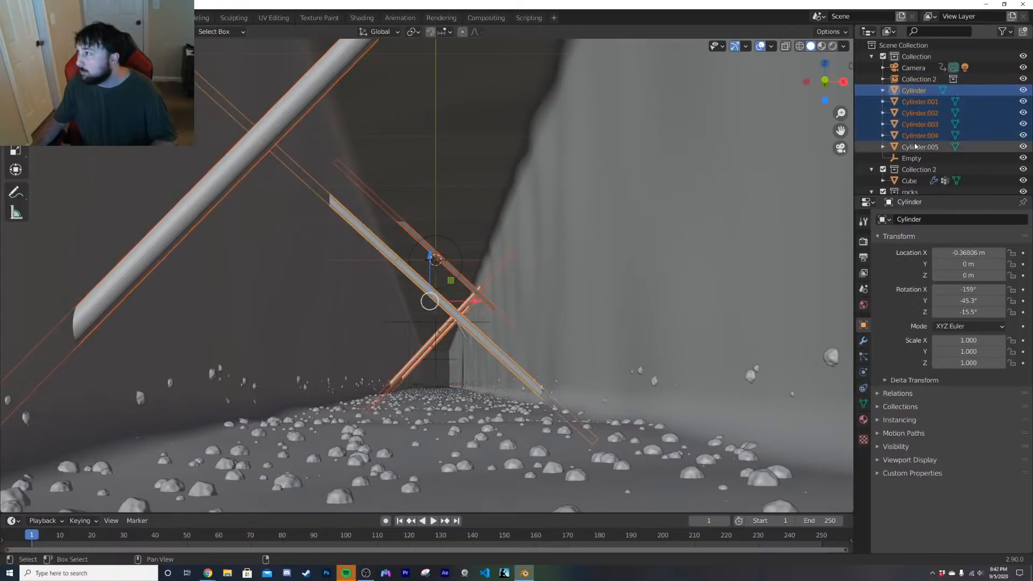
pyautogui.press('m')
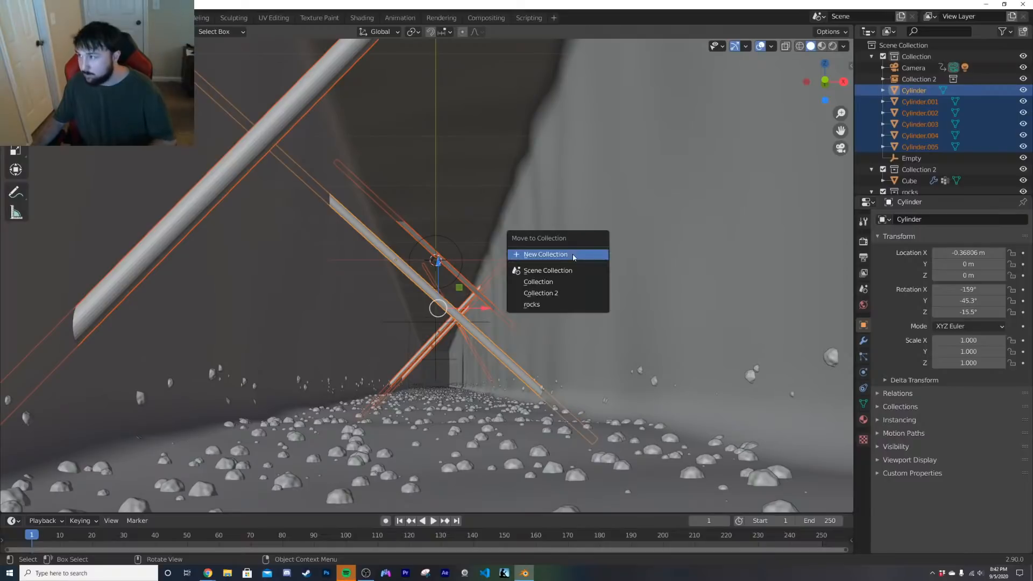
pyautogui.click(554, 295)
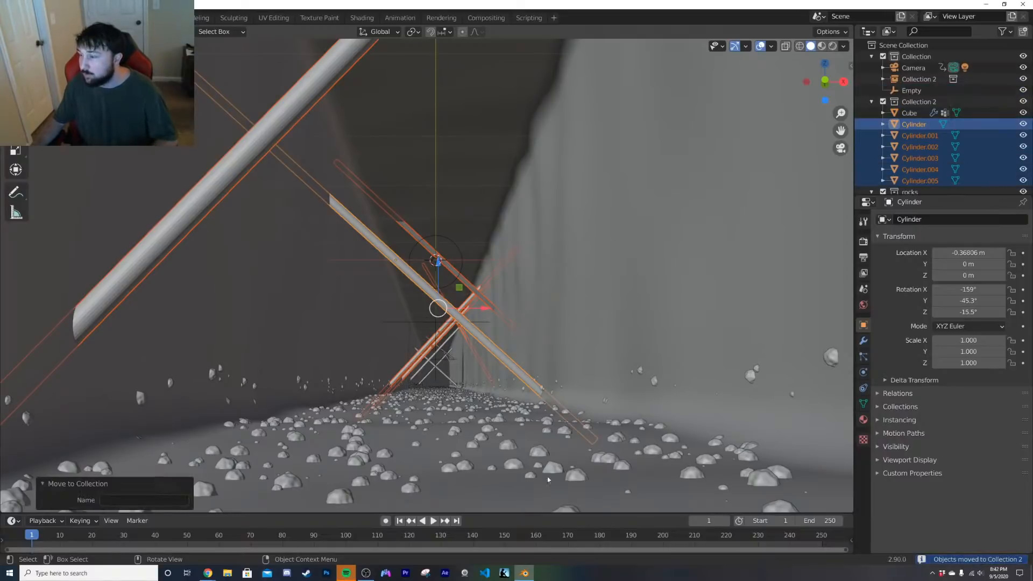
# Step: Play the animation in rendered shading with overlays and gizmos hidden to check the cylinders, and return to frame 1
pyautogui.click(759, 46)
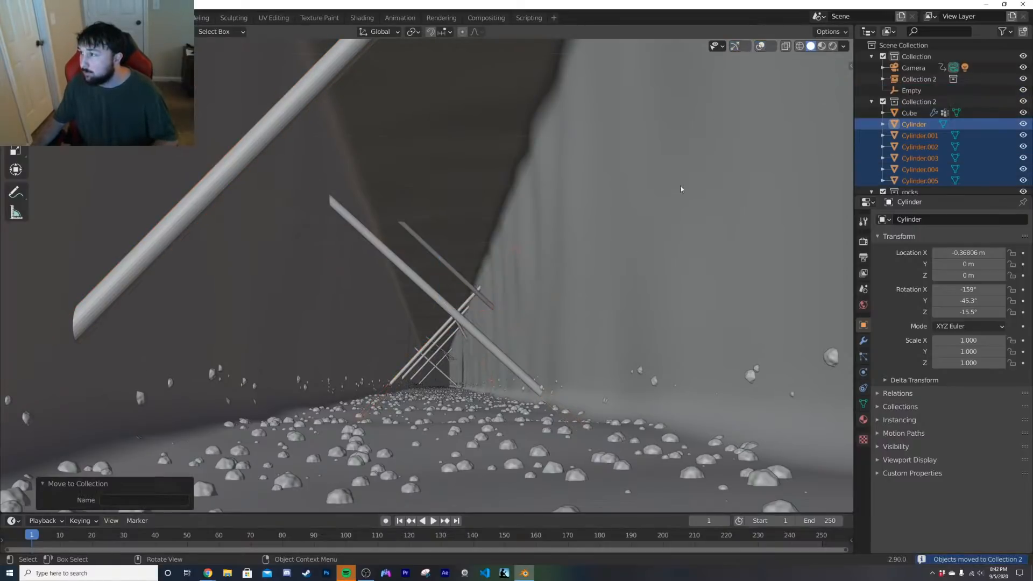
pyautogui.press('z')
pyautogui.click(553, 233)
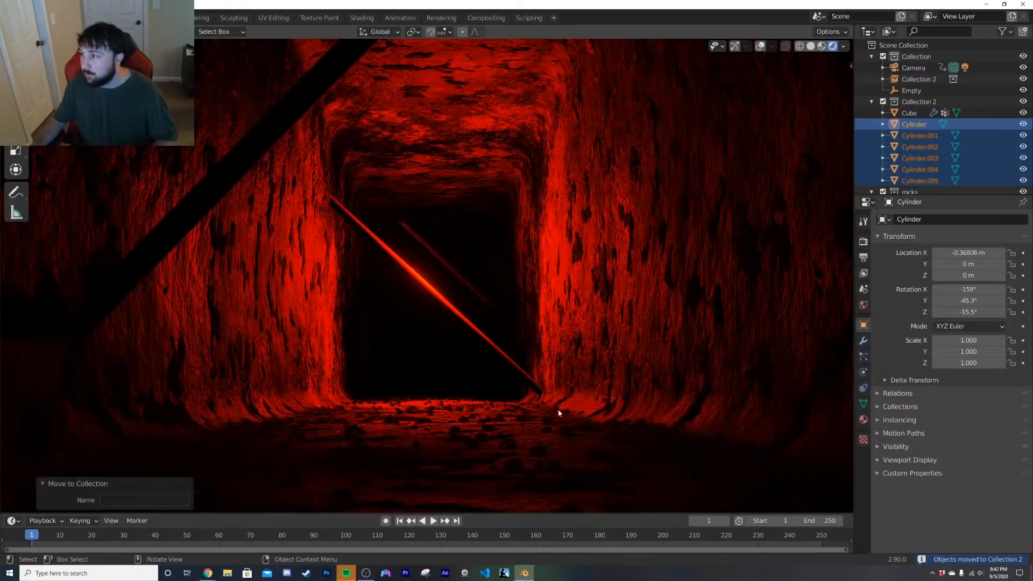
pyautogui.click(433, 521)
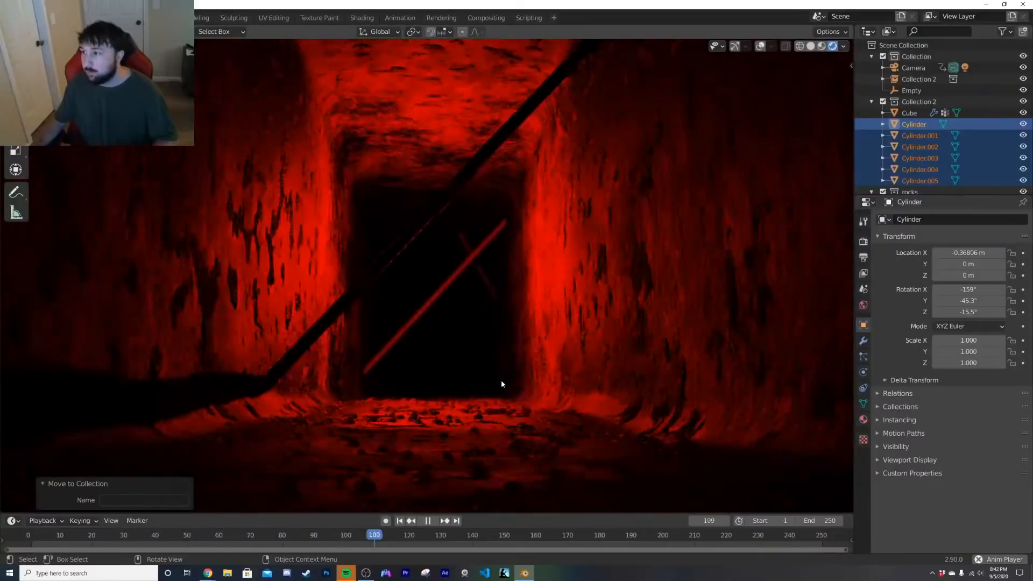
pyautogui.press('space')
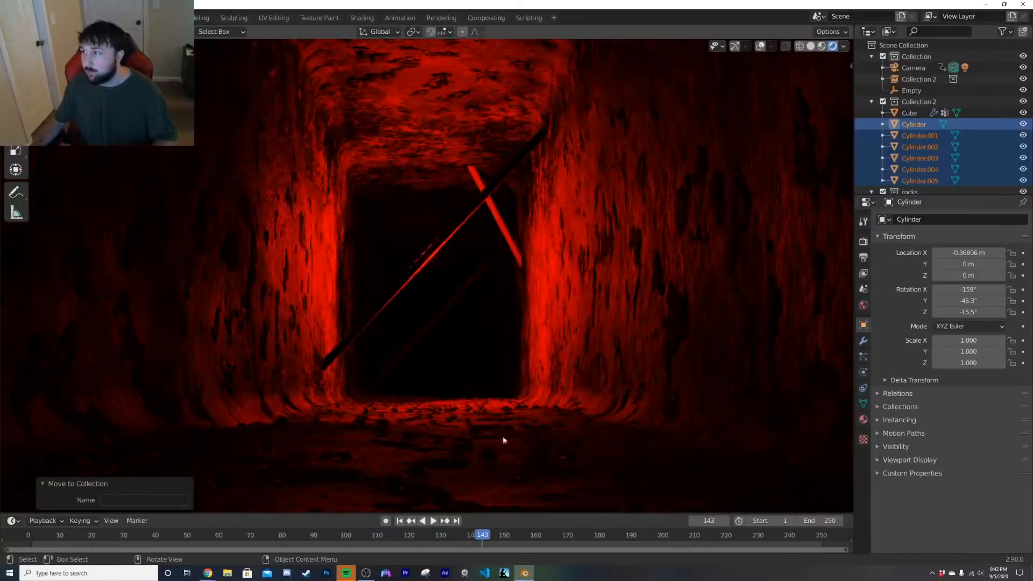
pyautogui.click(401, 521)
# Step: Return to solid shading with overlays and gizmos on, and temporarily hide the tunnel cube to see the full cylinders
pyautogui.press('z')
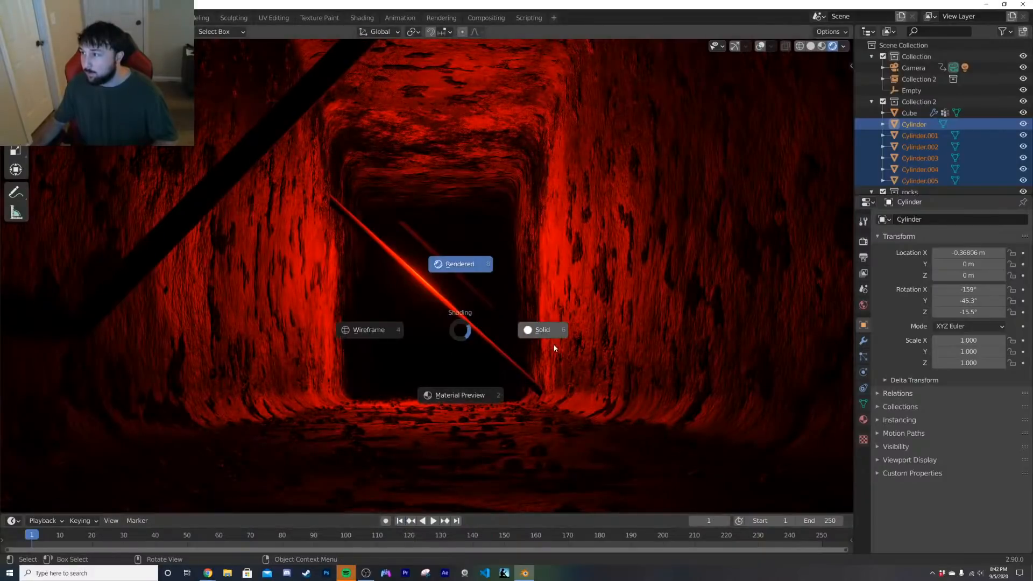
pyautogui.click(420, 301)
pyautogui.click(442, 302)
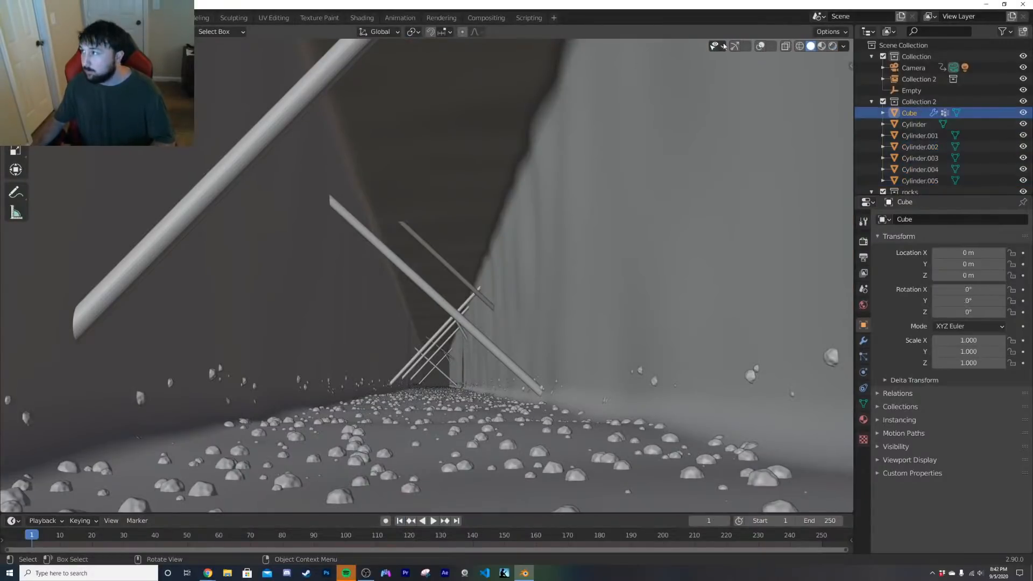
pyautogui.click(761, 46)
pyautogui.click(734, 47)
pyautogui.press('h')
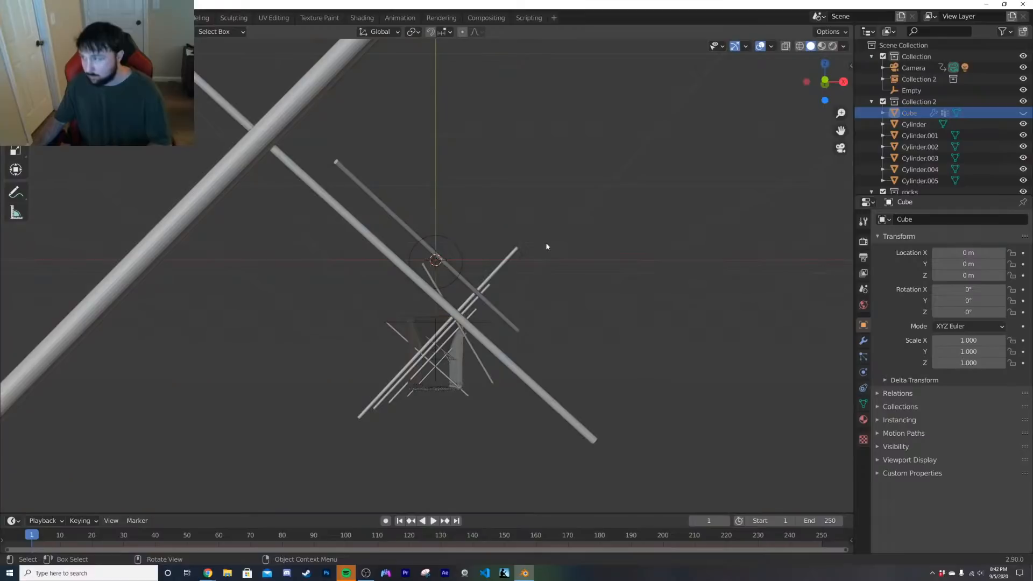
pyautogui.hotkey('alt', 'h')
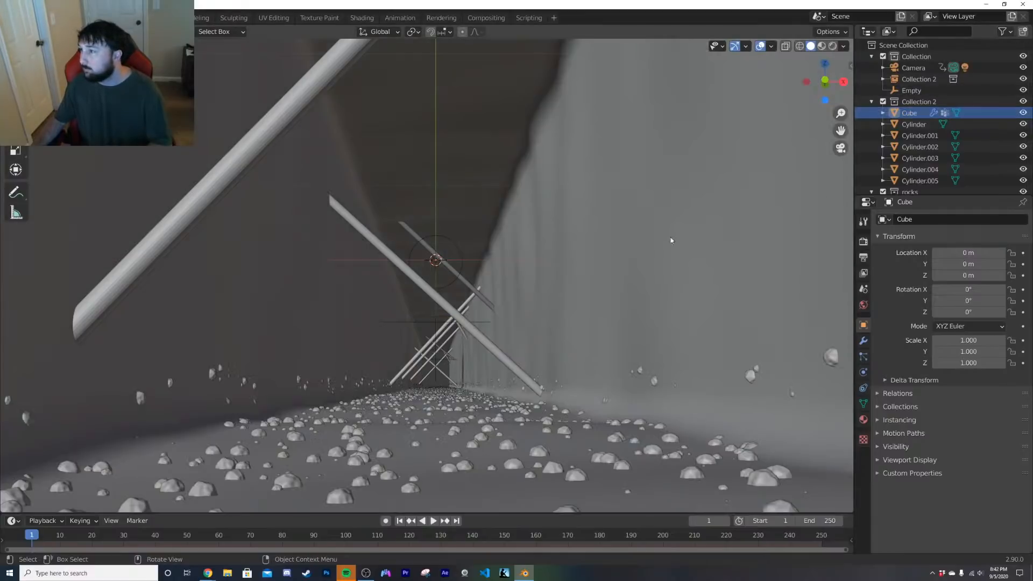
# Step: Raise the nearest cylinder about 0.24 m and move the original one about -0.24 m along X and -0.31 m along Z
pyautogui.click(229, 183)
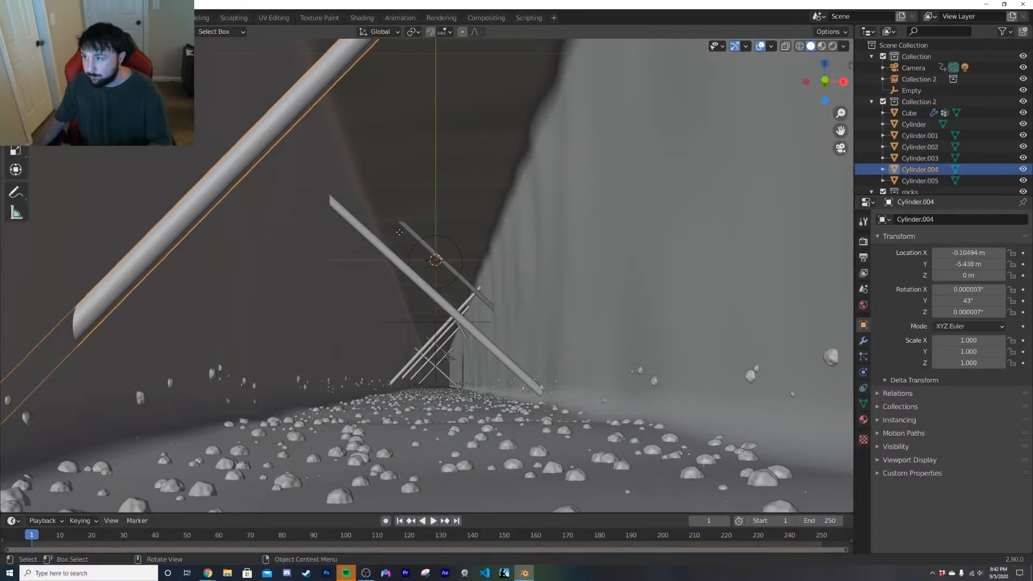
pyautogui.click(417, 267)
pyautogui.click(396, 257)
pyautogui.press('g')
pyautogui.click(418, 336)
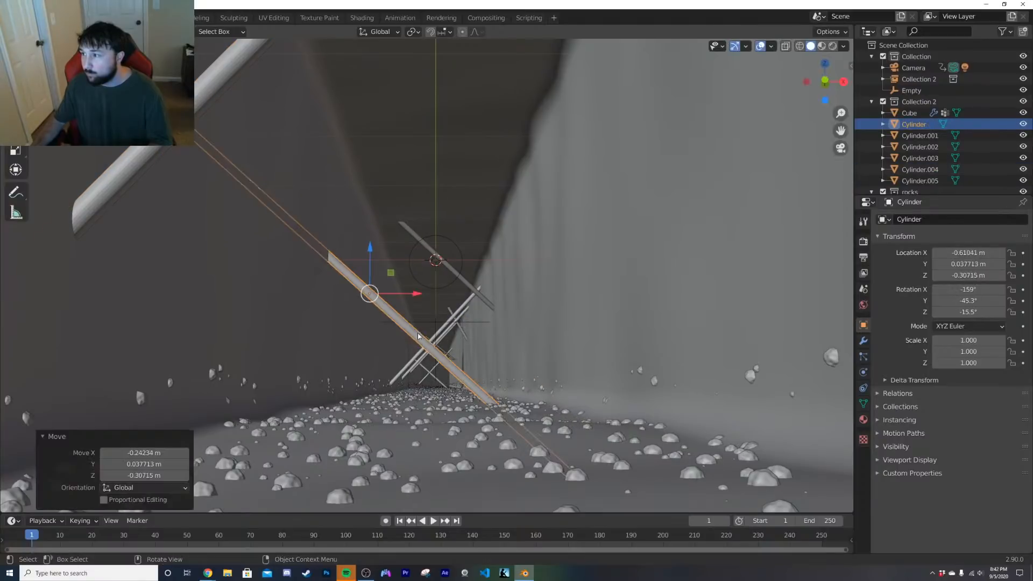
# Step: Reposition two cylinders deeper in the tunnel, moving the second about -0.28 m along X and 0.28 m along Z
pyautogui.click(441, 333)
pyautogui.press('g')
pyautogui.click(449, 347)
pyautogui.click(437, 326)
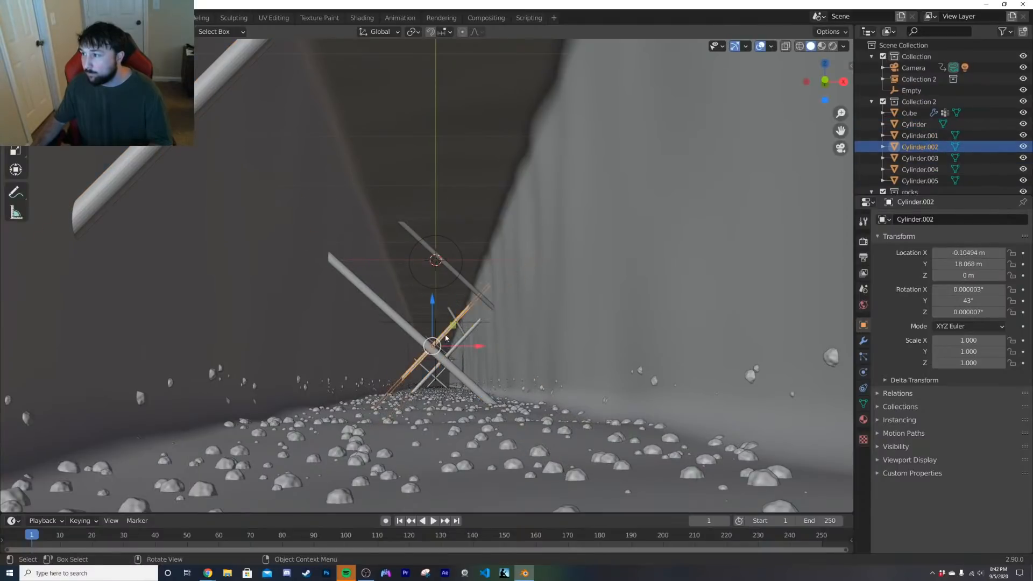
pyautogui.press('g')
pyautogui.click(435, 326)
# Step: Play the rearranged cylinders in rendered shading without overlays and gizmos, then stop and return to the first frame
pyautogui.press('z')
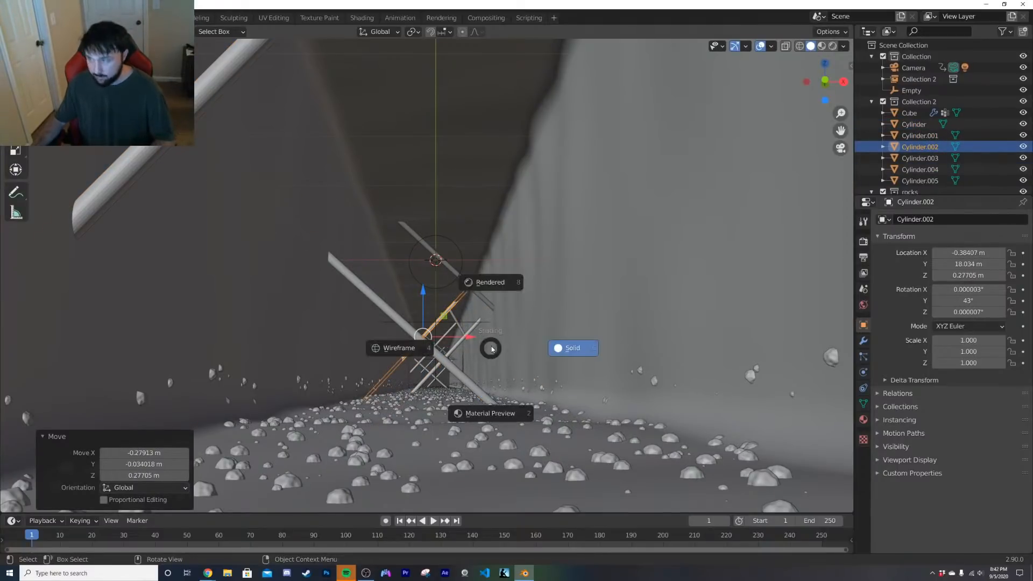
pyautogui.click(469, 283)
pyautogui.press('space')
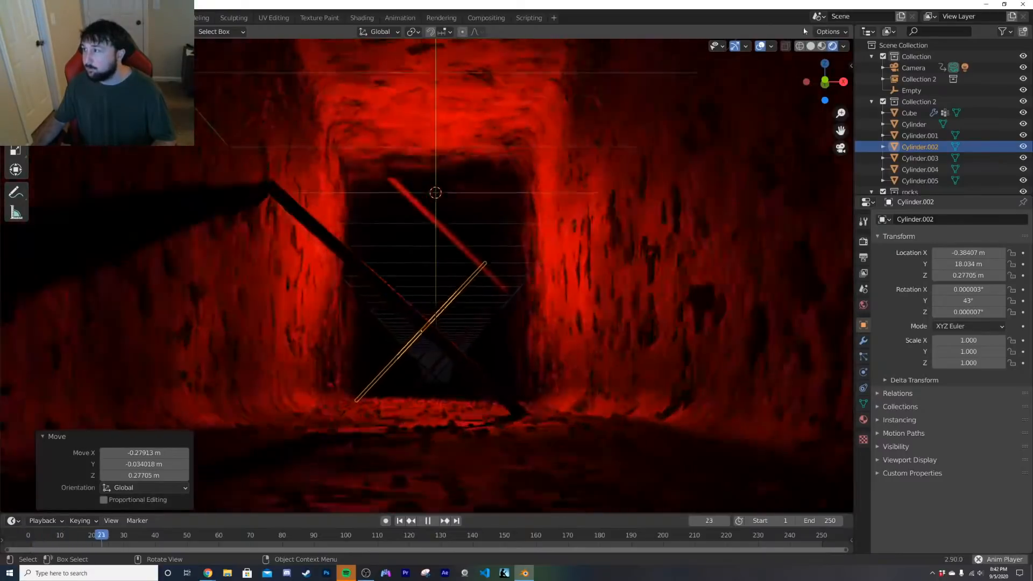
pyautogui.click(760, 46)
pyautogui.click(734, 47)
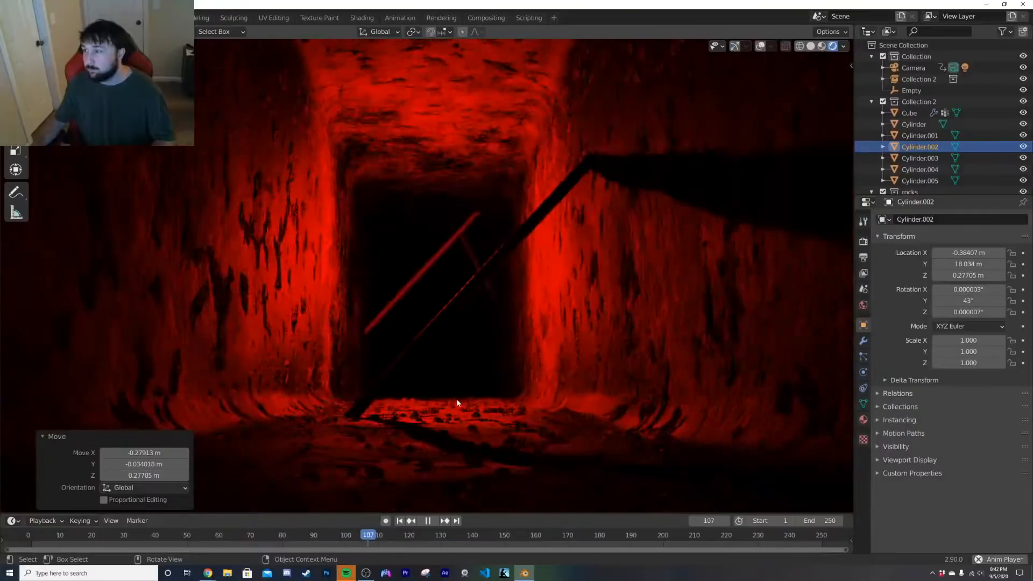
pyautogui.click(427, 521)
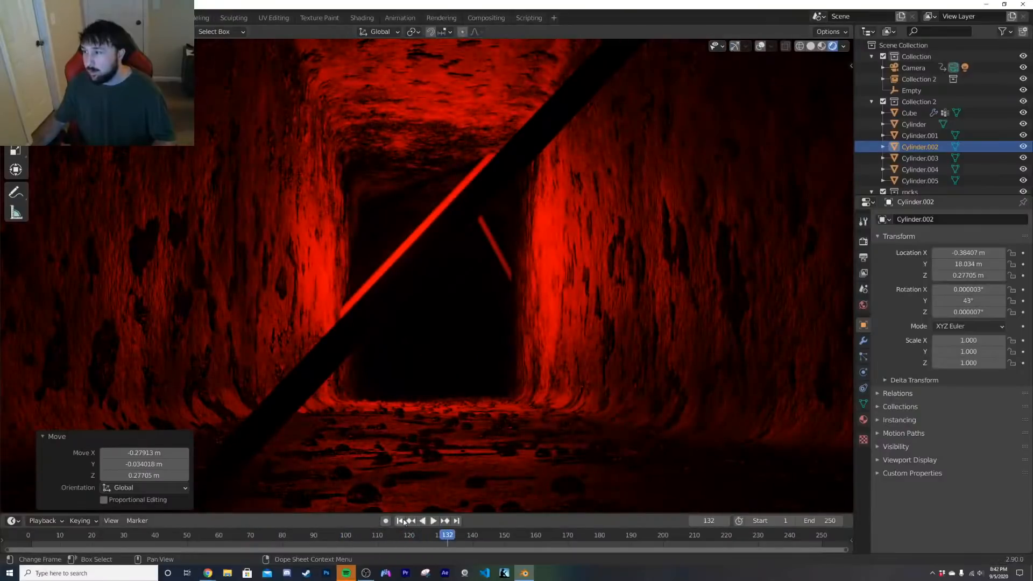
pyautogui.click(400, 521)
# Step: Show the material settings and add a new material to the original red-lit cylinder in rendered shading
pyautogui.press('z')
pyautogui.click(484, 392)
pyautogui.scroll(3, 467, 344)
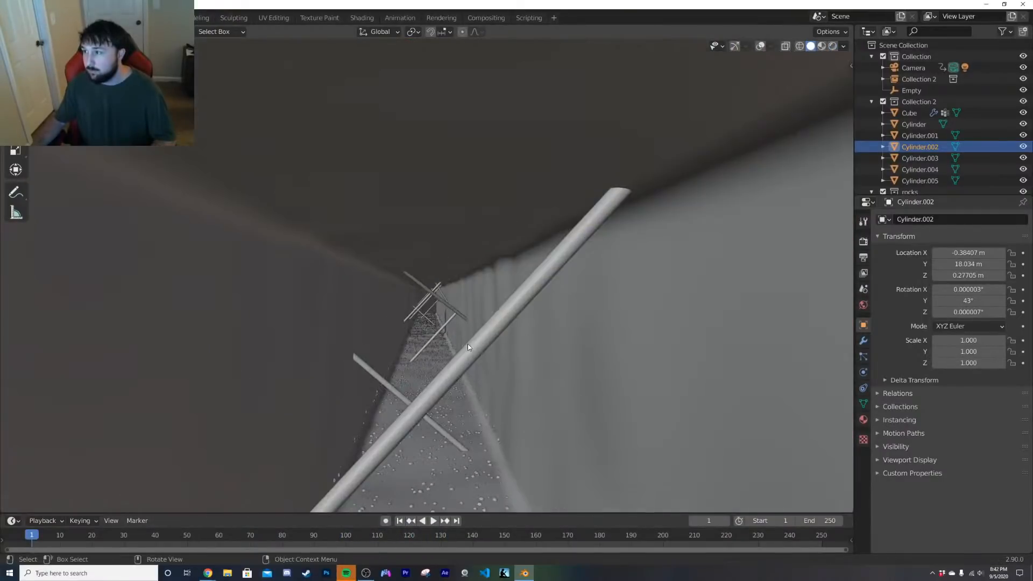
pyautogui.scroll(-1, 467, 344)
pyautogui.scroll(1, 467, 344)
pyautogui.click(473, 350)
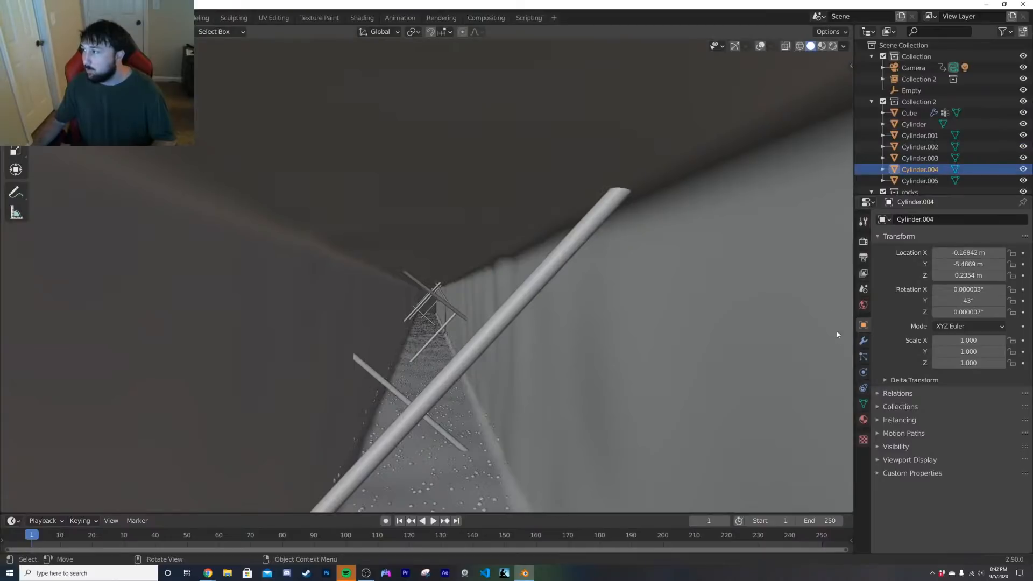
pyautogui.click(864, 419)
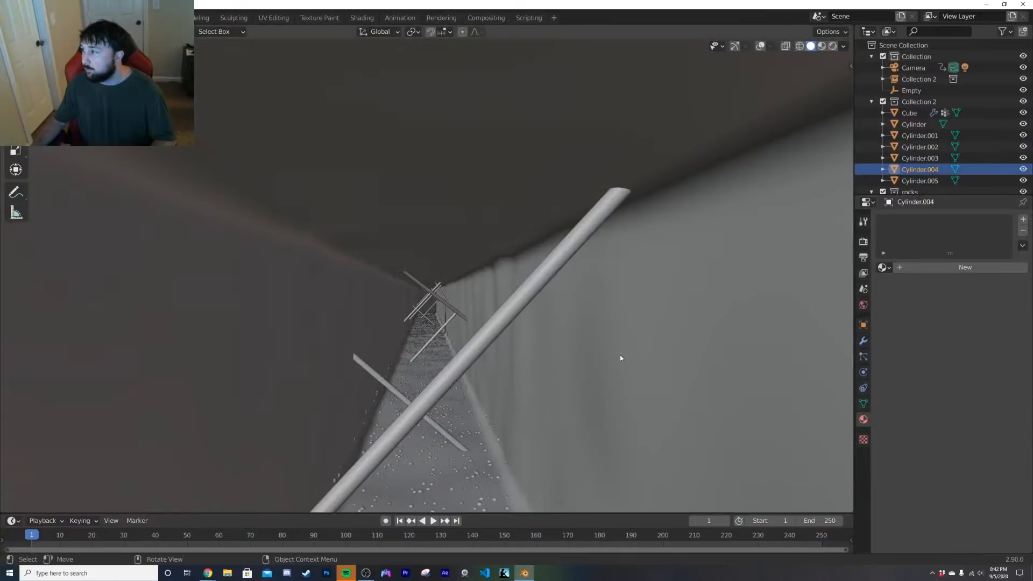
pyautogui.press('z')
pyautogui.click(698, 341)
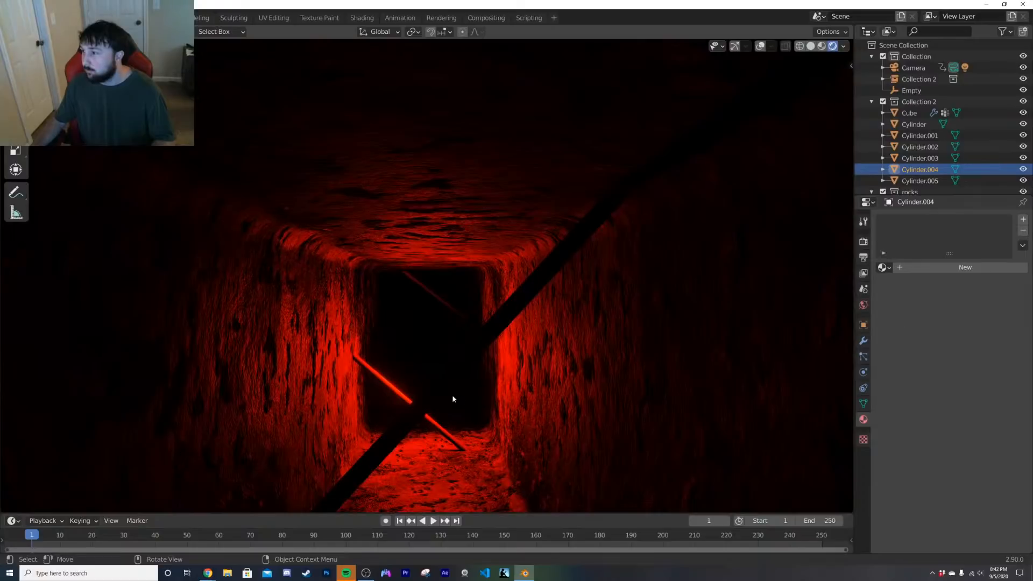
pyautogui.click(396, 390)
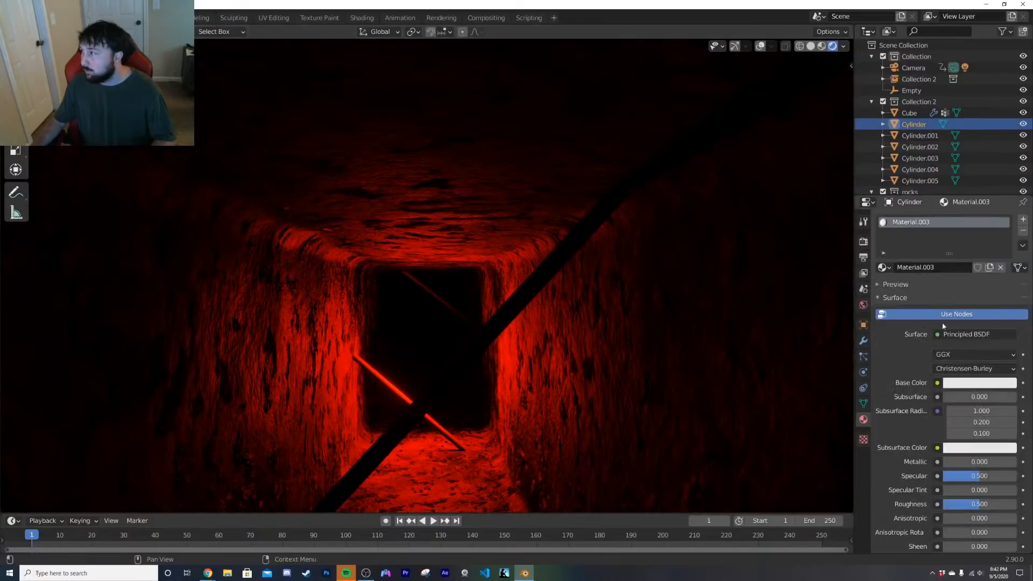
# Step: Set the new cylinder material's Metallic to 1.000 and inspect the red-lit cylinder up close
pyautogui.scroll(5, 433, 417)
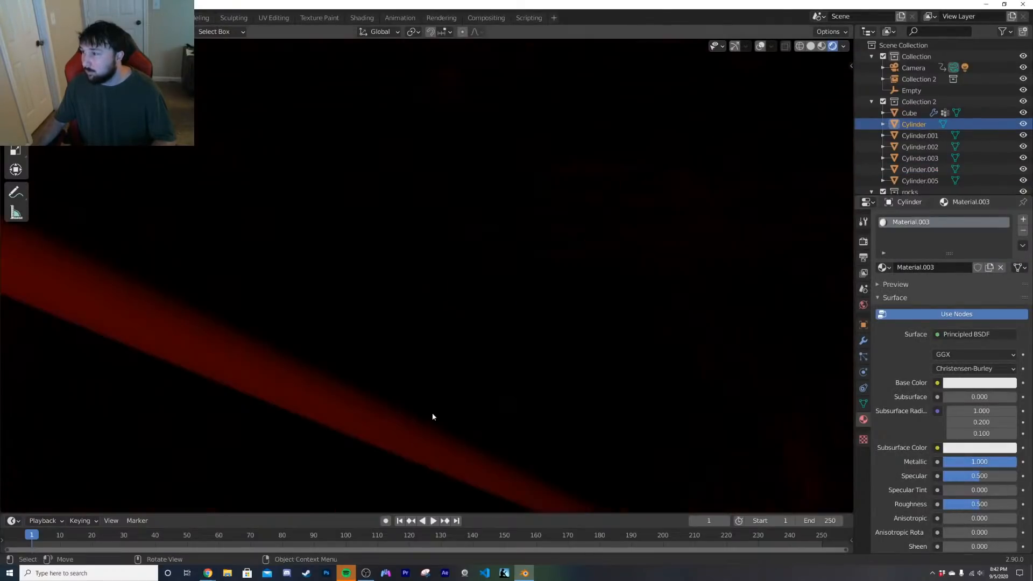
pyautogui.scroll(-5, 431, 417)
pyautogui.scroll(3, 445, 386)
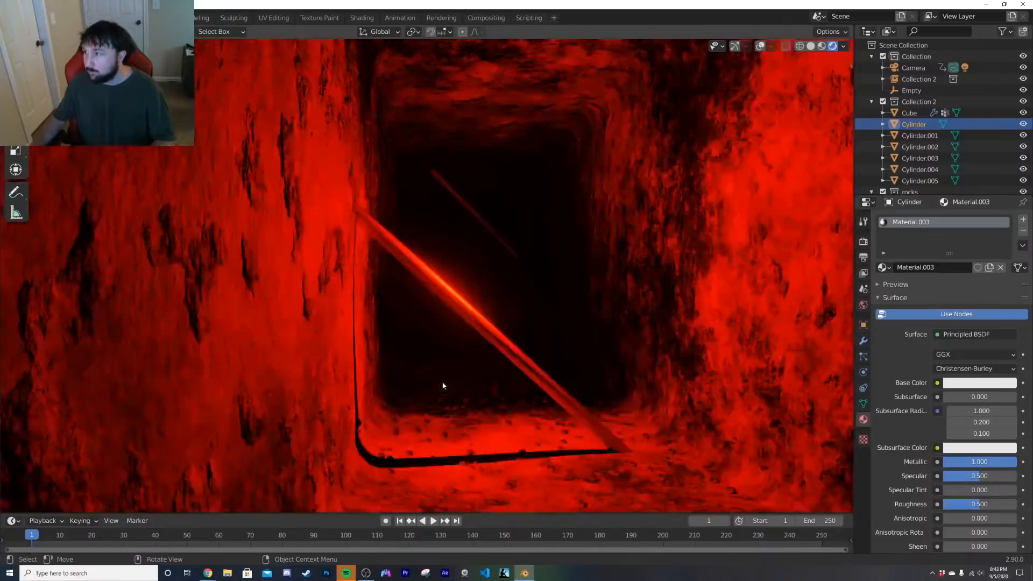
pyautogui.scroll(2, 444, 384)
pyautogui.rightClick(487, 345)
pyautogui.click(511, 263)
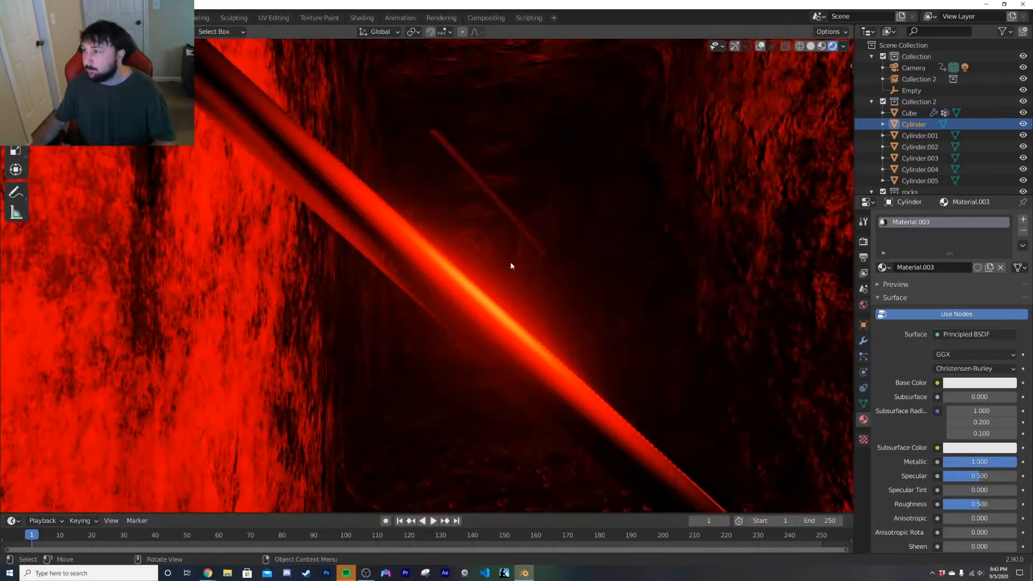
# Step: Open the Shading workspace and add a Musgrave Texture node well before the cylinder's Principled BSDF node
pyautogui.click(362, 18)
pyautogui.scroll(4, 469, 214)
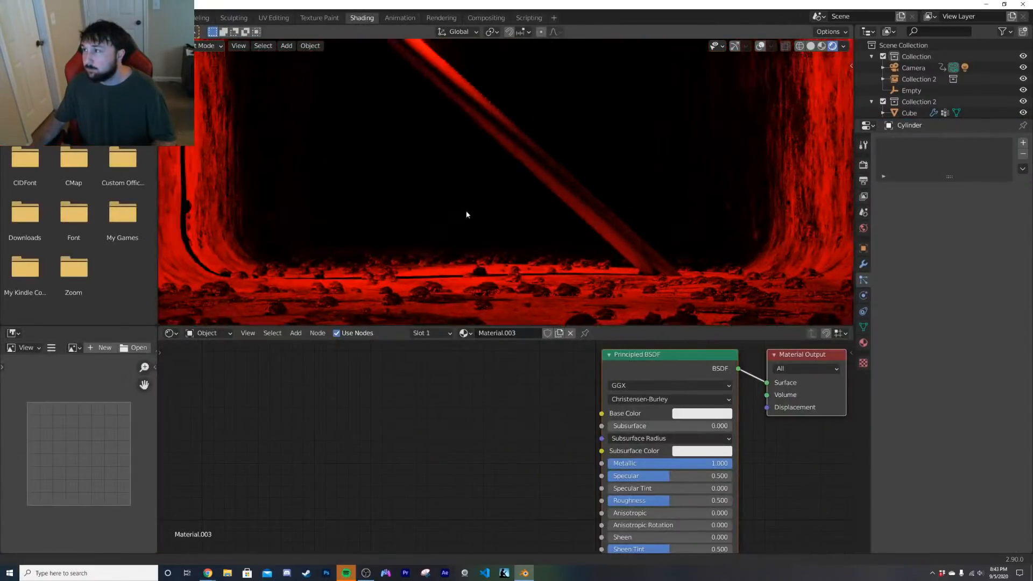
pyautogui.hotkey('shift', 'a')
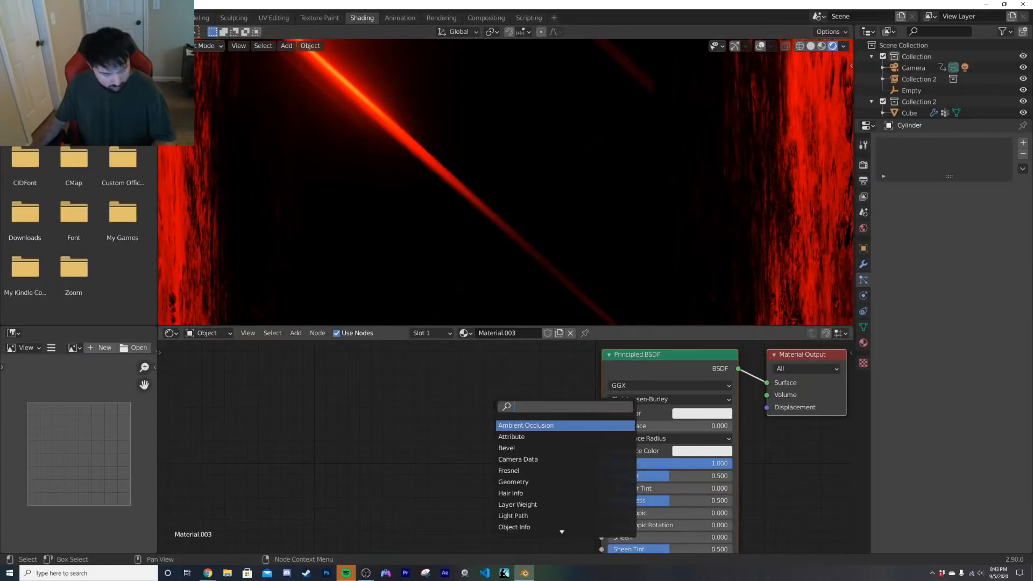
pyautogui.write('mus')
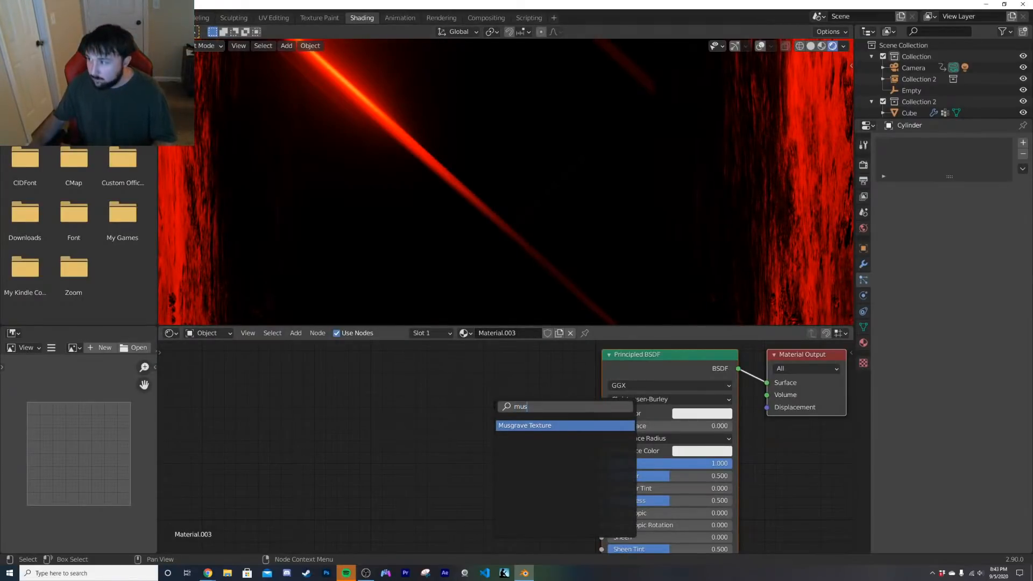
pyautogui.press('Return')
pyautogui.click(387, 476)
pyautogui.moveTo(530, 481); pyautogui.dragTo(579, 434, button='middle')
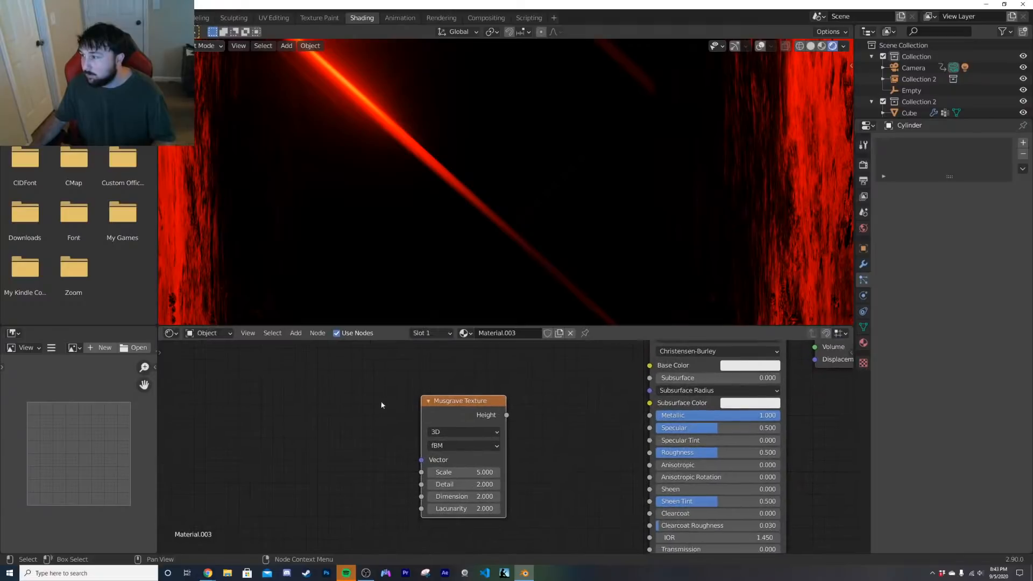
pyautogui.moveTo(464, 403); pyautogui.dragTo(409, 420)
# Step: Add a ColorRamp node between the Musgrave Texture and the Principled BSDF
pyautogui.hotkey('shift', 'a')
pyautogui.click(499, 402)
pyautogui.write('c')
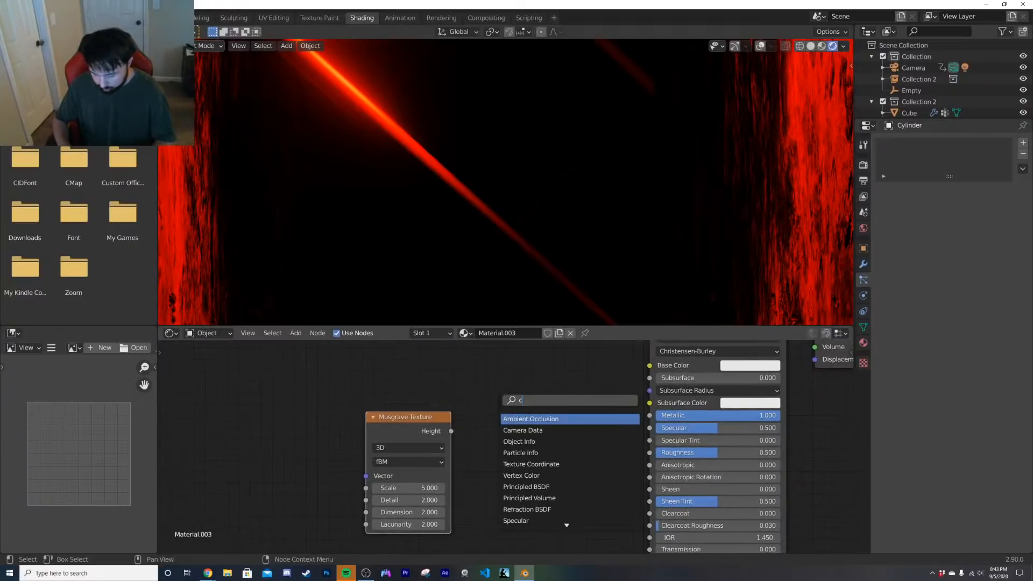
pyautogui.write('ol')
pyautogui.click(519, 430)
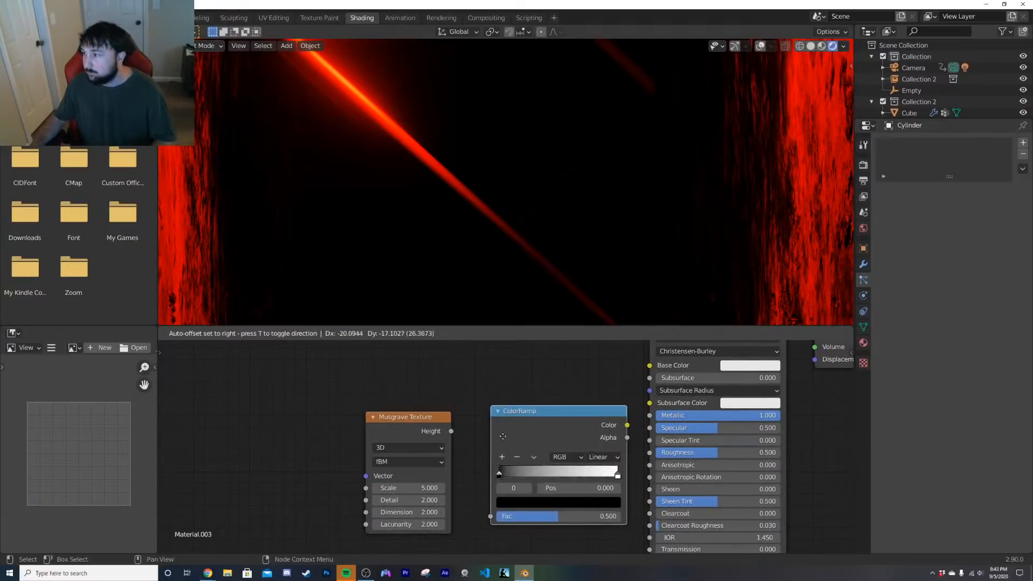
pyautogui.click(512, 425)
# Step: Add Texture Coordinate and Mapping nodes to the Musgrave Texture, feed the mapping from Object coordinates, and save the file
pyautogui.click(395, 422)
pyautogui.hotkey('ctrl', 't')
pyautogui.moveTo(395, 422); pyautogui.dragTo(439, 413, button='middle')
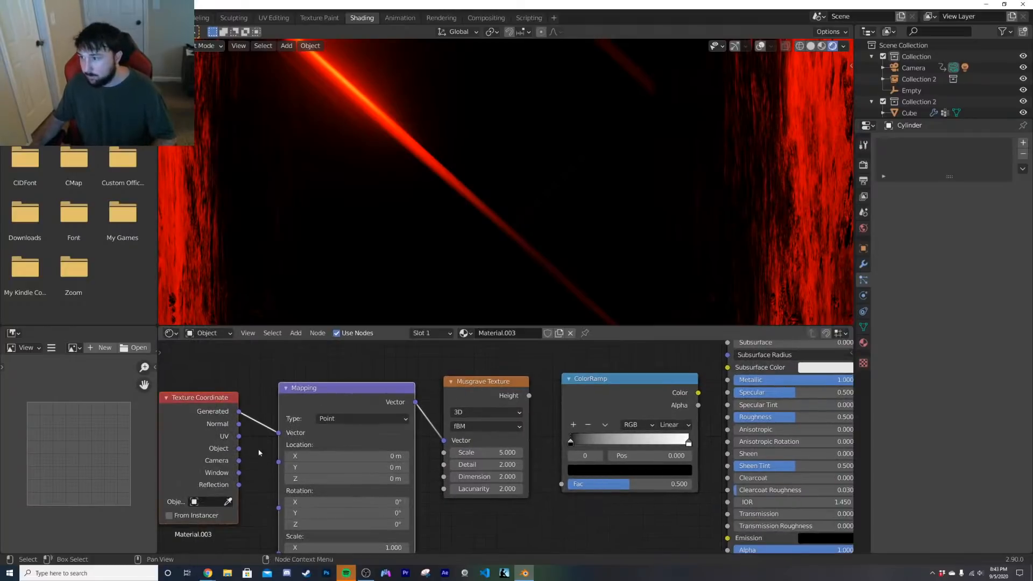
pyautogui.moveTo(239, 449); pyautogui.dragTo(288, 440)
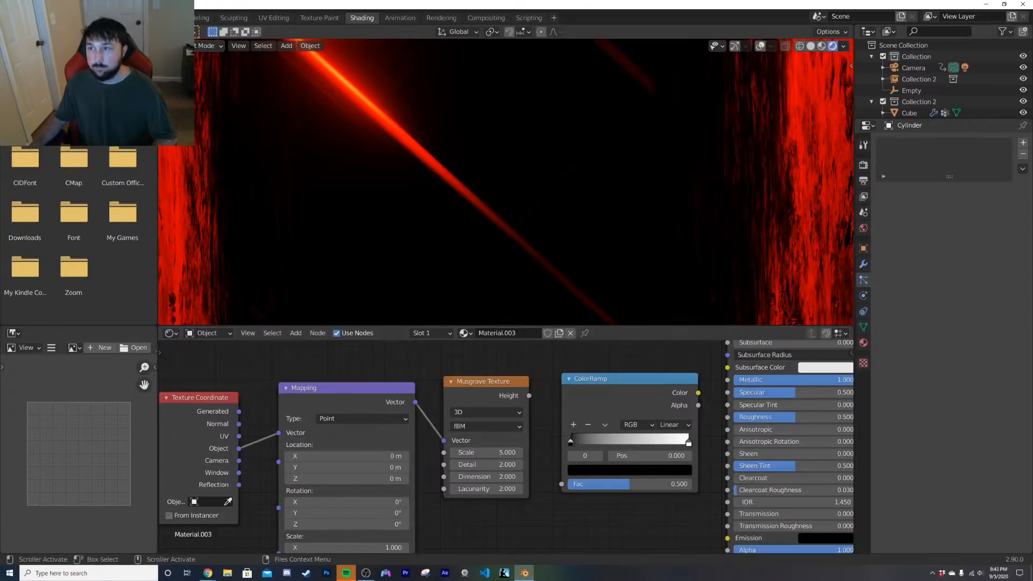
pyautogui.press('F4')
pyautogui.hotkey('ctrl', 's')
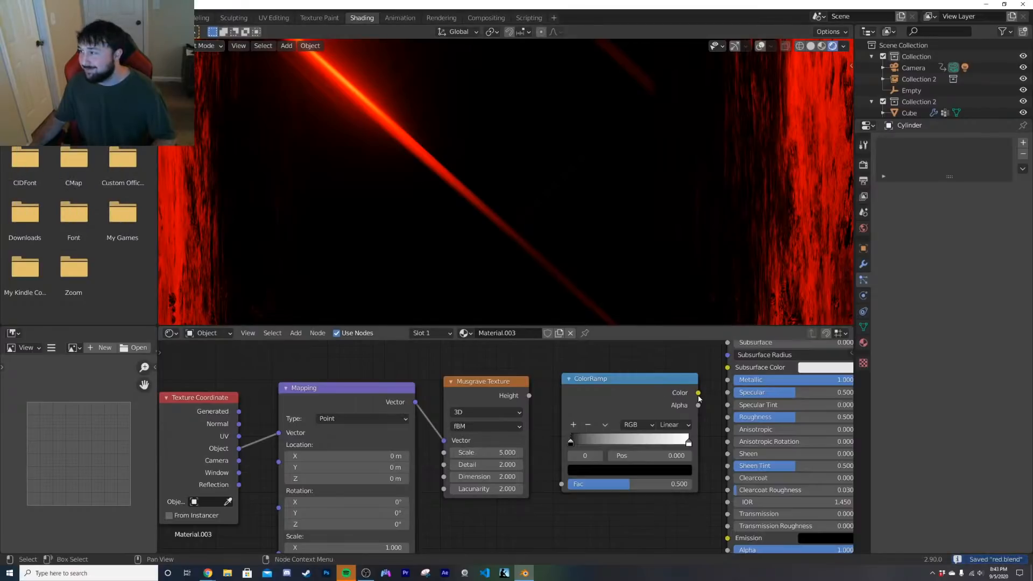
# Step: Connect the Musgrave Height to the ColorRamp's Fac and the ramp's Color to the Principled BSDF Roughness
pyautogui.moveTo(699, 393); pyautogui.dragTo(727, 417)
pyautogui.moveTo(529, 395); pyautogui.dragTo(565, 486)
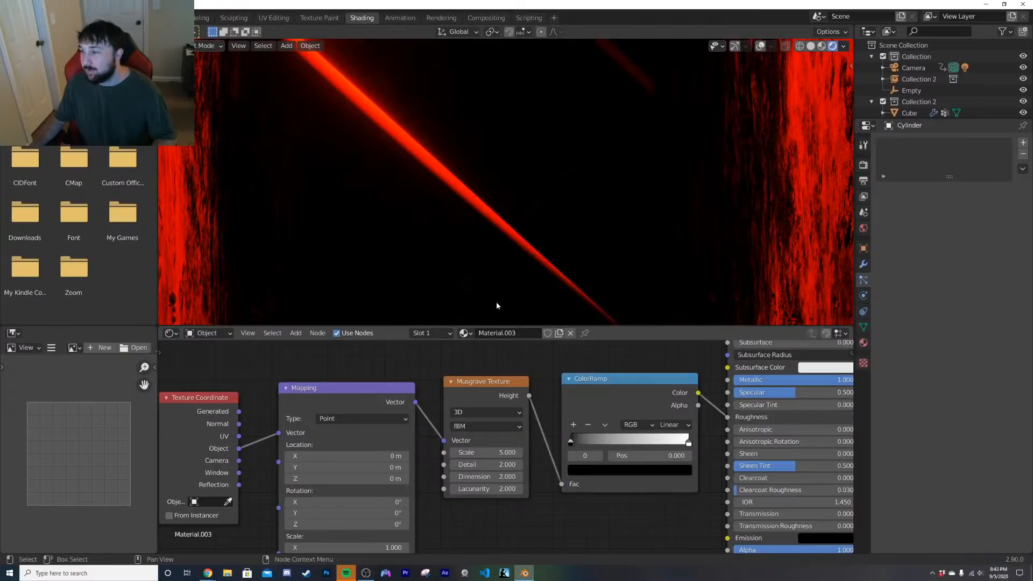
pyautogui.scroll(2, 467, 223)
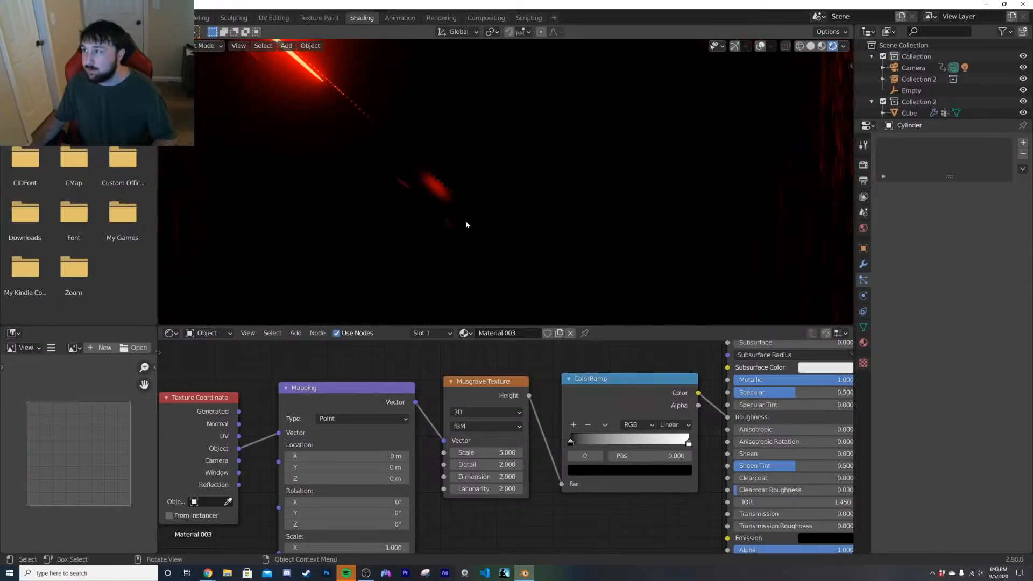
# Step: Set the Musgrave Detail to 16 and Dimension to 0, and lighten the ColorRamp's black stop to grey with value 0.624
pyautogui.moveTo(485, 477)
pyautogui.mouseDown()
pyautogui.moveTo(441, 476)
pyautogui.moveTo(519, 465)
pyautogui.mouseUp()
pyautogui.click(590, 471)
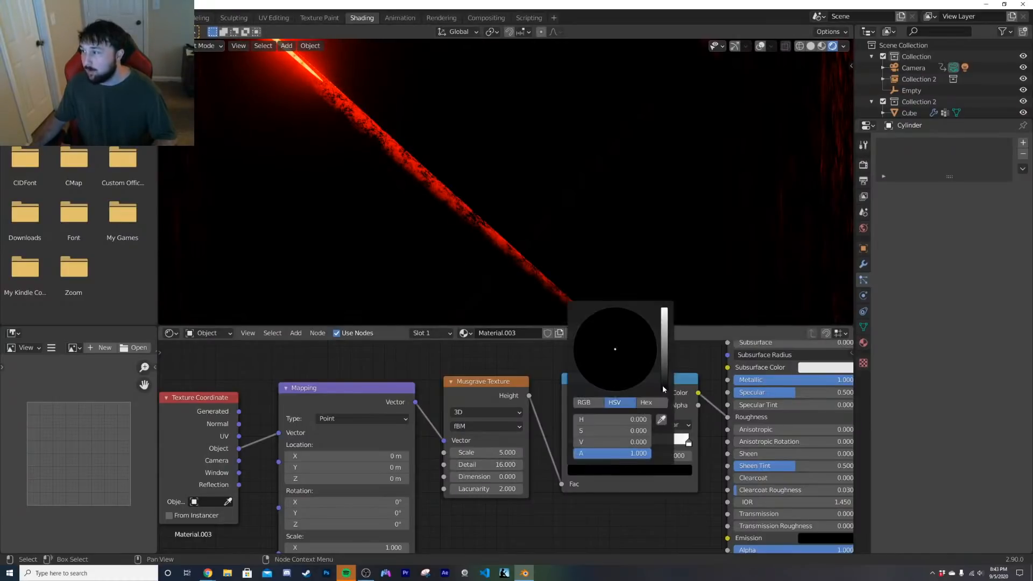
pyautogui.moveTo(666, 391); pyautogui.dragTo(665, 325)
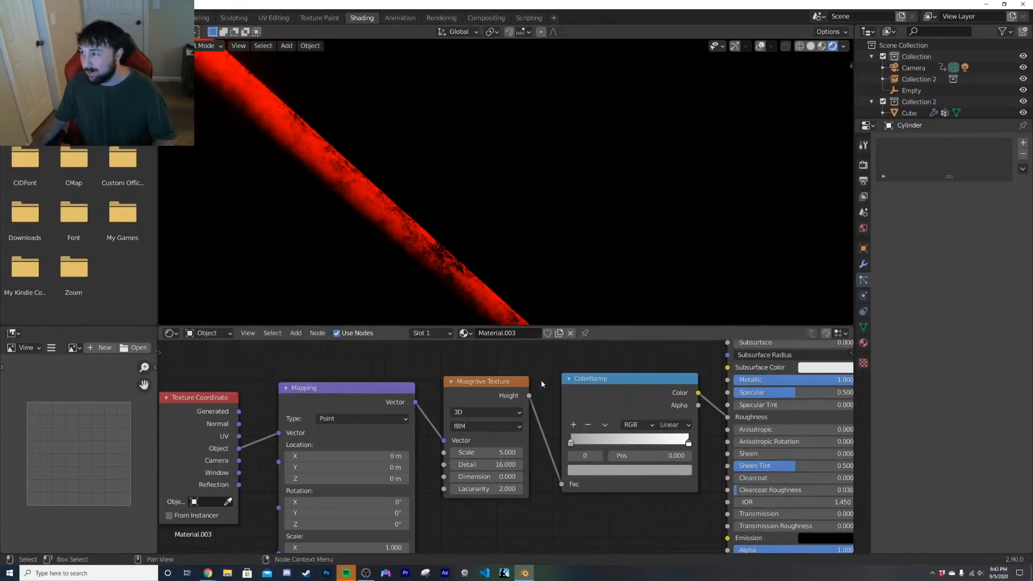
# Step: Add a Bump node fed by the Musgrave Height and connect its Normal output to the Principled BSDF Normal
pyautogui.scroll(3, 418, 240)
pyautogui.scroll(-2, 579, 421)
pyautogui.scroll(-1, 285, 190)
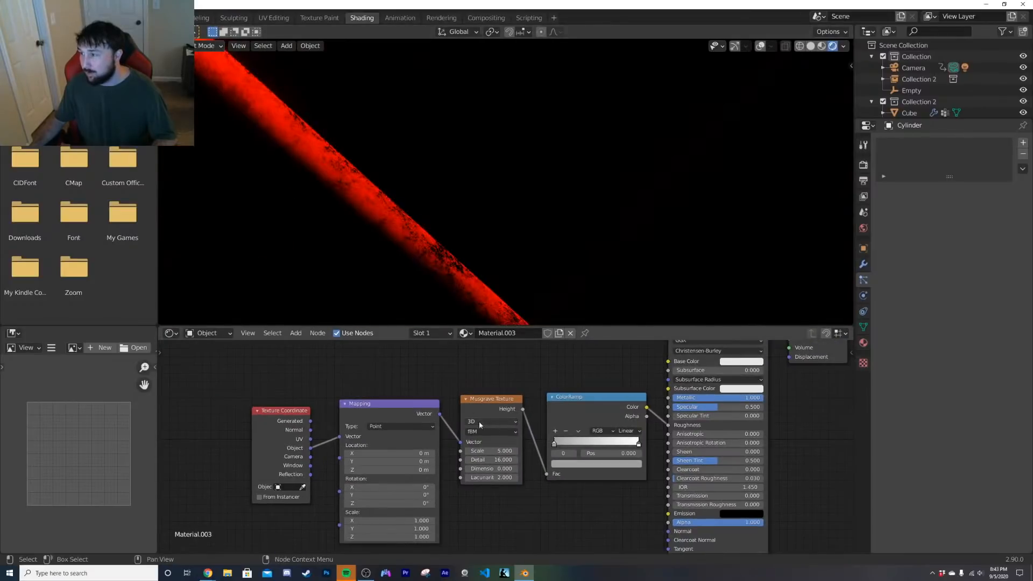
pyautogui.scroll(-1, 479, 421)
pyautogui.moveTo(597, 491); pyautogui.dragTo(559, 437, button='middle')
pyautogui.hotkey('shift', 'a')
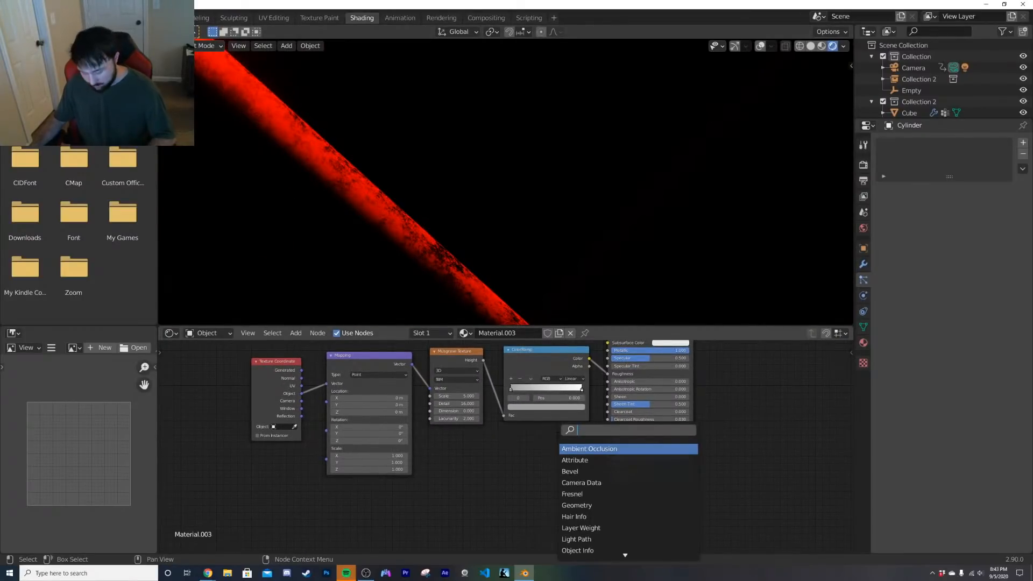
pyautogui.write('bum')
pyautogui.press('Return')
pyautogui.click(568, 468)
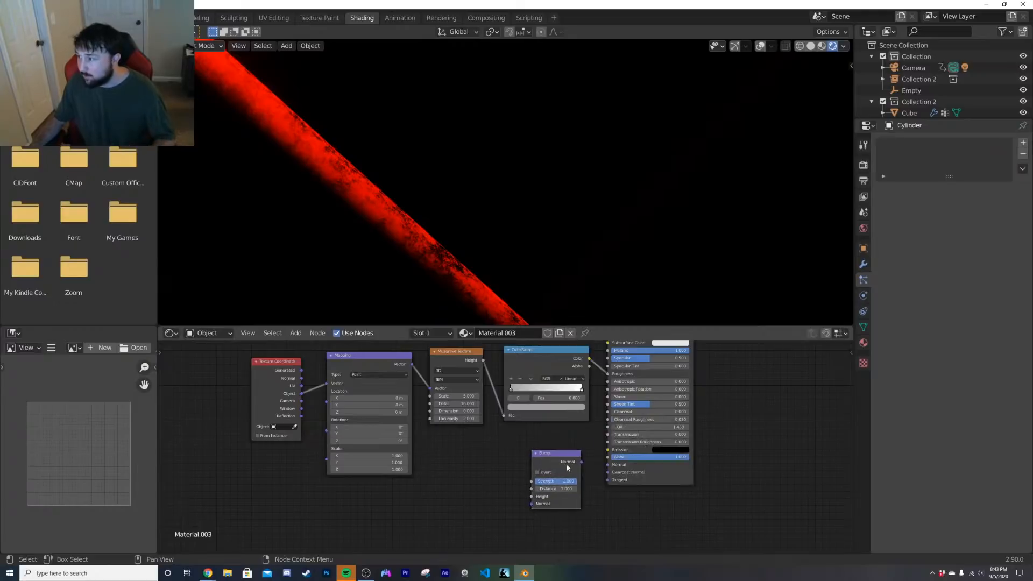
pyautogui.moveTo(609, 469); pyautogui.dragTo(608, 466)
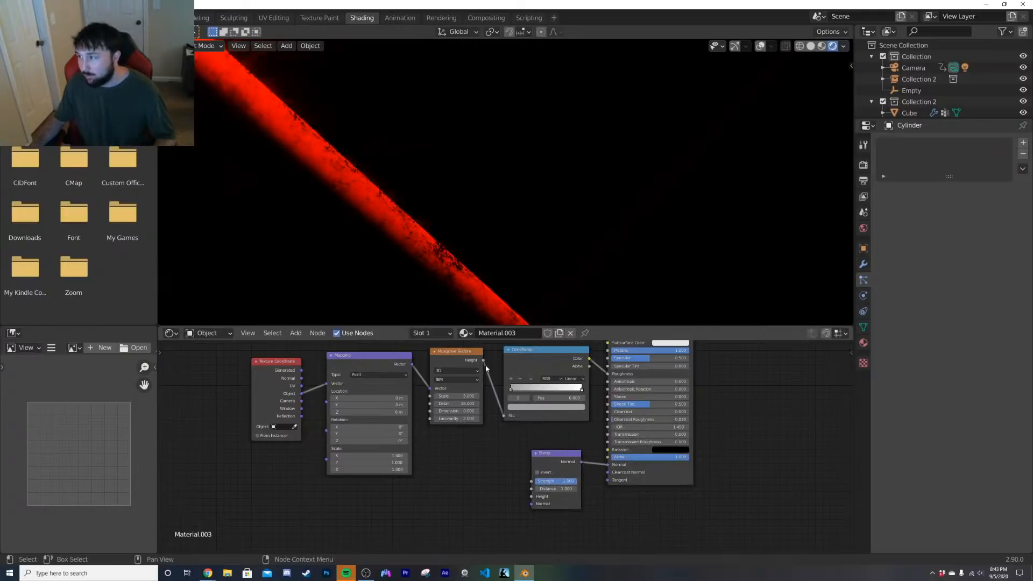
pyautogui.moveTo(530, 504); pyautogui.dragTo(531, 497)
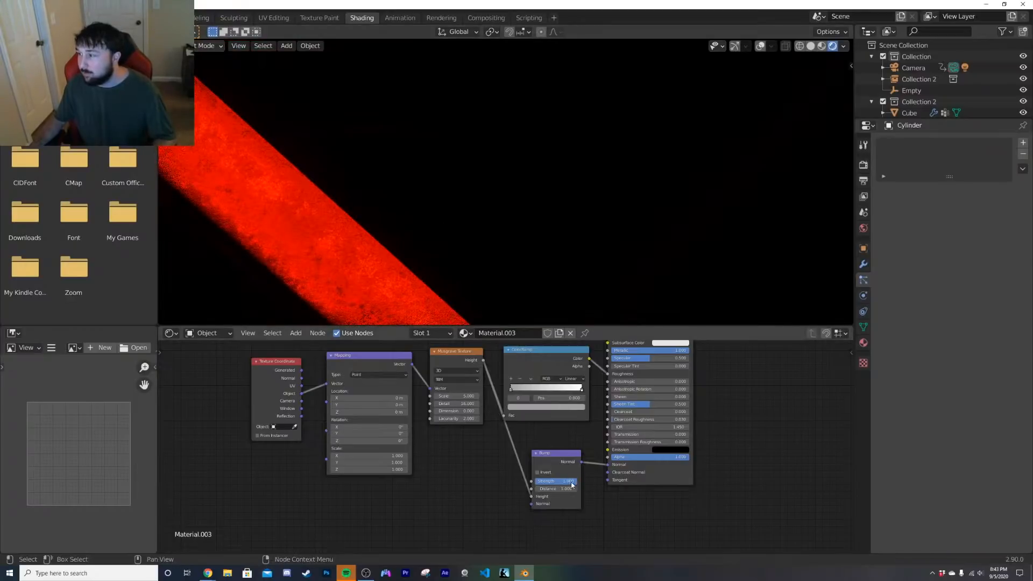
# Step: Lower the Bump strength to about 0.2 and set the Musgrave Texture scale to 1.000
pyautogui.moveTo(571, 485); pyautogui.dragTo(538, 485)
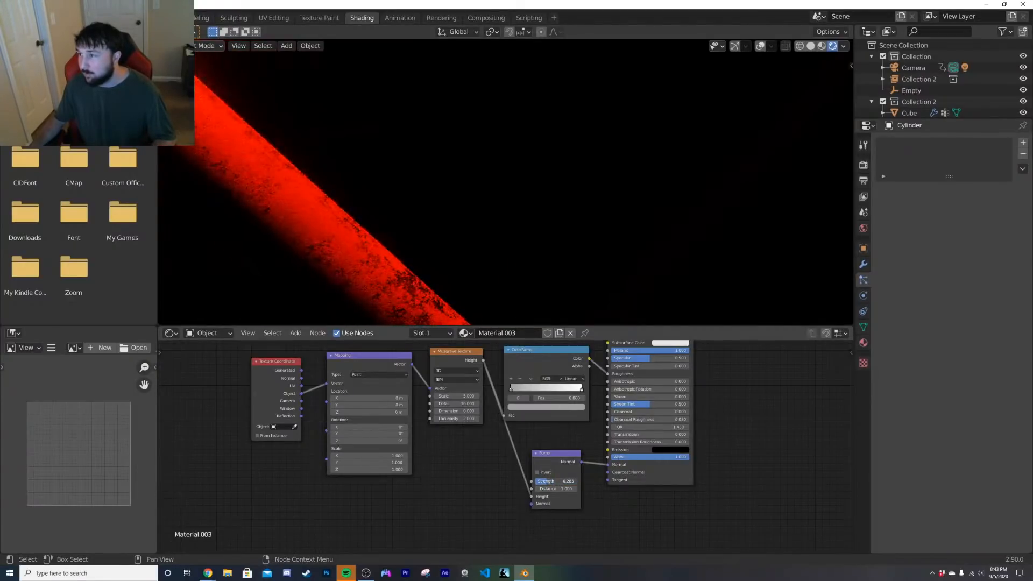
pyautogui.moveTo(568, 398); pyautogui.dragTo(530, 447, button='middle')
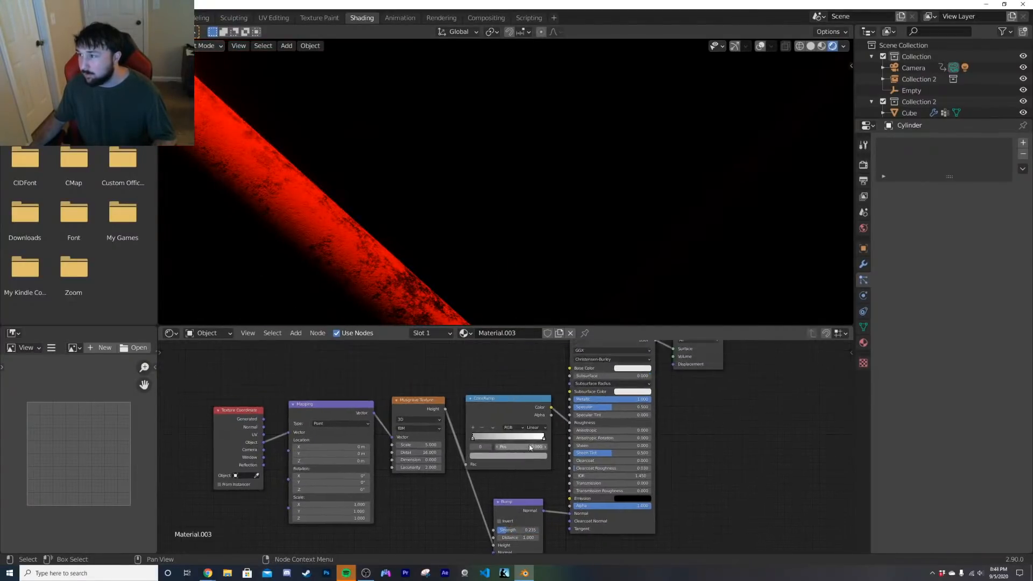
pyautogui.click(422, 445)
pyautogui.write('5.0')
pyautogui.press('Return')
# Step: Duplicate the roughness ColorRamp and place the copy directly above it
pyautogui.moveTo(459, 390); pyautogui.dragTo(460, 464, button='middle')
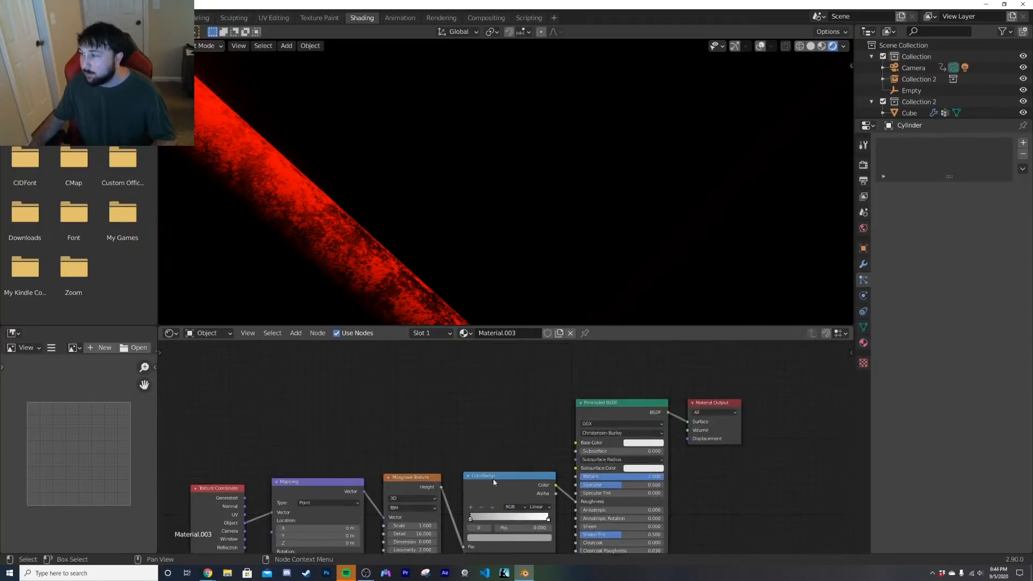
pyautogui.hotkey('shift', 'a')
pyautogui.click(466, 472)
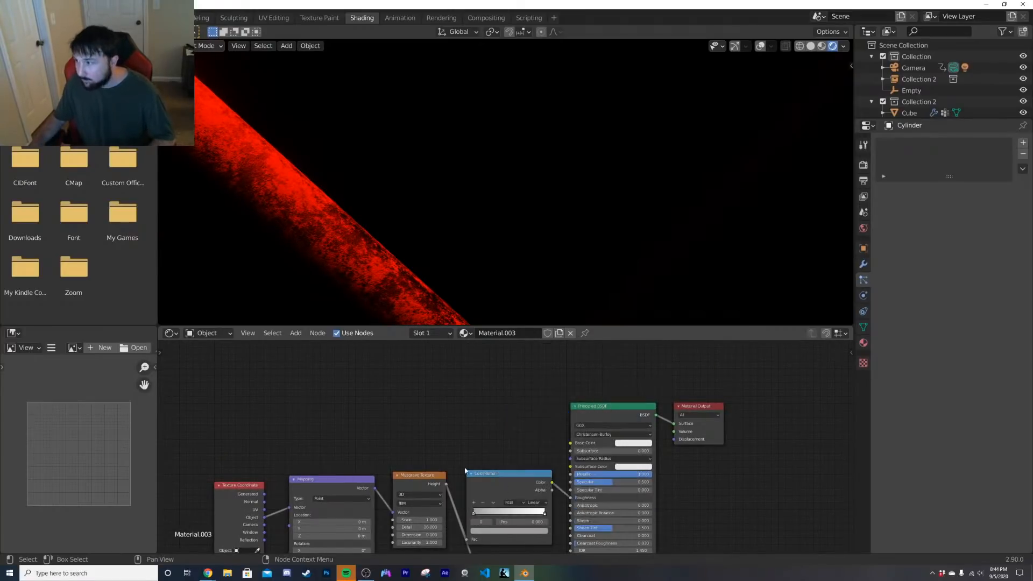
pyautogui.hotkey('shift', 'd')
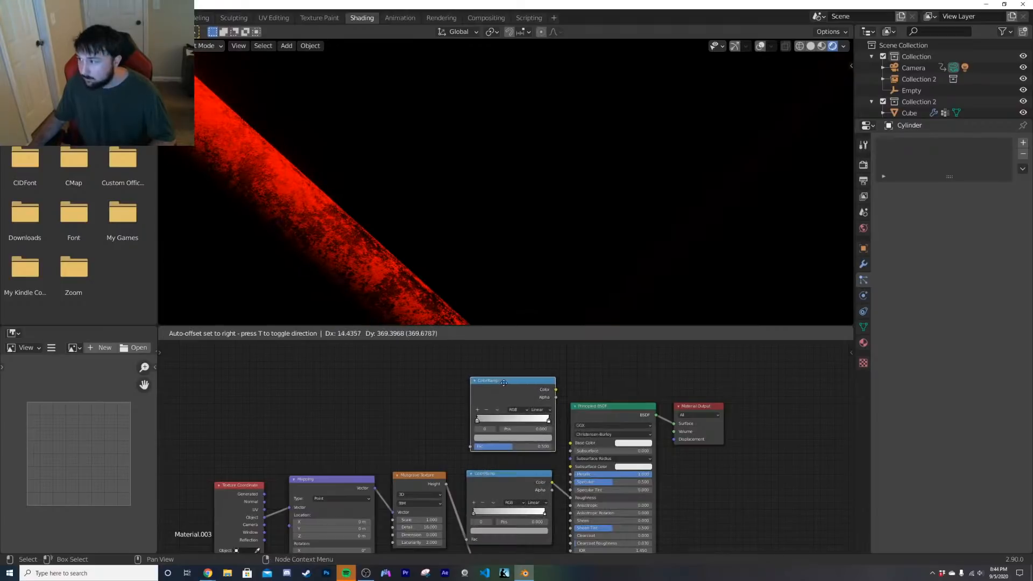
pyautogui.click(497, 407)
# Step: Link the Musgrave Height through the duplicated ColorRamp to Base Color and set that ramp's first stop to light grey
pyautogui.scroll(4, 495, 408)
pyautogui.click(458, 431)
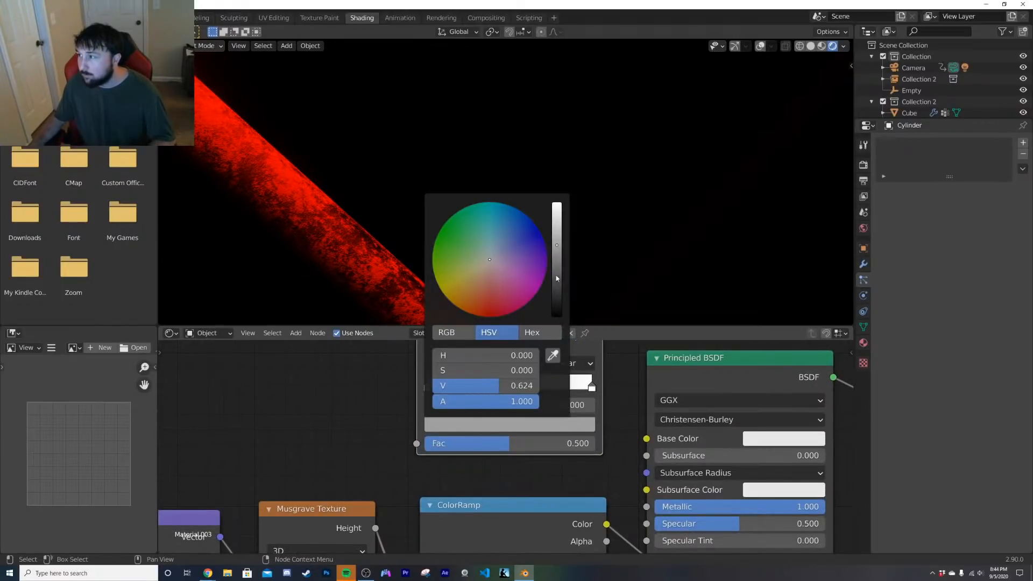
pyautogui.moveTo(557, 279); pyautogui.dragTo(557, 316)
pyautogui.moveTo(375, 528); pyautogui.dragTo(431, 450)
pyautogui.scroll(-2, 601, 388)
pyautogui.moveTo(572, 360); pyautogui.dragTo(601, 441)
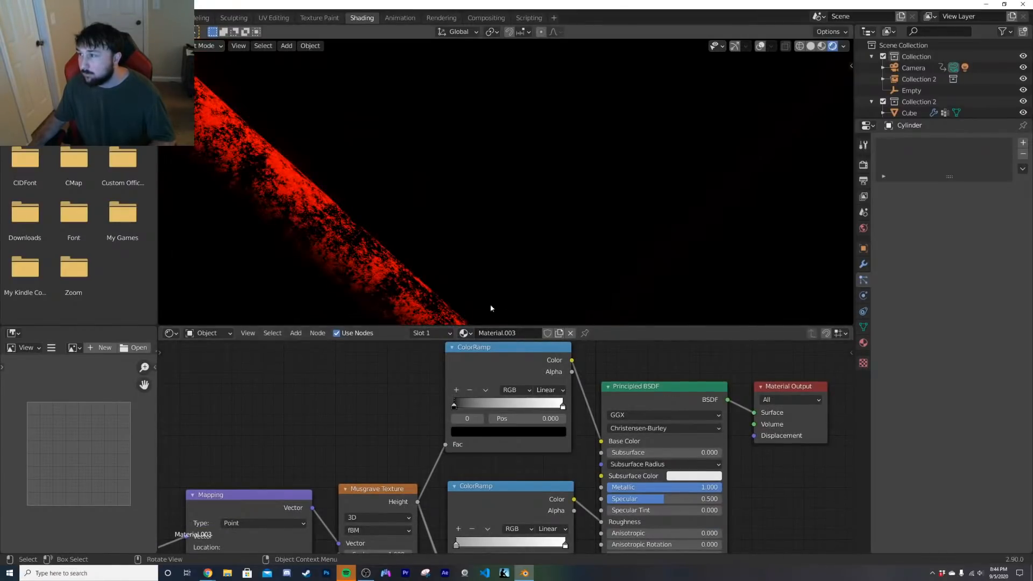
pyautogui.click(486, 431)
pyautogui.moveTo(541, 357); pyautogui.dragTo(541, 283)
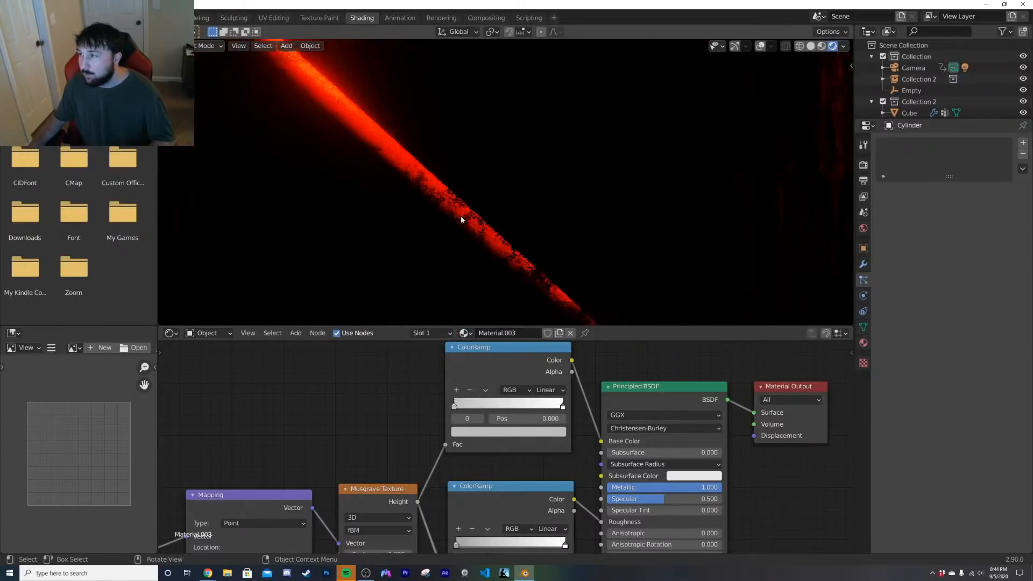
# Step: Switch the viewport to solid shading with overlays and gizmos shown, and frame the whole tunnel from outside
pyautogui.press('z')
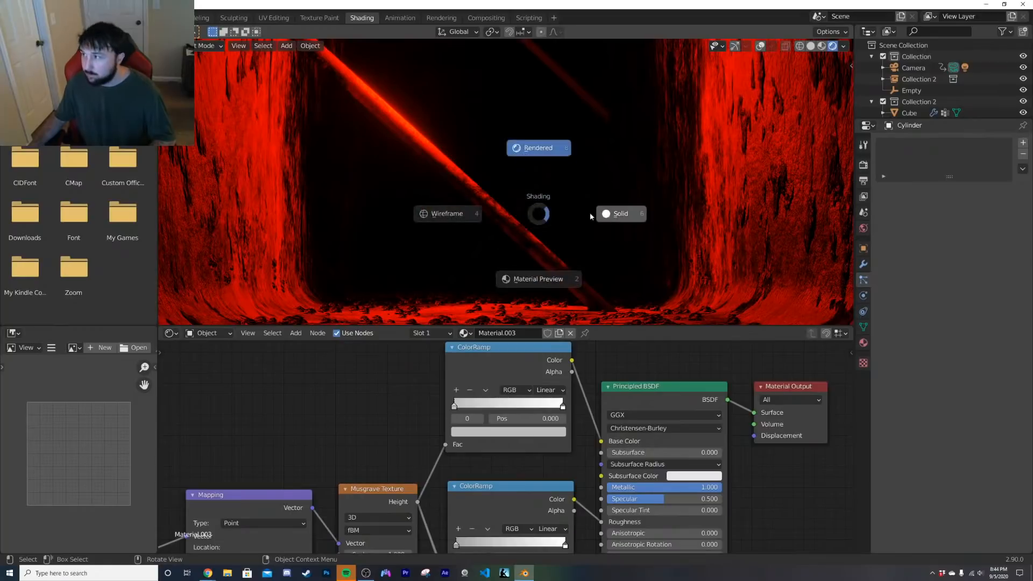
pyautogui.click(592, 212)
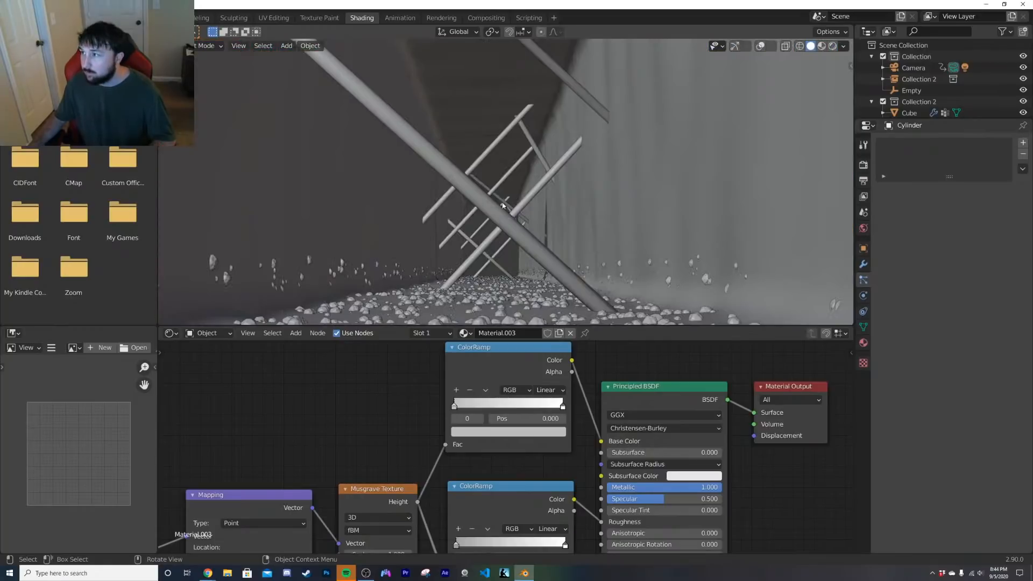
pyautogui.click(759, 47)
pyautogui.moveTo(510, 166); pyautogui.dragTo(531, 119, button='middle')
pyautogui.scroll(-5, 509, 186)
# Step: Try to link materials across the selected cylinders, and switch the viewport to material preview shading
pyautogui.keyDown('shift'); pyautogui.click(534, 189); pyautogui.keyUp('shift')
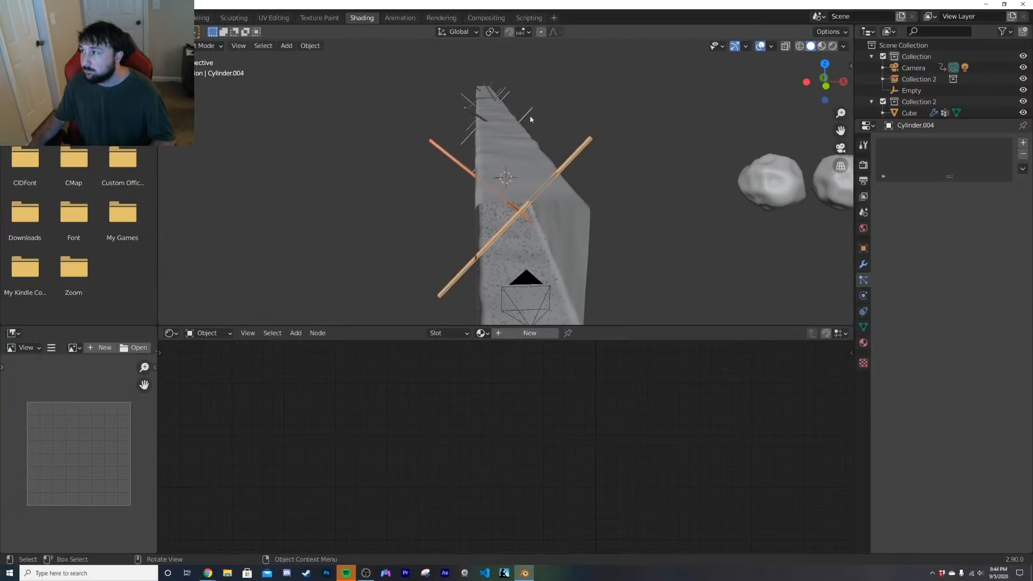
pyautogui.keyDown('shift'); pyautogui.click(461, 96); pyautogui.keyUp('shift')
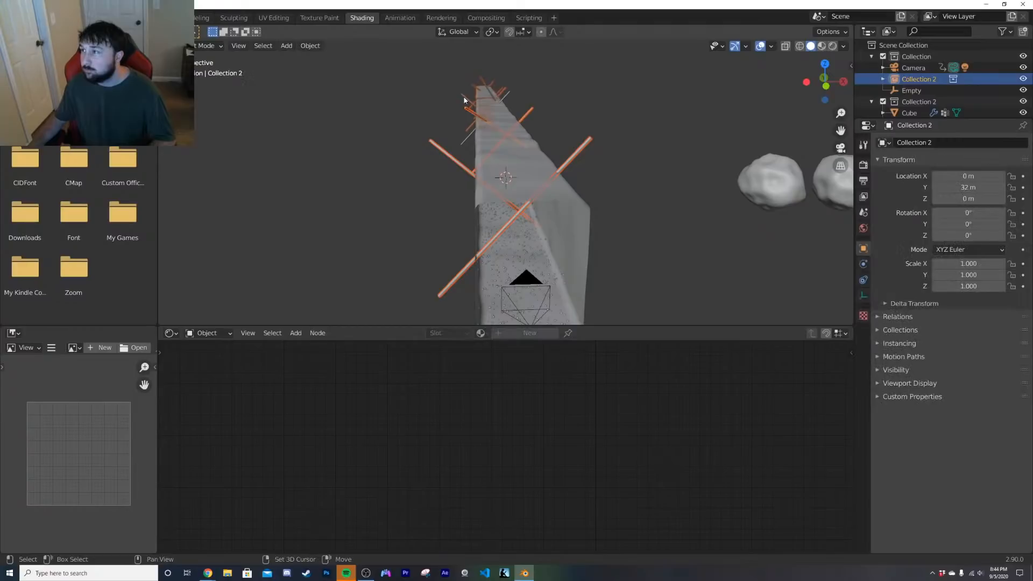
pyautogui.keyDown('shift'); pyautogui.click(465, 99); pyautogui.keyUp('shift')
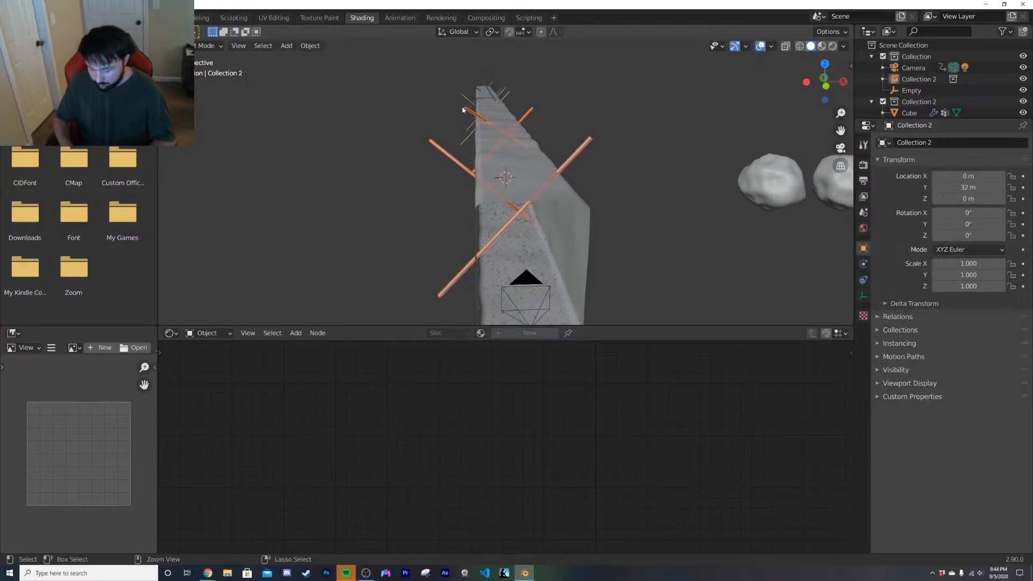
pyautogui.hotkey('ctrl', 'l')
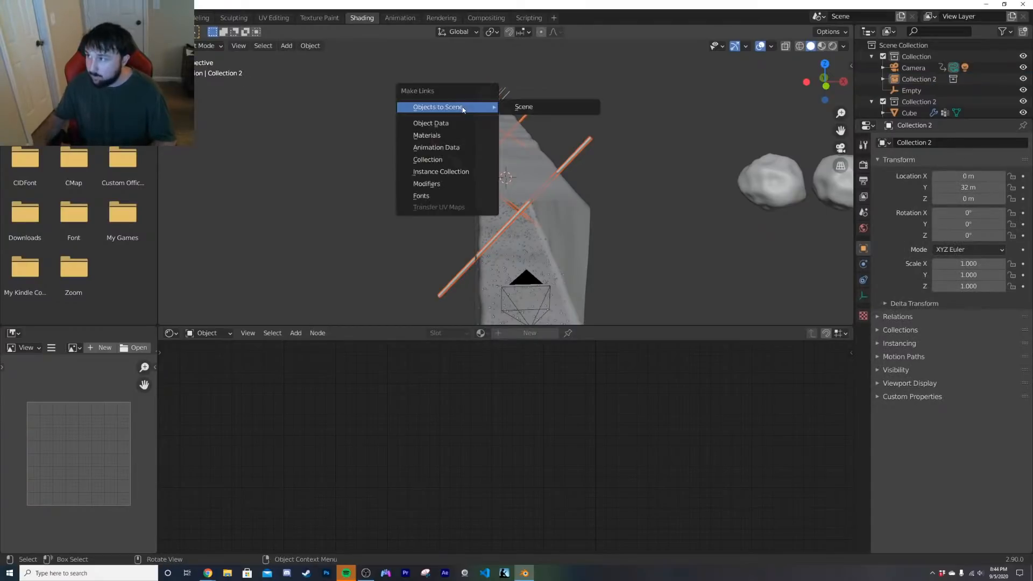
pyautogui.click(454, 136)
pyautogui.press('z')
pyautogui.click(462, 202)
pyautogui.scroll(6, 541, 210)
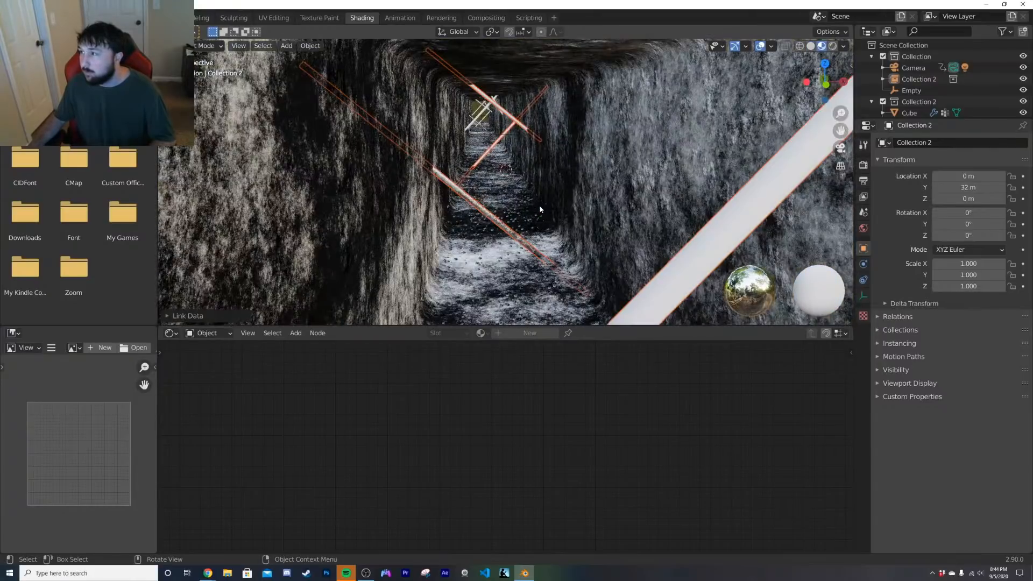
# Step: Select the untextured cylinders with the textured one active, and link its Material.003 to all of them
pyautogui.moveTo(709, 241); pyautogui.dragTo(616, 168, button='middle')
pyautogui.click(672, 152)
pyautogui.click(675, 156)
pyautogui.moveTo(537, 101); pyautogui.dragTo(512, 99, button='middle')
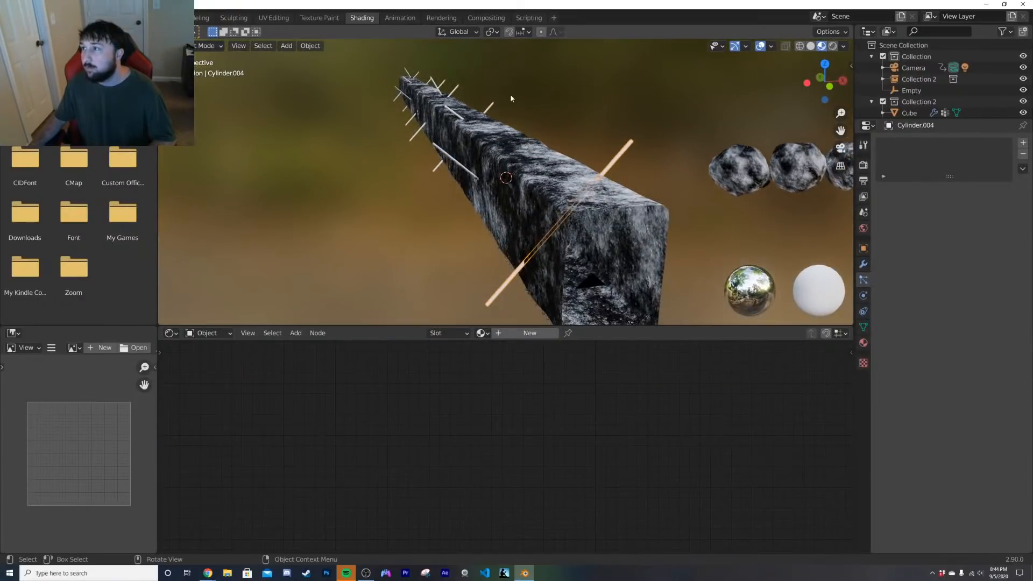
pyautogui.keyDown('shift'); pyautogui.click(443, 154); pyautogui.keyUp('shift')
pyautogui.hotkey('ctrl', 'l')
pyautogui.click(443, 154)
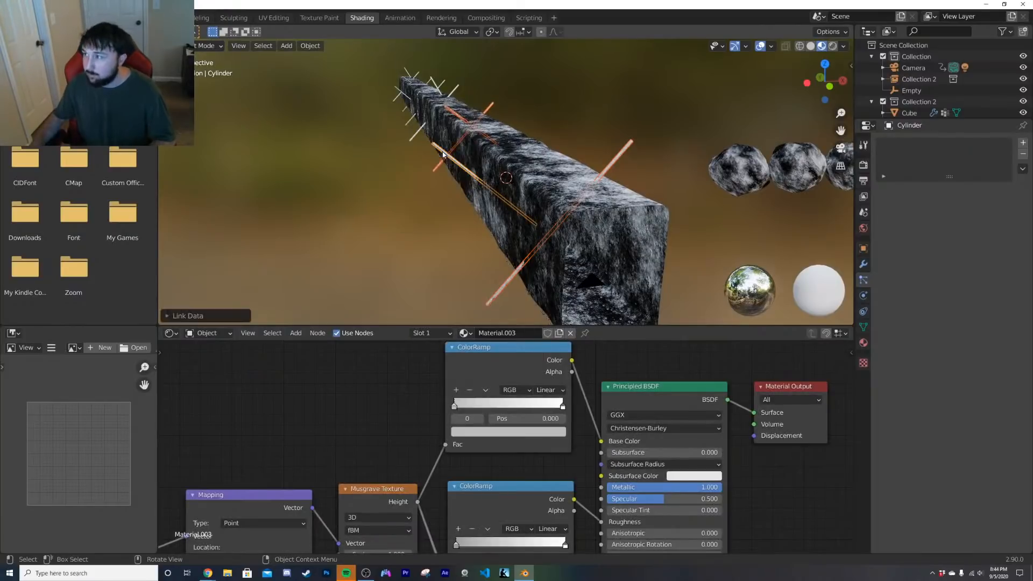
# Step: Link Material.003 from an already textured cylinder to the remaining plain cylinder farther along the tunnel
pyautogui.moveTo(405, 164); pyautogui.dragTo(214, 257, button='middle')
pyautogui.click(243, 257)
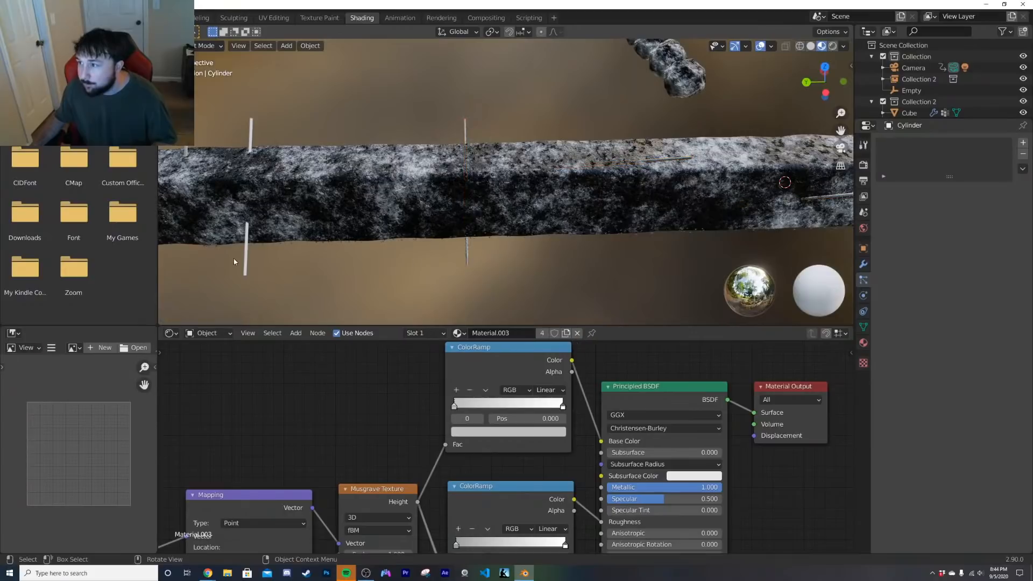
pyautogui.keyDown('shift'); pyautogui.click(466, 259); pyautogui.keyUp('shift')
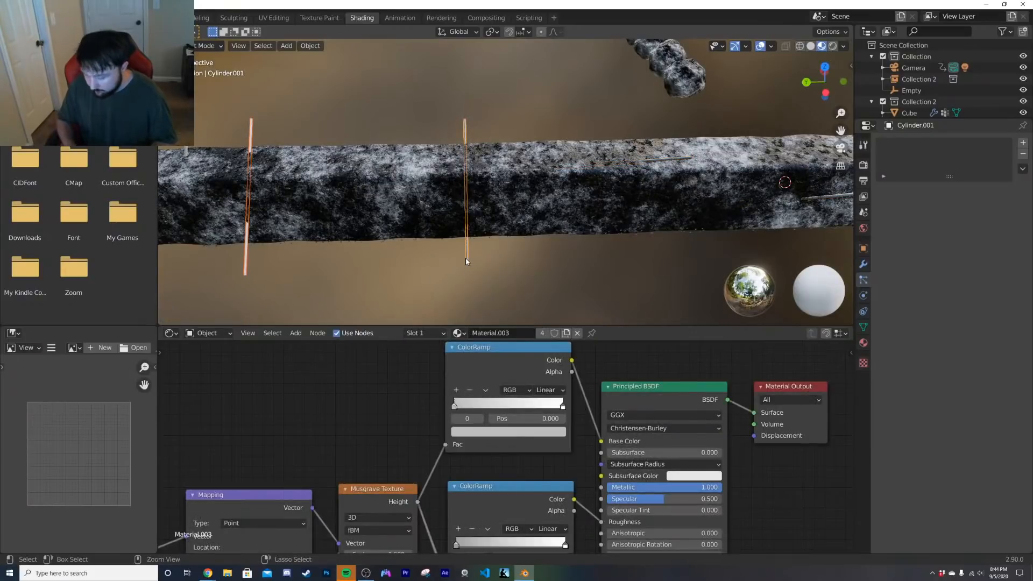
pyautogui.hotkey('ctrl', 'l')
pyautogui.click(466, 257)
pyautogui.click(442, 270)
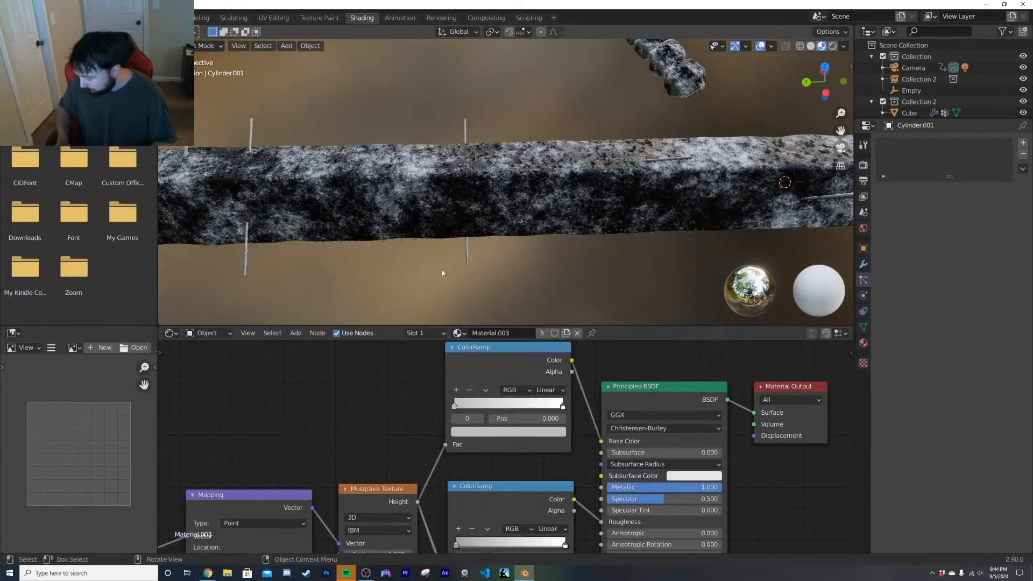
# Step: Play the animation through the camera in rendered shading to check the textured cylinders
pyautogui.press('KP_0')
pyautogui.press('z')
pyautogui.click(440, 203)
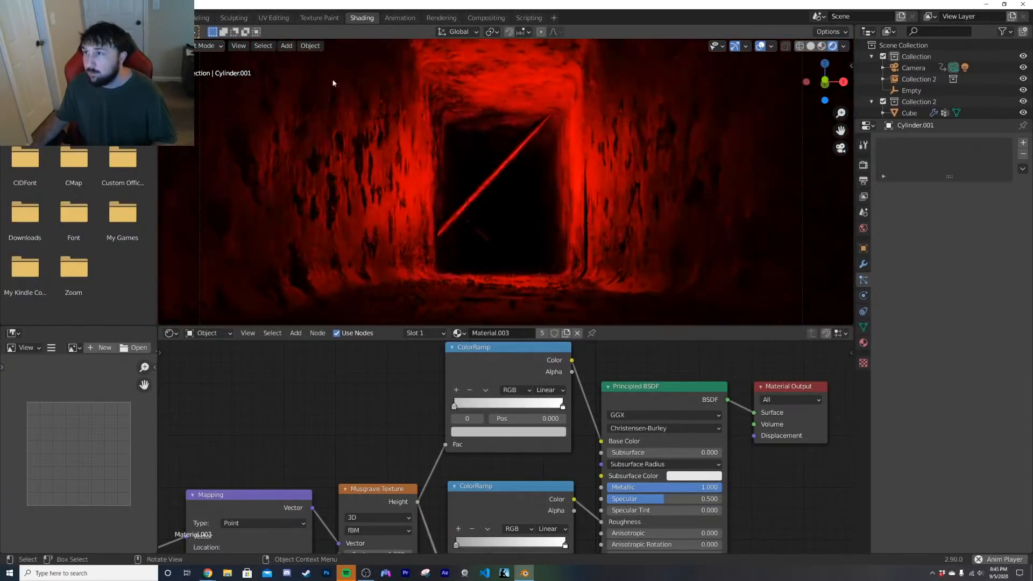
# Step: Switch to the Layout workspace in solid shading, stop playback, and return to frame 1
pyautogui.click(156, 18)
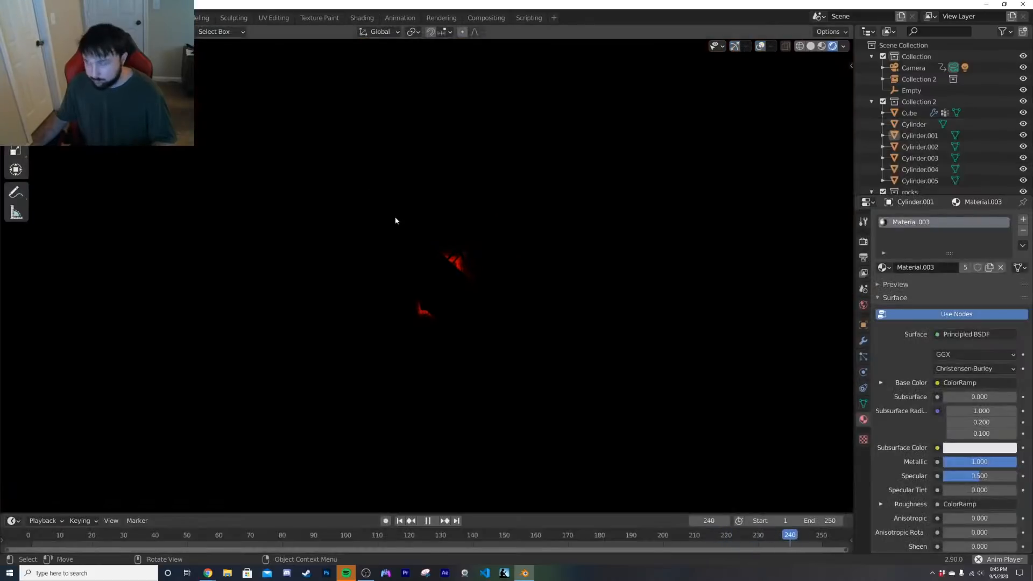
pyautogui.press('z')
pyautogui.click(431, 242)
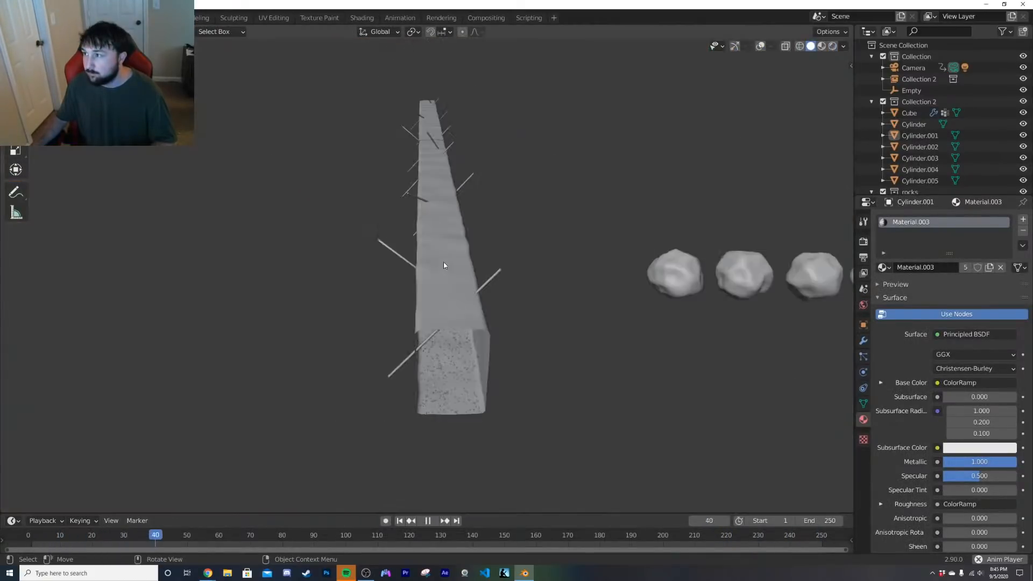
pyautogui.click(426, 521)
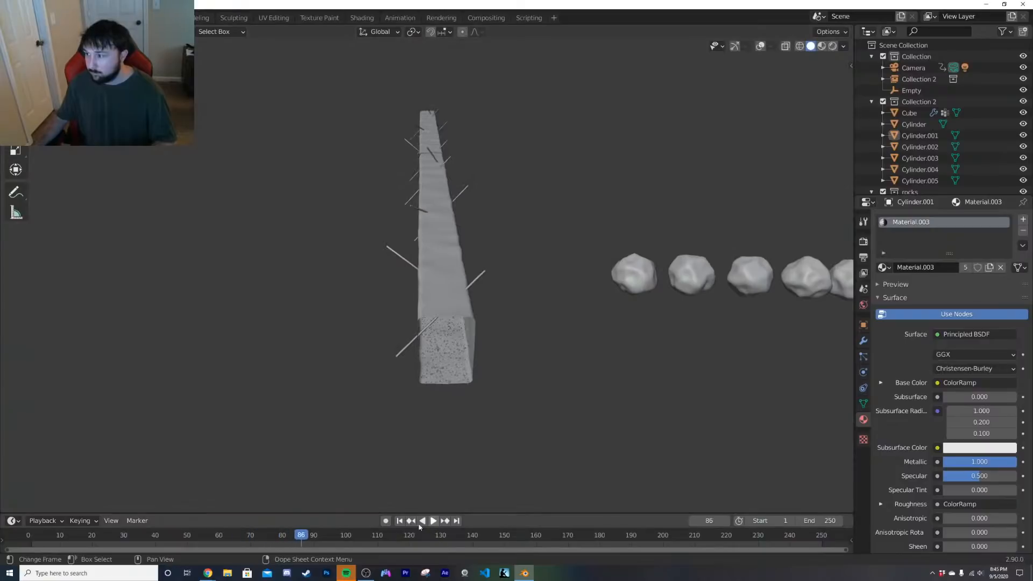
pyautogui.click(400, 521)
# Step: Show the viewport overlays and gizmos, hide the Collection 2 instance, and view the tunnel from the top
pyautogui.moveTo(452, 367); pyautogui.dragTo(468, 279, button='middle')
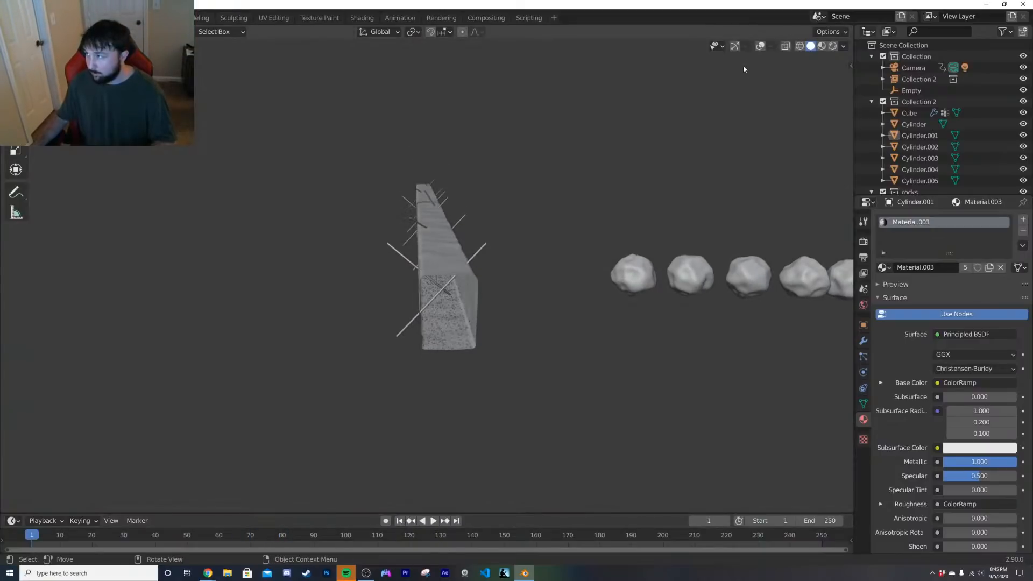
pyautogui.click(423, 209)
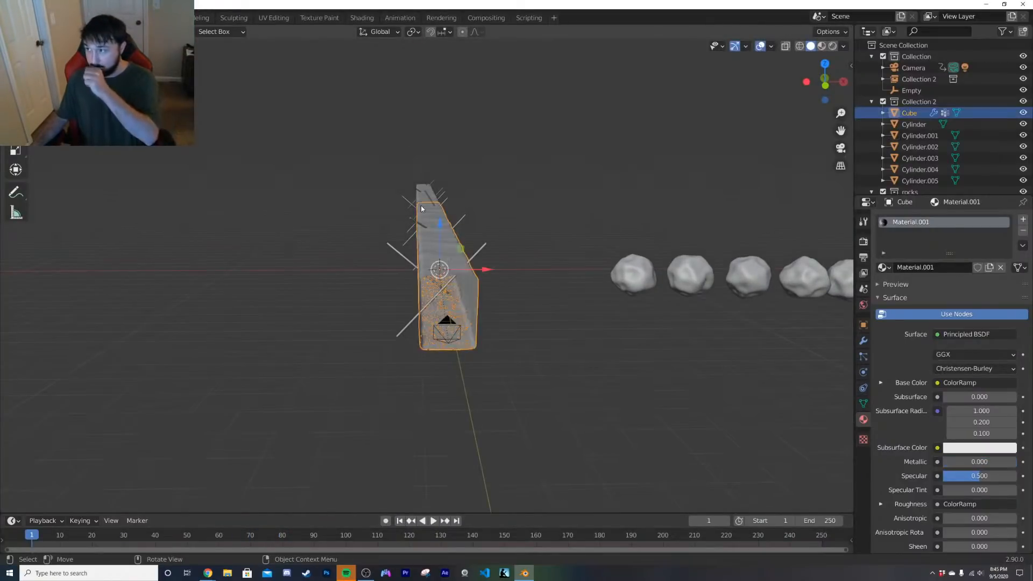
pyautogui.click(421, 196)
pyautogui.hotkey('alt', 'a')
pyautogui.moveTo(422, 199); pyautogui.dragTo(533, 286, button='middle')
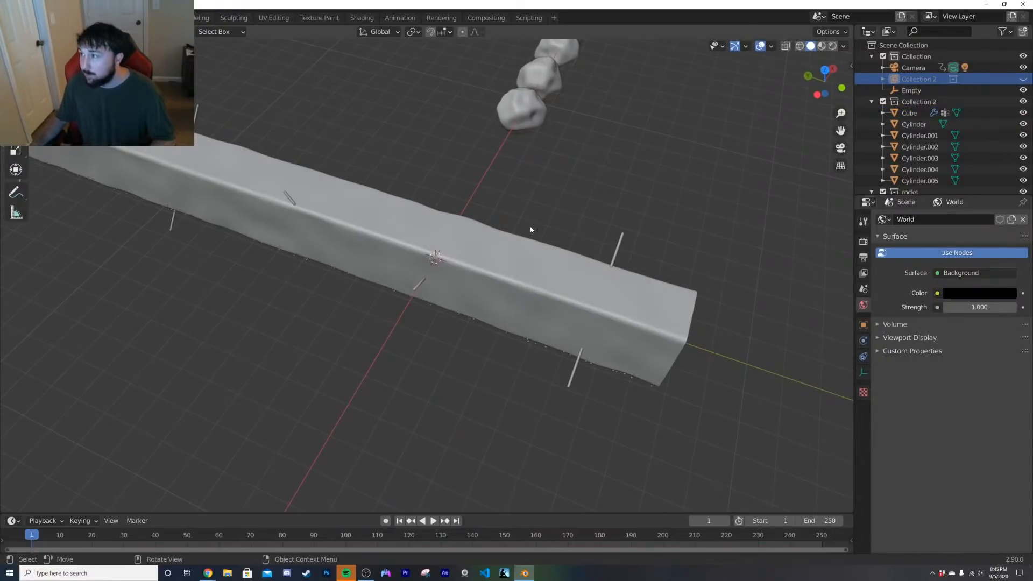
pyautogui.press('`')
pyautogui.click(526, 162)
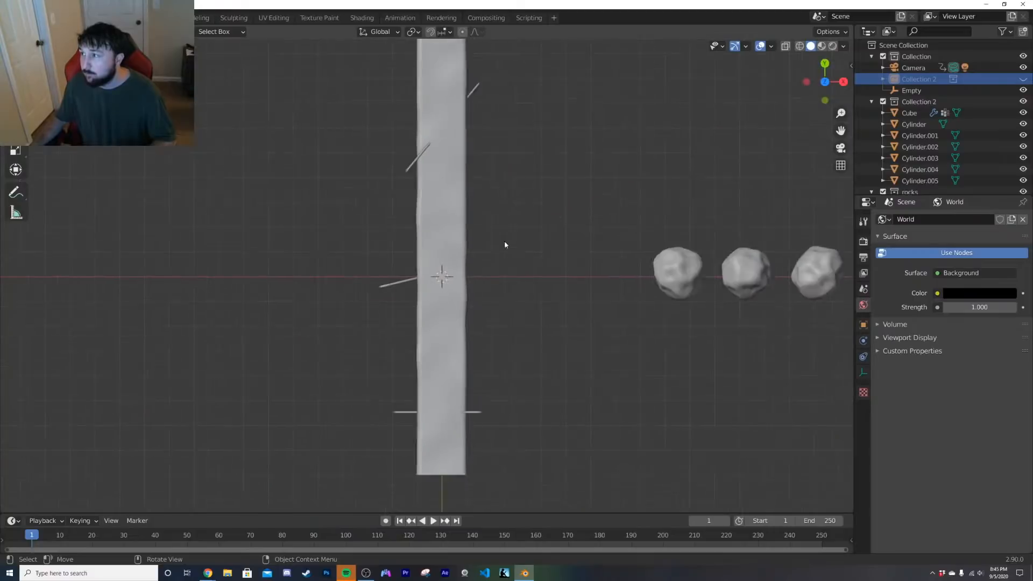
# Step: Duplicate the cylinder nearest the tunnel's front end four times, spacing the copies unevenly along the front stretch
pyautogui.scroll(-2, 504, 240)
pyautogui.click(415, 357)
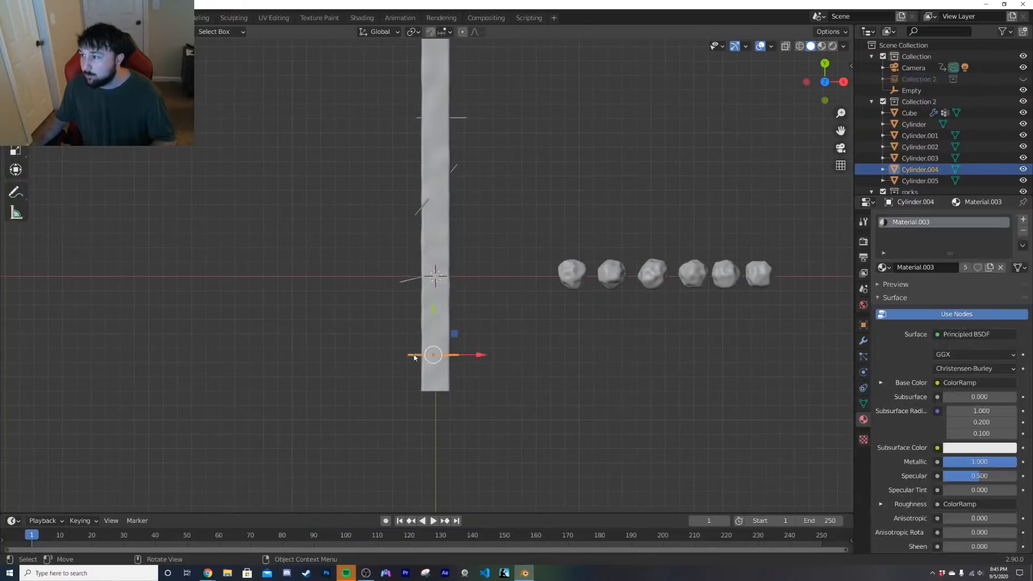
pyautogui.hotkey('shift', 'd')
pyautogui.click(412, 304)
pyautogui.hotkey('shift', 'd')
pyautogui.click(415, 325)
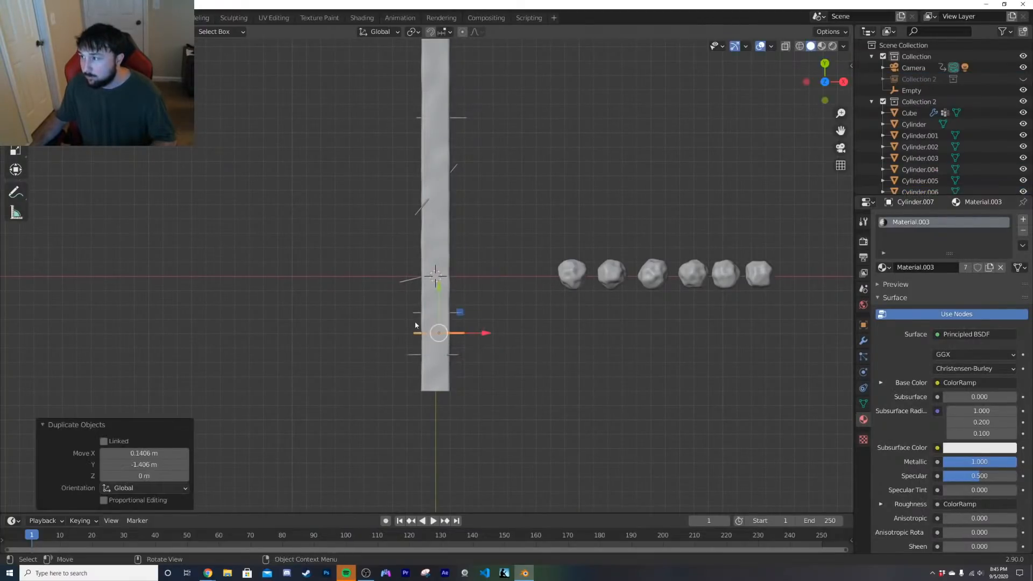
pyautogui.hotkey('shift', 'd')
pyautogui.click(415, 371)
pyautogui.hotkey('shift', 'd')
pyautogui.click(413, 286)
# Step: Continue duplicating the cylinder along the middle of the tunnel, placing seven more copies at irregular intervals
pyautogui.hotkey('shift', 'd')
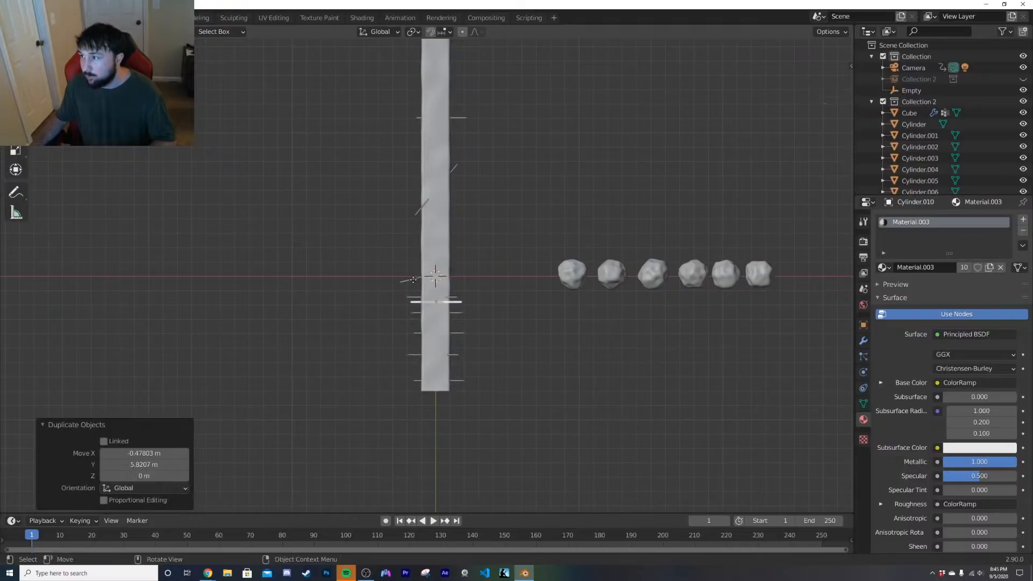
pyautogui.click(413, 216)
pyautogui.hotkey('shift', 'd')
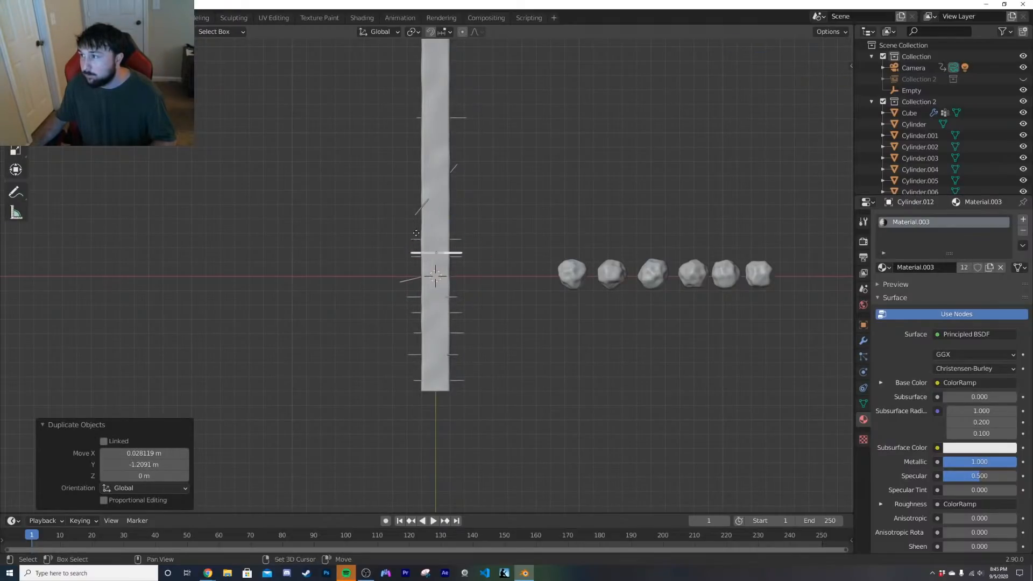
pyautogui.click(416, 236)
pyautogui.hotkey('shift', 'd')
pyautogui.click(417, 206)
pyautogui.hotkey('shift', 'd')
pyautogui.click(417, 164)
pyautogui.hotkey('shift', 'd')
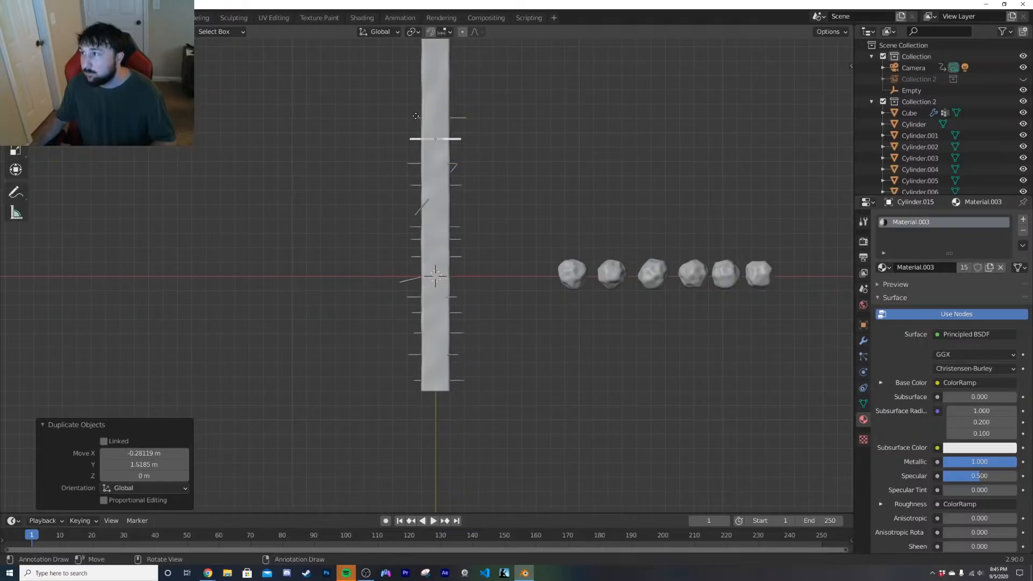
pyautogui.hotkey('shift', 'd')
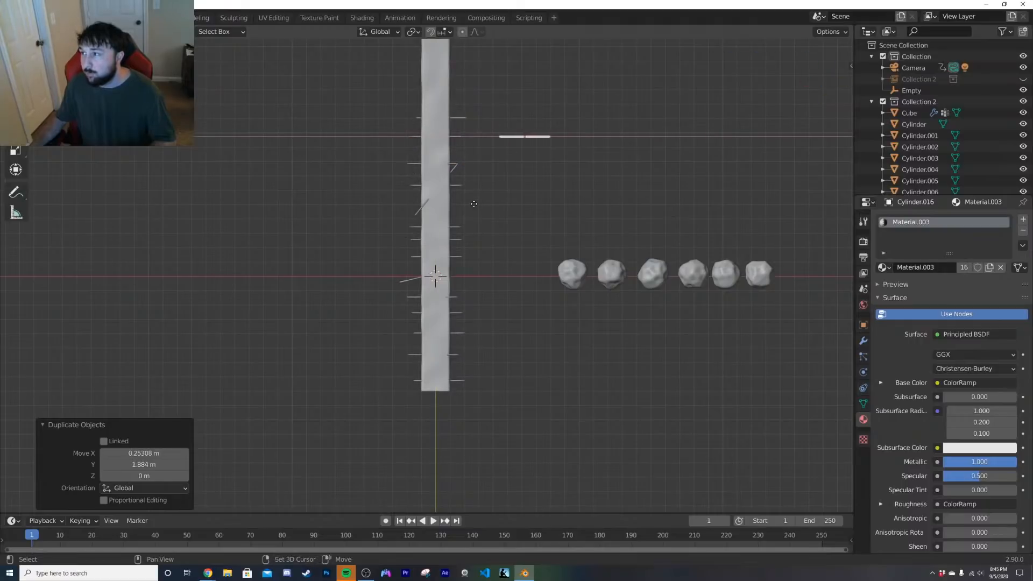
pyautogui.rightClick(386, 91)
pyautogui.press('g')
pyautogui.click(389, 43)
# Step: Fill the far stretch of the tunnel up to its end with seven more irregularly spaced cylinder duplicates
pyautogui.keyDown('shift'); pyautogui.moveTo(389, 43); pyautogui.dragTo(408, 247, button='middle'); pyautogui.keyUp('shift')
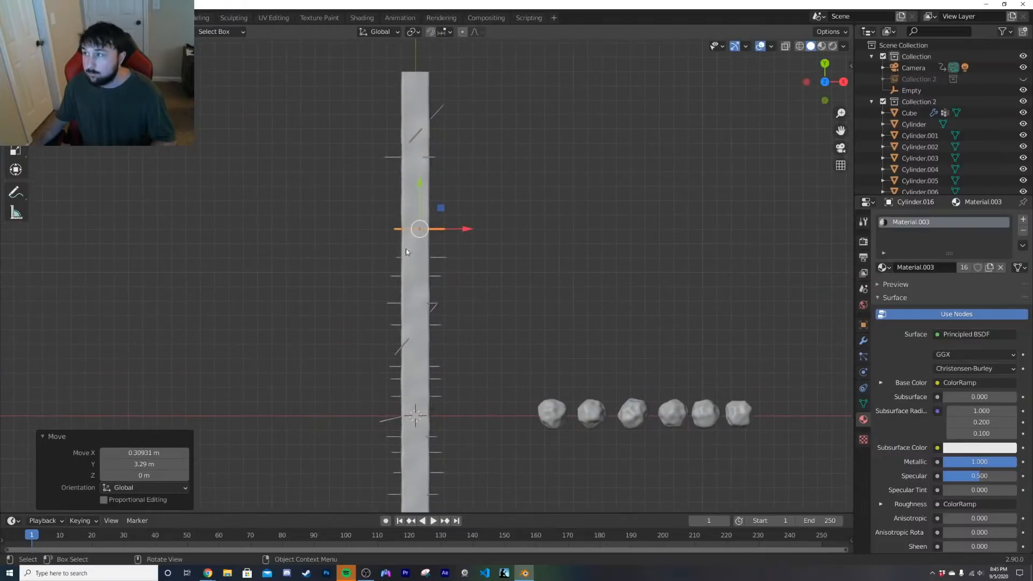
pyautogui.scroll(2, 409, 247)
pyautogui.hotkey('shift', 'd')
pyautogui.click(411, 205)
pyautogui.hotkey('shift', 'd')
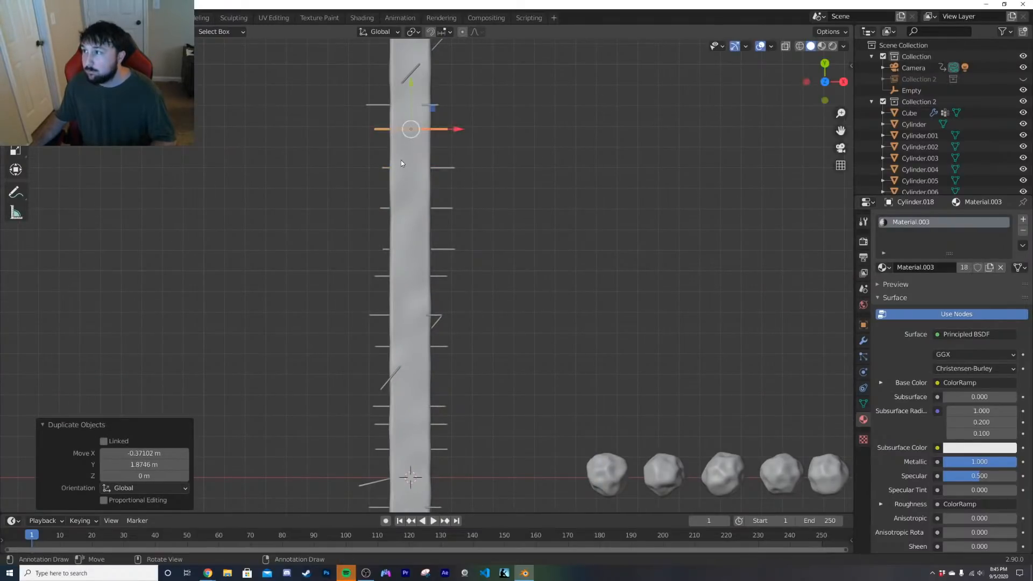
pyautogui.click(402, 157)
pyautogui.hotkey('shift', 'd')
pyautogui.click(405, 194)
pyautogui.hotkey('shift', 'd')
pyautogui.click(405, 215)
pyautogui.hotkey('shift', 'd')
pyautogui.hotkey('shift', 'd')
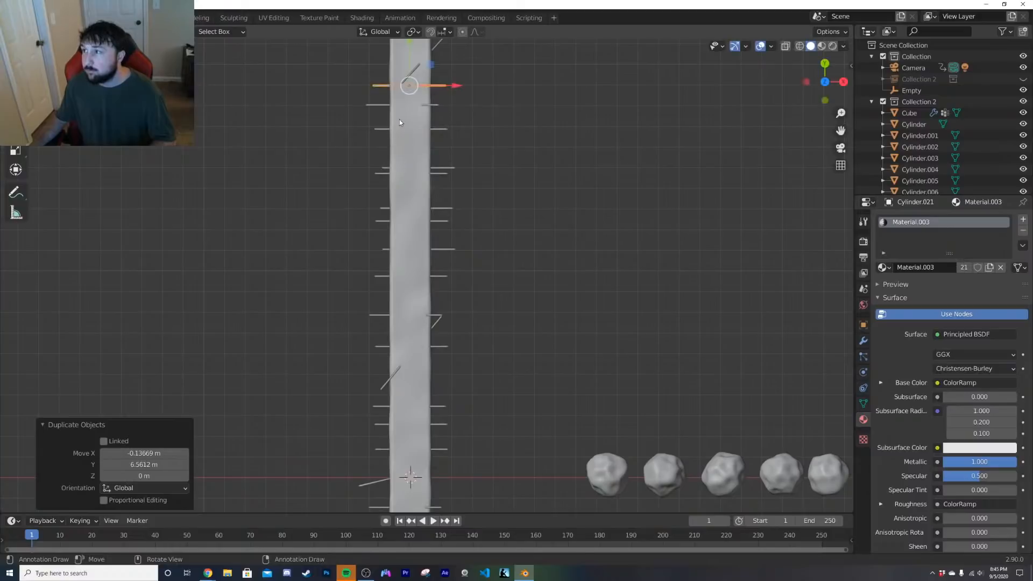
pyautogui.click(399, 119)
pyautogui.keyDown('shift'); pyautogui.moveTo(399, 119); pyautogui.dragTo(418, 182, button='middle'); pyautogui.keyUp('shift')
pyautogui.hotkey('shift', 'd')
pyautogui.click(418, 103)
pyautogui.click(420, 95)
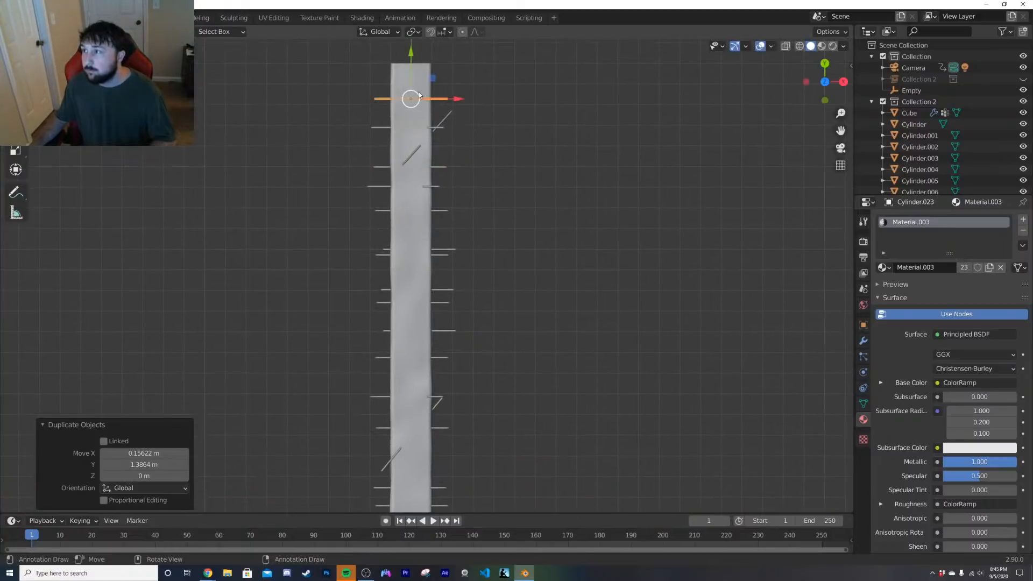
# Step: Hide the tunnel cube and the camera, and select all the cylinders along the tunnel's length
pyautogui.click(425, 136)
pyautogui.press('h')
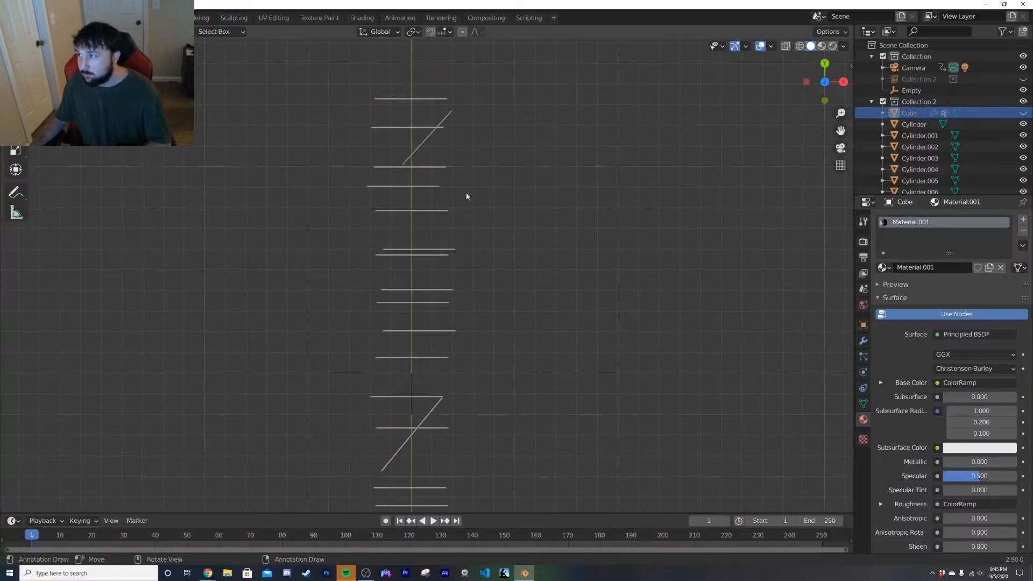
pyautogui.scroll(-2, 457, 221)
pyautogui.scroll(-2, 455, 229)
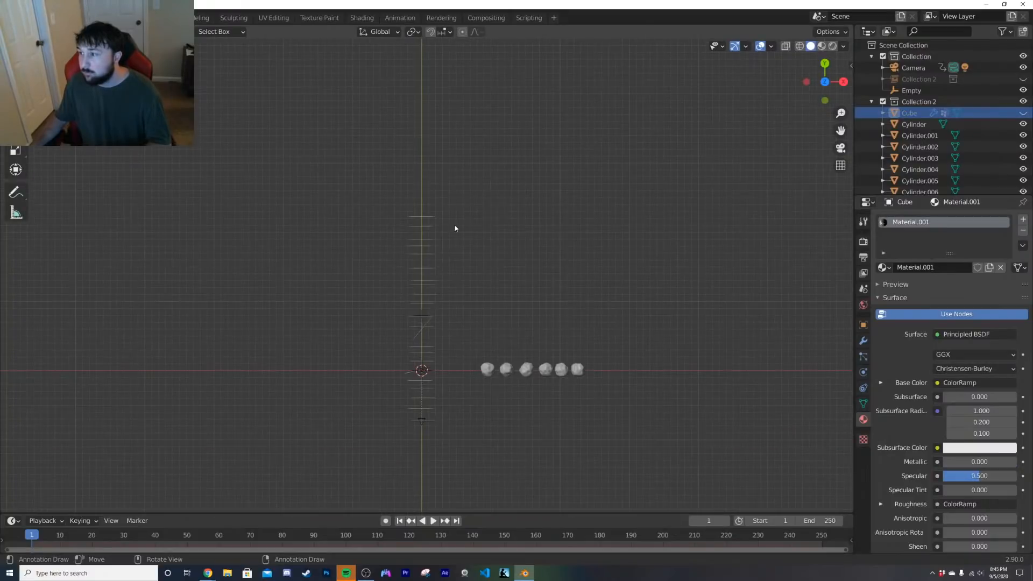
pyautogui.click(422, 428)
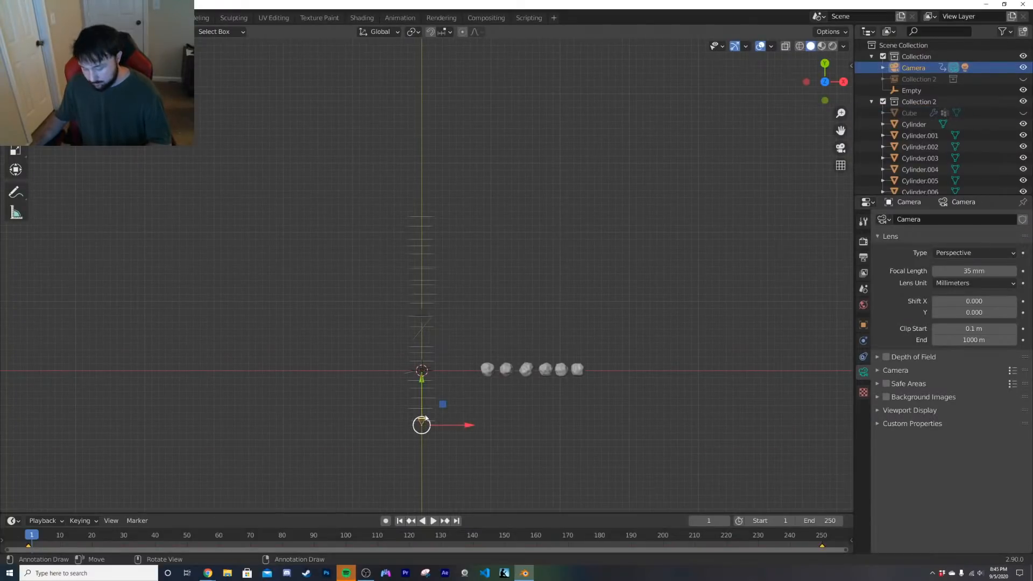
pyautogui.moveTo(349, 181); pyautogui.dragTo(447, 453)
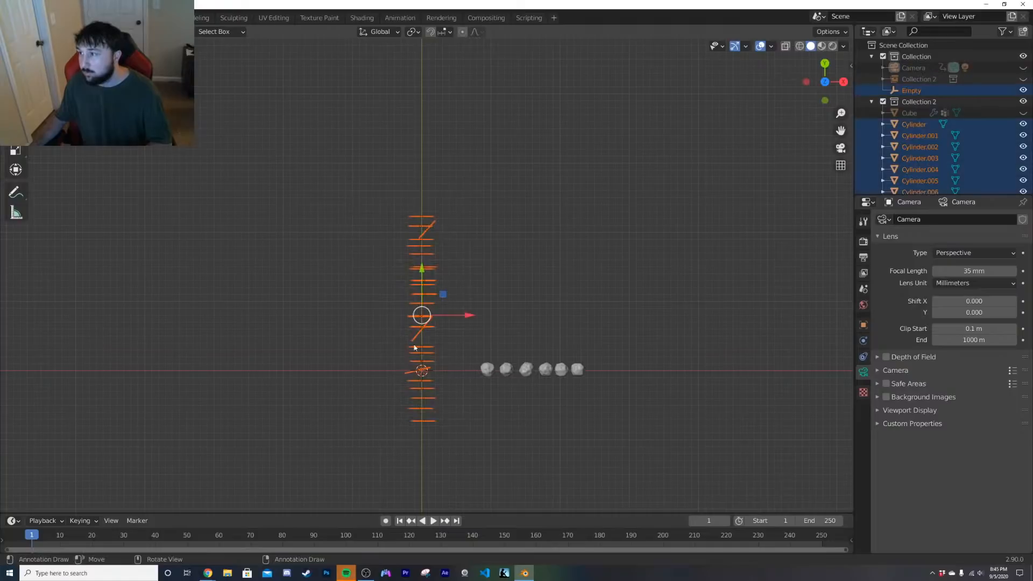
pyautogui.scroll(3, 348, 228)
pyautogui.moveTo(349, 228); pyautogui.dragTo(408, 249, button='middle')
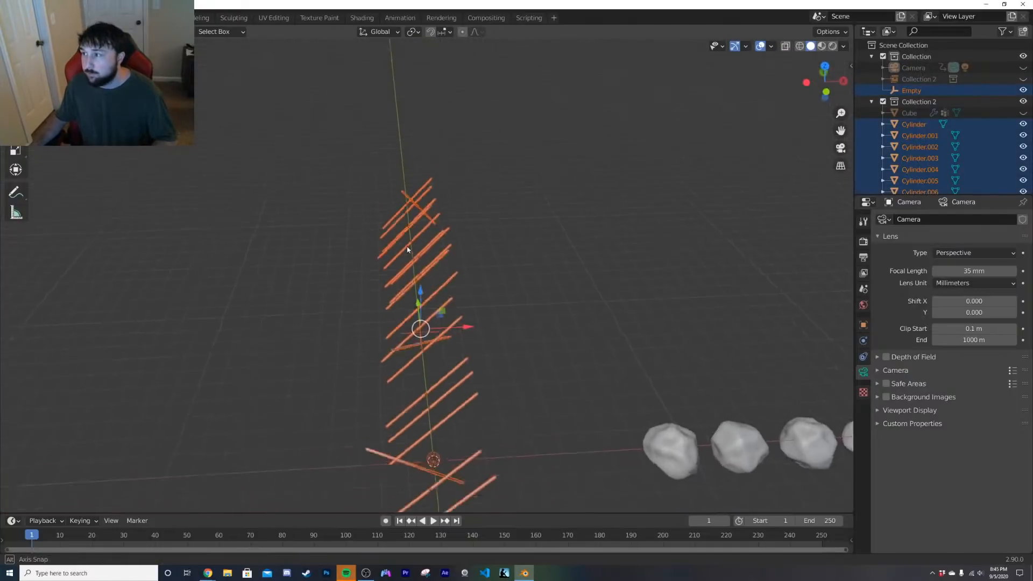
# Step: Unhide the tunnel cube, the Collection 2 instance and the camera, and check the scene through the camera
pyautogui.click(1023, 113)
pyautogui.click(1023, 79)
pyautogui.click(1023, 68)
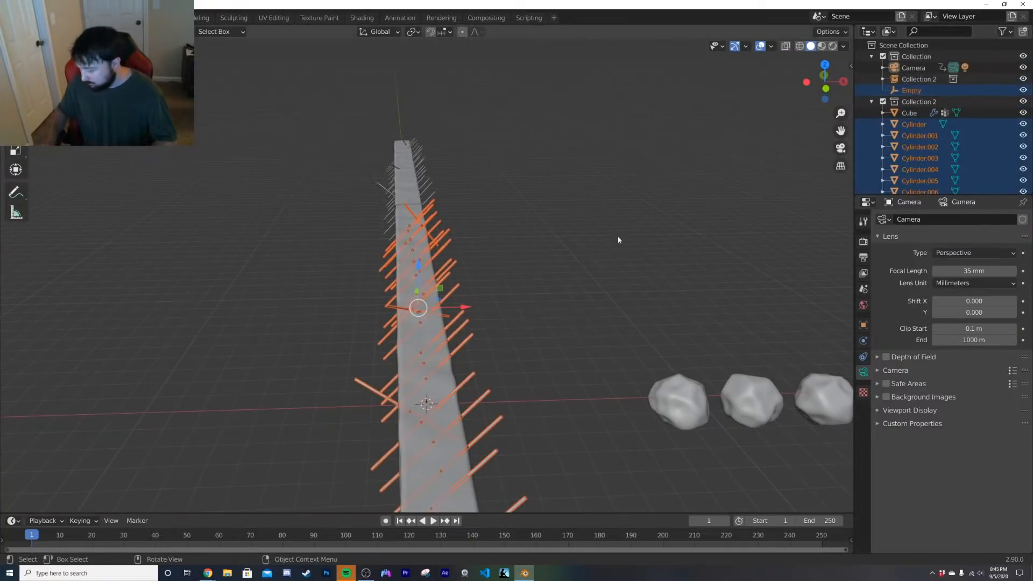
pyautogui.press('KP_0')
pyautogui.press('KP_0')
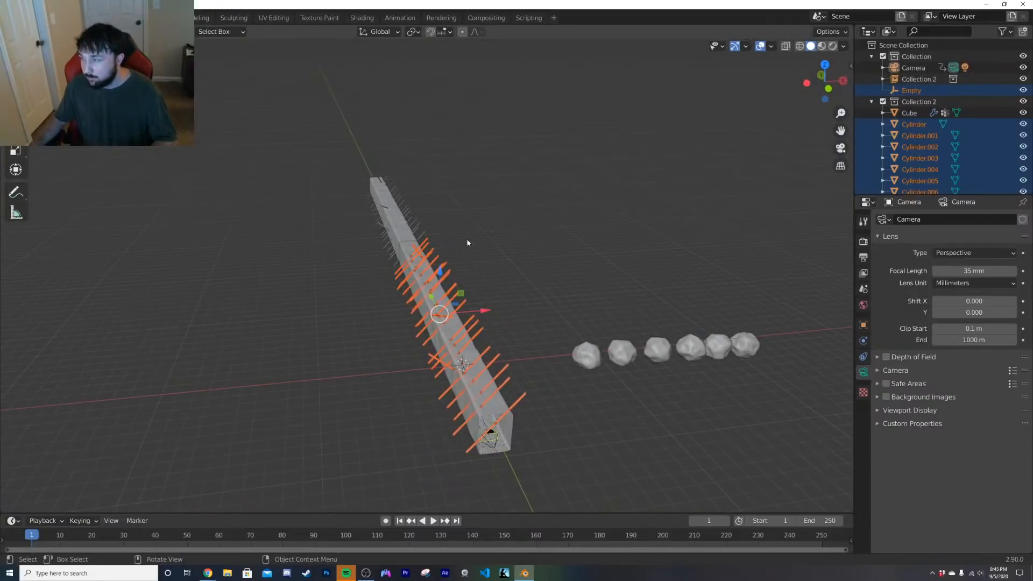
# Step: Move the selected cylinders and the empty into Collection 2
pyautogui.press('m')
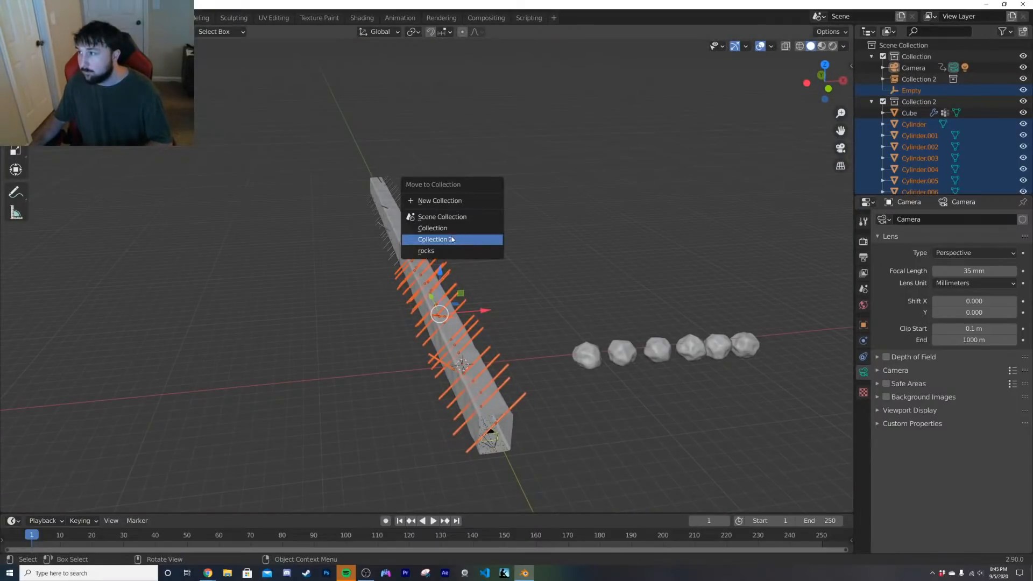
pyautogui.click(451, 240)
pyautogui.moveTo(393, 251); pyautogui.dragTo(394, 243, button='middle')
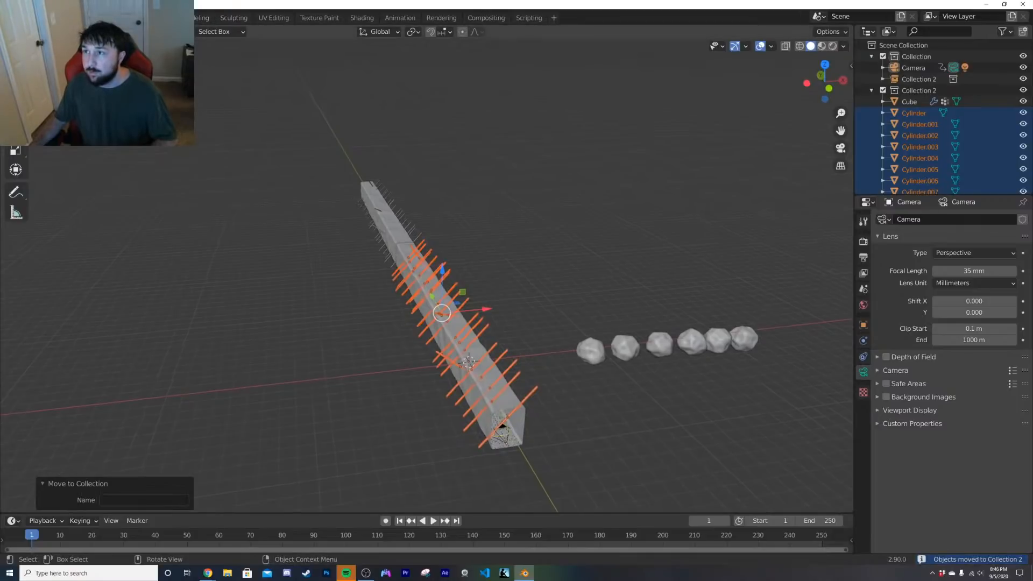
# Step: Randomize the transform of the selected cylinders with a Y rotation of 72°
pyautogui.rightClick(194, 209)
pyautogui.moveTo(237, 58)
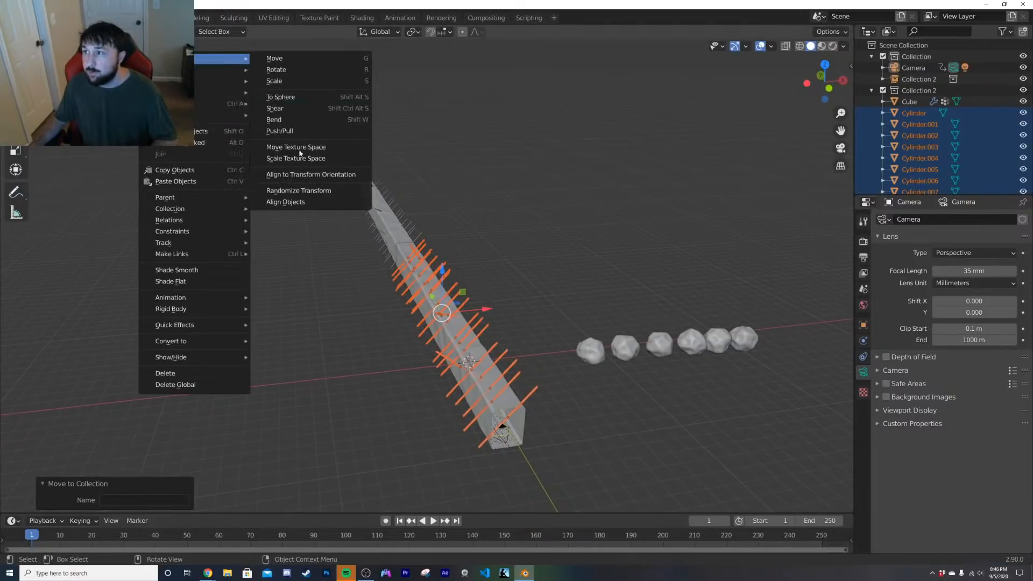
pyautogui.click(298, 191)
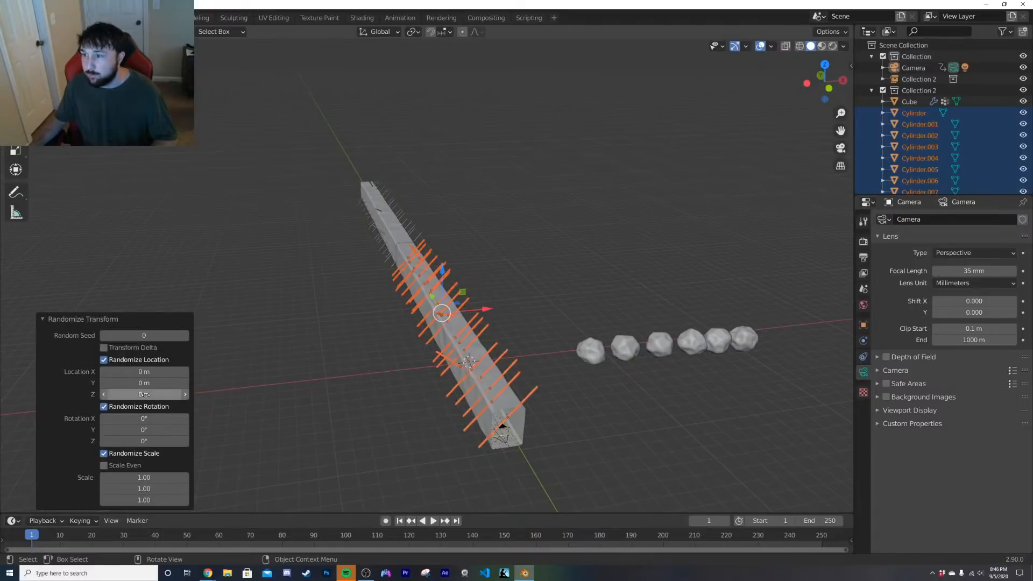
pyautogui.moveTo(144, 395); pyautogui.dragTo(178, 394)
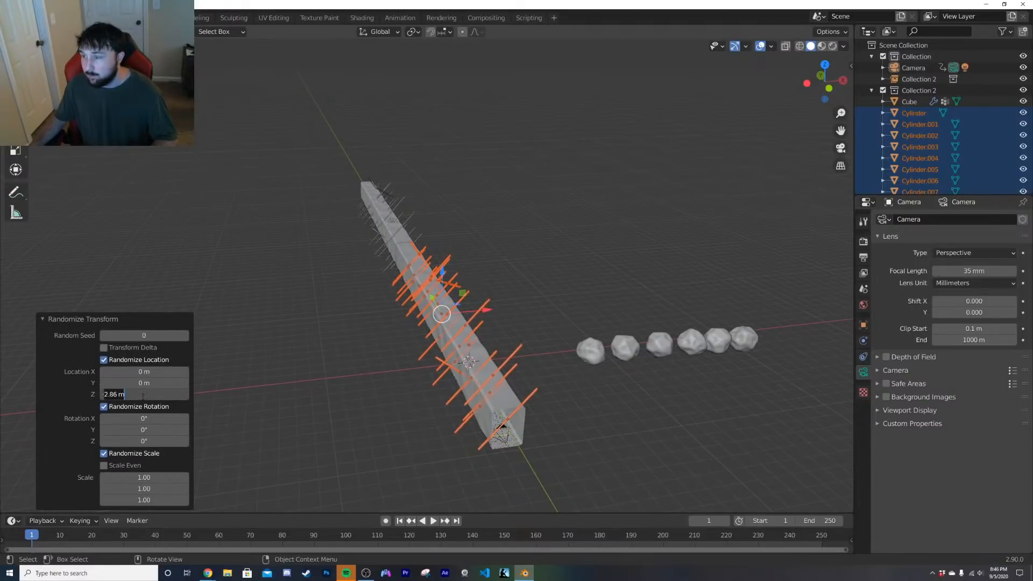
pyautogui.press('Return')
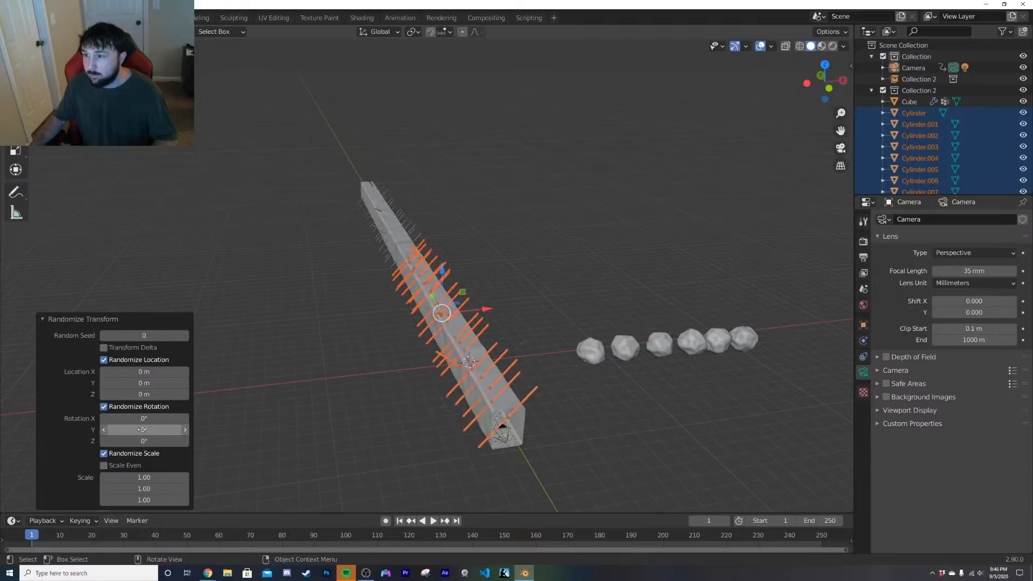
pyautogui.moveTo(144, 429); pyautogui.dragTo(161, 430)
pyautogui.moveTo(440, 347); pyautogui.dragTo(439, 318, button='middle')
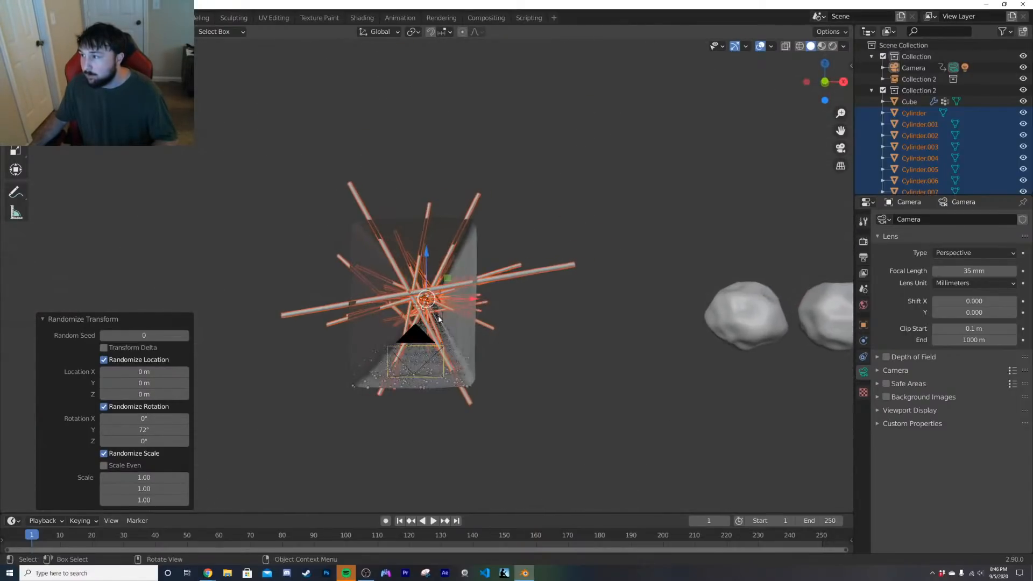
# Step: Set the location randomization of the cylinders to 0 m on X and Y and 0.99 m on Z
pyautogui.moveTo(145, 382); pyautogui.dragTo(147, 371)
pyautogui.click(142, 372)
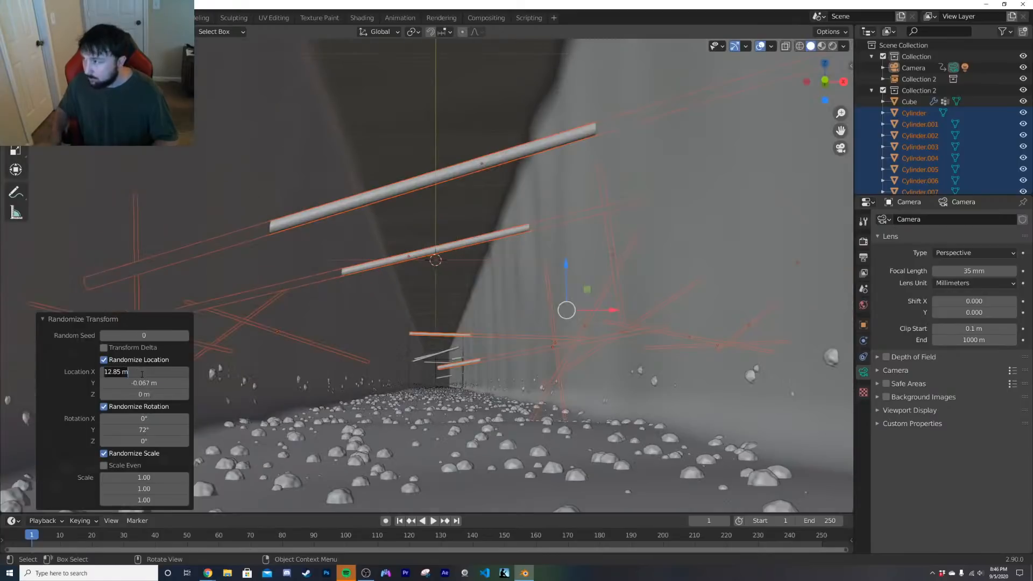
pyautogui.write('0')
pyautogui.press('Return')
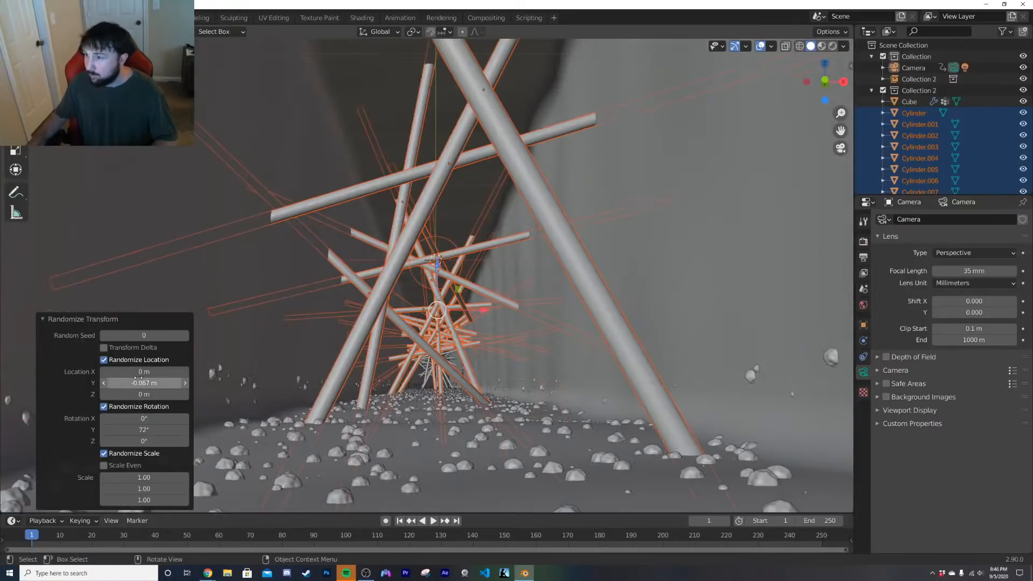
pyautogui.write('0')
pyautogui.press('Return')
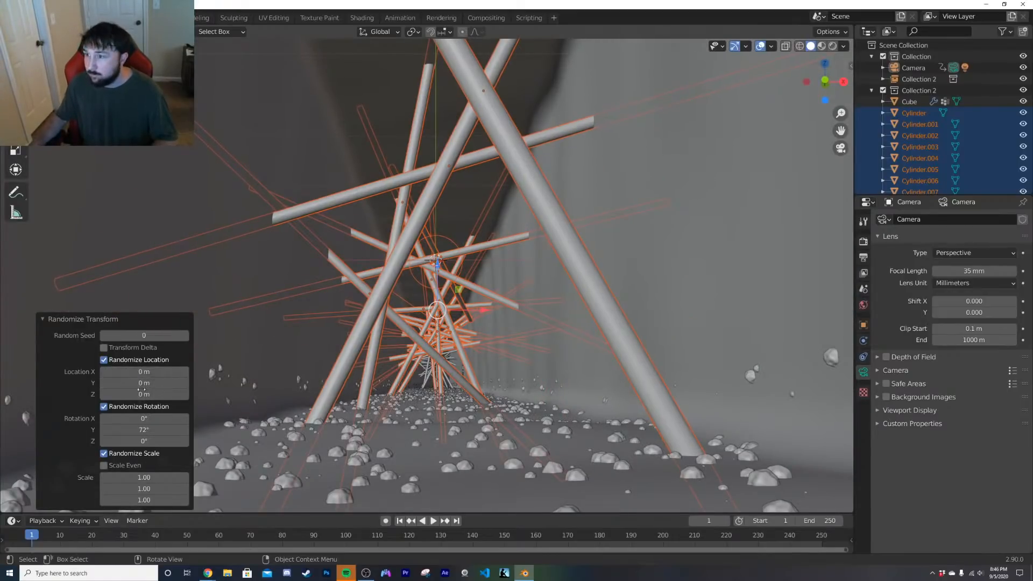
pyautogui.moveTo(141, 390)
pyautogui.mouseDown()
pyautogui.moveTo(98, 390)
pyautogui.moveTo(148, 384)
pyautogui.mouseUp()
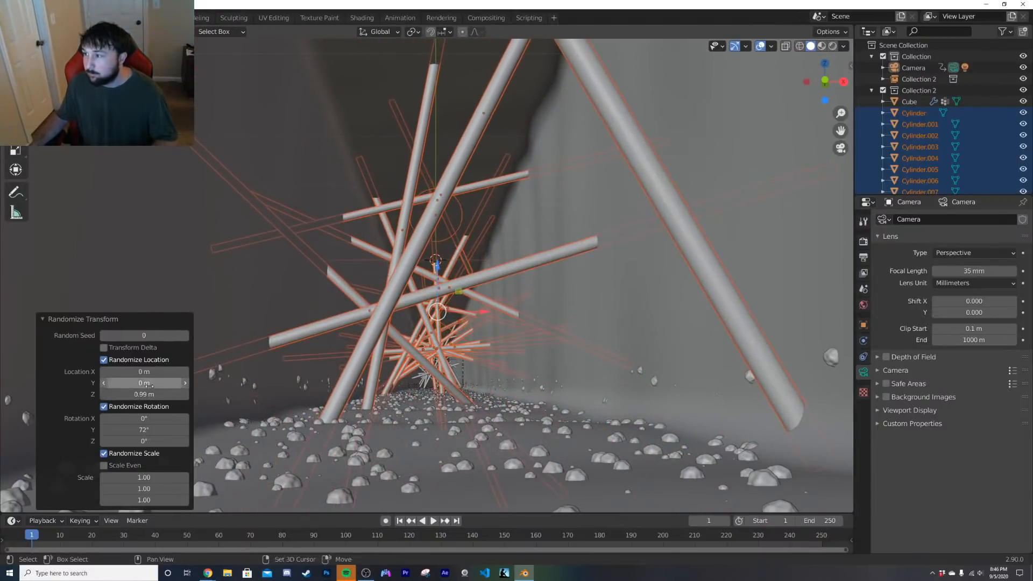
# Step: Preview the tunnel animation through the camera in rendered shading with the gizmos and overlays hidden
pyautogui.click(532, 388)
pyautogui.press('z')
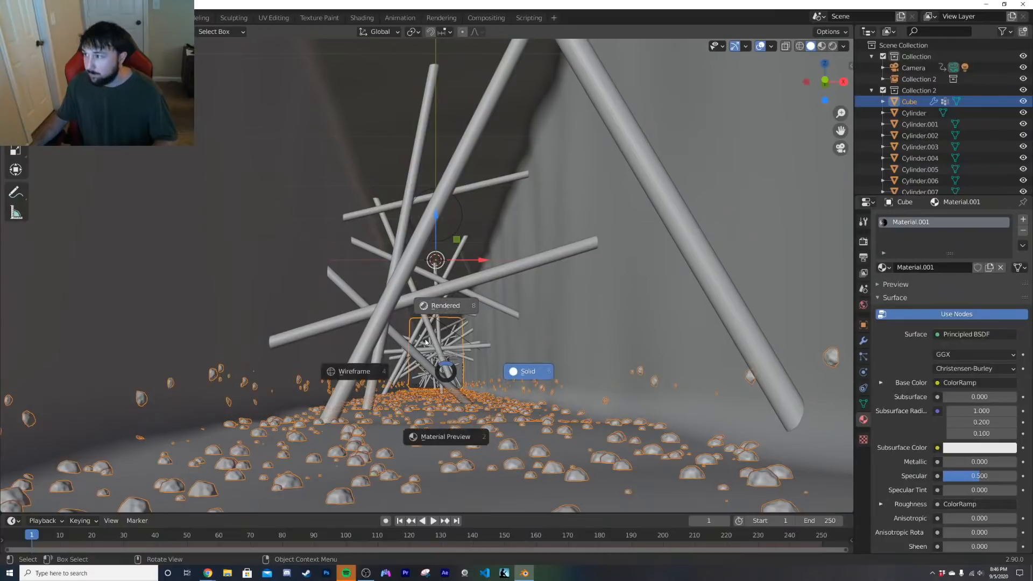
pyautogui.click(536, 315)
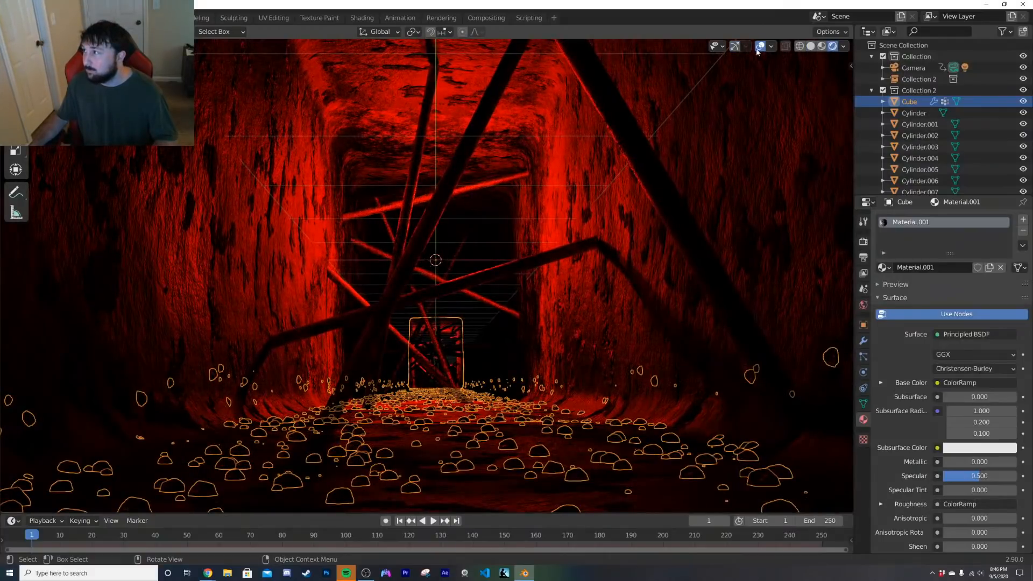
pyautogui.click(734, 47)
pyautogui.press('space')
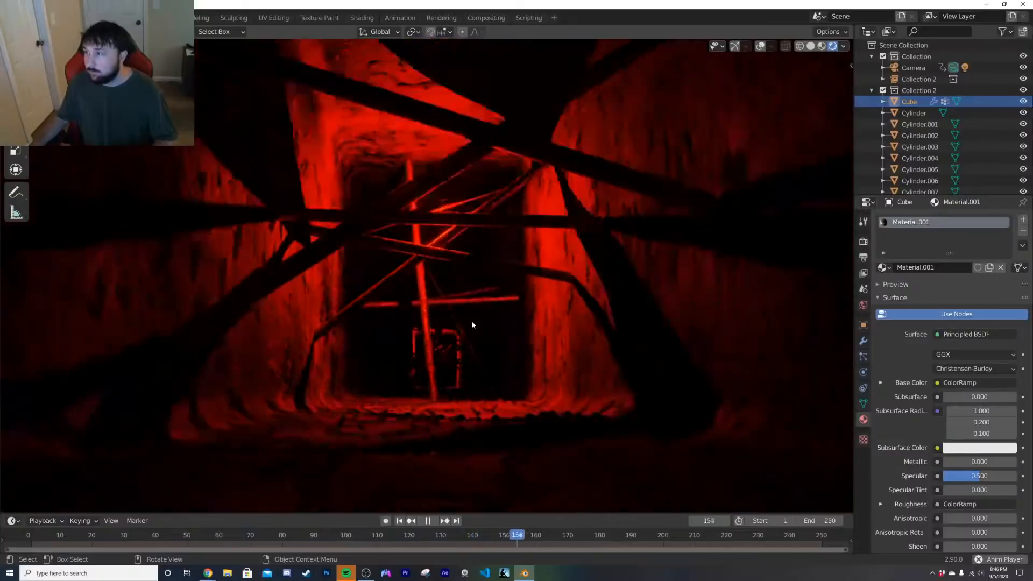
pyautogui.press('space')
pyautogui.press('space')
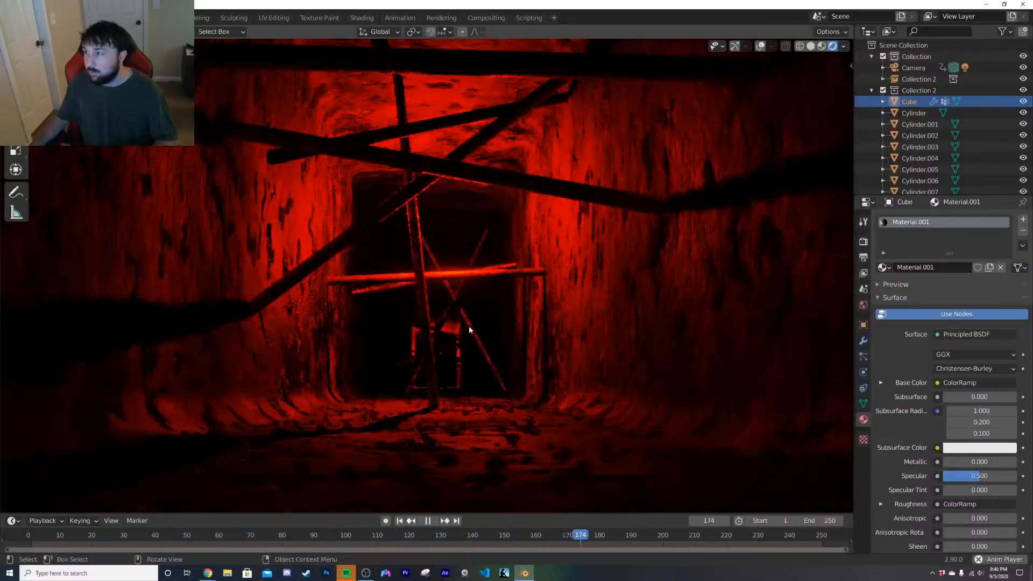
pyautogui.press('space')
# Step: Move the upright cylinder at frame 194 about 0.31 m along negative X, replay the animation and return to frame 1
pyautogui.click(428, 331)
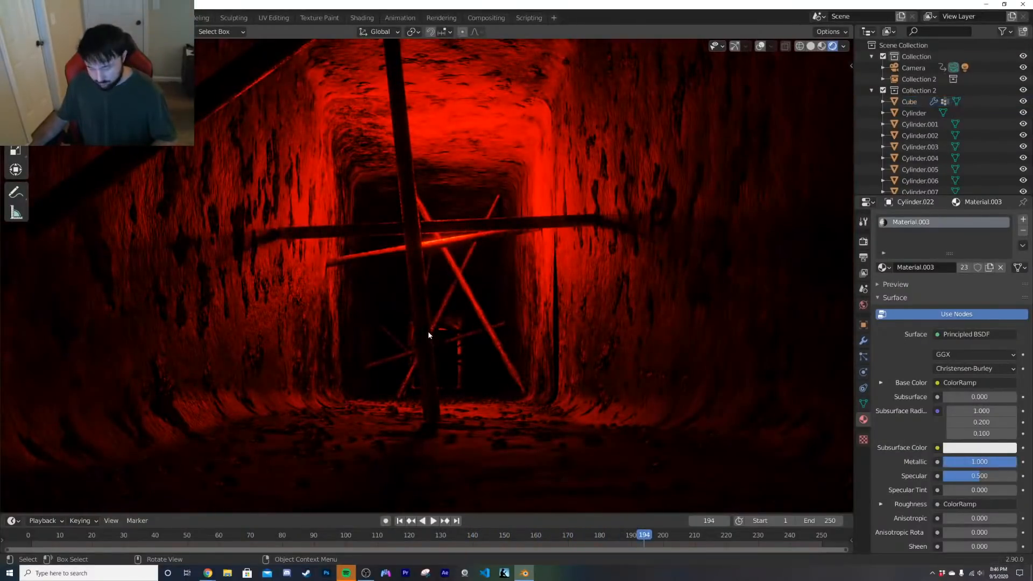
pyautogui.press('g')
pyautogui.click(444, 330)
pyautogui.press('space')
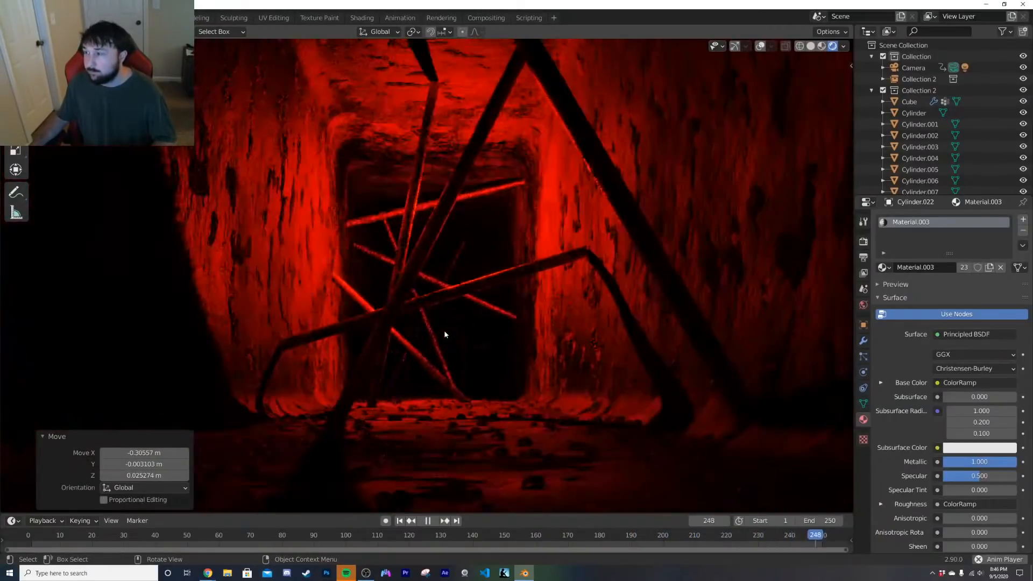
pyautogui.press('space')
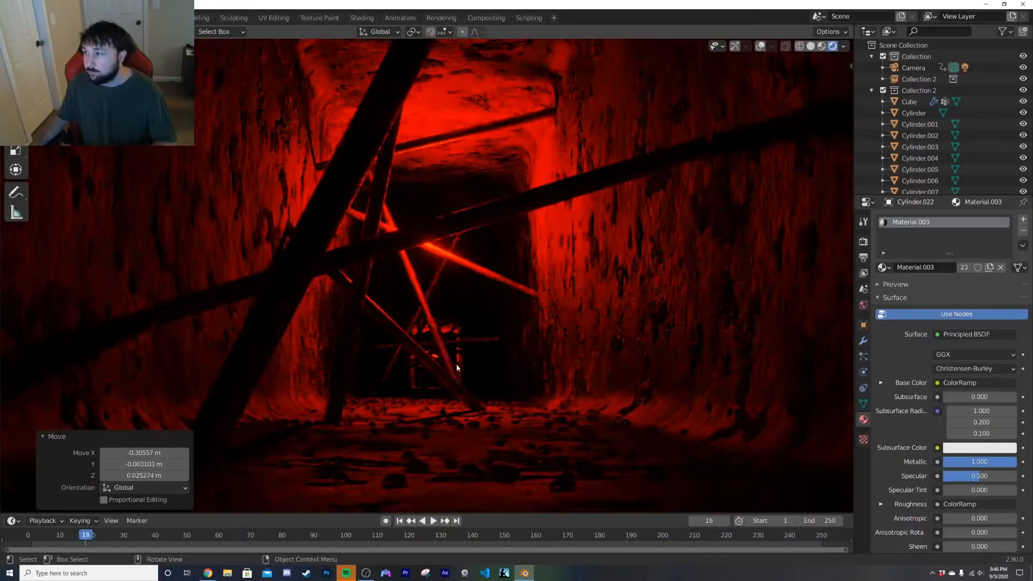
pyautogui.click(399, 521)
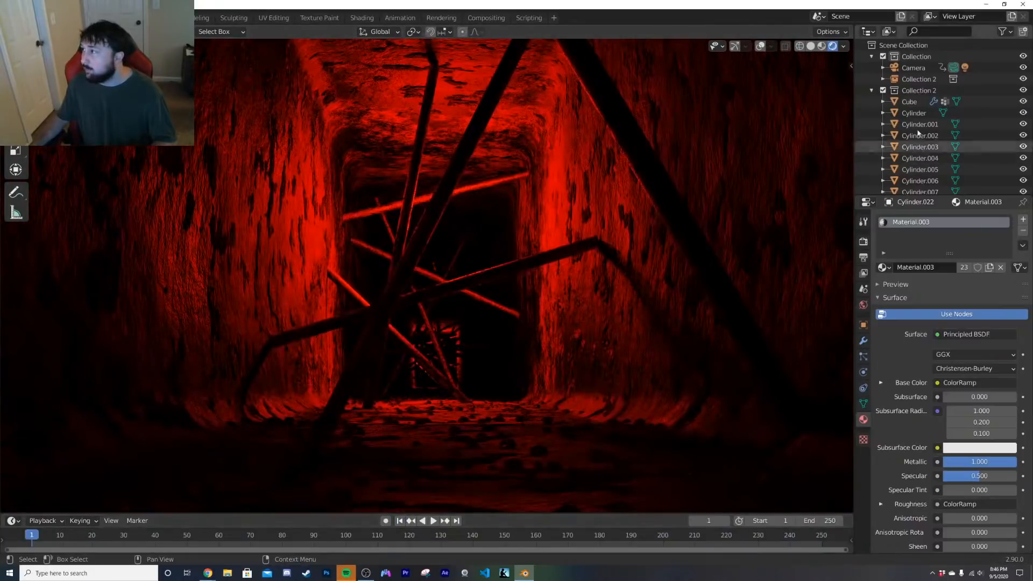
# Step: Move the Point light into the Scene Collection and play the animation to check the lighting
pyautogui.scroll(-5, 922, 129)
pyautogui.scroll(-10, 923, 153)
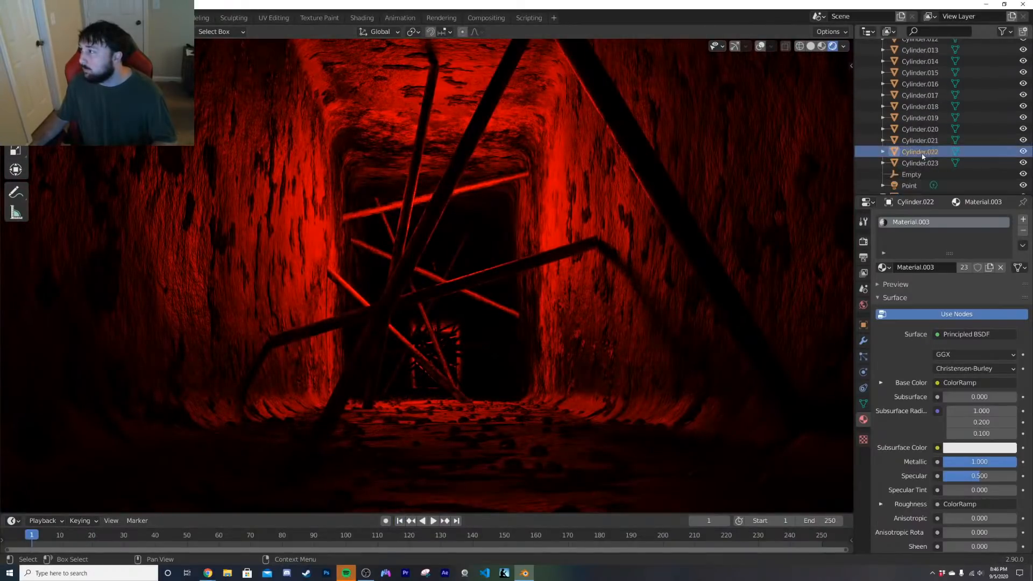
pyautogui.click(909, 105)
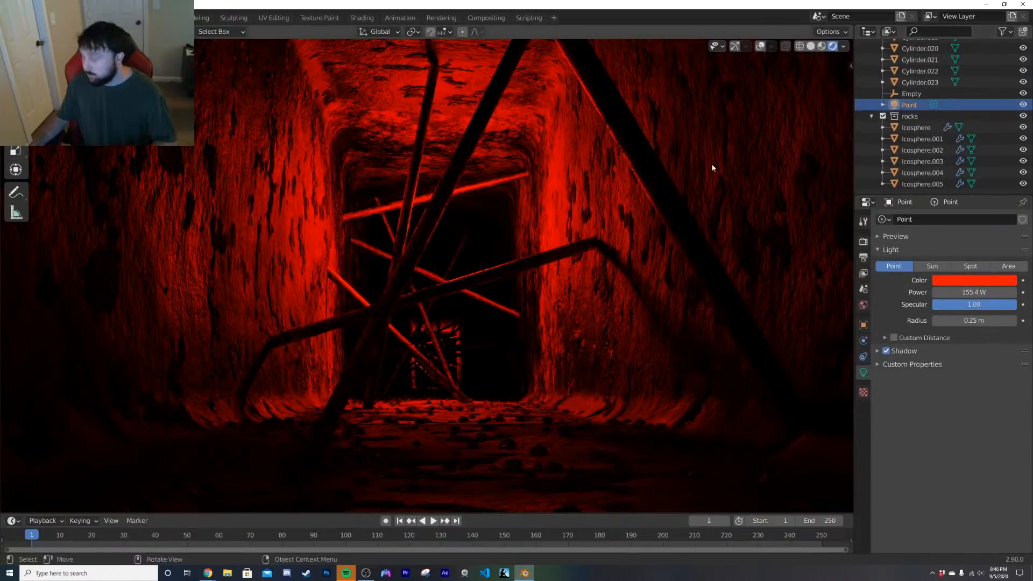
pyautogui.press('m')
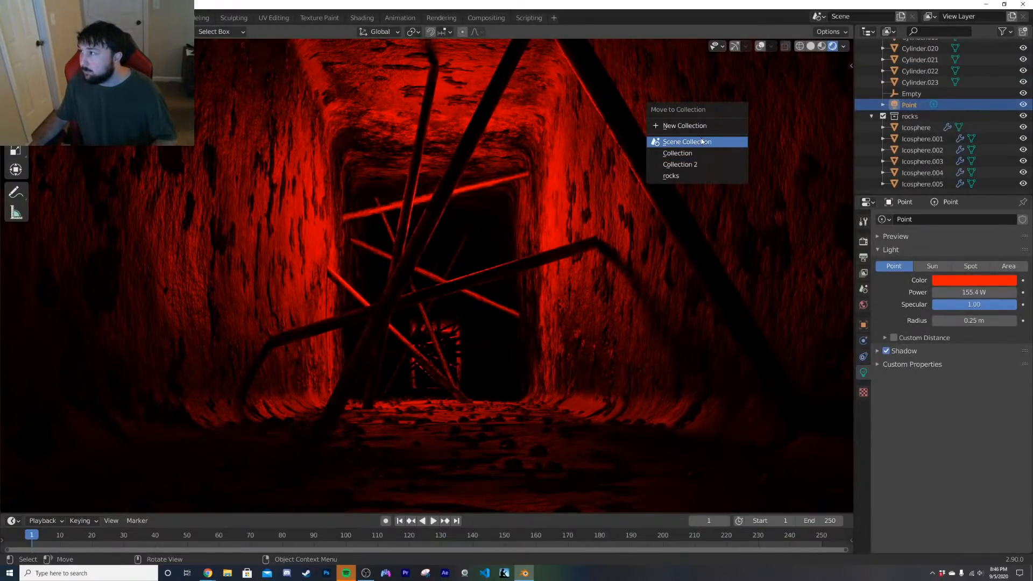
pyautogui.press('Return')
pyautogui.press('space')
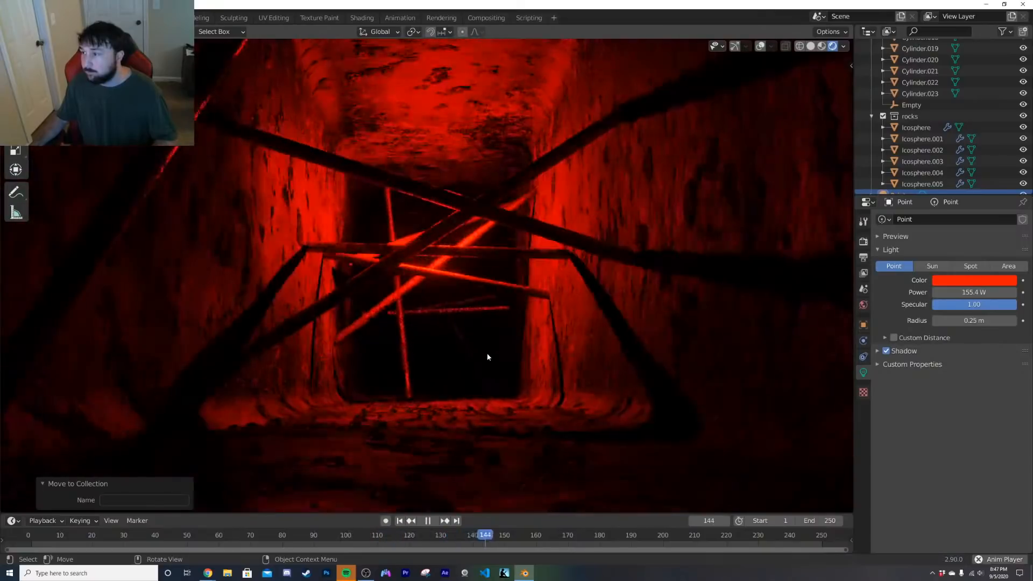
pyautogui.press('space')
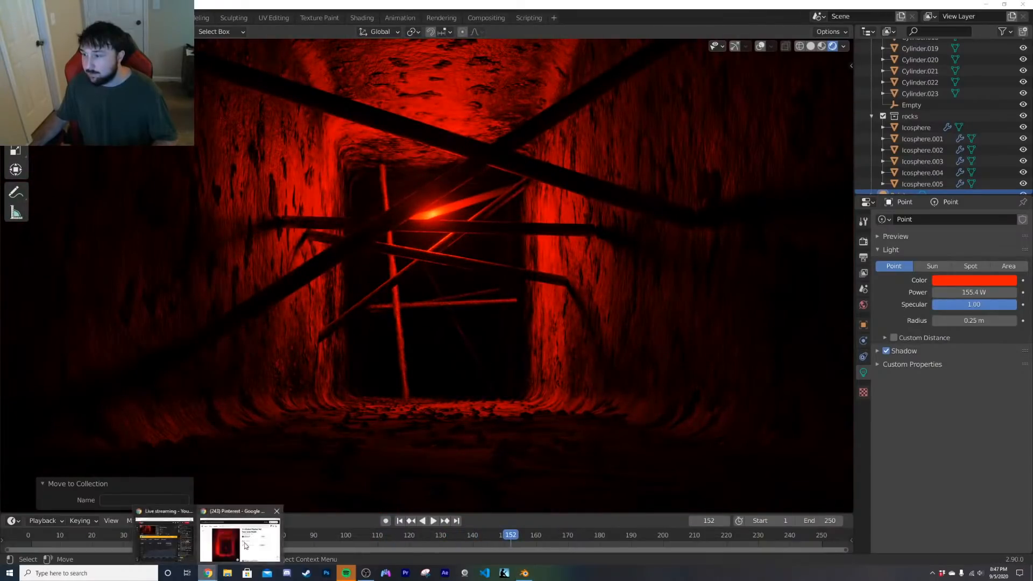
# Step: Compare the scene with the red tunnel reference photo on Pinterest in the browser, then replay the Blender animation and return to frame 1
pyautogui.click(208, 573)
pyautogui.scroll(-1, 365, 411)
pyautogui.scroll(1, 365, 411)
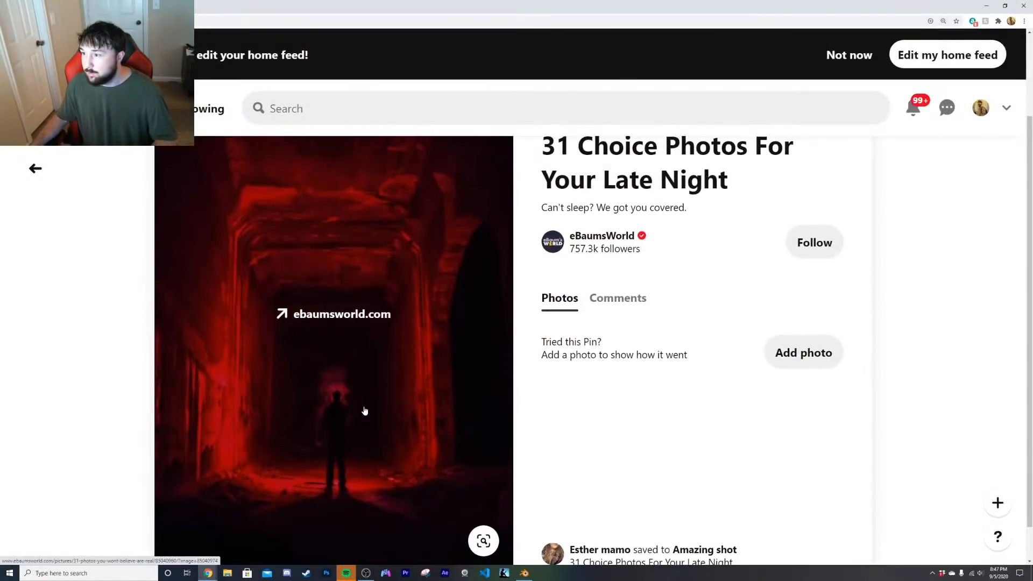
pyautogui.click(981, 7)
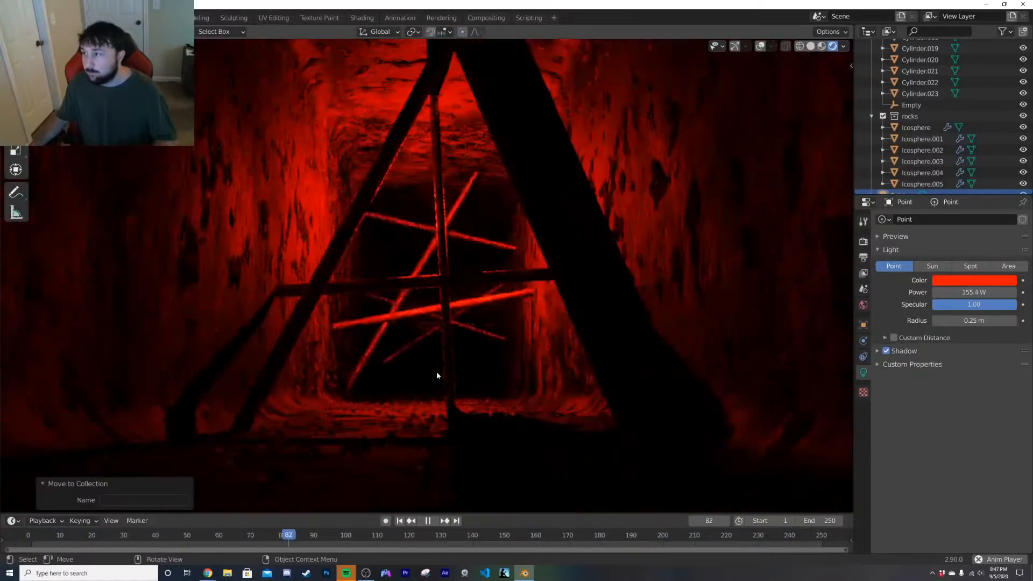
pyautogui.press('space')
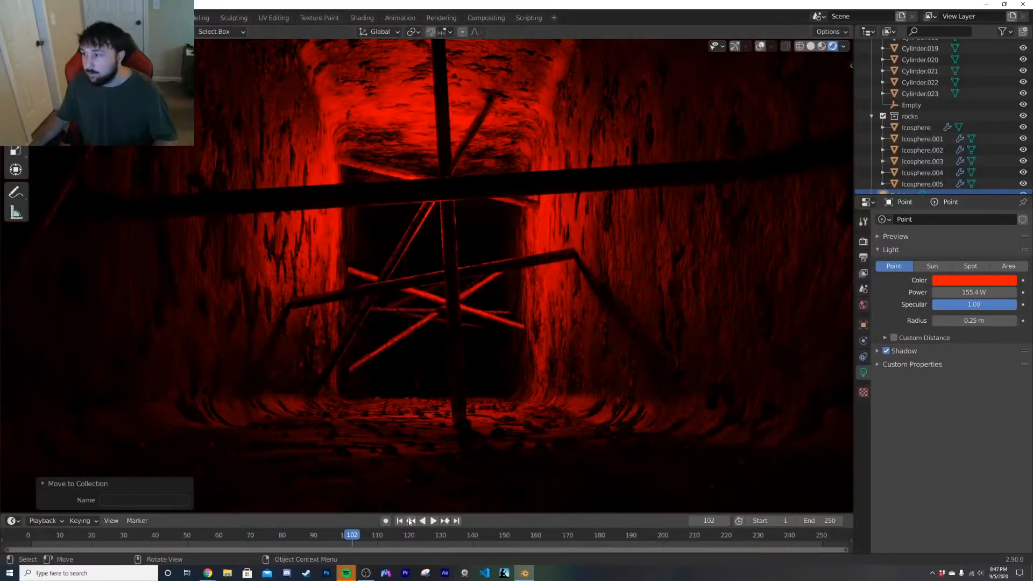
pyautogui.click(400, 521)
# Step: Restore solid shading with gizmos and overlays, and open the tunnel cube in Edit Mode in the camera view
pyautogui.press('z')
pyautogui.click(581, 340)
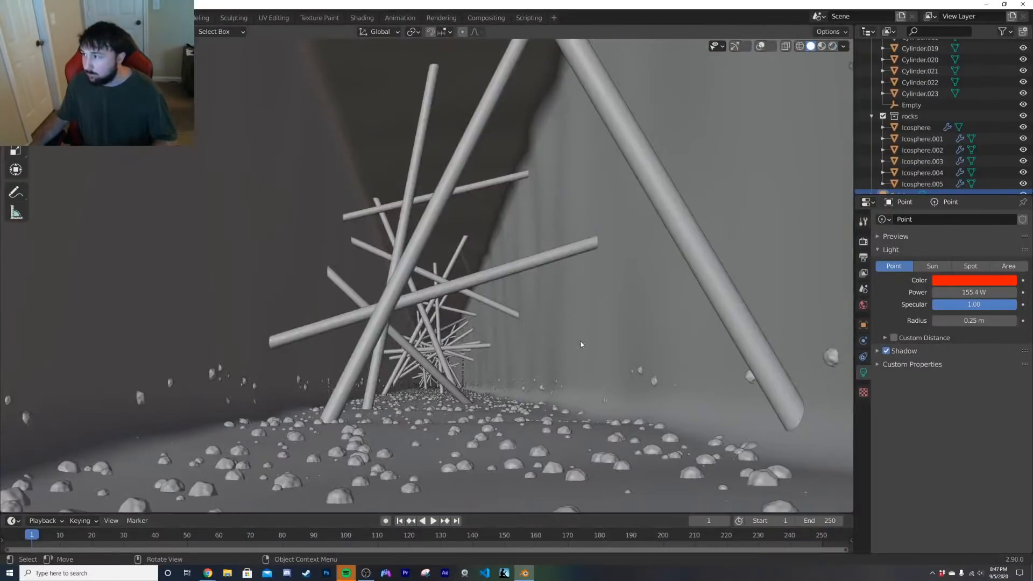
pyautogui.moveTo(581, 340); pyautogui.dragTo(463, 178, button='middle')
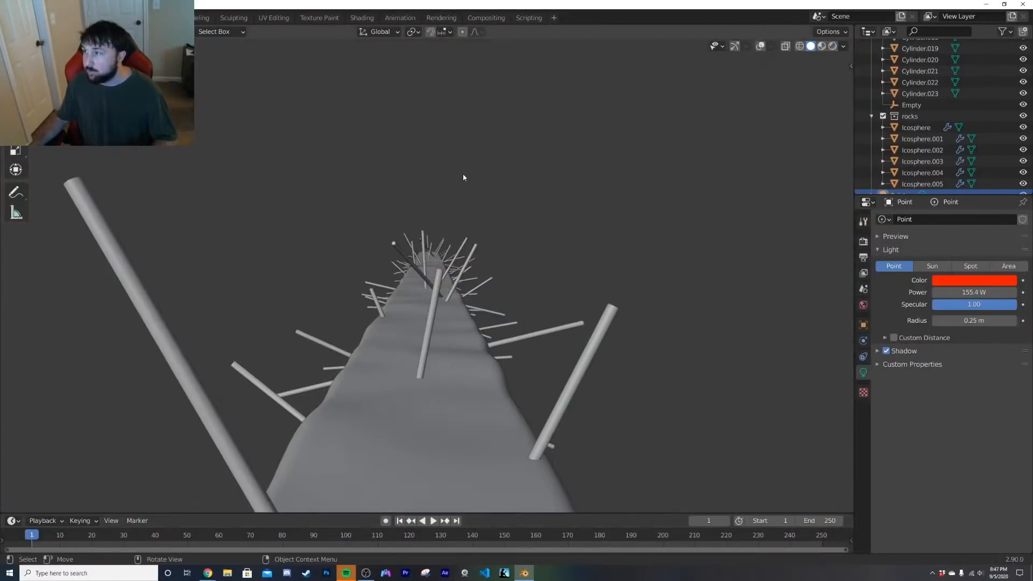
pyautogui.click(734, 47)
pyautogui.press('KP_Decimal')
pyautogui.moveTo(502, 338); pyautogui.dragTo(506, 320, button='middle')
pyautogui.click(587, 328)
pyautogui.press('Tab')
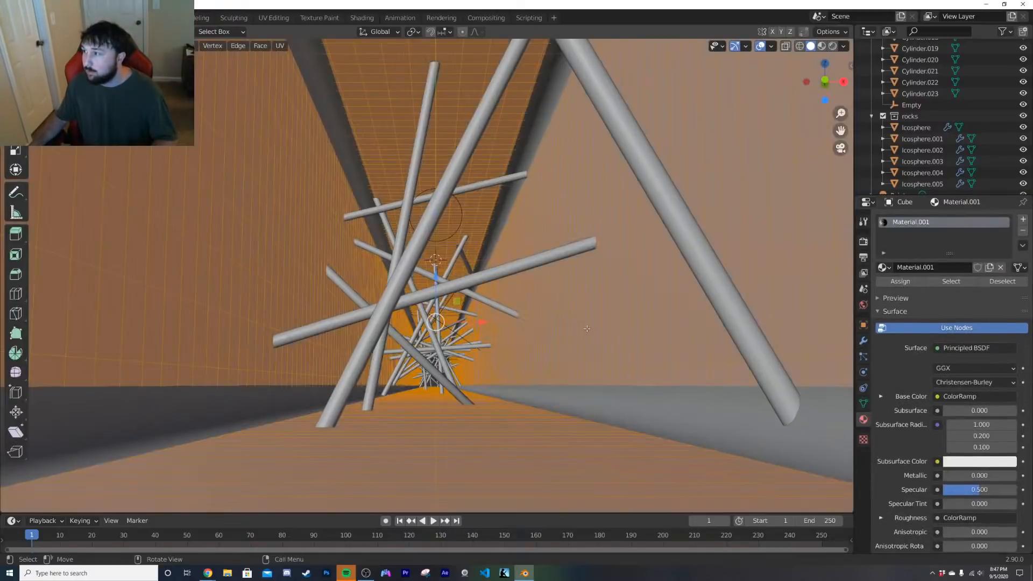
pyautogui.press('Tab')
pyautogui.press('Tab')
pyautogui.press('KP_0')
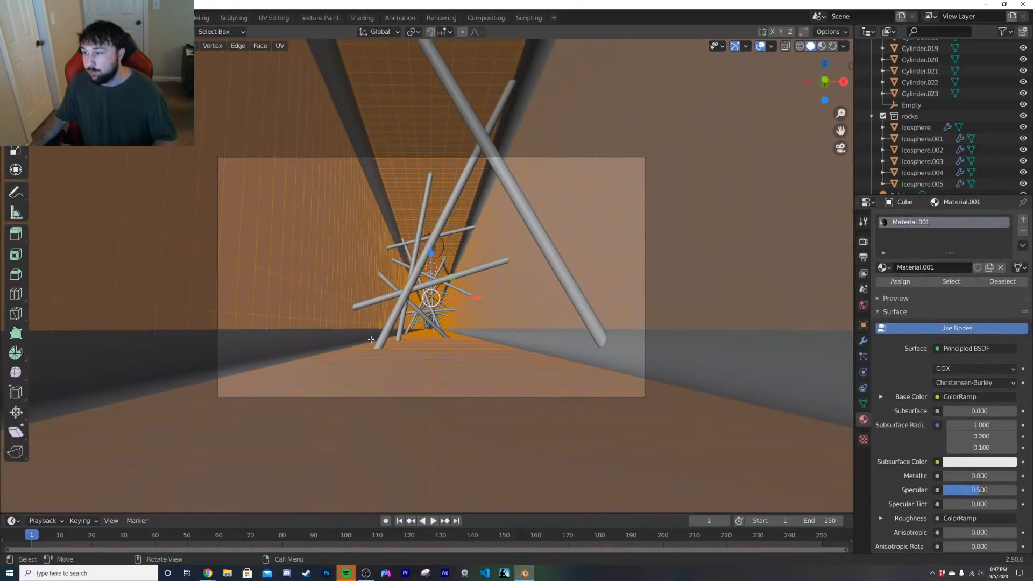
# Step: Extrude a multi-face patch on the tunnel's left wall outward to form a tall recess inside the camera frame
pyautogui.moveTo(371, 340); pyautogui.dragTo(375, 347, button='middle')
pyautogui.scroll(-7, 375, 347)
pyautogui.scroll(7, 374, 348)
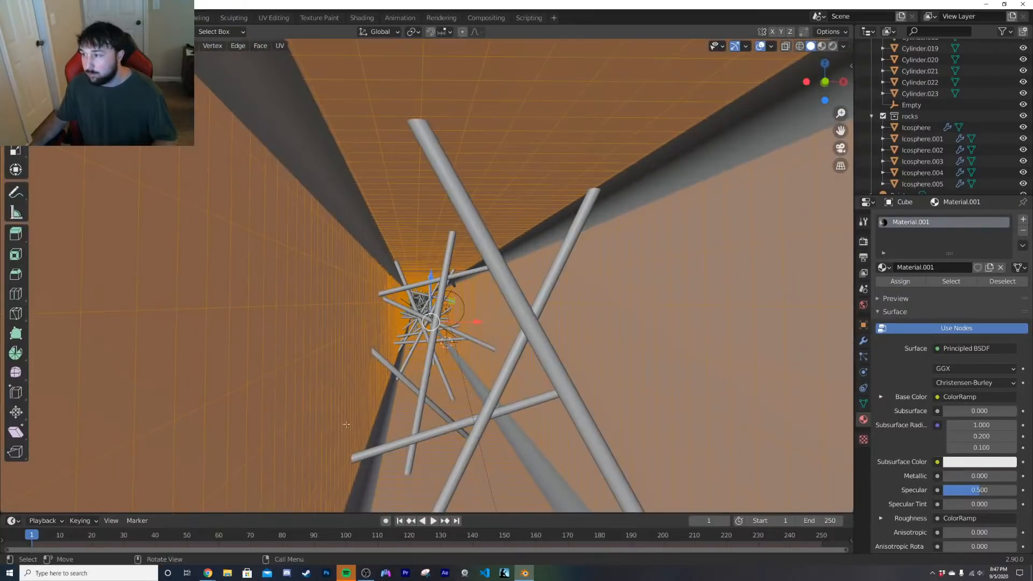
pyautogui.moveTo(346, 424); pyautogui.dragTo(325, 423, button='middle')
pyautogui.click(310, 405)
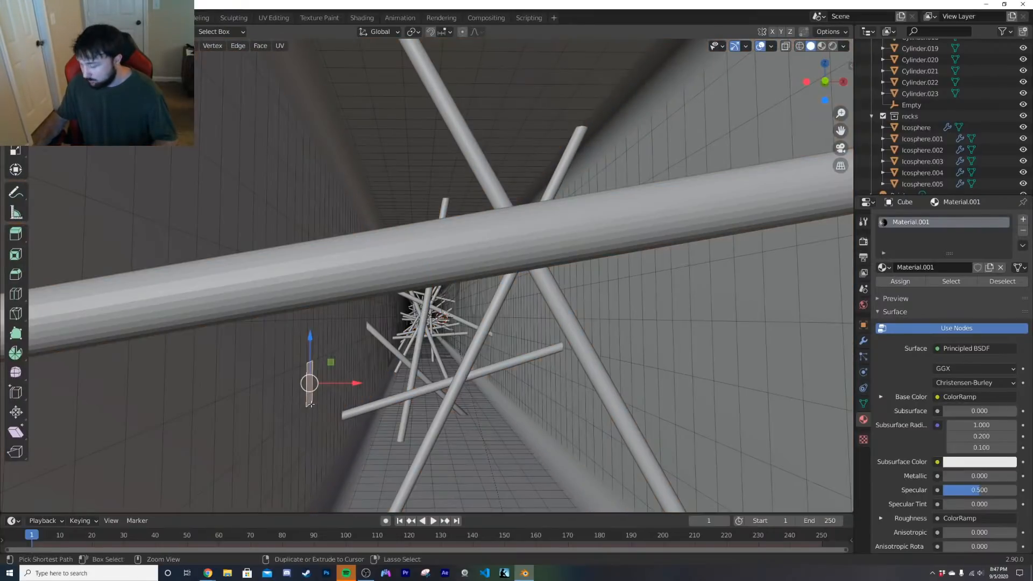
pyautogui.press('ctrl+KP_Add')
pyautogui.press('ctrl+KP_Add')
pyautogui.press('KP_0')
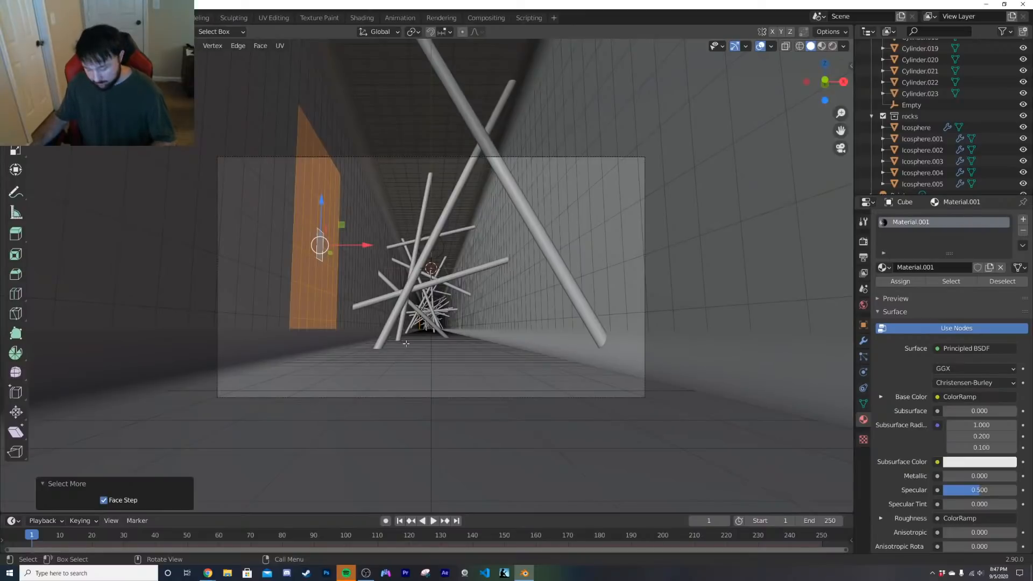
pyautogui.press('e')
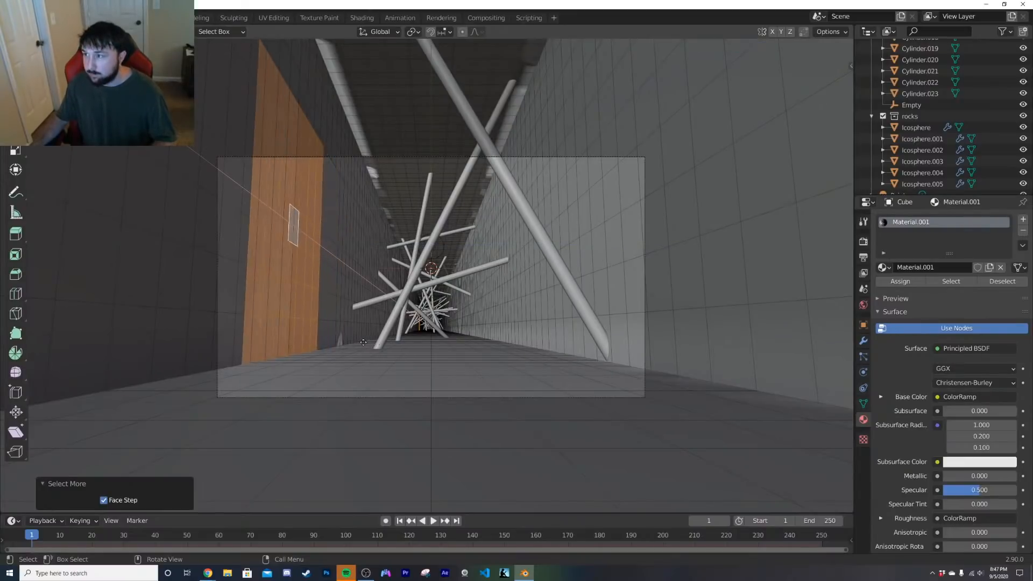
pyautogui.click(371, 343)
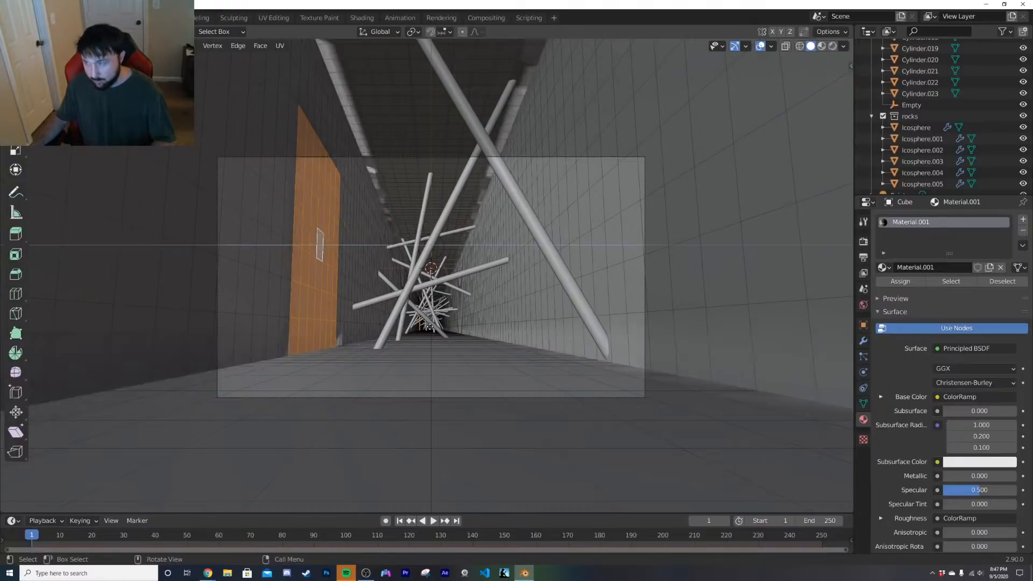
pyautogui.press('Tab')
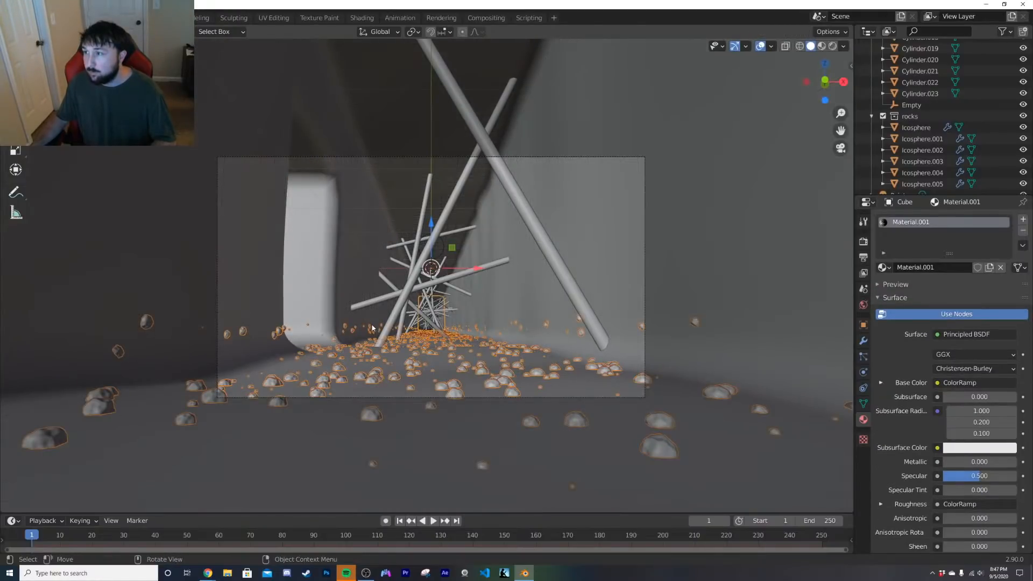
# Step: Check the new left-wall recess in rendered shading with a short playback, and restore solid shading at frame 1
pyautogui.click(825, 46)
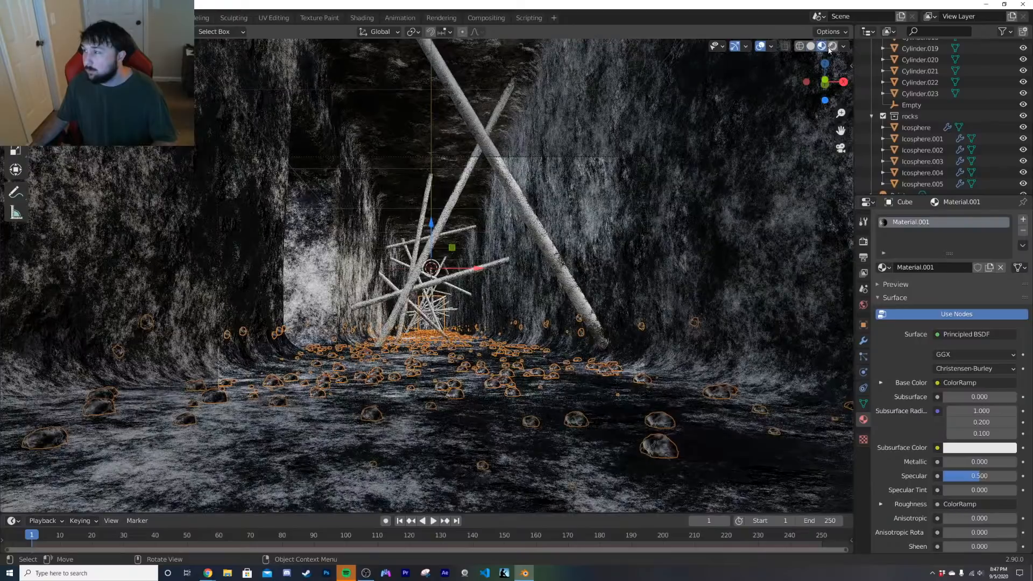
pyautogui.click(833, 47)
pyautogui.press('space')
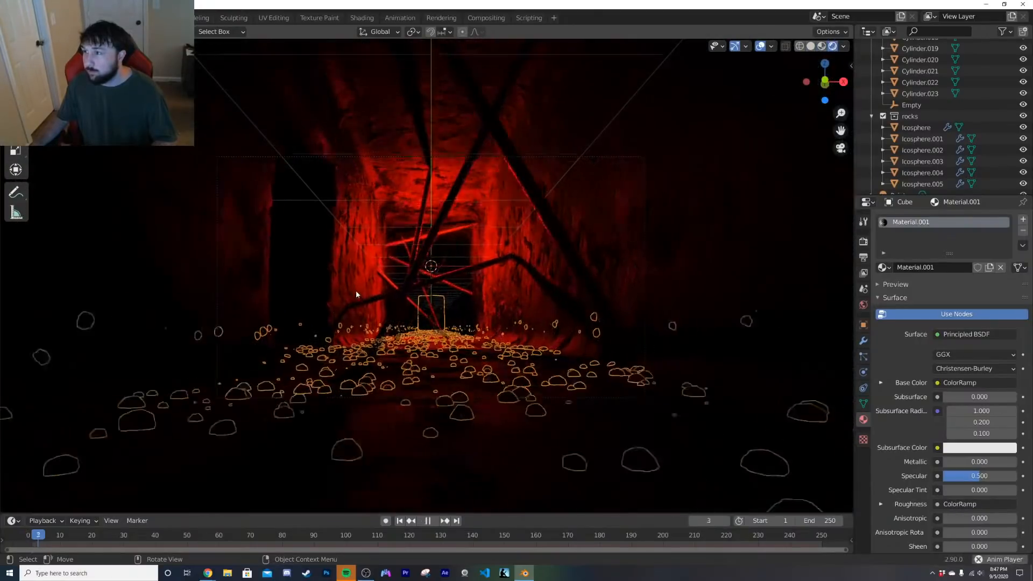
pyautogui.press('Escape')
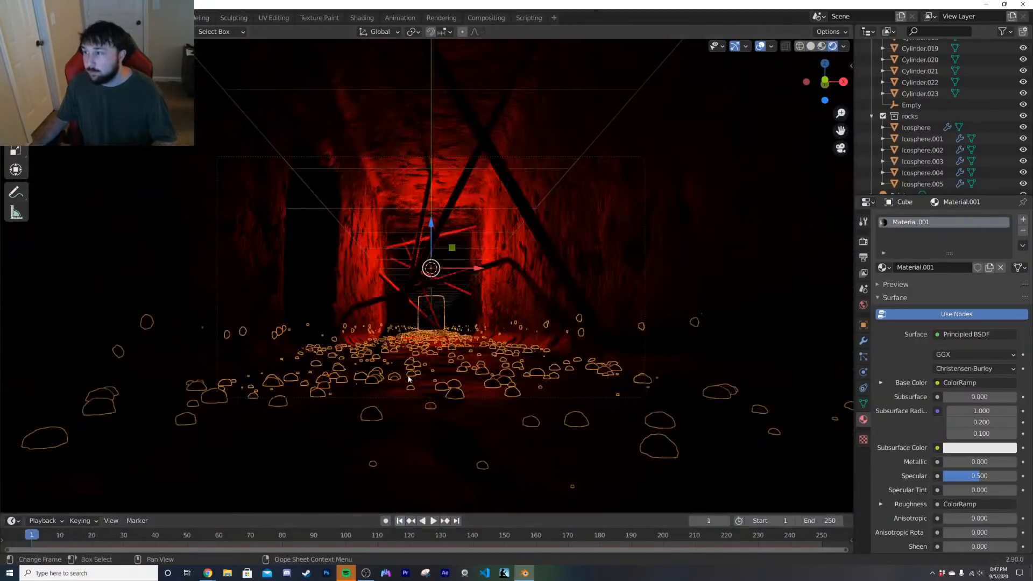
pyautogui.press('z')
pyautogui.click(490, 369)
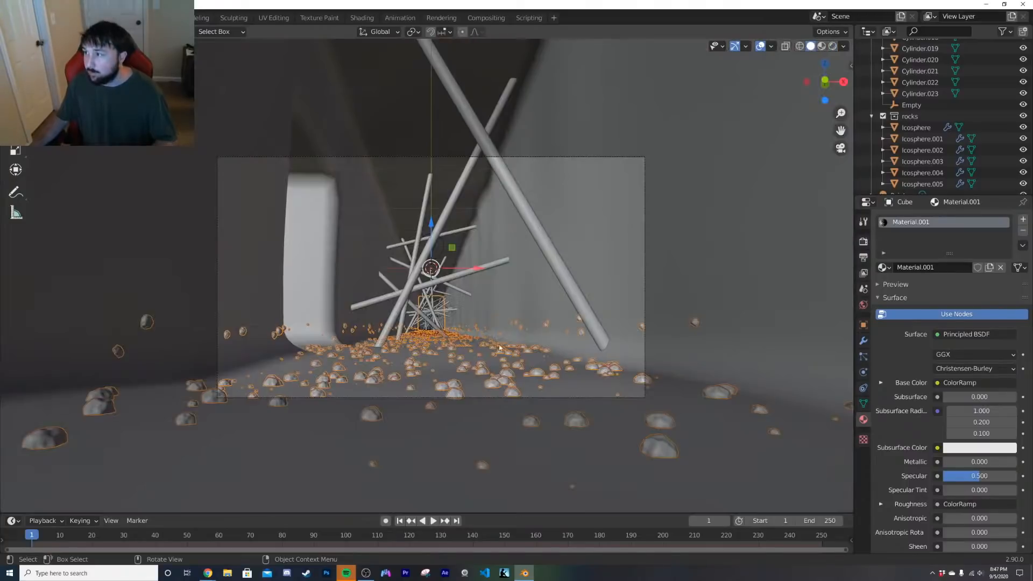
# Step: Extrude a grown patch of faces on the right wall near the camera about -2.09 m along its normal
pyautogui.press('Tab')
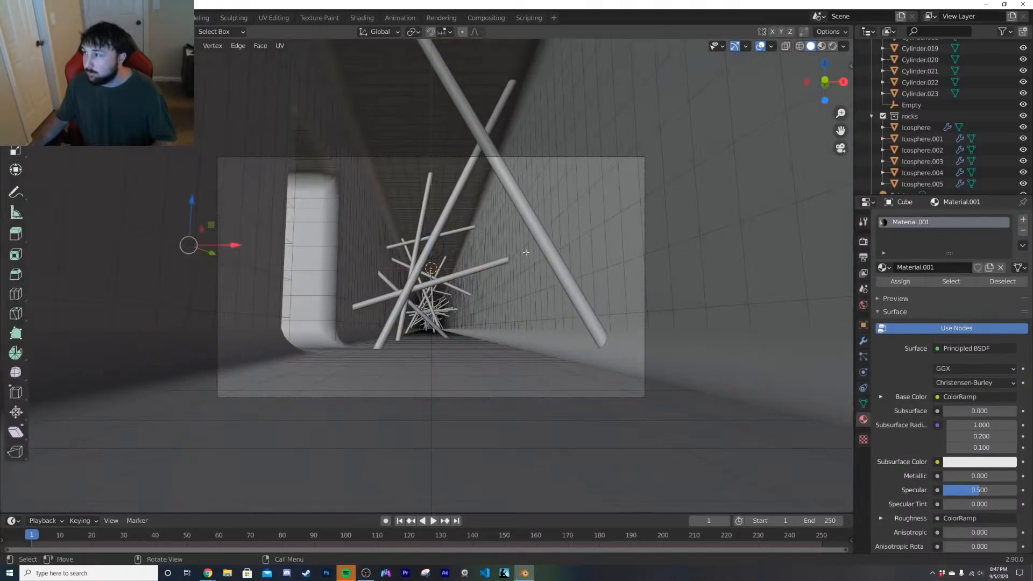
pyautogui.click(742, 131)
pyautogui.scroll(-4, 742, 131)
pyautogui.moveTo(626, 223); pyautogui.dragTo(618, 251, button='middle')
pyautogui.scroll(-5, 618, 251)
pyautogui.moveTo(508, 348); pyautogui.dragTo(474, 341, button='middle')
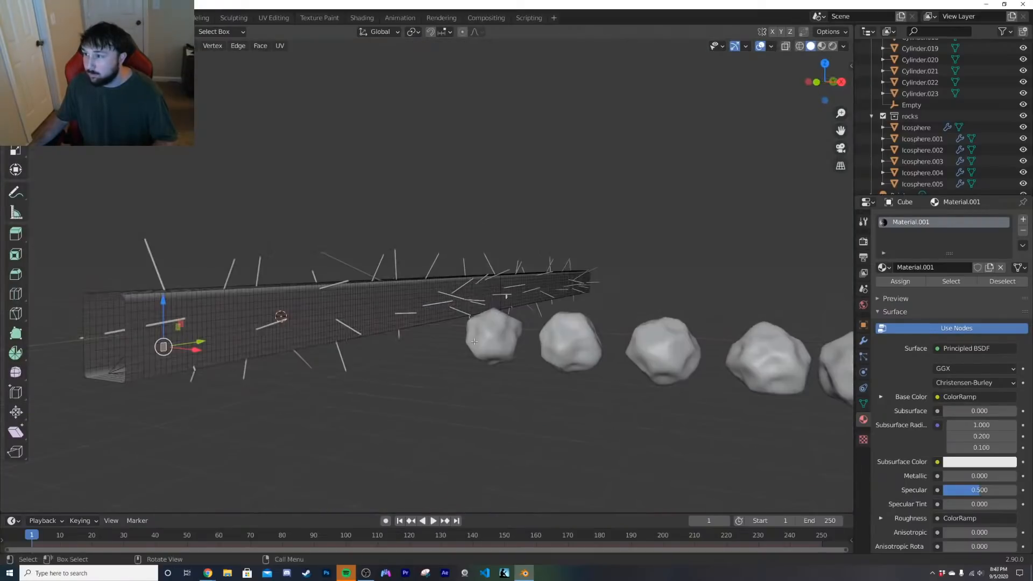
pyautogui.press('ctrl+KP_Add')
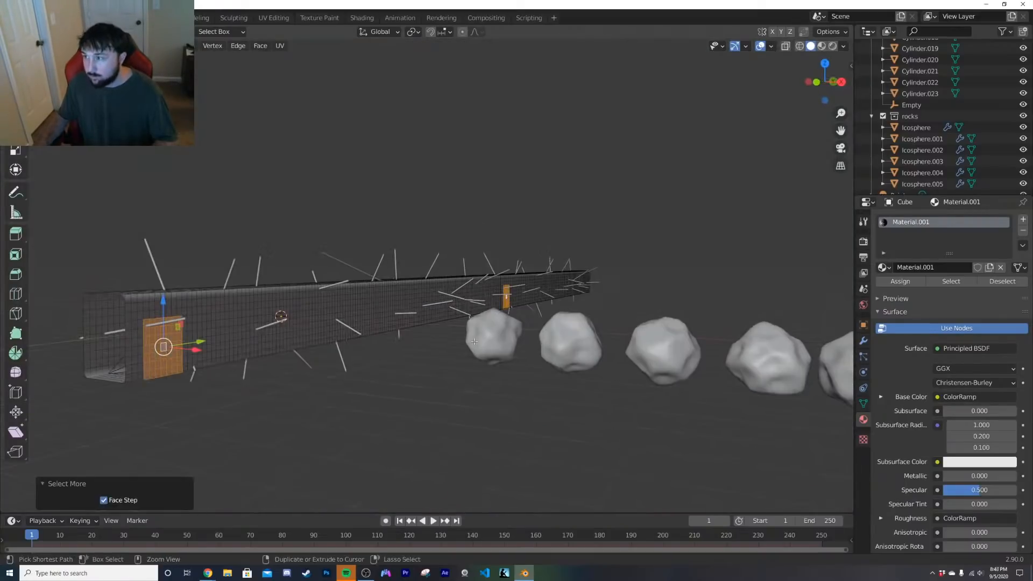
pyautogui.press('KP_0')
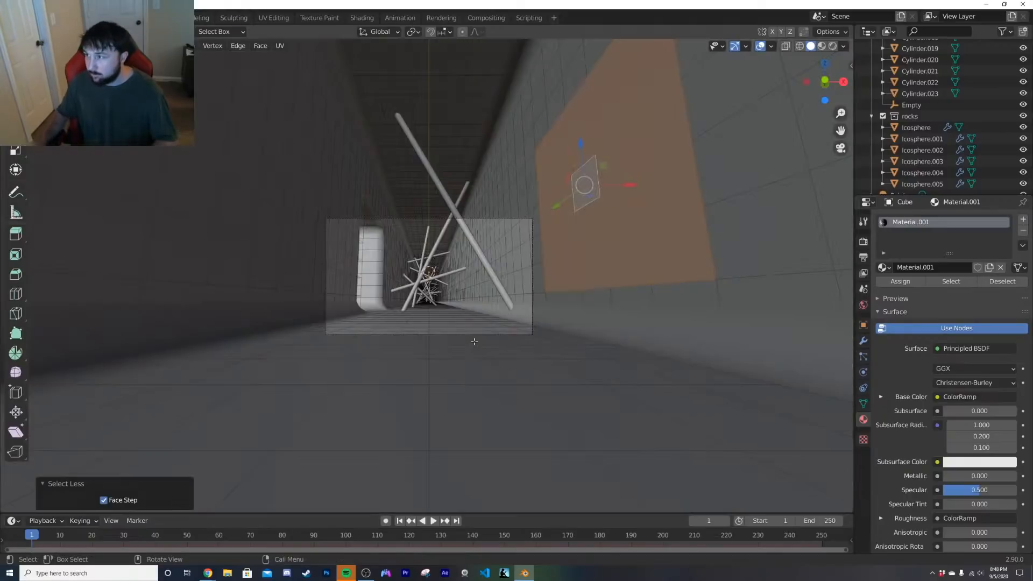
pyautogui.press('e')
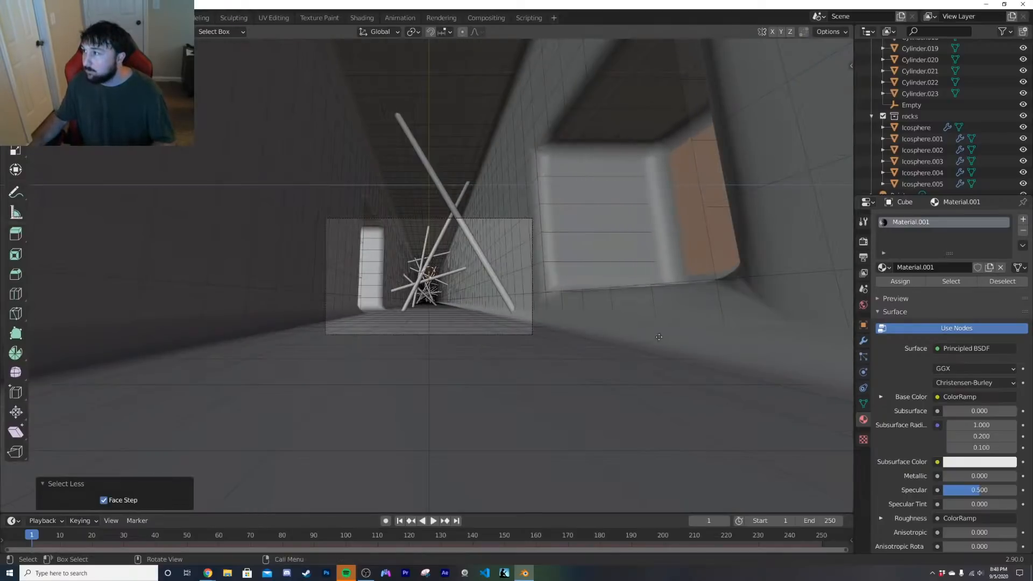
pyautogui.click(509, 308)
pyautogui.scroll(4, 509, 307)
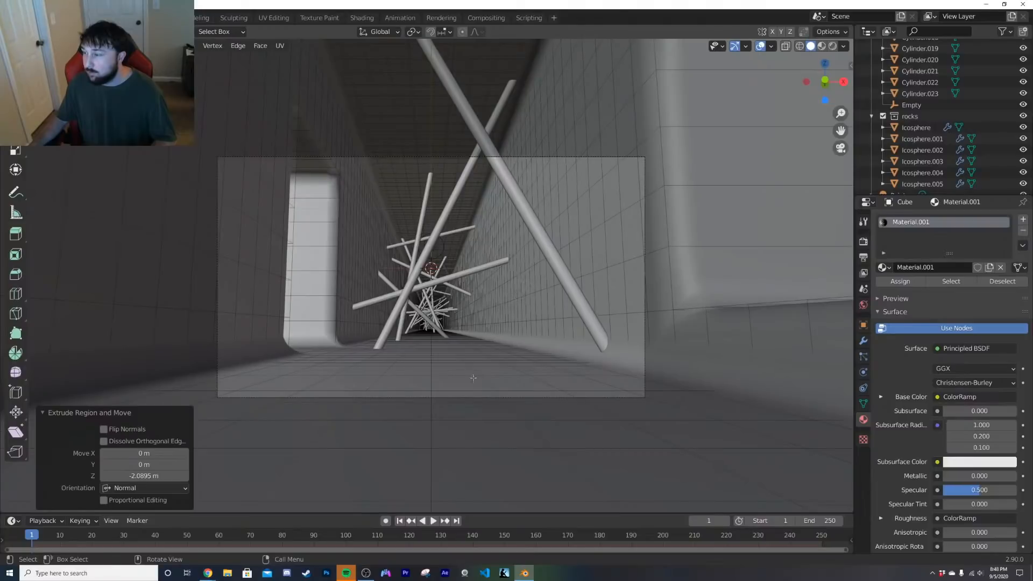
# Step: At frame 22, extrude a tall face patch farther down the right wall about -1.07 m along its normal
pyautogui.press('space')
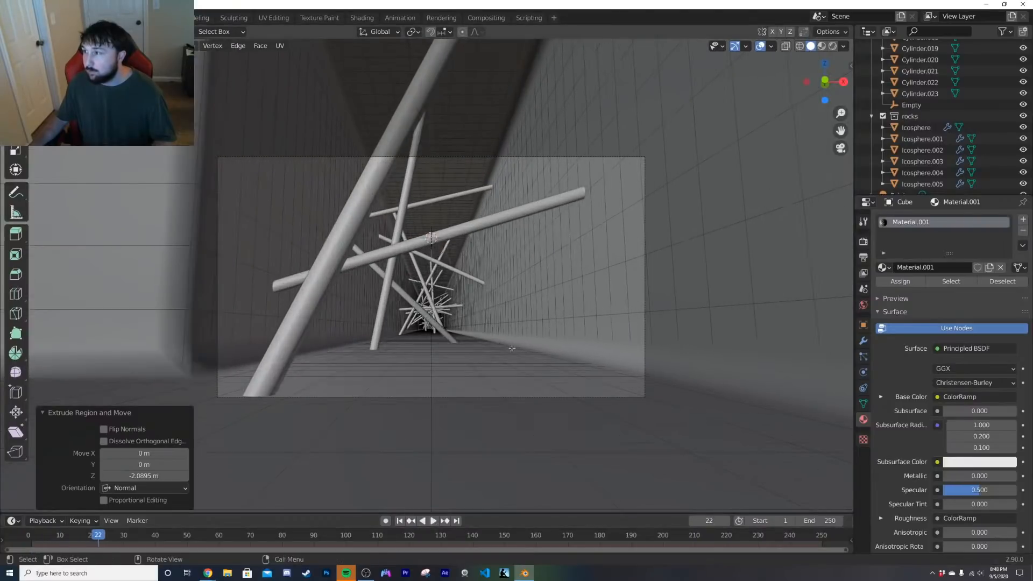
pyautogui.click(516, 280)
pyautogui.press('ctrl+KP_Add')
pyautogui.press('ctrl+KP_Add')
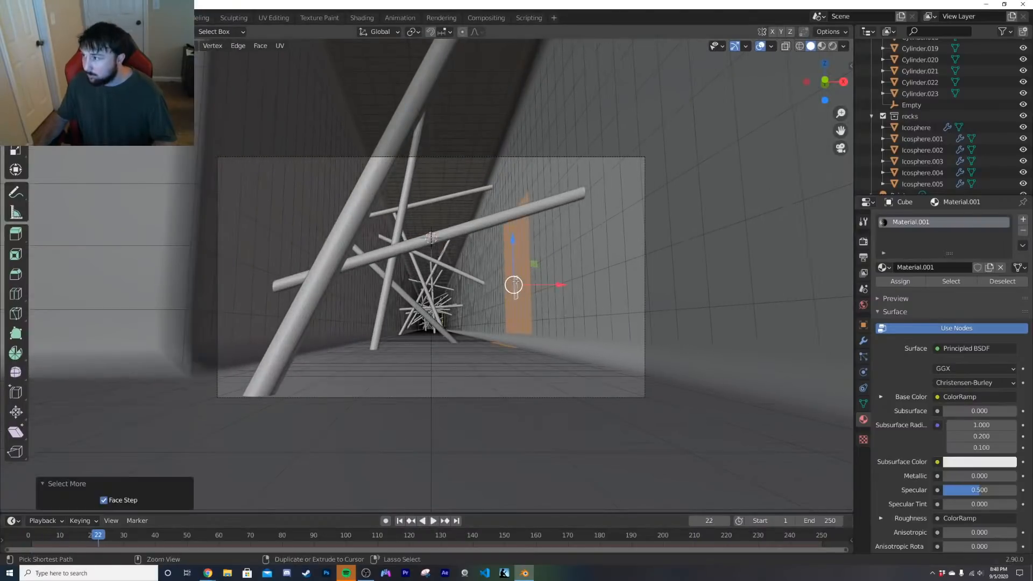
pyautogui.press('e')
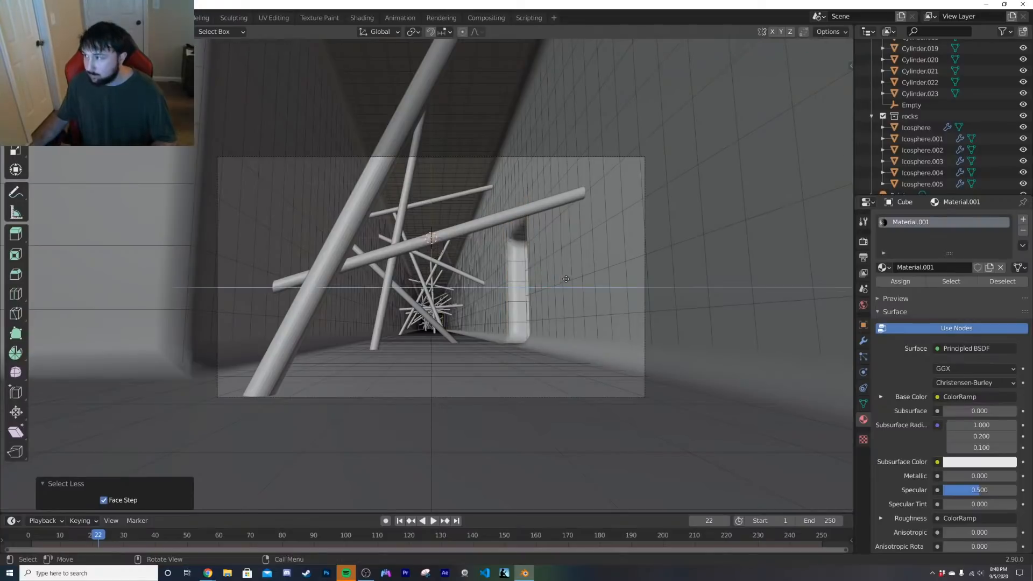
pyautogui.click(593, 280)
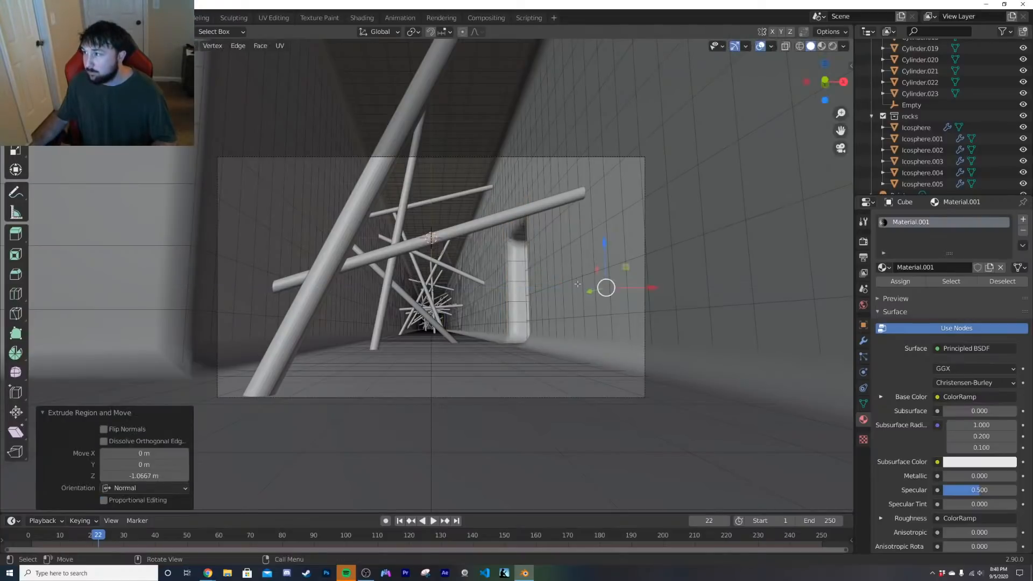
# Step: Try to extrude a grown face patch high on the left wall outward, and return to Object Mode
pyautogui.click(301, 134)
pyautogui.press('ctrl+KP_Add')
pyautogui.press('ctrl+KP_Add')
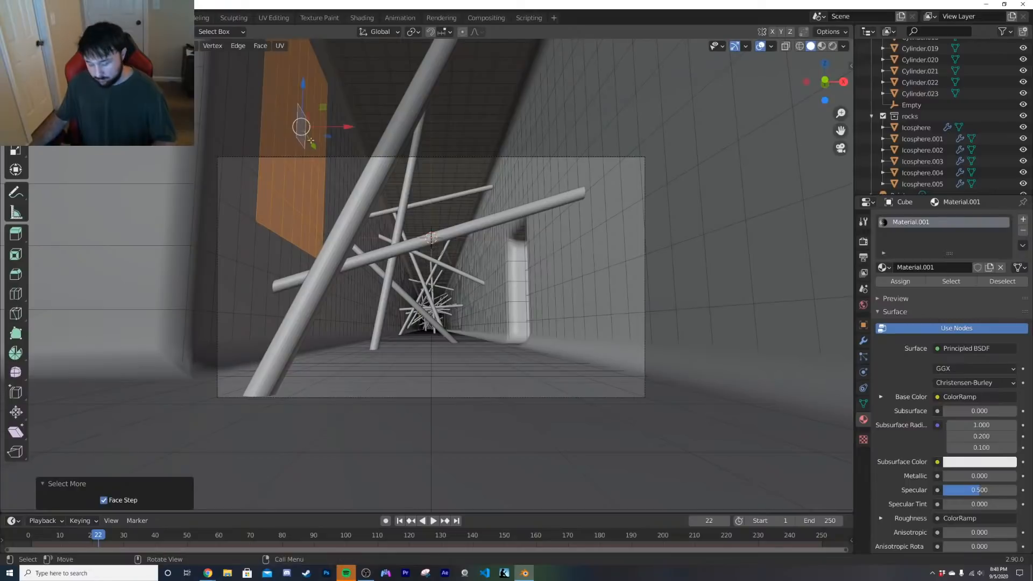
pyautogui.press('e')
pyautogui.click(232, 142)
pyautogui.press('Tab')
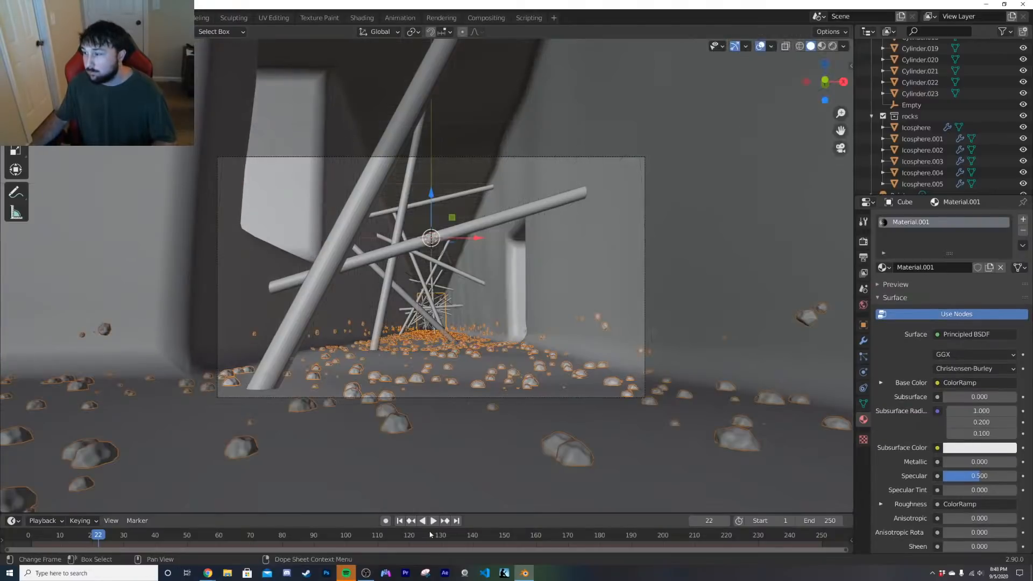
# Step: Play the animation from frame 1 in rendered shading to examine the wall recesses, stopping at frame 39
pyautogui.click(399, 520)
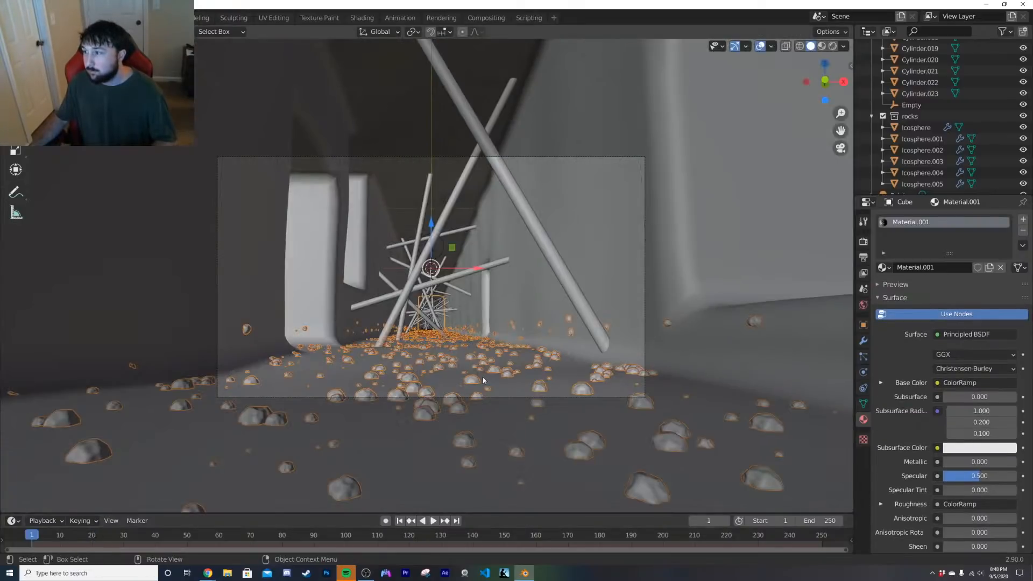
pyautogui.press('z')
pyautogui.click(560, 375)
pyautogui.press('space')
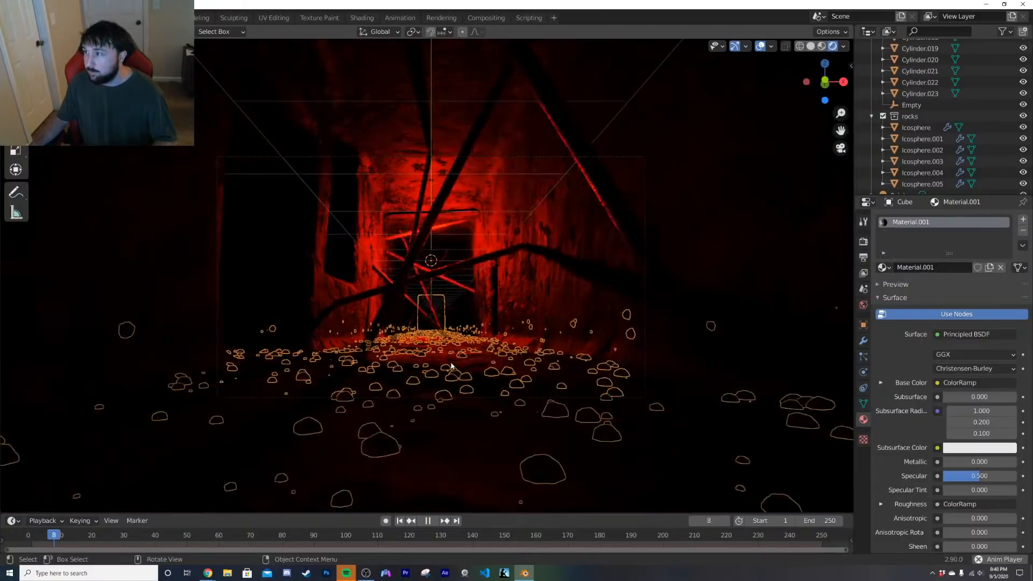
pyautogui.press('space')
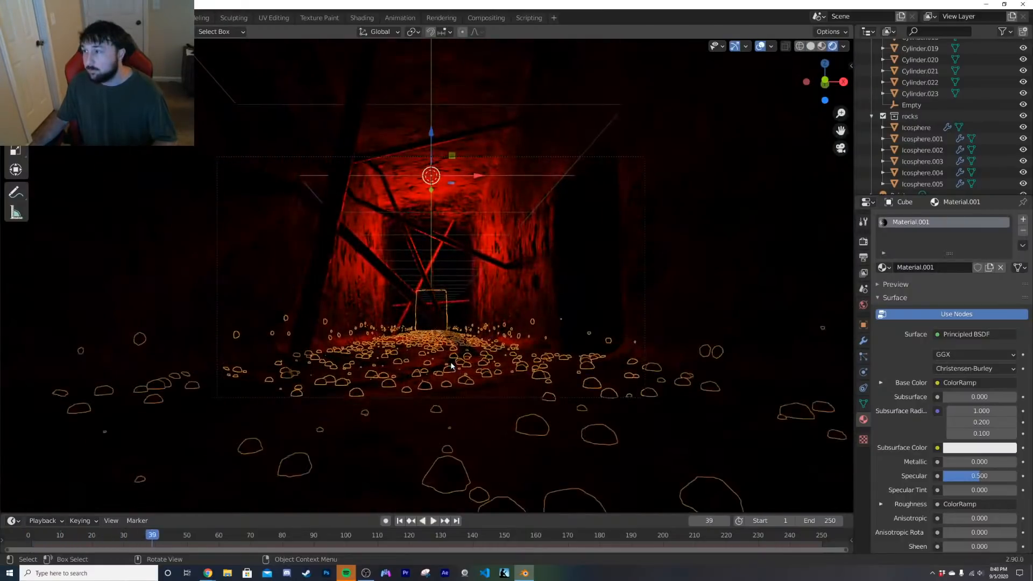
# Step: Return to frame 1 and undo the extrusion high on the left wall
pyautogui.moveTo(155, 537); pyautogui.dragTo(31, 536)
pyautogui.press('Tab')
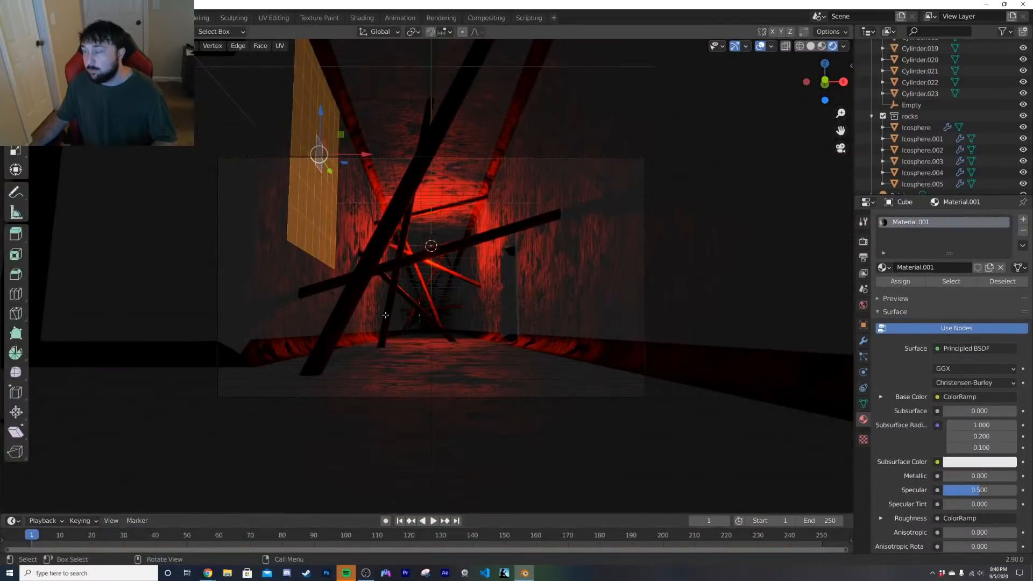
pyautogui.press('Tab')
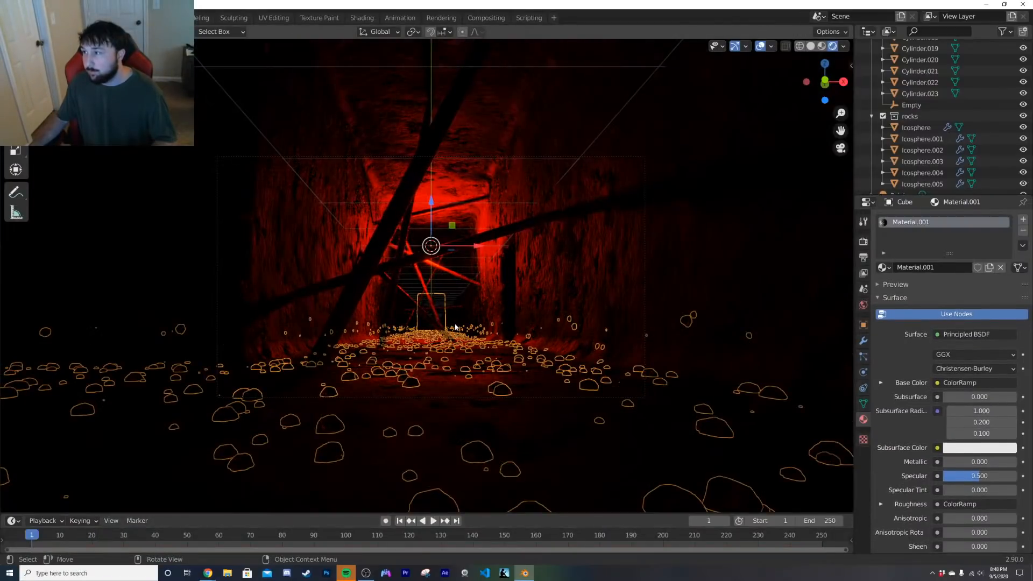
# Step: Play to frame 51 and extrude a tall face patch on the left wall outward into a recess
pyautogui.press('space')
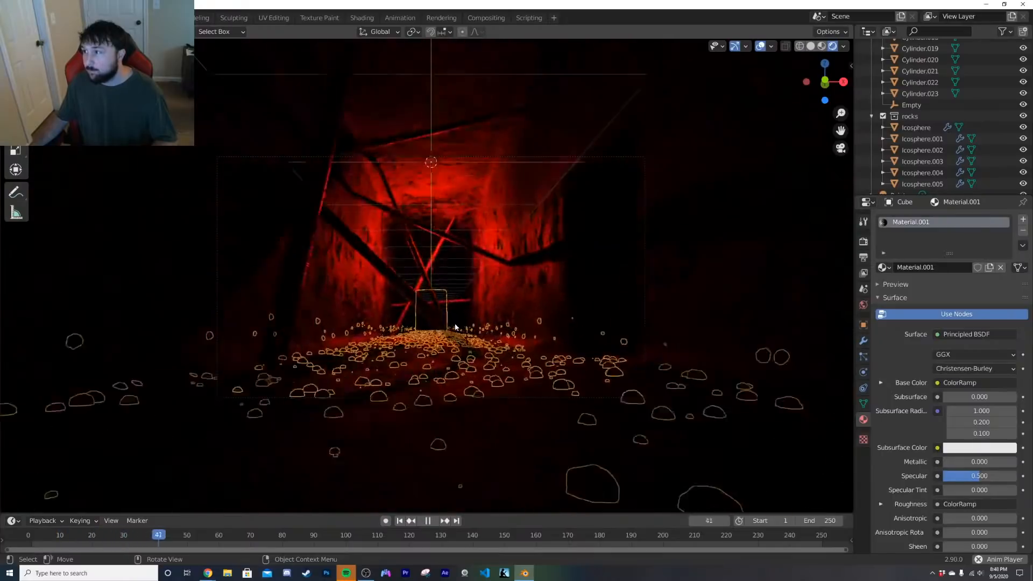
pyautogui.press('space')
pyautogui.press('Tab')
pyautogui.click(328, 282)
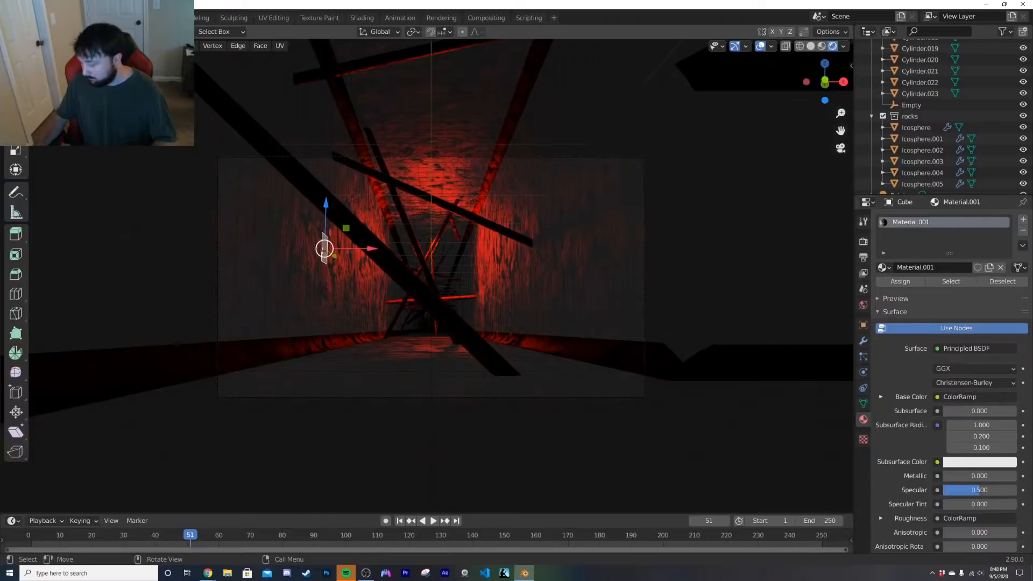
pyautogui.press('ctrl+KP_Add')
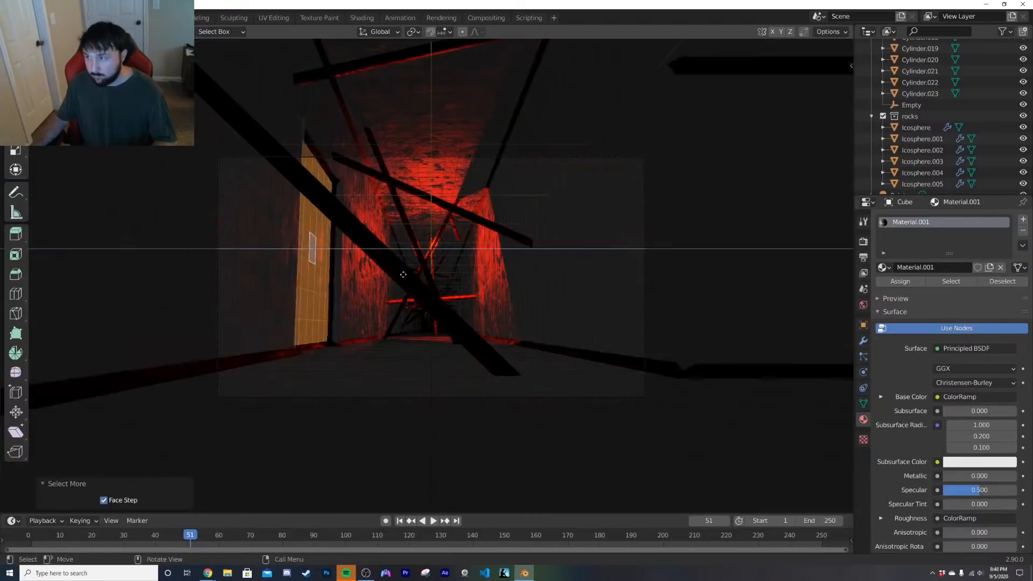
pyautogui.press('x')
pyautogui.press('f')
pyautogui.press('Tab')
pyautogui.click(370, 348)
# Step: Play to frame 94 and extrude a tall face patch on the right wall outward about 1.03 m into a recess
pyautogui.press('space')
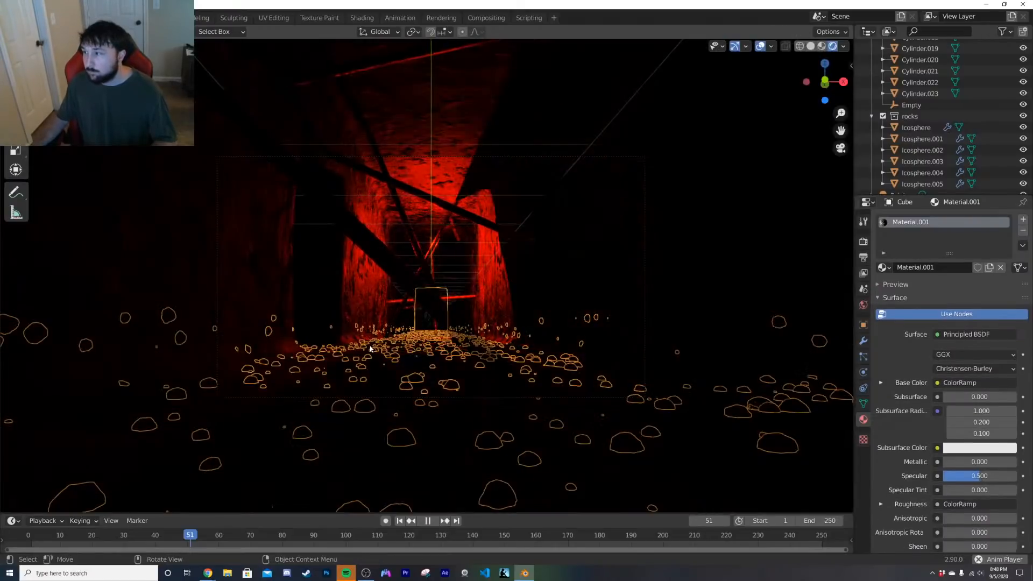
pyautogui.press('space')
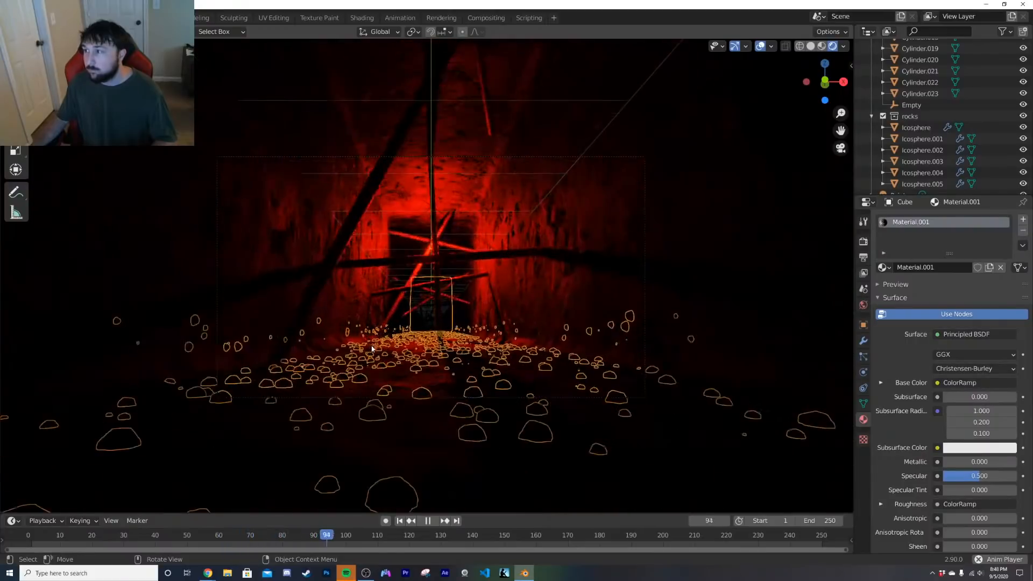
pyautogui.press('Tab')
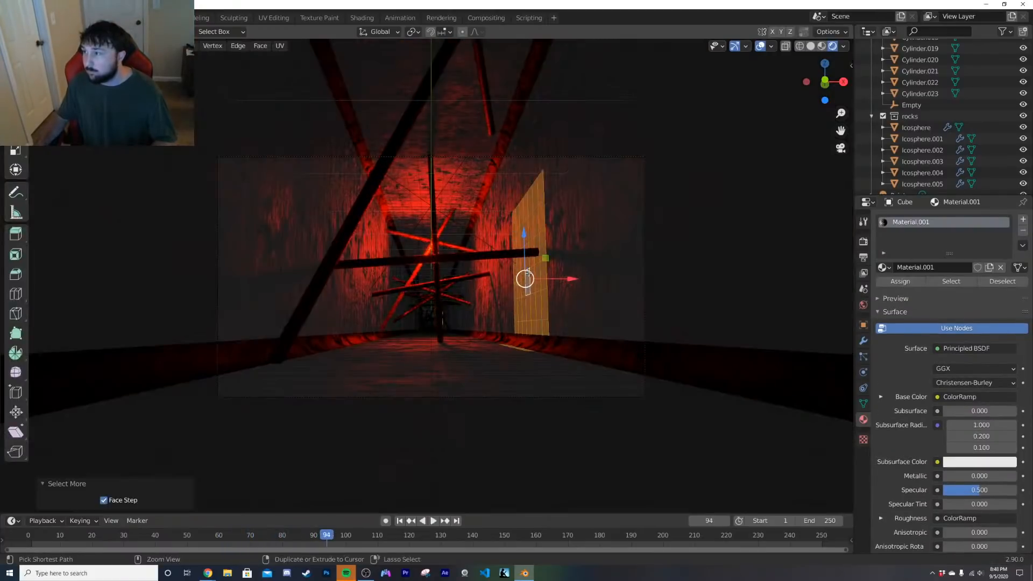
pyautogui.press('g')
pyautogui.press('y')
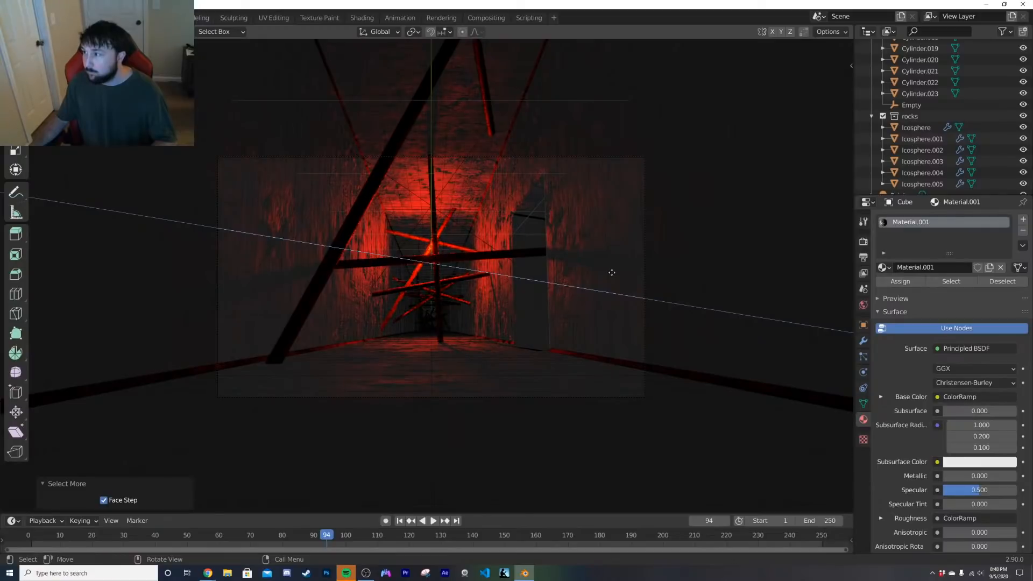
pyautogui.click(612, 273)
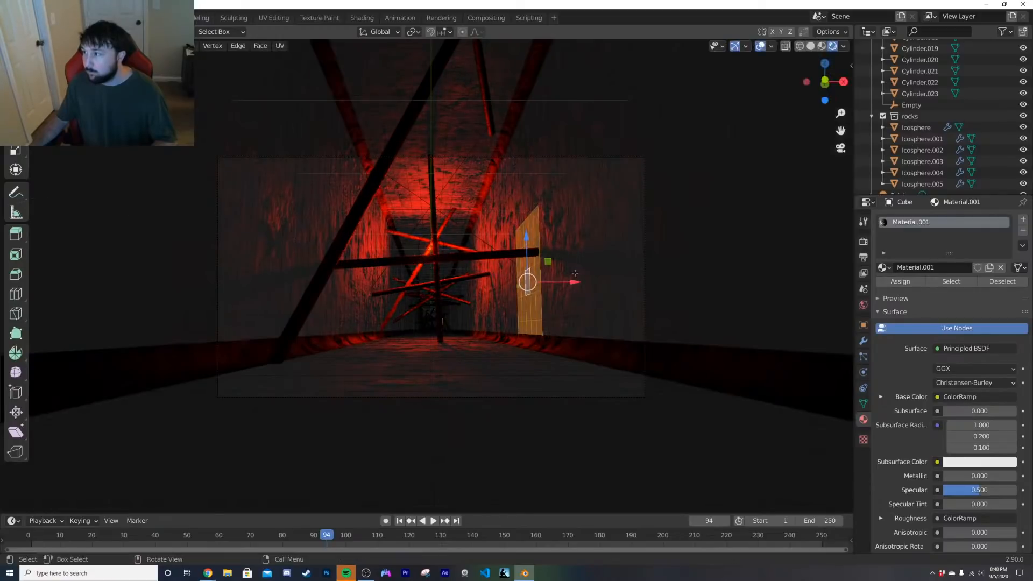
pyautogui.press('e')
pyautogui.click(667, 269)
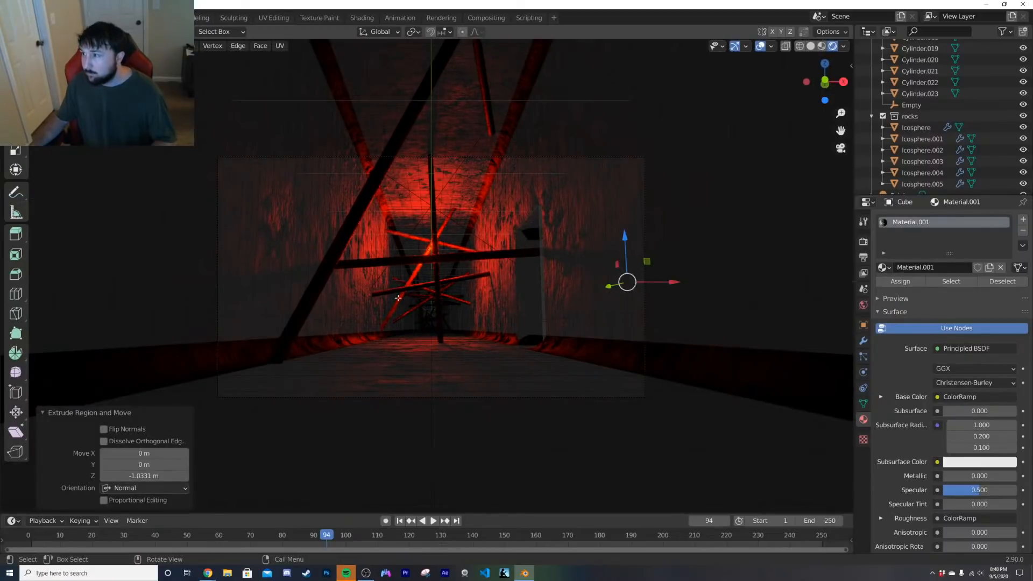
# Step: Extrude a grown face patch on the near left wall outward into a recess and return to Object Mode
pyautogui.click(286, 248)
pyautogui.press('ctrl+KP_Add')
pyautogui.press('ctrl+KP_Add')
pyautogui.press('ctrl+KP_Add')
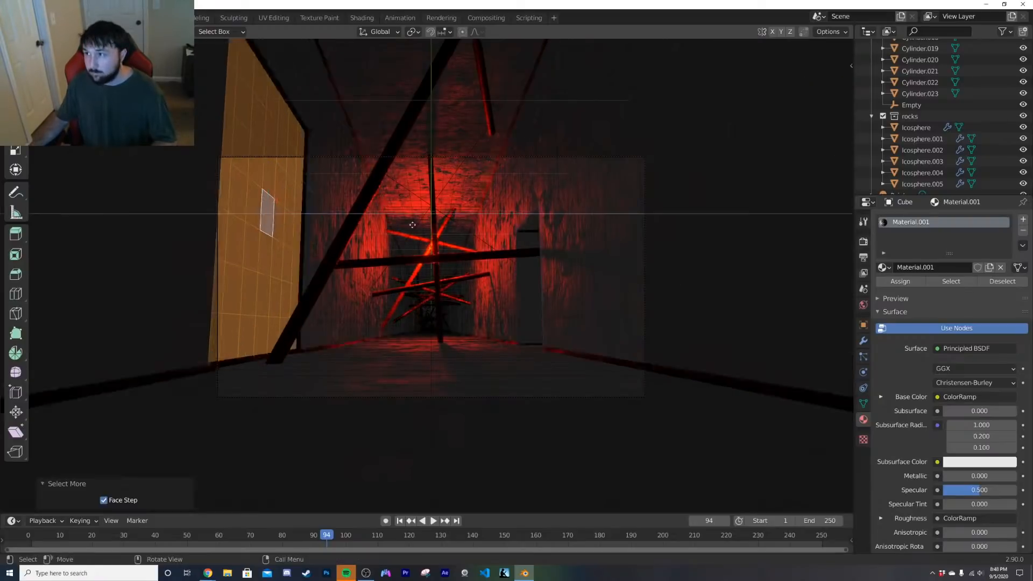
pyautogui.press('e')
pyautogui.press('Tab')
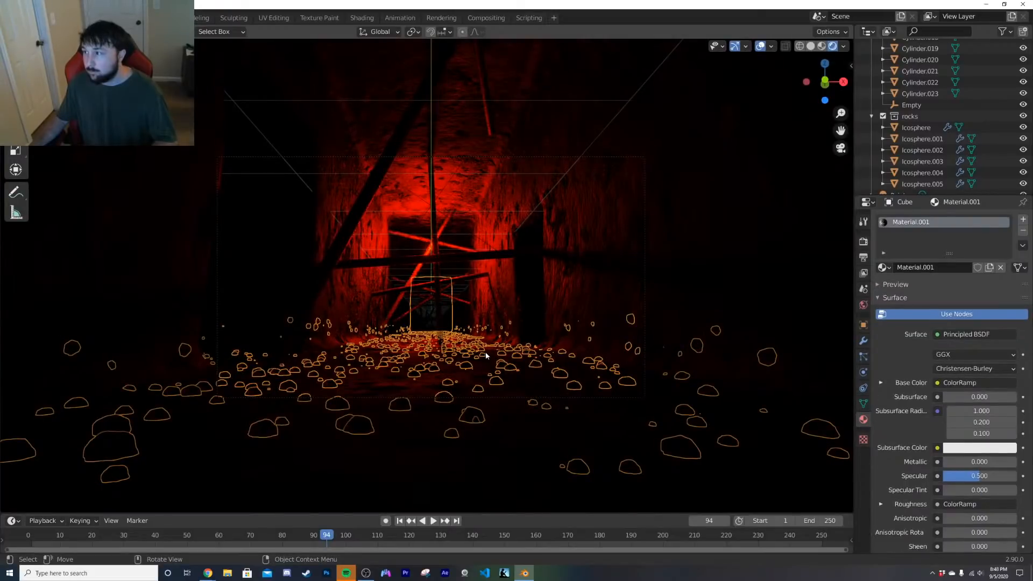
# Step: Play the animation from frame 94 to frame 166 to examine the wall recesses, and return to frame 1
pyautogui.press('space')
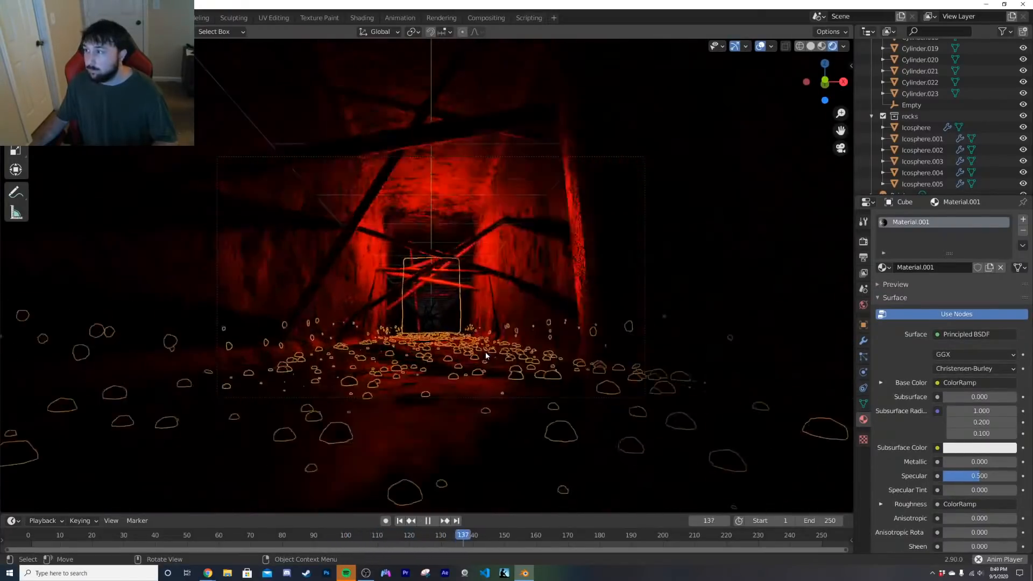
pyautogui.press('space')
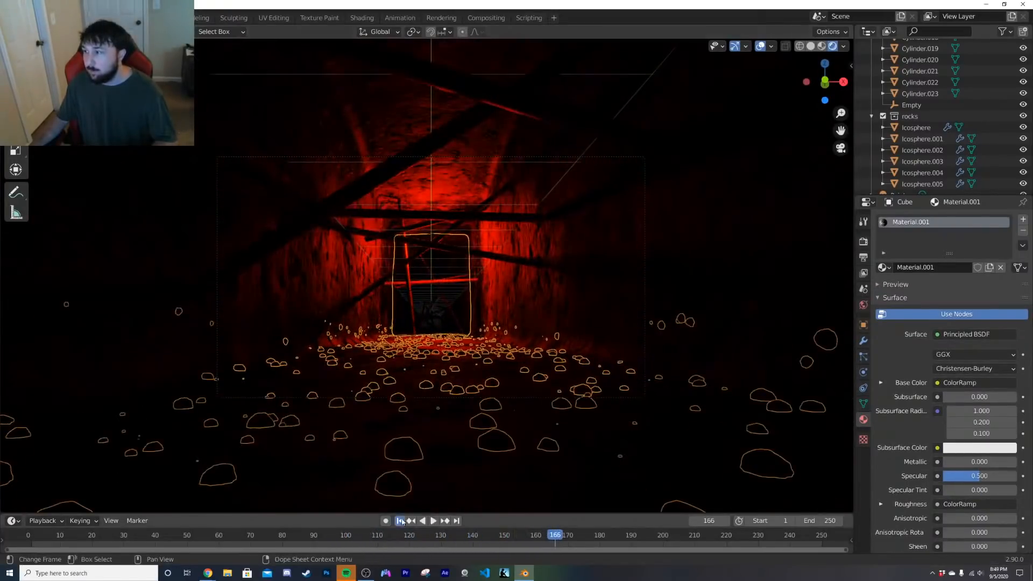
pyautogui.click(400, 521)
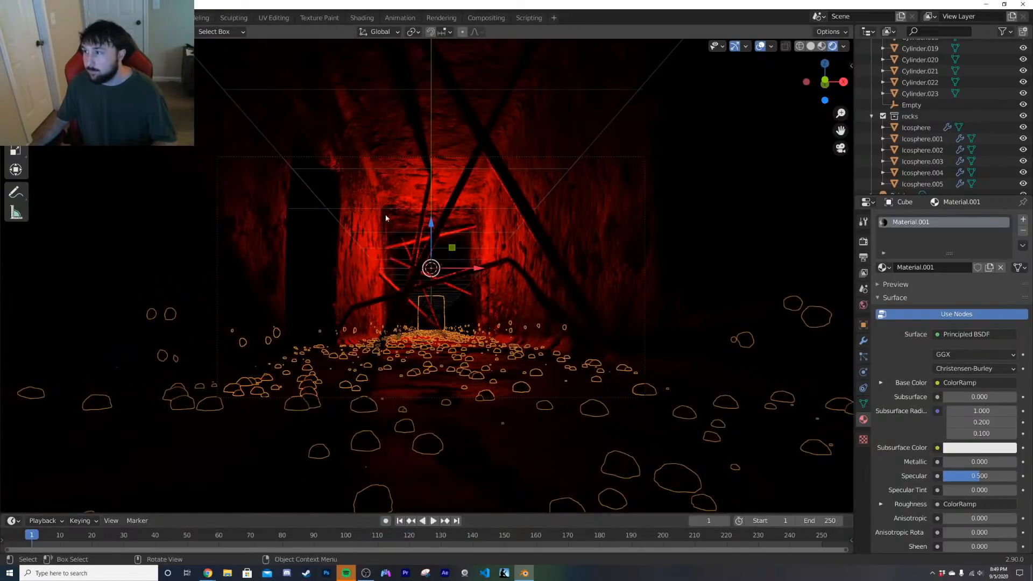
# Step: Add a point light to the tunnel and set its Y location to -5 m
pyautogui.hotkey('shift', 'a')
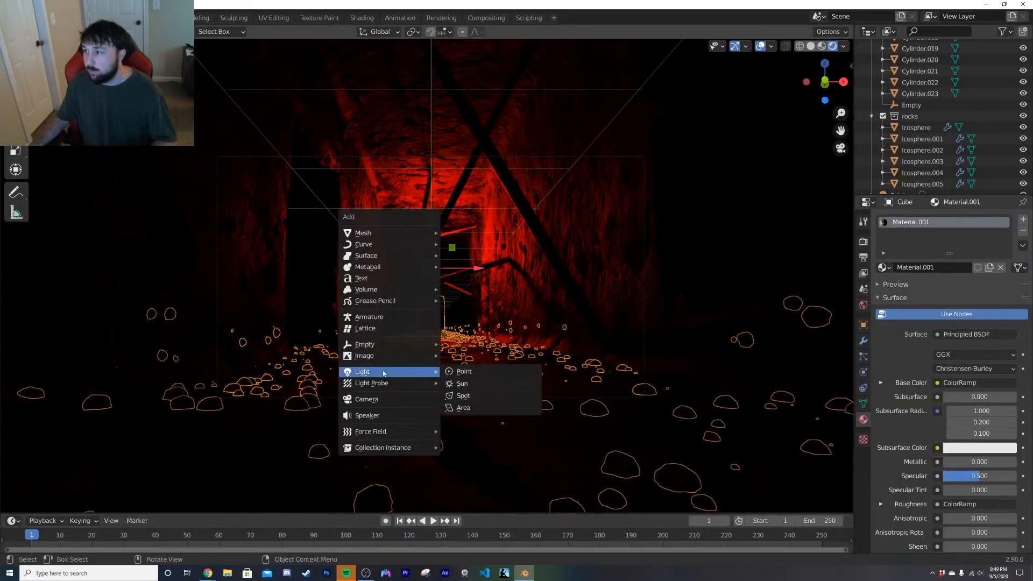
pyautogui.click(455, 373)
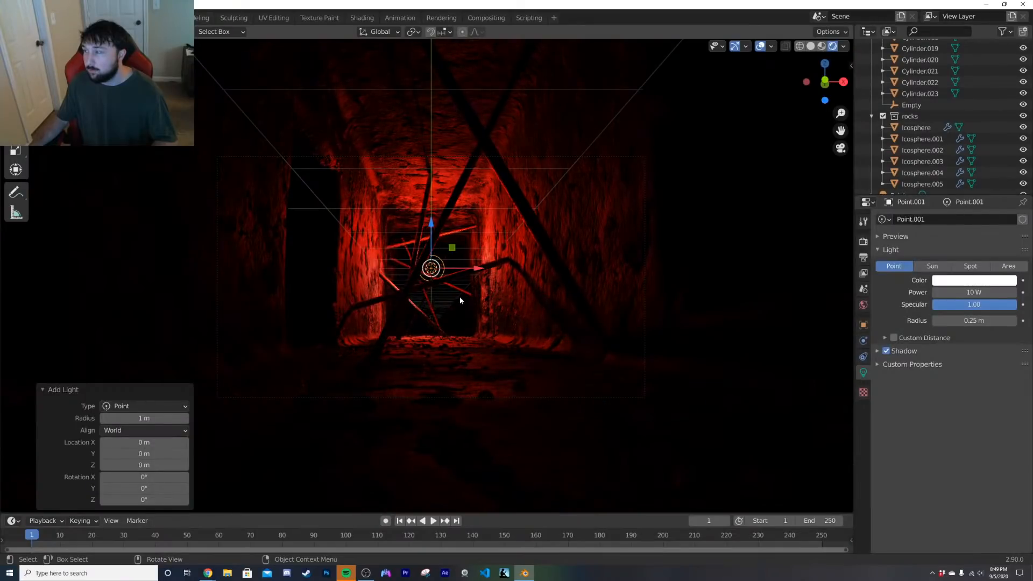
pyautogui.click(864, 324)
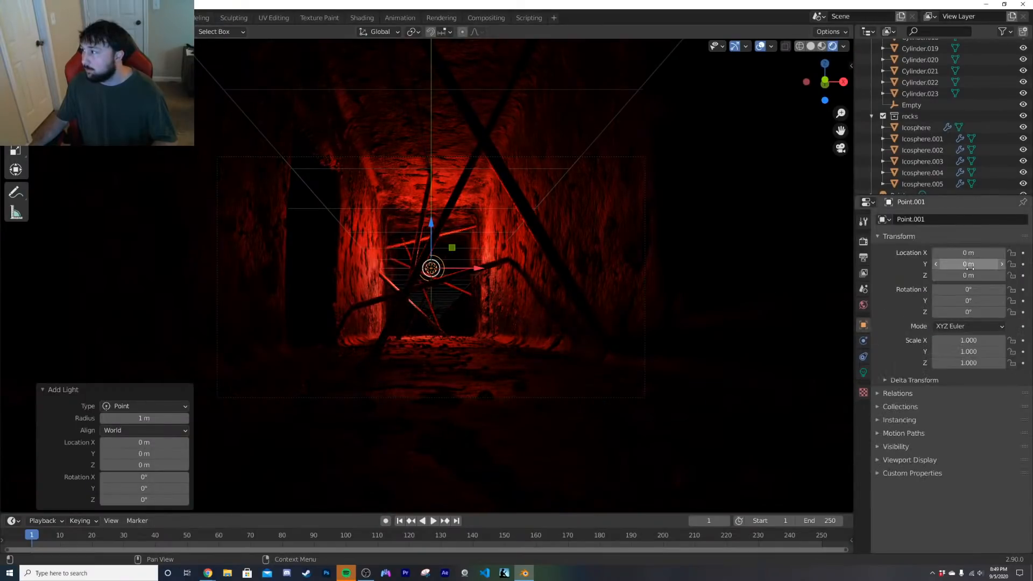
pyautogui.moveTo(968, 264); pyautogui.dragTo(926, 264)
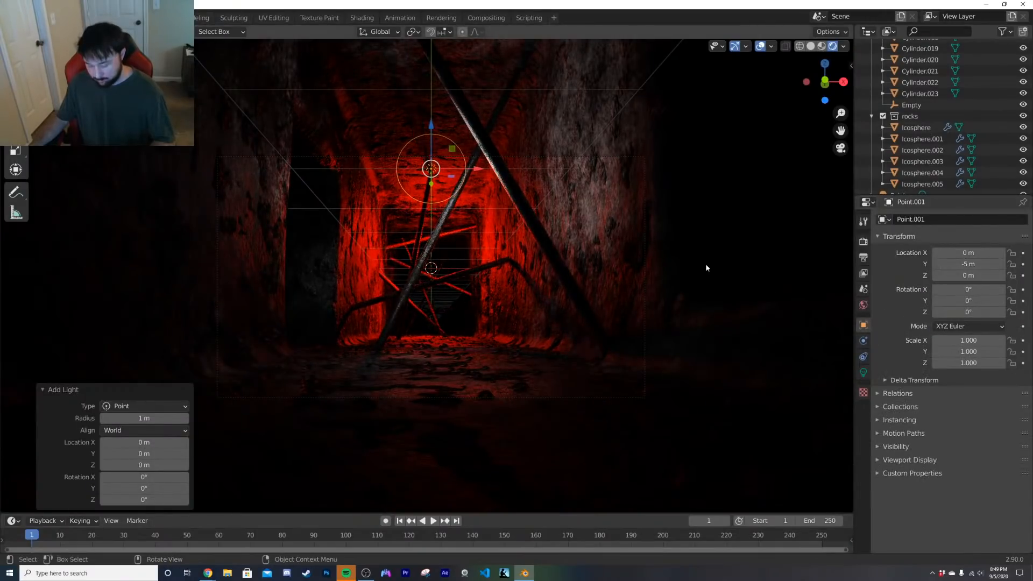
# Step: Move the point light into the left wall recess, to about X -1.45 m, Y -4.32 m, Z -0.40 m
pyautogui.press('g')
pyautogui.click(498, 318)
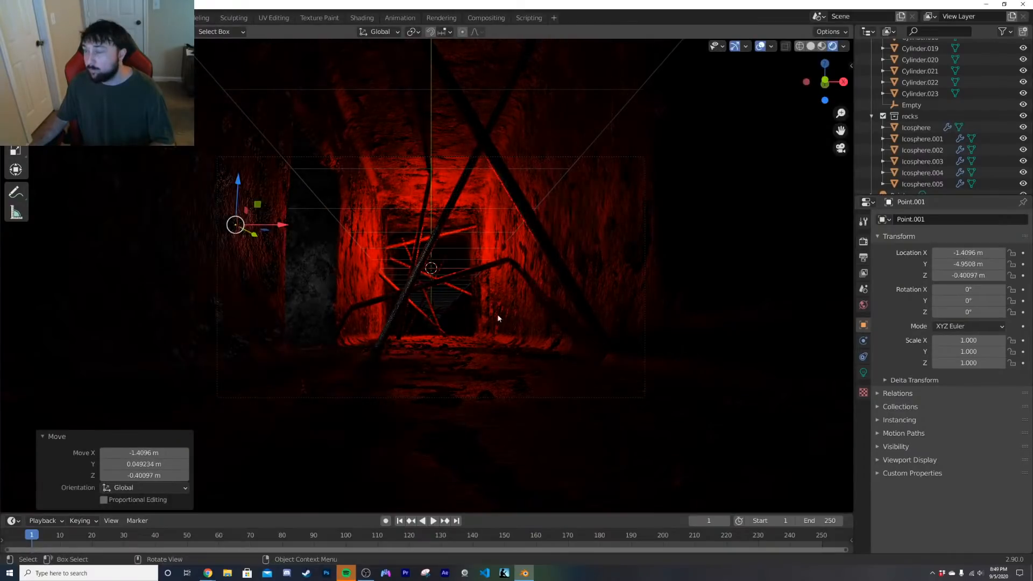
pyautogui.moveTo(432, 308); pyautogui.dragTo(304, 317, button='middle')
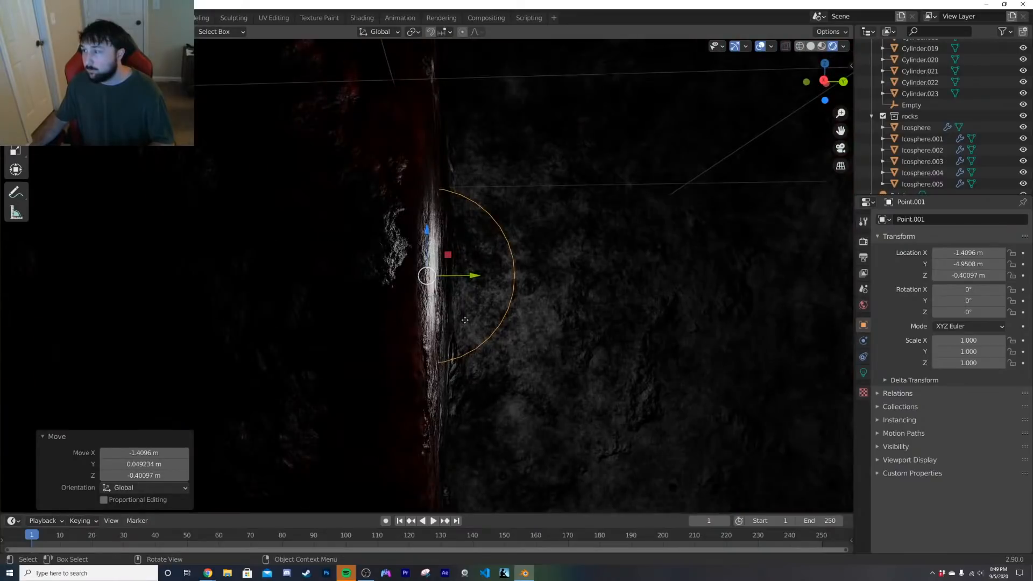
pyautogui.press('g')
pyautogui.click(640, 322)
pyautogui.press('KP_0')
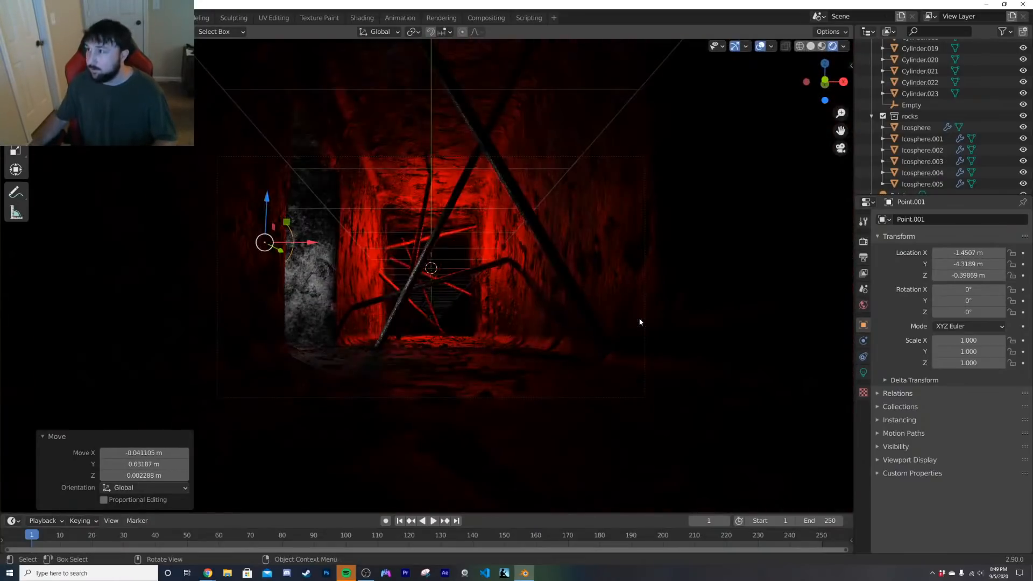
# Step: Colour the recess's point light green and set its power to about 63.6 W
pyautogui.click(863, 372)
pyautogui.click(980, 280)
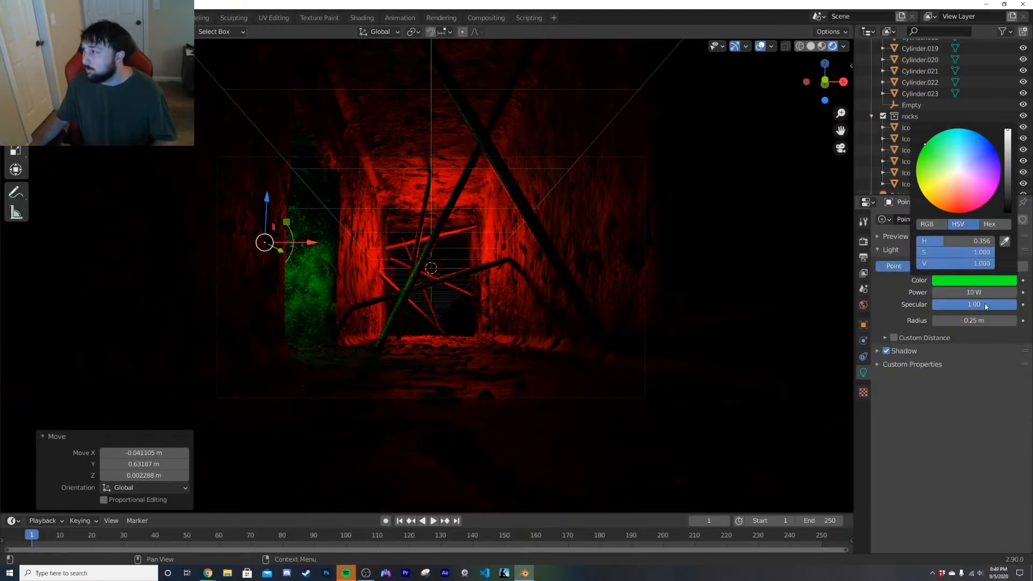
pyautogui.moveTo(974, 292); pyautogui.dragTo(1002, 292)
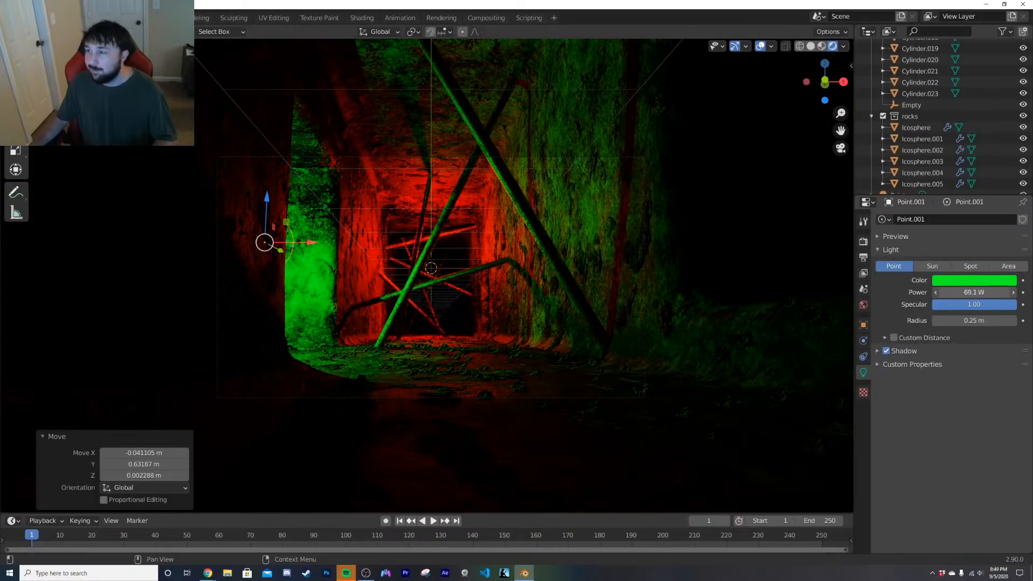
# Step: Raise the point light about 0.72 m in the left recess and change its colour to purple
pyautogui.press('g')
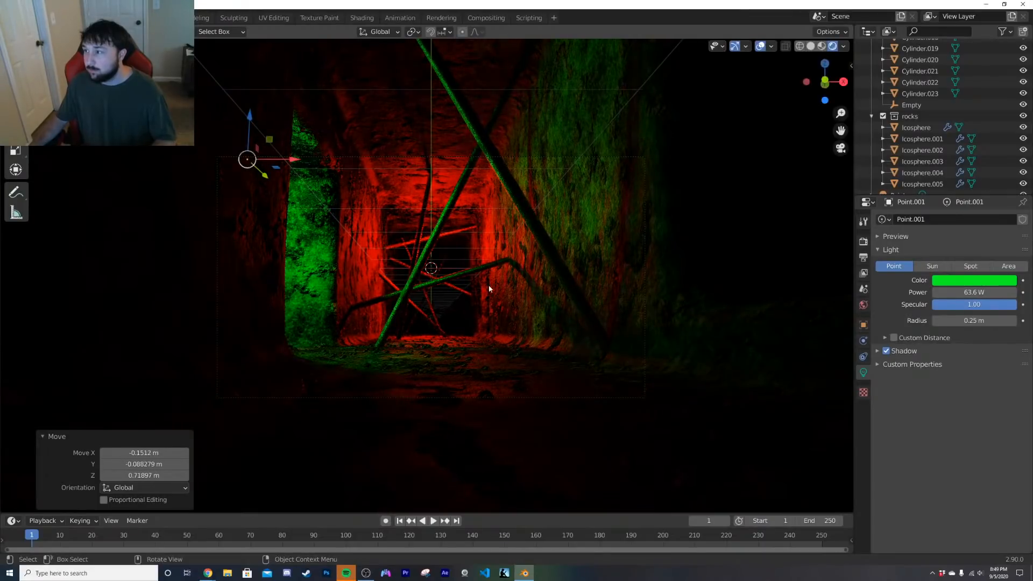
pyautogui.click(974, 280)
pyautogui.click(984, 203)
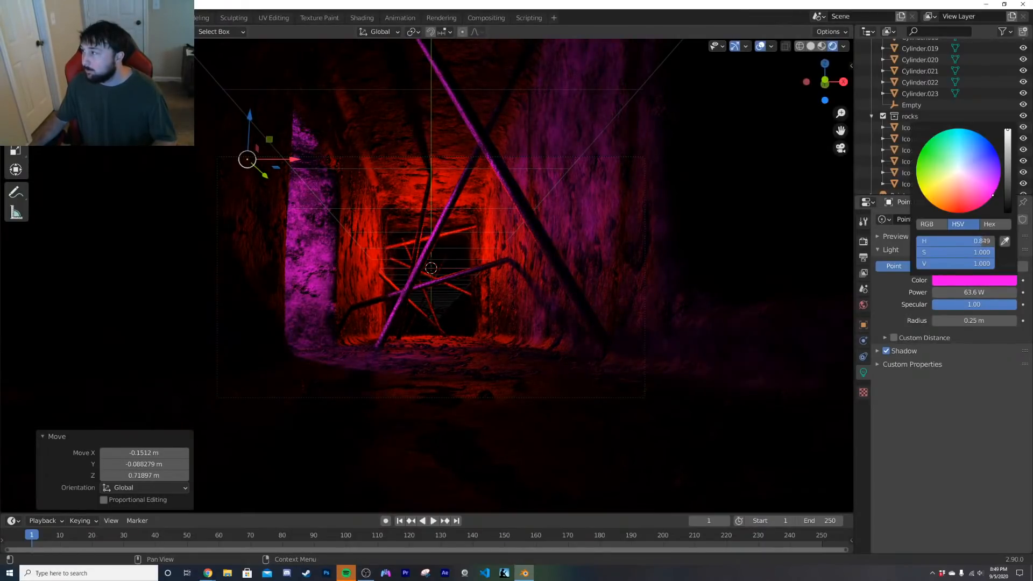
pyautogui.moveTo(953, 212)
pyautogui.mouseDown()
pyautogui.moveTo(929, 193)
pyautogui.moveTo(1001, 169)
pyautogui.mouseUp()
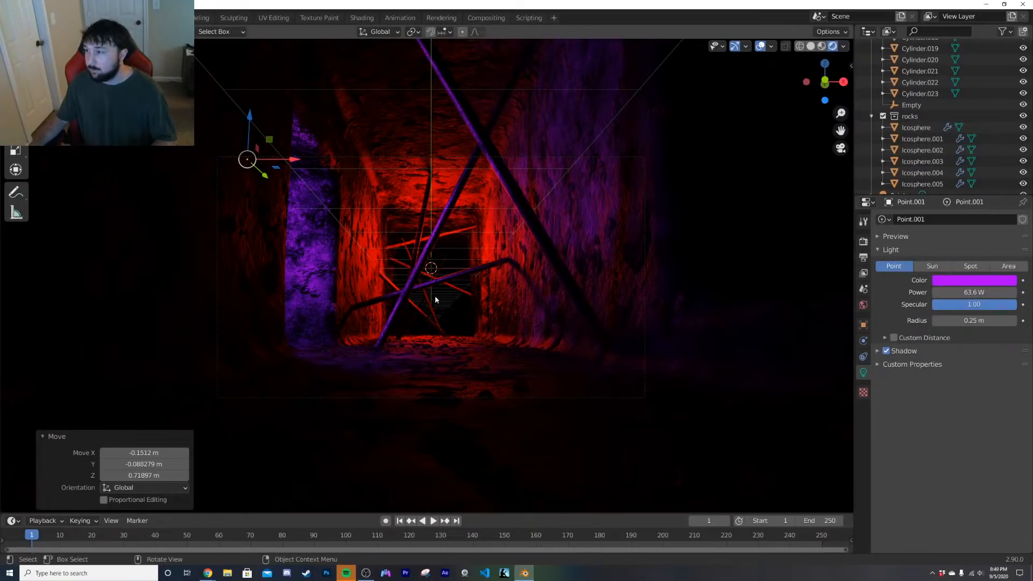
# Step: Duplicate the purple light towards the tunnel's centre and set the copy's Y location to about 0.05 m
pyautogui.hotkey('shift', 'd')
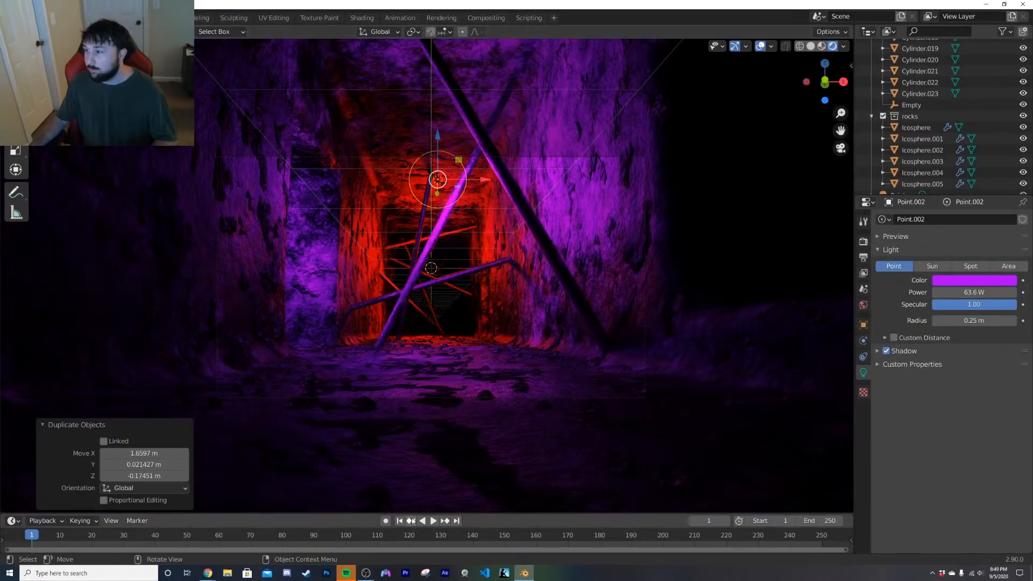
pyautogui.click(864, 324)
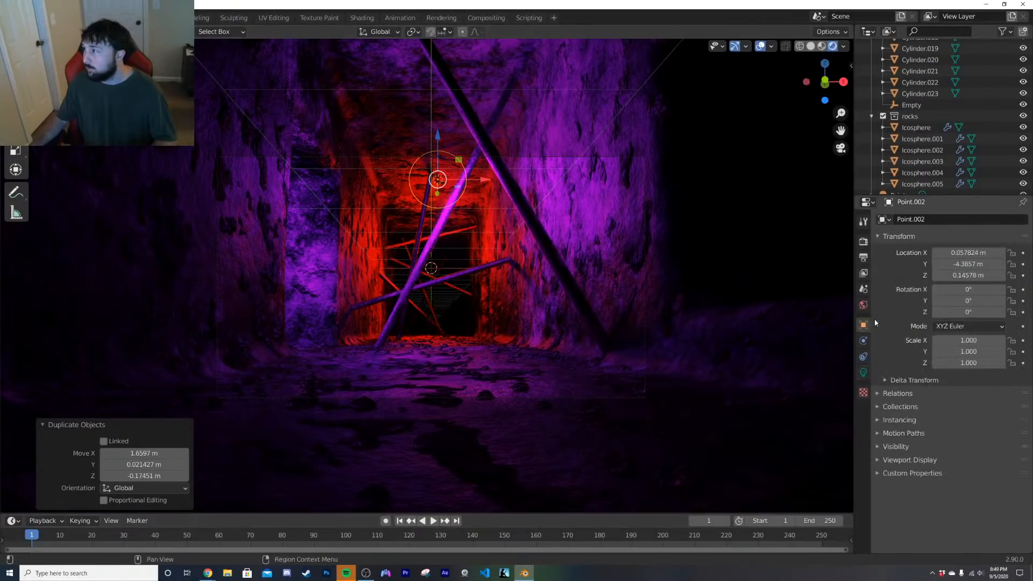
pyautogui.moveTo(968, 264)
pyautogui.mouseDown()
pyautogui.moveTo(953, 264)
pyautogui.moveTo(985, 264)
pyautogui.mouseUp()
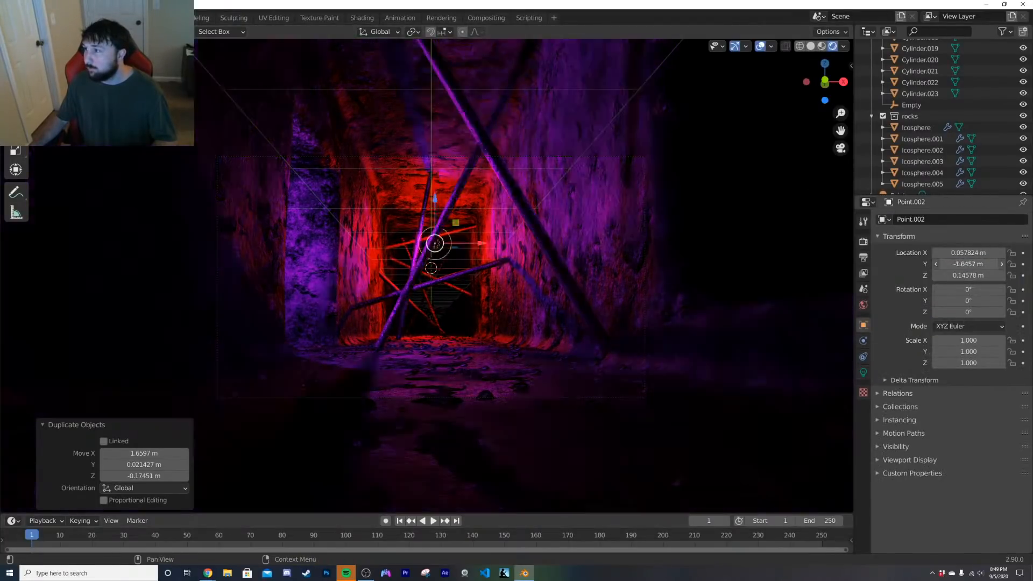
# Step: Play to frame 35 and move the duplicated light into the right wall recess, at about X 1.72 m, Y 0.12 m, Z -0.41 m
pyautogui.click(433, 521)
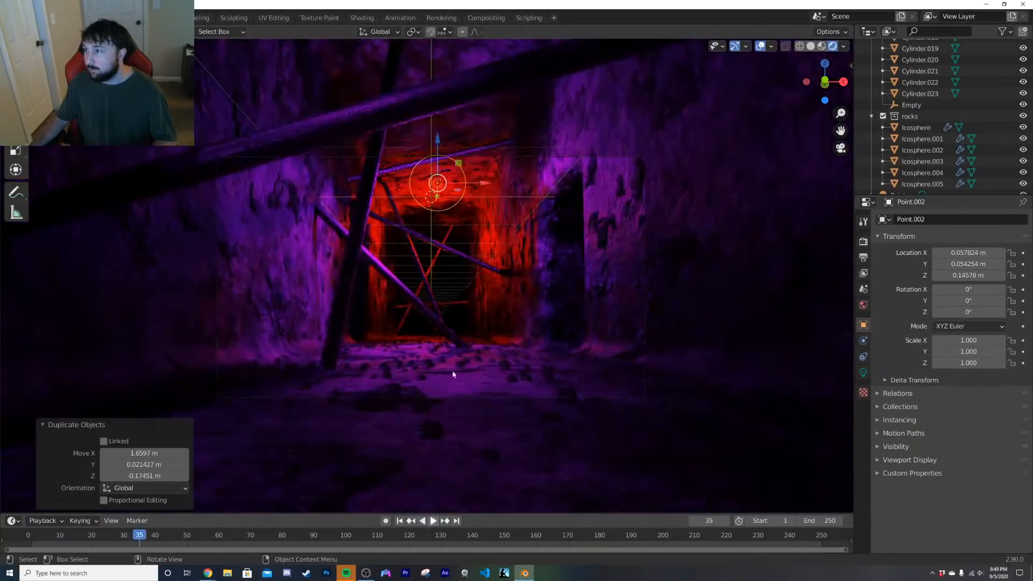
pyautogui.press('space')
pyautogui.press('g')
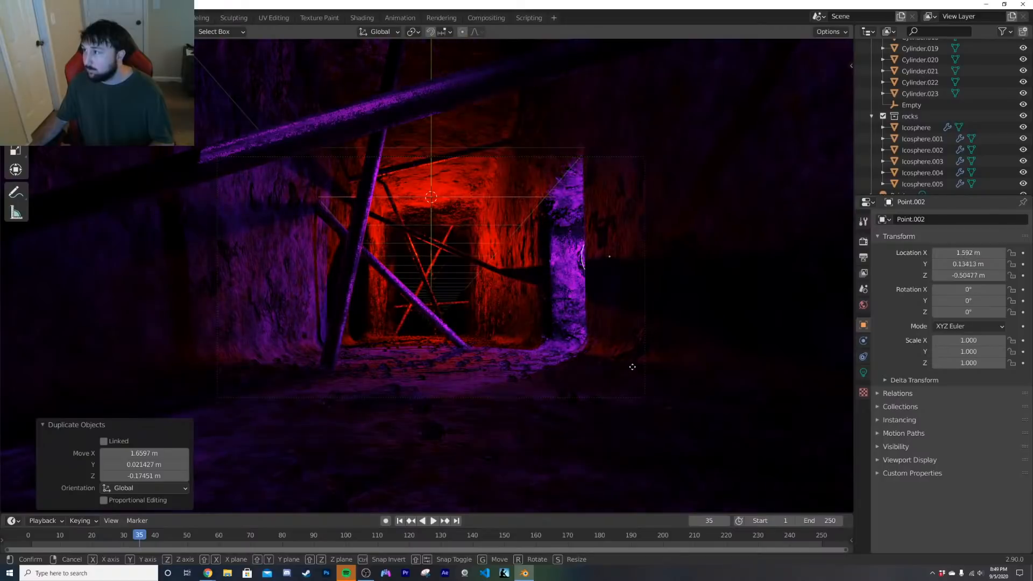
pyautogui.click(588, 343)
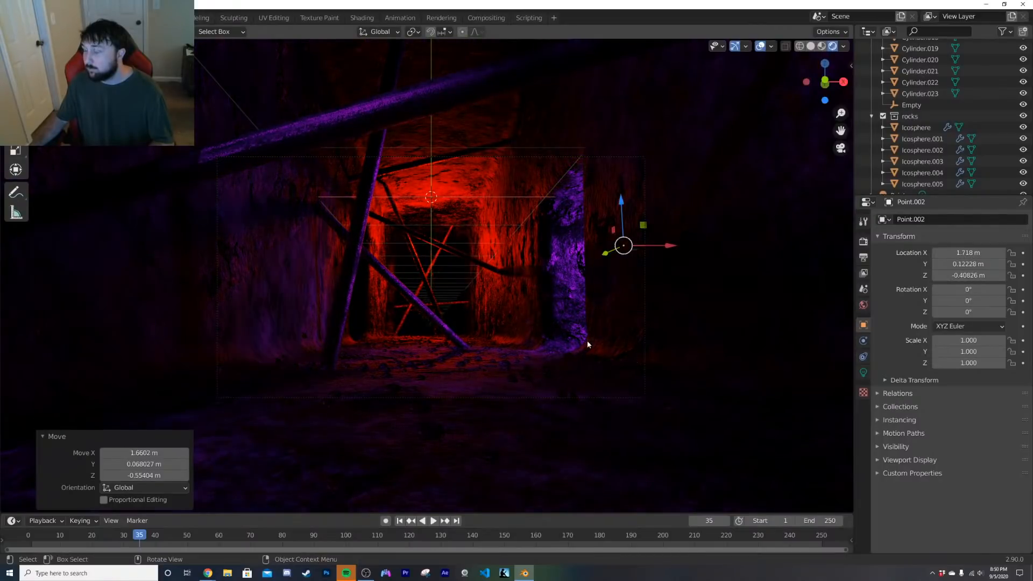
# Step: Reposition the right recess light to about X 1.63 m, Y -0.32 m, Z -0.13 m and set its power to 82.7 W
pyautogui.moveTo(447, 512); pyautogui.dragTo(419, 428, button='middle')
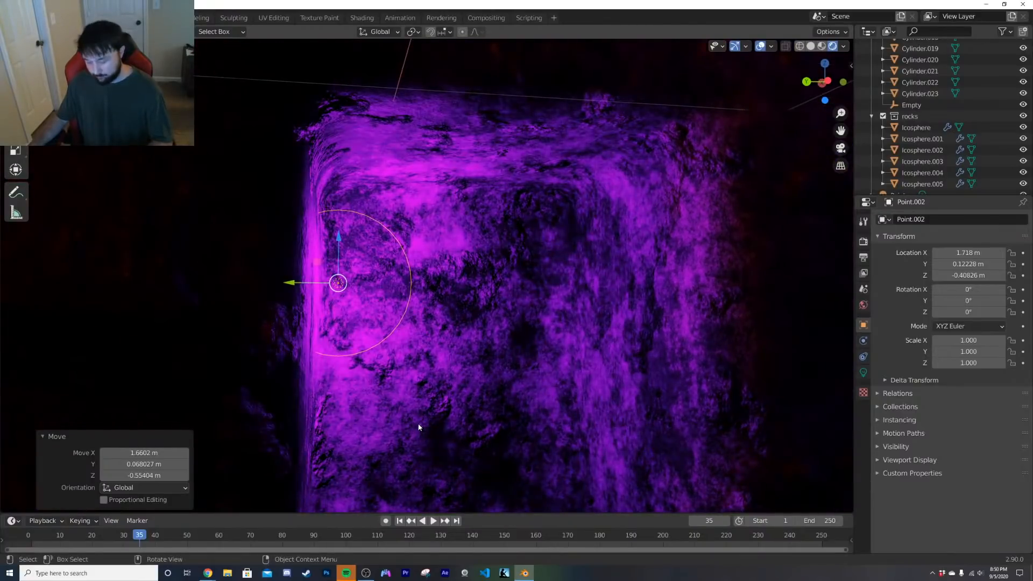
pyautogui.press('g')
pyautogui.click(554, 343)
pyautogui.press('ctrl+KP_1')
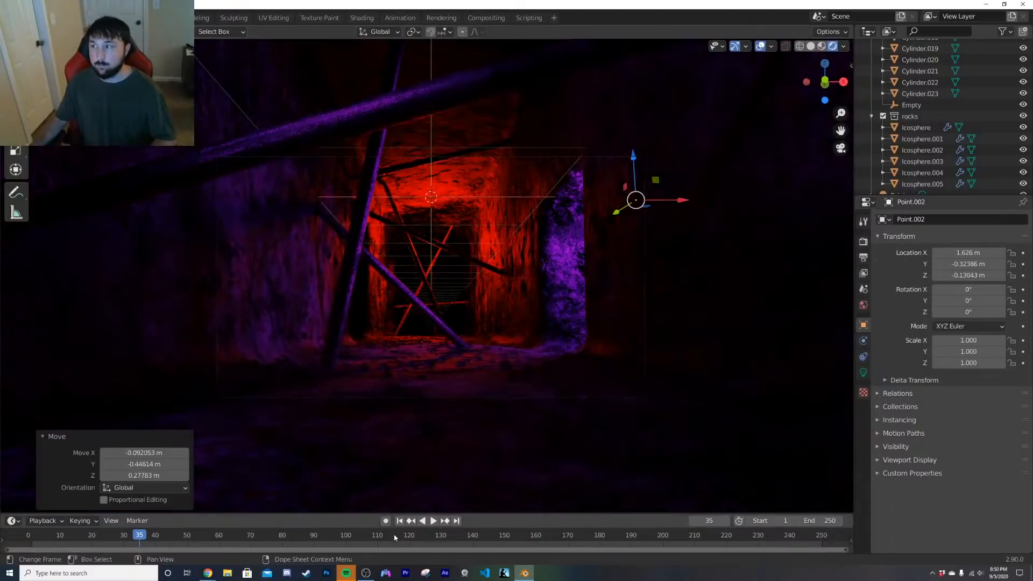
pyautogui.click(863, 372)
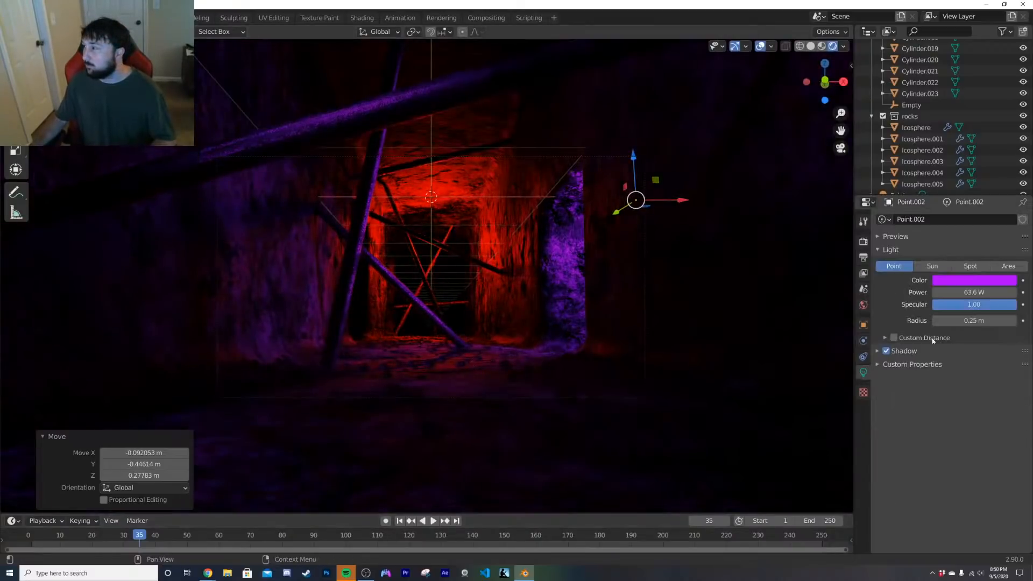
# Step: Play the animation from frame 1 to frame 59 to examine the purple lighting in the recesses
pyautogui.click(400, 521)
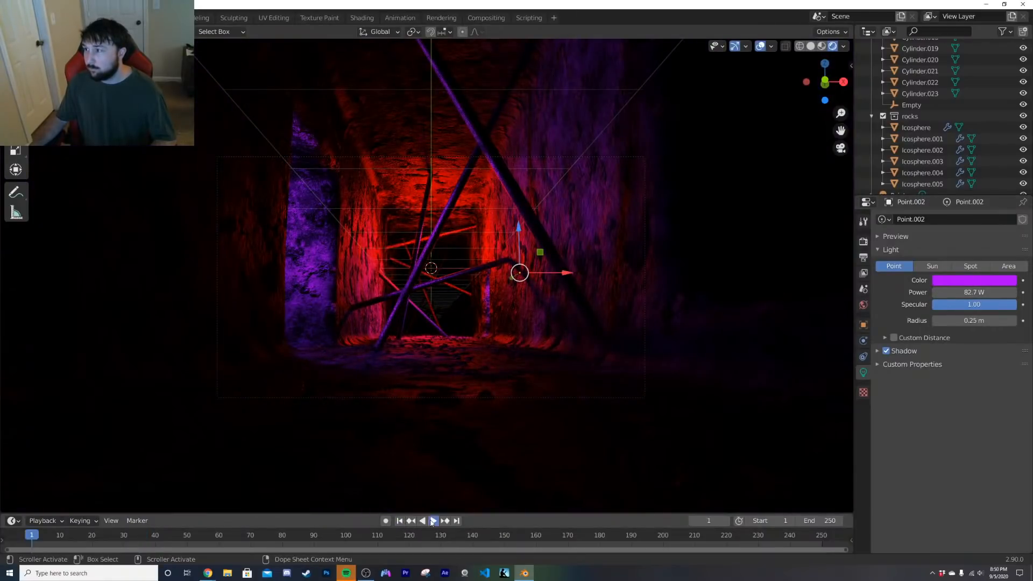
pyautogui.click(433, 521)
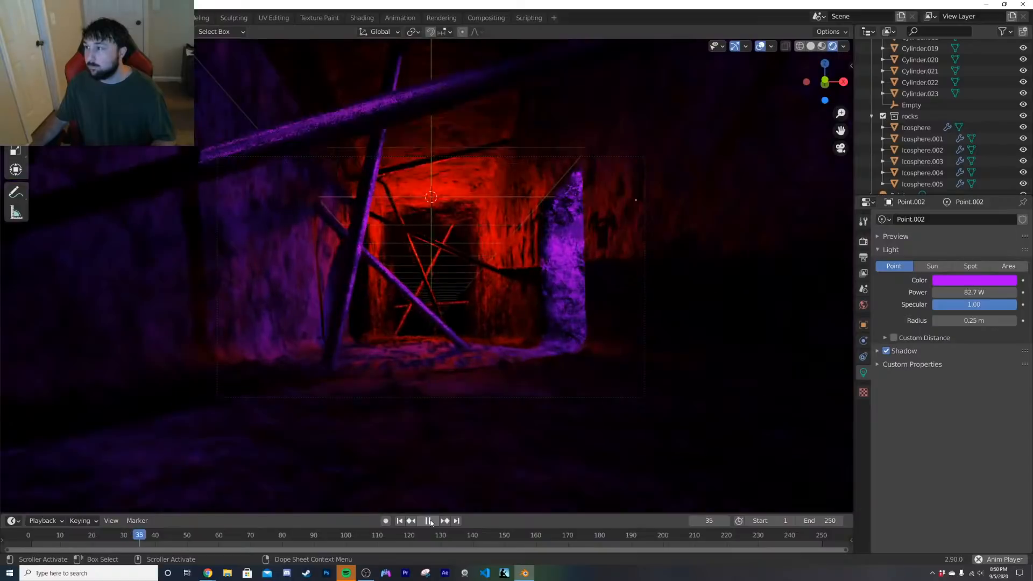
pyautogui.click(430, 521)
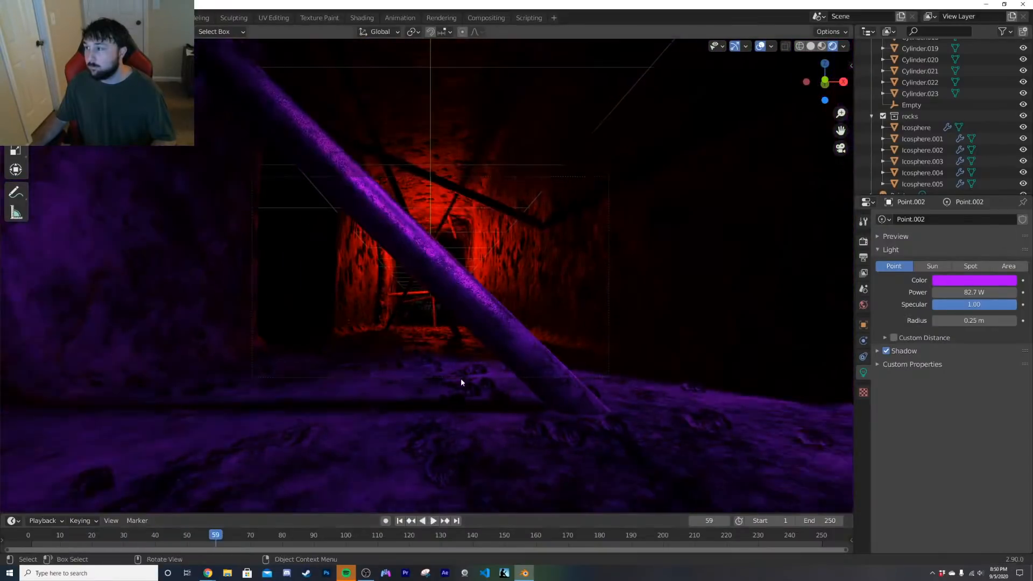
# Step: Play the animation from frame 1 to frame 38 and move the purple lights Point.001 and Point.002 into Collection 2
pyautogui.click(405, 522)
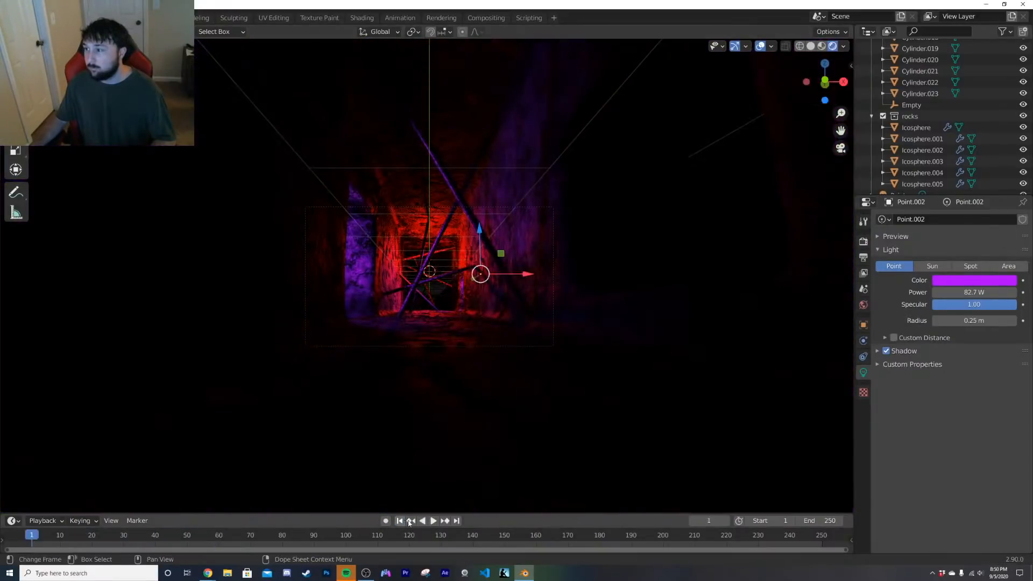
pyautogui.click(430, 522)
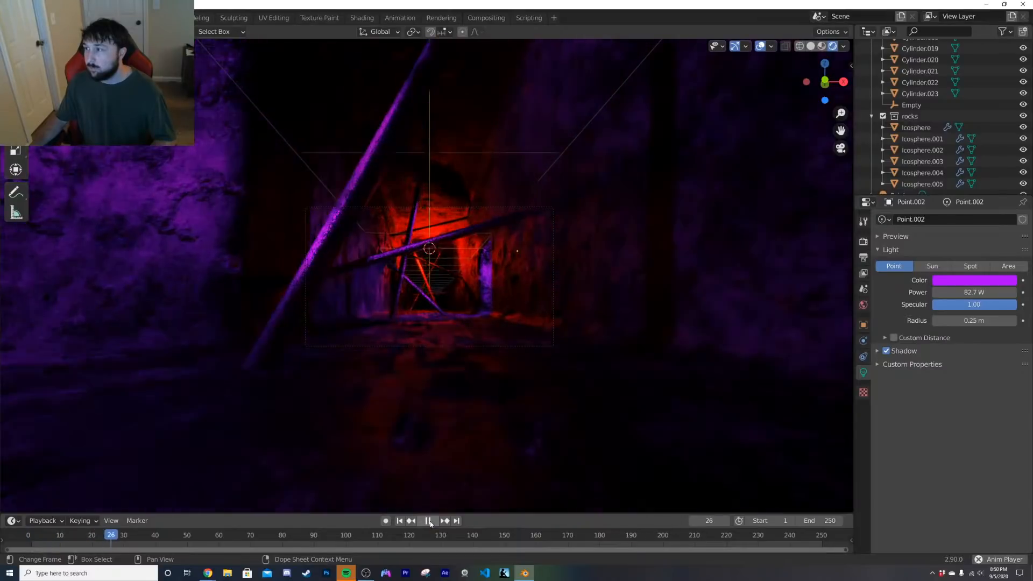
pyautogui.click(429, 521)
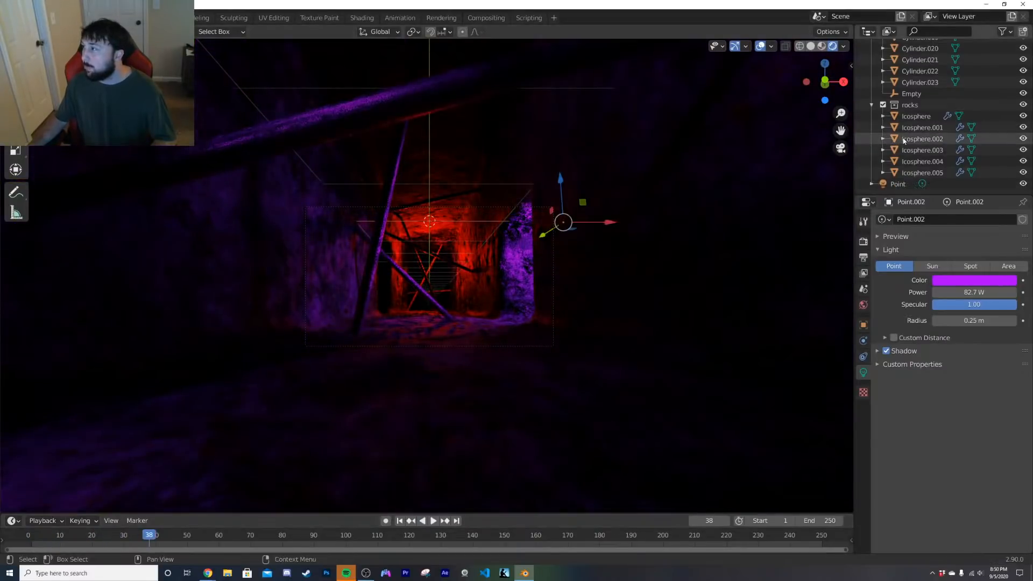
pyautogui.scroll(4, 917, 152)
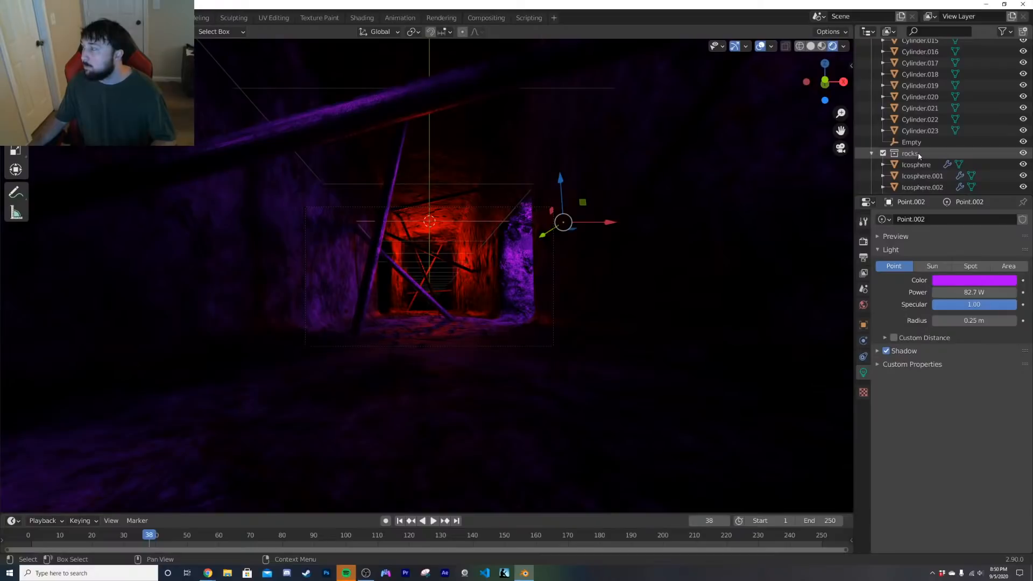
pyautogui.scroll(10, 918, 156)
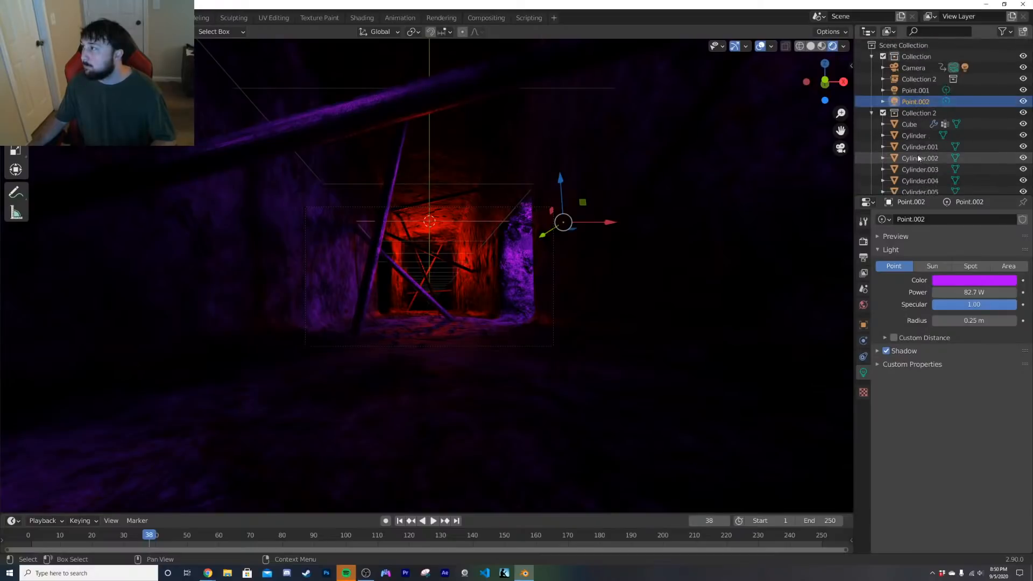
pyautogui.click(918, 90)
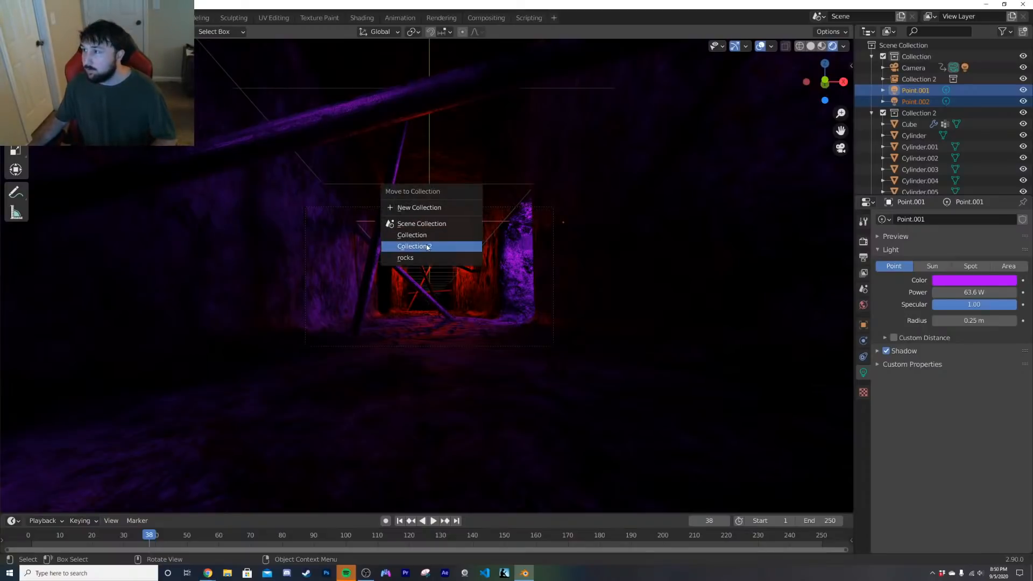
pyautogui.click(428, 247)
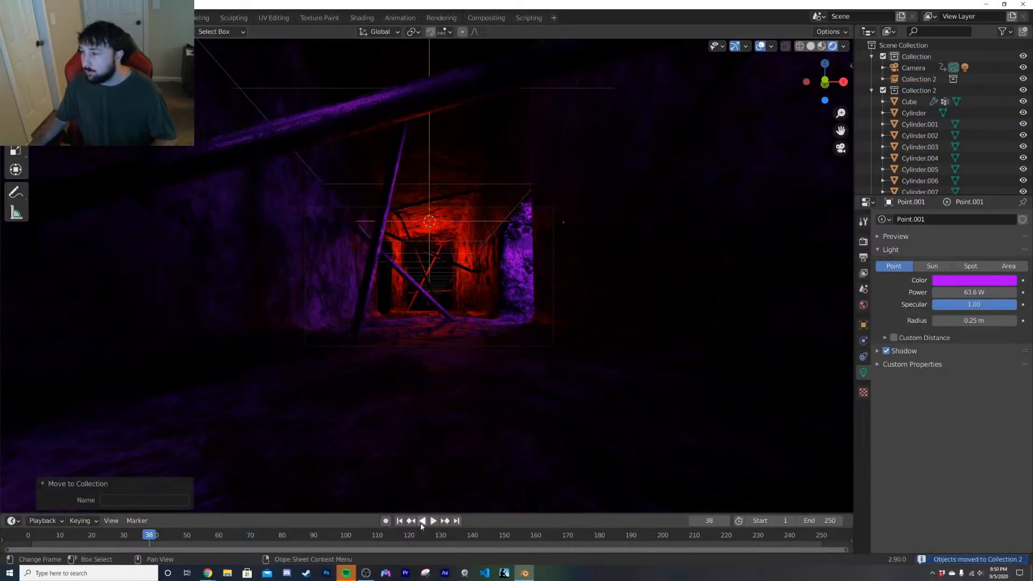
# Step: Play to frame 49 and duplicate the light Point.002, shifting the copy about -1.91 m along X
pyautogui.scroll(5, 450, 389)
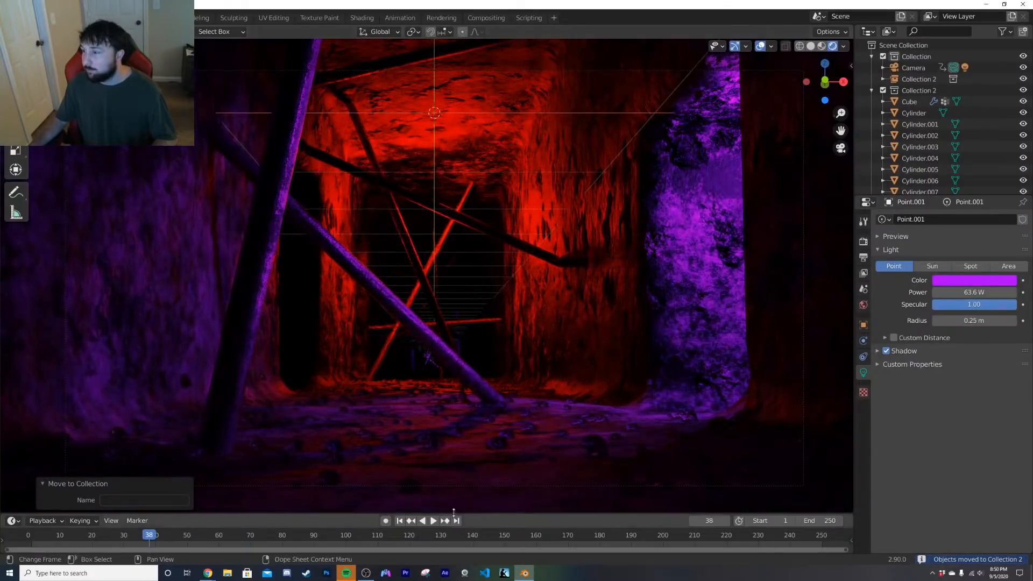
pyautogui.click(433, 521)
pyautogui.press('space')
pyautogui.scroll(-5, 946, 160)
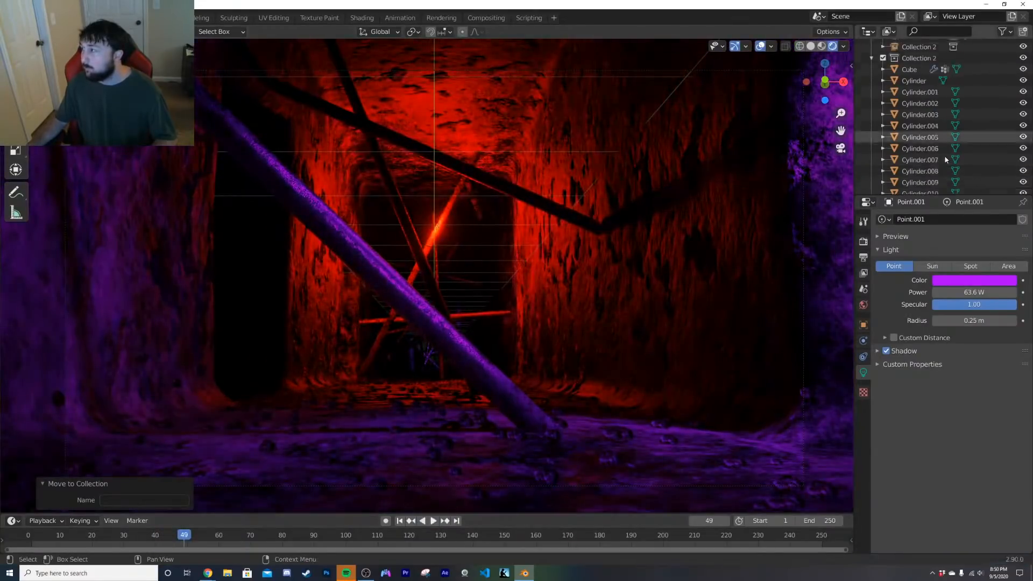
pyautogui.scroll(-3, 946, 160)
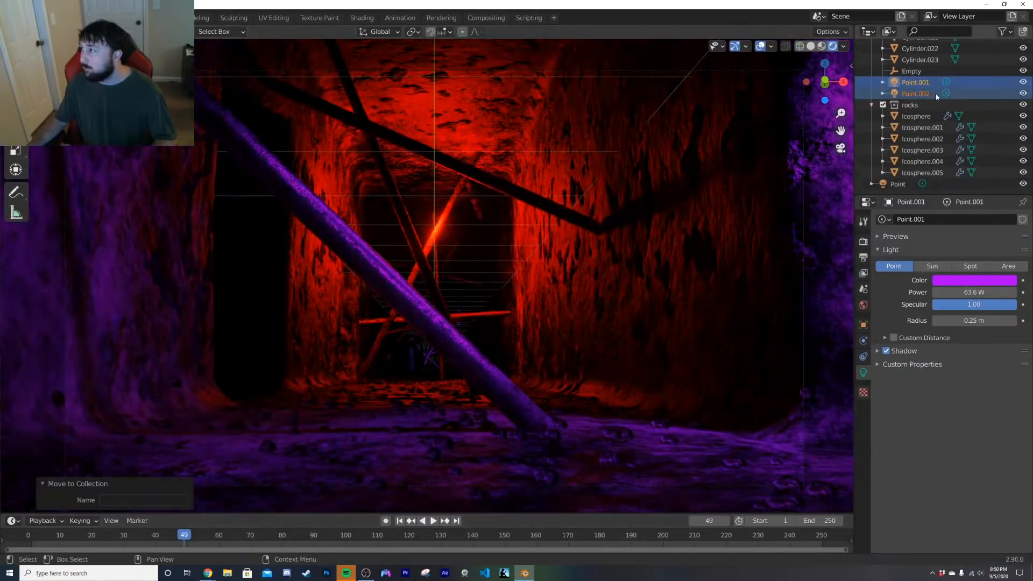
pyautogui.click(936, 94)
pyautogui.click(1024, 93)
pyautogui.click(1023, 93)
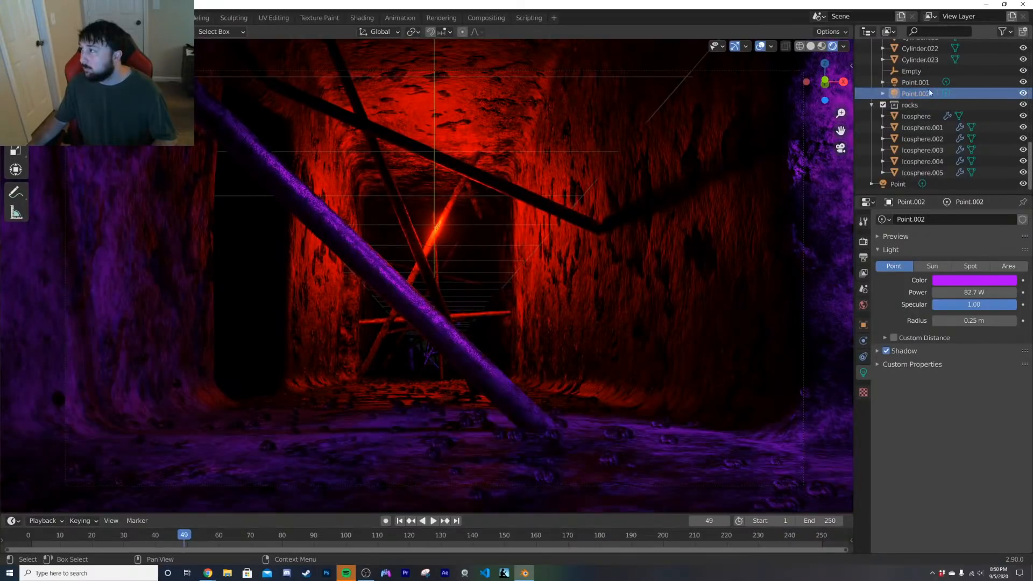
pyautogui.hotkey('shift', 'd')
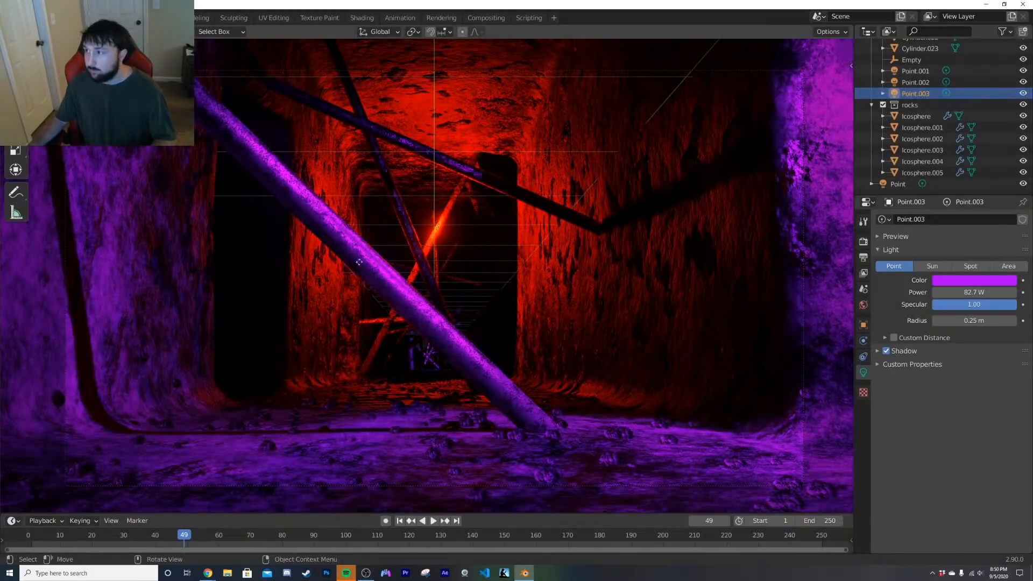
pyautogui.click(628, 260)
# Step: Reposition the duplicated light deeper in the tunnel at about X -0.04 m, Y 2.18 m, Z -0.48 m
pyautogui.scroll(-5, 542, 246)
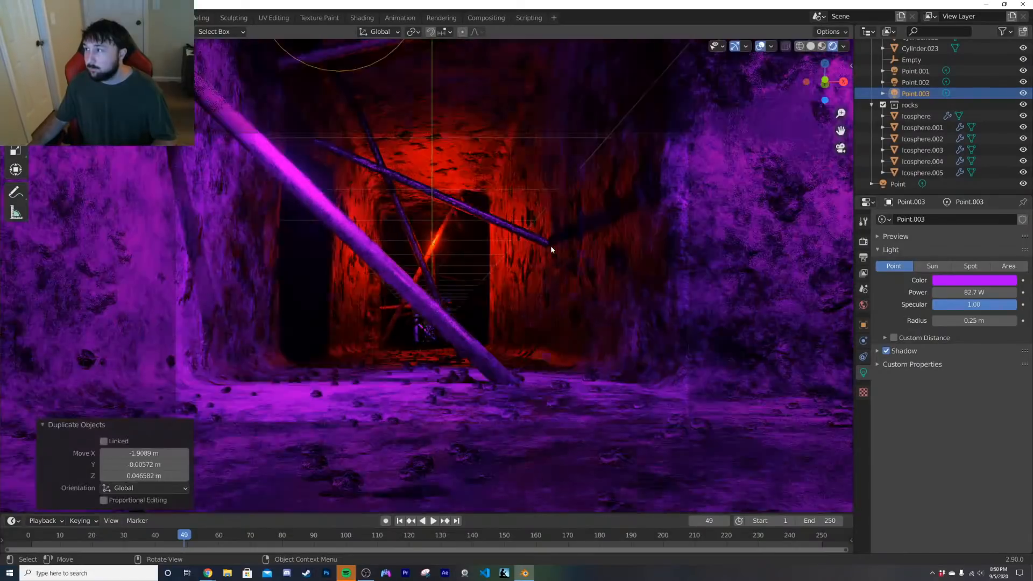
pyautogui.press('g')
pyautogui.click(491, 266)
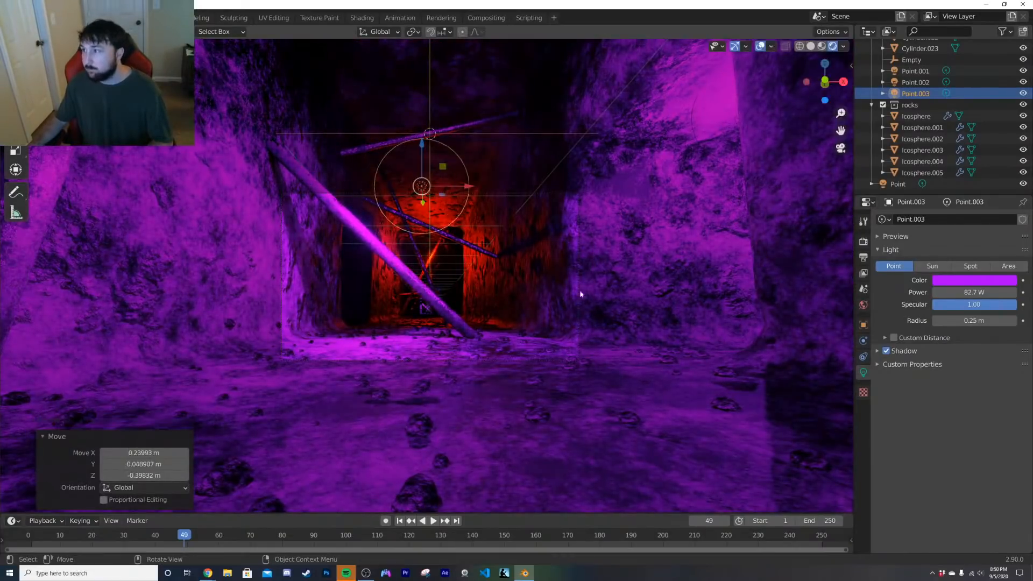
pyautogui.click(864, 325)
pyautogui.moveTo(977, 264); pyautogui.dragTo(1012, 264)
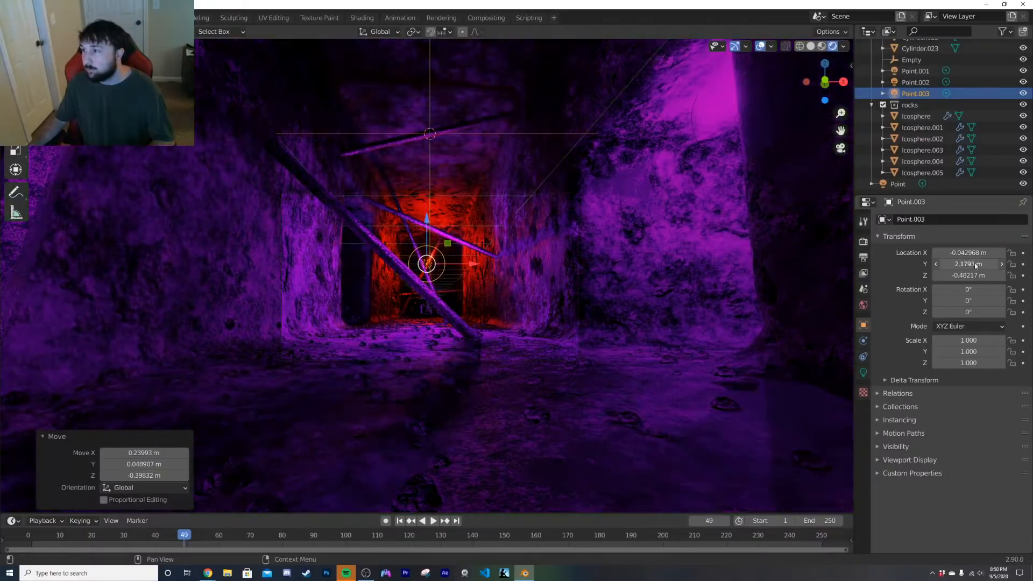
# Step: Play to frame 70 and move the duplicated light towards the left wall, to about X -1.75 m, Y 2.18 m, Z -0.46 m
pyautogui.click(435, 521)
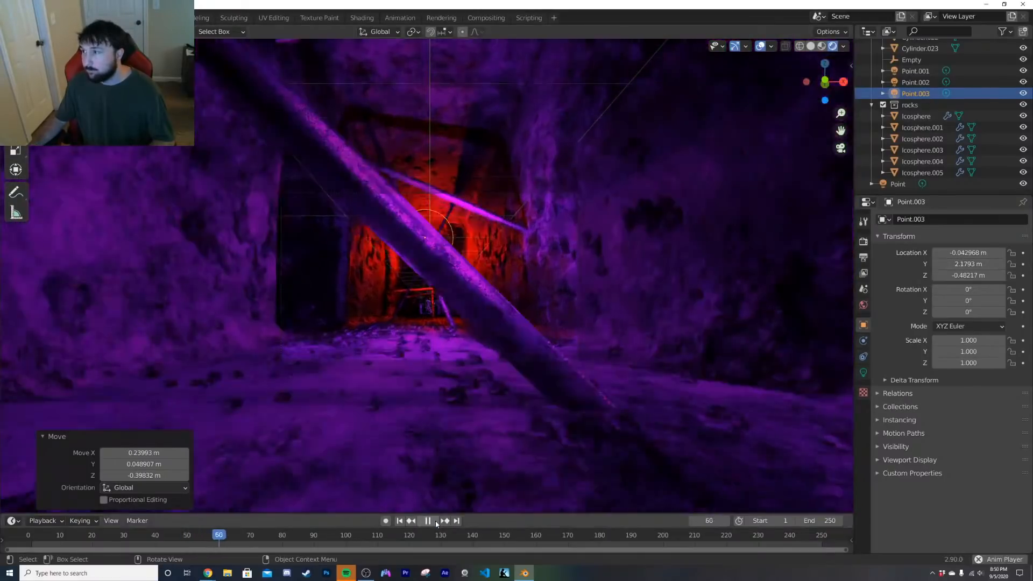
pyautogui.click(434, 521)
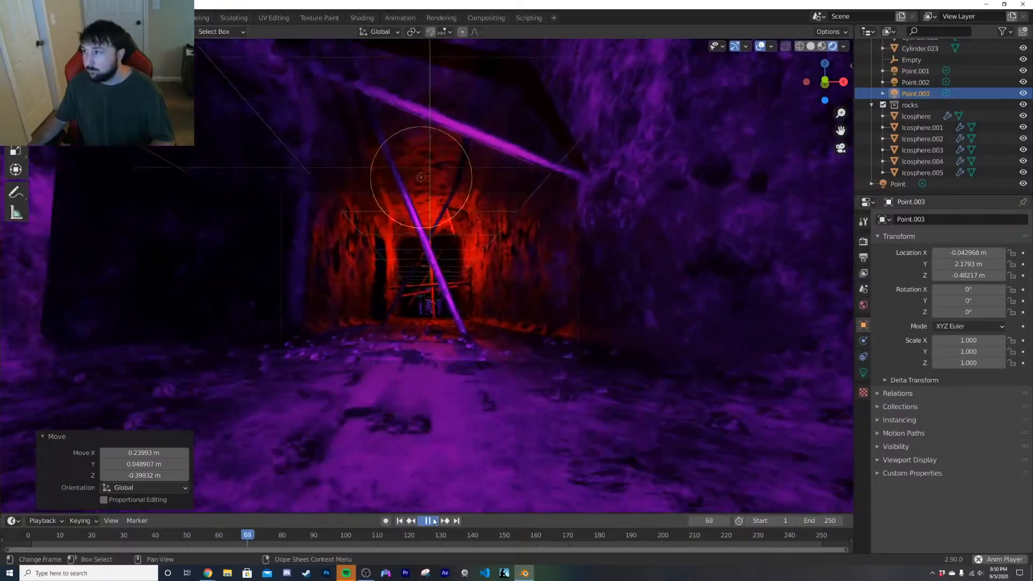
pyautogui.click(433, 521)
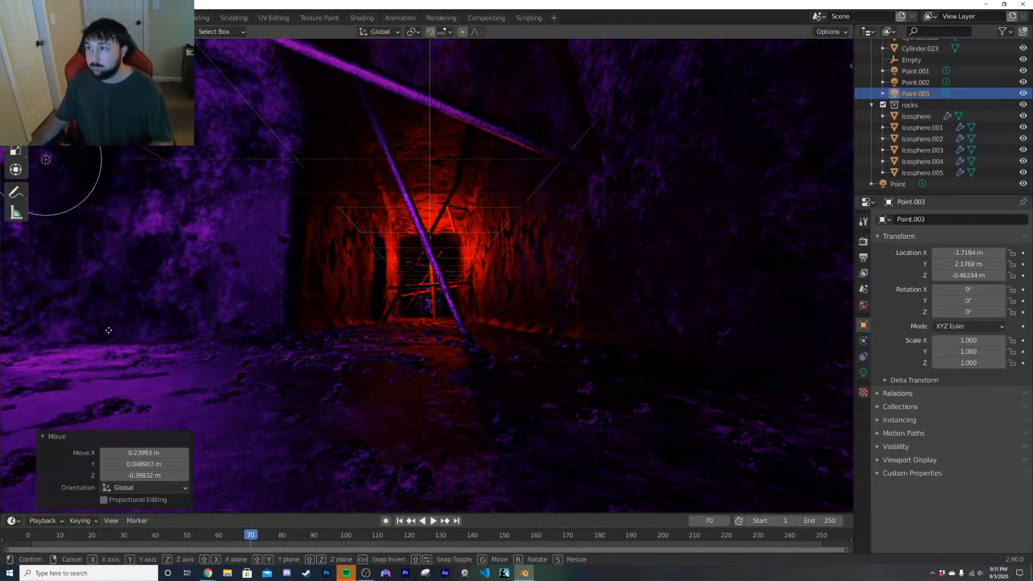
pyautogui.click(51, 331)
# Step: At frame 59, reposition the left recess light to about X -1.69 m, Y 2.09 m, Z 0.22 m, and play to frame 145
pyautogui.click(423, 521)
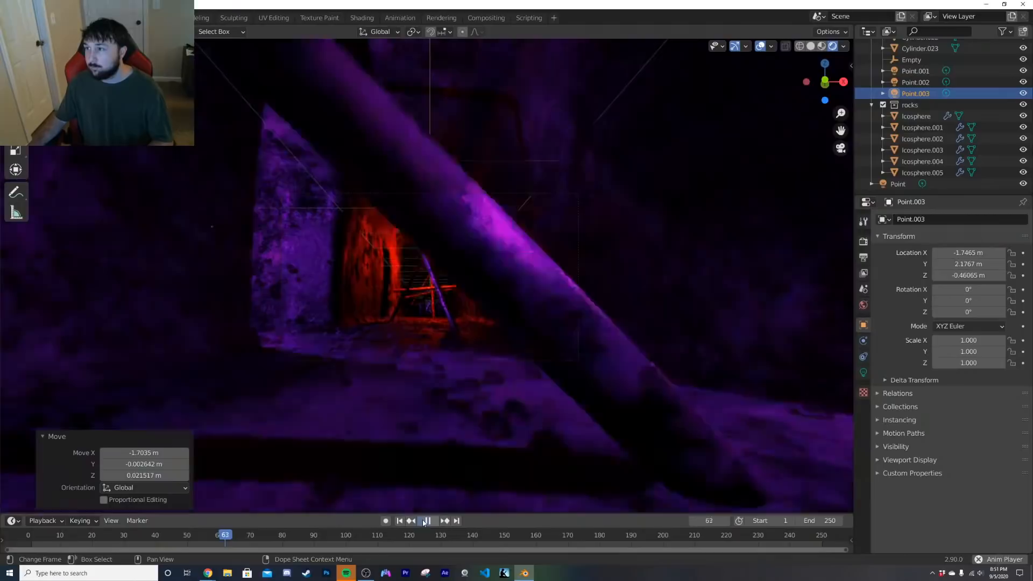
pyautogui.press('space')
pyautogui.press('g')
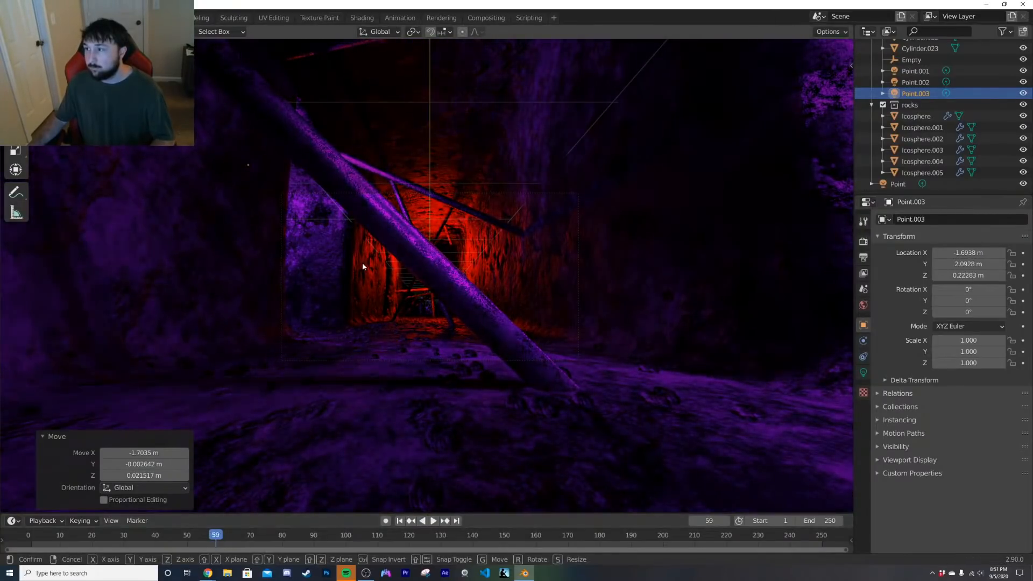
pyautogui.press('space')
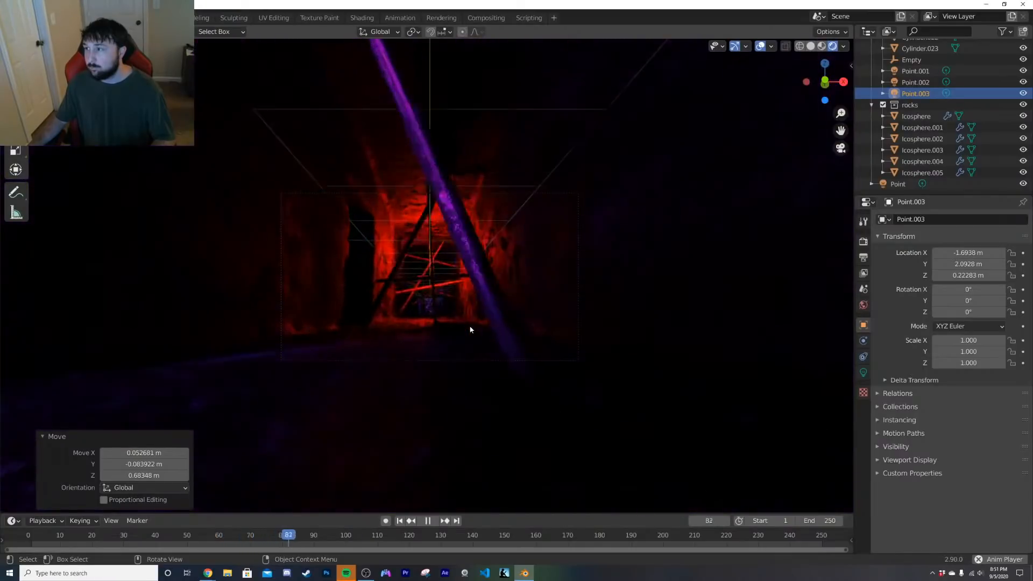
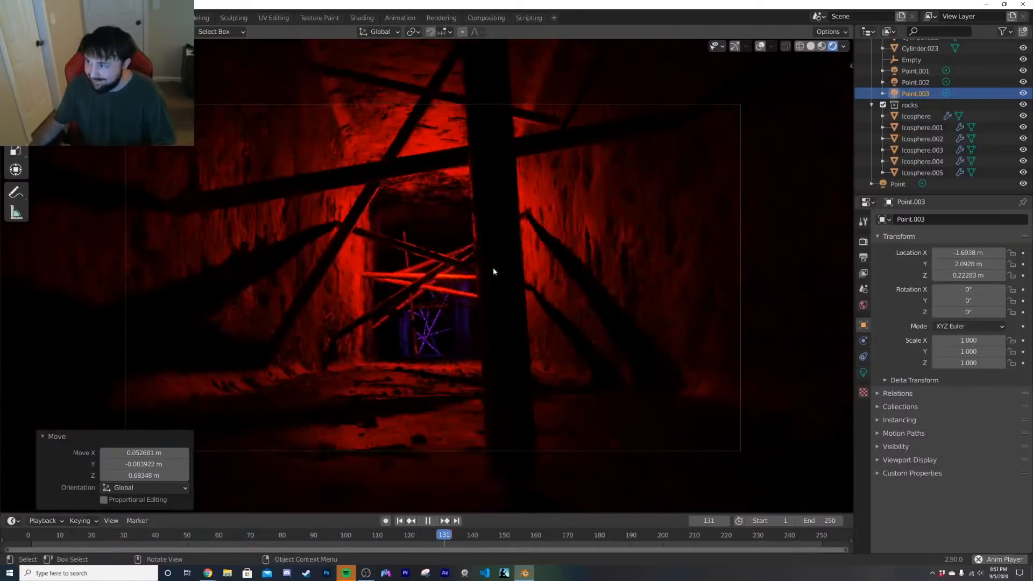
pyautogui.press('space')
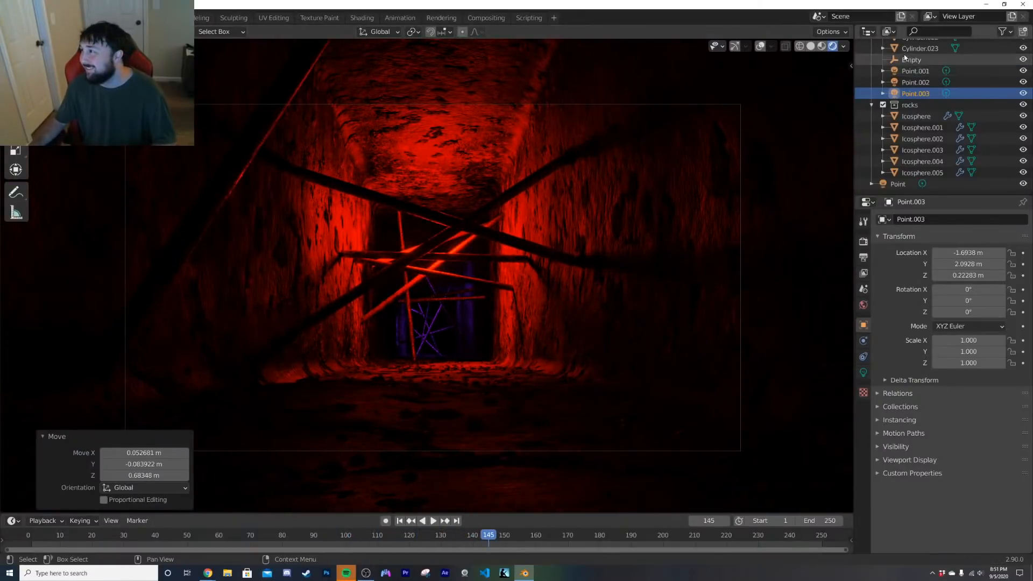
# Step: Set the camera's focal length to 52 mm and play the animation to frame 175
pyautogui.scroll(15, 905, 57)
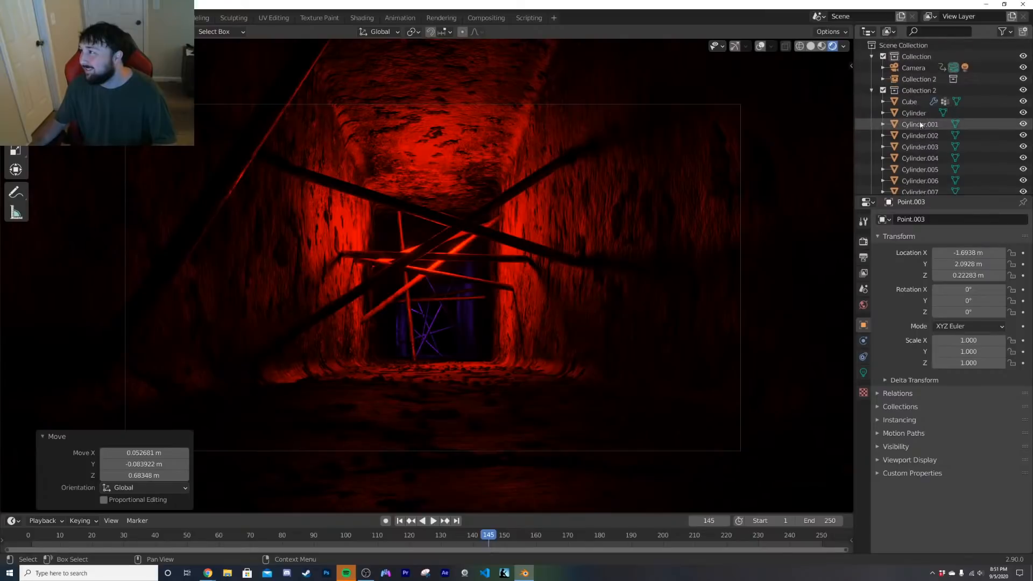
pyautogui.click(914, 68)
pyautogui.click(863, 372)
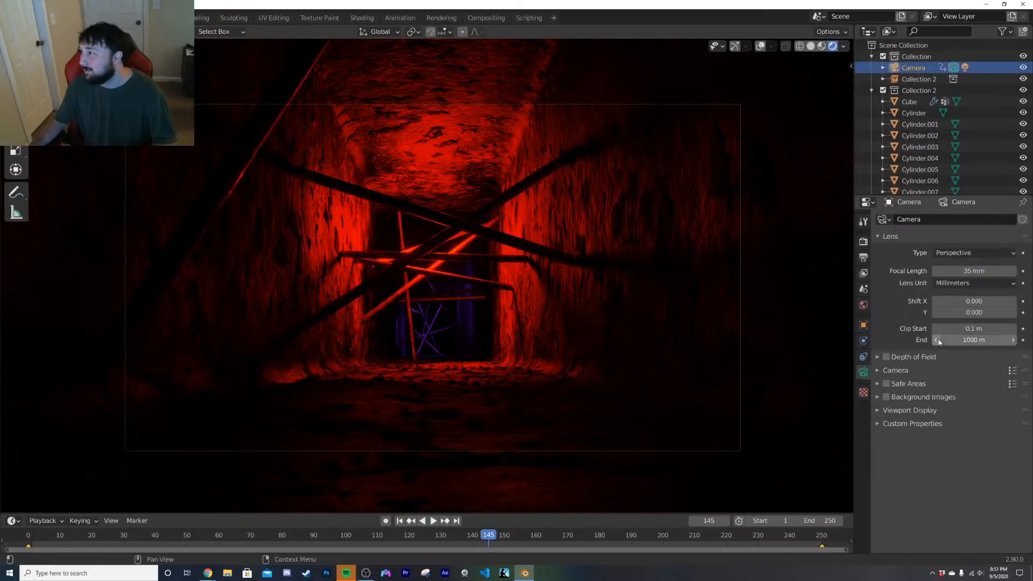
pyautogui.moveTo(974, 271); pyautogui.dragTo(1010, 270)
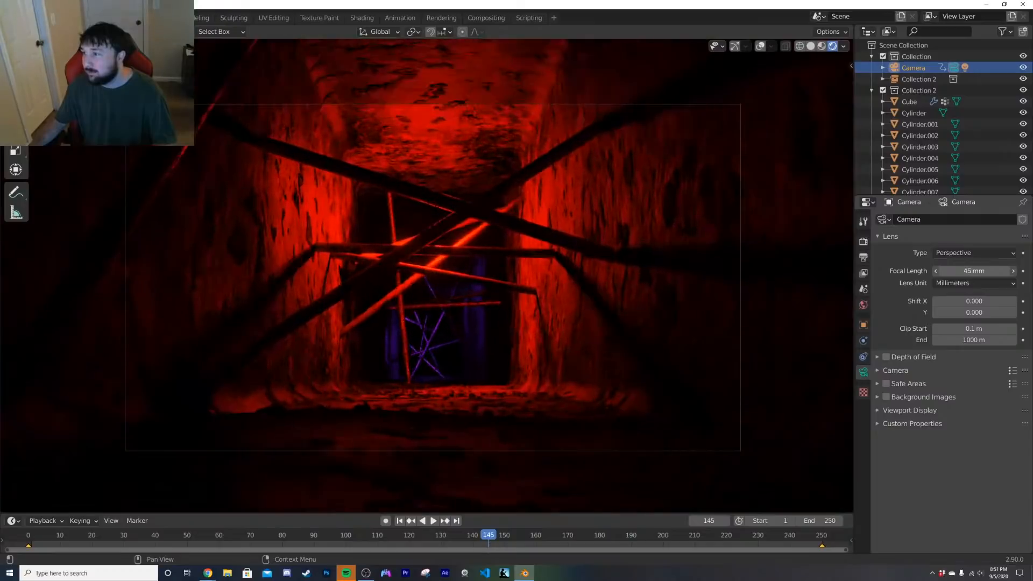
pyautogui.press('space')
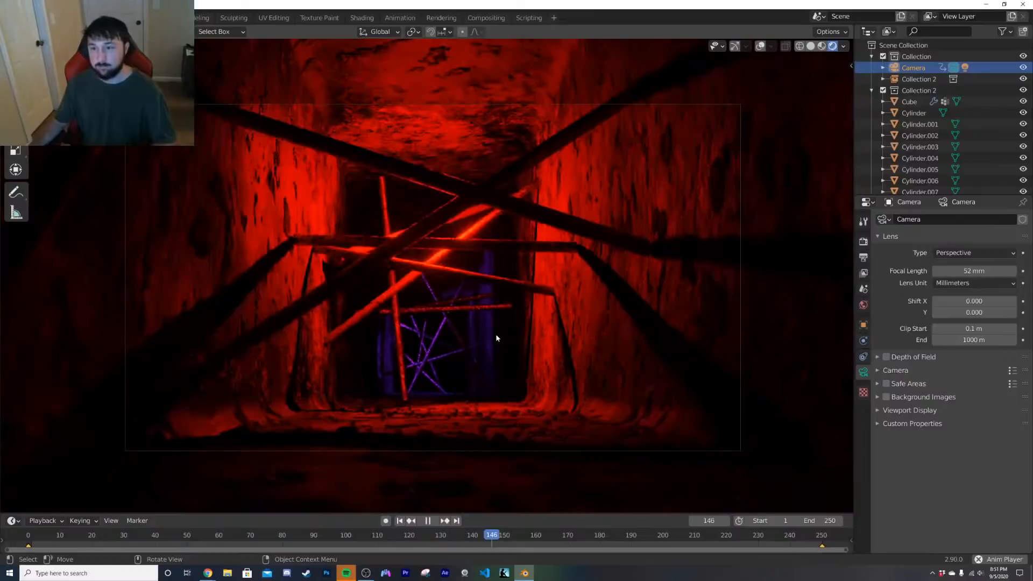
pyautogui.press('space')
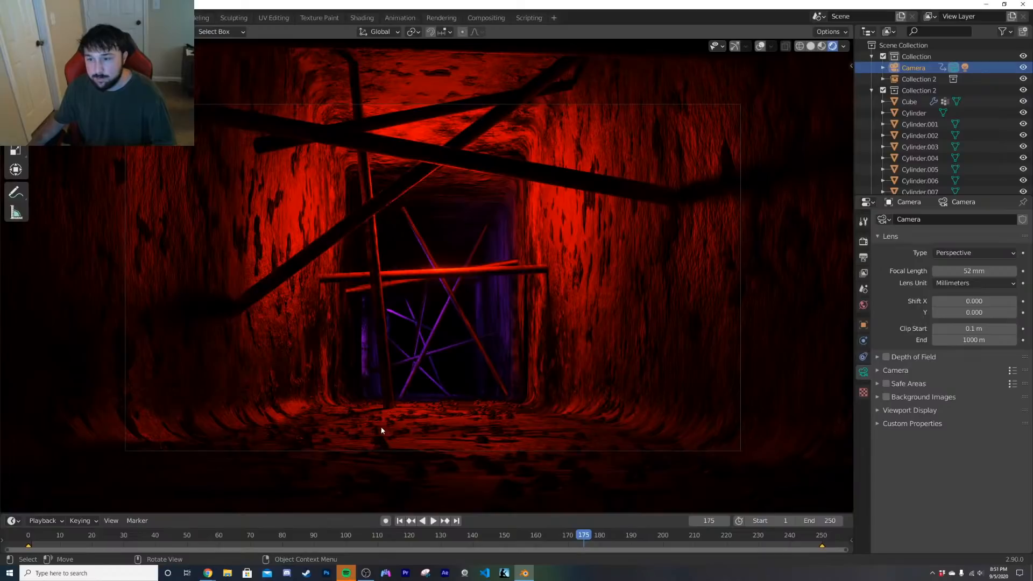
# Step: Return to frame 1 and show the tunnel in solid shading from outside the camera view
pyautogui.click(399, 521)
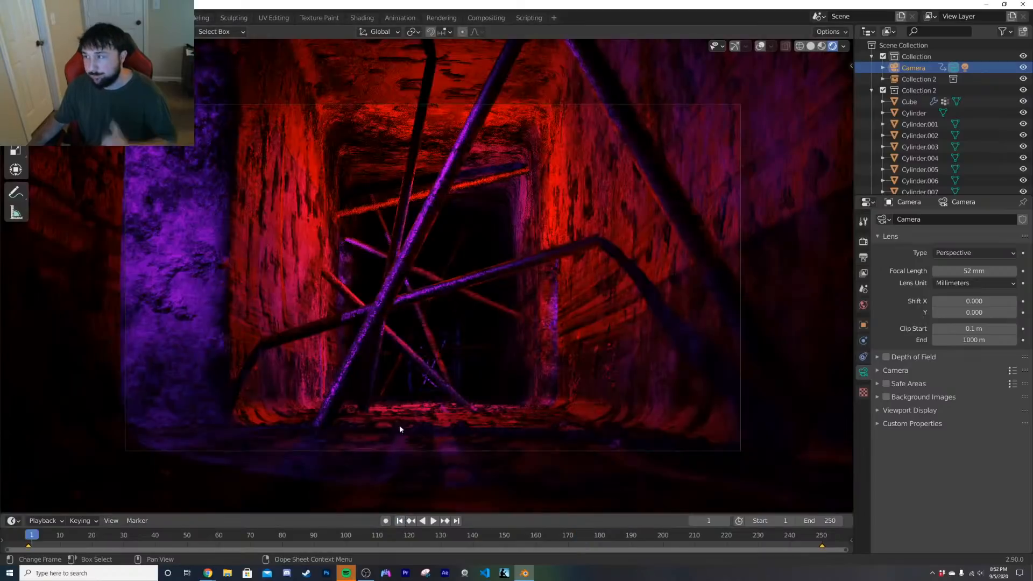
pyautogui.press('z')
pyautogui.click(512, 396)
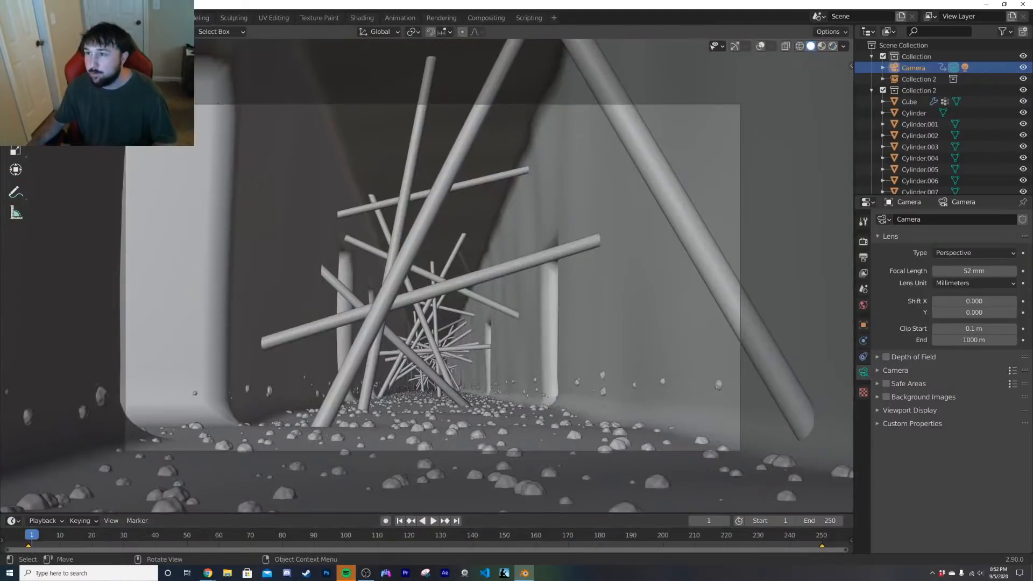
pyautogui.press('KP_0')
pyautogui.moveTo(473, 248); pyautogui.dragTo(484, 237, button='middle')
# Step: Add a cube mesh at the world origin and scale it uniformly by 8
pyautogui.hotkey('shift', 'a')
pyautogui.moveTo(484, 235)
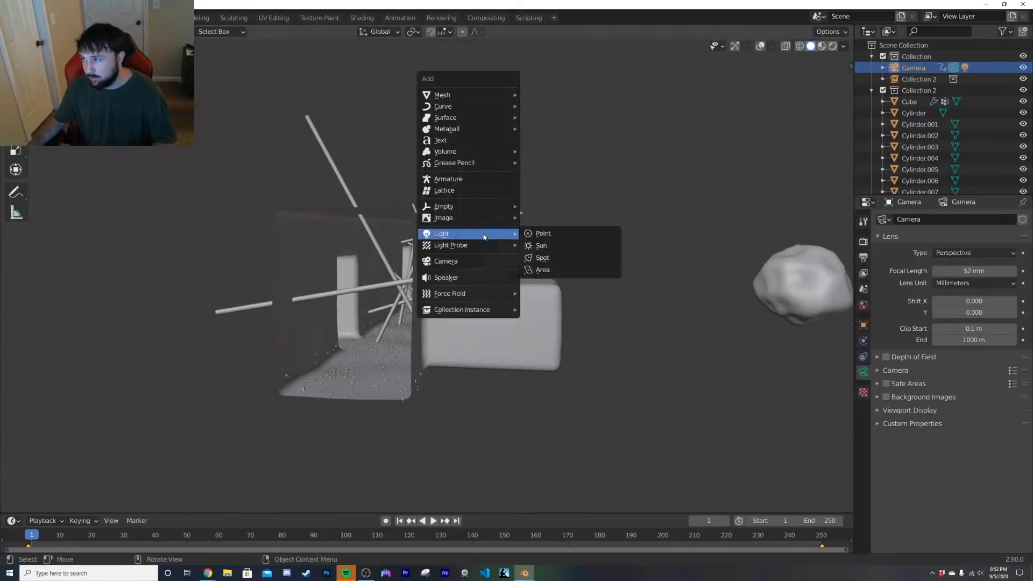
pyautogui.moveTo(452, 95)
pyautogui.click(544, 106)
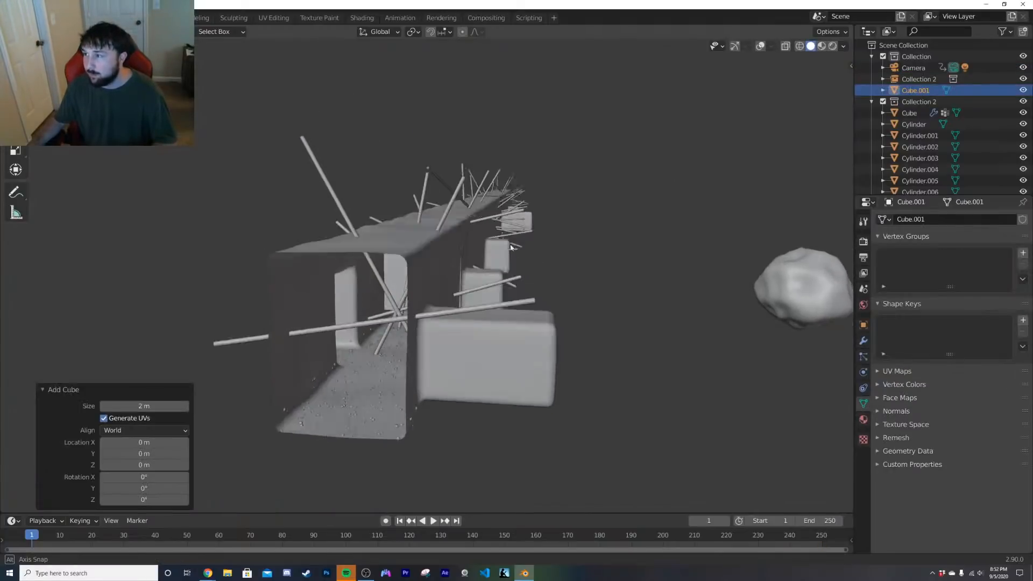
pyautogui.moveTo(511, 247); pyautogui.dragTo(507, 264, button='middle')
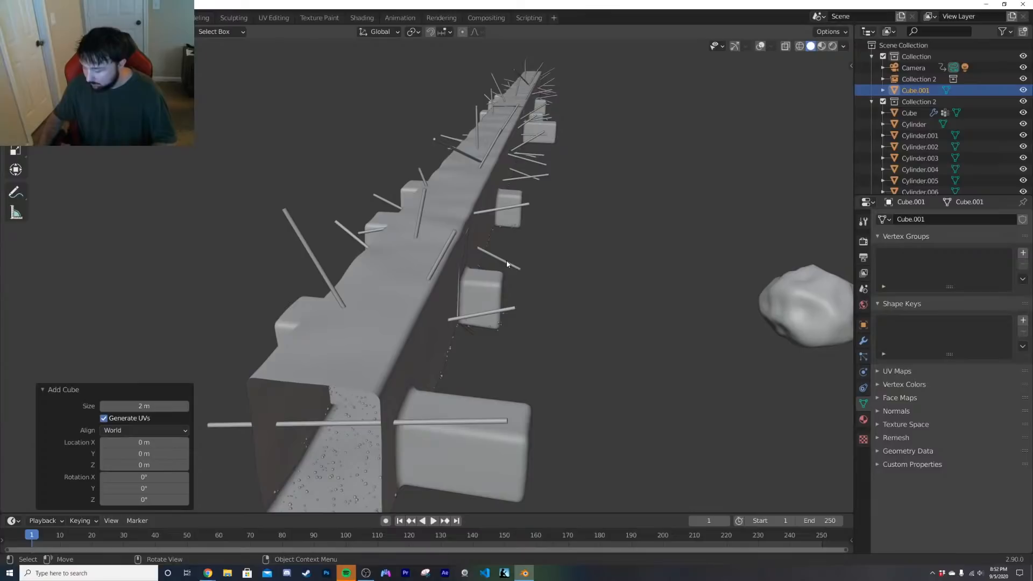
pyautogui.write('s8')
pyautogui.press('Return')
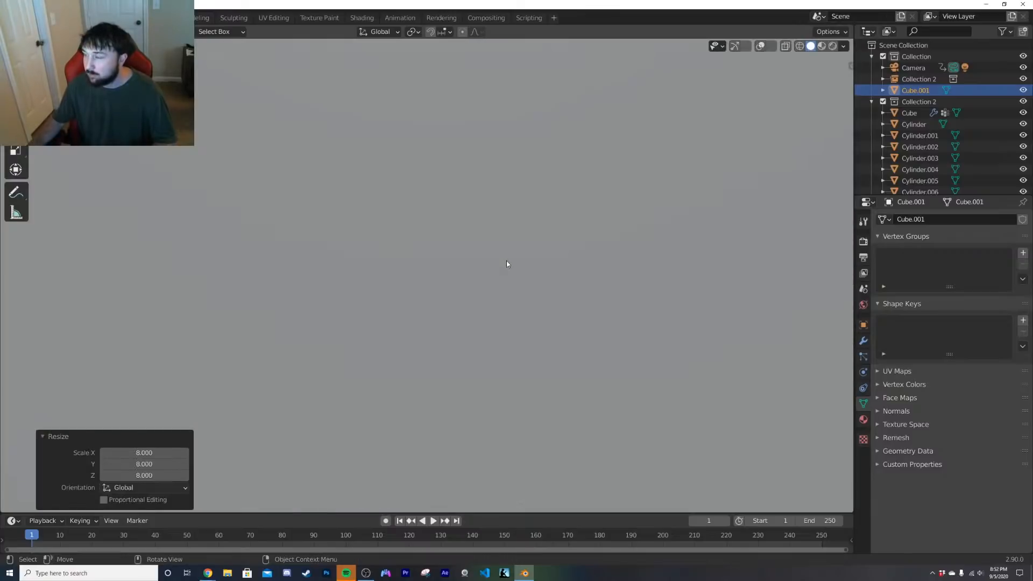
# Step: Move the enlarged cube into Collection 2 with the tunnel objects
pyautogui.scroll(-6, 506, 261)
pyautogui.moveTo(507, 261); pyautogui.dragTo(505, 301, button='middle')
pyautogui.press('m')
pyautogui.click(401, 251)
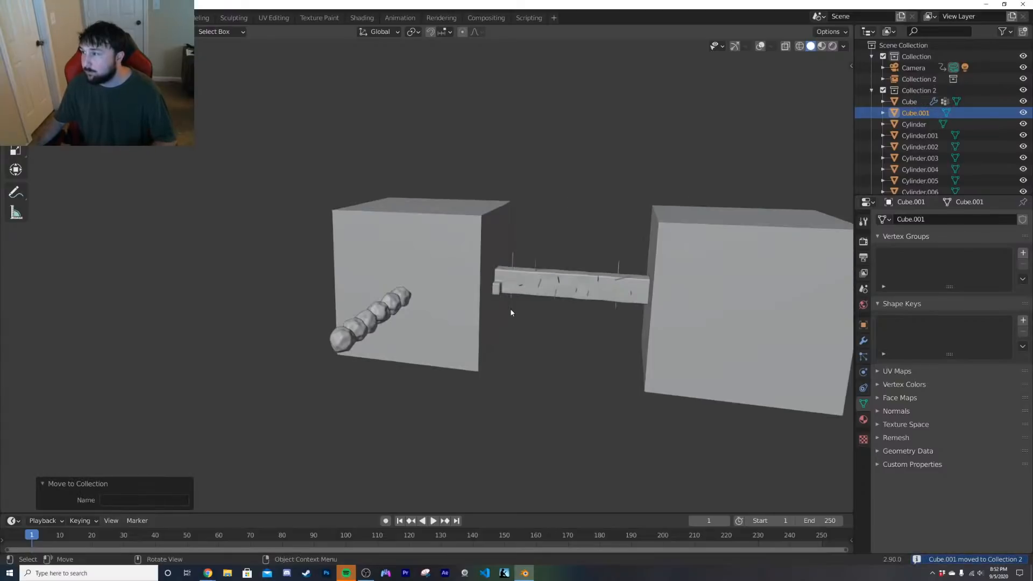
# Step: Try a Mirror modifier on the large cube with the Empty as mirror object, and remove the modifier again
pyautogui.click(864, 341)
pyautogui.click(919, 221)
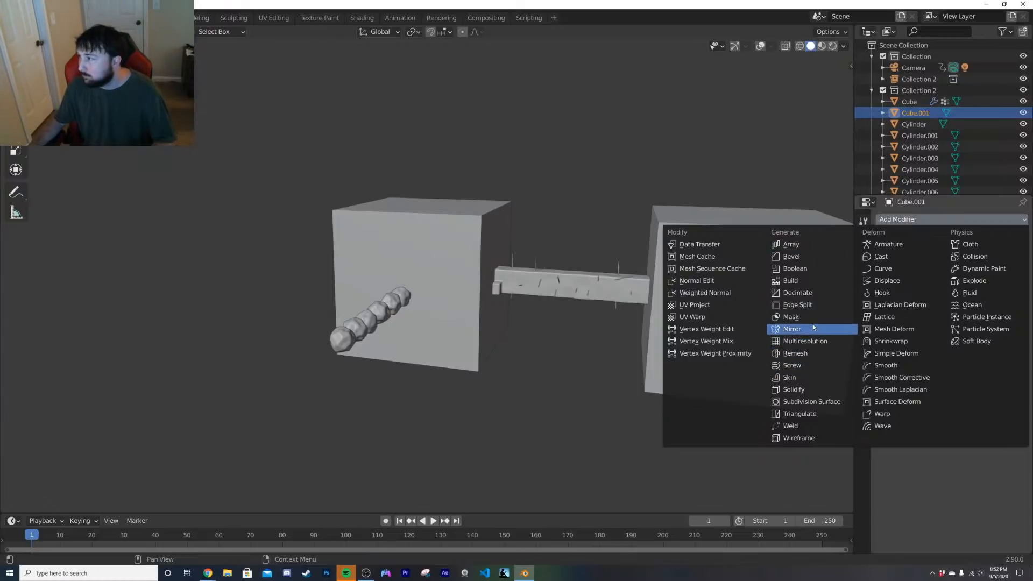
pyautogui.click(792, 329)
pyautogui.click(1006, 295)
pyautogui.scroll(-15, 945, 388)
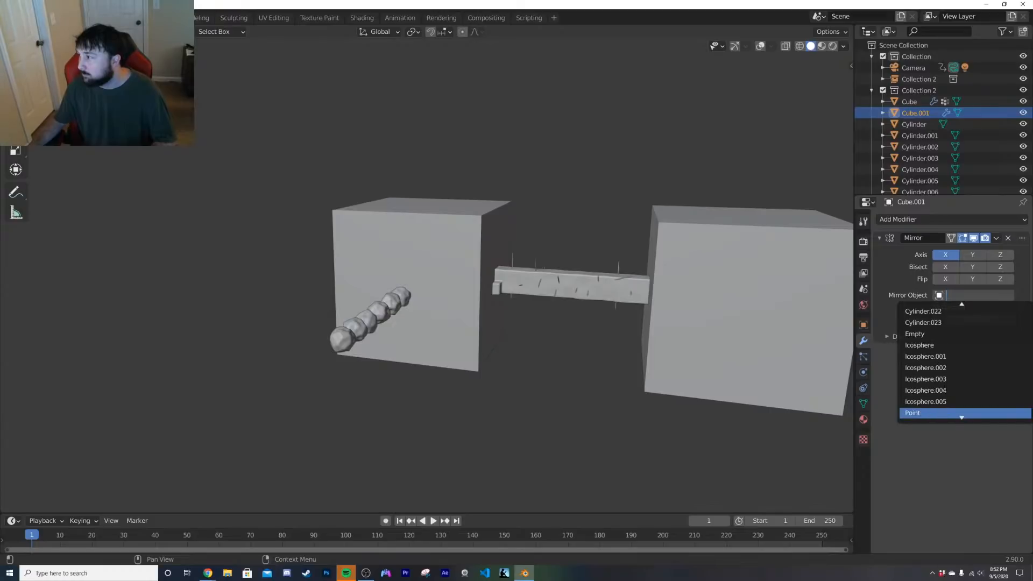
pyautogui.click(920, 335)
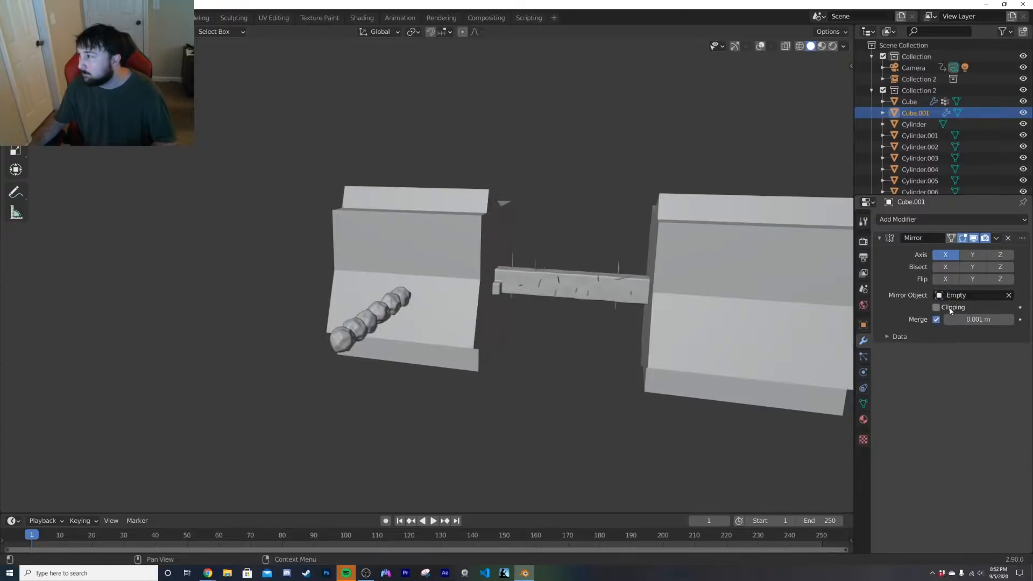
pyautogui.moveTo(635, 312); pyautogui.dragTo(666, 303, button='middle')
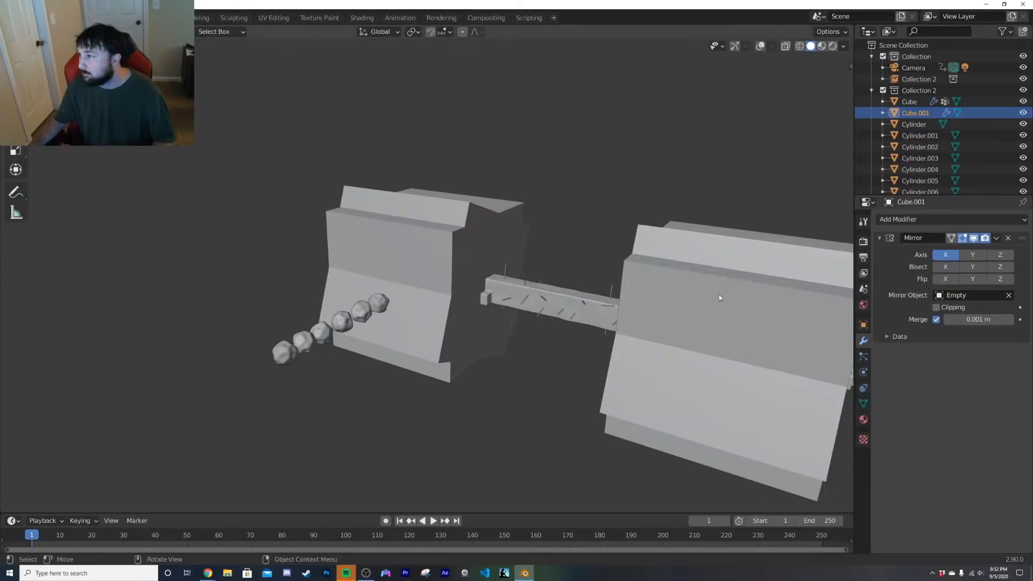
pyautogui.click(1008, 237)
# Step: Duplicate the large cube, shift the copy along Y so it extends the first one, and join the two cubes
pyautogui.moveTo(538, 269); pyautogui.dragTo(463, 263, button='middle')
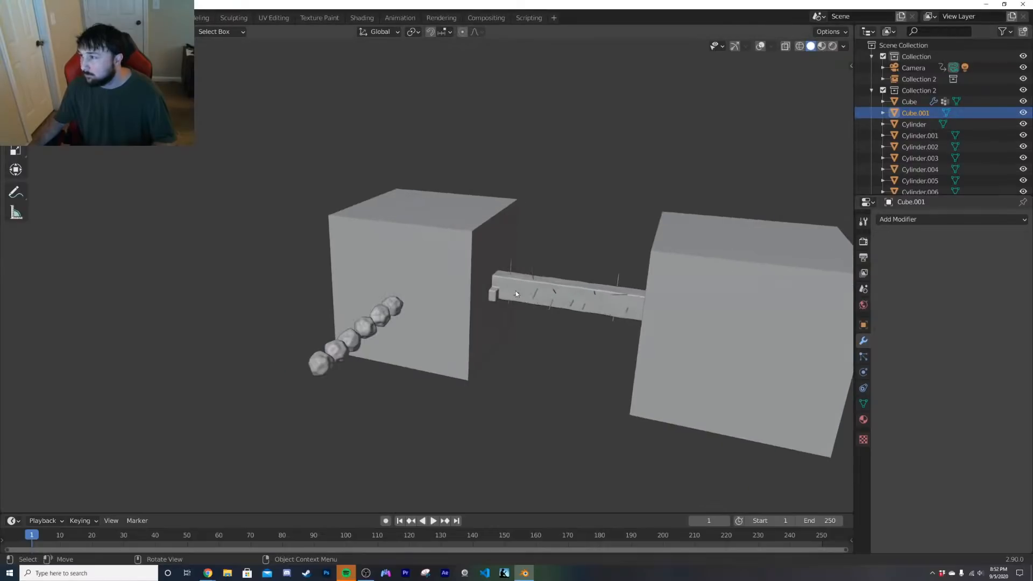
pyautogui.click(461, 262)
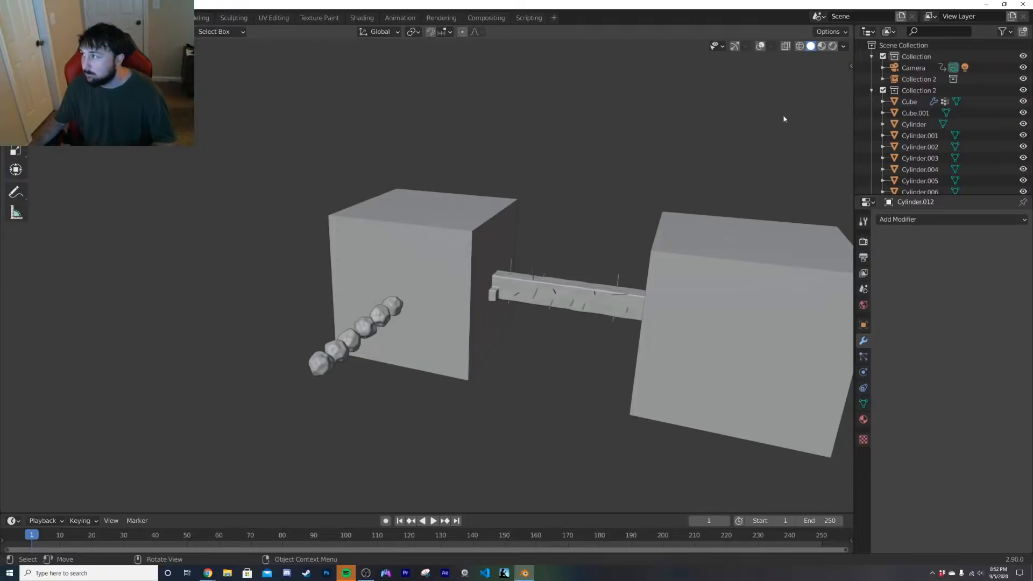
pyautogui.click(476, 236)
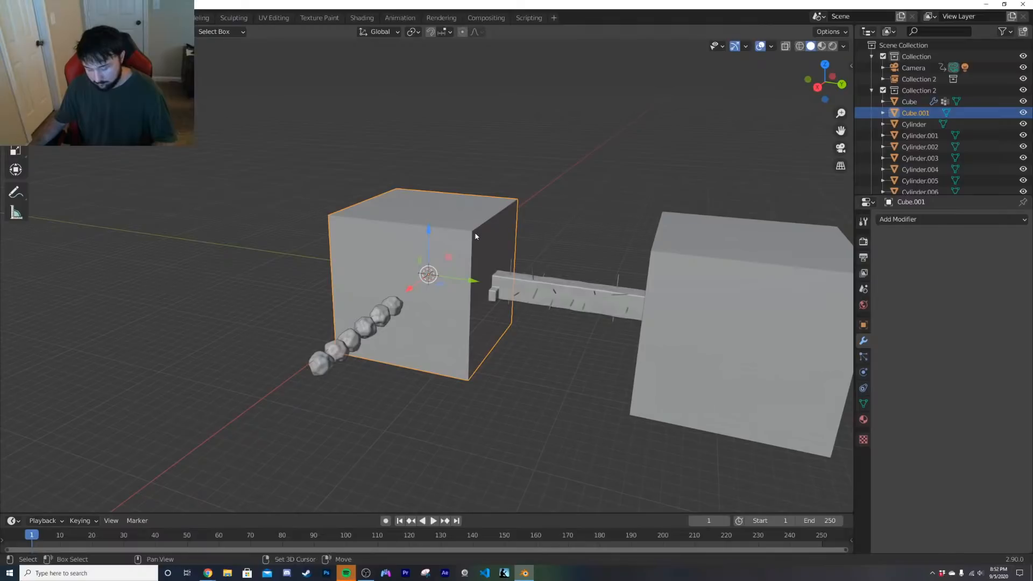
pyautogui.hotkey('shift', 'd')
pyautogui.rightClick(543, 231)
pyautogui.press('g')
pyautogui.press('y')
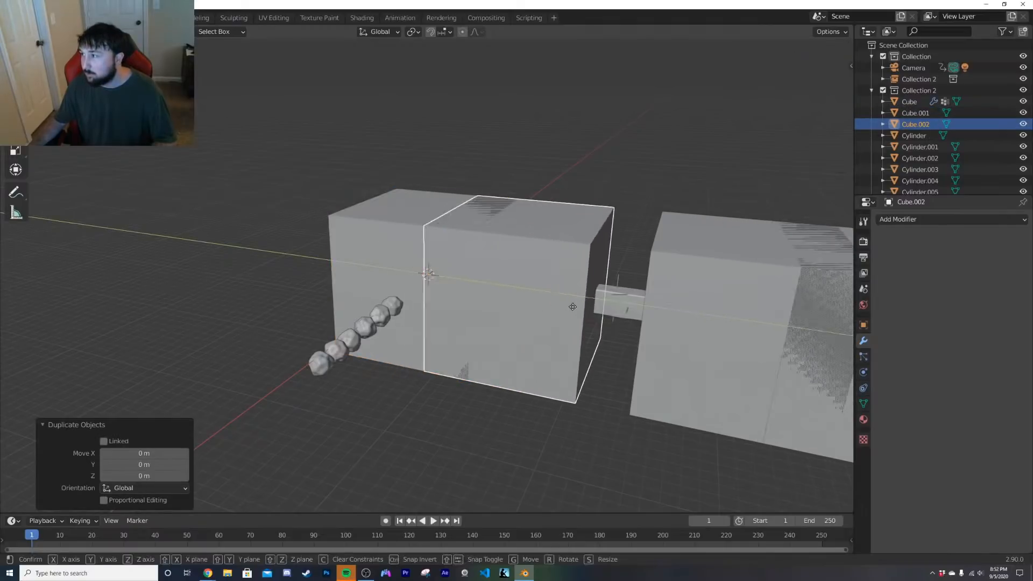
pyautogui.click(617, 316)
pyautogui.moveTo(617, 316); pyautogui.dragTo(616, 318, button='middle')
pyautogui.keyDown('shift'); pyautogui.click(468, 235); pyautogui.keyUp('shift')
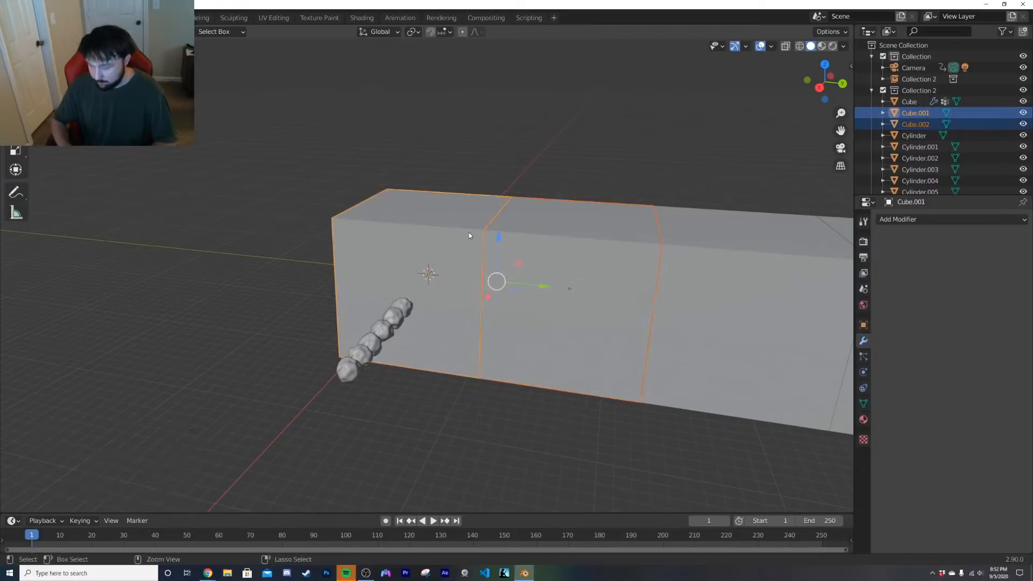
# Step: Show the scene through the camera in rendered shading
pyautogui.press('KP_0')
pyautogui.press('z')
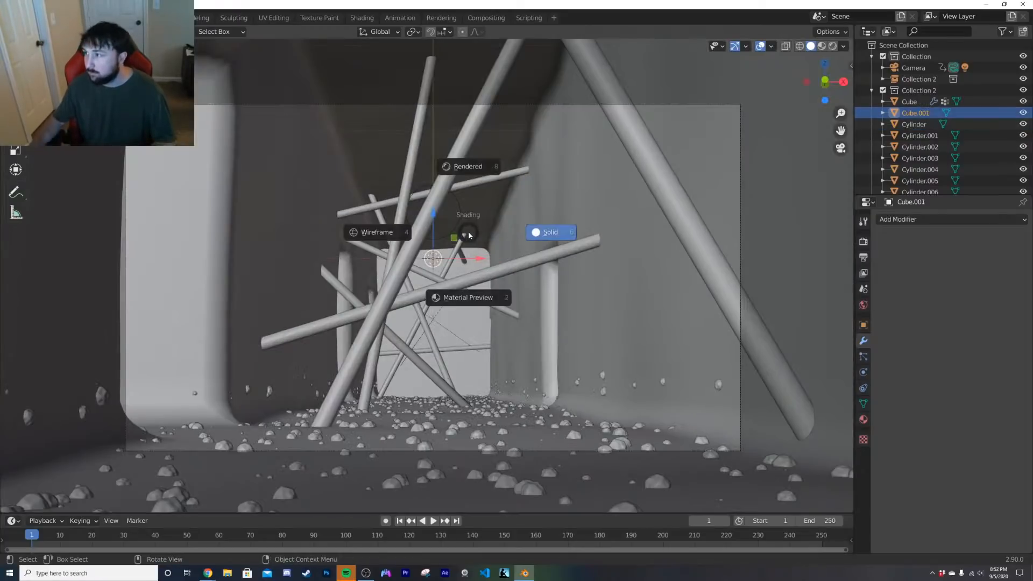
pyautogui.click(465, 205)
# Step: Create a new material for the enlarged cube and delete its Principled BSDF node in the shader editor
pyautogui.click(864, 419)
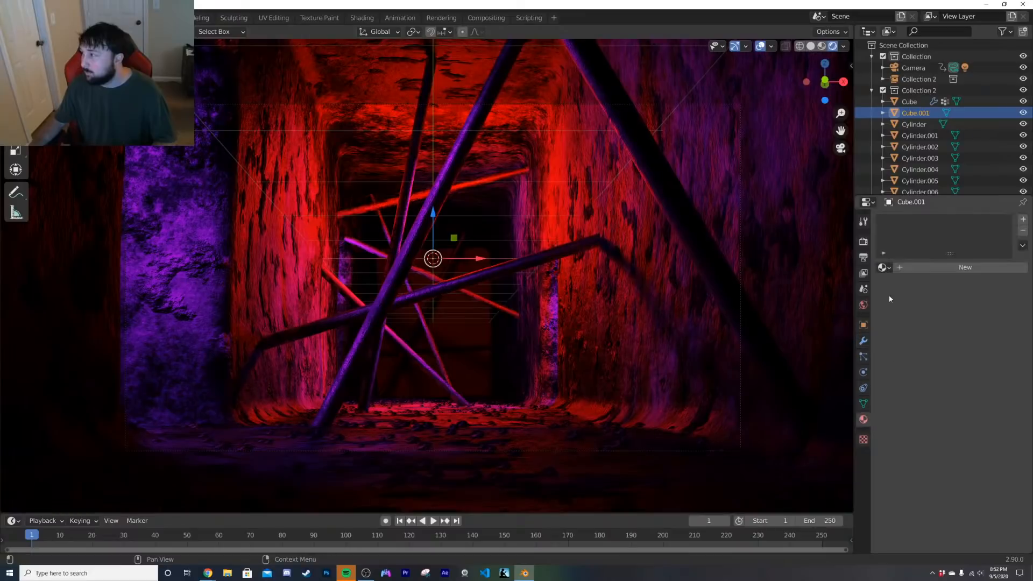
pyautogui.click(914, 267)
pyautogui.click(371, 18)
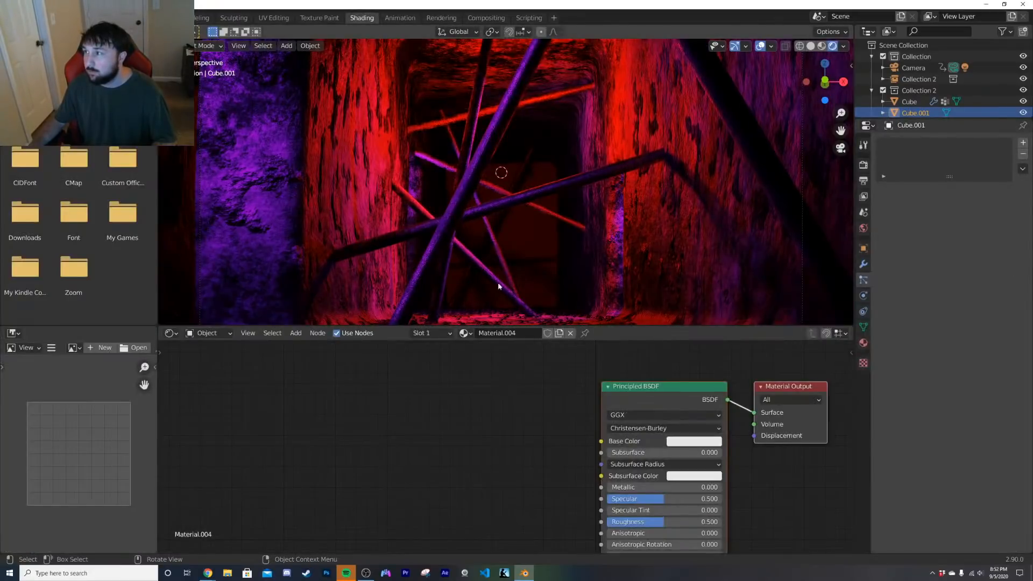
pyautogui.press('x')
pyautogui.hotkey('shift', 'a')
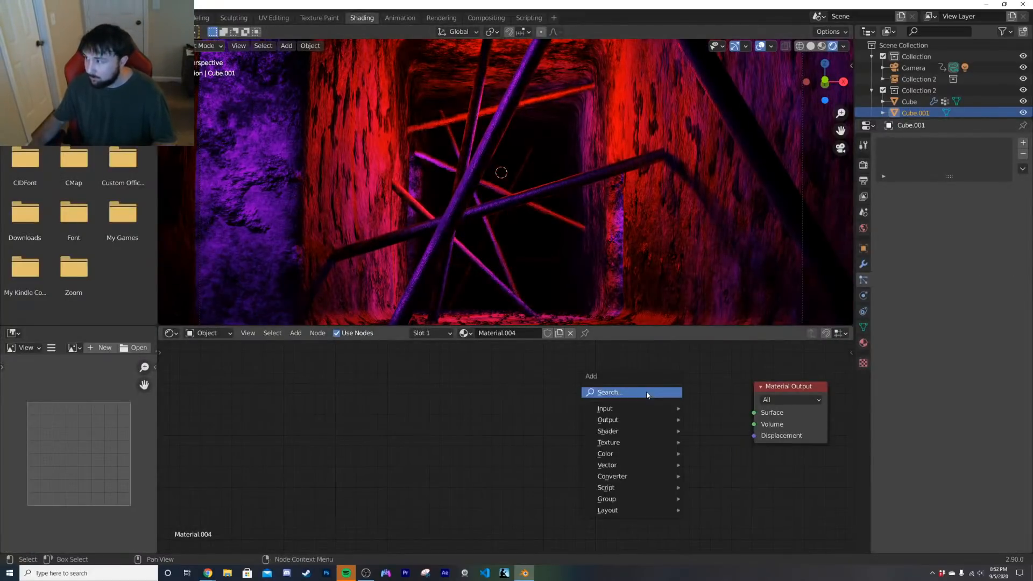
pyautogui.click(647, 392)
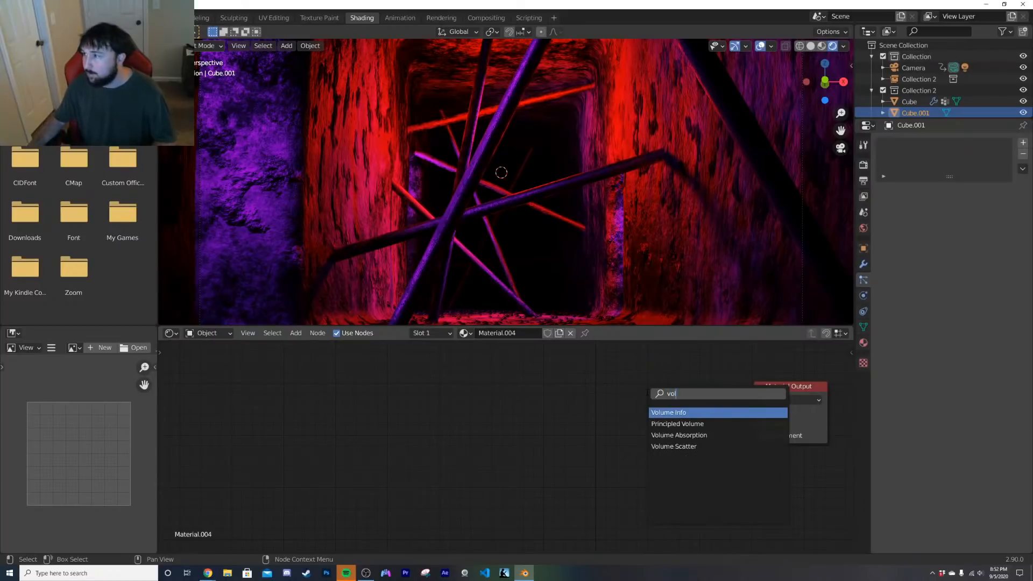
pyautogui.write('vol')
pyautogui.click(679, 413)
pyautogui.click(619, 397)
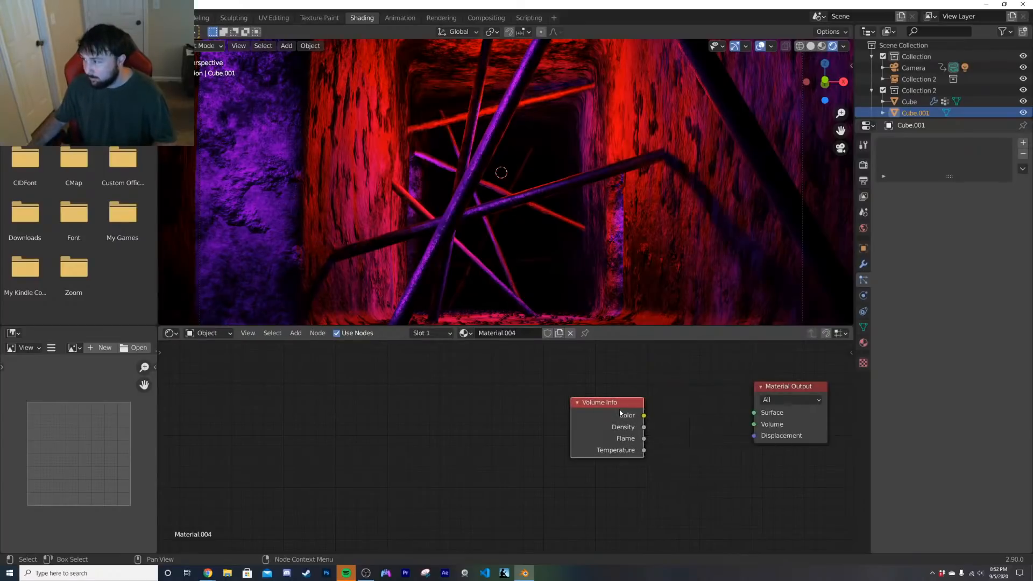
pyautogui.press('x')
# Step: Connect a new Principled Volume node to the material's Volume output and set its density to 0.18
pyautogui.hotkey('shift', 'a')
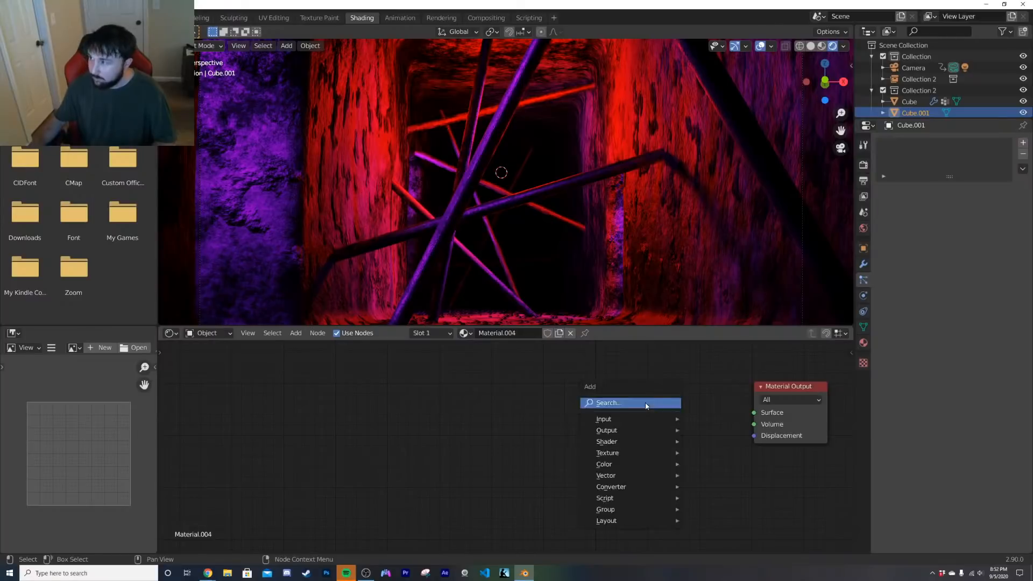
pyautogui.click(648, 404)
pyautogui.write('vo')
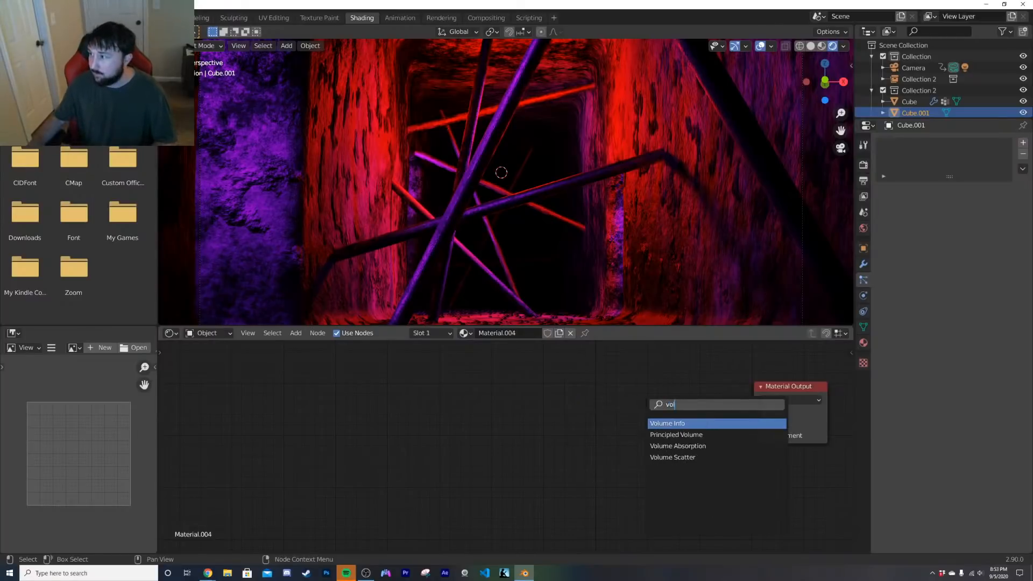
pyautogui.write('l')
pyautogui.click(677, 435)
pyautogui.click(706, 415)
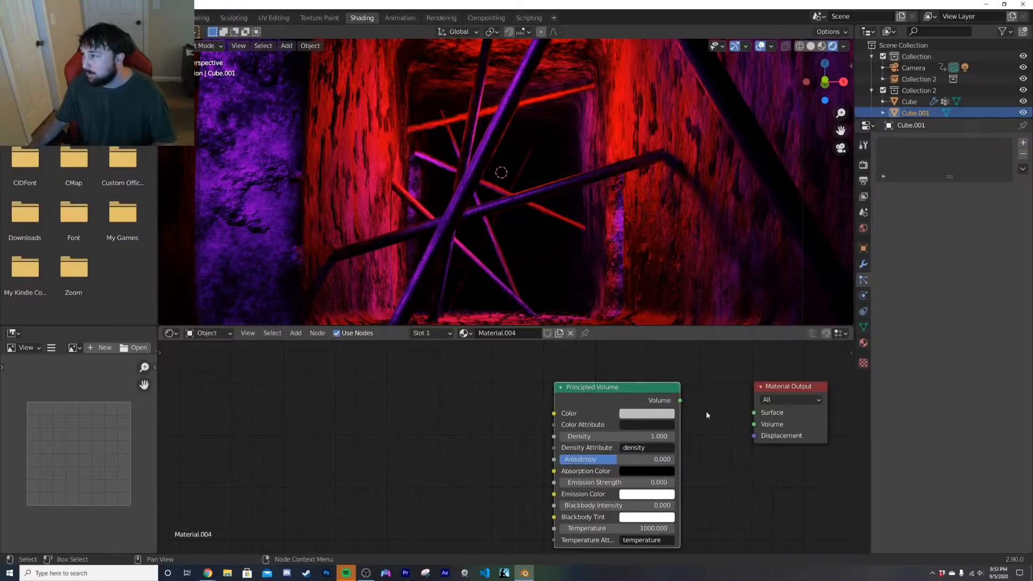
pyautogui.moveTo(751, 426); pyautogui.dragTo(753, 425)
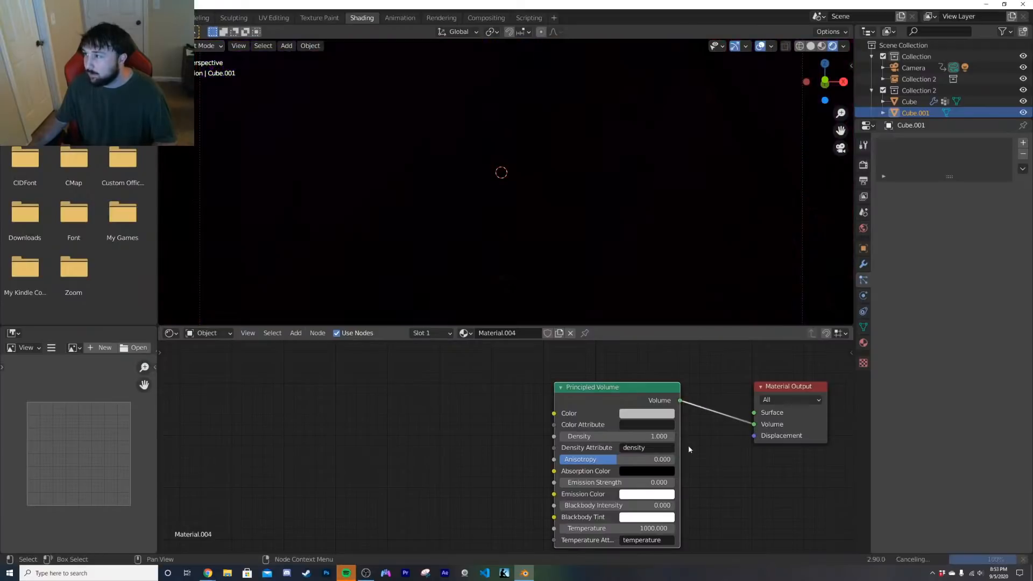
pyautogui.moveTo(643, 437); pyautogui.dragTo(599, 437)
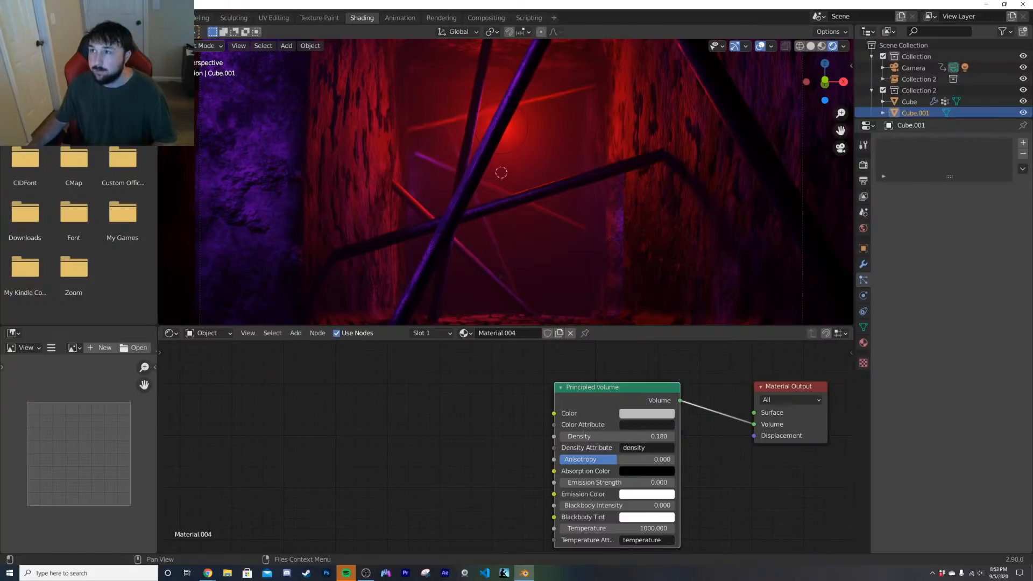
# Step: Hide the overlays in the layout's camera view and play the foggy tunnel animation to frame 79
pyautogui.click(161, 18)
pyautogui.click(761, 46)
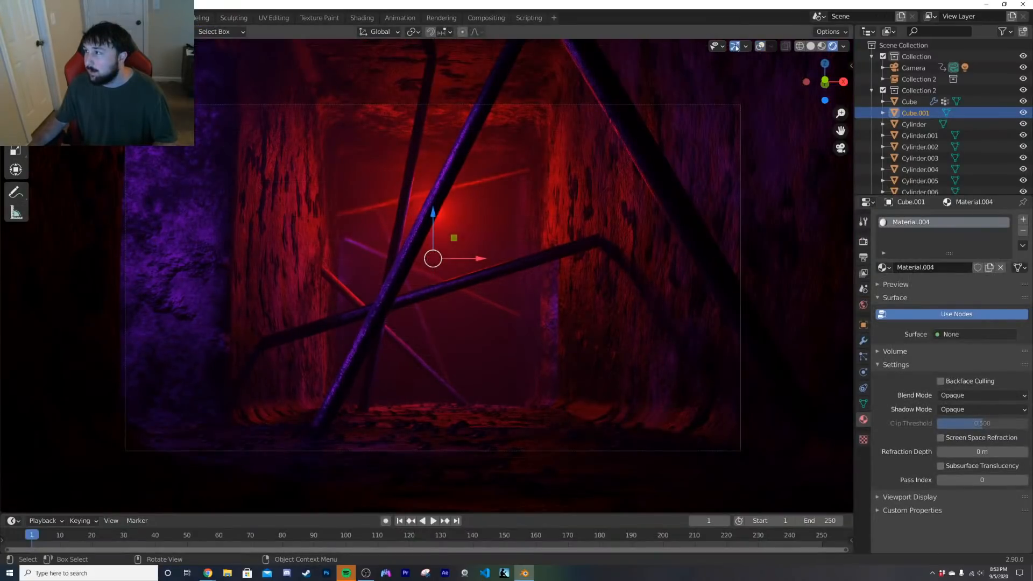
pyautogui.press('space')
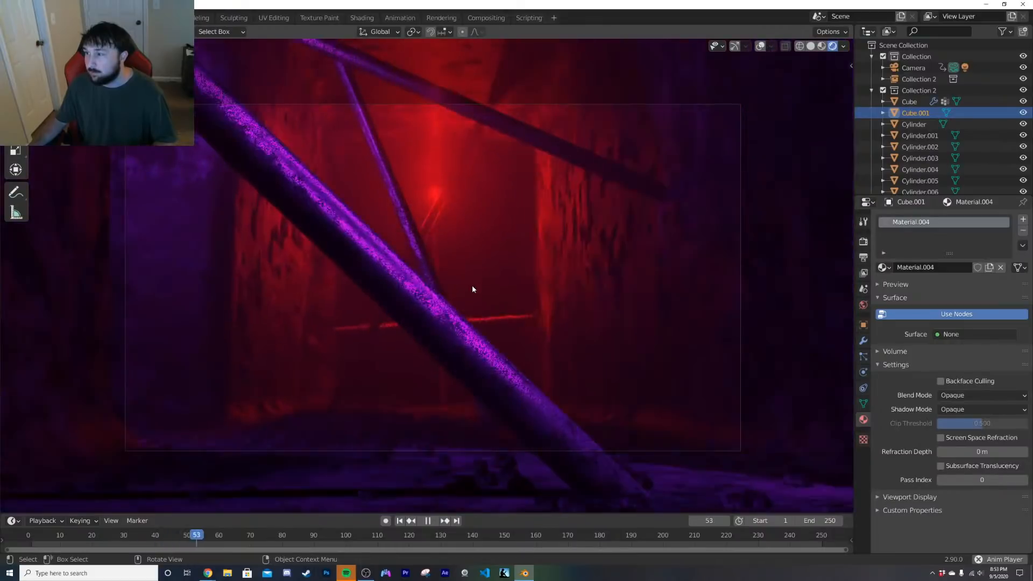
pyautogui.press('space')
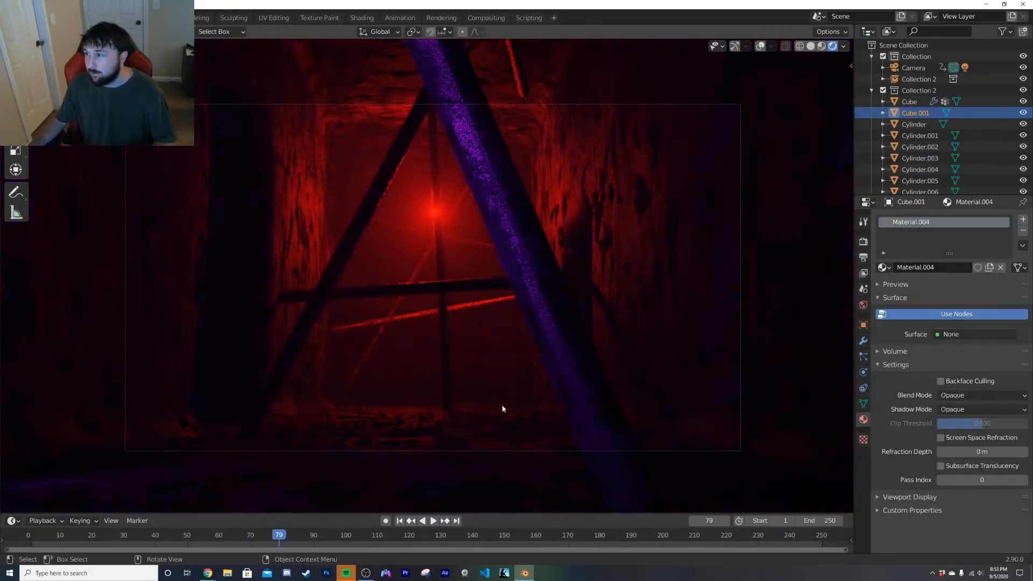
# Step: Remove the hair particle system that scatters the rocks from the tunnel cube
pyautogui.click(499, 422)
pyautogui.click(864, 357)
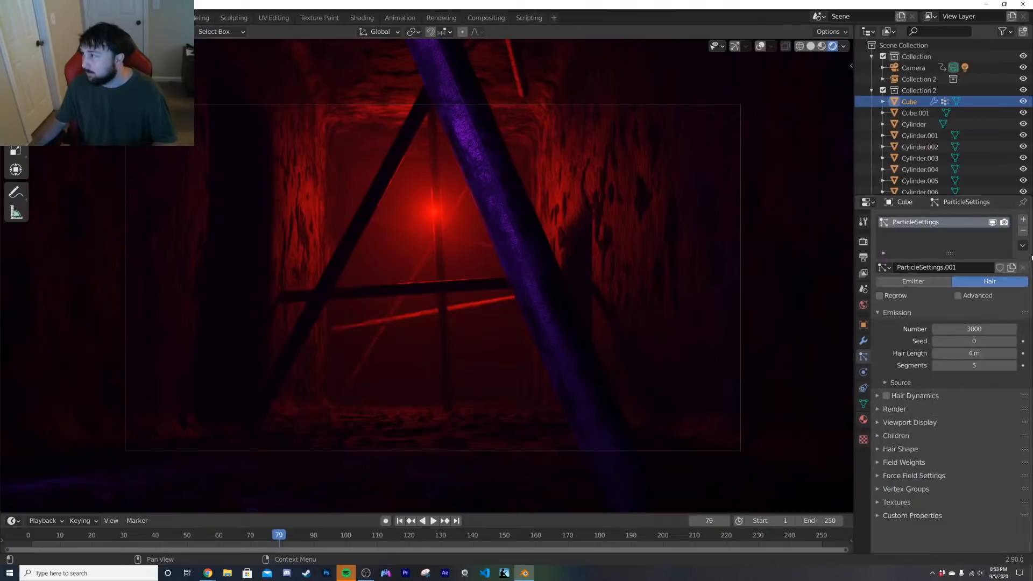
pyautogui.click(1023, 230)
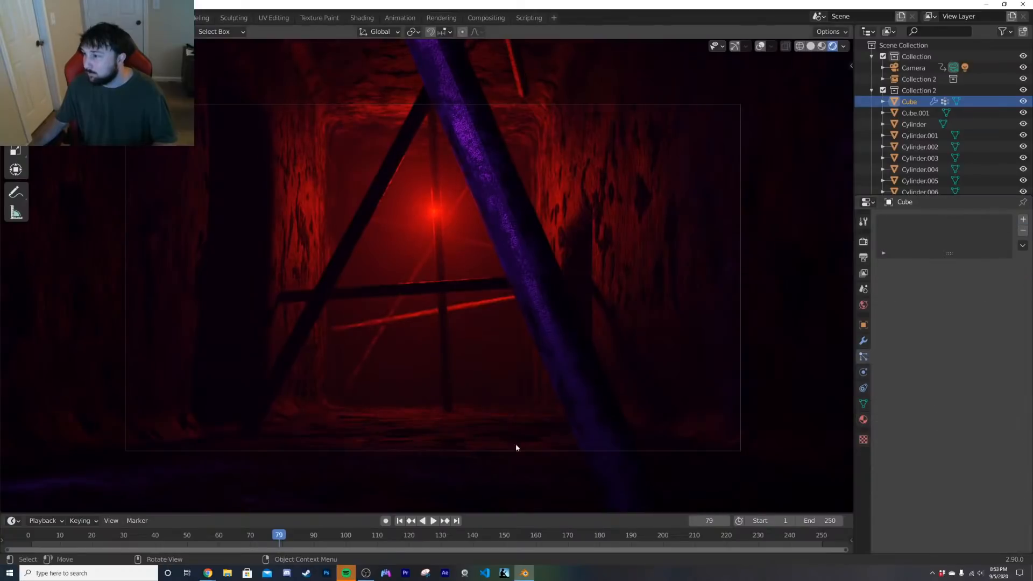
# Step: Play the animation from the first frame to frame 117 without the rocks and return to frame 1
pyautogui.click(400, 520)
pyautogui.press('space')
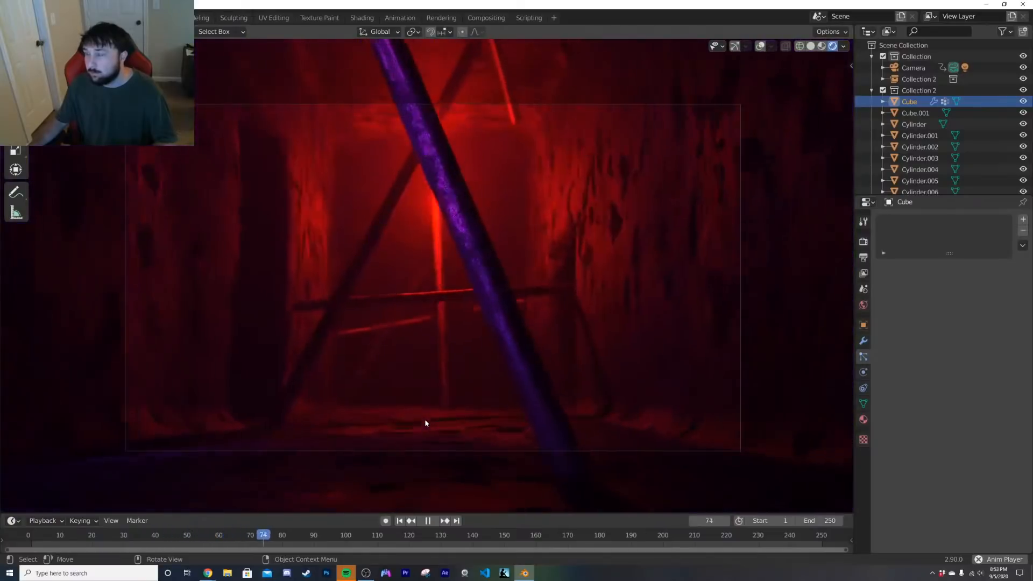
pyautogui.press('space')
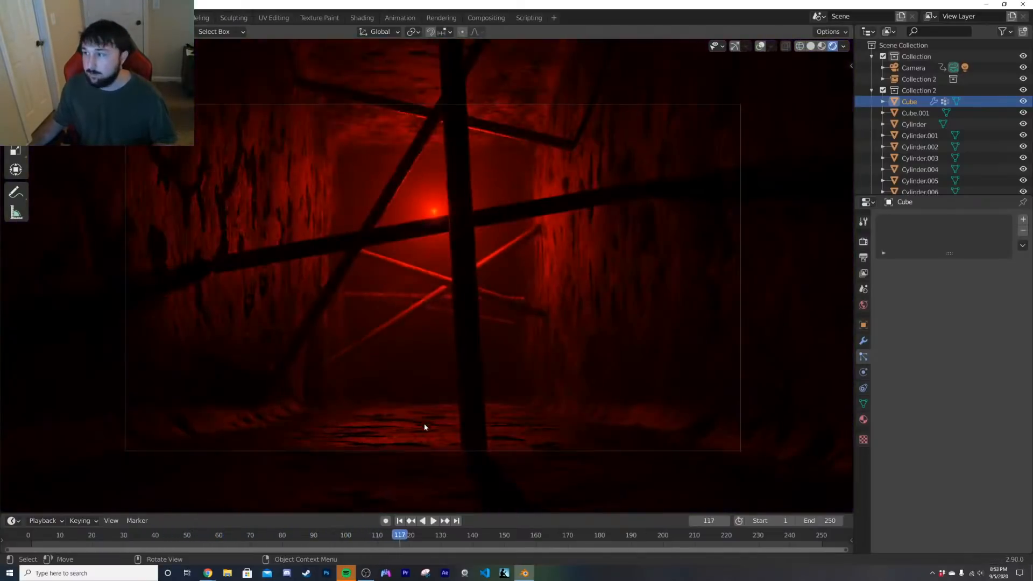
pyautogui.hotkey('shift', 'Left')
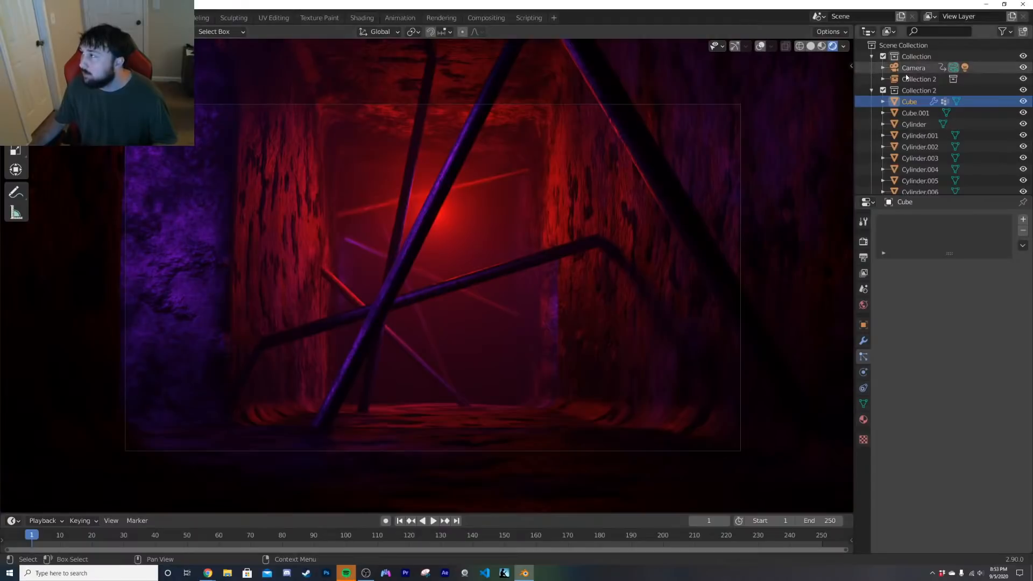
# Step: Add a ColorRamp node to the volume cube's material and link its Color output to the Principled Volume's Density
pyautogui.click(362, 17)
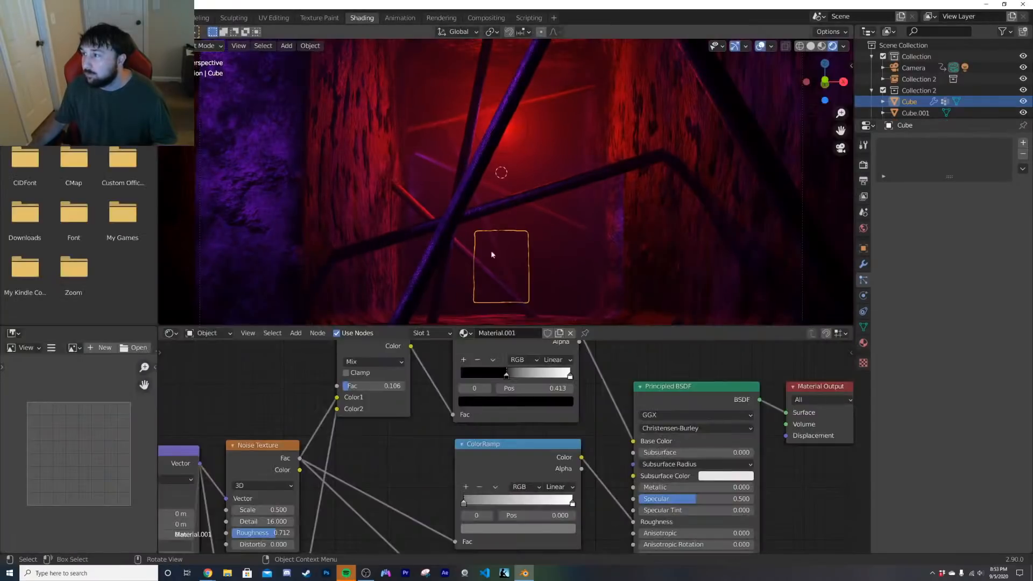
pyautogui.scroll(-3, 914, 108)
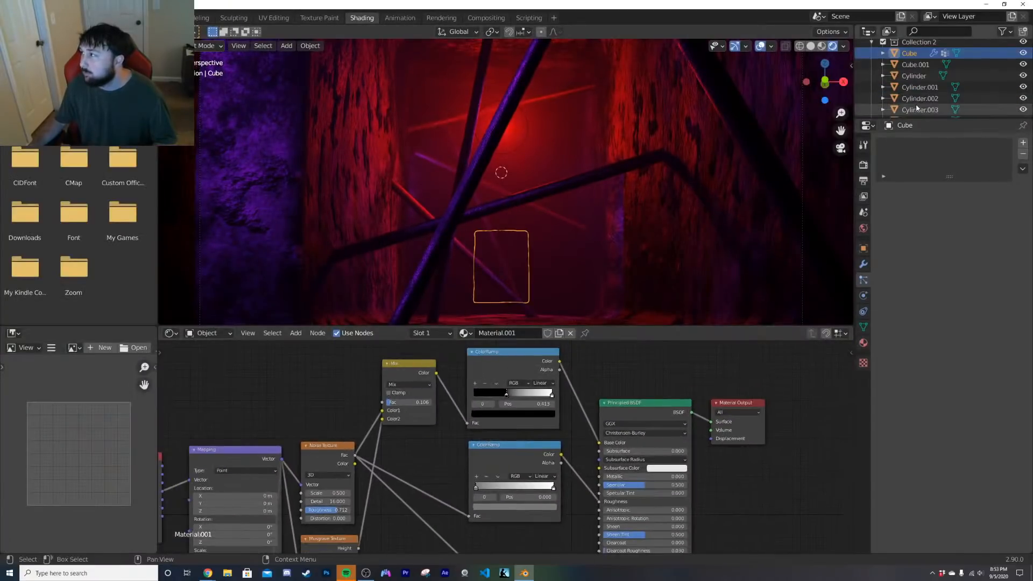
pyautogui.click(915, 65)
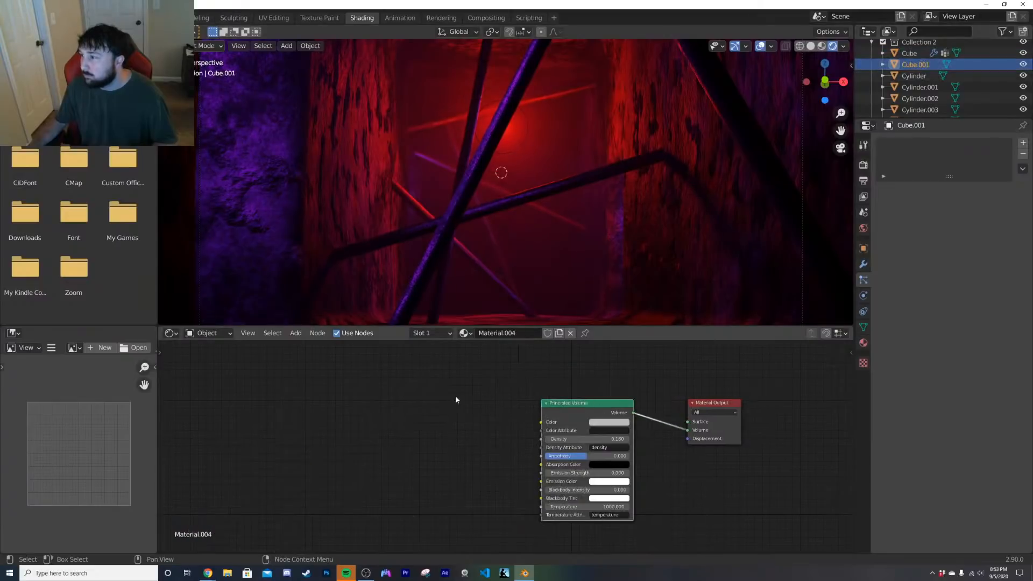
pyautogui.scroll(4, 499, 238)
pyautogui.moveTo(521, 461); pyautogui.dragTo(533, 427, button='middle')
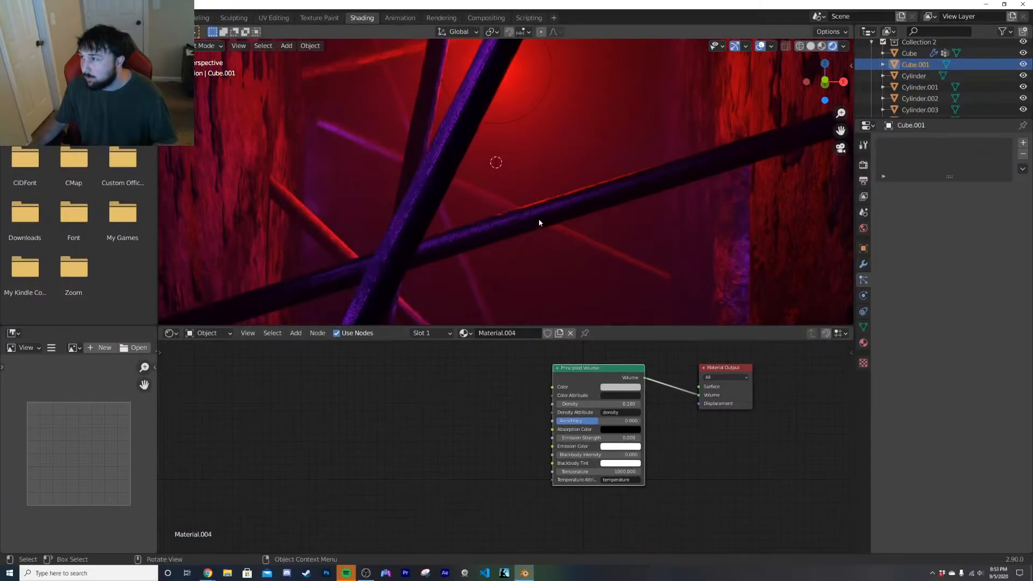
pyautogui.keyDown('shift'); pyautogui.moveTo(543, 226); pyautogui.dragTo(484, 208, button='middle'); pyautogui.keyUp('shift')
pyautogui.hotkey('shift', 'a')
pyautogui.click(438, 362)
pyautogui.write('c')
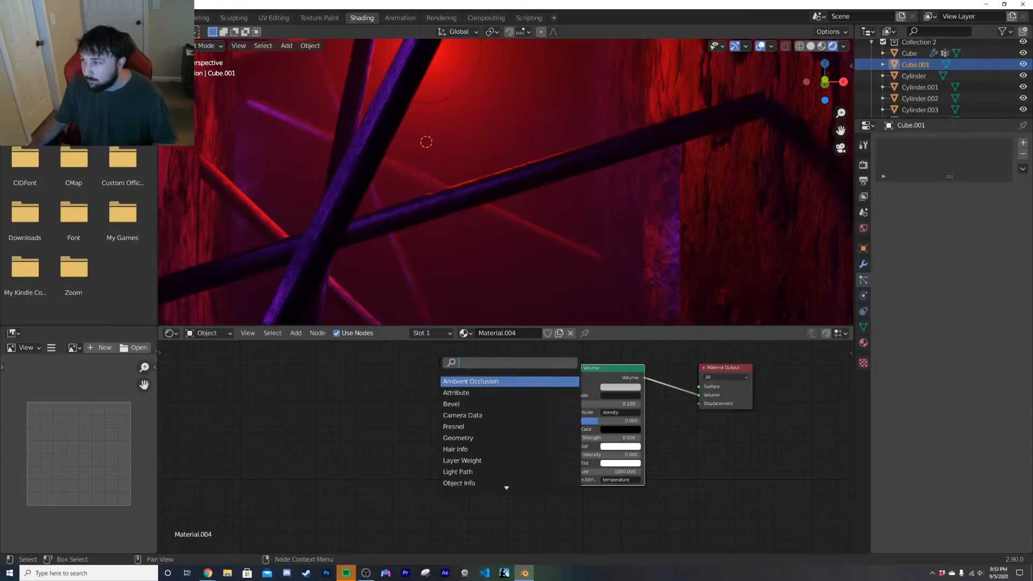
pyautogui.write('ol')
pyautogui.click(469, 392)
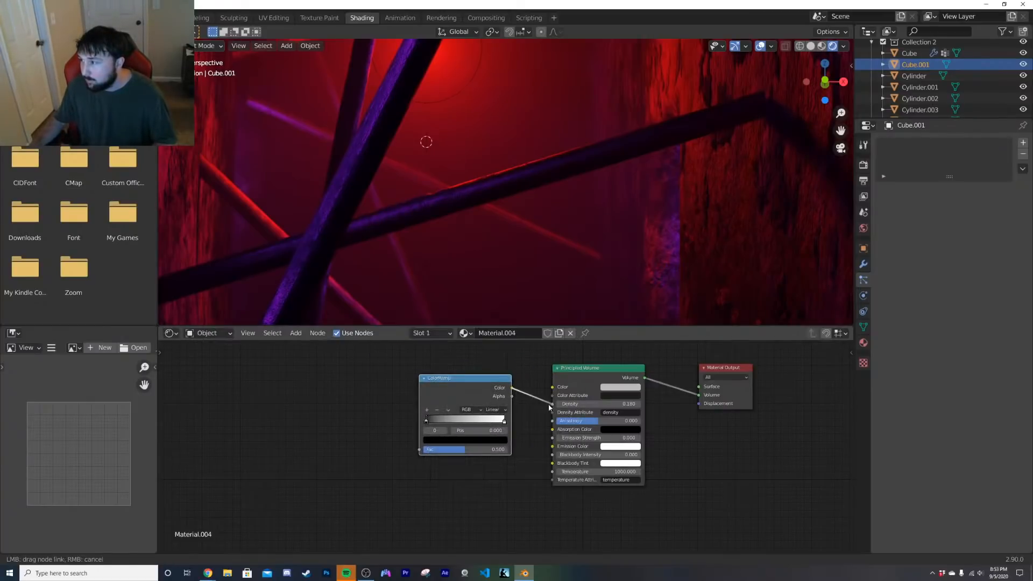
pyautogui.moveTo(549, 407); pyautogui.dragTo(552, 404)
# Step: Add a Noise Texture with Mapping and Texture Coordinate nodes beside the ColorRamp in the volume cube's material
pyautogui.hotkey('shift', 'a')
pyautogui.click(355, 400)
pyautogui.write('noi')
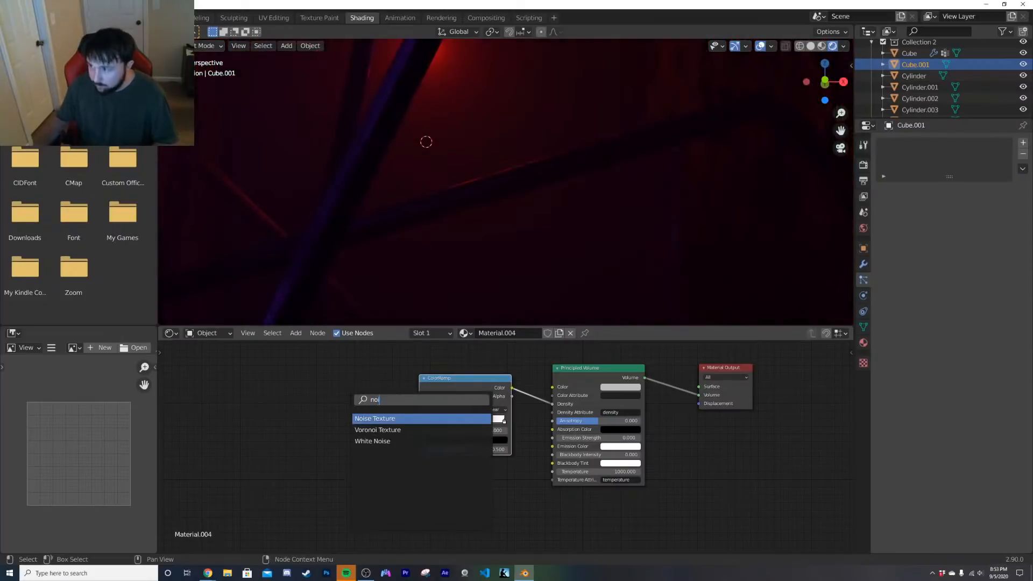
pyautogui.click(359, 418)
pyautogui.click(334, 415)
pyautogui.hotkey('ctrl', 't')
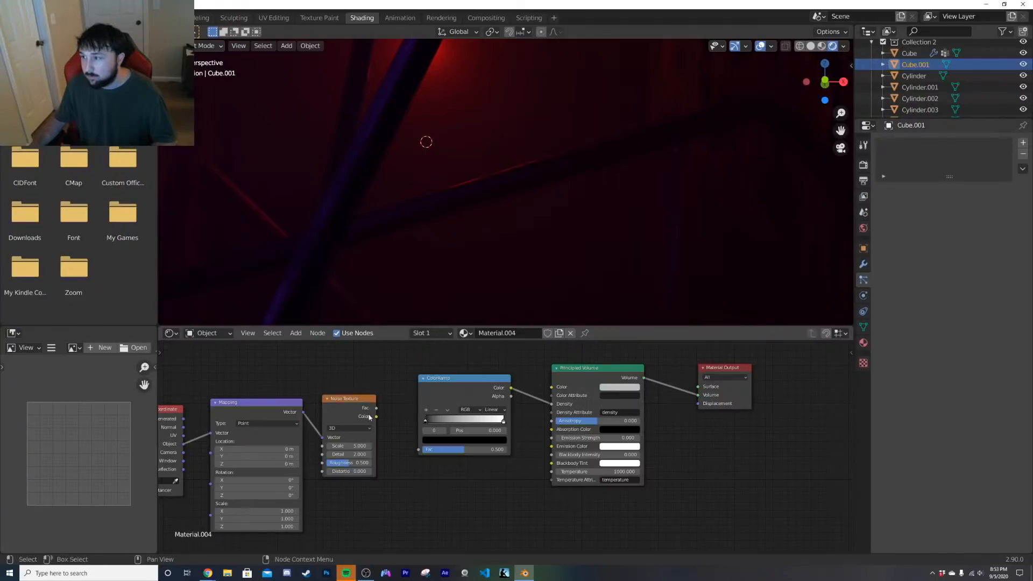
# Step: Link the Noise Texture's Fac output to the ColorRamp, set the noise Scale to 11.990, and look through the camera
pyautogui.moveTo(428, 451); pyautogui.dragTo(466, 420)
pyautogui.moveTo(357, 446); pyautogui.dragTo(377, 447)
pyautogui.press('KP_0')
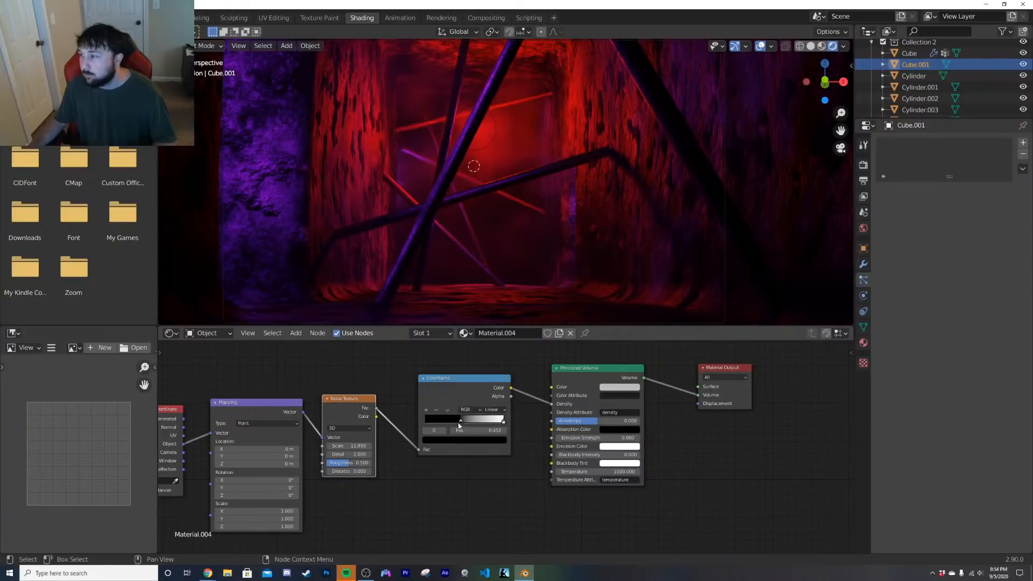
# Step: Lighten the ColorRamp's black stop to dark grey and move it to position 0.583
pyautogui.moveTo(459, 425); pyautogui.dragTo(455, 424)
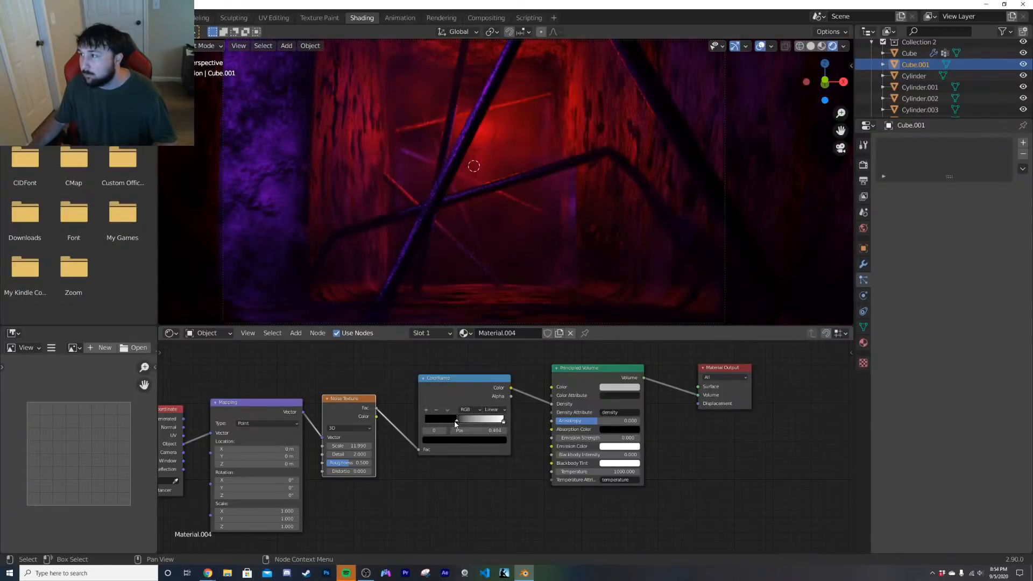
pyautogui.click(461, 442)
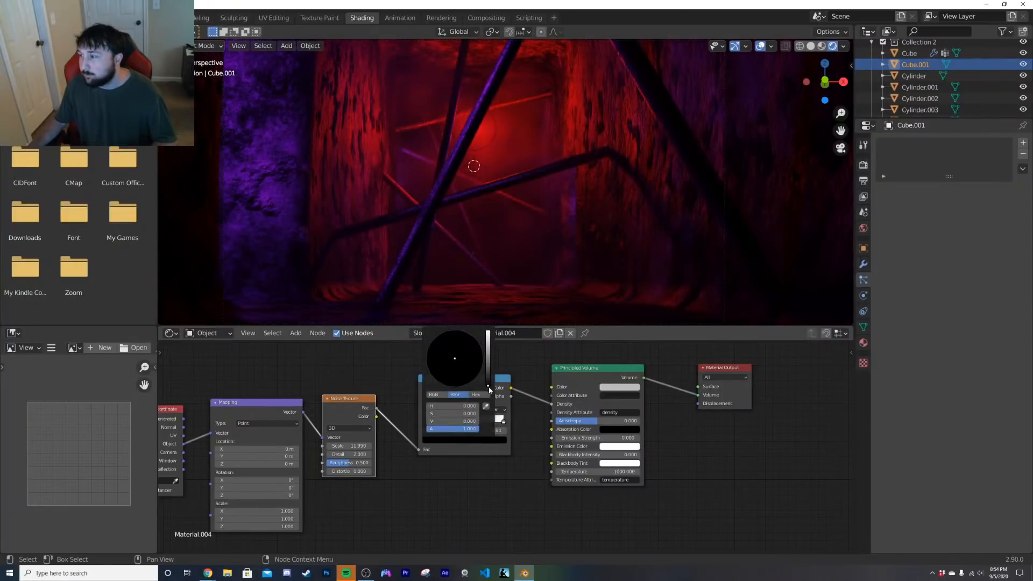
pyautogui.moveTo(488, 385); pyautogui.dragTo(490, 373)
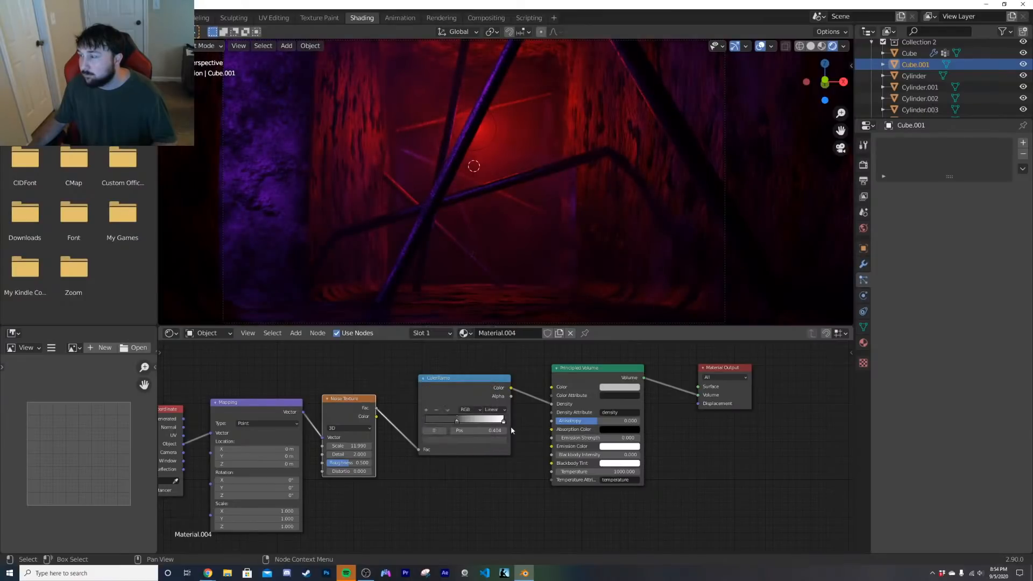
pyautogui.moveTo(460, 424); pyautogui.dragTo(474, 425)
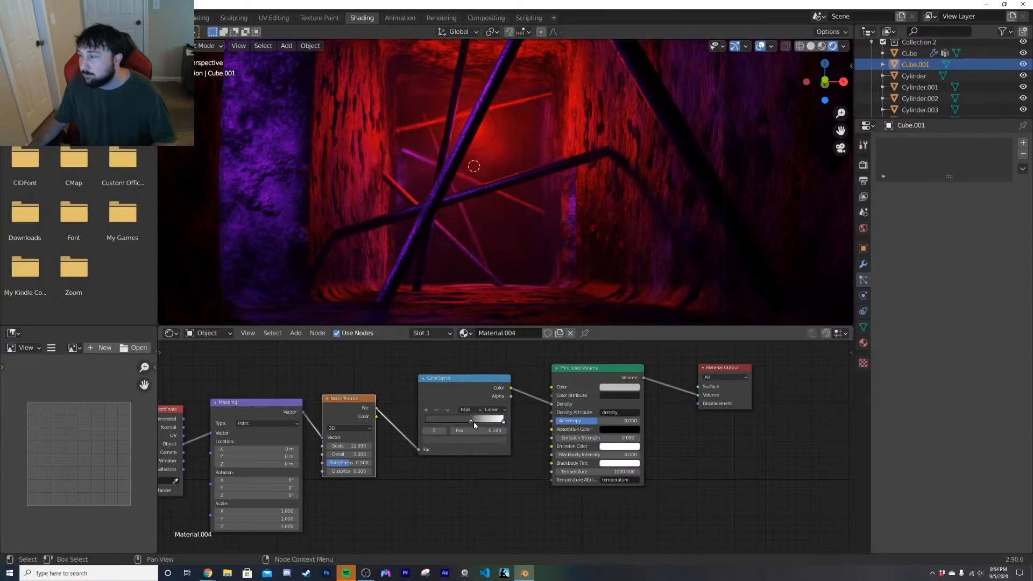
# Step: Move the ColorRamp's dark grey stop to position 0.462 and set the Noise Texture's Detail to 16
pyautogui.scroll(5, 474, 422)
pyautogui.click(475, 432)
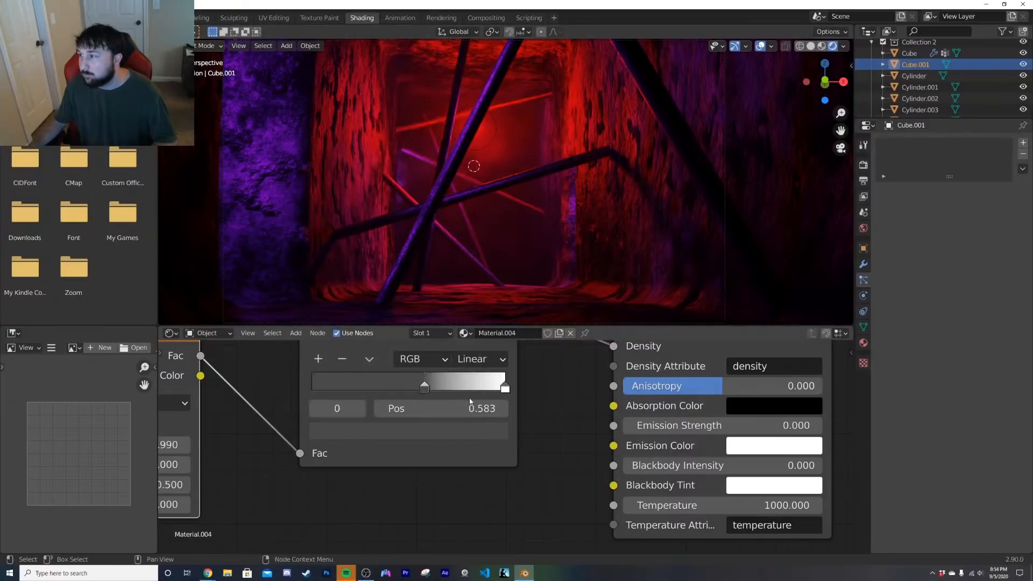
pyautogui.click(466, 430)
pyautogui.moveTo(461, 273)
pyautogui.mouseDown()
pyautogui.moveTo(464, 248)
pyautogui.moveTo(464, 266)
pyautogui.mouseUp()
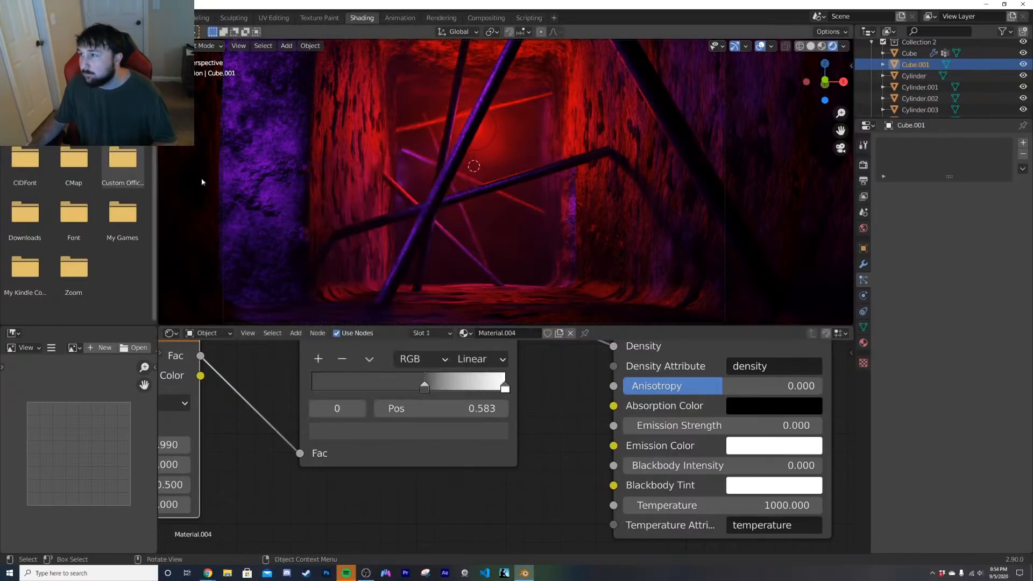
pyautogui.moveTo(422, 390); pyautogui.dragTo(393, 390)
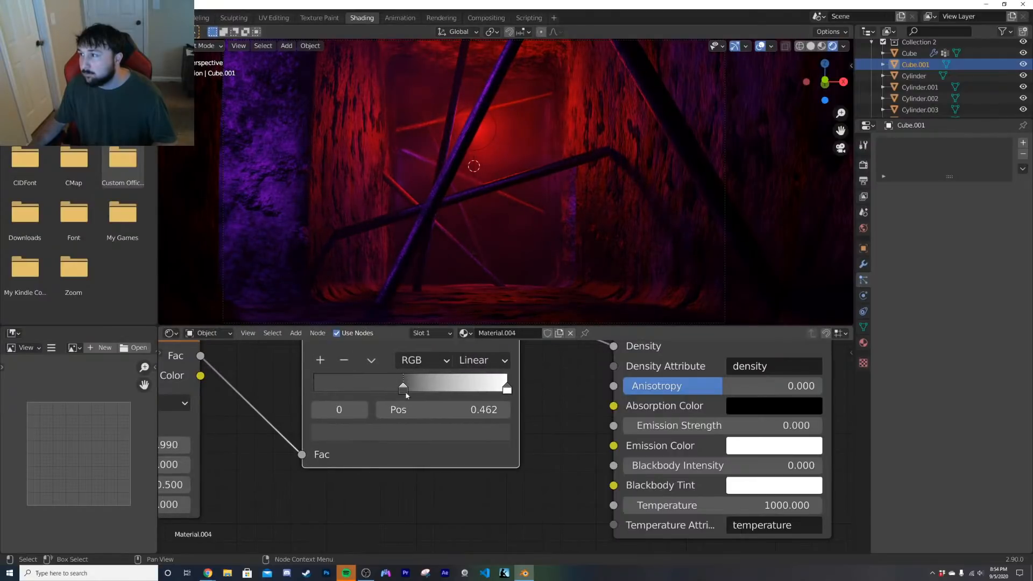
pyautogui.moveTo(279, 462); pyautogui.dragTo(390, 443, button='middle')
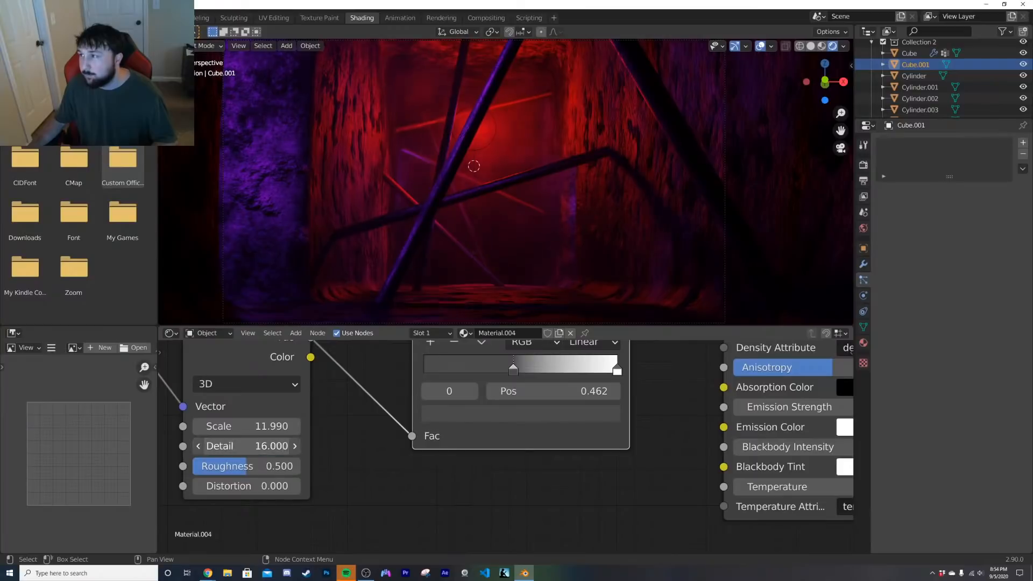
# Step: Play the tunnel animation in the layout's camera view from frame 1 to frame 238 to judge the noisy fog
pyautogui.click(161, 18)
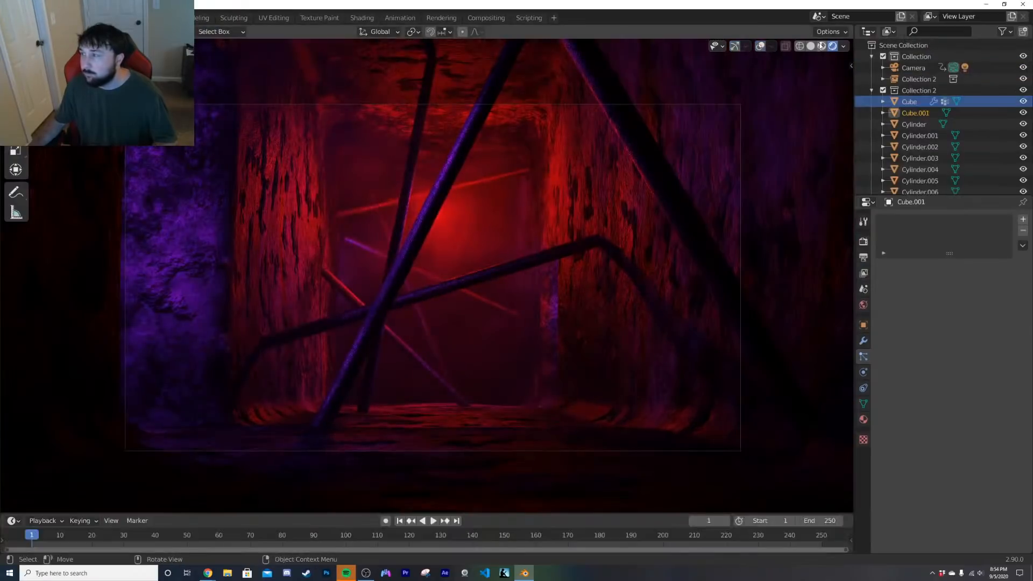
pyautogui.press('space')
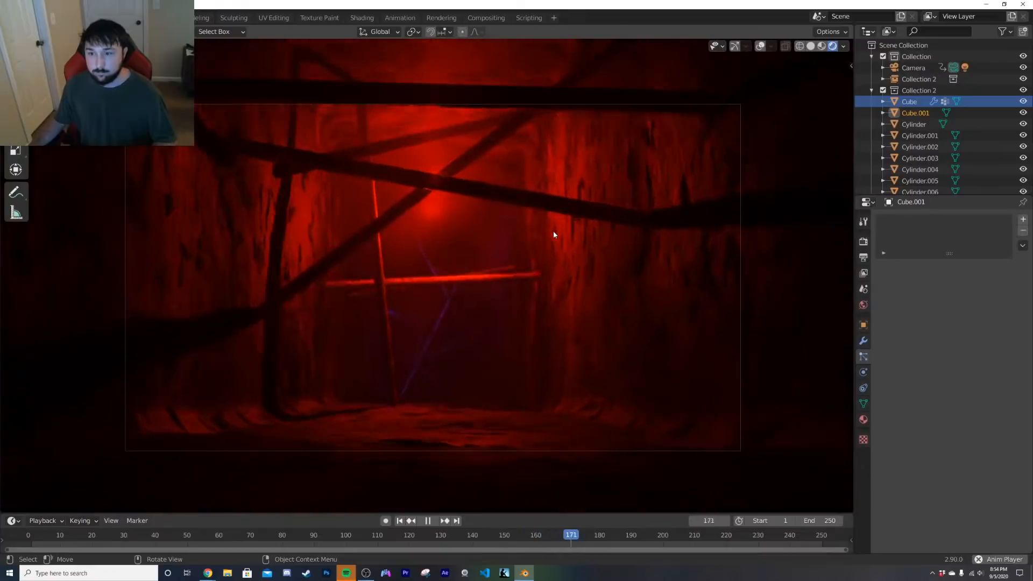
pyautogui.press('space')
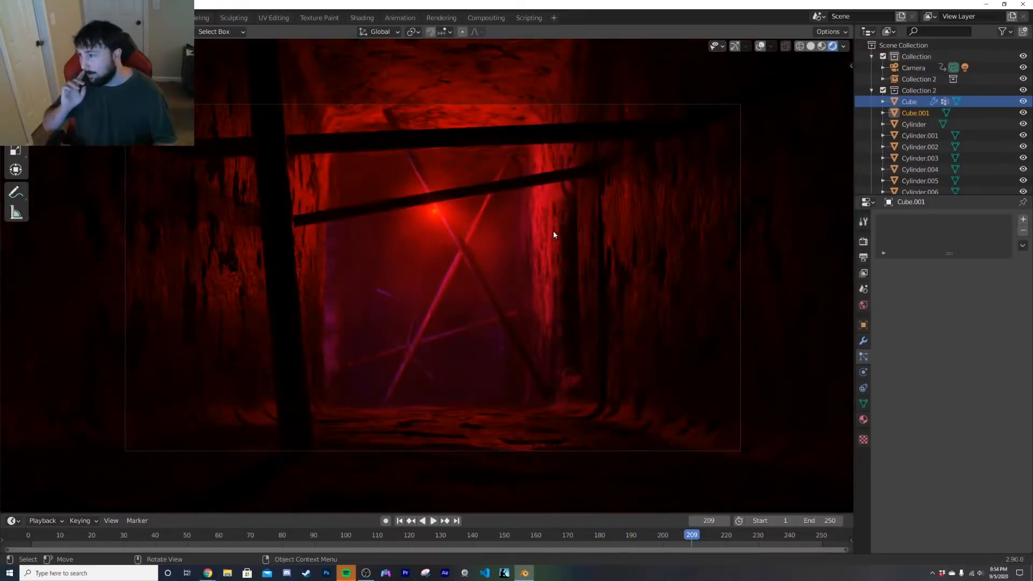
pyautogui.press('space')
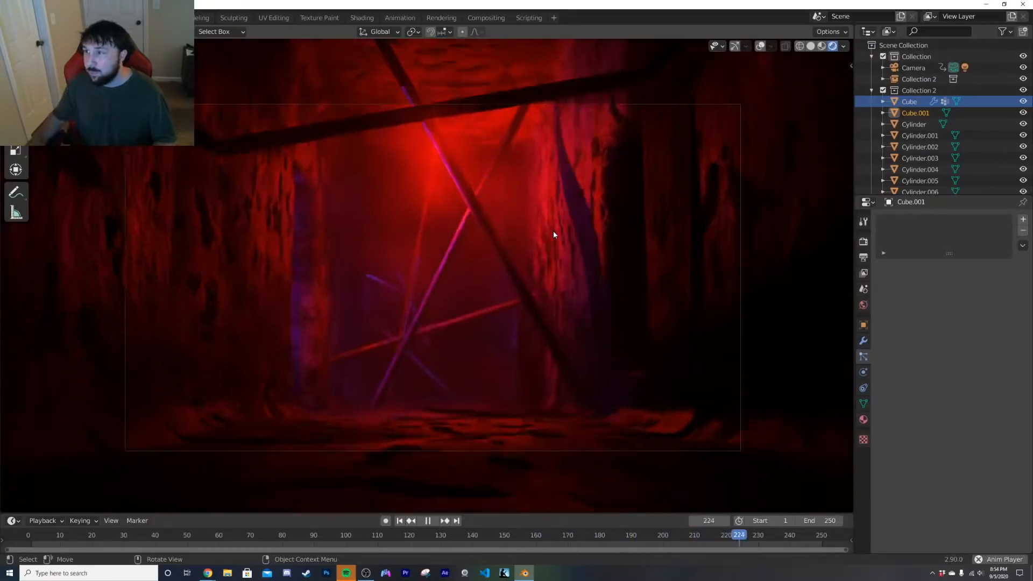
pyautogui.press('space')
pyautogui.click(687, 242)
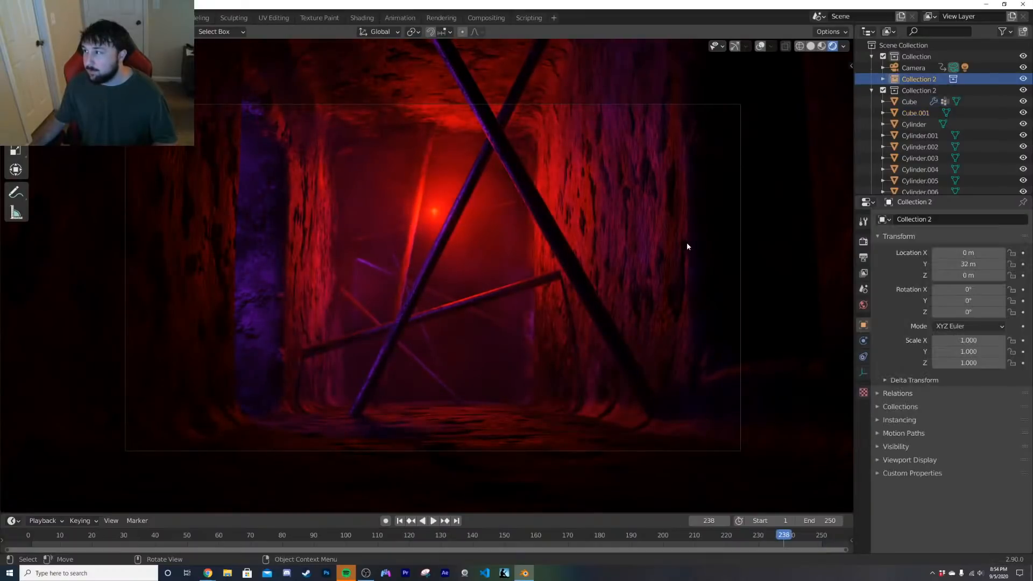
# Step: Return to the first frame, select the fog volume cube, and review its complete shader node chain
pyautogui.click(362, 18)
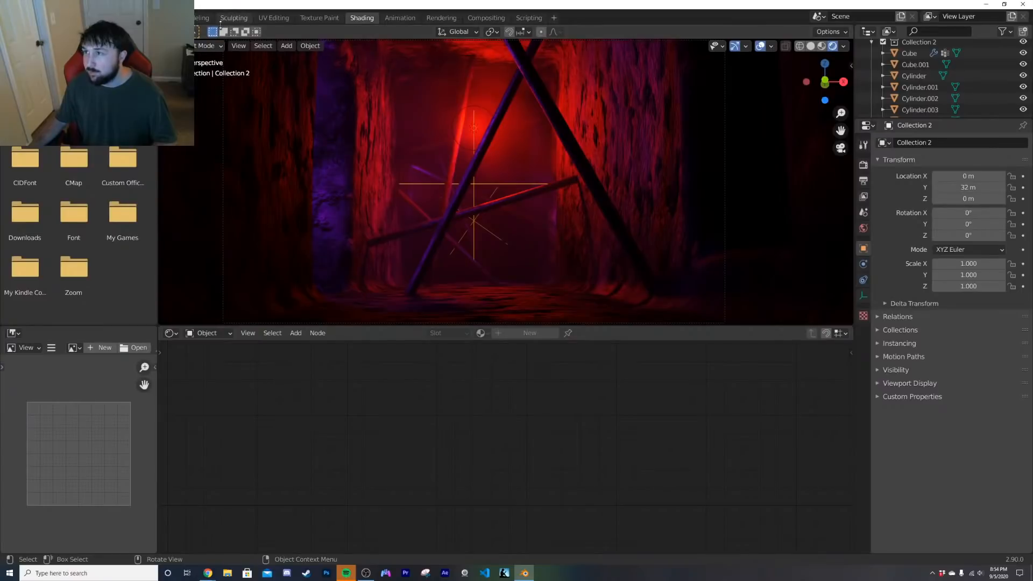
pyautogui.click(163, 18)
pyautogui.click(400, 521)
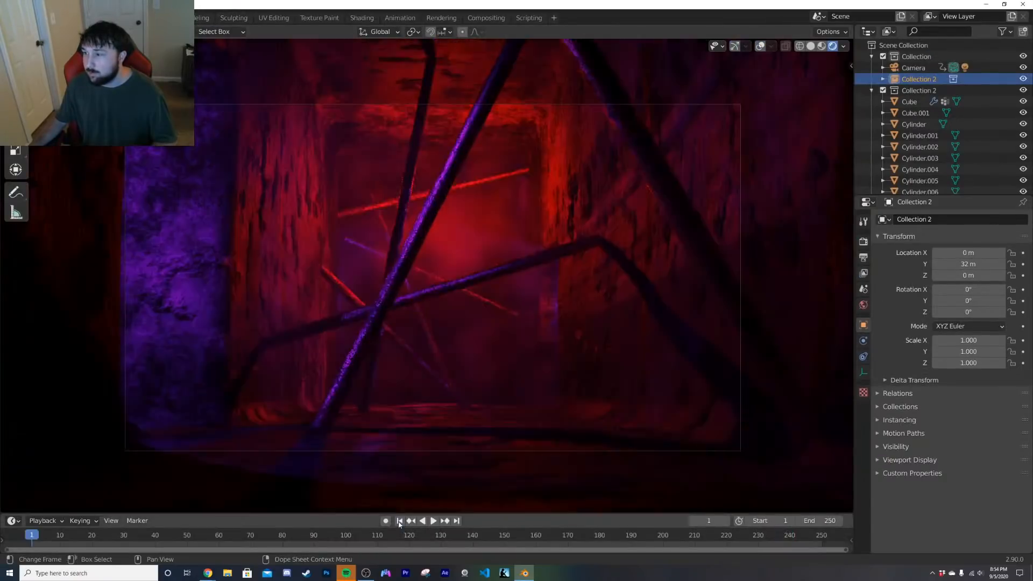
pyautogui.click(596, 310)
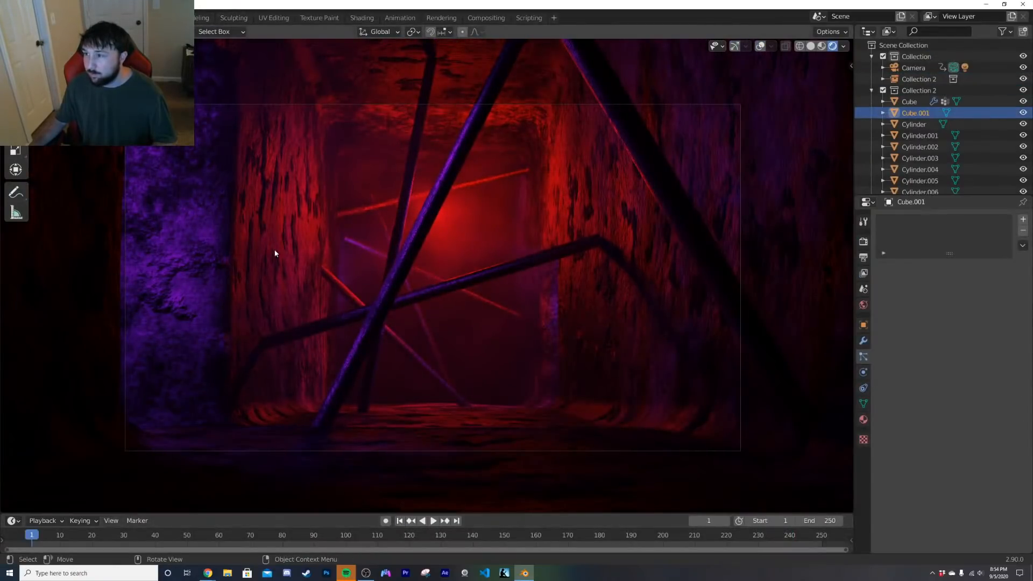
pyautogui.click(362, 18)
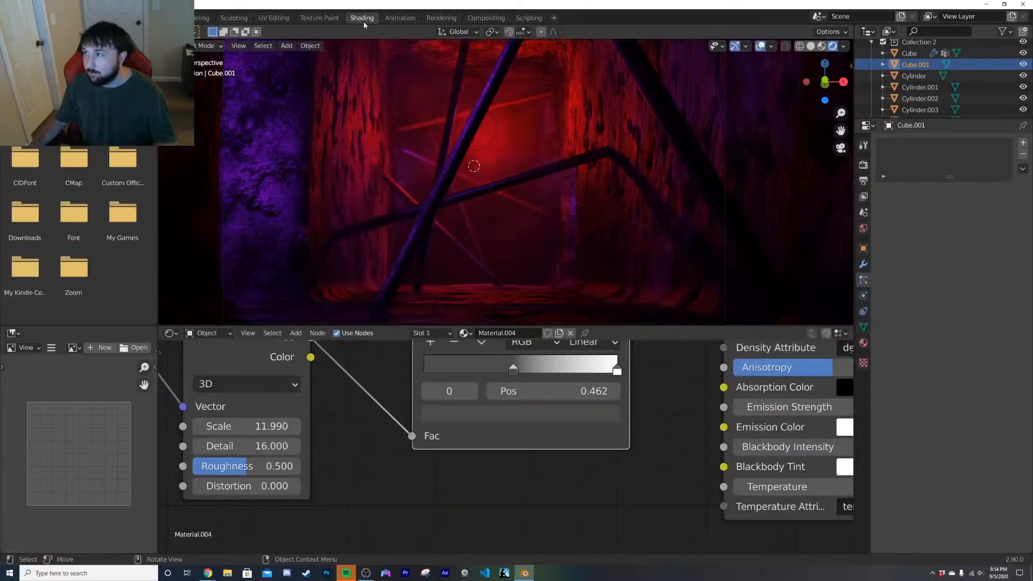
pyautogui.scroll(-4, 495, 463)
pyautogui.scroll(-3, 495, 463)
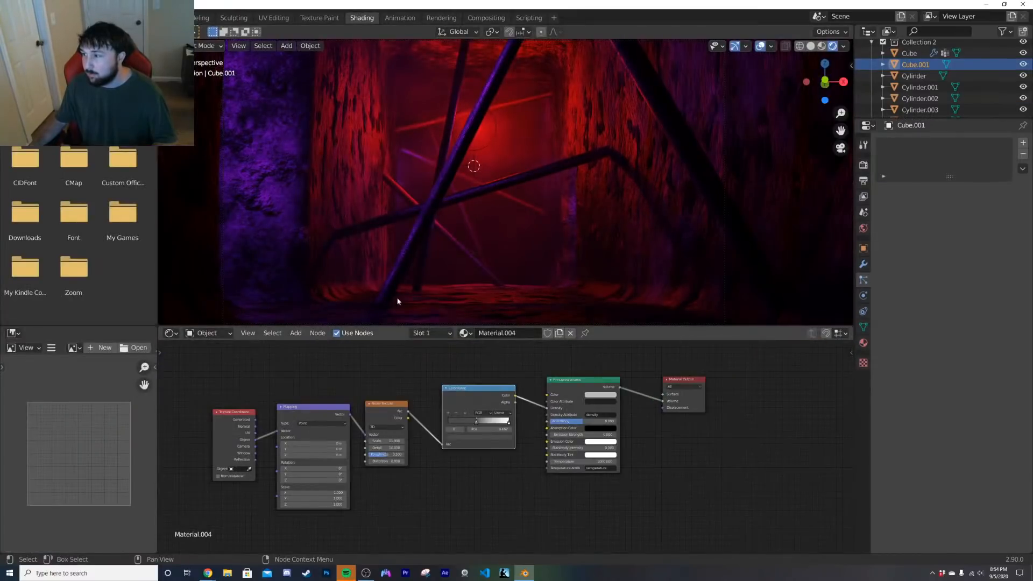
# Step: Enable Invert on the tunnel cube's Bump node fed by the ColorRamp, and play the animation briefly to check the walls
pyautogui.click(473, 245)
pyautogui.scroll(2, 460, 433)
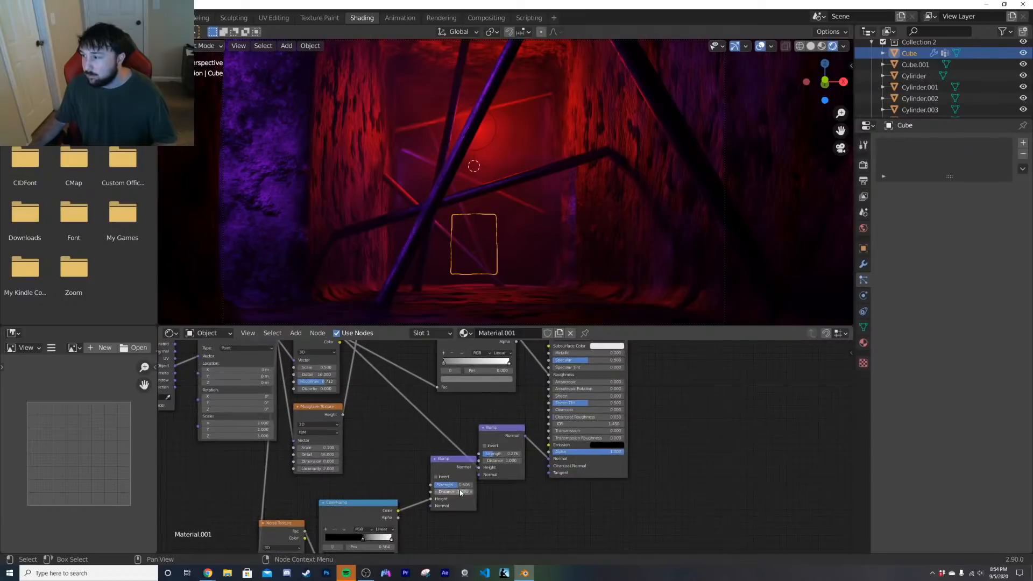
pyautogui.click(425, 484)
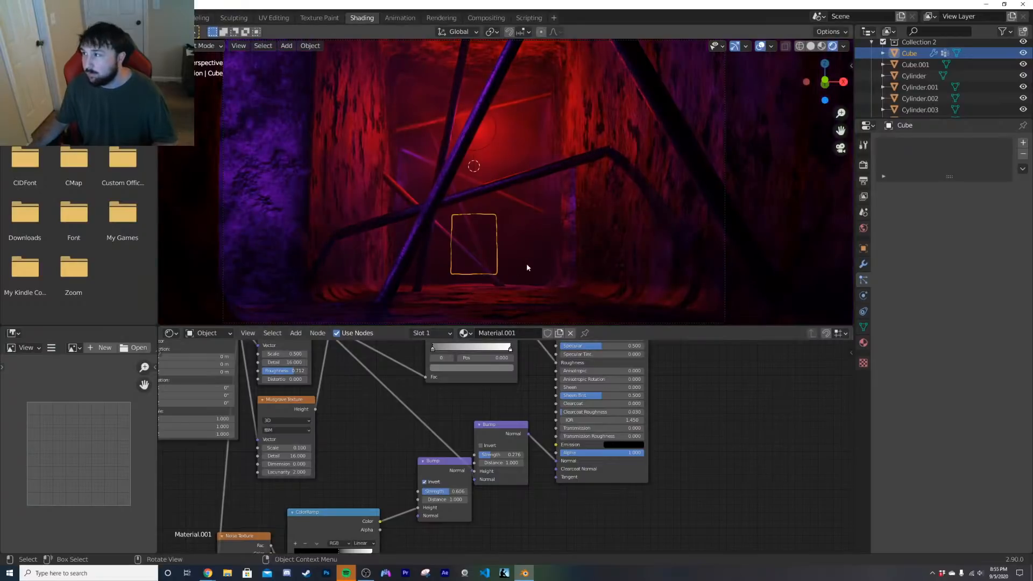
pyautogui.press('space')
pyautogui.press('space')
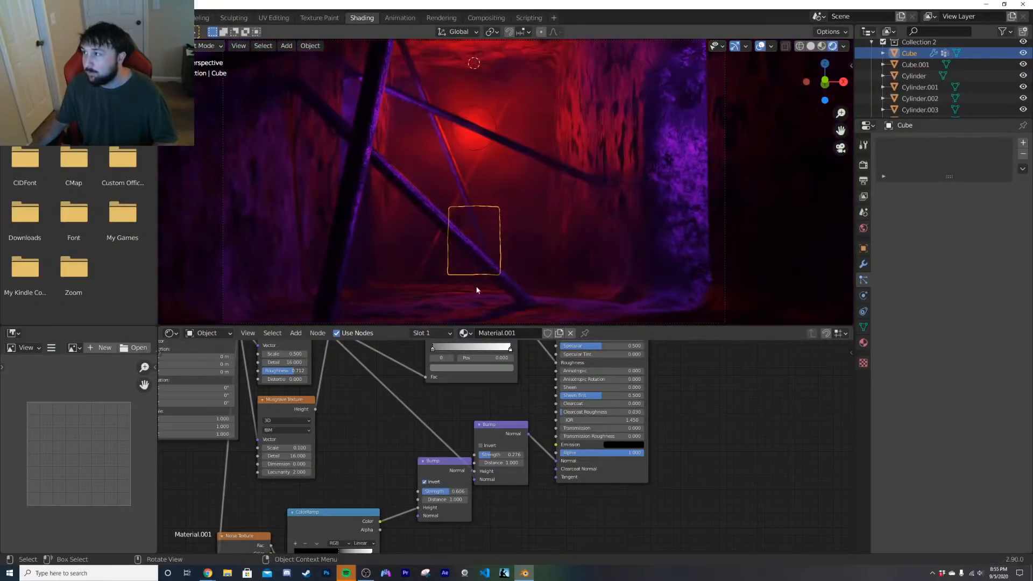
# Step: Set the Noise Texture's scale to 2.000 and the inverted Bump node's distance to 111.300 and strength to 0.771, previewing the wall material in playback
pyautogui.moveTo(362, 479); pyautogui.dragTo(393, 411, button='middle')
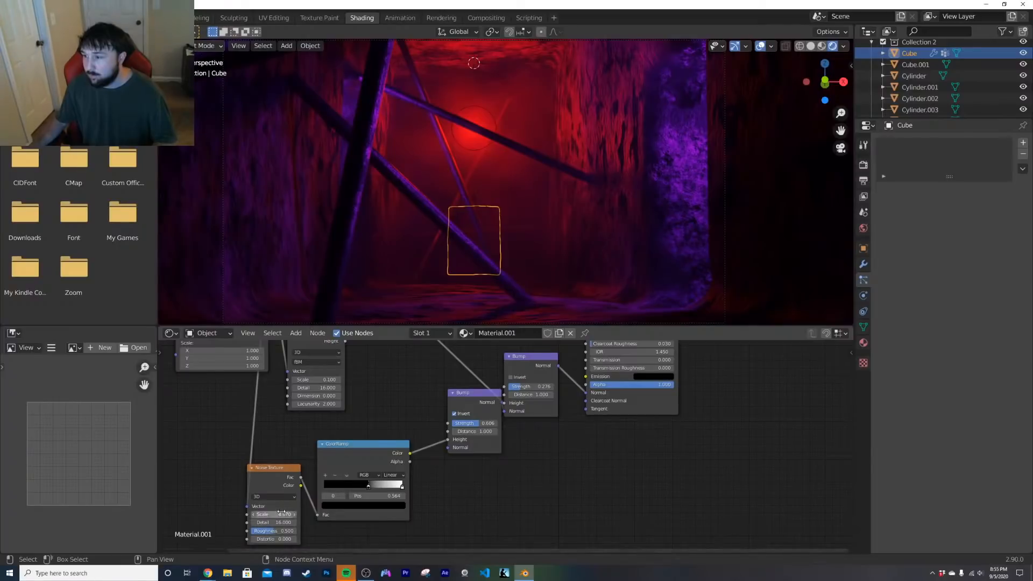
pyautogui.press('Return')
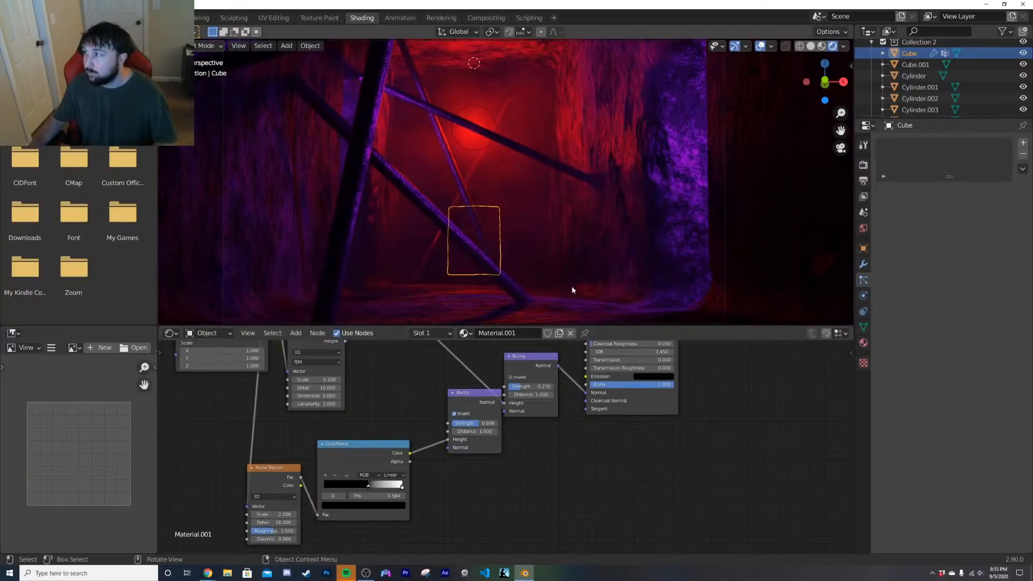
pyautogui.scroll(5, 475, 431)
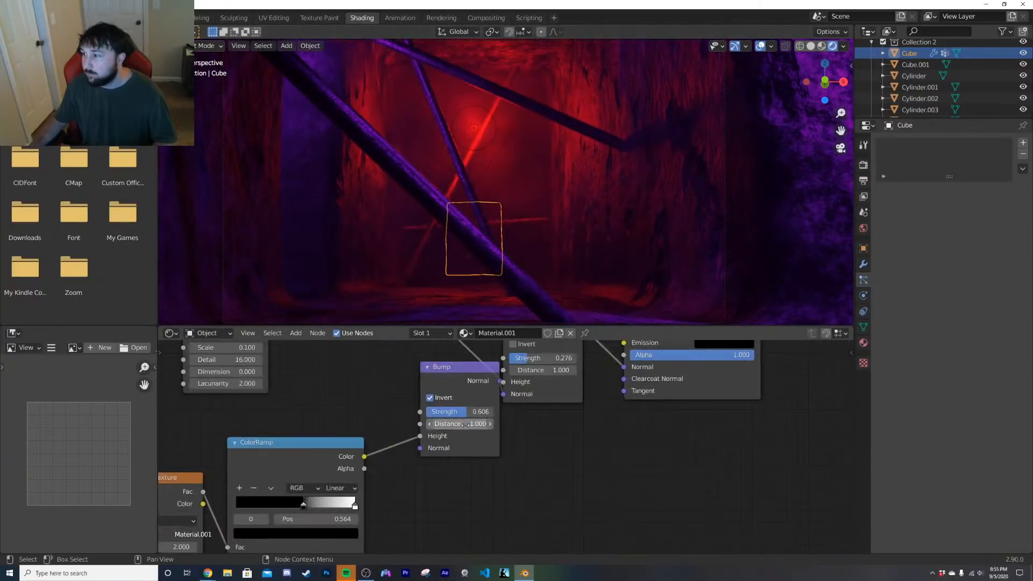
pyautogui.moveTo(467, 424); pyautogui.dragTo(592, 424)
pyautogui.moveTo(470, 411); pyautogui.dragTo(490, 412)
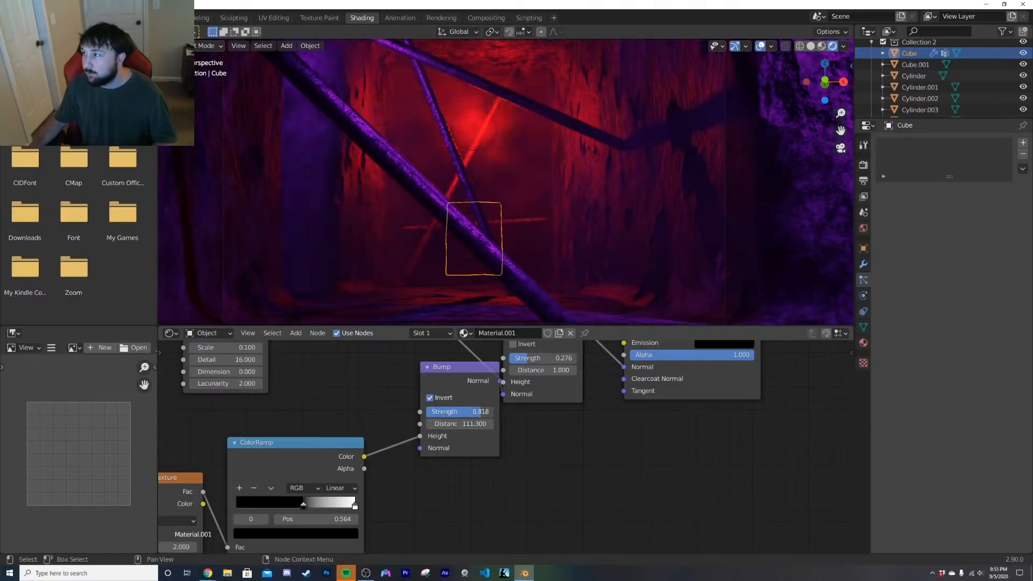
pyautogui.scroll(4, 528, 235)
pyautogui.scroll(5, 520, 237)
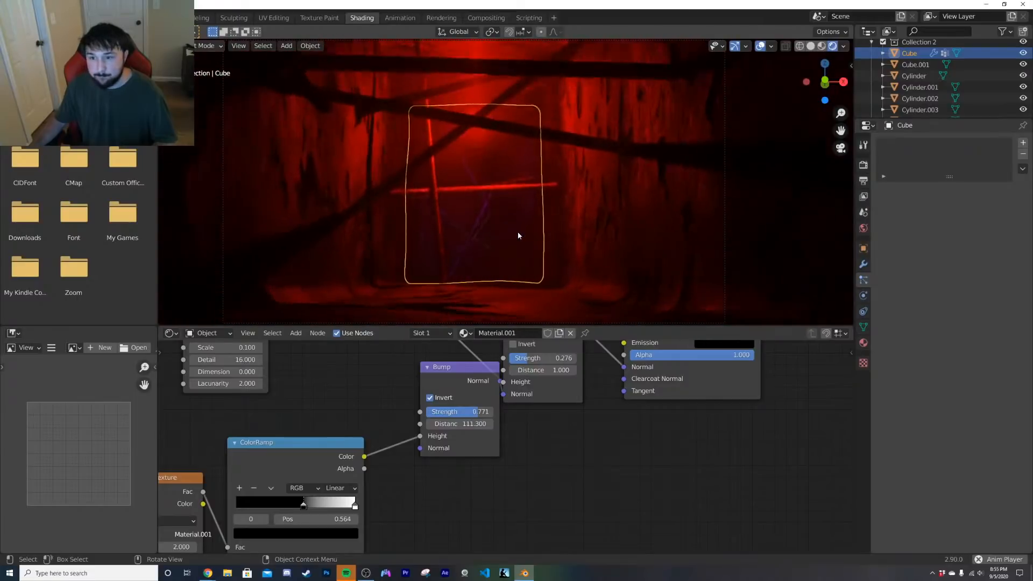
pyautogui.press('space')
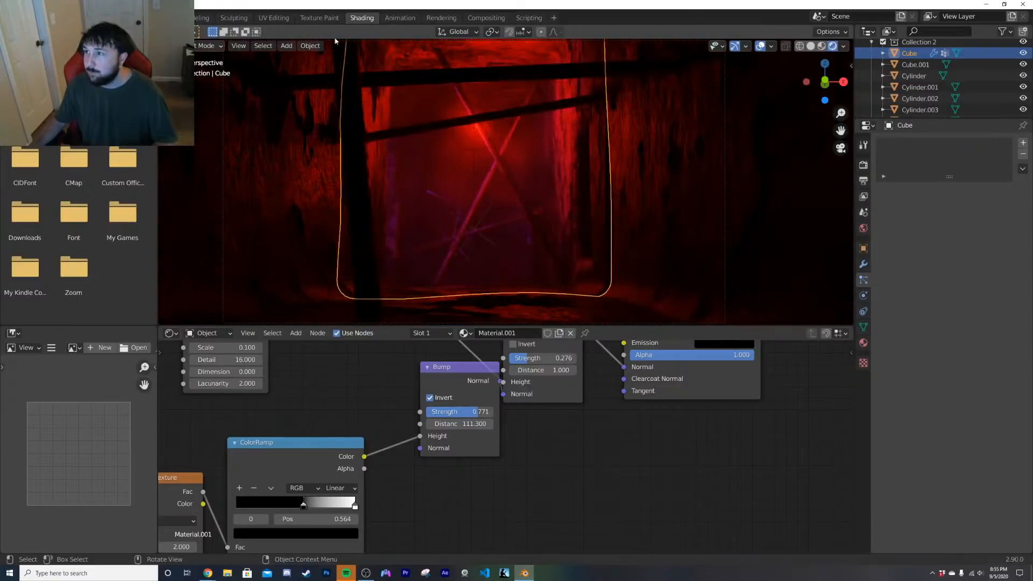
# Step: Switch to the Layout workspace, select the camera and set its Z rotation to 4.7°
pyautogui.click(171, 18)
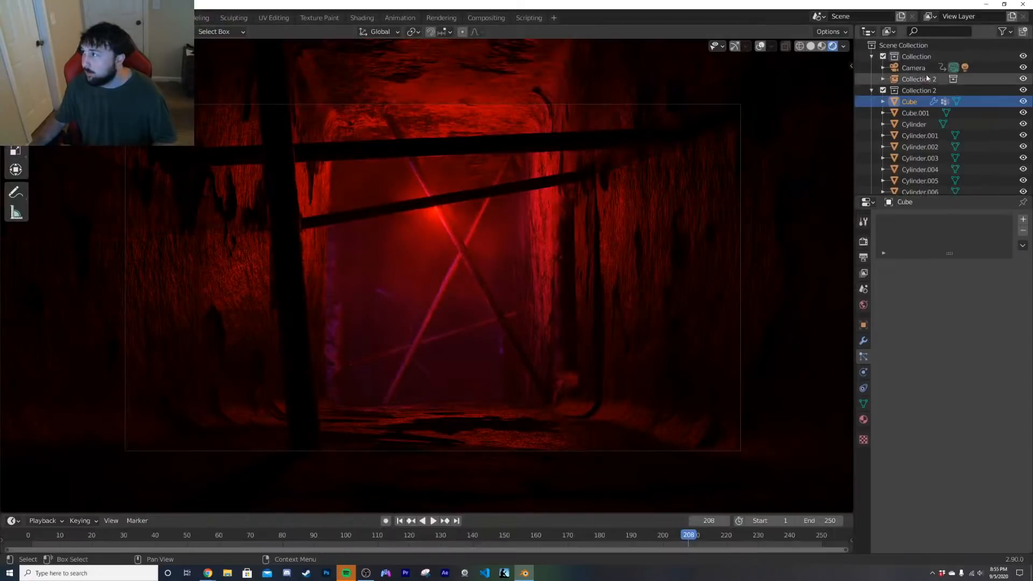
pyautogui.click(909, 69)
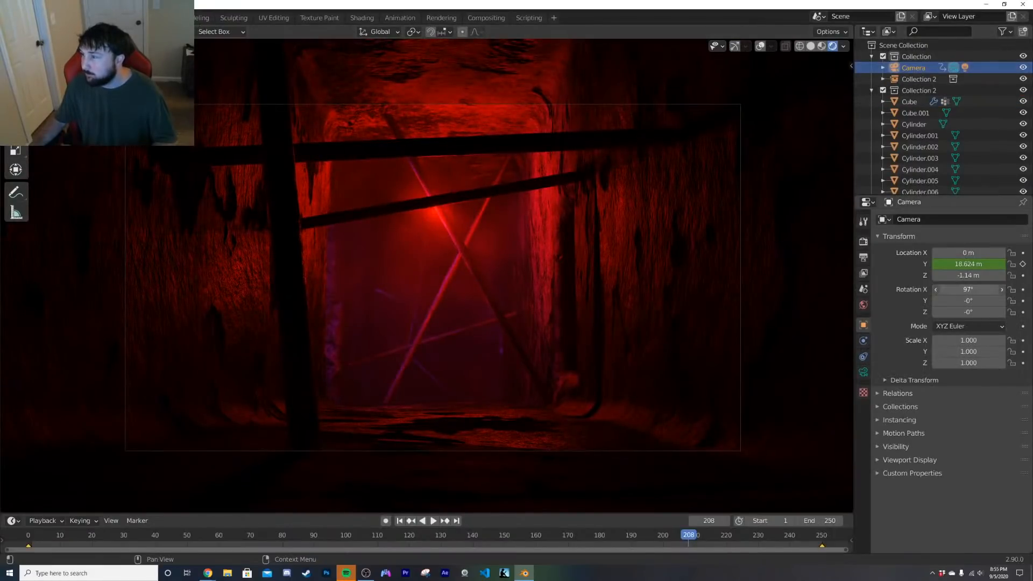
pyautogui.moveTo(970, 314); pyautogui.dragTo(1006, 313)
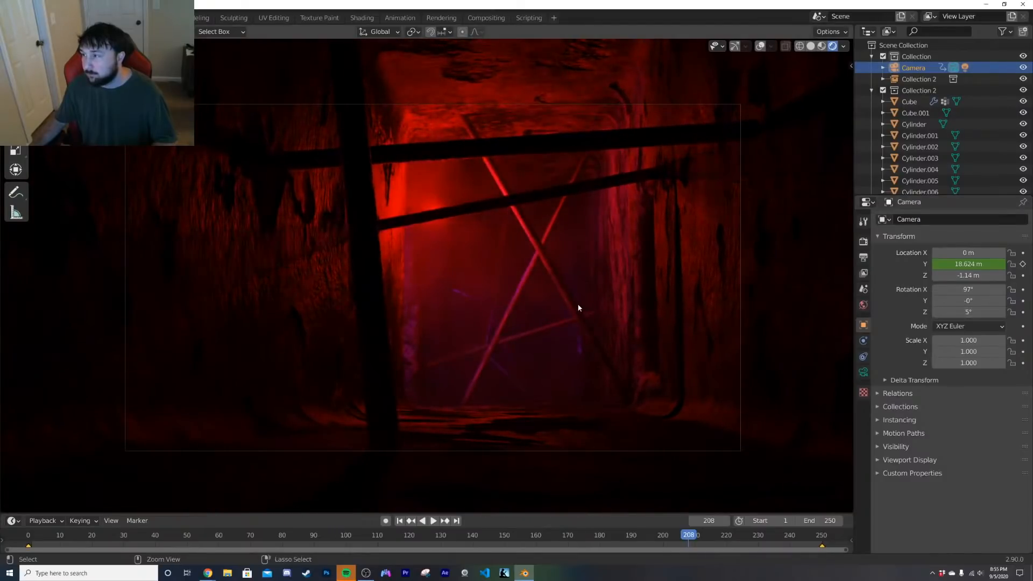
pyautogui.hotkey('ctrl', 'z')
pyautogui.moveTo(946, 312); pyautogui.dragTo(980, 312)
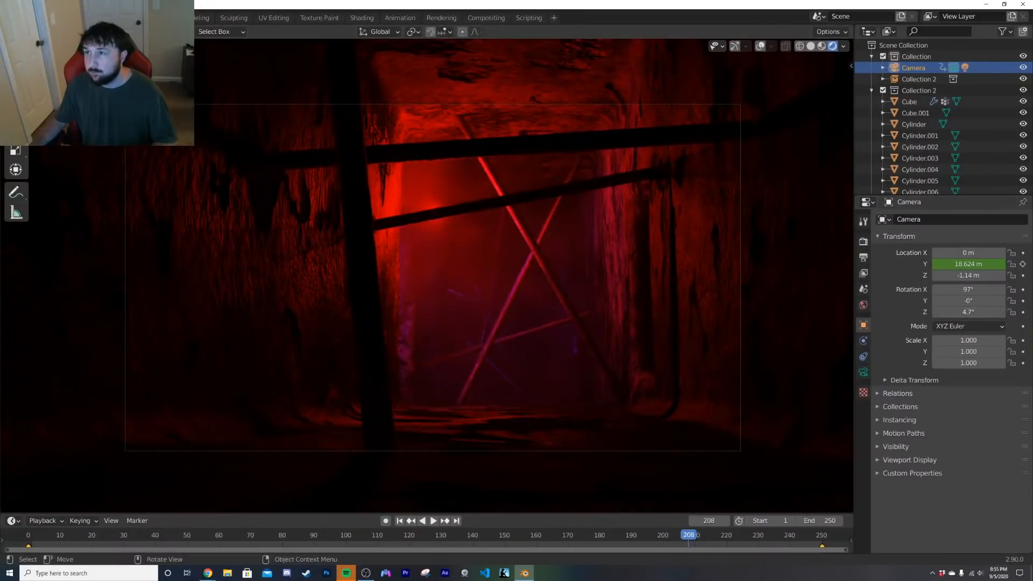
# Step: Set the default F-curve interpolation to Bezier in the animation preferences and close them
pyautogui.click(77, 180)
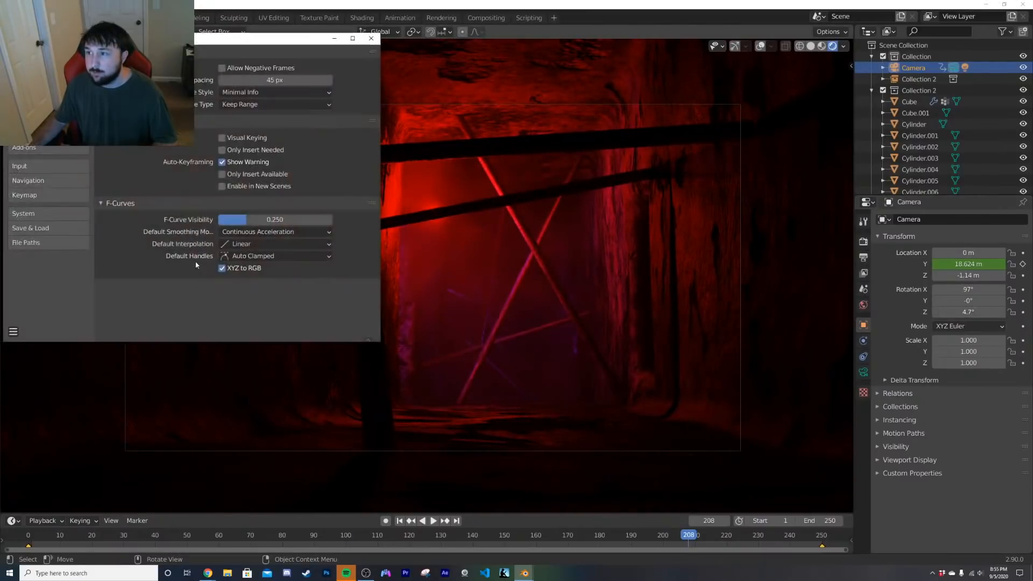
pyautogui.click(243, 244)
pyautogui.click(139, 183)
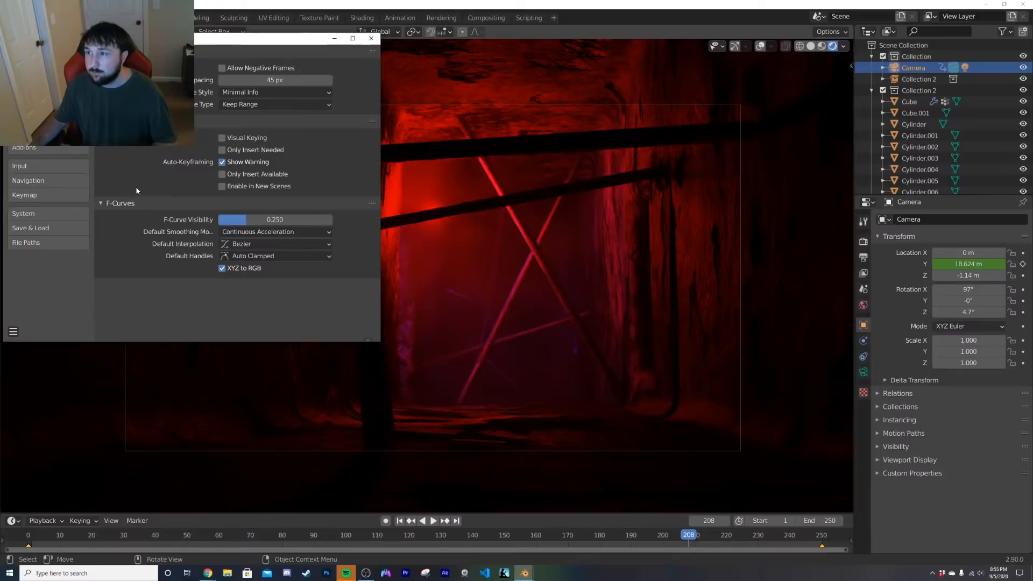
pyautogui.click(372, 38)
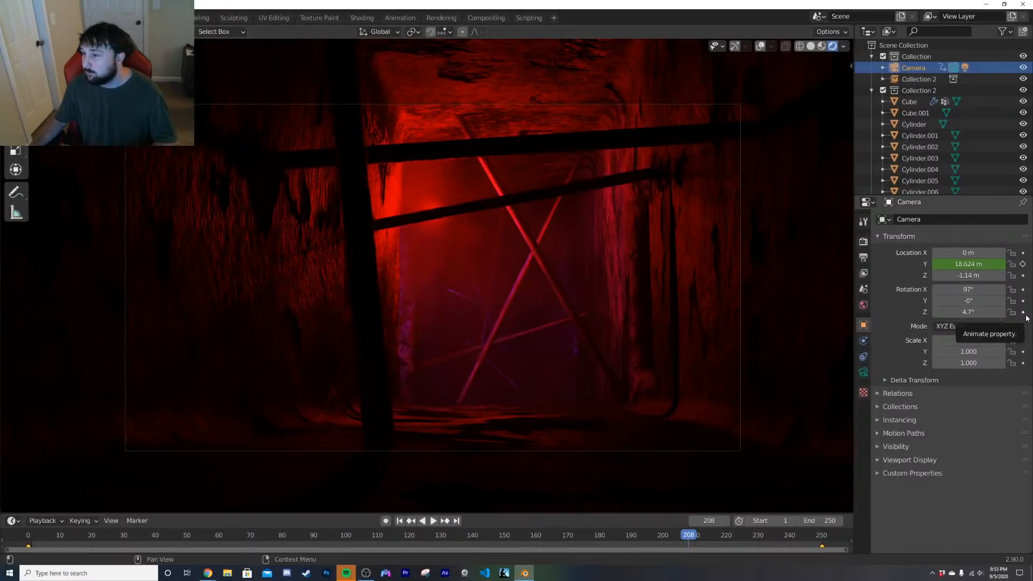
# Step: Keyframe the camera's Z rotation at 4.7° on frame 1 and at -5.2° on frame 36
pyautogui.click(399, 521)
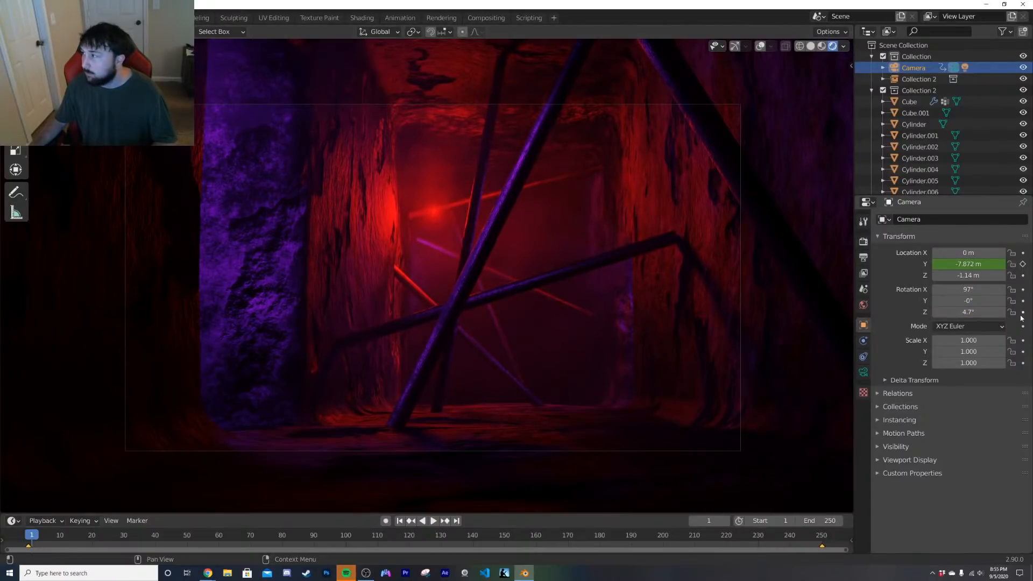
pyautogui.moveTo(38, 539); pyautogui.dragTo(143, 536)
pyautogui.moveTo(969, 312); pyautogui.dragTo(945, 313)
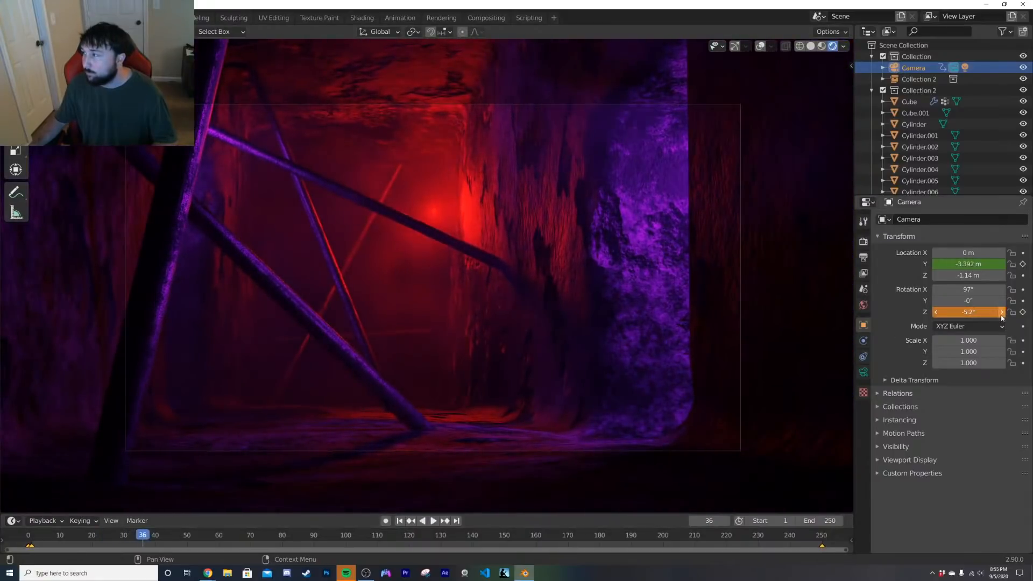
pyautogui.press('i')
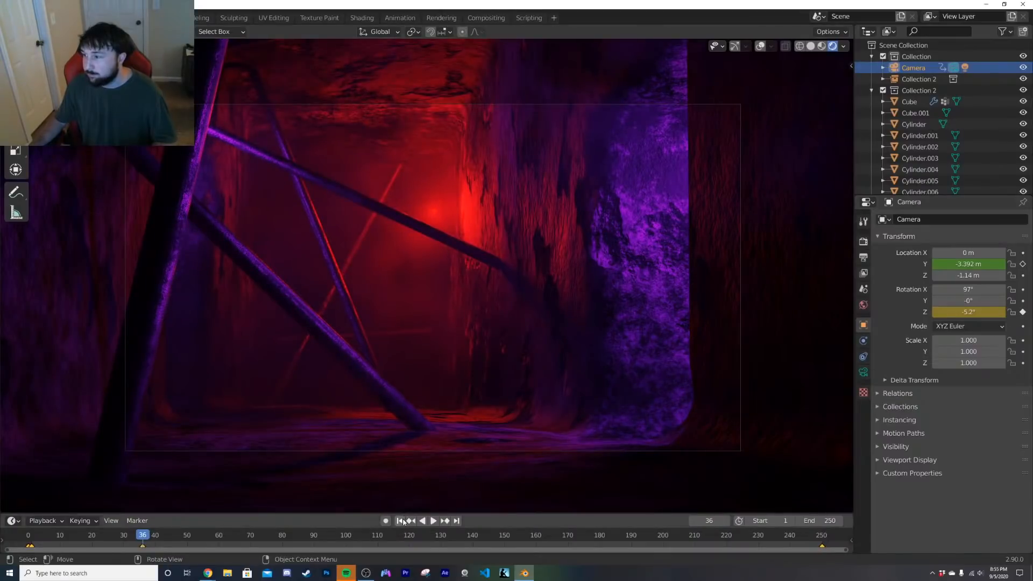
# Step: Preview the camera turn, move its frame 36 keyframe to about frame 52, and replay the animation from the start
pyautogui.click(400, 521)
pyautogui.click(432, 521)
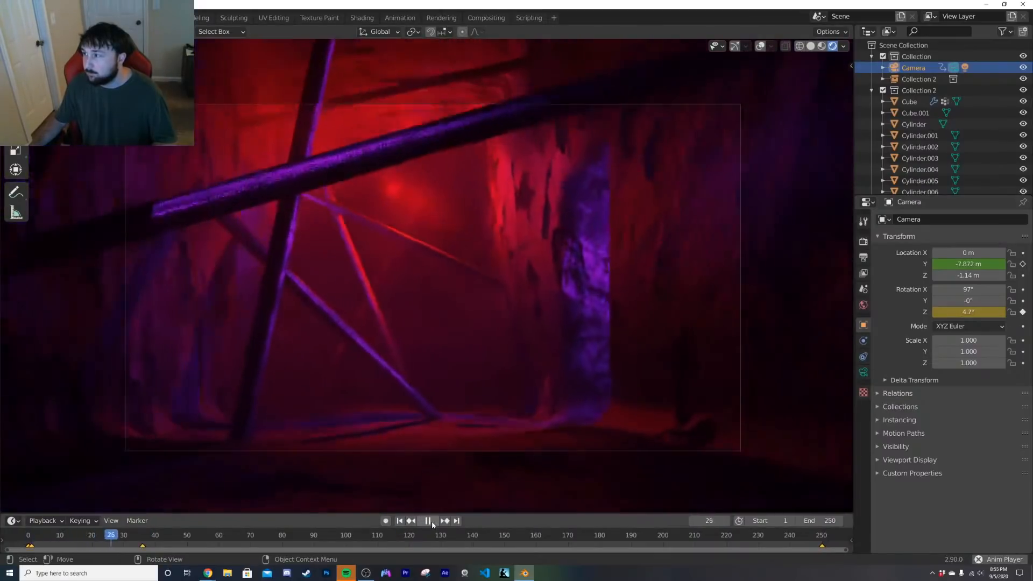
pyautogui.click(429, 521)
pyautogui.moveTo(142, 547); pyautogui.dragTo(194, 547)
pyautogui.click(400, 521)
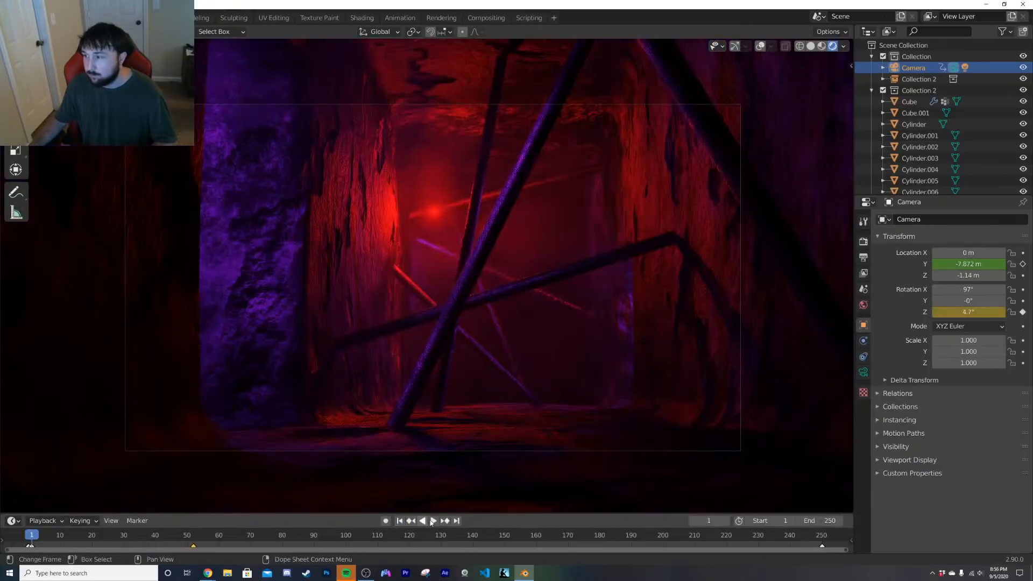
pyautogui.click(432, 521)
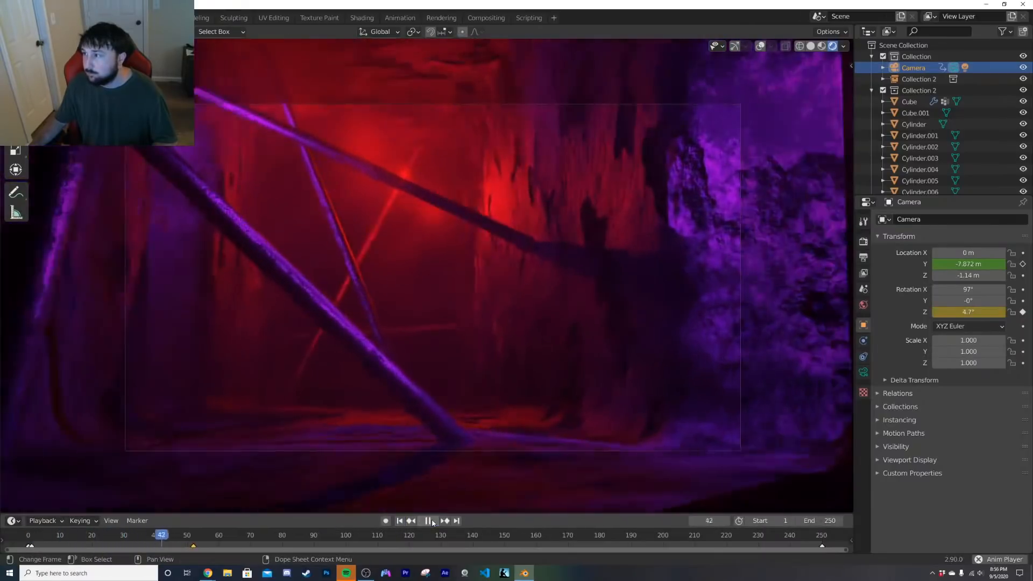
pyautogui.click(428, 521)
# Step: Try a camera rotation of X 101° and Z 3.9° at frame 87
pyautogui.moveTo(168, 540); pyautogui.dragTo(304, 540)
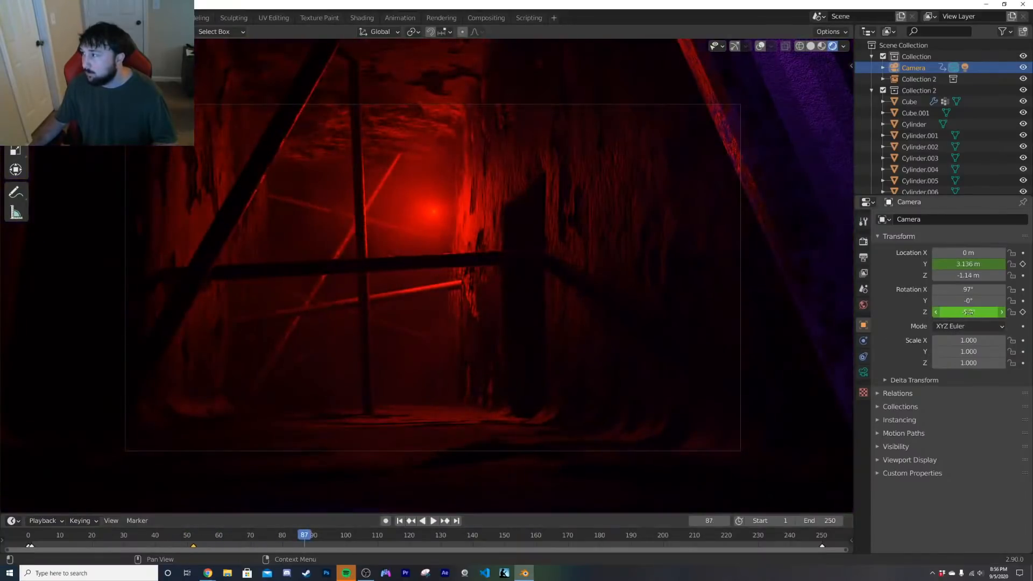
pyautogui.moveTo(969, 312); pyautogui.dragTo(973, 289)
pyautogui.hotkey('ctrl', 'z')
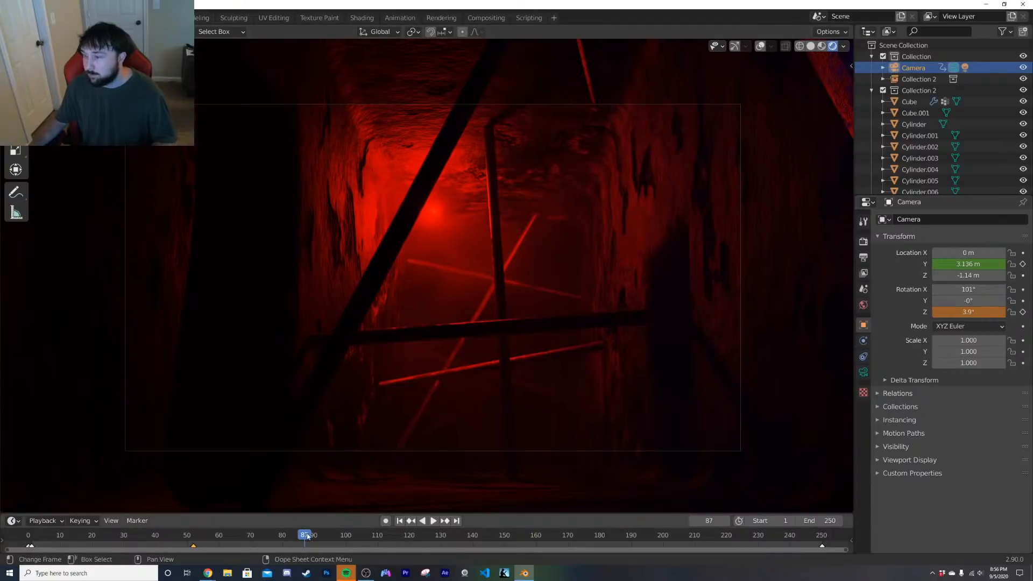
# Step: Keyframe the camera's X rotation at 97.5° on frame 55, and its X at 102° and Z at 1.5° on frame 87
pyautogui.moveTo(307, 537); pyautogui.dragTo(203, 536)
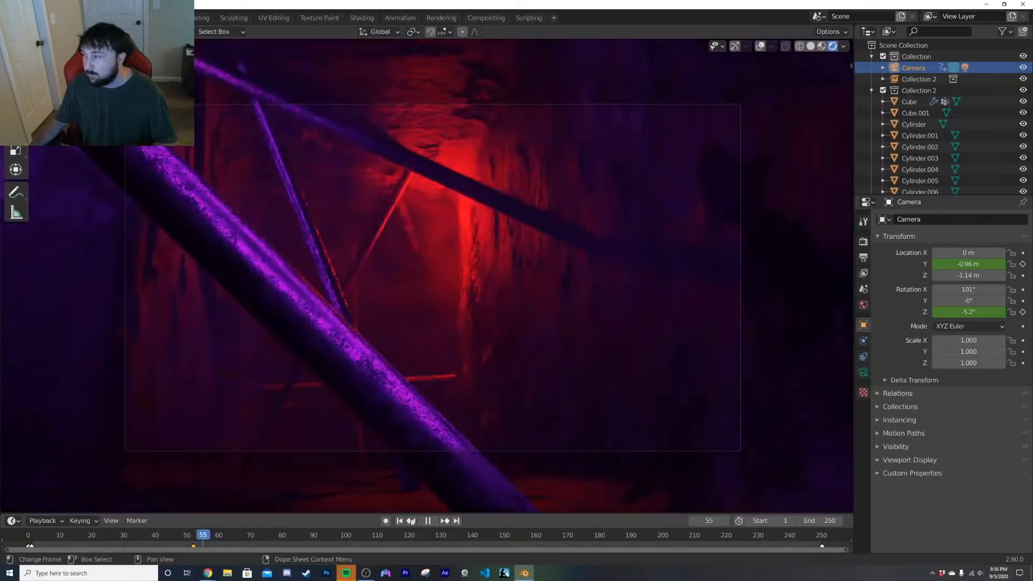
pyautogui.moveTo(969, 289); pyautogui.dragTo(949, 289)
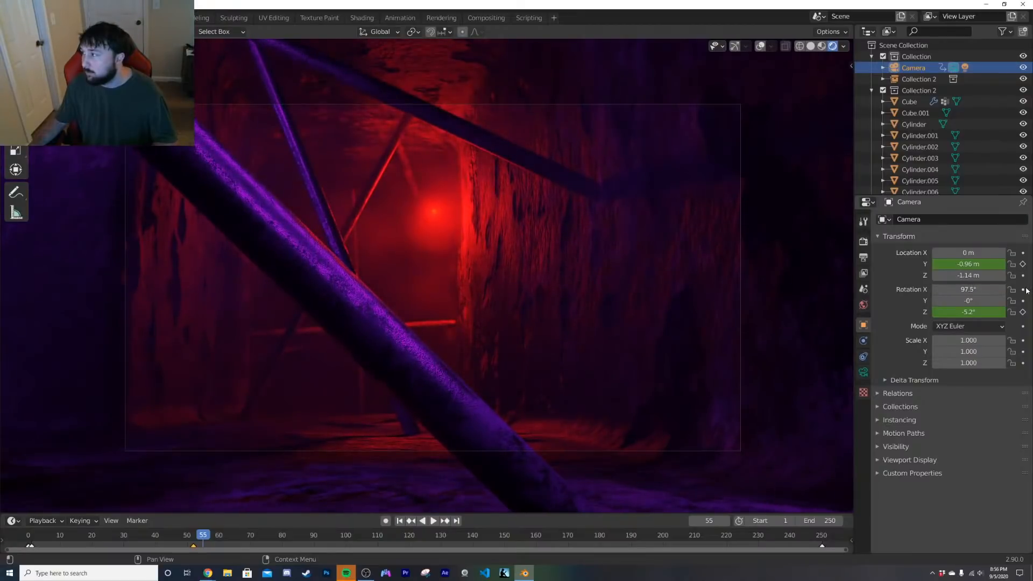
pyautogui.moveTo(208, 537); pyautogui.dragTo(304, 535)
pyautogui.moveTo(969, 312); pyautogui.dragTo(990, 290)
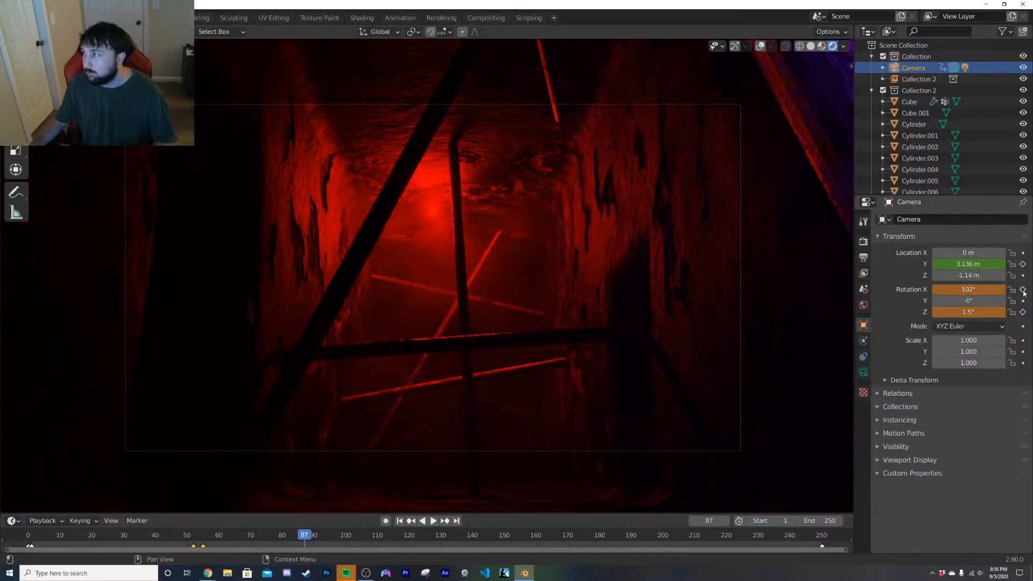
# Step: Slow the camera tilt by moving the frame 55 and frame 87 keyframes to about frames 64 and 110, checking the motion in playback
pyautogui.click(399, 521)
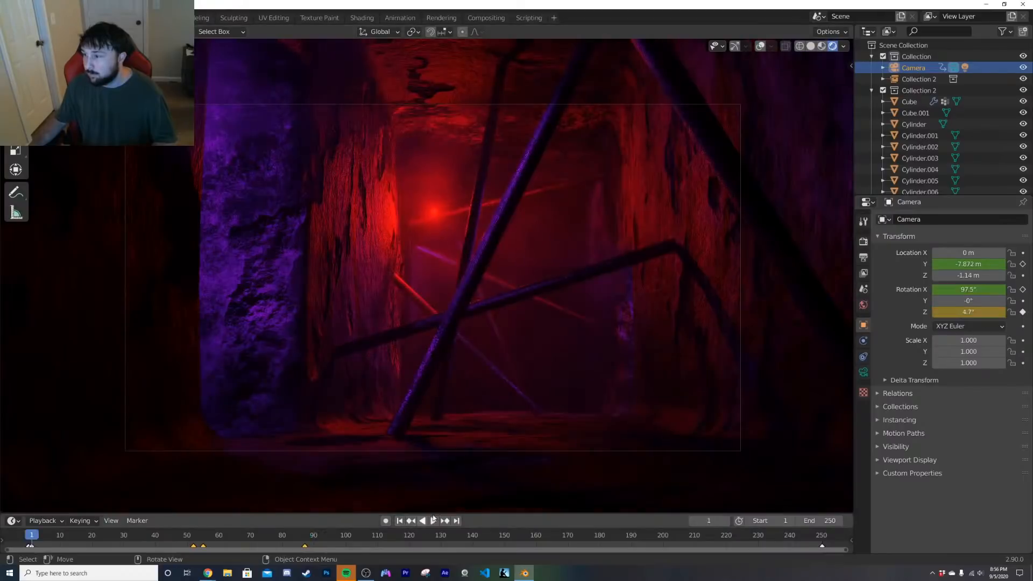
pyautogui.click(433, 521)
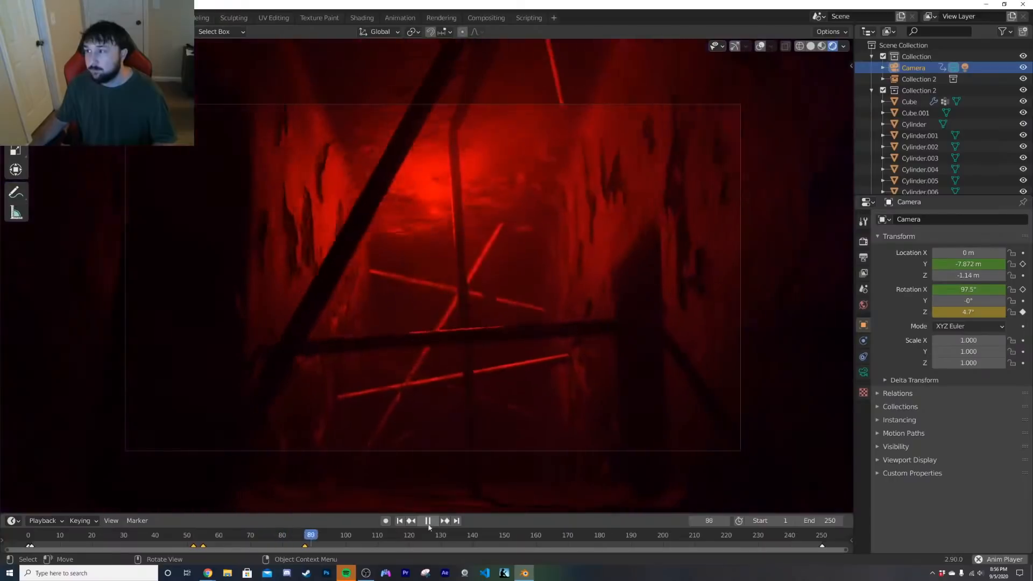
pyautogui.press('space')
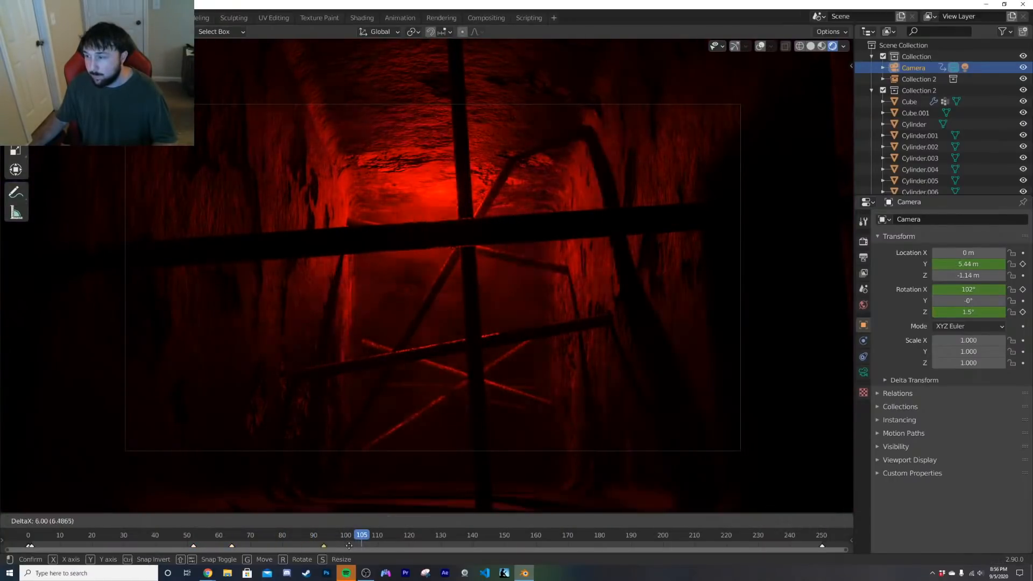
pyautogui.hotkey('shift', 'Left')
pyautogui.press('space')
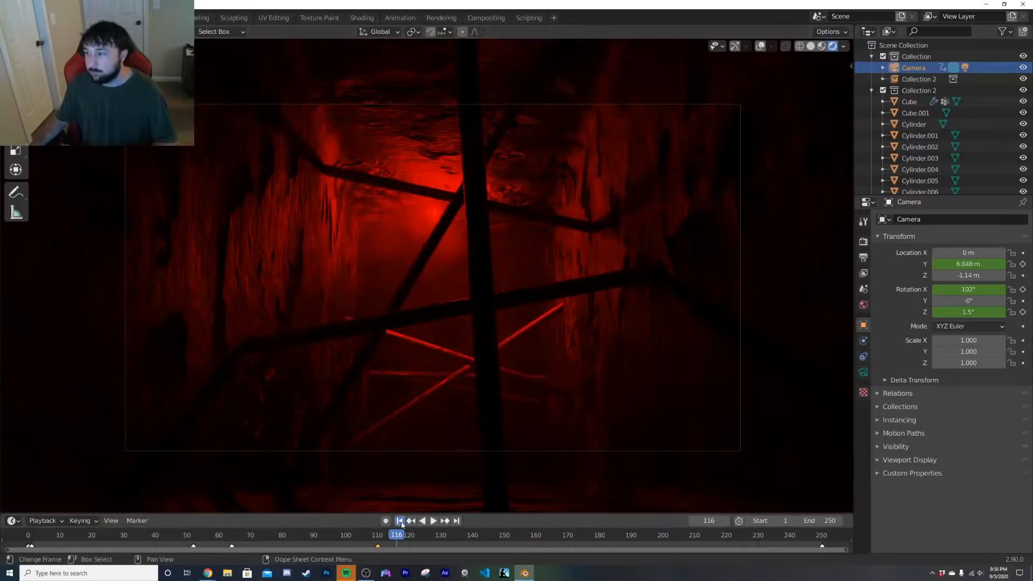
pyautogui.hotkey('shift', 'Left')
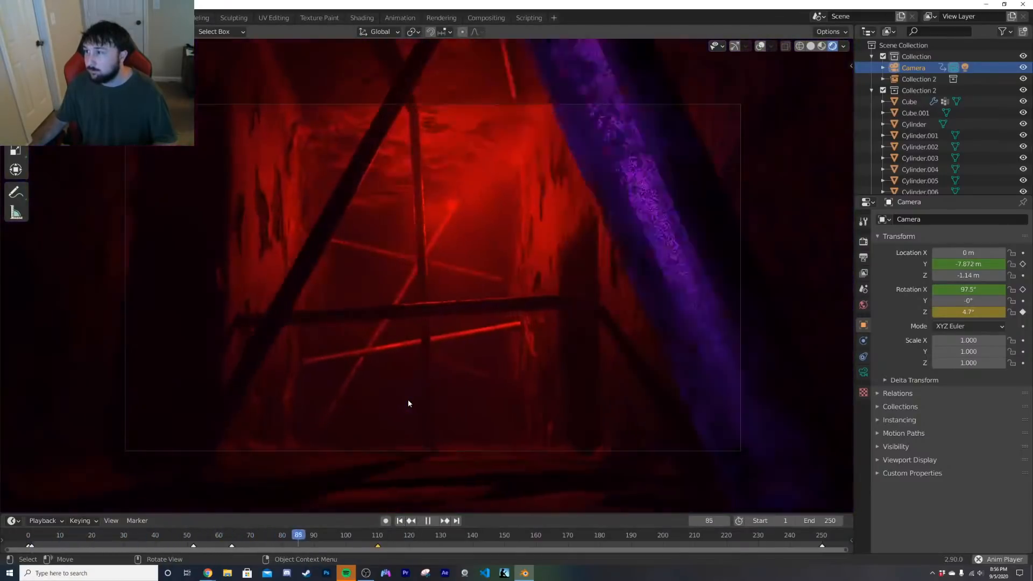
pyautogui.press('space')
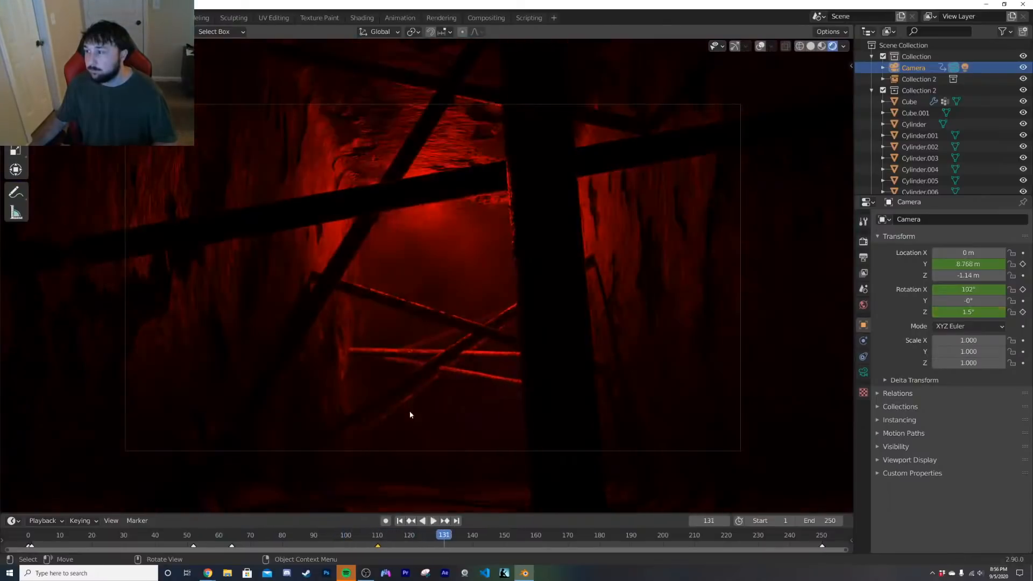
# Step: Try a camera X rotation of 97.5° at frame 195
pyautogui.moveTo(447, 537); pyautogui.dragTo(510, 537)
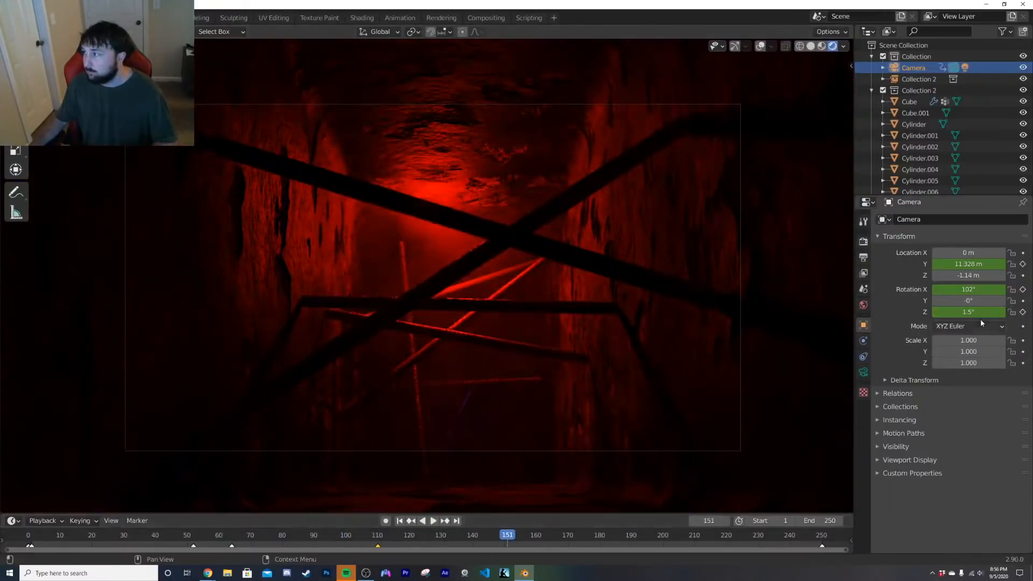
pyautogui.moveTo(284, 542); pyautogui.dragTo(648, 547)
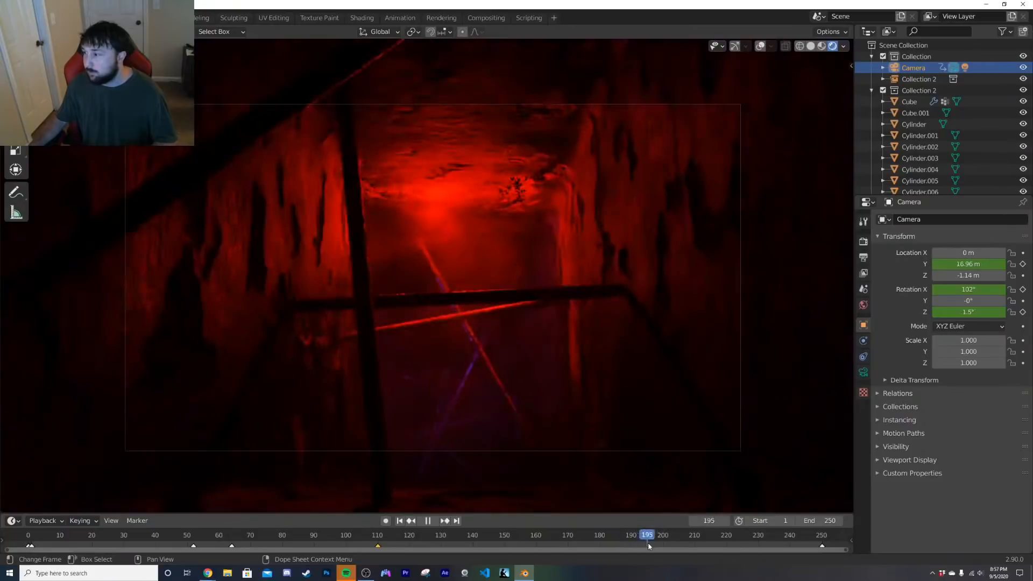
pyautogui.click(983, 290)
pyautogui.write('97.5')
pyautogui.press('Return')
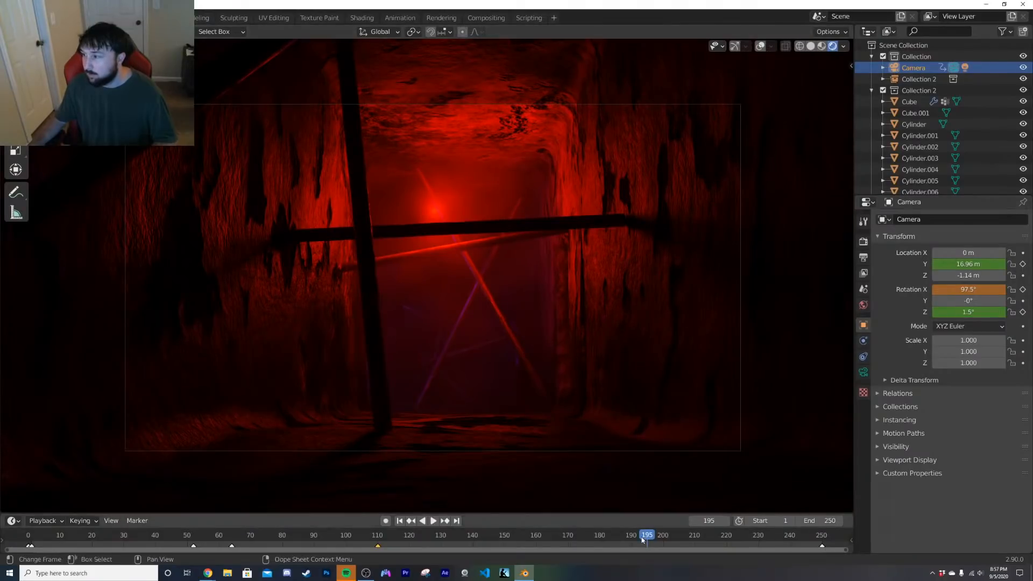
# Step: Keyframe the camera's Z rotation at -6.2° on frame 137
pyautogui.click(298, 548)
pyautogui.press('space')
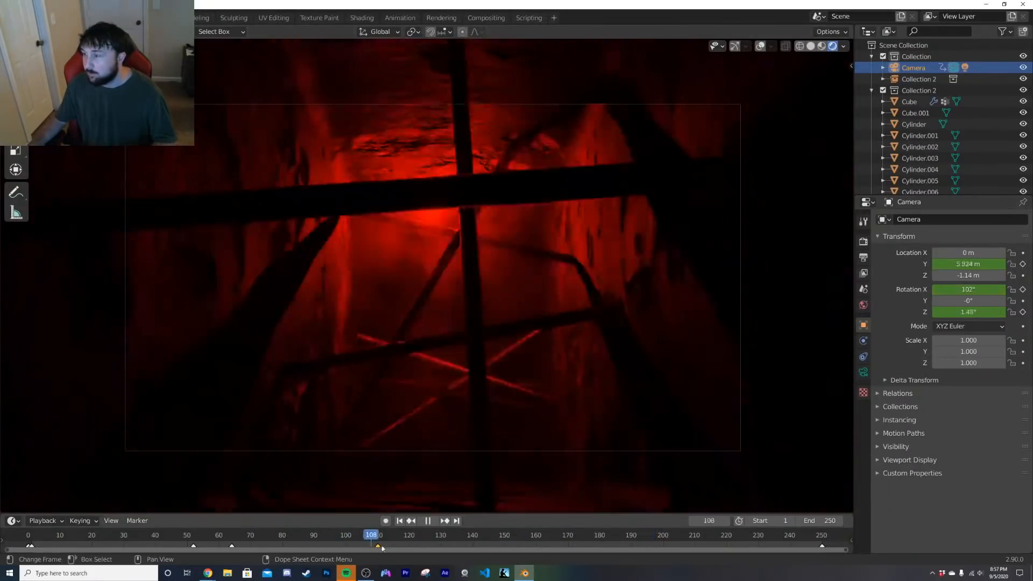
pyautogui.press('space')
pyautogui.moveTo(963, 314); pyautogui.dragTo(981, 313)
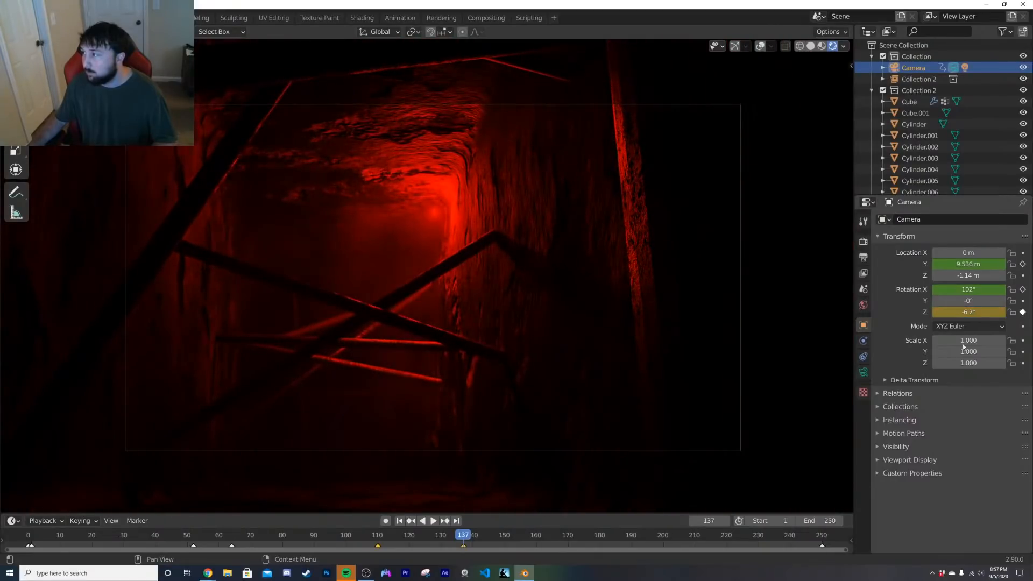
# Step: Keyframe the camera's Z rotation at 3.8° on frame 187 and play the animation from the start to check the motion
pyautogui.moveTo(493, 535); pyautogui.dragTo(623, 534)
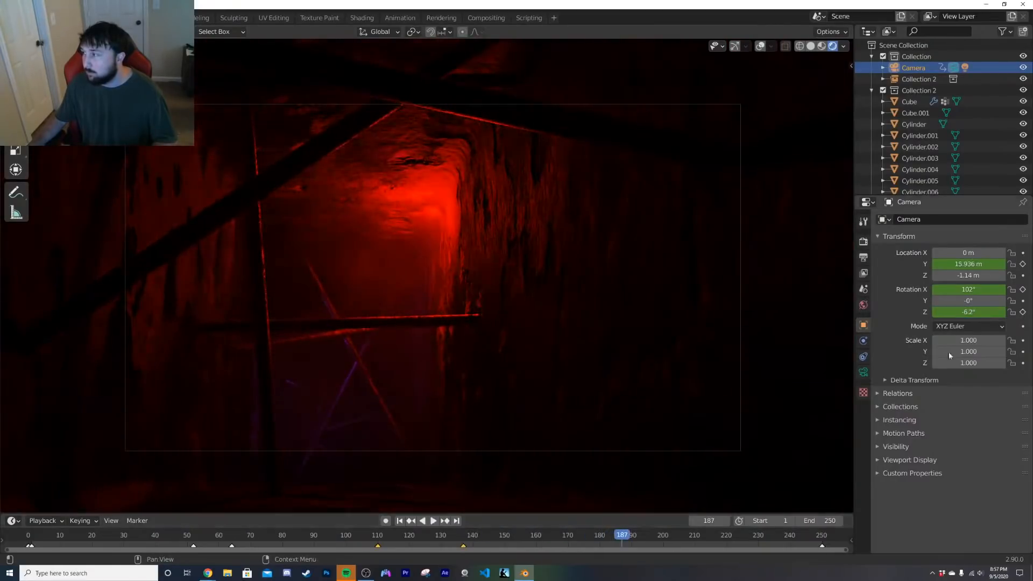
pyautogui.moveTo(969, 312); pyautogui.dragTo(1021, 313)
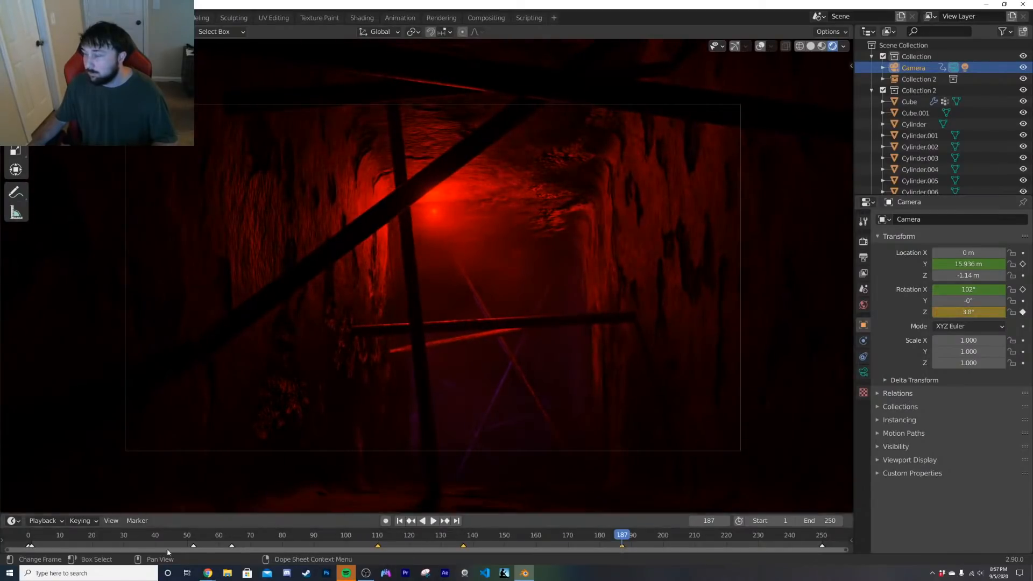
pyautogui.click(32, 538)
pyautogui.press('space')
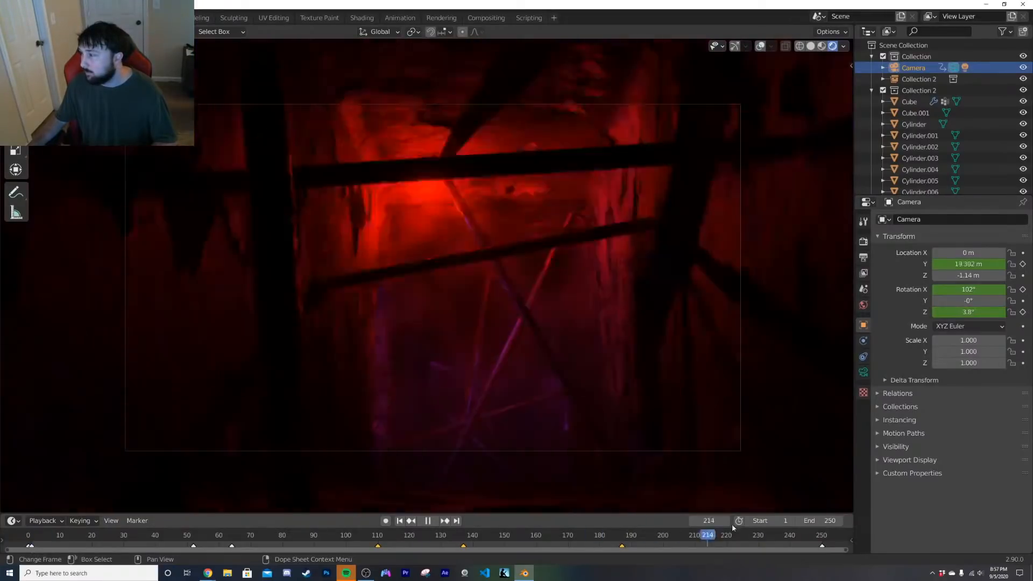
# Step: Stop playback at frame 245 and keyframe the camera's Z rotation at 4.7° there
pyautogui.press('space')
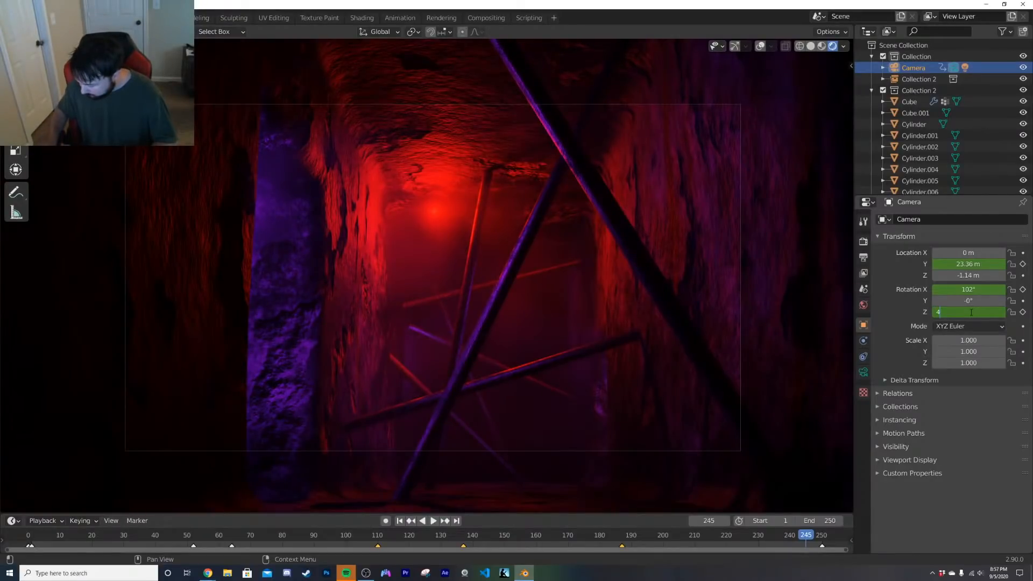
pyautogui.click(971, 312)
pyautogui.write('4.7')
pyautogui.press('Return')
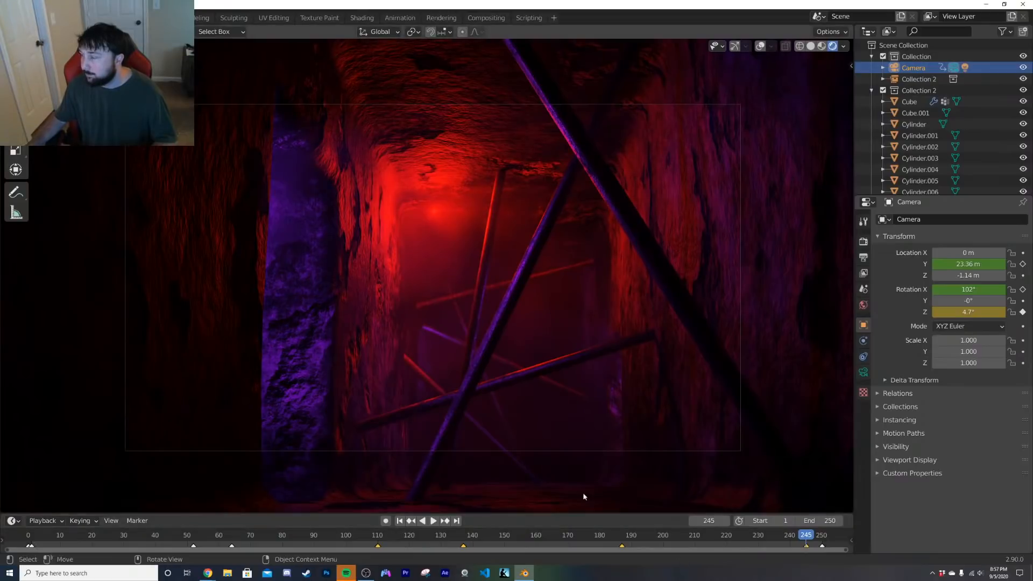
# Step: Review the camera's rotation in playback from frame 1, stopping partway through and returning to frame 1
pyautogui.click(400, 521)
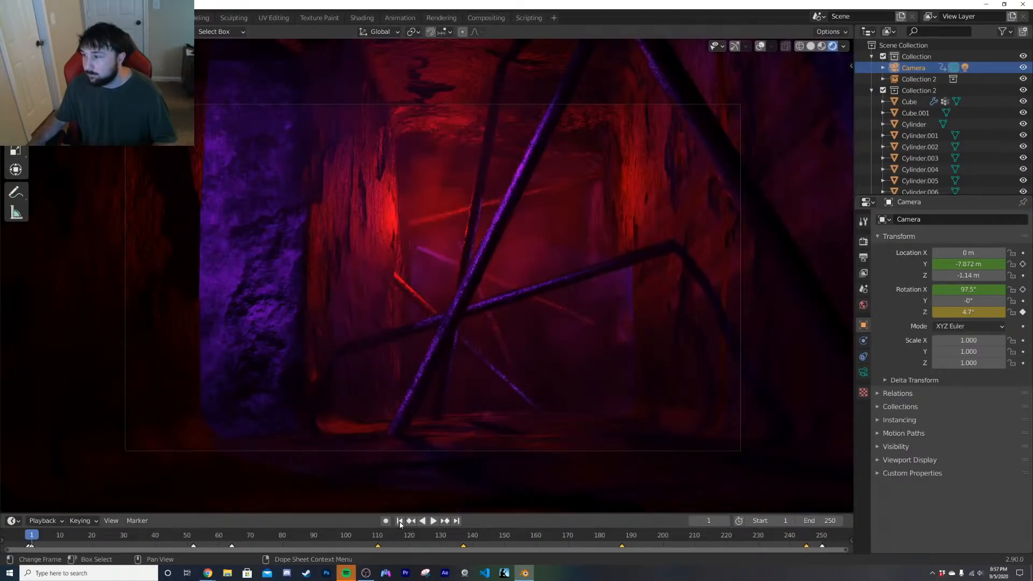
pyautogui.click(434, 521)
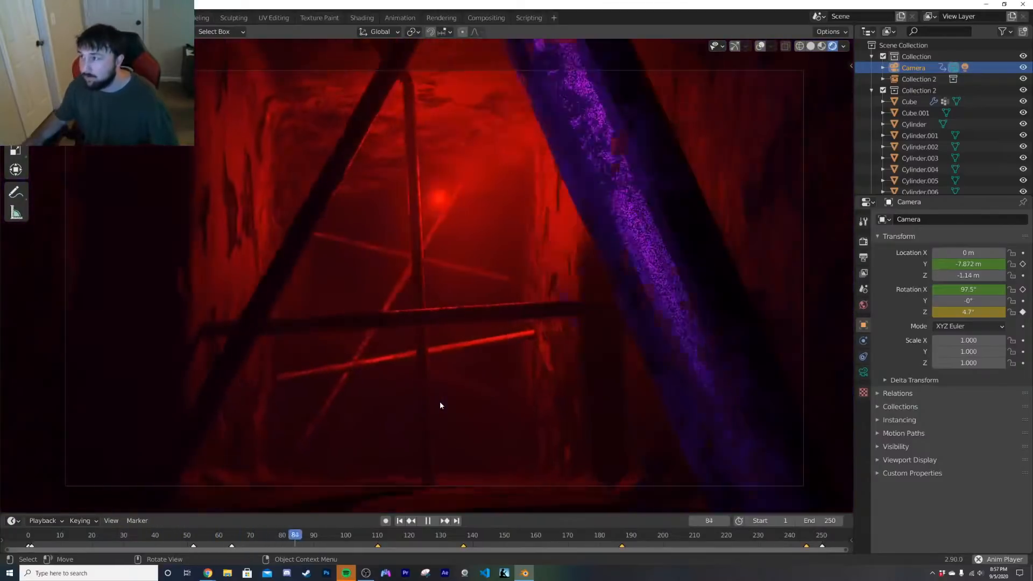
pyautogui.press('space')
pyautogui.click(399, 521)
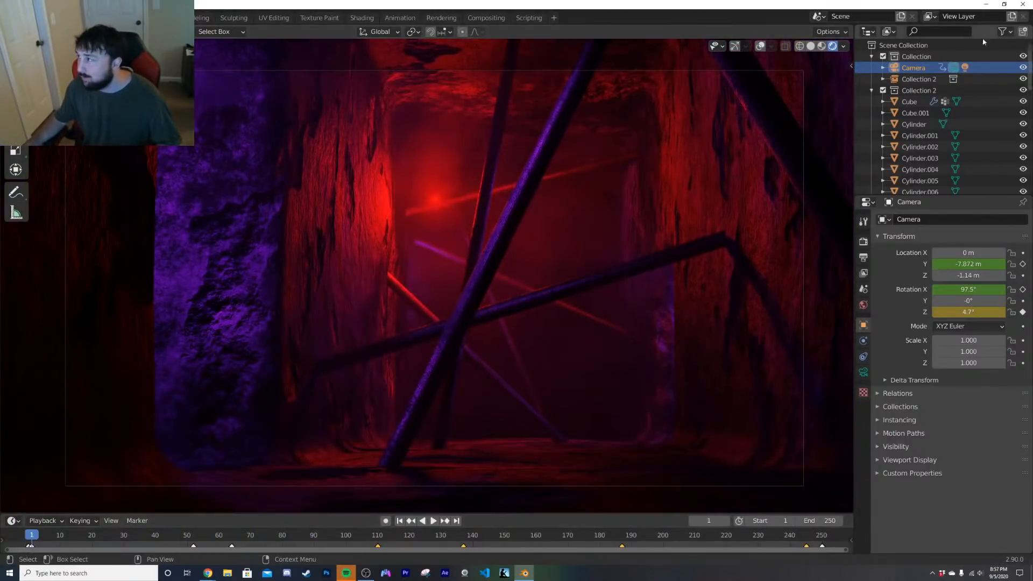
# Step: Find the light that produces the tunnel's red glow by selecting Point and toggling the visibility of point lights
pyautogui.scroll(-5, 927, 125)
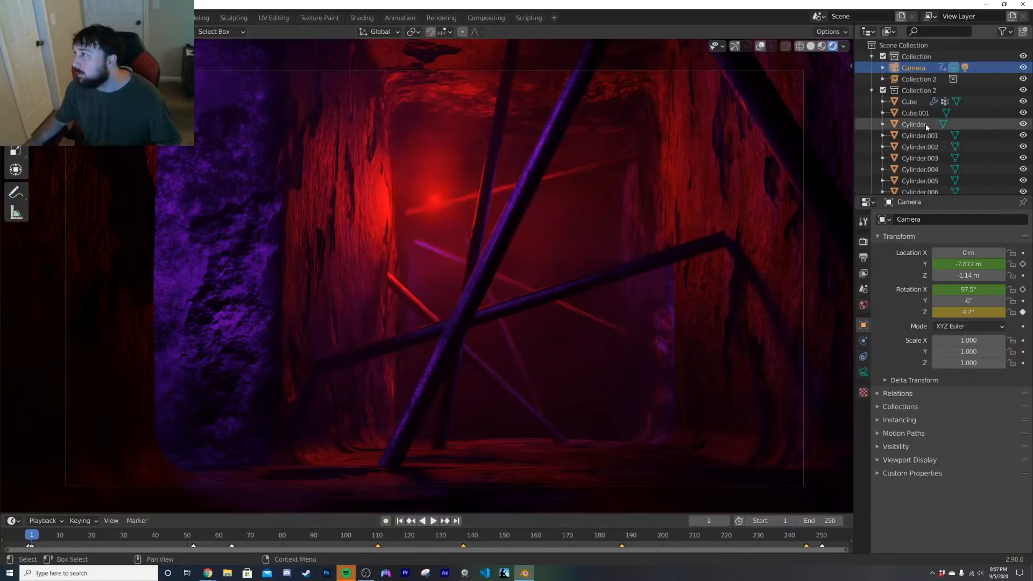
pyautogui.scroll(-10, 922, 137)
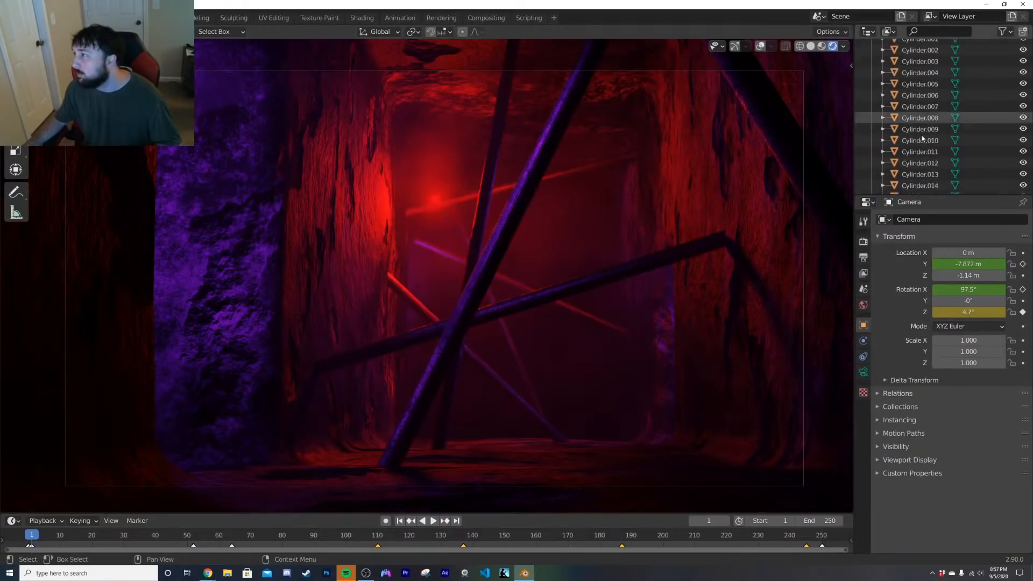
pyautogui.scroll(-1, 922, 142)
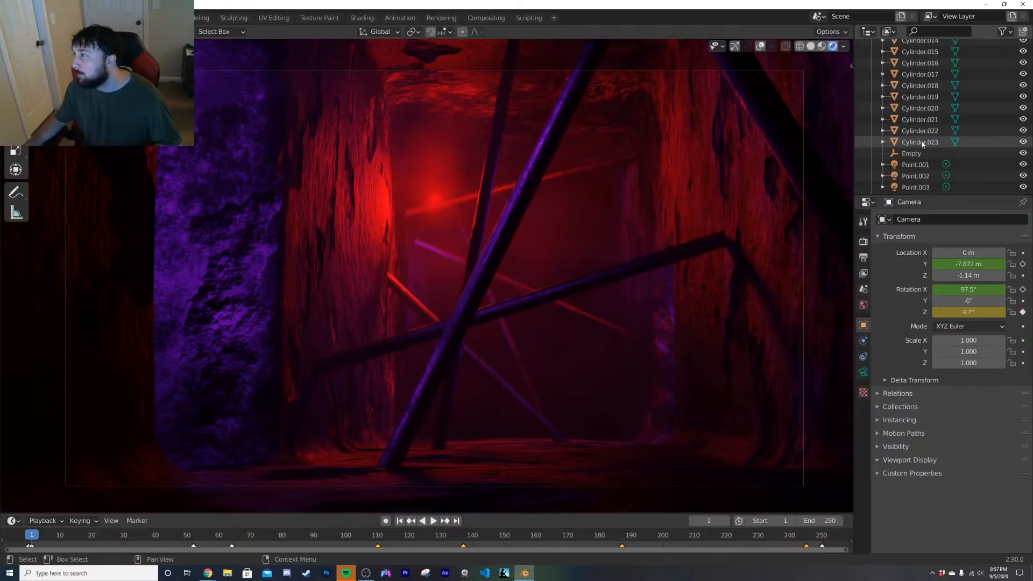
pyautogui.click(1023, 165)
pyautogui.click(1023, 166)
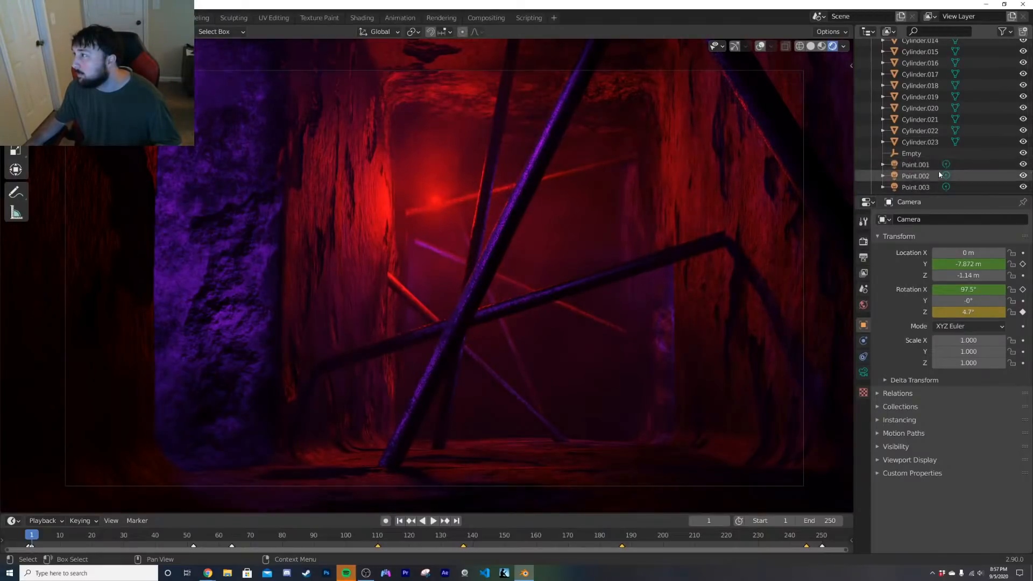
pyautogui.scroll(-5, 940, 173)
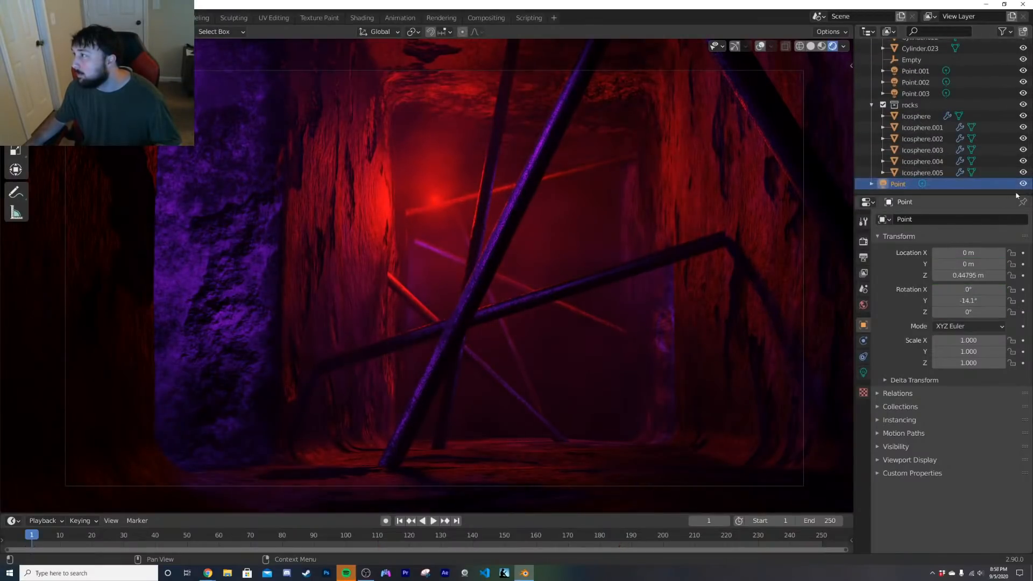
pyautogui.click(1023, 184)
pyautogui.click(1024, 184)
pyautogui.click(1023, 184)
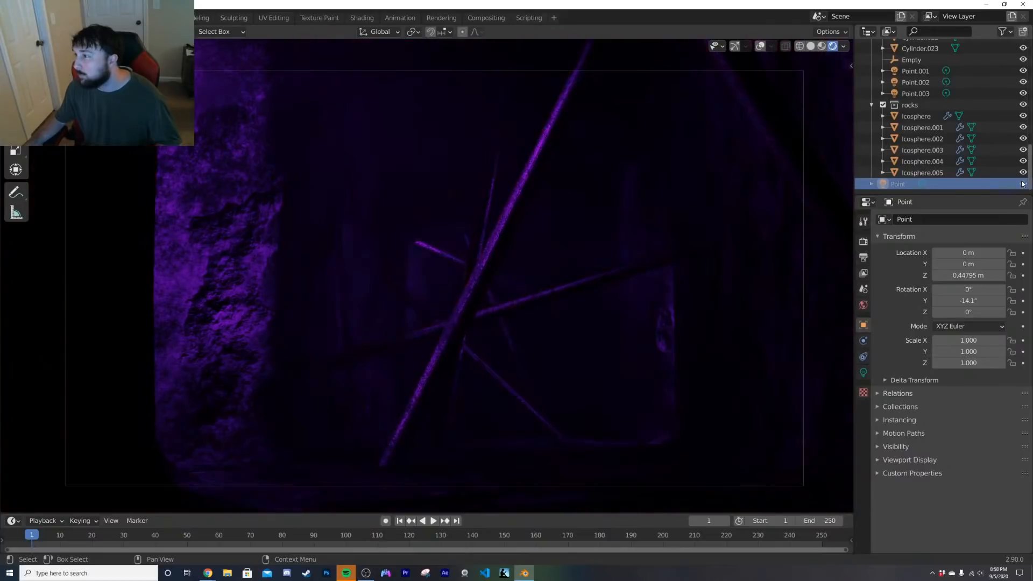
pyautogui.click(1024, 184)
# Step: Duplicate the red Point light, offset by about 1.41 m X, 0.29 m Y and -1.33 m Z, and color the copy blue
pyautogui.hotkey('shift', 'd')
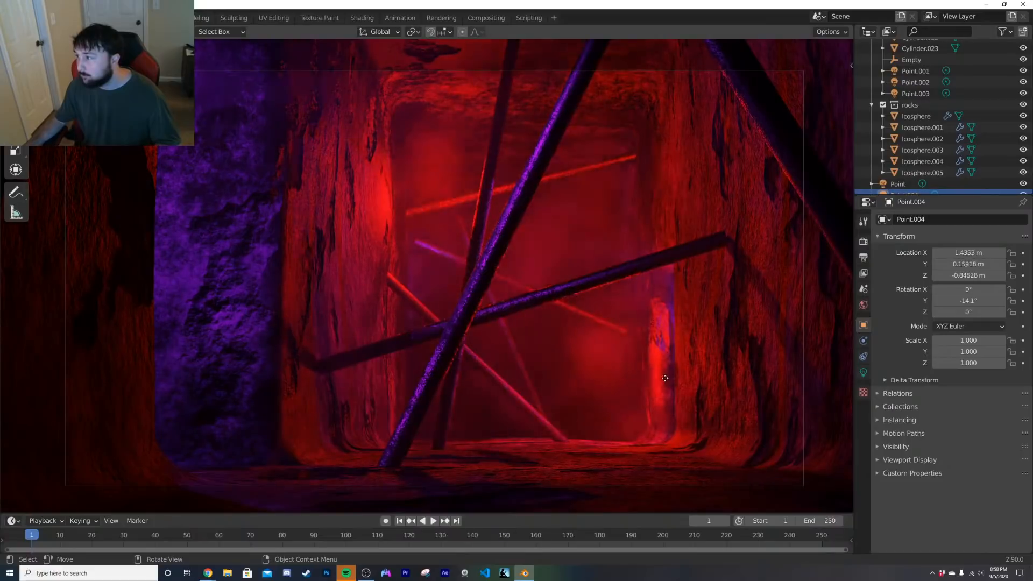
pyautogui.click(627, 395)
pyautogui.click(864, 373)
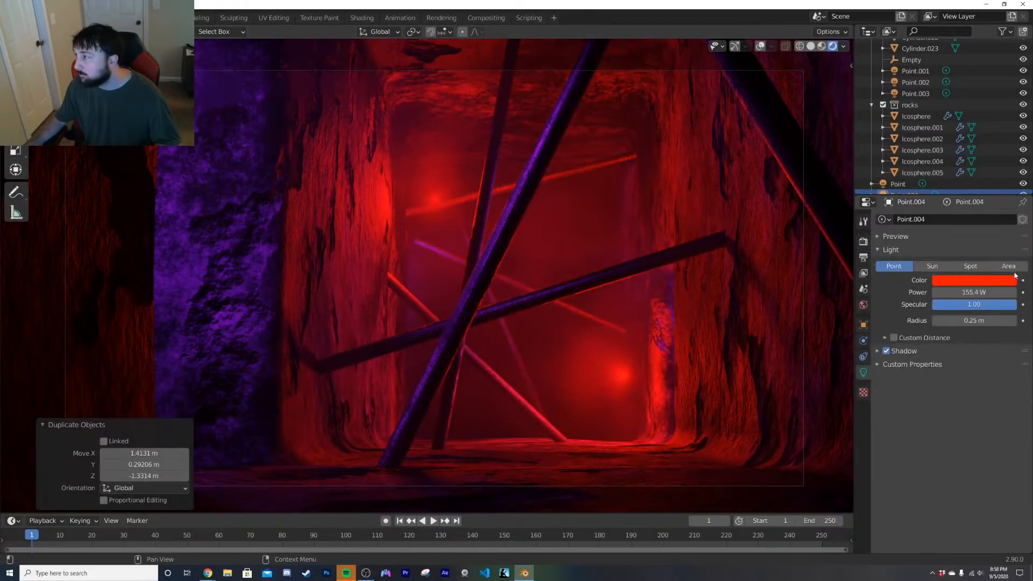
pyautogui.click(969, 280)
pyautogui.click(989, 144)
# Step: Play to frame 181 and move the blue light by about -0.99 m X, 0.11 m Y and -0.79 m Z
pyautogui.press('space')
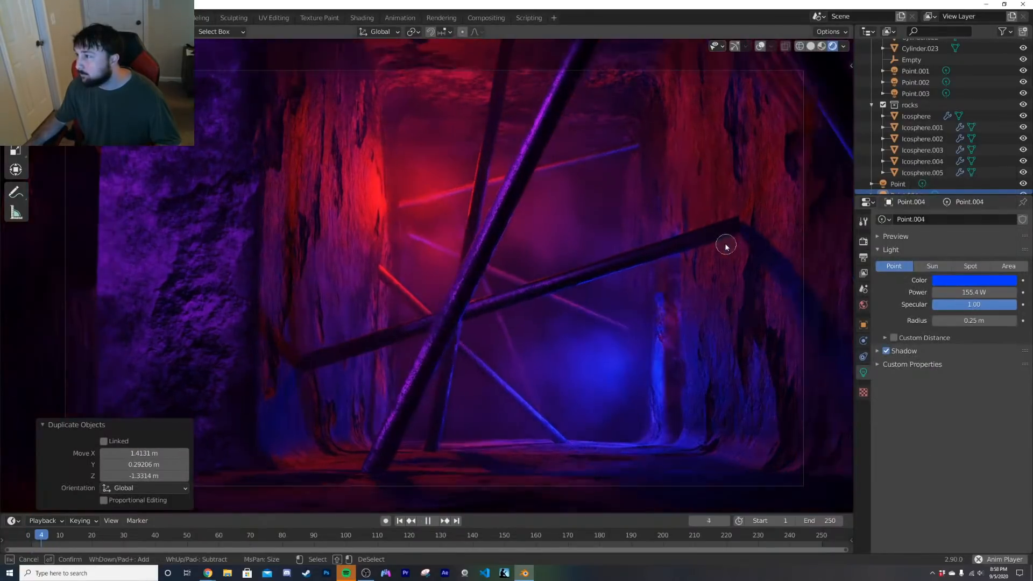
pyautogui.press('c')
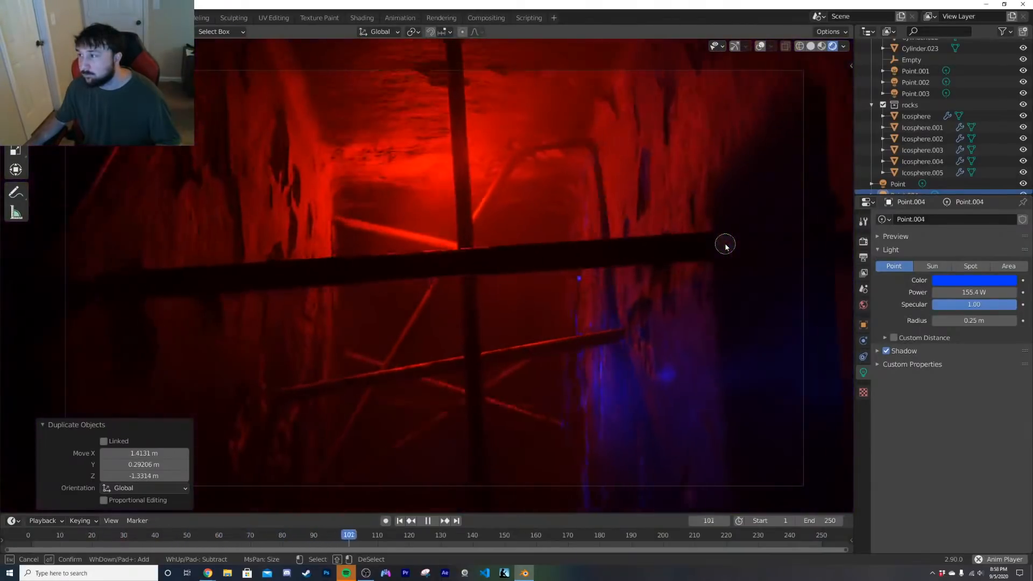
pyautogui.press('Escape')
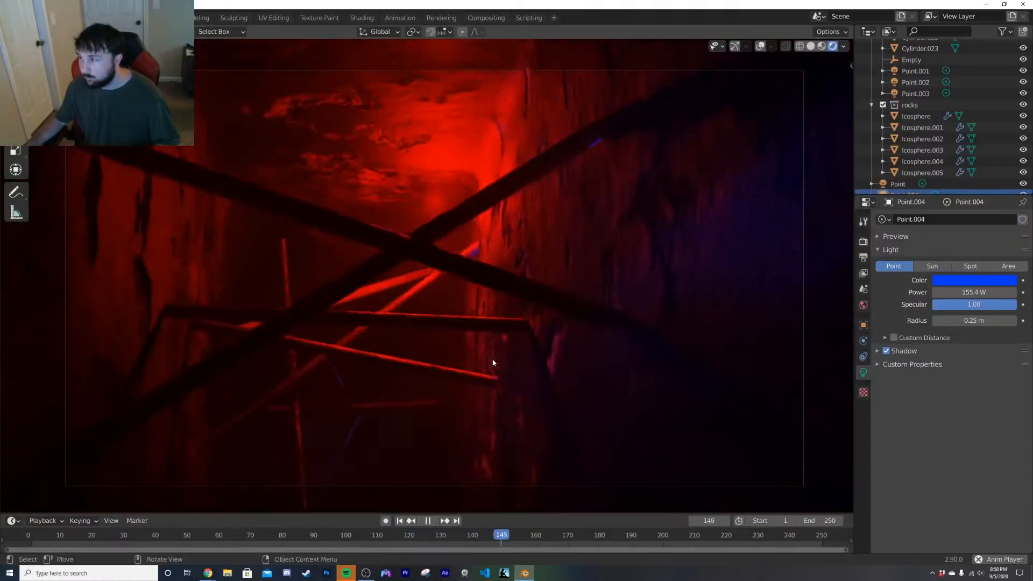
pyautogui.press('space')
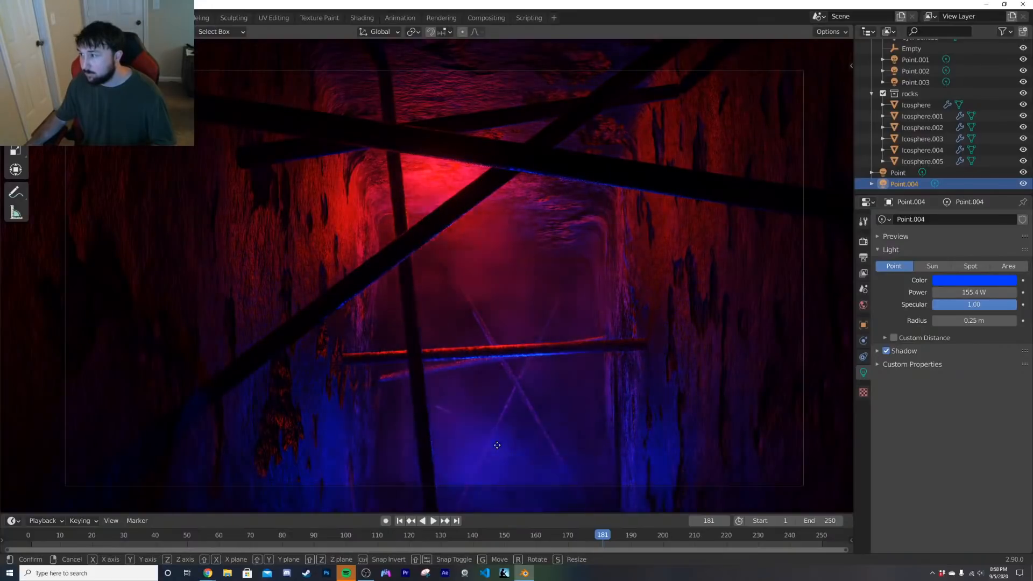
pyautogui.click(481, 438)
# Step: Check the blue light's lower position in playback, stopping at frame 103, and save the red.blend file
pyautogui.press('space')
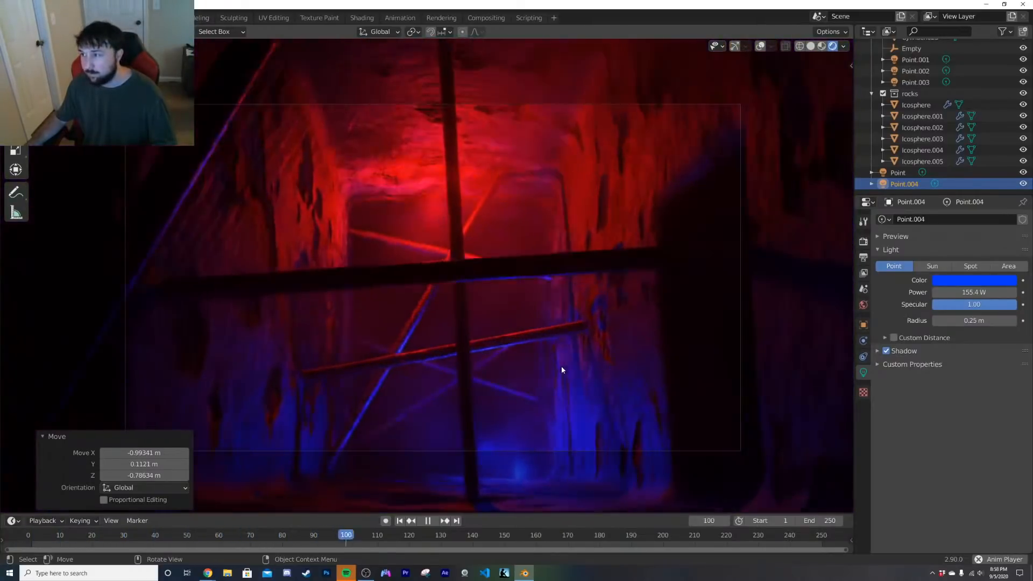
pyautogui.press('space')
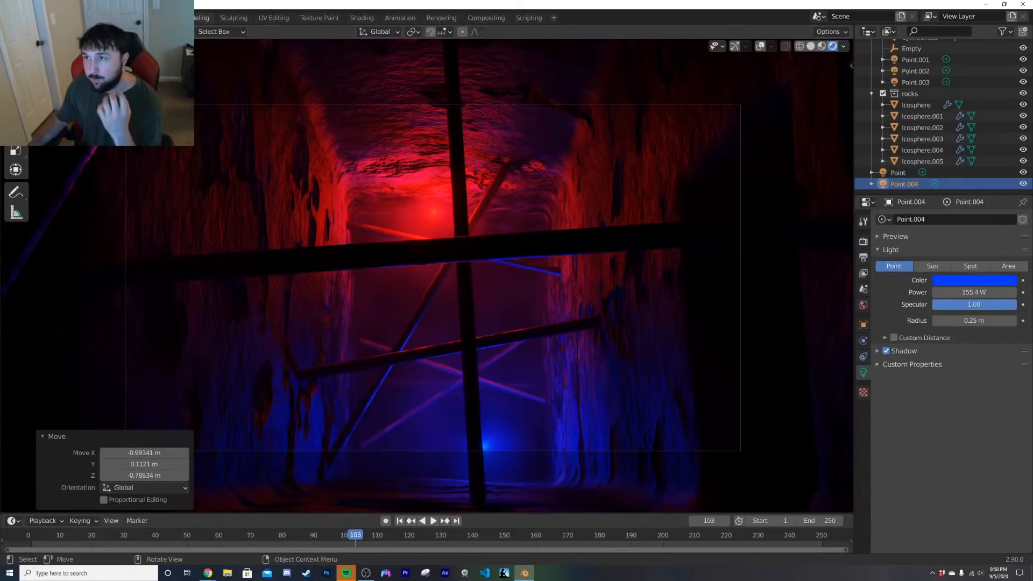
pyautogui.click(24, 17)
pyautogui.hotkey('ctrl', 's')
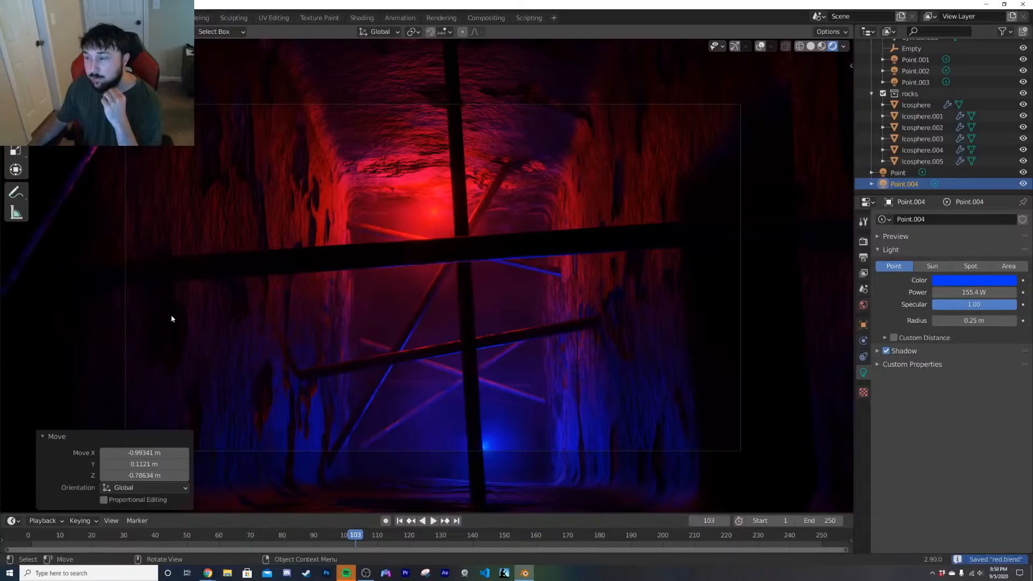
# Step: Switch to Pinterest in the browser and open the "pack inspo" board from the profile
pyautogui.click(208, 573)
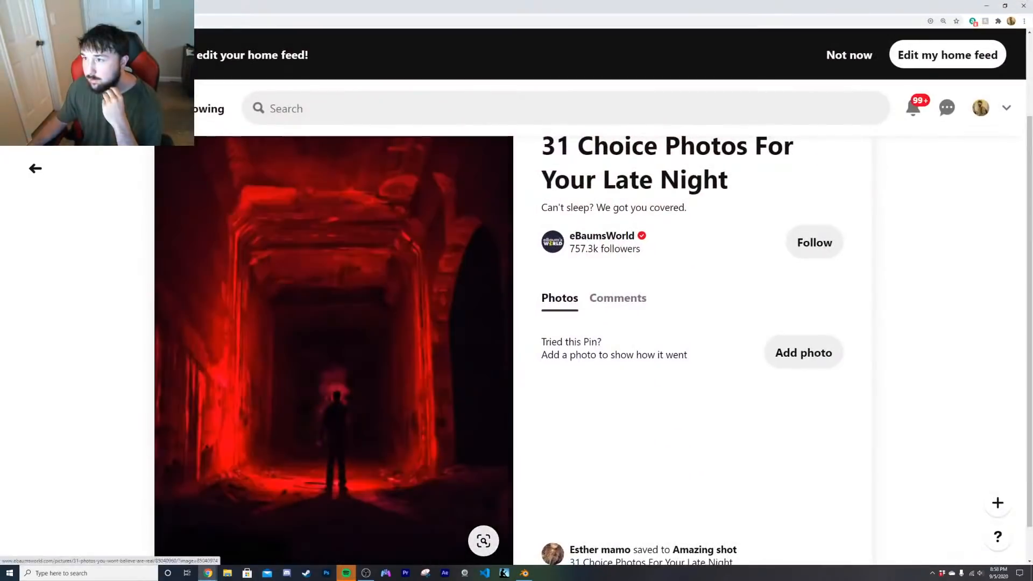
pyautogui.scroll(-7, 926, 115)
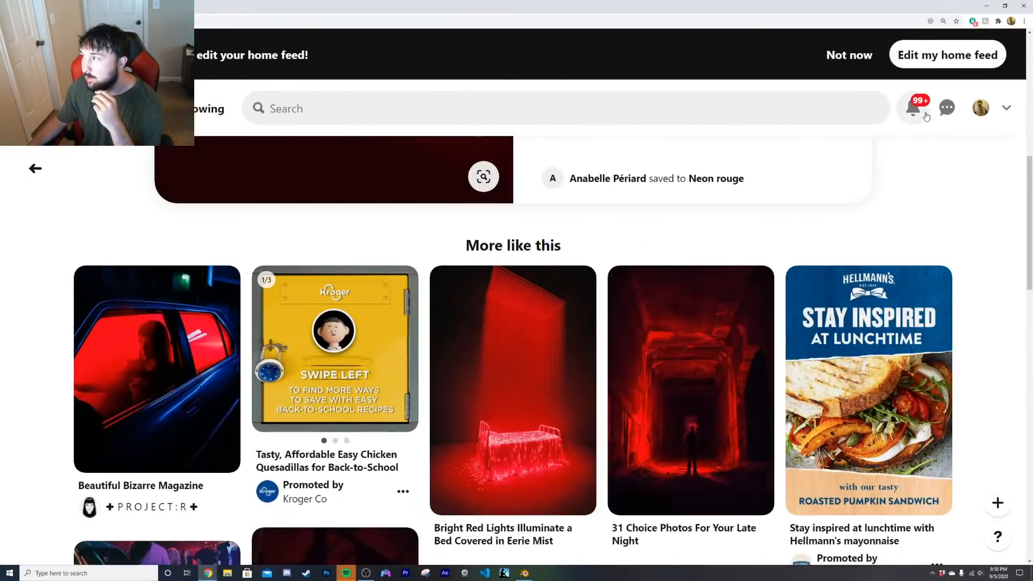
pyautogui.click(981, 108)
pyautogui.click(167, 460)
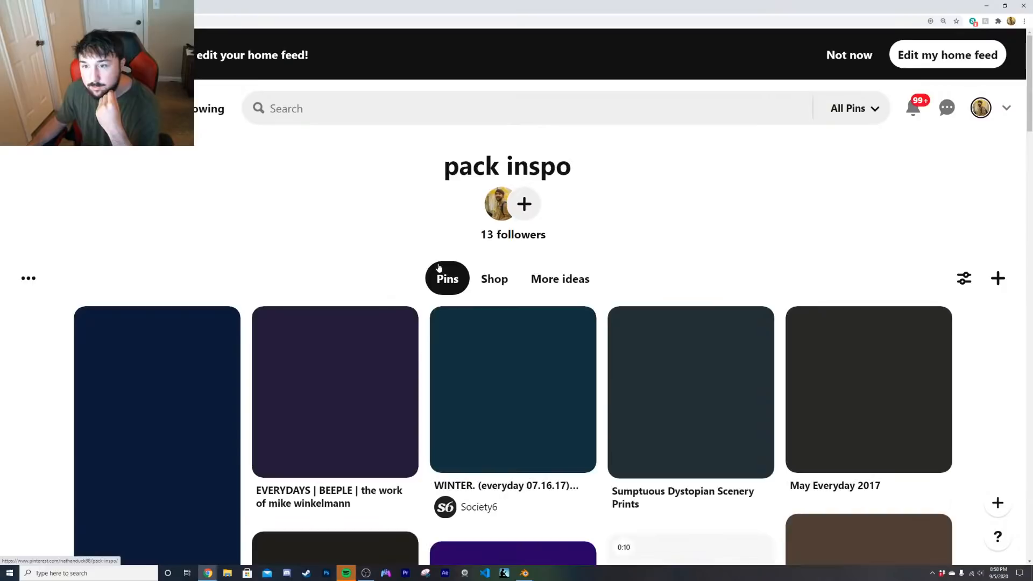
# Step: Browse the pins on the "pack inspo" board for sci-fi tunnel and neon lighting references
pyautogui.scroll(-3, 438, 268)
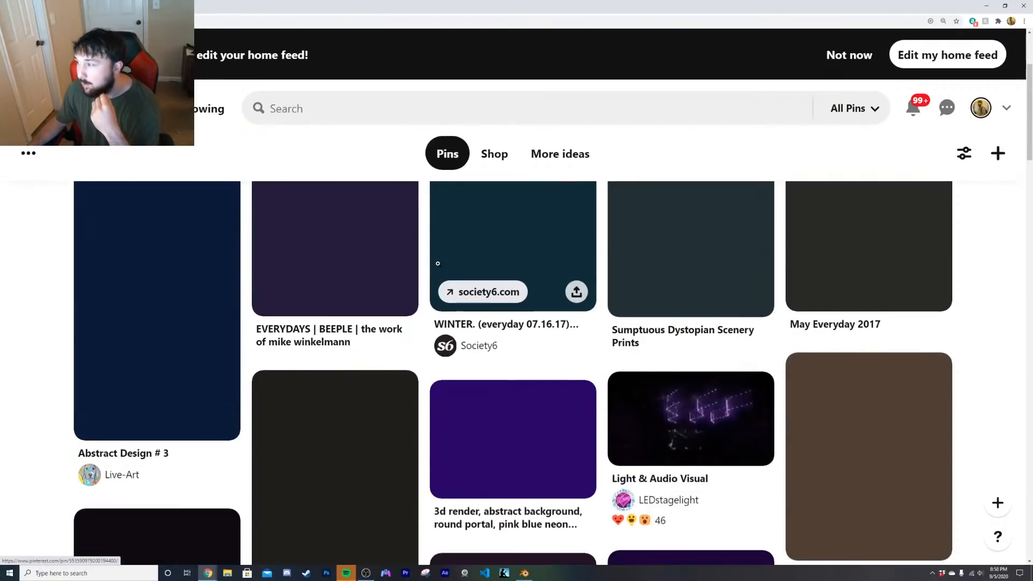
pyautogui.scroll(3, 439, 268)
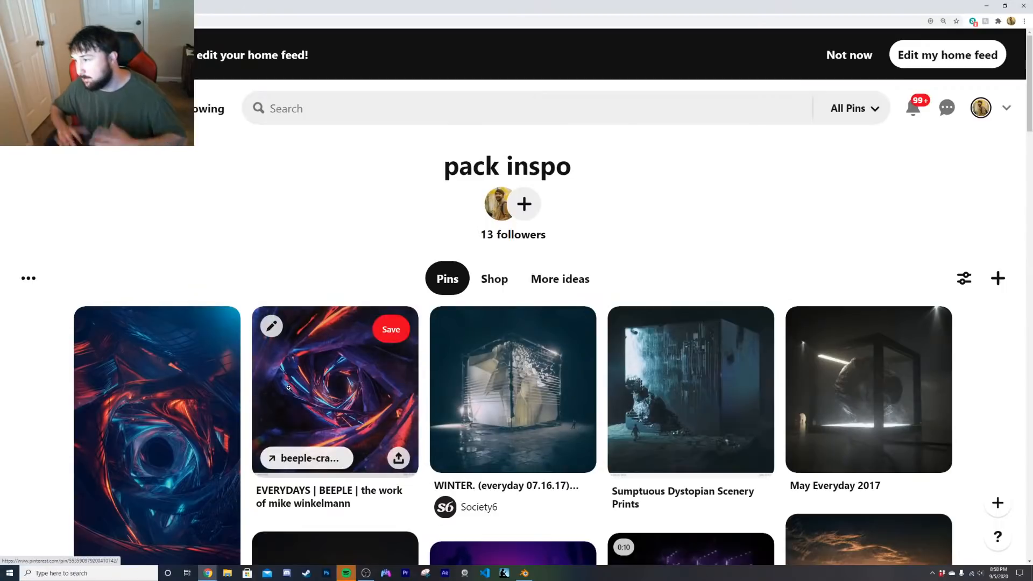
pyautogui.scroll(-3, 545, 329)
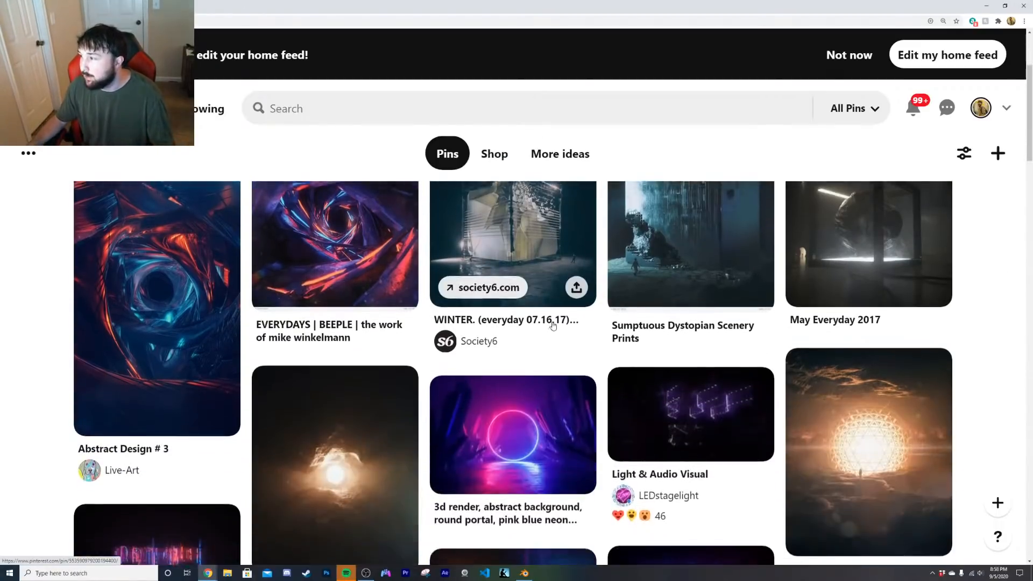
pyautogui.scroll(-3, 553, 325)
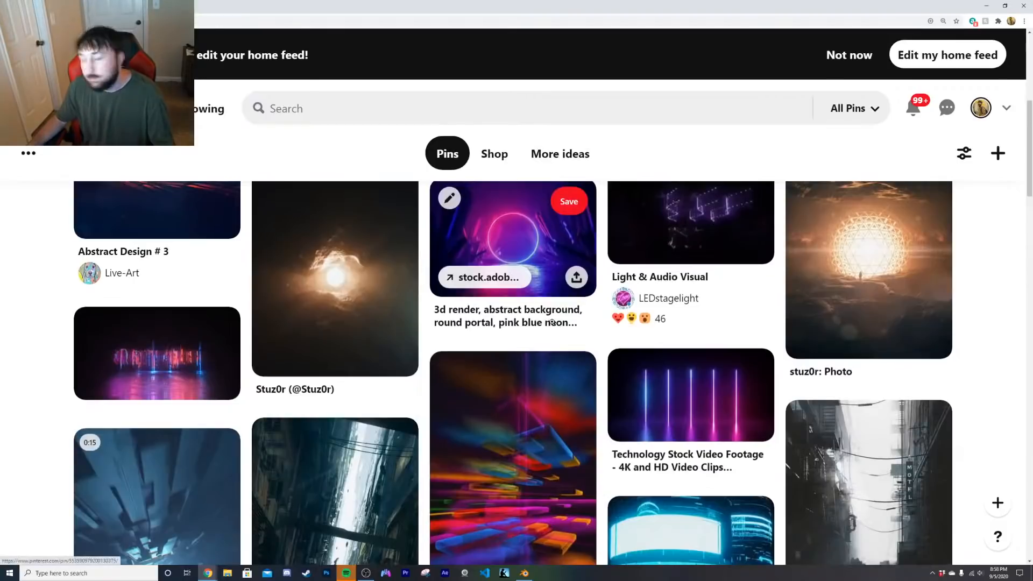
pyautogui.scroll(-3, 552, 322)
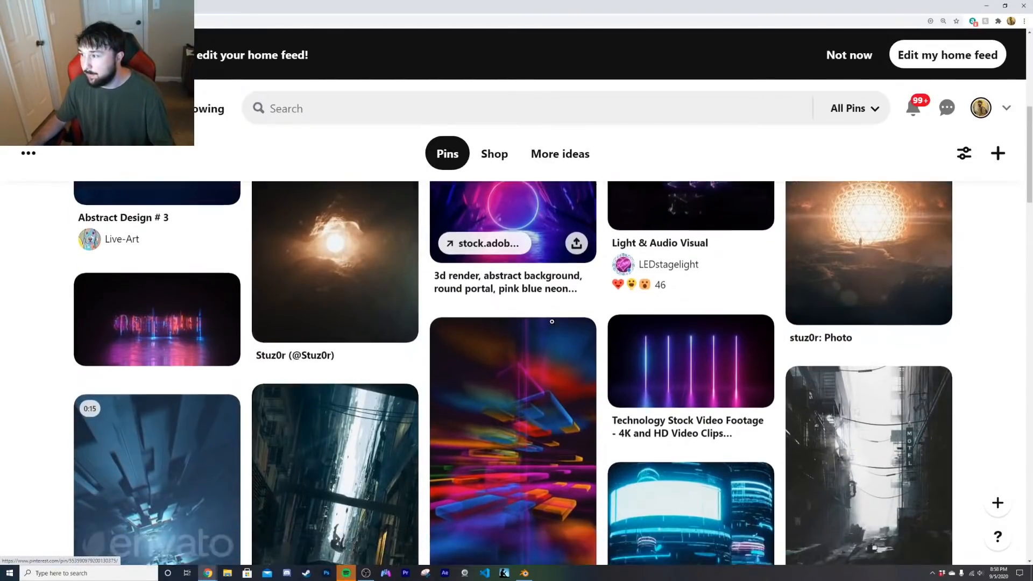
pyautogui.scroll(-3, 552, 322)
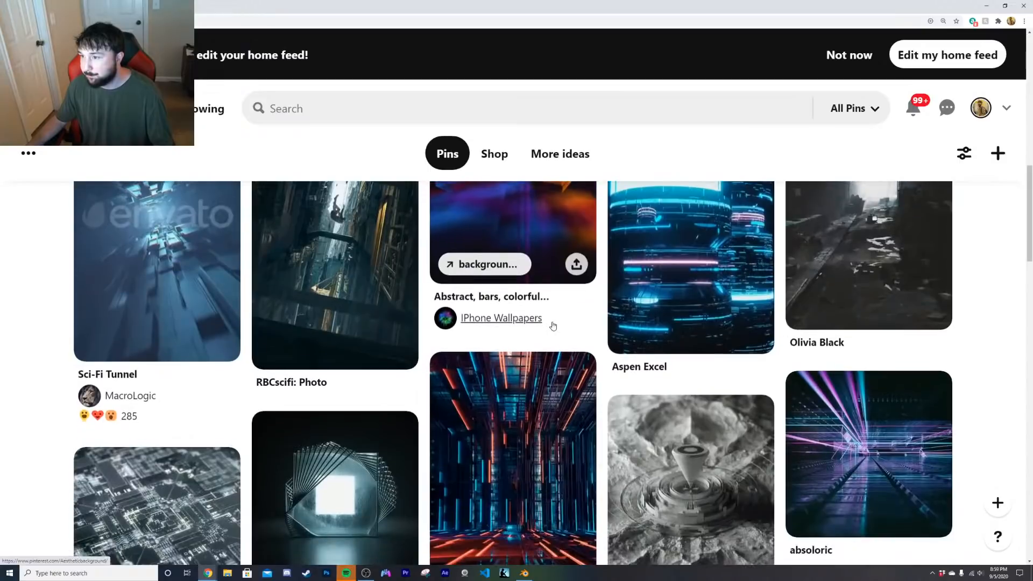
pyautogui.scroll(2, 552, 322)
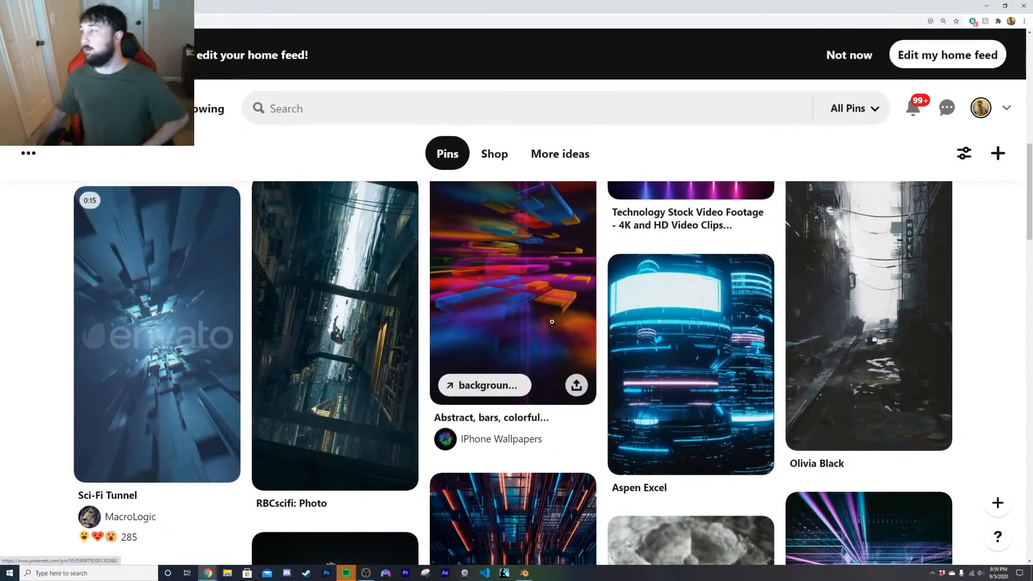
pyautogui.scroll(-3, 526, 278)
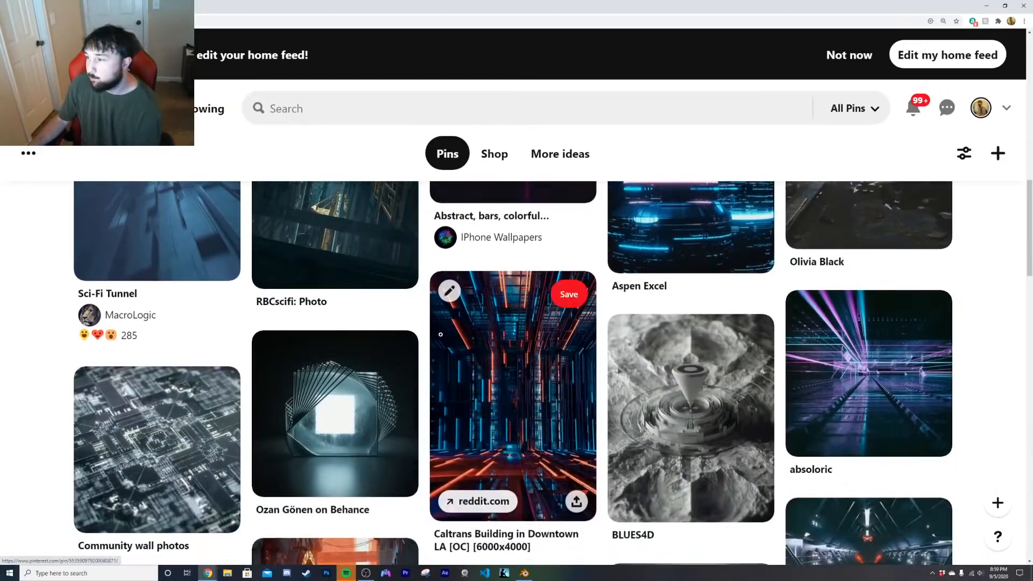
pyautogui.scroll(-3, 417, 370)
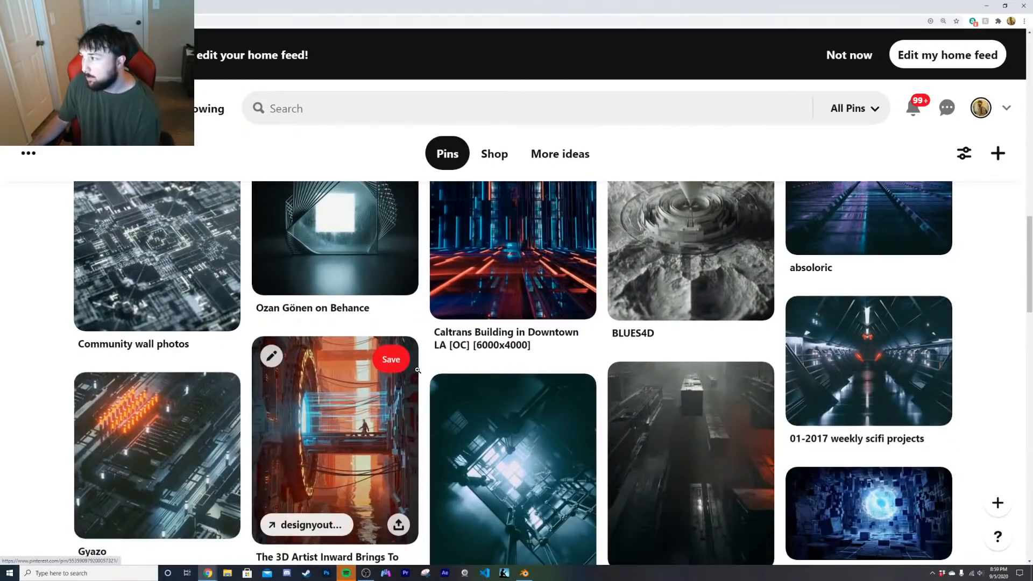
# Step: Browse further down the board's pins and open the "RAGE, beeple ." pin for a closer look
pyautogui.scroll(-3, 418, 370)
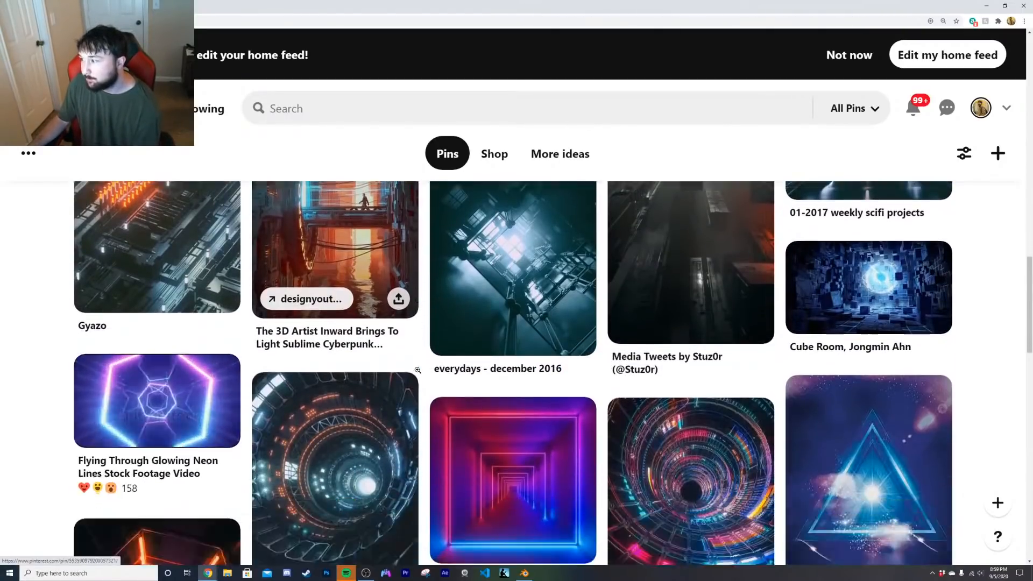
pyautogui.scroll(-2, 418, 370)
pyautogui.scroll(-3, 418, 371)
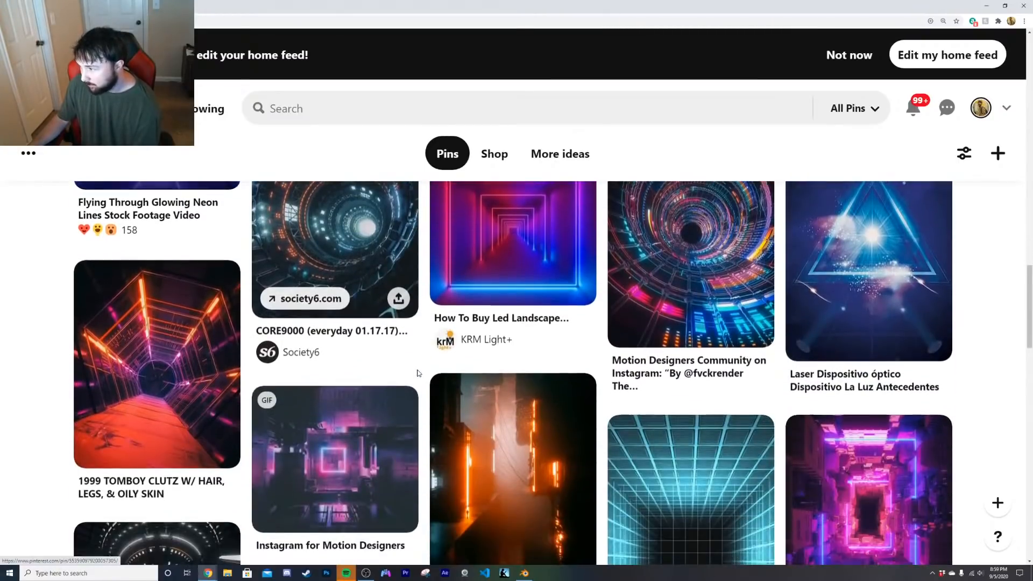
pyautogui.scroll(-3, 467, 362)
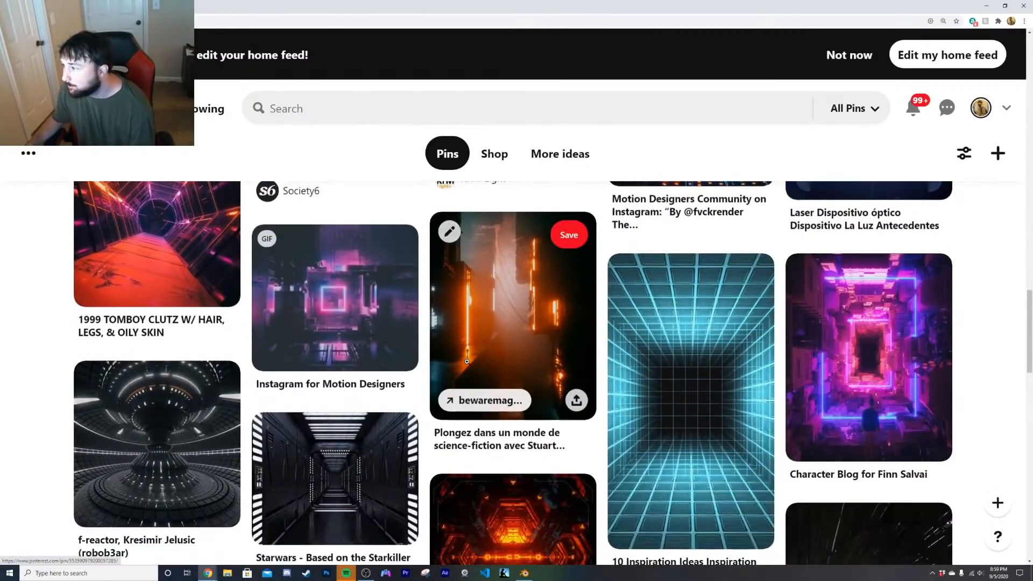
pyautogui.scroll(-3, 467, 362)
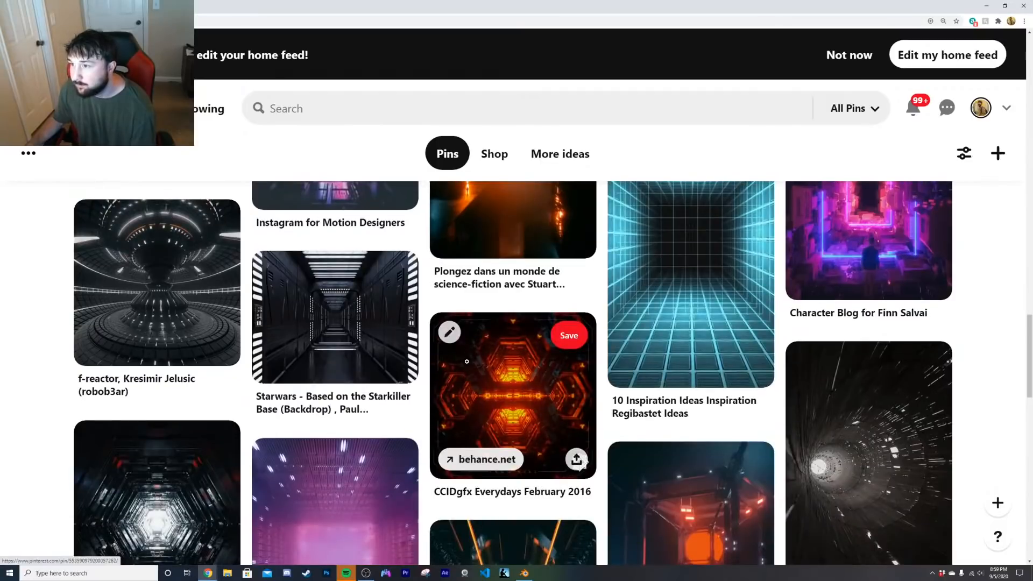
pyautogui.scroll(-5, 467, 361)
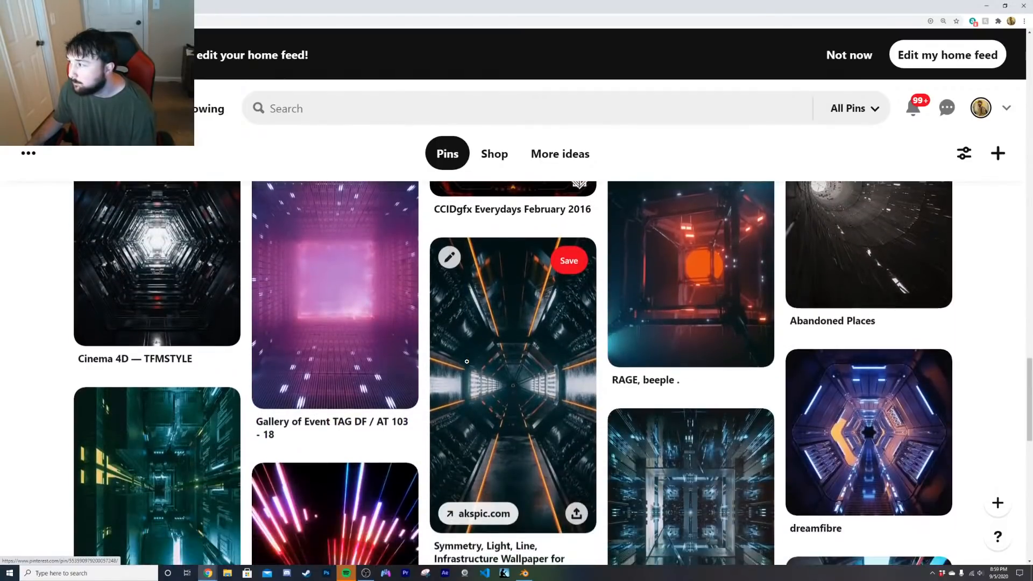
pyautogui.click(697, 345)
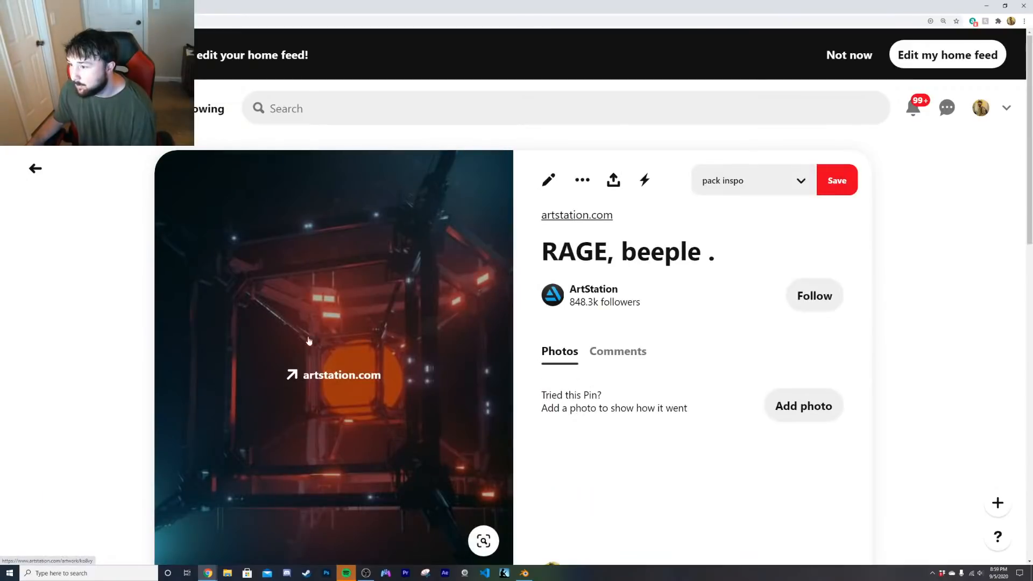
pyautogui.click(35, 168)
# Step: Look through the rest of the "pack inspo" board and open the "D@sh Digit@L" hall pin as a reference
pyautogui.scroll(-10, 493, 296)
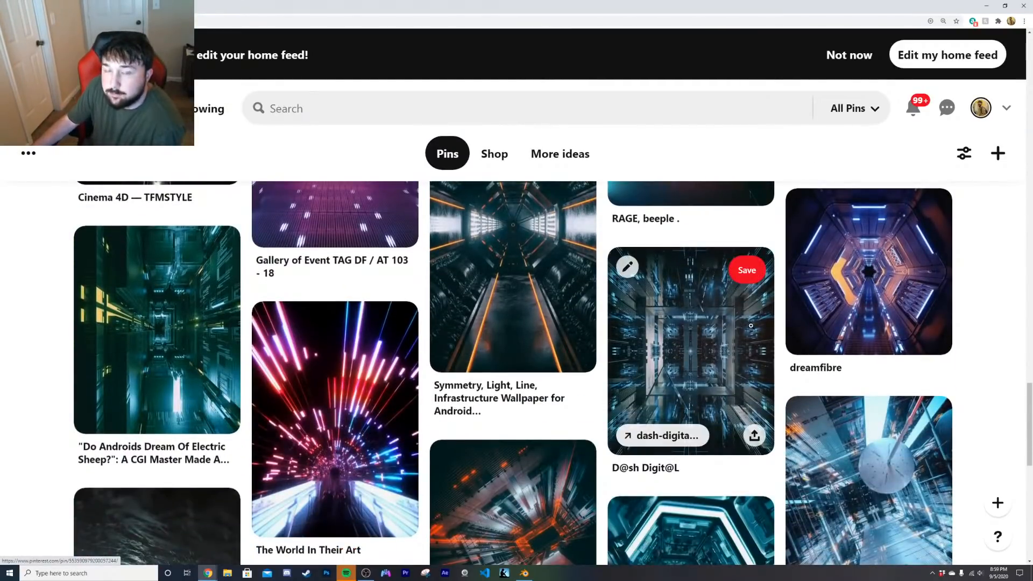
pyautogui.scroll(-3, 751, 325)
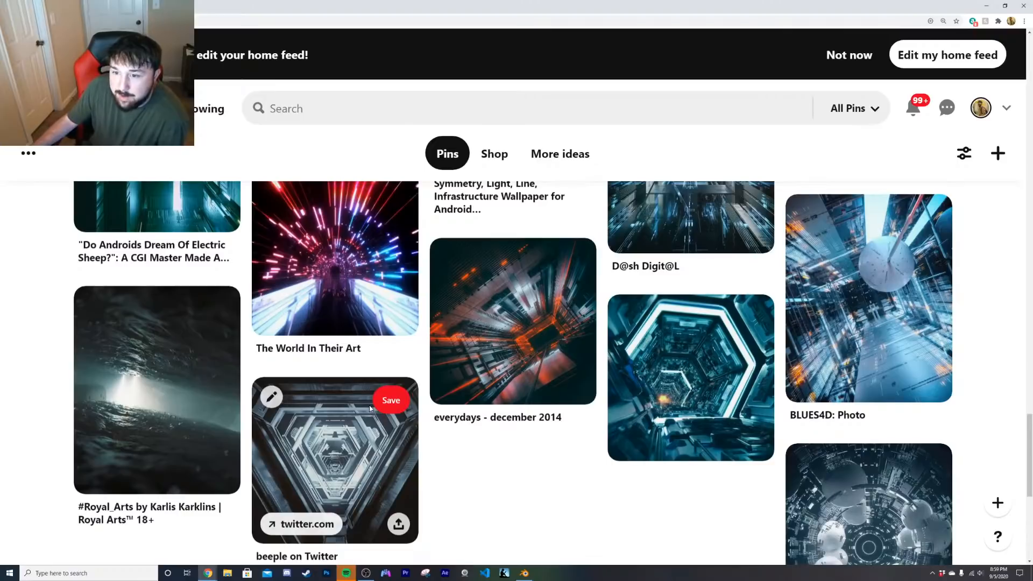
pyautogui.scroll(-3, 370, 408)
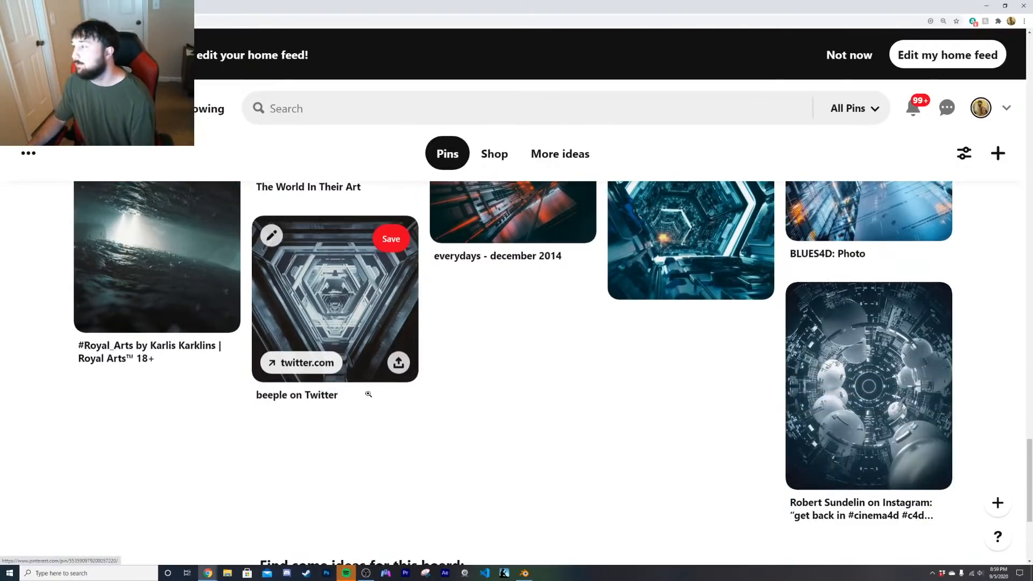
pyautogui.scroll(-4, 369, 395)
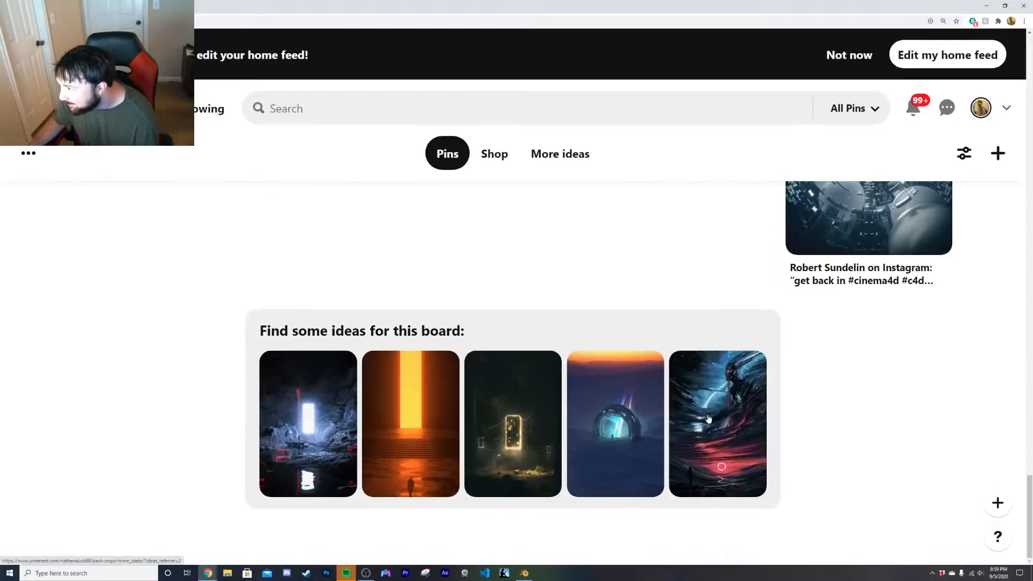
pyautogui.scroll(5, 612, 409)
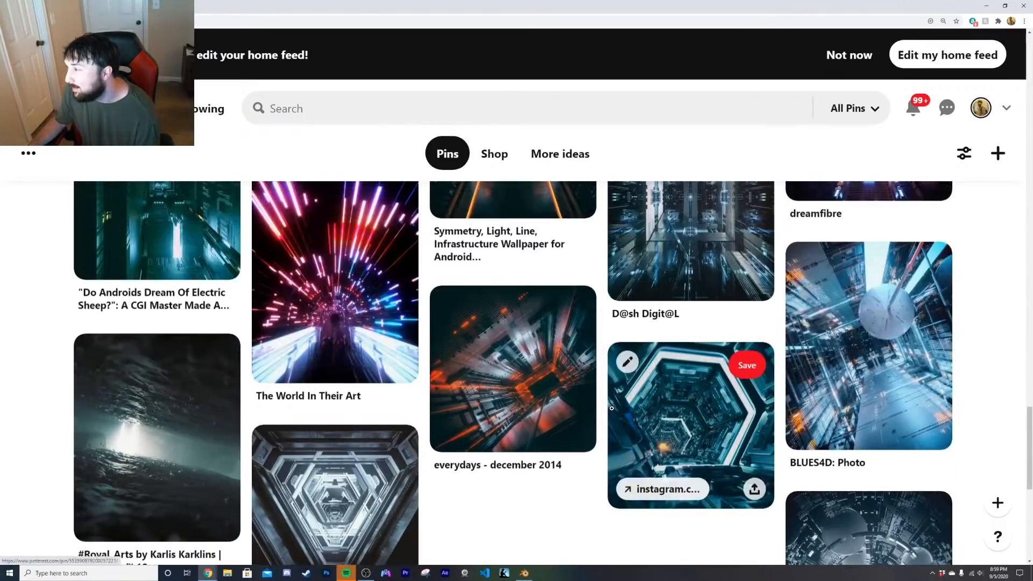
pyautogui.scroll(2, 695, 347)
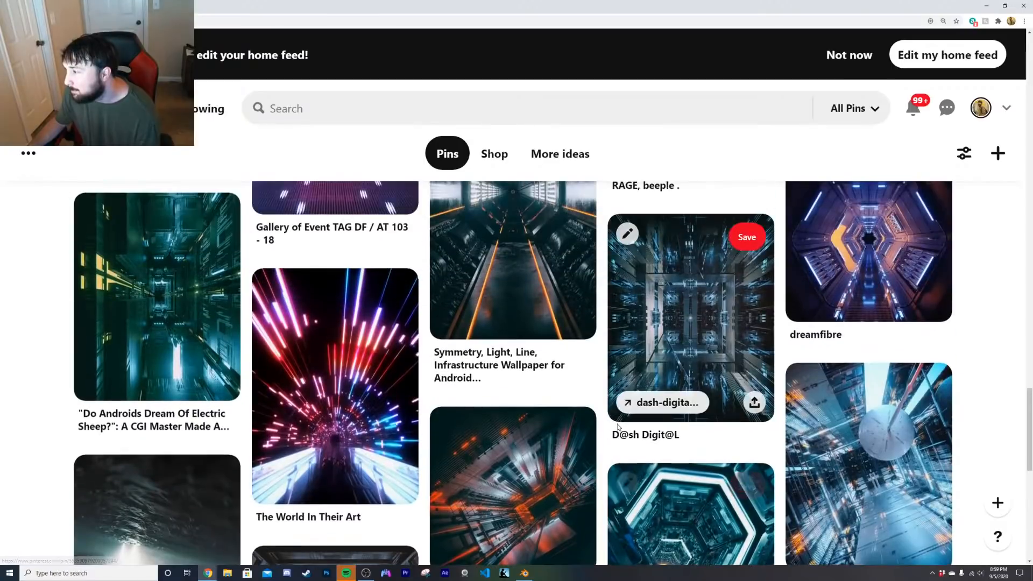
pyautogui.scroll(3, 690, 345)
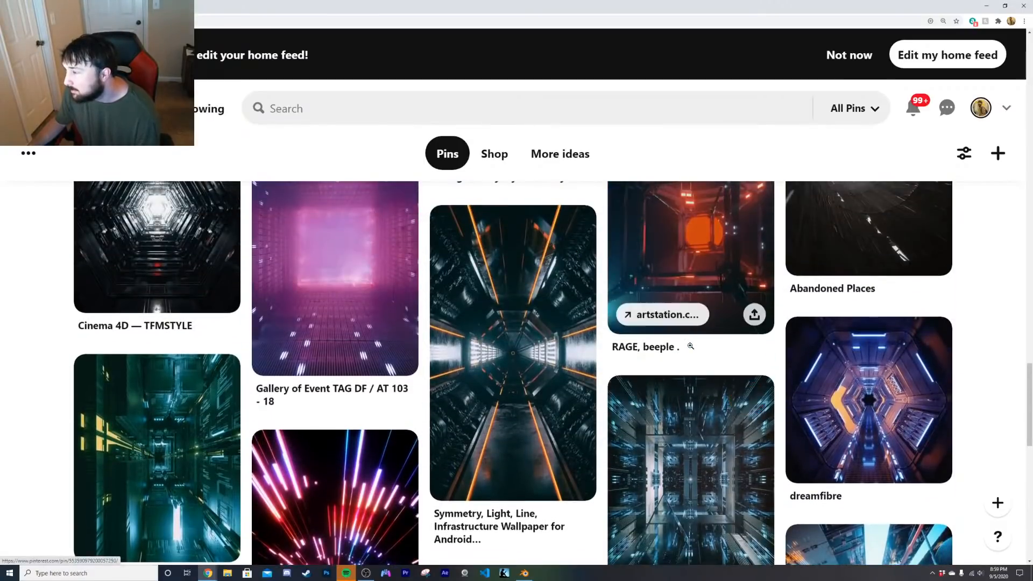
pyautogui.click(673, 463)
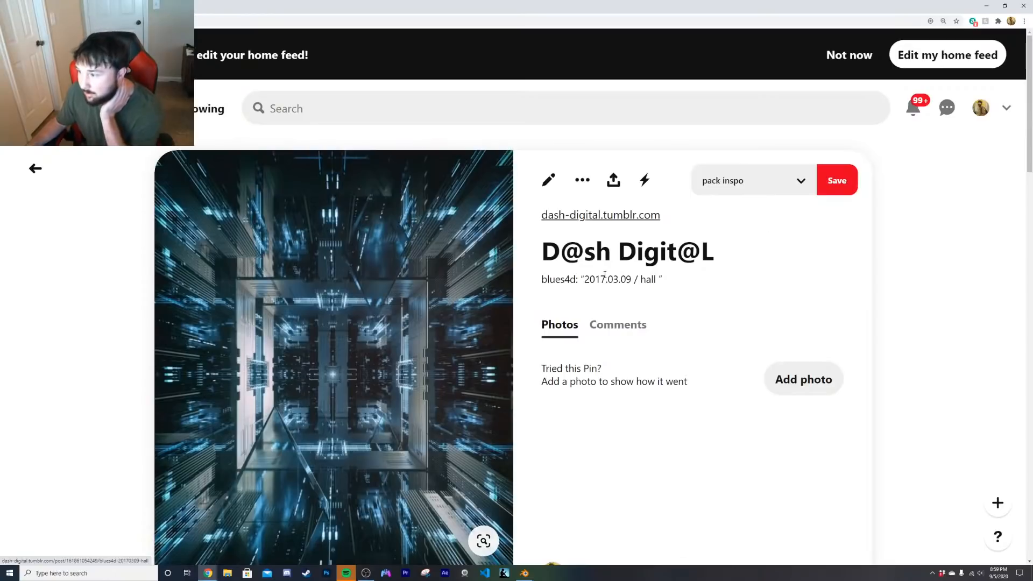
pyautogui.scroll(-1, 606, 278)
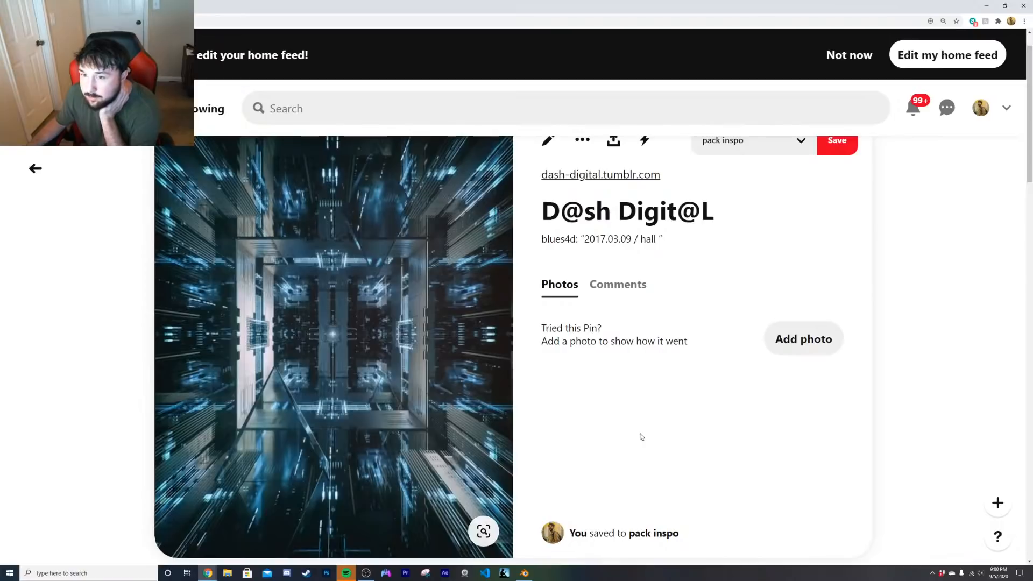
# Step: Switch to Blender, save red.blend and start a new file
pyautogui.click(524, 573)
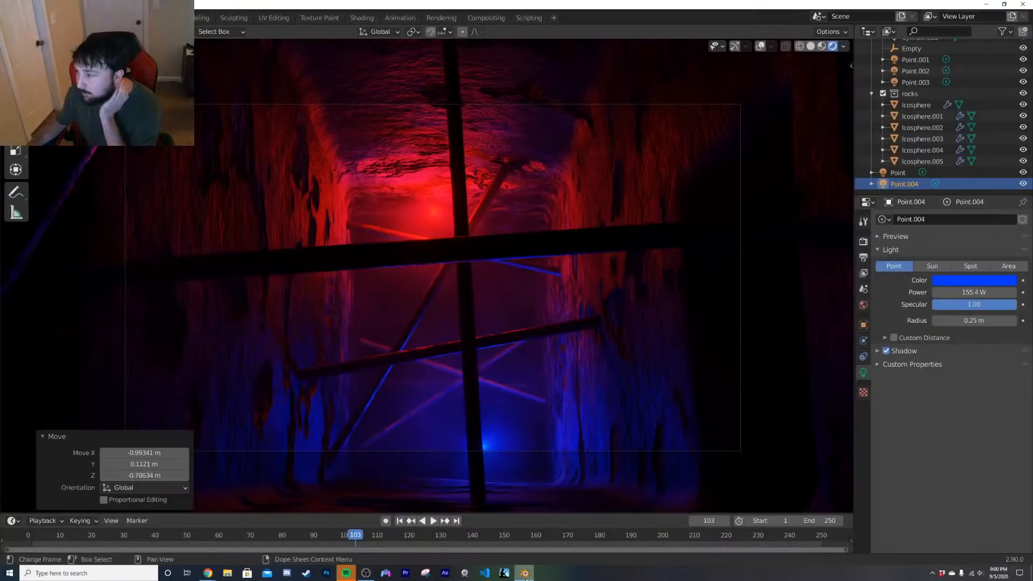
pyautogui.click(12, 18)
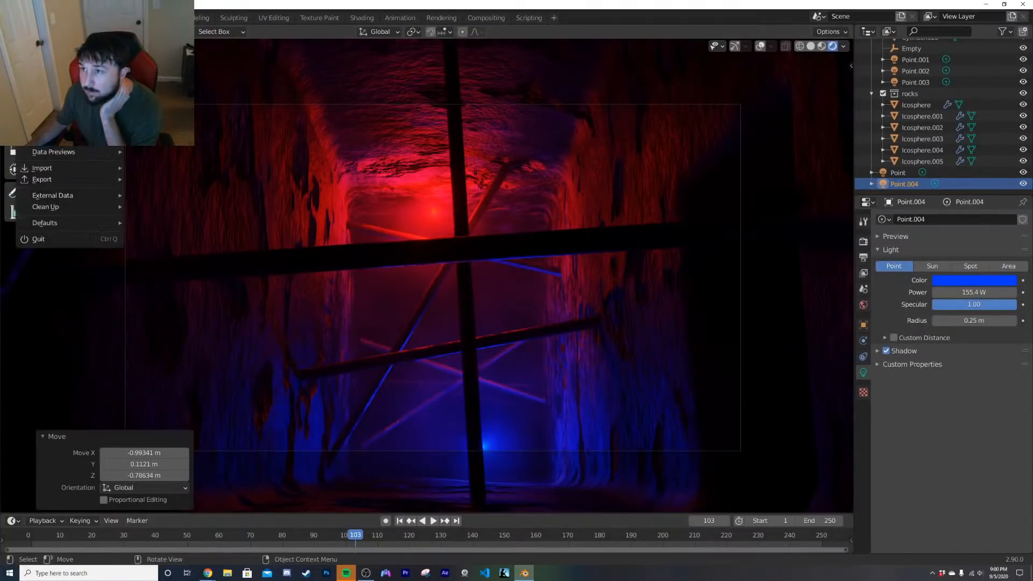
pyautogui.click(43, 91)
pyautogui.click(24, 18)
pyautogui.moveTo(49, 29)
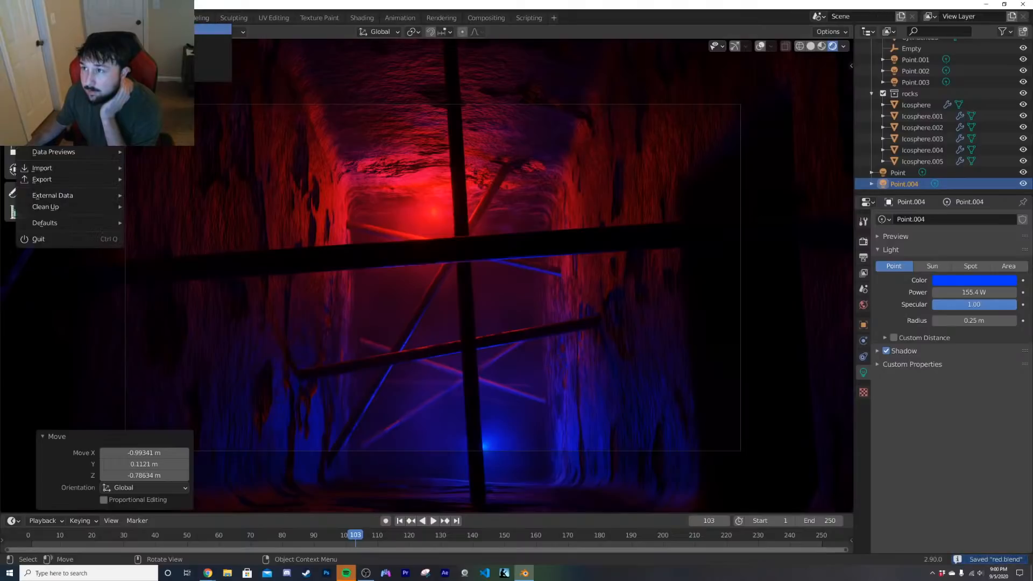
pyautogui.click(156, 29)
# Step: Add a cube mesh and scale it by 8 along the Y axis
pyautogui.hotkey('shift', 'a')
pyautogui.moveTo(452, 270)
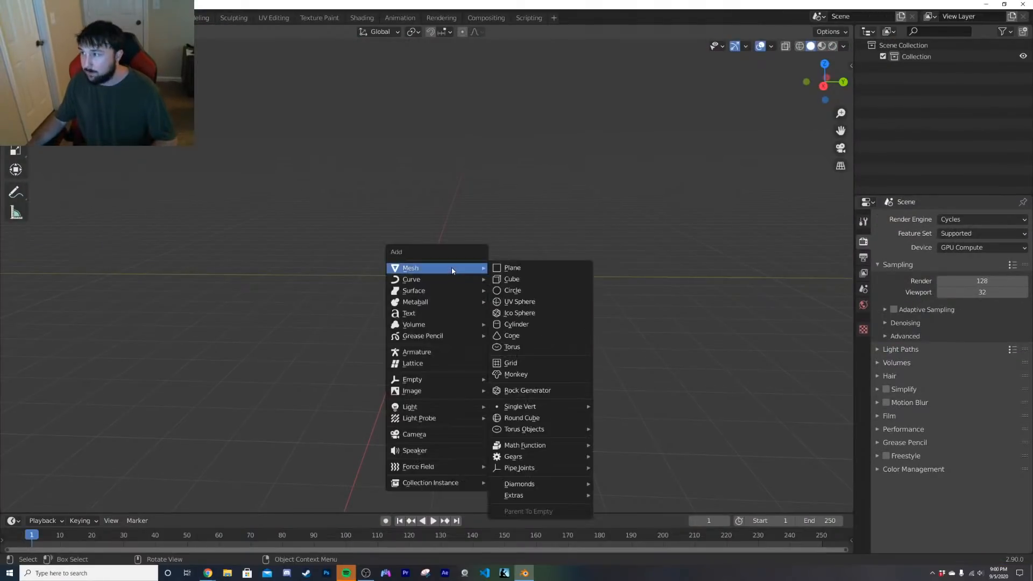
pyautogui.click(527, 281)
pyautogui.moveTo(512, 294); pyautogui.dragTo(467, 299, button='middle')
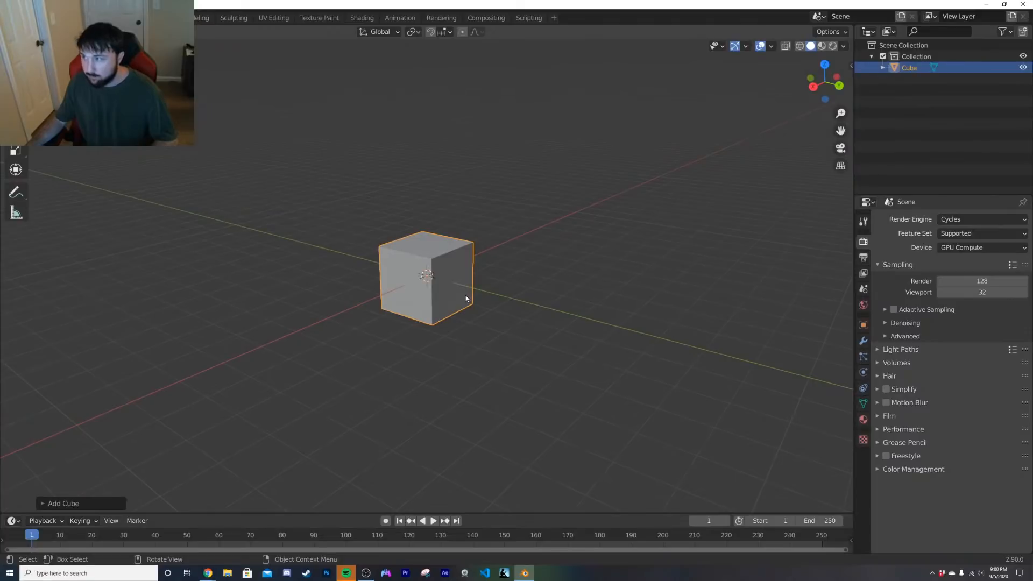
pyautogui.press('Tab')
pyautogui.press('Tab')
pyautogui.press('s')
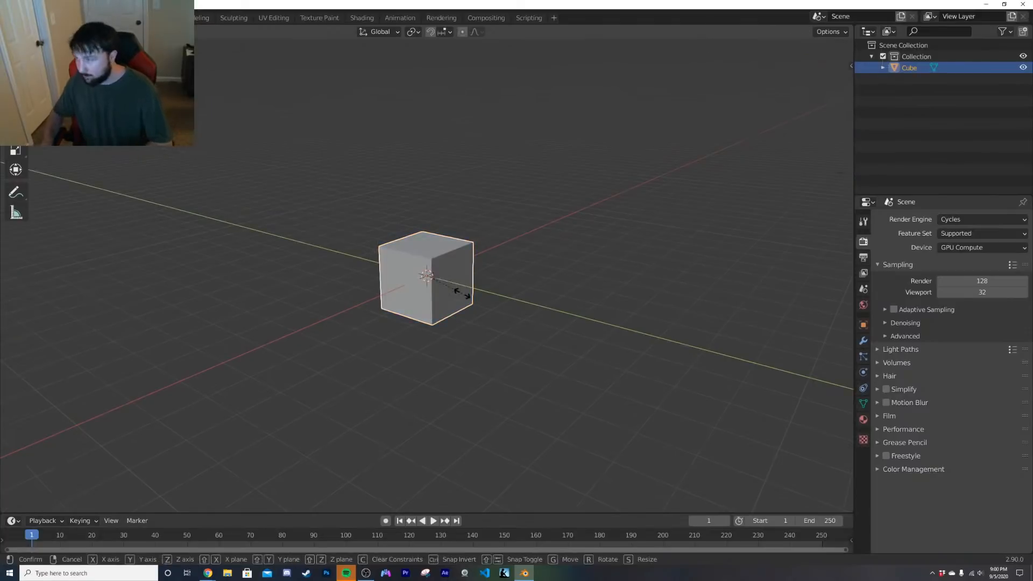
pyautogui.press('y')
pyautogui.press('8')
pyautogui.press('Return')
# Step: Delete the two end faces of the stretched cube to leave an open square tunnel
pyautogui.moveTo(436, 307); pyautogui.dragTo(540, 331, button='middle')
pyautogui.scroll(1, 339, 388)
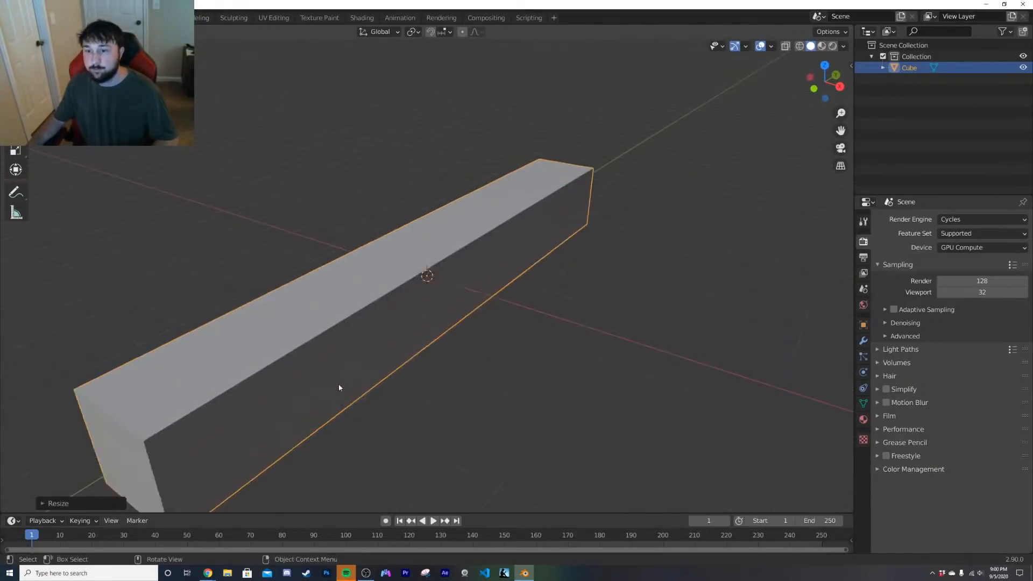
pyautogui.scroll(2, 339, 388)
pyautogui.moveTo(347, 376); pyautogui.dragTo(369, 369, button='middle')
pyautogui.scroll(-3, 281, 388)
pyautogui.press('Tab')
pyautogui.hotkey('alt', 'a')
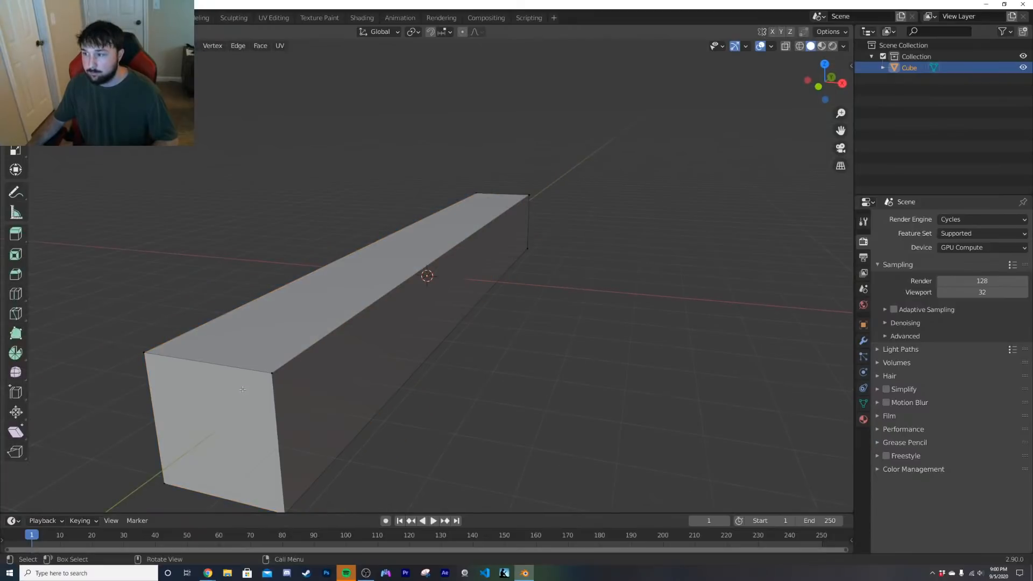
pyautogui.press('3')
pyautogui.click(243, 417)
pyautogui.moveTo(409, 449); pyautogui.dragTo(247, 422, button='middle')
pyautogui.keyDown('shift'); pyautogui.click(501, 260); pyautogui.keyUp('shift')
pyautogui.moveTo(571, 251); pyautogui.dragTo(612, 322, button='middle')
pyautogui.keyDown('shift'); pyautogui.click(157, 315); pyautogui.keyUp('shift')
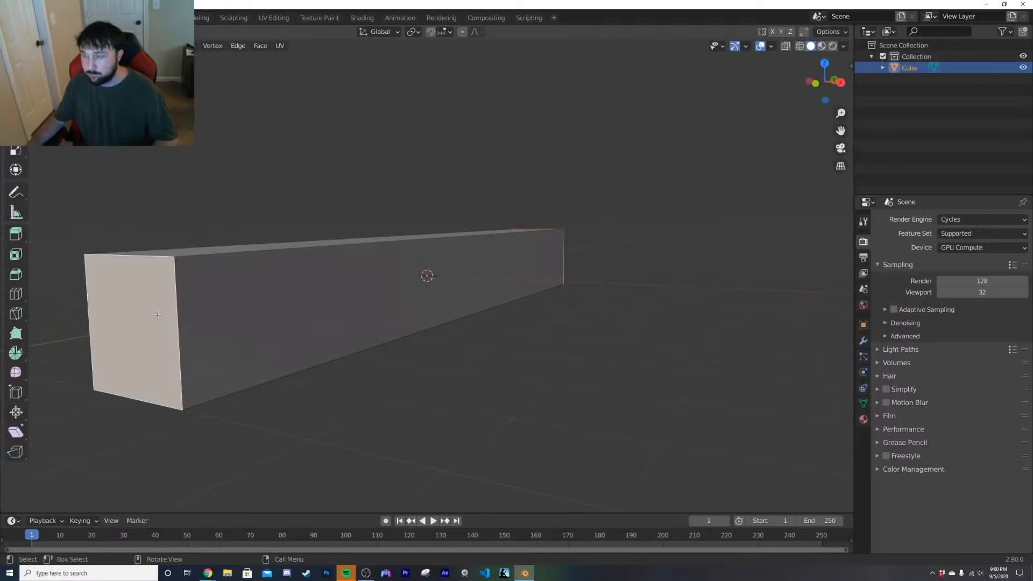
pyautogui.press('x')
pyautogui.click(156, 316)
# Step: Return to Object Mode and apply the tunnel's object transform
pyautogui.press('Tab')
pyautogui.moveTo(157, 316); pyautogui.dragTo(225, 335, button='middle')
pyautogui.hotkey('ctrl', 'a')
pyautogui.click(447, 367)
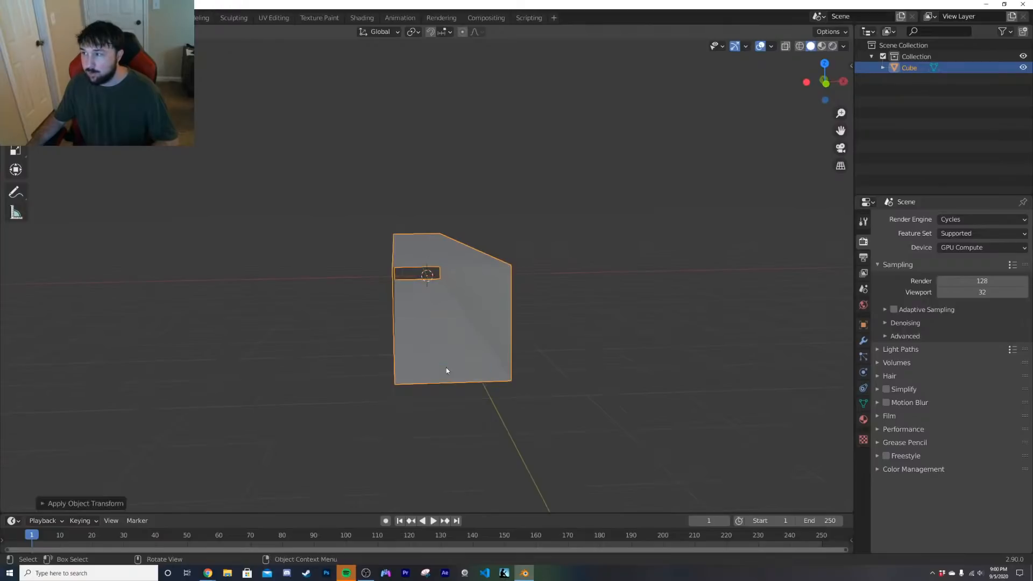
pyautogui.scroll(5, 447, 367)
pyautogui.press('KP_1')
pyautogui.hotkey('shift', 'a')
pyautogui.moveTo(431, 366)
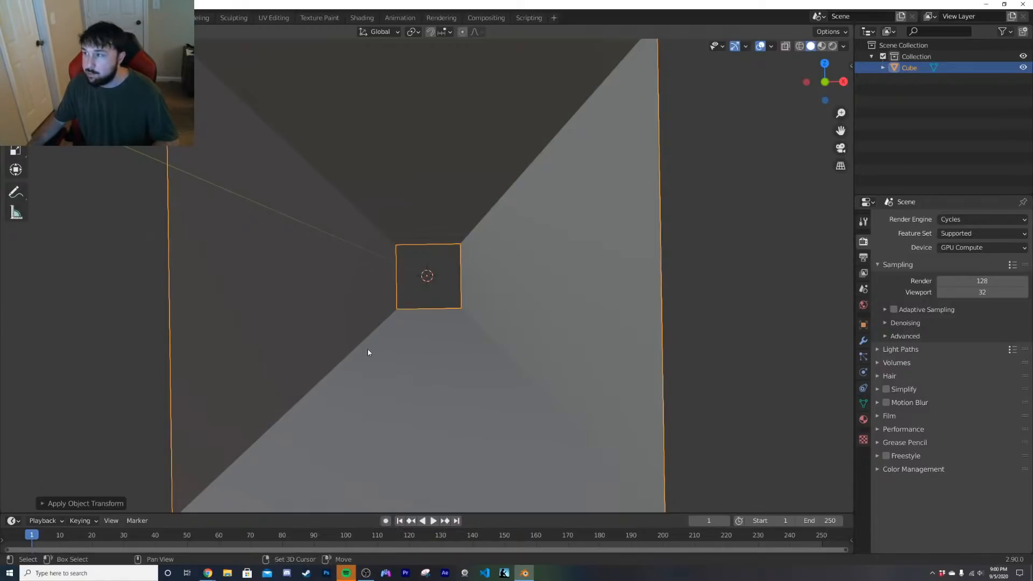
pyautogui.hotkey('shift', 'a')
pyautogui.click(305, 193)
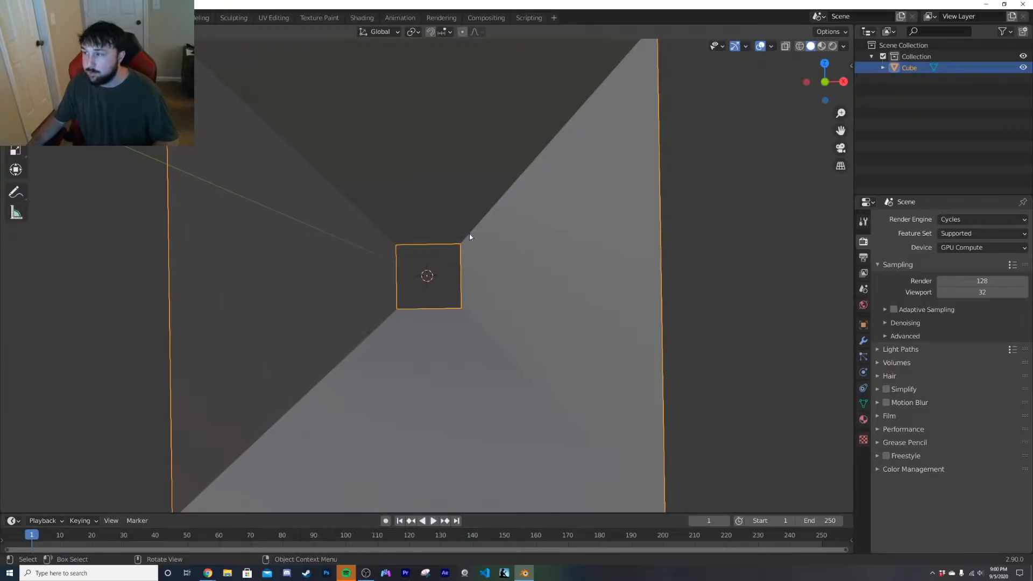
# Step: Duplicate the tunnel in place and give the copy a new material
pyautogui.scroll(-4, 473, 335)
pyautogui.scroll(4, 473, 335)
pyautogui.scroll(-2, 472, 334)
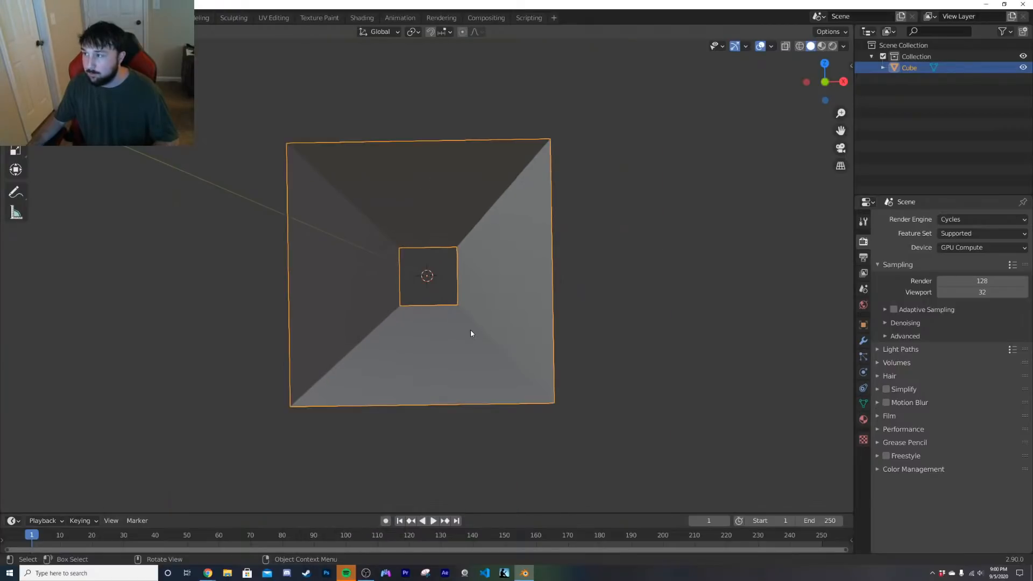
pyautogui.hotkey('shift', 'd')
pyautogui.press('Escape')
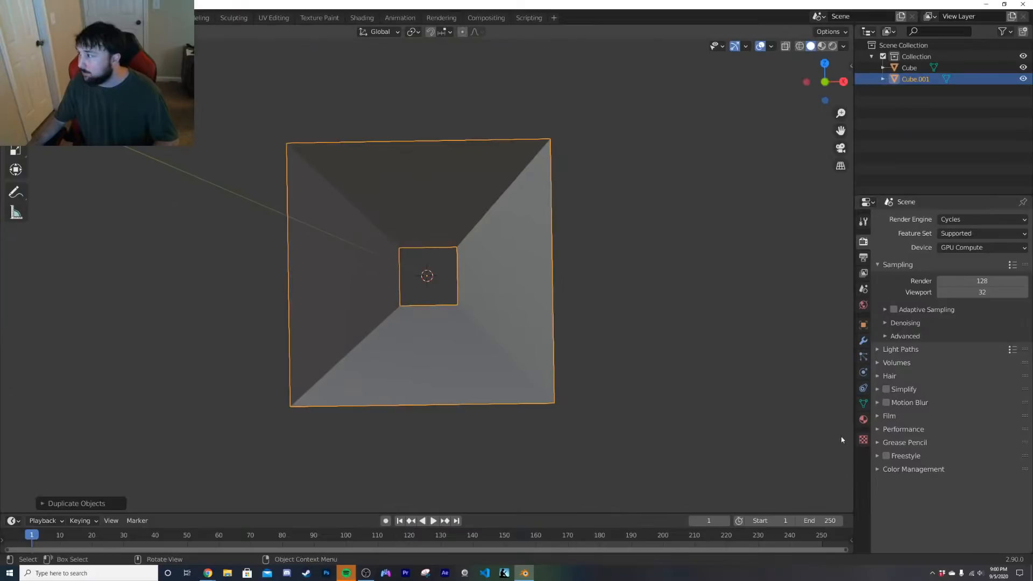
pyautogui.click(863, 420)
pyautogui.click(915, 256)
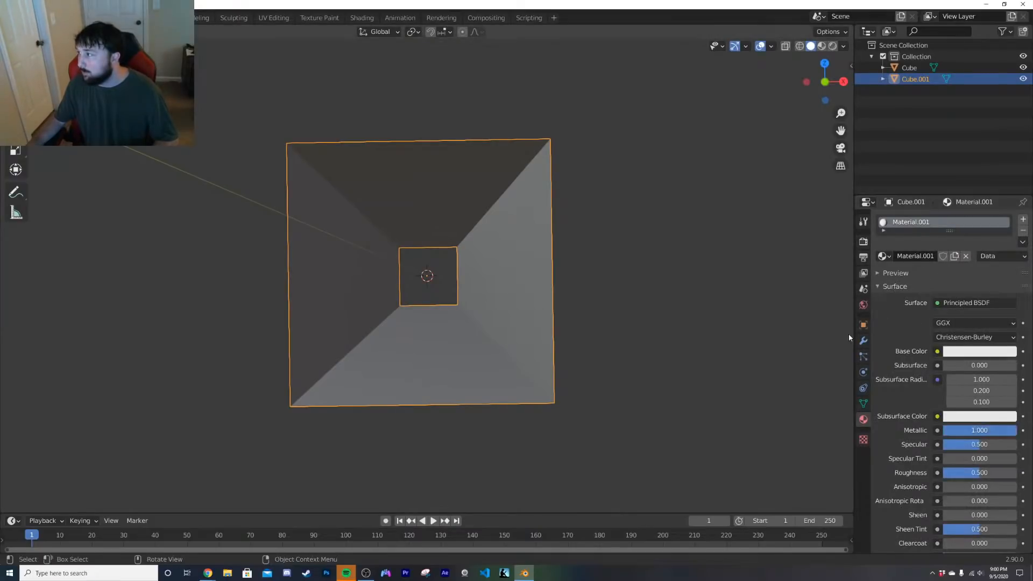
# Step: Set the duplicate tunnel's scale to 1.4 in X and Z, and apply its object transform
pyautogui.click(863, 325)
pyautogui.moveTo(957, 340); pyautogui.dragTo(964, 342)
pyautogui.click(963, 342)
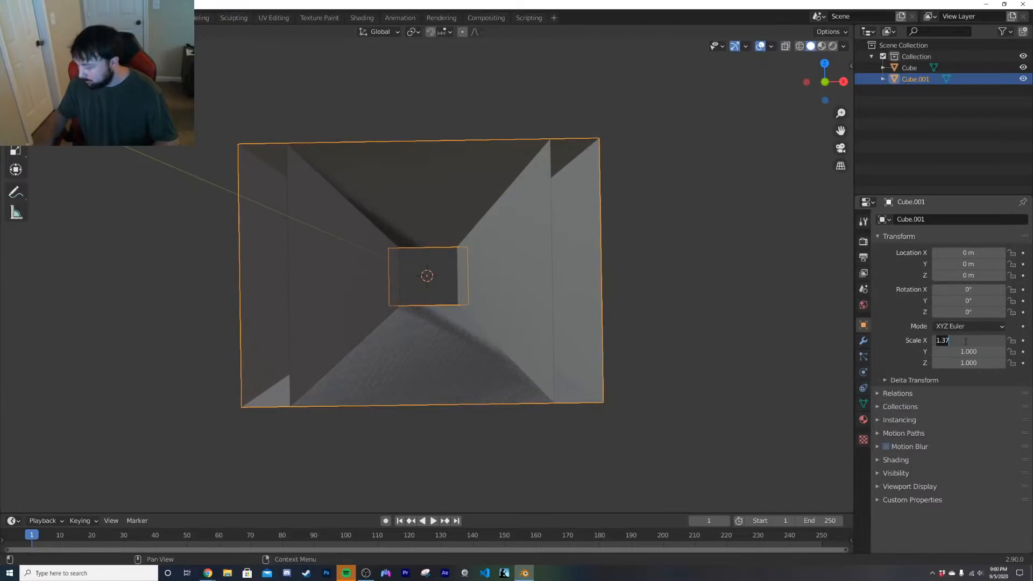
pyautogui.write('1.4')
pyautogui.press('Return')
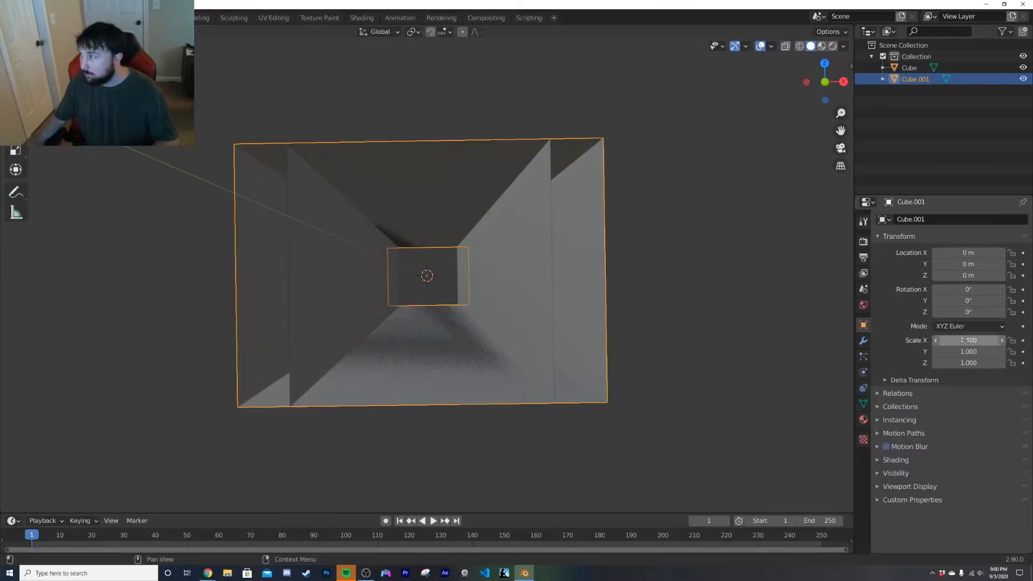
pyautogui.moveTo(964, 352); pyautogui.dragTo(971, 362)
pyautogui.hotkey('ctrl', 'z')
pyautogui.click(971, 362)
pyautogui.write('1.')
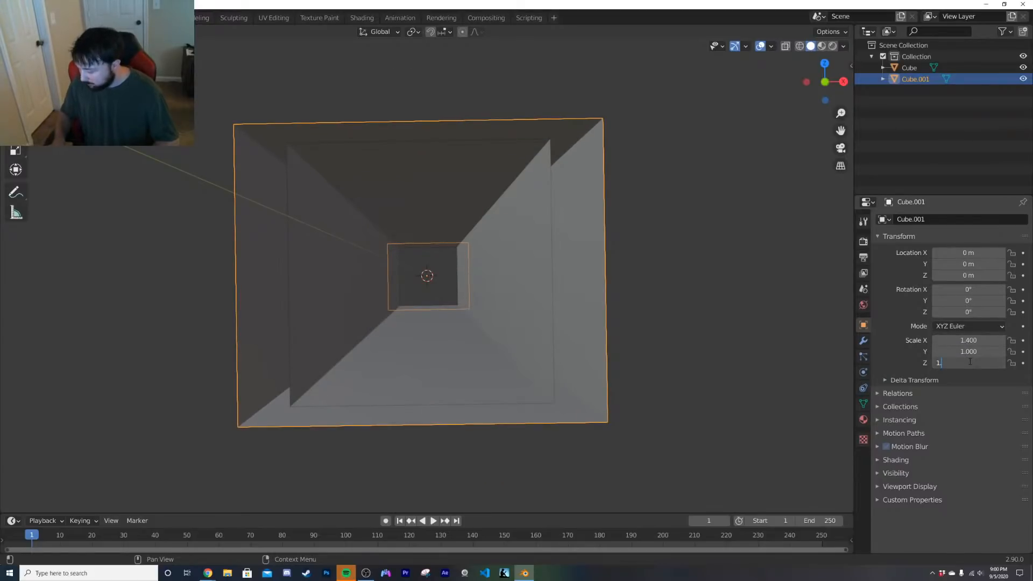
pyautogui.write('4')
pyautogui.press('Return')
pyautogui.hotkey('ctrl', 'a')
pyautogui.click(468, 190)
# Step: Select the smaller inner tunnel and apply its object transform
pyautogui.click(505, 277)
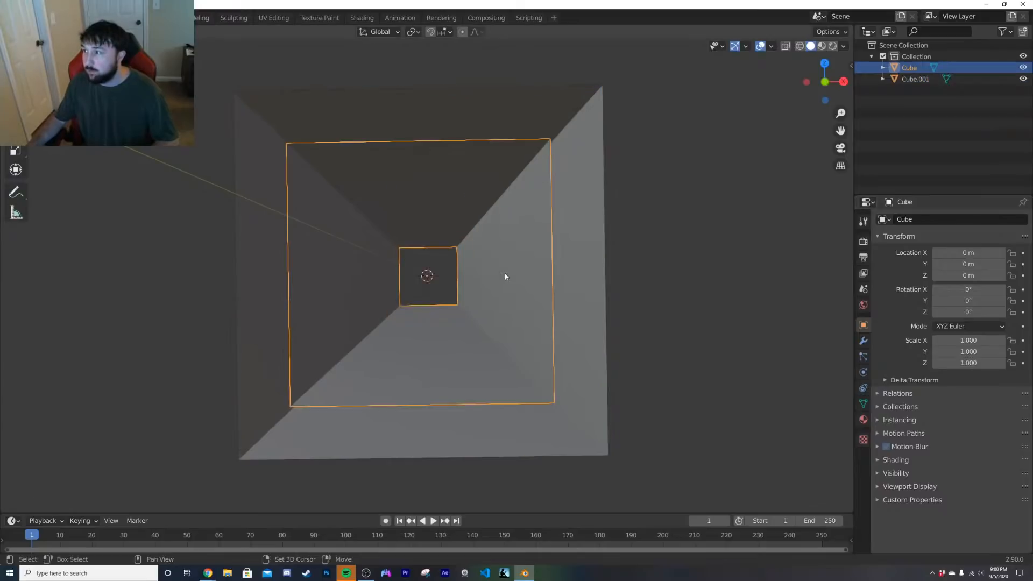
pyautogui.hotkey('shift', 'a')
pyautogui.click(560, 253)
pyautogui.click(516, 259)
pyautogui.hotkey('ctrl', 'a')
pyautogui.click(516, 259)
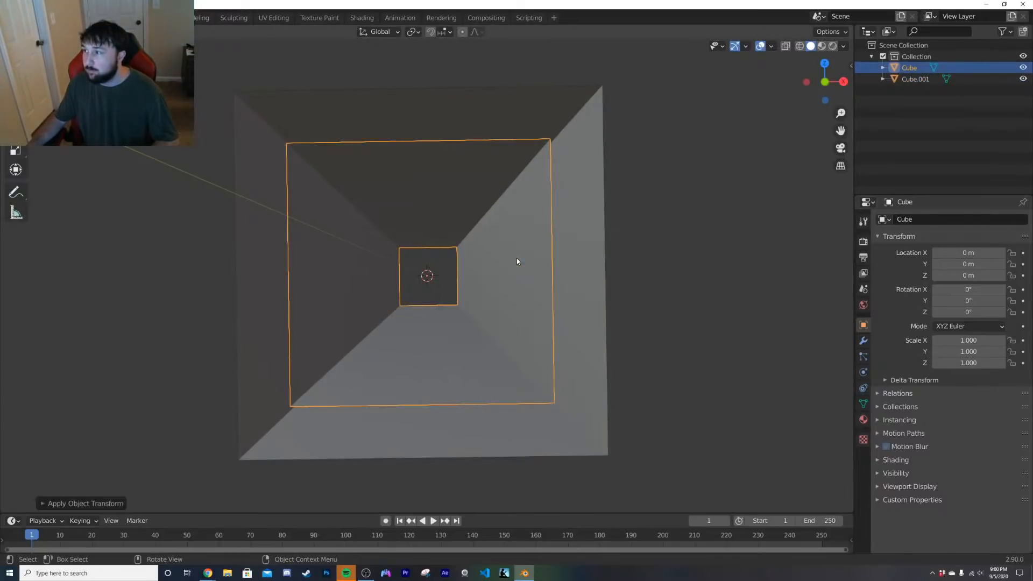
# Step: Set the scene's render engine to Cycles
pyautogui.scroll(3, 468, 279)
pyautogui.scroll(-3, 468, 280)
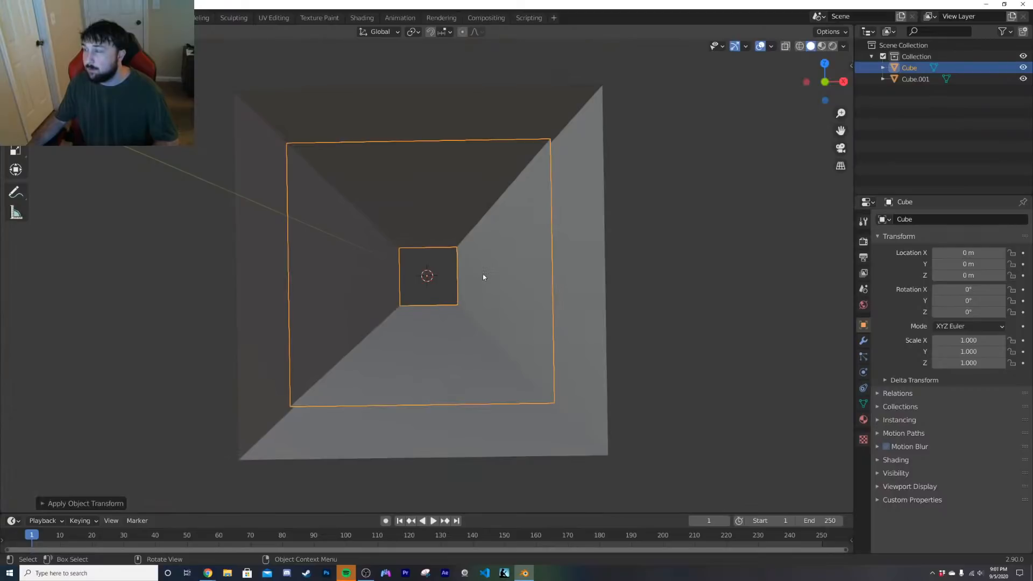
pyautogui.scroll(3, 483, 273)
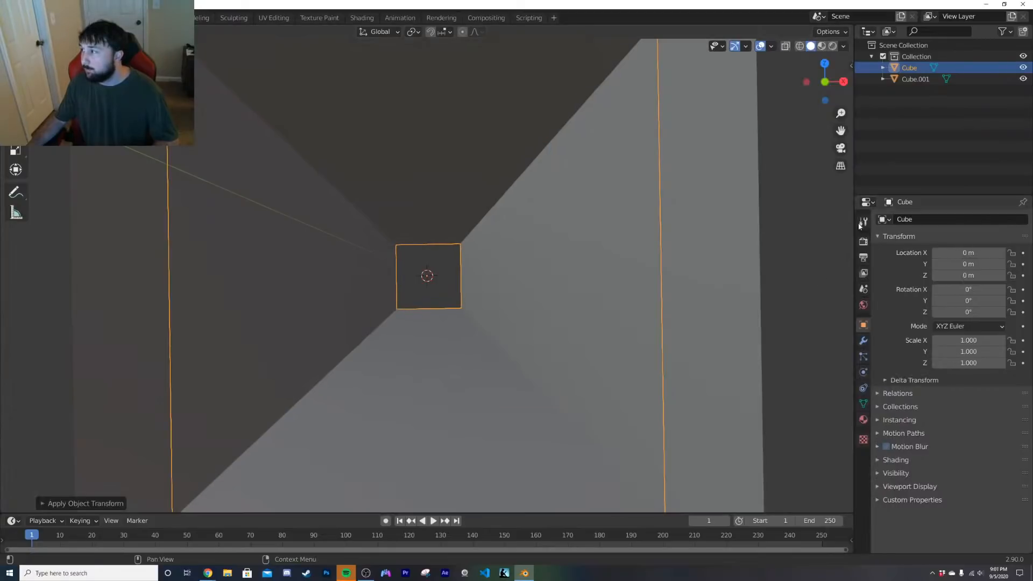
pyautogui.click(863, 242)
pyautogui.click(982, 220)
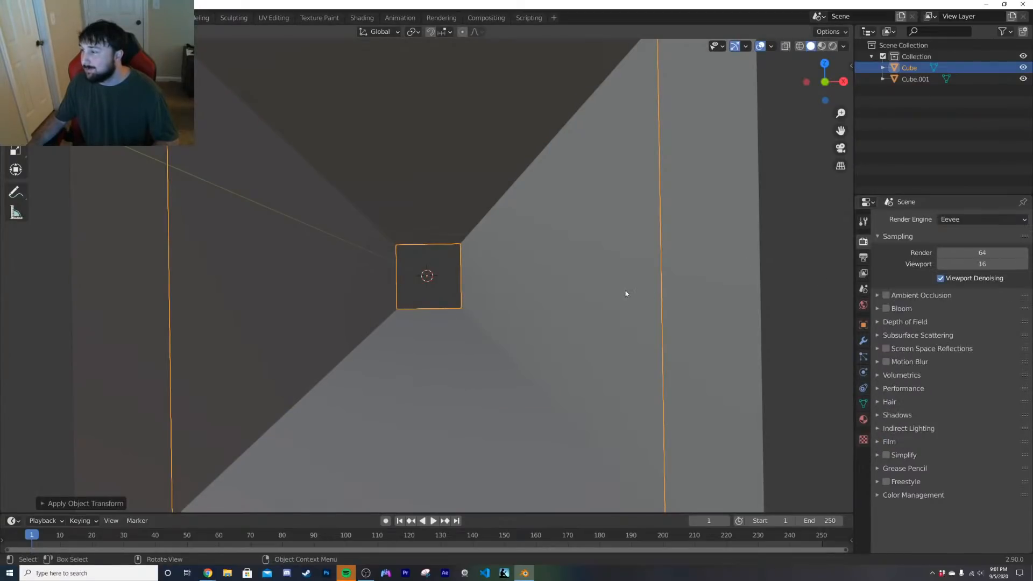
pyautogui.click(982, 219)
pyautogui.click(955, 253)
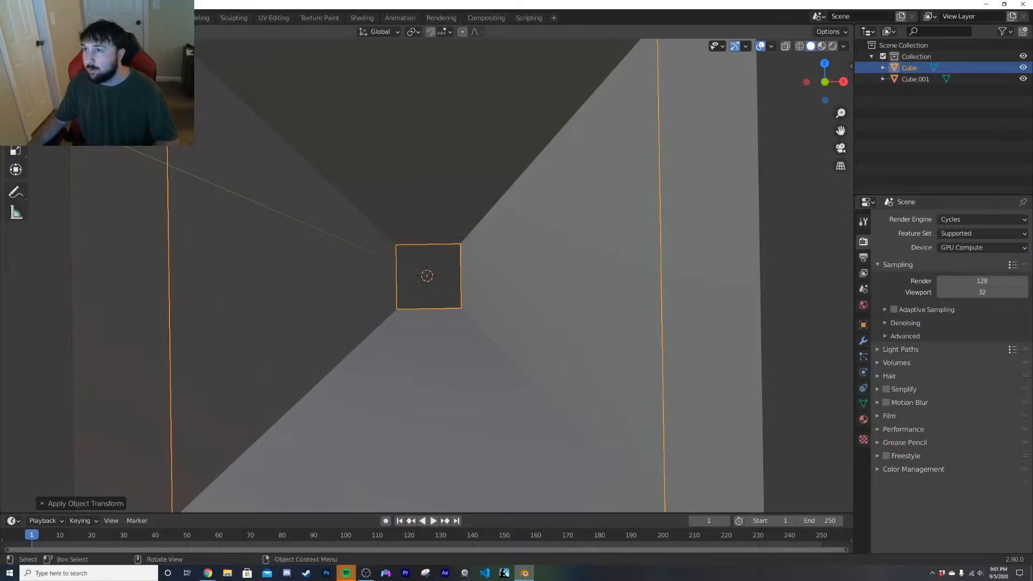
# Step: Save the project on the Desktop as glass.blend
pyautogui.click(24, 18)
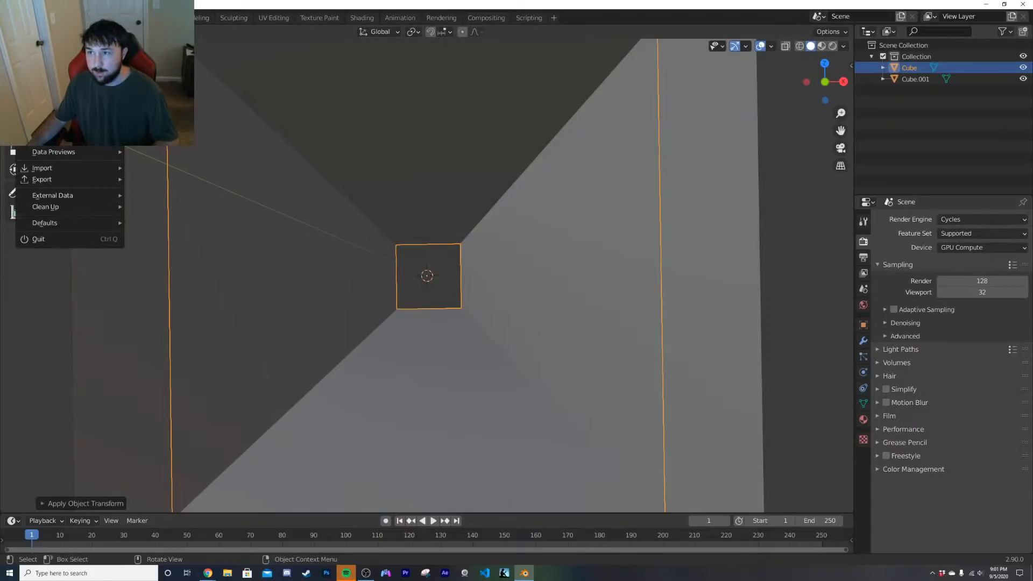
pyautogui.click(45, 102)
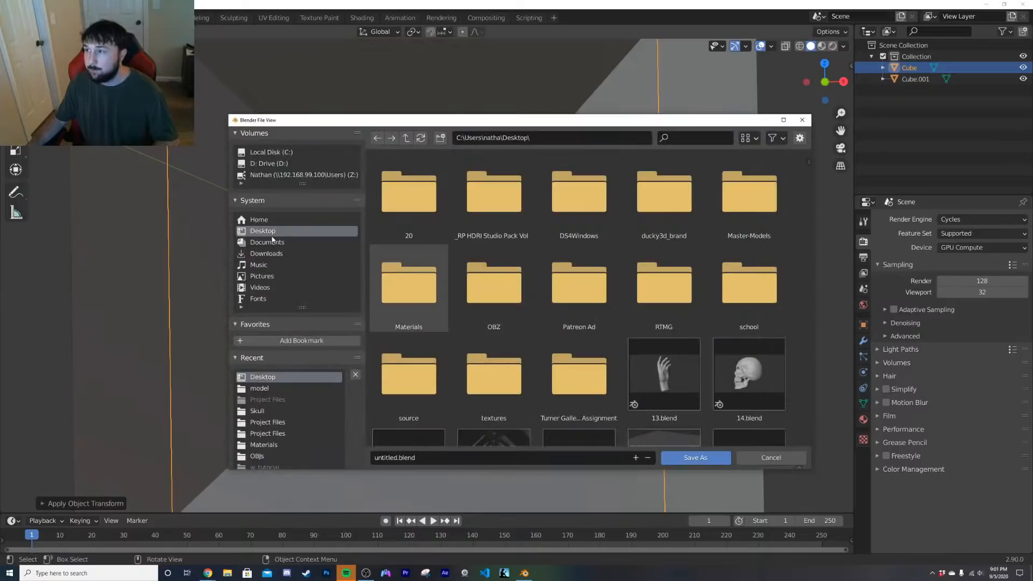
pyautogui.click(445, 459)
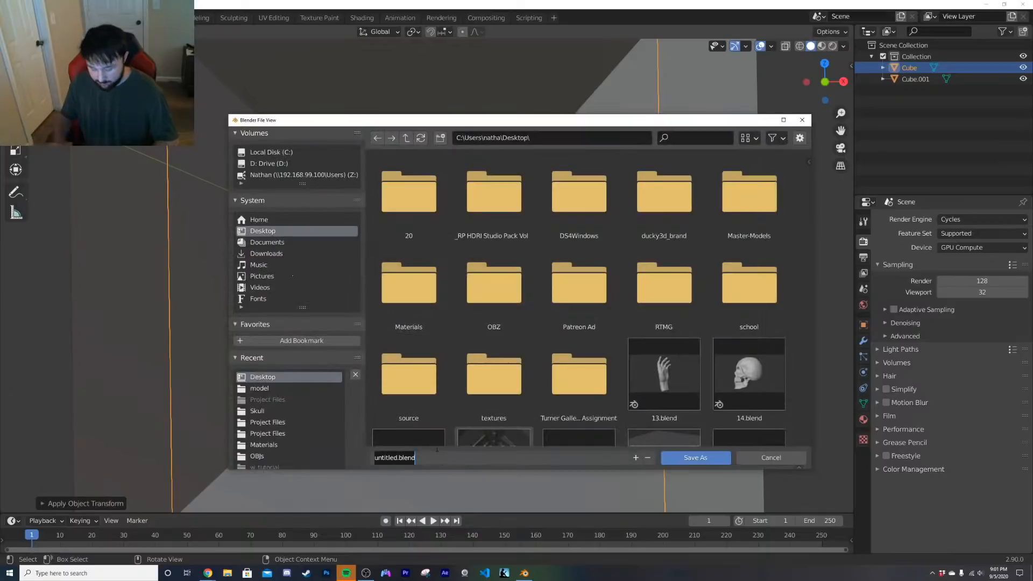
pyautogui.write('glass')
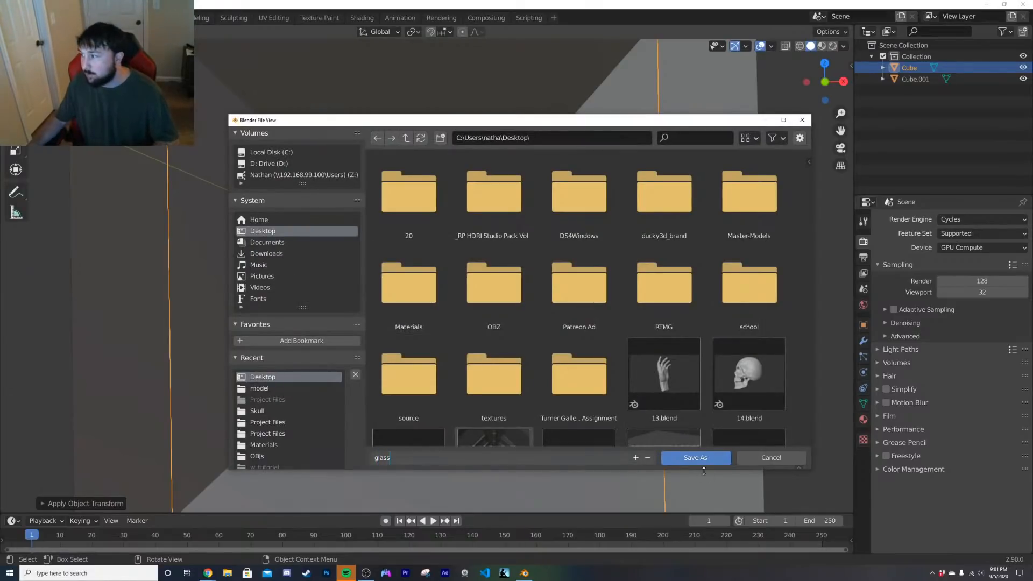
pyautogui.click(705, 459)
# Step: Check the render device options and the Cycles compute devices in the system preferences
pyautogui.click(987, 248)
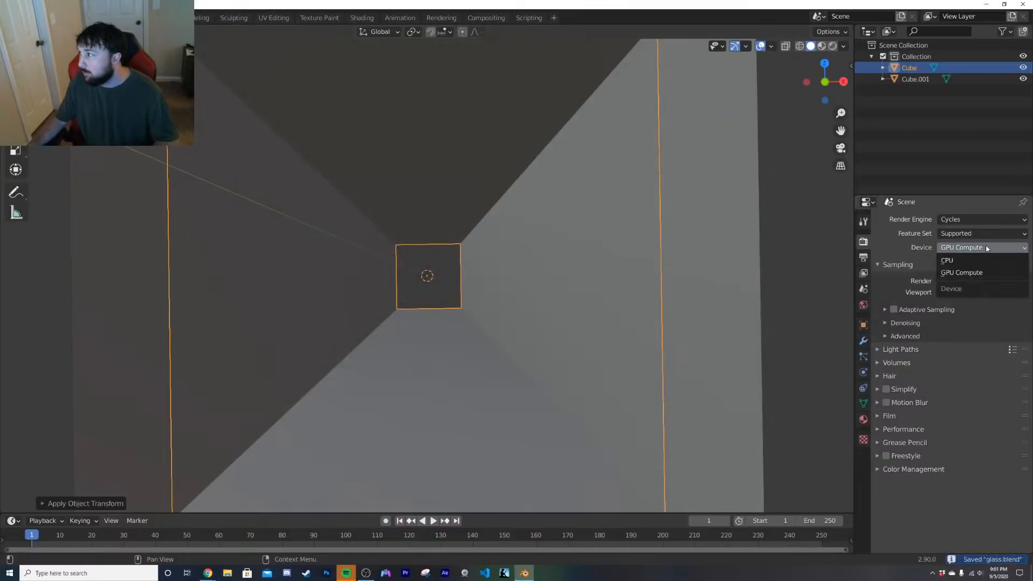
pyautogui.click(988, 247)
pyautogui.click(44, 18)
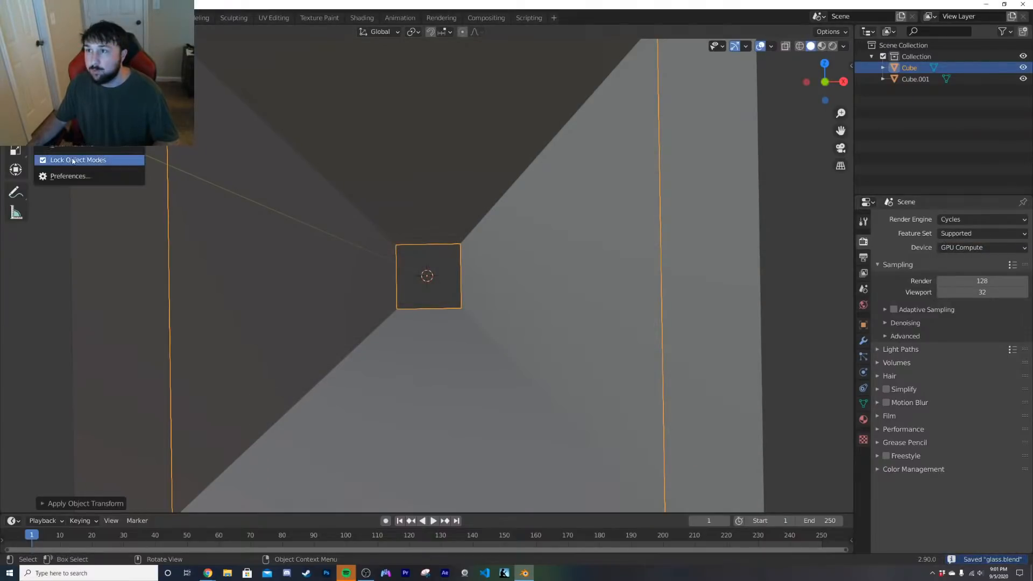
pyautogui.click(70, 176)
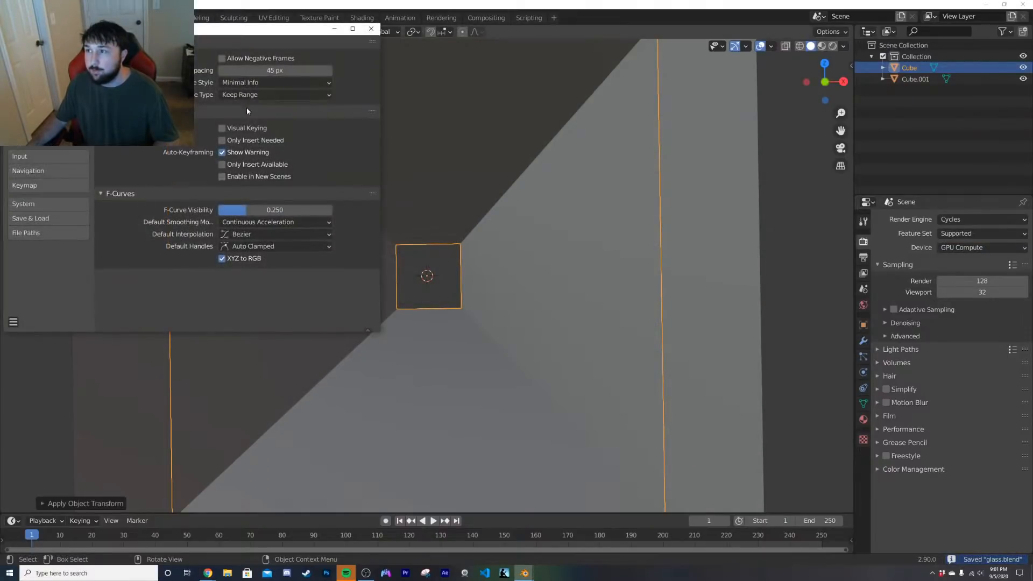
pyautogui.click(47, 204)
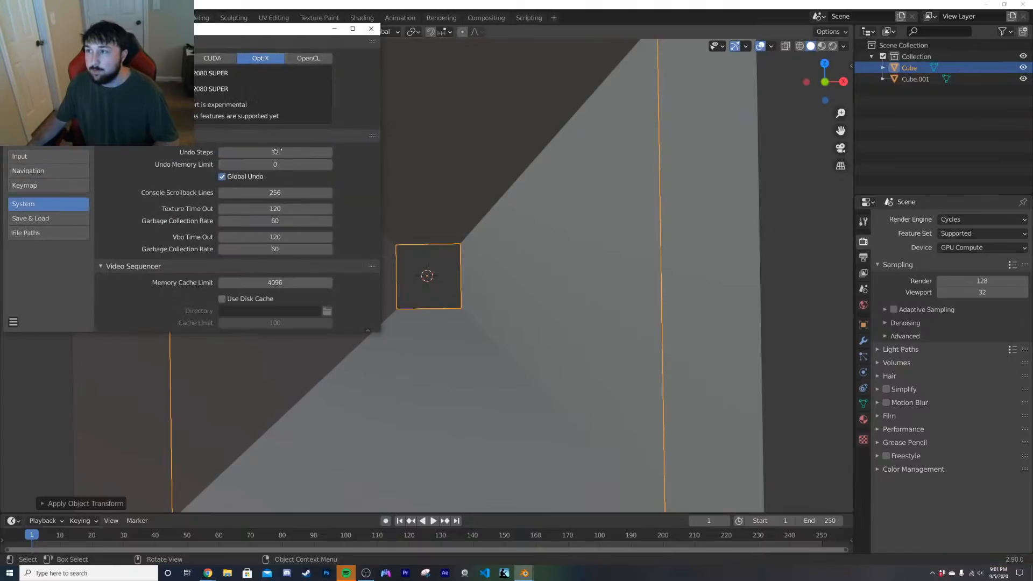
pyautogui.click(371, 28)
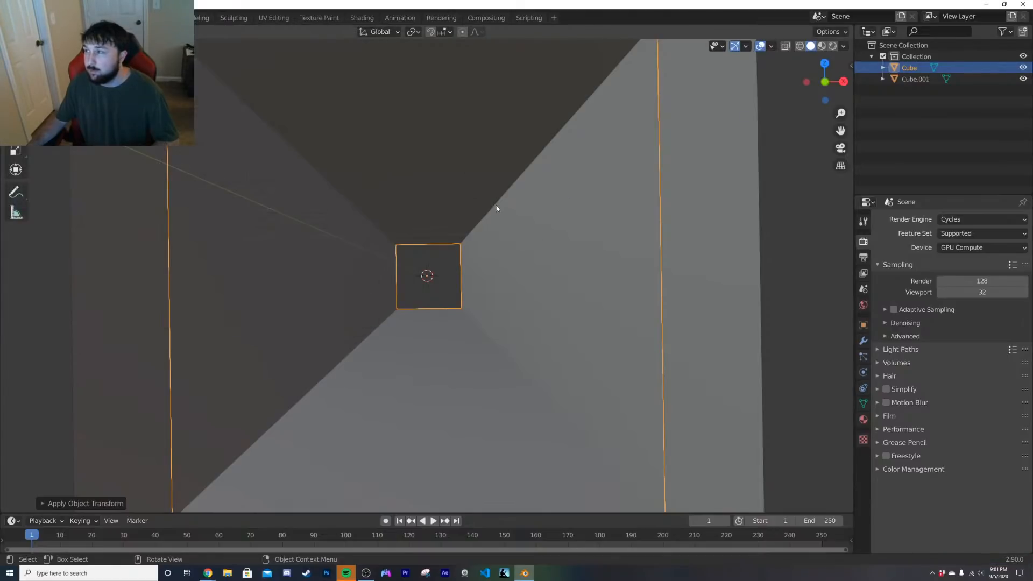
# Step: Display the two tunnels with rendered viewport shading
pyautogui.press('z')
pyautogui.click(492, 160)
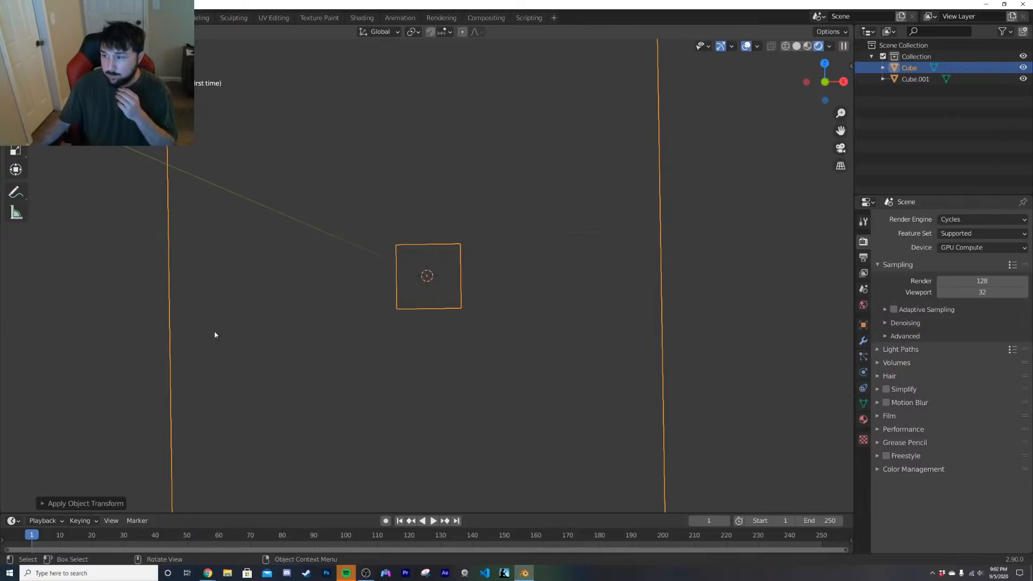
pyautogui.scroll(-4, 340, 321)
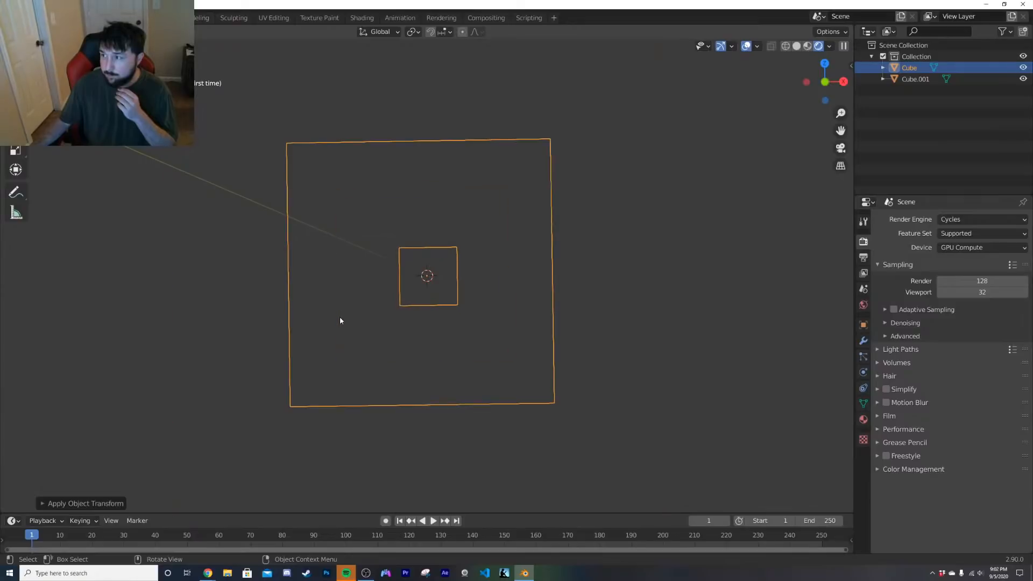
pyautogui.press('KP_5')
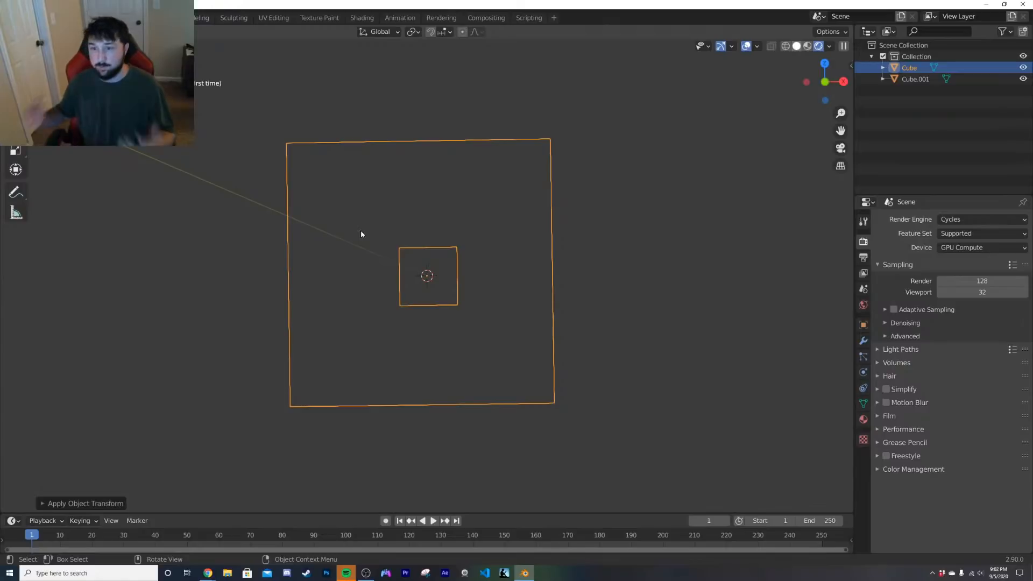
pyautogui.hotkey('shift', 'z')
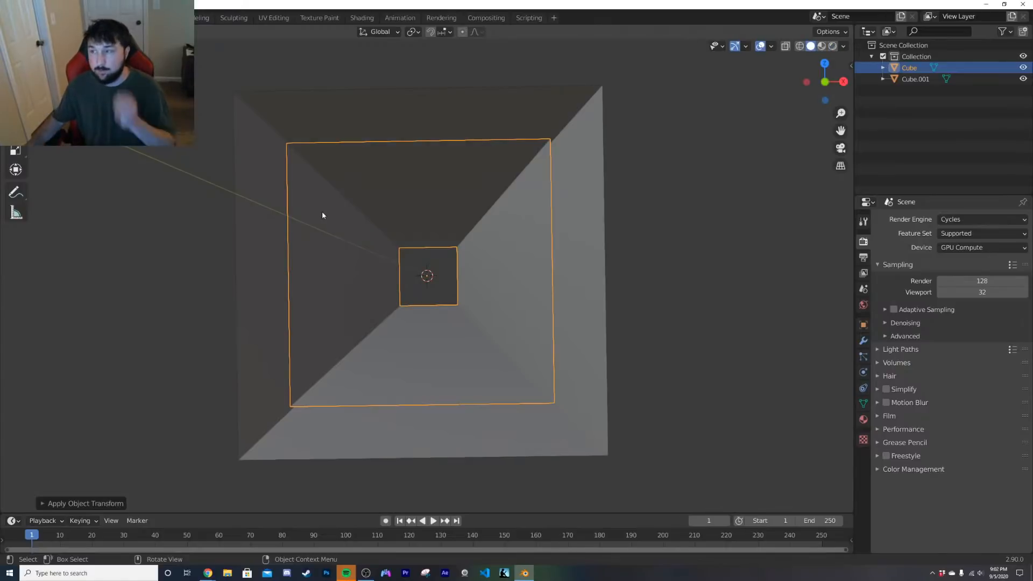
pyautogui.click(832, 47)
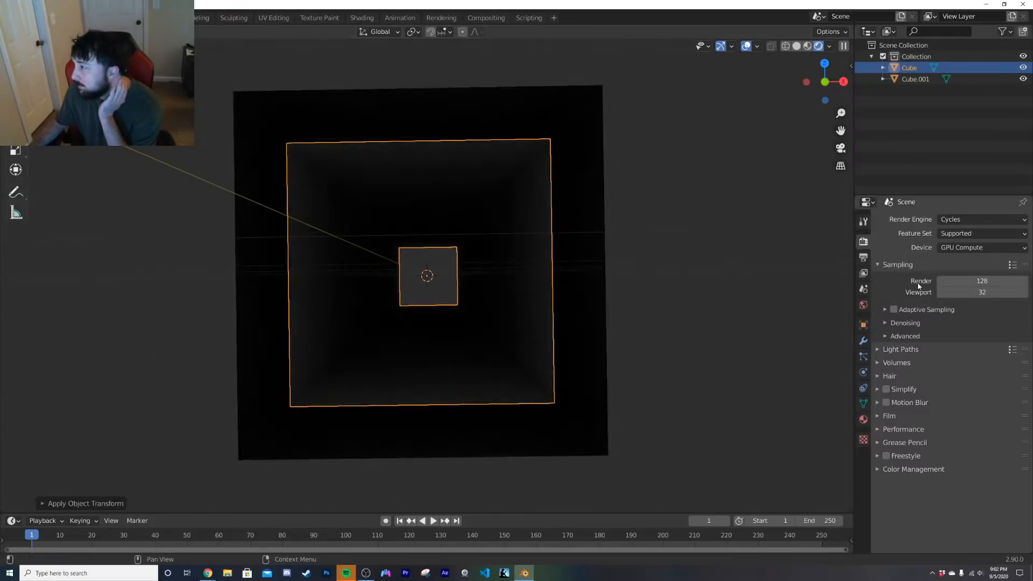
# Step: Turn off viewport denoising in the Cycles sampling settings
pyautogui.click(863, 259)
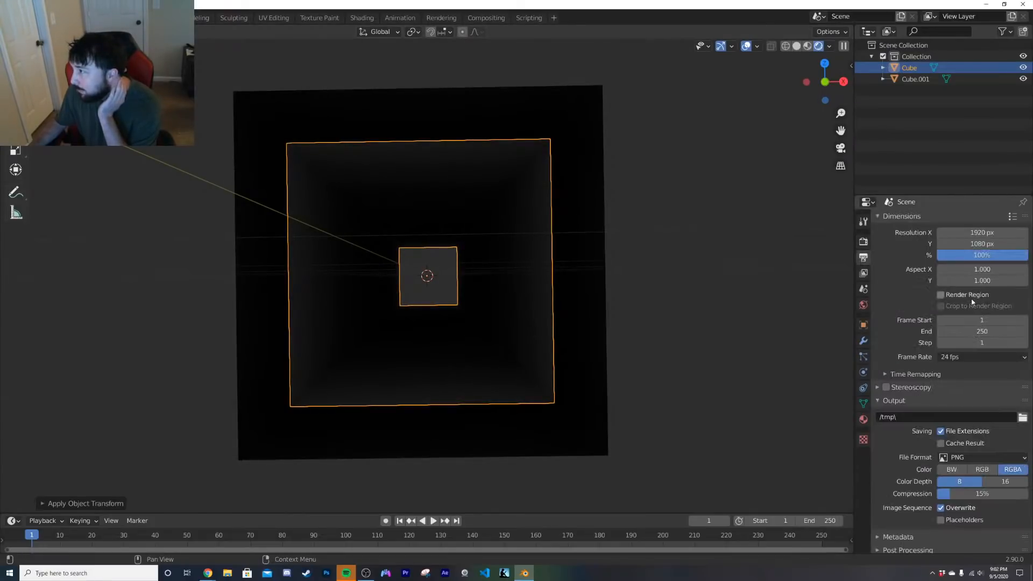
pyautogui.scroll(2, 480, 335)
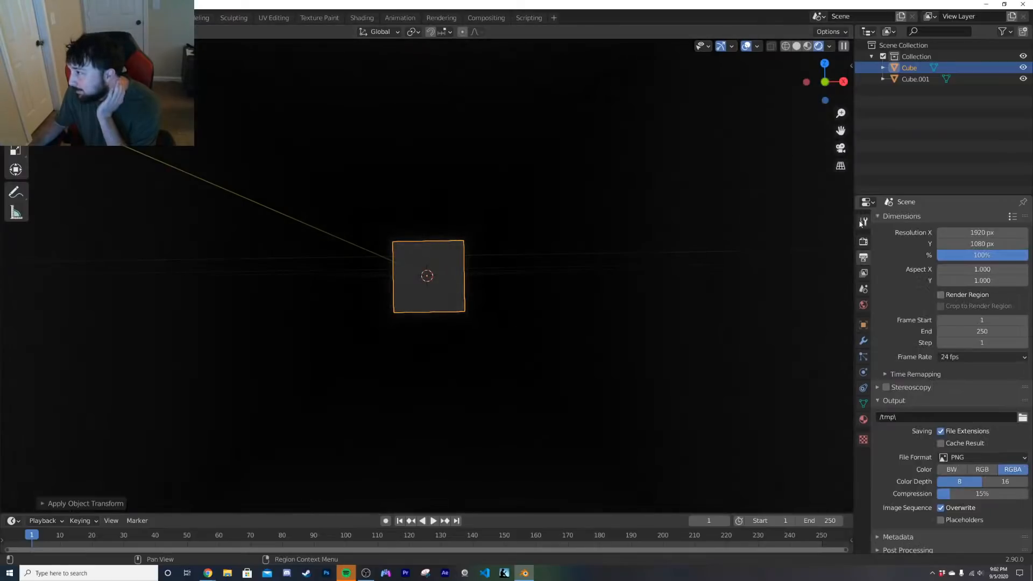
pyautogui.click(863, 242)
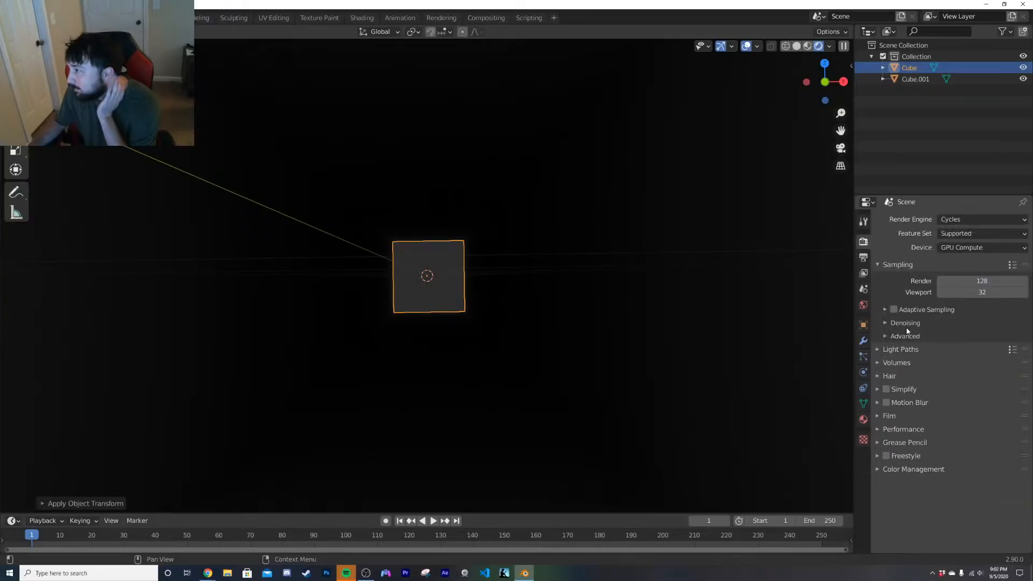
pyautogui.click(906, 323)
pyautogui.click(941, 353)
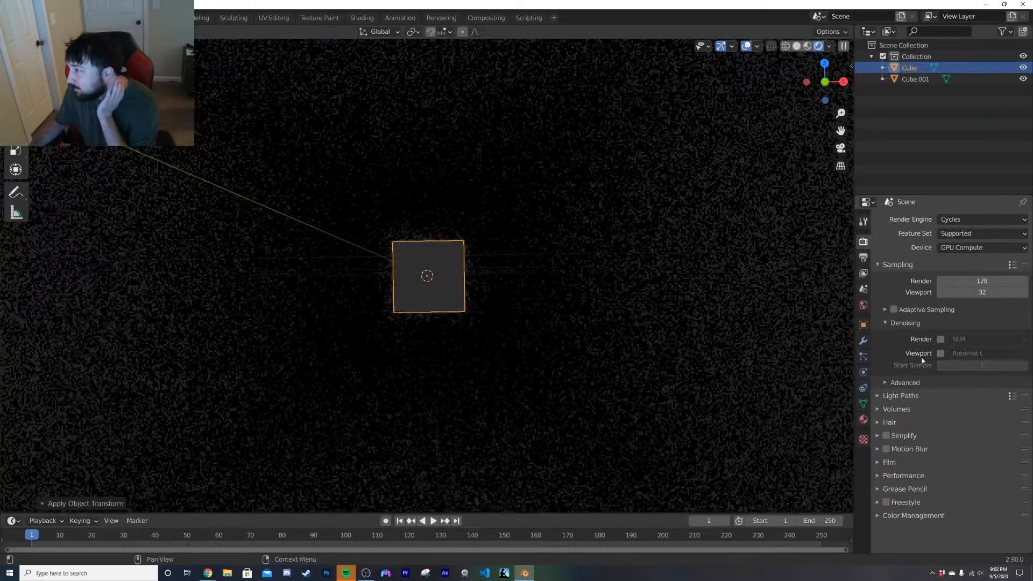
pyautogui.scroll(-2, 496, 307)
pyautogui.scroll(3, 463, 309)
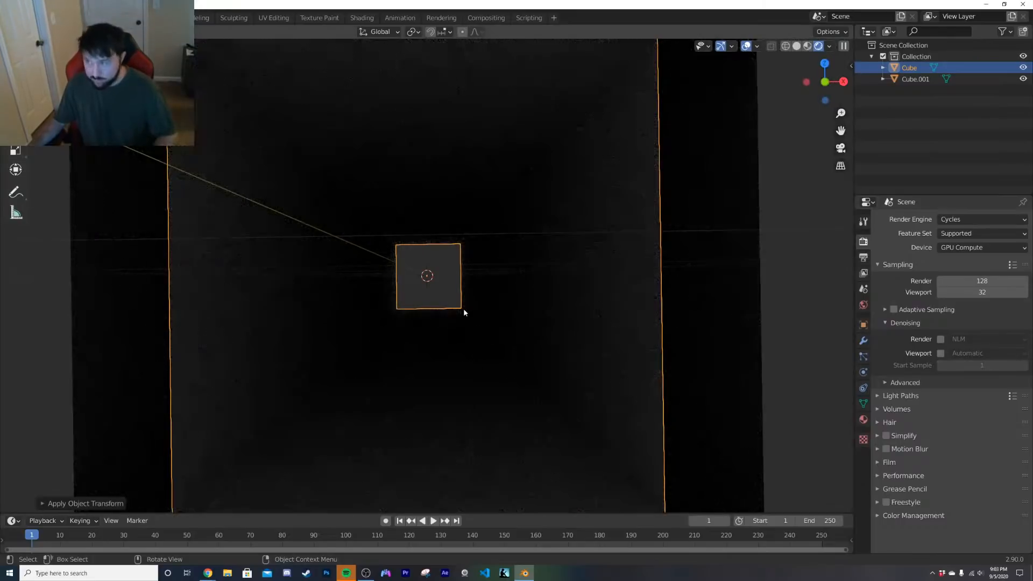
# Step: Set the world background color to black
pyautogui.click(864, 305)
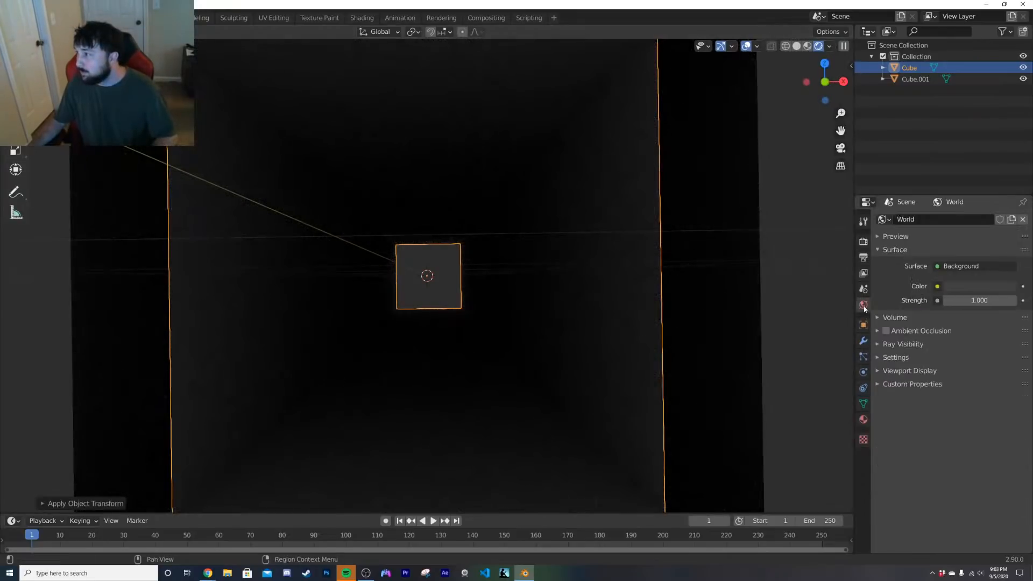
pyautogui.click(996, 286)
pyautogui.moveTo(1008, 200); pyautogui.dragTo(1008, 214)
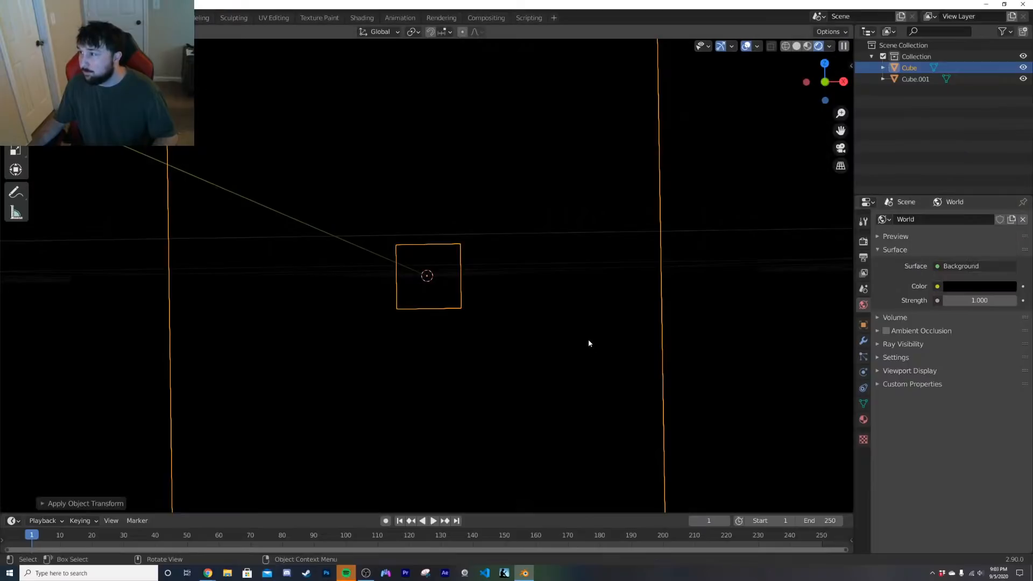
pyautogui.click(624, 232)
pyautogui.click(625, 232)
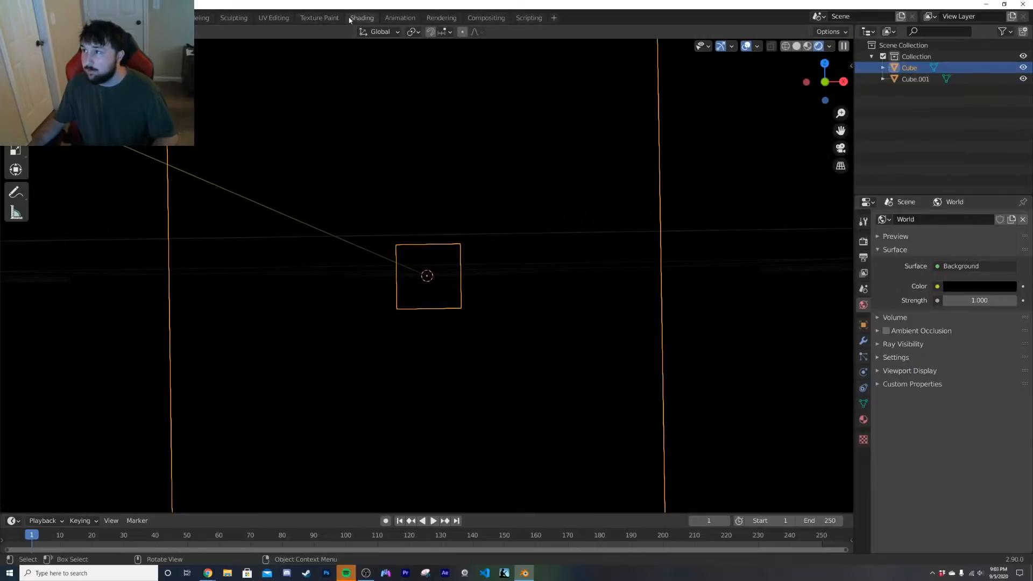
# Step: Switch to the Shading workspace, give the inner tunnel a new material, and make room around its Principled BSDF node
pyautogui.click(355, 19)
pyautogui.moveTo(469, 242)
pyautogui.mouseDown(button='middle')
pyautogui.moveTo(498, 222)
pyautogui.moveTo(515, 227)
pyautogui.mouseUp(button='middle')
pyautogui.scroll(6, 515, 228)
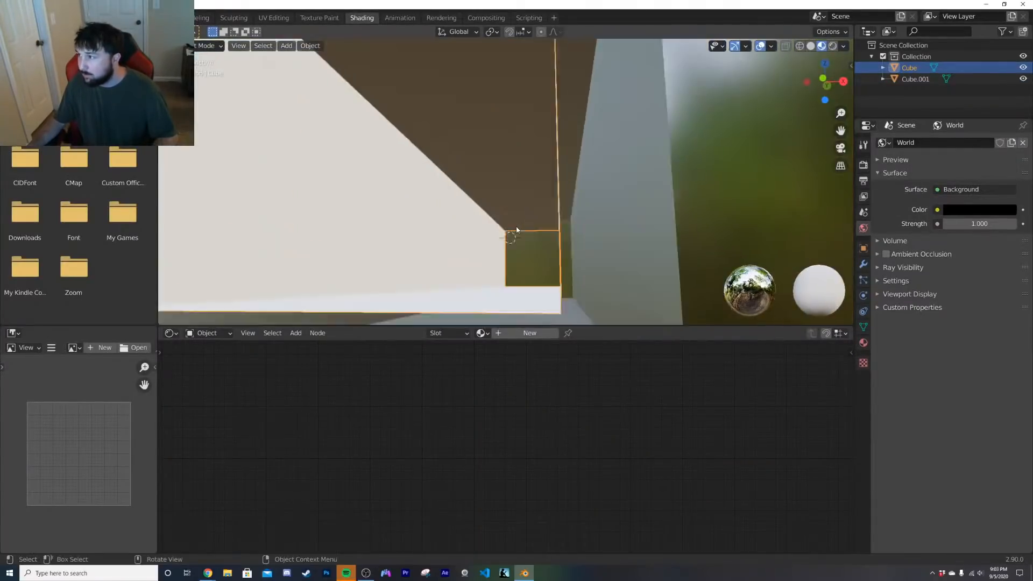
pyautogui.click(525, 334)
pyautogui.scroll(-5, 501, 369)
pyautogui.moveTo(497, 364); pyautogui.dragTo(401, 380)
# Step: Insert a Mix Shader between the Principled BSDF and the Material Output
pyautogui.hotkey('shift', 'a')
pyautogui.click(494, 357)
pyautogui.write('mix')
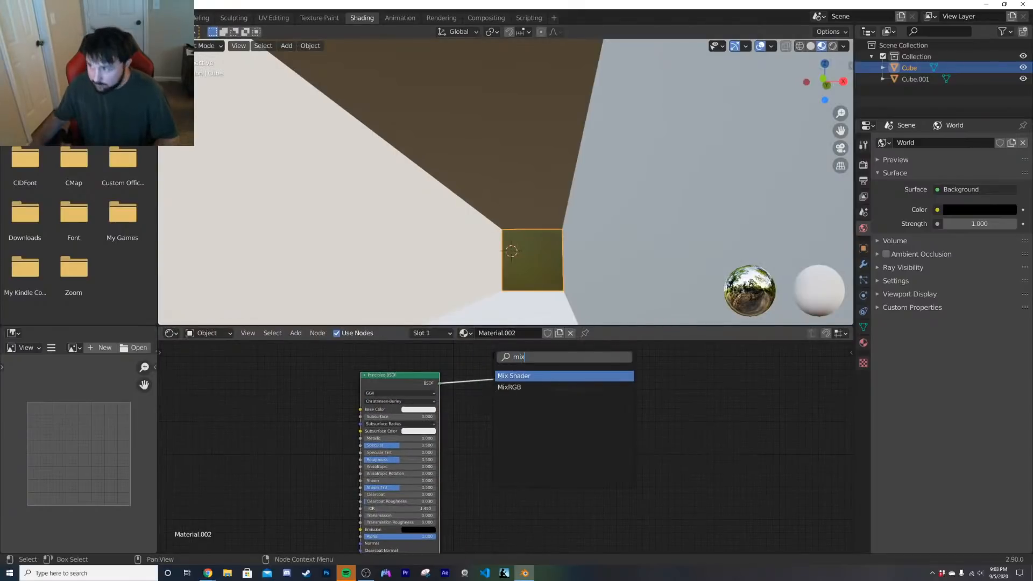
pyautogui.click(509, 378)
pyautogui.click(483, 377)
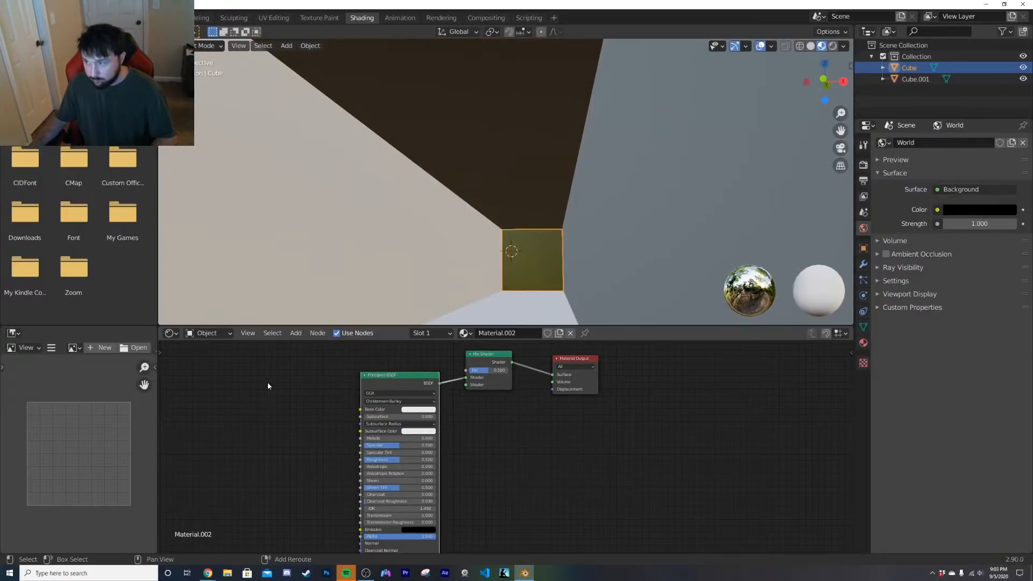
# Step: Add an Emission shader, link it to the second shader input of the Mix Shader, and reposition the Mix Shader above the Principled BSDF
pyautogui.hotkey('shift', 'a')
pyautogui.click(285, 399)
pyautogui.write('em')
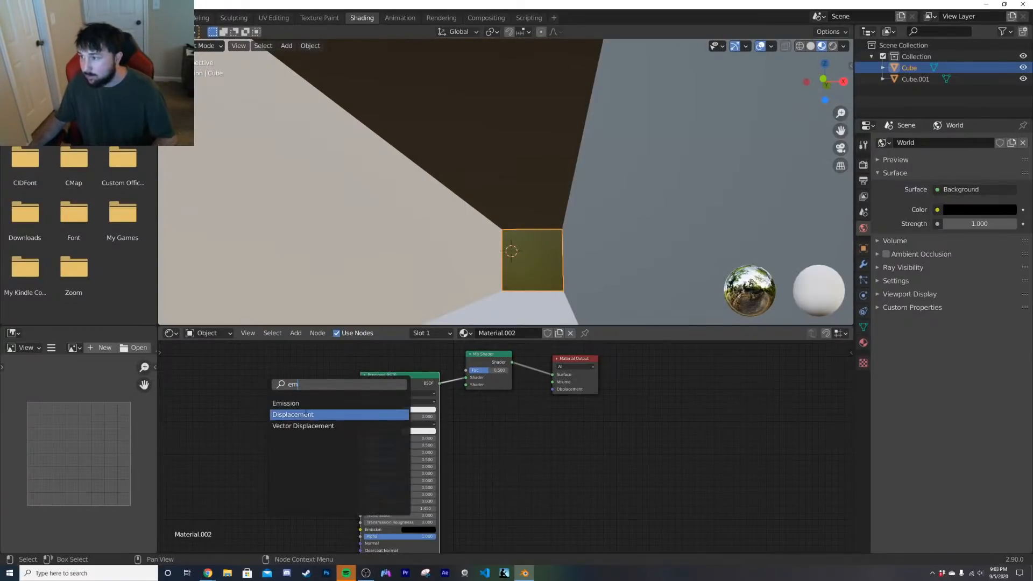
pyautogui.click(285, 404)
pyautogui.click(488, 466)
pyautogui.moveTo(512, 462); pyautogui.dragTo(467, 385)
pyautogui.moveTo(475, 385); pyautogui.dragTo(492, 463, button='middle')
pyautogui.moveTo(505, 434); pyautogui.dragTo(411, 397)
# Step: Add a ColorRamp and link its Color output to the Mix Shader's Fac input
pyautogui.hotkey('shift', 'a')
pyautogui.click(333, 391)
pyautogui.write('col')
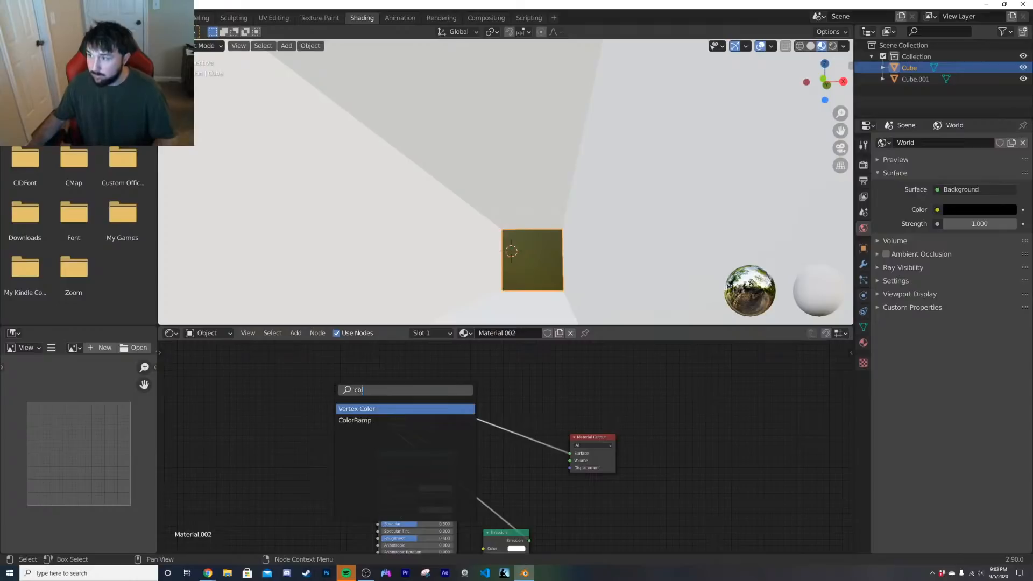
pyautogui.click(364, 421)
pyautogui.moveTo(307, 394); pyautogui.dragTo(388, 411)
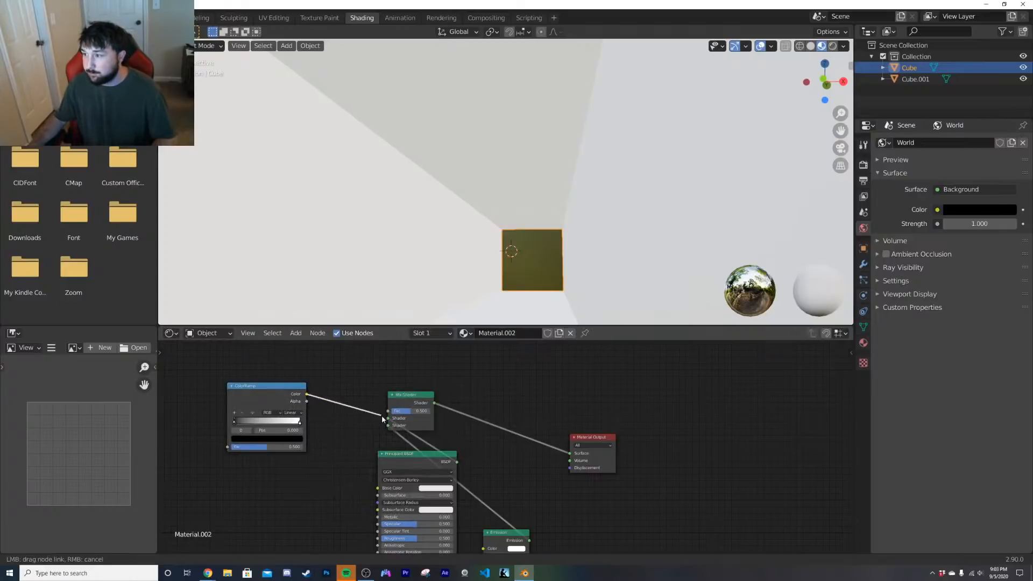
# Step: Add a Brick Texture beside the ColorRamp and attach Mapping and Texture Coordinate nodes to its Vector input
pyautogui.moveTo(167, 406); pyautogui.dragTo(287, 411, button='middle')
pyautogui.hotkey('shift', 'a')
pyautogui.click(285, 407)
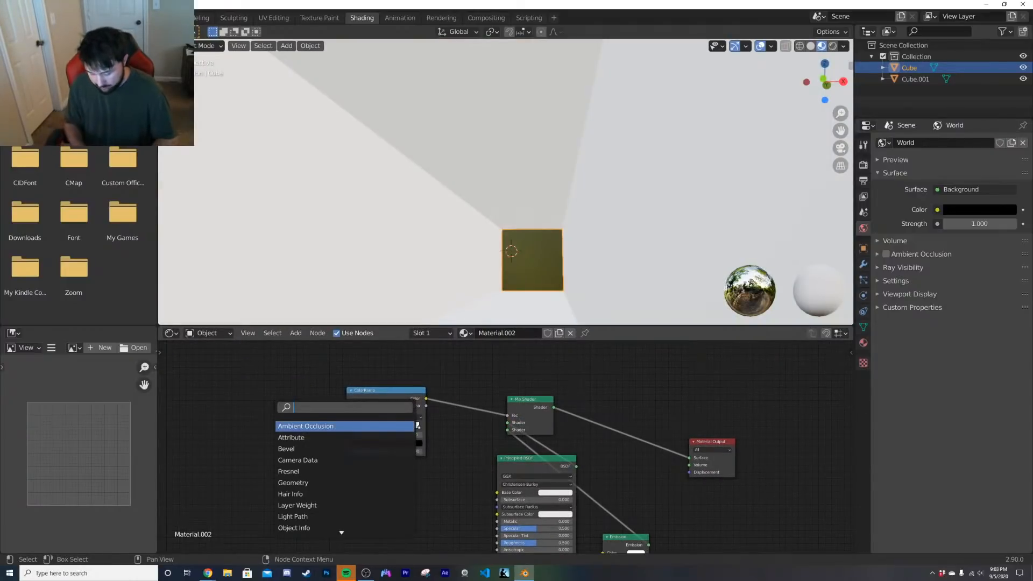
pyautogui.write('br')
pyautogui.press('Return')
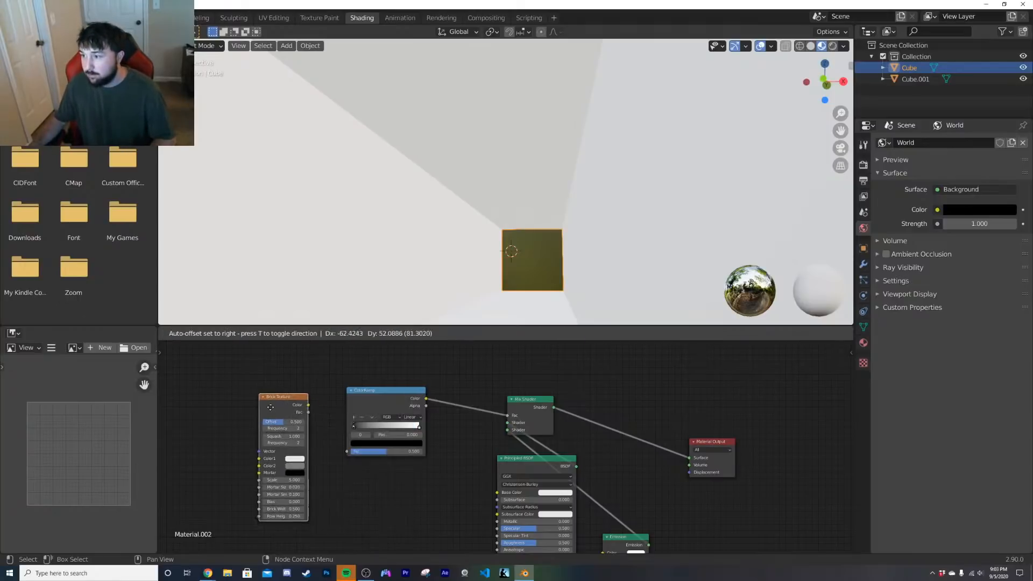
pyautogui.click(283, 400)
pyautogui.hotkey('ctrl', 't')
pyautogui.keyDown('ctrl'); pyautogui.scroll(5, 216, 458); pyautogui.keyUp('ctrl')
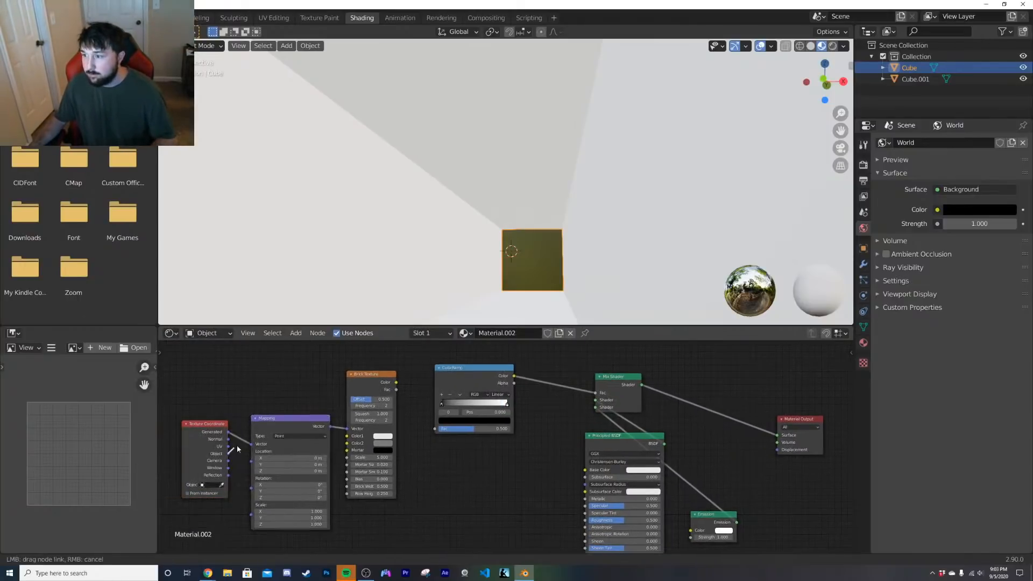
# Step: Link the Object coordinates to the Mapping node's Vector input and the Brick Texture's Color to the ColorRamp's Fac input
pyautogui.moveTo(229, 454); pyautogui.dragTo(267, 444)
pyautogui.moveTo(396, 382); pyautogui.dragTo(437, 430)
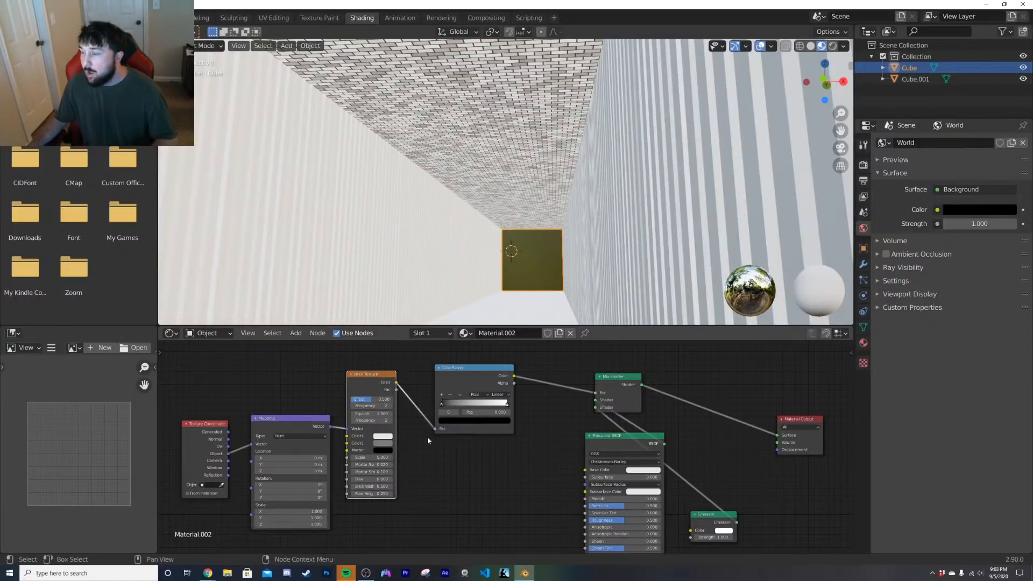
pyautogui.moveTo(430, 439); pyautogui.dragTo(435, 442, button='middle')
# Step: Unwrap the inner tunnel's faces with Cube Projection and return to Object Mode
pyautogui.press('Tab')
pyautogui.press('Tab')
pyautogui.click(447, 233)
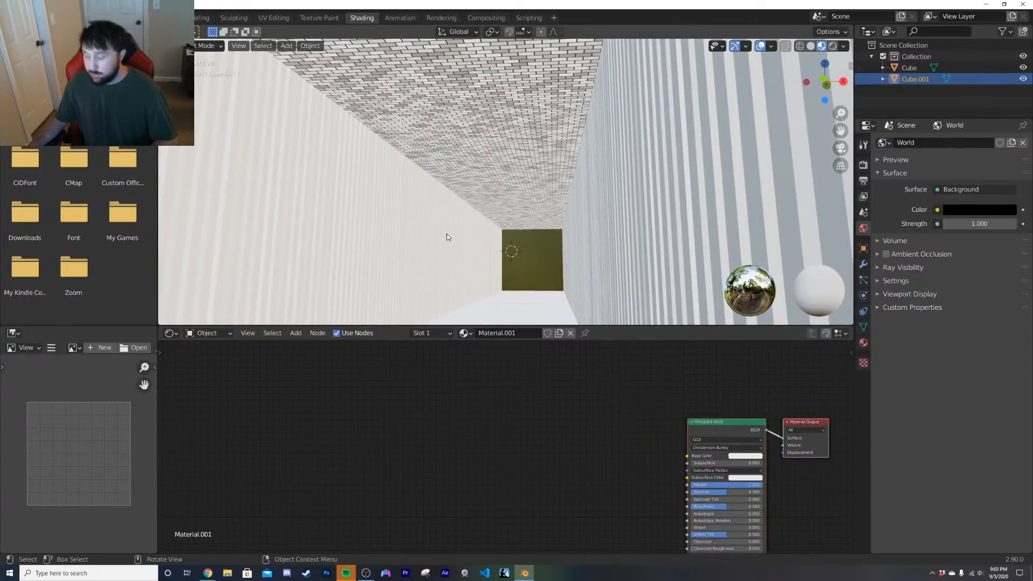
pyautogui.scroll(-5, 450, 246)
pyautogui.click(466, 213)
pyautogui.press('Tab')
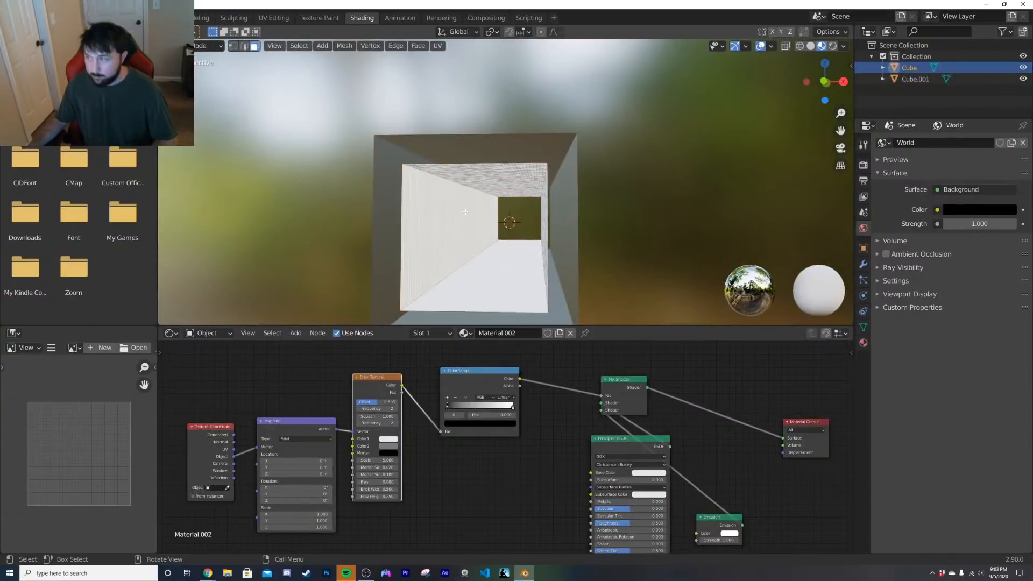
pyautogui.press('u')
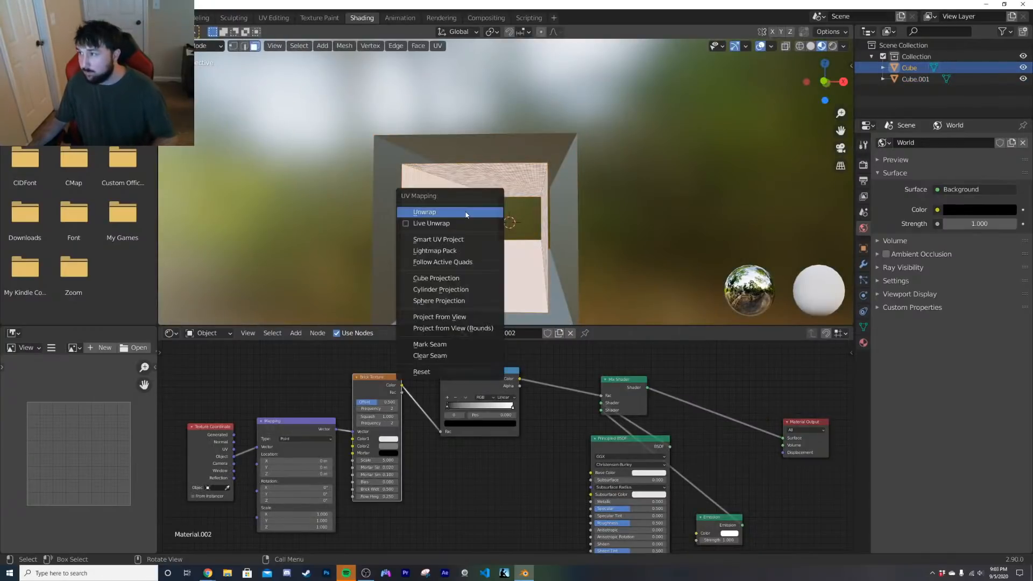
pyautogui.click(458, 279)
pyautogui.press('Tab')
pyautogui.scroll(3, 458, 279)
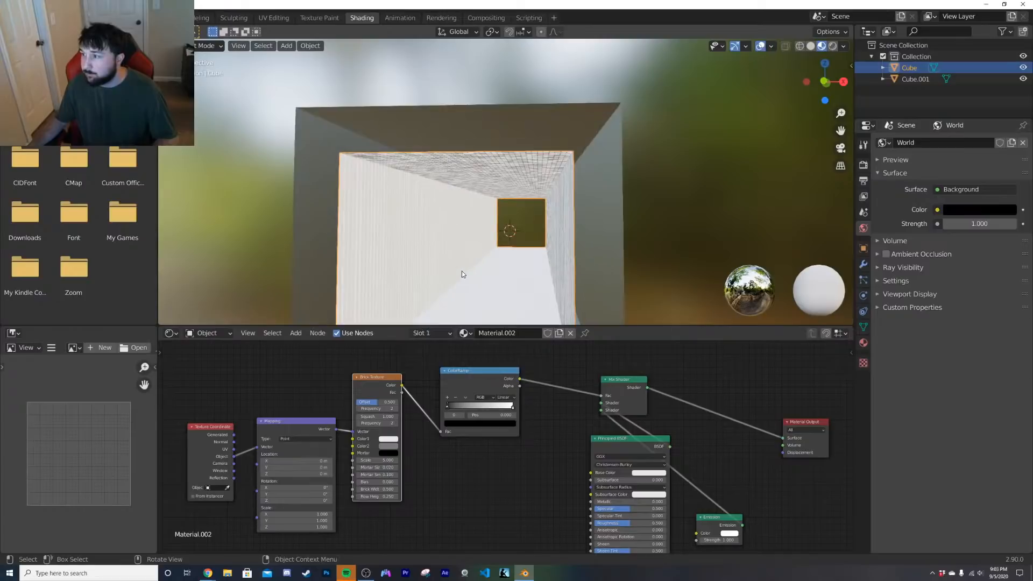
# Step: Feed the Mapping node's Vector input from the Texture Coordinate's UV output instead of Object
pyautogui.scroll(2, 379, 423)
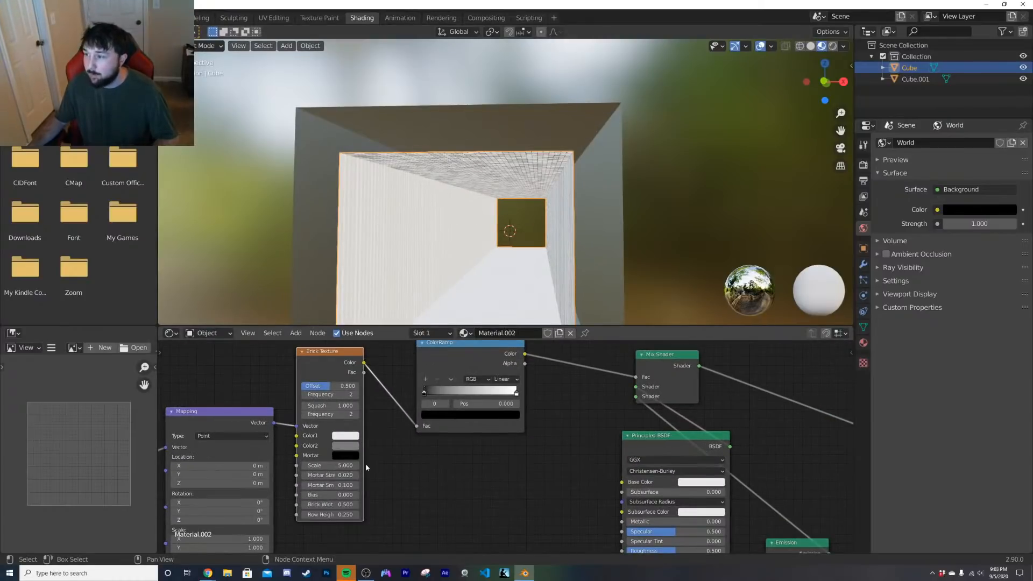
pyautogui.moveTo(366, 463); pyautogui.dragTo(445, 431, button='middle')
pyautogui.moveTo(214, 421); pyautogui.dragTo(215, 417)
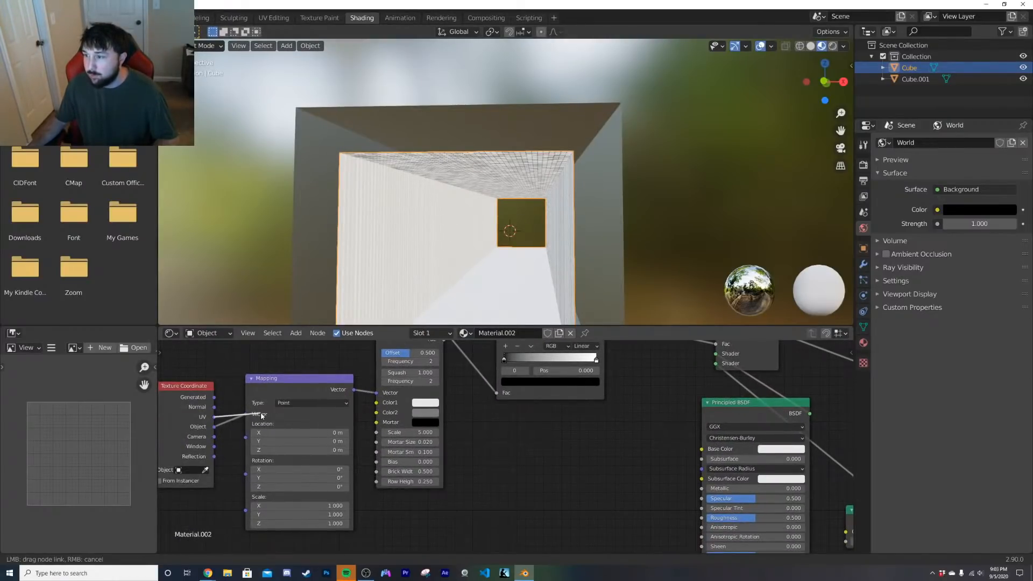
pyautogui.scroll(5, 455, 257)
pyautogui.scroll(-1, 463, 221)
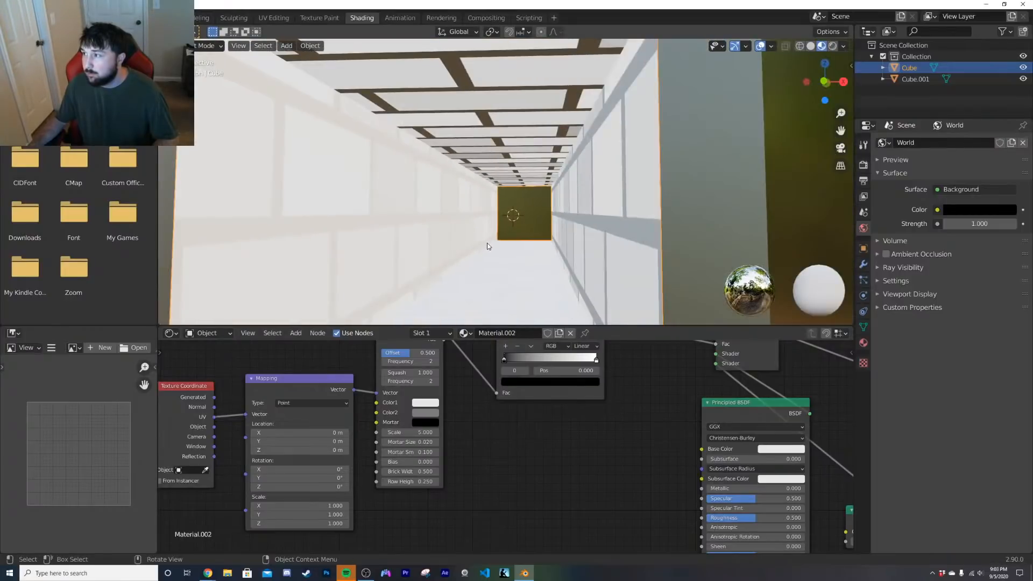
# Step: Set the Brick Texture's row height to 0.5 and its offset to 1
pyautogui.scroll(2, 499, 447)
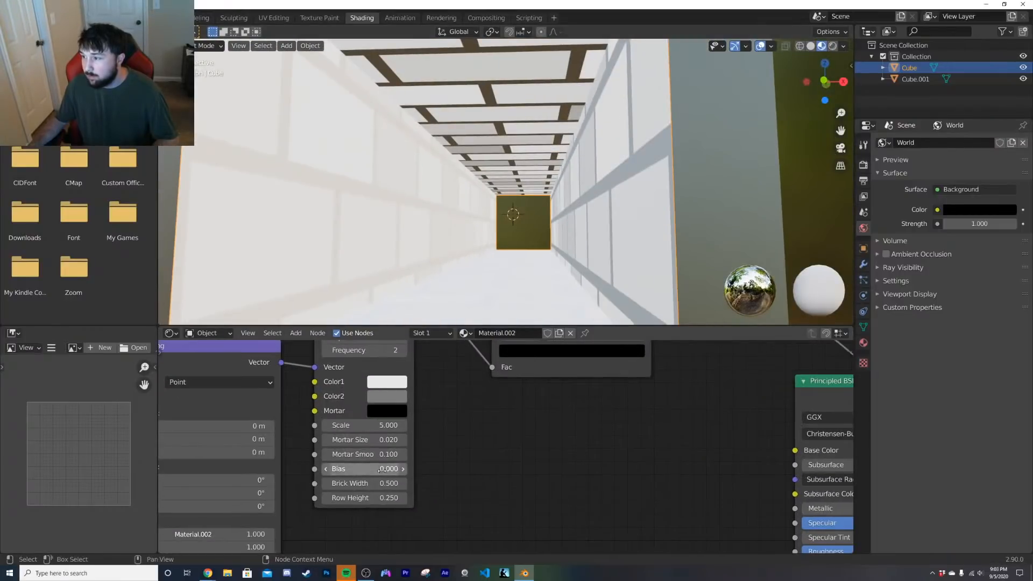
pyautogui.click(367, 501)
pyautogui.write('0.5')
pyautogui.press('Return')
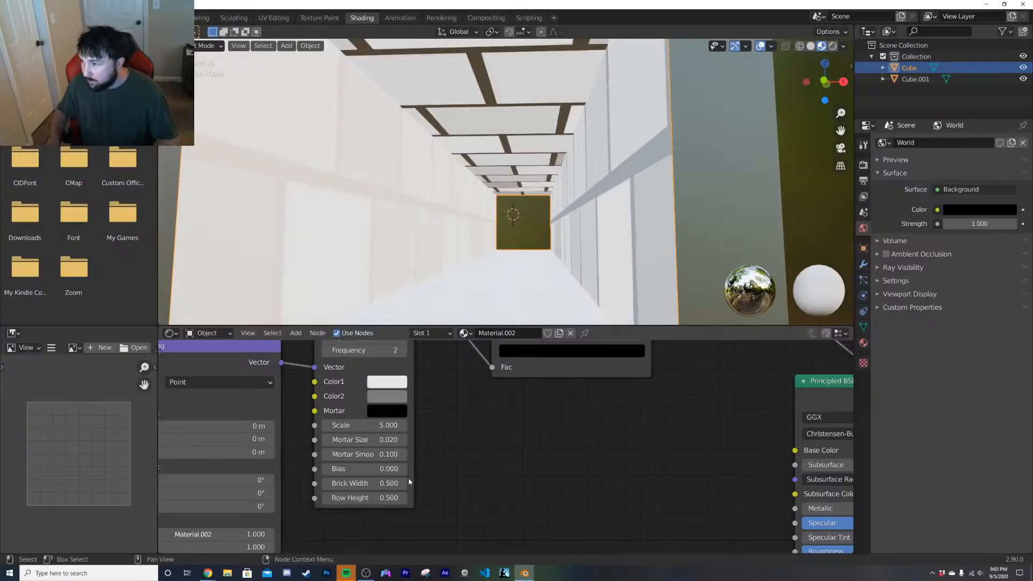
pyautogui.moveTo(508, 412); pyautogui.dragTo(477, 426, button='middle')
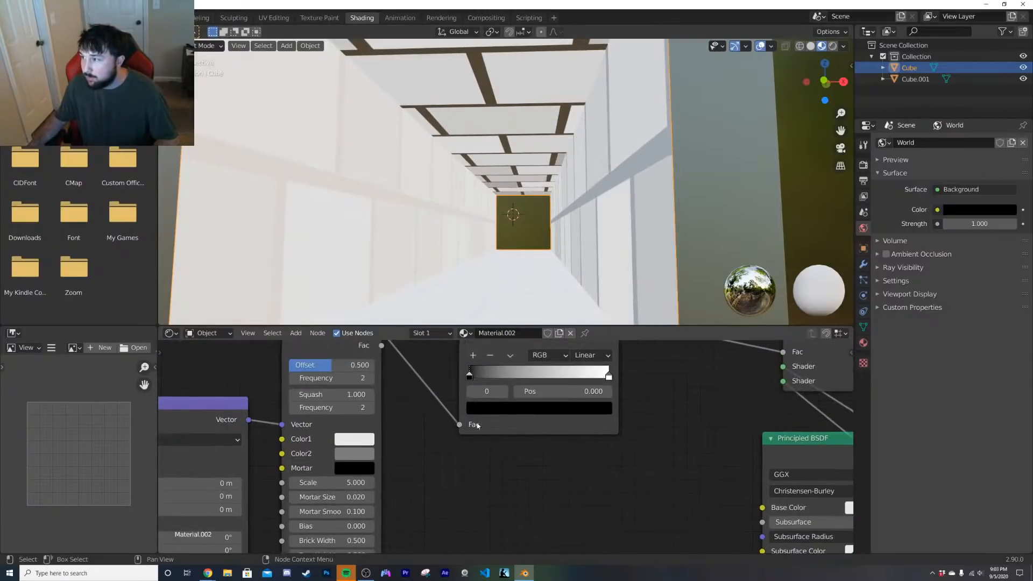
pyautogui.moveTo(479, 373); pyautogui.dragTo(440, 371)
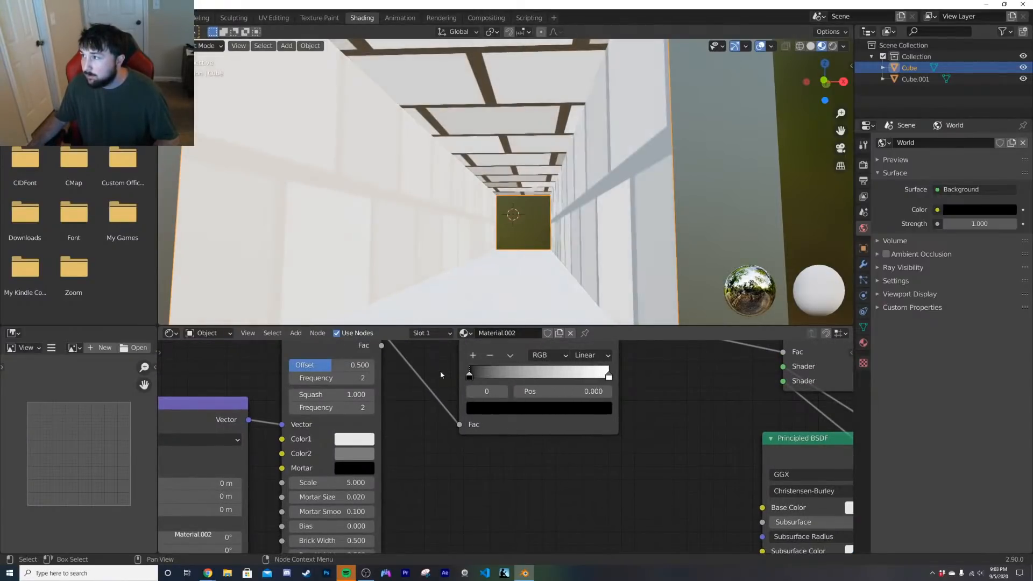
pyautogui.moveTo(344, 364); pyautogui.dragTo(380, 364)
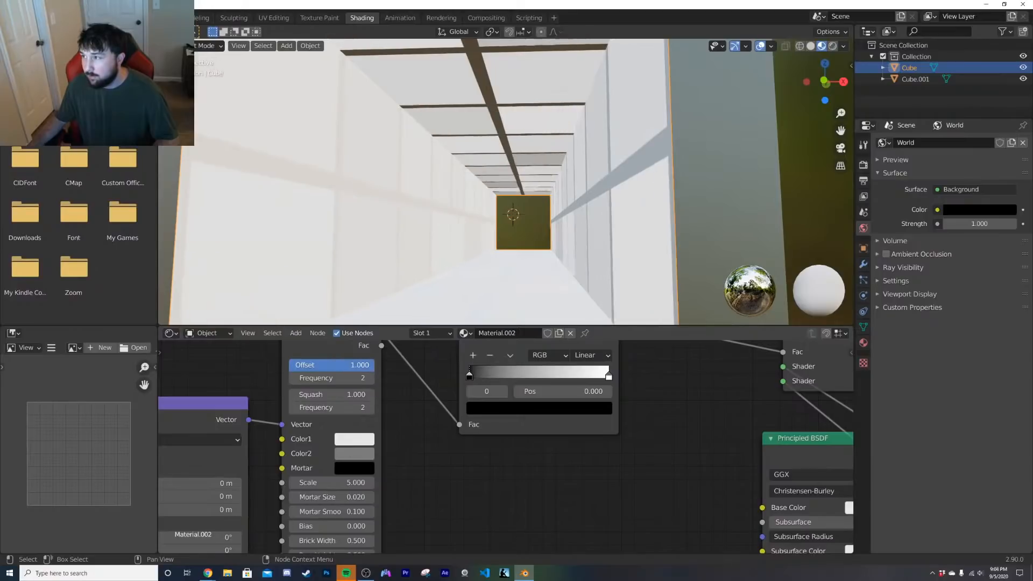
# Step: Set the Brick Texture's scale to about 30.9, mortar size to 0.125 and mortar smooth to 0.3
pyautogui.moveTo(338, 482)
pyautogui.mouseDown()
pyautogui.moveTo(420, 482)
pyautogui.moveTo(336, 482)
pyautogui.mouseUp()
pyautogui.moveTo(337, 483); pyautogui.dragTo(343, 433, button='middle')
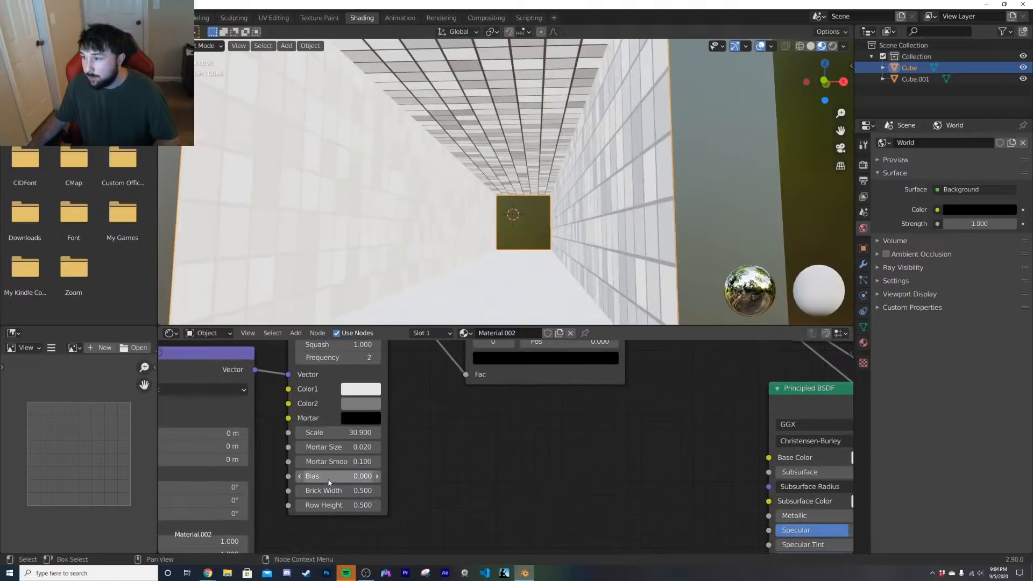
pyautogui.moveTo(349, 463); pyautogui.dragTo(371, 448)
pyautogui.hotkey('ctrl', 'z')
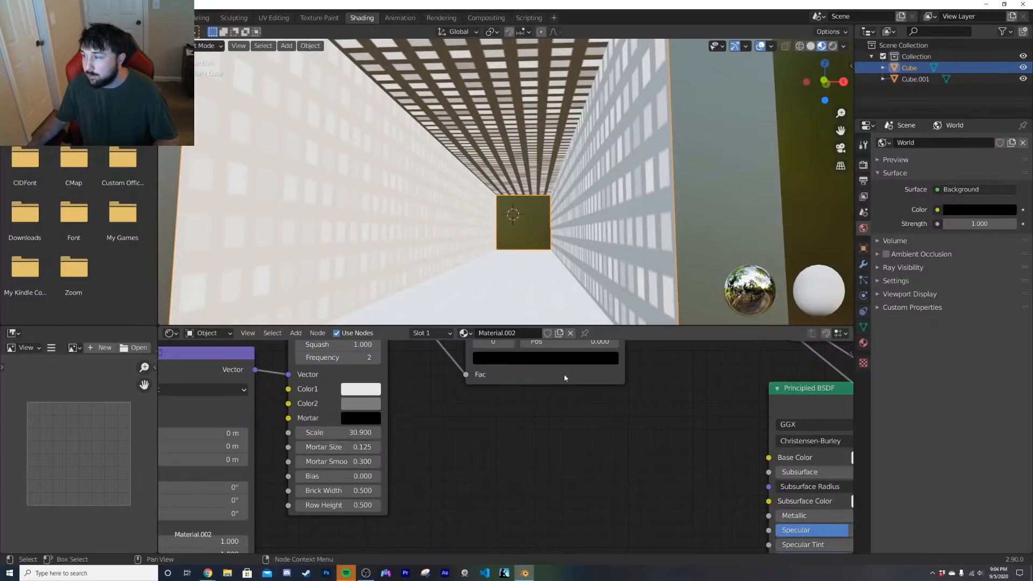
# Step: Set the ColorRamp's interpolation to Constant and move its white stop to about 0.705
pyautogui.moveTo(579, 364); pyautogui.dragTo(543, 450, button='middle')
pyautogui.click(577, 391)
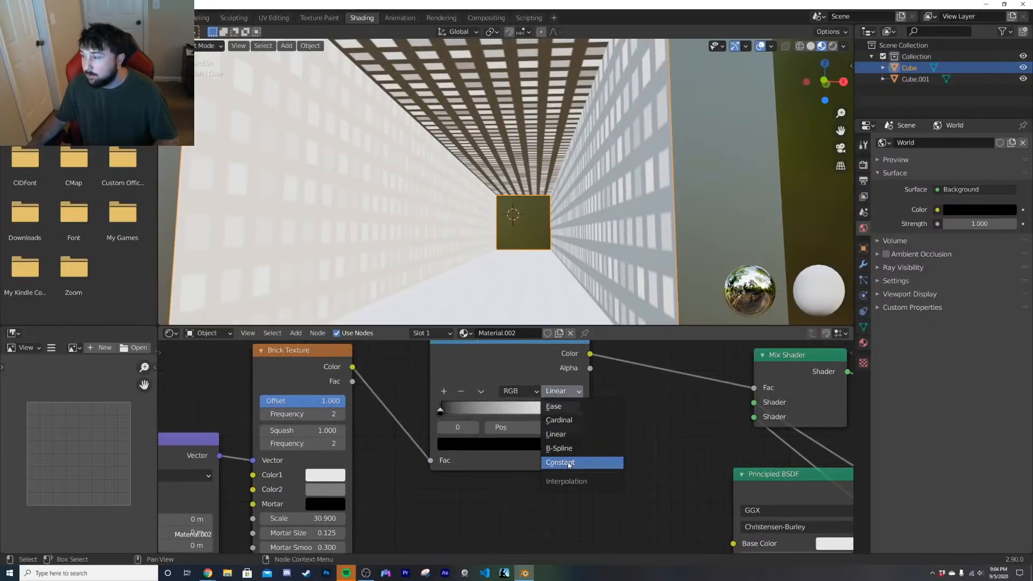
pyautogui.click(566, 461)
pyautogui.moveTo(579, 413); pyautogui.dragTo(539, 413)
# Step: Increase the Brick Texture's scale to about 62.38
pyautogui.moveTo(343, 502); pyautogui.dragTo(363, 462, button='middle')
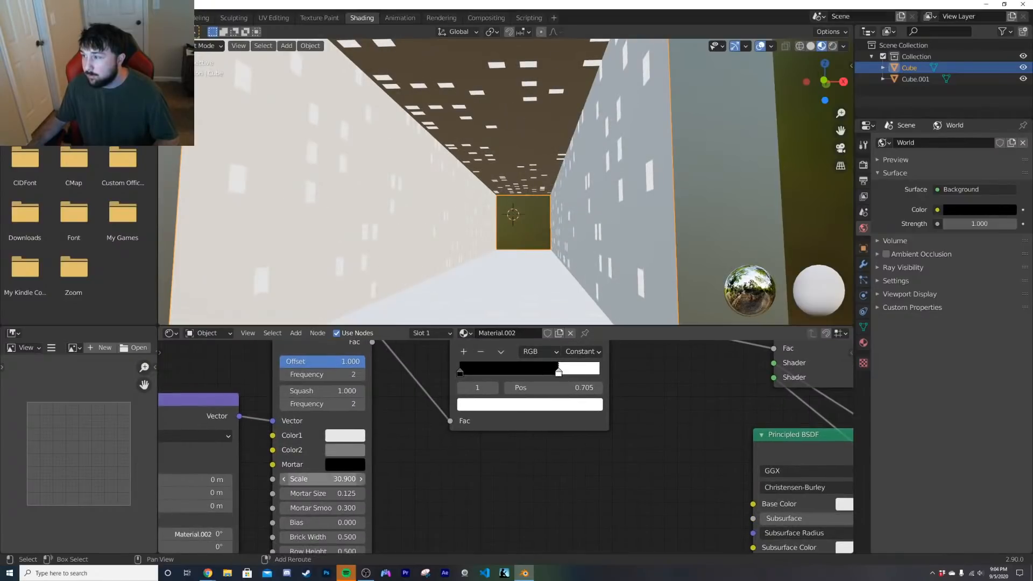
pyautogui.moveTo(340, 479); pyautogui.dragTo(509, 479)
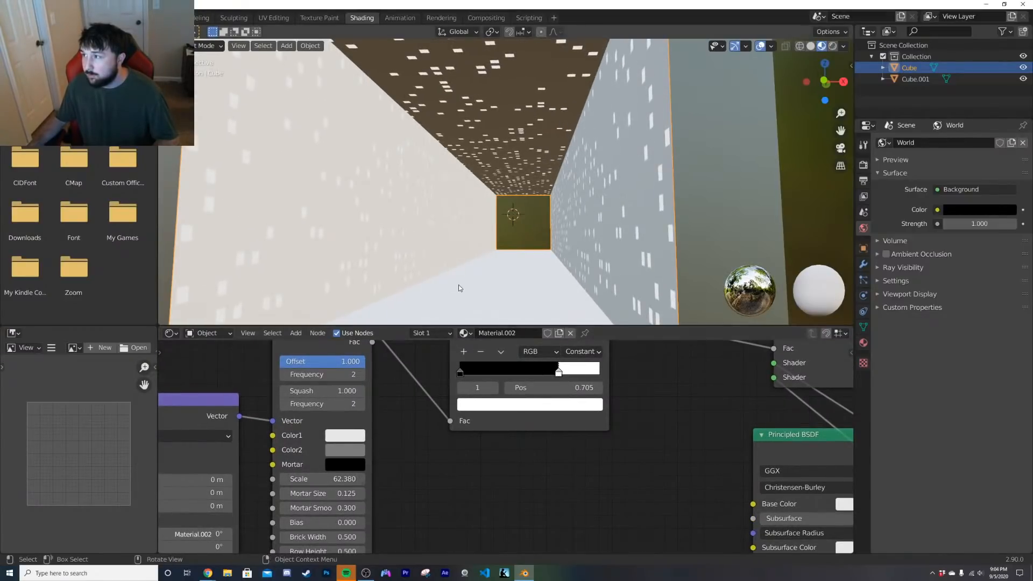
pyautogui.scroll(-4, 519, 466)
# Step: Set the Principled BSDF's roughness to 0 and its transmission to 1
pyautogui.moveTo(773, 516); pyautogui.dragTo(615, 398, button='middle')
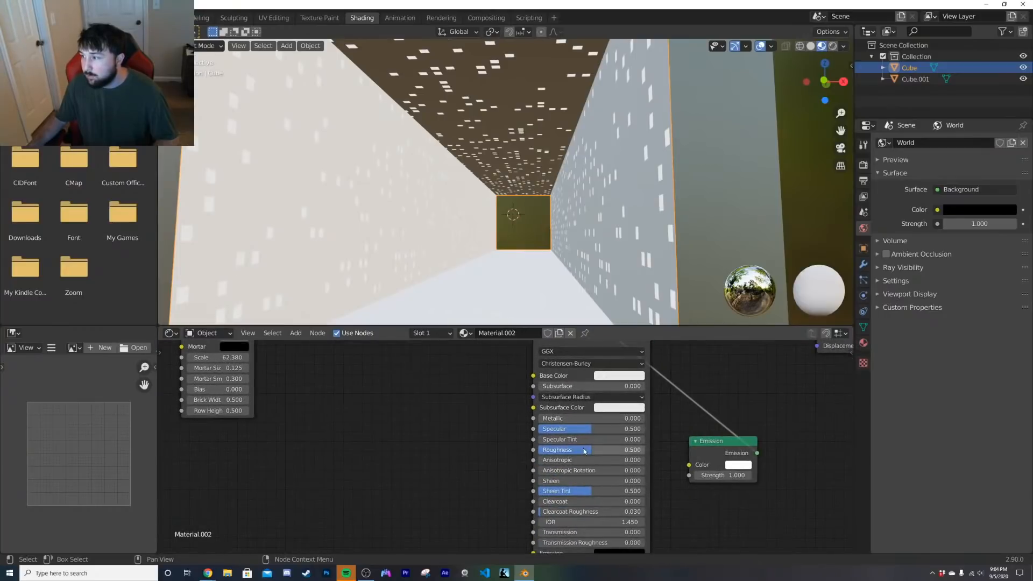
pyautogui.moveTo(583, 450); pyautogui.dragTo(530, 451)
pyautogui.moveTo(574, 527); pyautogui.dragTo(568, 502, button='middle')
pyautogui.moveTo(568, 507); pyautogui.dragTo(644, 506)
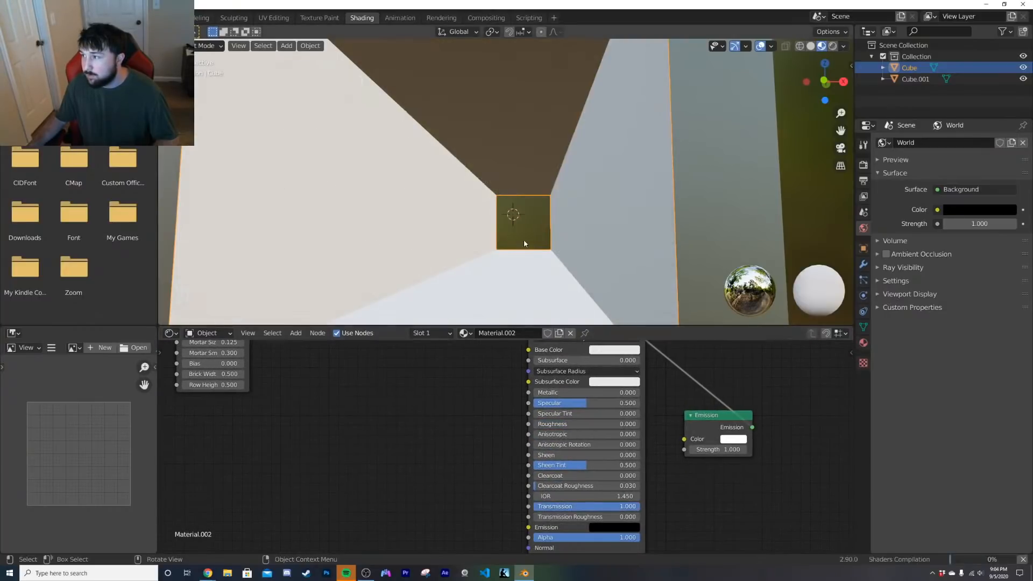
# Step: Preview the tunnel's interior in rendered viewport shading
pyautogui.press('z')
pyautogui.click(436, 209)
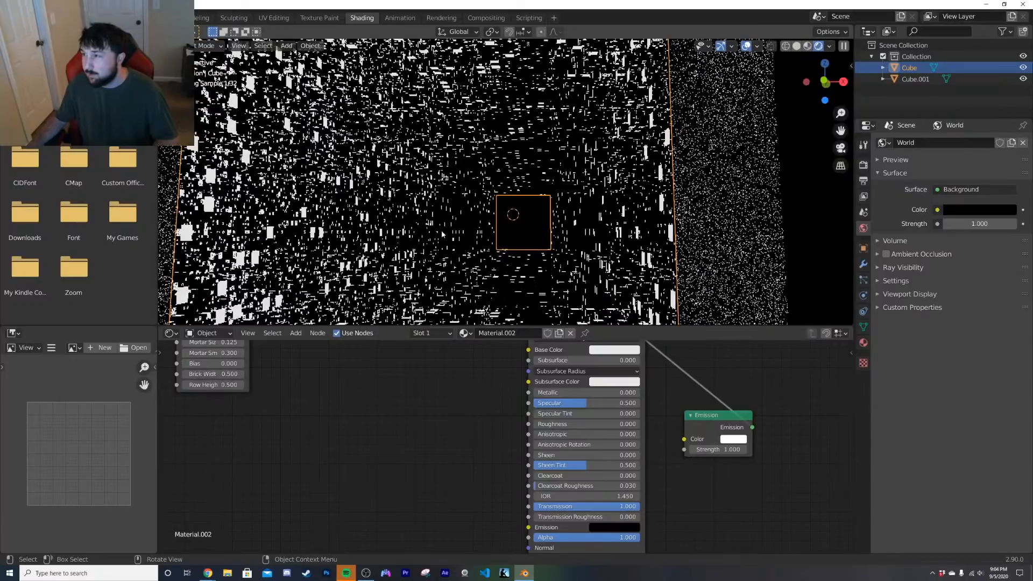
pyautogui.moveTo(442, 231); pyautogui.dragTo(544, 260, button='middle')
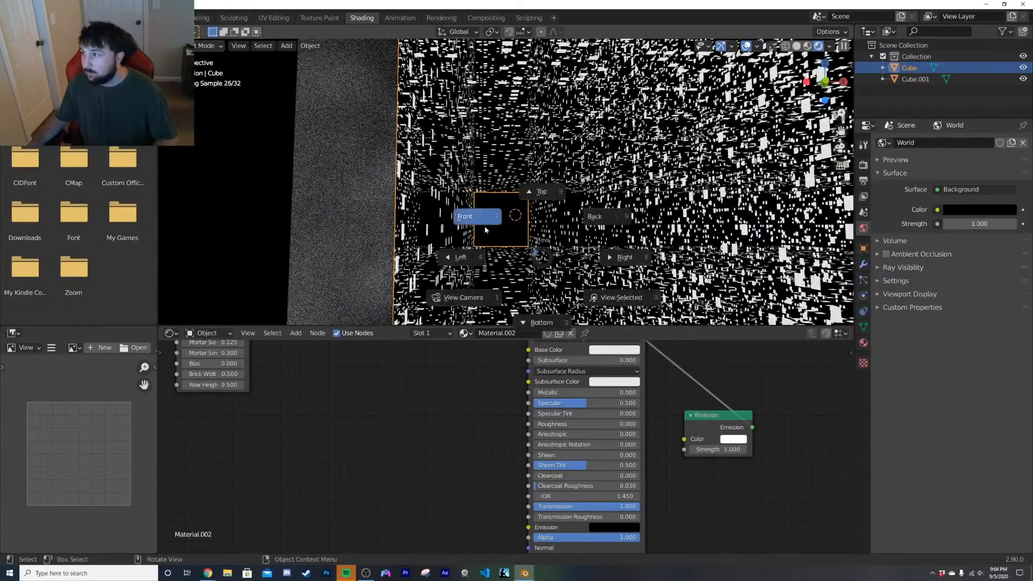
# Step: Add a camera to the scene from the front orthographic view
pyautogui.press('KP_7')
pyautogui.hotkey('shift', 'a')
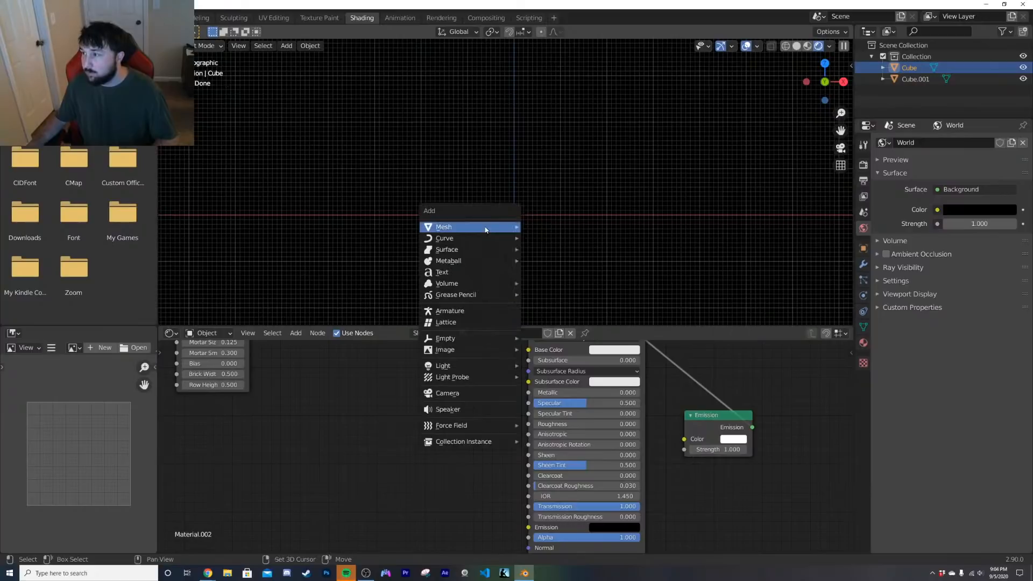
pyautogui.click(447, 393)
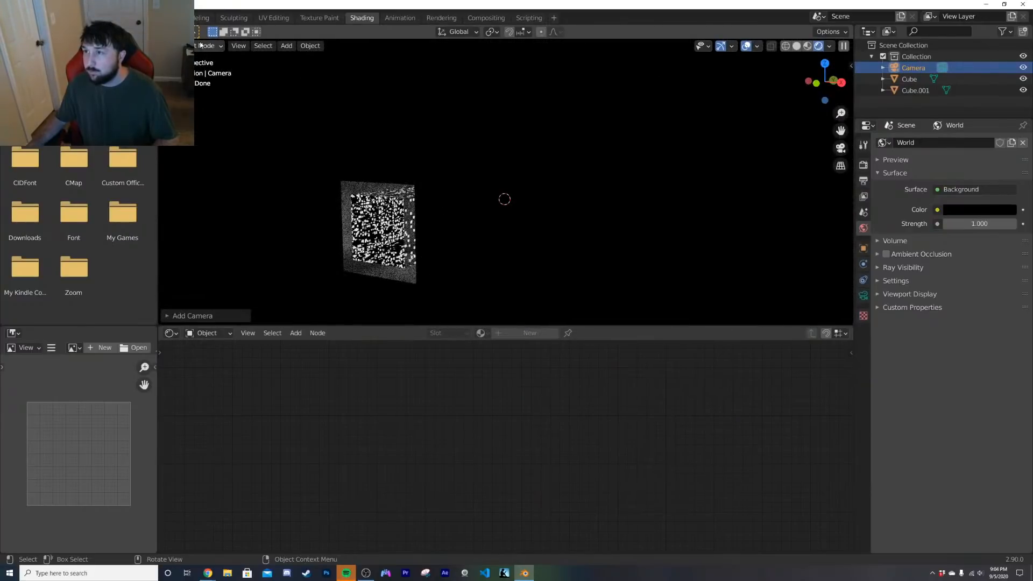
# Step: Switch to the Layout workspace and move the camera along the Y axis towards the tunnel's near opening
pyautogui.click(157, 18)
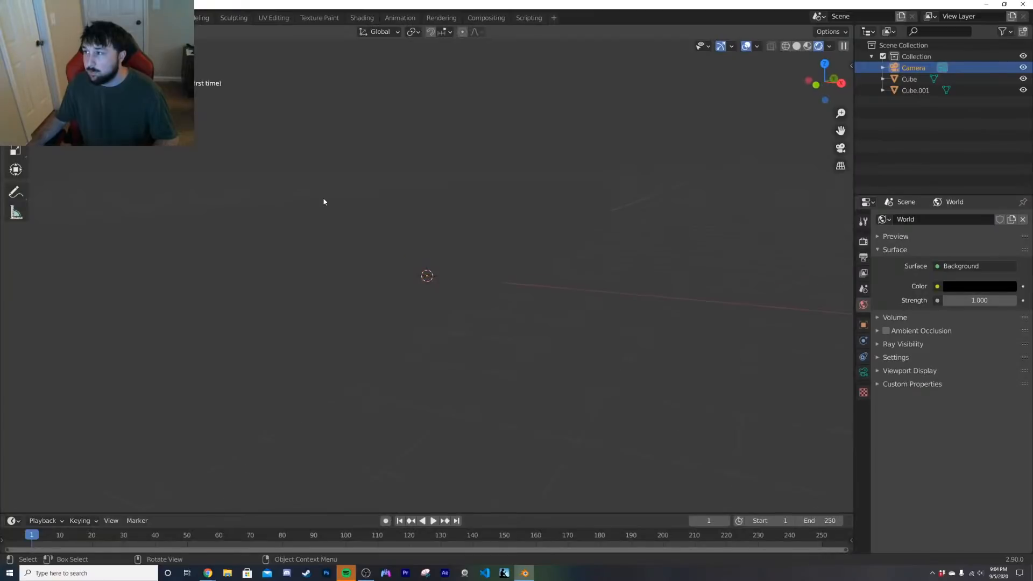
pyautogui.moveTo(401, 290); pyautogui.dragTo(364, 302, button='middle')
pyautogui.click(15, 130)
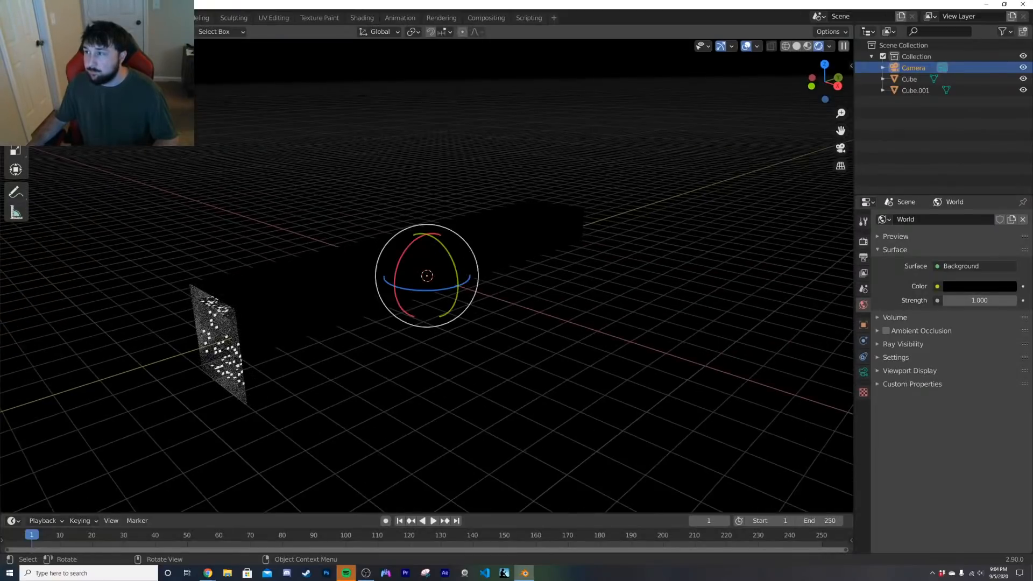
pyautogui.click(16, 110)
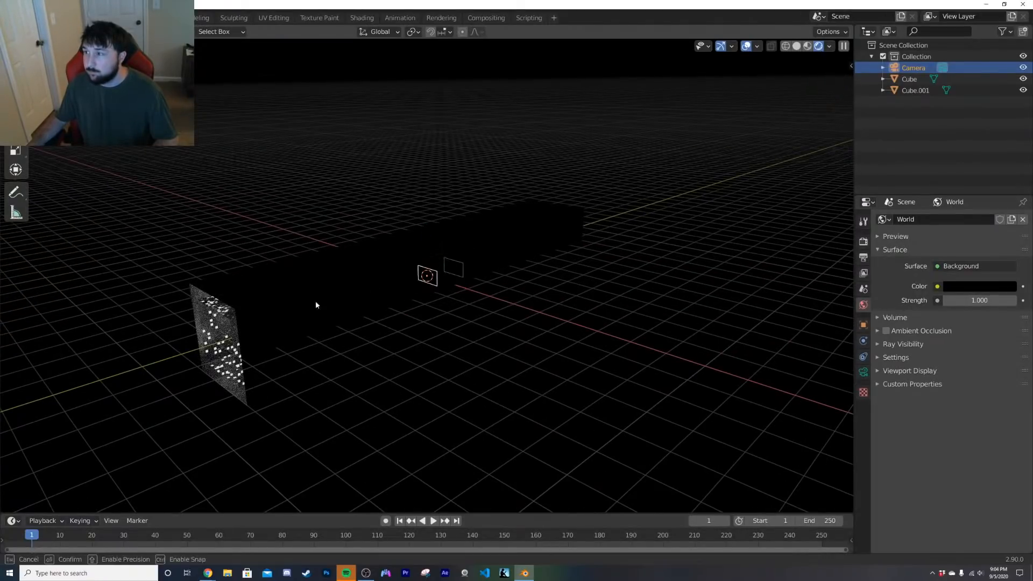
pyautogui.moveTo(461, 267); pyautogui.dragTo(404, 289)
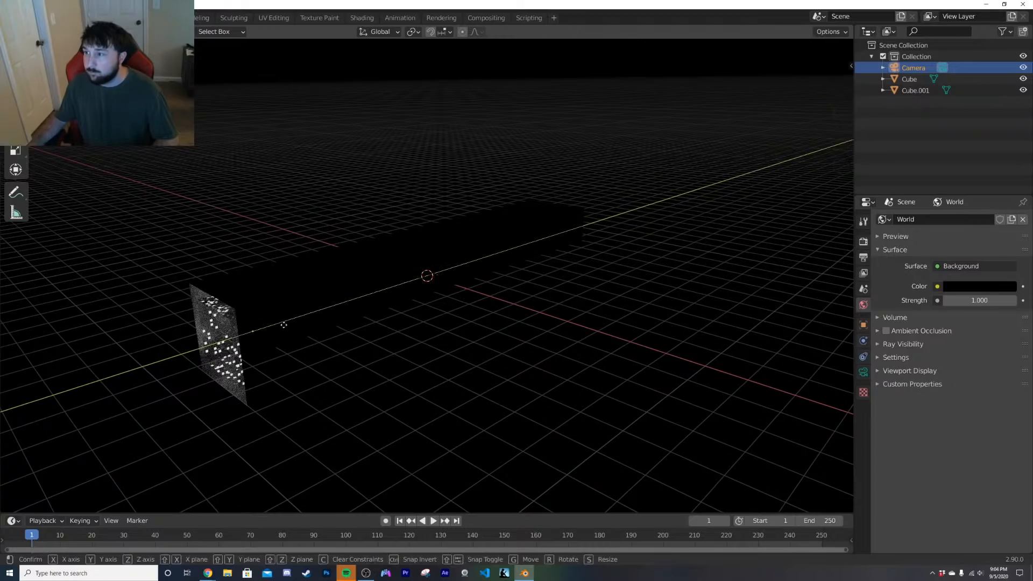
pyautogui.moveTo(284, 325); pyautogui.dragTo(282, 327)
# Step: Look through the camera at the tunnel and switch the viewport to solid shading
pyautogui.press('KP_0')
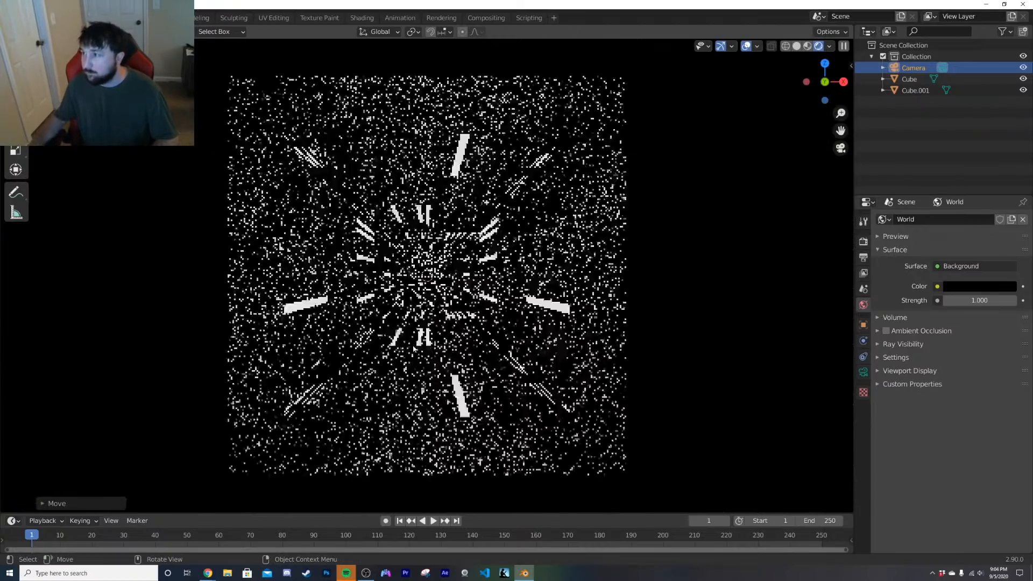
pyautogui.scroll(4, 414, 349)
pyautogui.scroll(-4, 415, 349)
pyautogui.press('z')
pyautogui.click(431, 350)
pyautogui.moveTo(429, 351)
pyautogui.mouseDown(button='middle')
pyautogui.moveTo(440, 348)
pyautogui.moveTo(379, 350)
pyautogui.mouseUp(button='middle')
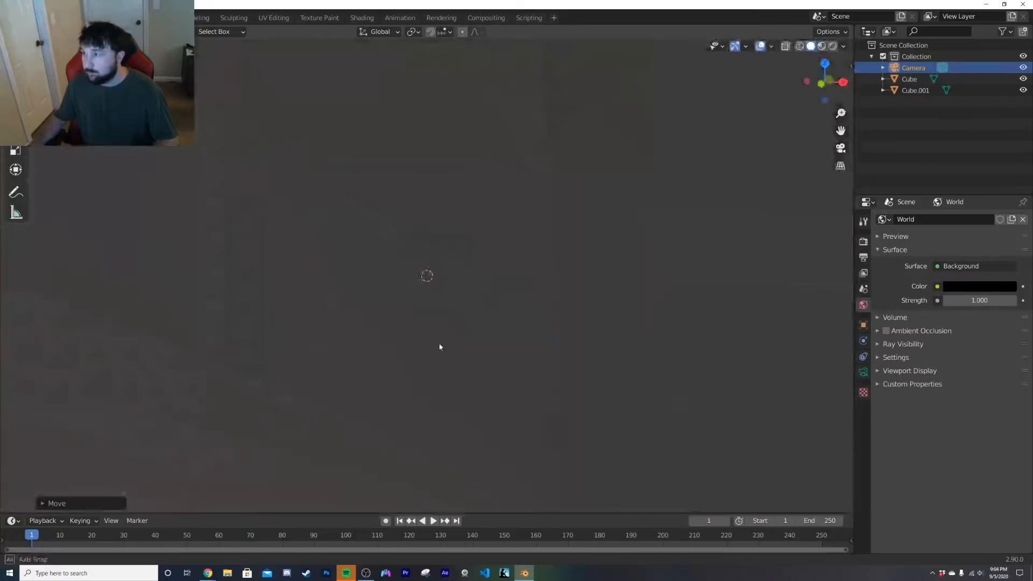
# Step: Return to the camera view and set the camera's focal length to about 29.6 mm
pyautogui.press('KP_0')
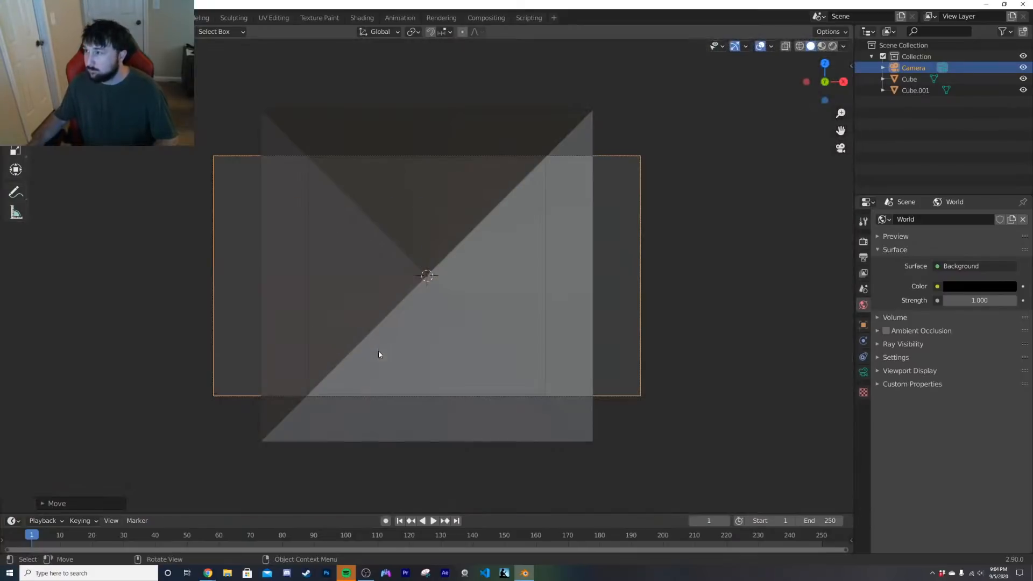
pyautogui.click(863, 371)
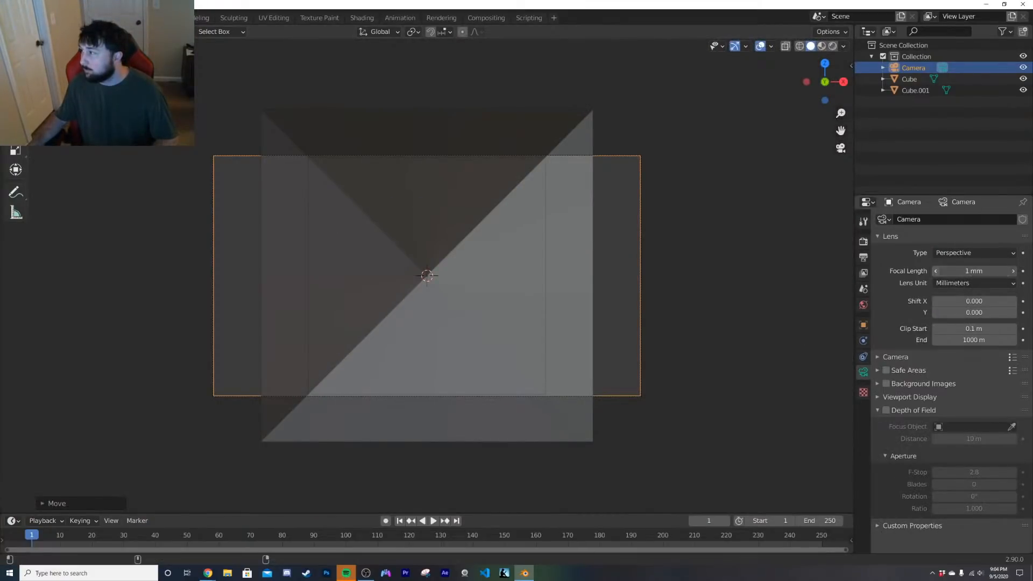
pyautogui.moveTo(972, 271)
pyautogui.mouseDown()
pyautogui.moveTo(1028, 271)
pyautogui.moveTo(985, 271)
pyautogui.mouseUp()
# Step: Fit the camera frame to the viewport and preview the tunnel in rendered shading
pyautogui.press('z')
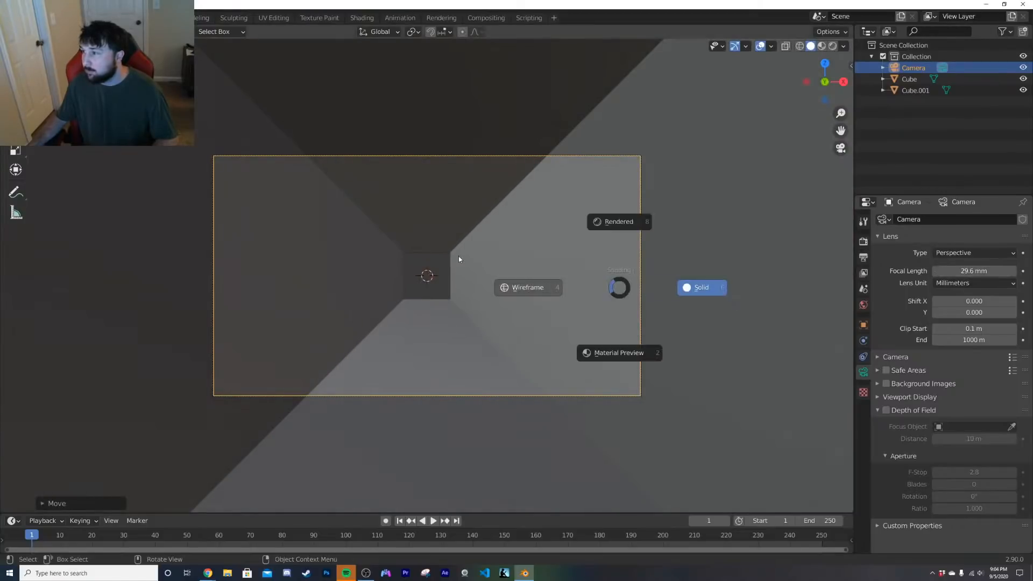
pyautogui.click(485, 215)
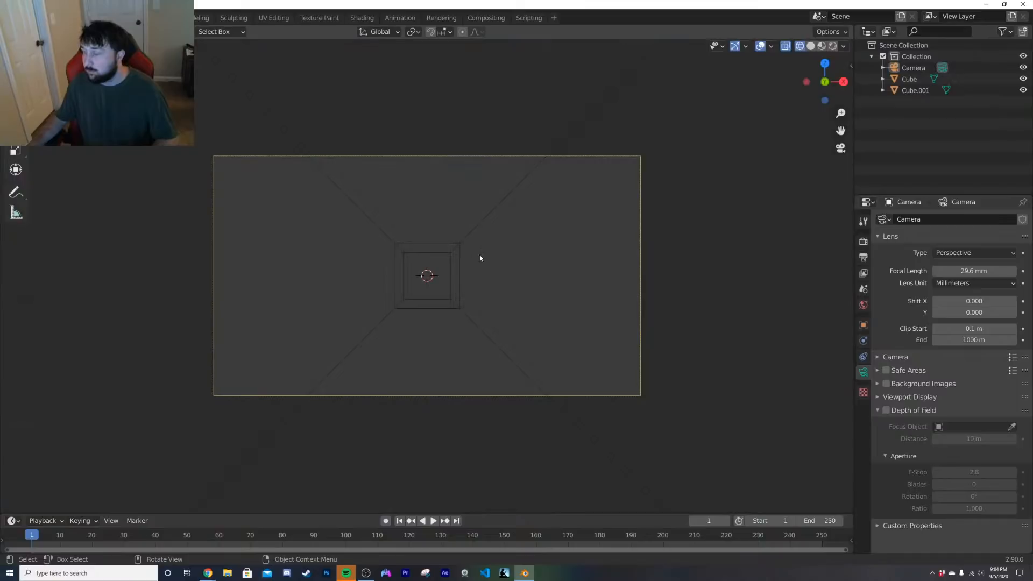
pyautogui.press('Home')
pyautogui.press('z')
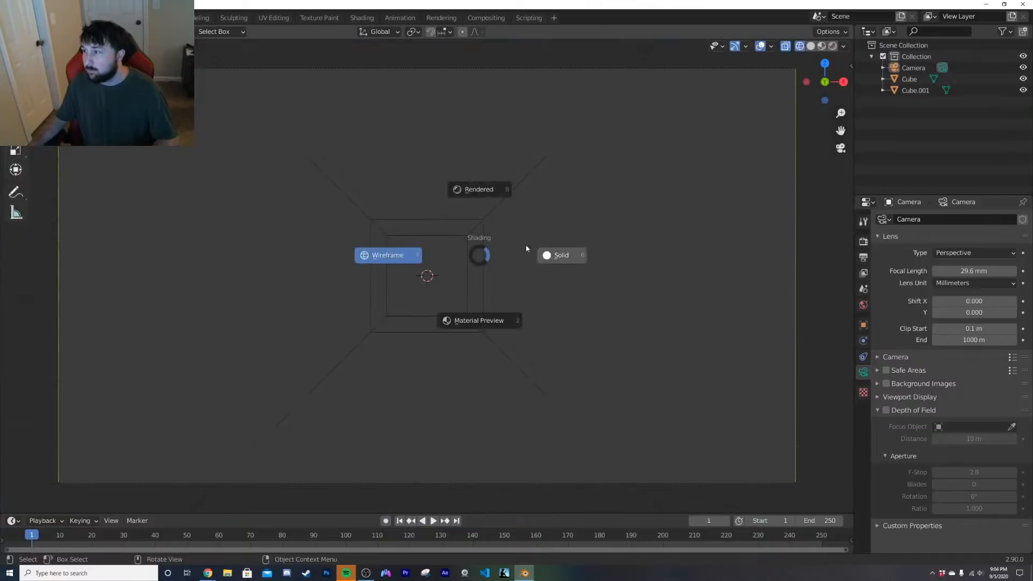
pyautogui.click(480, 238)
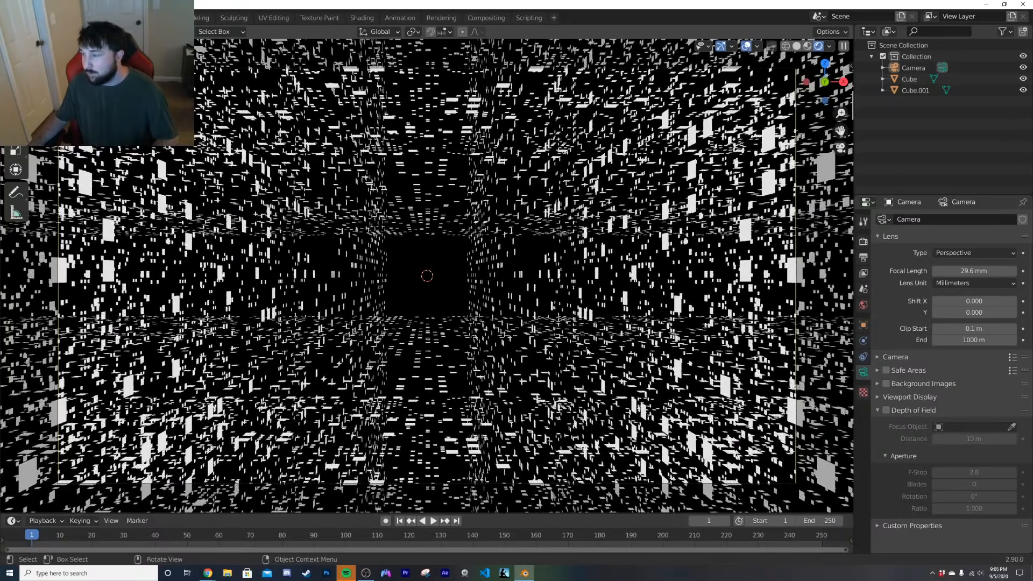
# Step: Leave the camera view, select the inner tunnel and switch to the Shading workspace
pyautogui.moveTo(588, 352); pyautogui.dragTo(622, 329, button='middle')
pyautogui.scroll(-4, 590, 359)
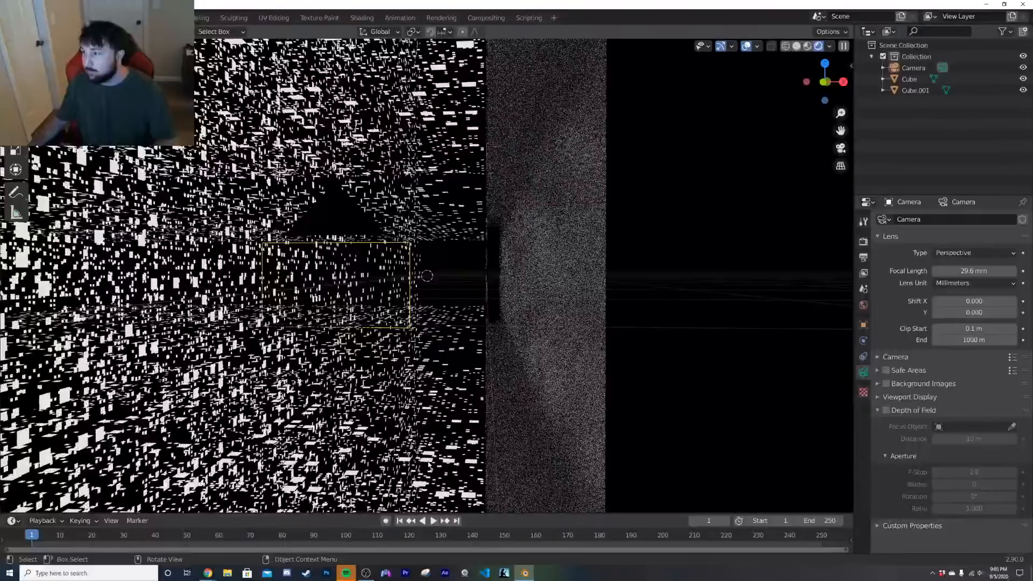
pyautogui.click(429, 463)
pyautogui.click(362, 18)
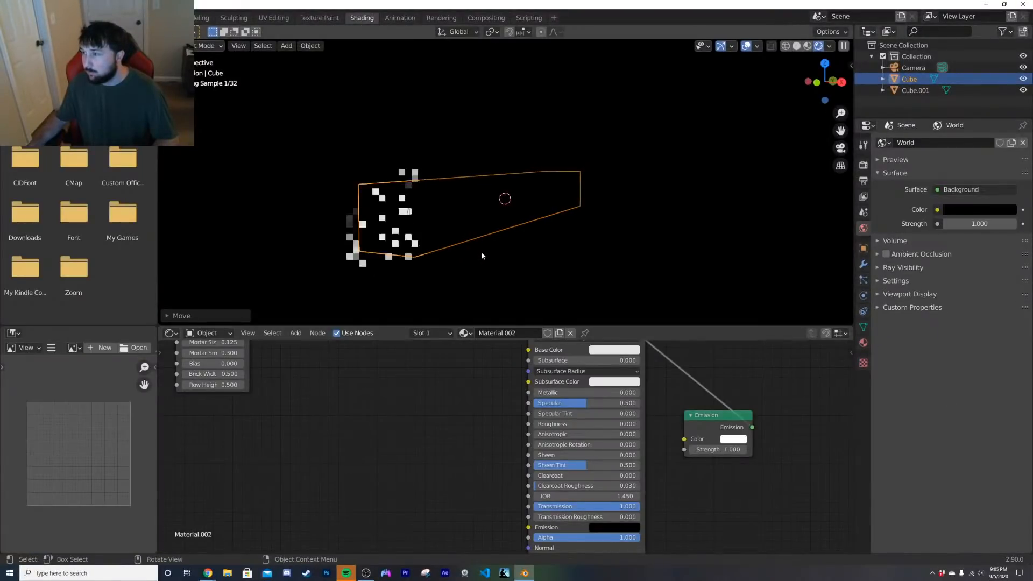
# Step: Set the inner tunnel's Principled BSDF roughness to about 0.083, judging the reflections through the camera
pyautogui.scroll(3, 482, 253)
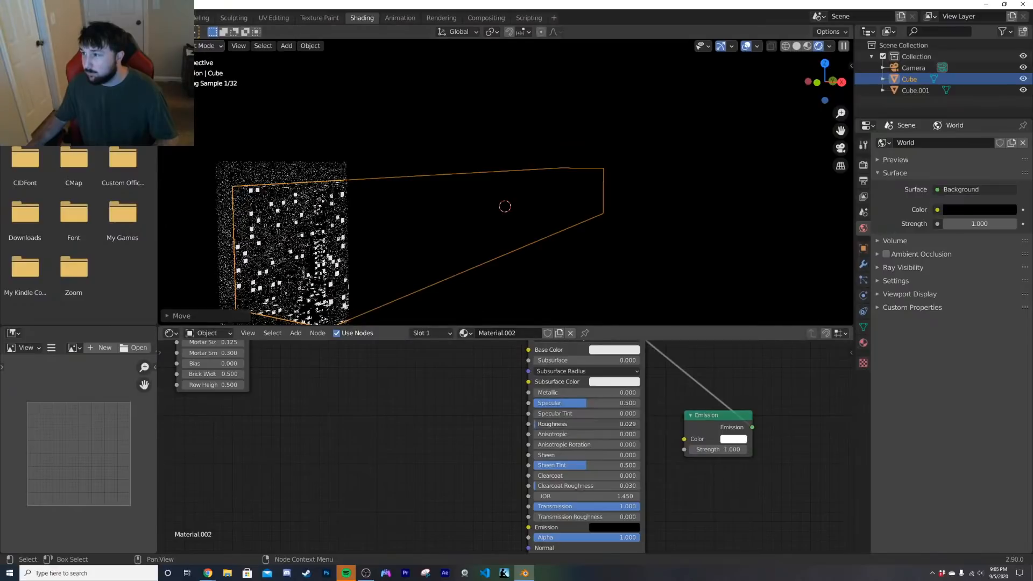
pyautogui.moveTo(537, 424); pyautogui.dragTo(540, 424)
pyautogui.moveTo(434, 257); pyautogui.dragTo(449, 259, button='middle')
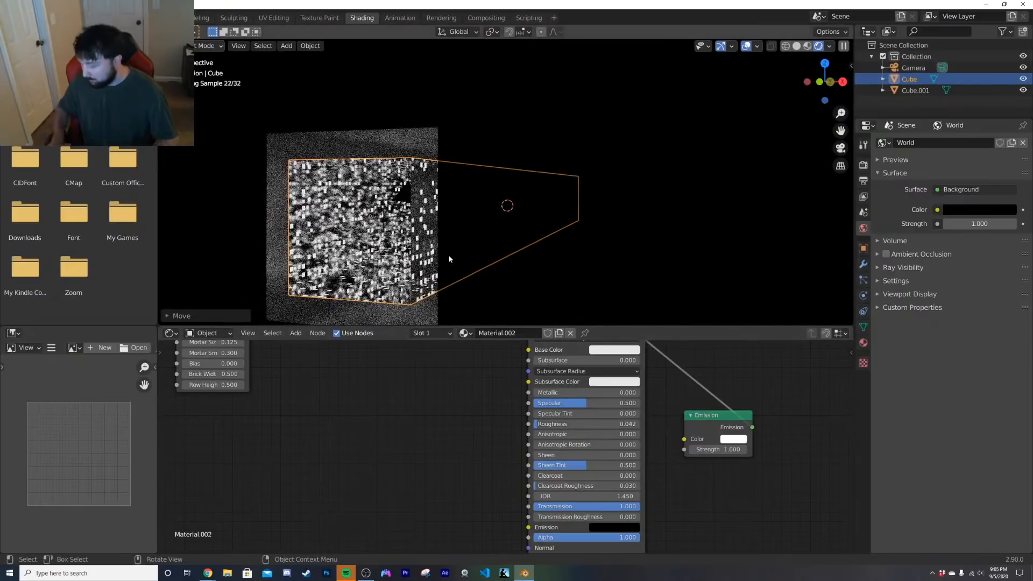
pyautogui.press('KP_0')
pyautogui.scroll(2, 544, 294)
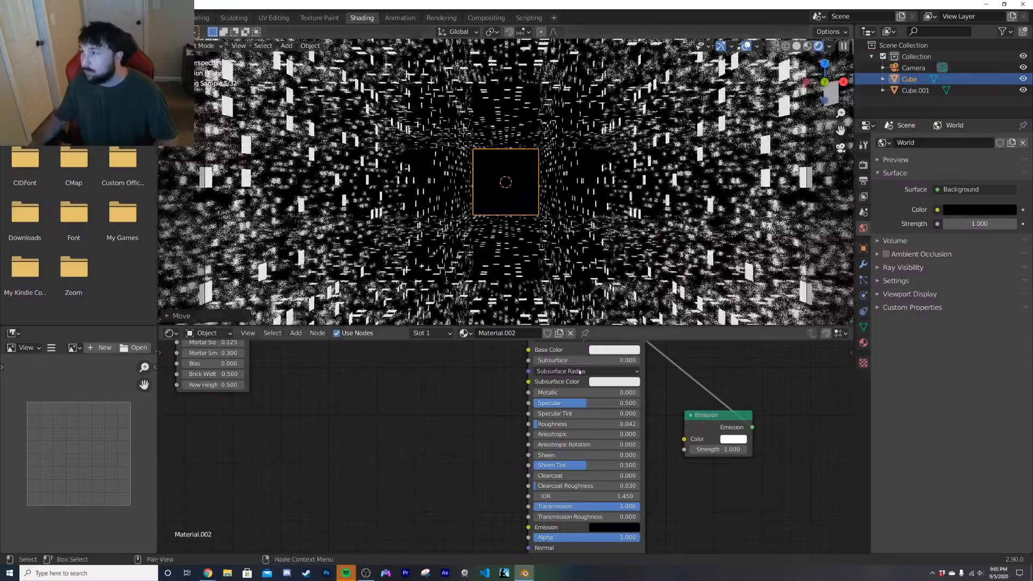
pyautogui.moveTo(581, 424)
pyautogui.mouseDown()
pyautogui.moveTo(597, 424)
pyautogui.moveTo(584, 425)
pyautogui.mouseUp()
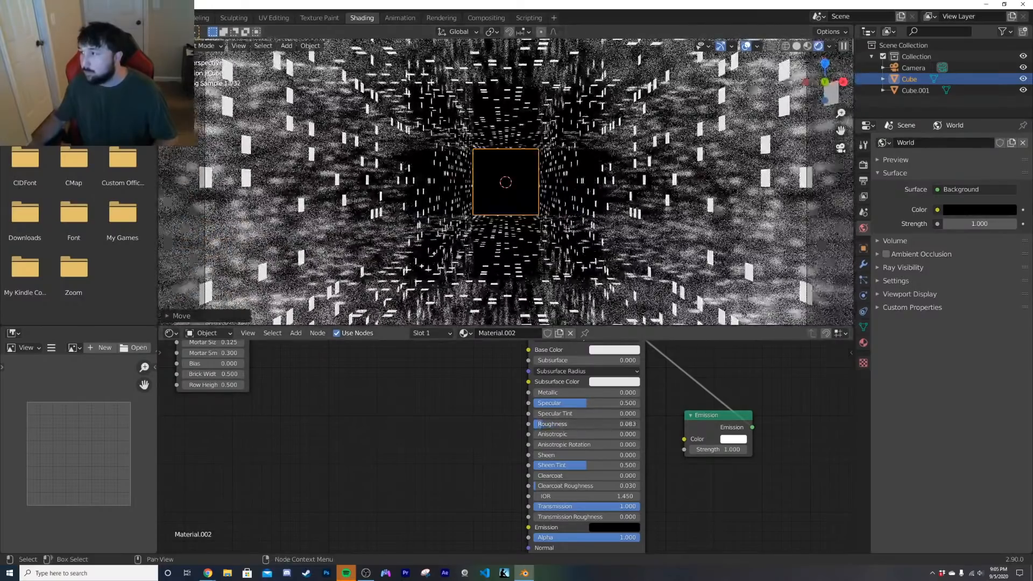
pyautogui.scroll(-2, 506, 182)
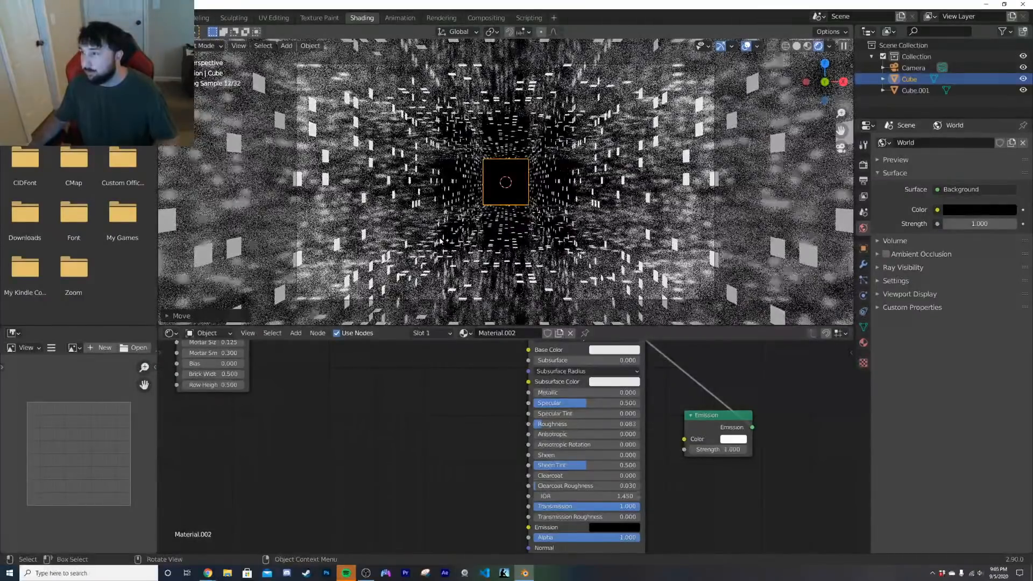
# Step: Switch the viewport to material preview and light it with the scene world instead of the studio environment
pyautogui.press('z')
pyautogui.click(422, 305)
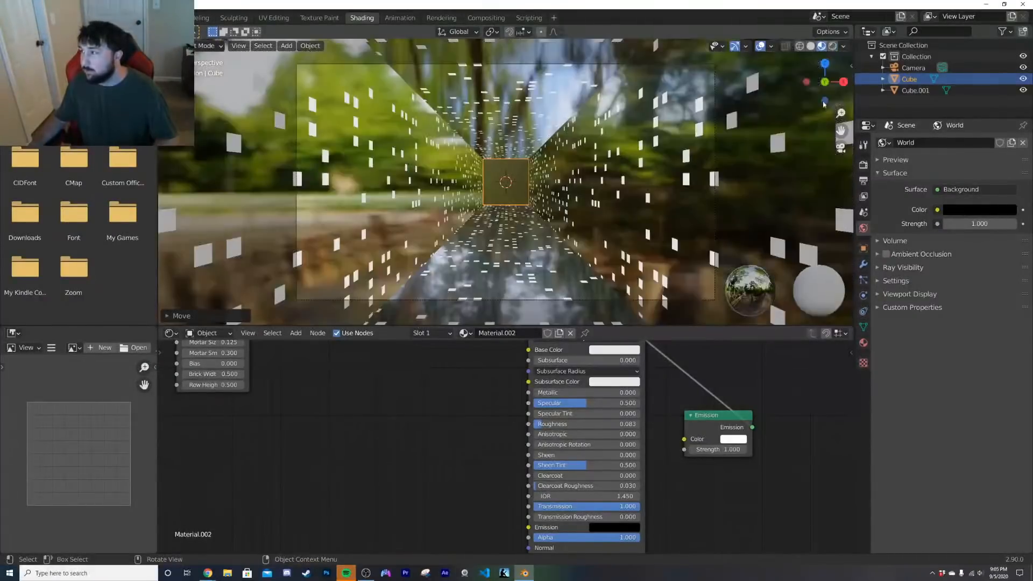
pyautogui.click(843, 46)
pyautogui.click(781, 112)
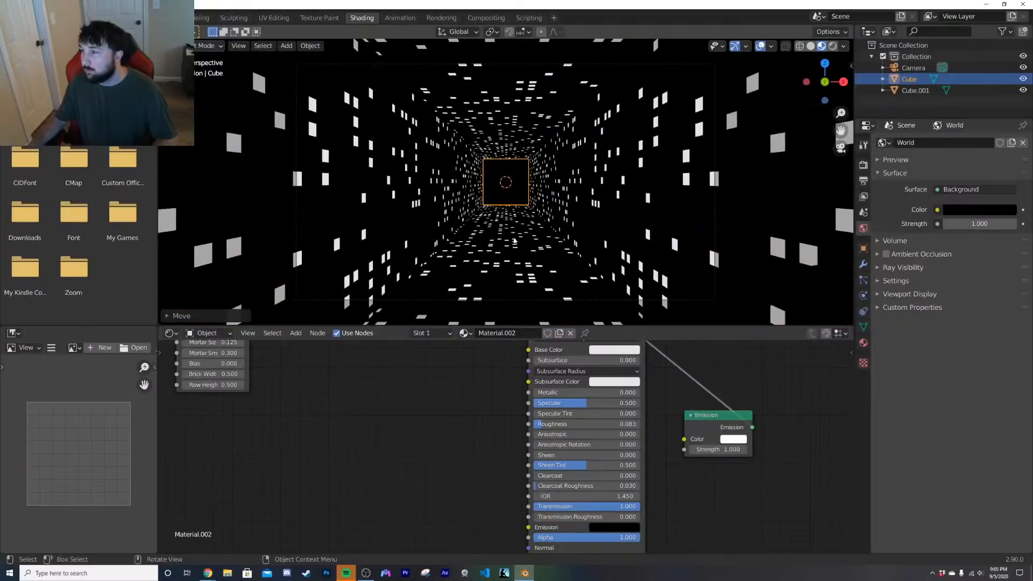
# Step: Set the render engine to Eevee and enable Ambient Occlusion, Bloom, Screen Space Reflections and Motion Blur
pyautogui.click(863, 164)
pyautogui.click(967, 143)
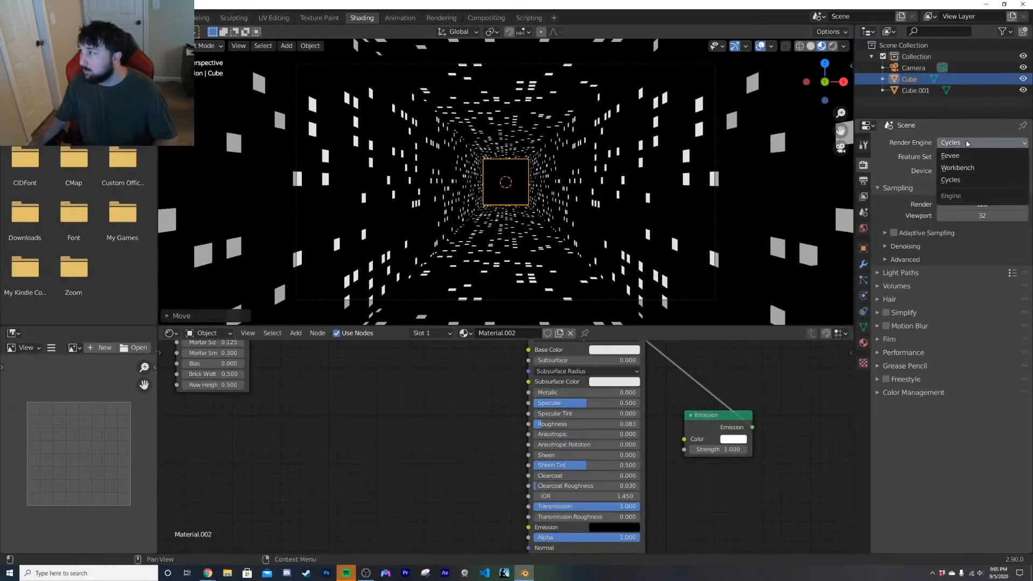
pyautogui.click(967, 156)
pyautogui.click(886, 219)
pyautogui.click(886, 232)
pyautogui.click(888, 245)
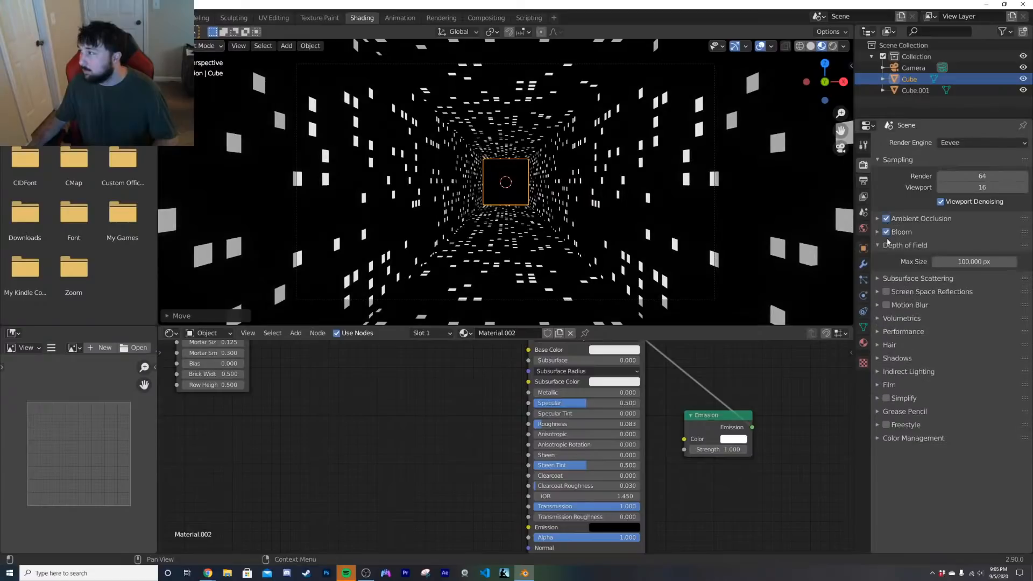
pyautogui.click(885, 292)
pyautogui.click(886, 305)
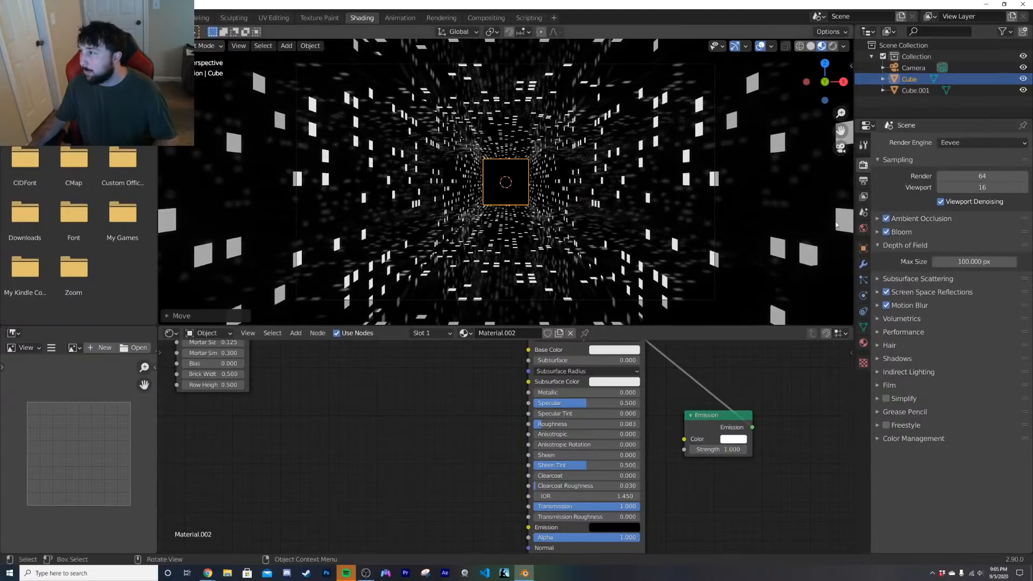
# Step: Set the Emission node to strength 23.6 and a light blue color, with the render engine back on Cycles
pyautogui.moveTo(727, 449); pyautogui.dragTo(769, 450)
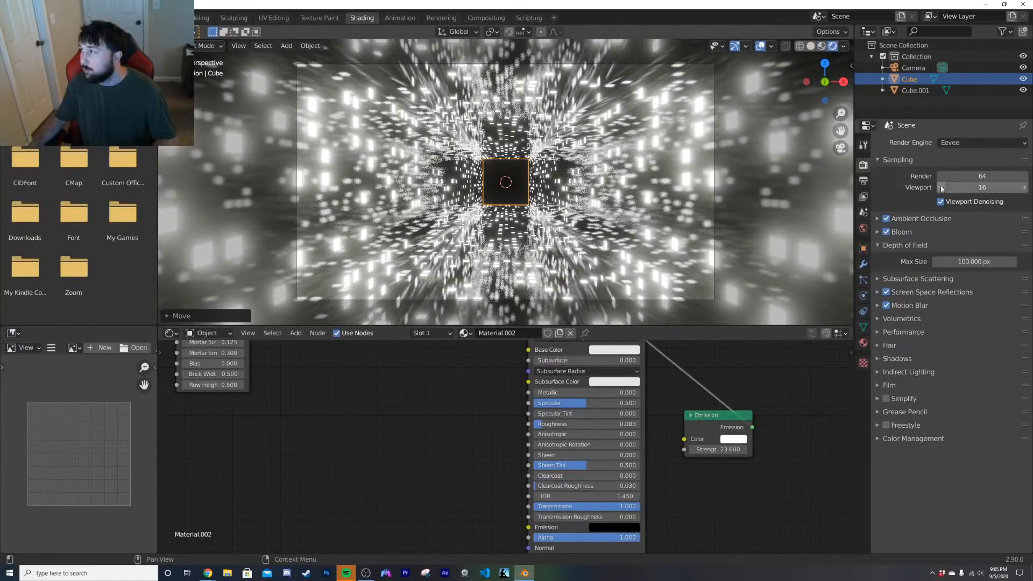
pyautogui.press('Return')
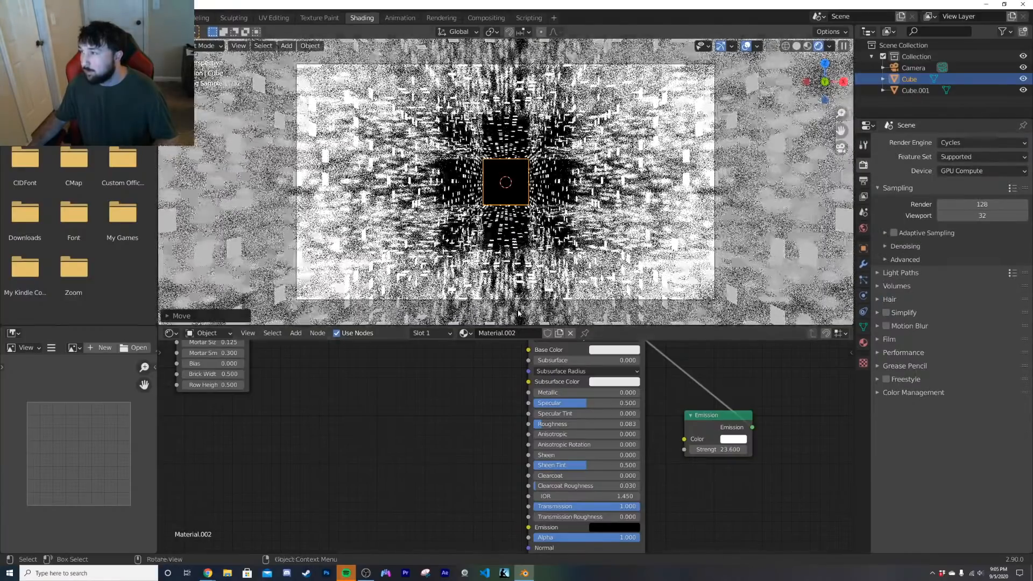
pyautogui.click(733, 439)
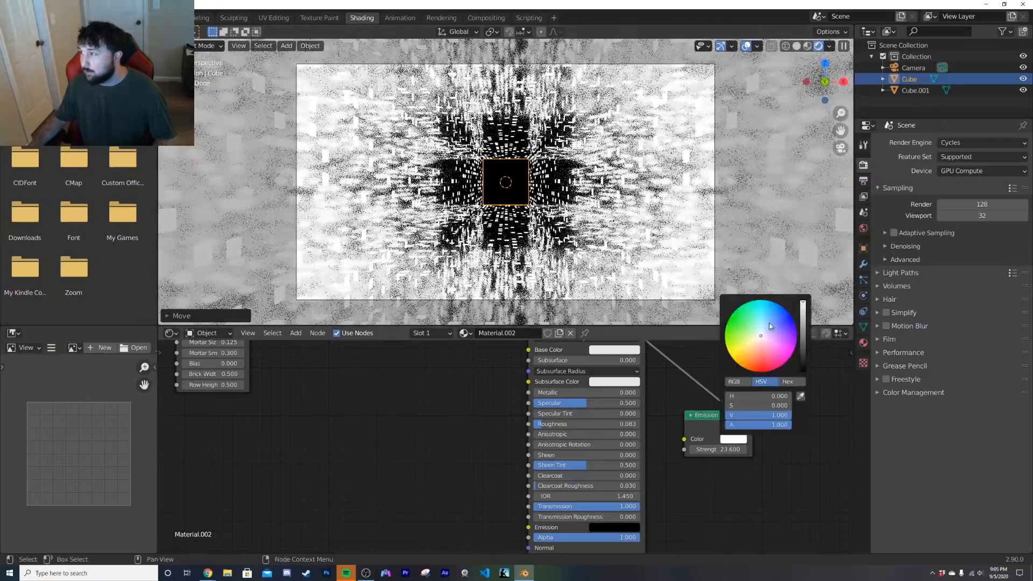
pyautogui.moveTo(769, 326); pyautogui.dragTo(770, 317)
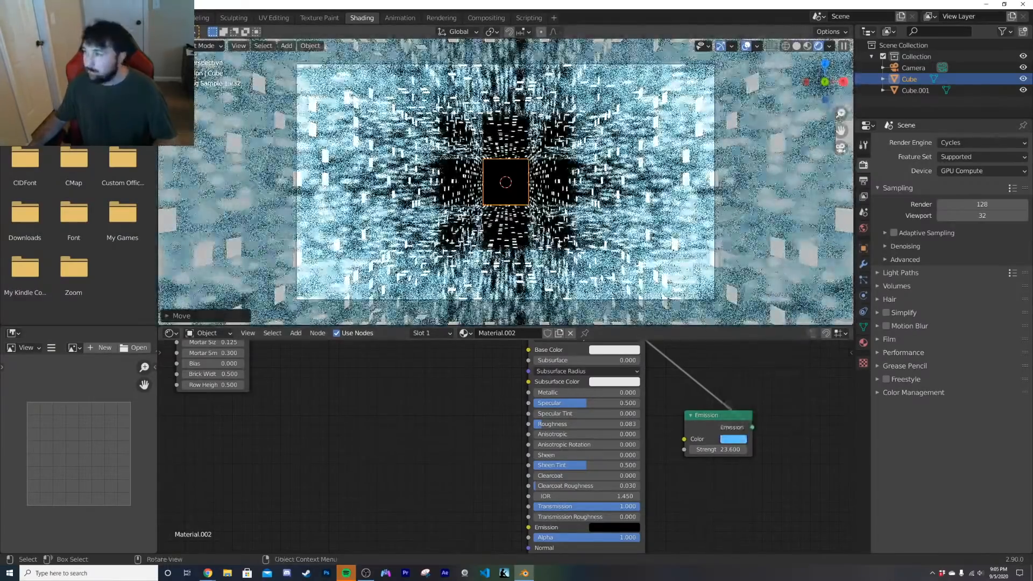
# Step: Darken the inner tunnel's Principled BSDF base color to a dark grey with a value of about 0.2 or lower
pyautogui.scroll(2, 499, 257)
pyautogui.moveTo(610, 354); pyautogui.dragTo(580, 420, button='middle')
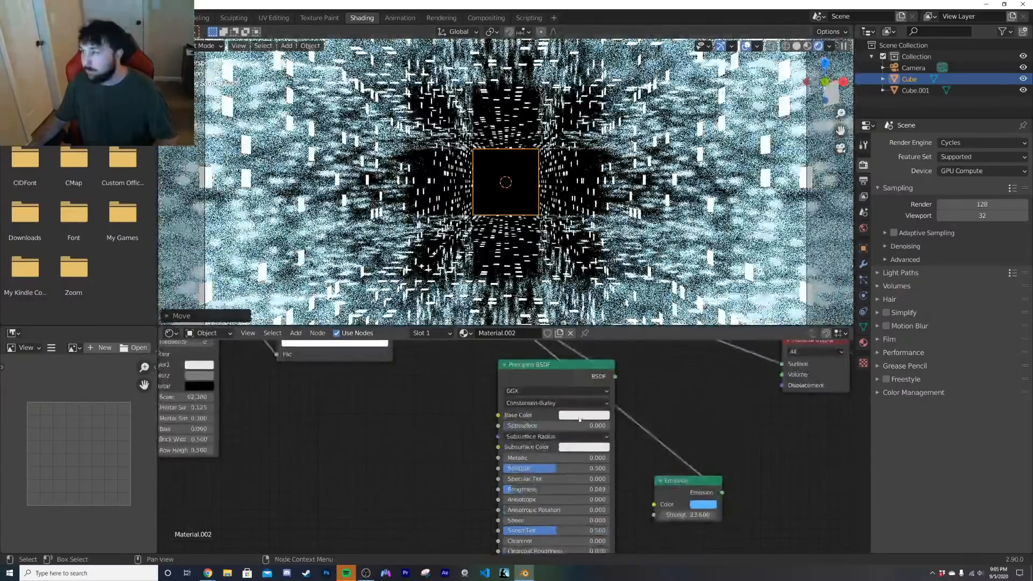
pyautogui.click(580, 420)
pyautogui.moveTo(643, 321); pyautogui.dragTo(645, 339)
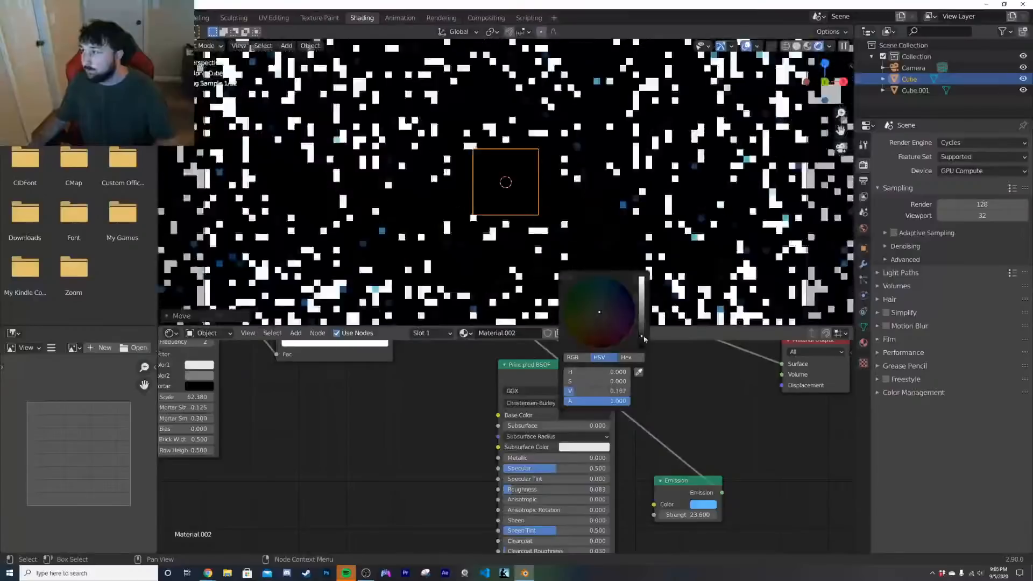
pyautogui.scroll(-5, 421, 428)
pyautogui.scroll(3, 421, 428)
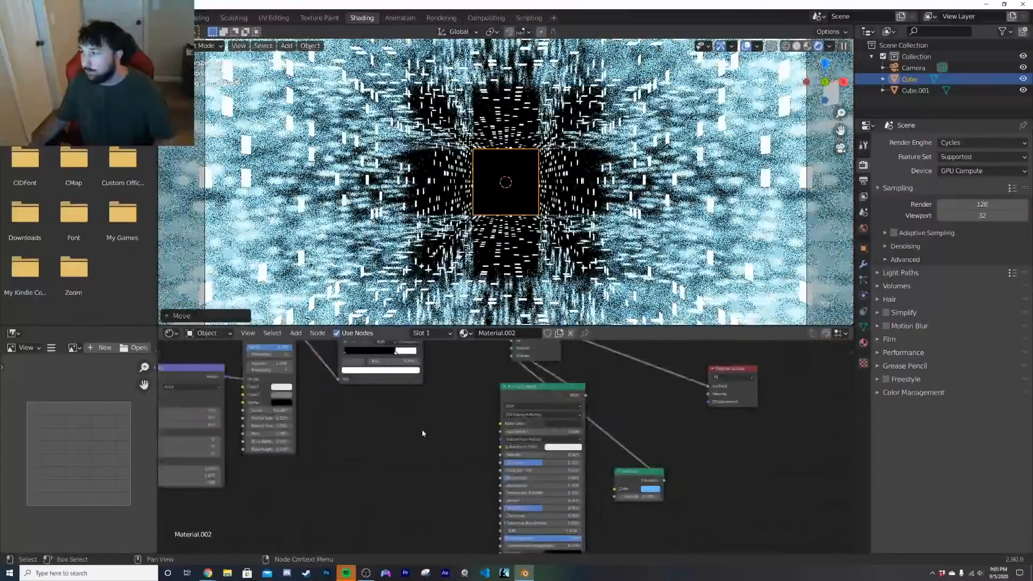
# Step: Set the Brick Texture's offset frequency to 1 after trying out higher values
pyautogui.scroll(1, 422, 433)
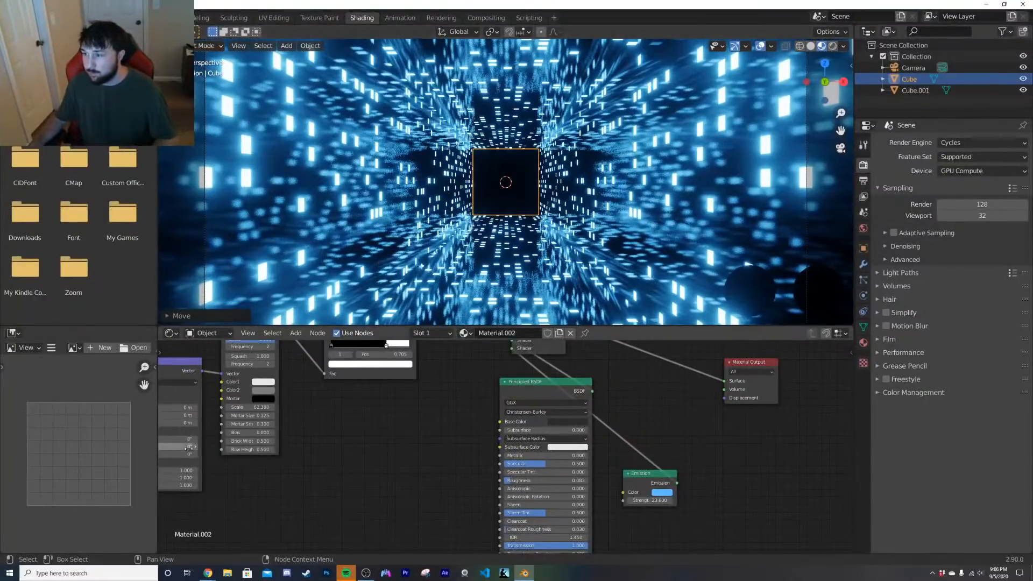
pyautogui.scroll(4, 399, 464)
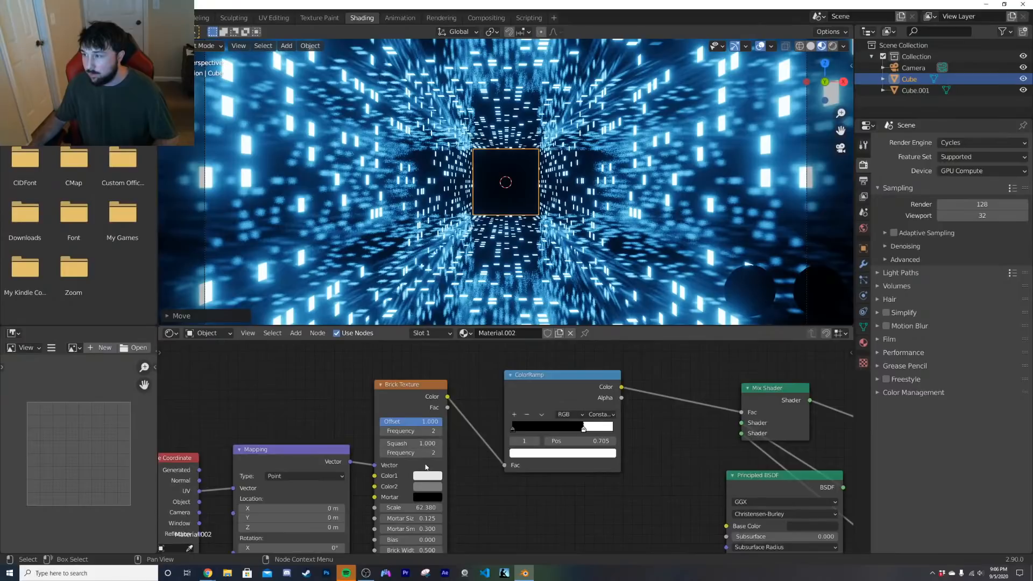
pyautogui.moveTo(397, 429); pyautogui.dragTo(474, 429)
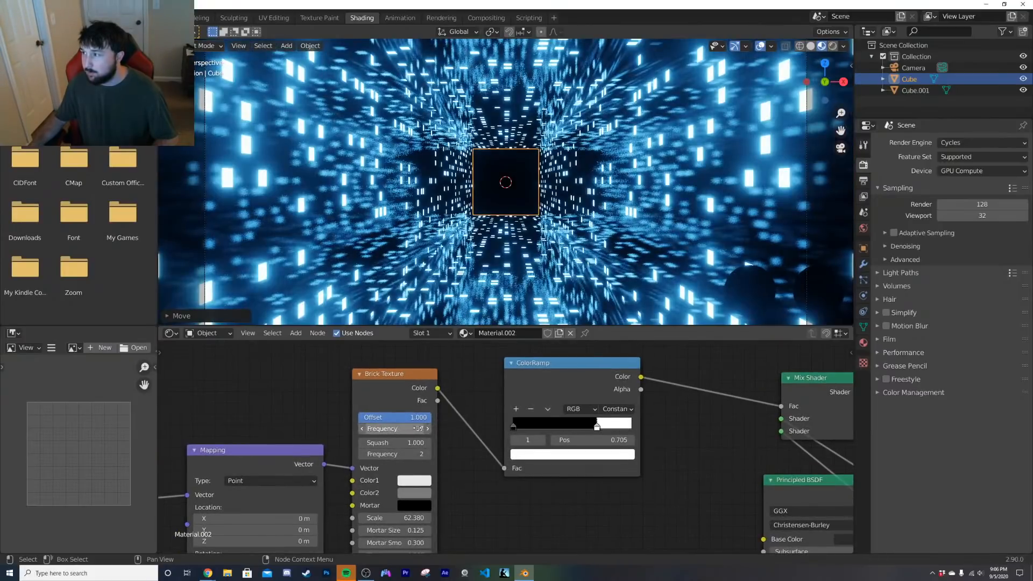
pyautogui.moveTo(401, 429); pyautogui.dragTo(442, 429)
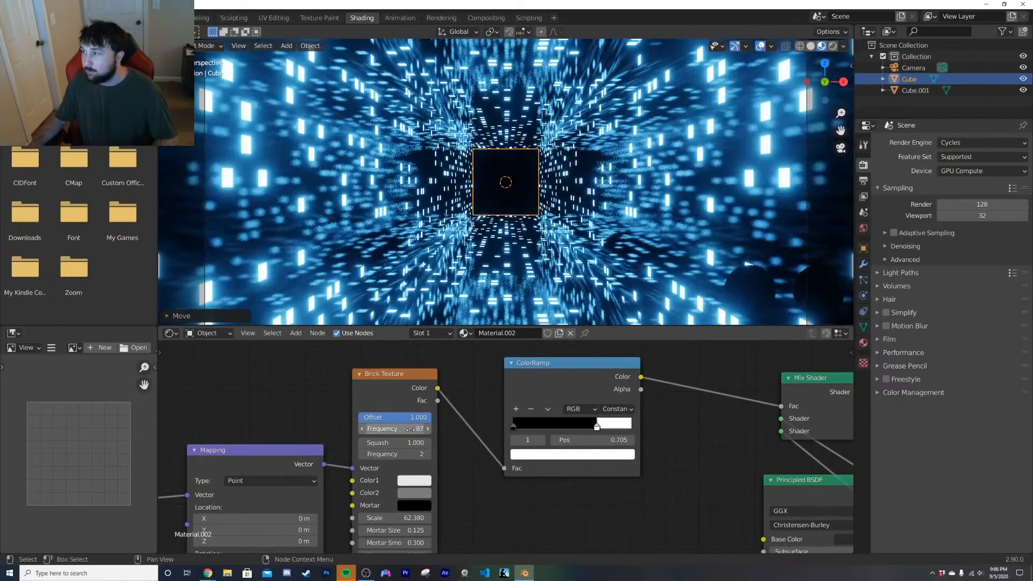
pyautogui.write('1')
pyautogui.press('Return')
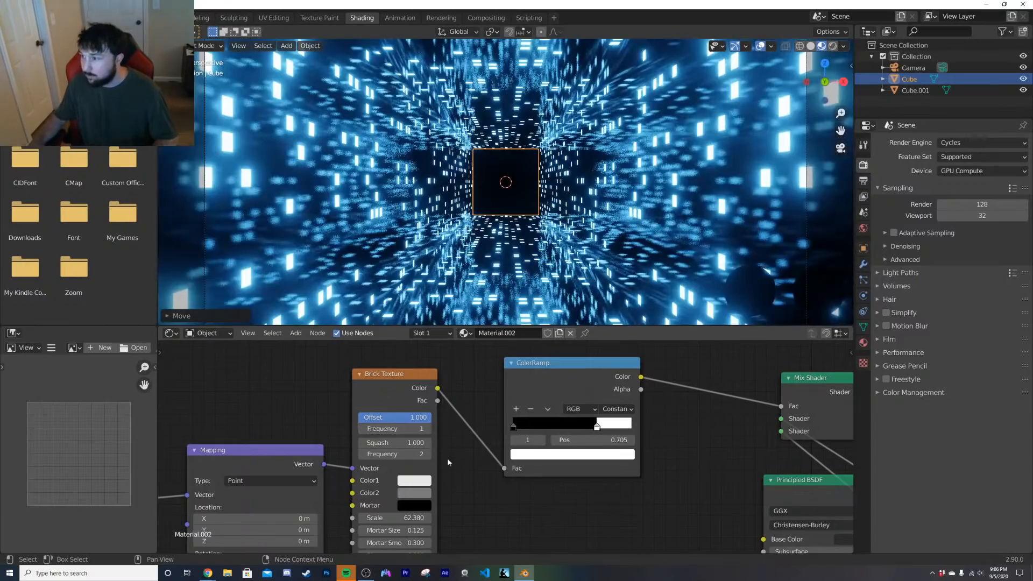
# Step: Widen the bricks to a Brick Width of 2.42 and preview the pattern in rendered shading
pyautogui.moveTo(447, 457); pyautogui.dragTo(437, 387, button='middle')
pyautogui.moveTo(385, 498); pyautogui.dragTo(439, 497)
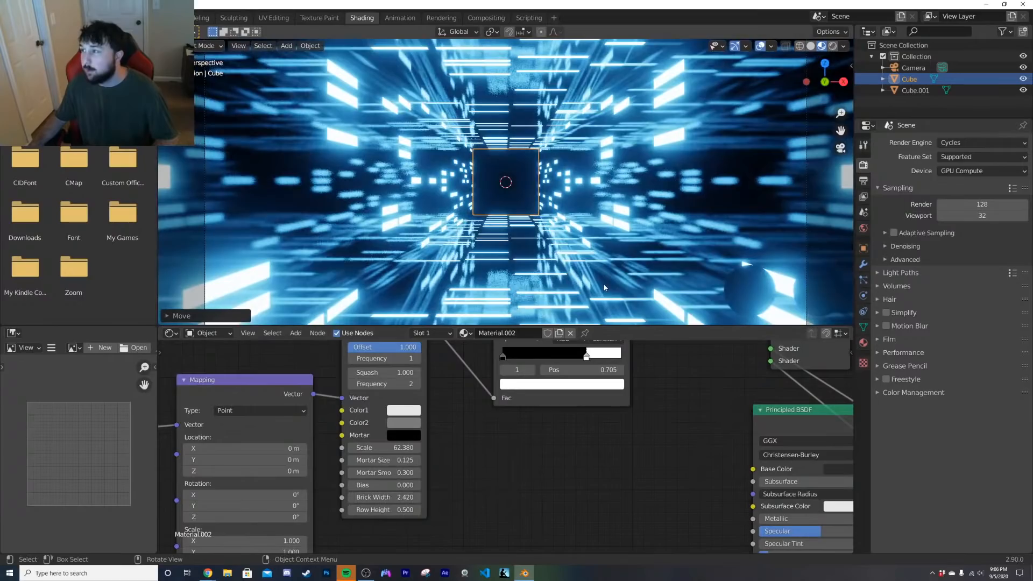
pyautogui.press('z')
pyautogui.click(594, 221)
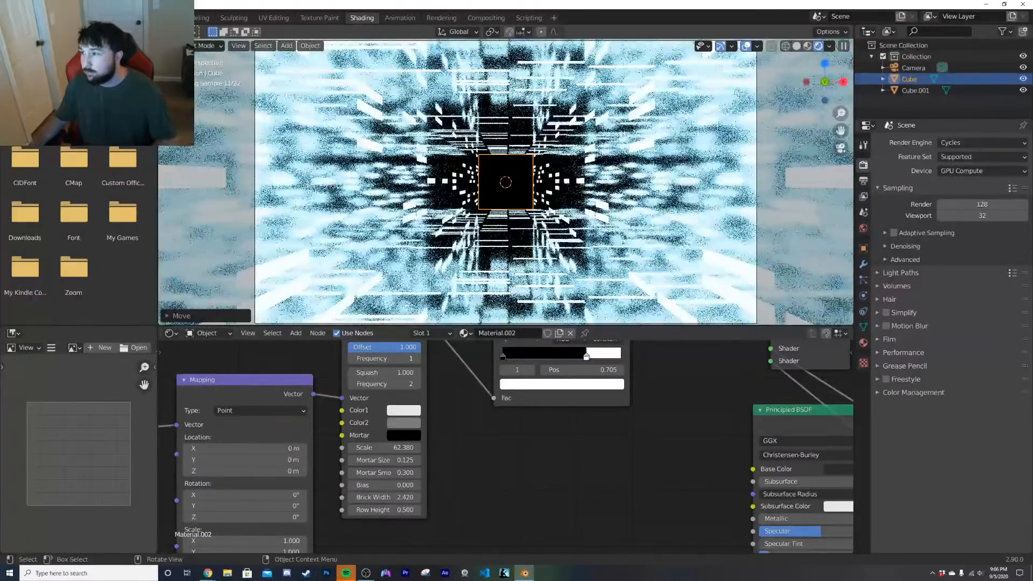
# Step: Select the outer tunnel and darken its Principled BSDF base color to a near-black value of about 0.089
pyautogui.moveTo(544, 182); pyautogui.dragTo(544, 191, button='middle')
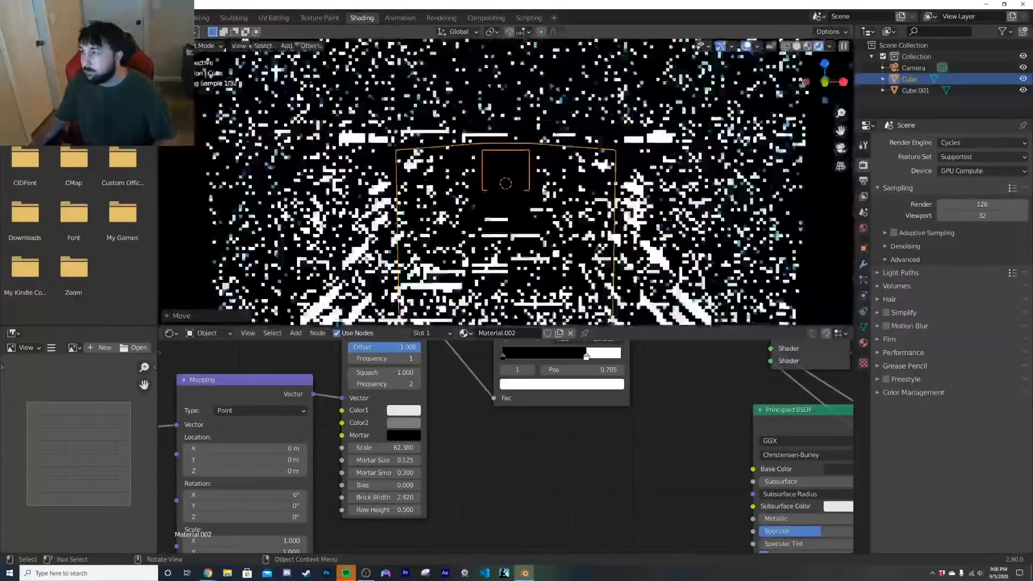
pyautogui.click(661, 146)
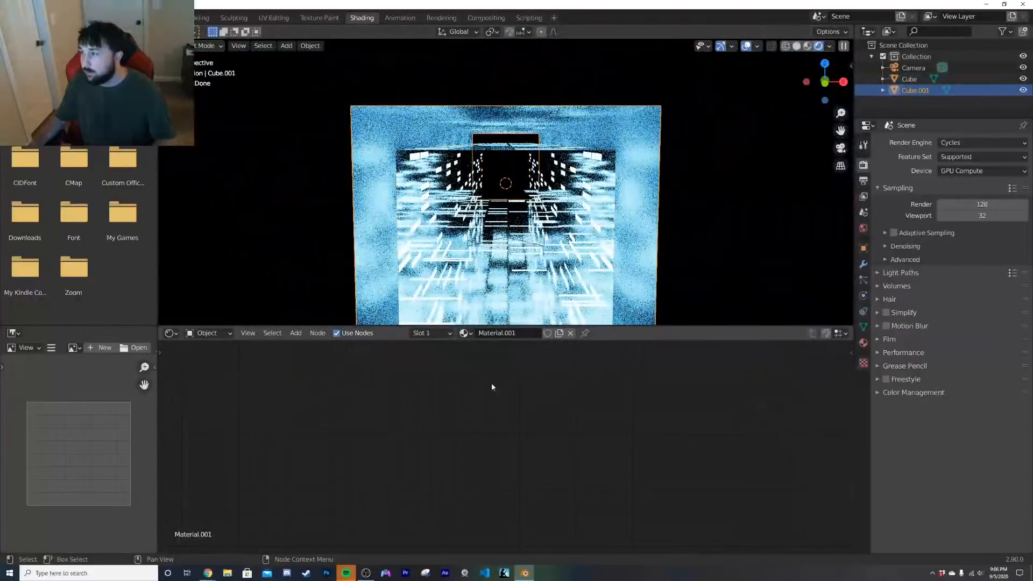
pyautogui.press('Home')
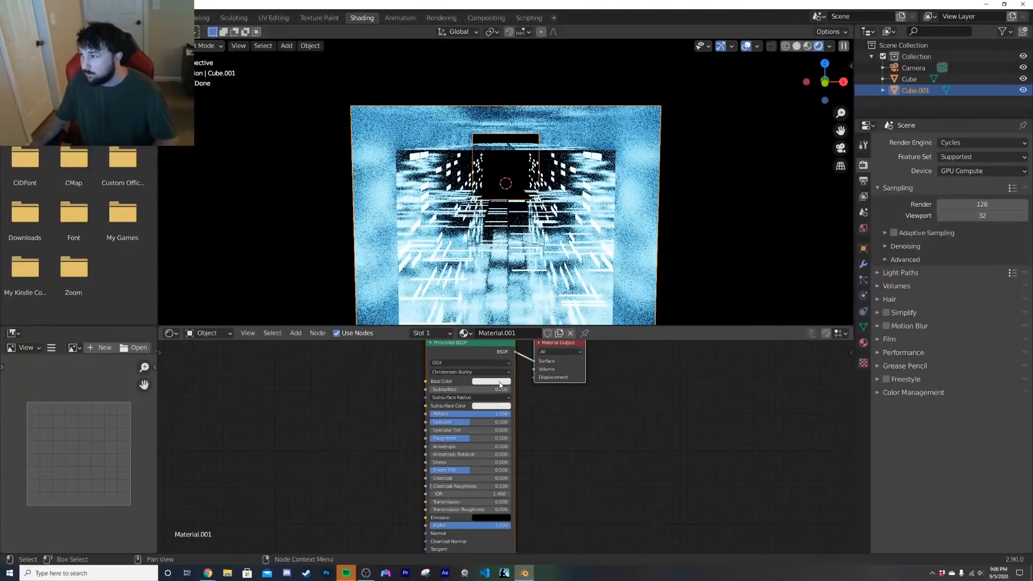
pyautogui.click(500, 383)
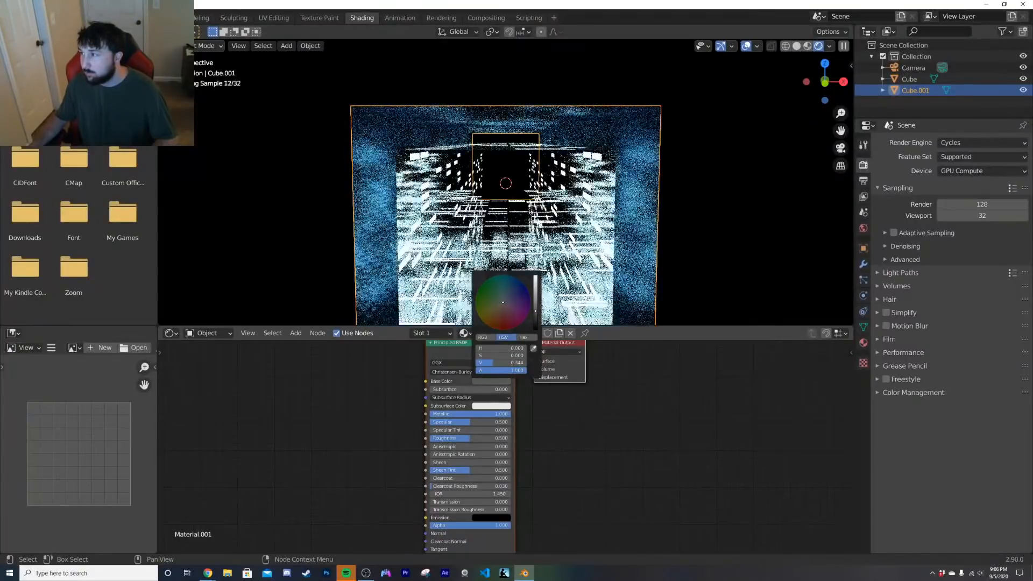
pyautogui.moveTo(537, 305); pyautogui.dragTo(536, 325)
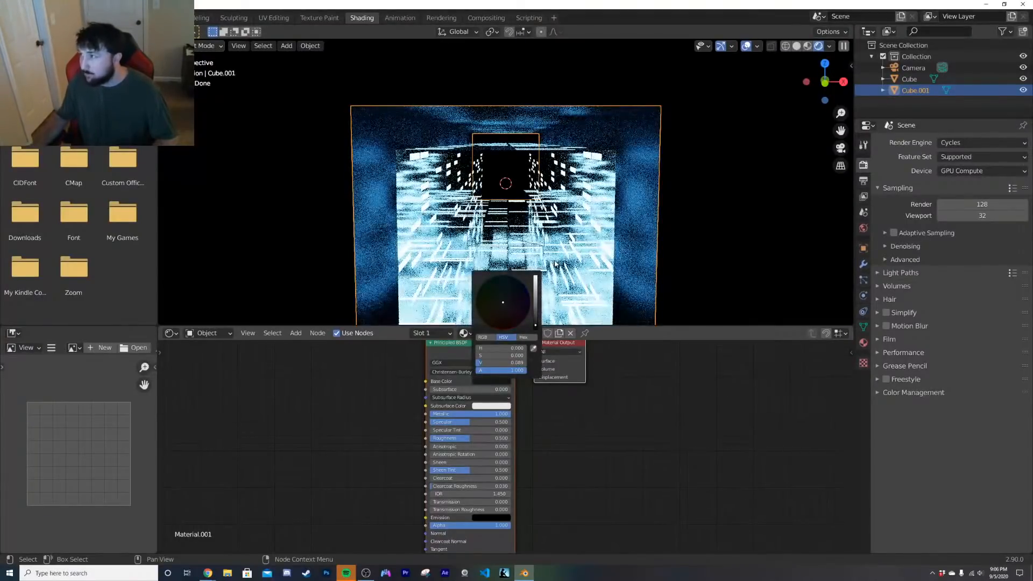
# Step: Select the inner tunnel and set its Principled BSDF Metallic value to 1 while viewing through the camera
pyautogui.press('KP_0')
pyautogui.scroll(4, 380, 266)
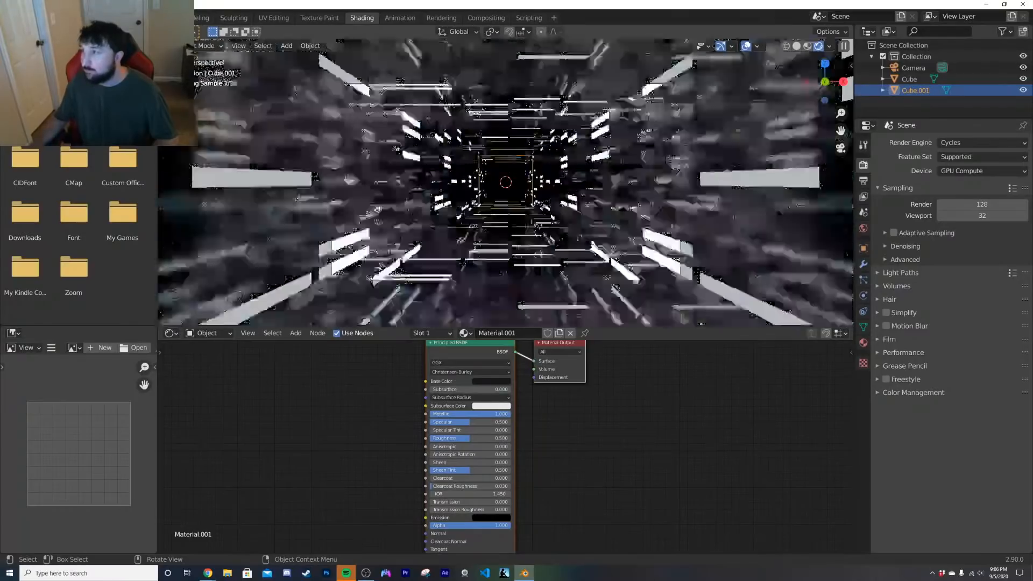
pyautogui.click(660, 212)
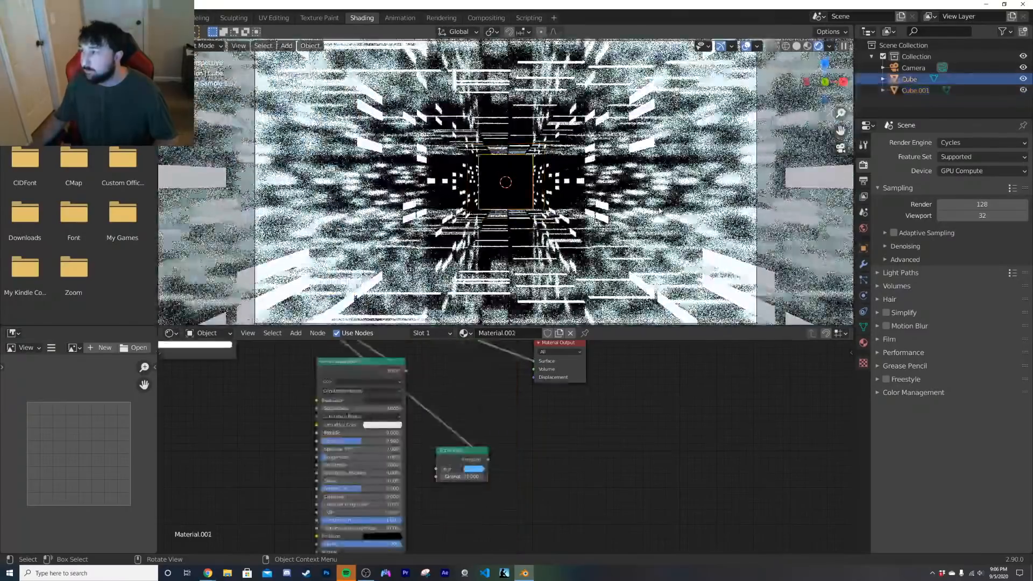
pyautogui.scroll(2, 311, 459)
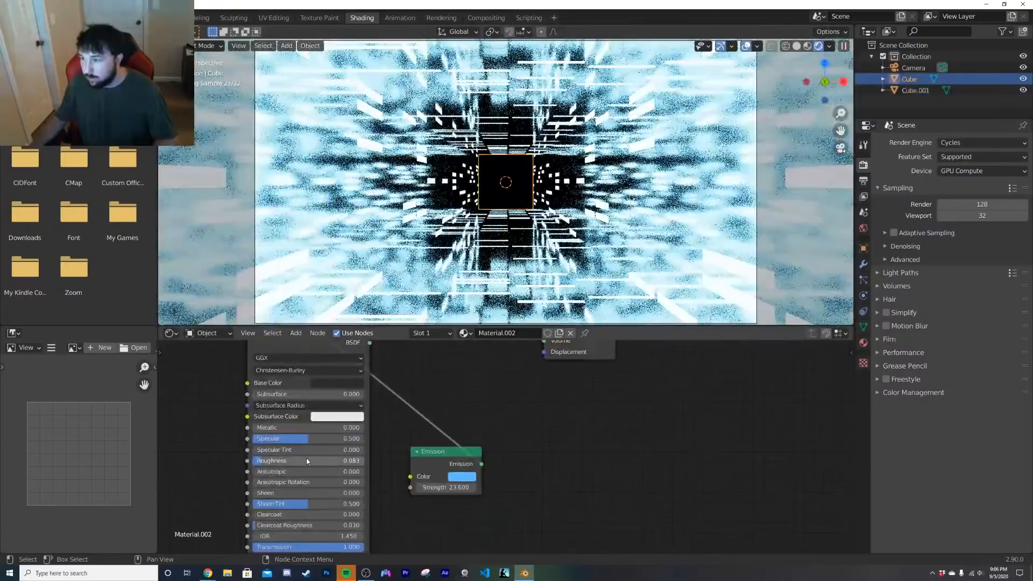
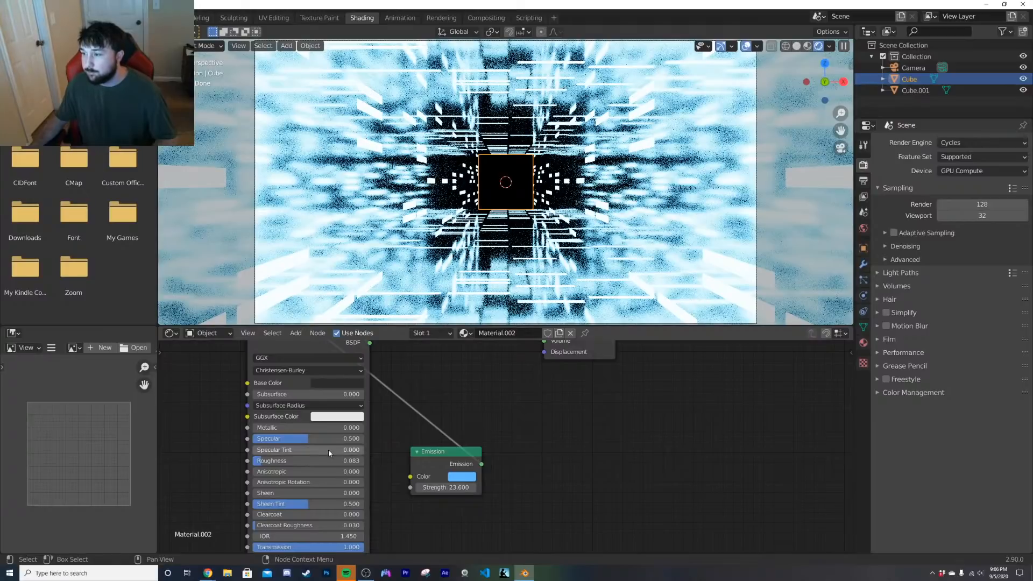
pyautogui.scroll(3, 328, 450)
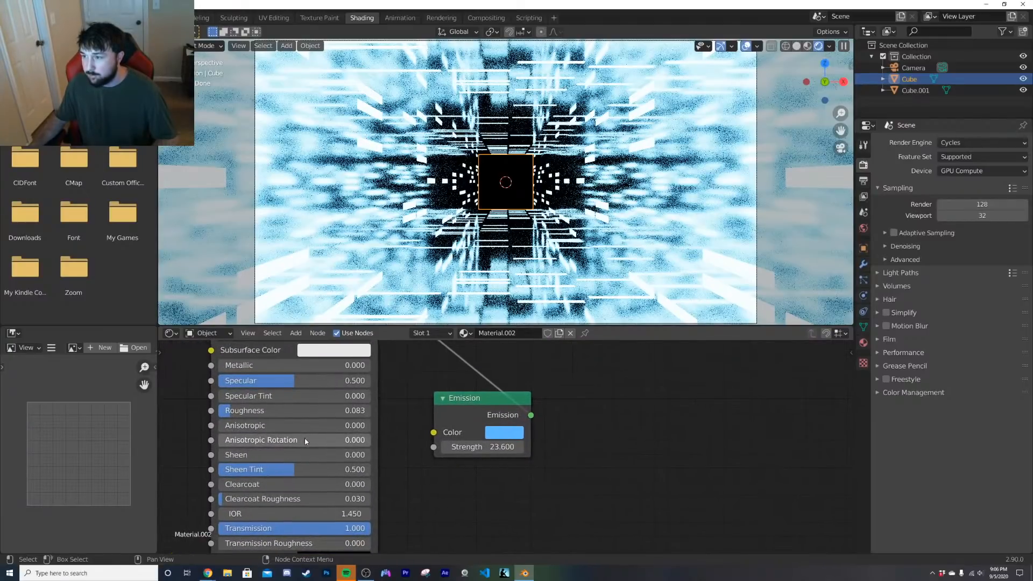
pyautogui.moveTo(290, 514)
pyautogui.mouseDown()
pyautogui.moveTo(253, 514)
pyautogui.moveTo(291, 514)
pyautogui.mouseUp()
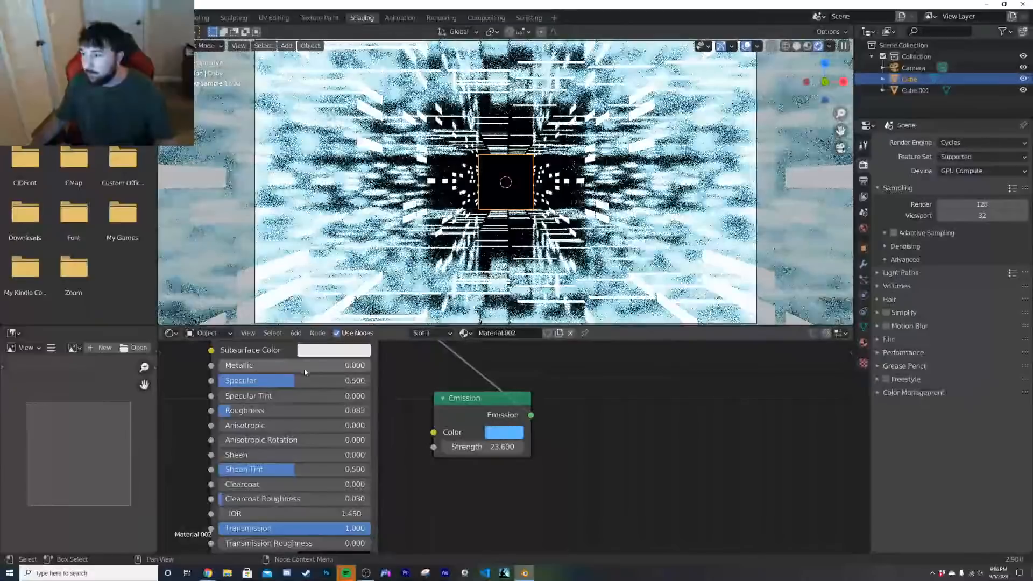
pyautogui.click(229, 365)
pyautogui.write('1')
pyautogui.press('Return')
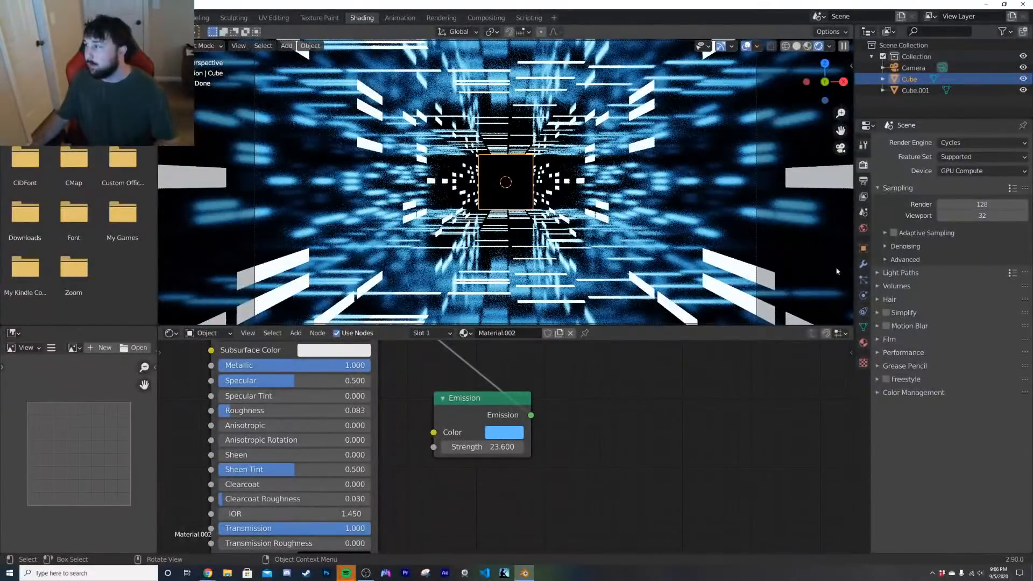
# Step: Switch the render engine to Eevee and return to the Layout workspace with the rendered camera view
pyautogui.click(1014, 144)
pyautogui.click(963, 156)
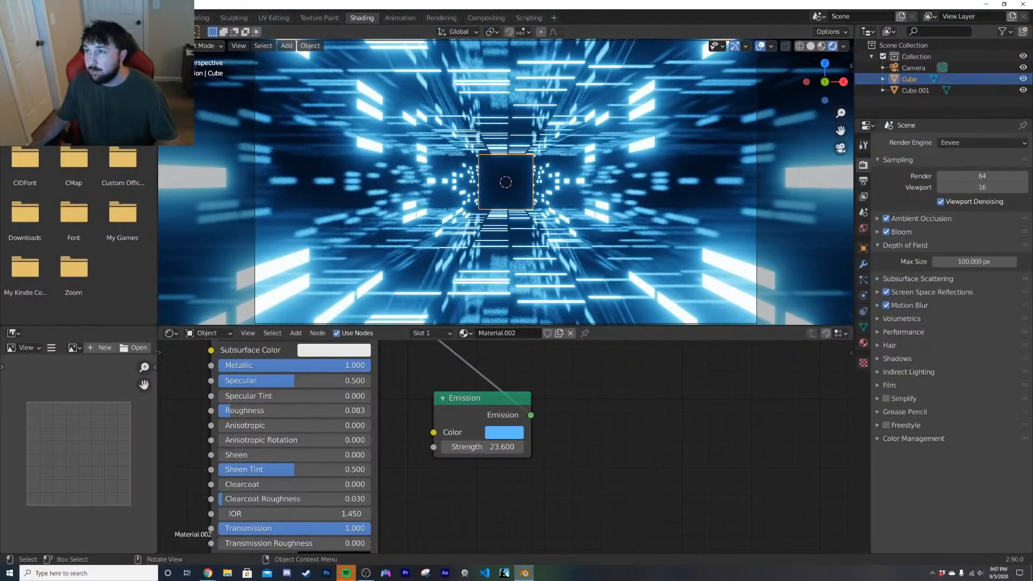
pyautogui.click(167, 17)
pyautogui.press('KP_0')
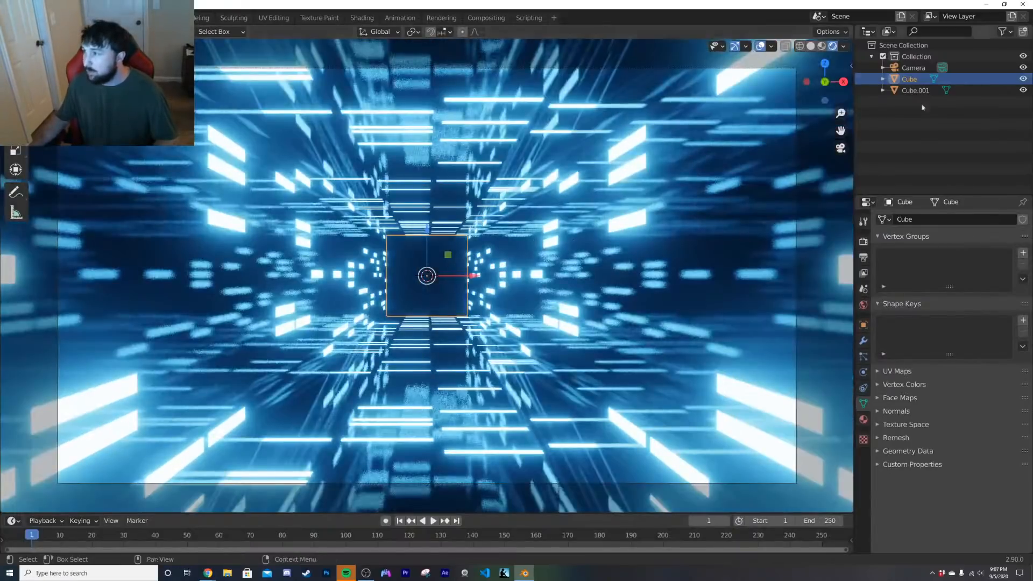
# Step: Set the camera's Y location to -8 m
pyautogui.click(919, 70)
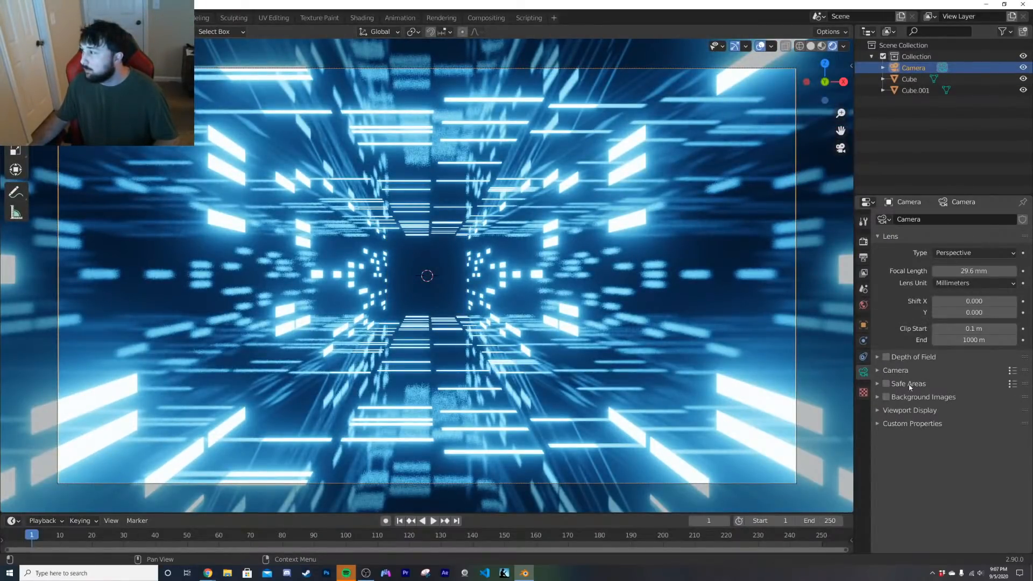
pyautogui.click(863, 325)
pyautogui.doubleClick(969, 264)
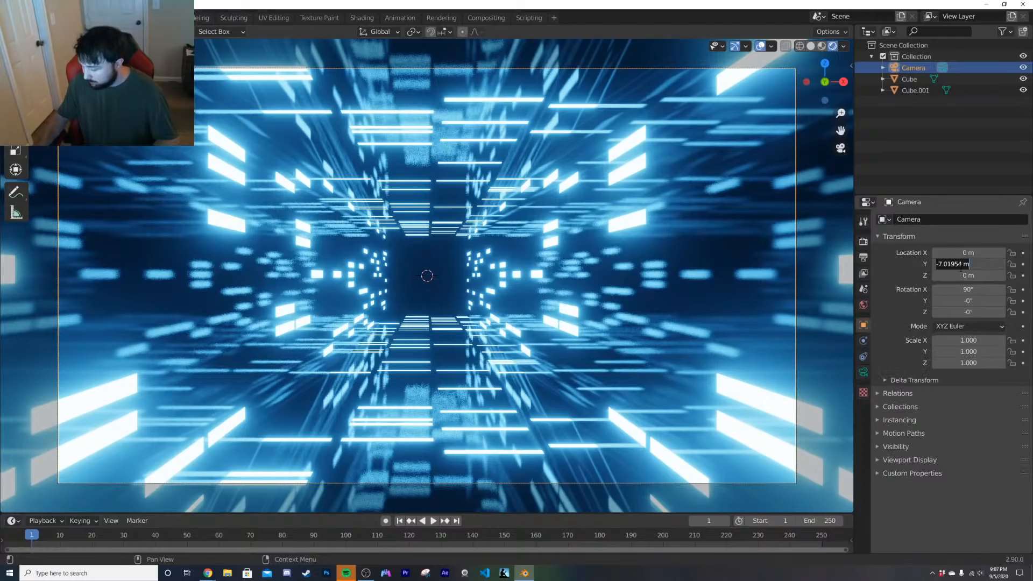
pyautogui.write('-8')
pyautogui.press('Return')
pyautogui.press('g')
pyautogui.press('z')
pyautogui.press('z')
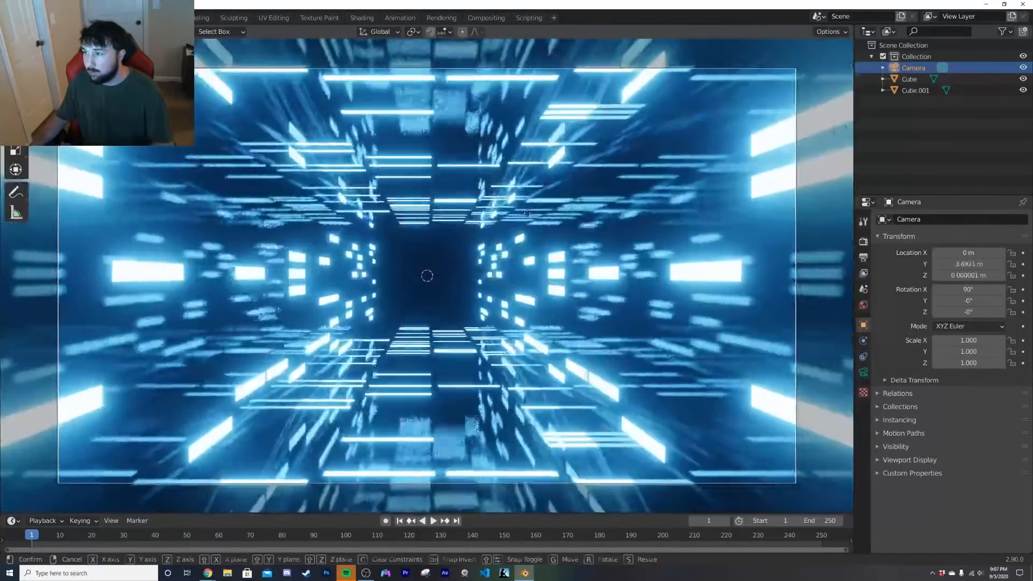
pyautogui.press('Escape')
# Step: Delete the outer tunnel and look through the camera again
pyautogui.press('KP_0')
pyautogui.click(493, 246)
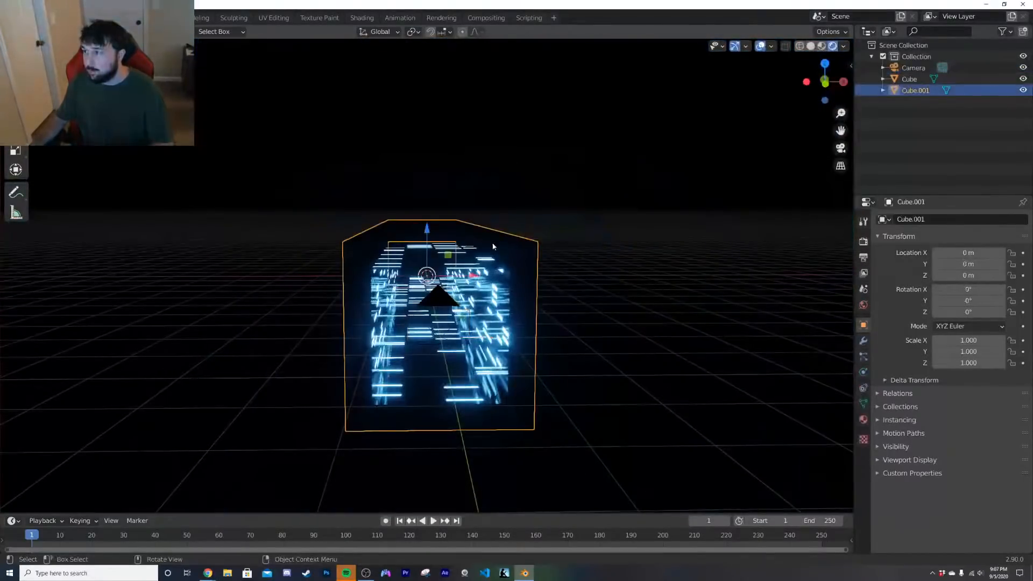
pyautogui.press('x')
pyautogui.press('KP_0')
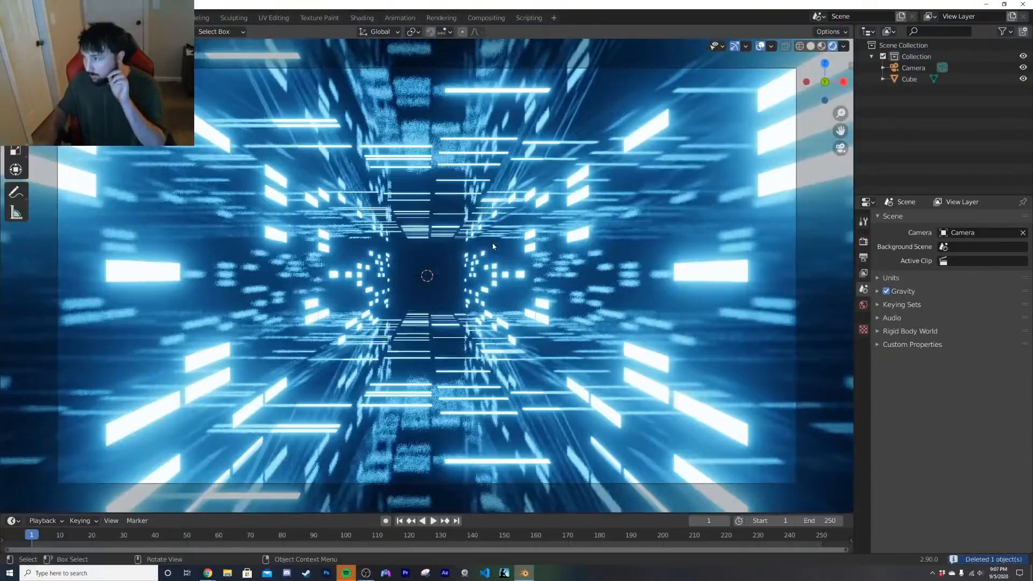
# Step: Switch to solid shading and move the remaining tunnel into a new collection named Collection 2
pyautogui.press('z')
pyautogui.click(560, 245)
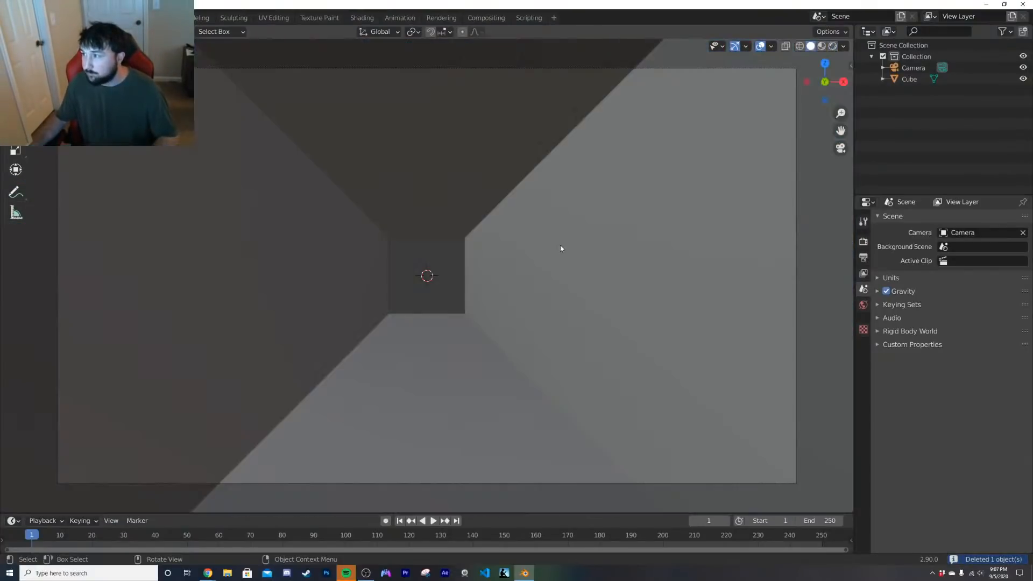
pyautogui.moveTo(560, 246)
pyautogui.mouseDown(button='middle')
pyautogui.moveTo(434, 263)
pyautogui.moveTo(500, 271)
pyautogui.moveTo(466, 263)
pyautogui.moveTo(536, 294)
pyautogui.mouseUp(button='middle')
pyautogui.click(466, 263)
pyautogui.press('m')
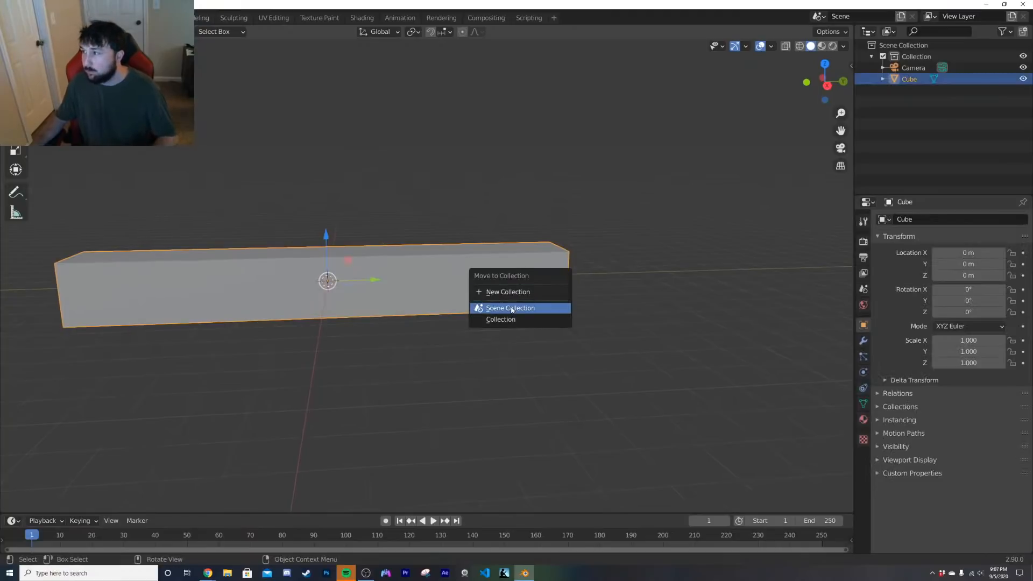
pyautogui.click(512, 292)
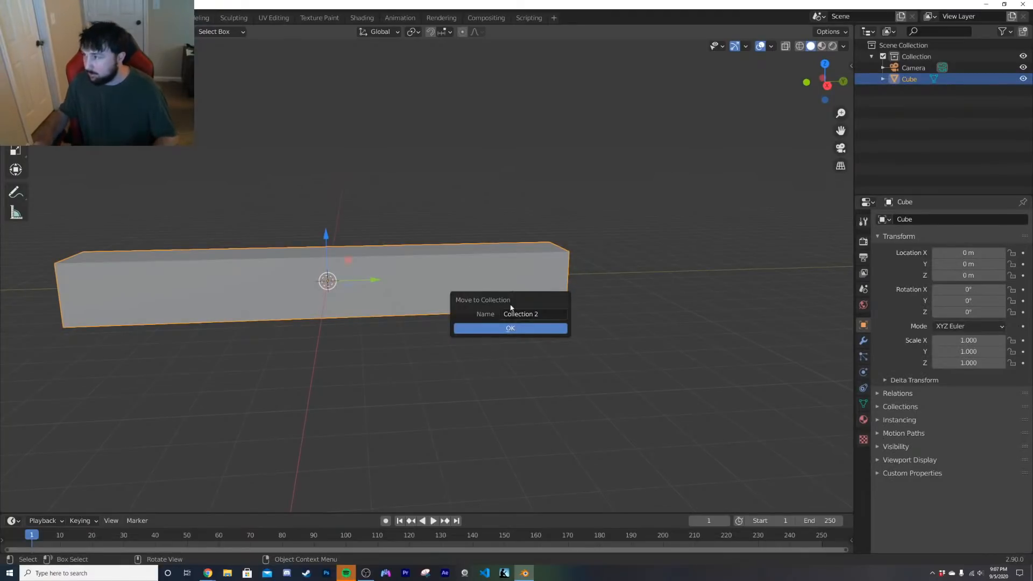
pyautogui.press('Return')
# Step: Add a collection instance of Collection 2 and move it 16 m along Y, end to end with the original tunnel
pyautogui.hotkey('shift', 'a')
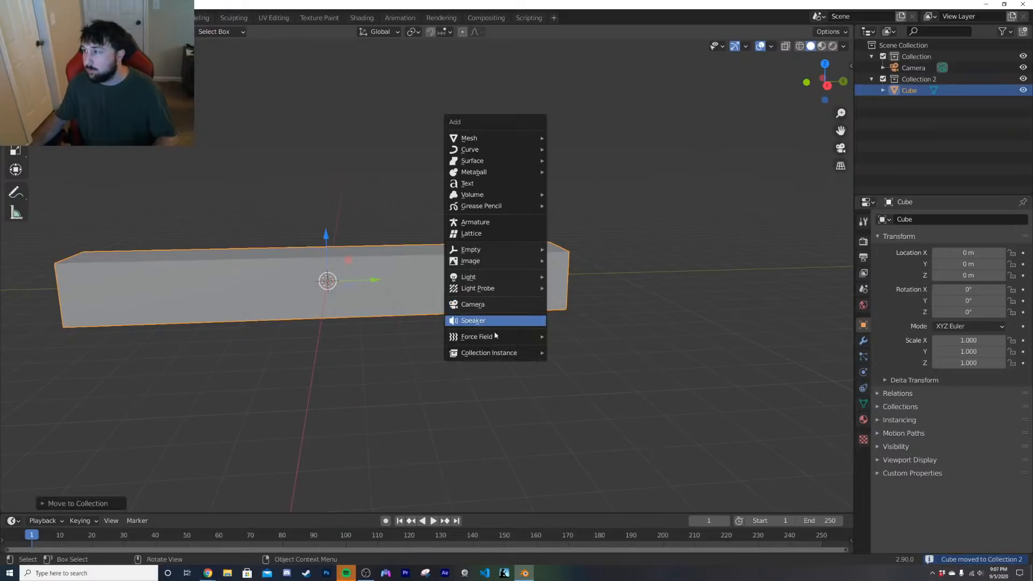
pyautogui.moveTo(493, 358)
pyautogui.click(575, 365)
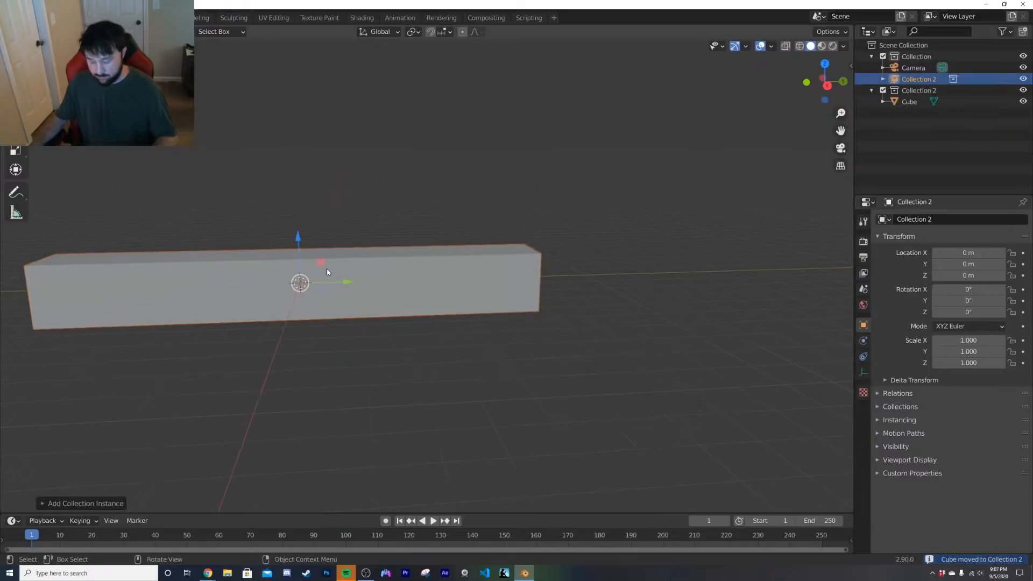
pyautogui.moveTo(338, 282); pyautogui.dragTo(779, 318)
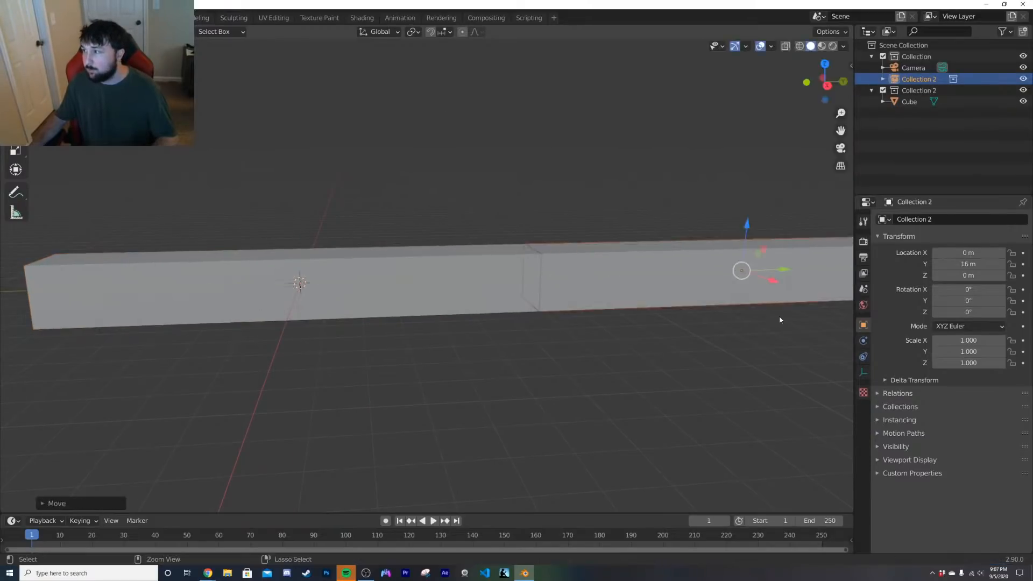
# Step: Duplicate the tunnel instance and place the copy at 32 m along Y, directly behind the previous segment
pyautogui.keyDown('shift'); pyautogui.moveTo(684, 305); pyautogui.dragTo(464, 291, button='middle'); pyautogui.keyUp('shift')
pyautogui.hotkey('shift', 'd')
pyautogui.rightClick(464, 292)
pyautogui.keyDown('shift'); pyautogui.moveTo(753, 253); pyautogui.dragTo(532, 281, button='middle'); pyautogui.keyUp('shift')
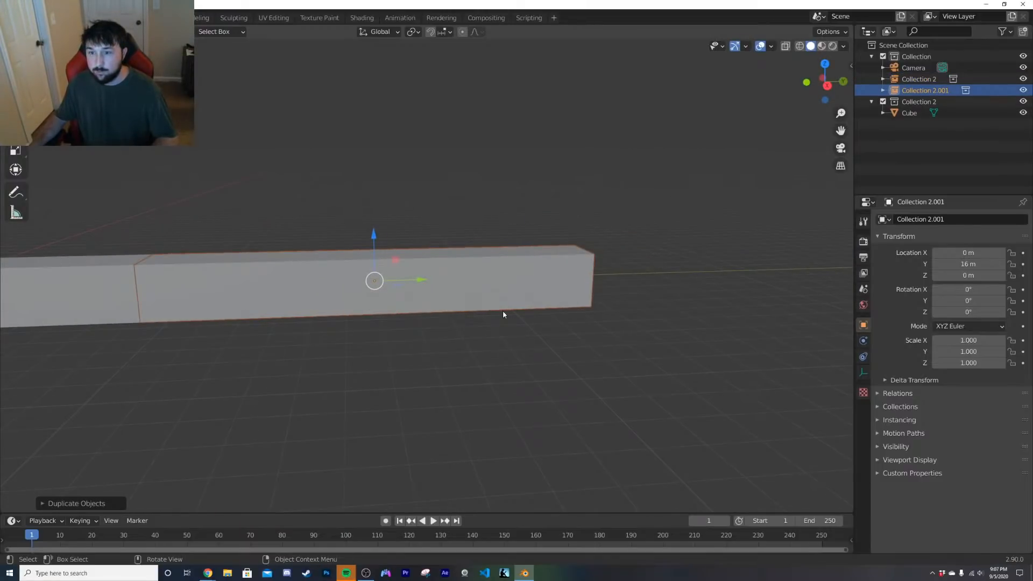
pyautogui.keyDown('shift'); pyautogui.moveTo(503, 313); pyautogui.dragTo(413, 315, button='middle'); pyautogui.keyUp('shift')
pyautogui.moveTo(340, 286); pyautogui.dragTo(752, 297)
pyautogui.keyDown('shift'); pyautogui.moveTo(752, 297); pyautogui.dragTo(448, 311, button='middle'); pyautogui.keyUp('shift')
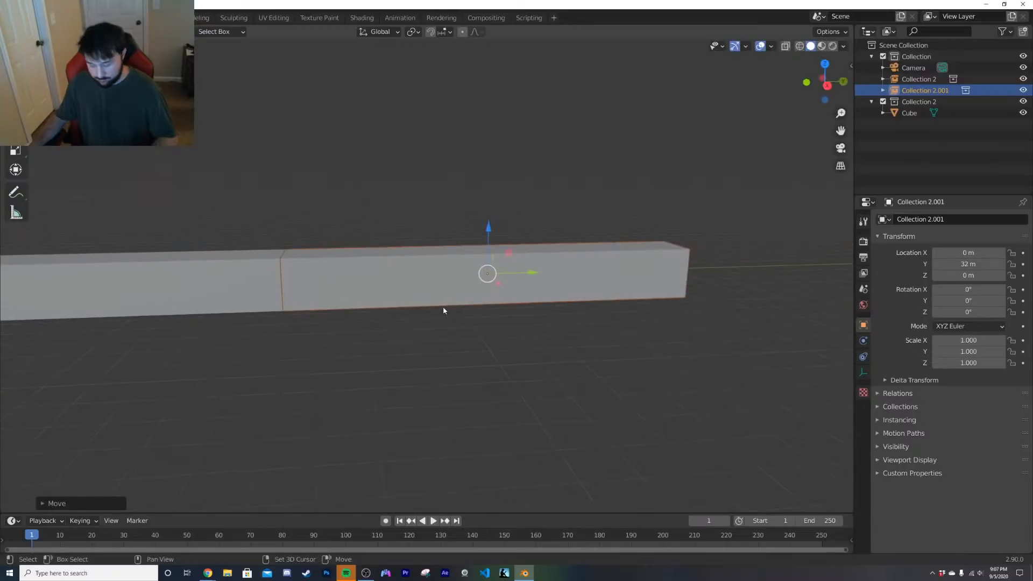
# Step: Duplicate the last tunnel instance along Y and place the copy at 48 m
pyautogui.keyDown('shift'); pyautogui.moveTo(599, 277); pyautogui.dragTo(512, 279, button='middle'); pyautogui.keyUp('shift')
pyautogui.hotkey('shift', 'd')
pyautogui.press('y')
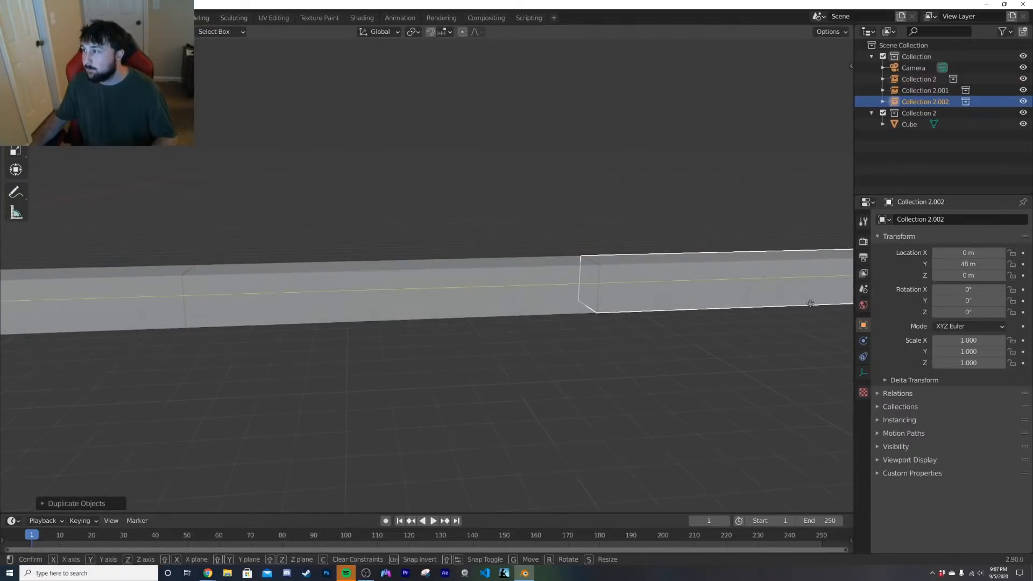
pyautogui.moveTo(810, 304); pyautogui.dragTo(815, 303)
# Step: View the extended tunnel through the camera in rendered shading with viewport overlays and gizmos hidden
pyautogui.press('KP_0')
pyautogui.press('z')
pyautogui.click(680, 233)
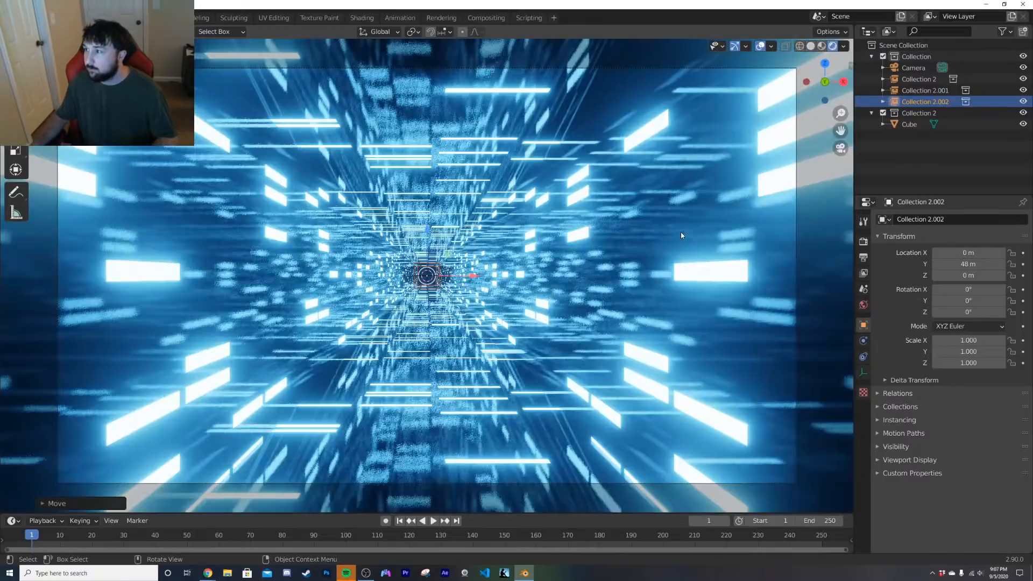
pyautogui.click(760, 45)
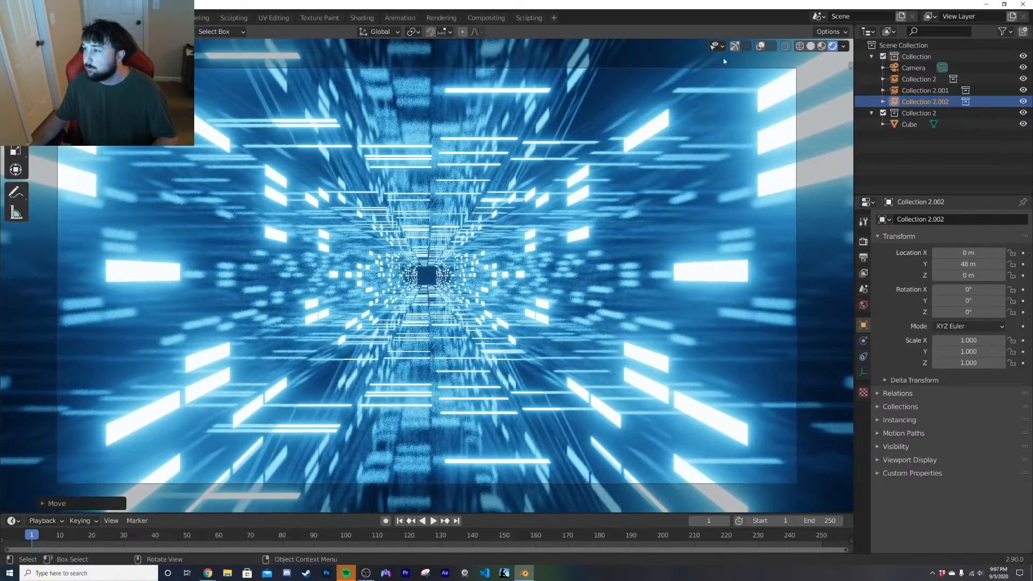
# Step: Go to frame 0 and set the animation's end frame to 120
pyautogui.press('space')
pyautogui.click(399, 521)
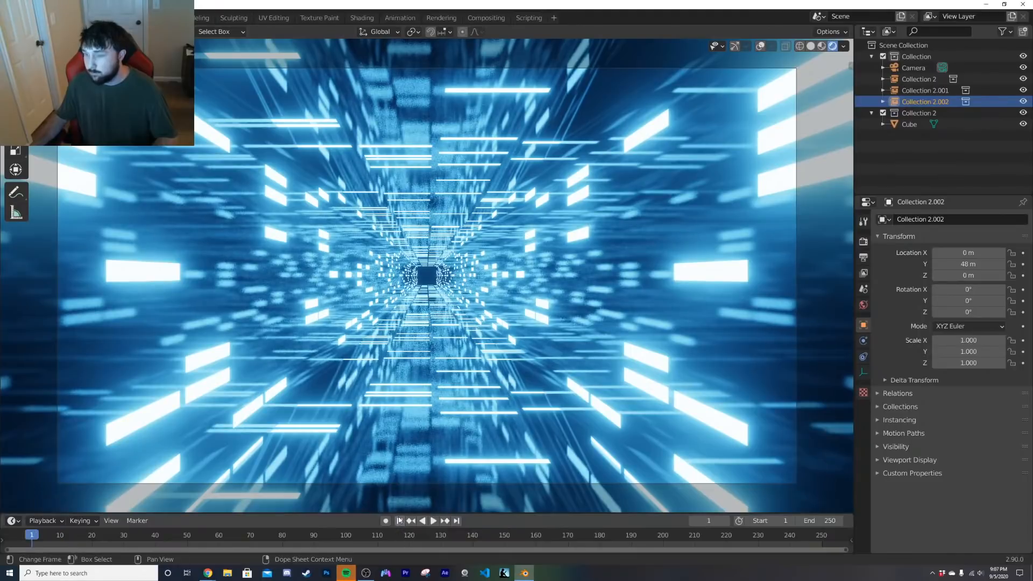
pyautogui.doubleClick(819, 521)
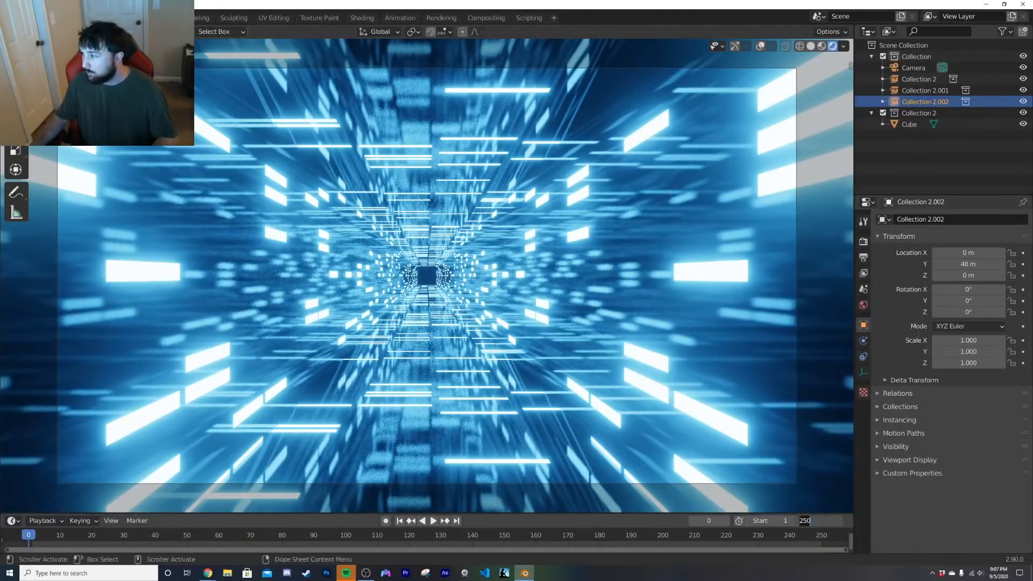
pyautogui.write('120')
pyautogui.press('Return')
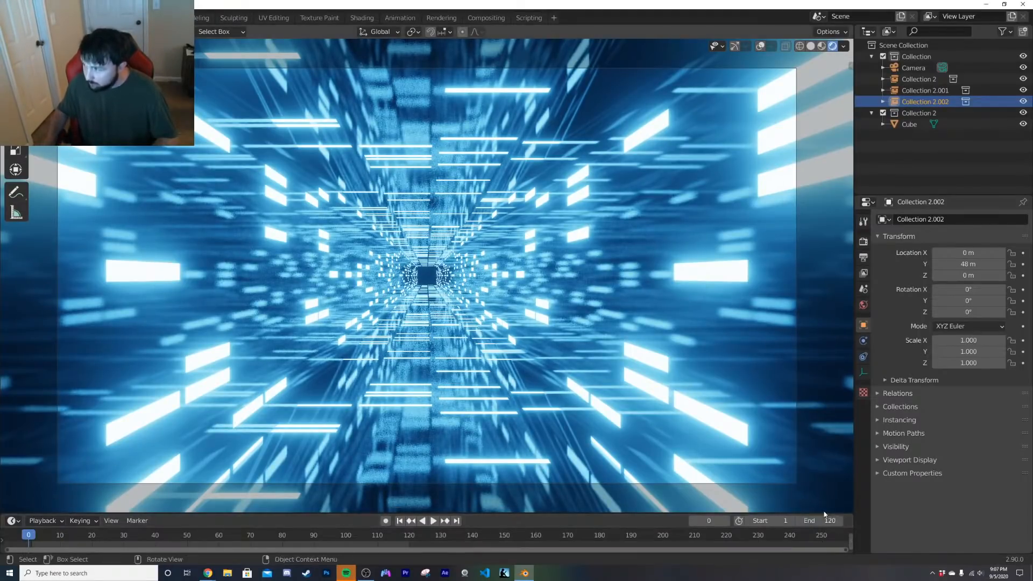
# Step: Keyframe the camera's Y location at -8 m on frame 0 and 8 m on frame 120, and play the animation
pyautogui.click(915, 67)
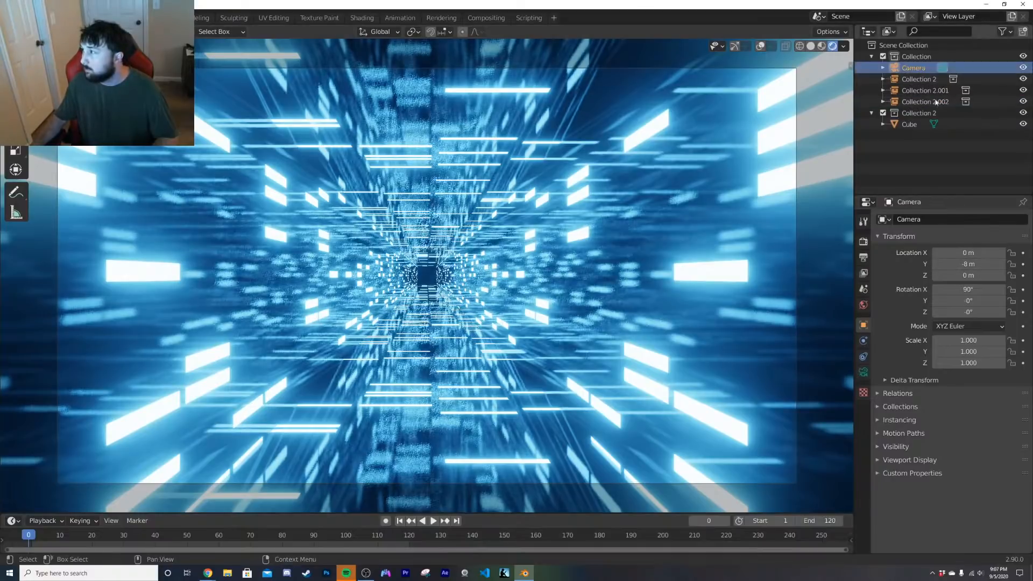
pyautogui.click(457, 521)
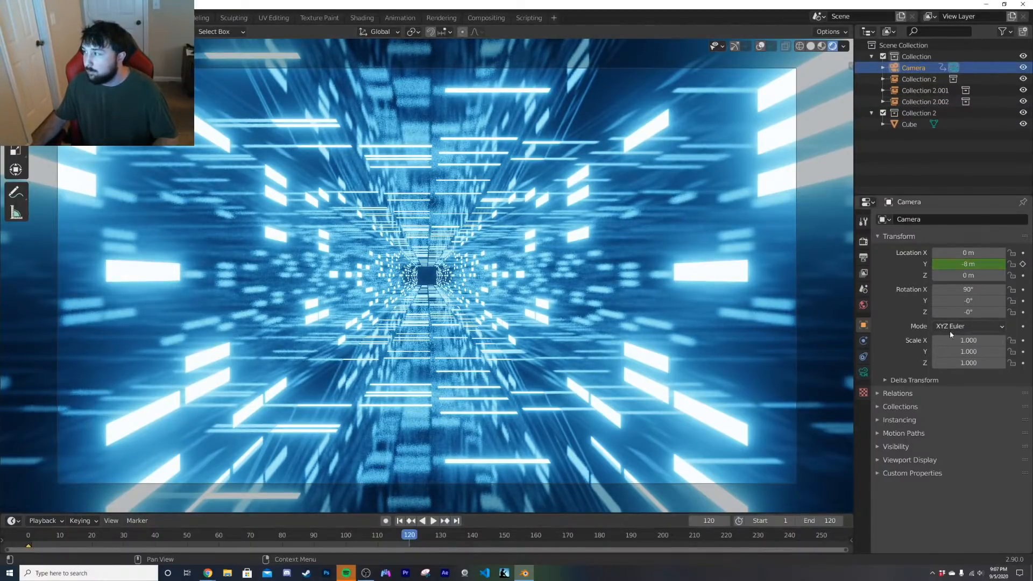
pyautogui.click(968, 265)
pyautogui.write('8')
pyautogui.press('Return')
pyautogui.press('space')
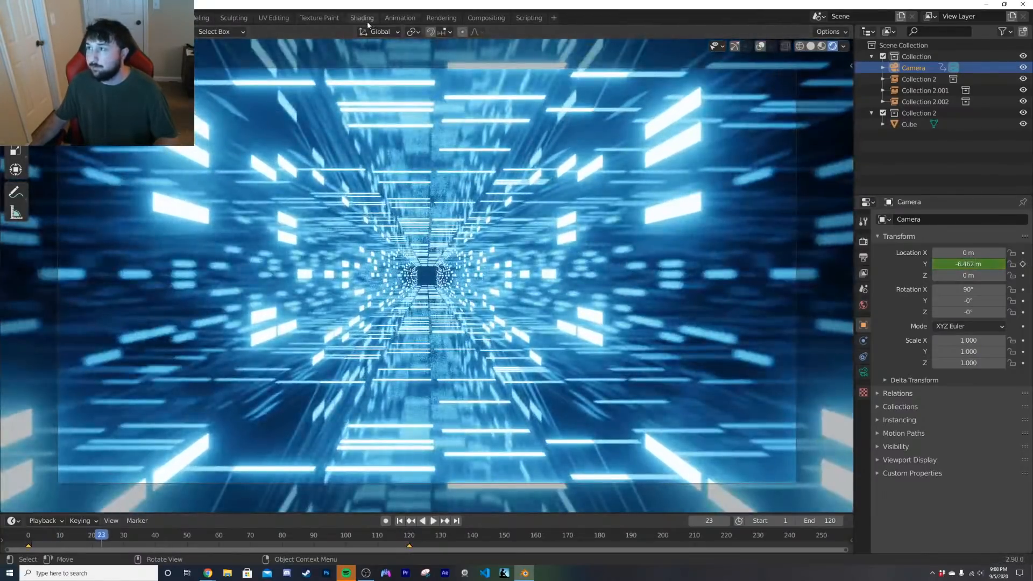
# Step: Open a Graph Editor in the Animation workspace and set the camera keyframe's interpolation to Linear
pyautogui.click(363, 19)
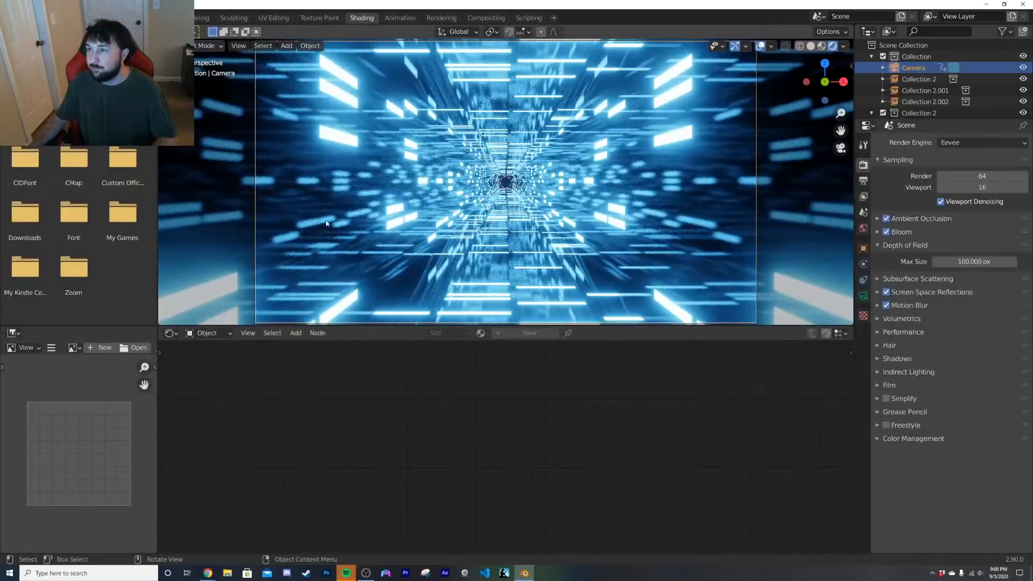
pyautogui.click(400, 18)
pyautogui.click(13, 32)
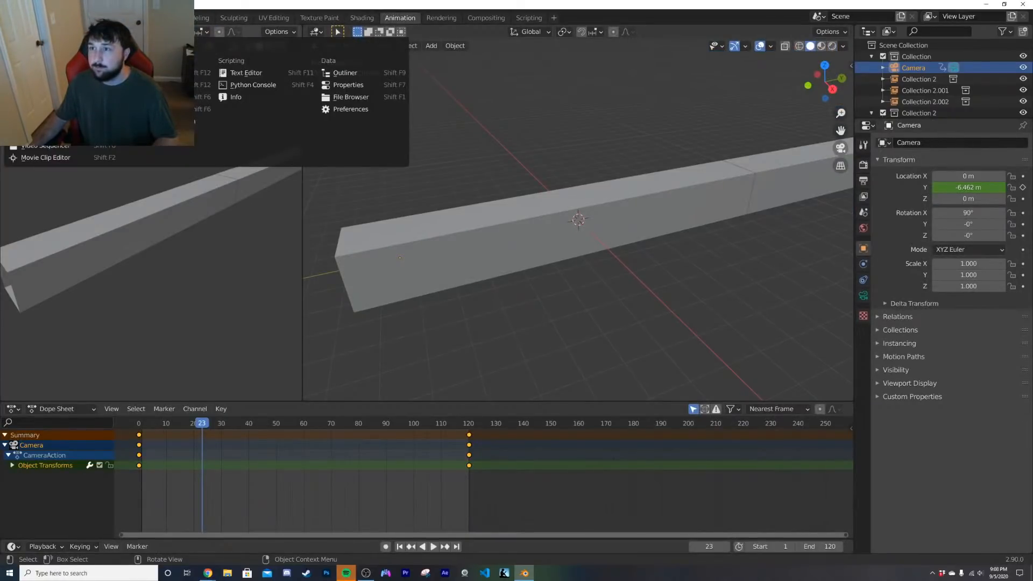
pyautogui.click(134, 97)
pyautogui.click(299, 52)
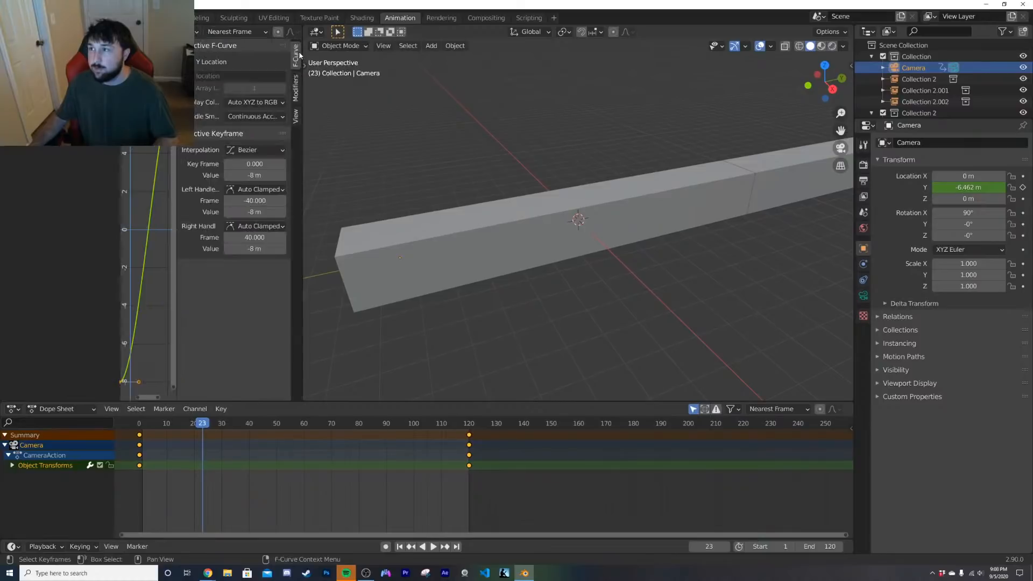
pyautogui.click(248, 150)
pyautogui.click(256, 203)
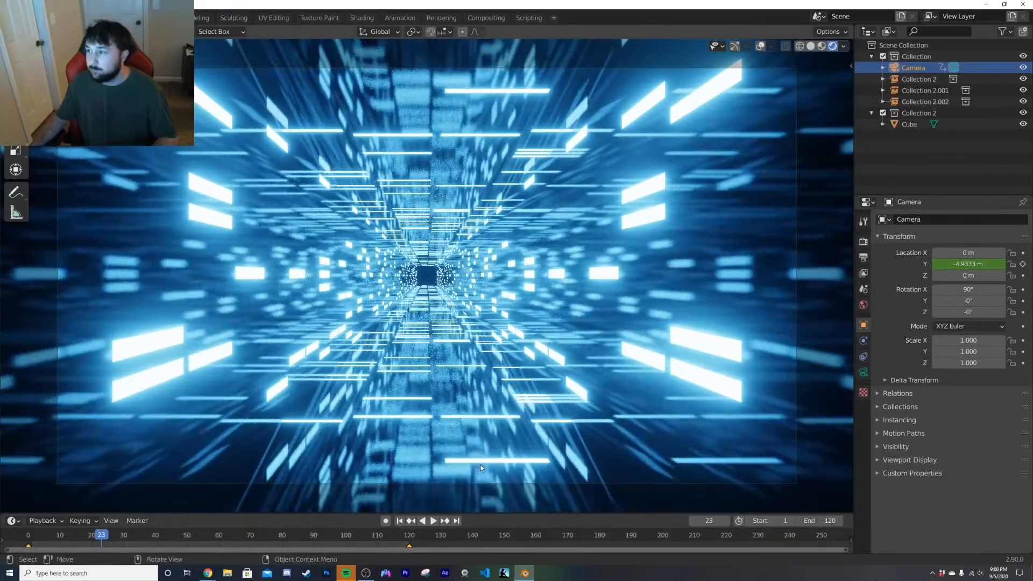
# Step: Play the tunnel animation through the camera, stop it and return to frame 1
pyautogui.press('space')
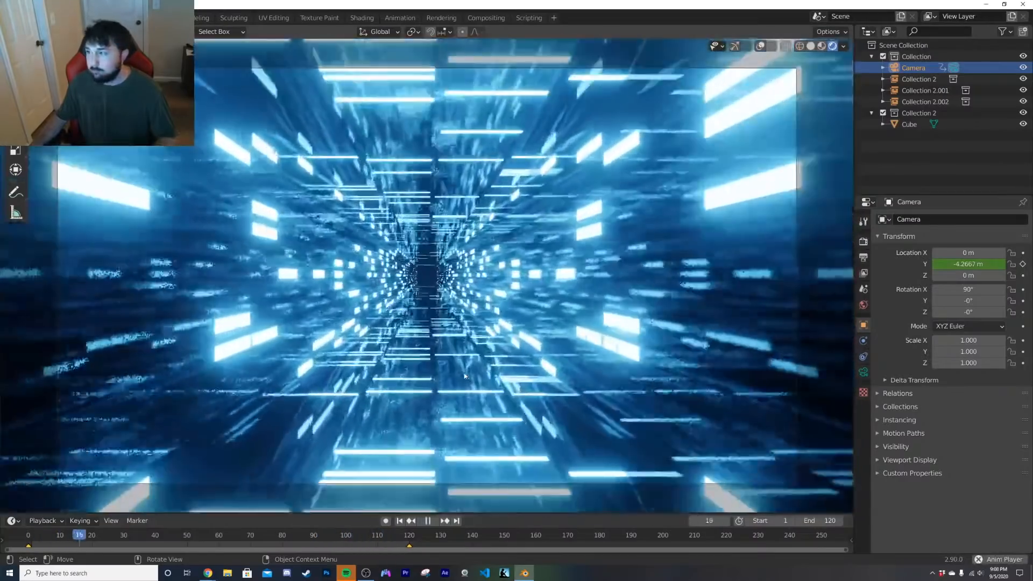
pyautogui.press('space')
pyautogui.click(401, 521)
# Step: Duplicate the tunnel cube in place and return to the camera view
pyautogui.moveTo(436, 349); pyautogui.dragTo(428, 356, button='middle')
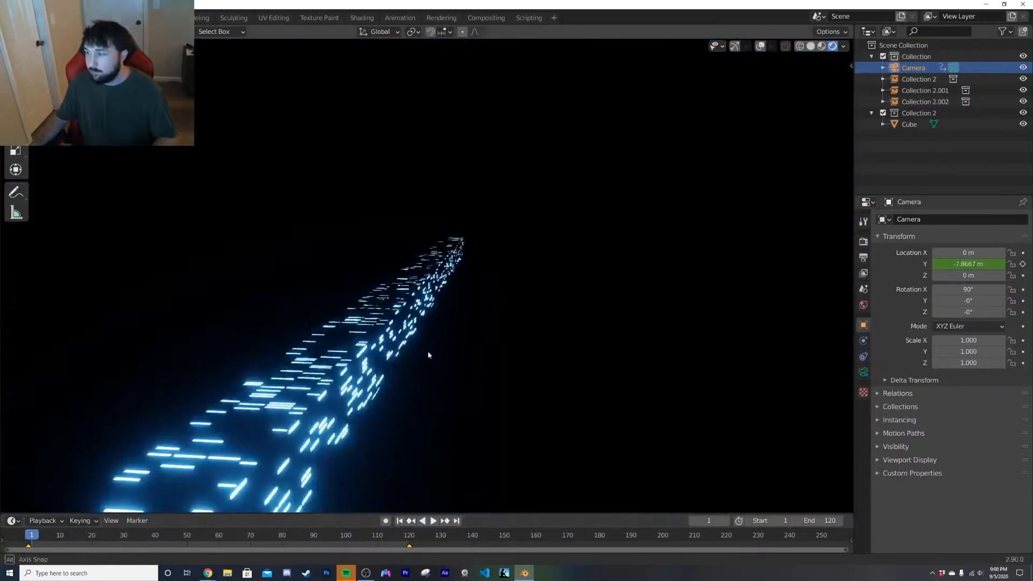
pyautogui.scroll(-5, 429, 355)
pyautogui.click(345, 353)
pyautogui.hotkey('shift', 'd')
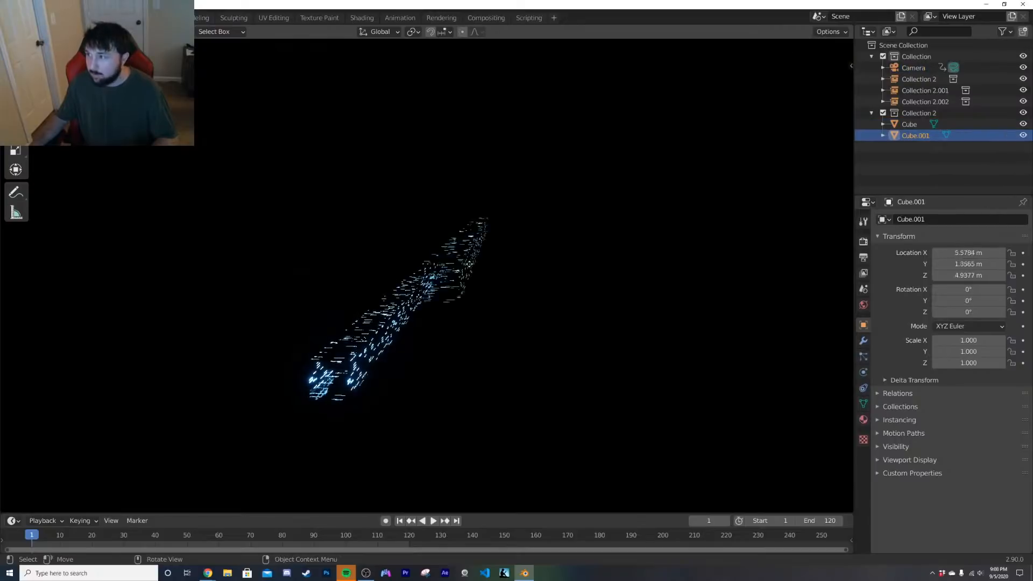
pyautogui.rightClick(522, 235)
pyautogui.press('KP_0')
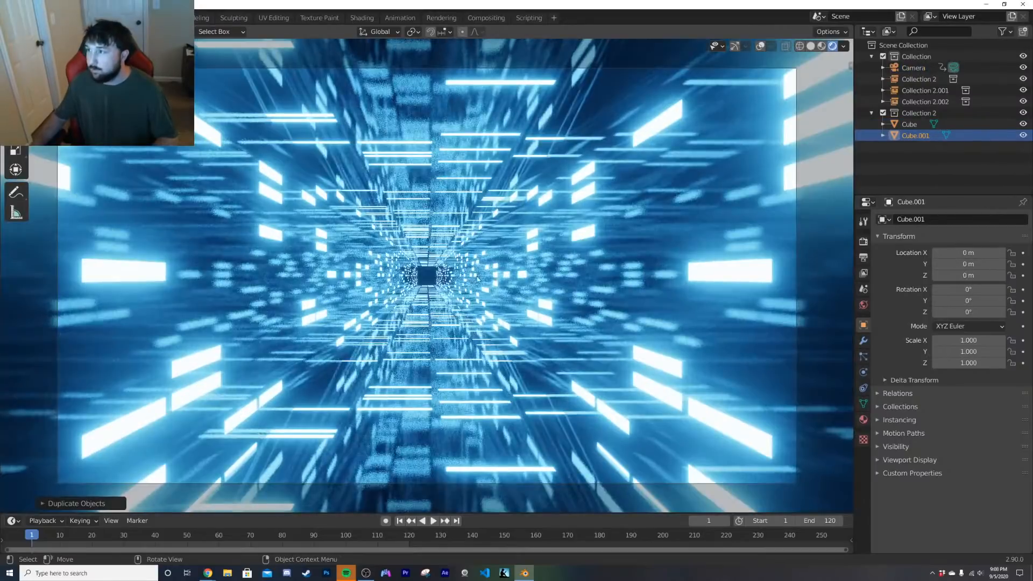
# Step: Unlink the shared material from the duplicated cube and give it a new material in the Shading workspace
pyautogui.click(361, 18)
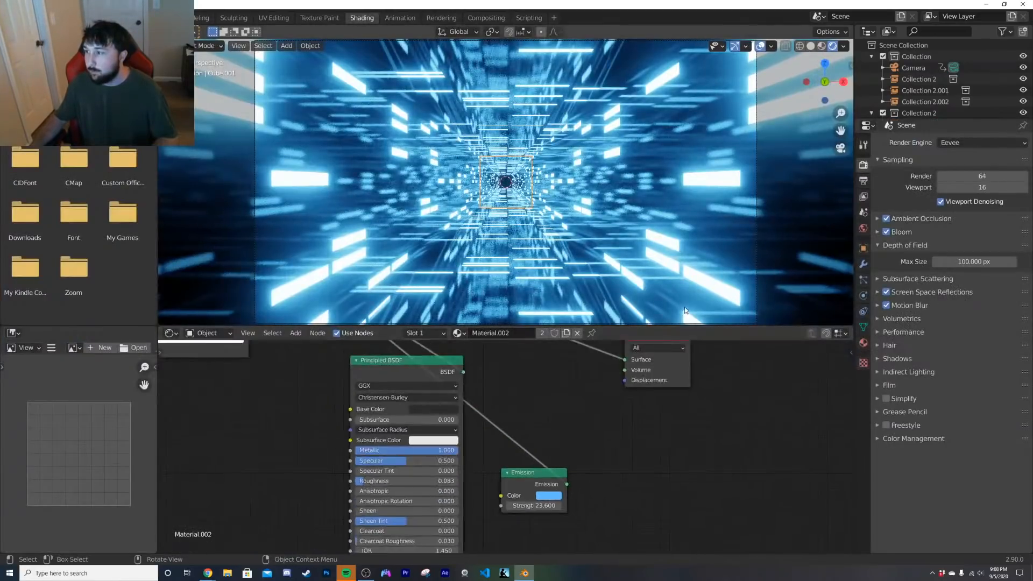
pyautogui.click(577, 333)
pyautogui.click(520, 334)
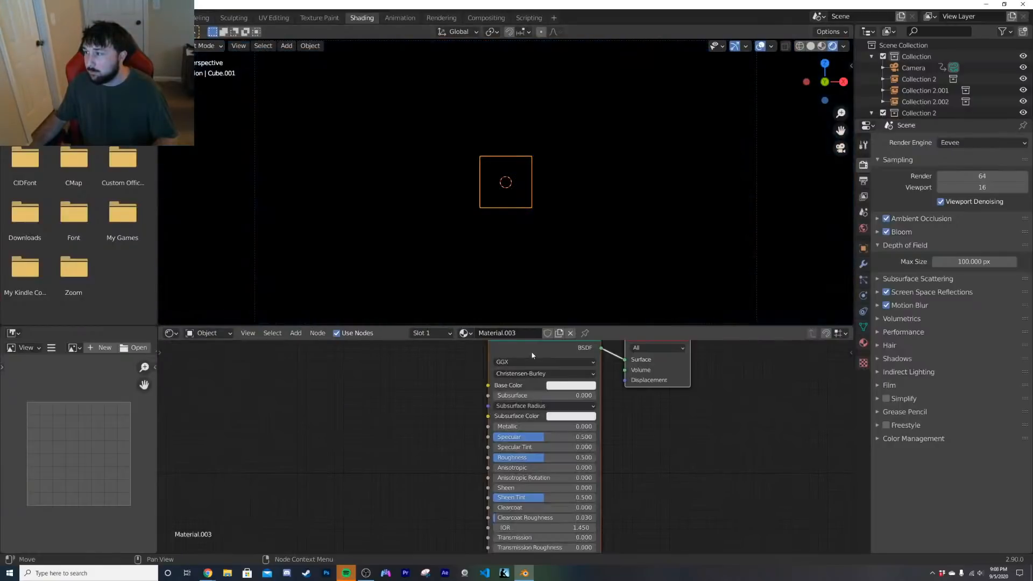
# Step: Replace the new material's Principled BSDF with a Principled Volume of density 0.2 feeding the output's Volume socket
pyautogui.press('x')
pyautogui.hotkey('shift', 'a')
pyautogui.click(501, 387)
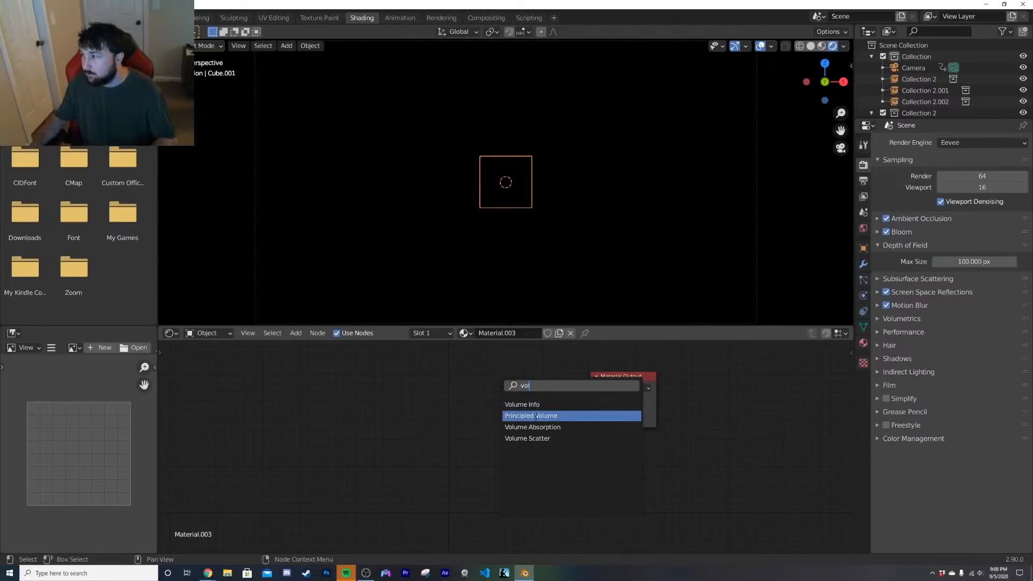
pyautogui.write('vol')
pyautogui.press('Return')
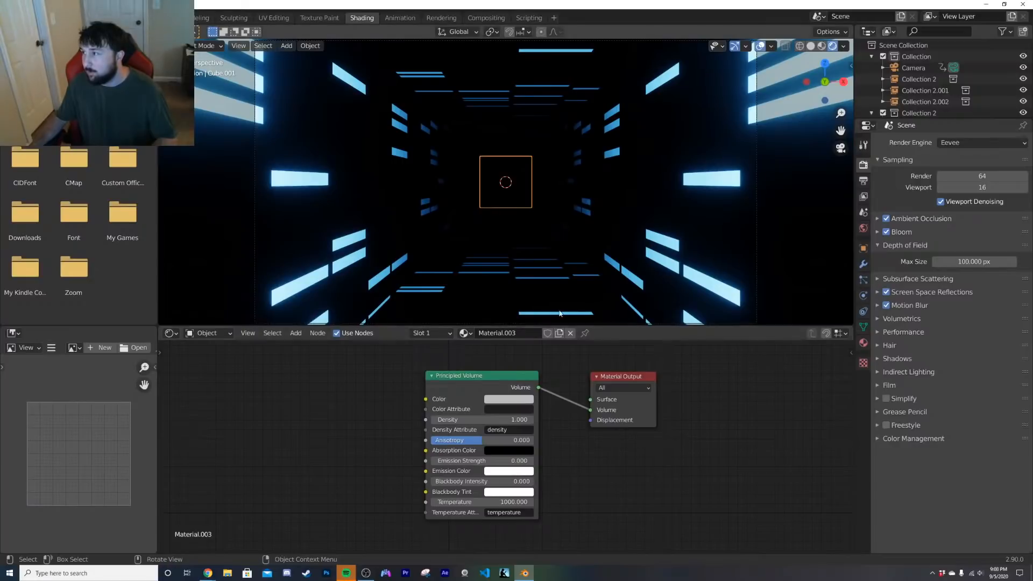
pyautogui.hotkey('ctrl', 'z')
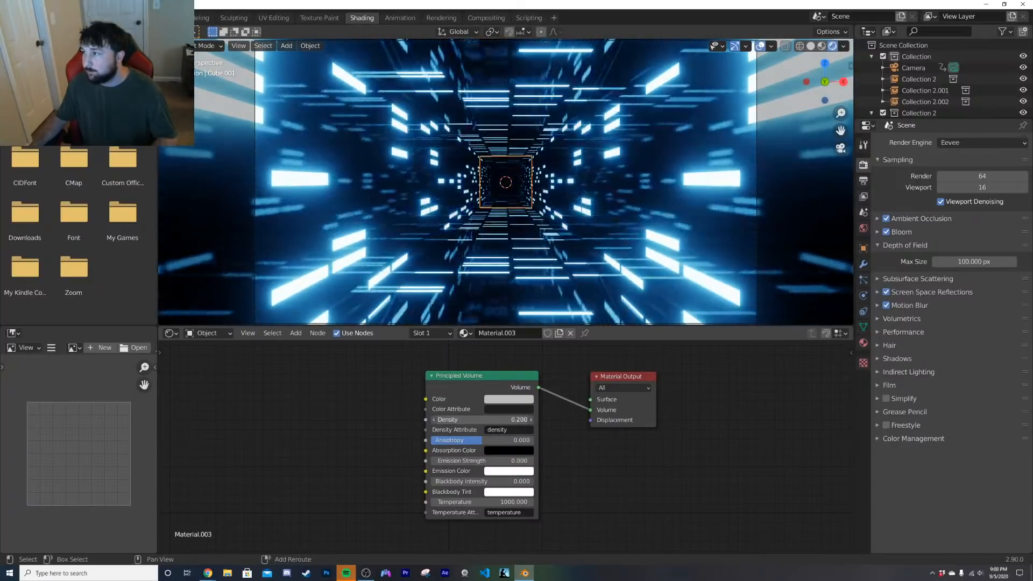
# Step: Play the animation in the Layout workspace to check the volumetric look
pyautogui.click(164, 18)
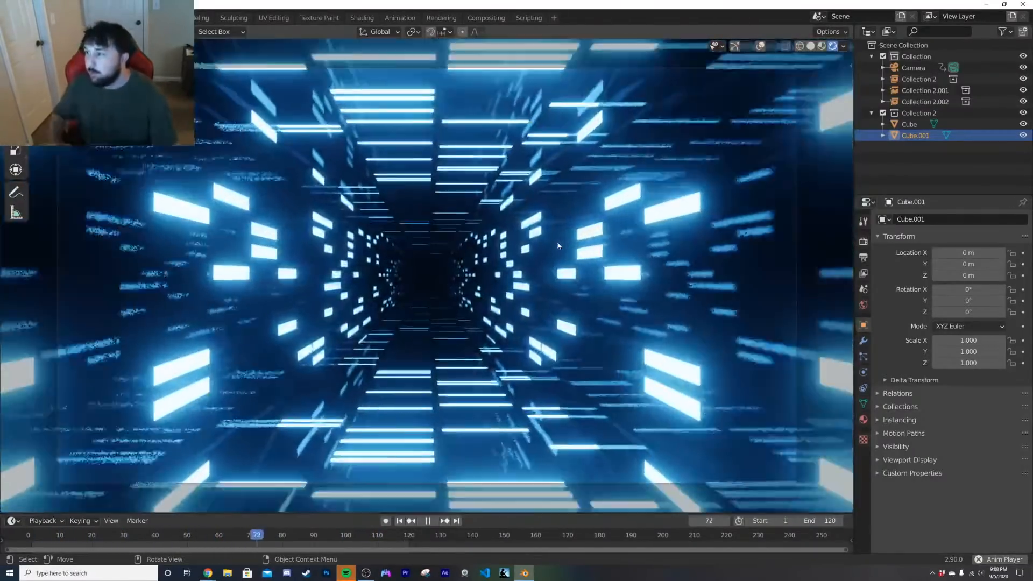
pyautogui.press('space')
# Step: Select the original tunnel cube and set its Principled BSDF Base Color to white
pyautogui.click(560, 392)
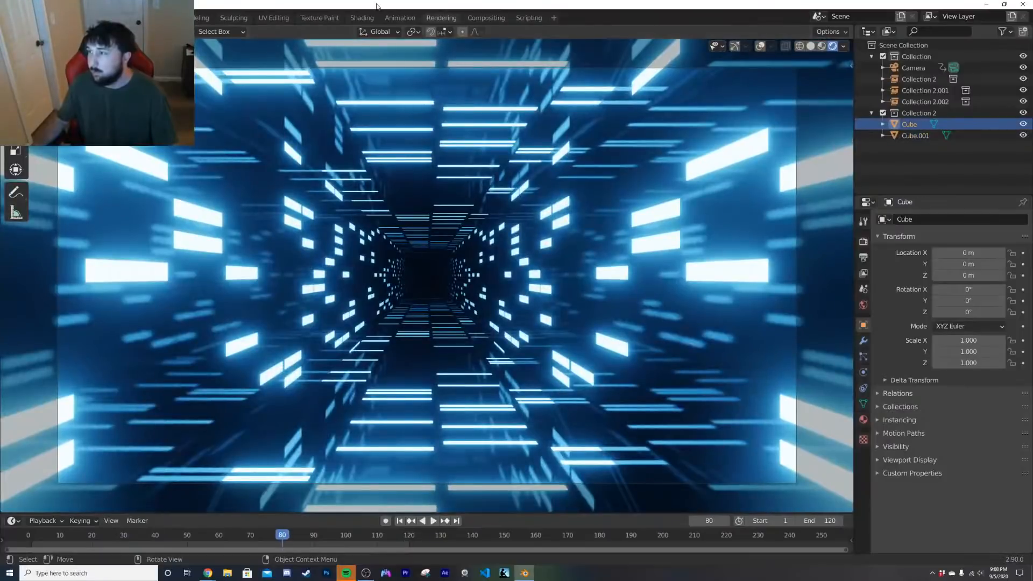
pyautogui.click(360, 18)
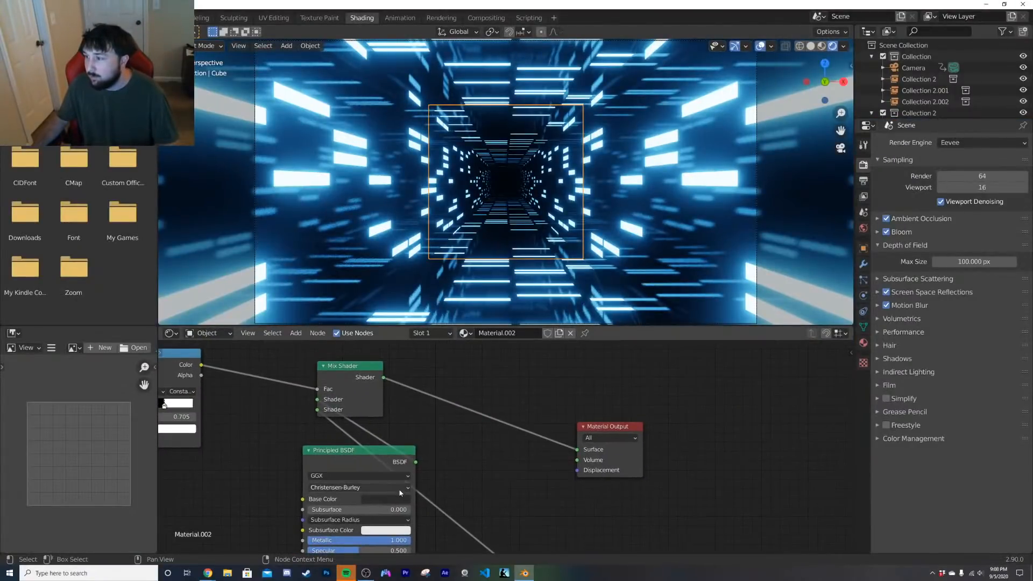
pyautogui.click(402, 500)
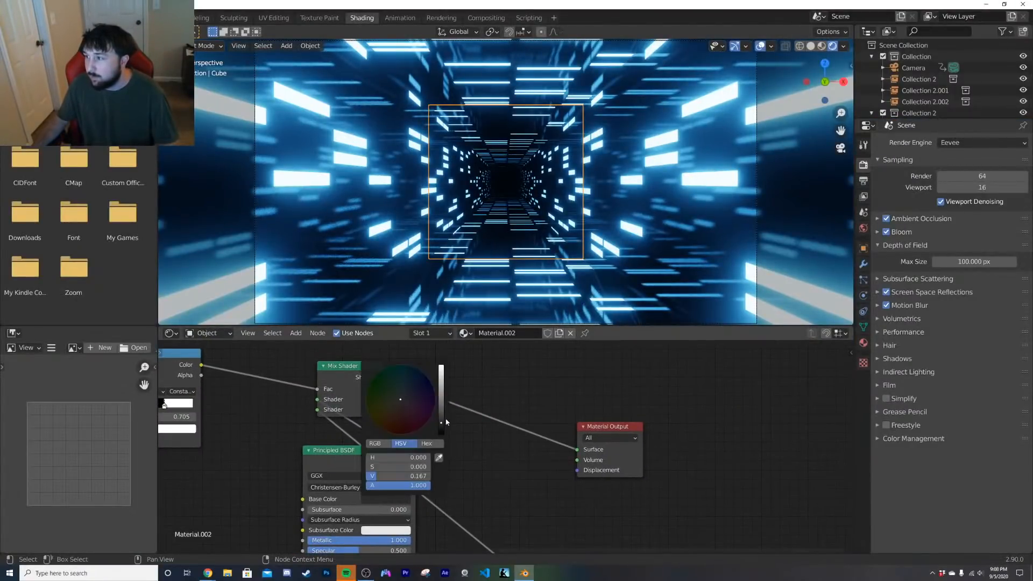
pyautogui.moveTo(441, 421); pyautogui.dragTo(441, 366)
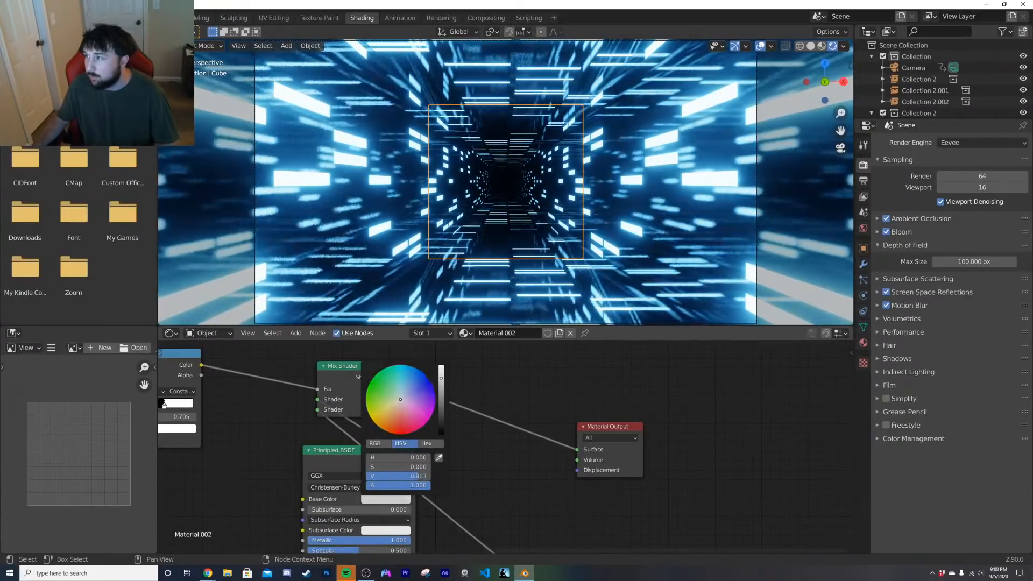
# Step: Add a ColorRamp node and connect its Color to the Principled BSDF's Roughness
pyautogui.moveTo(323, 552); pyautogui.dragTo(444, 441, button='middle')
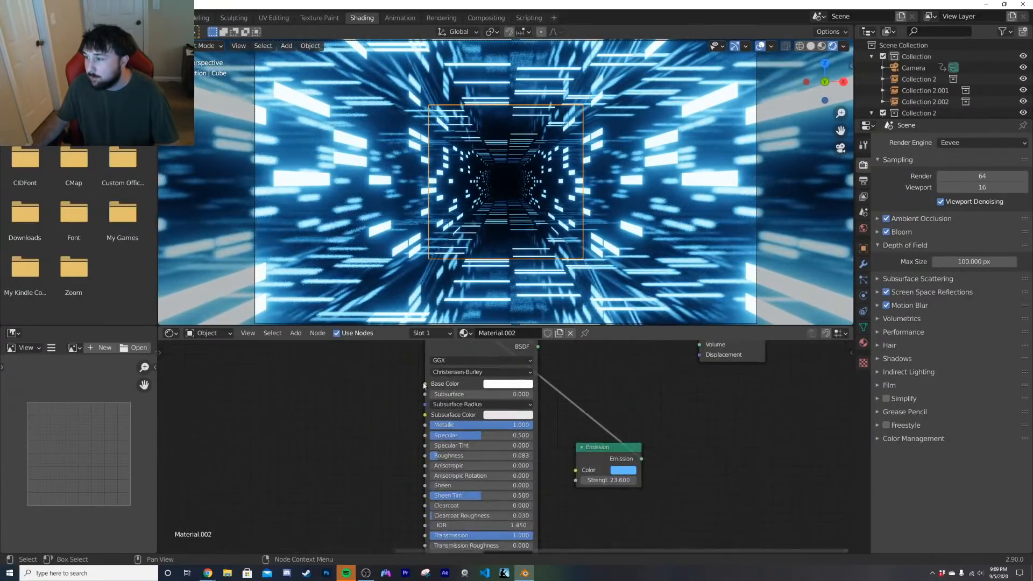
pyautogui.scroll(1, 445, 441)
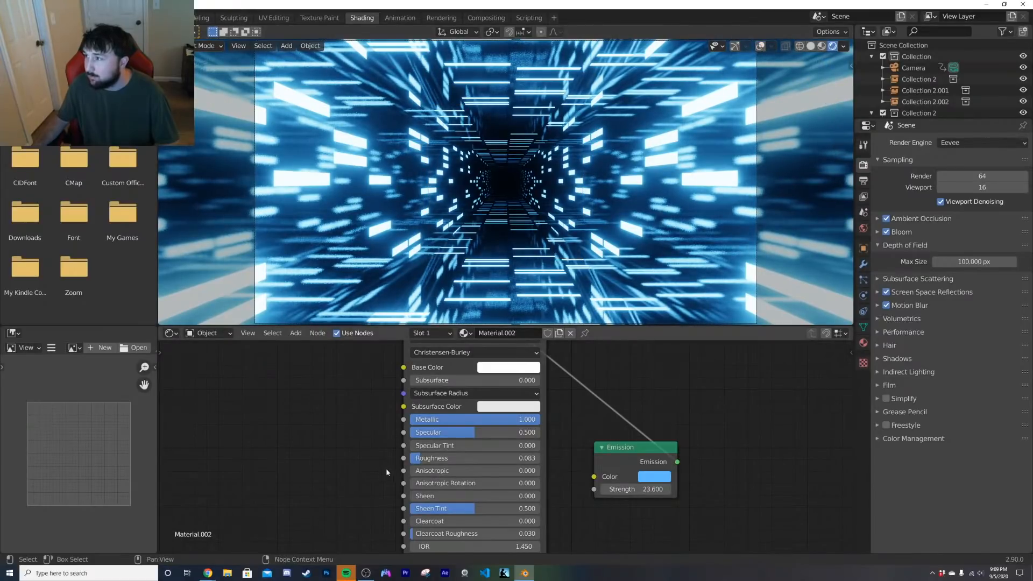
pyautogui.scroll(2, 366, 474)
pyautogui.hotkey('shift', 'a')
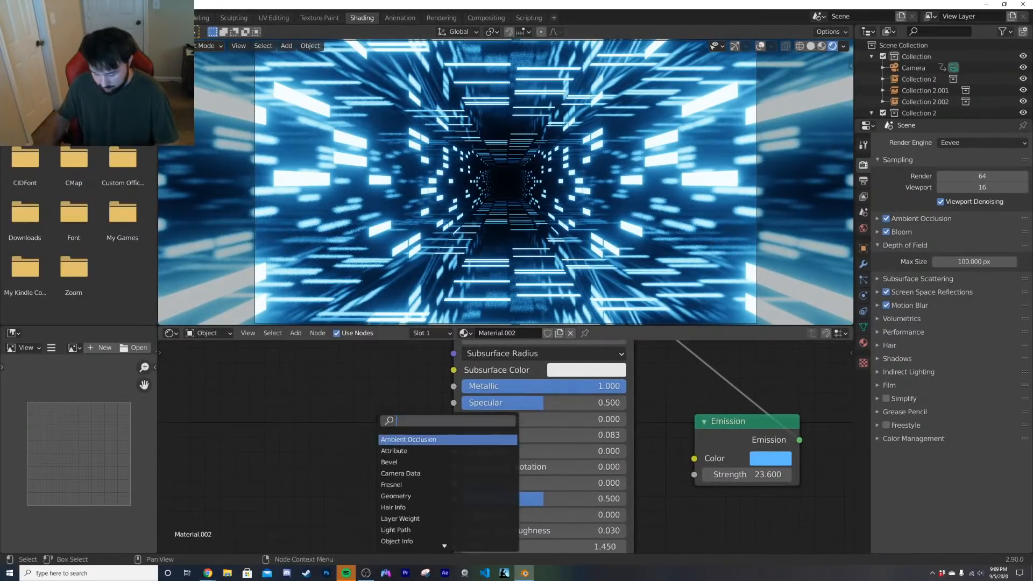
pyautogui.click(383, 451)
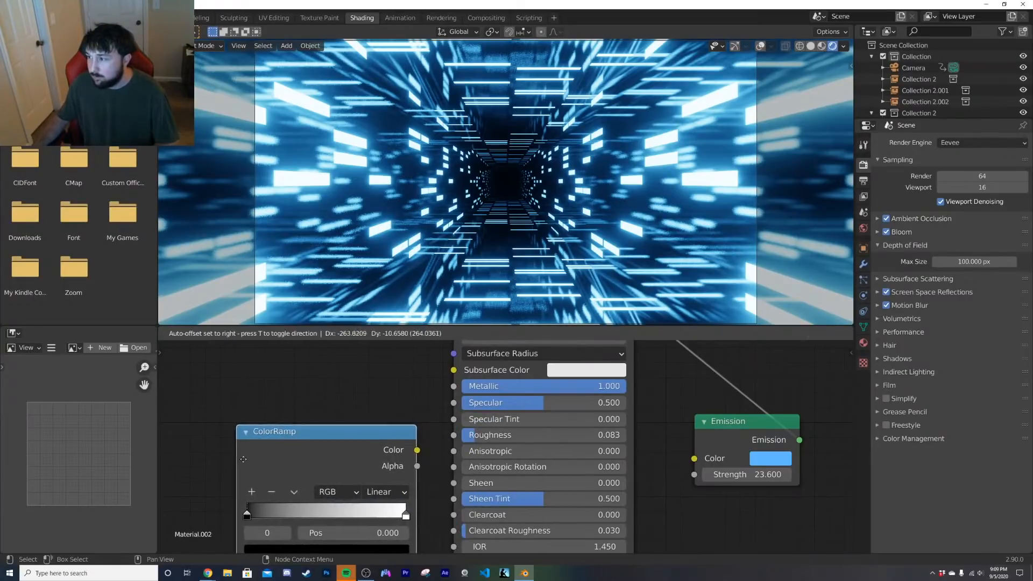
pyautogui.moveTo(452, 446); pyautogui.dragTo(453, 435)
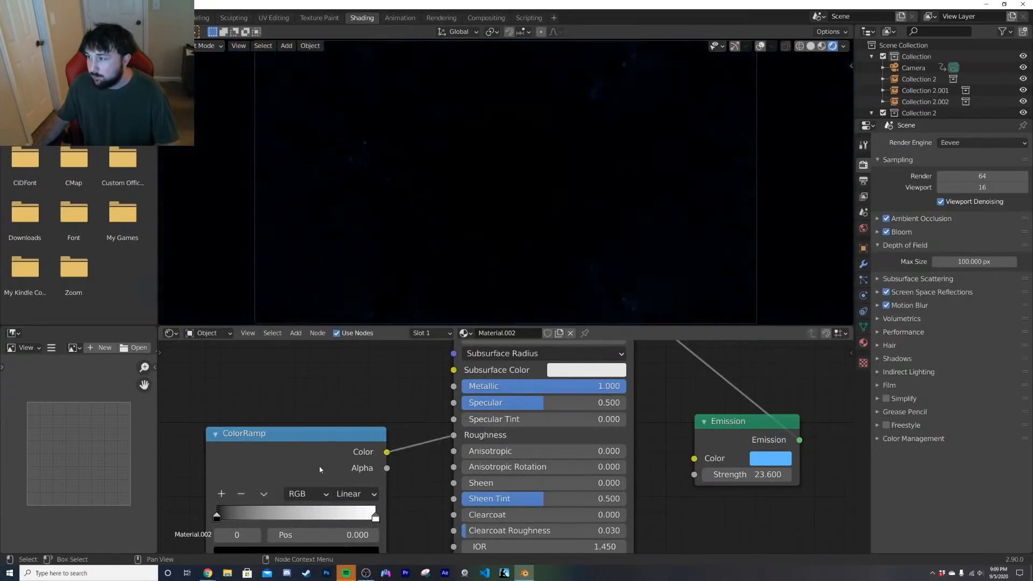
# Step: Add a Musgrave Texture with mapping nodes and connect its Height to the roughness ColorRamp's Fac
pyautogui.moveTo(319, 466); pyautogui.dragTo(454, 450, button='middle')
pyautogui.hotkey('shift', 'a')
pyautogui.click(291, 433)
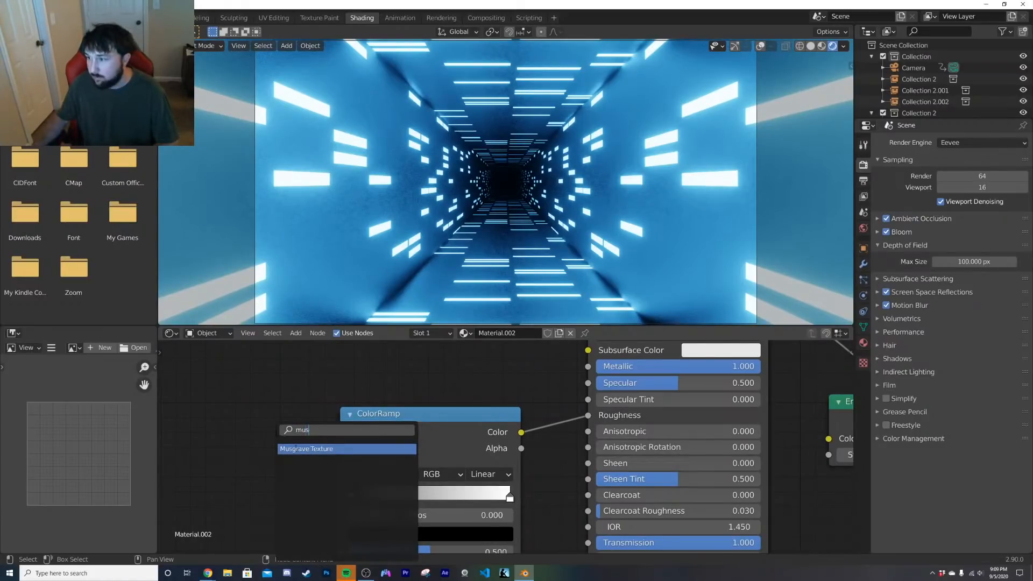
pyautogui.press('Return')
pyautogui.click(256, 458)
pyautogui.moveTo(257, 457); pyautogui.dragTo(595, 347, button='middle')
pyautogui.hotkey('ctrl', 't')
pyautogui.moveTo(365, 407); pyautogui.dragTo(365, 408)
pyautogui.moveTo(682, 359); pyautogui.dragTo(453, 392, button='middle')
pyautogui.moveTo(487, 463); pyautogui.dragTo(480, 459)
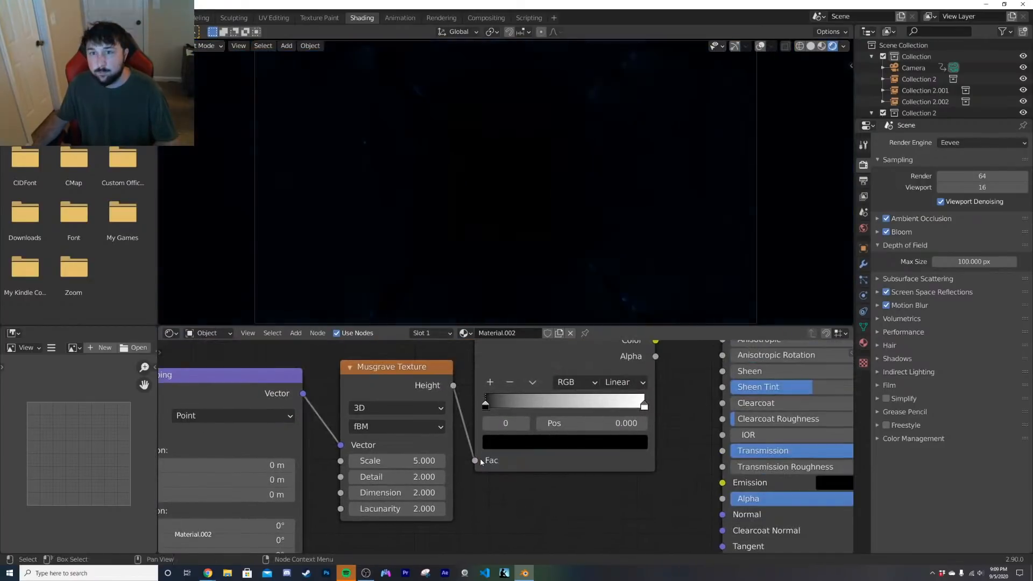
# Step: Set the Musgrave Texture's Detail to 16, Dimension to 0 and Scale to 0.1
pyautogui.scroll(1, 539, 451)
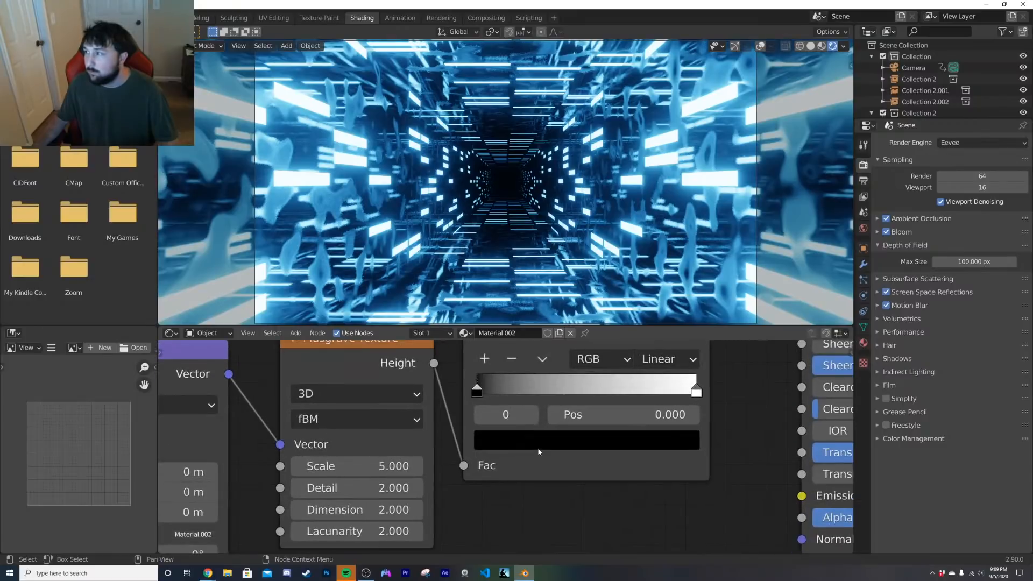
pyautogui.moveTo(360, 509); pyautogui.dragTo(388, 487)
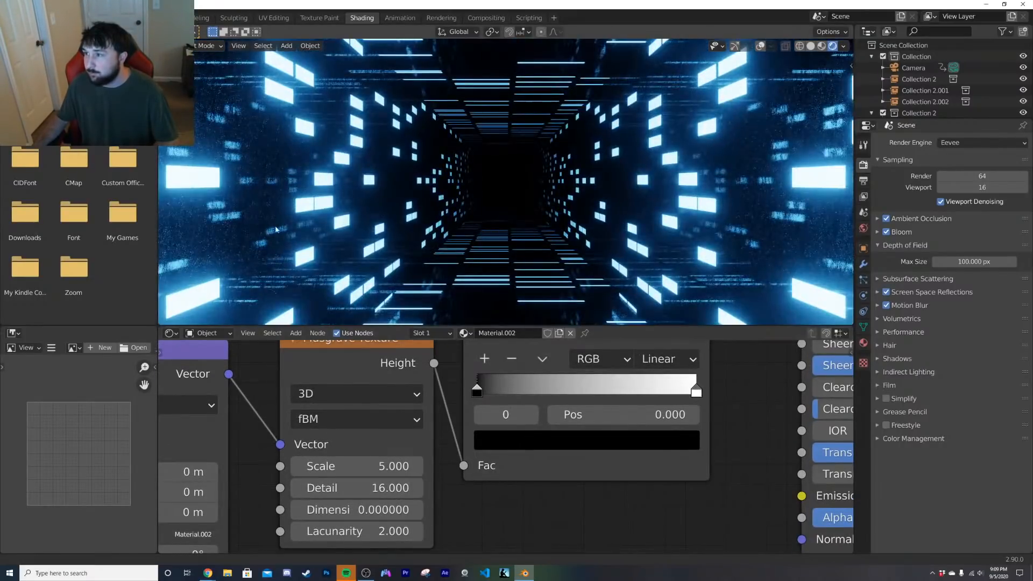
pyautogui.scroll(1, 497, 447)
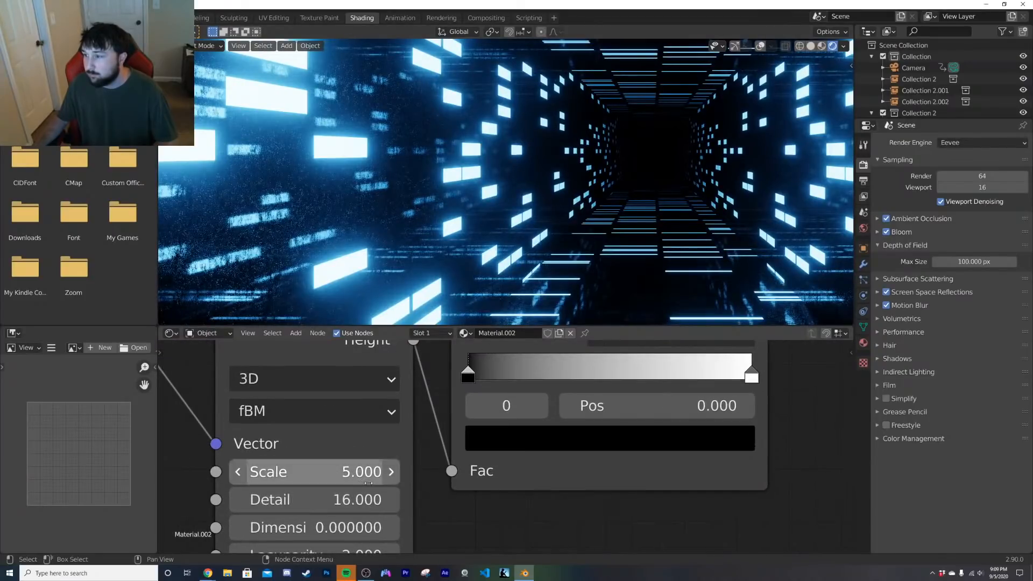
pyautogui.click(369, 482)
pyautogui.press('Return')
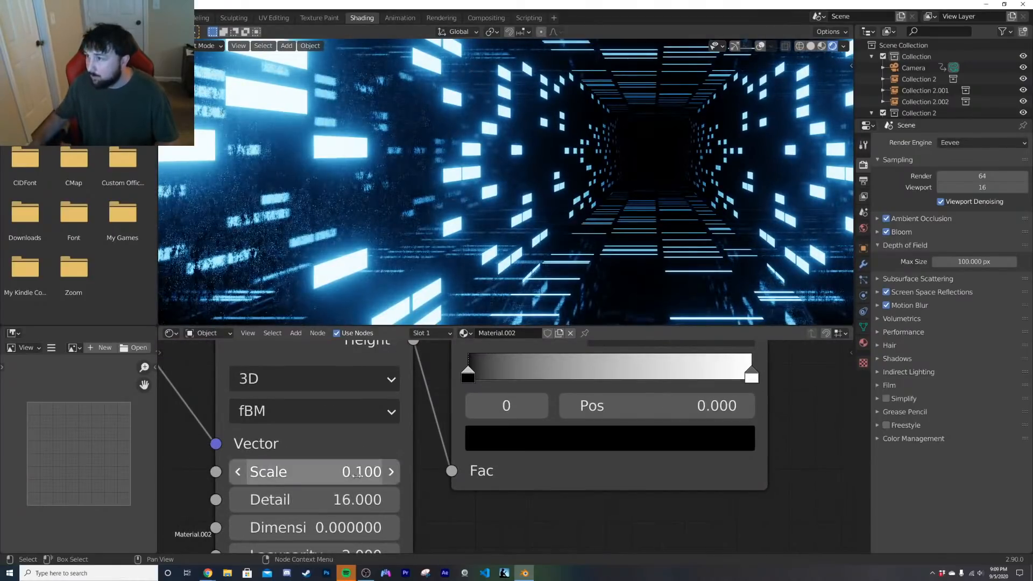
# Step: Move the roughness ColorRamp's dark stop to 0.022 and its white stop to 0.429, with the white stop's value at 1
pyautogui.moveTo(479, 375); pyautogui.dragTo(690, 364)
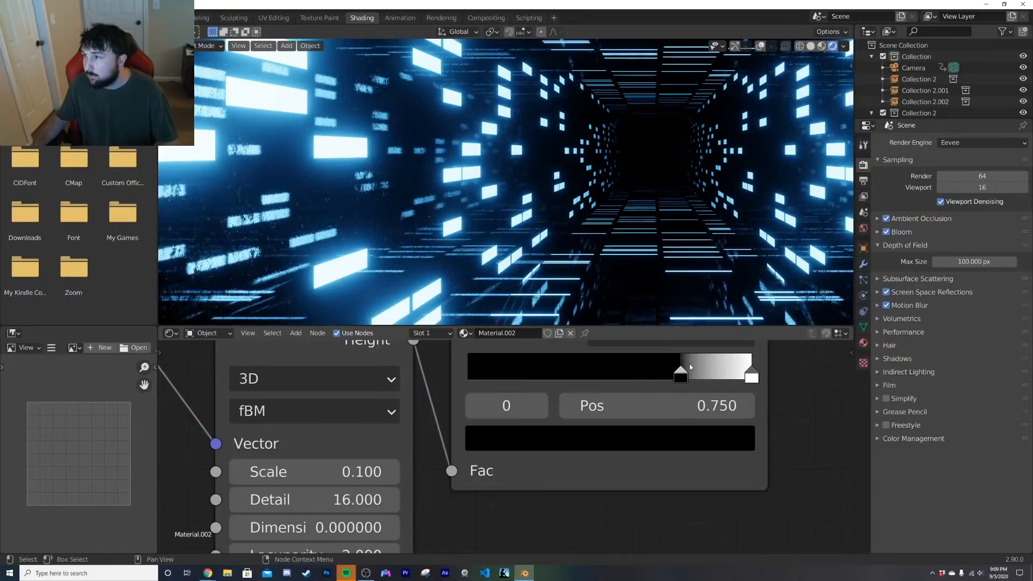
pyautogui.press('space')
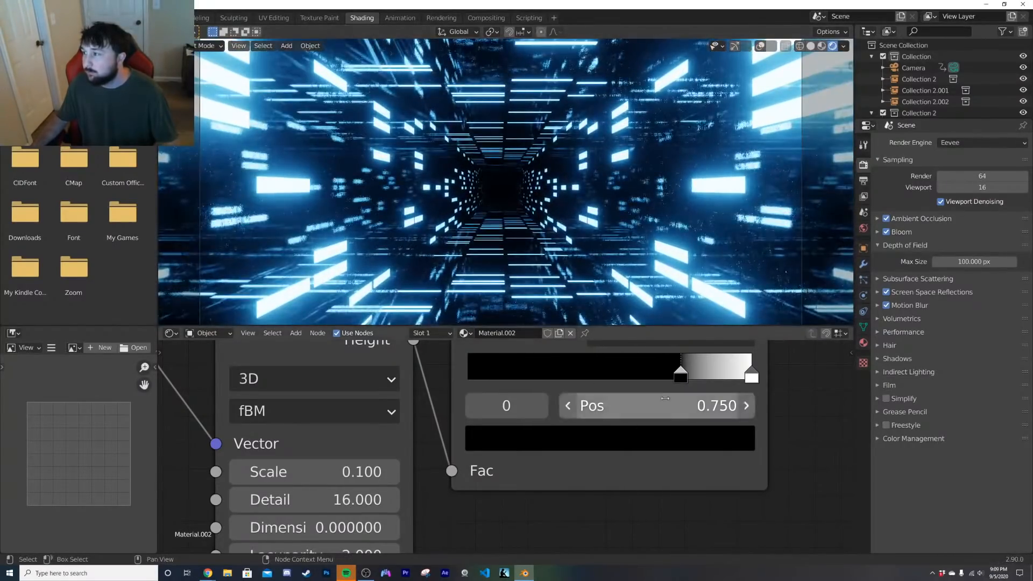
pyautogui.moveTo(656, 406); pyautogui.dragTo(358, 408)
pyautogui.moveTo(752, 379); pyautogui.dragTo(435, 373)
pyautogui.click(604, 450)
pyautogui.moveTo(690, 240); pyautogui.dragTo(690, 61)
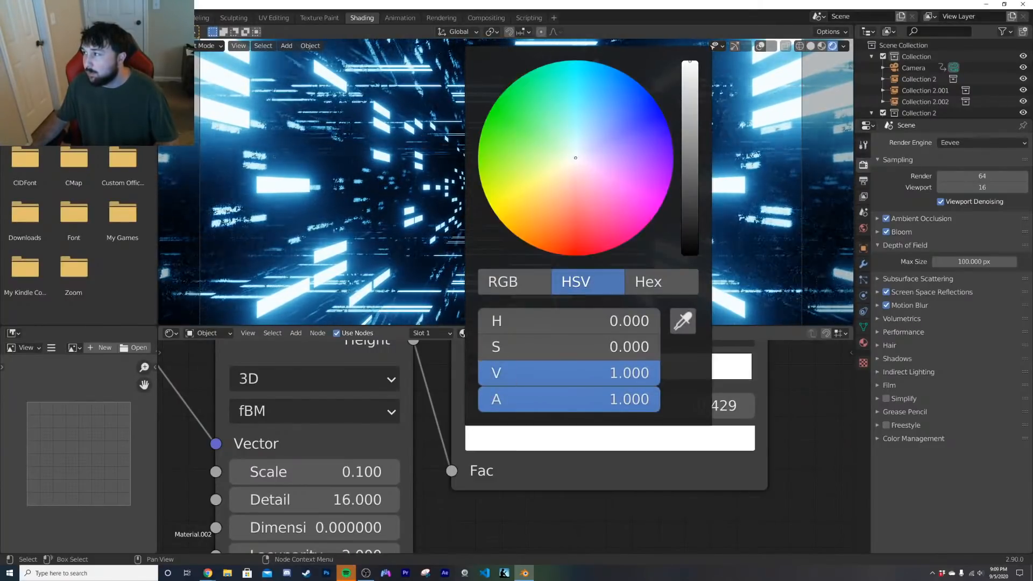
# Step: Lighten the roughness ColorRamp's black stop to dark grey
pyautogui.click(474, 375)
pyautogui.click(608, 438)
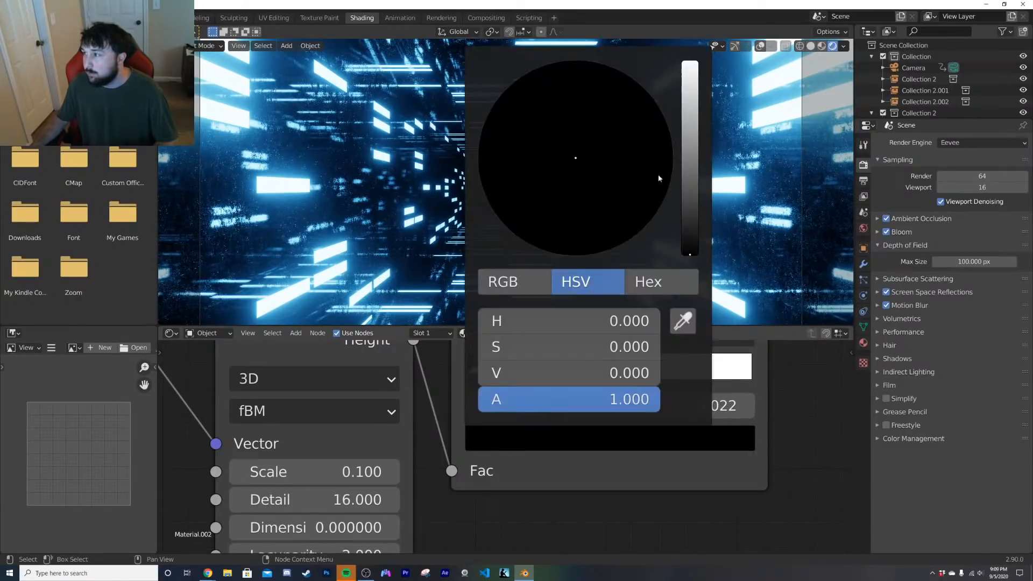
pyautogui.moveTo(690, 254)
pyautogui.mouseDown()
pyautogui.moveTo(689, 156)
pyautogui.moveTo(690, 210)
pyautogui.moveTo(690, 193)
pyautogui.mouseUp()
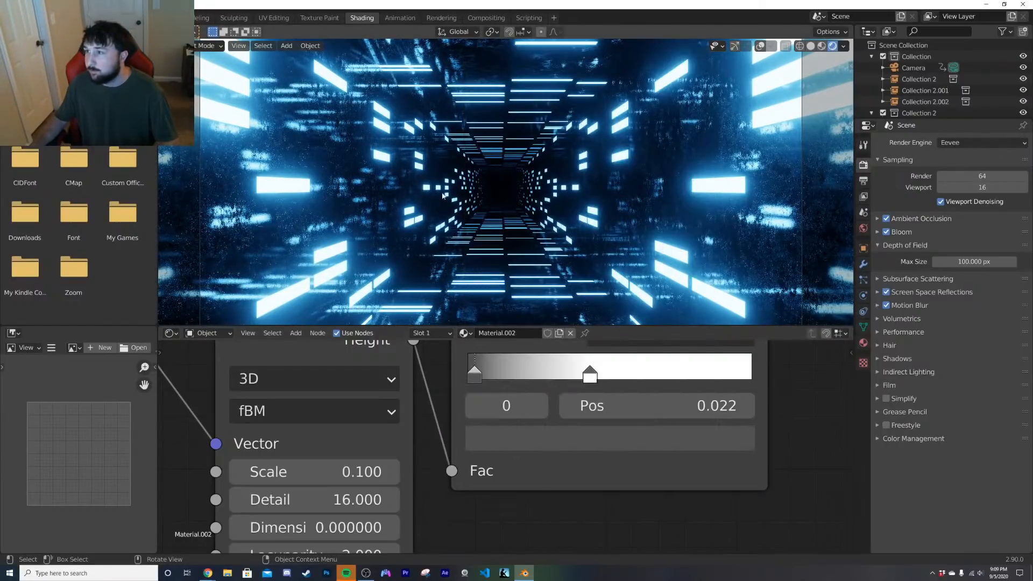
# Step: Play the animation in the Layout workspace to check the new wall reflections, and stop it
pyautogui.click(161, 17)
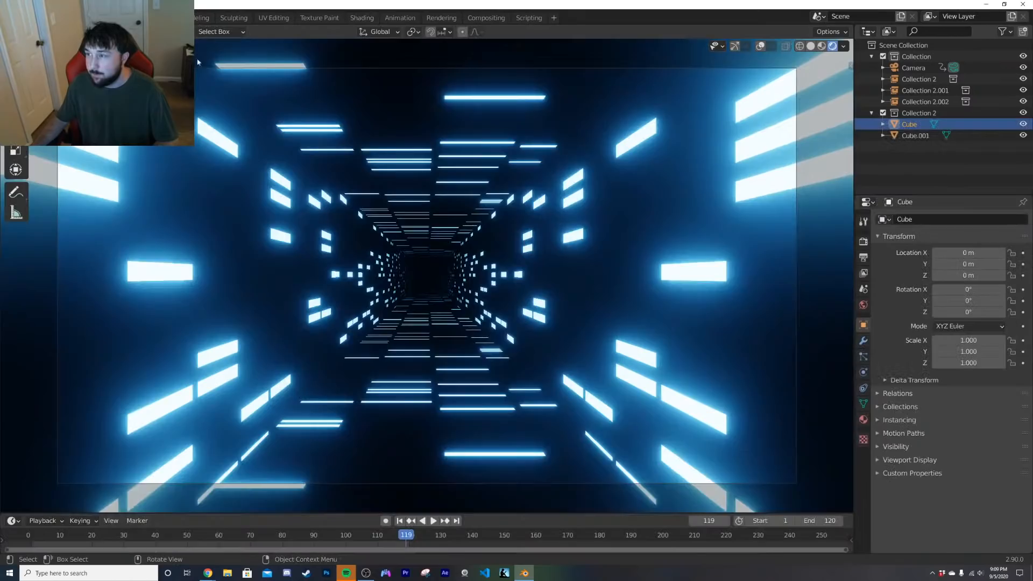
pyautogui.press('space')
pyautogui.press('space')
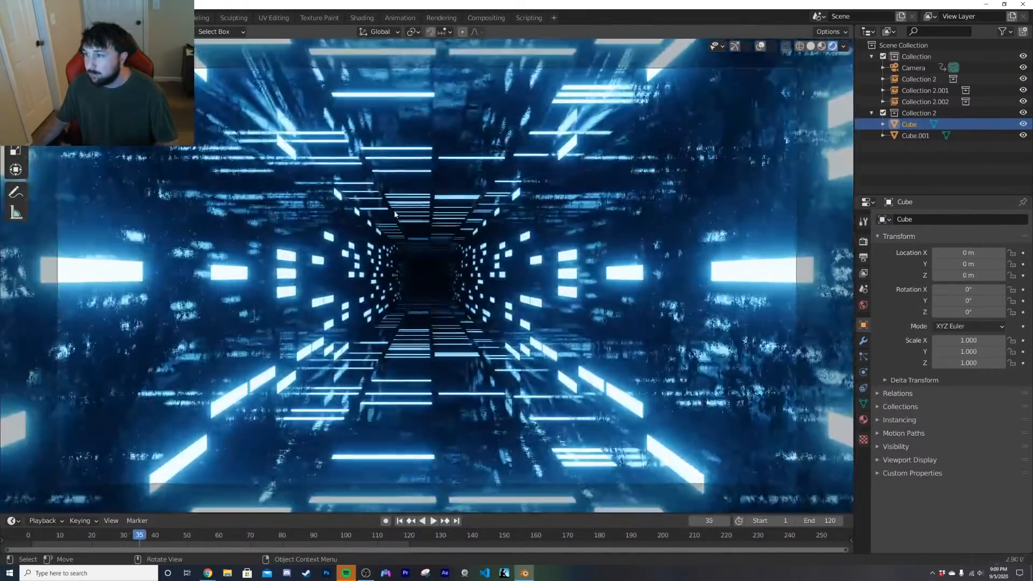
# Step: Set the Musgrave Texture's Scale to 0.01 in the wall material of Cube.001
pyautogui.click(624, 347)
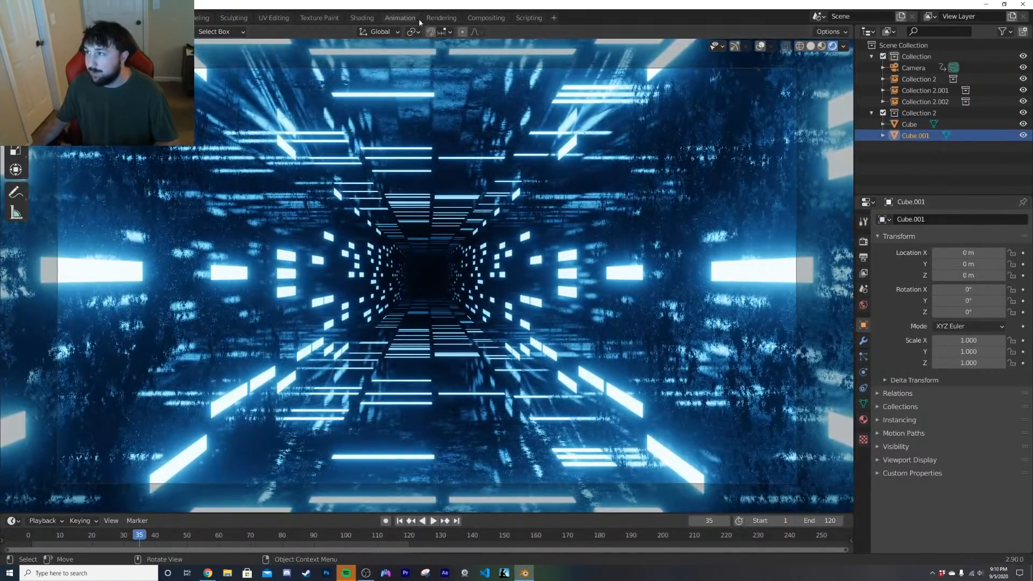
pyautogui.click(362, 18)
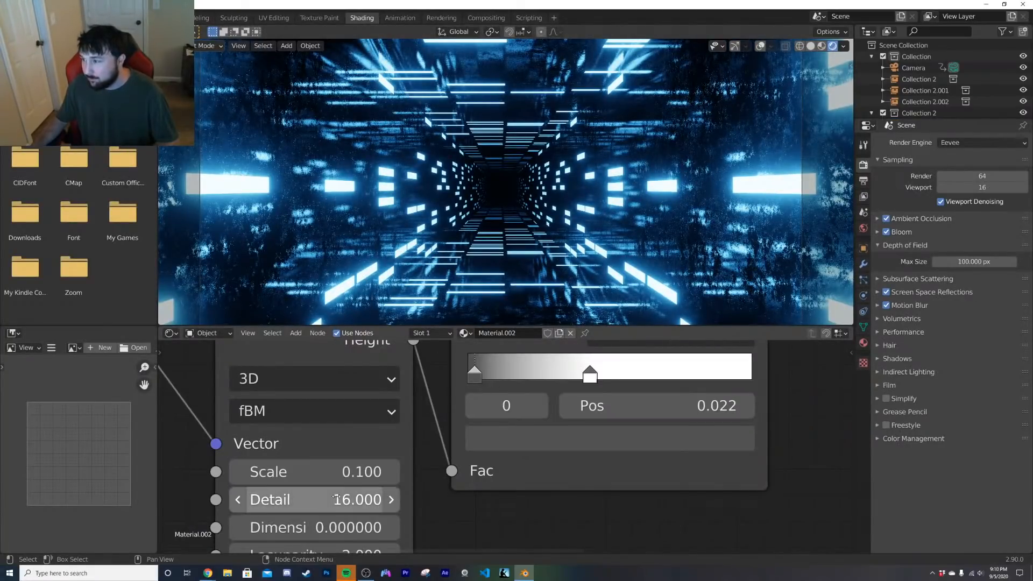
pyautogui.click(350, 477)
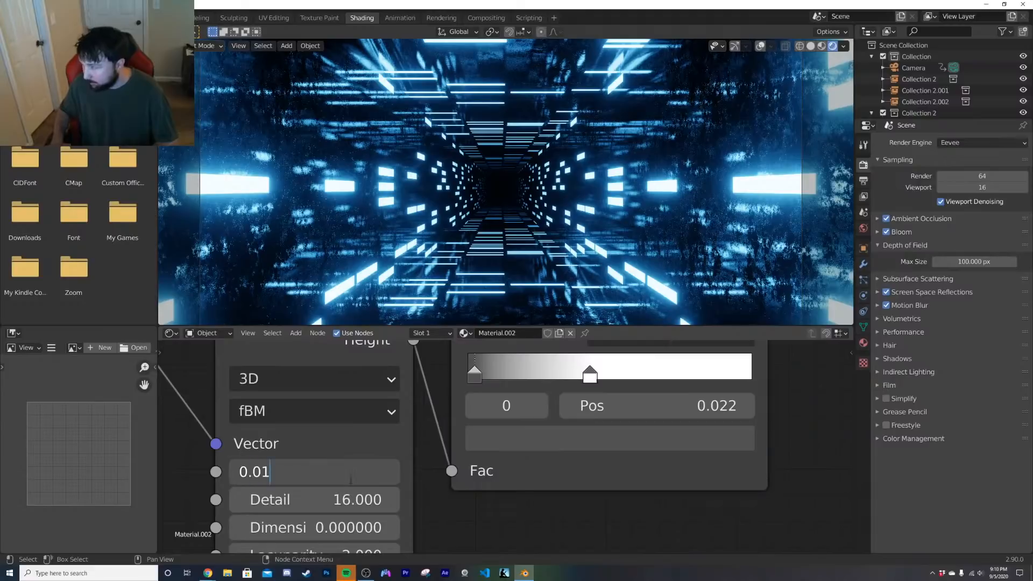
pyautogui.write('0.01')
pyautogui.press('Return')
# Step: Set the roughness ColorRamp's dark grey stop to black and darken its white stop to mid grey
pyautogui.click(613, 439)
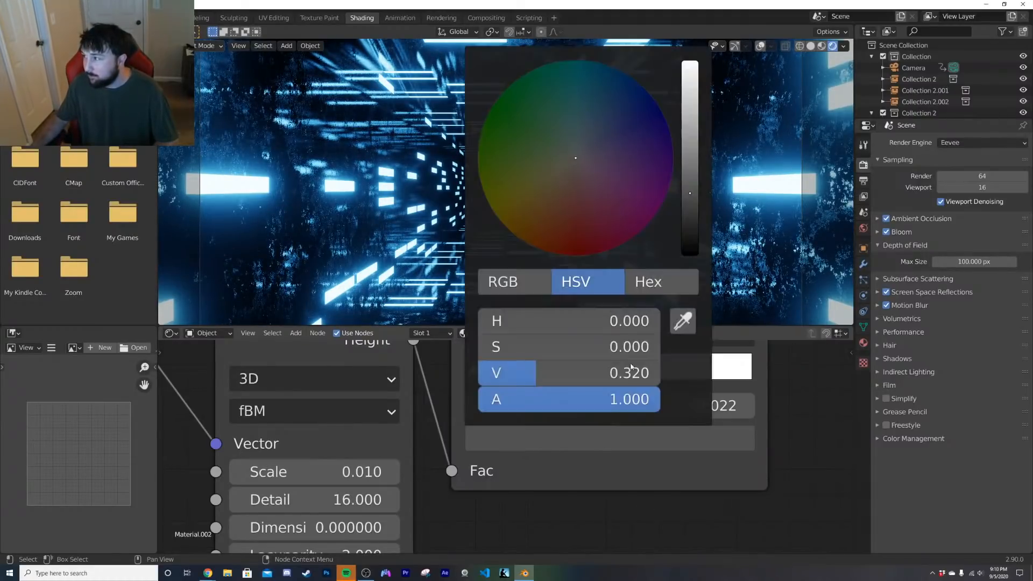
pyautogui.moveTo(689, 213); pyautogui.dragTo(690, 255)
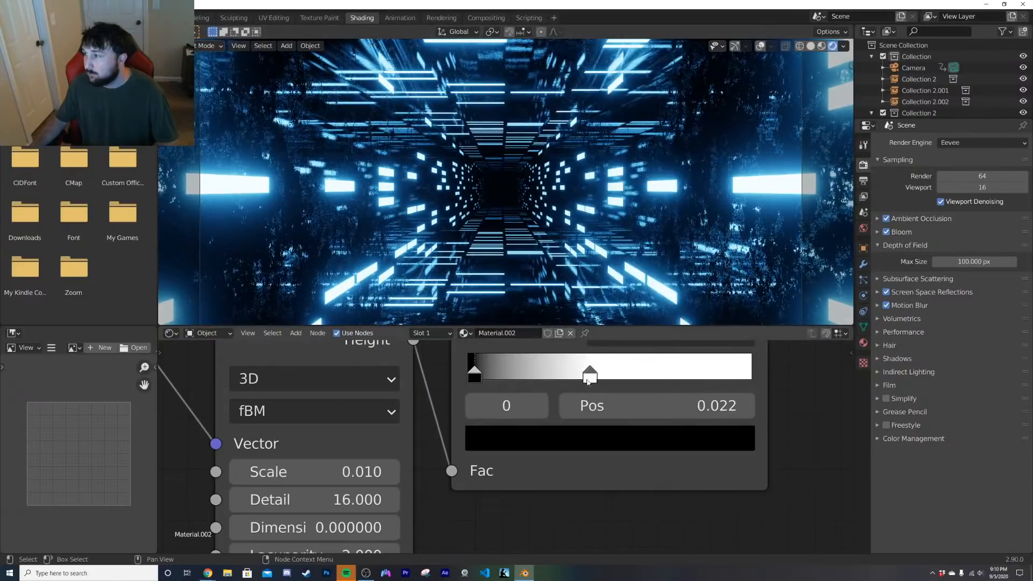
pyautogui.click(588, 377)
pyautogui.click(597, 438)
pyautogui.moveTo(683, 64); pyautogui.dragTo(683, 176)
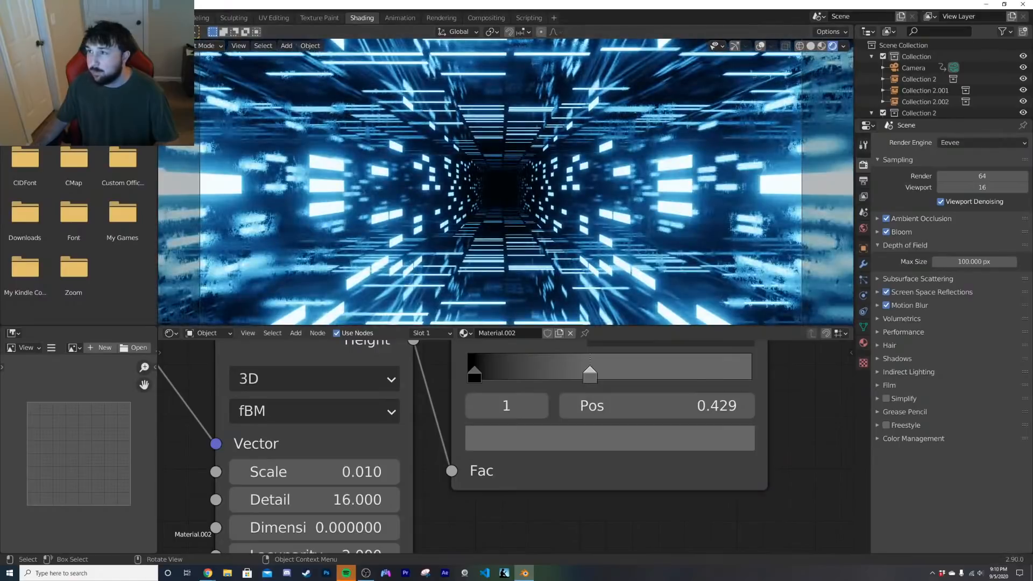
# Step: Play the animation in the Layout workspace to check the glossier walls, and stop it
pyautogui.click(158, 18)
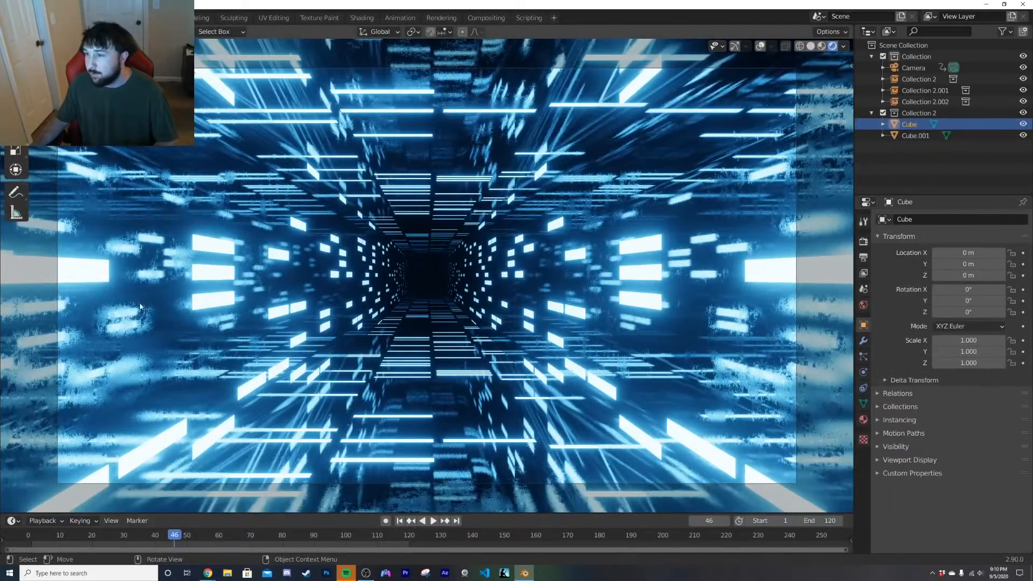
pyautogui.press('space')
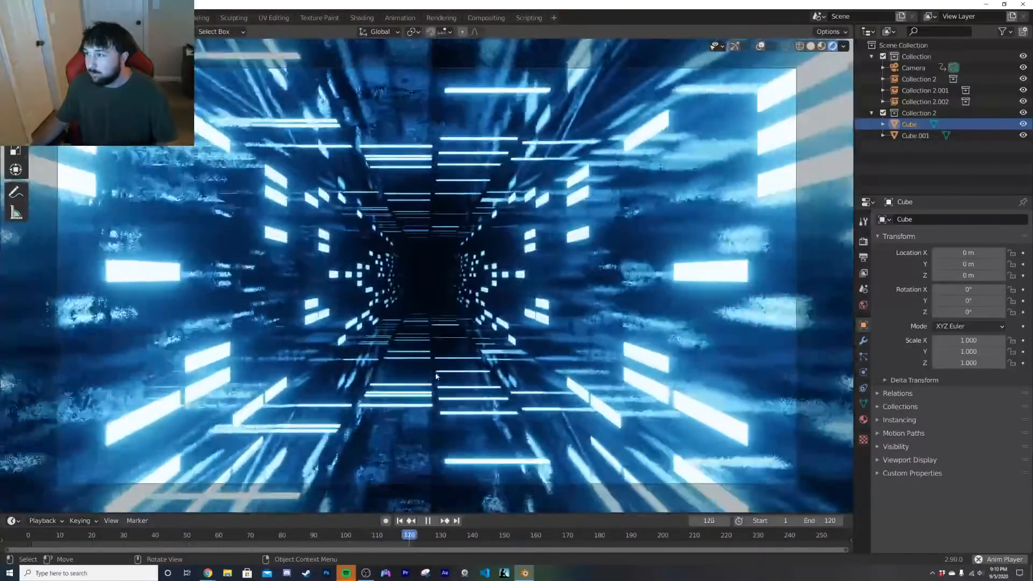
pyautogui.press('space')
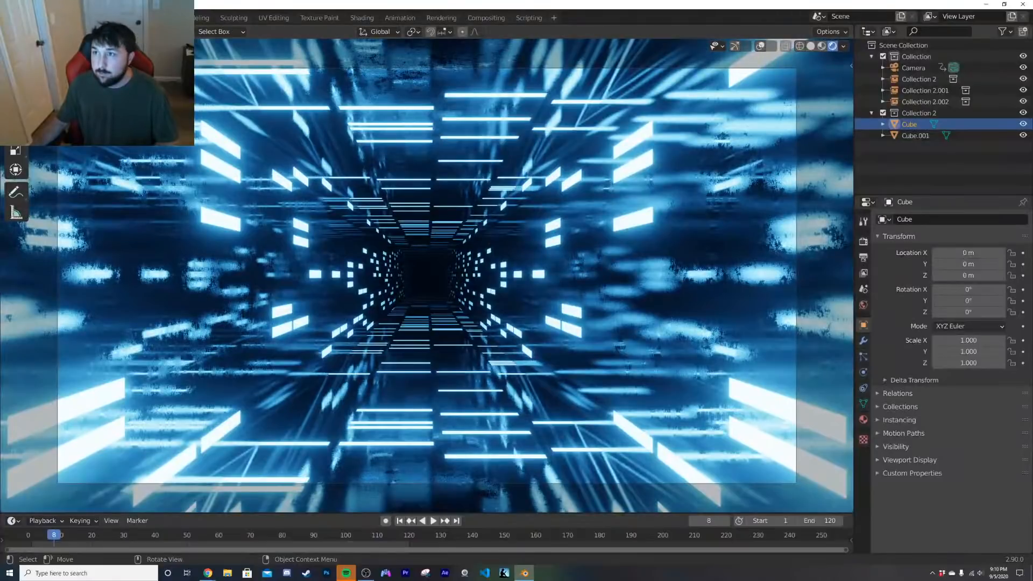
# Step: Save the project to the Desktop as a new file named 3rd.blend
pyautogui.click(23, 18)
pyautogui.click(43, 102)
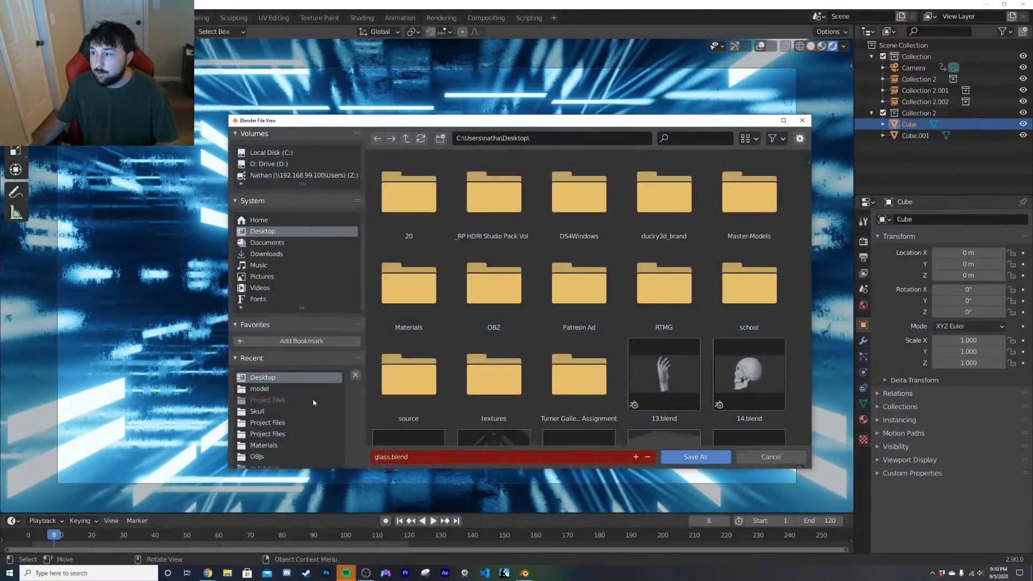
pyautogui.click(418, 455)
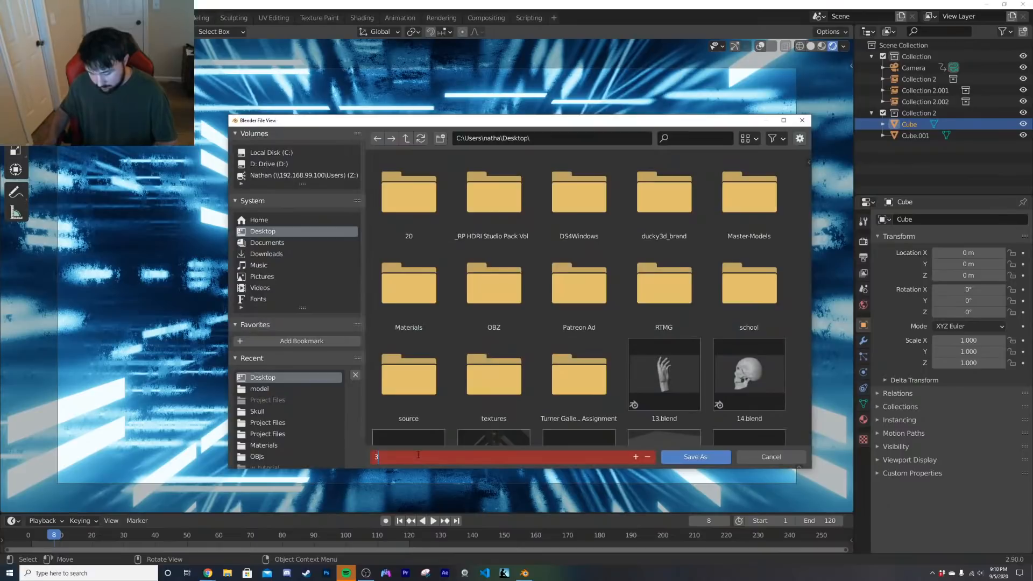
pyautogui.press('Return')
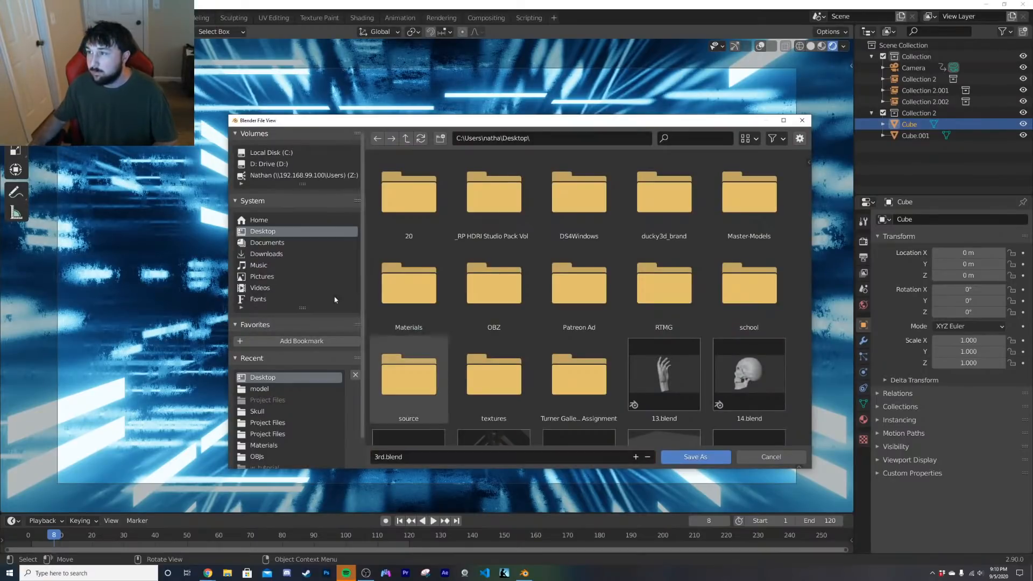
pyautogui.click(714, 458)
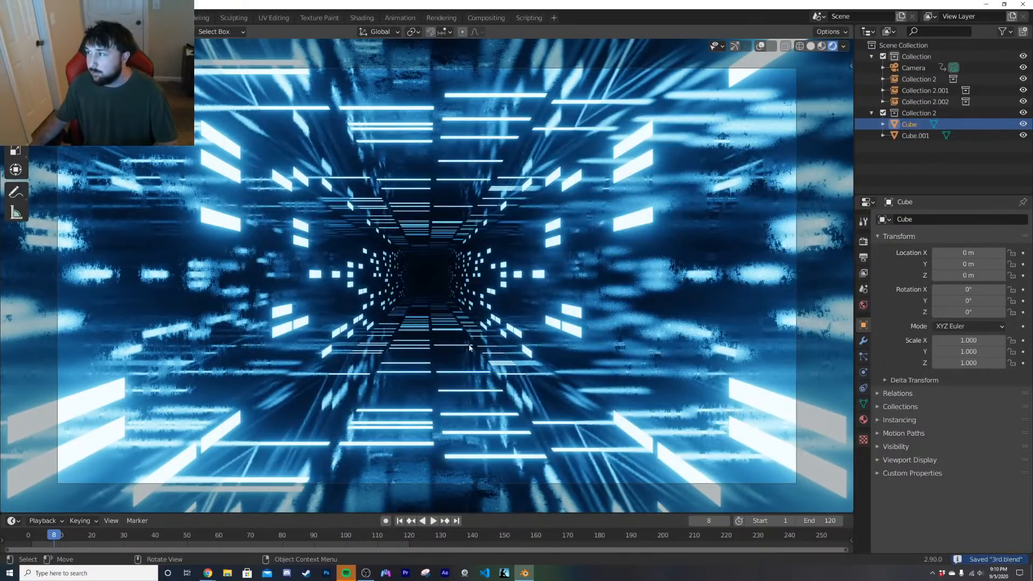
# Step: Replay the tunnel fly-through and stop it, leaving Cube.001 selected in Object Mode
pyautogui.press('space')
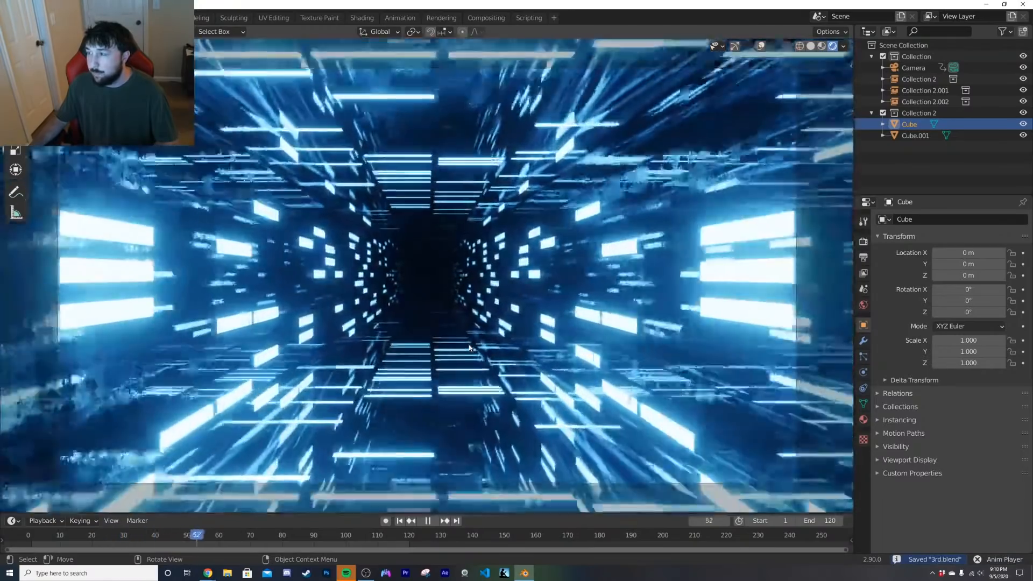
pyautogui.click(609, 342)
pyautogui.press('Tab')
pyautogui.press('Escape')
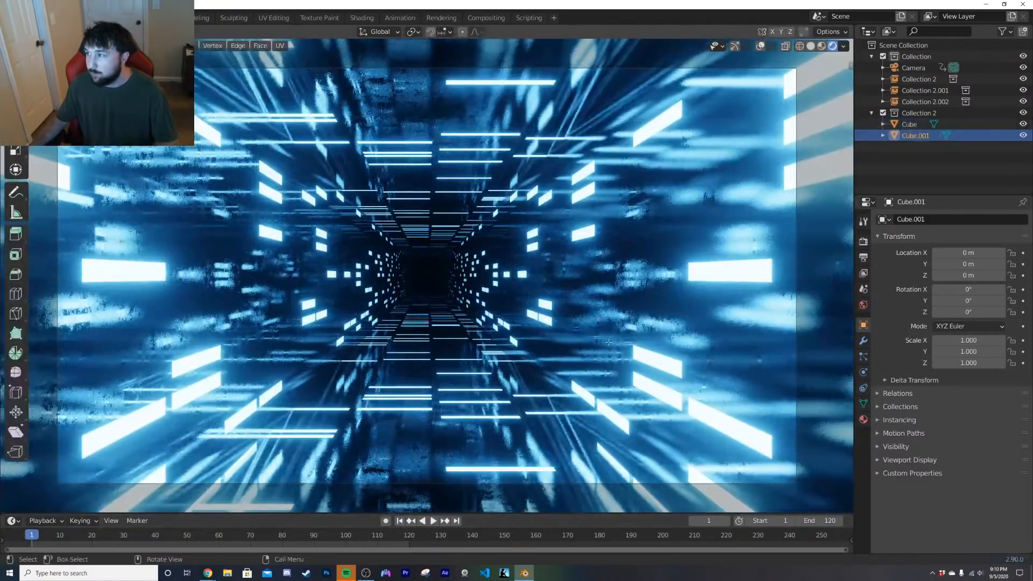
pyautogui.press('Tab')
# Step: Try a Bevel modifier on Cube.001, check it in solid shading, and undo it
pyautogui.click(864, 341)
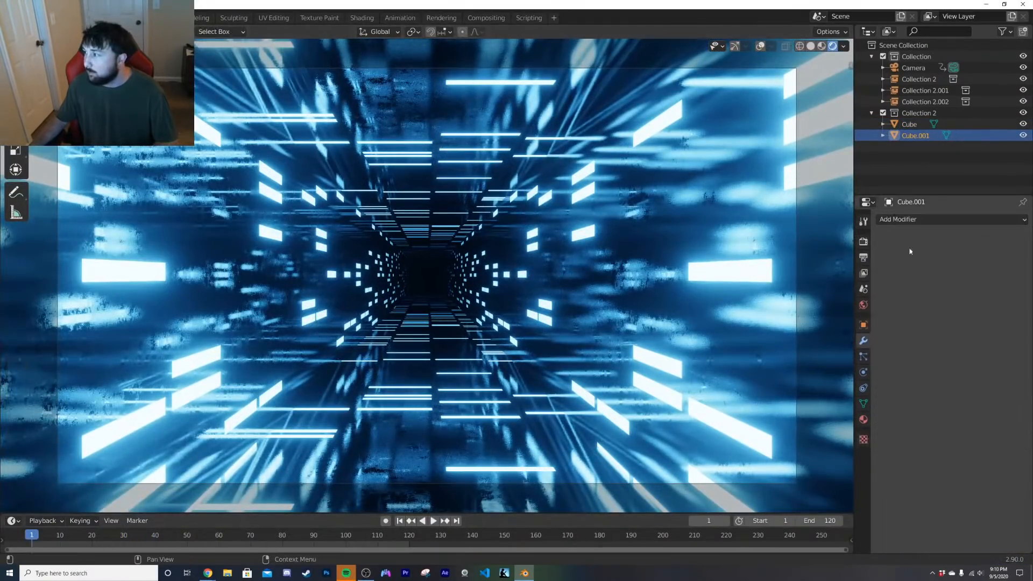
pyautogui.click(933, 220)
pyautogui.click(807, 257)
pyautogui.press('z')
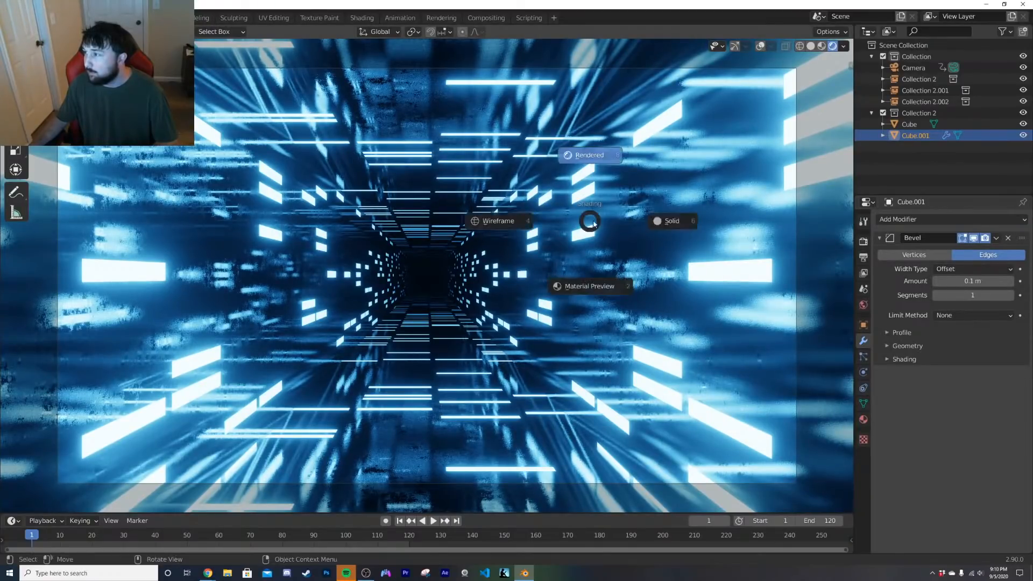
pyautogui.click(625, 244)
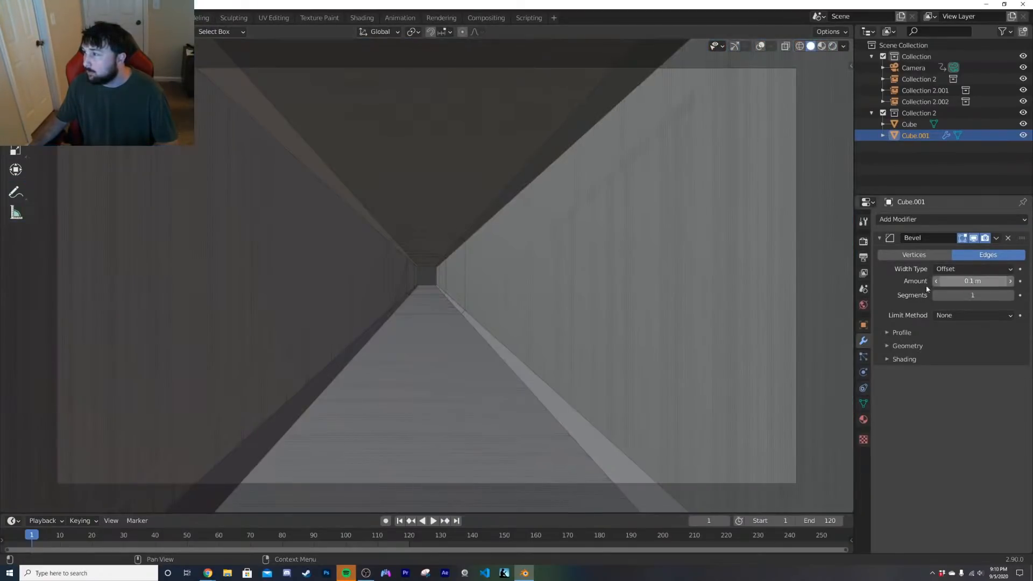
pyautogui.press('KP_0')
pyautogui.press('KP_0')
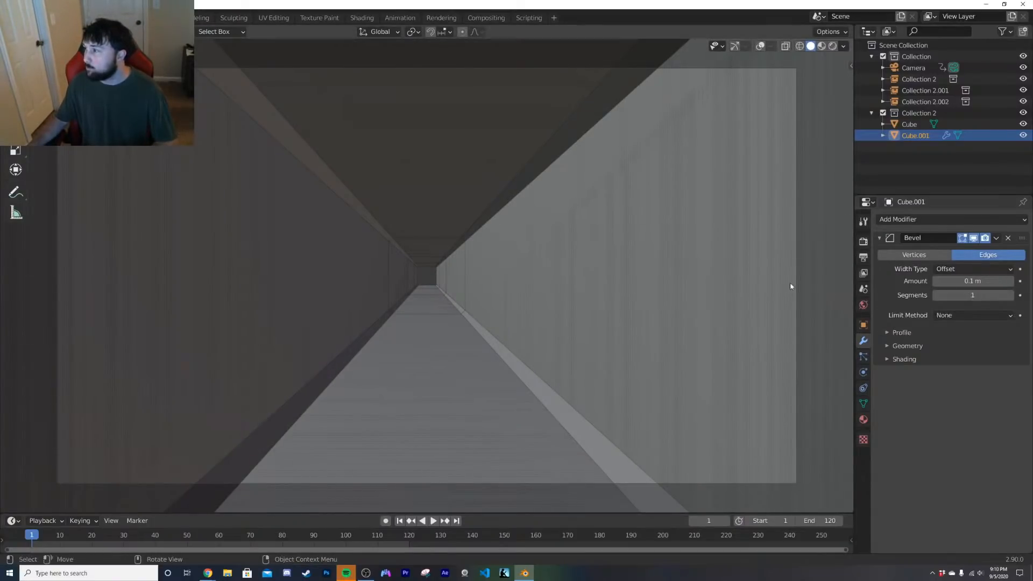
pyautogui.hotkey('ctrl', 'z')
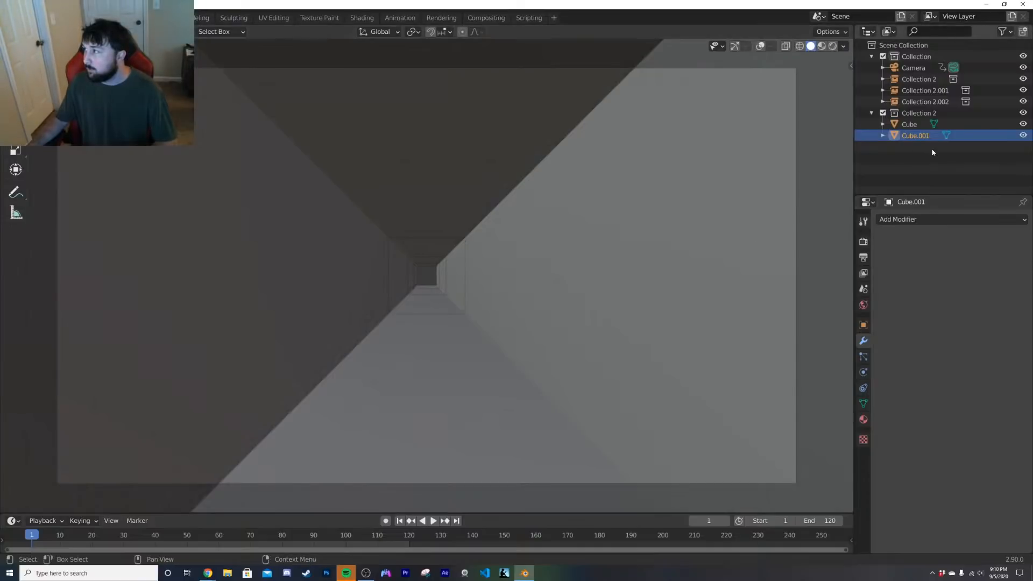
# Step: Try widening Cube.001 to an X scale of 1.290 and inspect the tunnel from outside the camera view
pyautogui.click(863, 357)
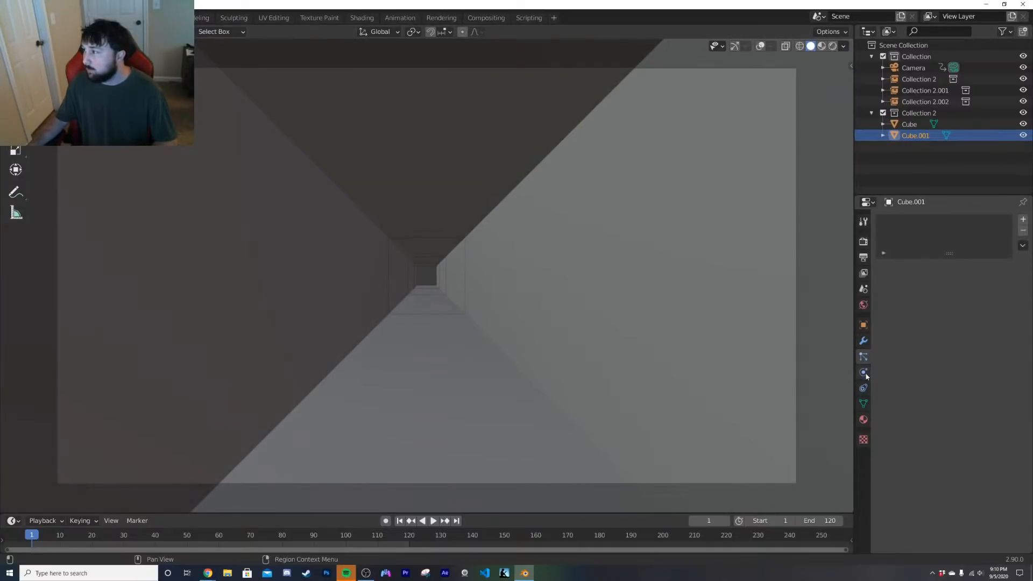
pyautogui.click(865, 373)
pyautogui.click(862, 326)
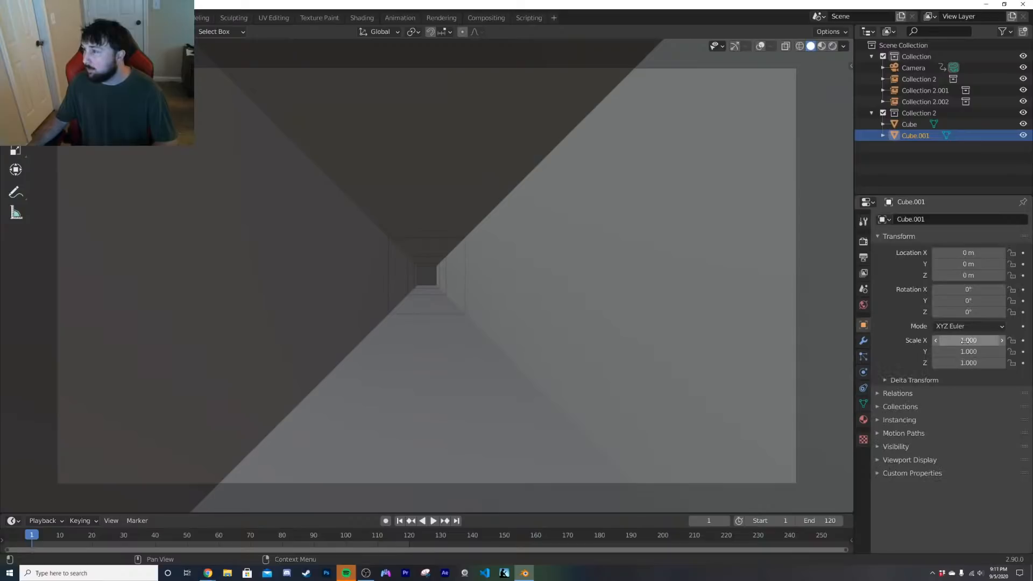
pyautogui.moveTo(969, 340); pyautogui.dragTo(970, 340)
pyautogui.moveTo(638, 335); pyautogui.dragTo(567, 363, button='middle')
pyautogui.scroll(-6, 619, 352)
pyautogui.scroll(4, 568, 362)
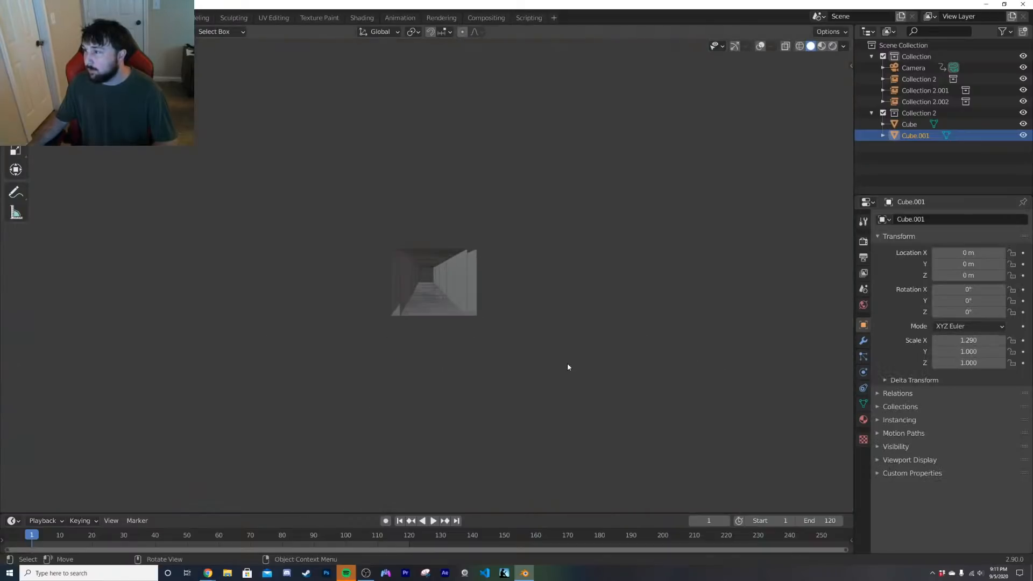
pyautogui.scroll(10, 580, 321)
# Step: Return to rendered shading and toggle Cube's visibility to identify which part of the tunnel it is
pyautogui.click(579, 321)
pyautogui.press('z')
pyautogui.click(569, 266)
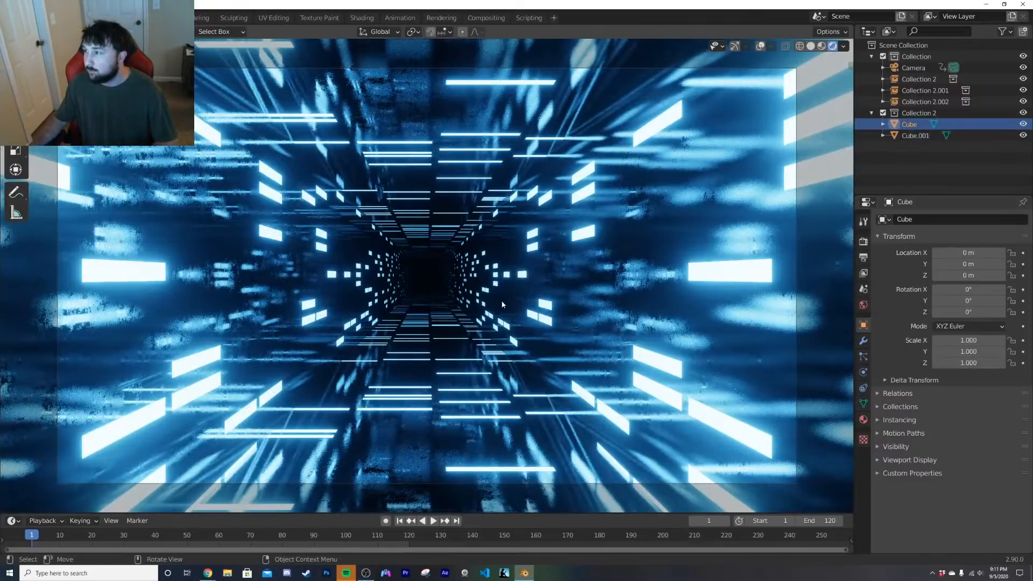
pyautogui.click(915, 135)
pyautogui.click(909, 124)
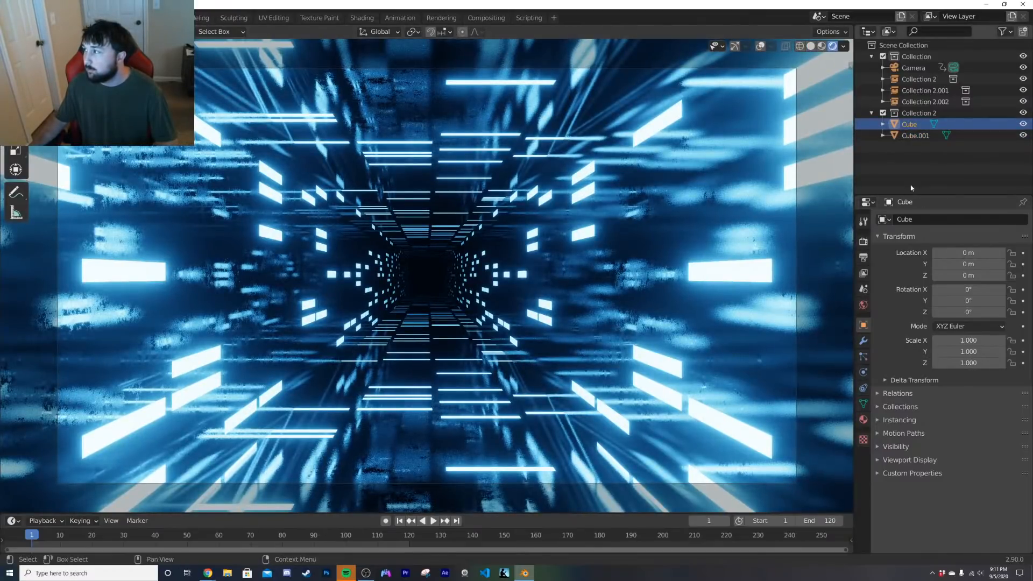
pyautogui.click(1024, 124)
pyautogui.click(1023, 124)
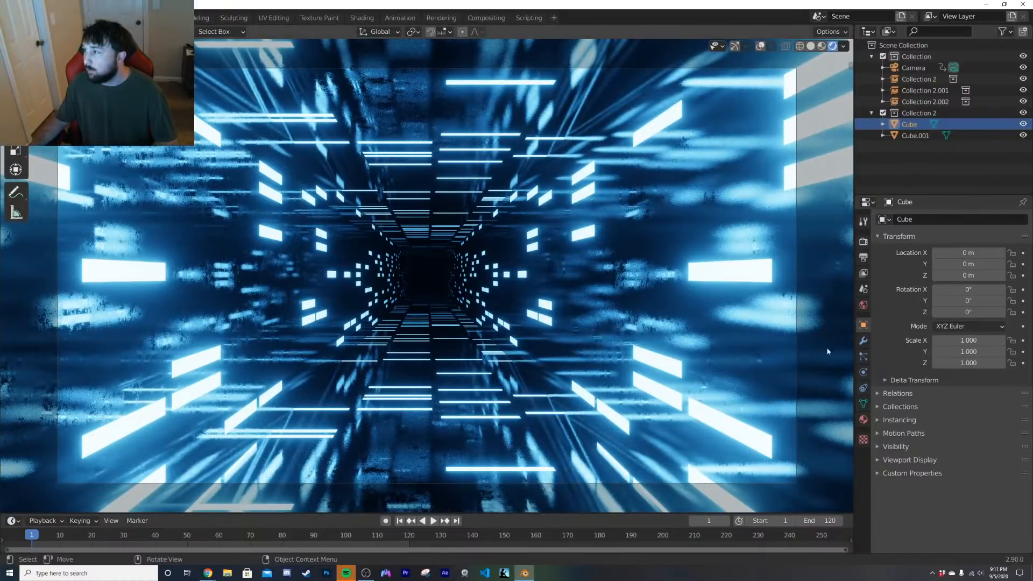
# Step: Add a Bevel modifier to Cube and set its Limit Method to Angle
pyautogui.click(864, 341)
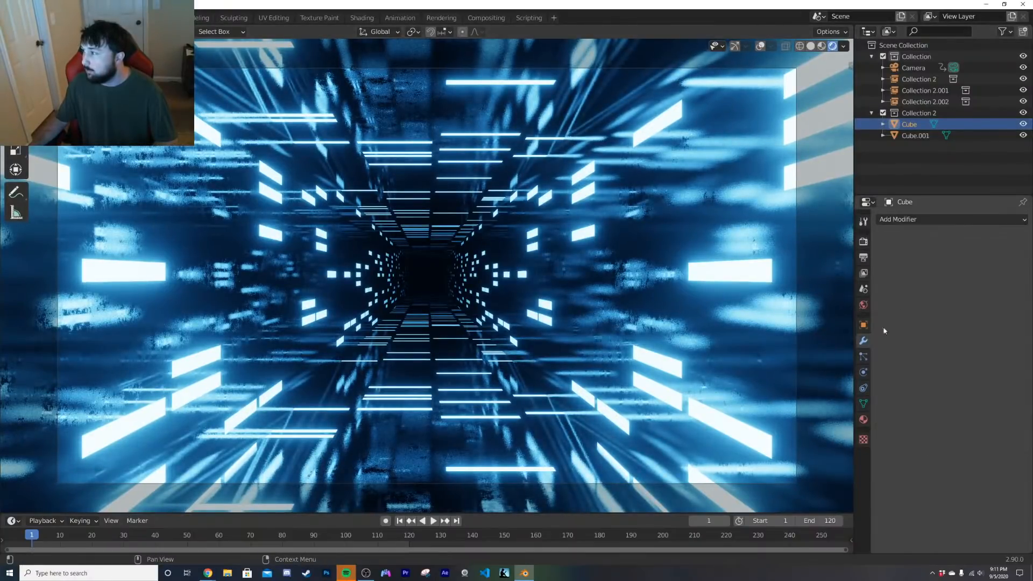
pyautogui.click(921, 221)
pyautogui.click(811, 258)
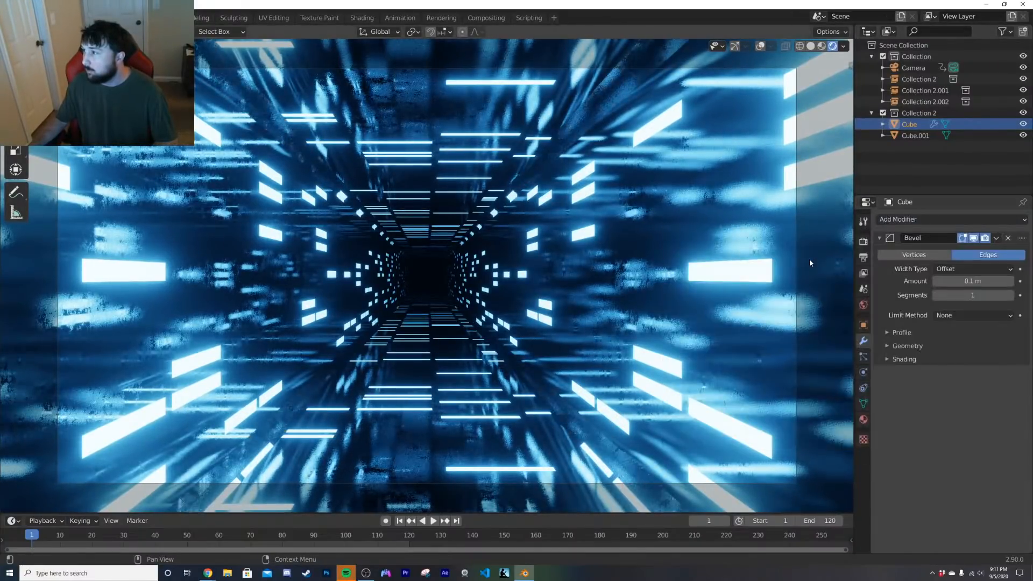
pyautogui.press('z')
pyautogui.click(682, 362)
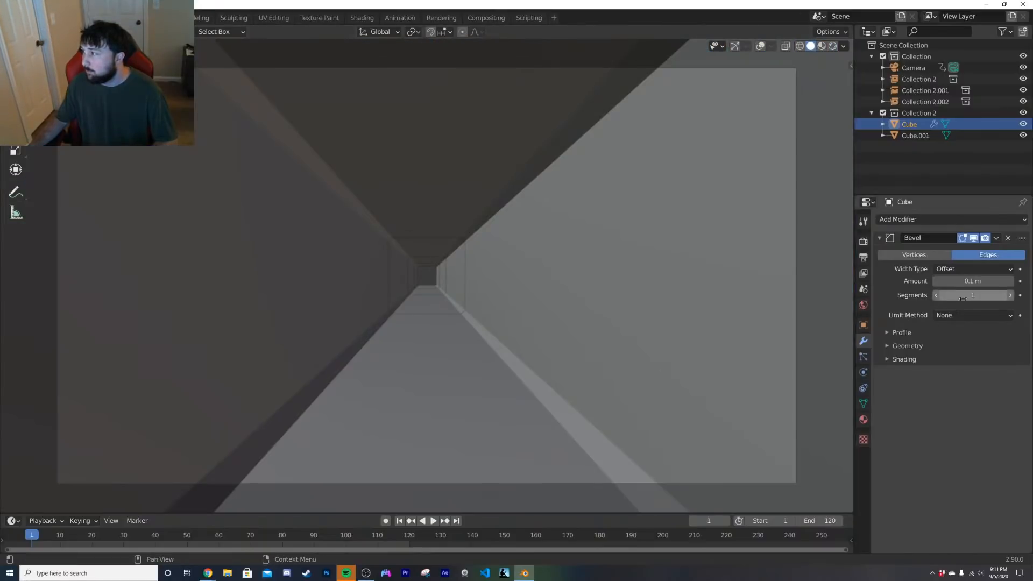
pyautogui.click(959, 317)
pyautogui.click(959, 341)
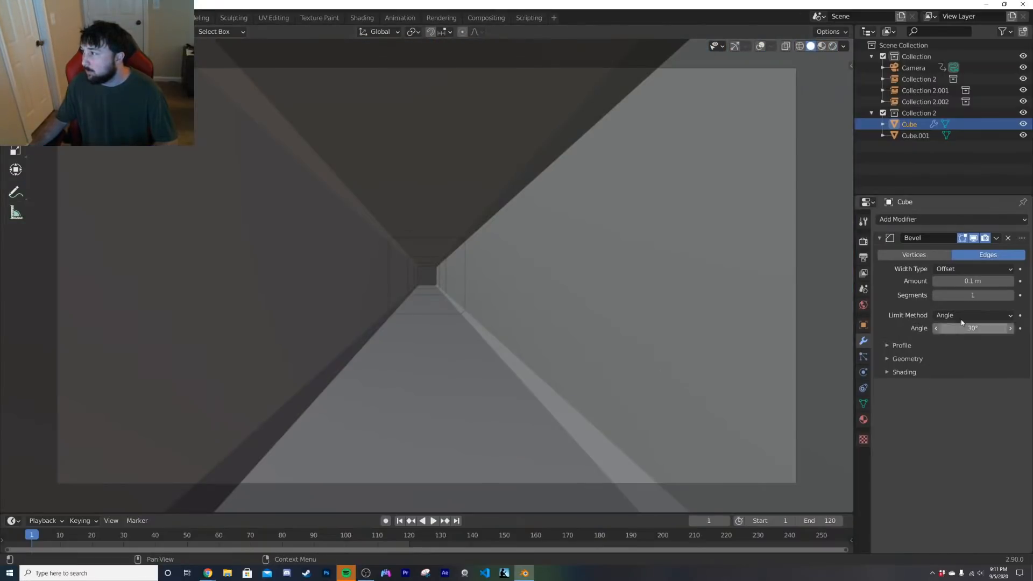
# Step: Set the Bevel amount on Cube to 0.32 m, judging it in rendered shading, and play the animation
pyautogui.click(972, 270)
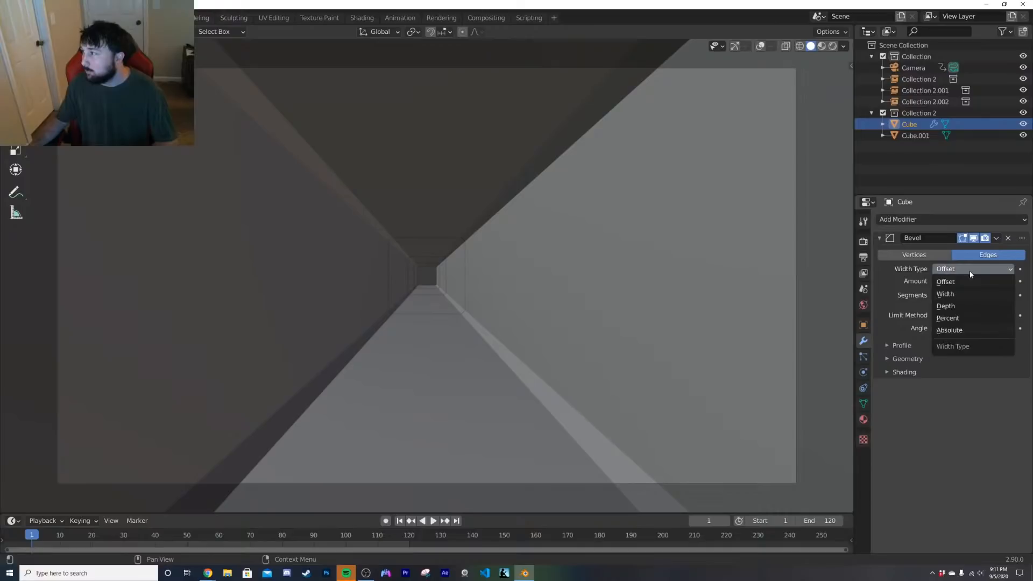
pyautogui.click(971, 274)
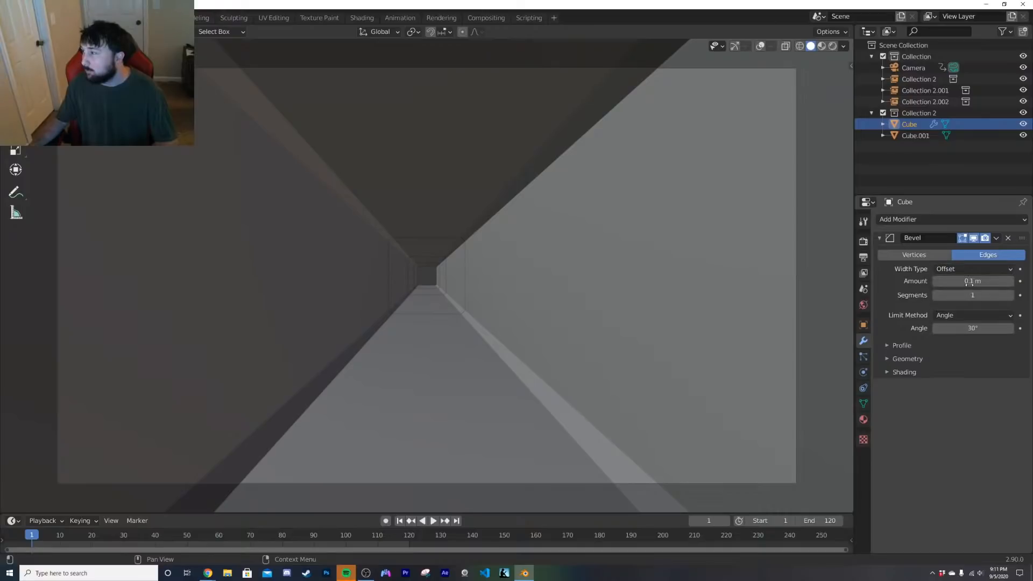
pyautogui.moveTo(969, 282)
pyautogui.mouseDown()
pyautogui.moveTo(1001, 283)
pyautogui.moveTo(980, 283)
pyautogui.mouseUp()
pyautogui.press('z')
pyautogui.click(516, 258)
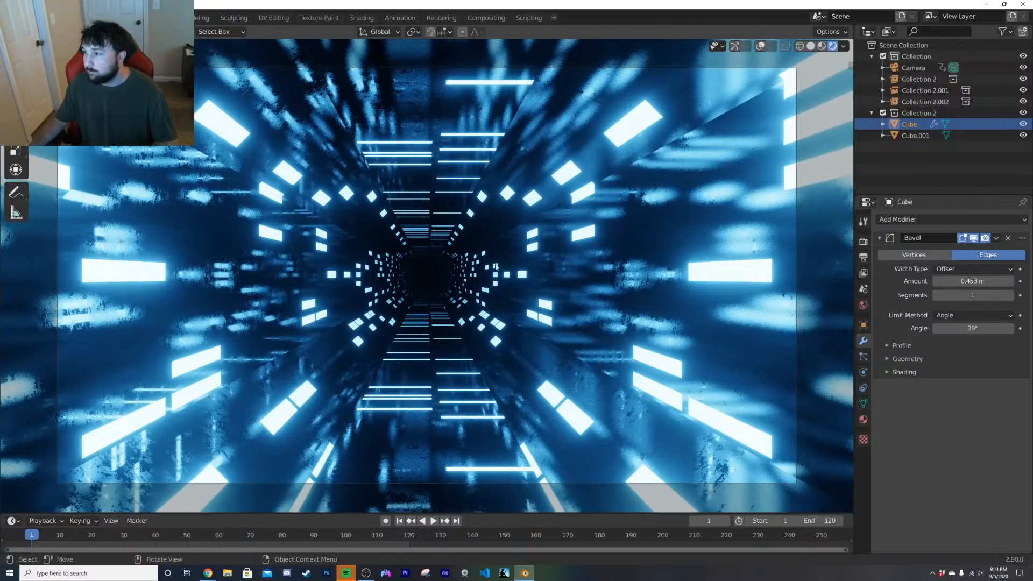
pyautogui.moveTo(974, 281); pyautogui.dragTo(1015, 281)
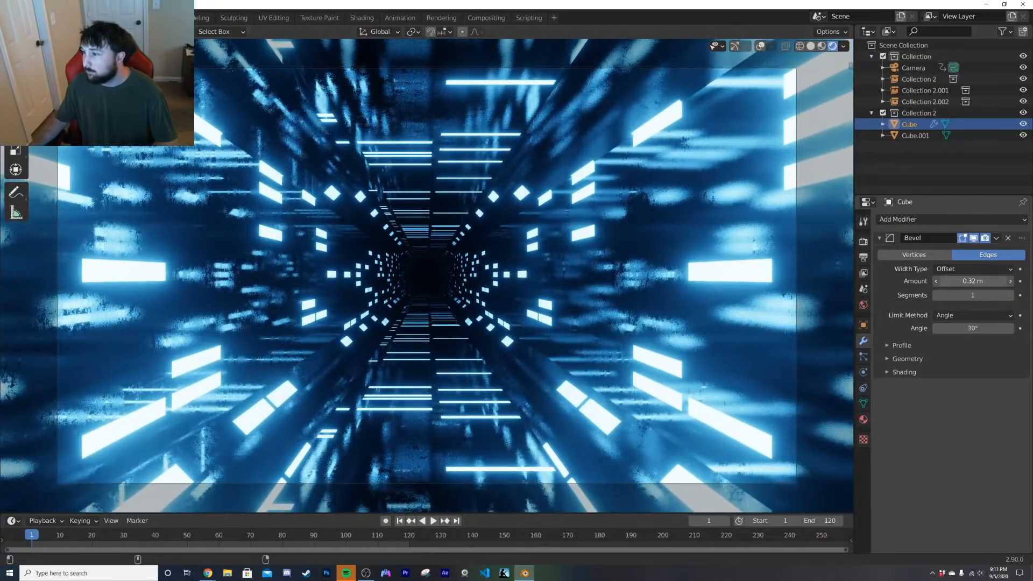
pyautogui.press('space')
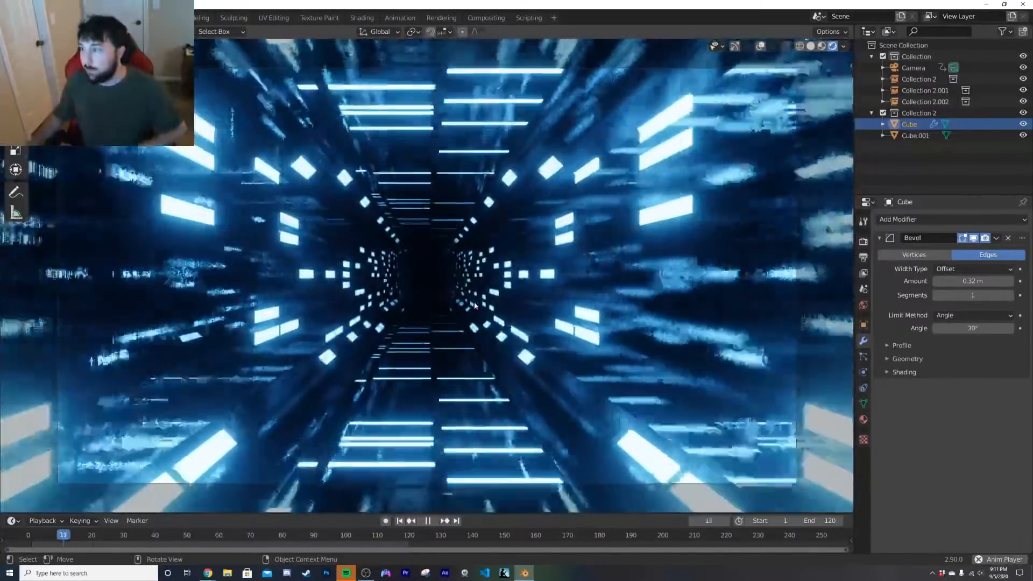
# Step: Widen the camera's view by setting its focal length to 17.3 mm, checking the result in animation playback
pyautogui.press('space')
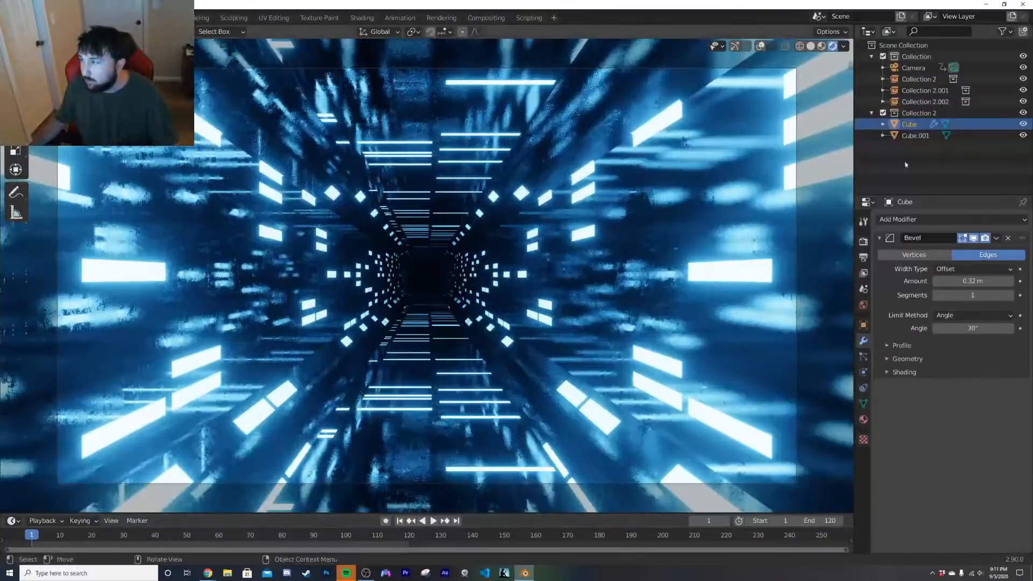
pyautogui.click(913, 68)
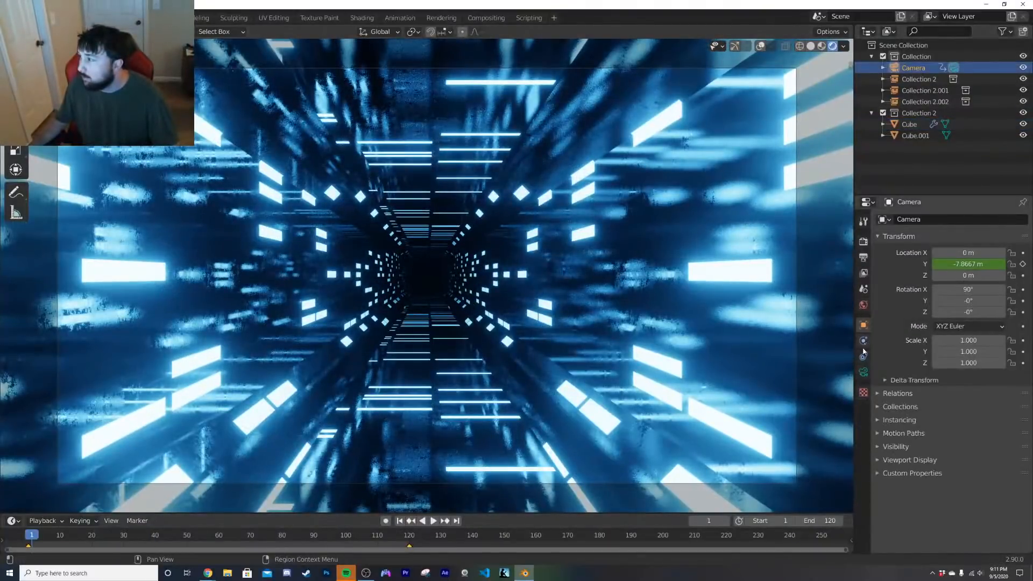
pyautogui.click(864, 372)
pyautogui.moveTo(974, 271); pyautogui.dragTo(954, 271)
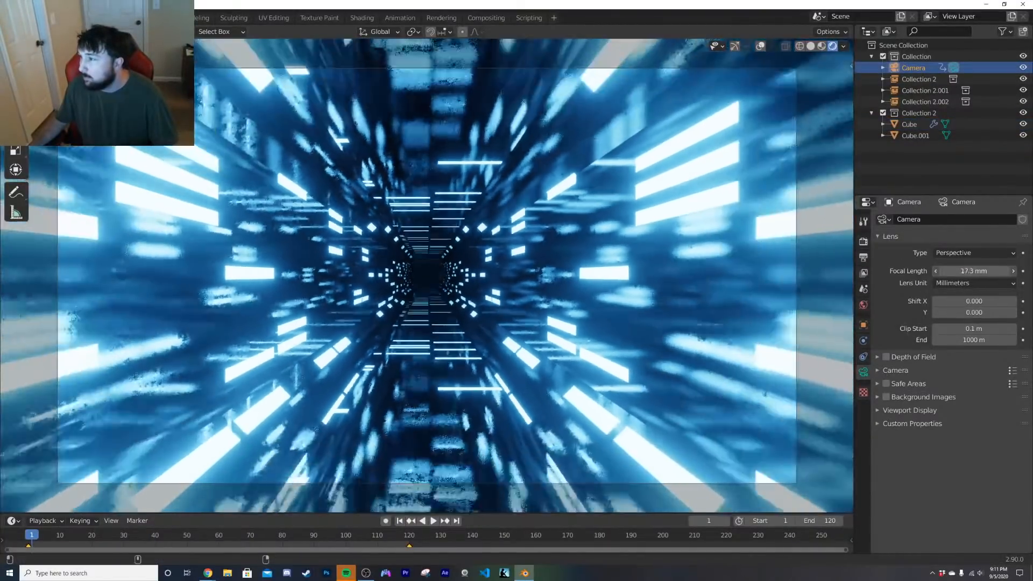
pyautogui.press('space')
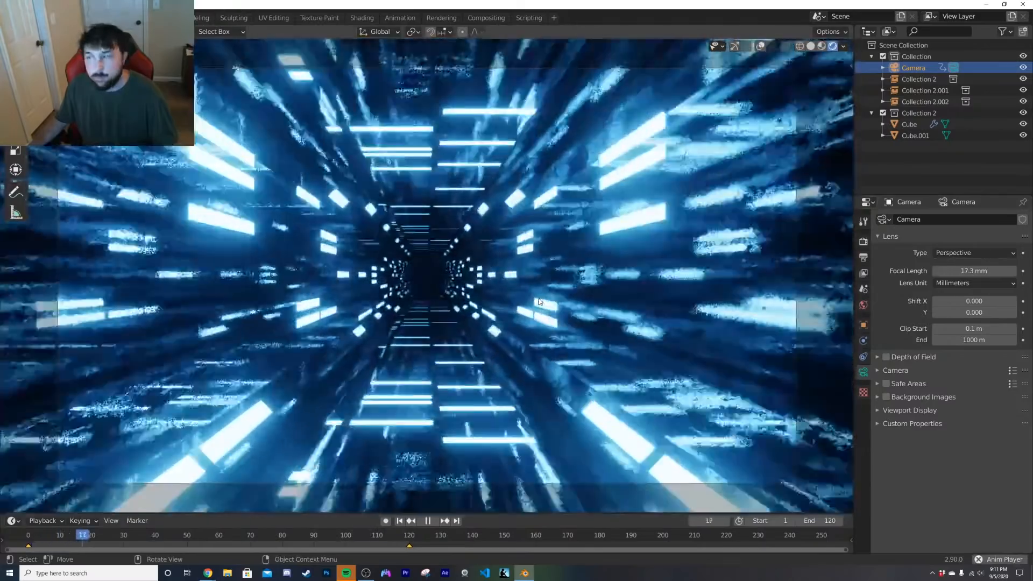
pyautogui.press('space')
# Step: Add a ColorRamp node to the tunnel panel material and connect its Color output to the Emission node's Color input
pyautogui.click(361, 18)
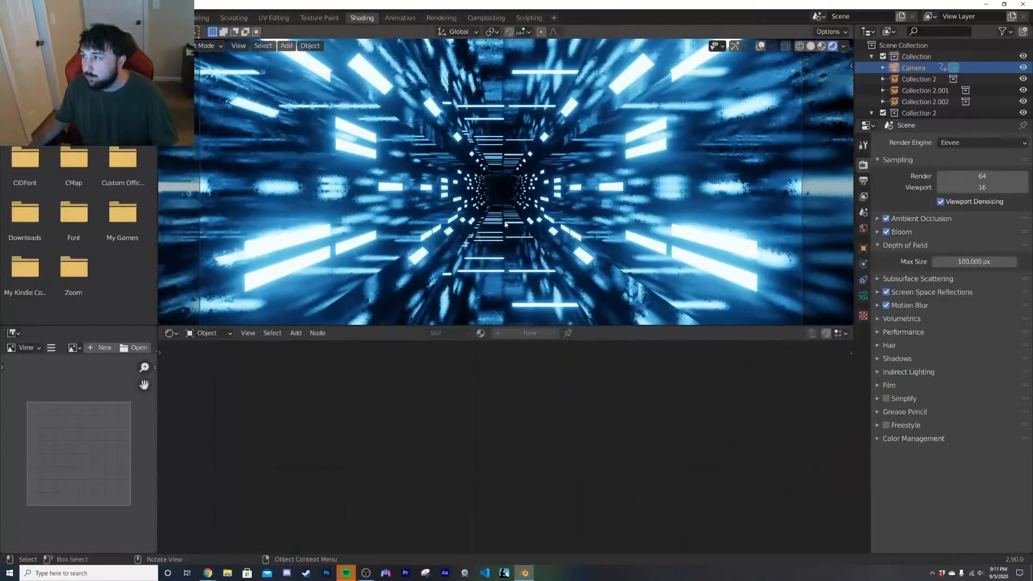
pyautogui.click(505, 321)
pyautogui.moveTo(422, 439); pyautogui.dragTo(453, 480, button='middle')
pyautogui.scroll(-15, 457, 475)
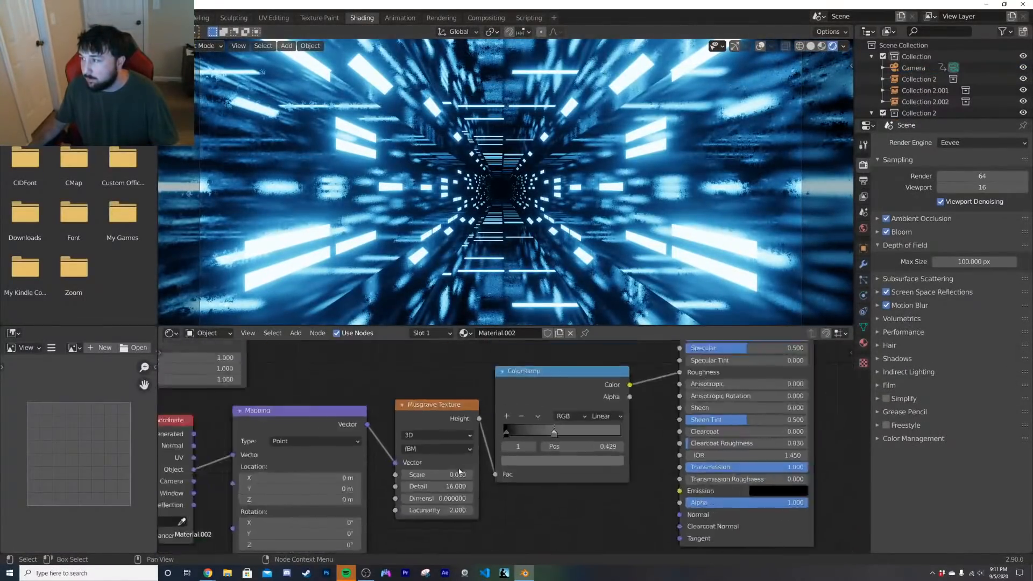
pyautogui.moveTo(562, 475); pyautogui.dragTo(369, 449, button='middle')
pyautogui.moveTo(550, 394); pyautogui.dragTo(488, 537)
pyautogui.hotkey('shift', 'a')
pyautogui.moveTo(340, 456)
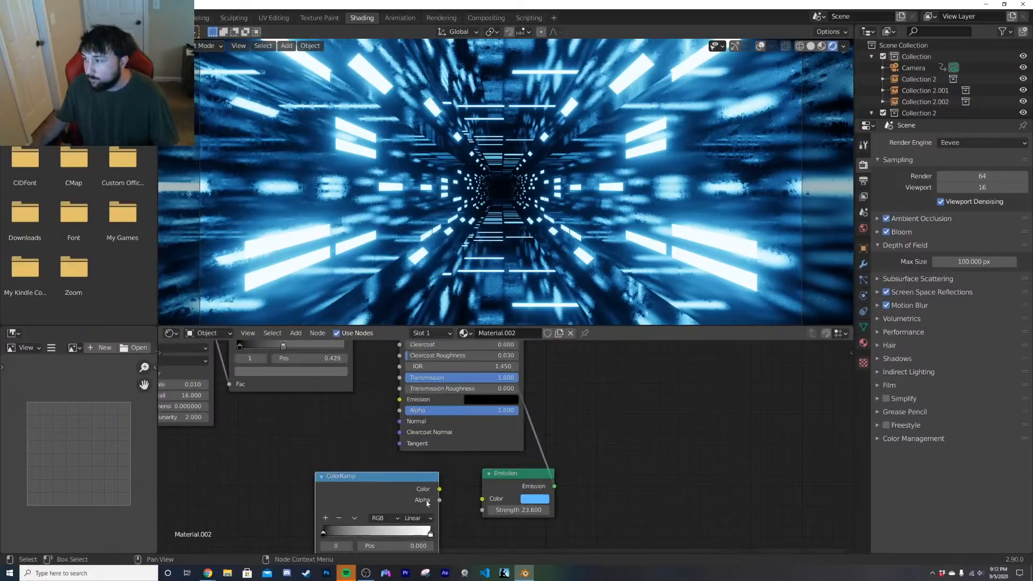
pyautogui.moveTo(477, 503); pyautogui.dragTo(483, 499)
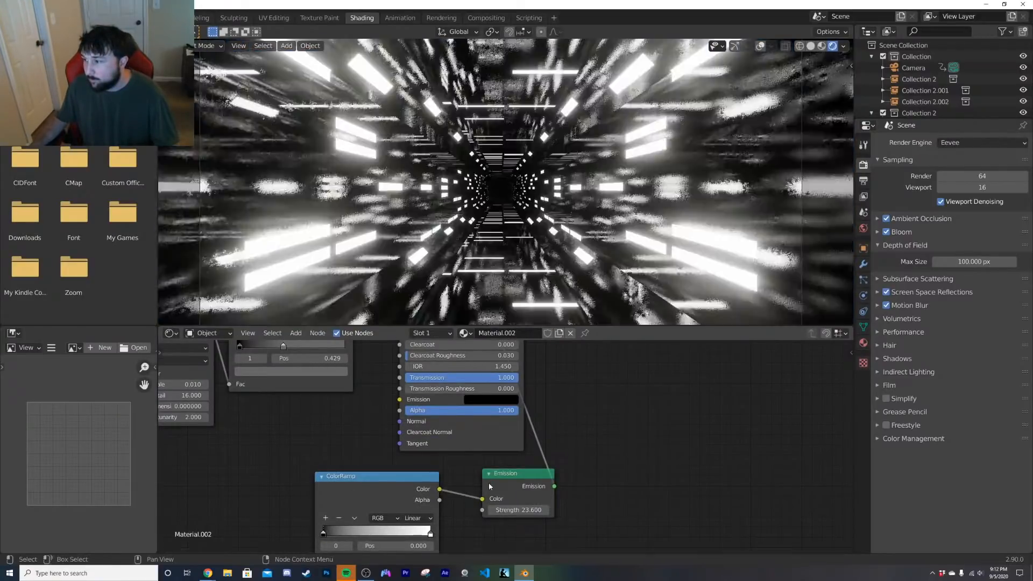
# Step: Colour the new ramp's end stop light blue and its start stop saturated orange with hue 0.050
pyautogui.moveTo(489, 482); pyautogui.dragTo(535, 426, button='middle')
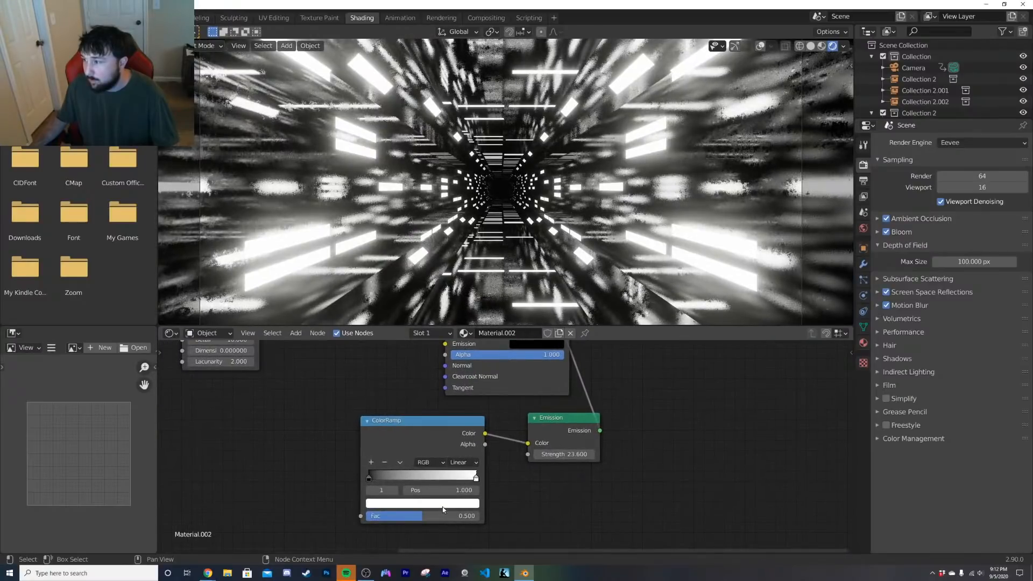
pyautogui.moveTo(440, 392); pyautogui.dragTo(420, 375)
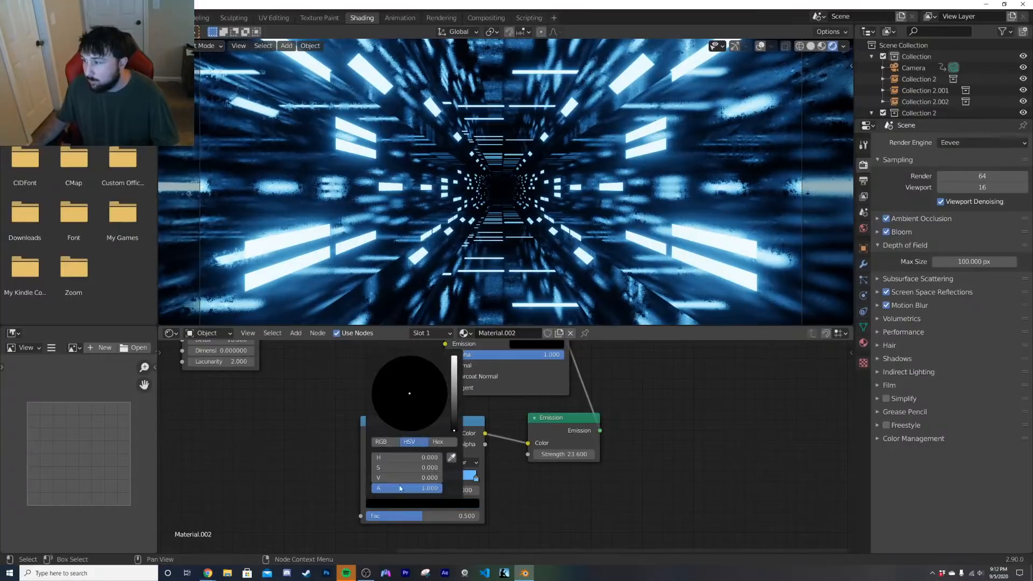
pyautogui.moveTo(454, 384); pyautogui.dragTo(454, 355)
pyautogui.moveTo(405, 418); pyautogui.dragTo(397, 431)
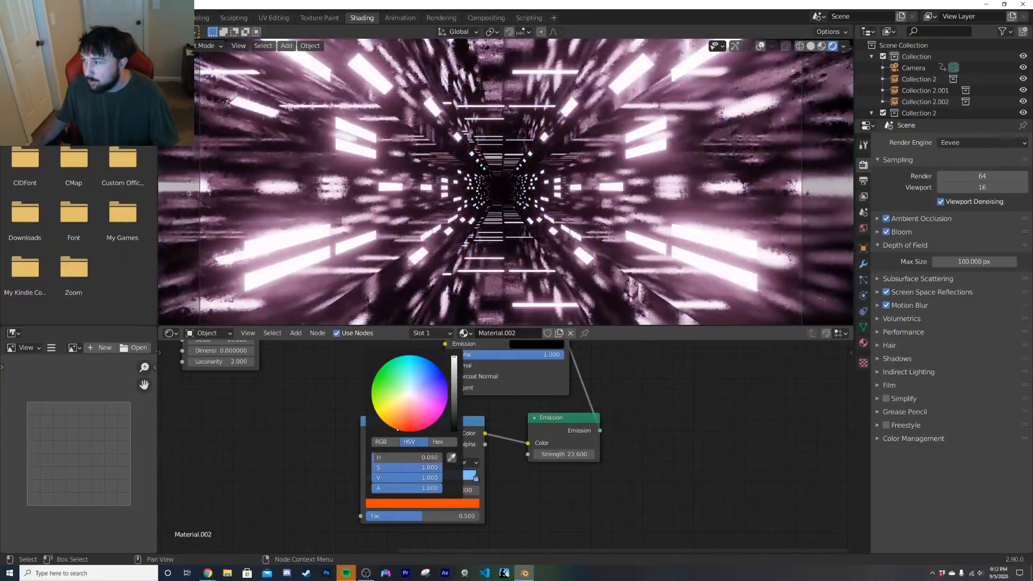
# Step: Drive the emission ramp from the upper texture node, set Constant interpolation with the blue stop at 0.734, and watch the full-size playback
pyautogui.scroll(-5, 366, 440)
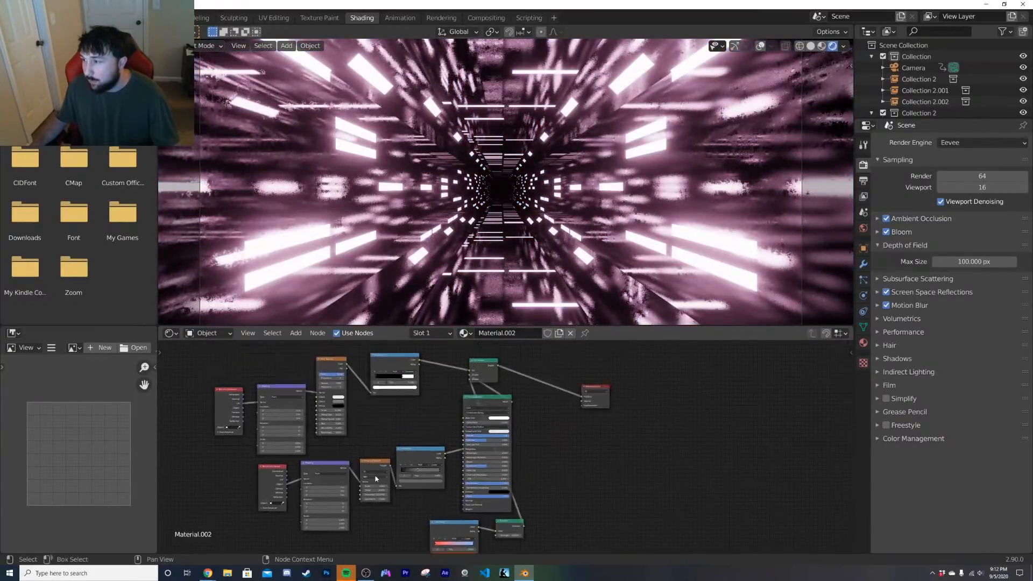
pyautogui.scroll(-2, 361, 395)
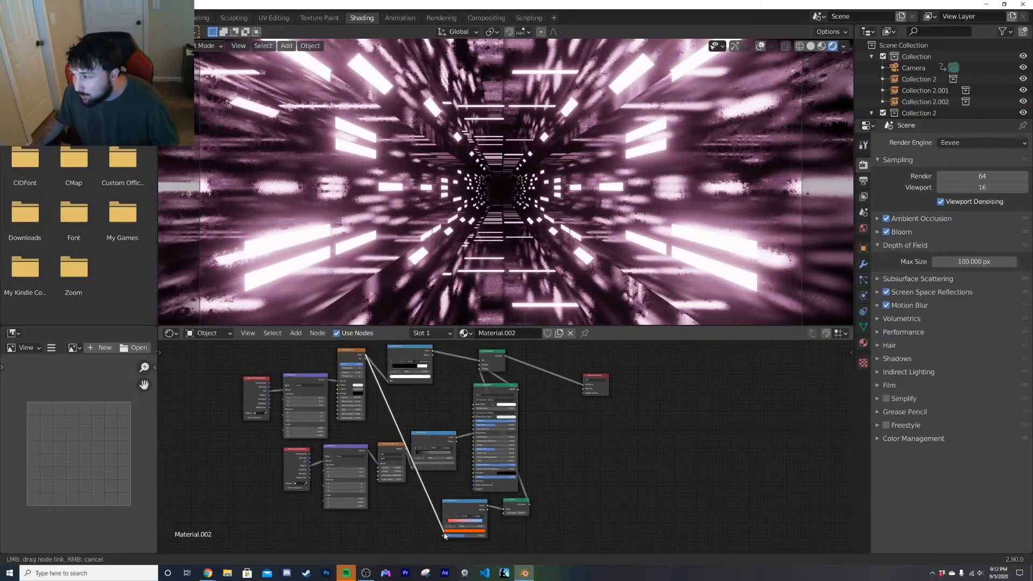
pyautogui.moveTo(444, 536); pyautogui.dragTo(445, 534)
pyautogui.scroll(6, 452, 528)
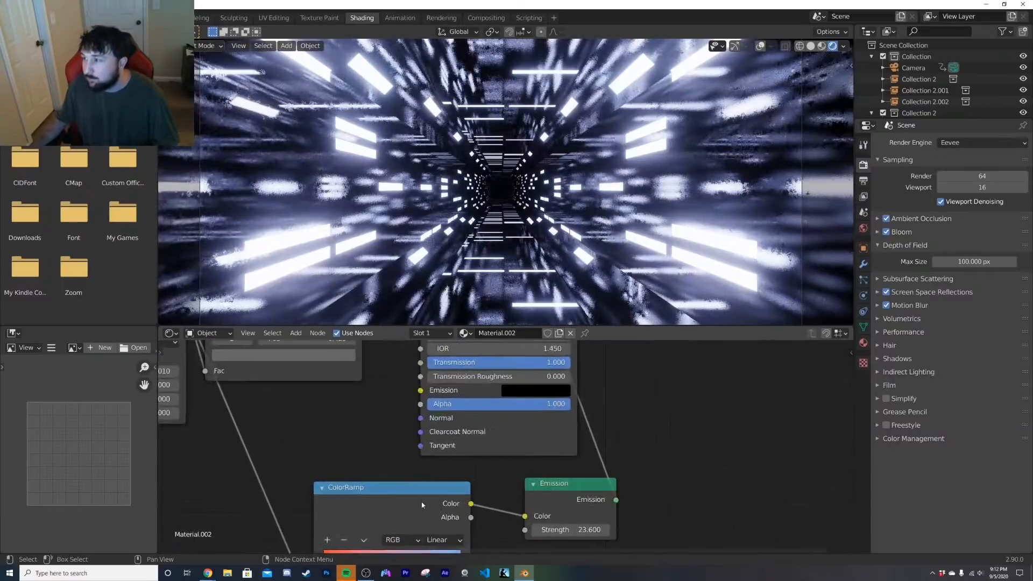
pyautogui.moveTo(422, 505); pyautogui.dragTo(474, 465, button='middle')
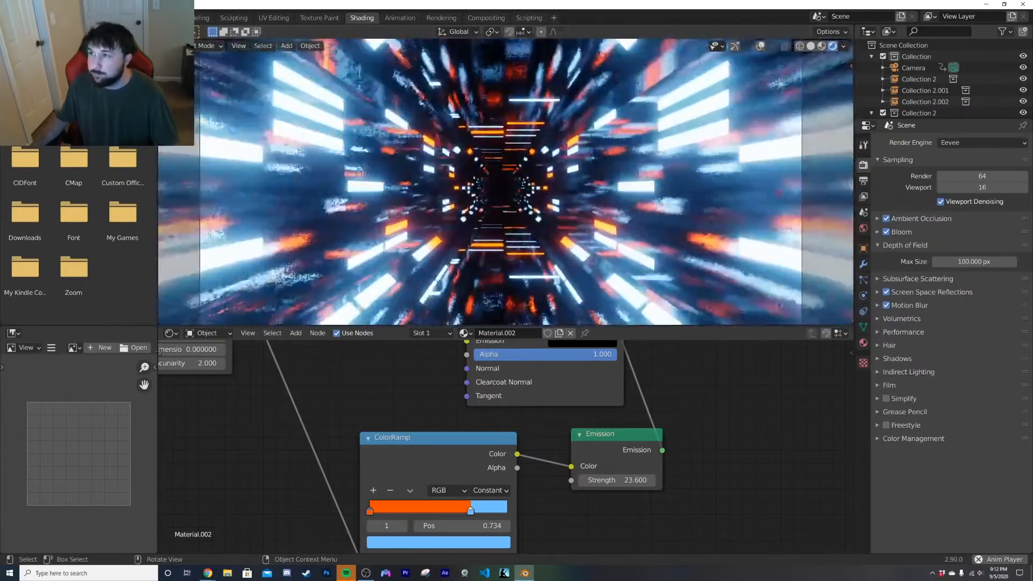
pyautogui.click(161, 18)
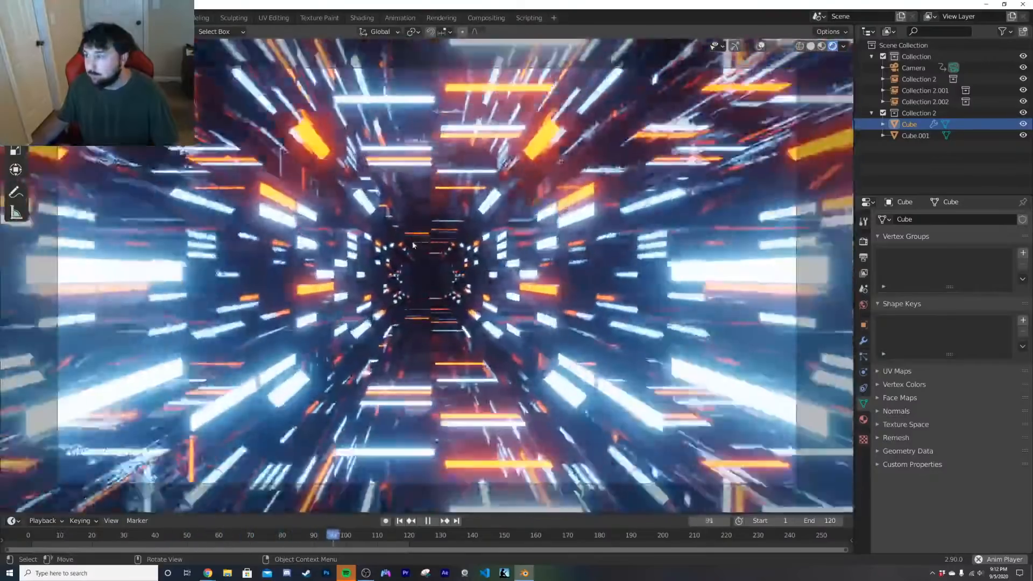
# Step: Enable depth of field on the camera, set the focus distance to 3.1 m, and tune the F-Stop for blur during playback
pyautogui.press('space')
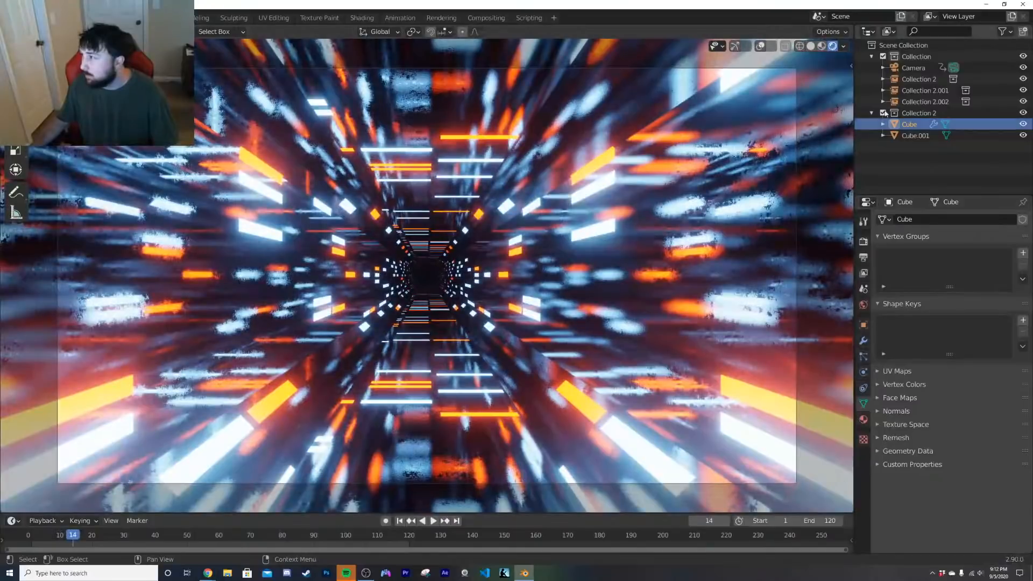
pyautogui.click(913, 68)
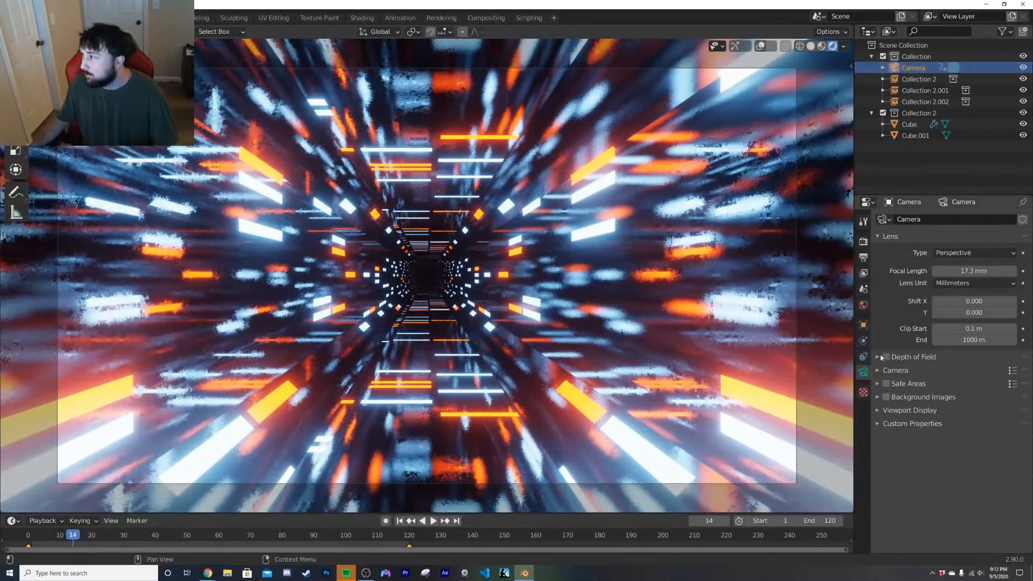
pyautogui.click(909, 357)
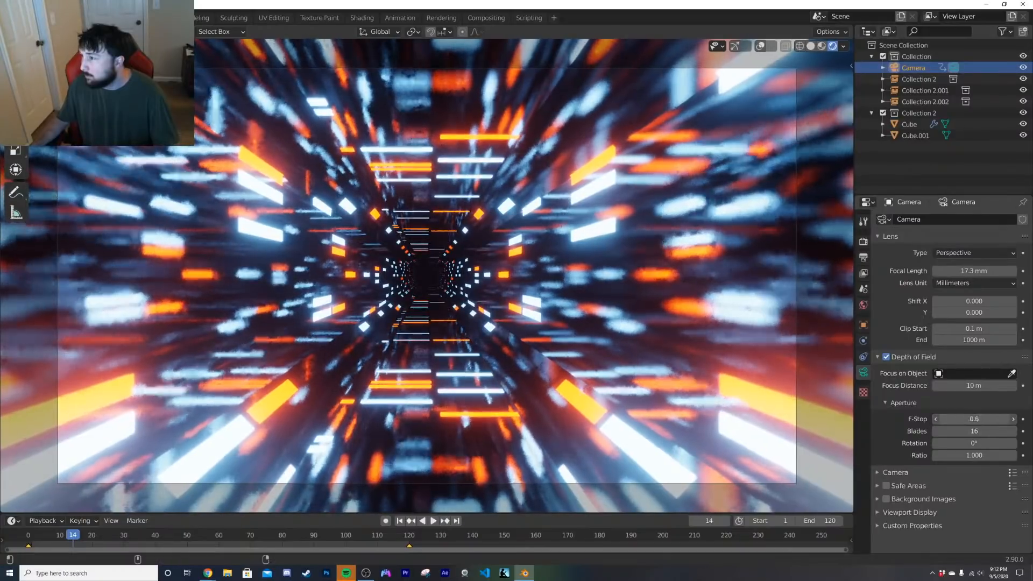
pyautogui.moveTo(974, 420)
pyautogui.mouseDown()
pyautogui.moveTo(963, 419)
pyautogui.moveTo(980, 420)
pyautogui.mouseUp()
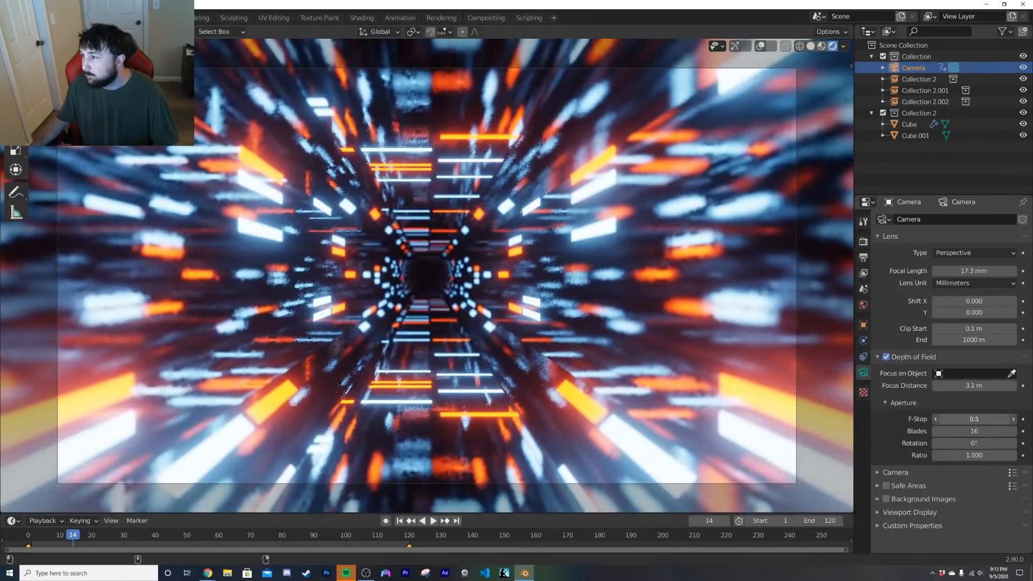
pyautogui.press('space')
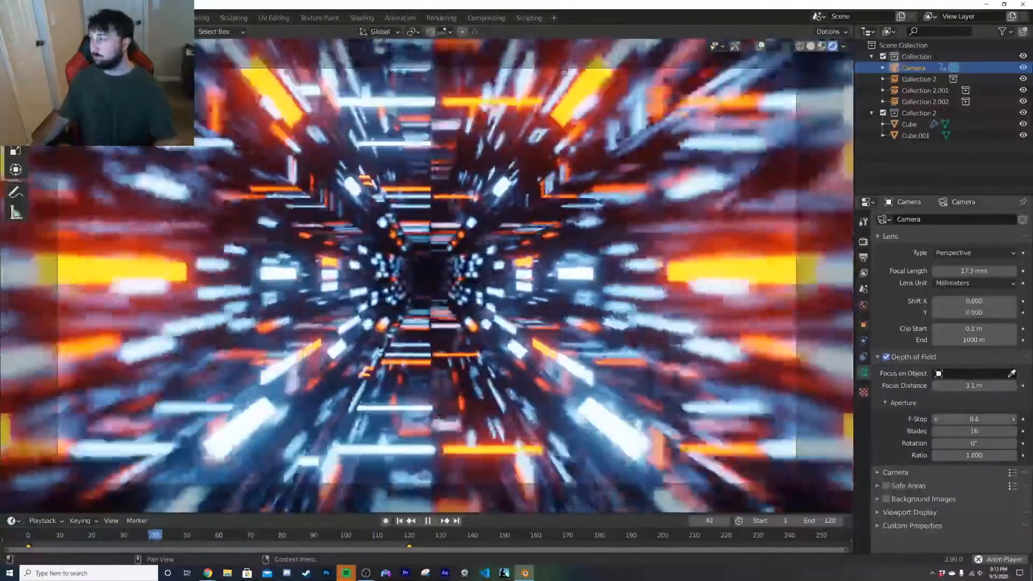
pyautogui.moveTo(972, 419); pyautogui.dragTo(945, 419)
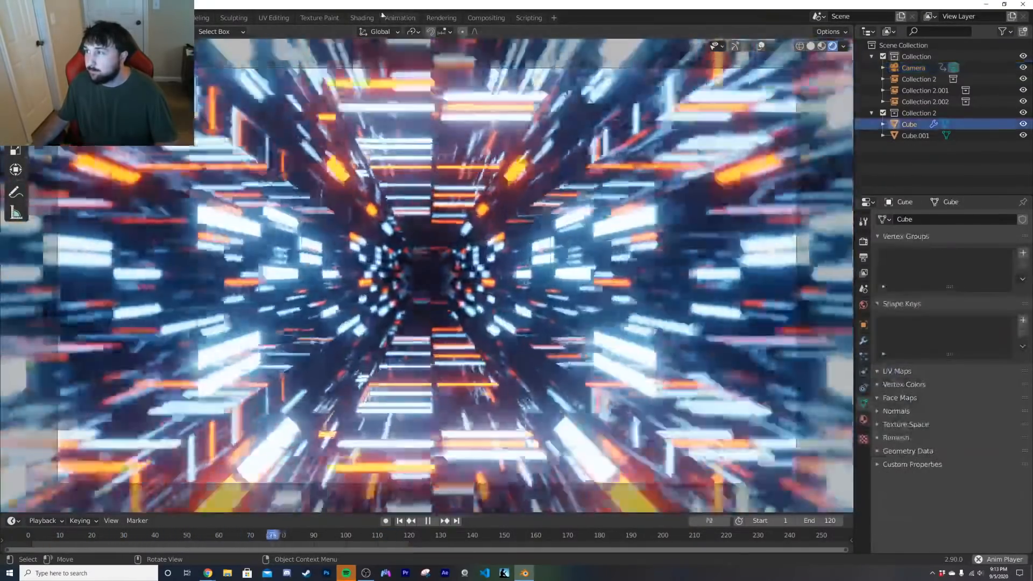
# Step: Lower the panel material's Emission strength to 14.000 and review the glow in the full-size camera view
pyautogui.click(363, 19)
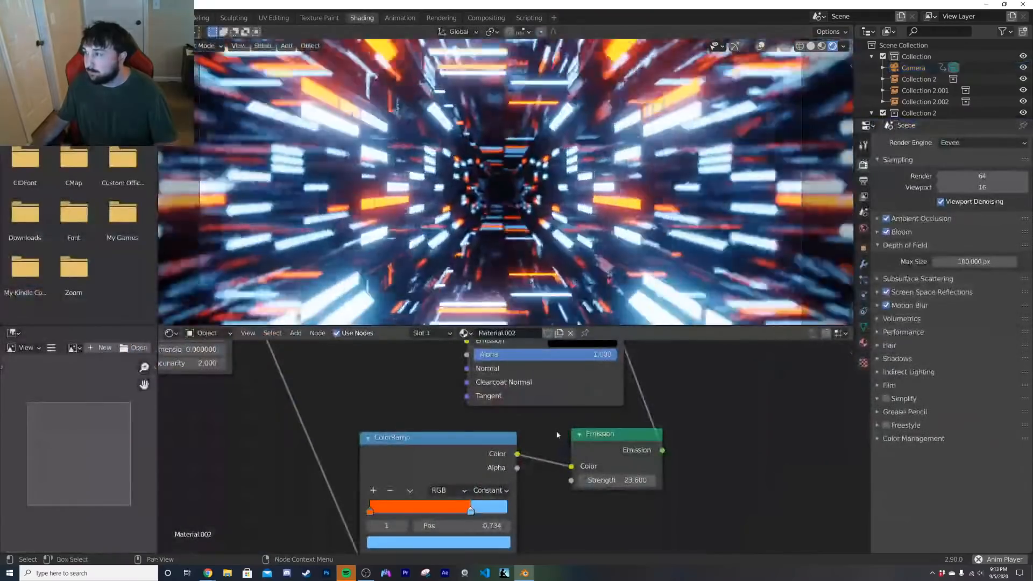
pyautogui.scroll(-3, 558, 436)
pyautogui.moveTo(596, 474)
pyautogui.mouseDown()
pyautogui.moveTo(517, 474)
pyautogui.moveTo(597, 474)
pyautogui.moveTo(549, 474)
pyautogui.moveTo(576, 473)
pyautogui.mouseUp()
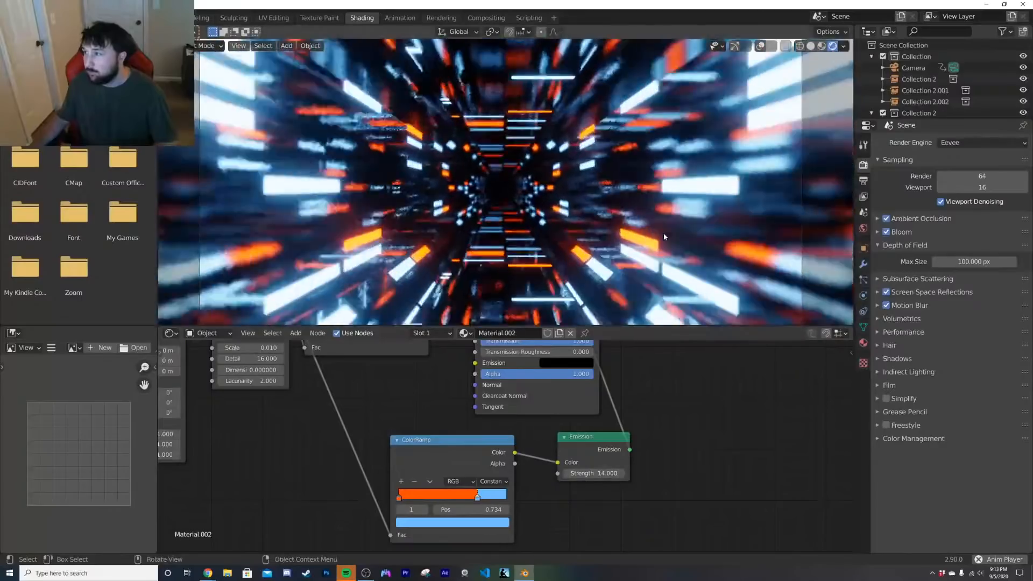
pyautogui.click(178, 18)
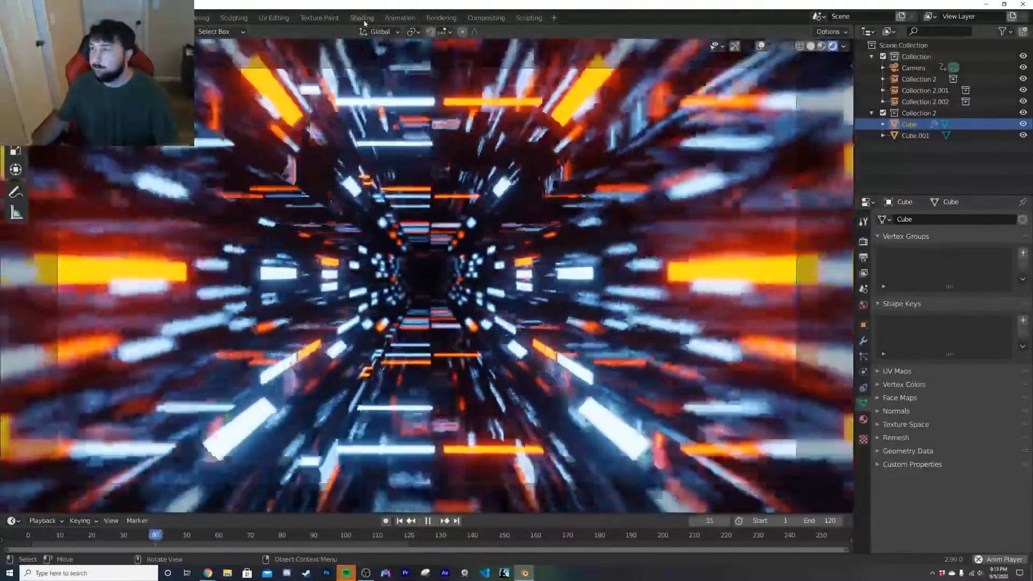
# Step: Recolour the emission ramp's orange stop to light pink and review the playing animation in the full-size camera view
pyautogui.click(361, 17)
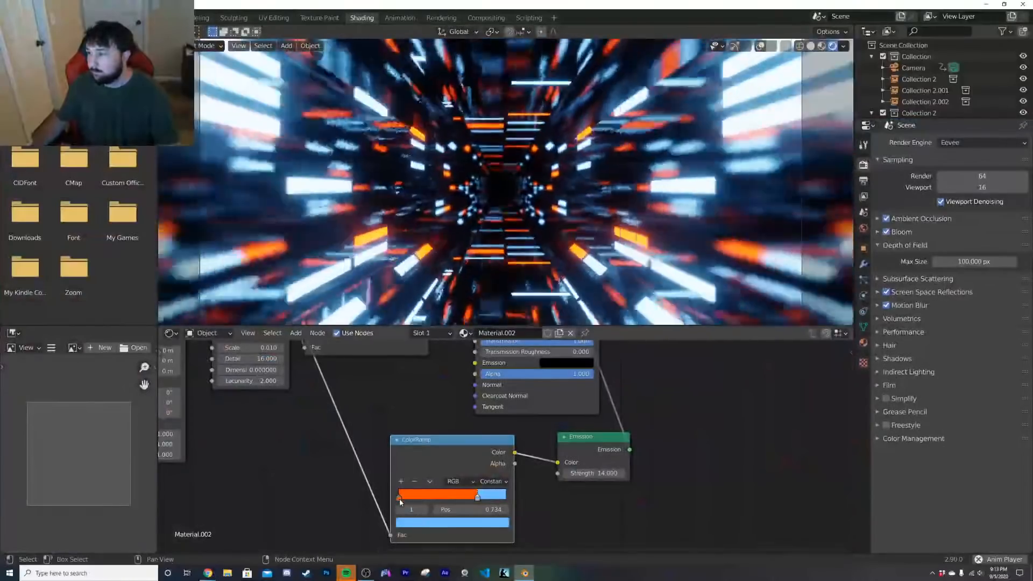
pyautogui.click(398, 498)
pyautogui.click(443, 522)
pyautogui.moveTo(443, 448); pyautogui.dragTo(477, 422)
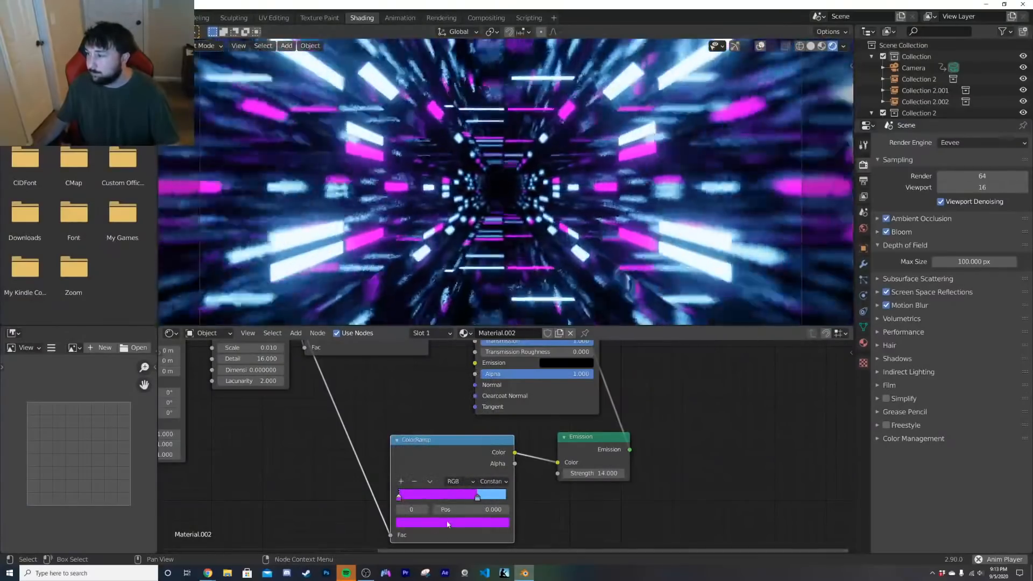
pyautogui.click(448, 523)
pyautogui.moveTo(471, 422); pyautogui.dragTo(455, 419)
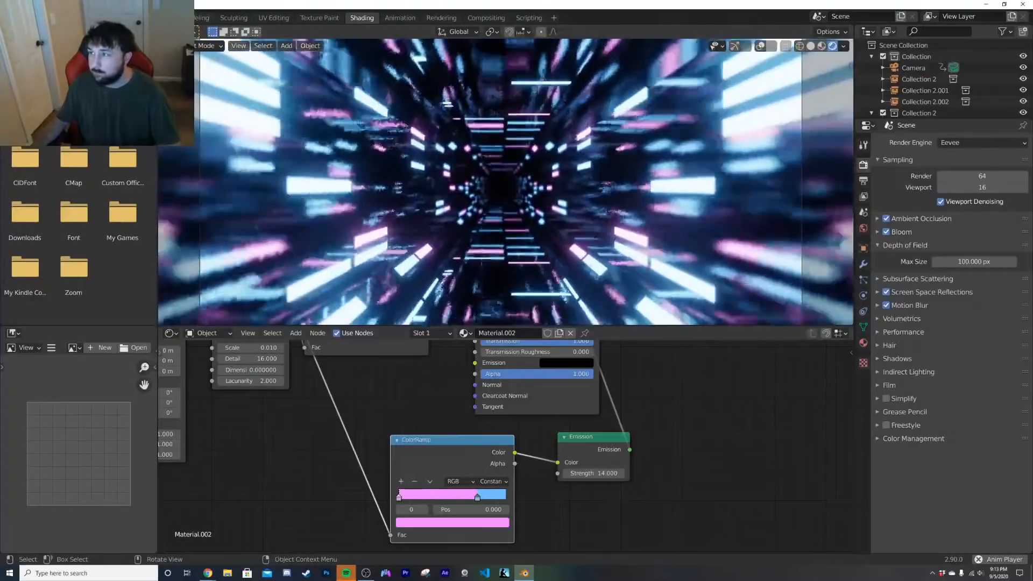
pyautogui.click(167, 18)
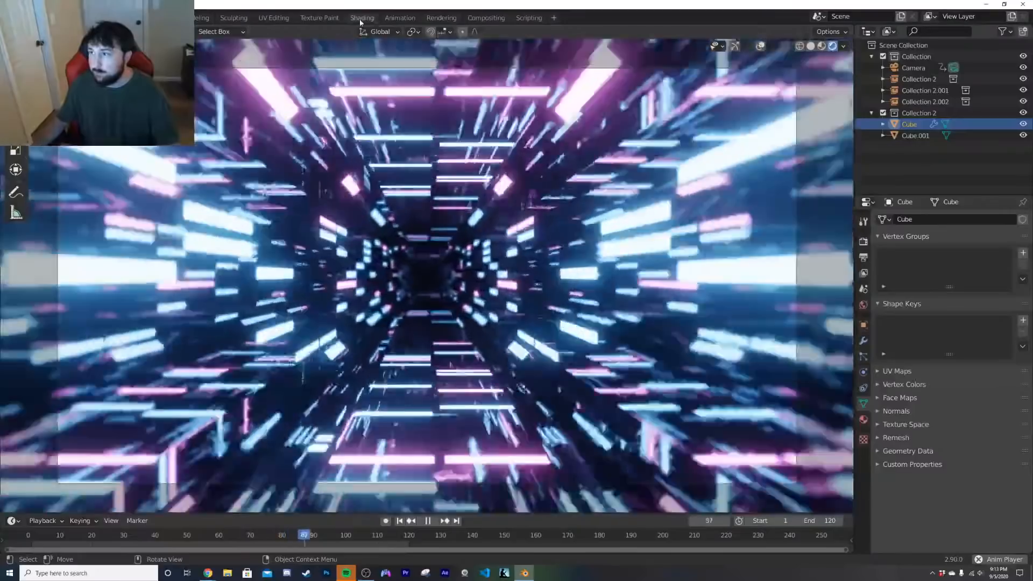
# Step: Insert a Hue Saturation Value node between the emission ColorRamp and the Emission node
pyautogui.click(361, 18)
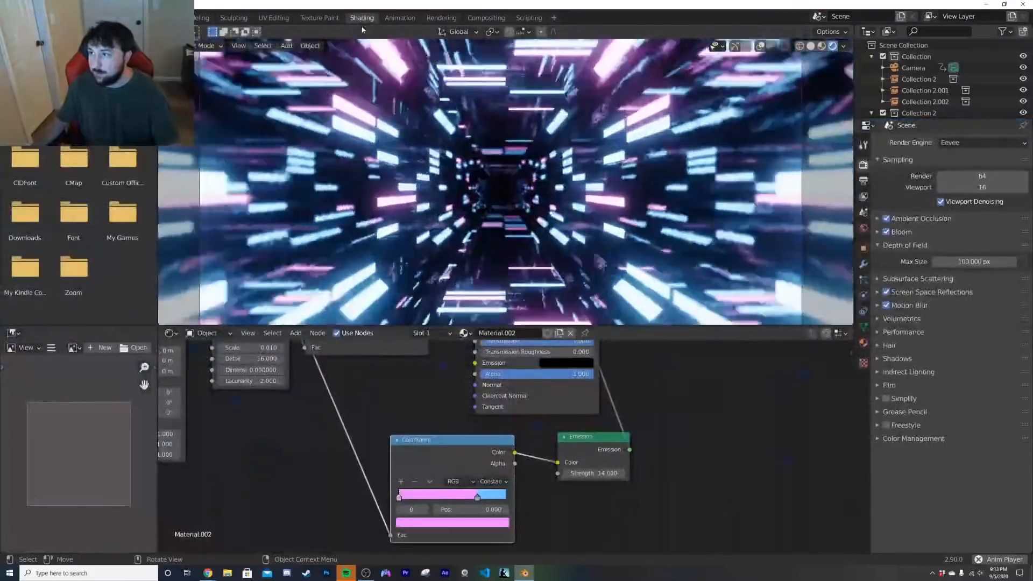
pyautogui.hotkey('shift', 'a')
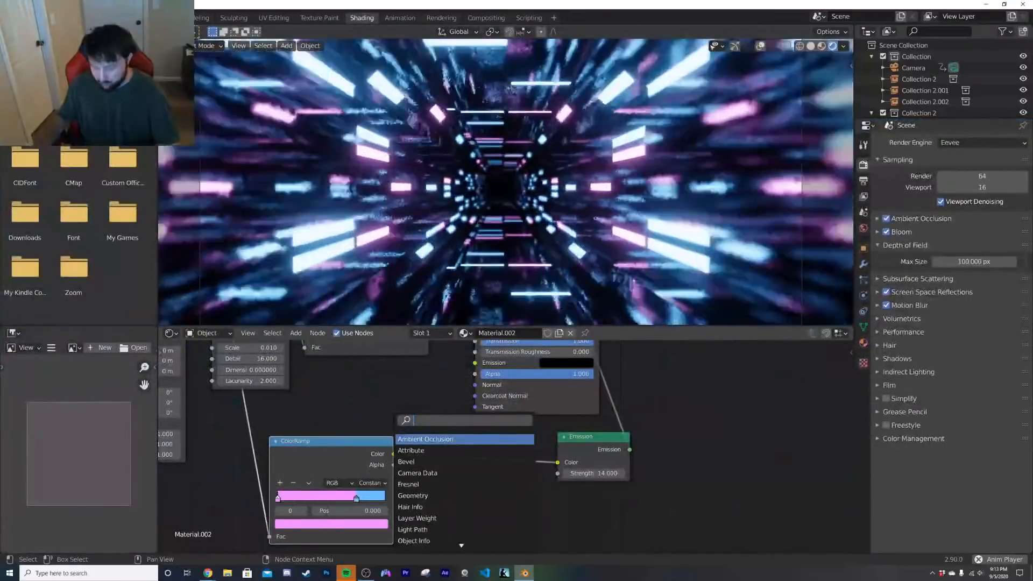
pyautogui.click(393, 419)
pyautogui.write('hu')
pyautogui.press('Return')
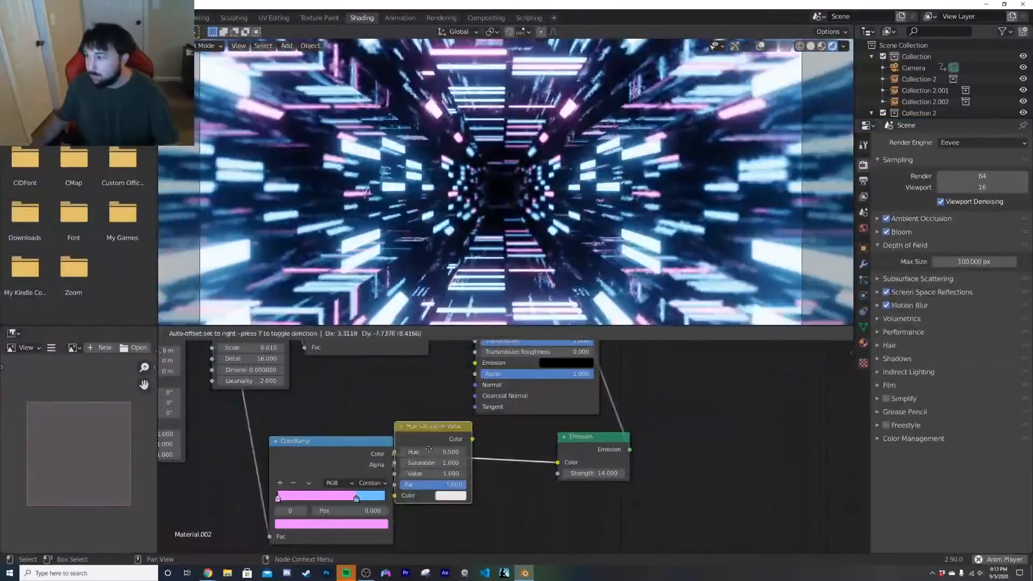
pyautogui.click(451, 435)
# Step: Save the project file, and set the Hue Saturation Value node's Hue to 0.000
pyautogui.click(26, 18)
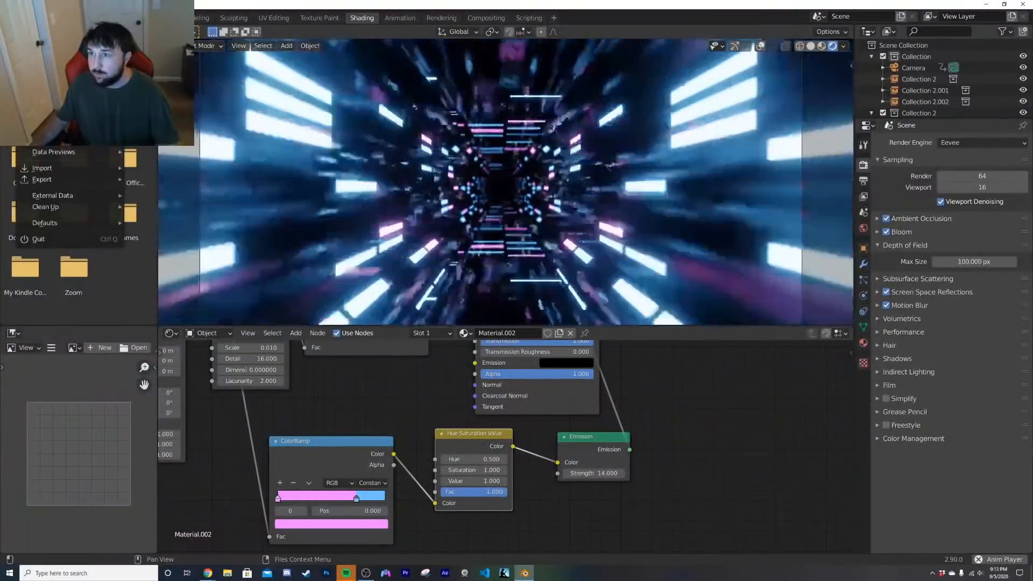
pyautogui.hotkey('ctrl', 's')
pyautogui.moveTo(463, 460)
pyautogui.mouseDown()
pyautogui.moveTo(492, 460)
pyautogui.moveTo(443, 459)
pyautogui.mouseUp()
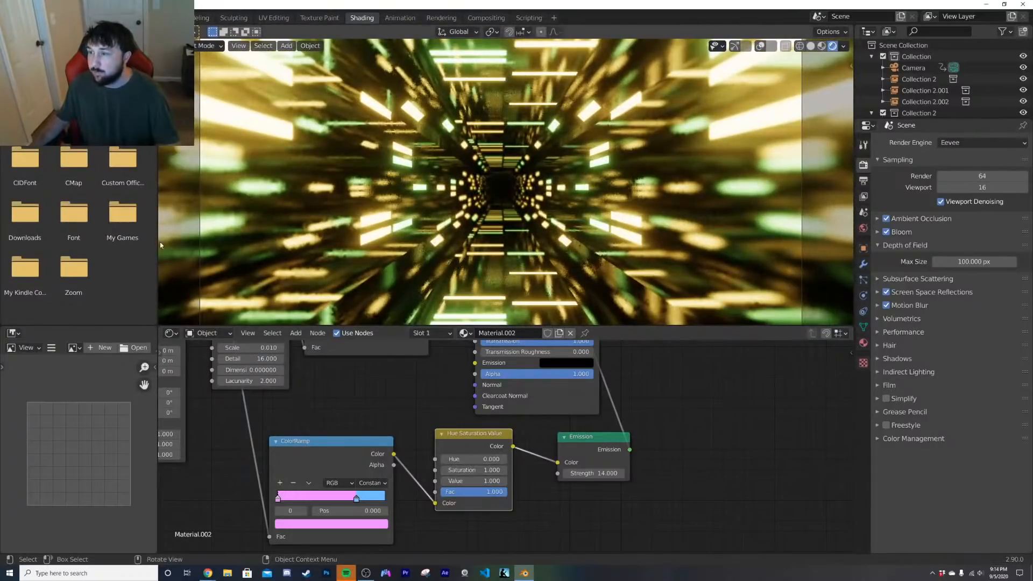
# Step: Split the viewport area and turn the new area above the node editor into a Timeline
pyautogui.moveTo(159, 324); pyautogui.dragTo(162, 272)
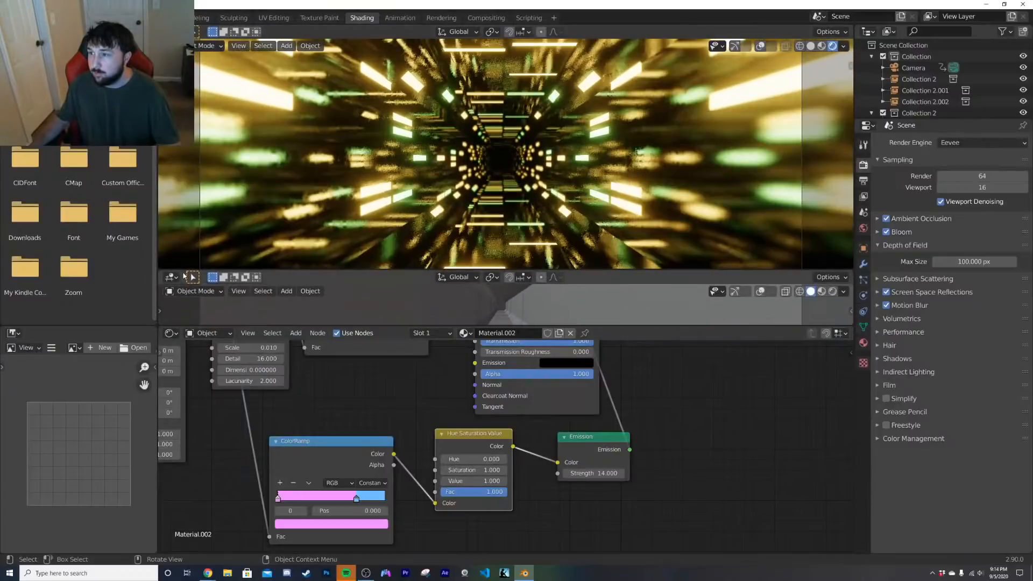
pyautogui.click(172, 277)
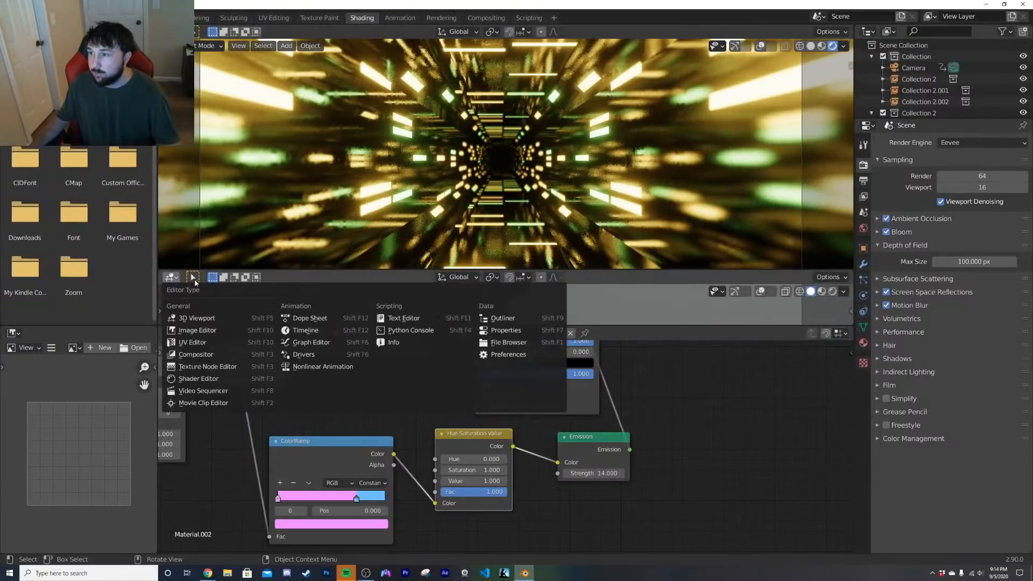
pyautogui.click(327, 332)
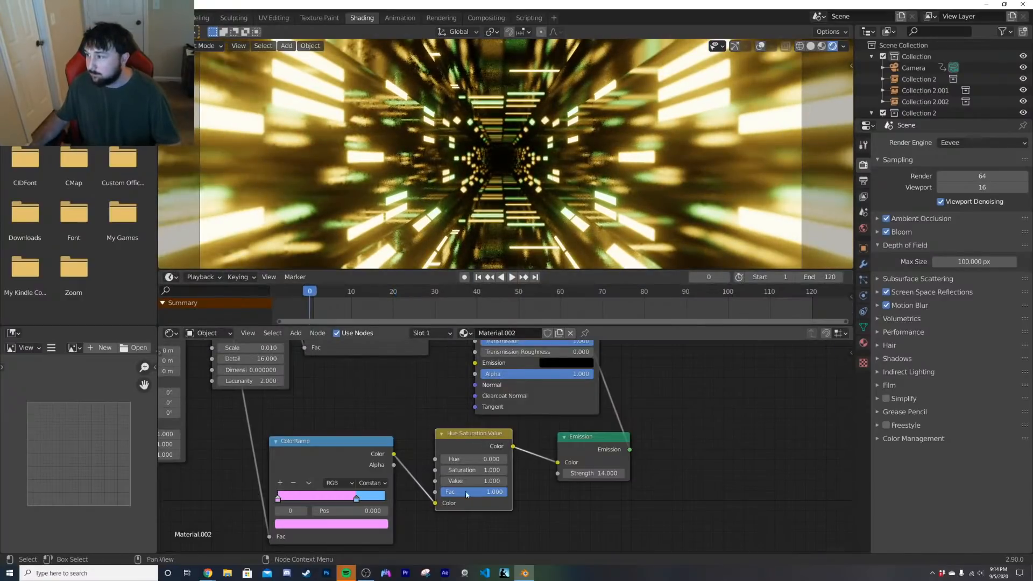
# Step: Keyframe the Hue at 0.000 on frame 0 and 1.000 on frame 120, and review the animation in the full-size camera view
pyautogui.click(536, 277)
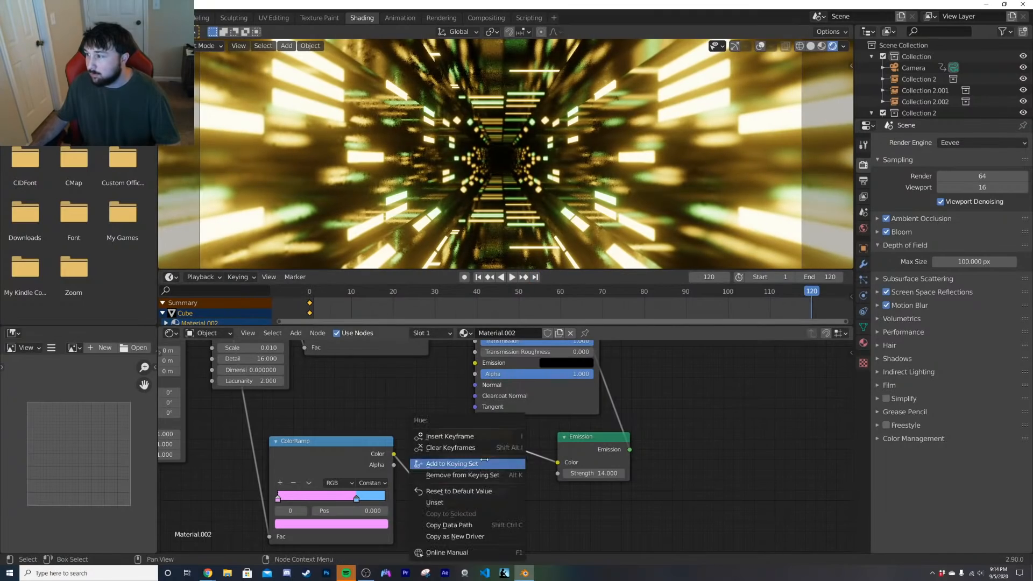
pyautogui.click(512, 277)
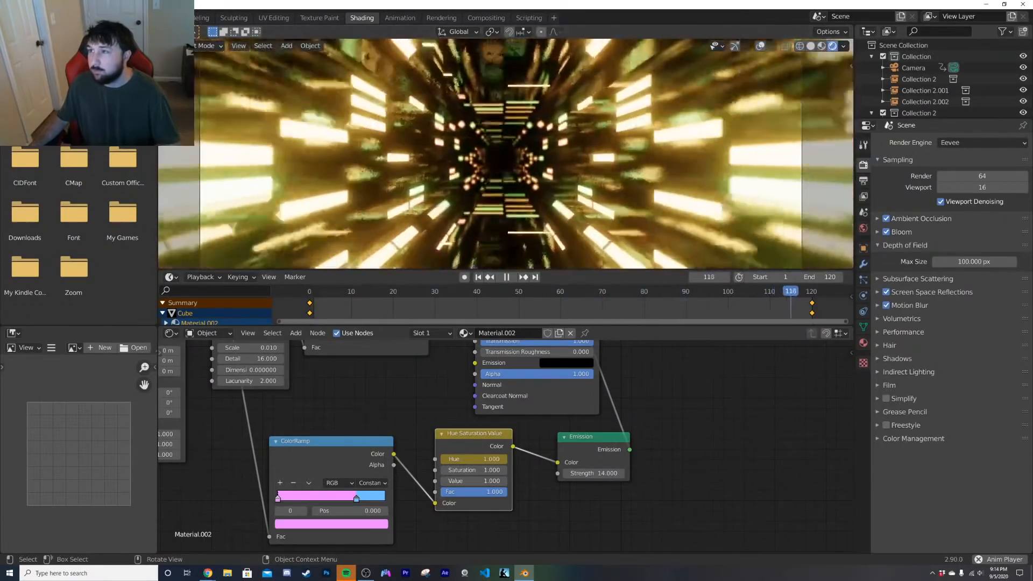
pyautogui.click(161, 18)
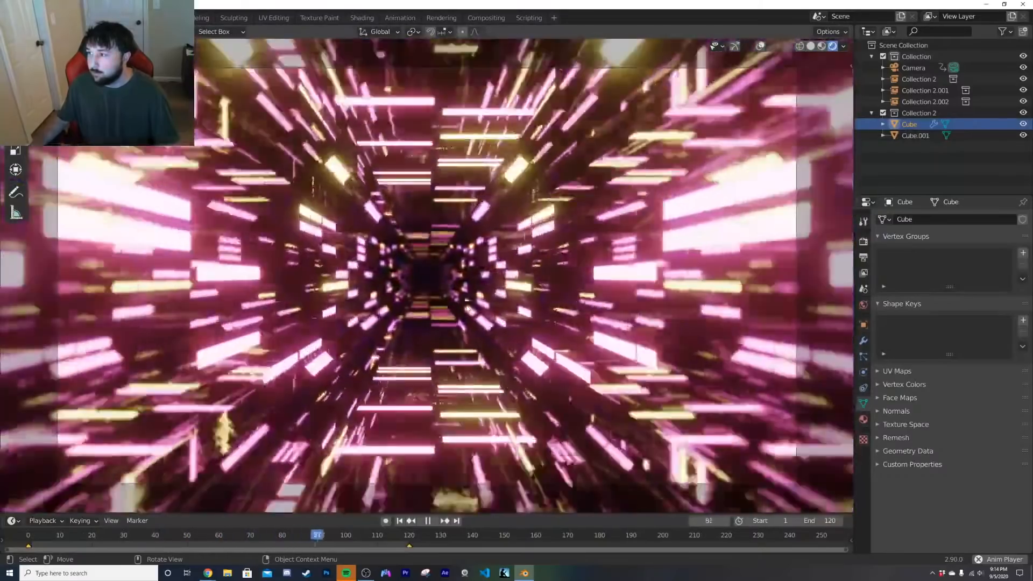
pyautogui.press('space')
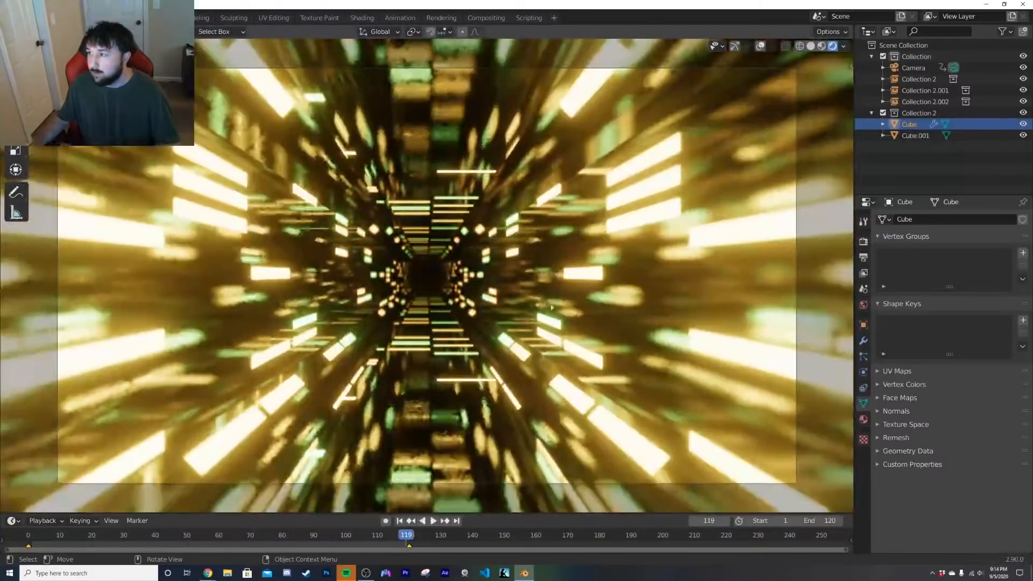
# Step: Recolour the emission ramp's stops to saturated magenta and saturated blue, and check the colours in playback
pyautogui.click(355, 21)
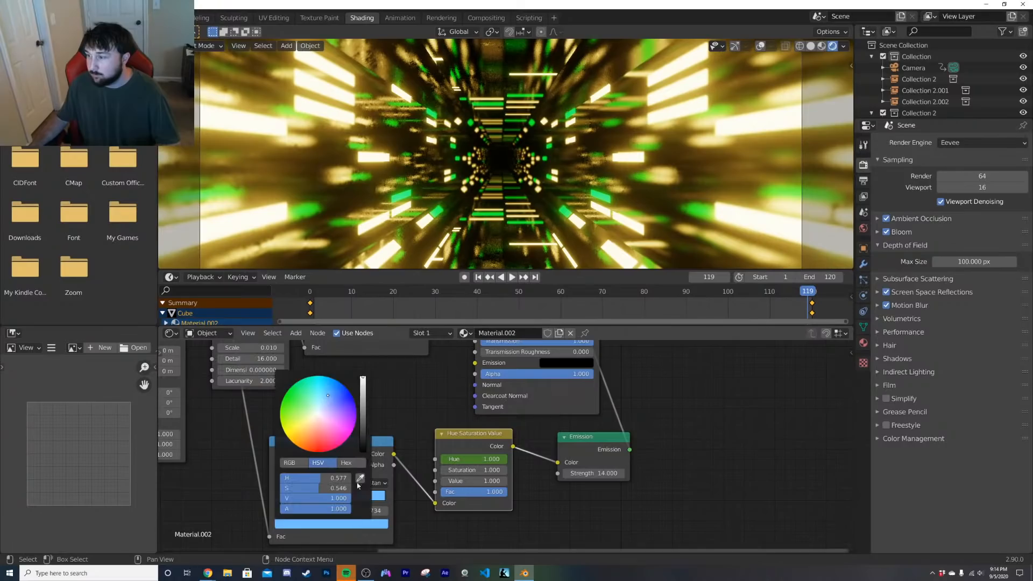
pyautogui.press('space')
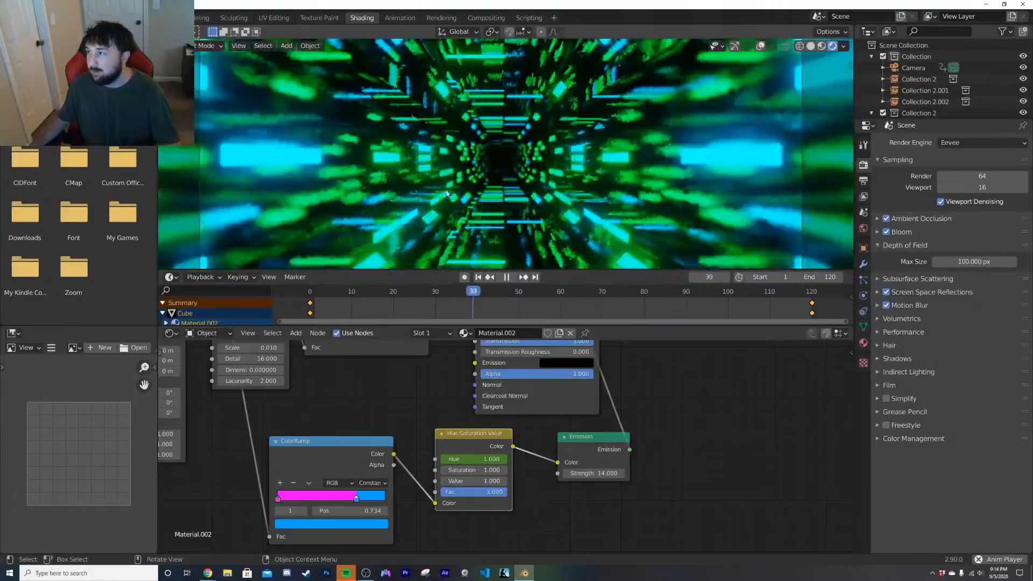
pyautogui.press('space')
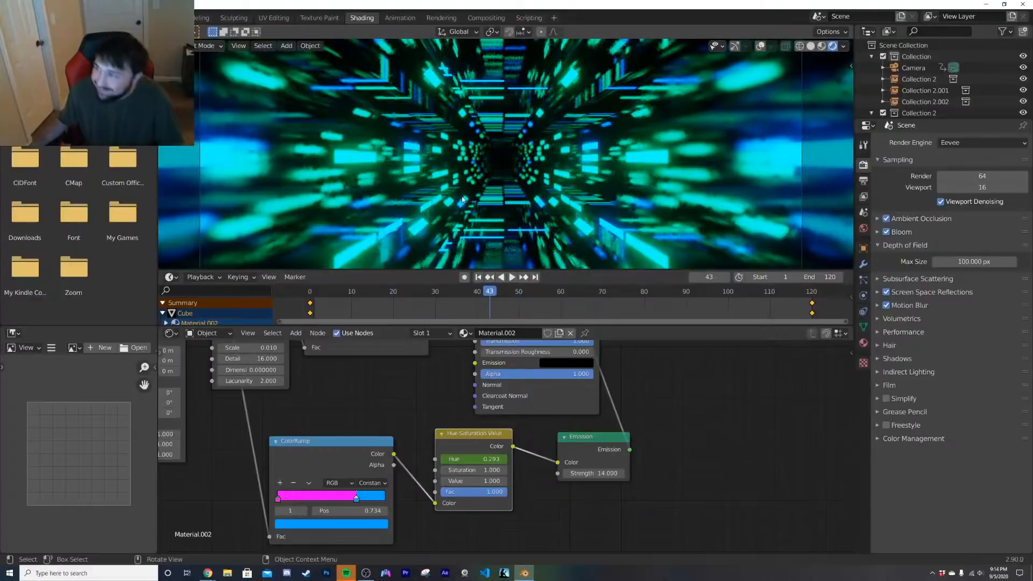
# Step: Recolour the emission ramp's magenta stop to orange and review the playing animation in the full-size camera view
pyautogui.click(478, 277)
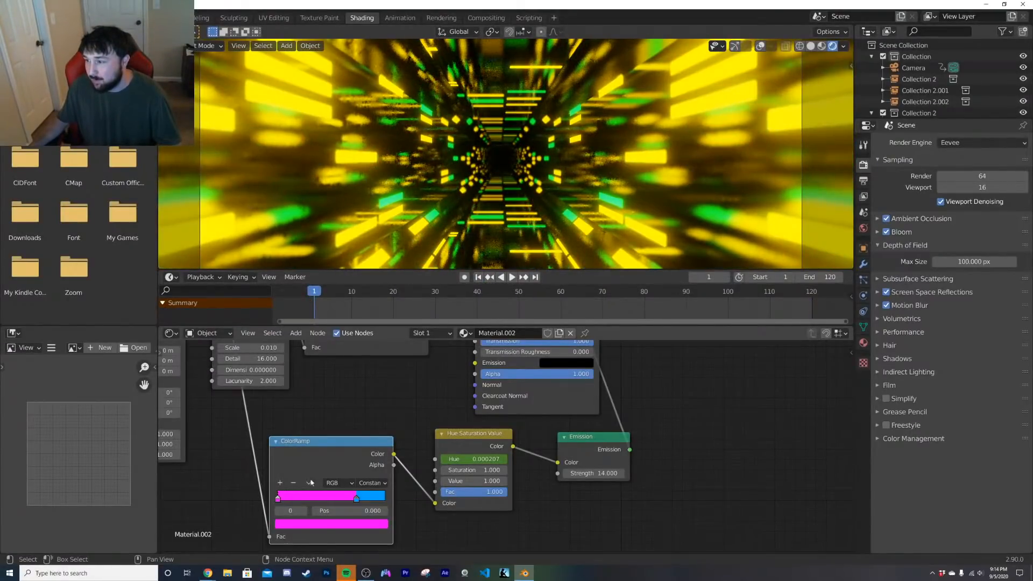
pyautogui.click(295, 524)
pyautogui.click(306, 450)
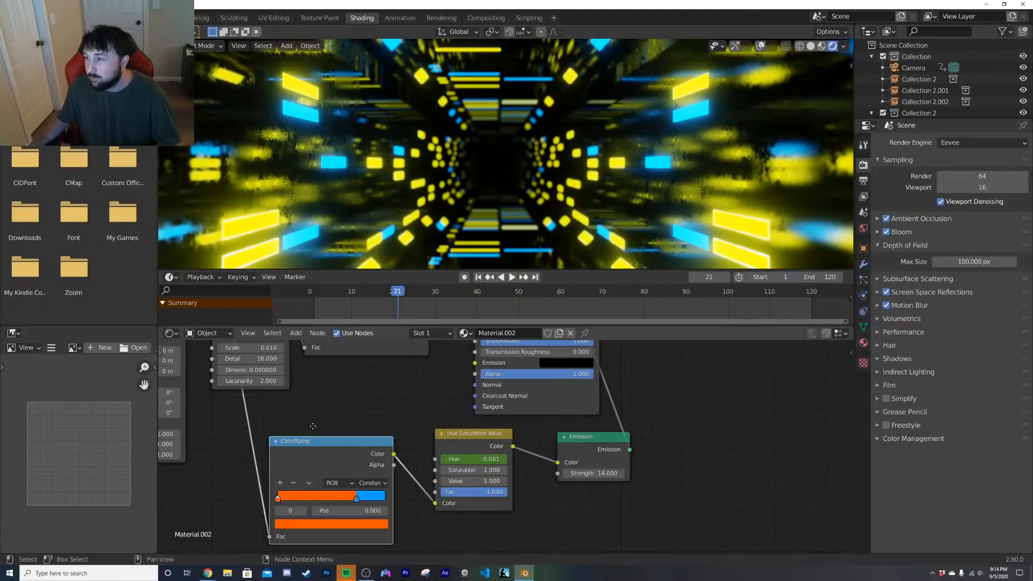
pyautogui.moveTo(339, 351); pyautogui.dragTo(331, 466, button='middle')
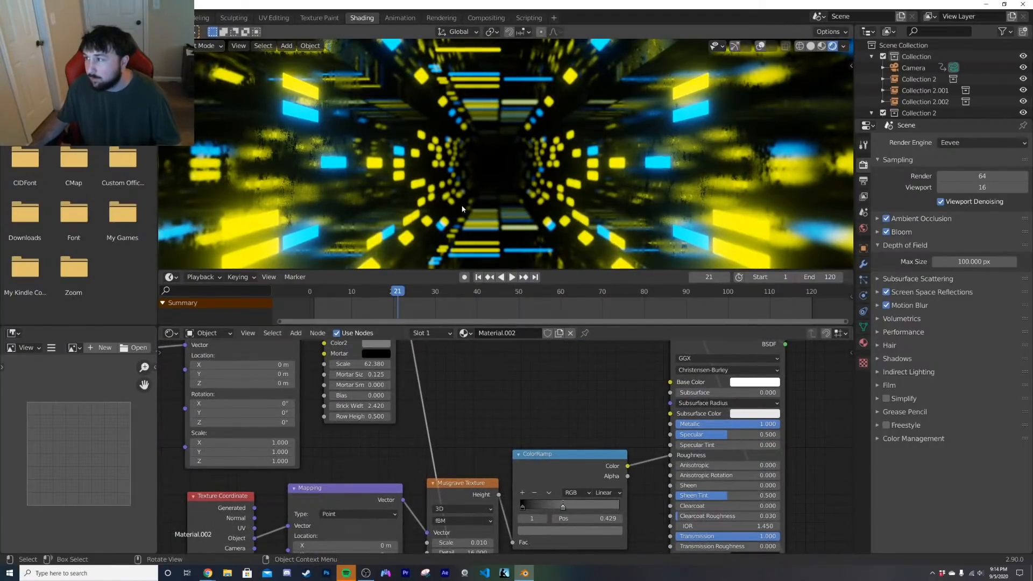
pyautogui.press('space')
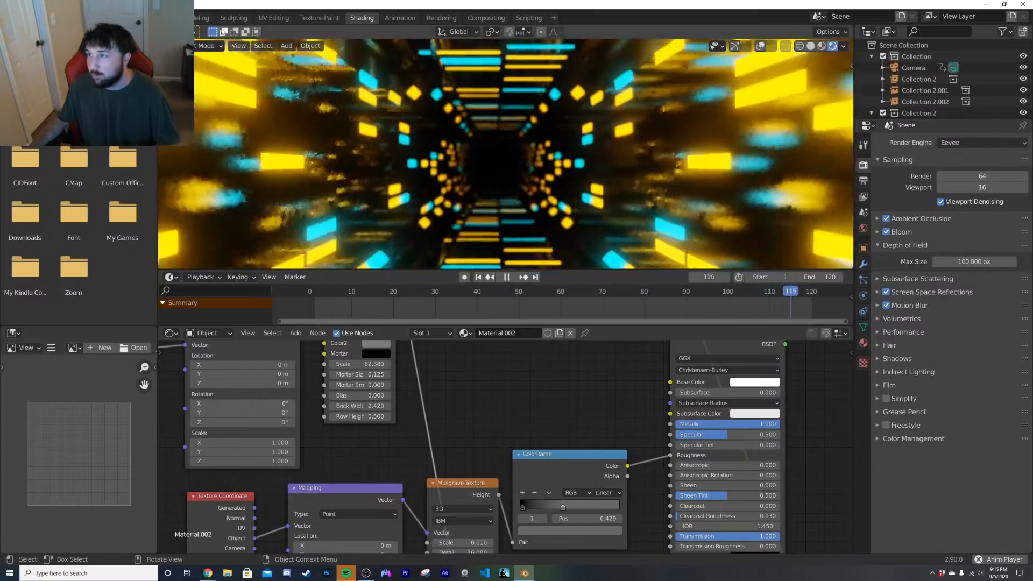
pyautogui.click(161, 18)
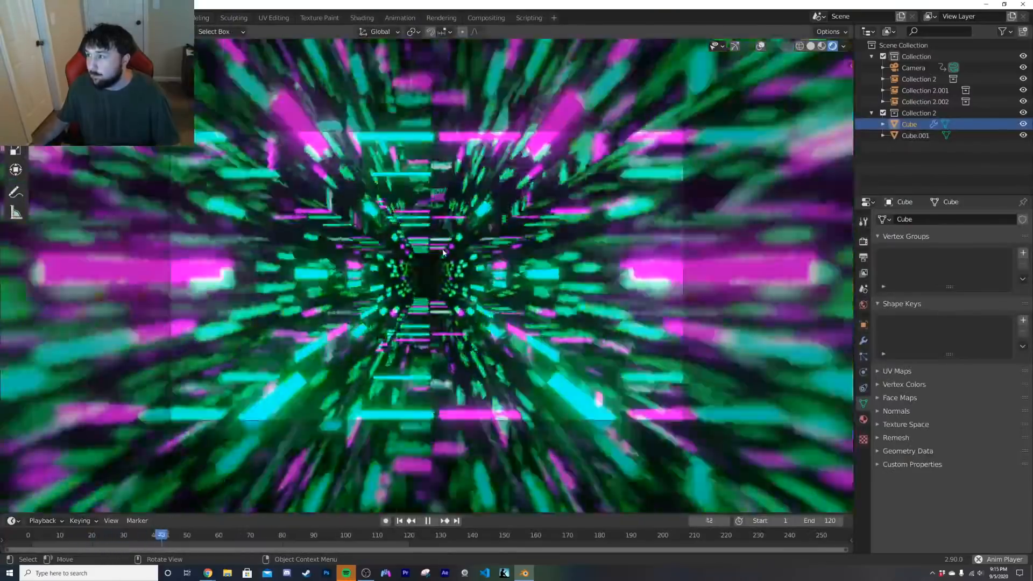
# Step: Set the camera's focal length to 28.7 mm and review the fly-through in playback
pyautogui.click(914, 67)
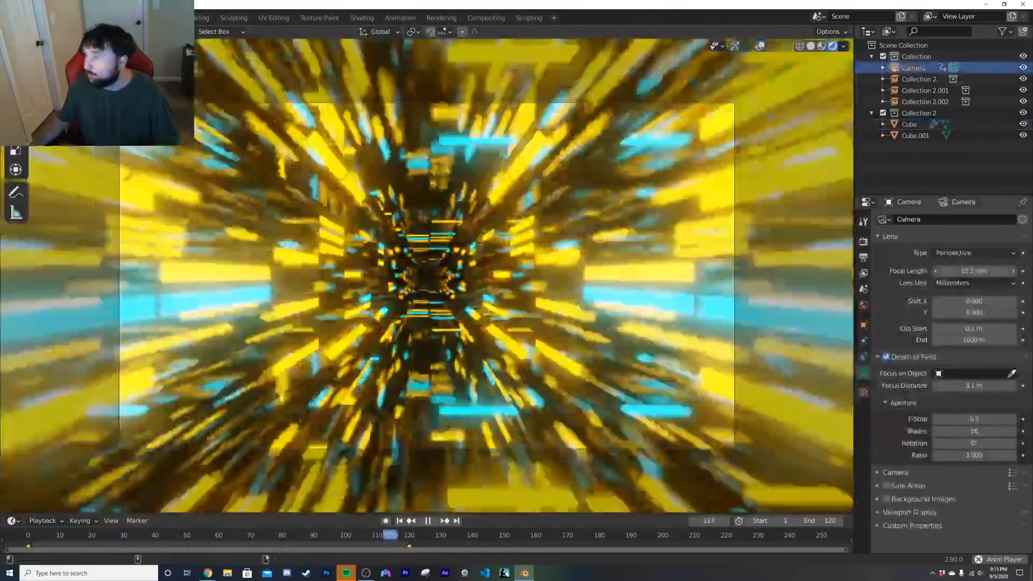
pyautogui.moveTo(972, 272)
pyautogui.mouseDown()
pyautogui.moveTo(1007, 271)
pyautogui.moveTo(989, 271)
pyautogui.mouseUp()
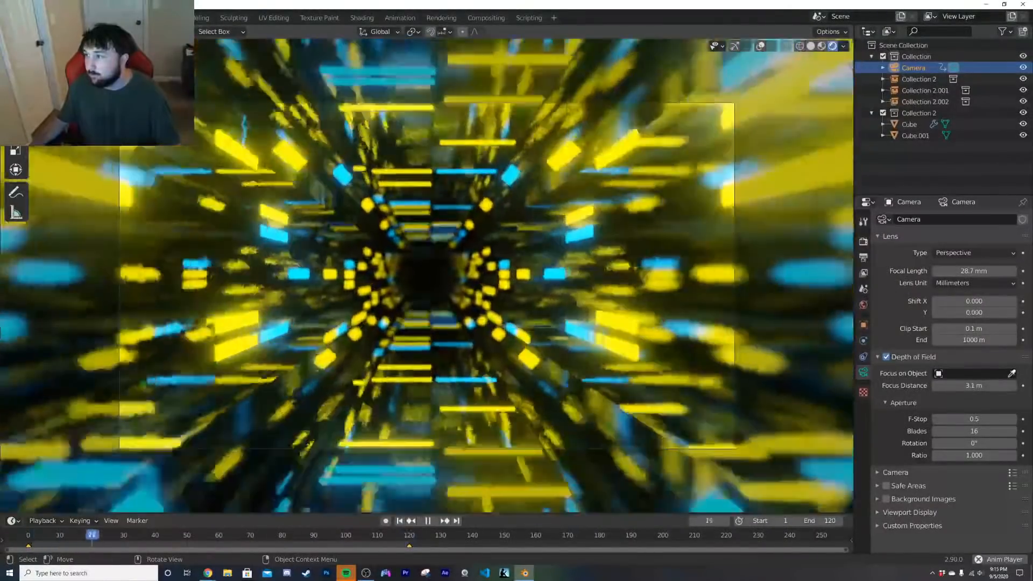
pyautogui.press('space')
pyautogui.press('space')
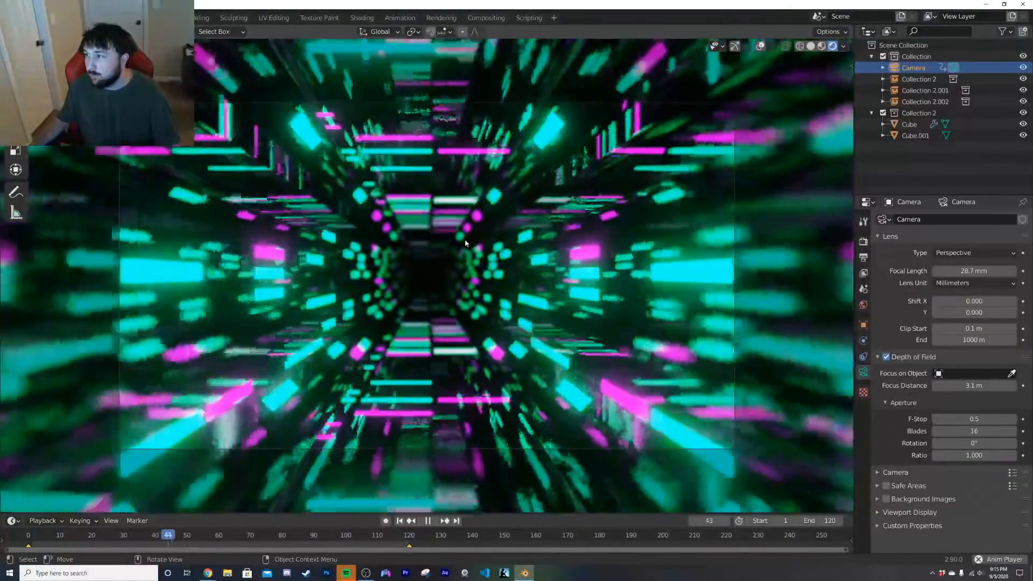
pyautogui.press('space')
# Step: Render frame 48 as a still image, inspect it, and close the render window
pyautogui.press('F12')
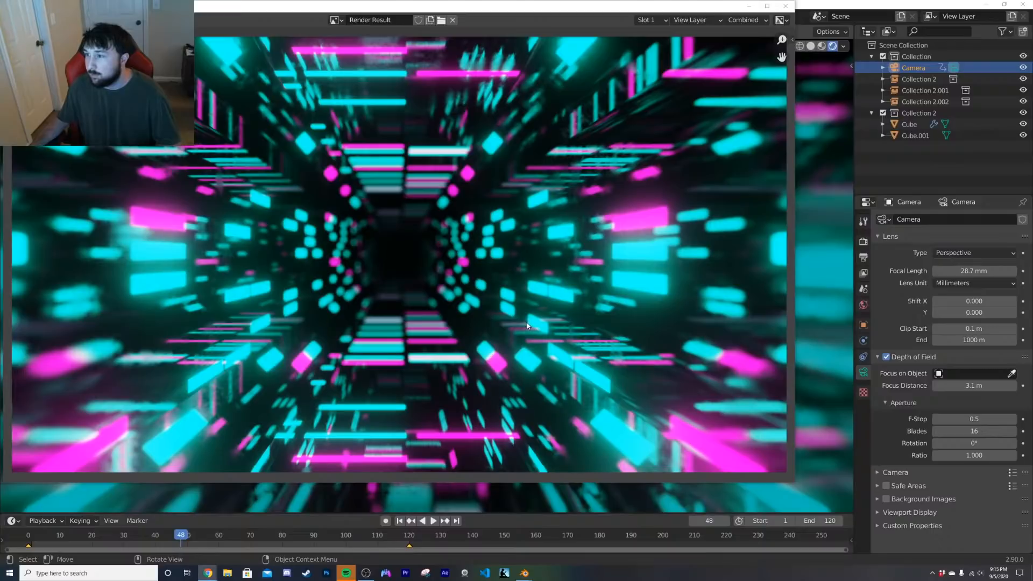
pyautogui.scroll(-3, 528, 326)
pyautogui.scroll(2, 528, 326)
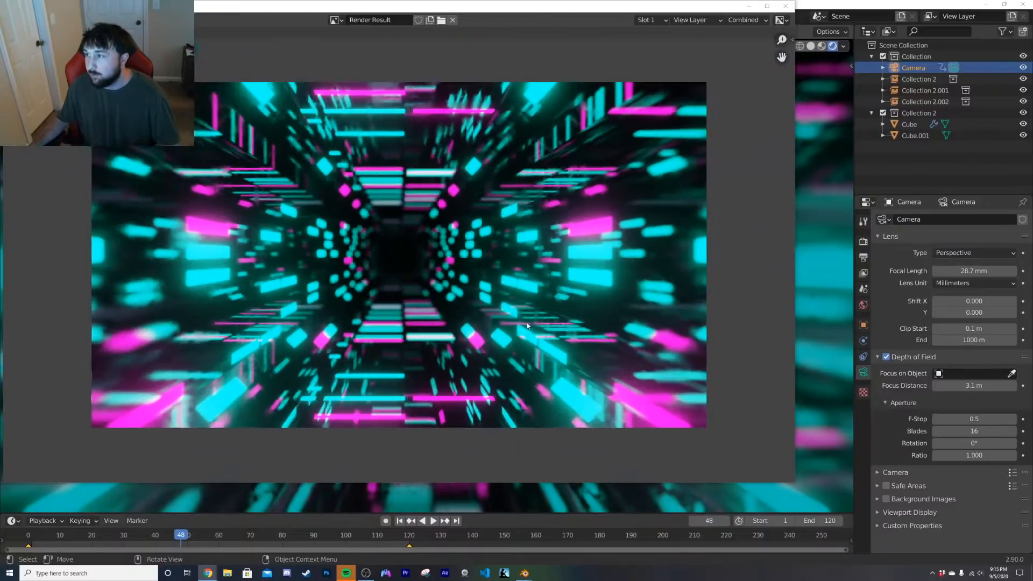
pyautogui.scroll(-1, 528, 325)
pyautogui.click(786, 5)
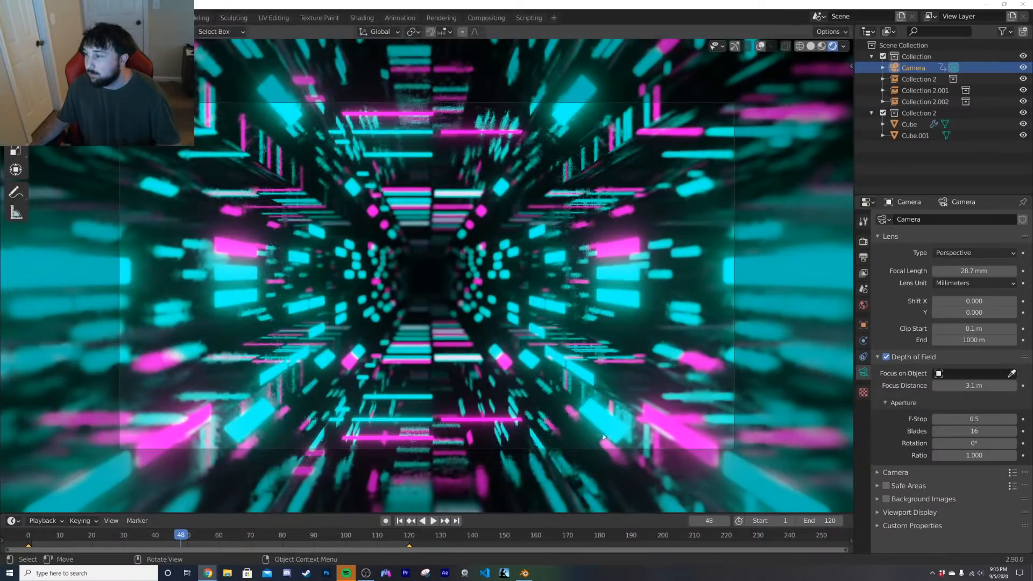
# Step: Play the animation to compare the shifting colours and stop it on frame 98
pyautogui.click(433, 521)
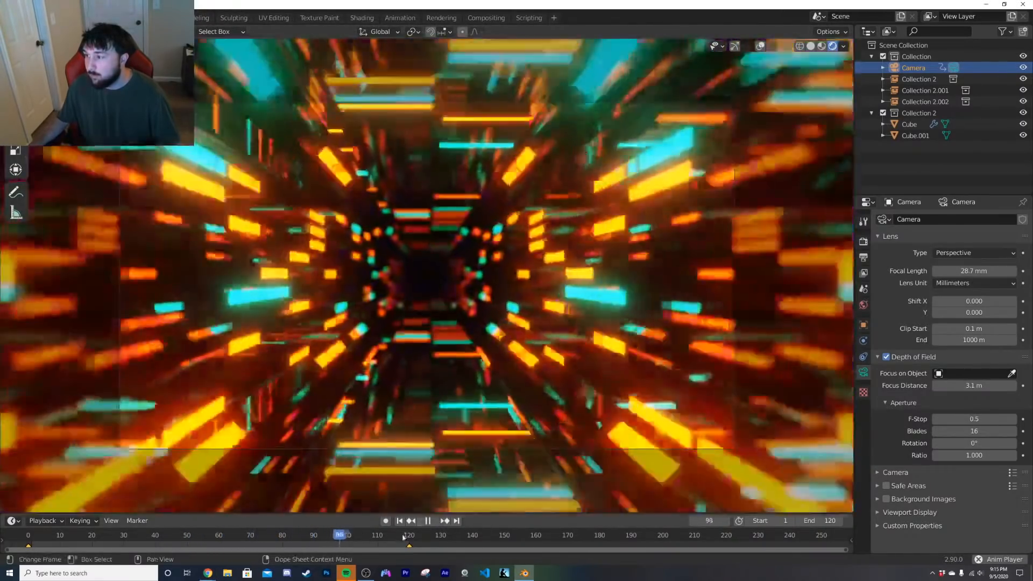
pyautogui.click(428, 521)
pyautogui.click(433, 521)
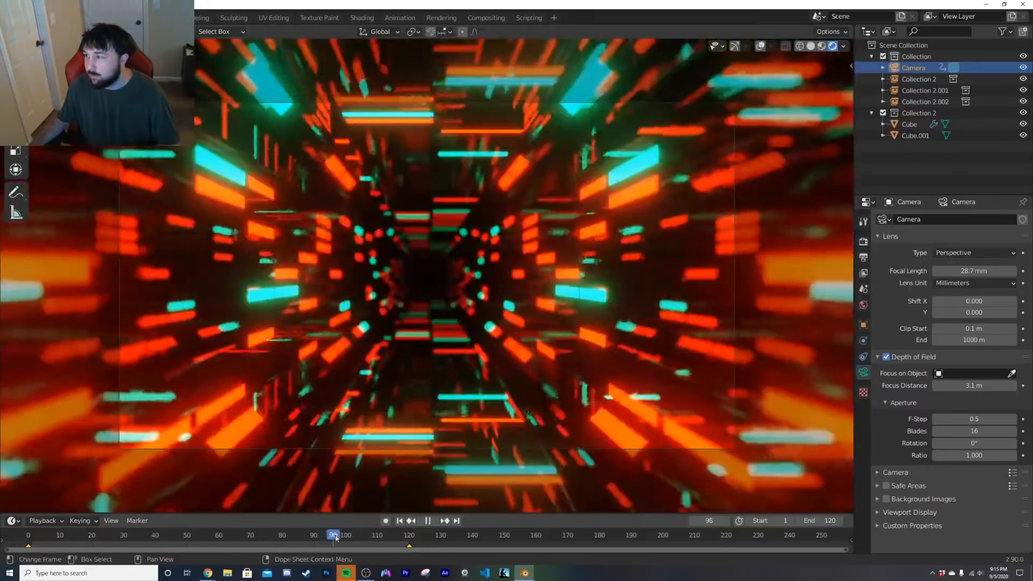
pyautogui.click(340, 536)
pyautogui.press('space')
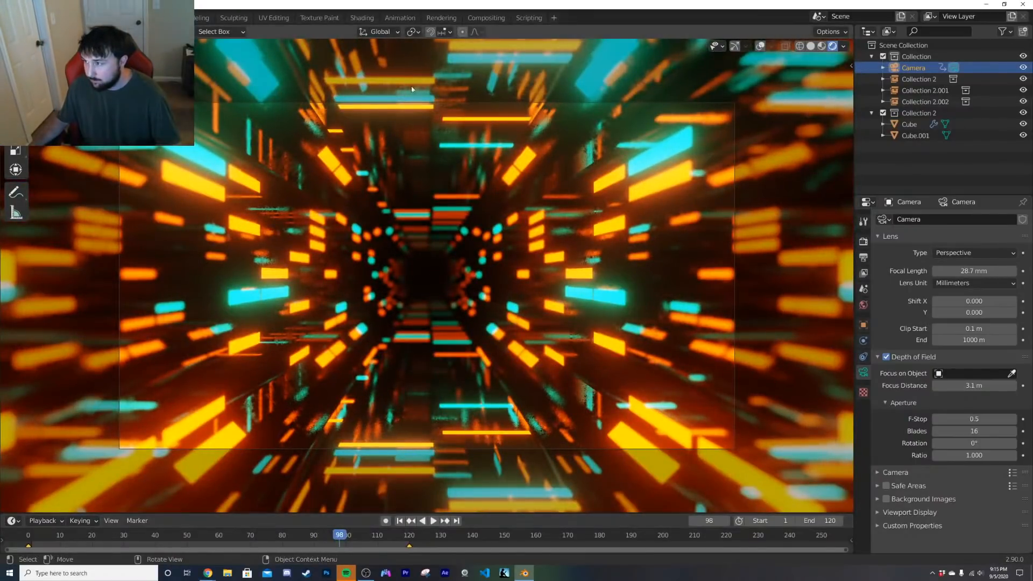
# Step: Select the tunnel's panel cube and clear the Hue keyframes from its material's Hue Saturation Value node
pyautogui.click(361, 18)
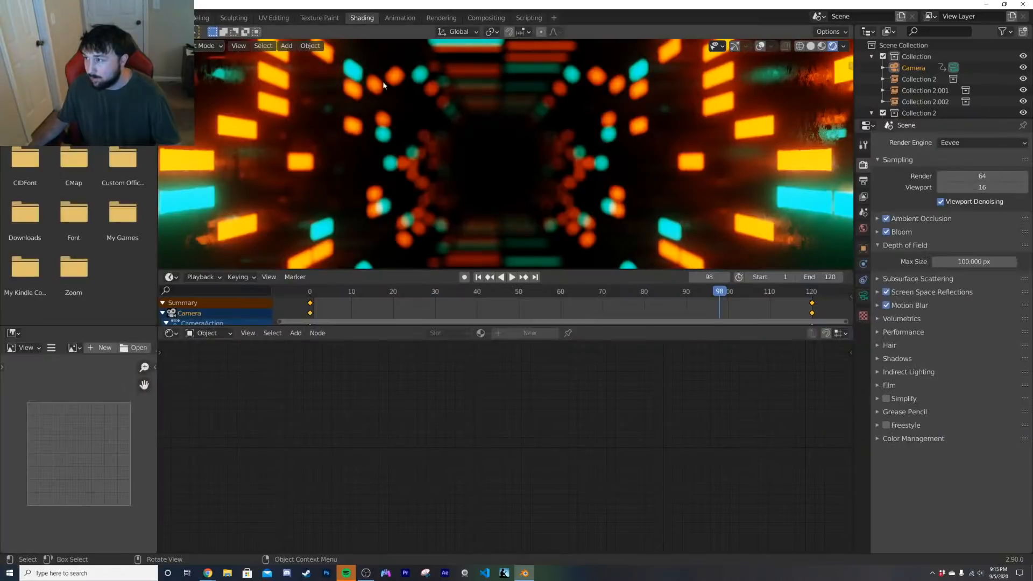
pyautogui.click(795, 165)
pyautogui.scroll(-4, 722, 220)
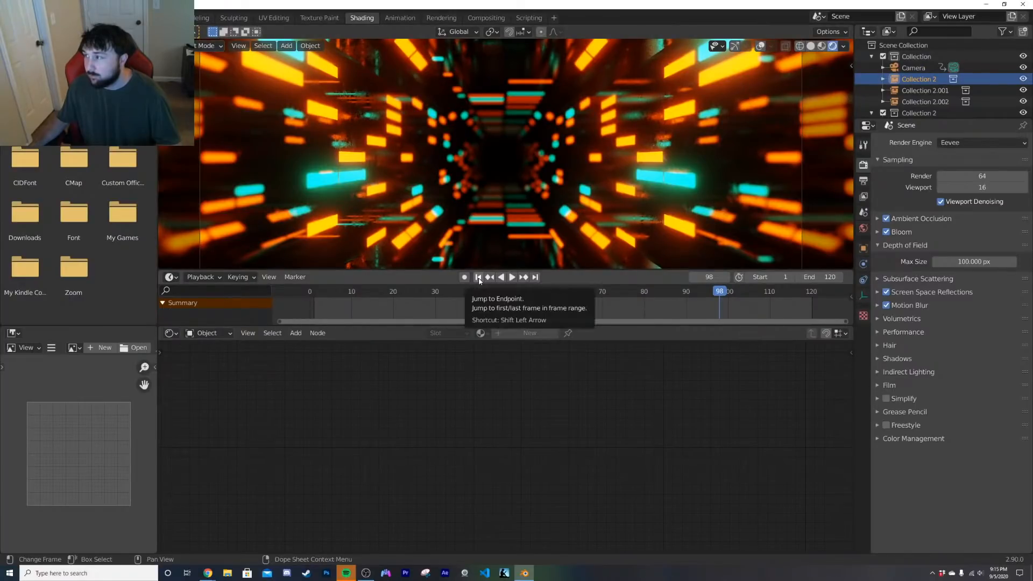
pyautogui.moveTo(500, 170); pyautogui.dragTo(508, 188, button='middle')
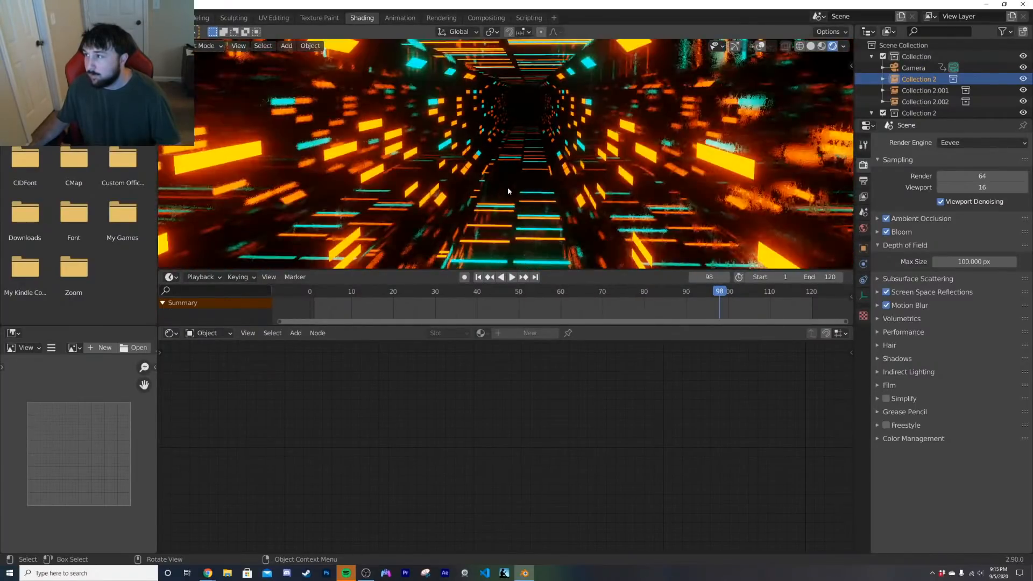
pyautogui.click(508, 191)
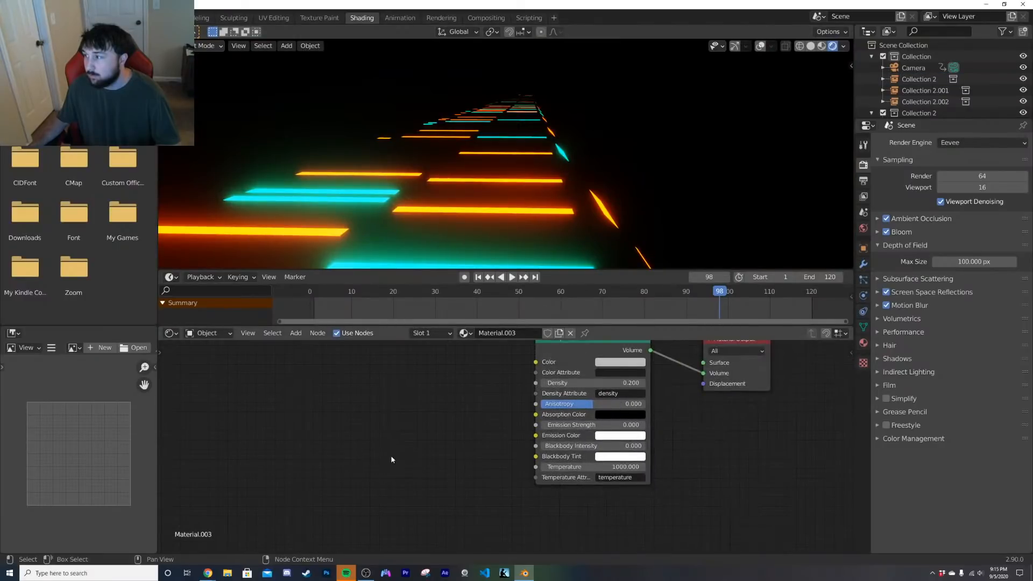
pyautogui.hotkey('ctrl', 'z')
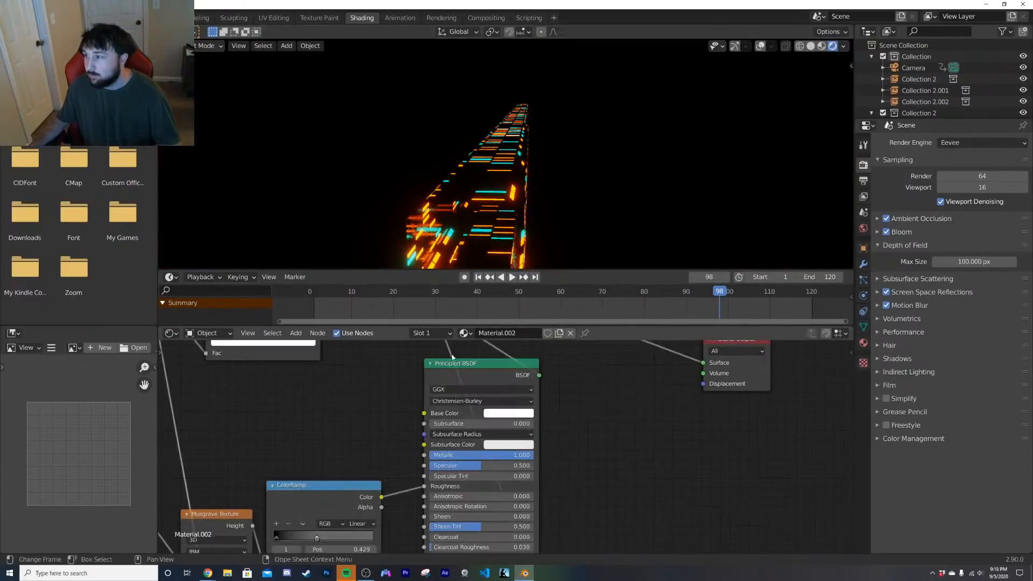
pyautogui.moveTo(391, 468); pyautogui.dragTo(434, 397, button='middle')
pyautogui.moveTo(311, 508); pyautogui.dragTo(390, 447, button='middle')
pyautogui.moveTo(471, 498); pyautogui.dragTo(436, 441, button='middle')
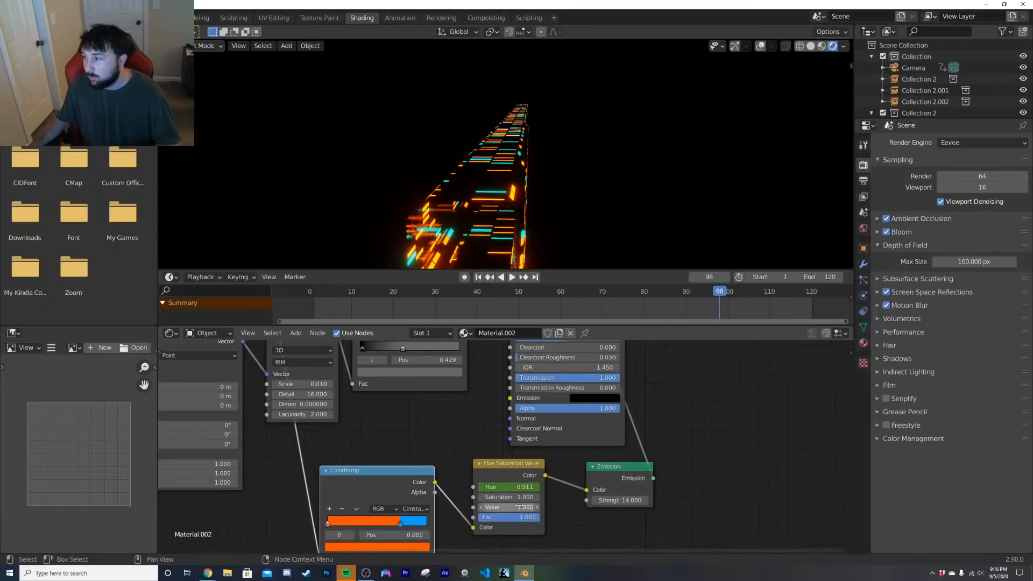
pyautogui.rightClick(520, 507)
pyautogui.press('Escape')
pyautogui.rightClick(522, 489)
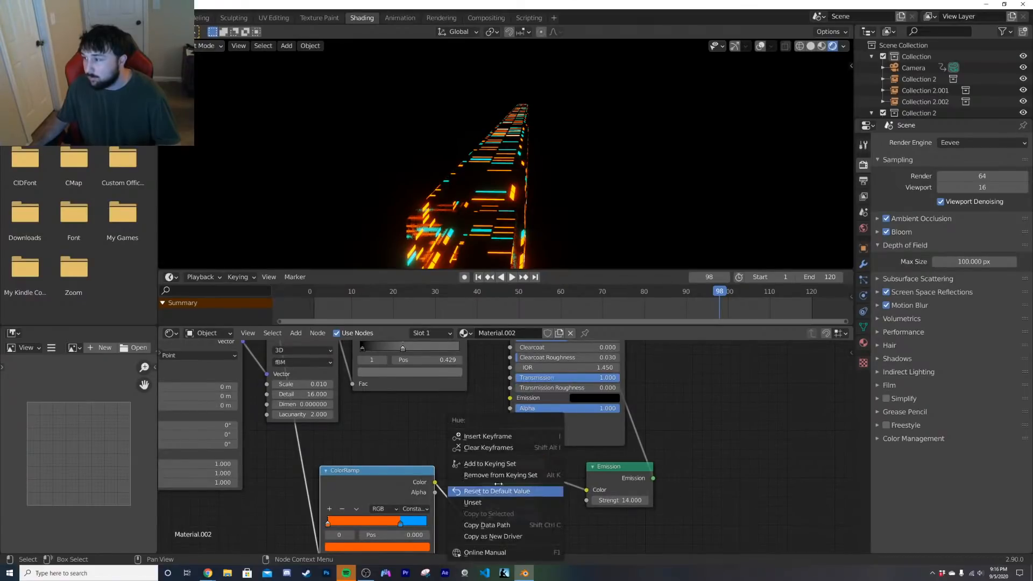
pyautogui.click(494, 448)
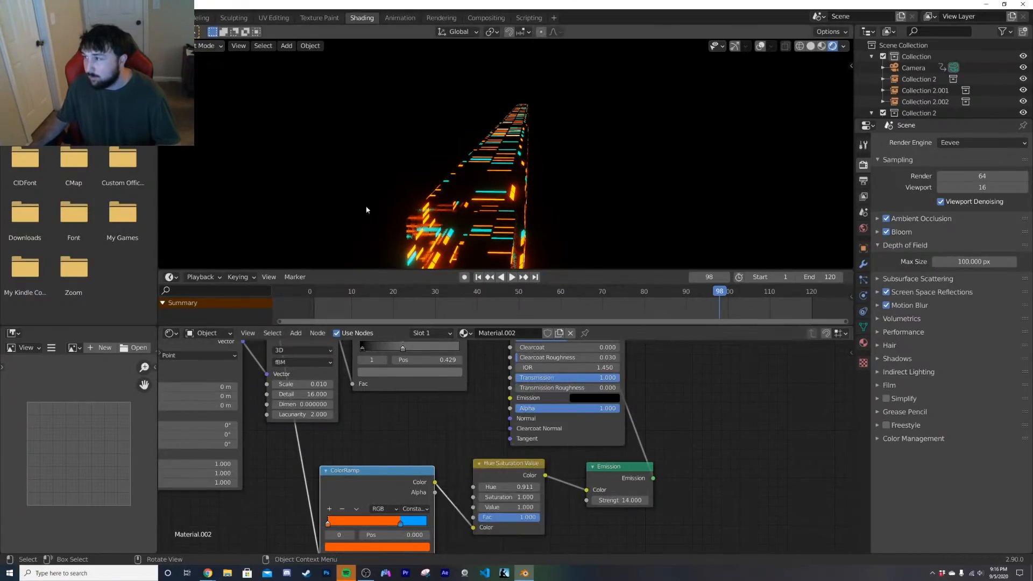
# Step: Play the animation in the full-size camera view and set the camera's focal length to 20 mm
pyautogui.click(159, 18)
pyautogui.press('space')
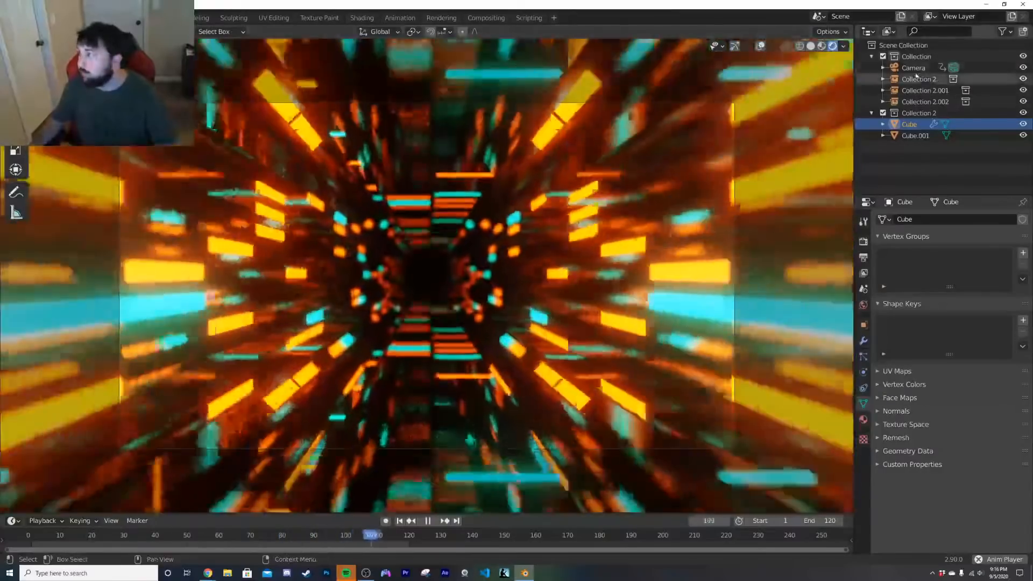
pyautogui.click(914, 68)
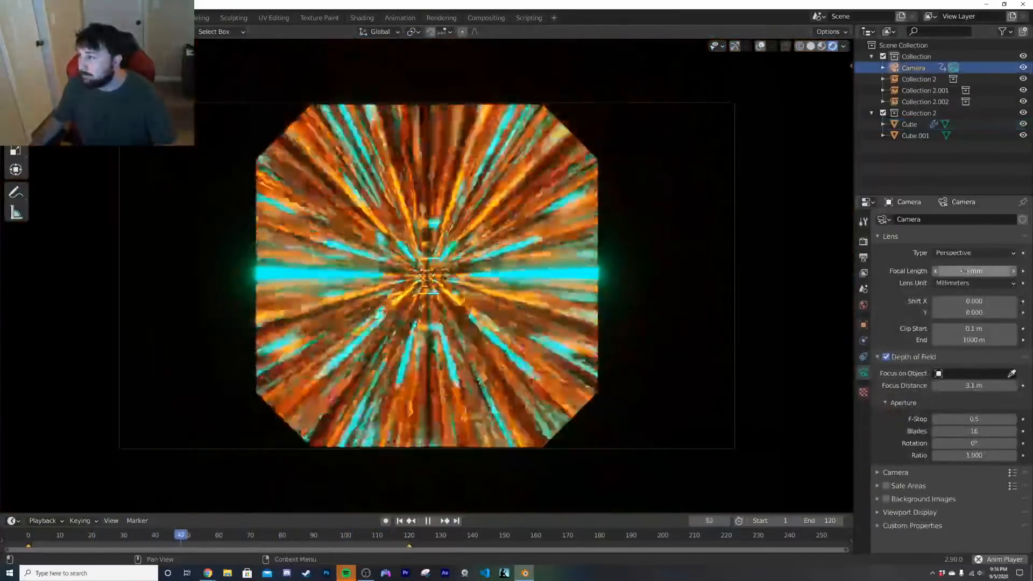
pyautogui.moveTo(964, 272)
pyautogui.mouseDown()
pyautogui.moveTo(1013, 271)
pyautogui.moveTo(960, 271)
pyautogui.moveTo(973, 271)
pyautogui.mouseUp()
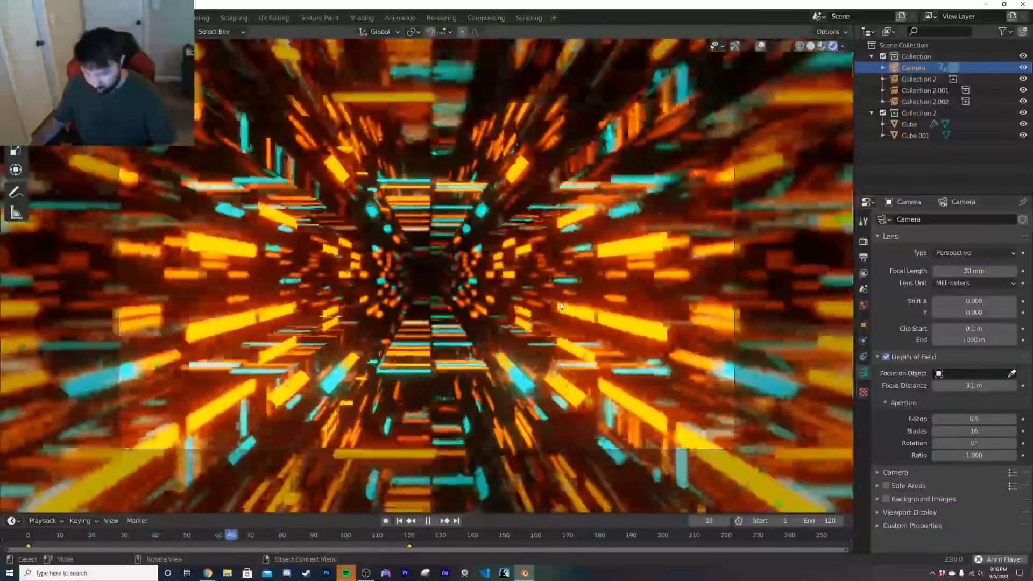
# Step: Stop the playback on frame 76 and set the camera's focal length to 31 mm
pyautogui.press('space')
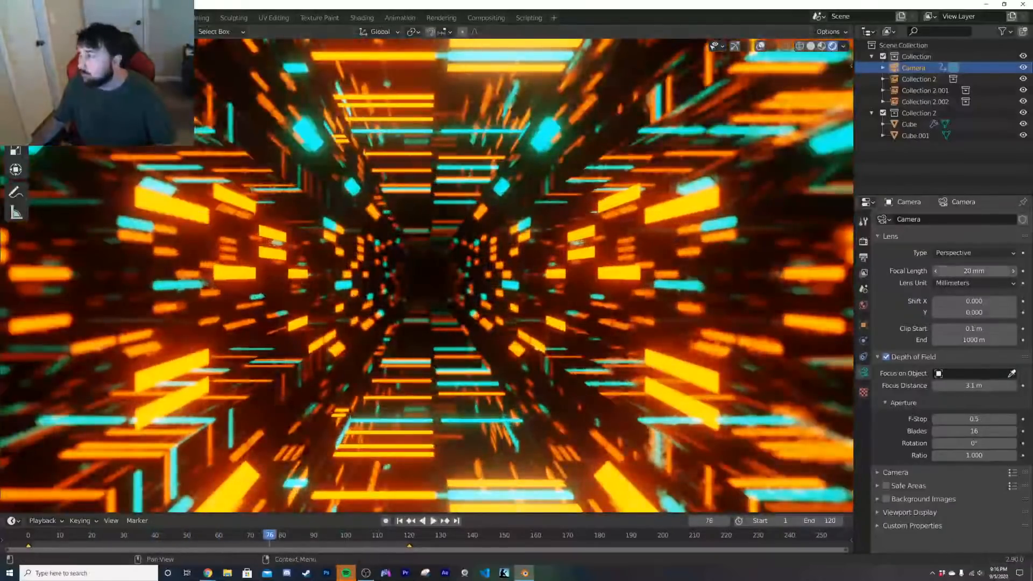
pyautogui.moveTo(969, 271); pyautogui.dragTo(976, 271)
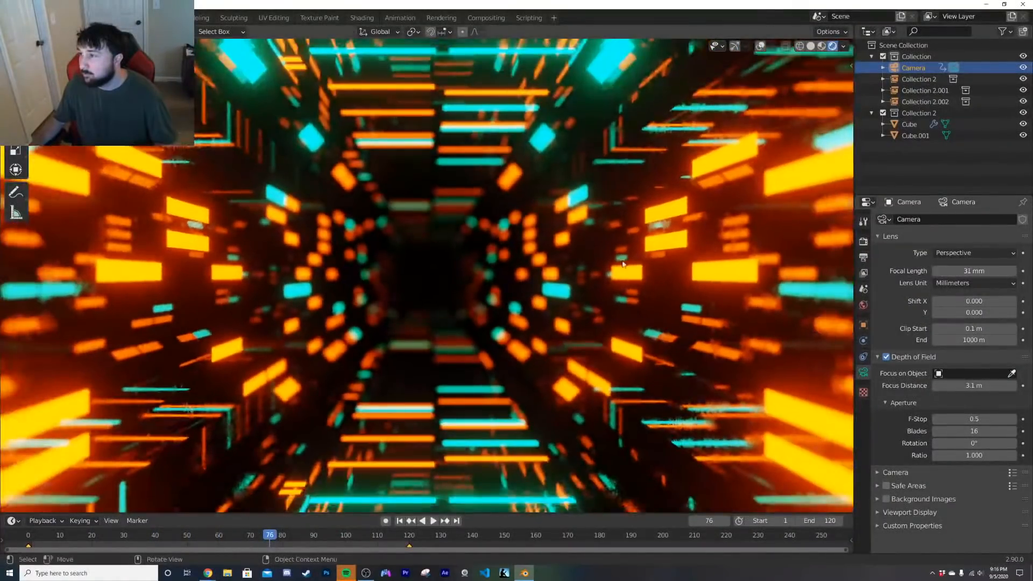
pyautogui.scroll(-1, 623, 264)
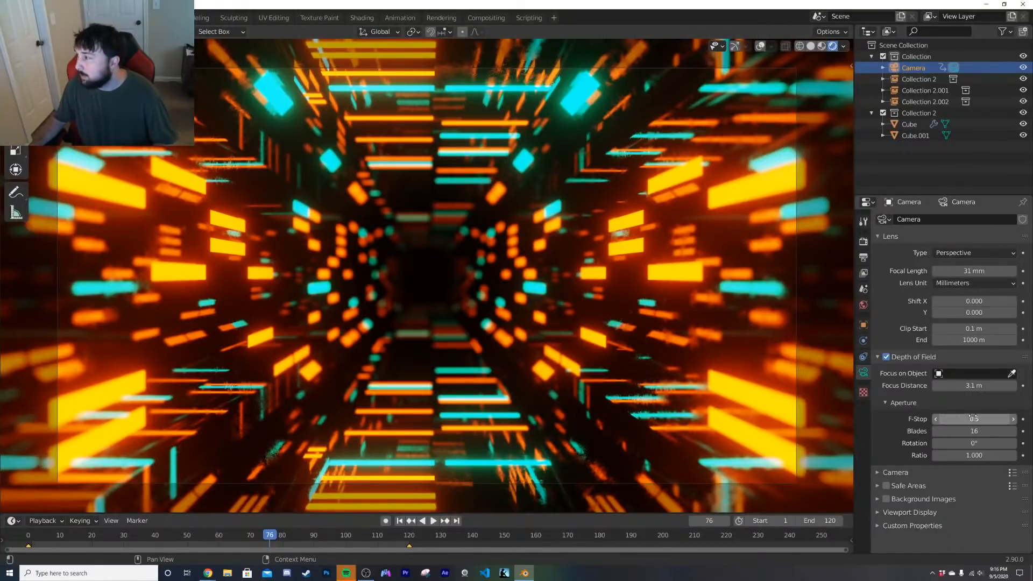
# Step: Set the camera's depth of field to a focus distance of 3.4 m and an F-Stop of 0.9
pyautogui.moveTo(989, 386)
pyautogui.mouseDown()
pyautogui.moveTo(963, 386)
pyautogui.moveTo(986, 385)
pyautogui.moveTo(970, 419)
pyautogui.moveTo(993, 386)
pyautogui.moveTo(1005, 385)
pyautogui.mouseUp()
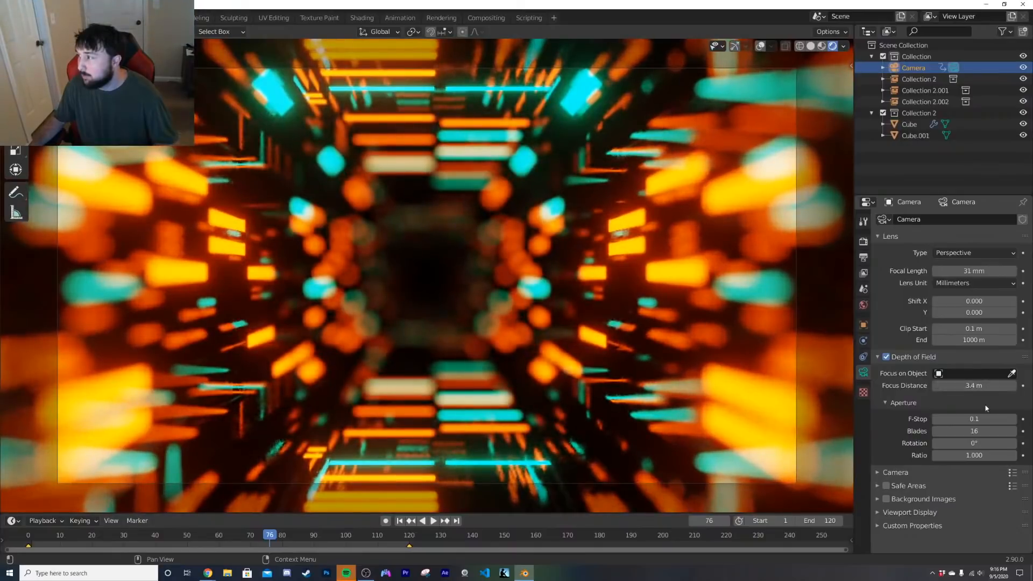
pyautogui.moveTo(981, 419); pyautogui.dragTo(990, 419)
pyautogui.press('x')
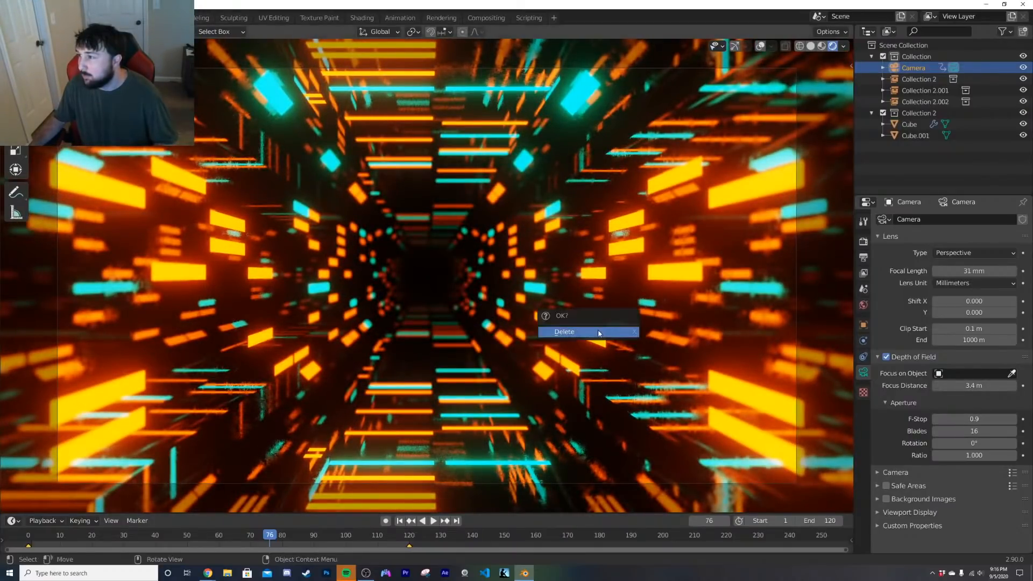
# Step: Play the animation to check the new lens and focus settings, stop it on frame 112, and save the file
pyautogui.press('space')
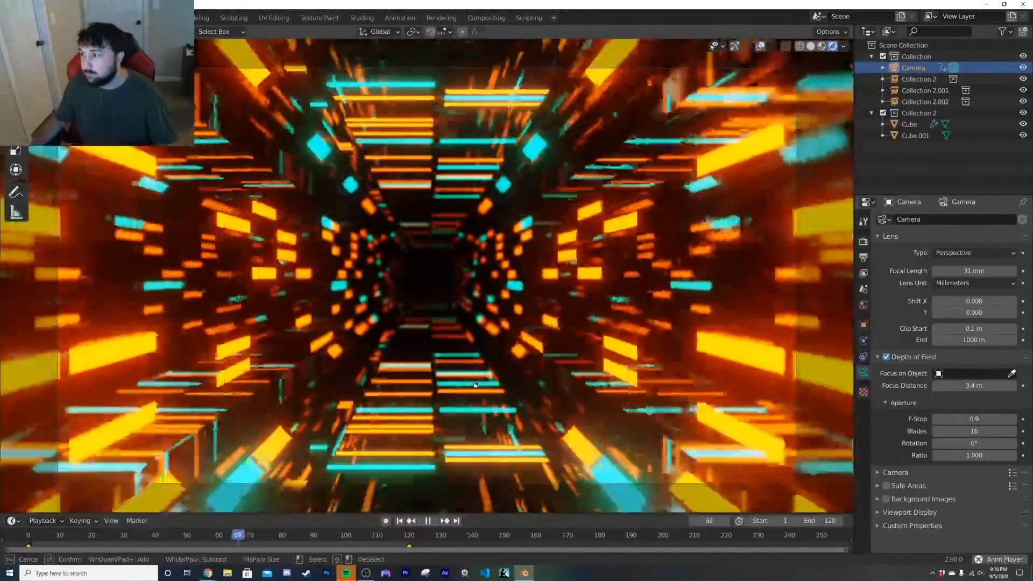
pyautogui.press('c')
pyautogui.press('Escape')
pyautogui.press('space')
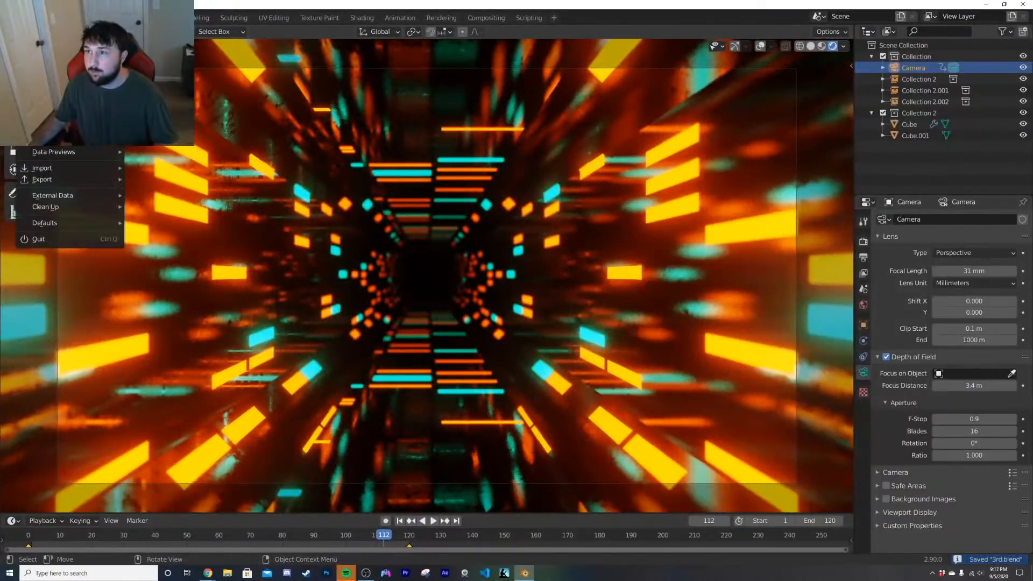
# Step: Replay the tunnel fly-through to review its motion, then stop it and return to frame 1
pyautogui.press('space')
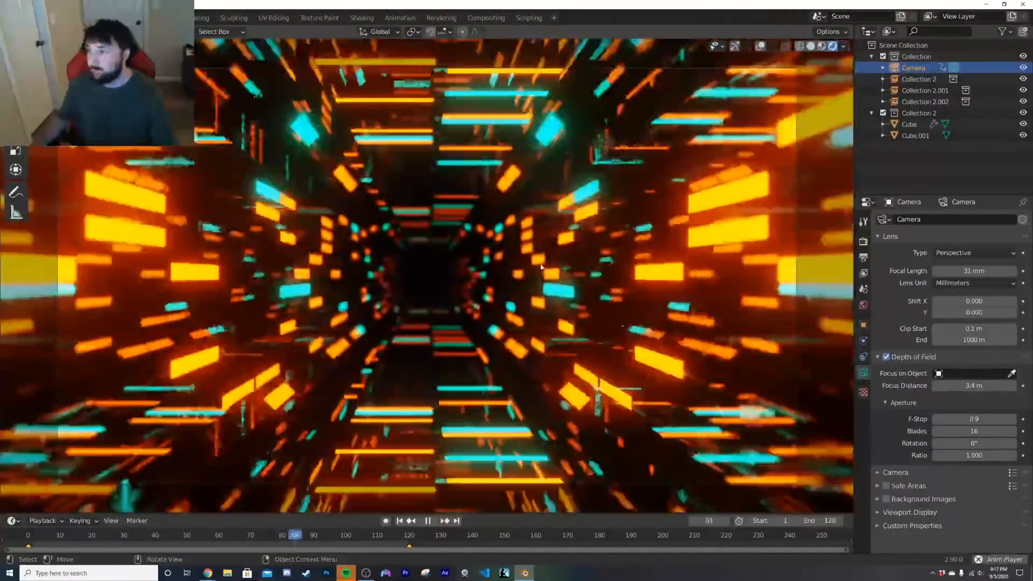
pyautogui.click(508, 293)
pyautogui.press('space')
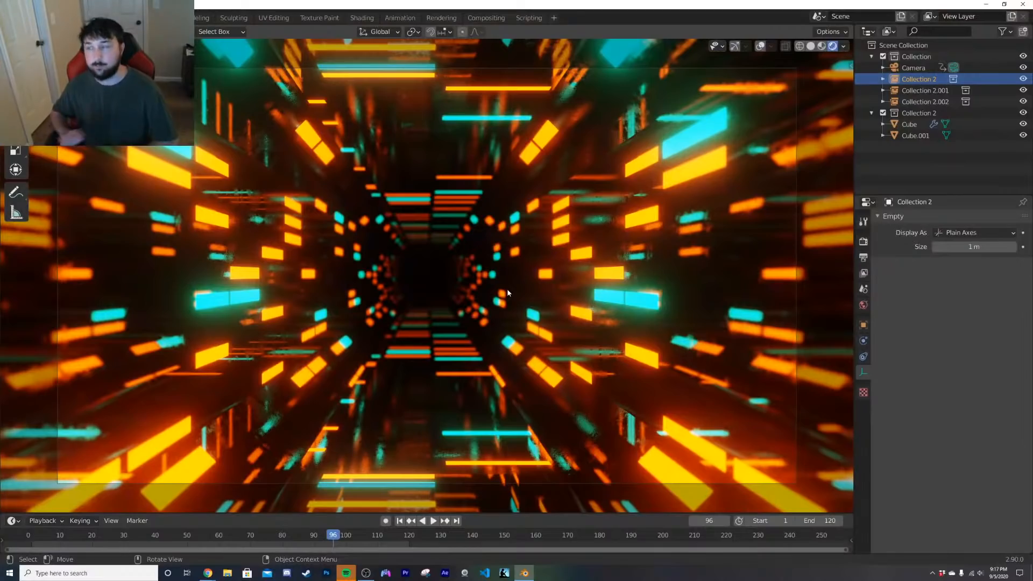
pyautogui.press('space')
pyautogui.press('space')
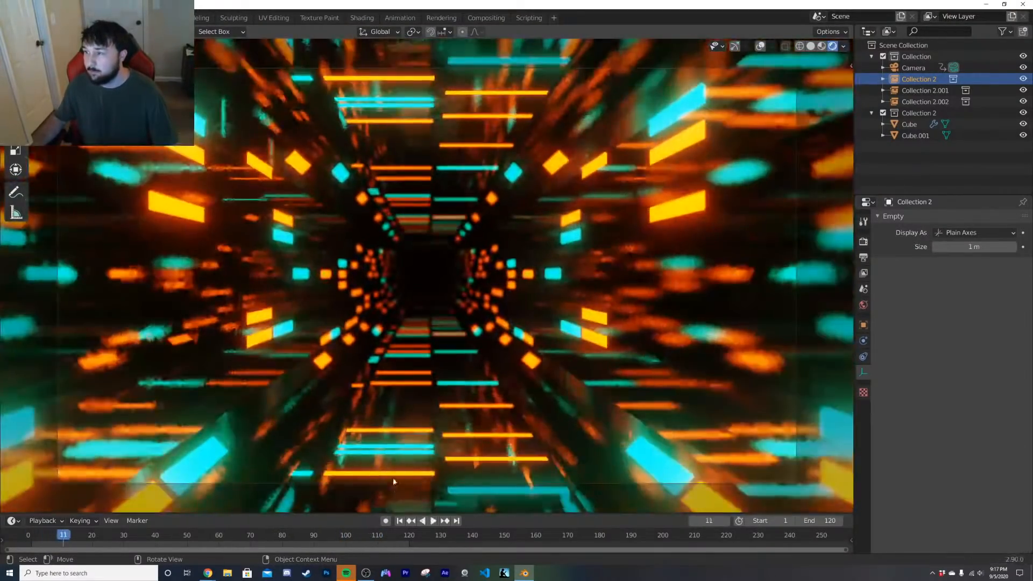
pyautogui.click(399, 521)
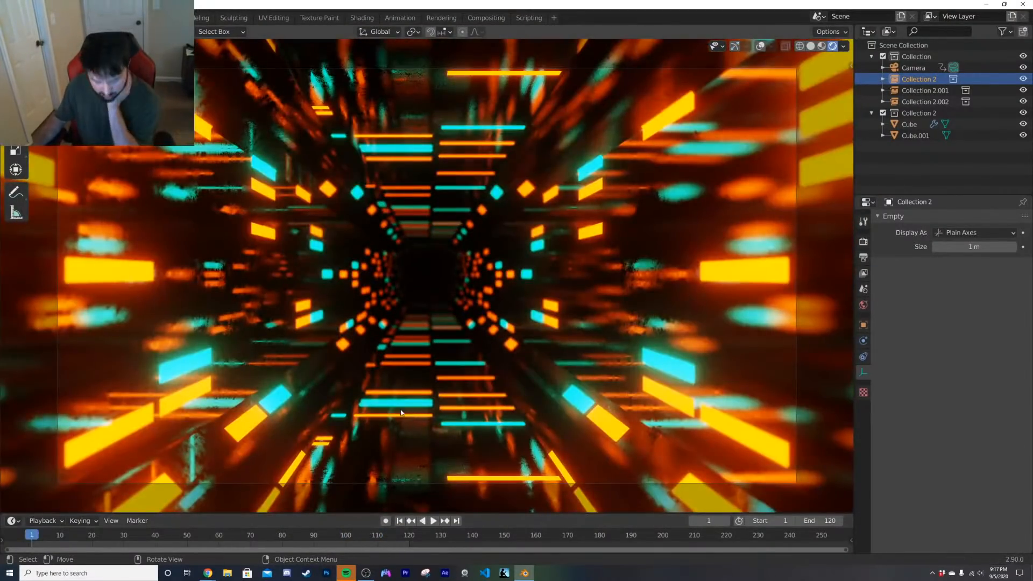